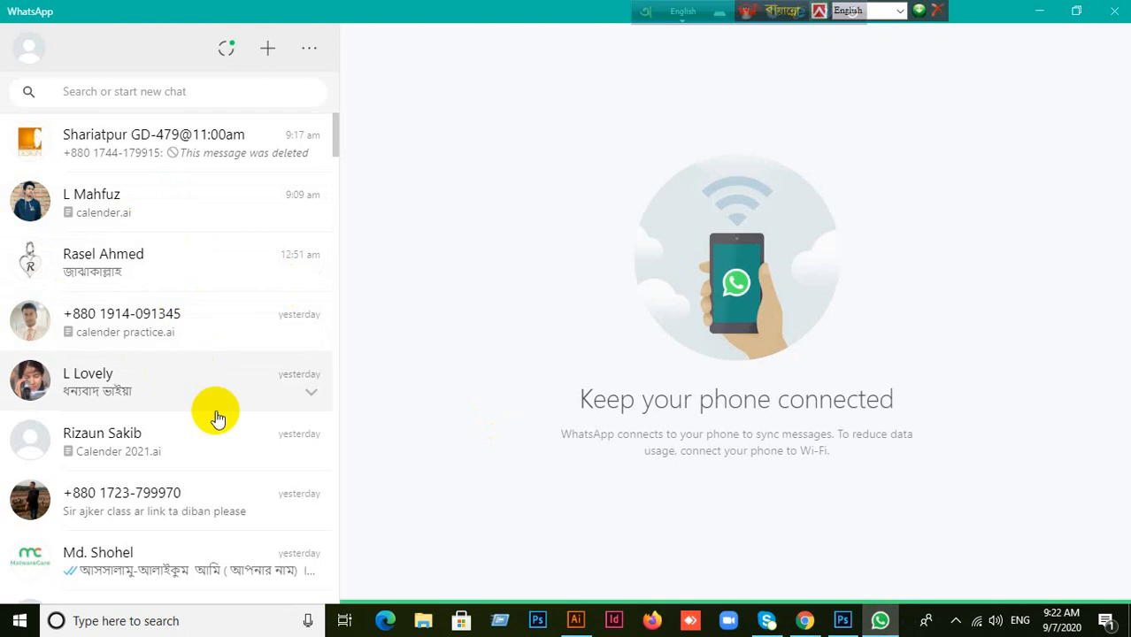
- Find the chat that contains Calender 2021.ai and save the file to the Desktop
scroll(202, 429, "down", 4)
scroll(208, 431, "down", 4)
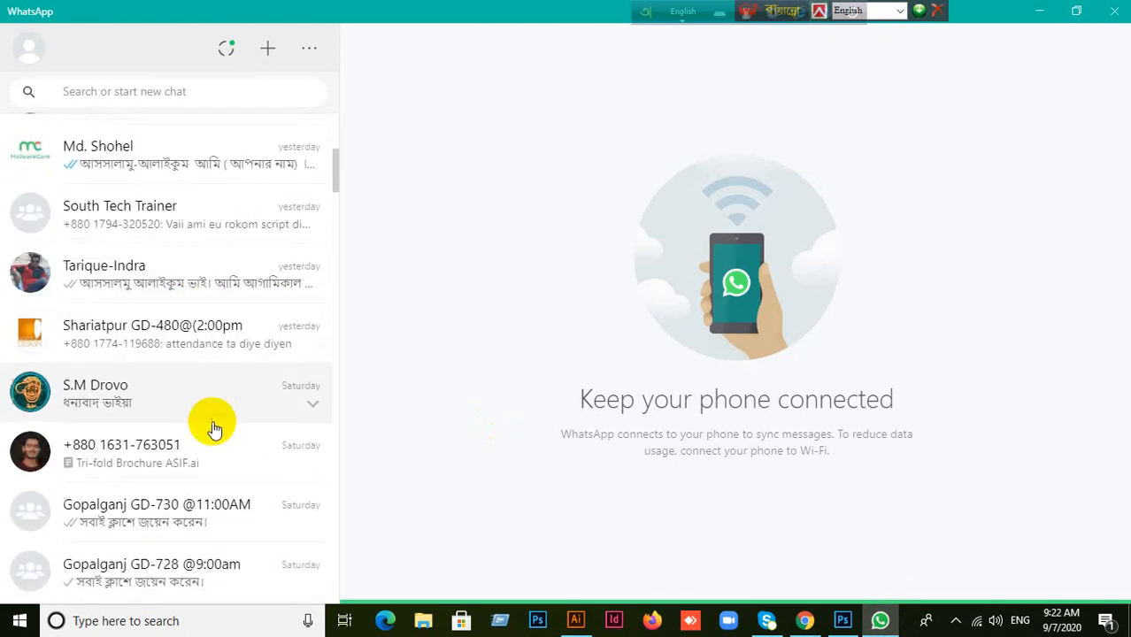
scroll(212, 429, "up", 8)
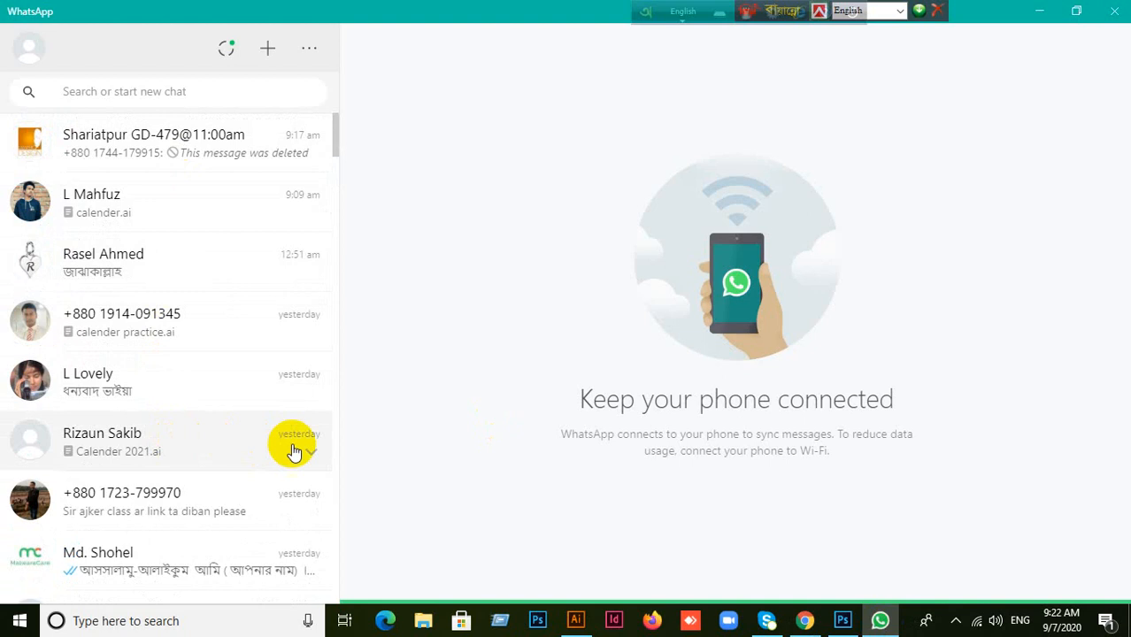
left_click(329, 435)
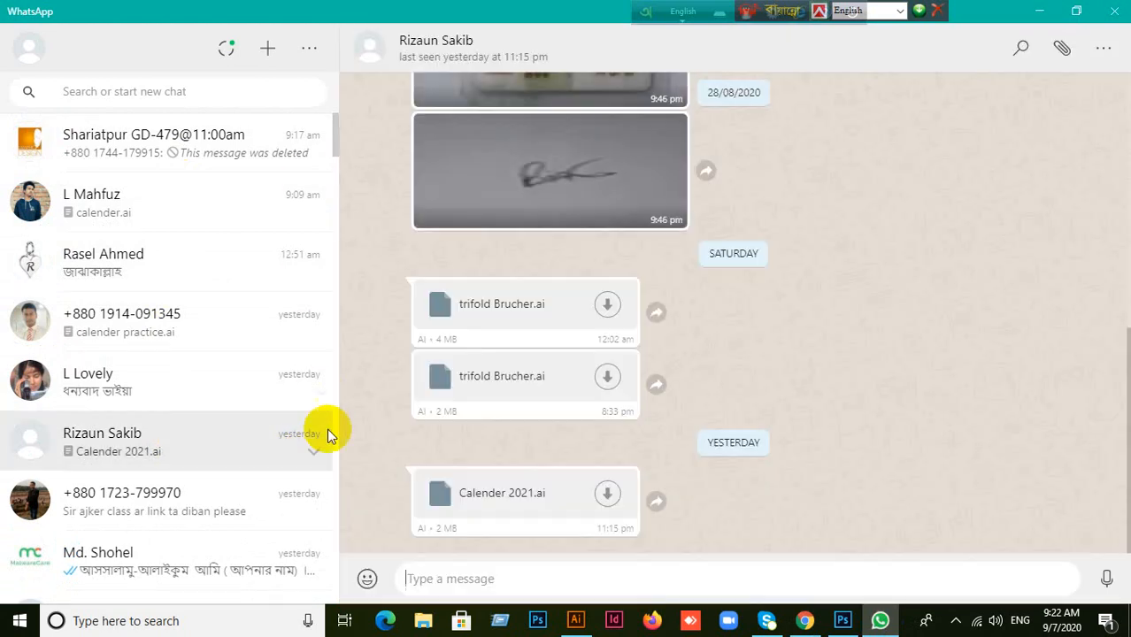
left_click(608, 496)
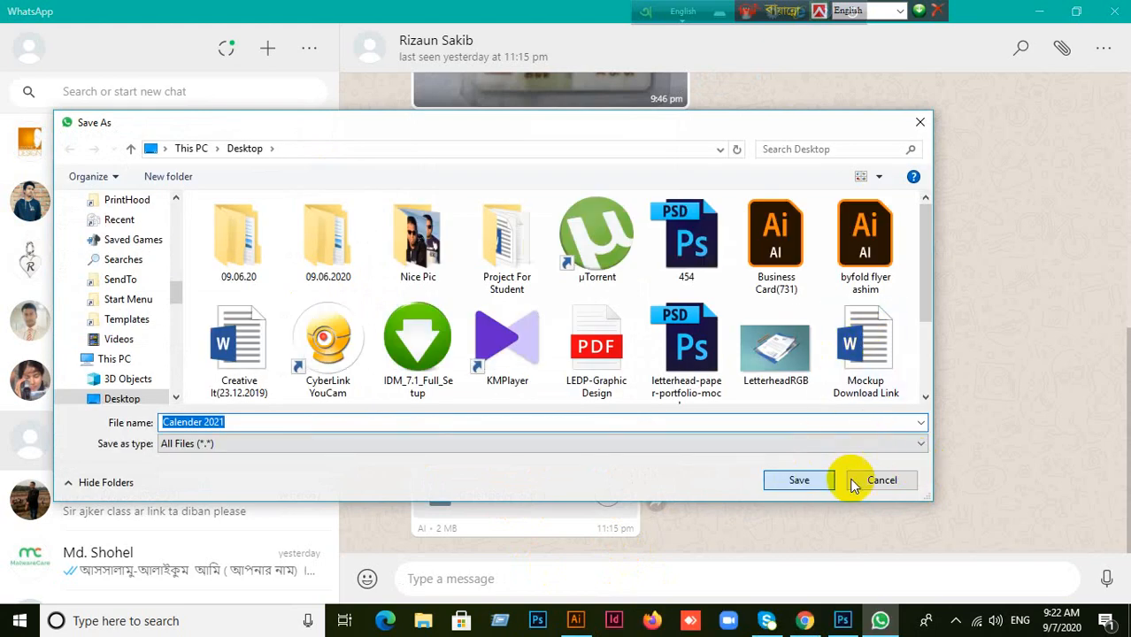
left_click(795, 482)
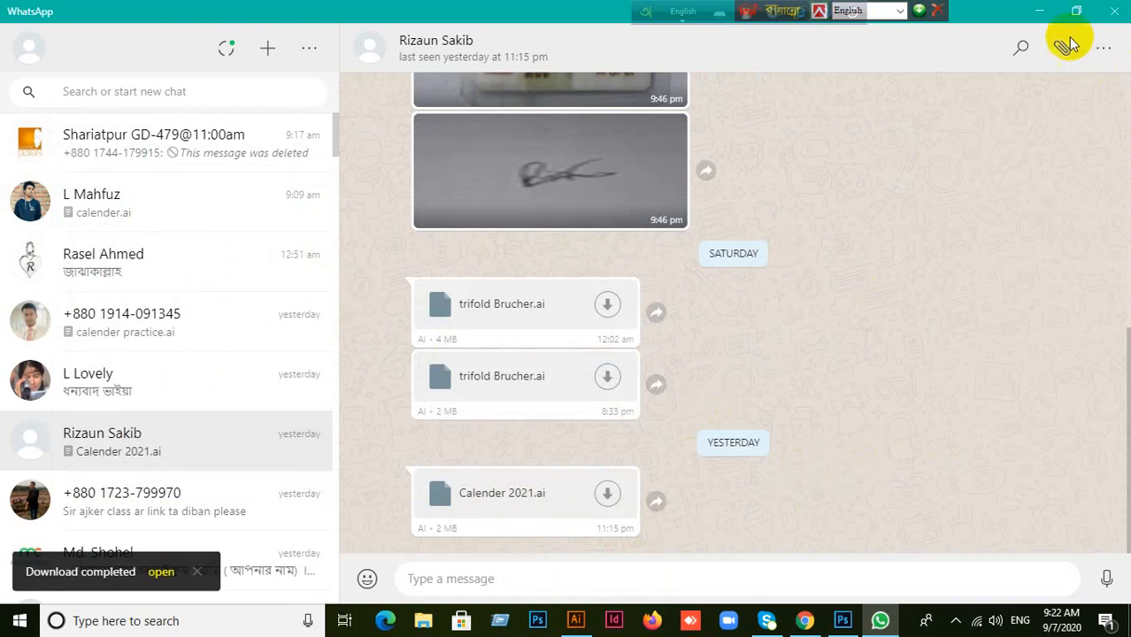
- Minimize the chat and browser windows and open Calender 2021.ai from the desktop in Illustrator
left_click(1039, 10)
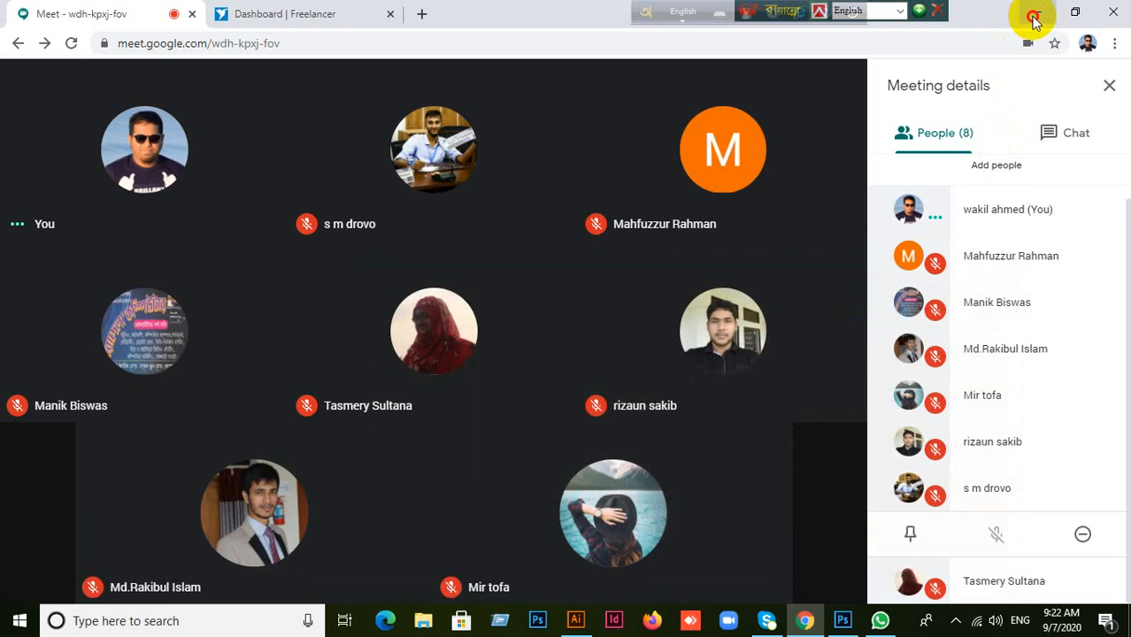
left_click(1037, 12)
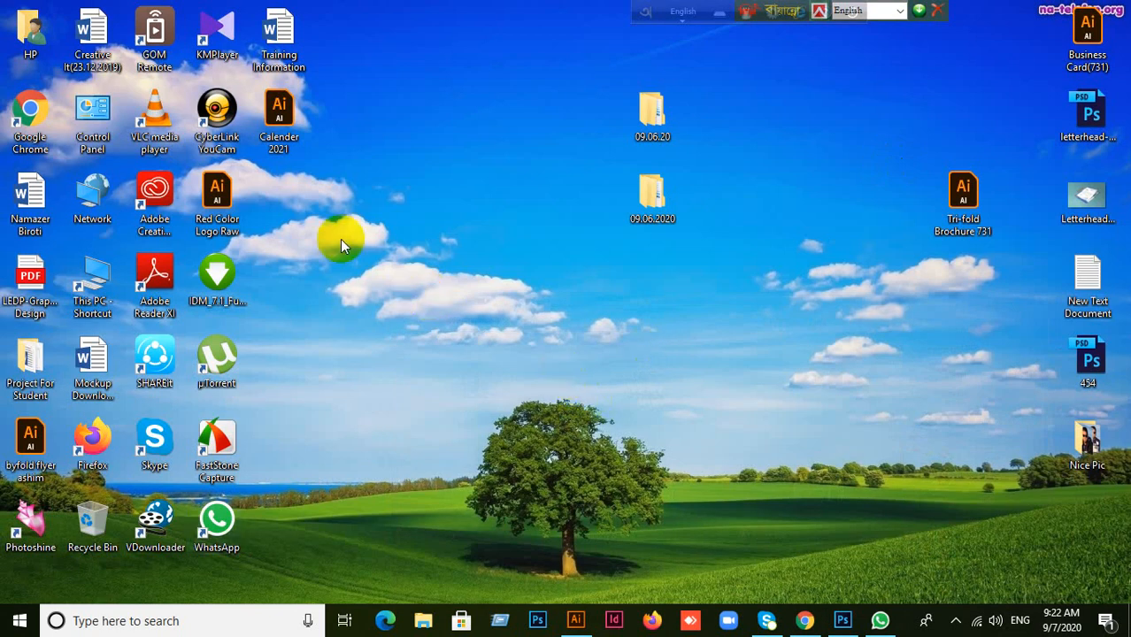
left_click_drag(279, 111, 551, 7)
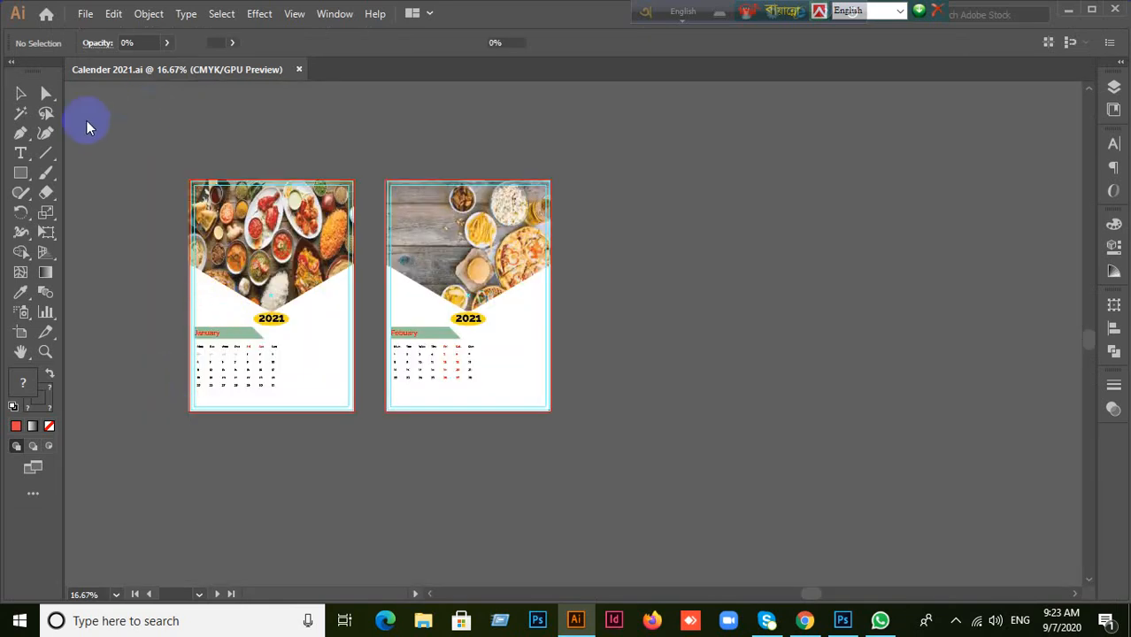
- Examine the January date grid and select the numbers 12 and 13 to check how the dates are built
left_click(20, 131)
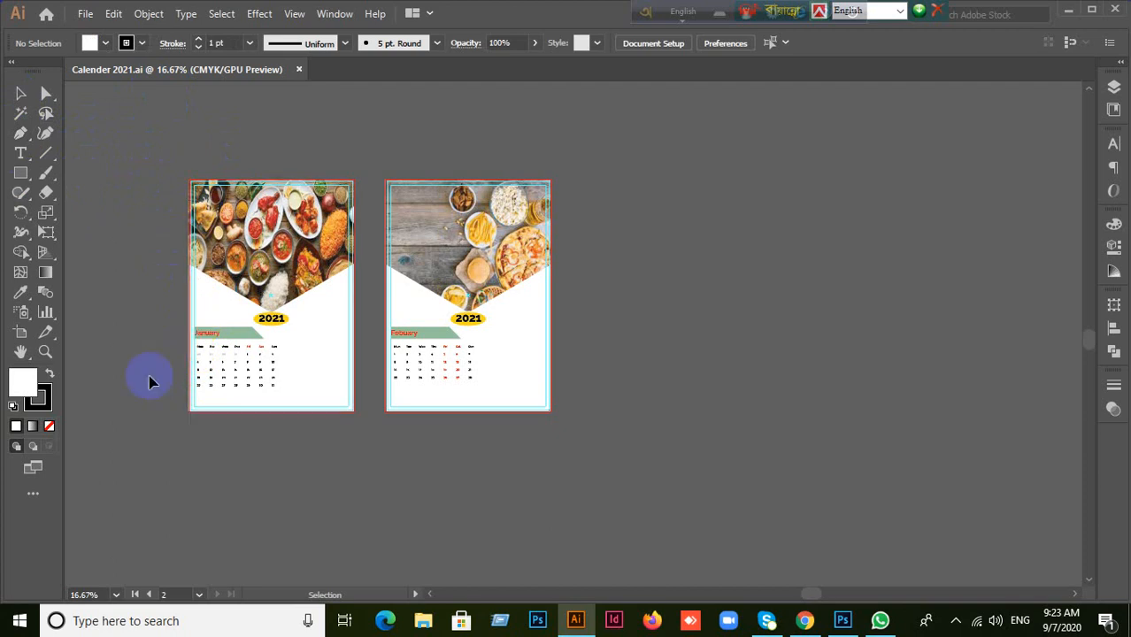
left_click_drag(159, 391, 260, 381)
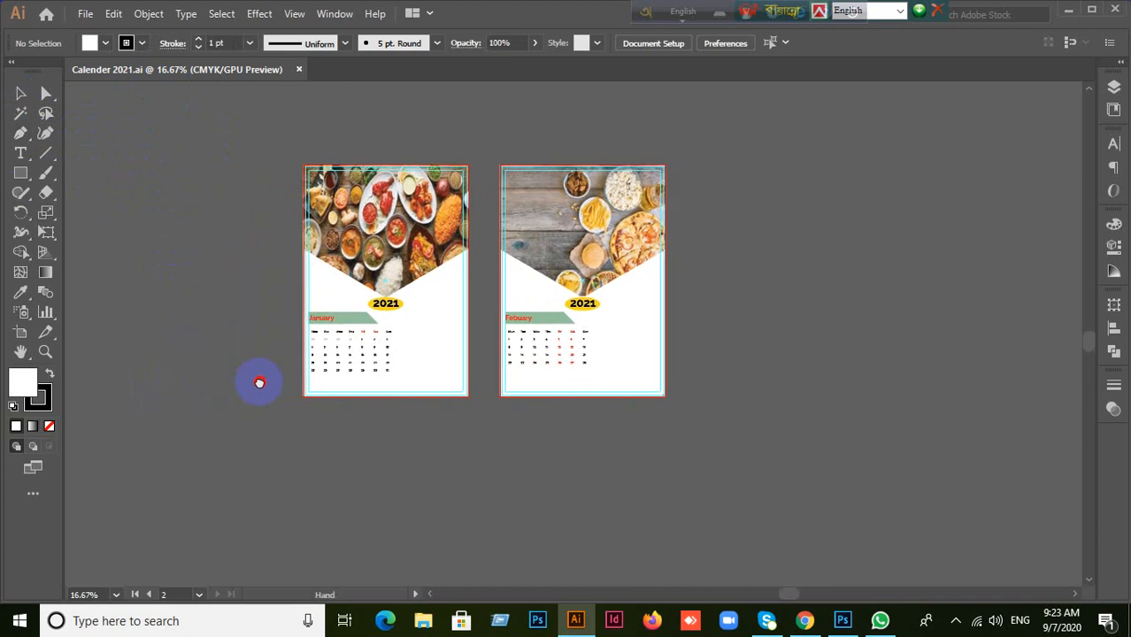
scroll(388, 348, "up", 2)
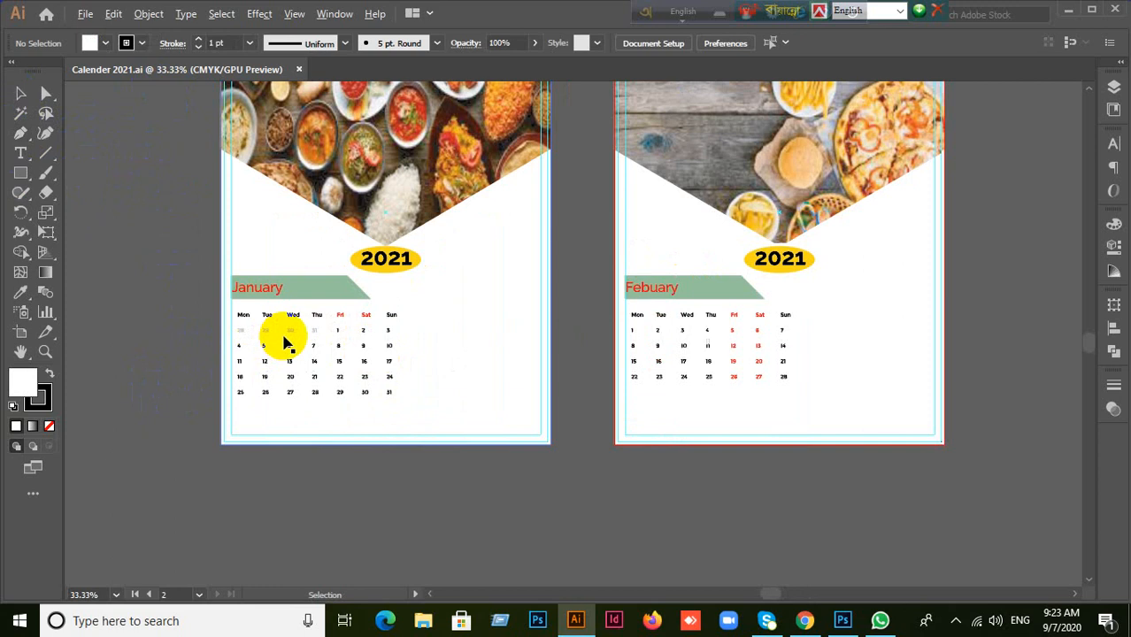
scroll(283, 336, "up", 1)
scroll(197, 407, "up", 2)
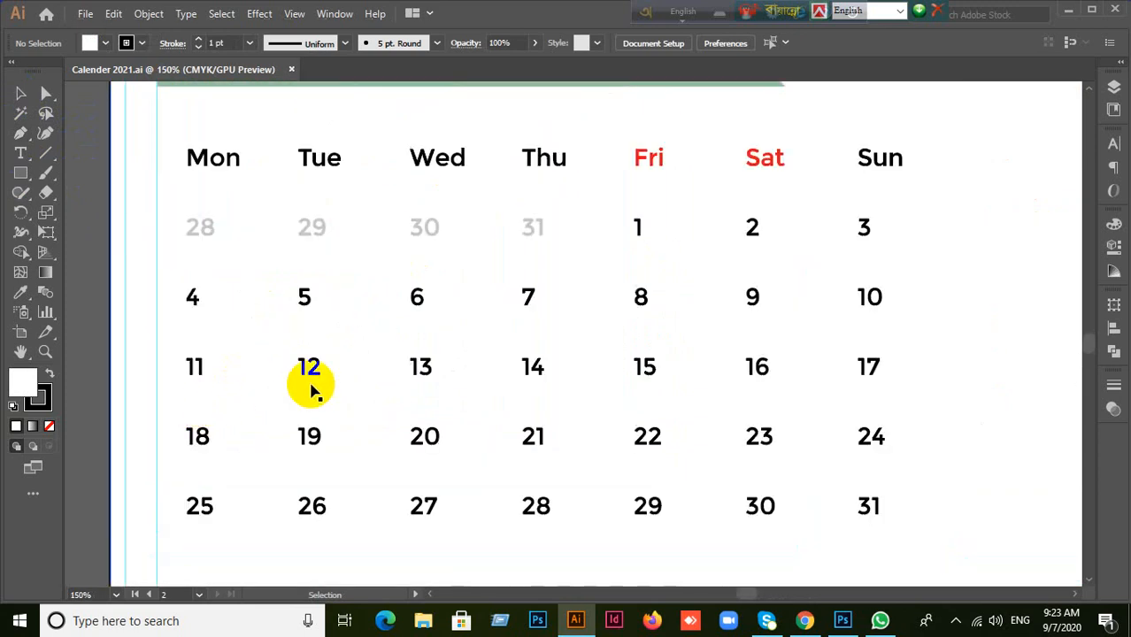
left_click(309, 370)
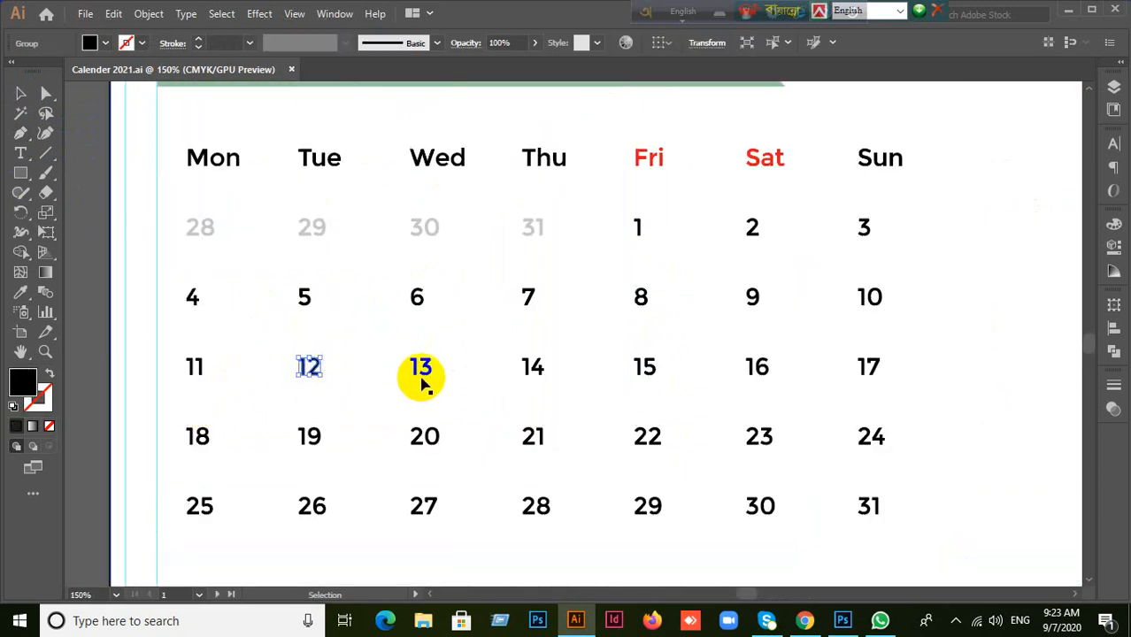
left_click(422, 373)
left_click(425, 392)
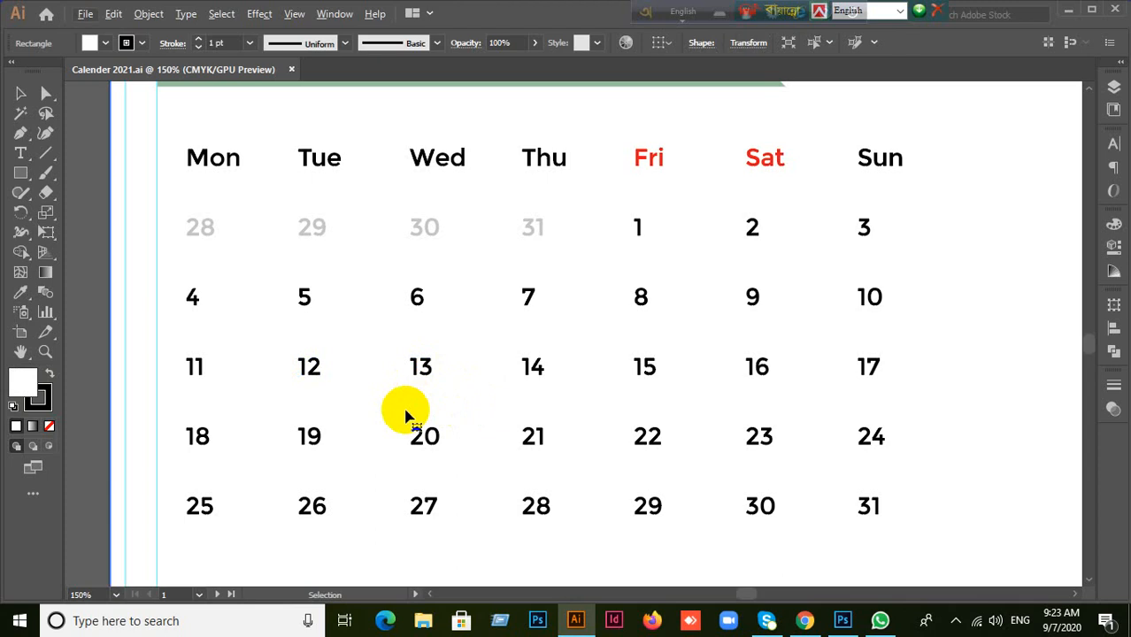
scroll(406, 416, "down", 2)
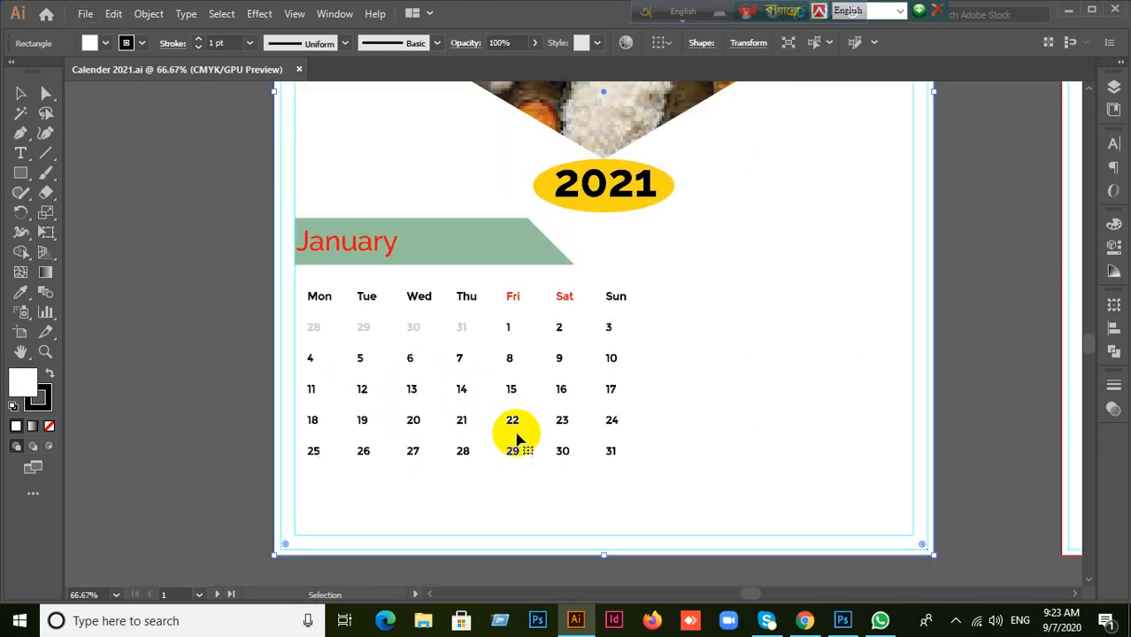
- Switch to the Google Meet call and present the entire screen to the participants
left_click(805, 620)
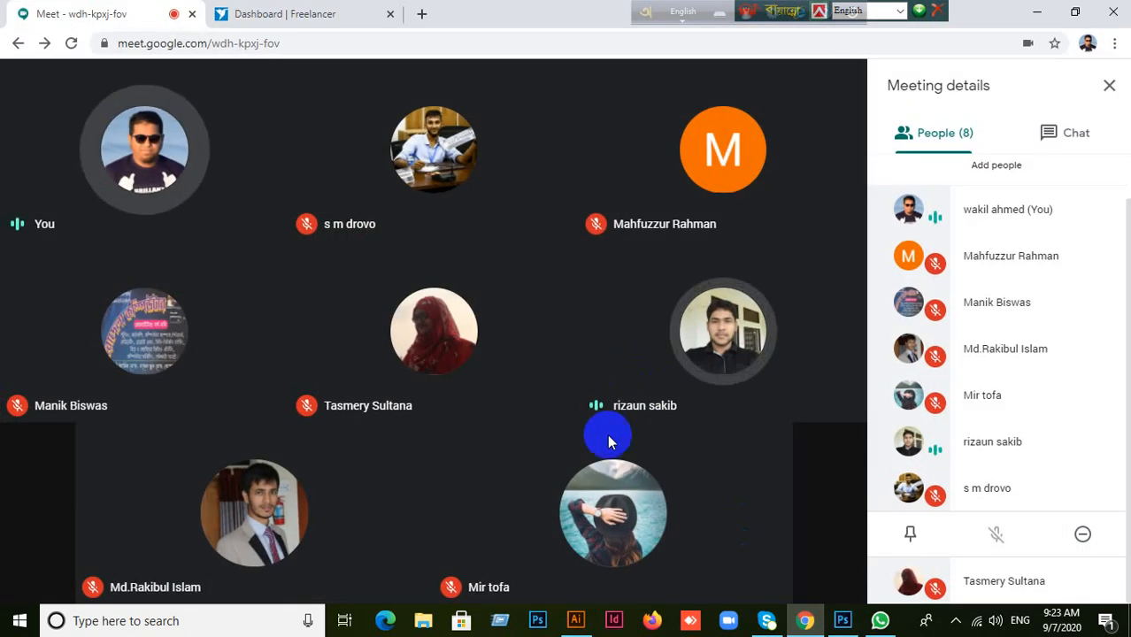
left_click(768, 572)
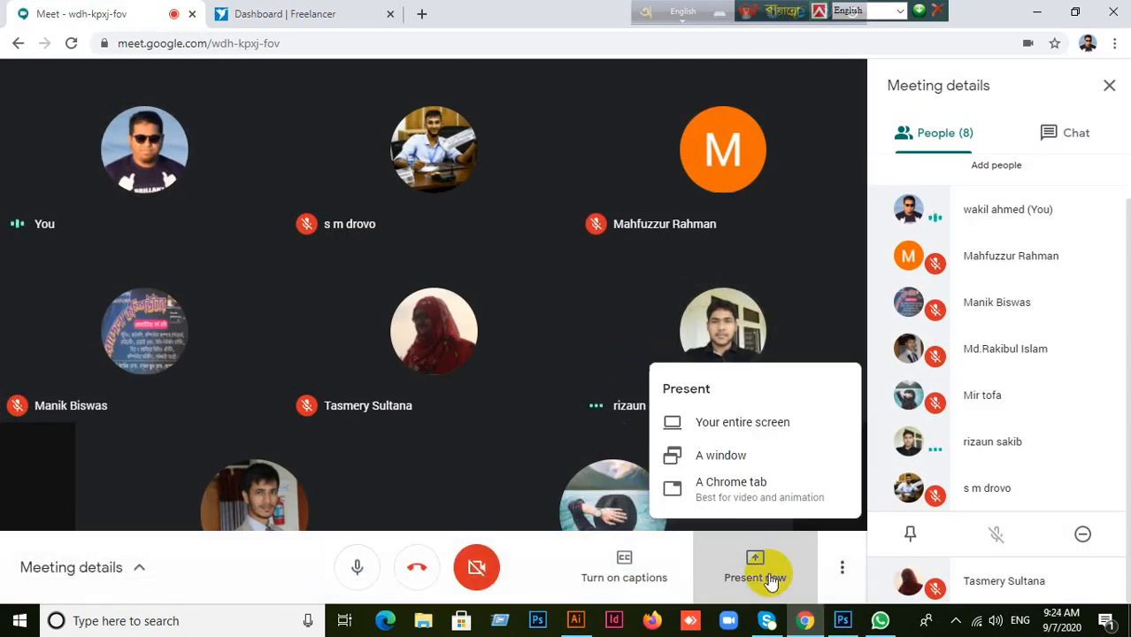
left_click(732, 423)
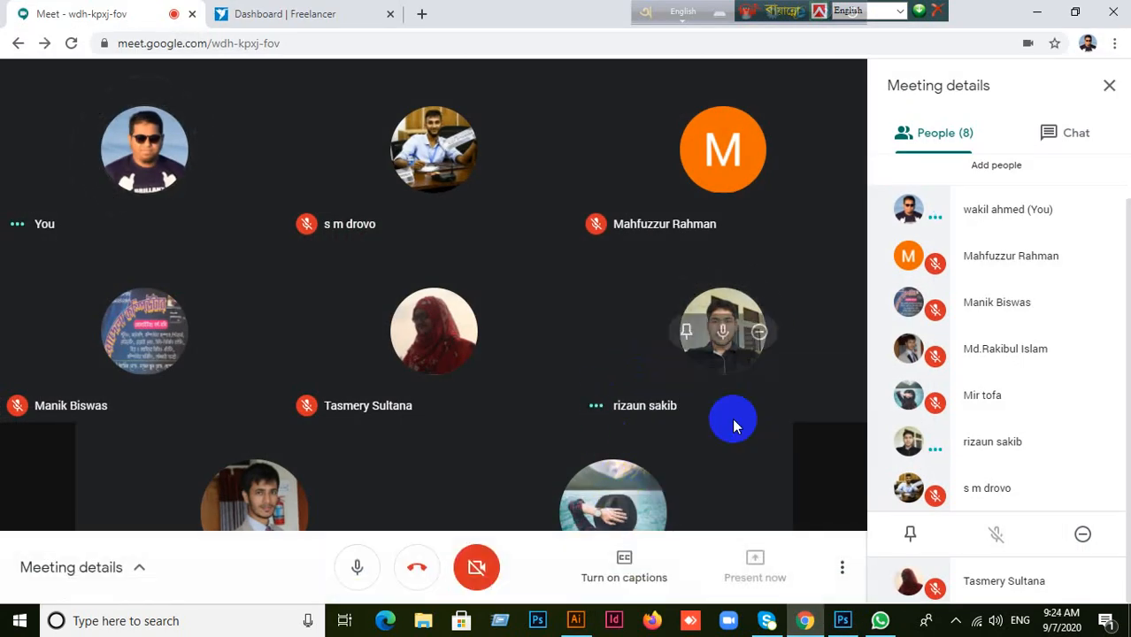
left_click(616, 307)
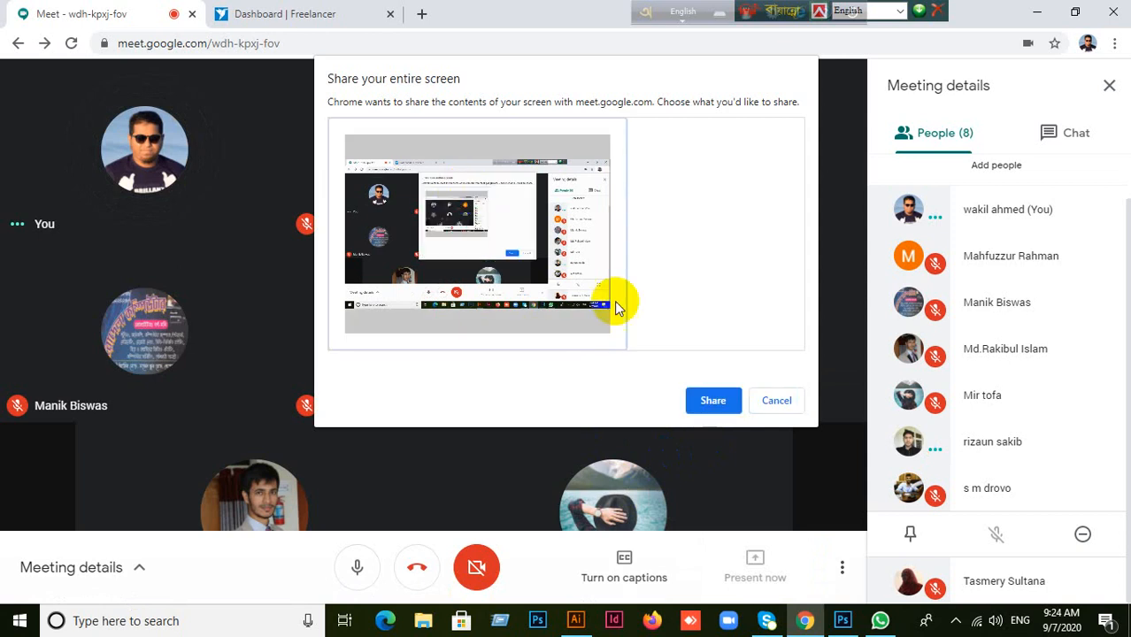
left_click(712, 400)
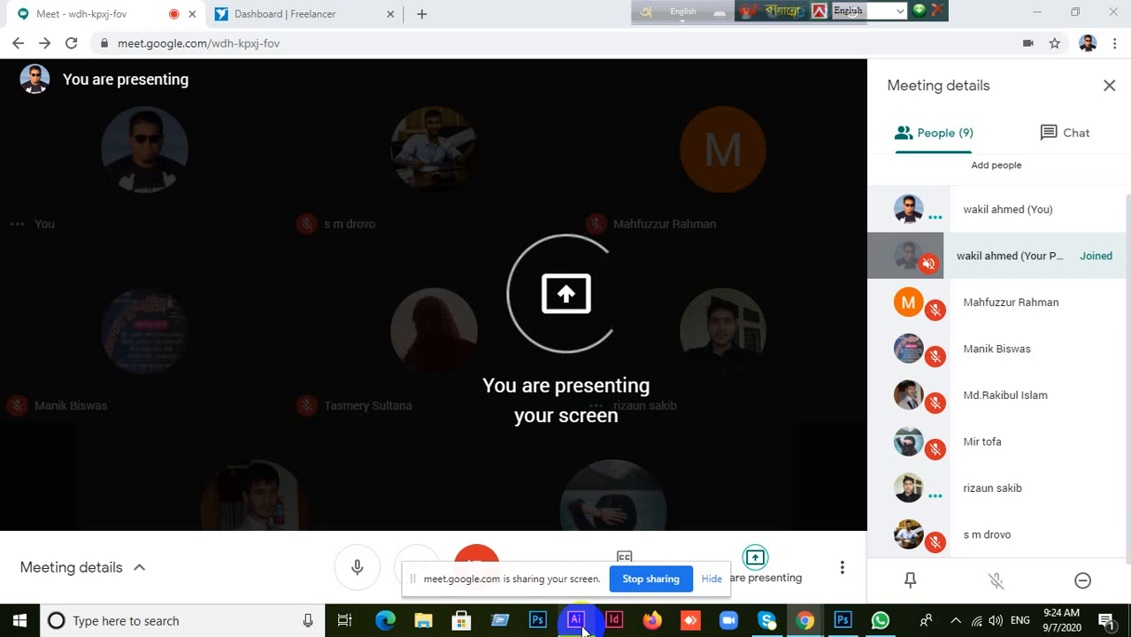
- Return to the Illustrator calendar and select the January date 11 to examine its object type
mouse_move(581, 632)
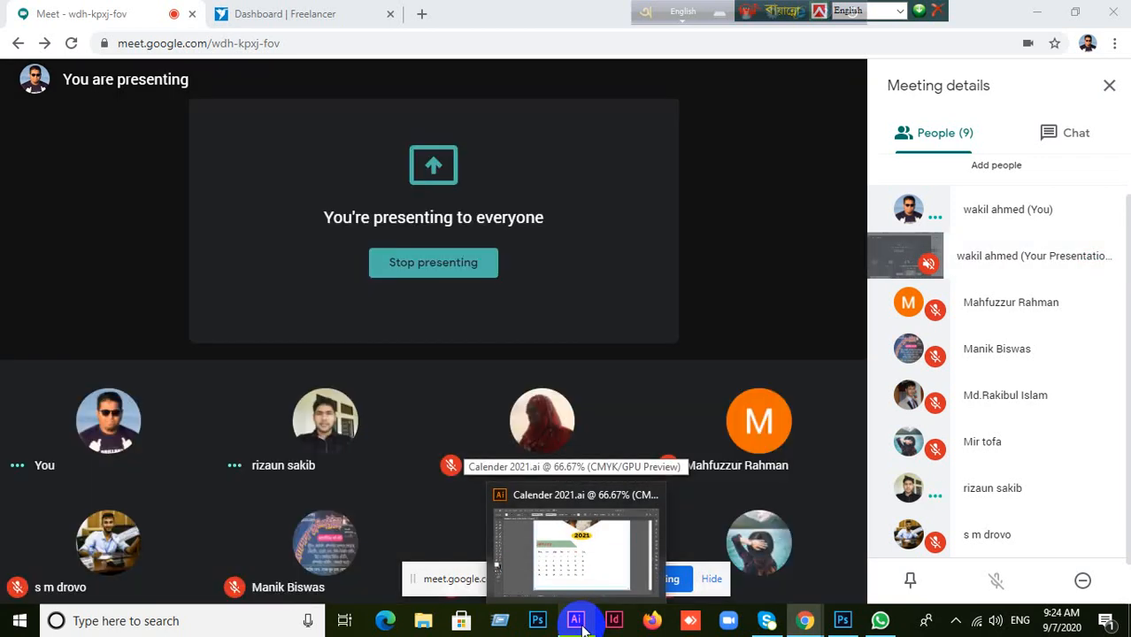
left_click(579, 624)
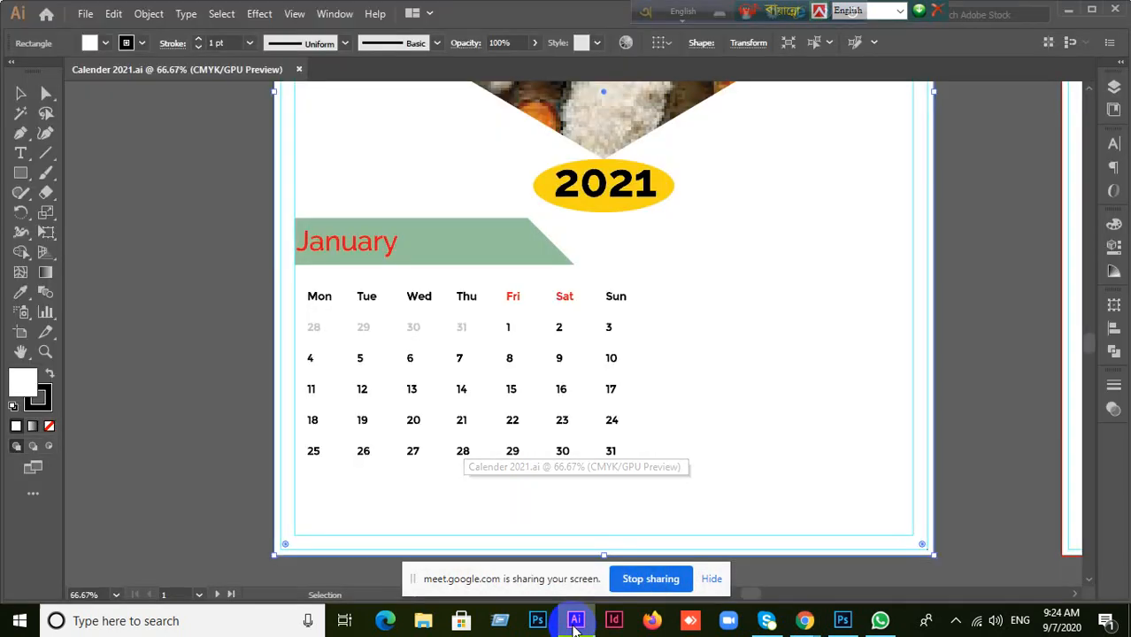
left_click(164, 387)
scroll(322, 439, "up", 2)
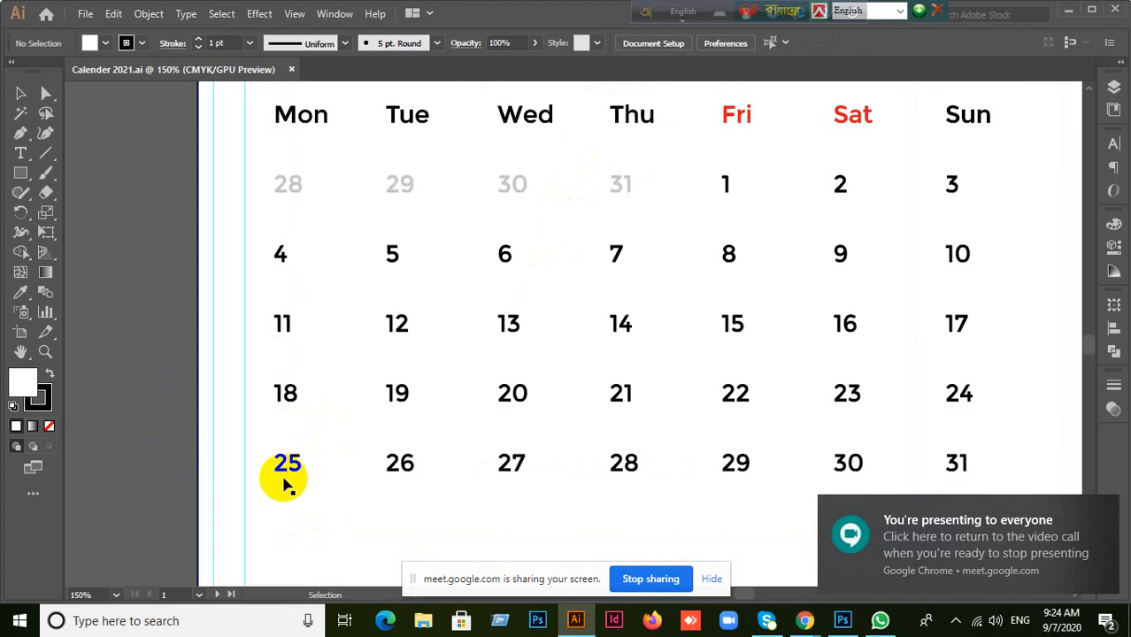
left_click(281, 324)
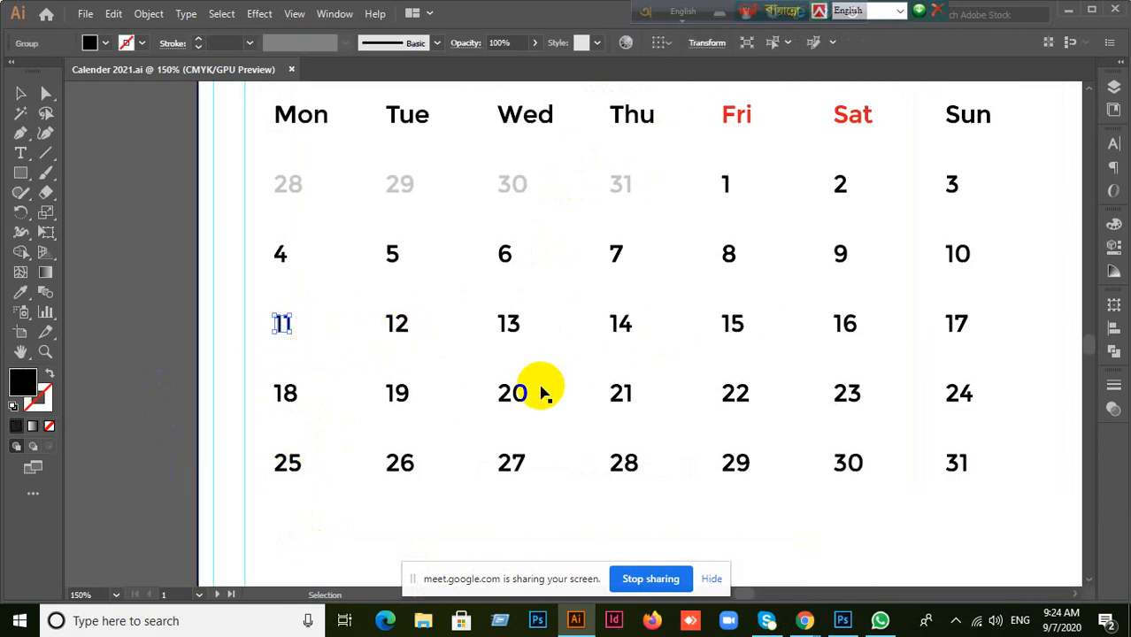
scroll(725, 389, "down", 1)
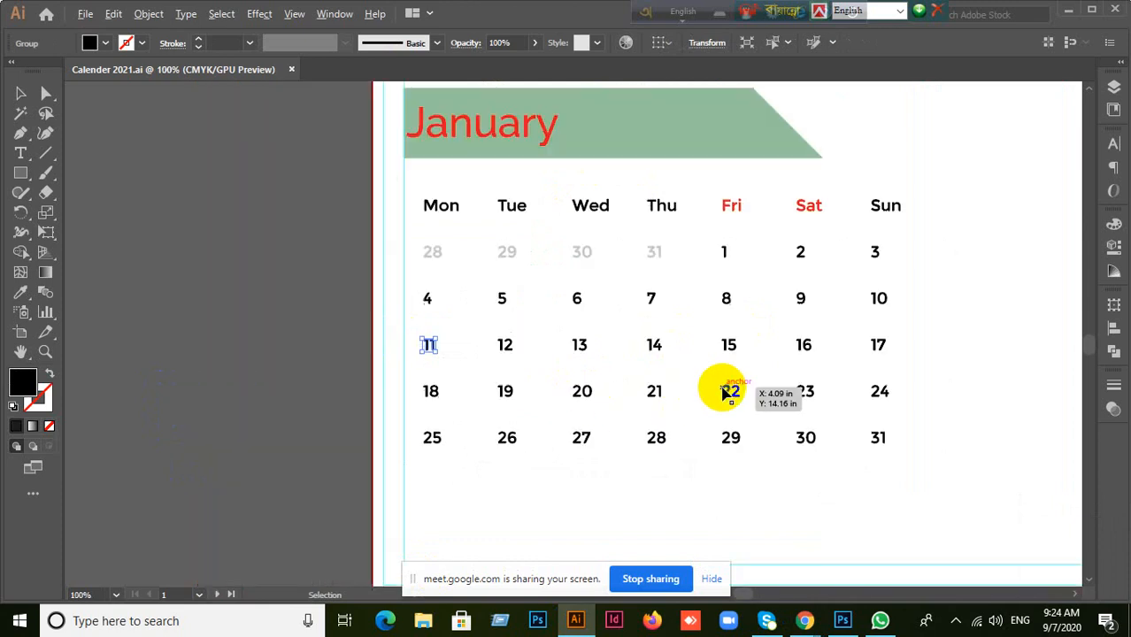
- Add a text object reading 12 in the empty area below the January page
left_click_drag(790, 417, 160, 428)
scroll(570, 429, "down", 2)
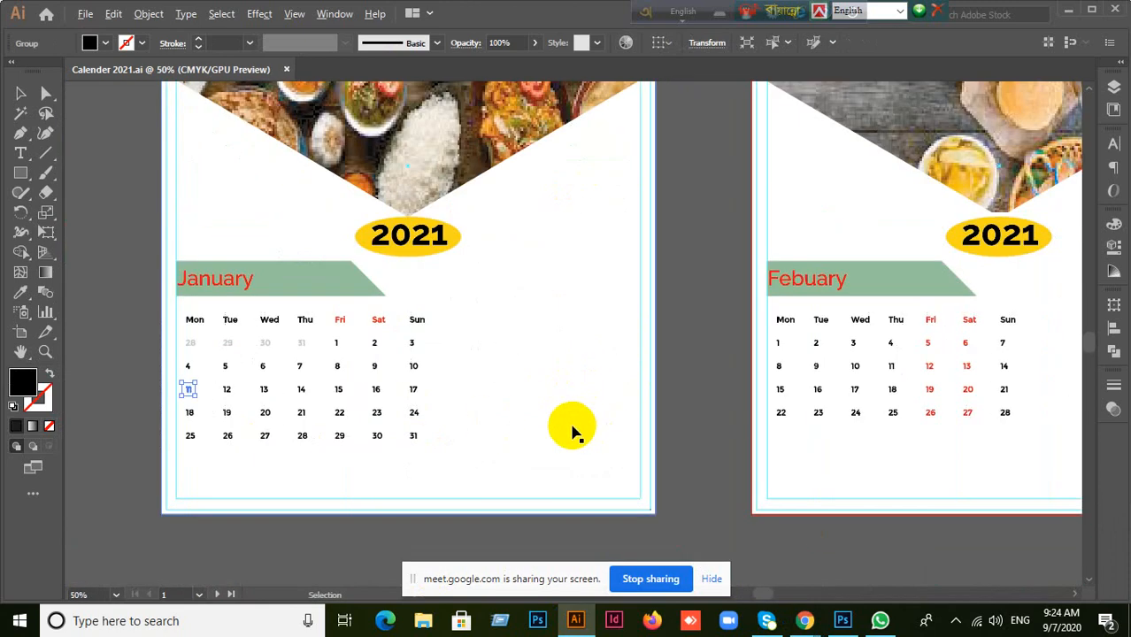
left_click_drag(482, 447, 605, 234)
left_click(330, 424)
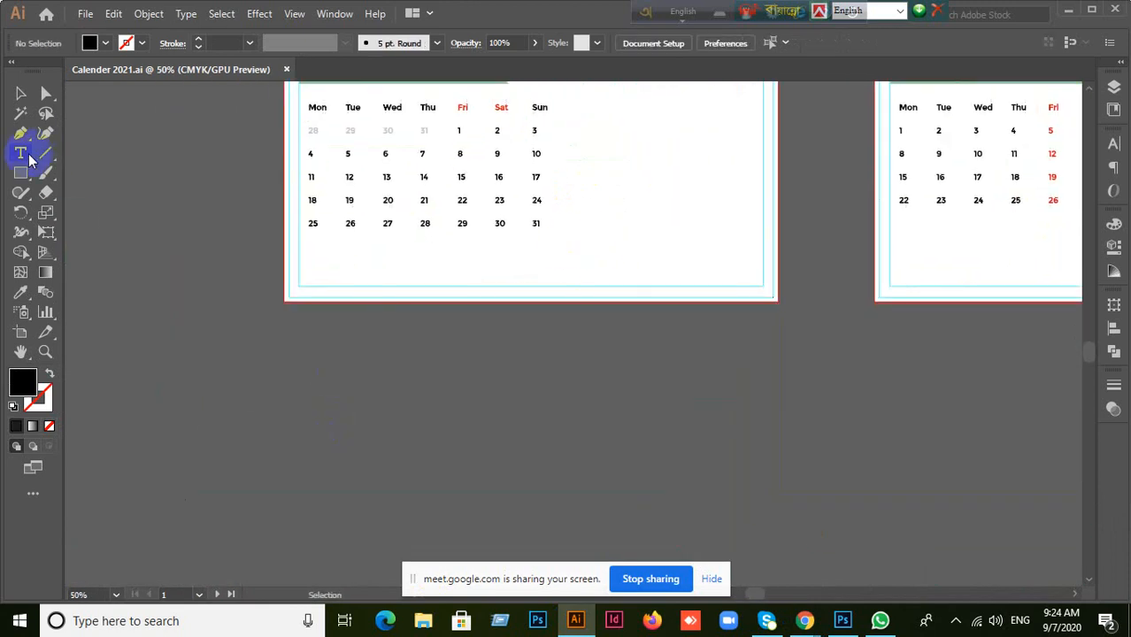
left_click(77, 157)
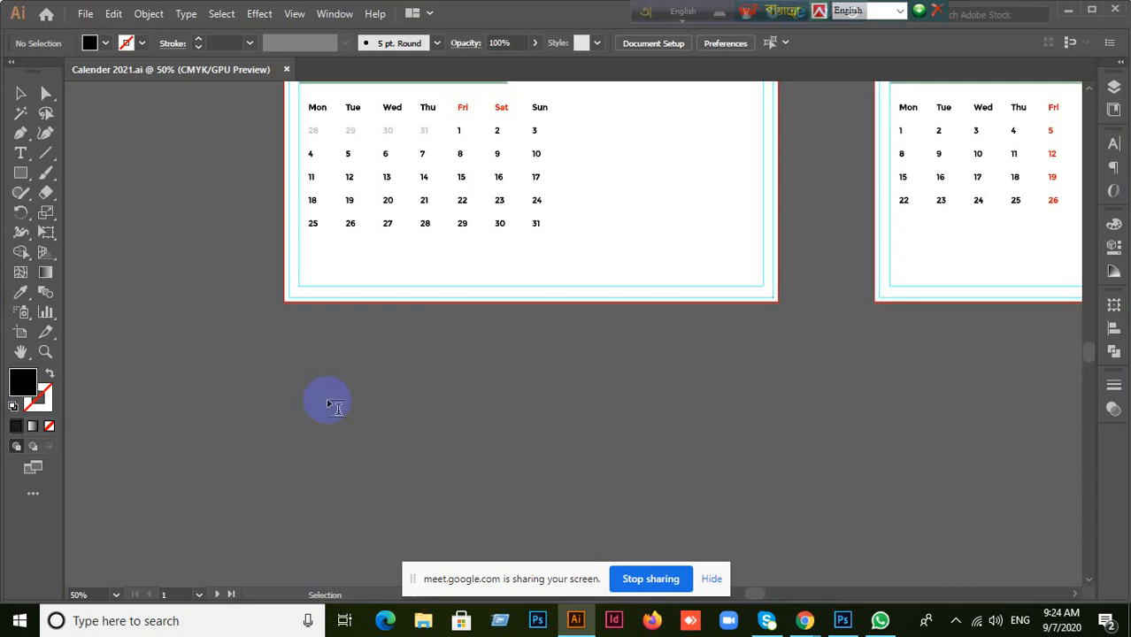
left_click(350, 400)
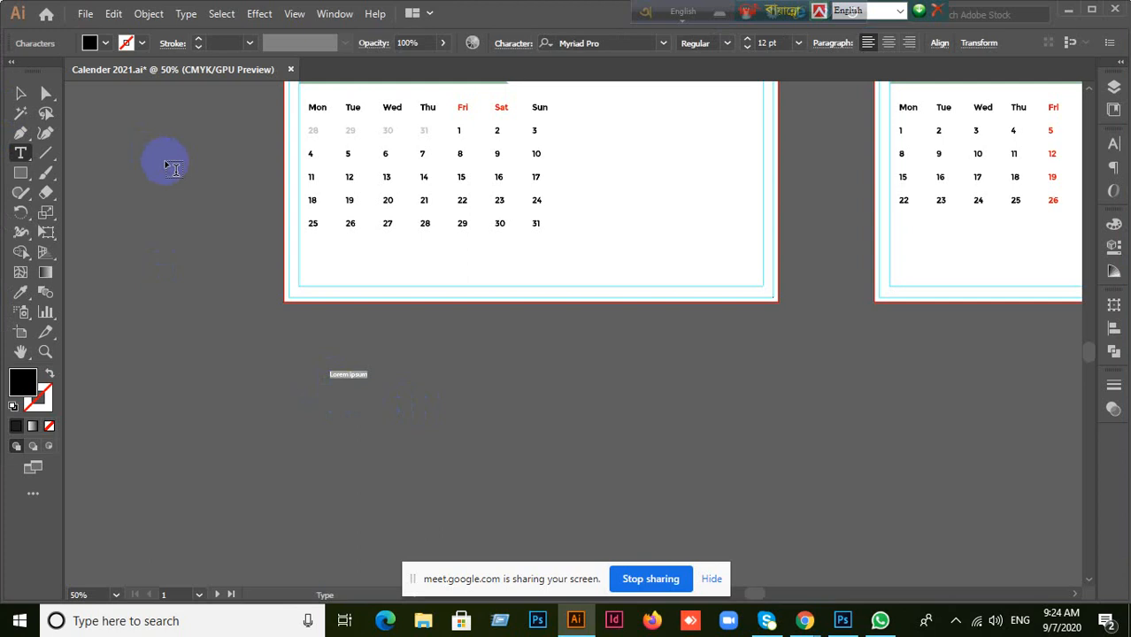
type("1")
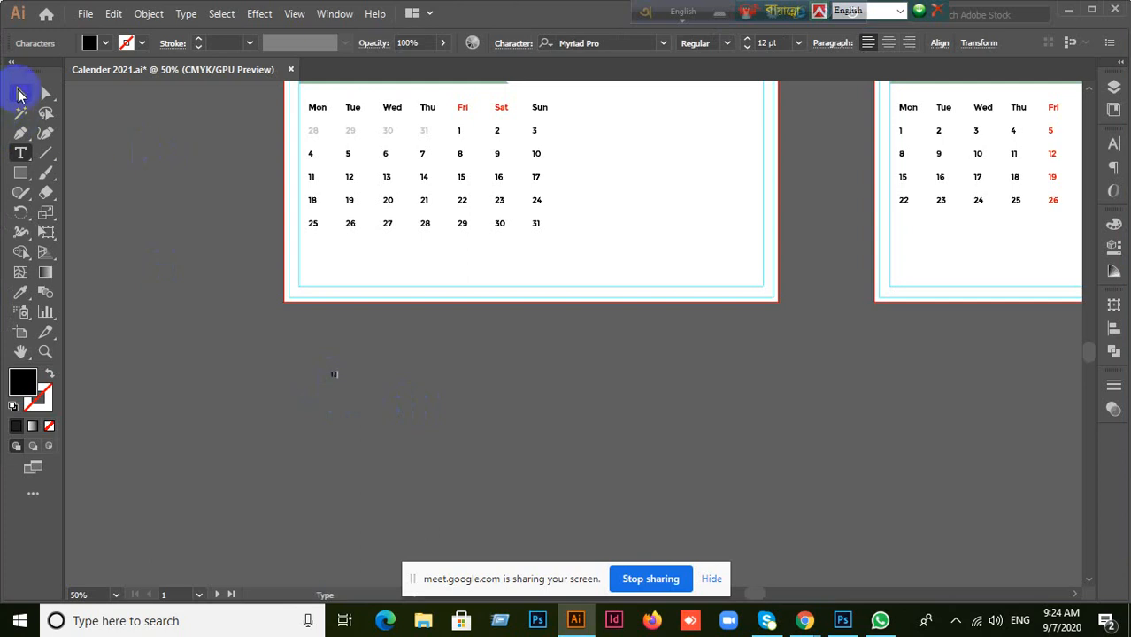
left_click(20, 93)
- Respond to the pending dialog in the Google Meet call and return to Illustrator
mouse_move(804, 620)
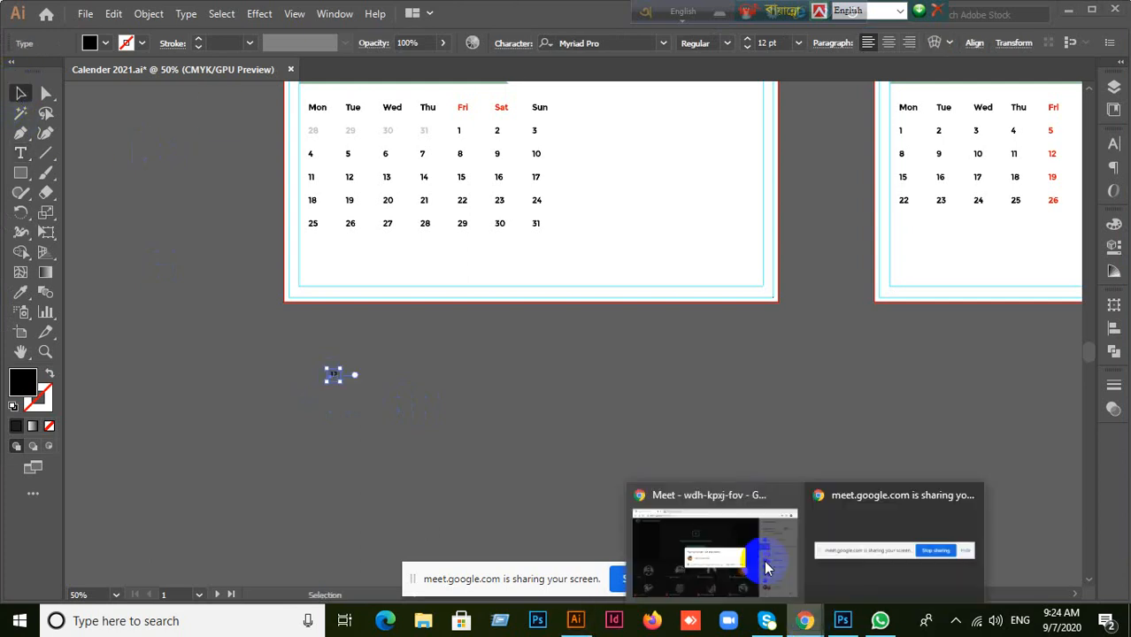
left_click(738, 531)
left_click(739, 379)
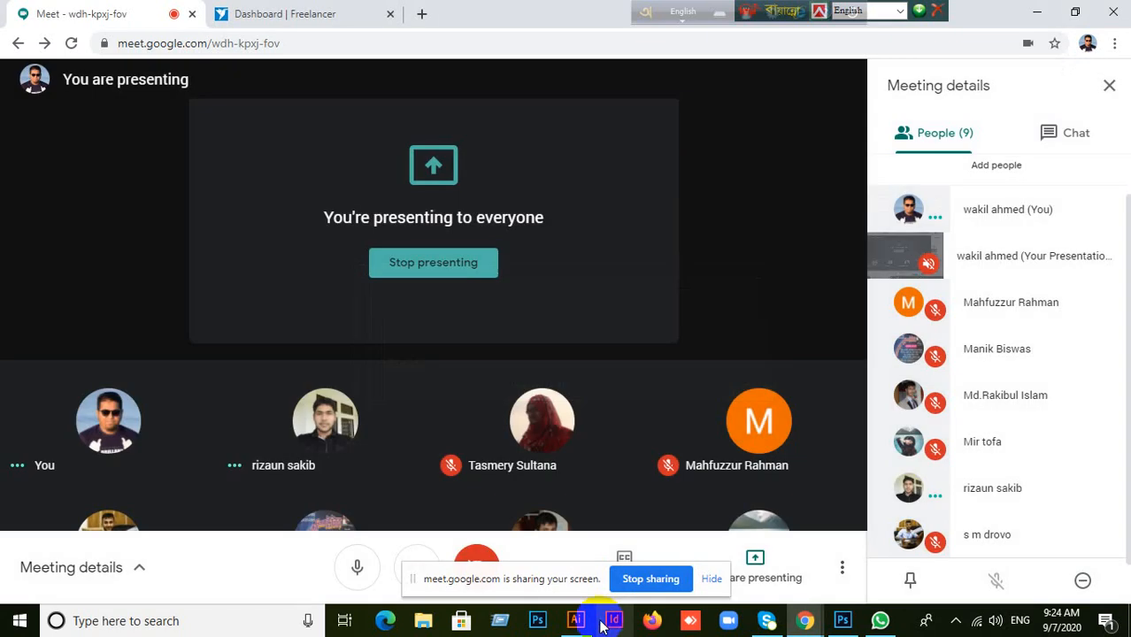
left_click(575, 622)
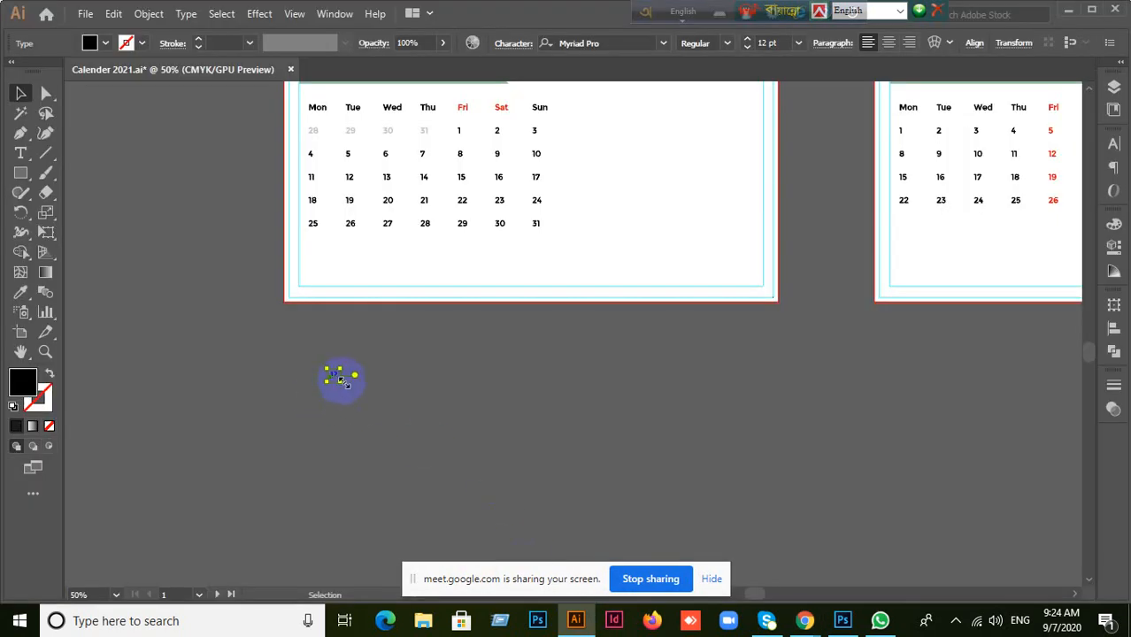
- Enlarge the 12 text below the January page to about 68 pt and place a copy beside it
left_click_drag(341, 380, 403, 462)
scroll(403, 462, "up", 2)
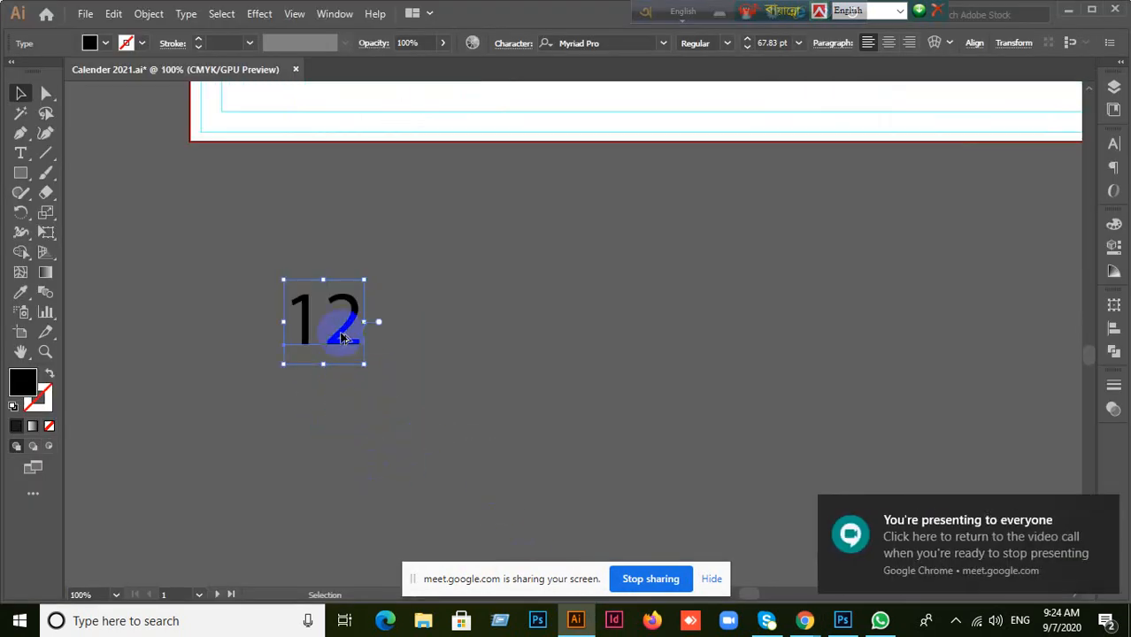
left_click_drag(343, 338, 445, 337)
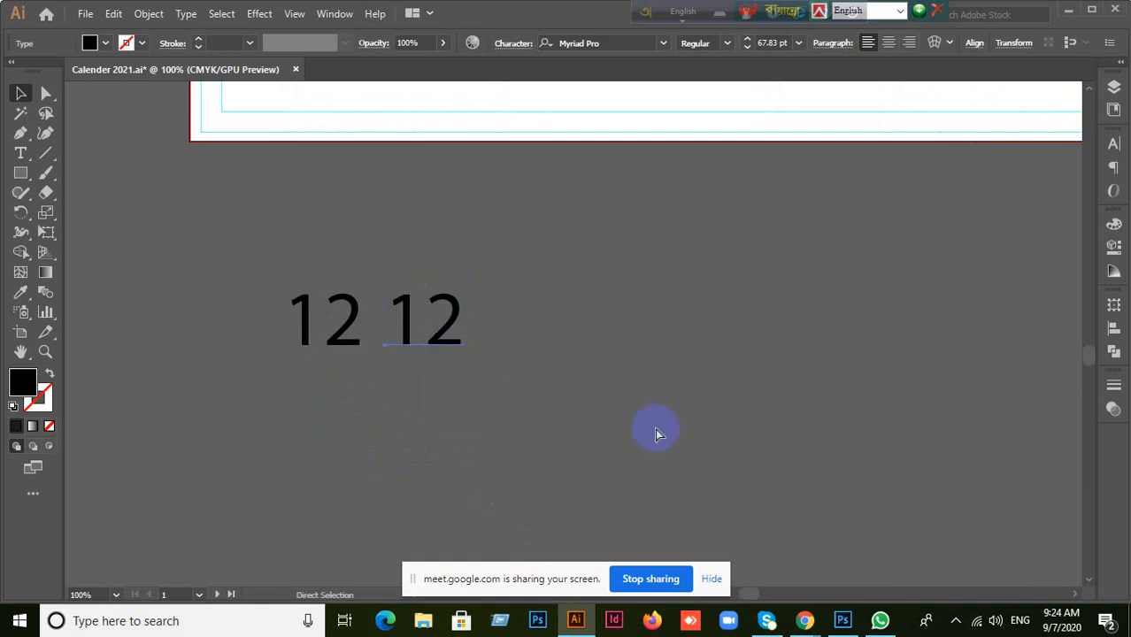
- Repeat the last duplication to extend the 12 texts into an evenly spaced row of nine below the January page
key("ctrl+d")
key("ctrl+d")
key("ctrl+d")
key("ctrl+d")
key("ctrl+d")
key("ctrl+d")
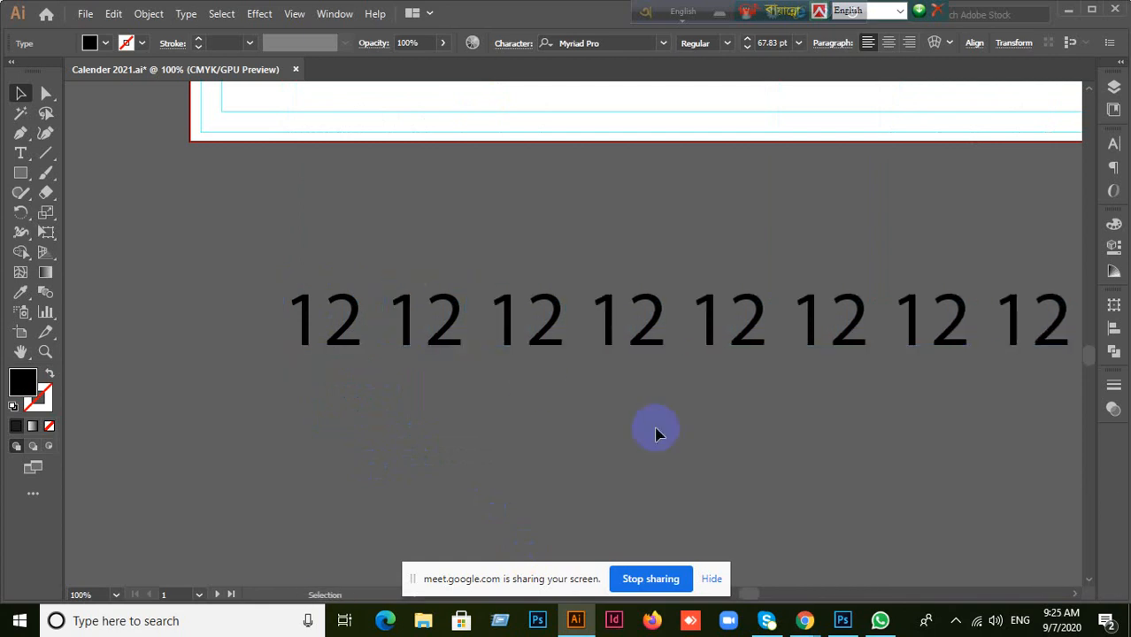
scroll(782, 469, "down", 1)
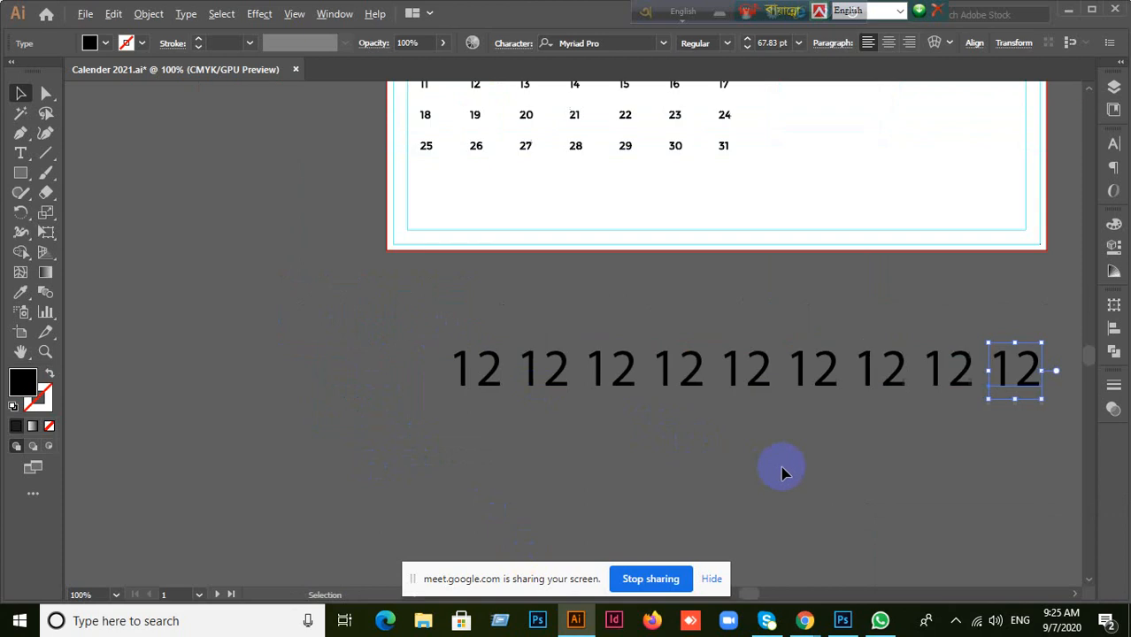
left_click(989, 446)
- Select the whole row of 12 sample texts below the January page and delete it
scroll(989, 447, "down", 1)
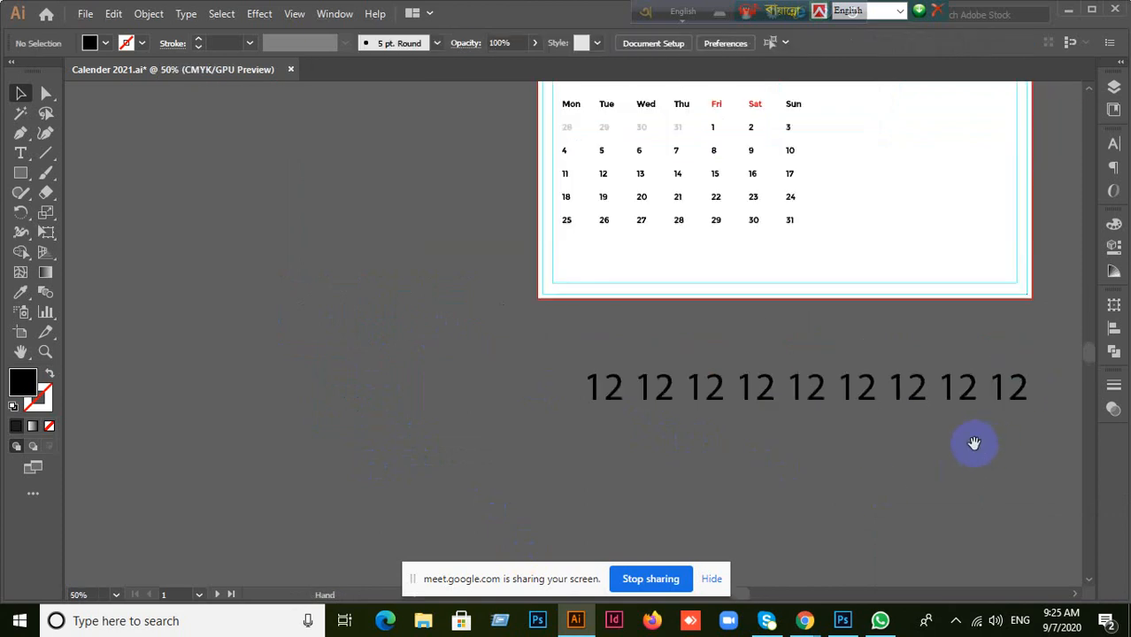
left_click_drag(971, 444, 790, 468)
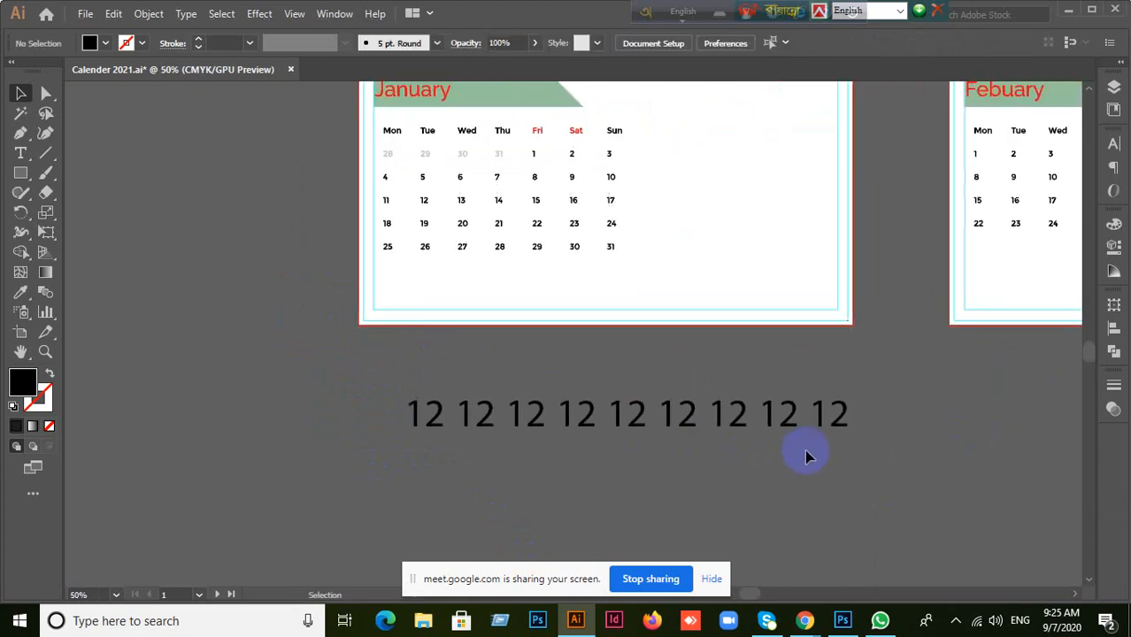
scroll(805, 453, "down", 1)
scroll(815, 460, "up", 3)
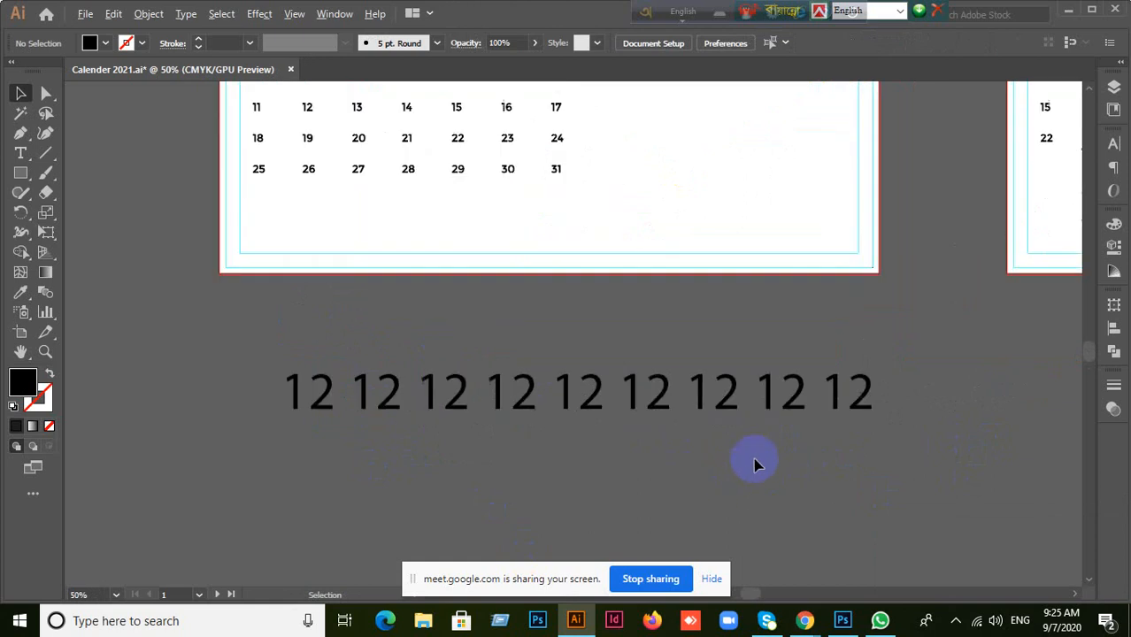
scroll(715, 517, "down", 1)
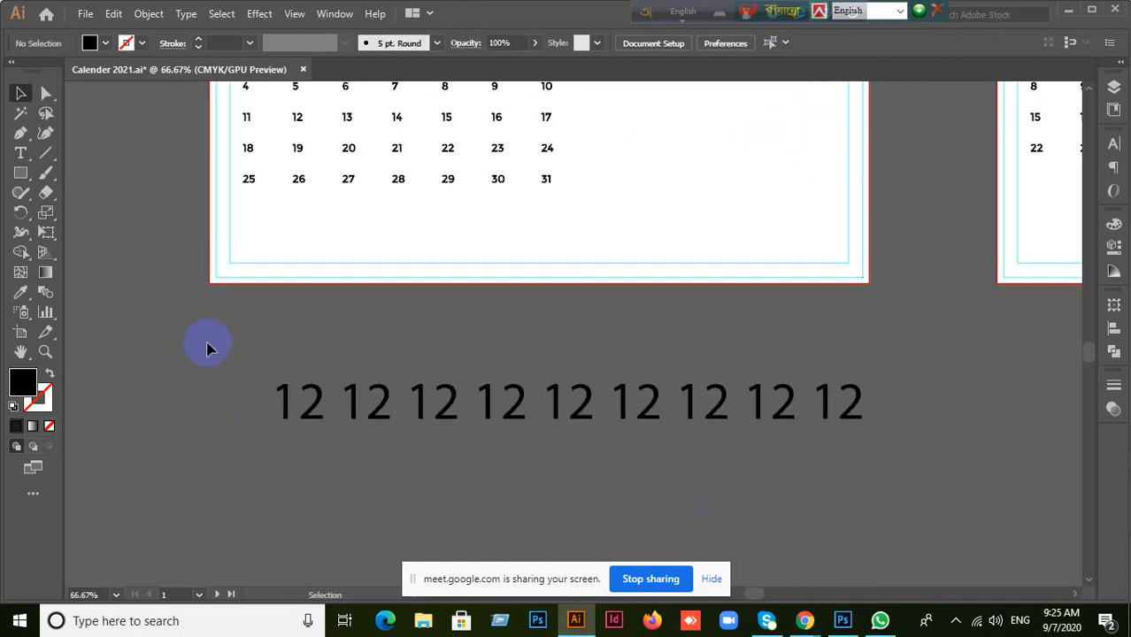
scroll(500, 467, "up", 1)
scroll(495, 480, "up", 2)
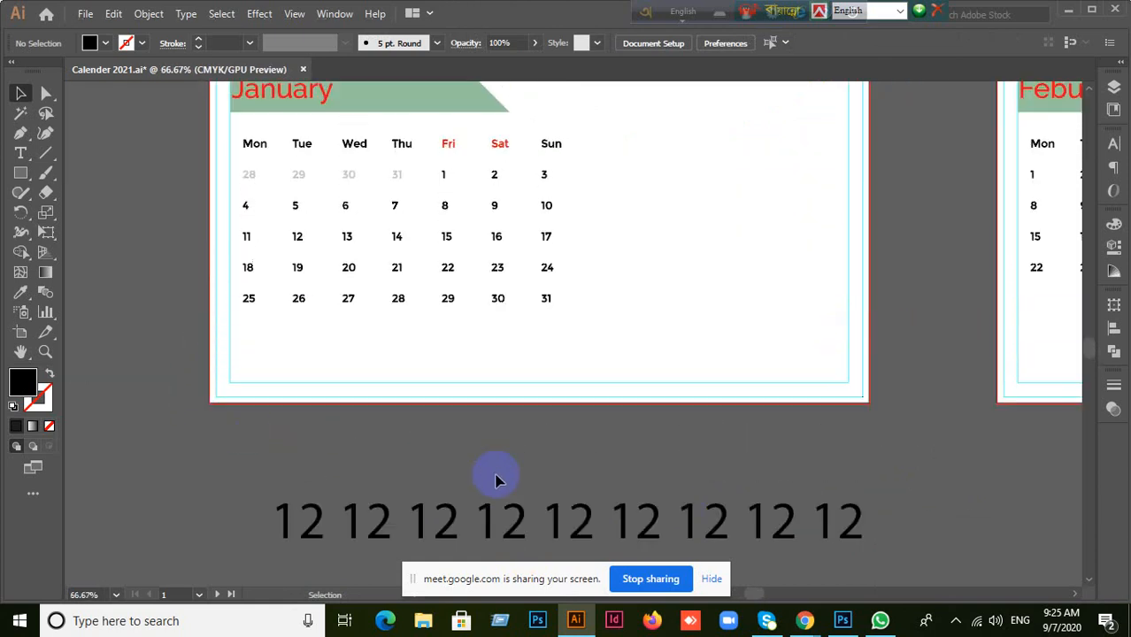
scroll(495, 478, "down", 4)
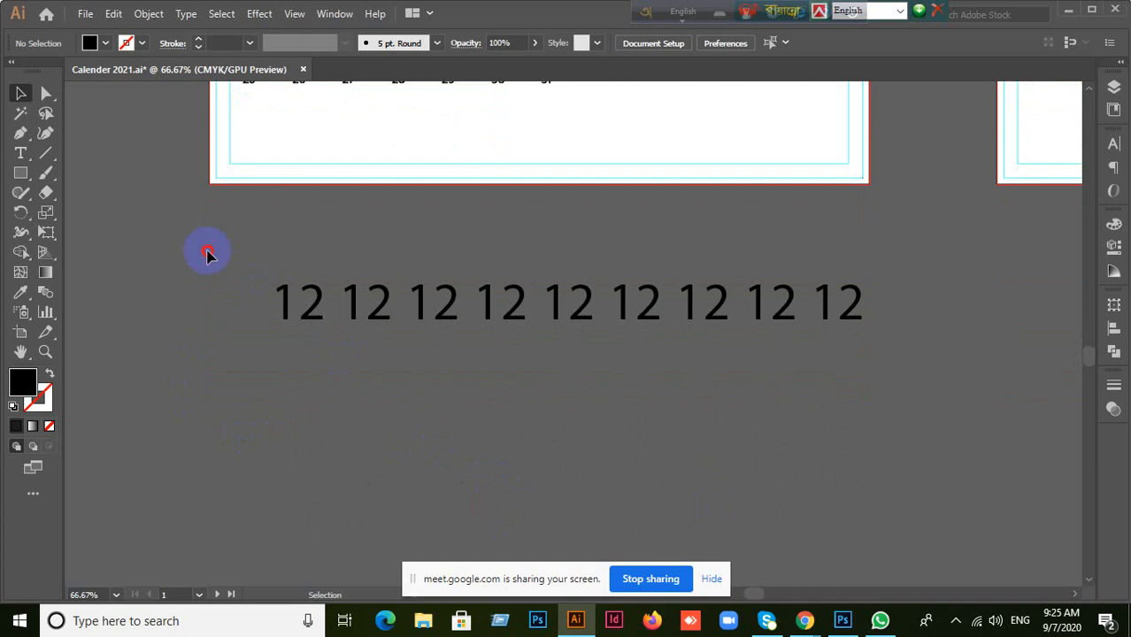
left_click_drag(912, 387, 925, 388)
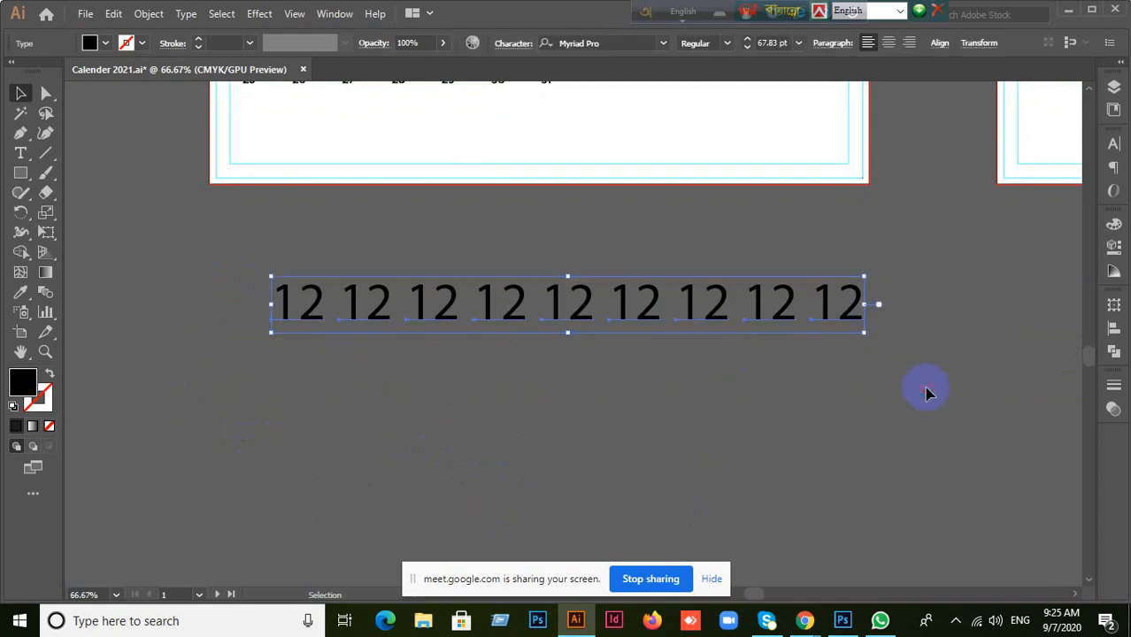
key("Delete")
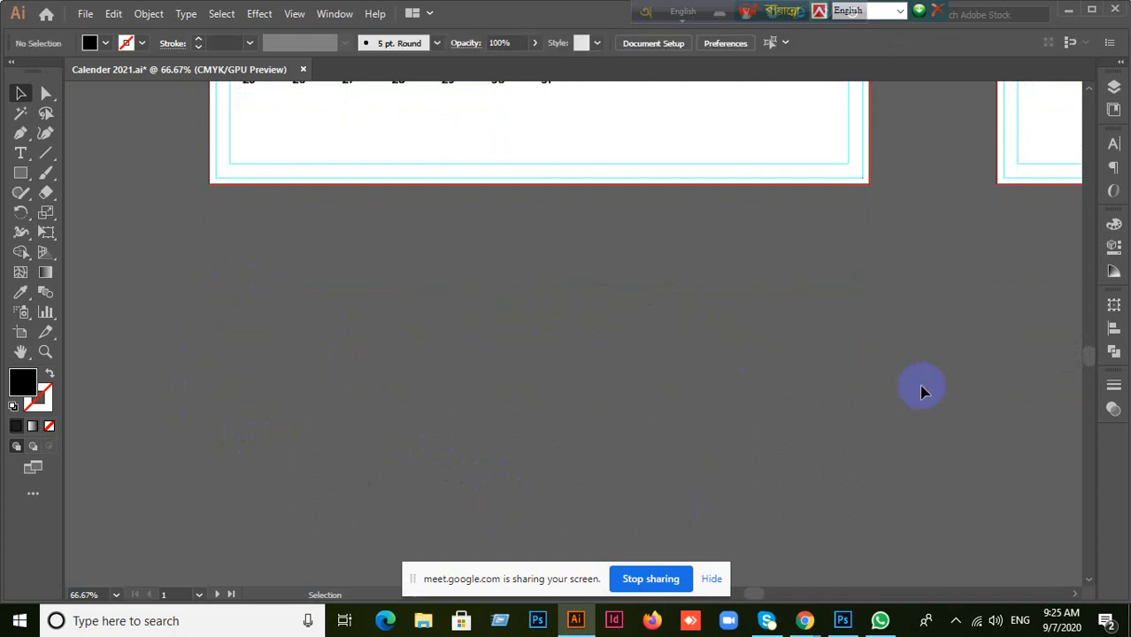
- Bring the January and February pages into view and hide the screen-sharing notice covering the canvas
scroll(921, 388, "down", 1)
left_click_drag(902, 391, 635, 523)
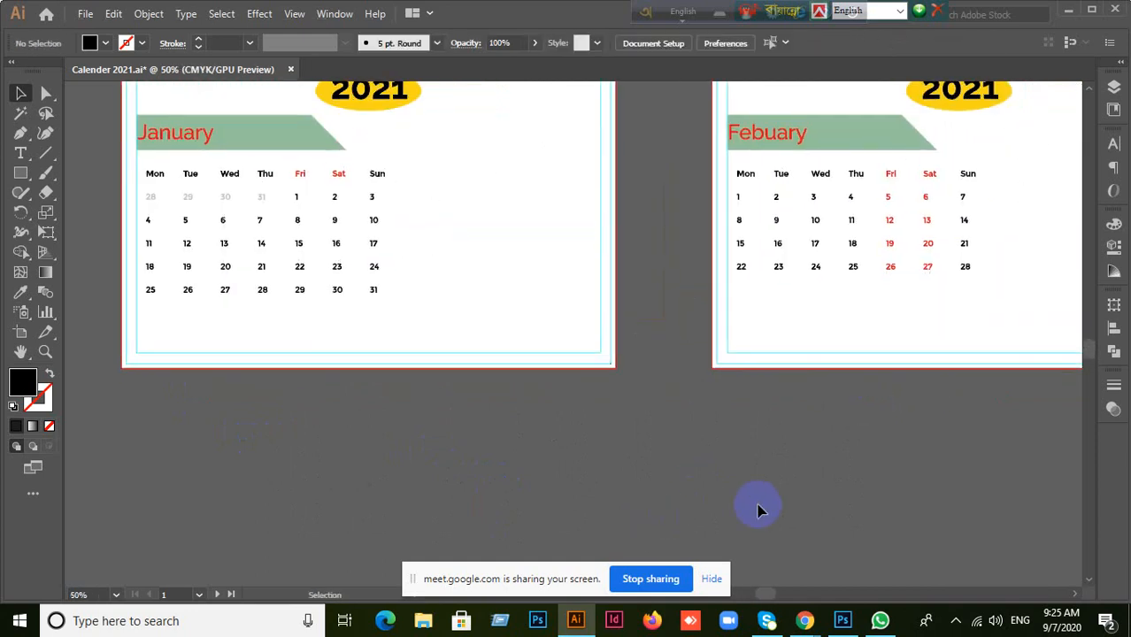
left_click(713, 580)
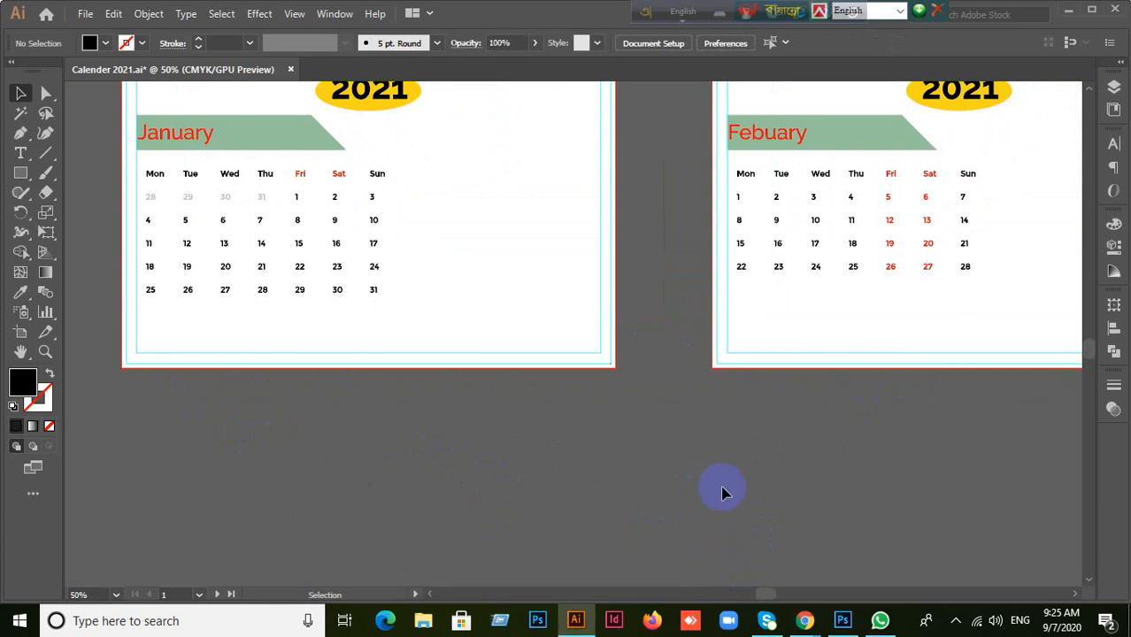
scroll(722, 493, "up", 1)
scroll(573, 441, "up", 1)
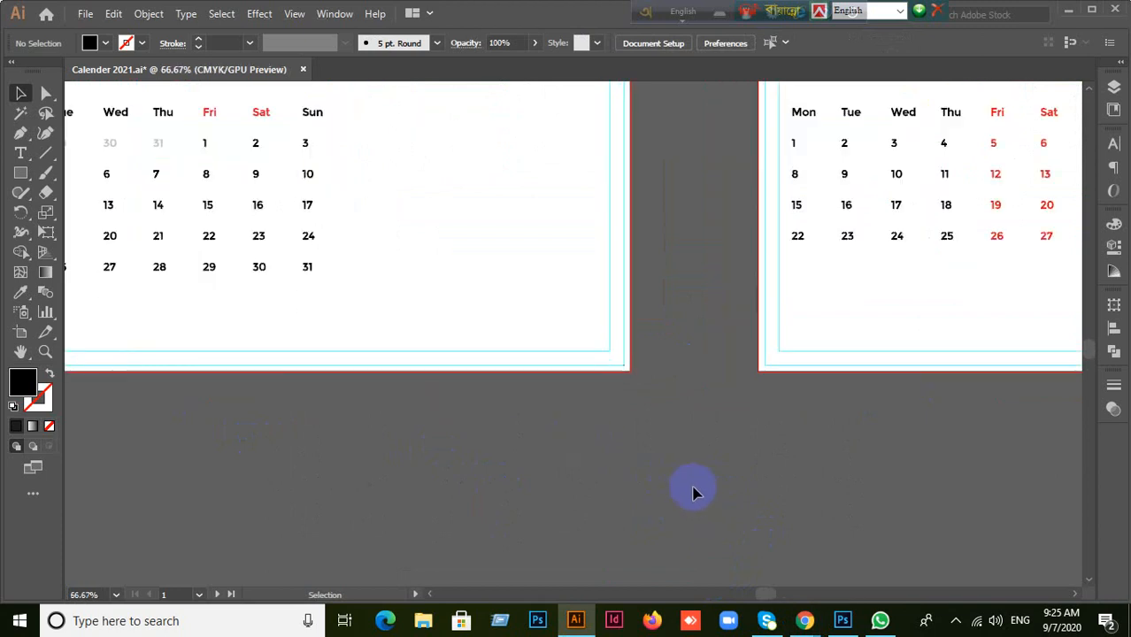
- Switch to the Google Meet call to check the participants, look at the WhatsApp chat, and return to Illustrator
mouse_move(805, 625)
left_click(682, 542)
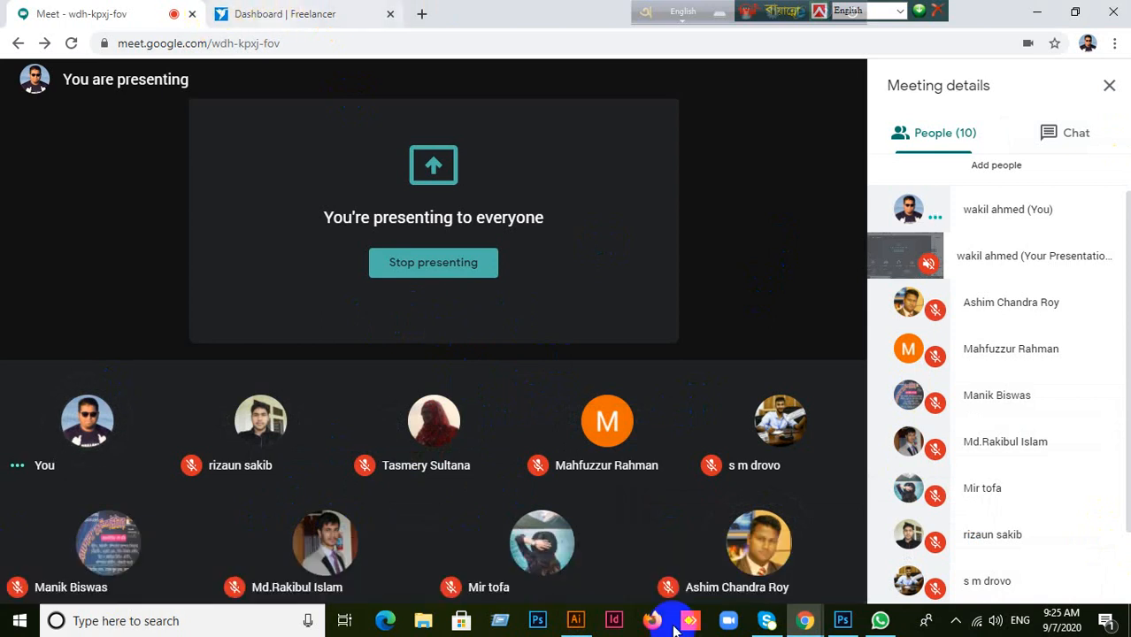
left_click(880, 622)
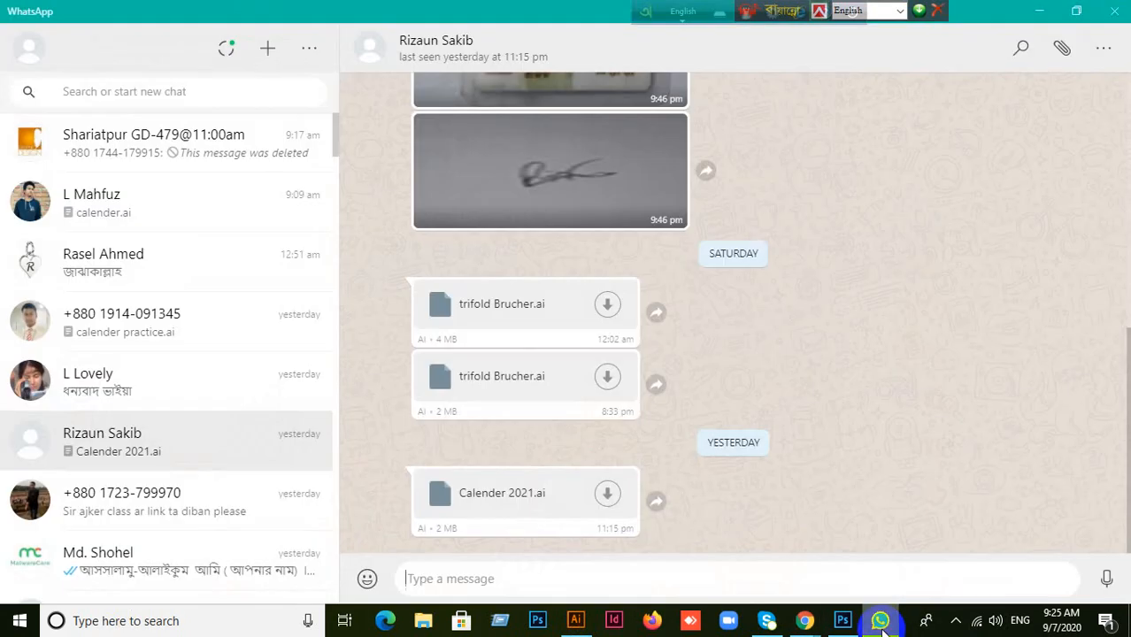
left_click(880, 622)
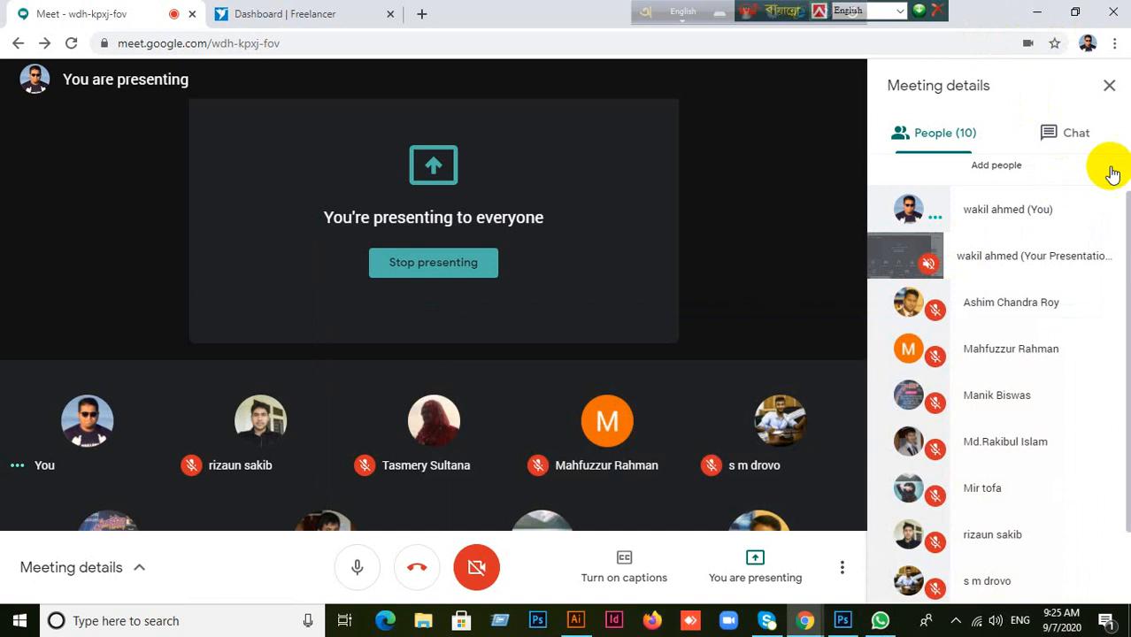
left_click(1040, 20)
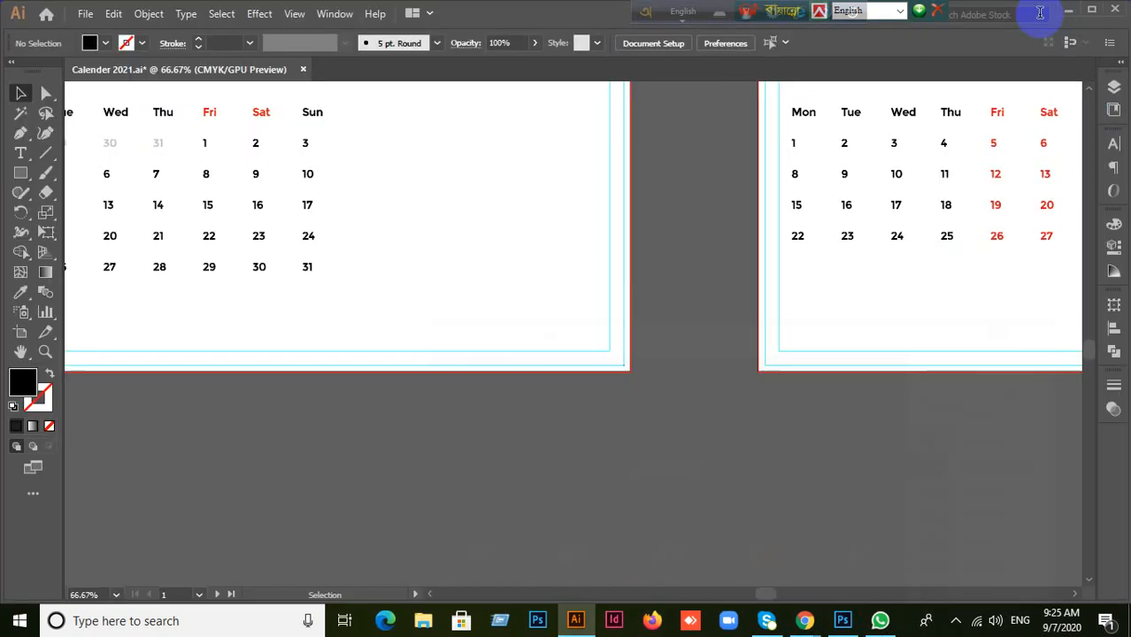
left_click(1068, 12)
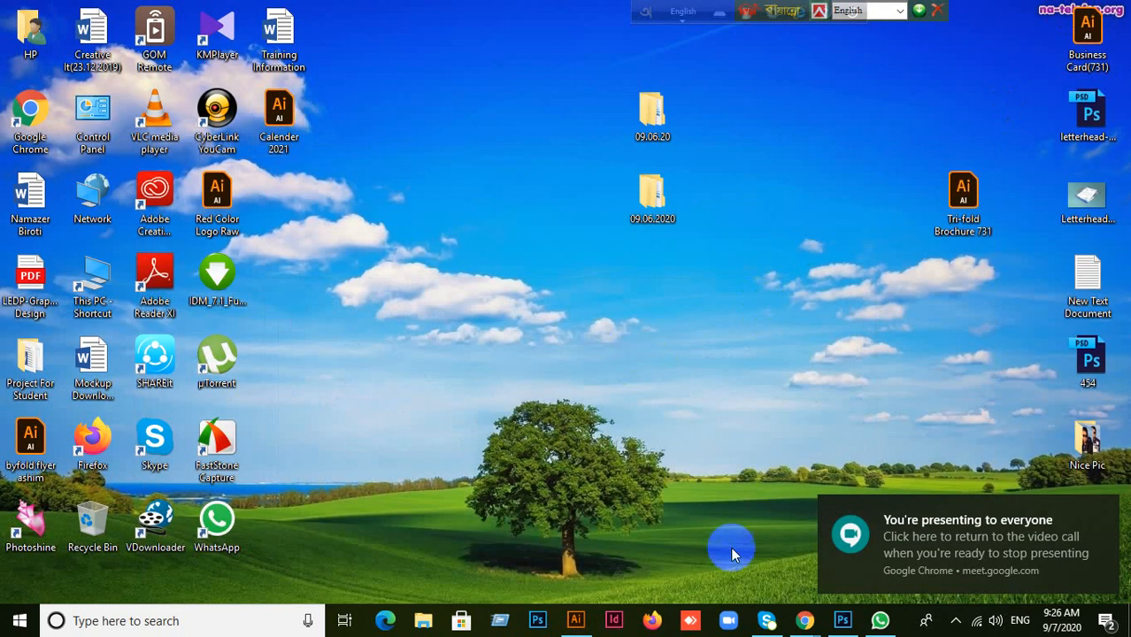
left_click(575, 628)
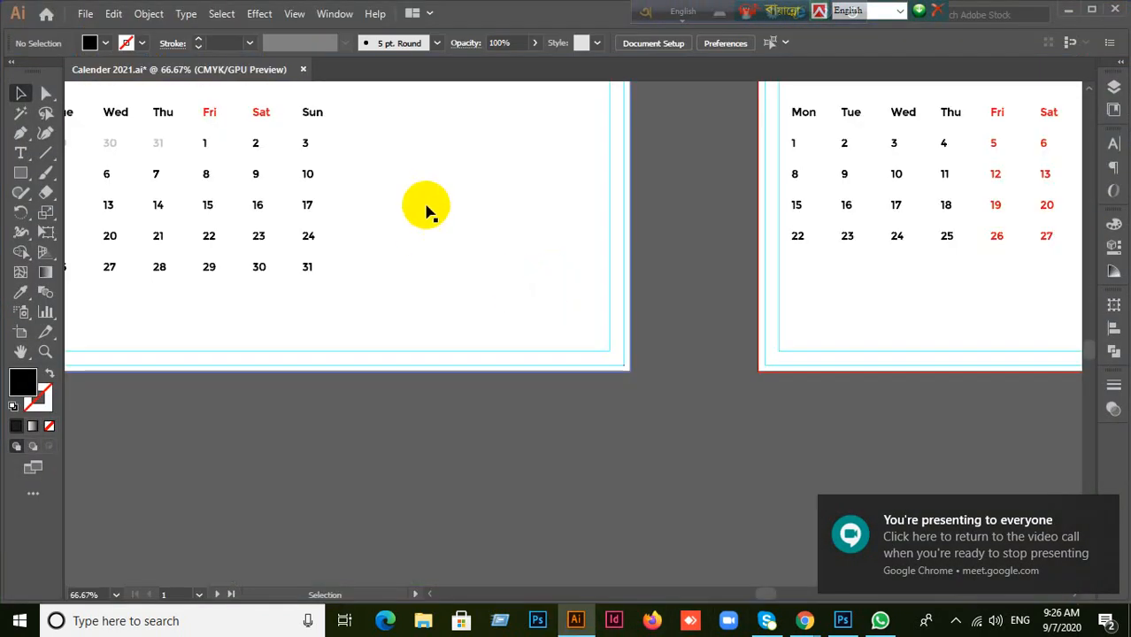
left_click(1066, 11)
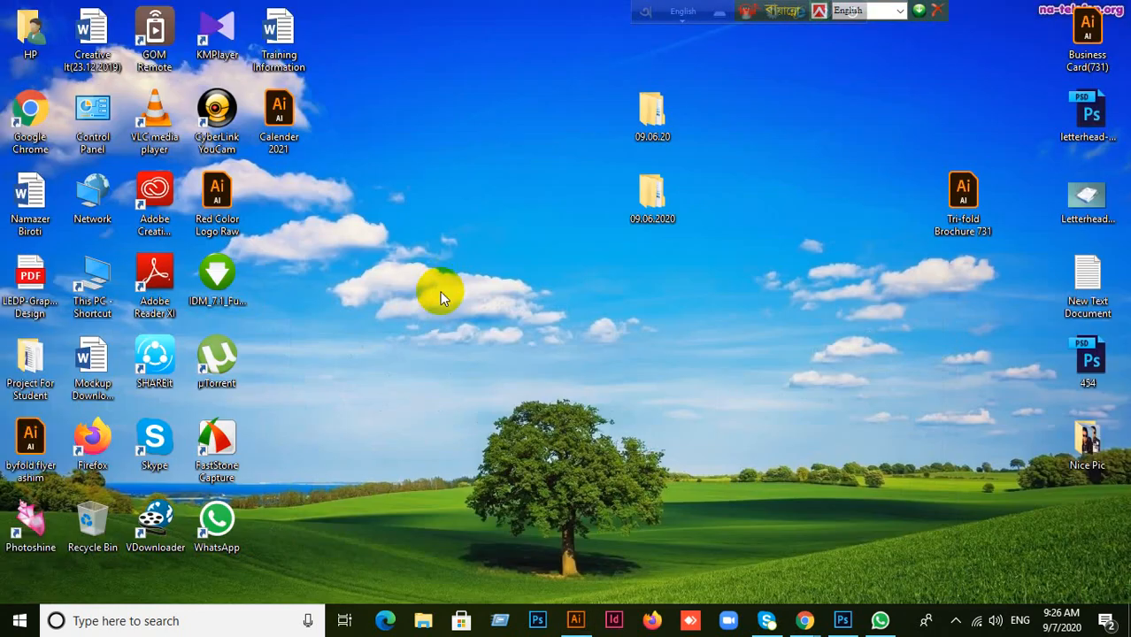
left_click(575, 617)
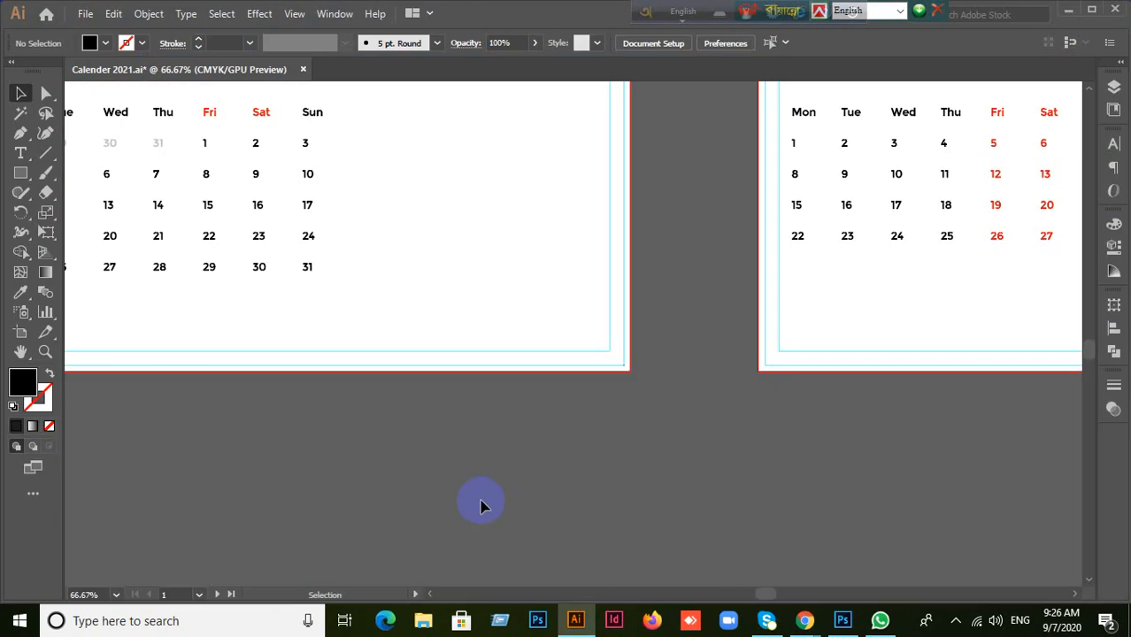
- Review the layout of the January and February pages, cancelling the attempt to close the document
scroll(286, 308, "up", 3)
scroll(284, 305, "down", 4)
left_click_drag(246, 294, 507, 372)
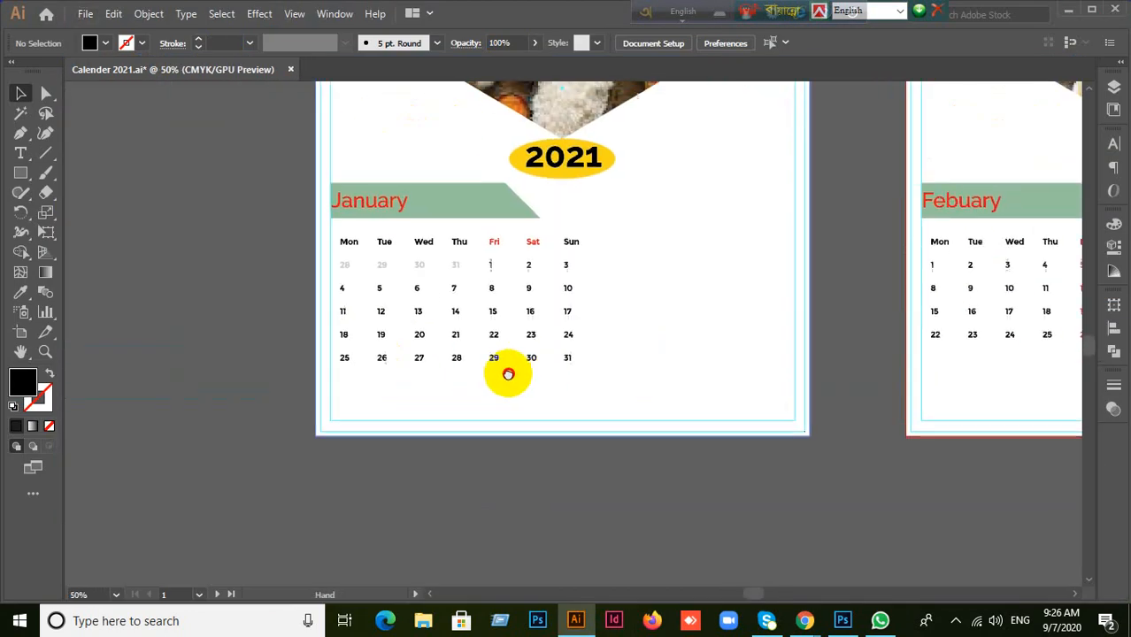
scroll(437, 355, "up", 1)
scroll(440, 359, "up", 1)
scroll(441, 346, "down", 2)
left_click_drag(599, 298, 556, 357)
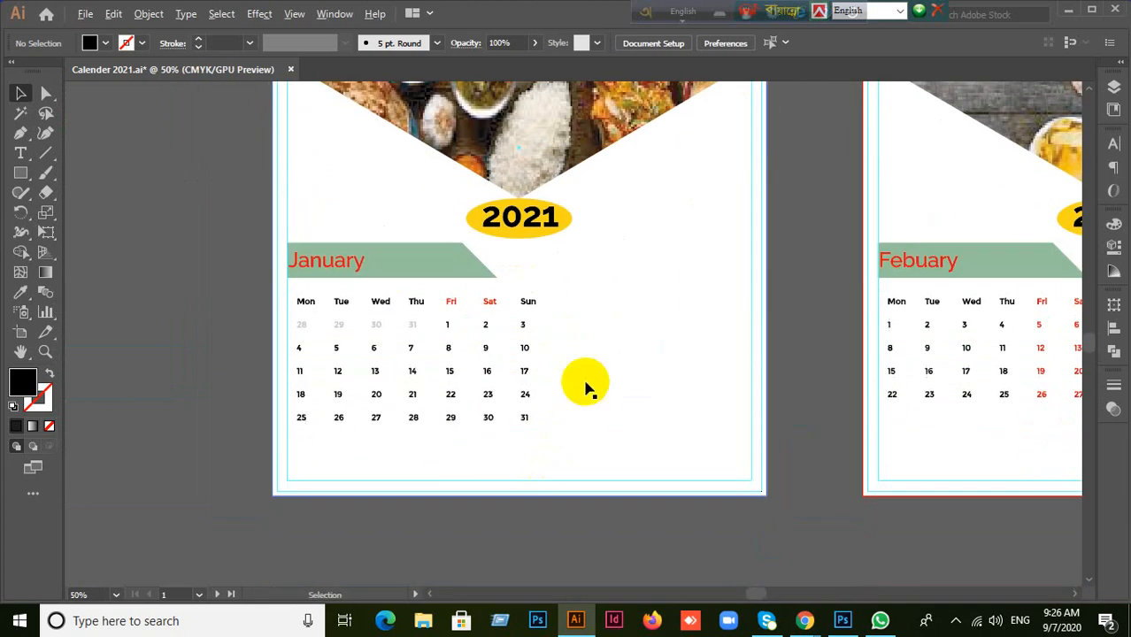
scroll(610, 374, "down", 1)
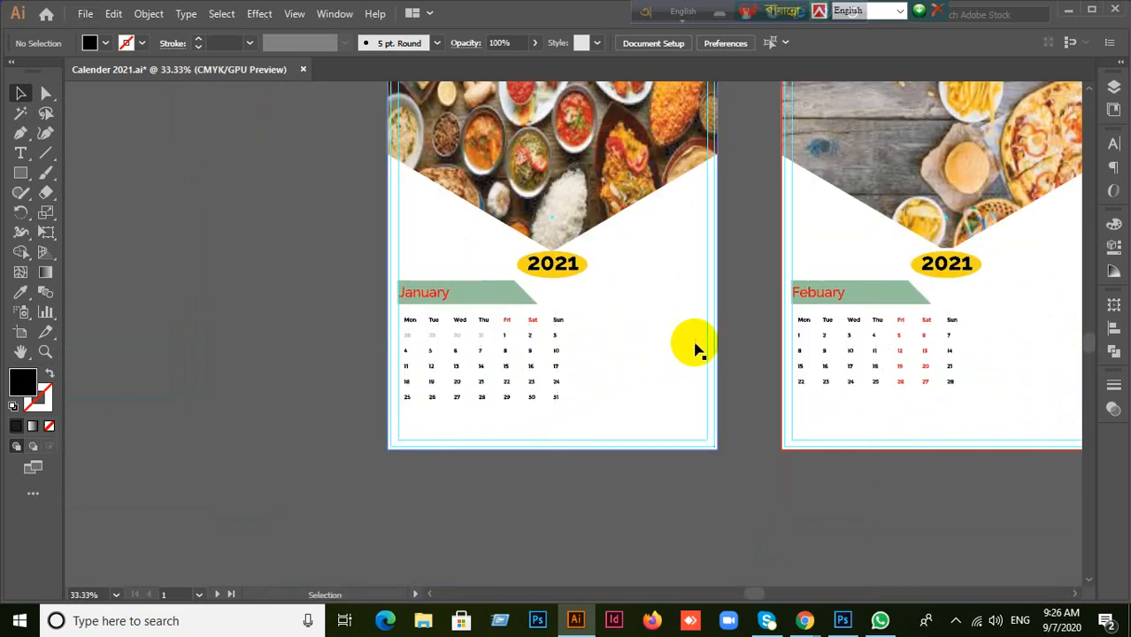
left_click_drag(696, 349, 575, 341)
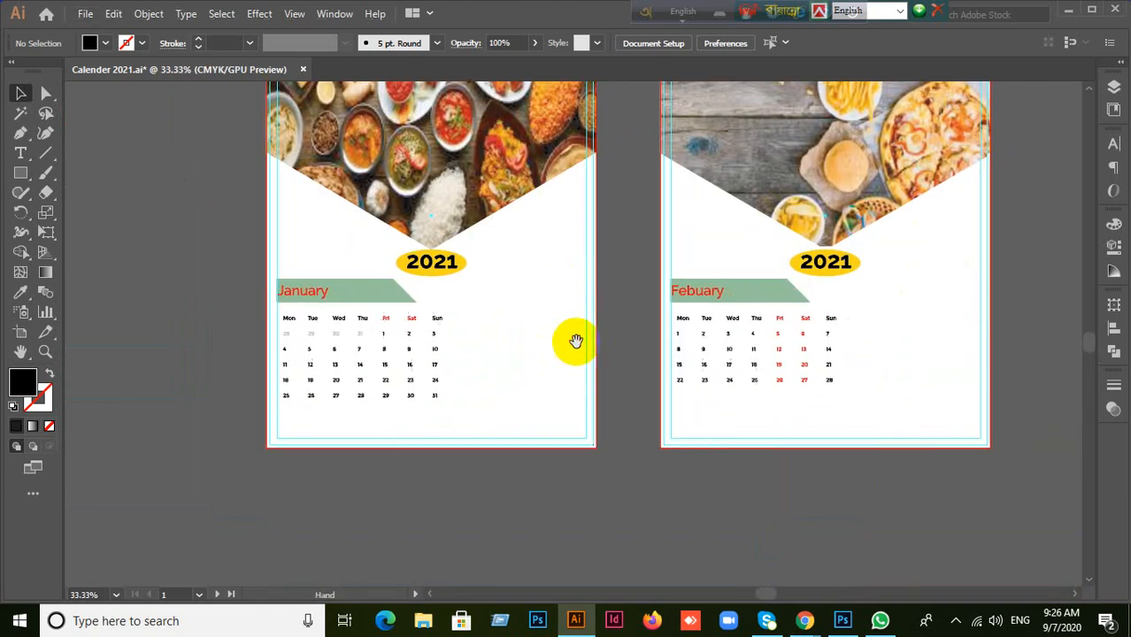
left_click(303, 70)
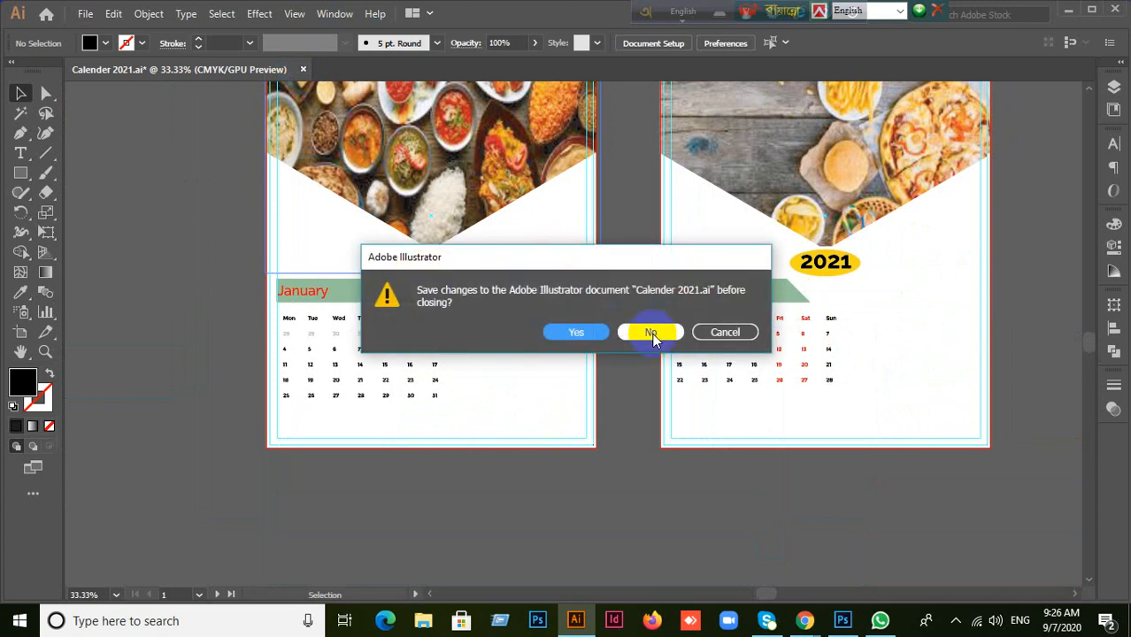
left_click(724, 332)
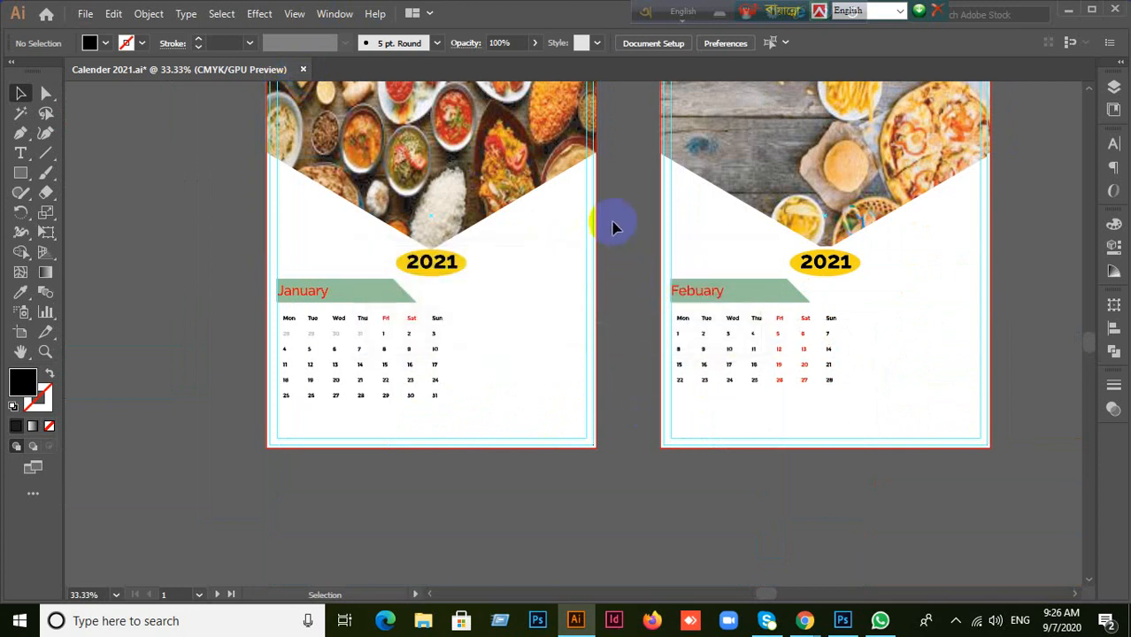
- Examine the food photos at the top of the January and February pages by selecting them, and clear the selection
scroll(613, 222, "up", 2)
left_click_drag(630, 186, 635, 450)
left_click(528, 317)
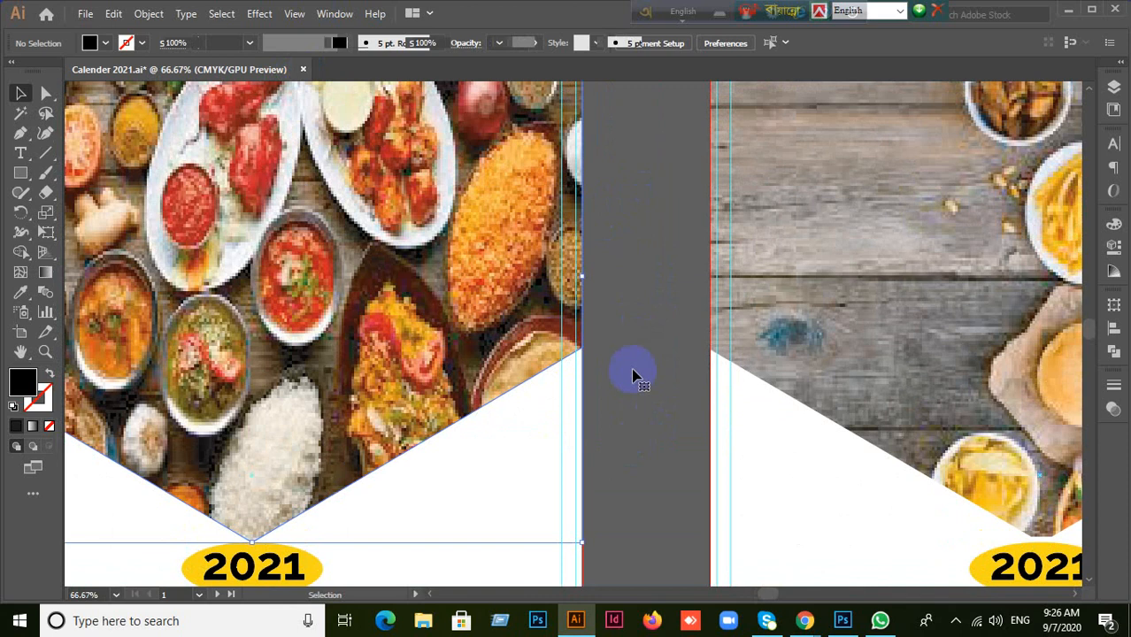
scroll(630, 363, "up", 3)
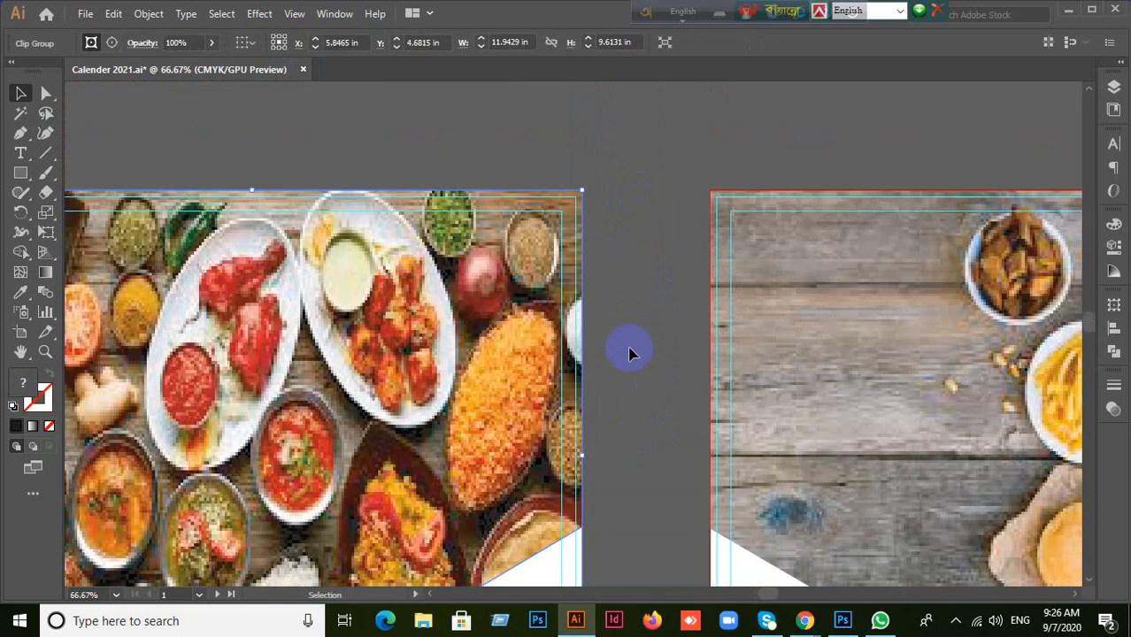
scroll(630, 354, "down", 2)
left_click(606, 214)
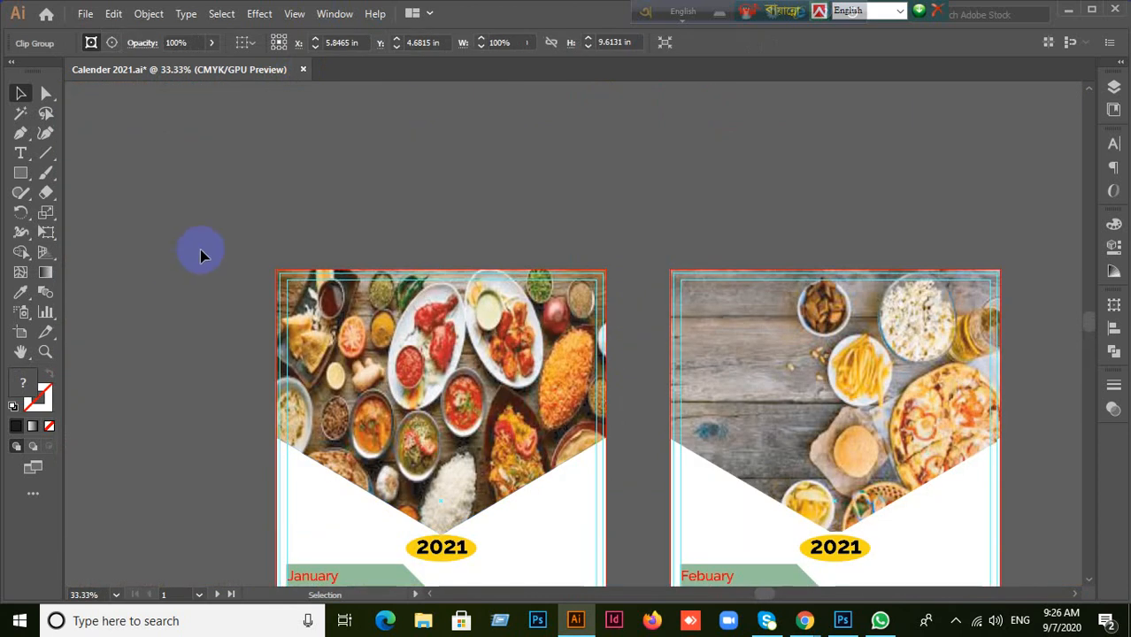
left_click(355, 354)
left_click(263, 354)
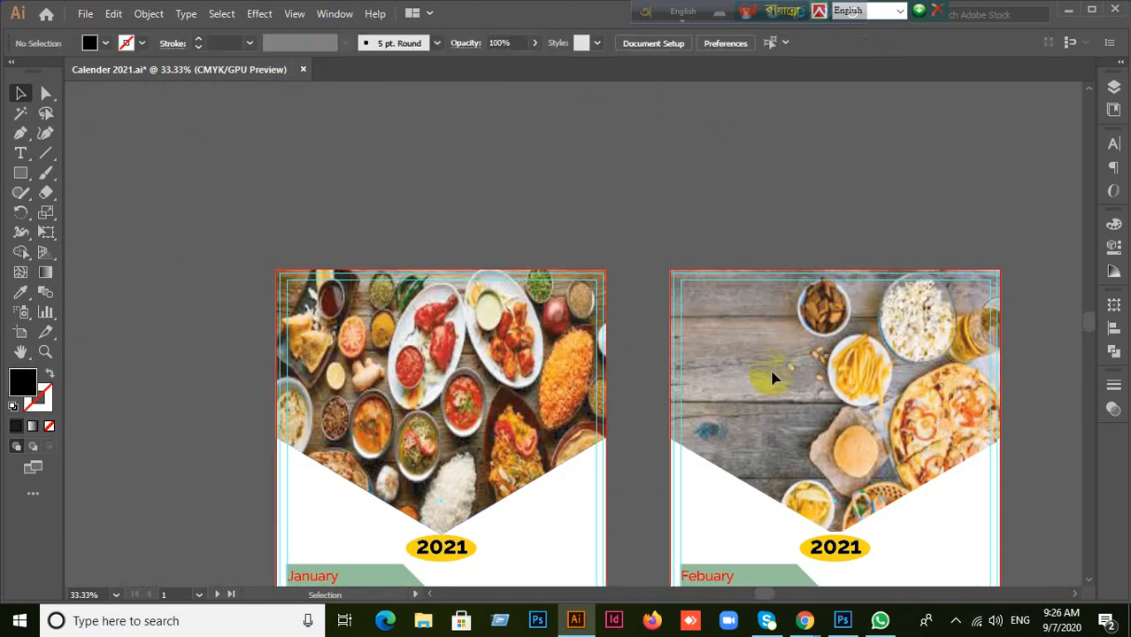
left_click(770, 379)
left_click(567, 140)
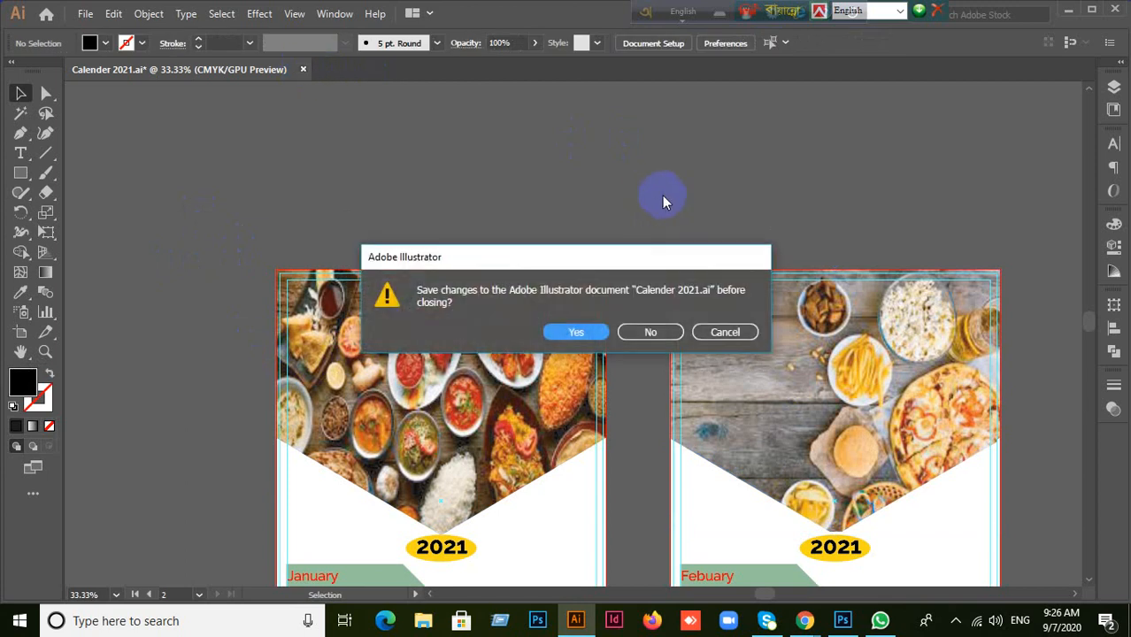
- Close Calender 2021.ai without saving the changes and switch to WhatsApp
left_click(653, 334)
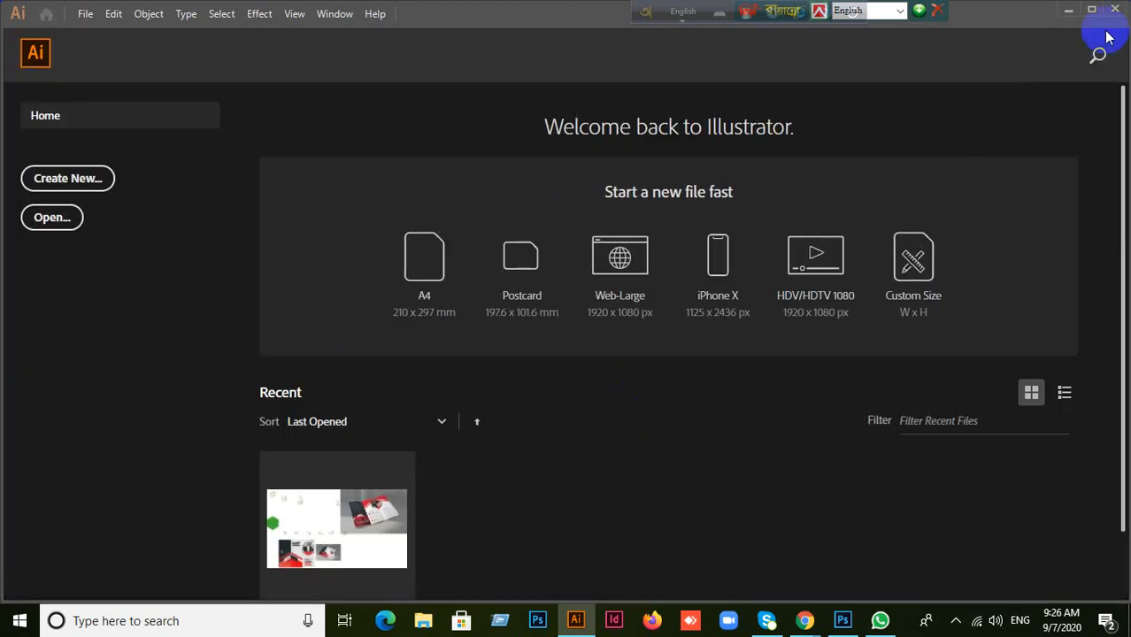
left_click(1069, 9)
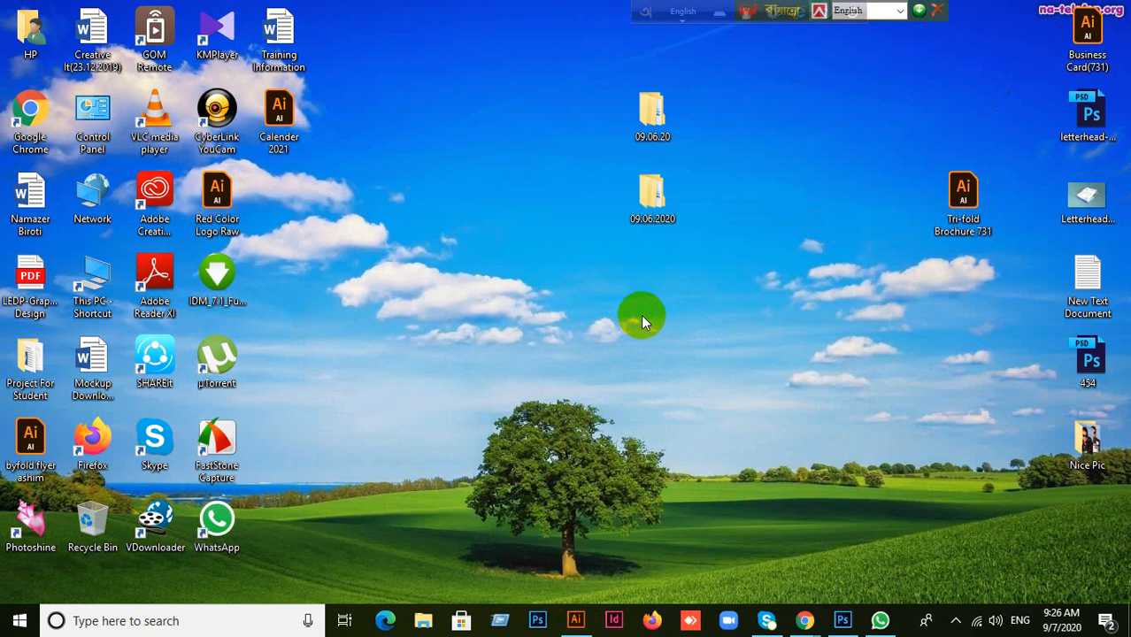
left_click(879, 621)
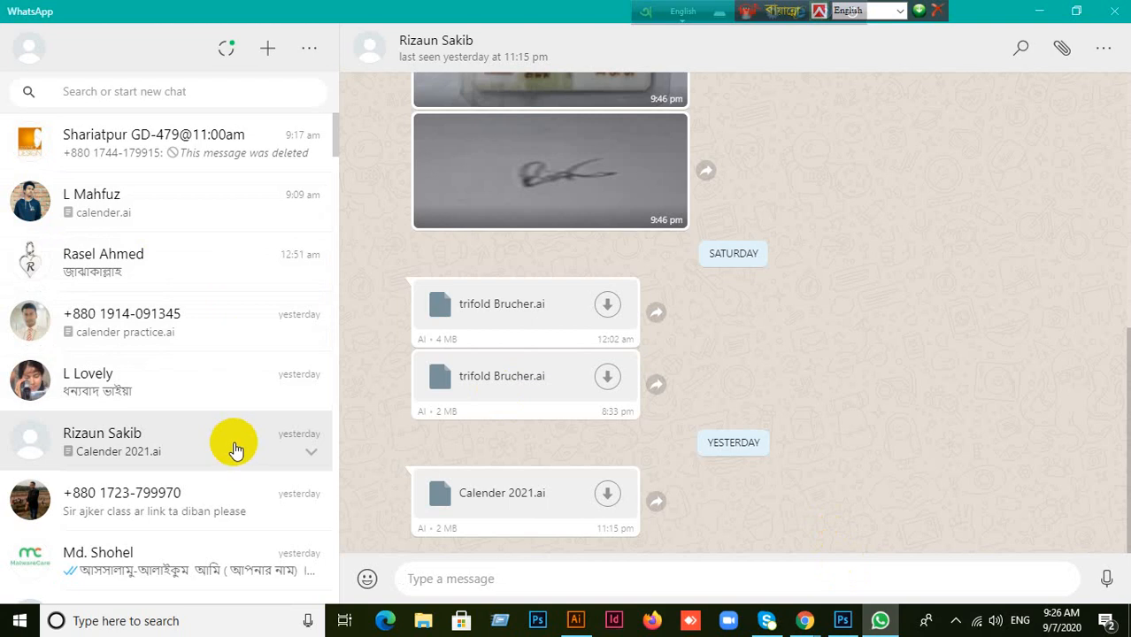
- Save calender practice.ai from the student's WhatsApp chat to the Desktop and open it in Illustrator
left_click(294, 340)
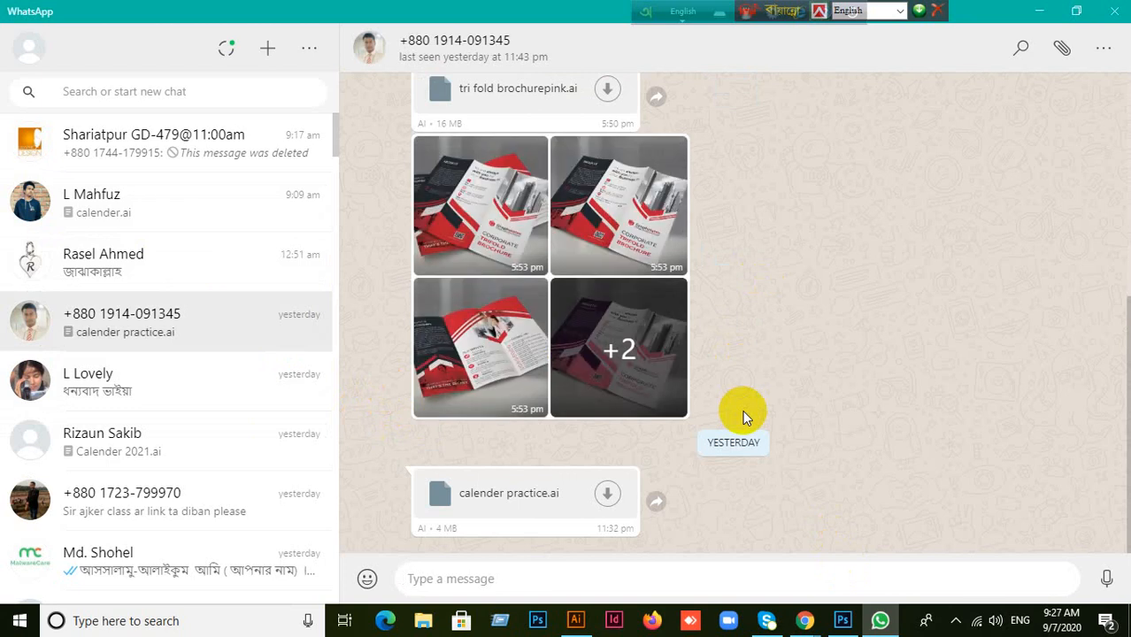
left_click(607, 493)
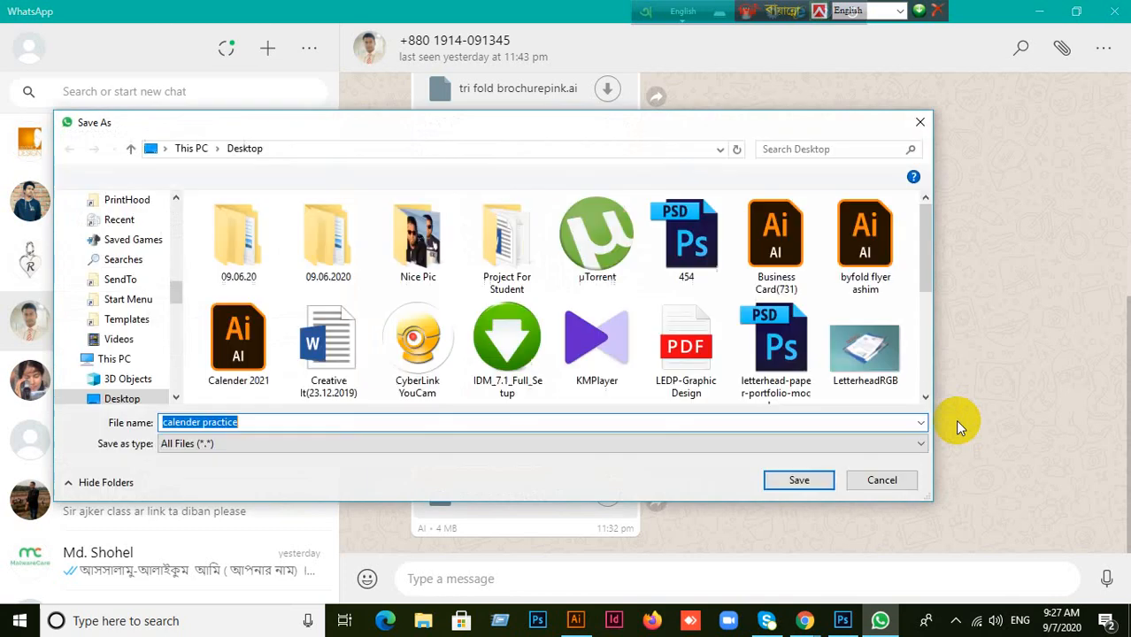
scroll(88, 296, "up", 10)
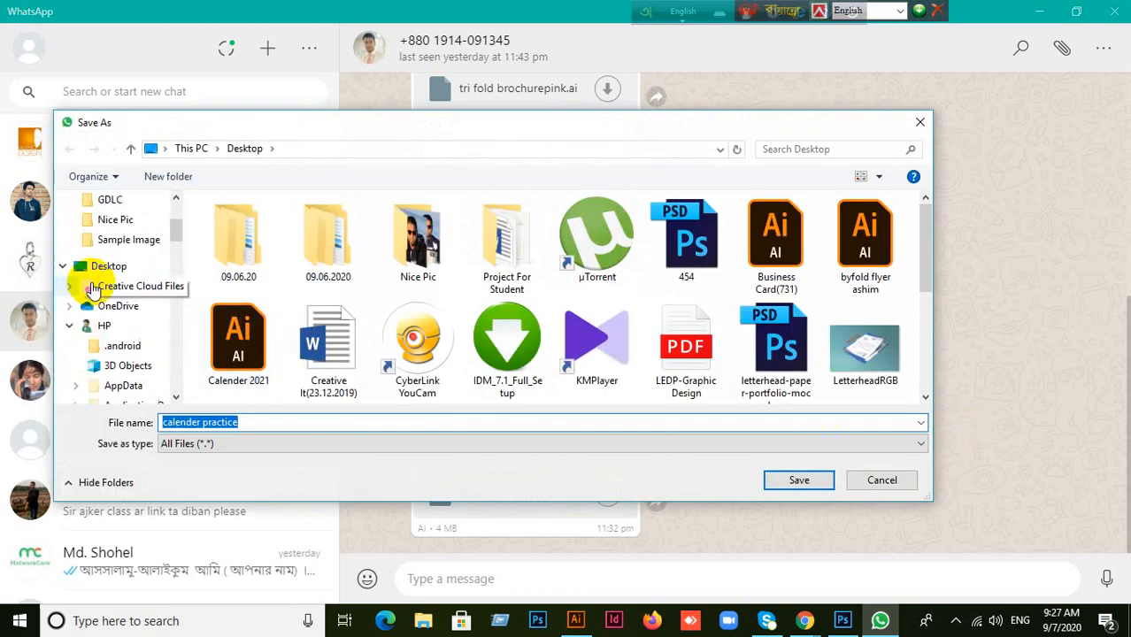
left_click(115, 225)
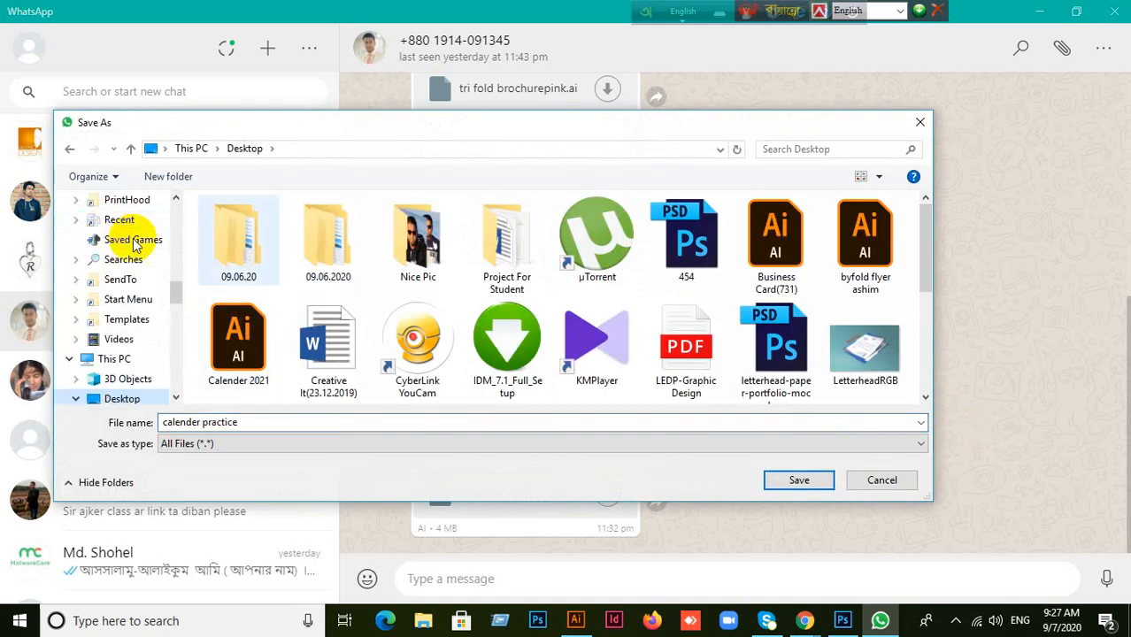
left_click(800, 479)
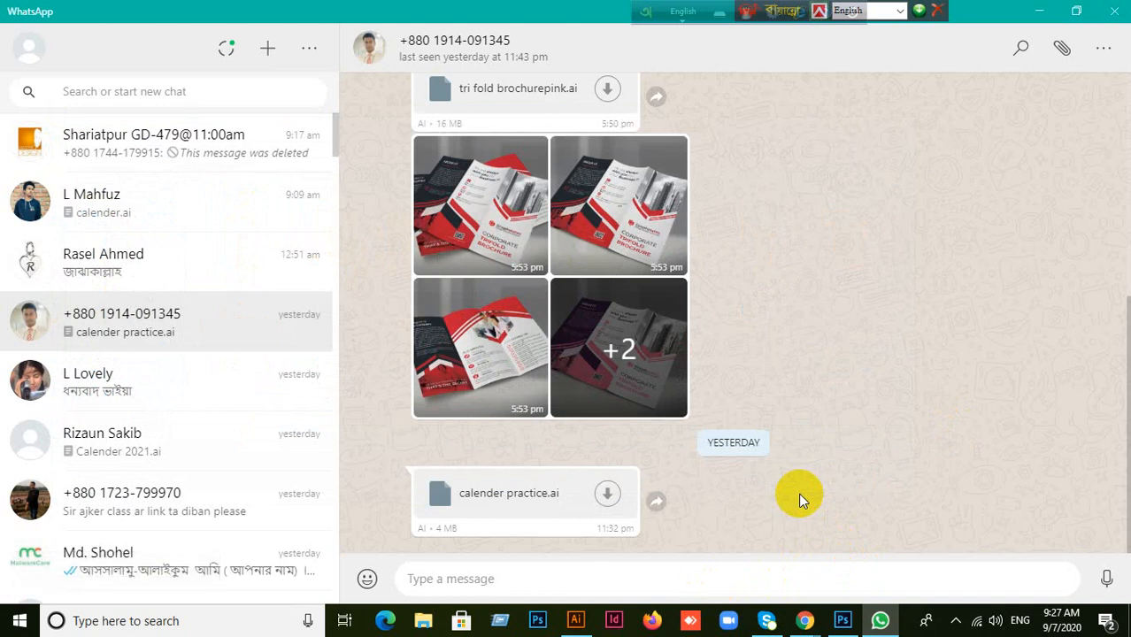
left_click(1038, 19)
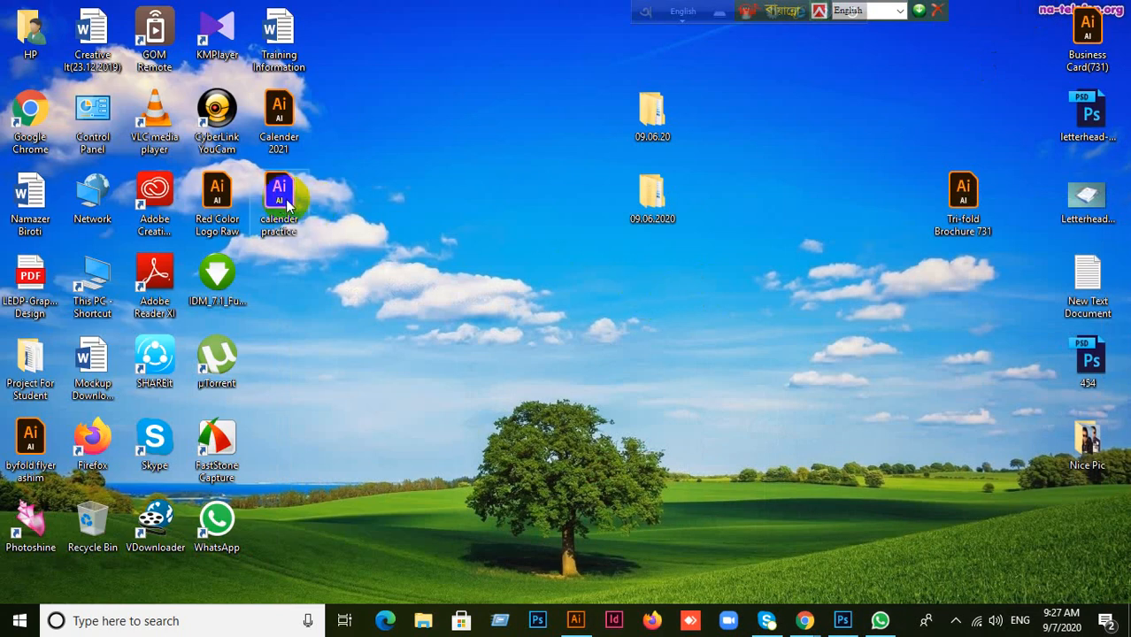
left_click_drag(281, 204, 531, 6)
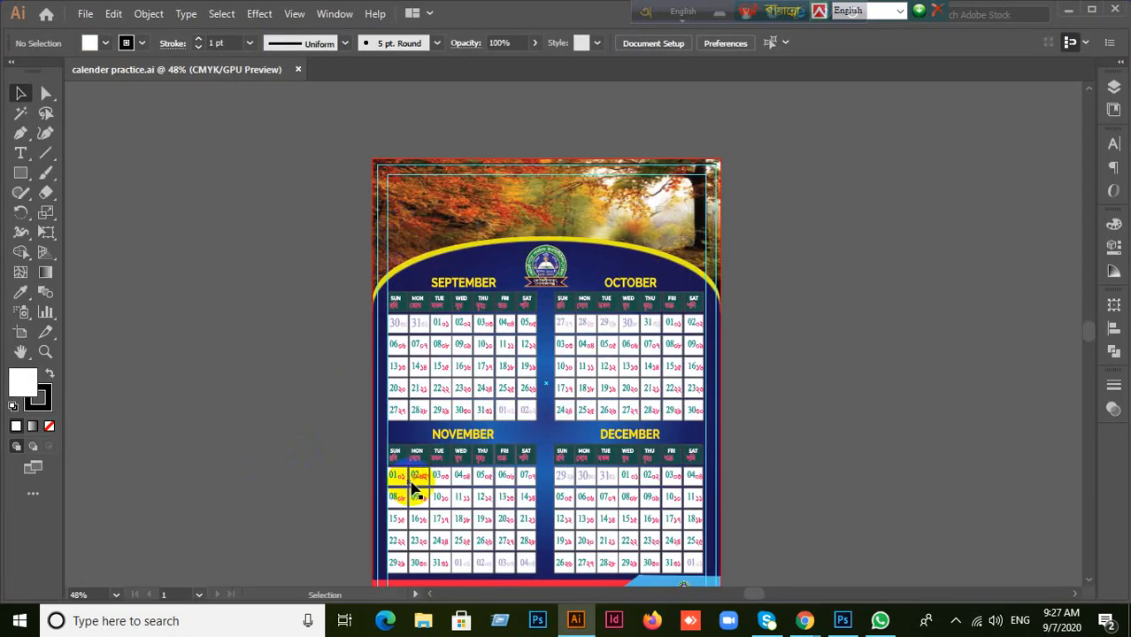
- Examine the autumn photo and the yellow curve above September and October by selecting each, and clear the selection
scroll(438, 472, "up", 2)
scroll(498, 389, "up", 2)
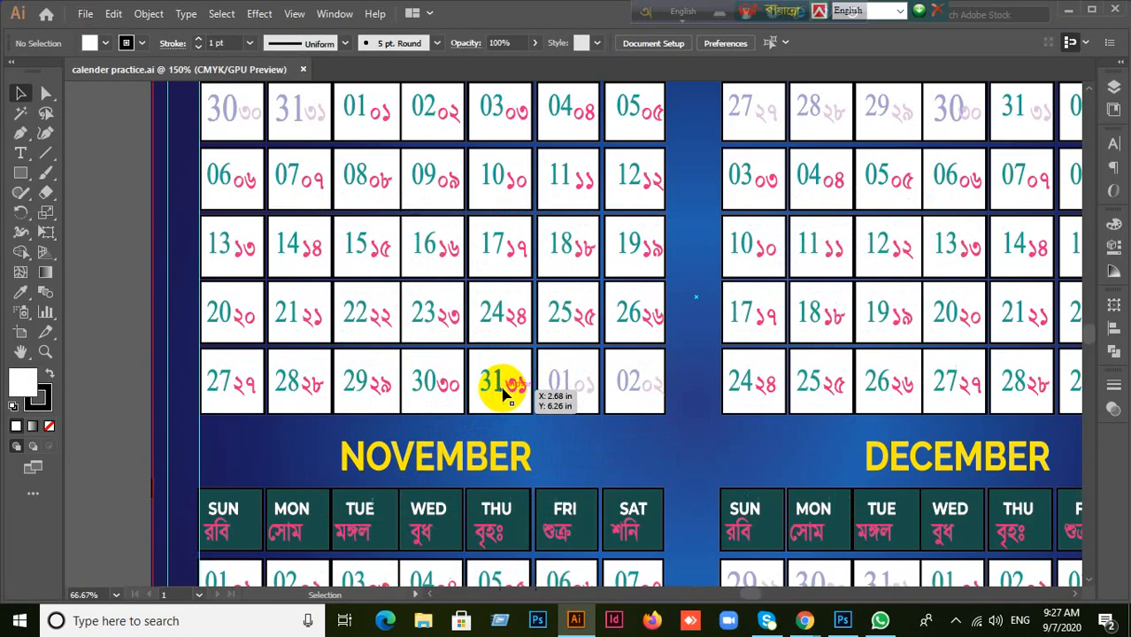
scroll(506, 396, "down", 2)
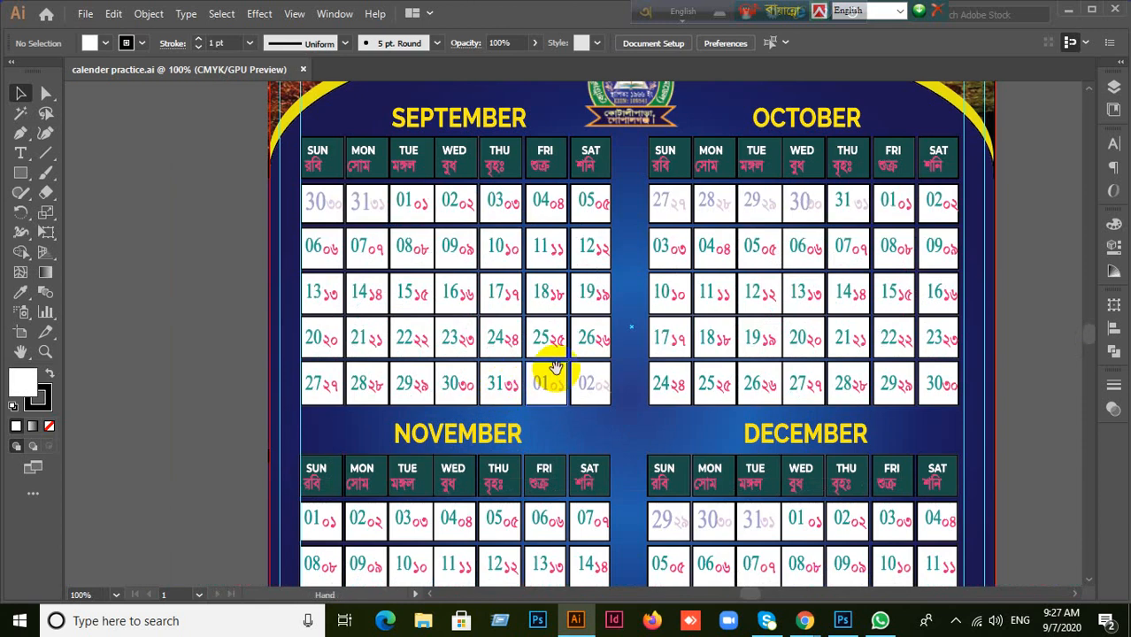
left_click_drag(551, 366, 523, 539)
left_click(391, 181)
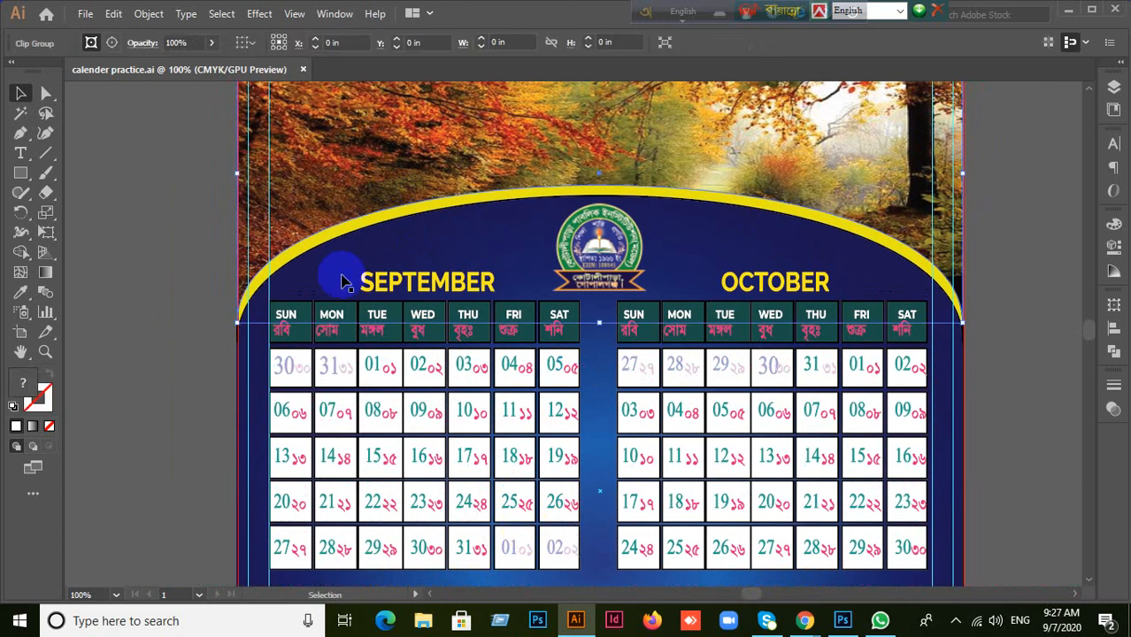
left_click(197, 364)
left_click(397, 218)
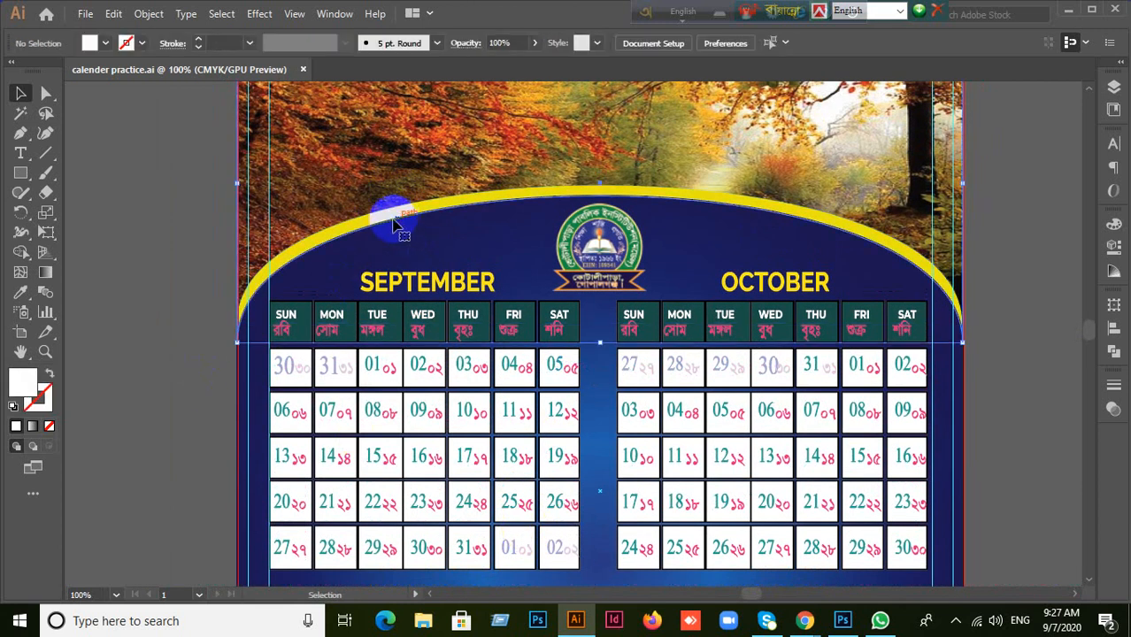
left_click(181, 312)
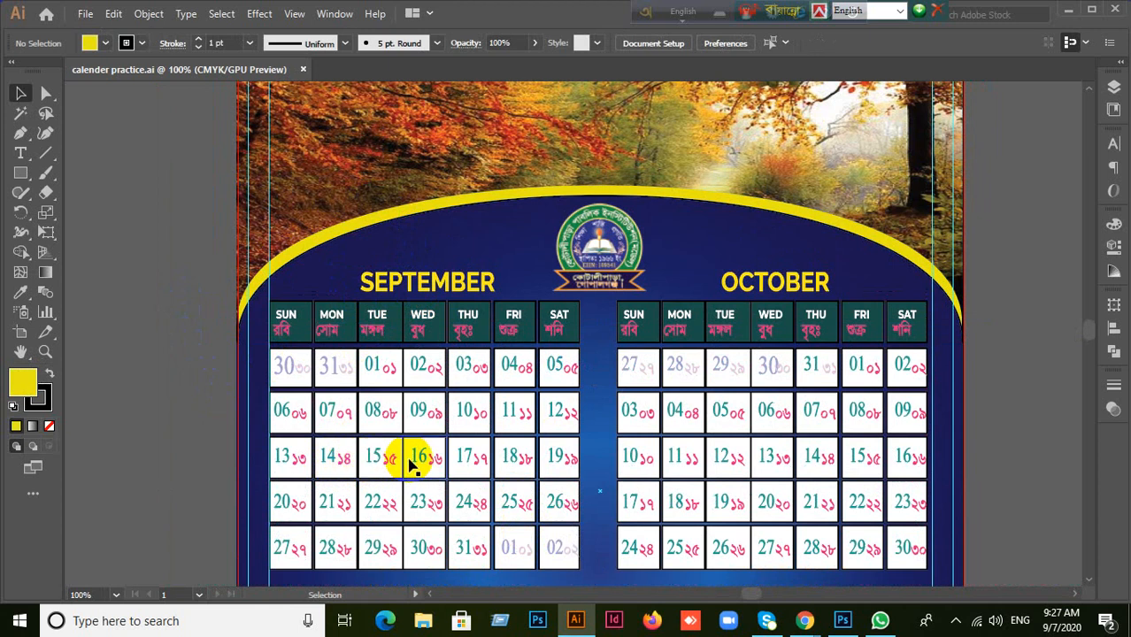
- Examine the date cells and weekday headings of the September grid up close, selecting and deselecting the calendar group
scroll(385, 460, "up", 1)
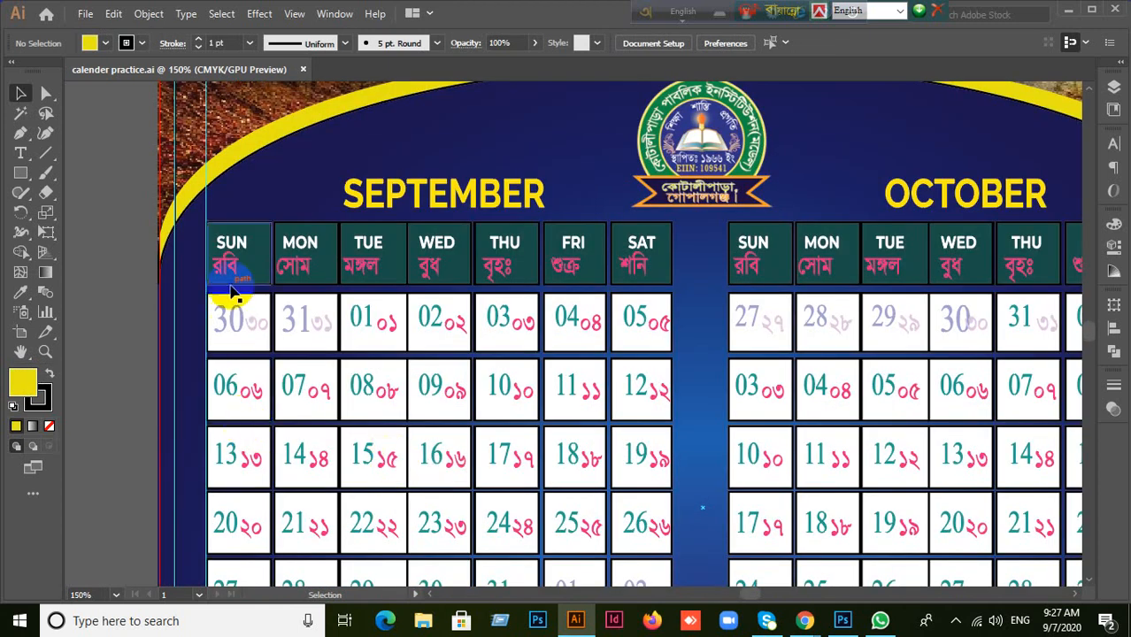
left_click(398, 320)
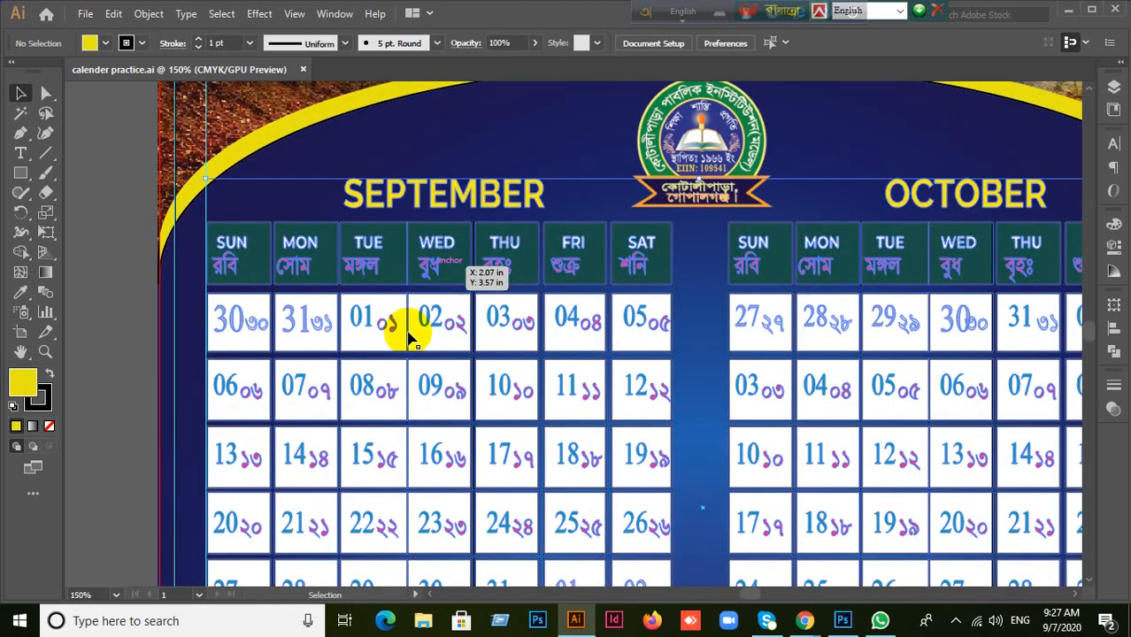
left_click(181, 421)
scroll(260, 455, "up", 2)
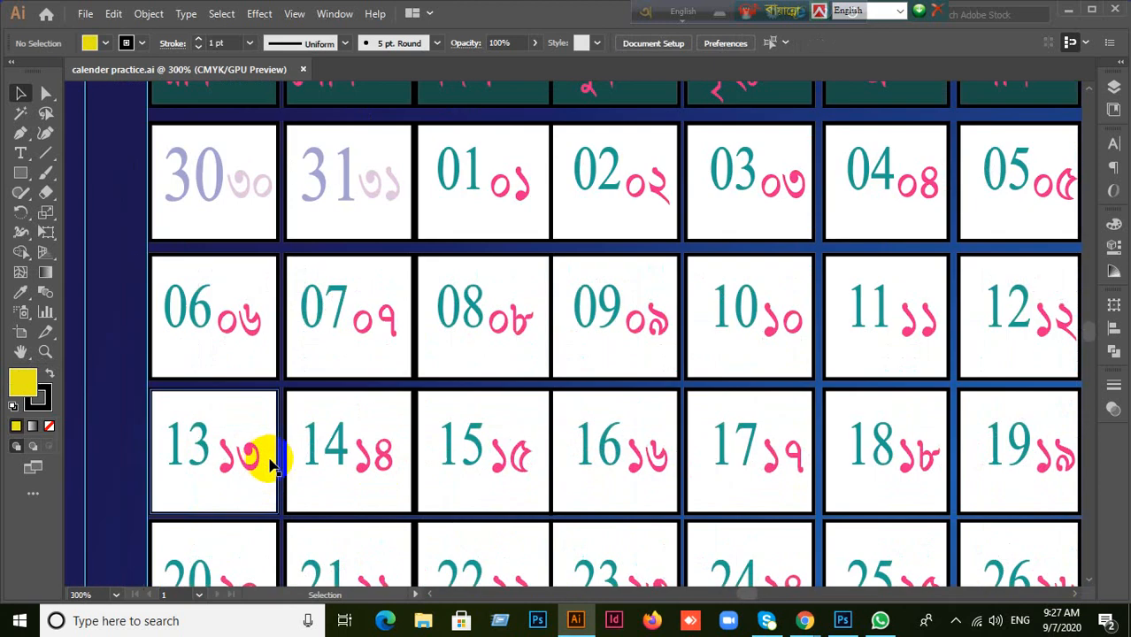
scroll(237, 478, "down", 1)
left_click_drag(668, 523, 708, 228)
scroll(560, 478, "down", 5)
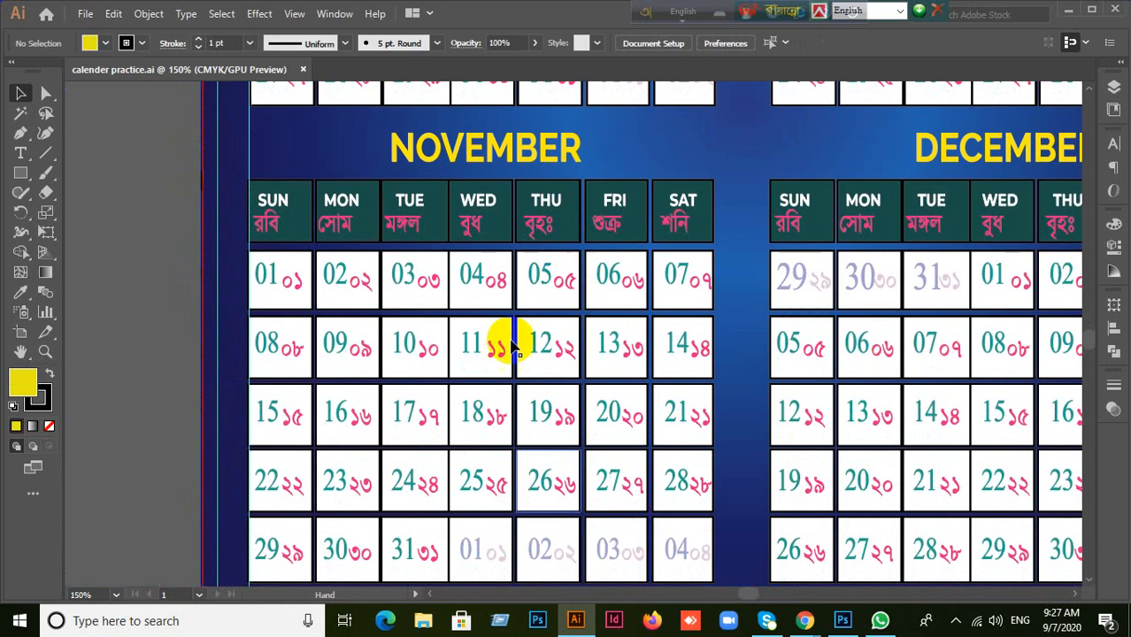
- Inspect the November and December grids and the footer band, selecting the calendar group and clearing the selection
left_click(489, 351)
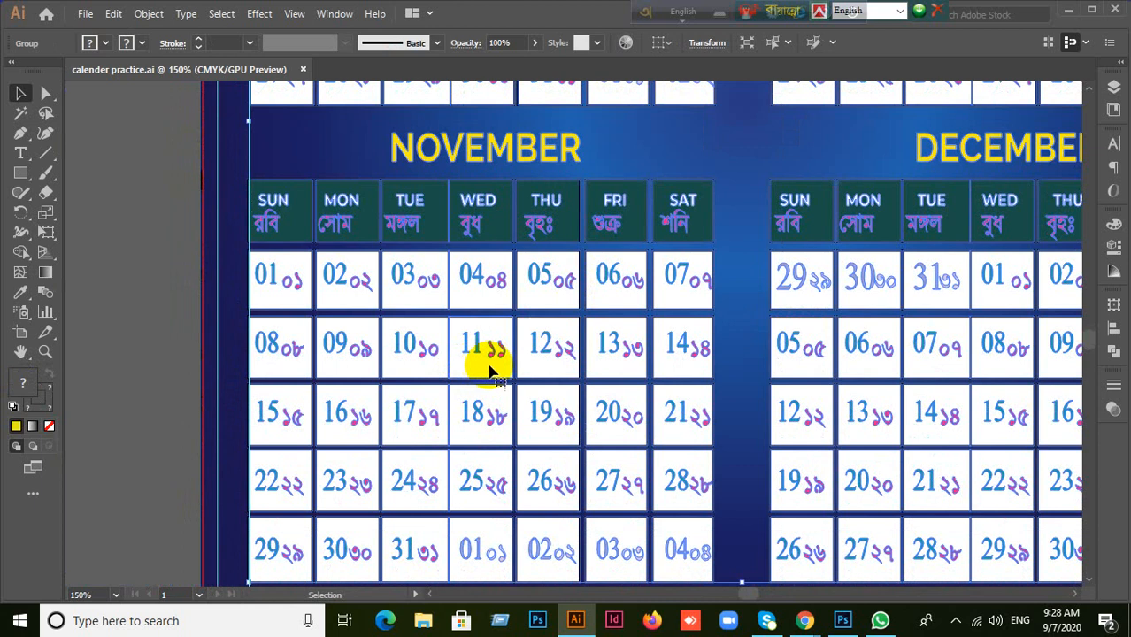
scroll(491, 370, "up", 1)
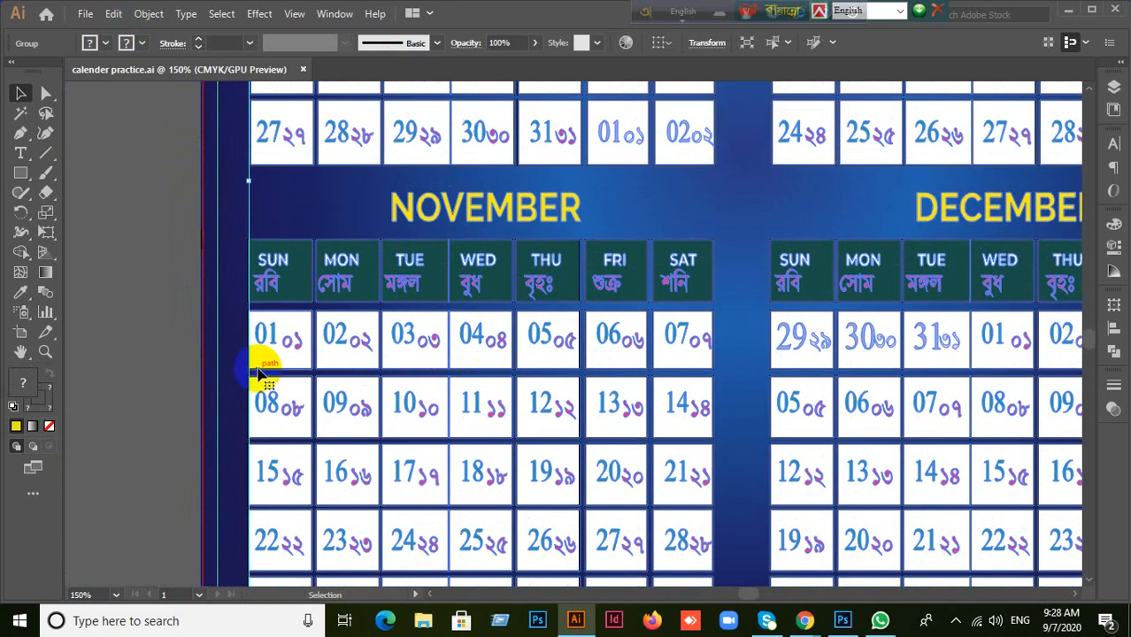
left_click(174, 367)
scroll(174, 367, "down", 1)
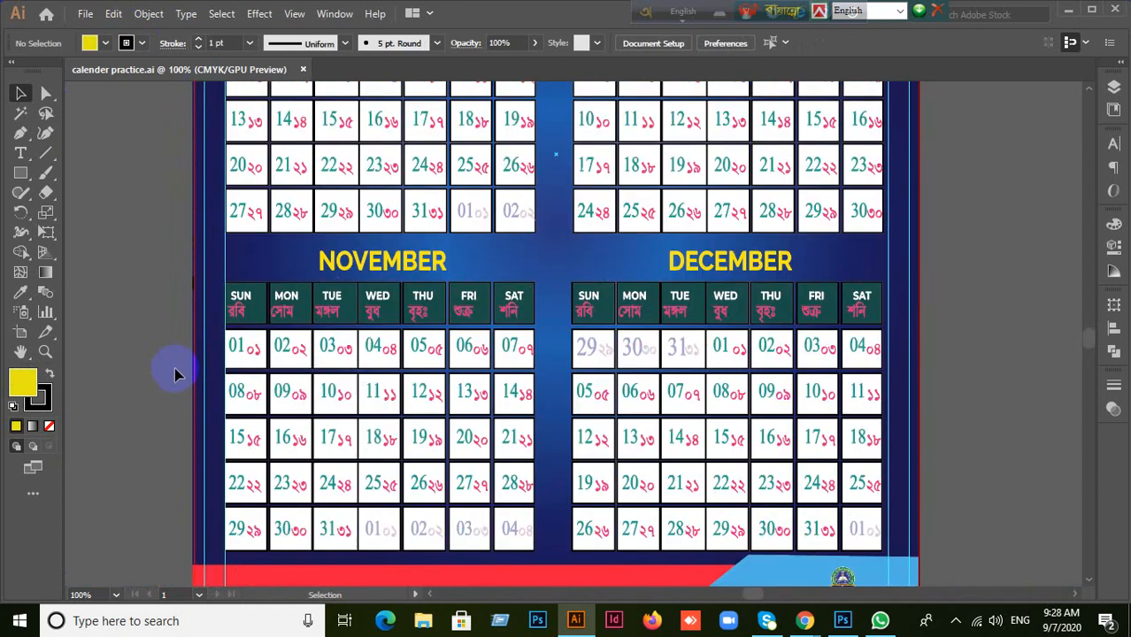
scroll(775, 462, "down", 3)
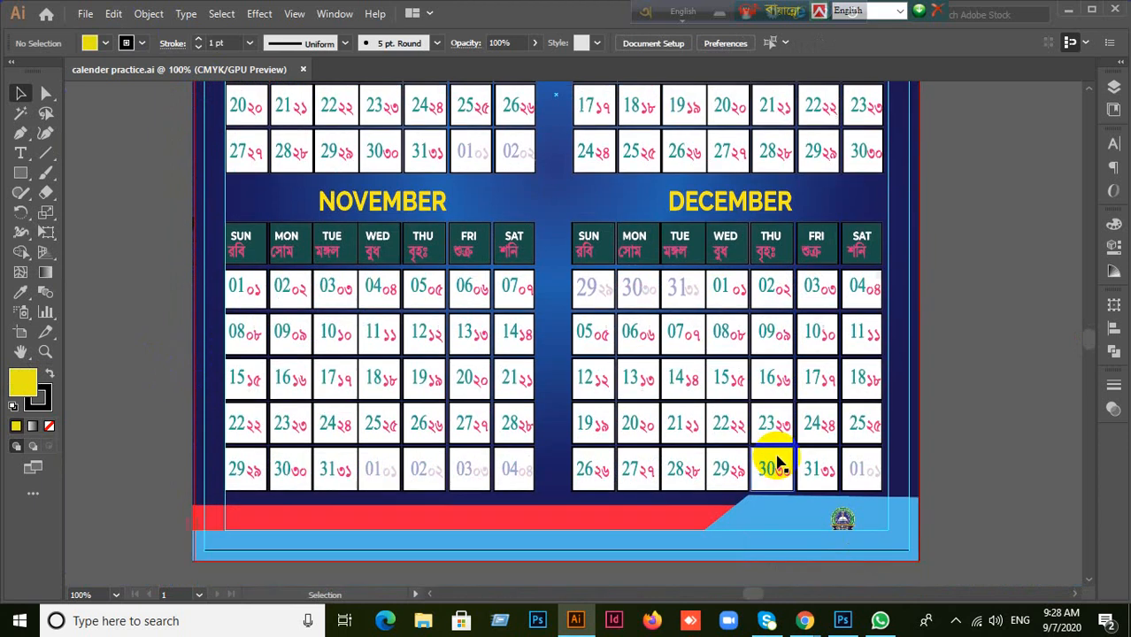
scroll(809, 547, "up", 4)
- Switch to the Google Meet call to check the participant list, and return to Illustrator
mouse_move(804, 620)
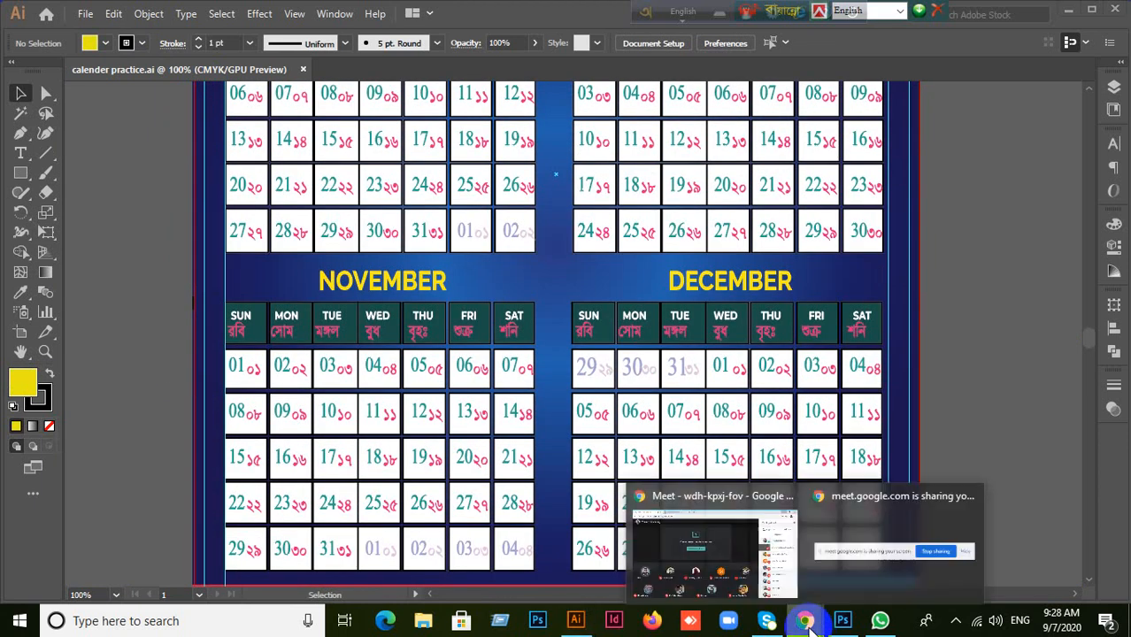
left_click(686, 531)
mouse_move(602, 518)
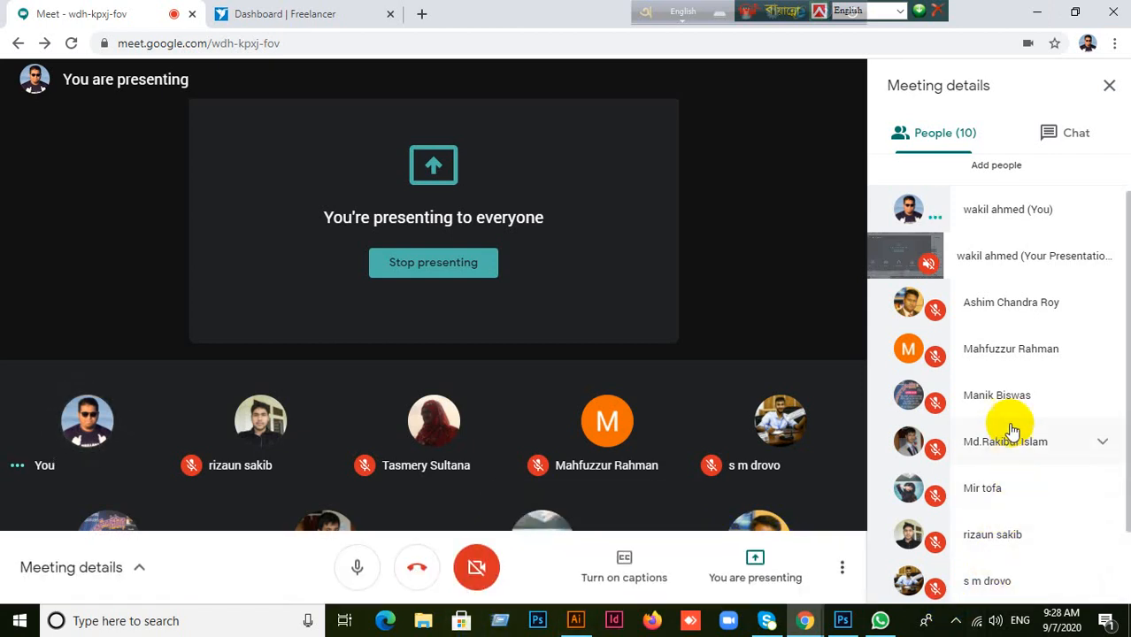
left_click(575, 620)
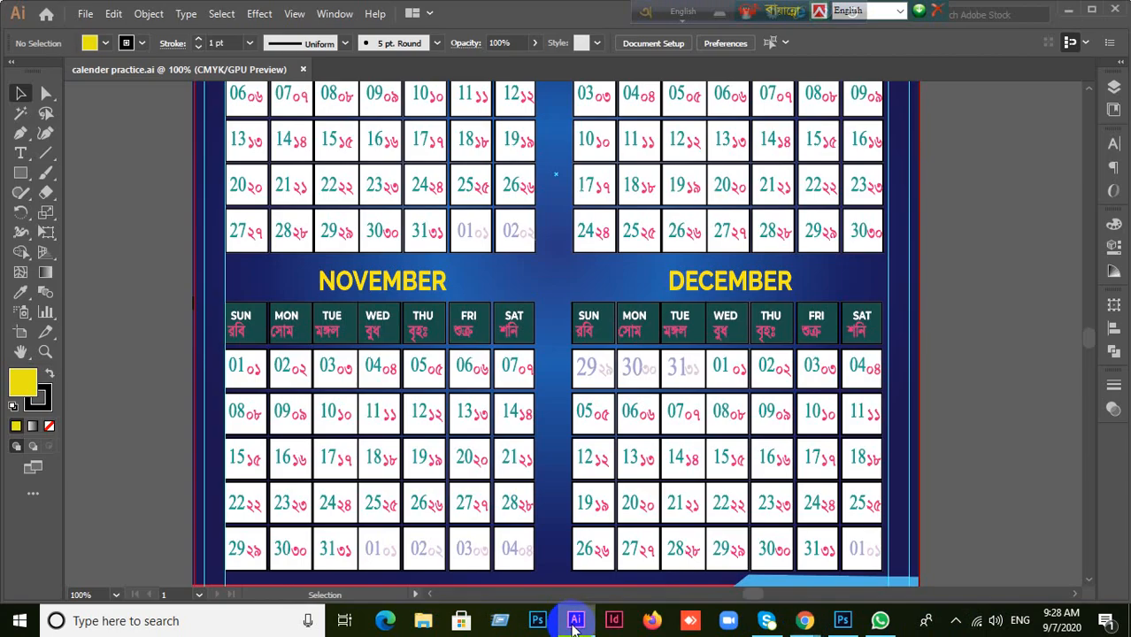
- Review the September and October grids, selecting and deselecting the dates, and look through the type commands without applying any
scroll(403, 502, "up", 3)
scroll(403, 496, "up", 8)
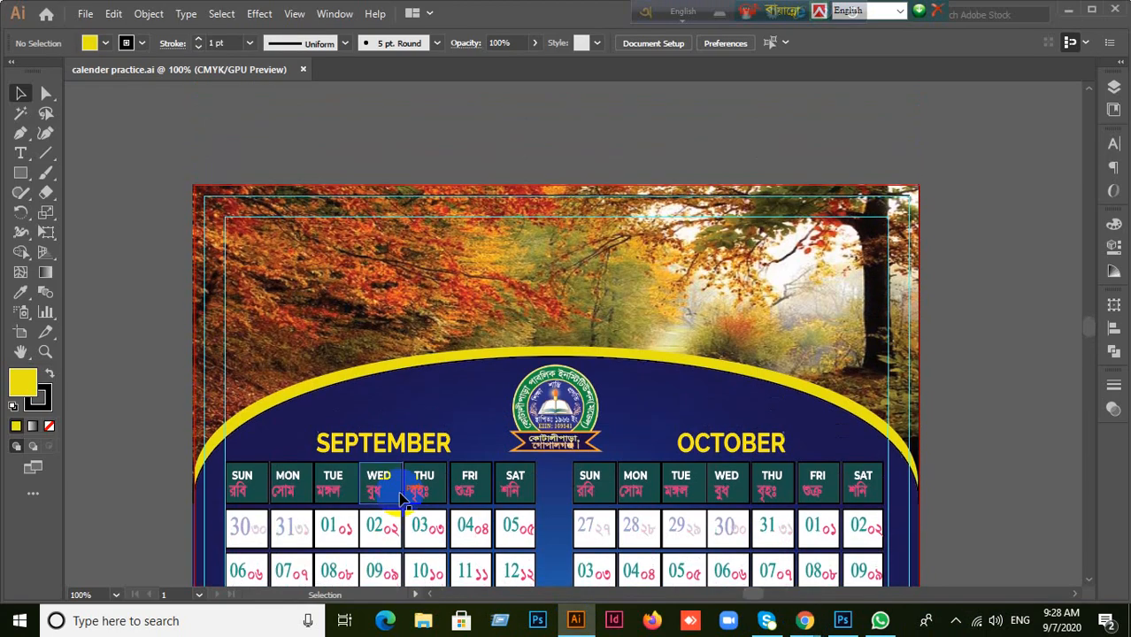
left_click_drag(466, 454, 567, 222)
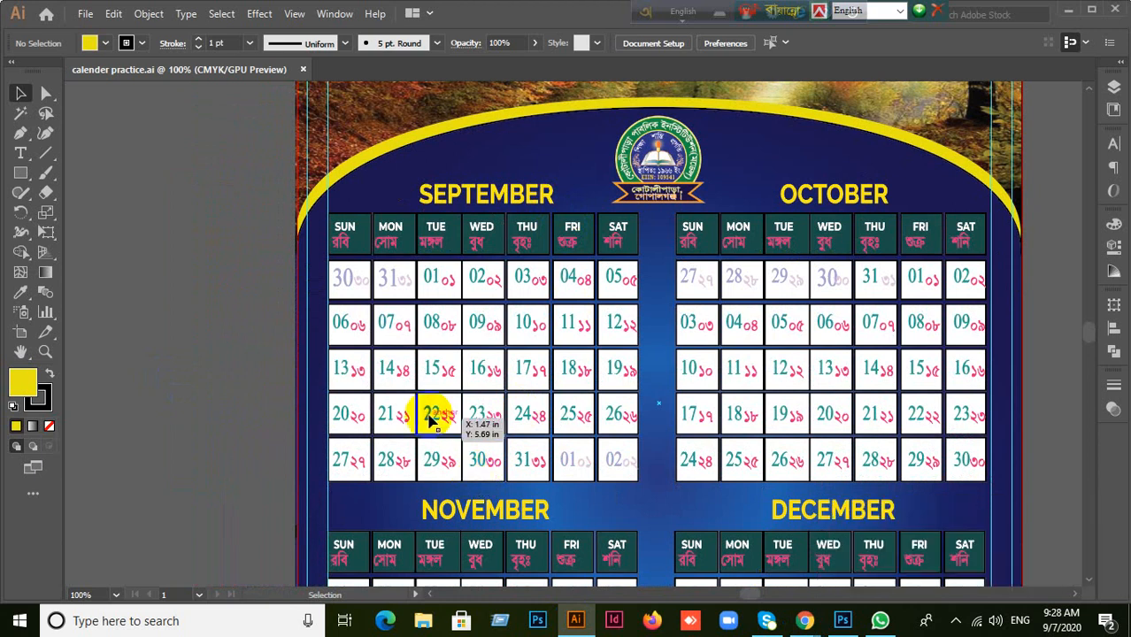
left_click(408, 379)
left_click(266, 387)
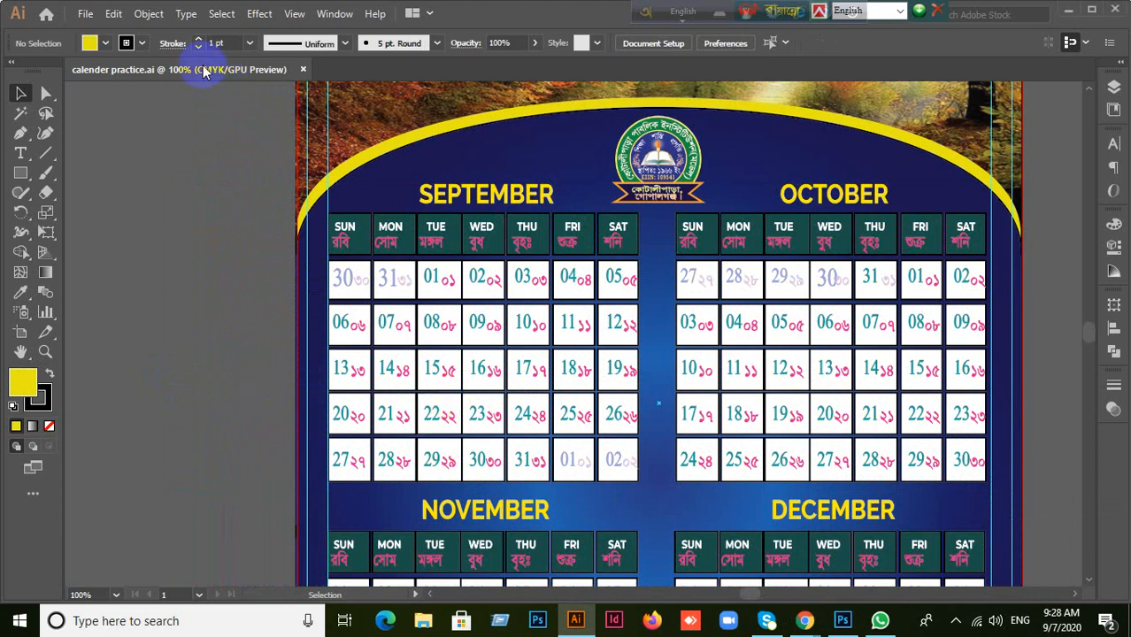
left_click(185, 14)
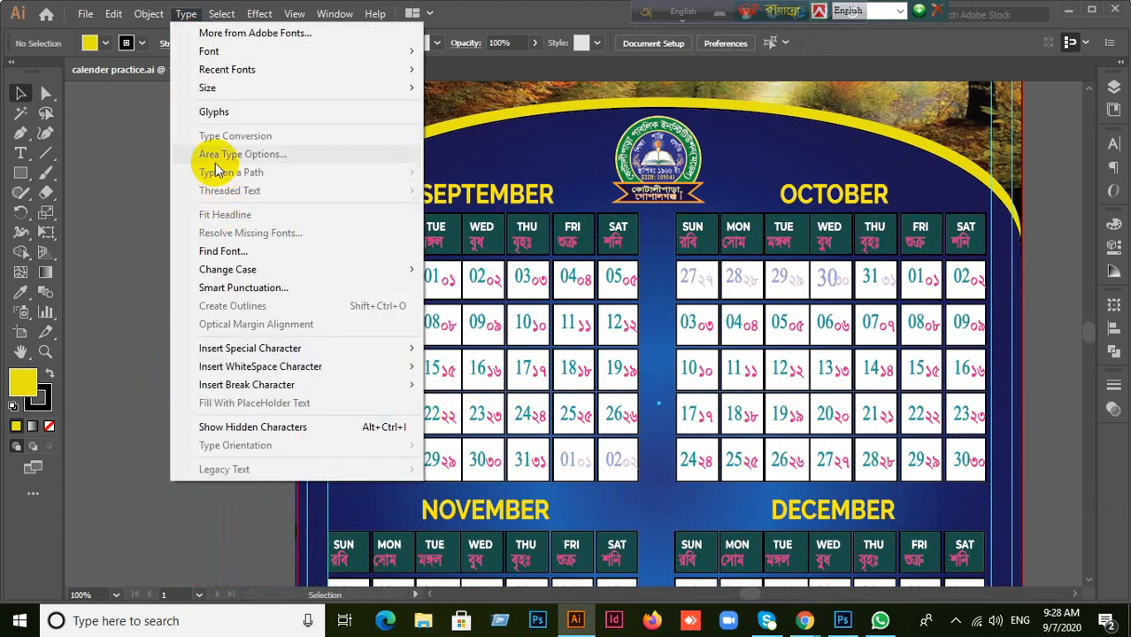
left_click(207, 529)
- Review the whole calendar page from the November and December grids back up to the header photo and logo
scroll(223, 524, "down", 6)
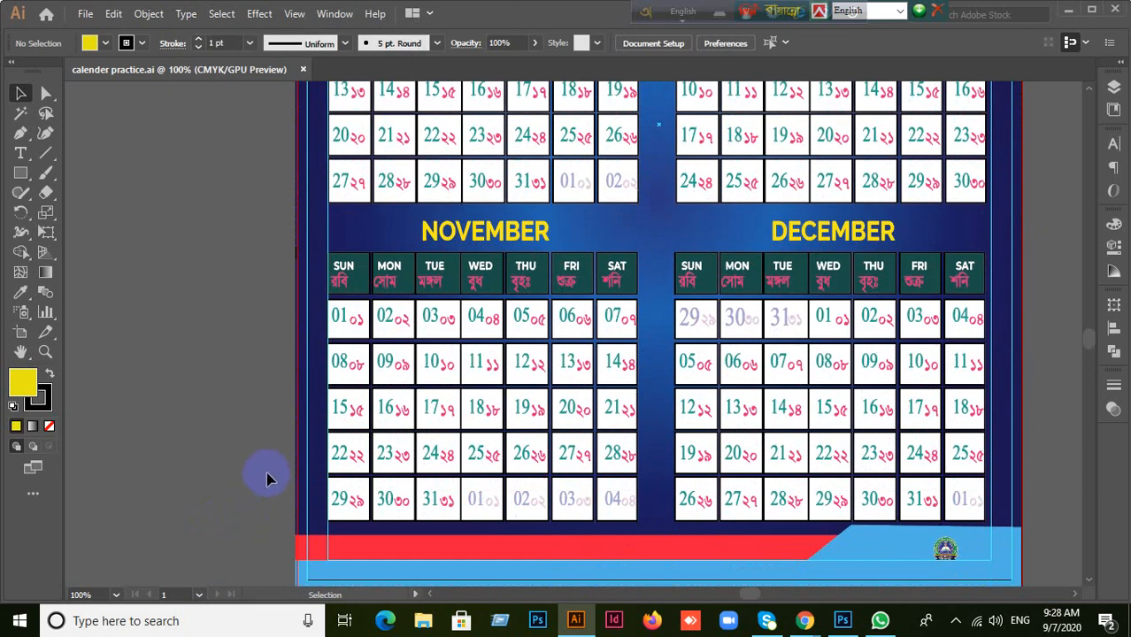
scroll(268, 478, "down", 1)
scroll(270, 471, "up", 1)
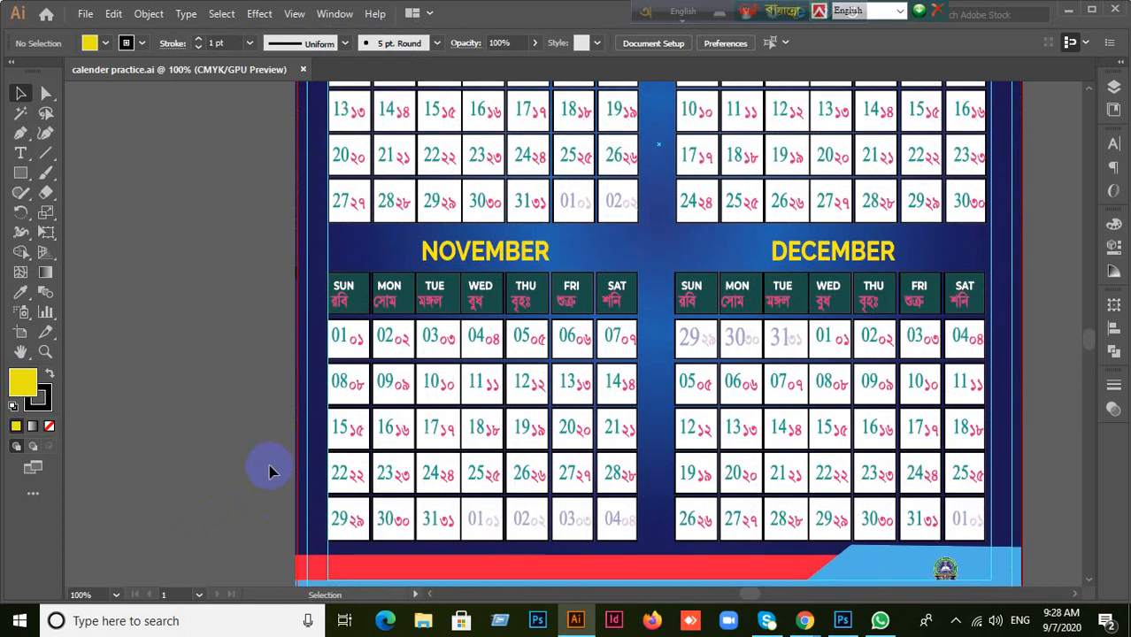
left_click(435, 449)
left_click(278, 461)
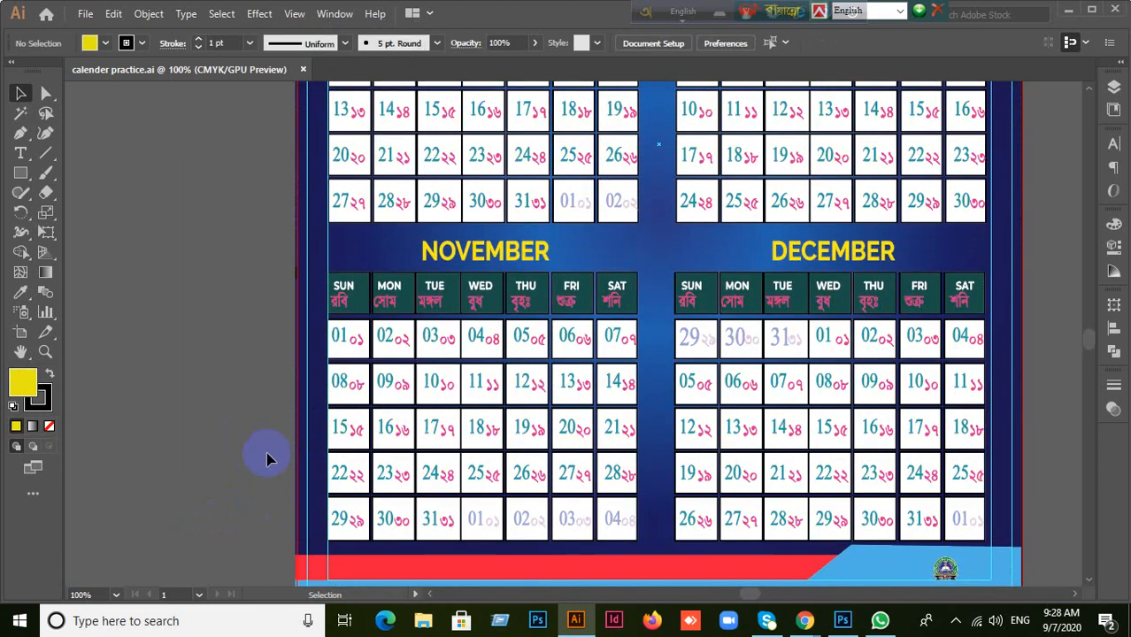
scroll(435, 467, "up", 10)
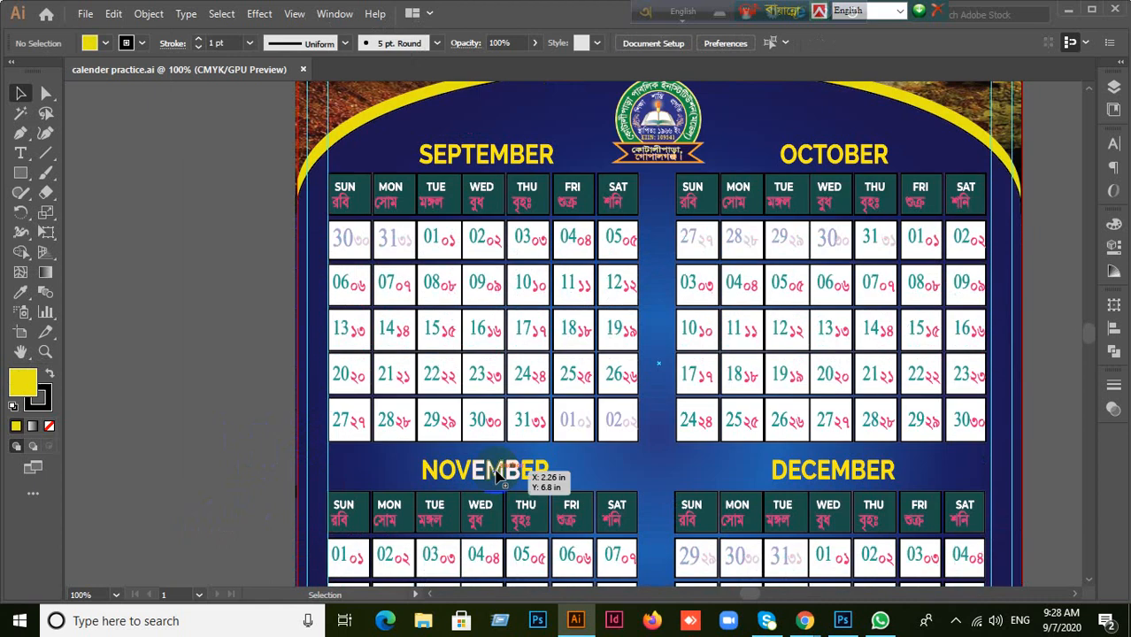
scroll(500, 475, "up", 2)
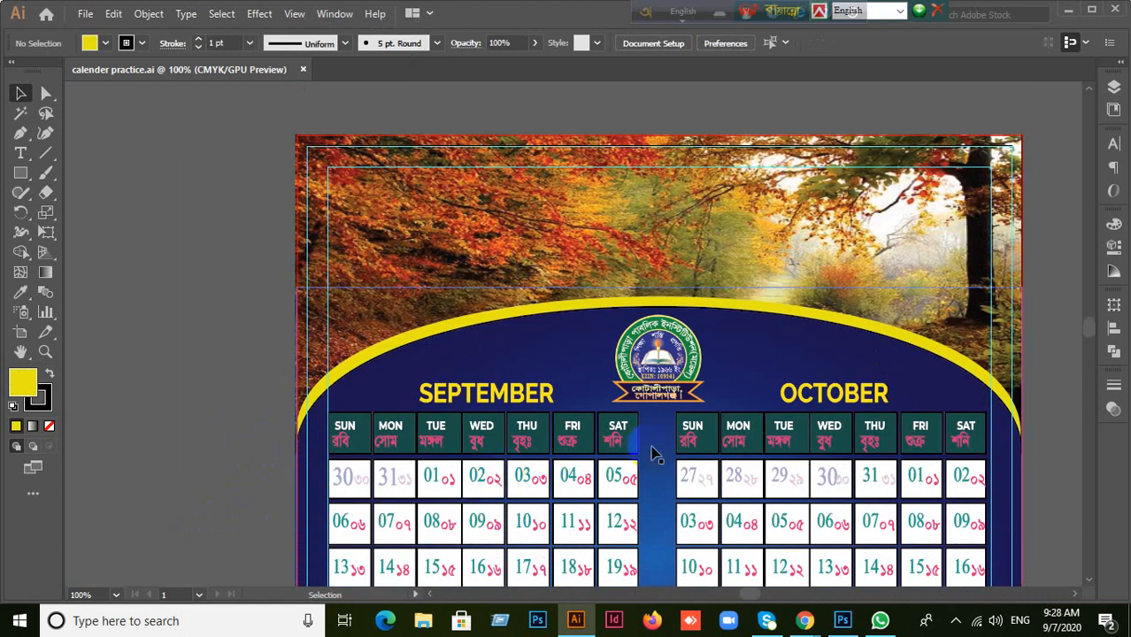
scroll(650, 453, "down", 5)
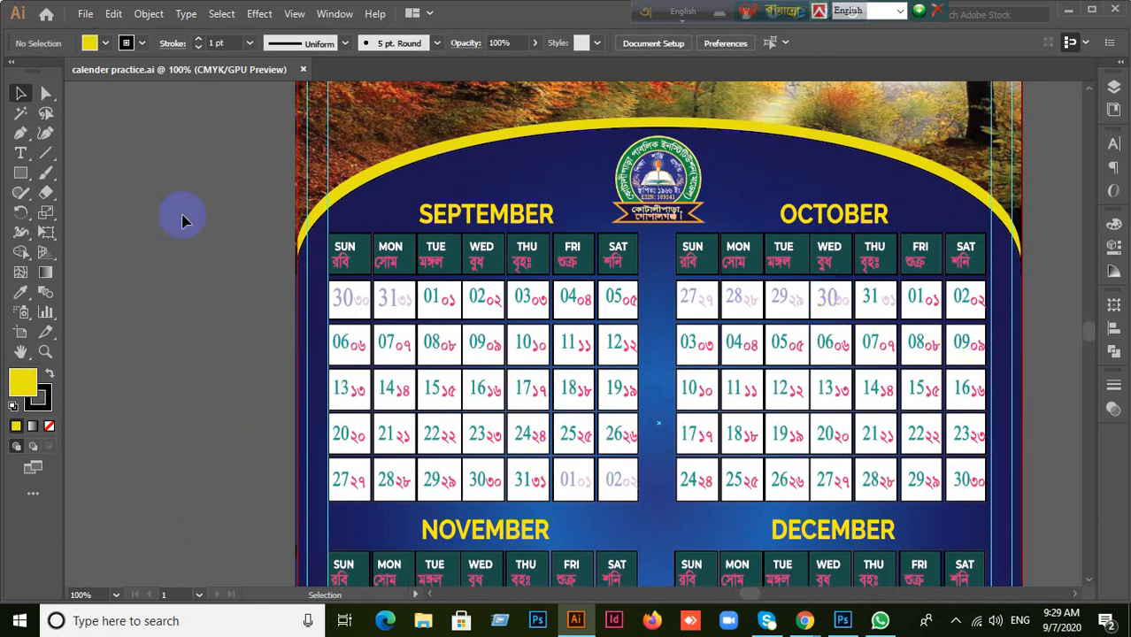
- Close calender practice.ai, switch to the Google Meet call, and mute the participant whose microphone is still on
left_click(303, 73)
mouse_move(802, 619)
left_click(699, 538)
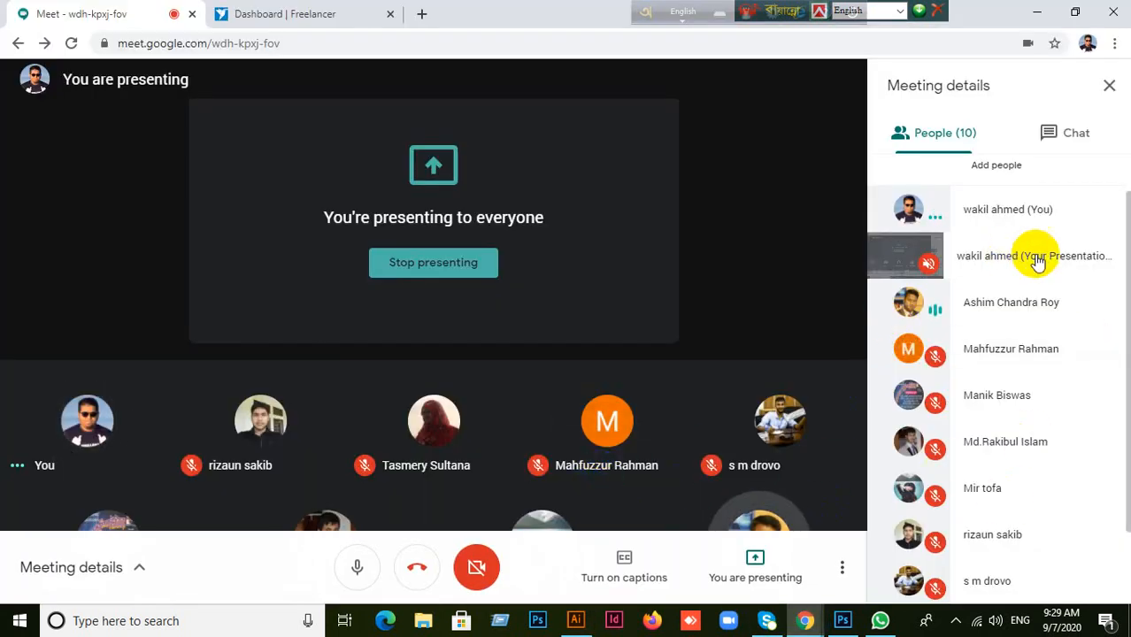
left_click(1103, 306)
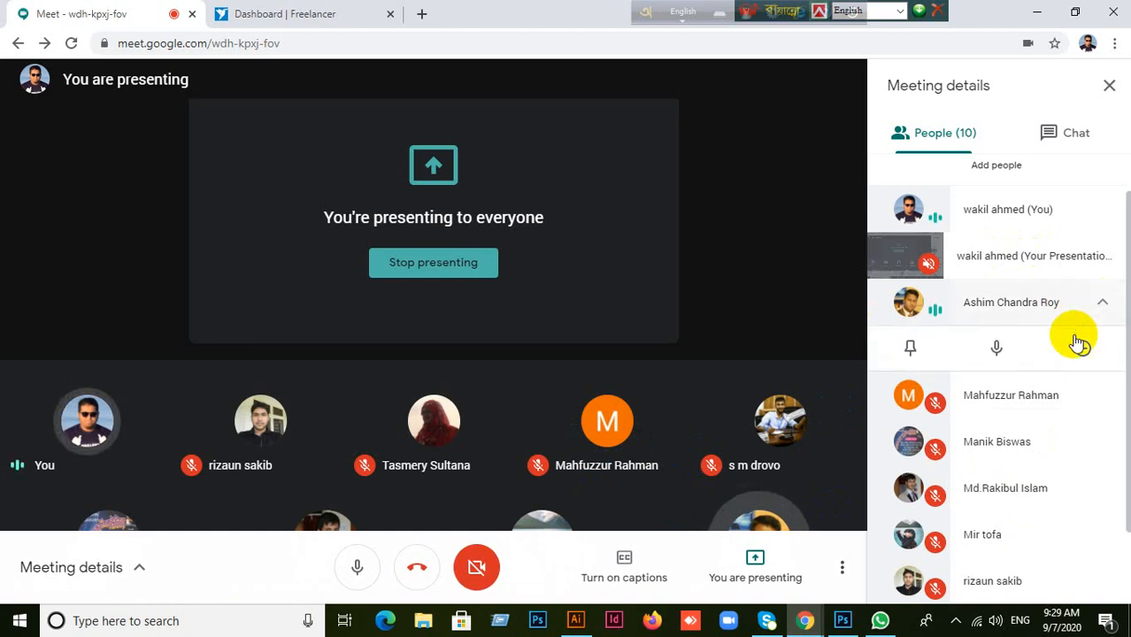
left_click(997, 347)
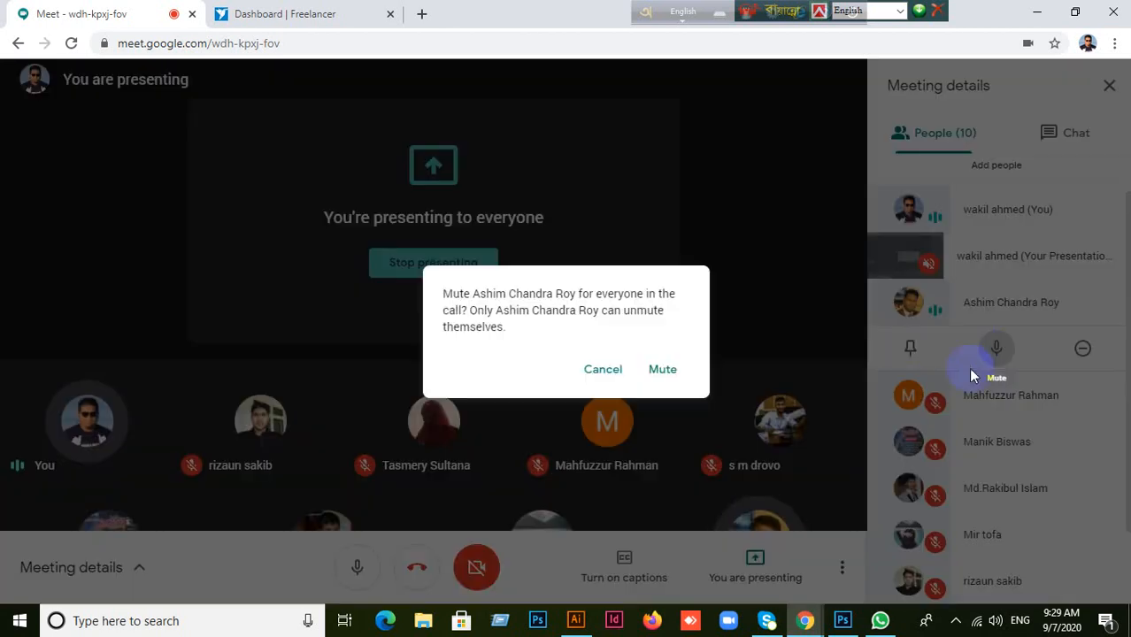
left_click(662, 372)
left_click(1109, 85)
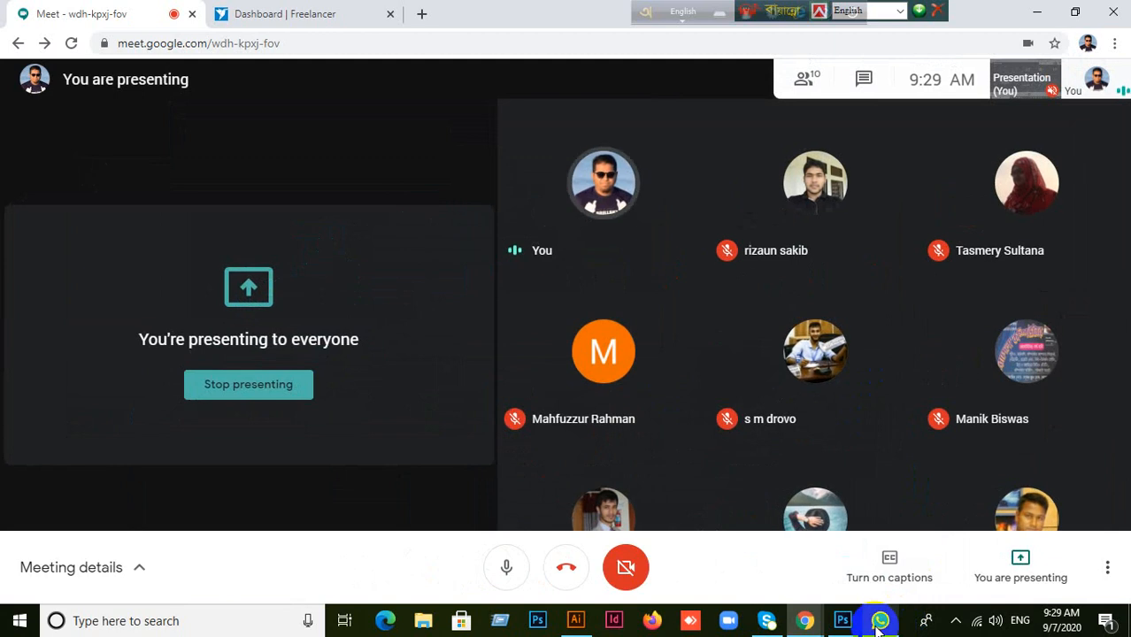
- Switch to WhatsApp and download calender.ai from the student's chat that received it today
left_click(878, 622)
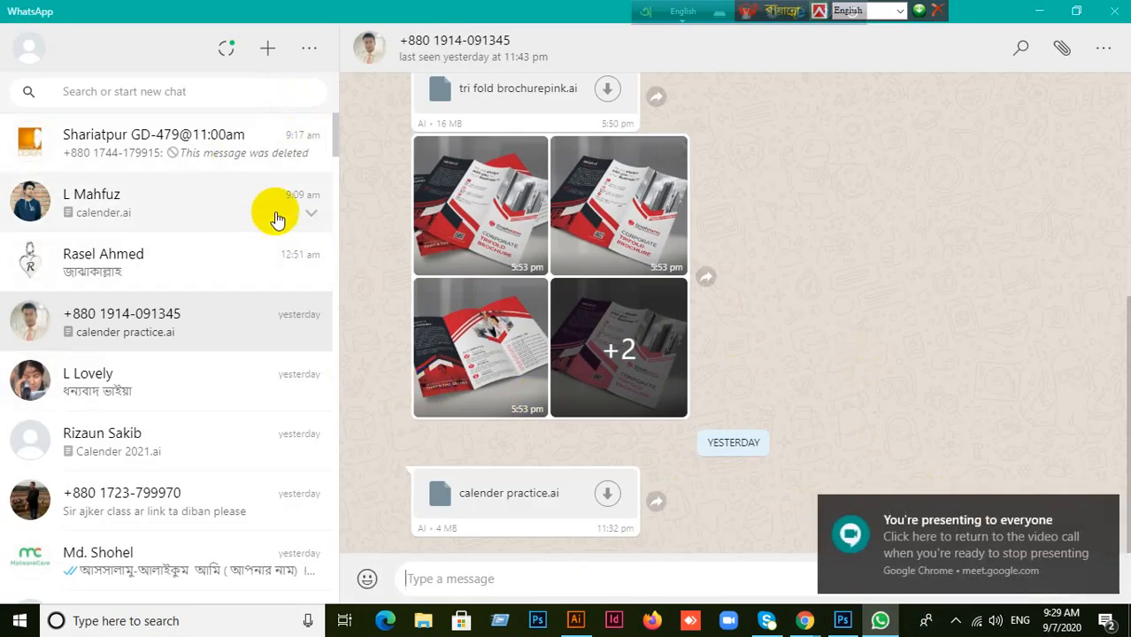
left_click(159, 202)
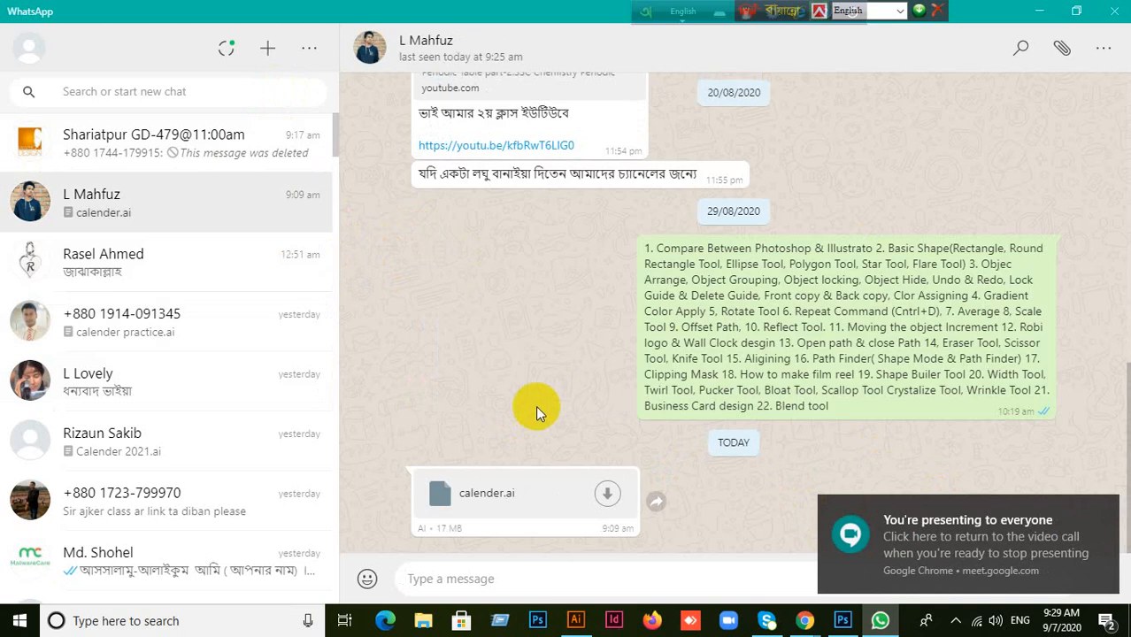
left_click(607, 493)
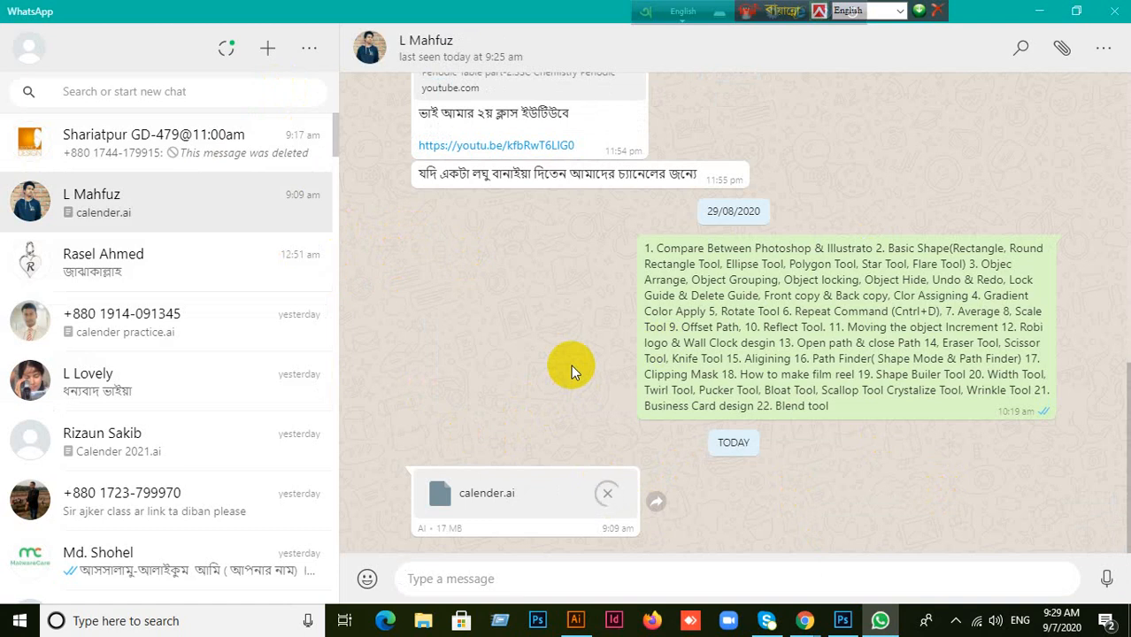
- Switch to Chrome and look over the Freelancer dashboard's current work and news feed, ending on the Google Meet call
mouse_move(802, 615)
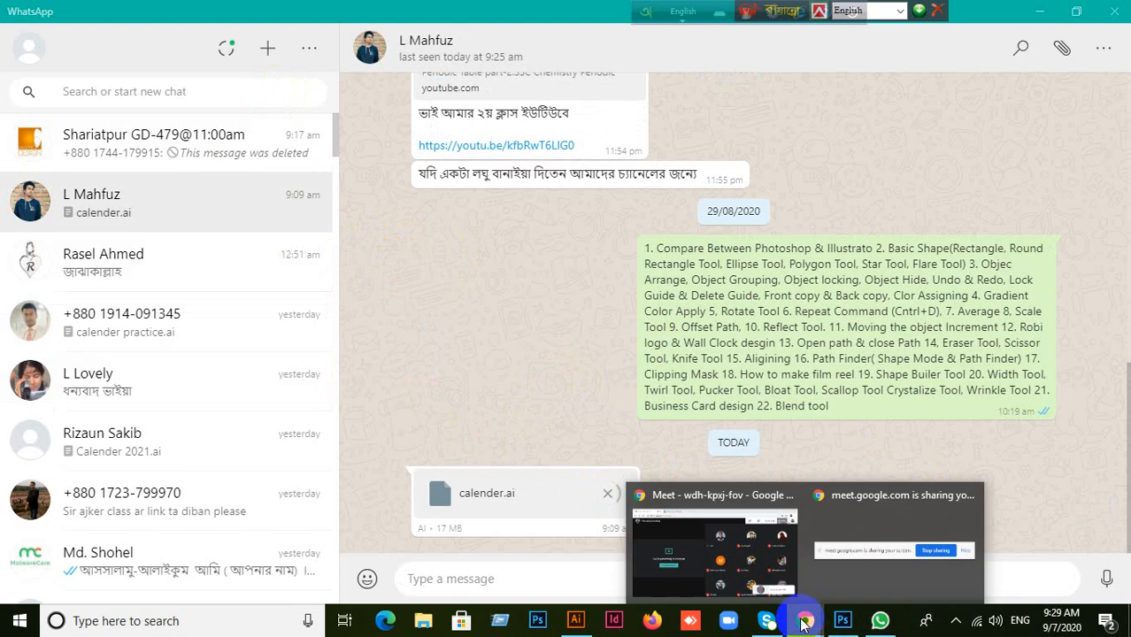
left_click(682, 544)
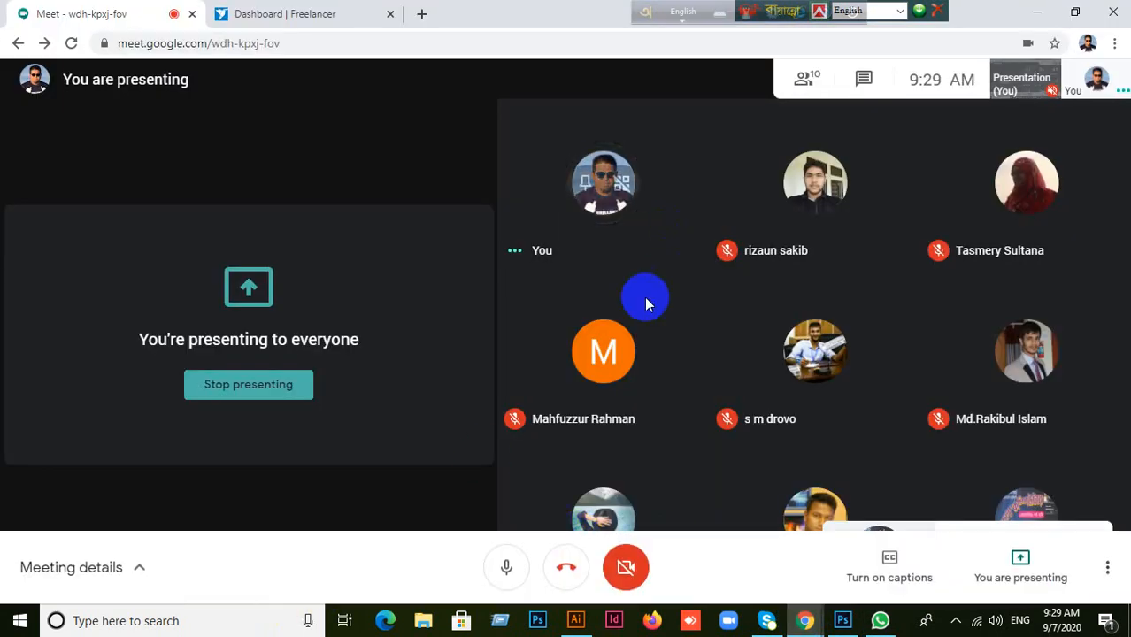
left_click(295, 12)
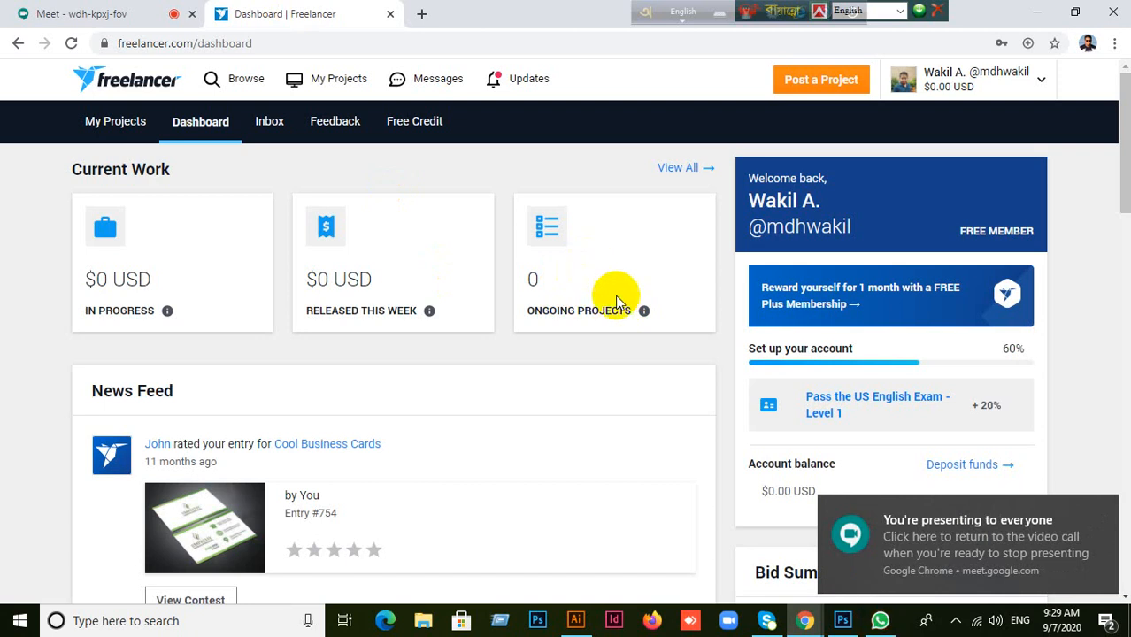
scroll(619, 305, "down", 3)
scroll(628, 314, "down", 2)
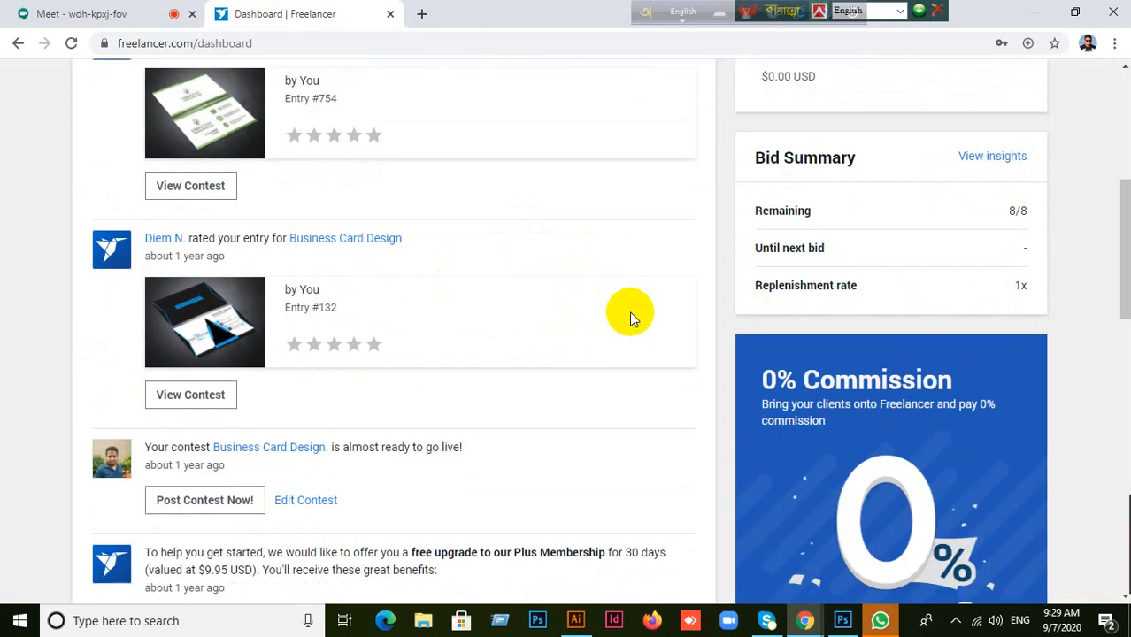
scroll(629, 315, "up", 3)
scroll(629, 310, "up", 2)
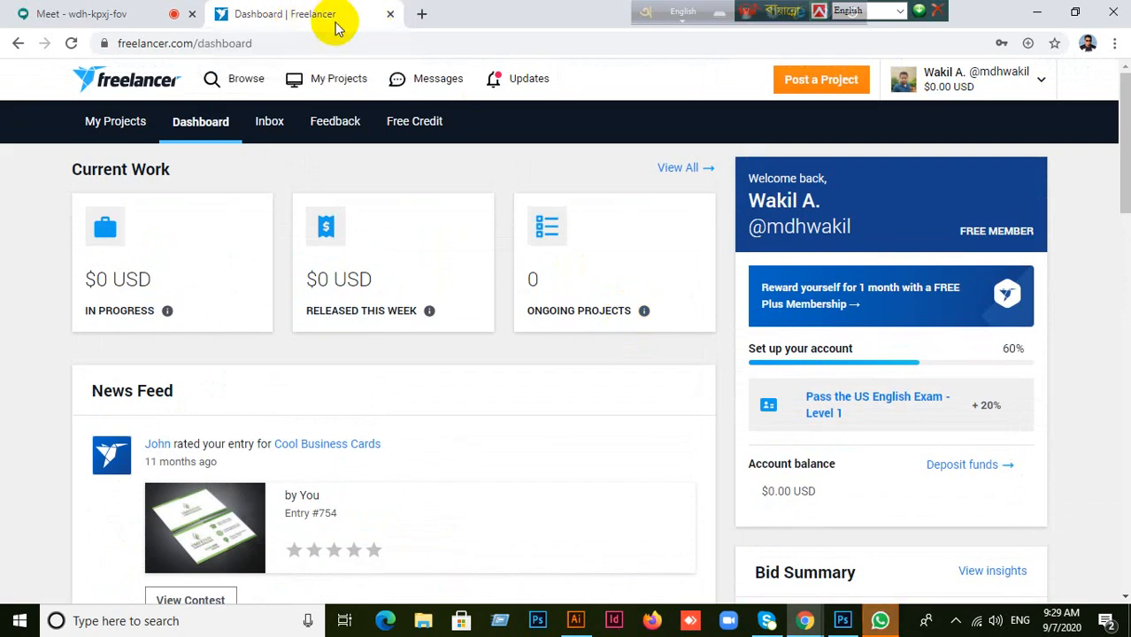
left_click(21, 13)
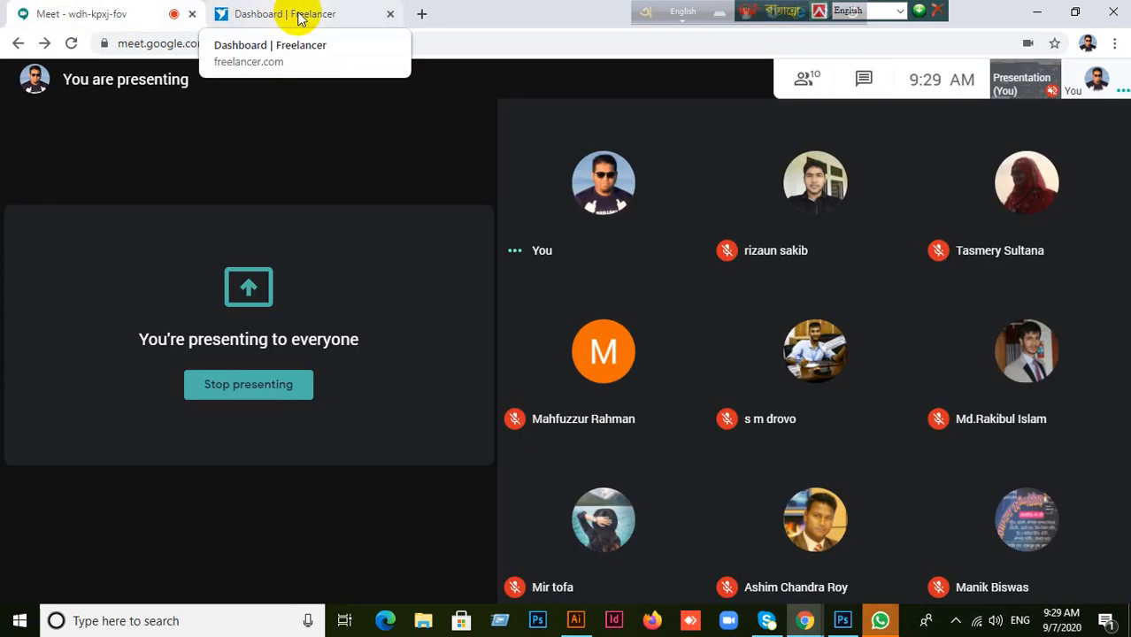
- Open the contest listing on Freelancer, and admit the person waiting to join the Google Meet call
left_click(300, 19)
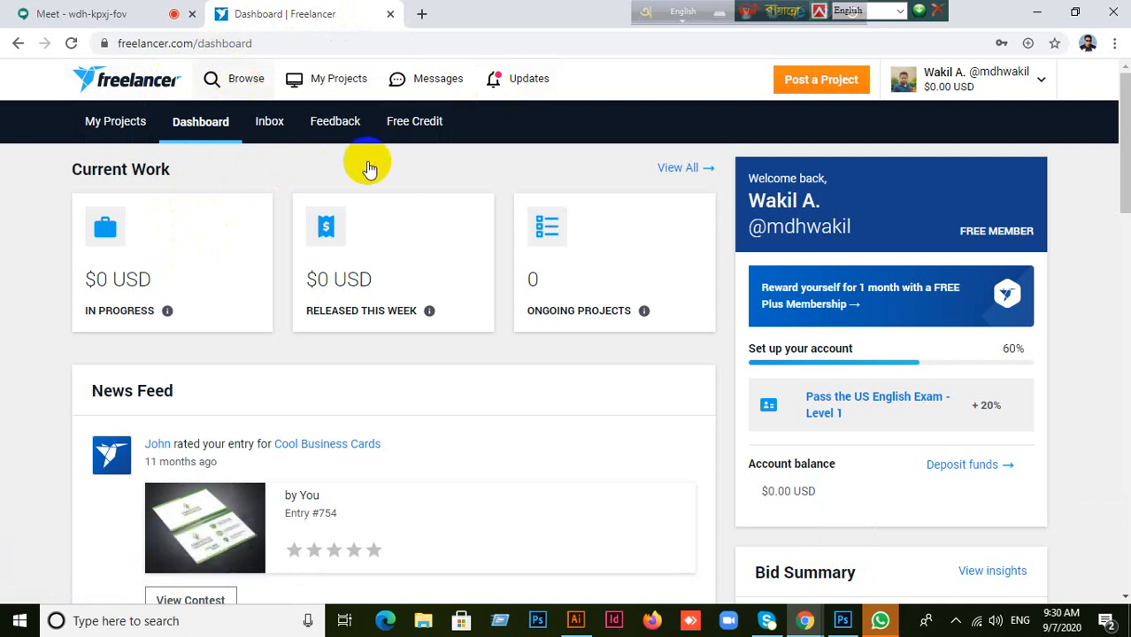
left_click(316, 245)
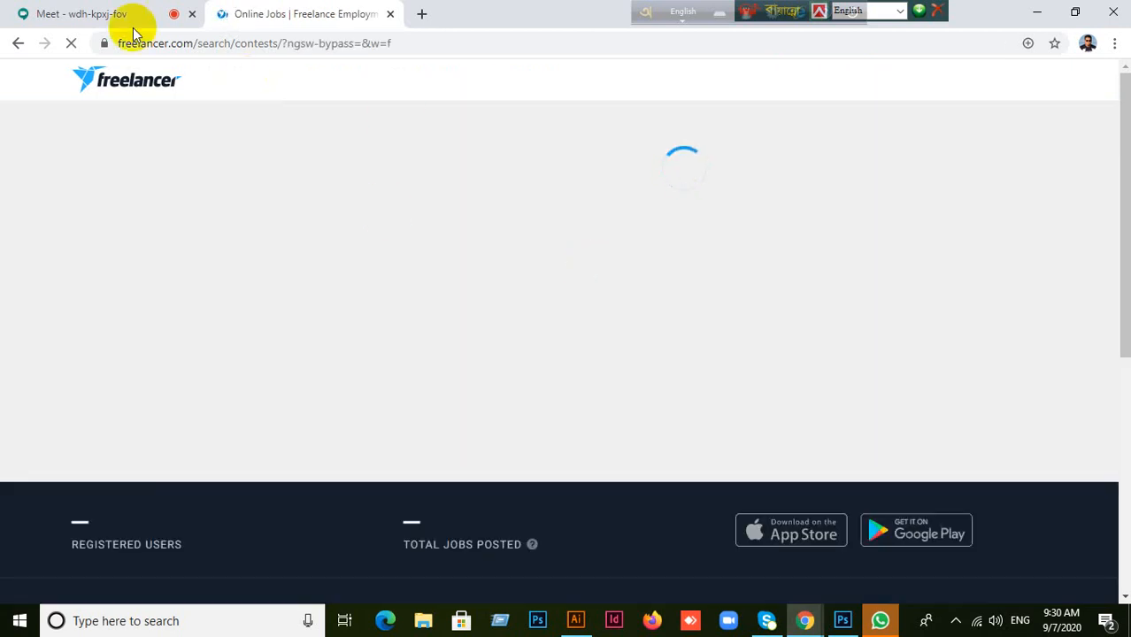
left_click(63, 12)
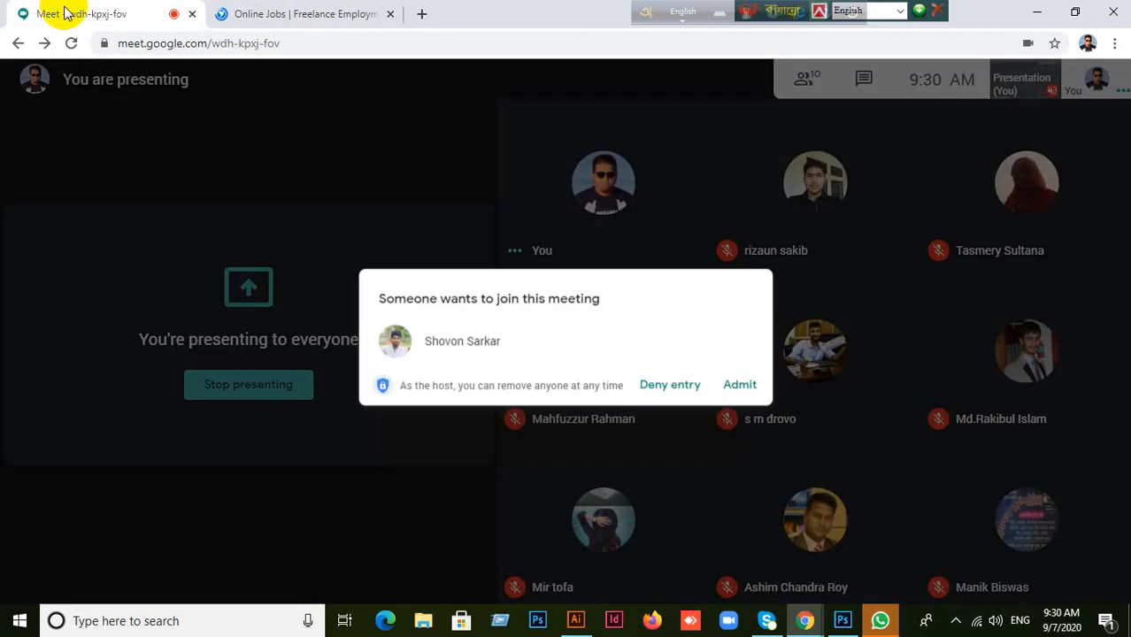
left_click(741, 380)
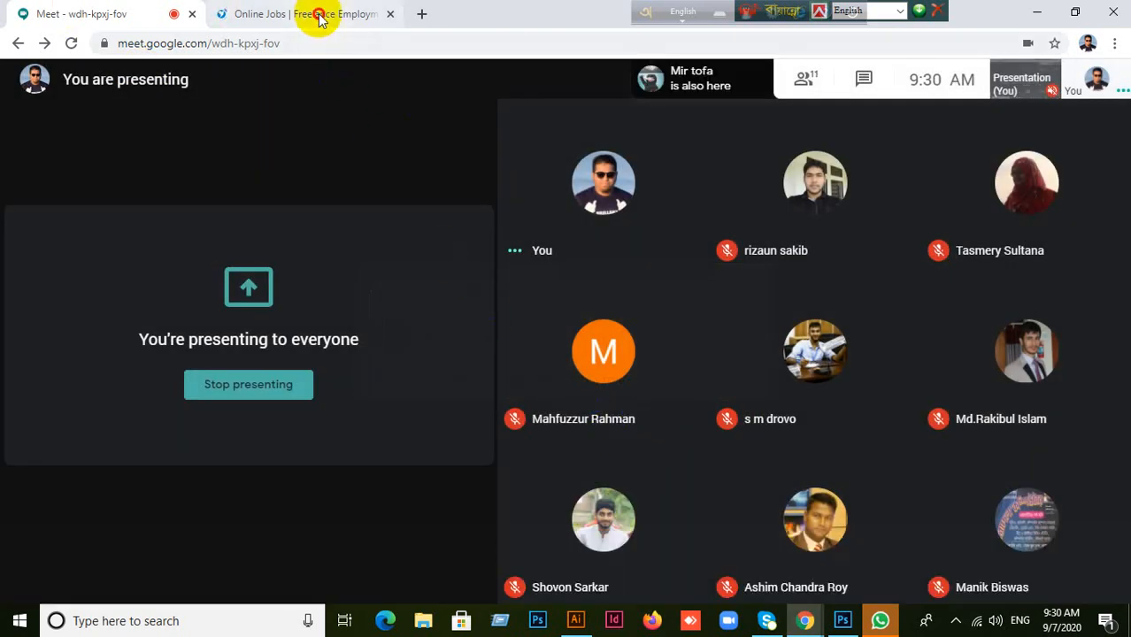
- Search the Freelancer contests for "business card" and open the "business card and flyer" contest
left_click(320, 20)
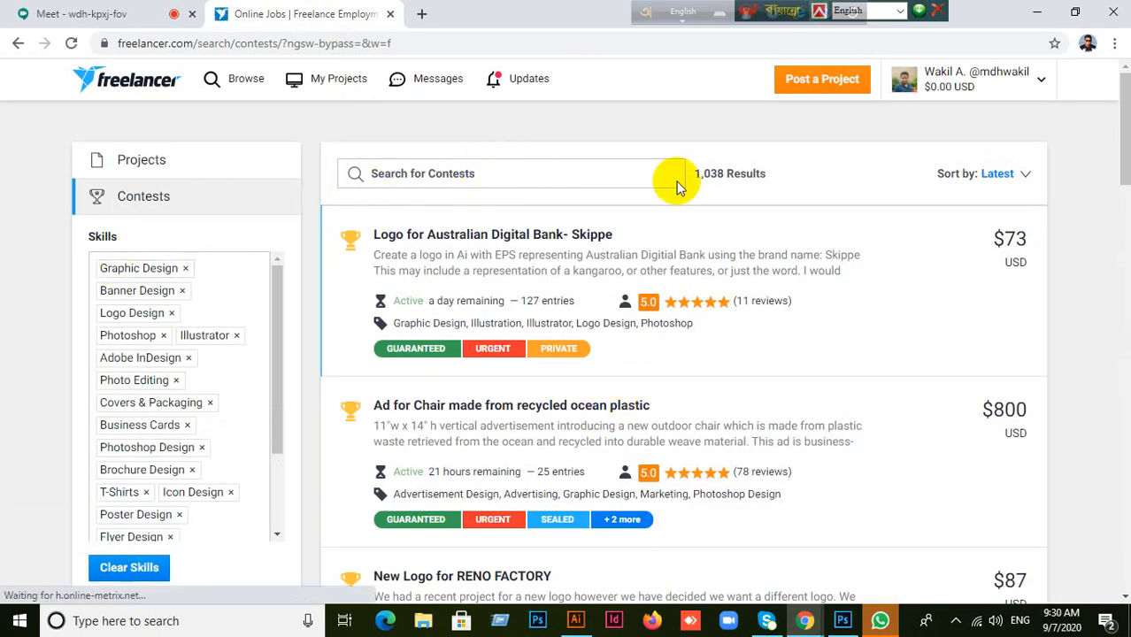
left_click(425, 173)
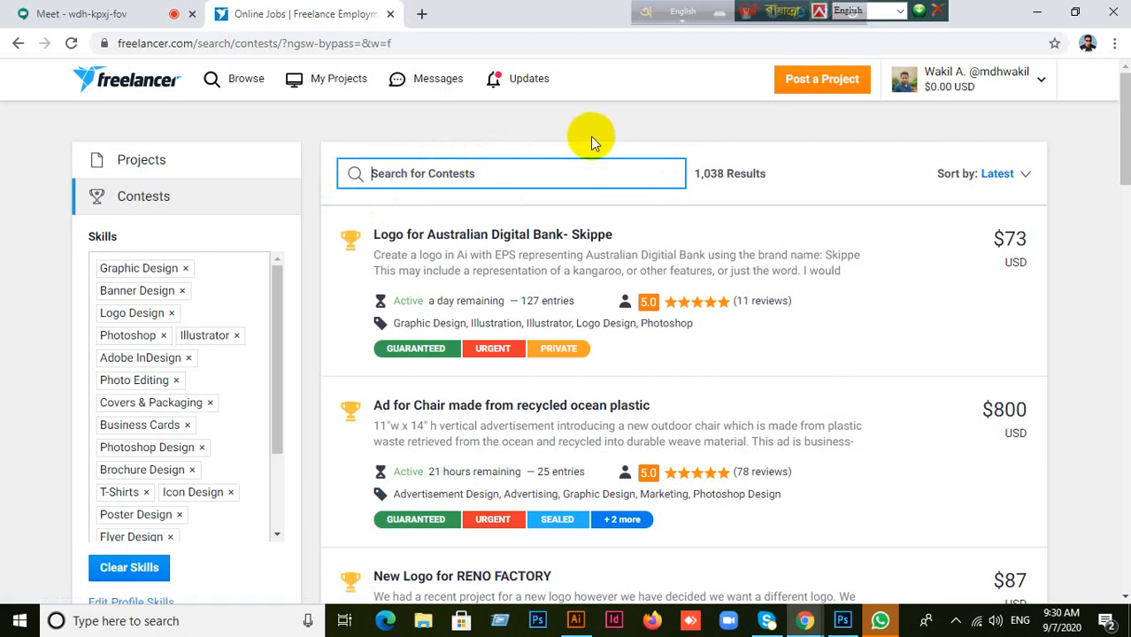
type("busi")
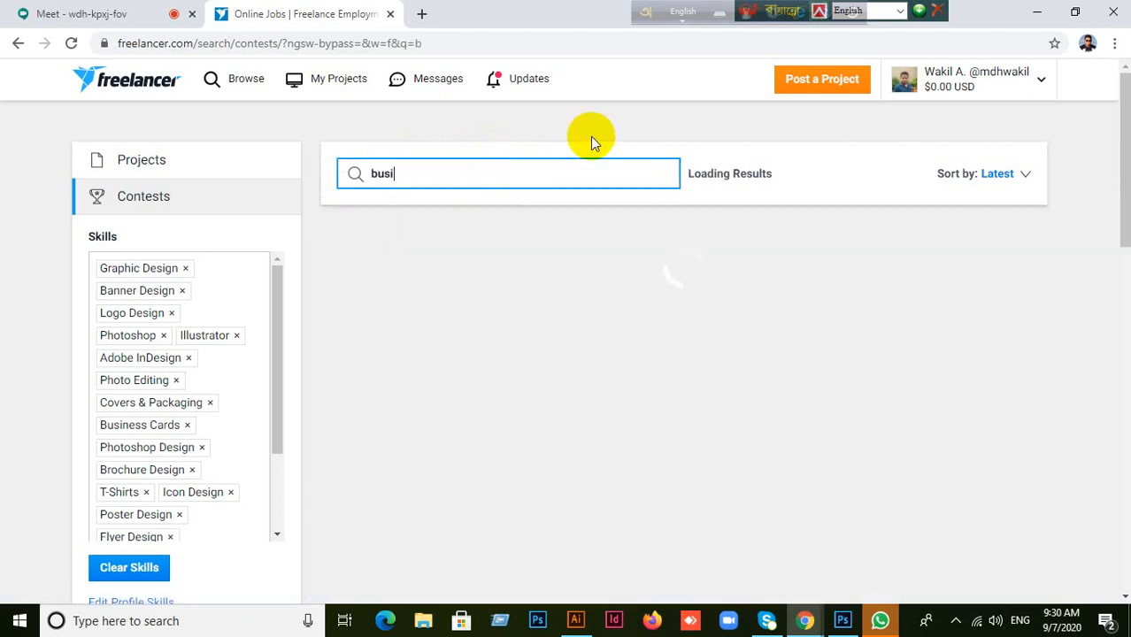
type("ness car")
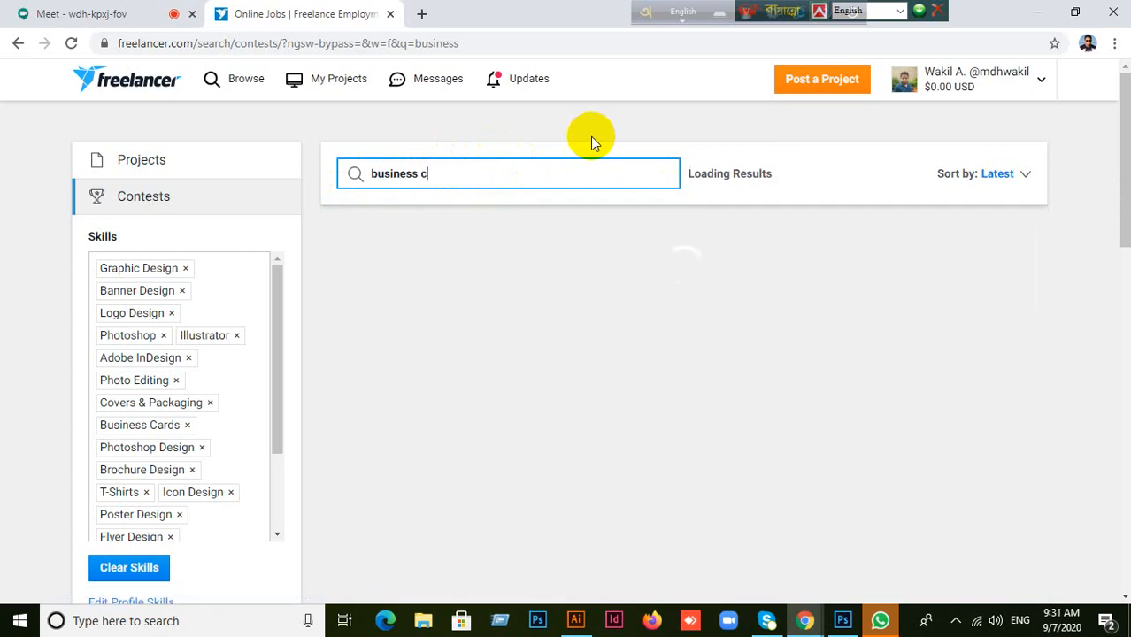
type("d")
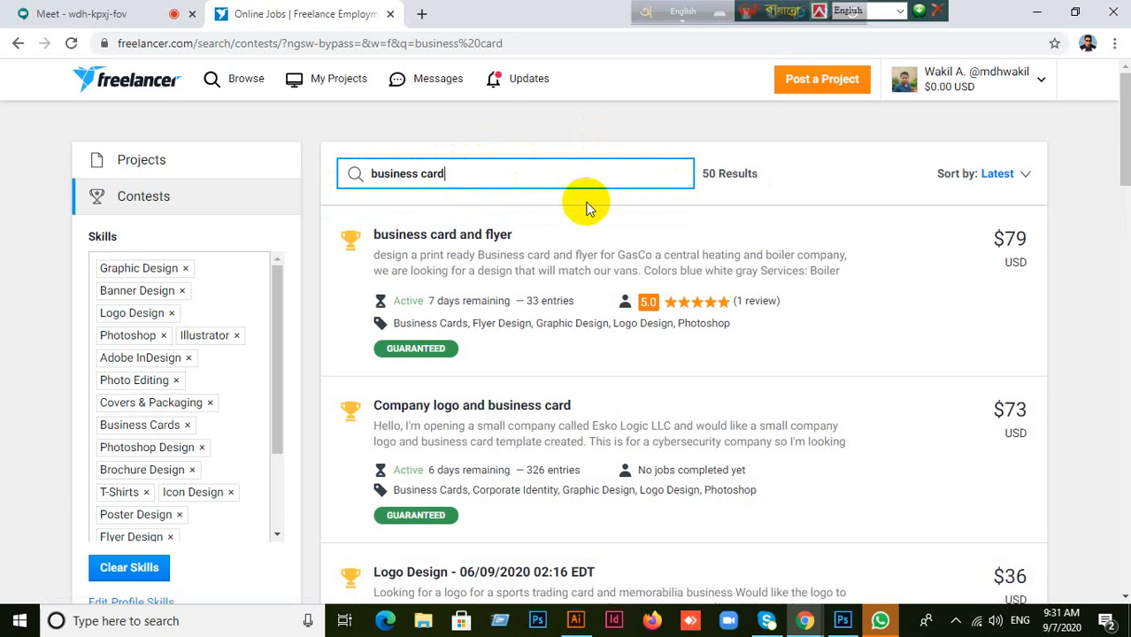
left_click(467, 251)
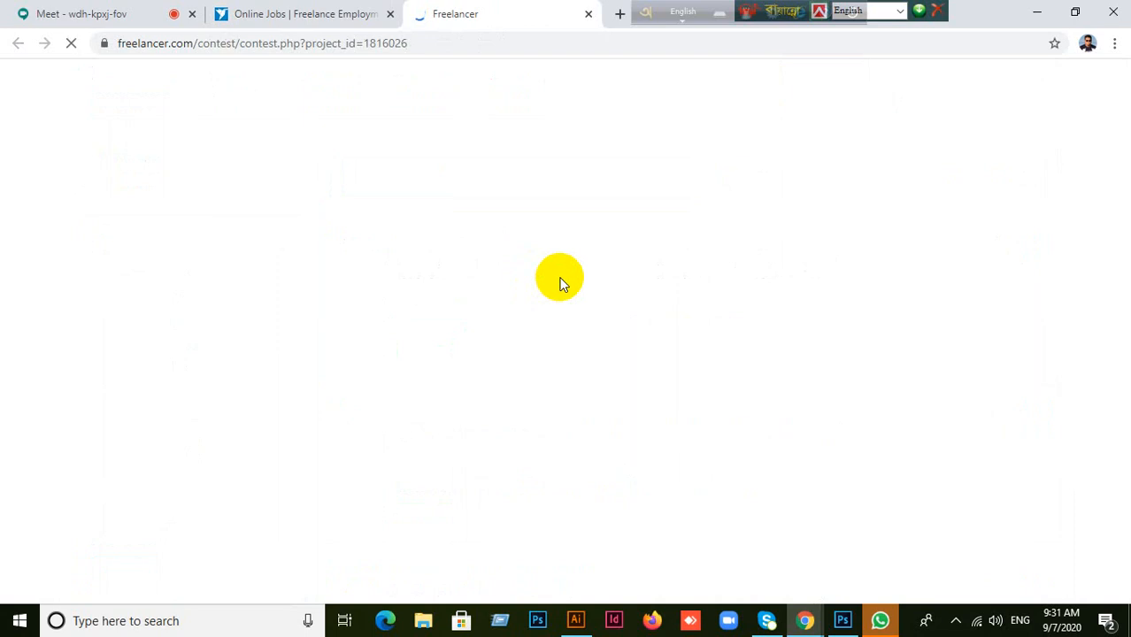
- Browse the business card contest results, and skim the "business card and flyer" contest page down to its recommended skills
left_click(276, 14)
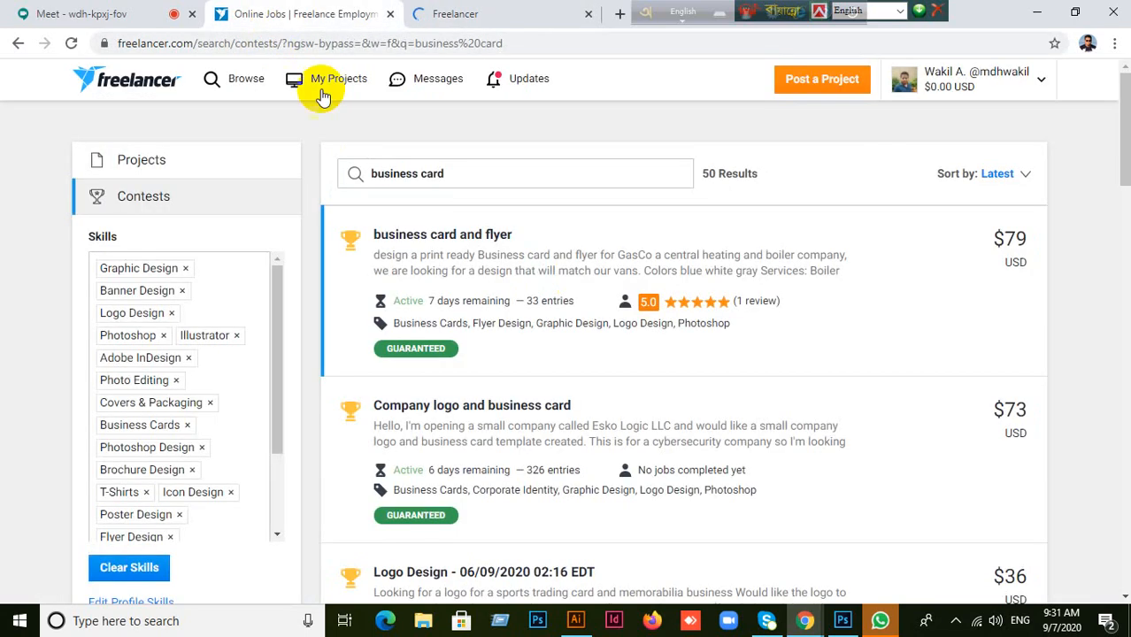
scroll(607, 387, "down", 5)
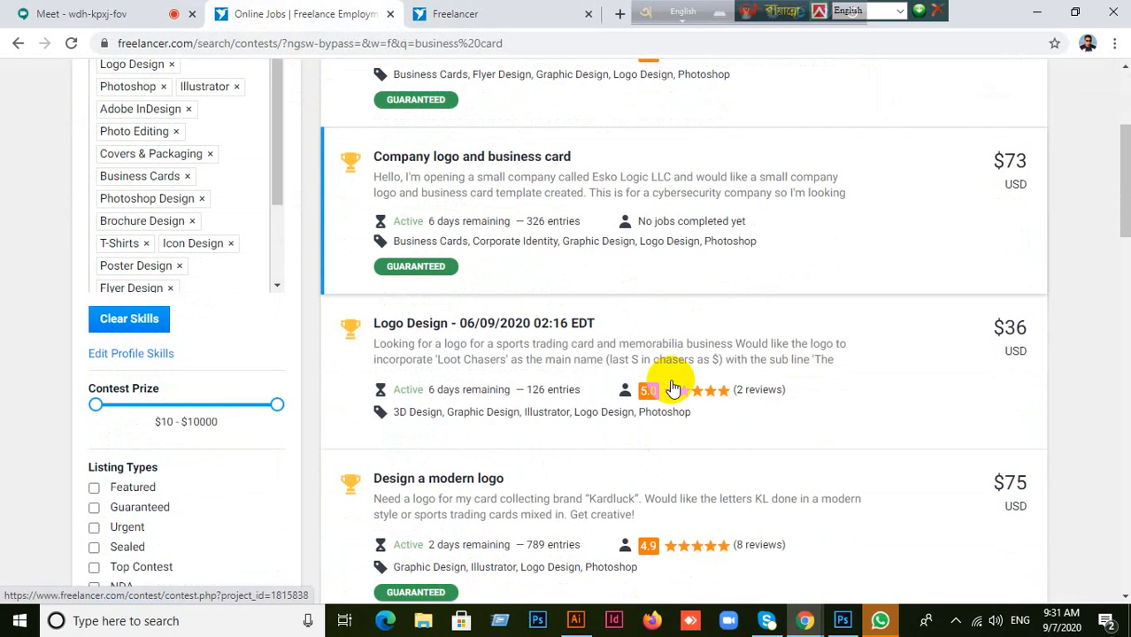
scroll(673, 387, "down", 8)
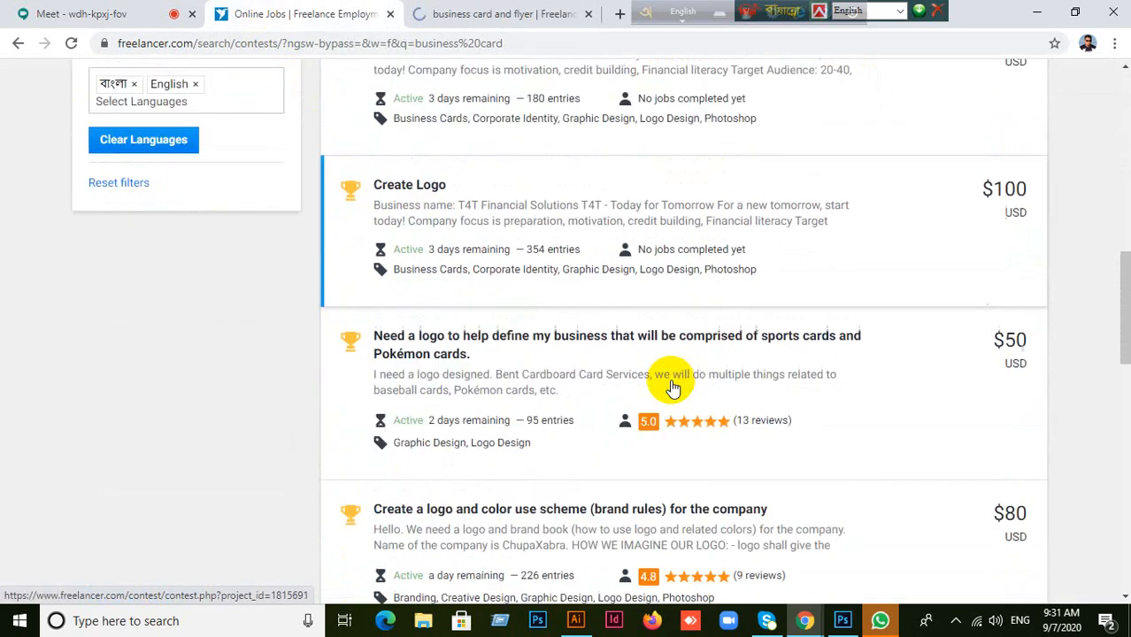
left_click(516, 15)
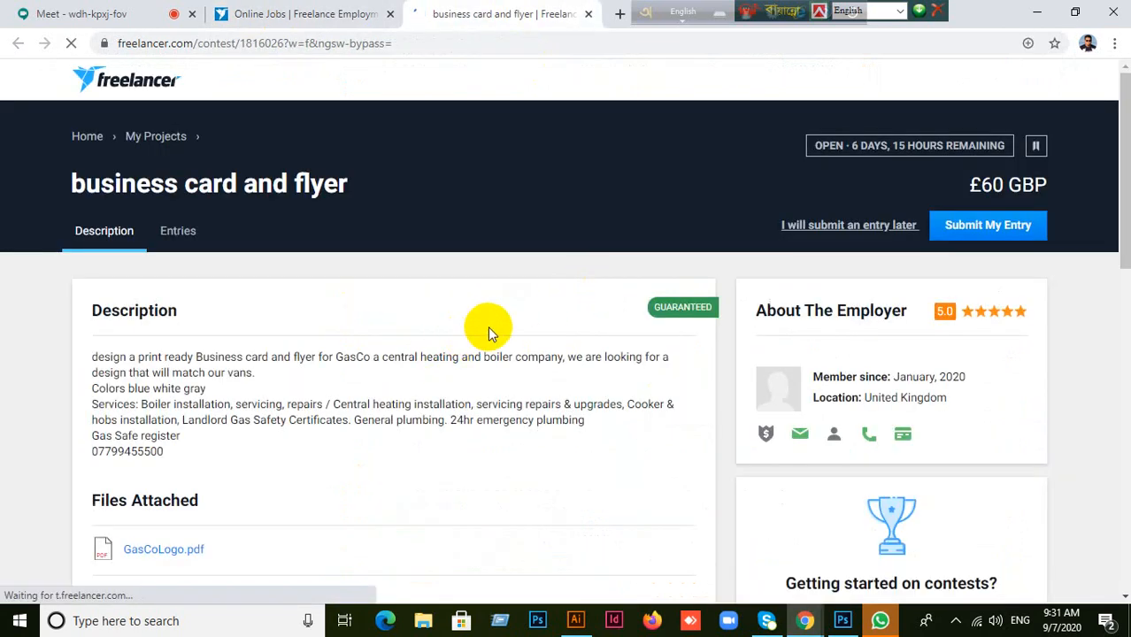
scroll(488, 328, "down", 7)
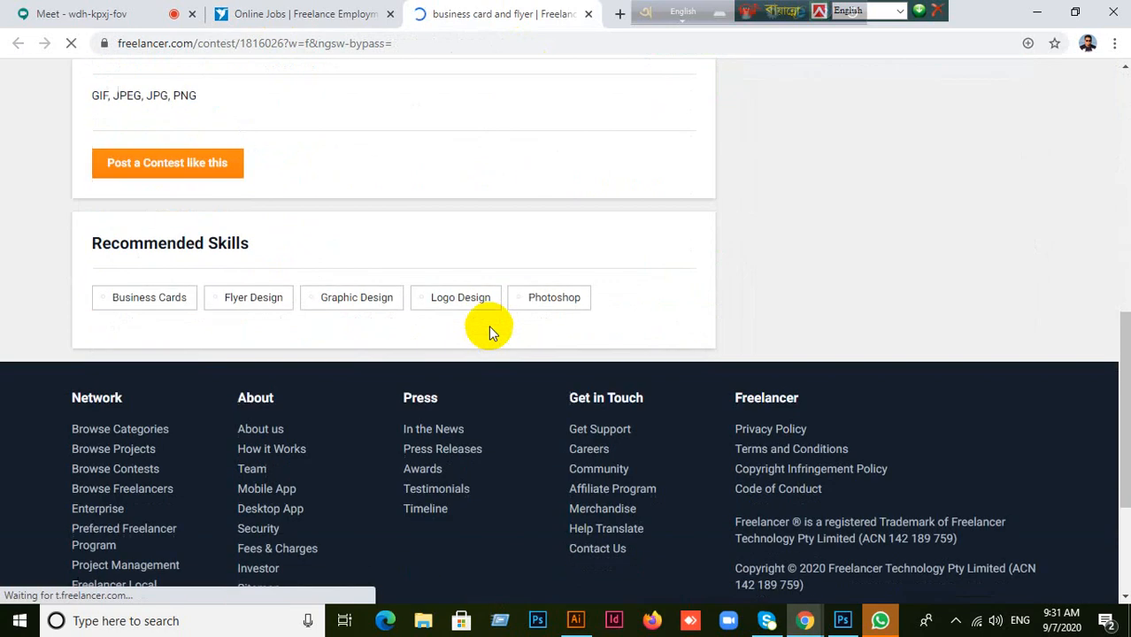
scroll(488, 326, "up", 7)
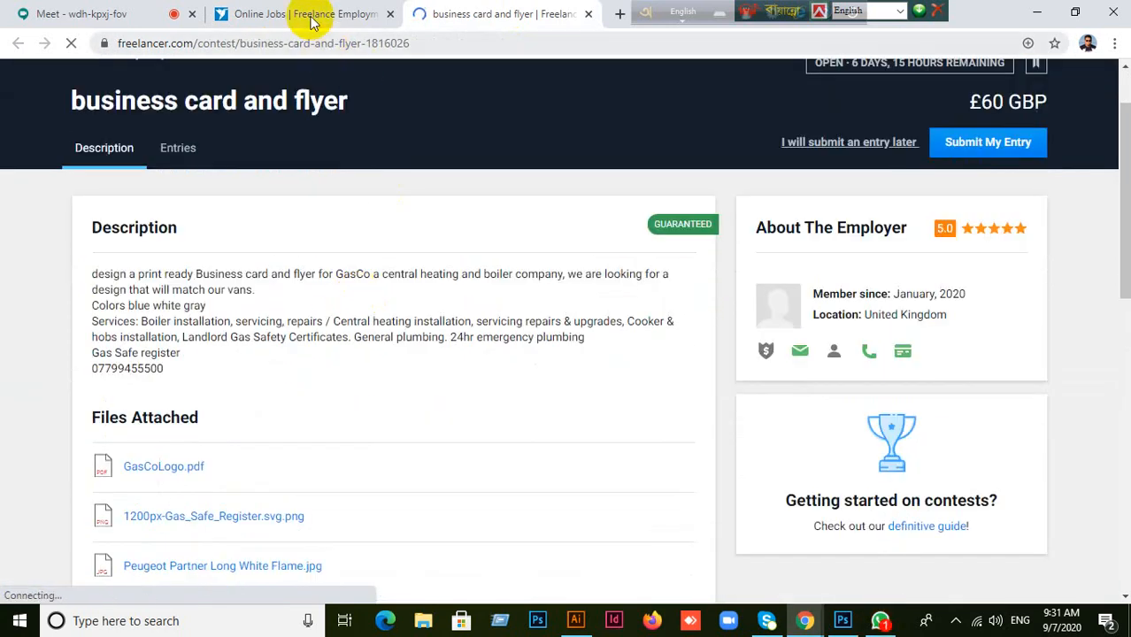
- Return to the contest results and look over the first business card and logo listings
left_click(311, 19)
scroll(567, 262, "up", 2)
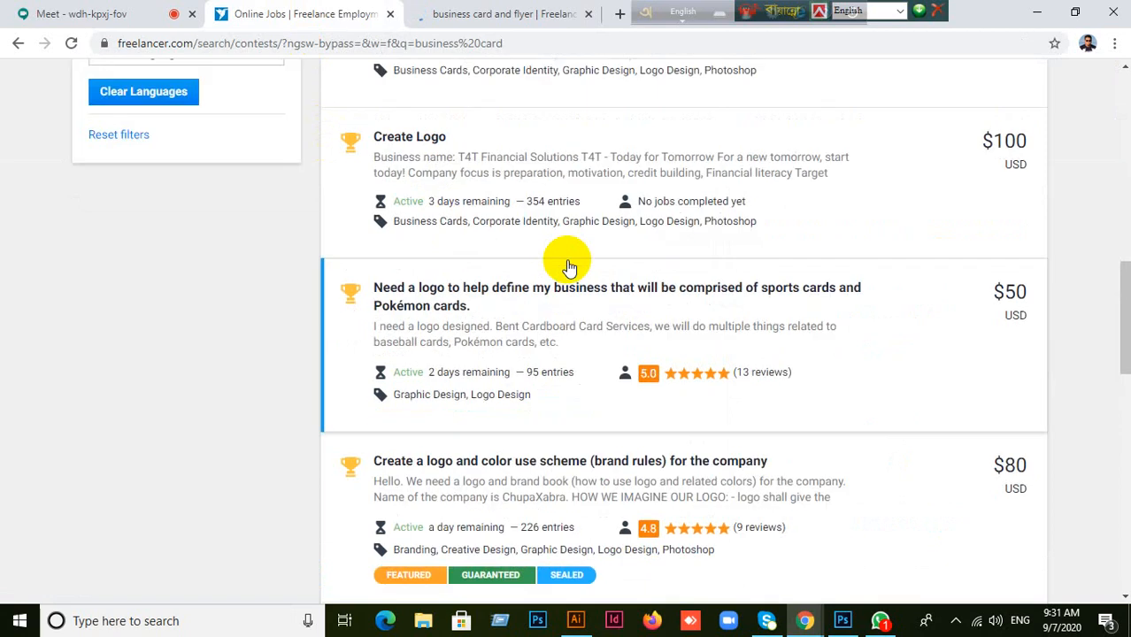
scroll(569, 266, "up", 9)
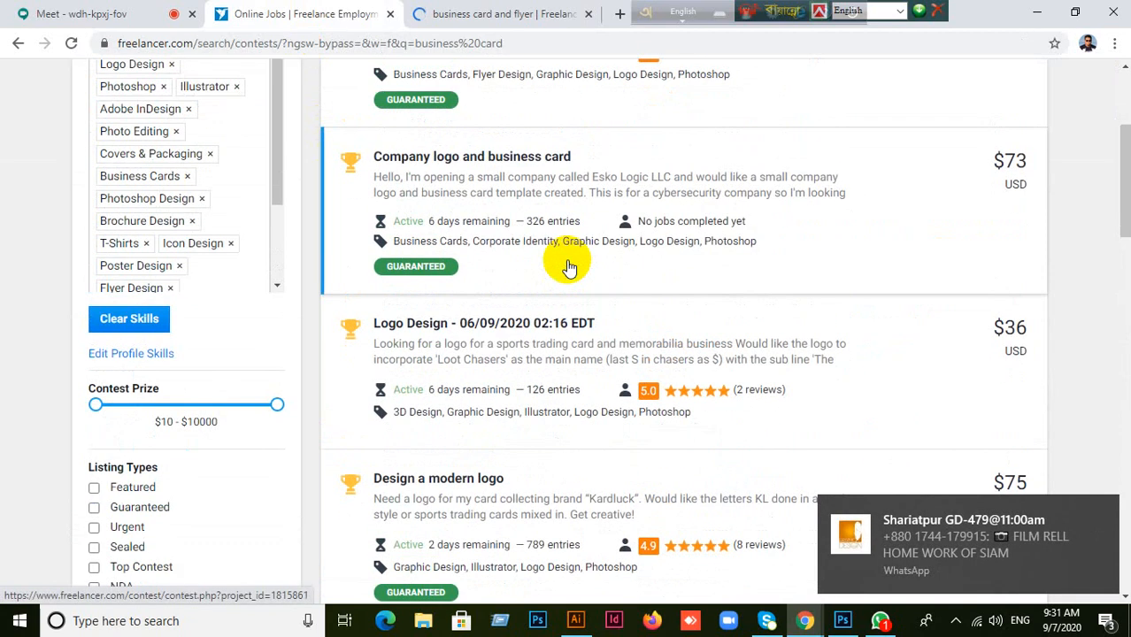
scroll(569, 266, "up", 3)
scroll(567, 266, "down", 2)
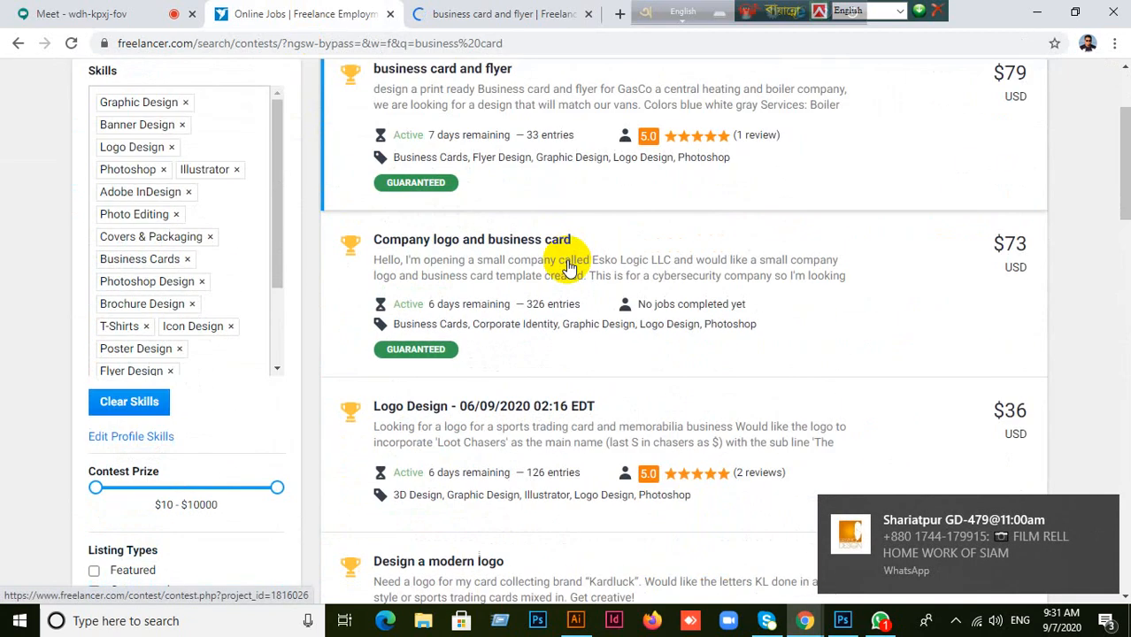
scroll(558, 260, "up", 2)
- Examine the "business card and flyer" contest's description, attached files, and employer details
left_click(459, 9)
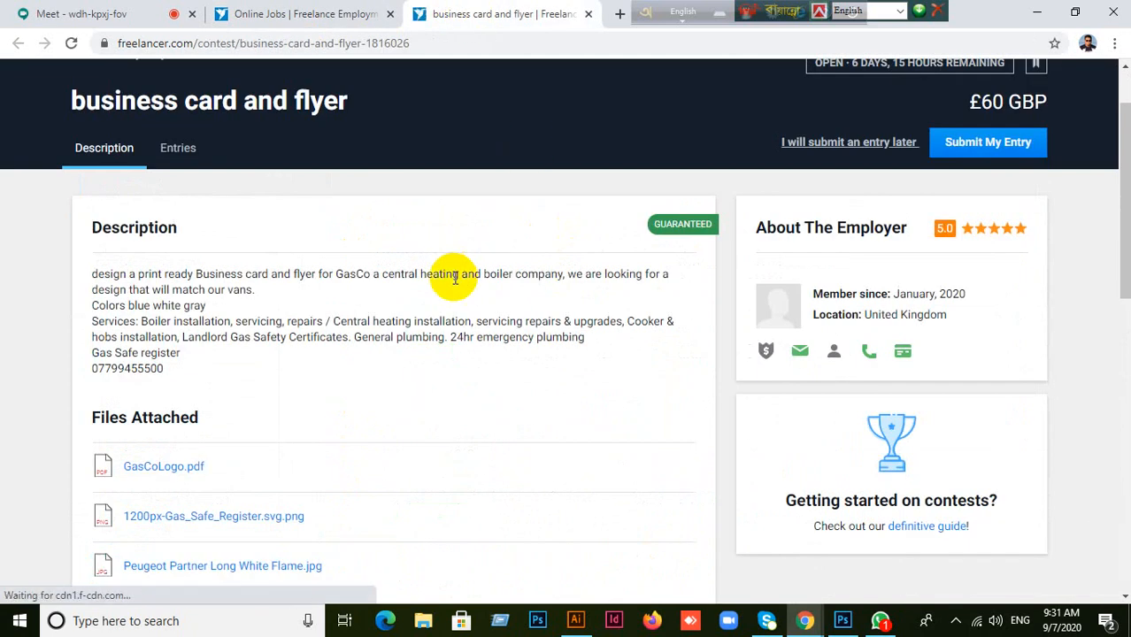
scroll(396, 336, "down", 1)
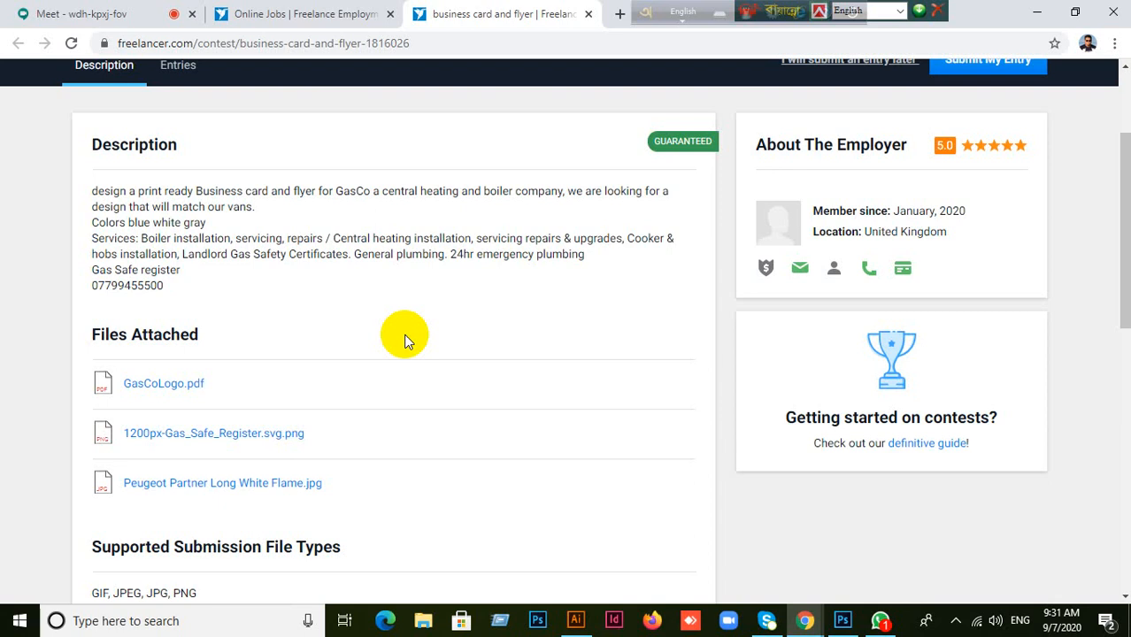
scroll(404, 341, "up", 2)
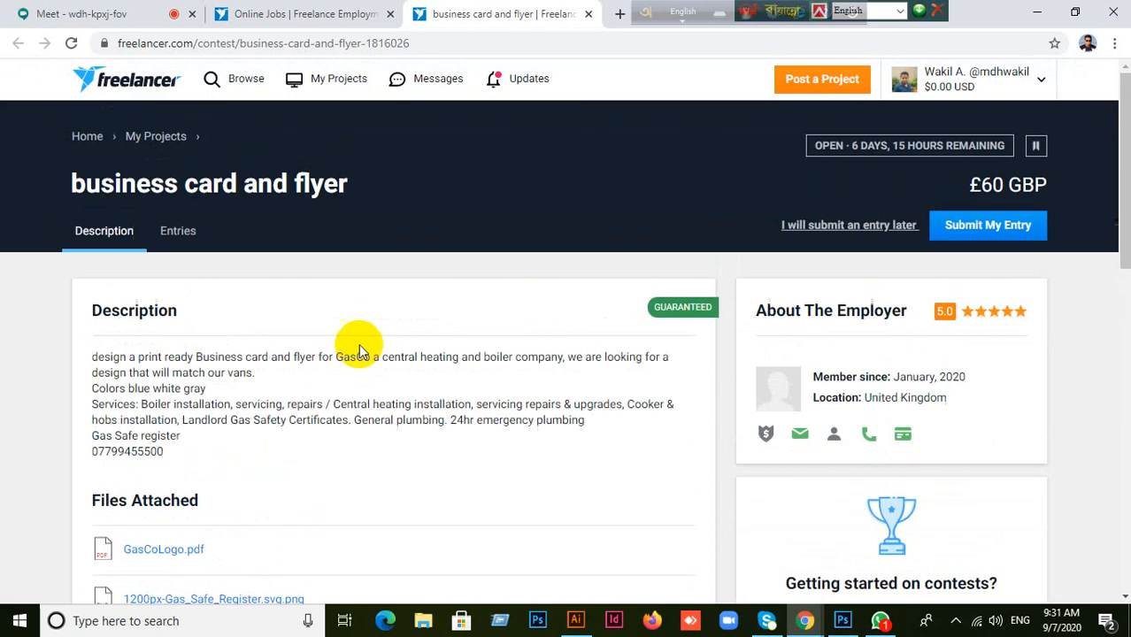
- Open the entries of the "business card and flyer" contest and look through the first page of submitted designs
left_click(177, 230)
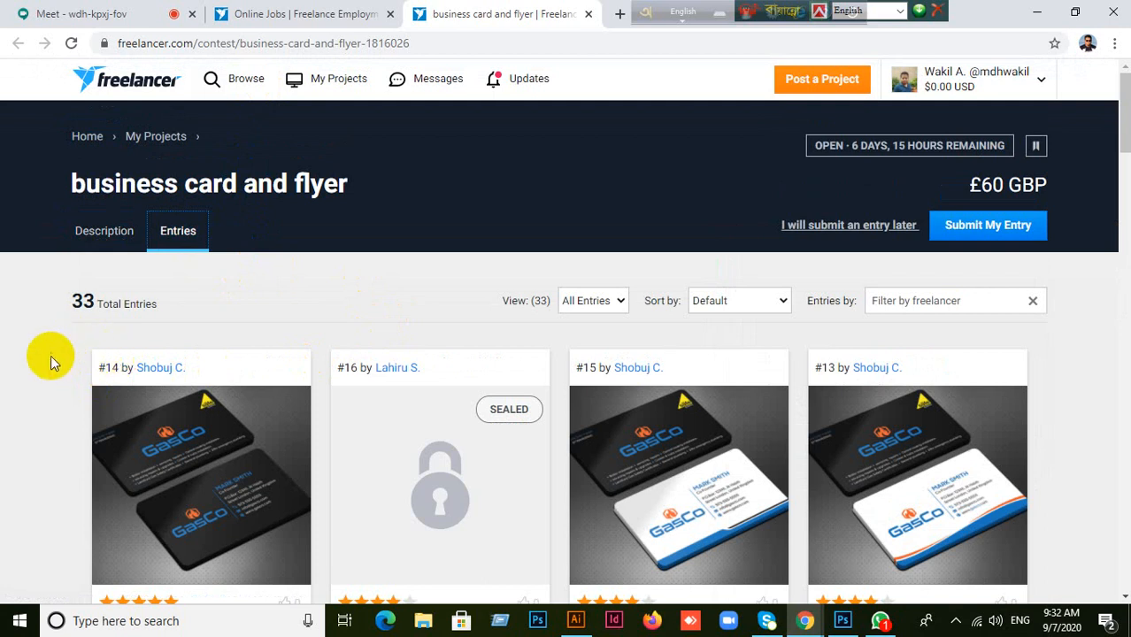
scroll(66, 352, "down", 4)
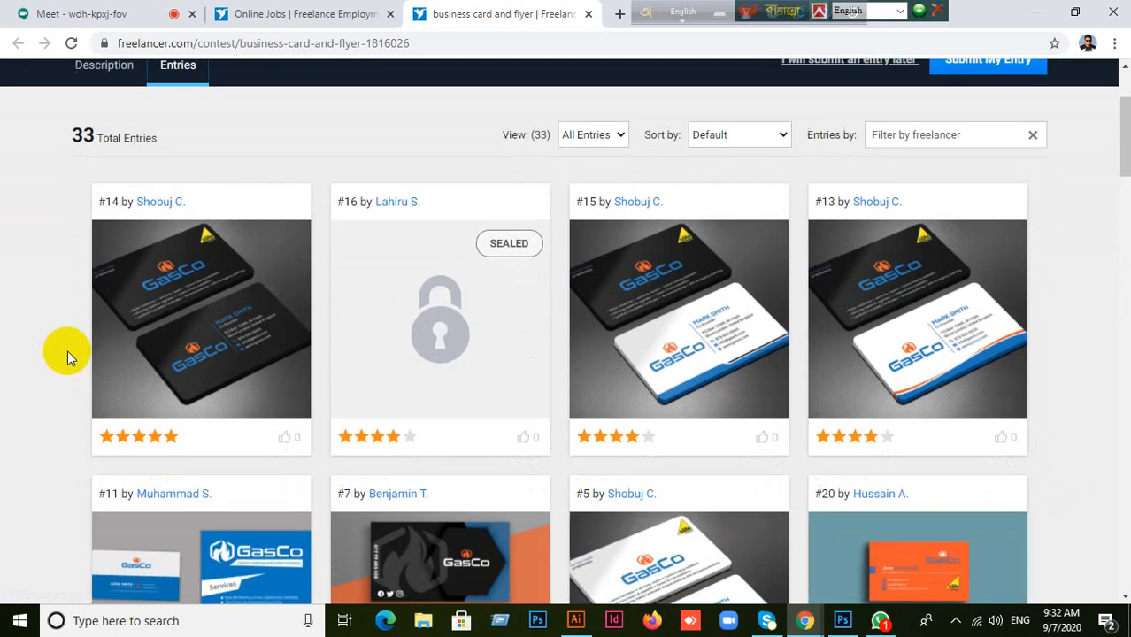
scroll(68, 350, "down", 2)
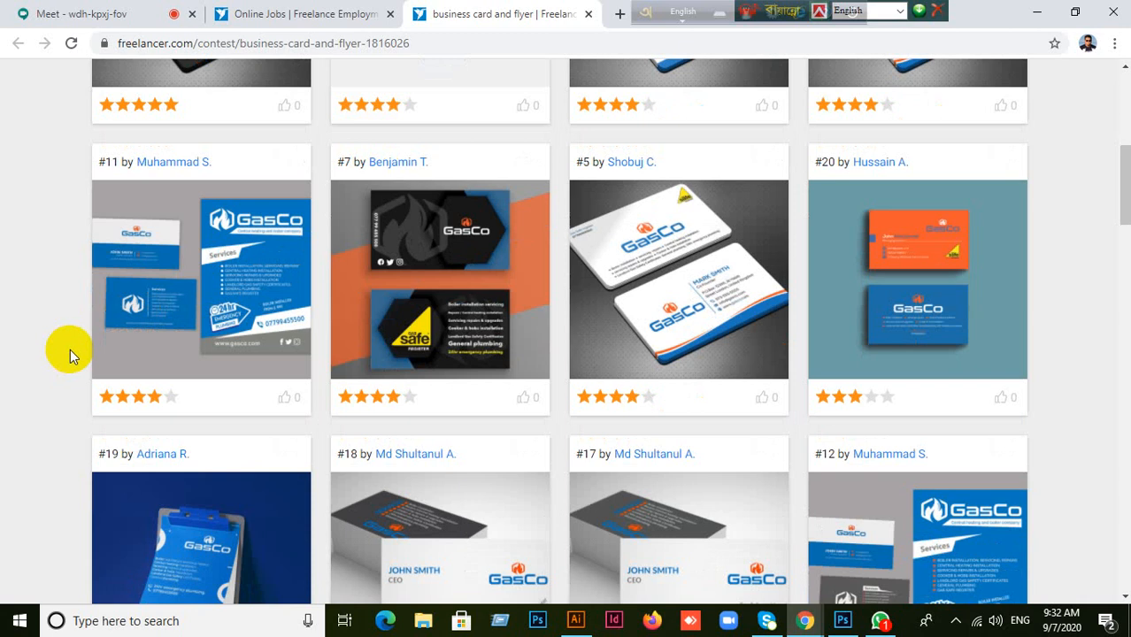
scroll(70, 348, "down", 6)
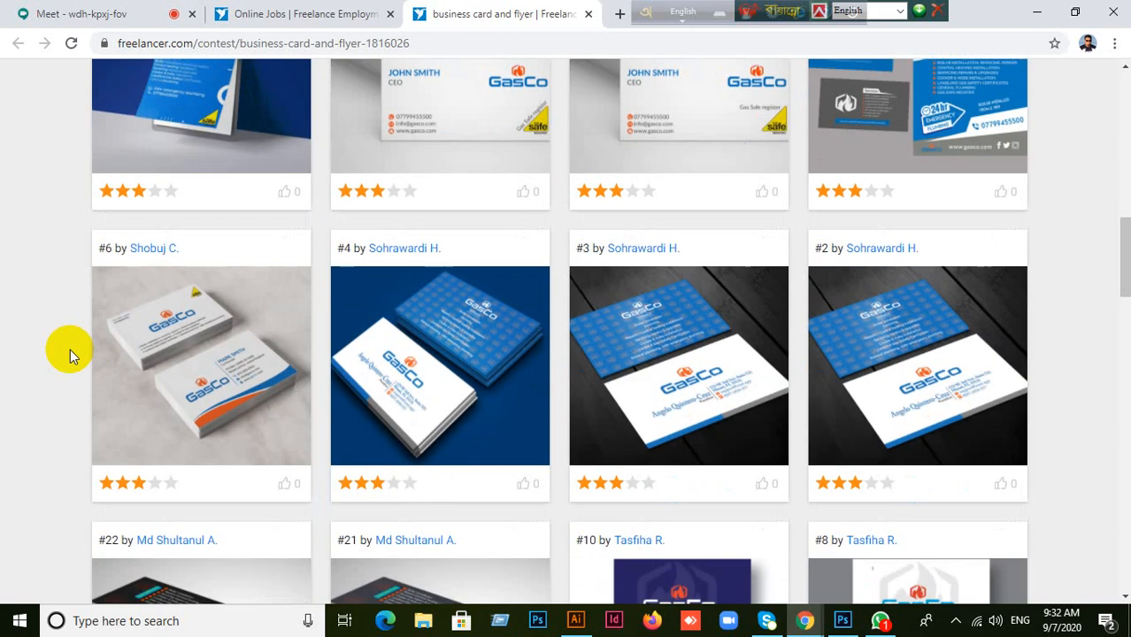
scroll(70, 349, "down", 2)
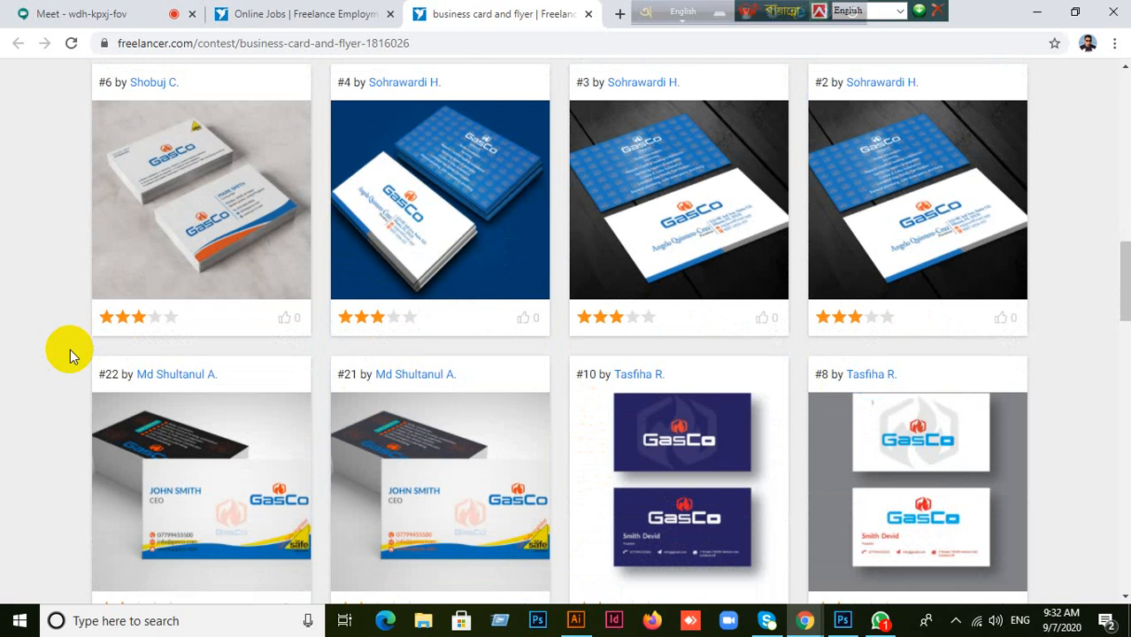
scroll(69, 349, "down", 4)
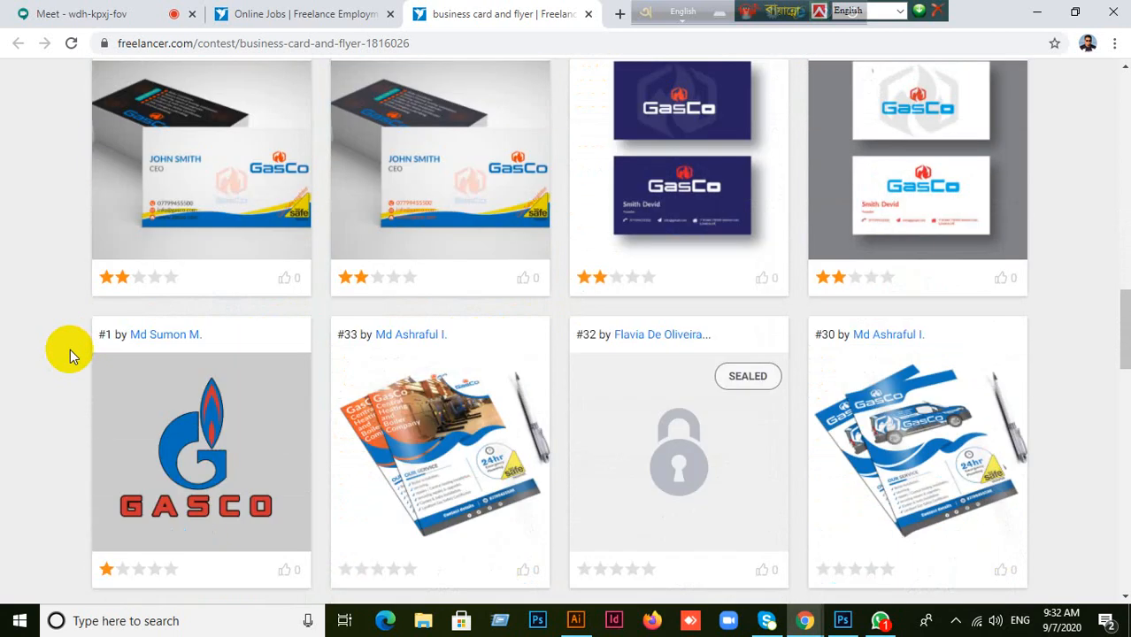
scroll(70, 348, "down", 4)
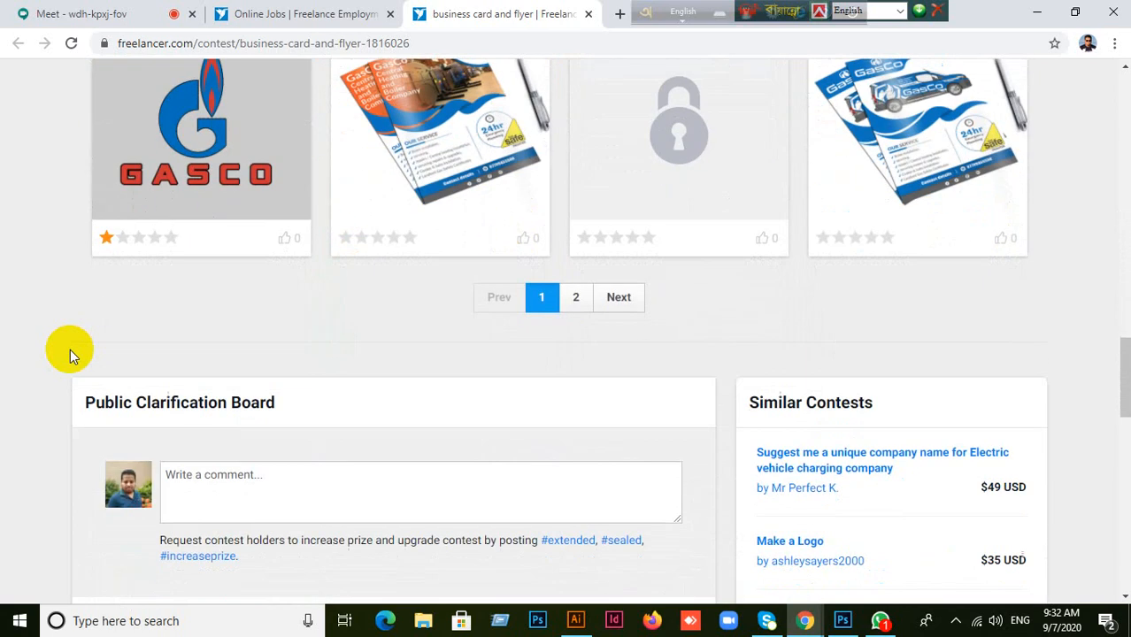
scroll(70, 348, "up", 10)
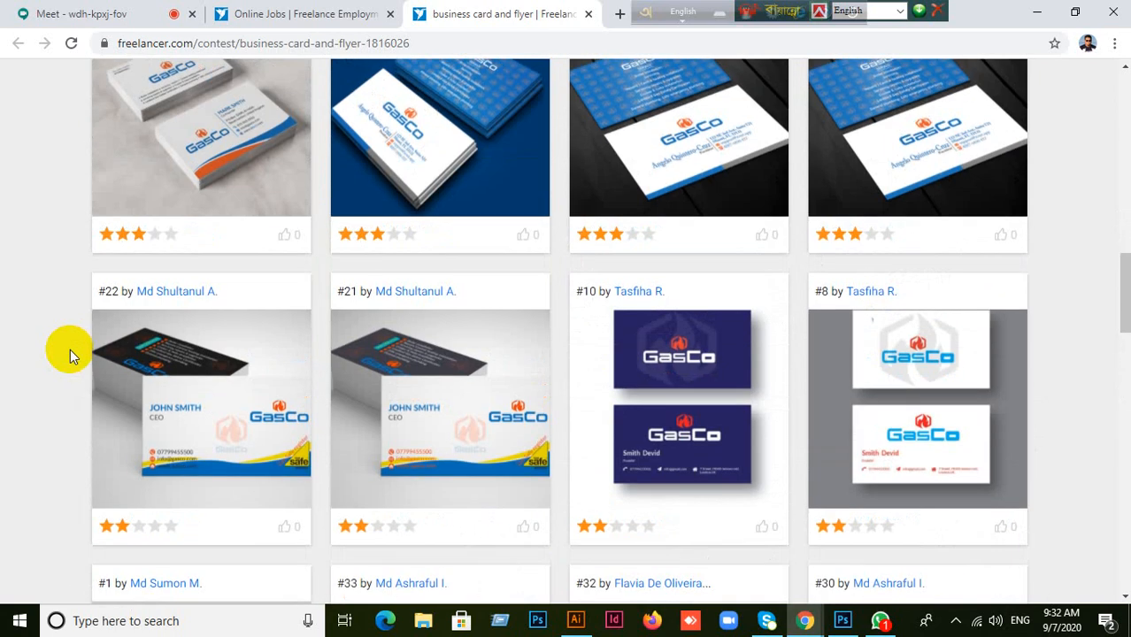
scroll(70, 349, "up", 8)
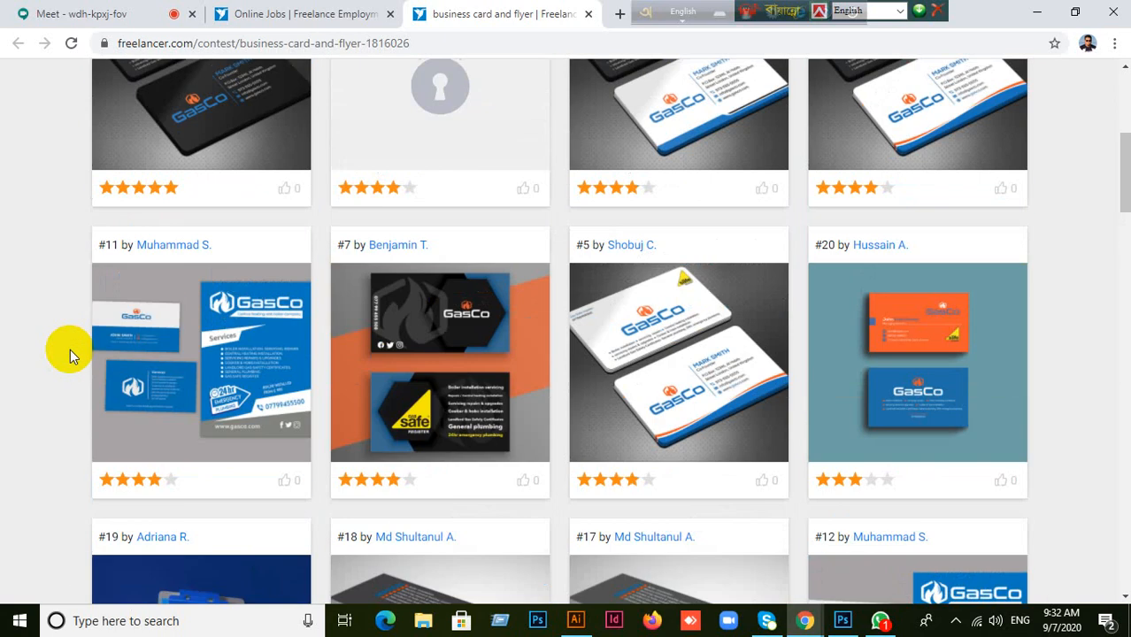
scroll(70, 348, "up", 2)
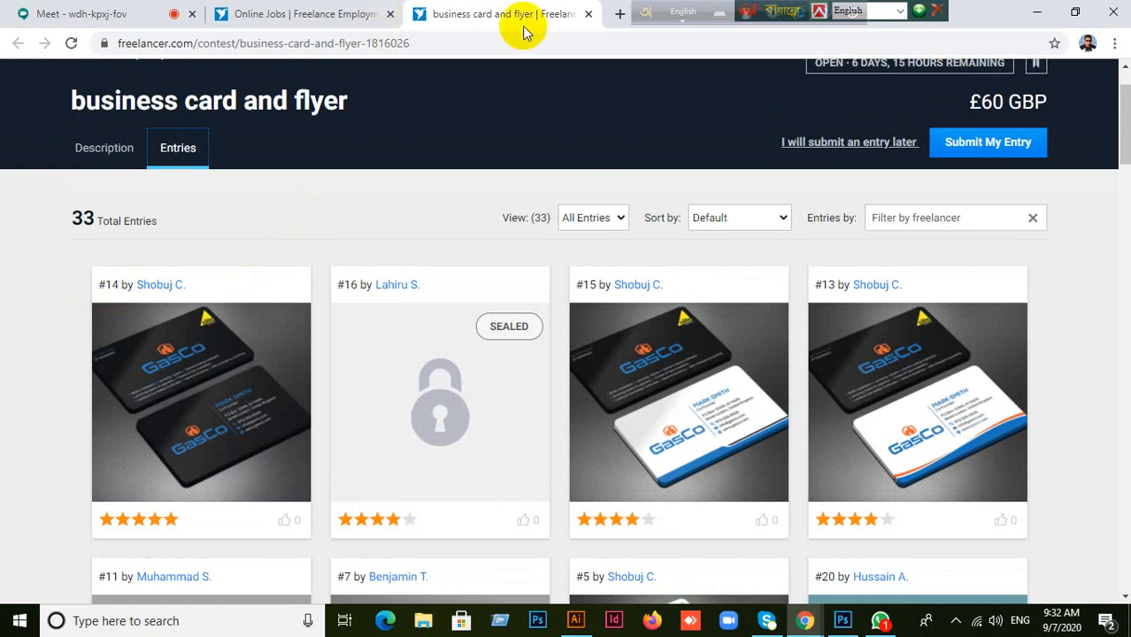
- Check the Google Meet call, then return to the top of the contest's entries on Freelancer
left_click(310, 16)
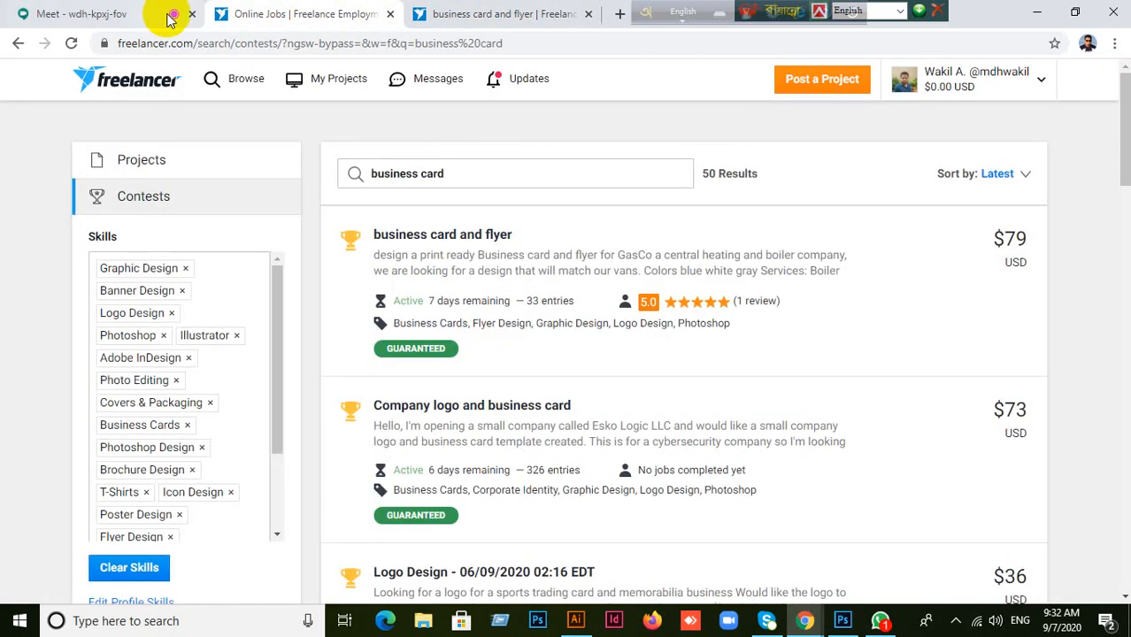
left_click(132, 16)
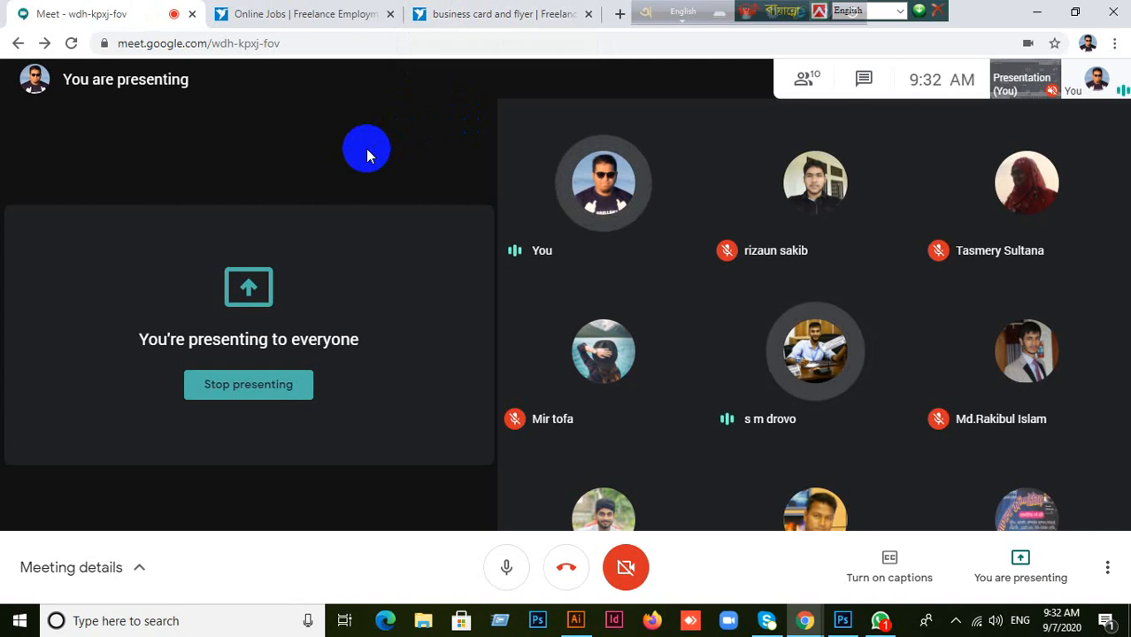
left_click(512, 16)
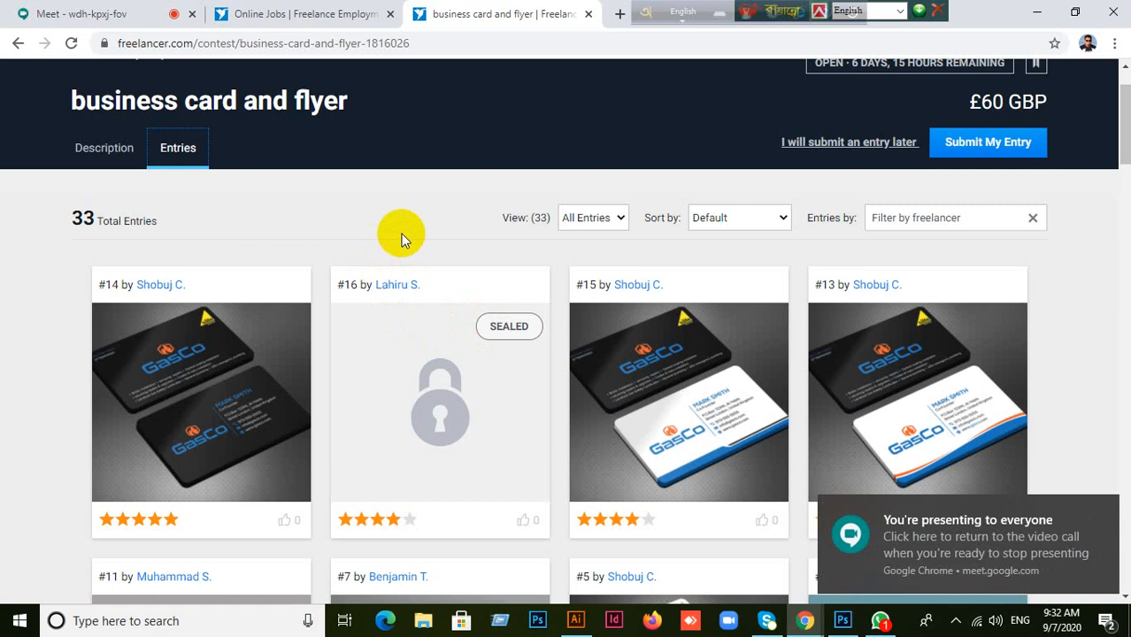
scroll(403, 234, "down", 2)
scroll(403, 234, "up", 3)
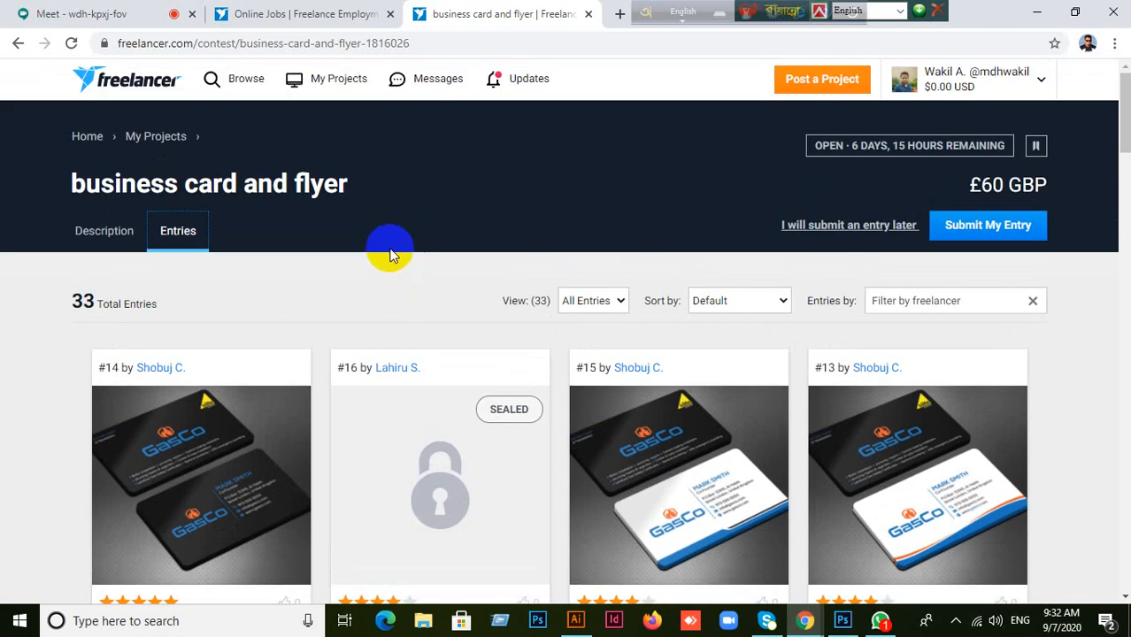
- Revisit the contest search results and the contest page, and return to the Google Meet call to view the participants
left_click(76, 15)
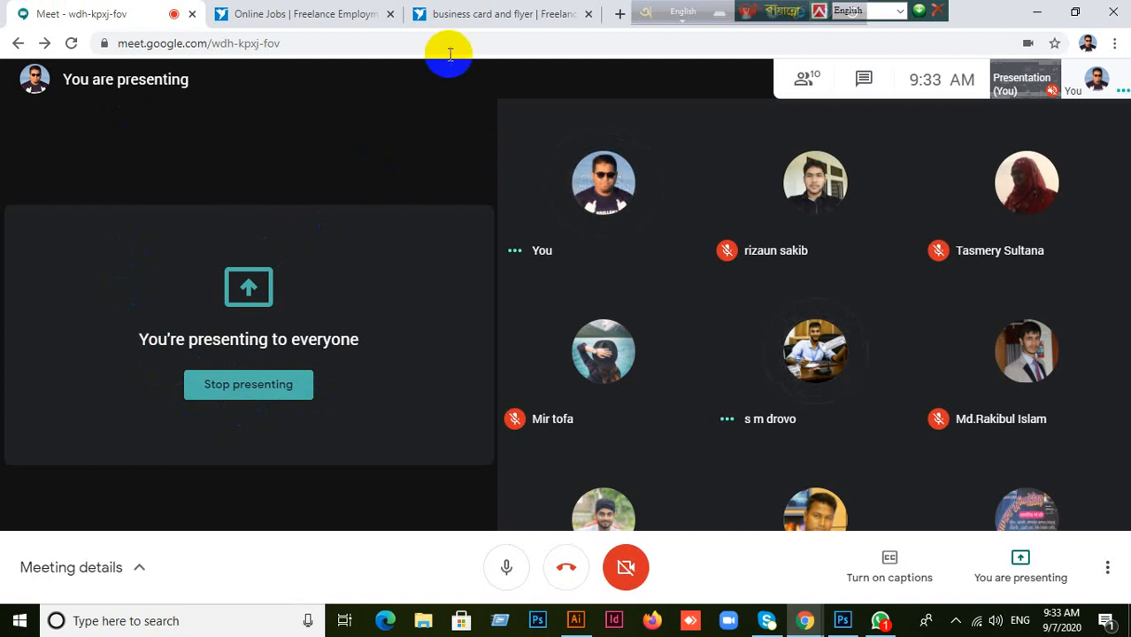
left_click(456, 14)
left_click(306, 14)
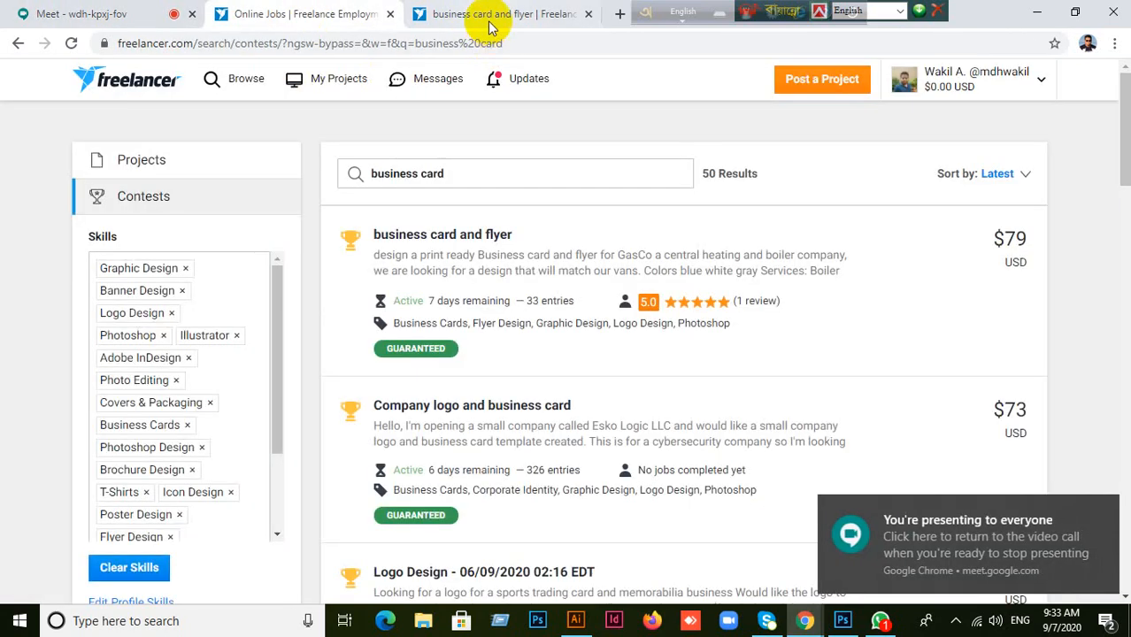
left_click(487, 14)
left_click(85, 15)
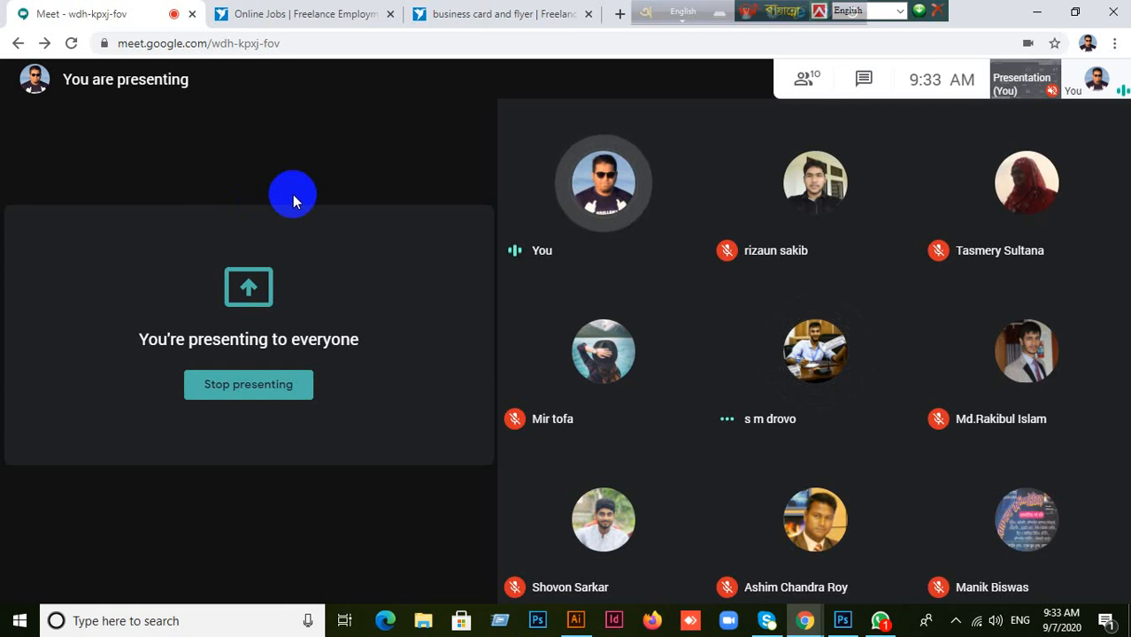
mouse_move(333, 175)
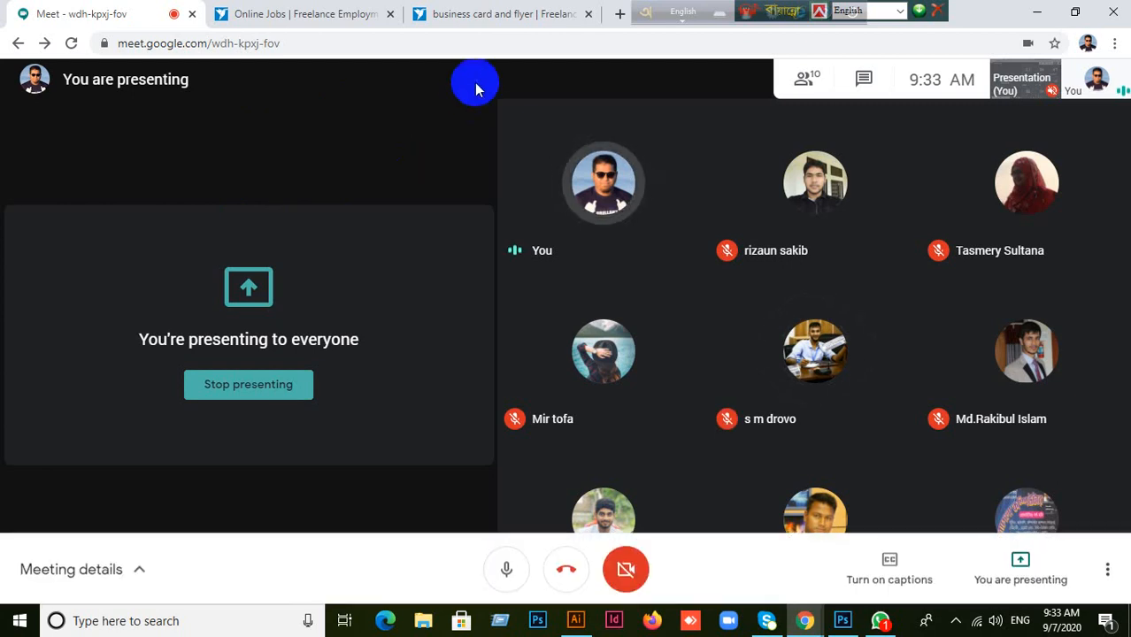
- Switch back to the contest's entries on Freelancer and compare the top-rated GasCo designs with the three-star ones
left_click(483, 31)
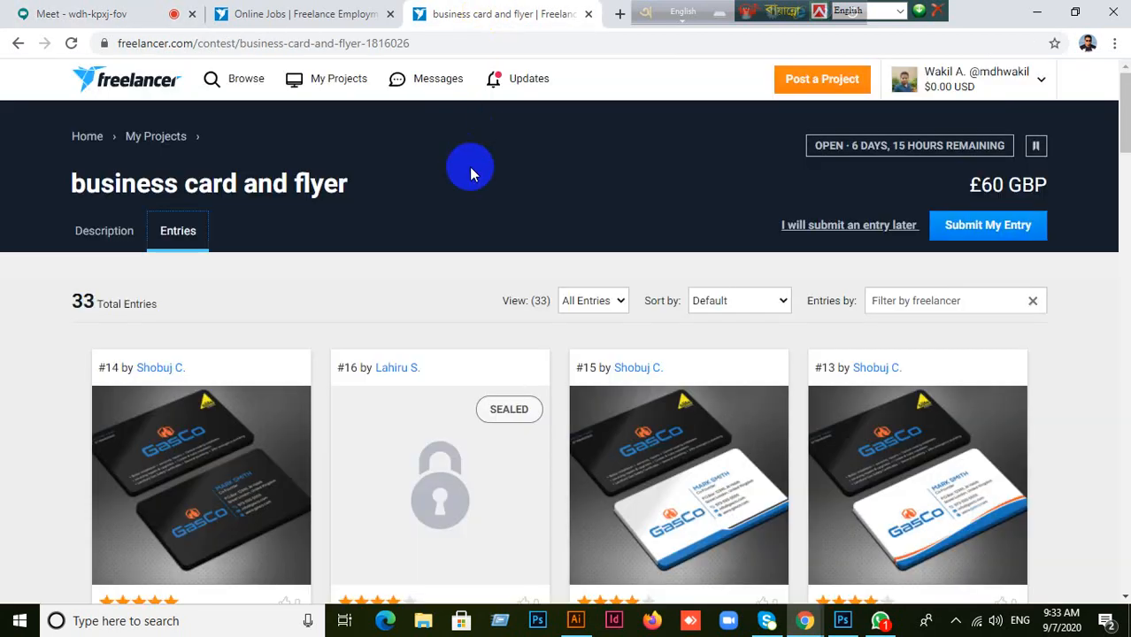
scroll(517, 343, "down", 5)
scroll(531, 329, "down", 5)
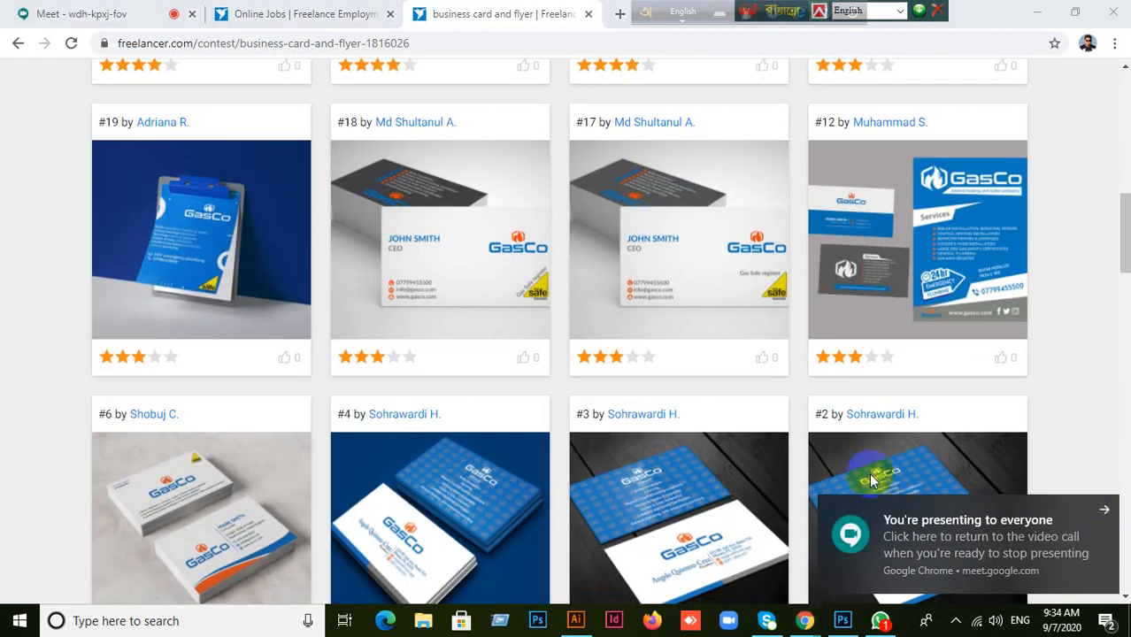
scroll(676, 449, "down", 1)
scroll(676, 448, "down", 1)
scroll(676, 448, "up", 7)
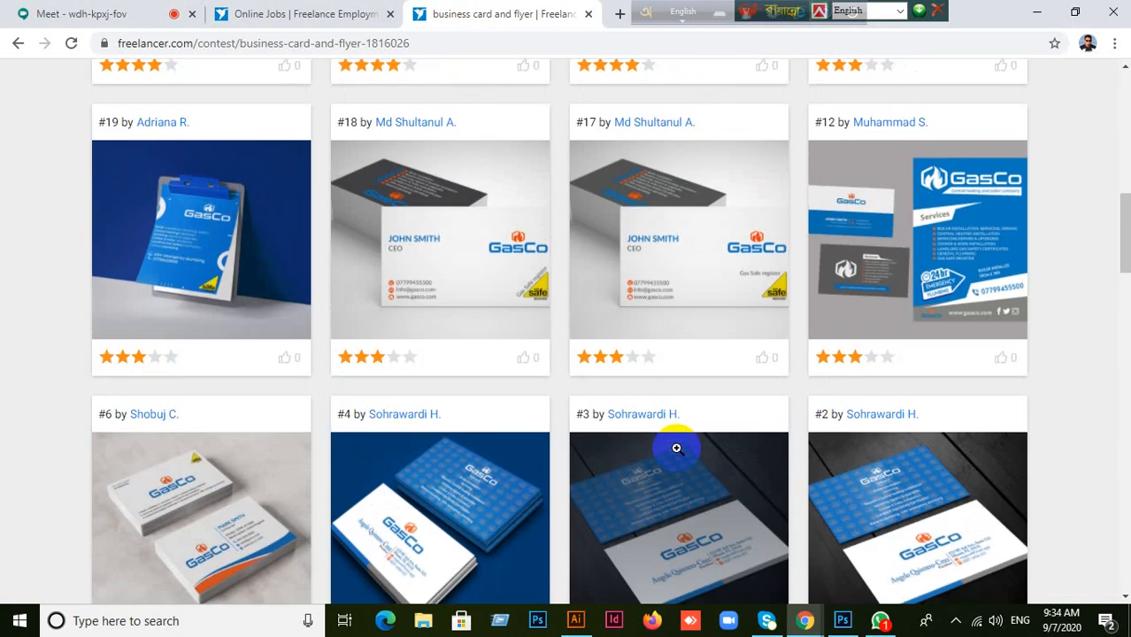
scroll(675, 449, "up", 4)
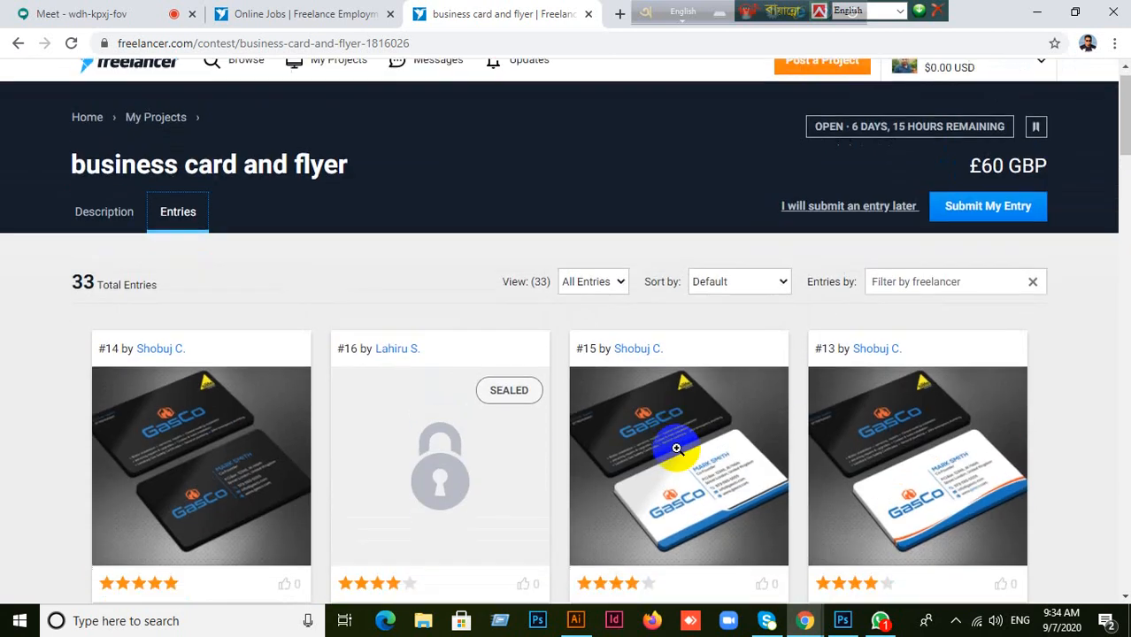
scroll(675, 449, "down", 1)
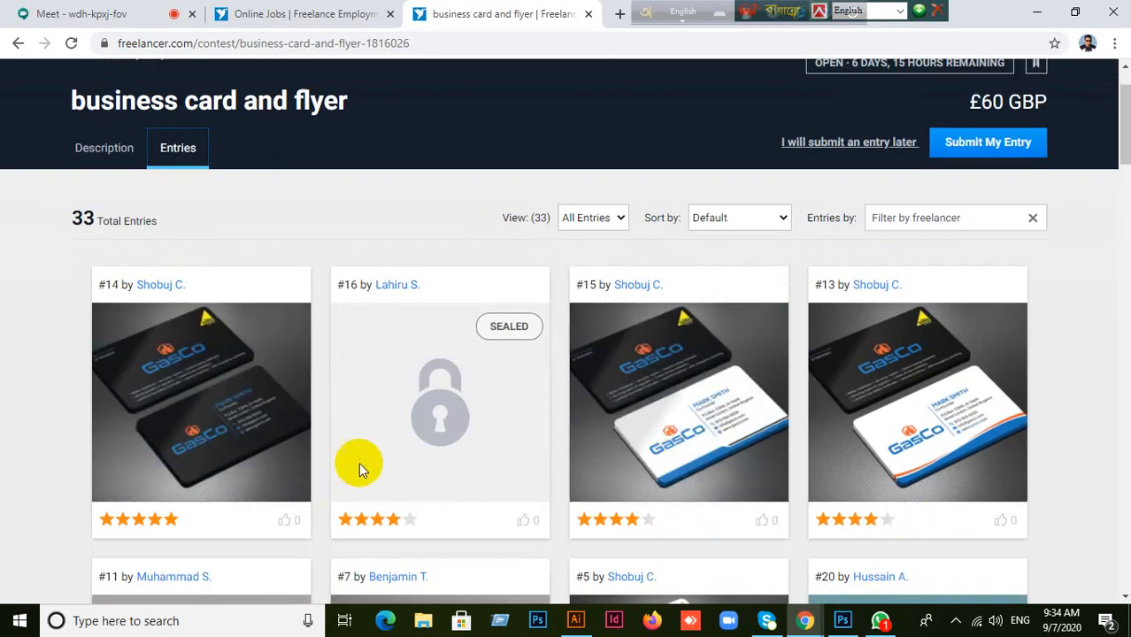
scroll(358, 462, "down", 2)
scroll(386, 461, "up", 3)
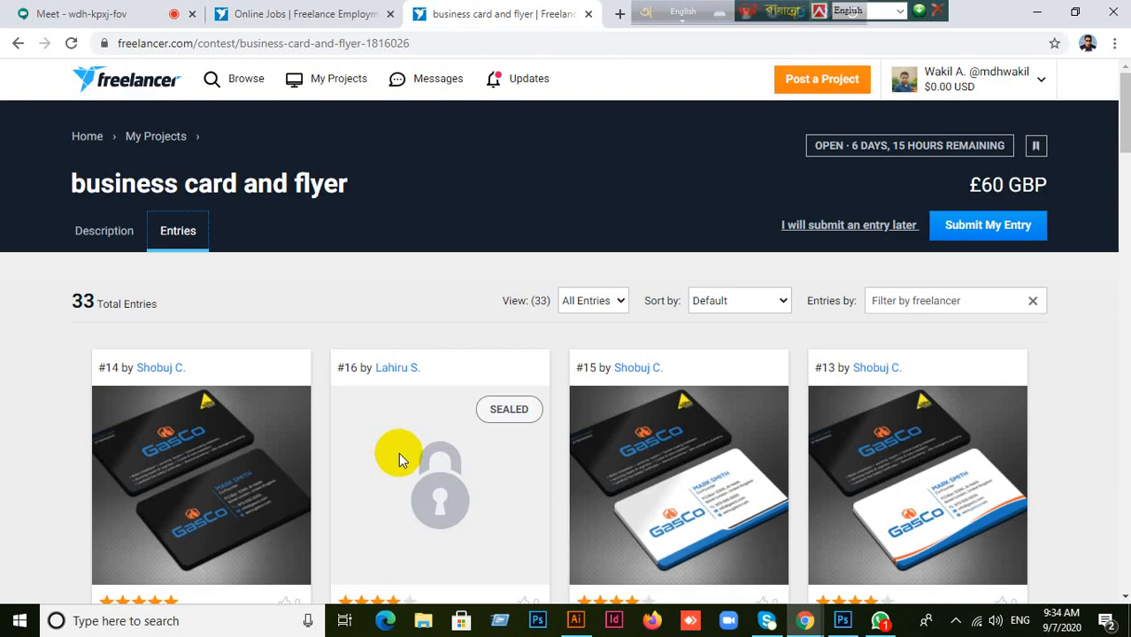
- Open entry #11, examine its business card and flyer design in full, and close it
scroll(421, 440, "down", 7)
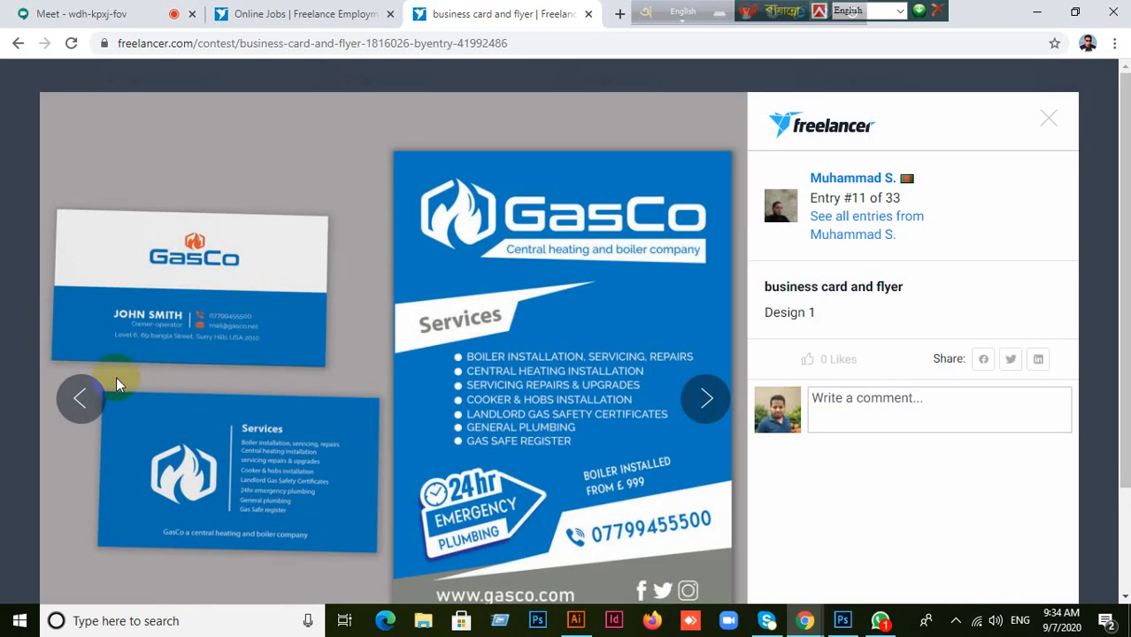
scroll(366, 341, "down", 1)
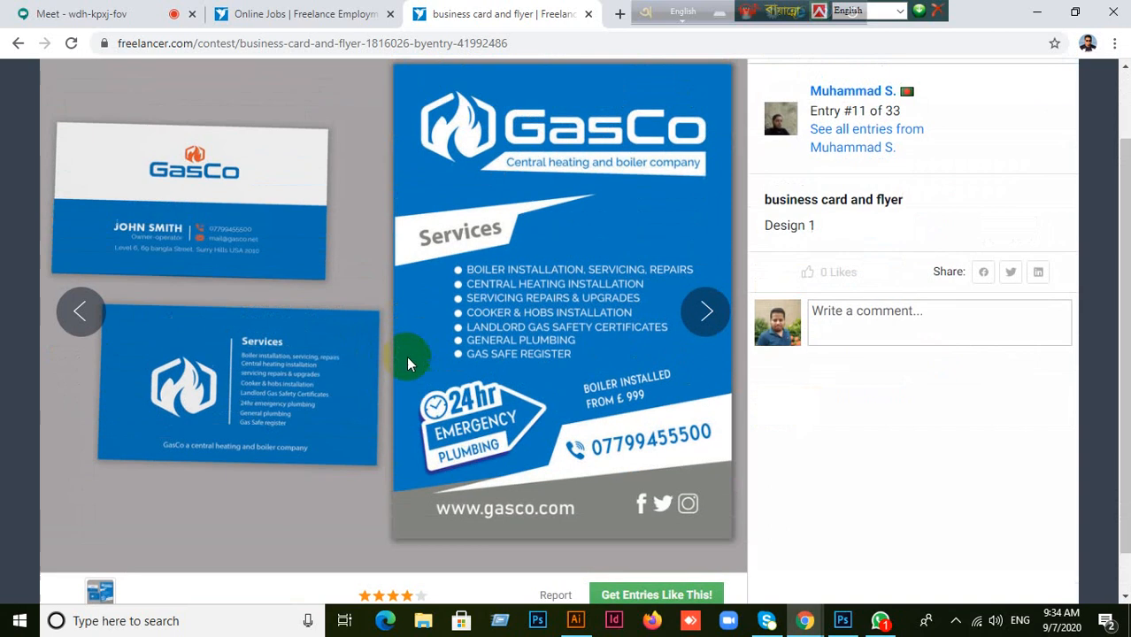
scroll(406, 356, "up", 1)
scroll(406, 362, "down", 1)
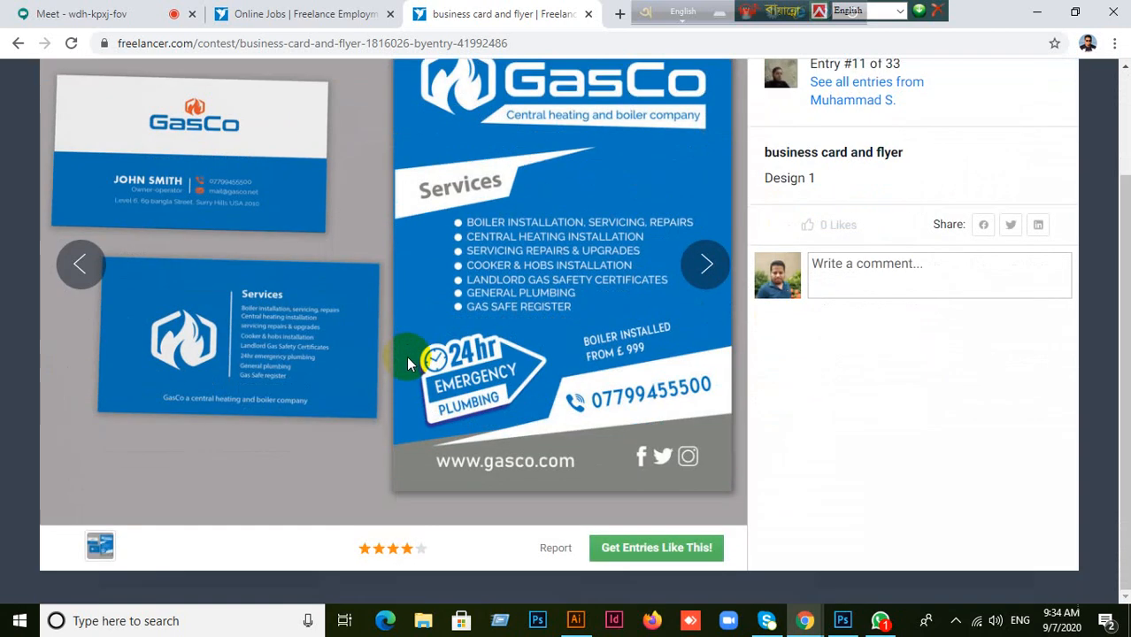
scroll(407, 362, "up", 1)
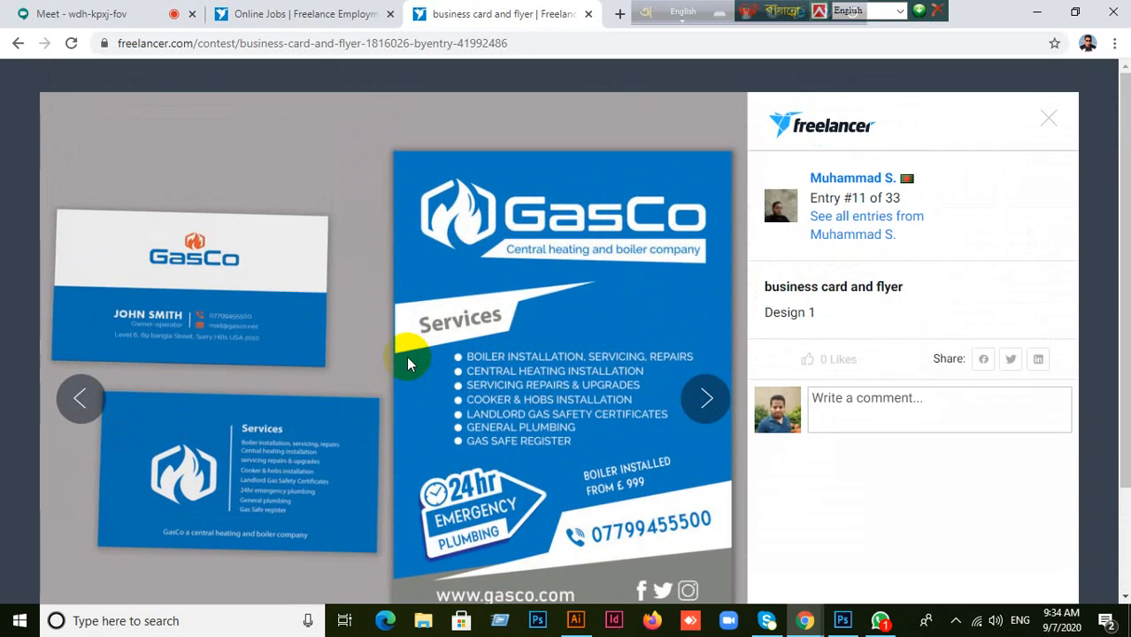
left_click(1051, 124)
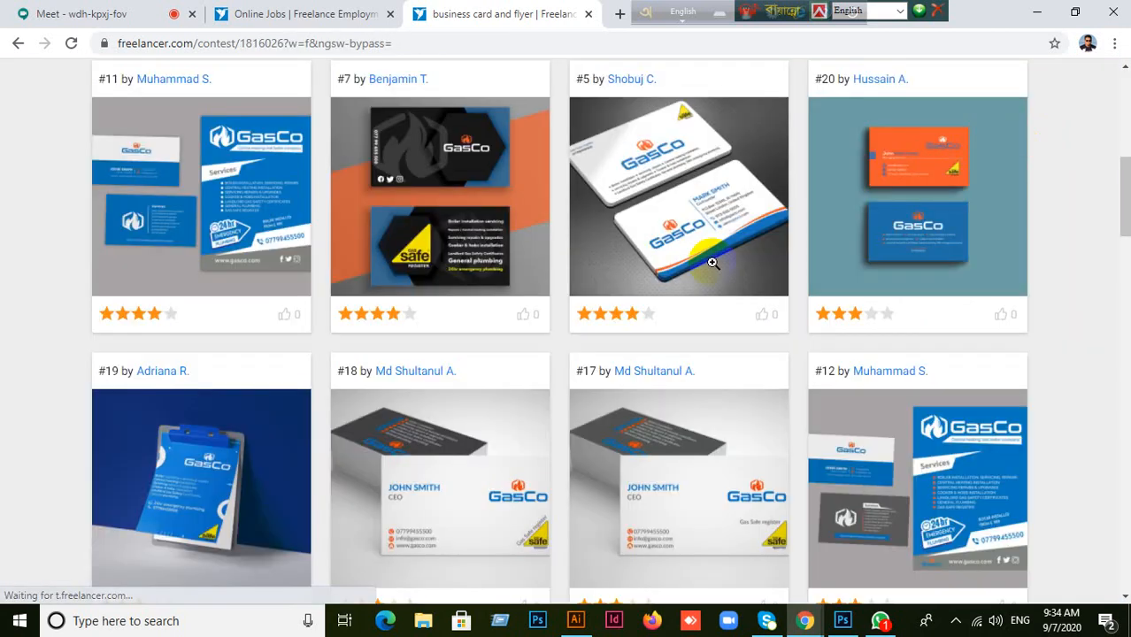
- Open entry #4, examine its blue and white business card design, and close it
scroll(416, 341, "down", 5)
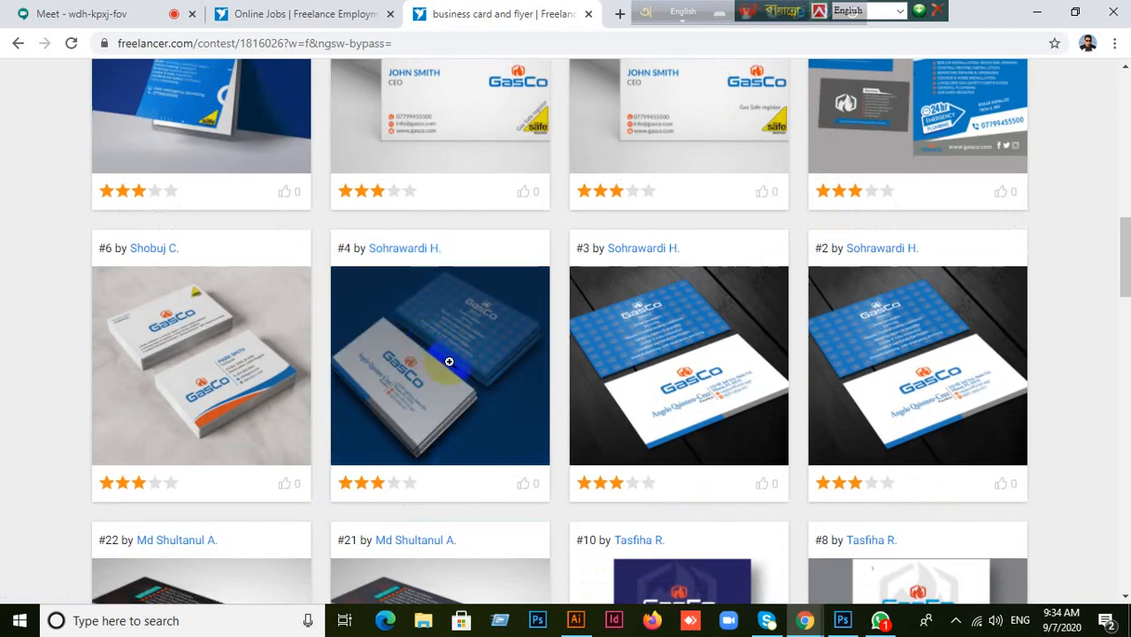
left_click(354, 365)
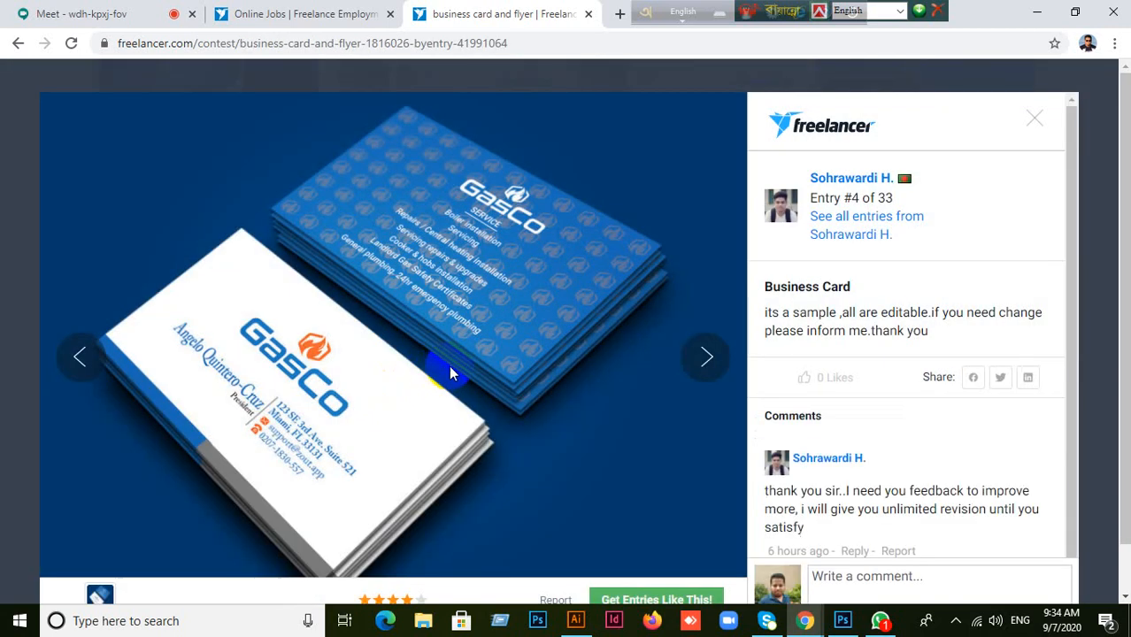
scroll(449, 366, "down", 1)
scroll(448, 365, "up", 1)
left_click(1034, 122)
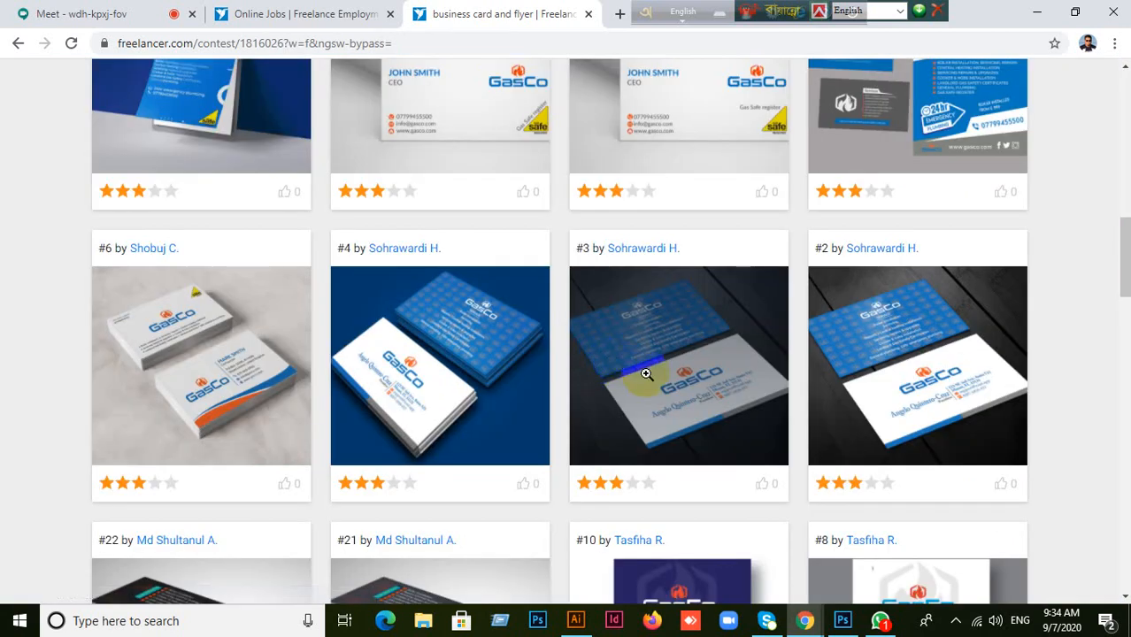
- Review the entries again from the highest-rated designs down to the end of the first page
scroll(610, 363, "down", 3)
scroll(647, 374, "up", 4)
scroll(648, 372, "up", 10)
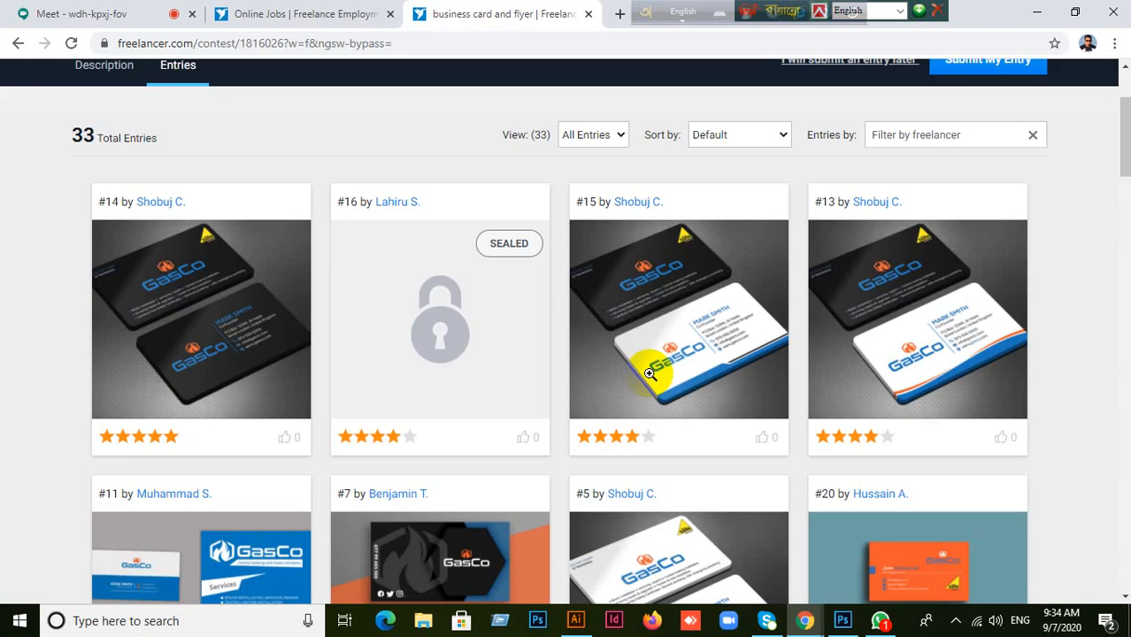
scroll(585, 472, "down", 13)
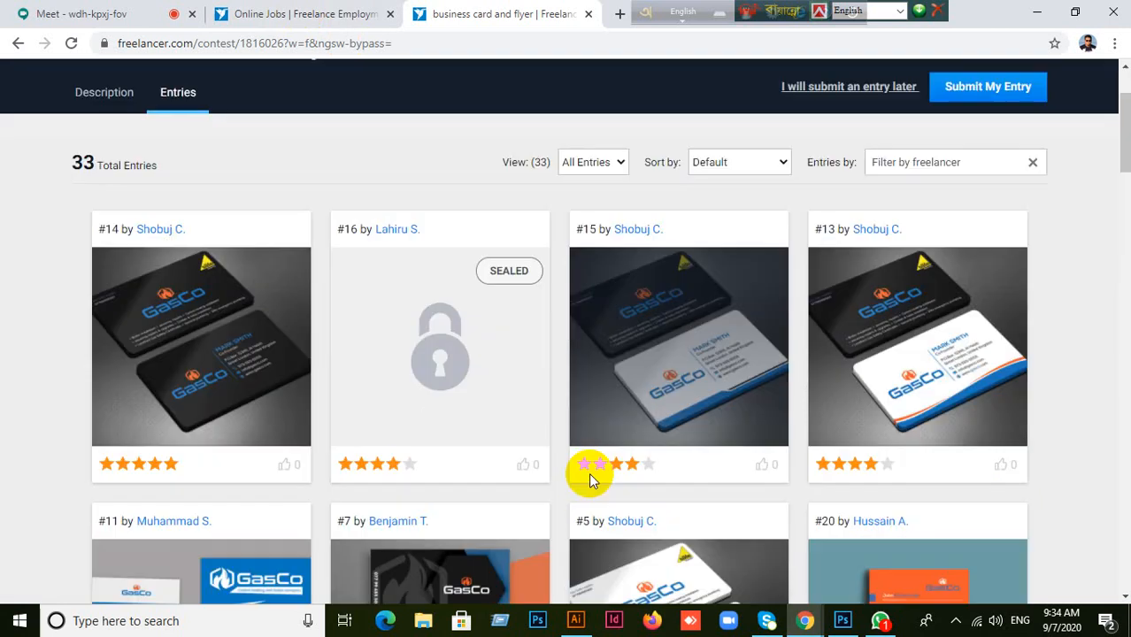
scroll(592, 471, "down", 5)
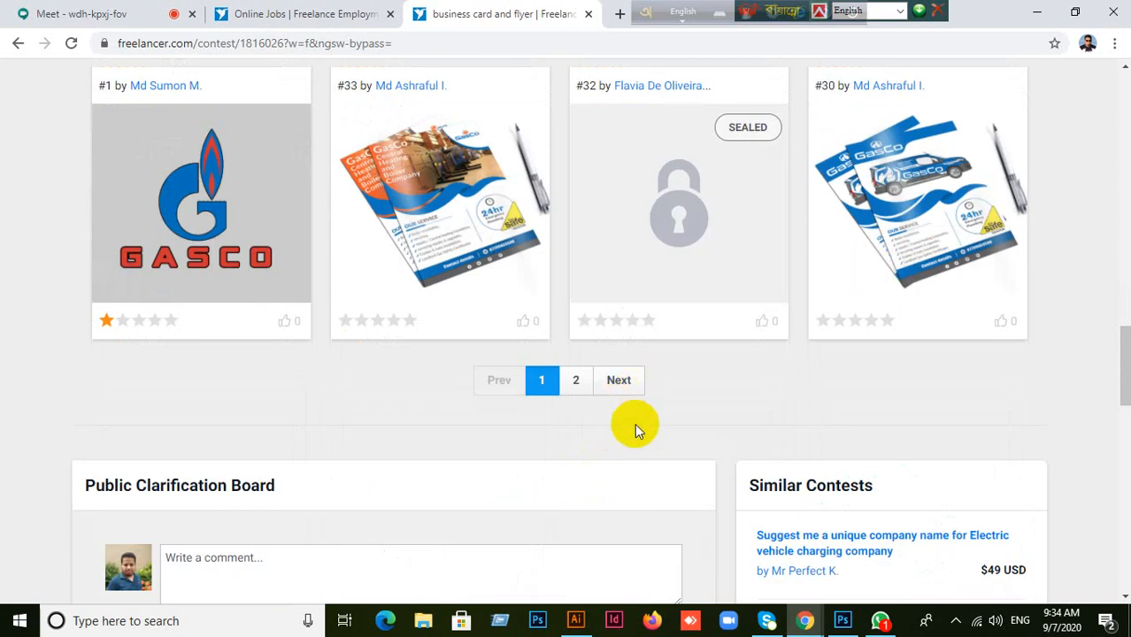
- Review the contest entries back up to the top-rated designs, checking the business card contest search results in between
scroll(634, 429, "up", 4)
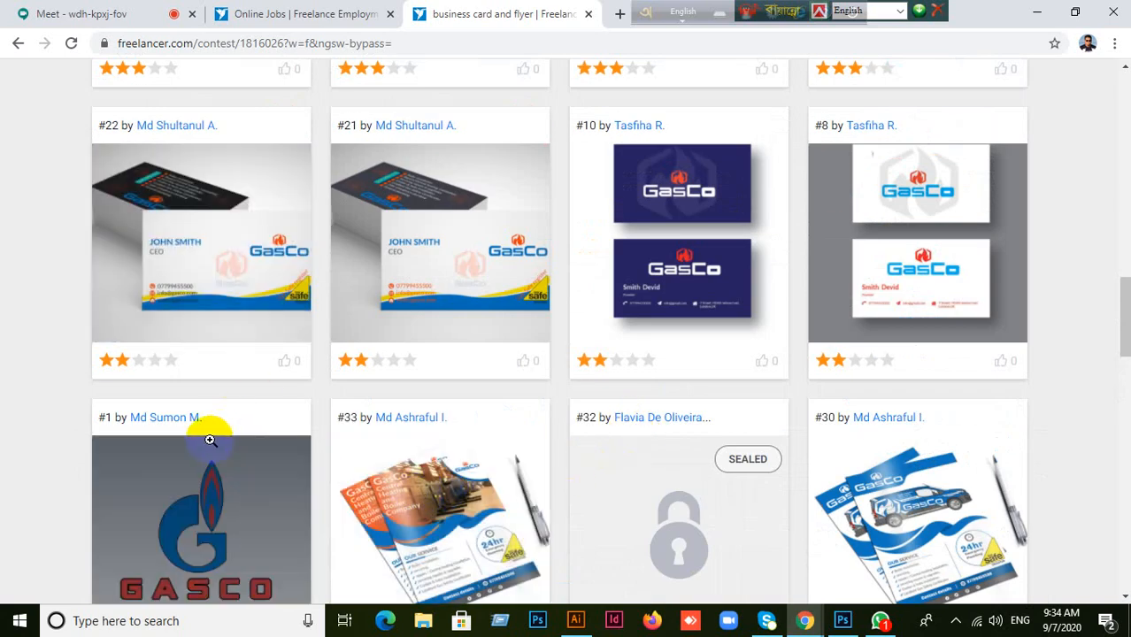
scroll(212, 434, "up", 2)
scroll(210, 438, "up", 12)
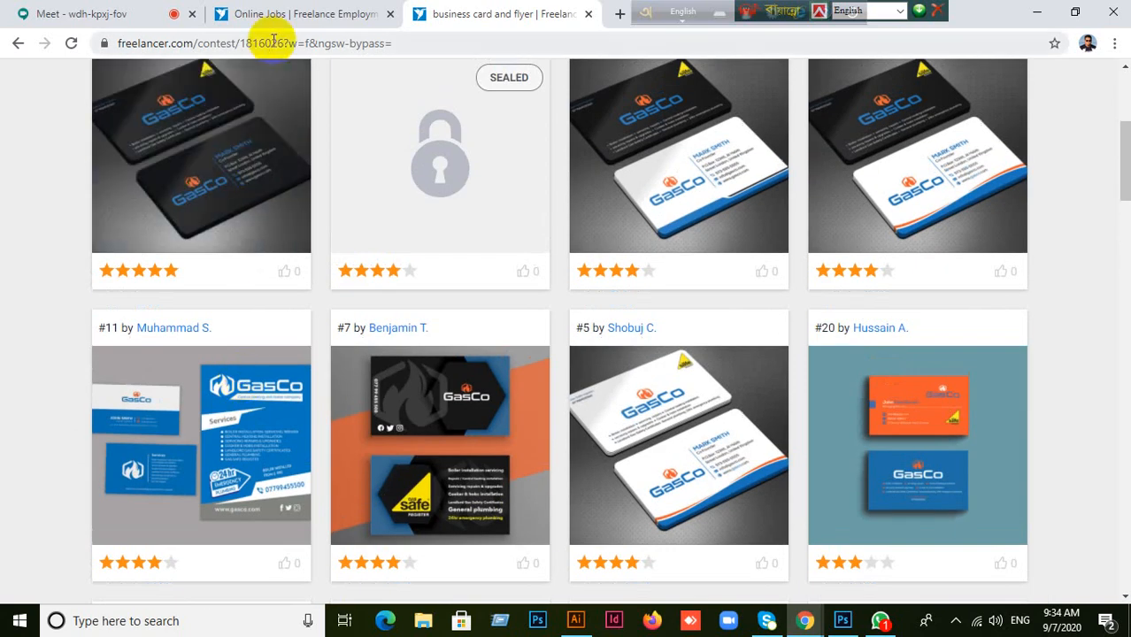
left_click(281, 14)
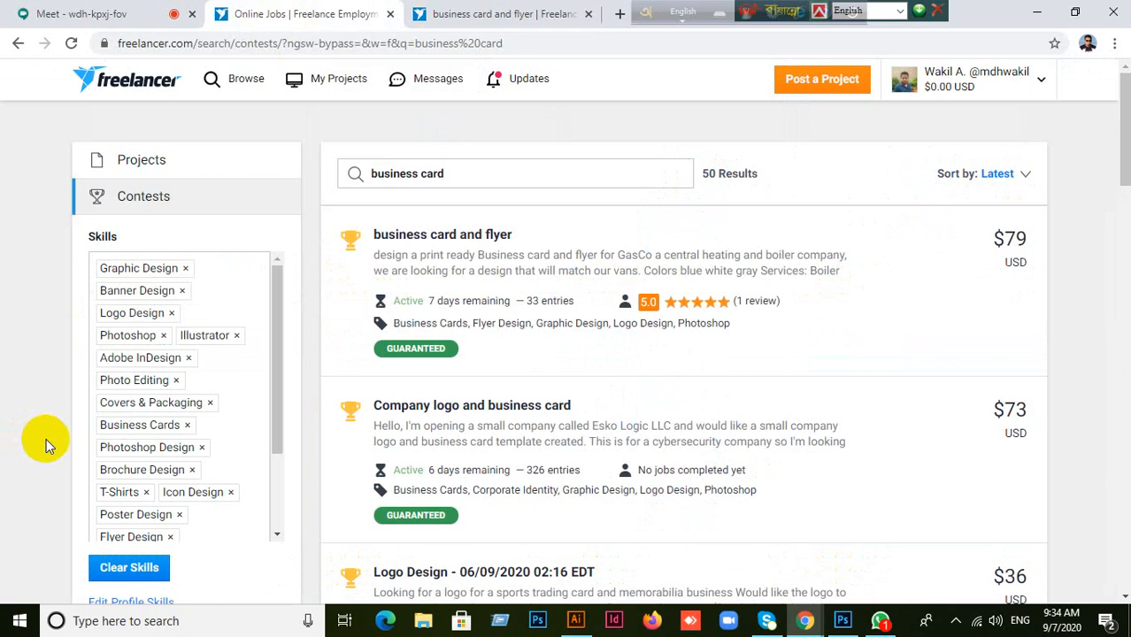
left_click(505, 14)
scroll(473, 375, "up", 4)
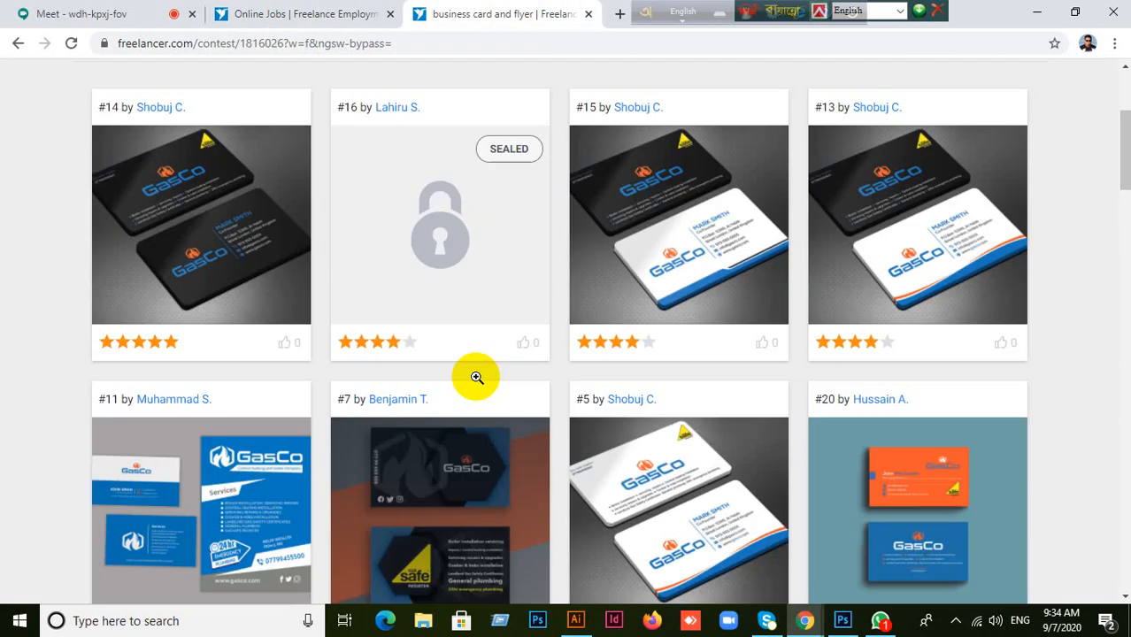
- Open the description of the business card and flyer contest and look over its requirements and attached files
left_click(18, 43)
scroll(60, 252, "up", 8)
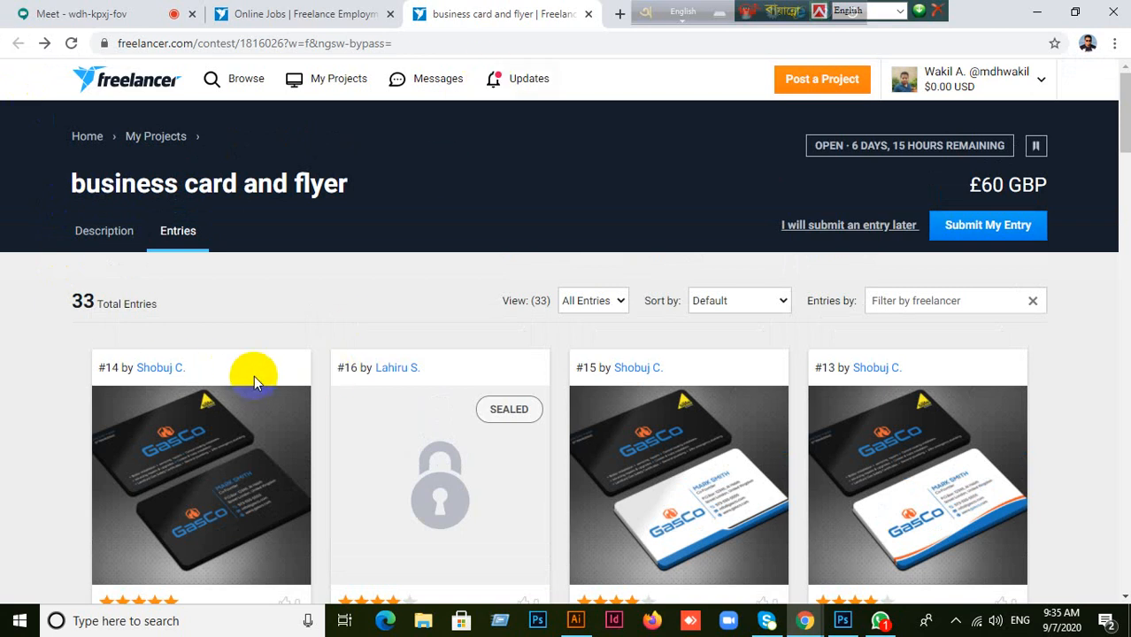
left_click(107, 231)
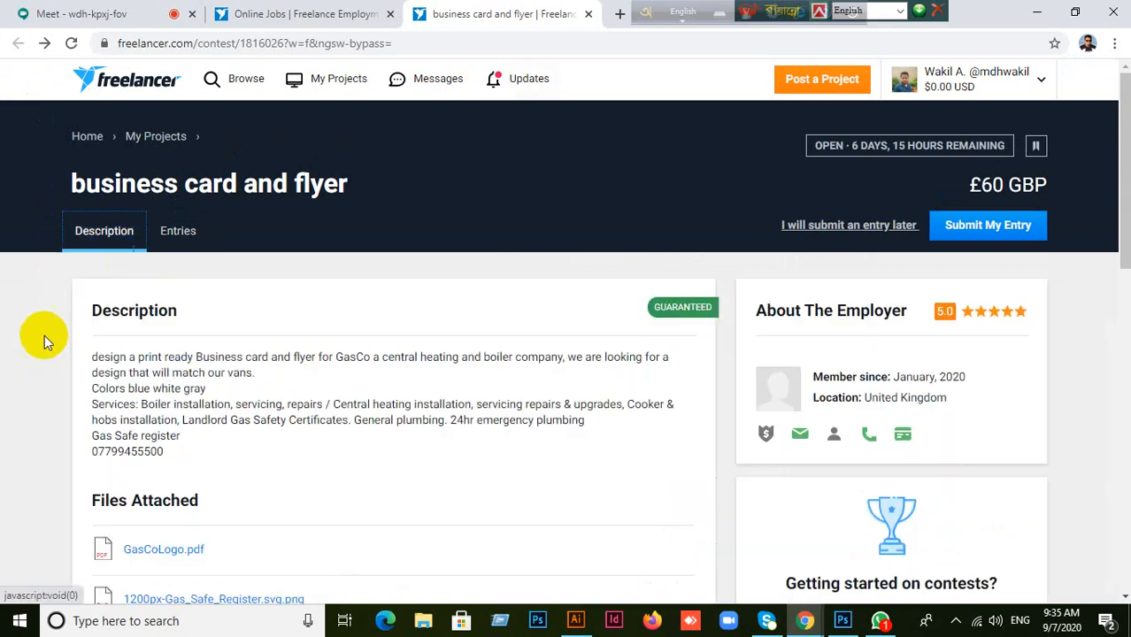
scroll(36, 346, "down", 2)
scroll(44, 368, "up", 2)
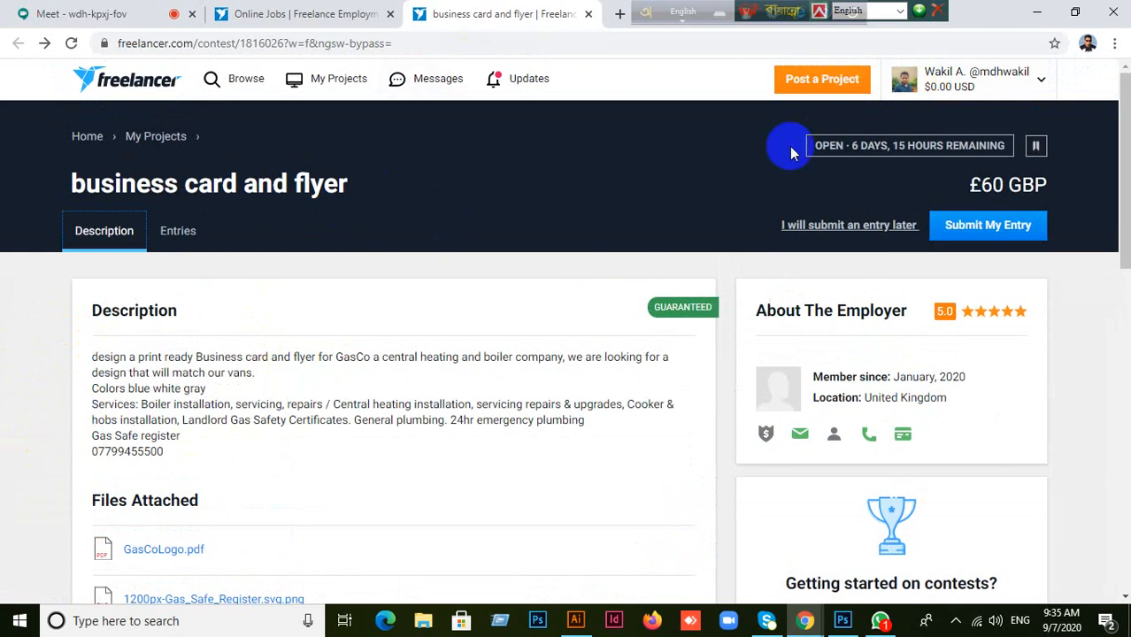
- Move the two floating language toolbars together over the start of the browser's tab strip
left_click_drag(644, 13, 8, 30)
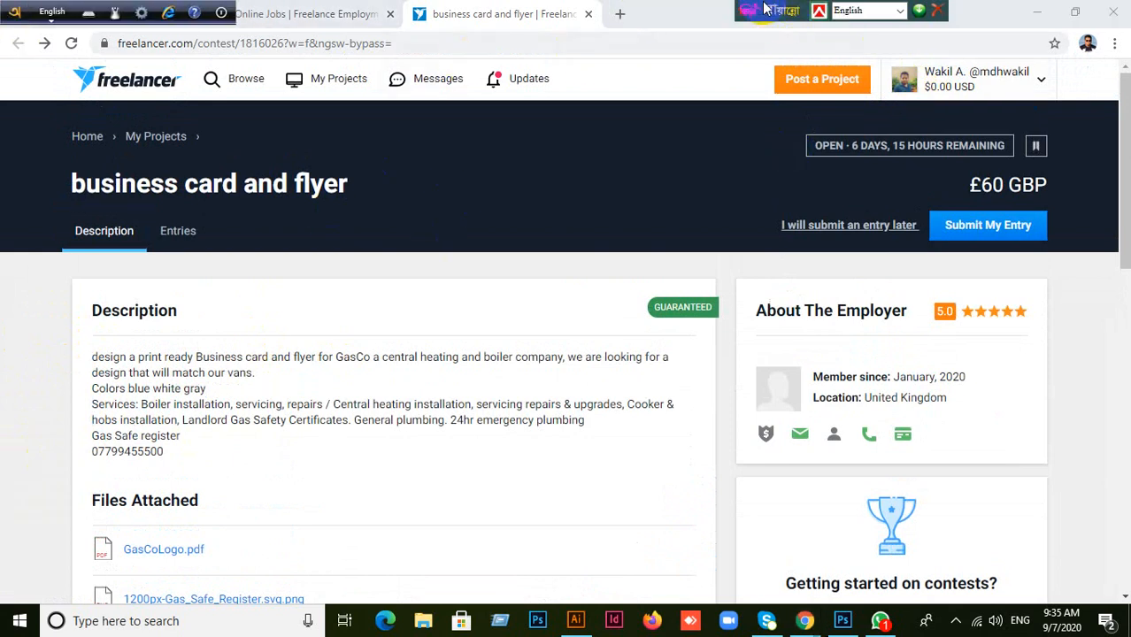
left_click_drag(758, 9, 159, 13)
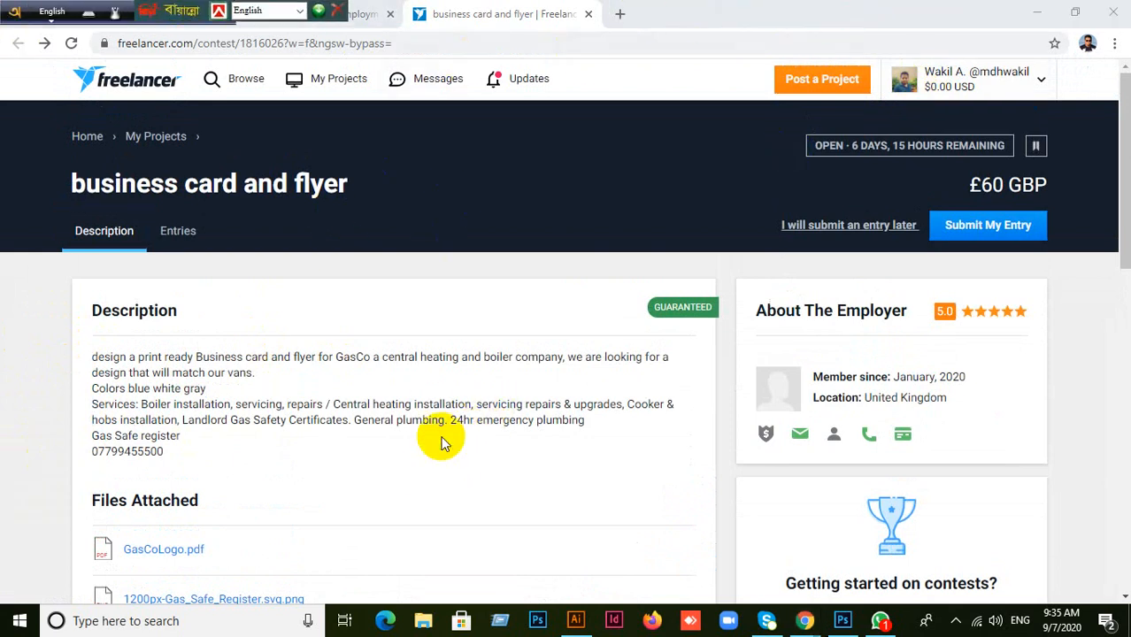
scroll(446, 443, "down", 1)
scroll(445, 442, "up", 1)
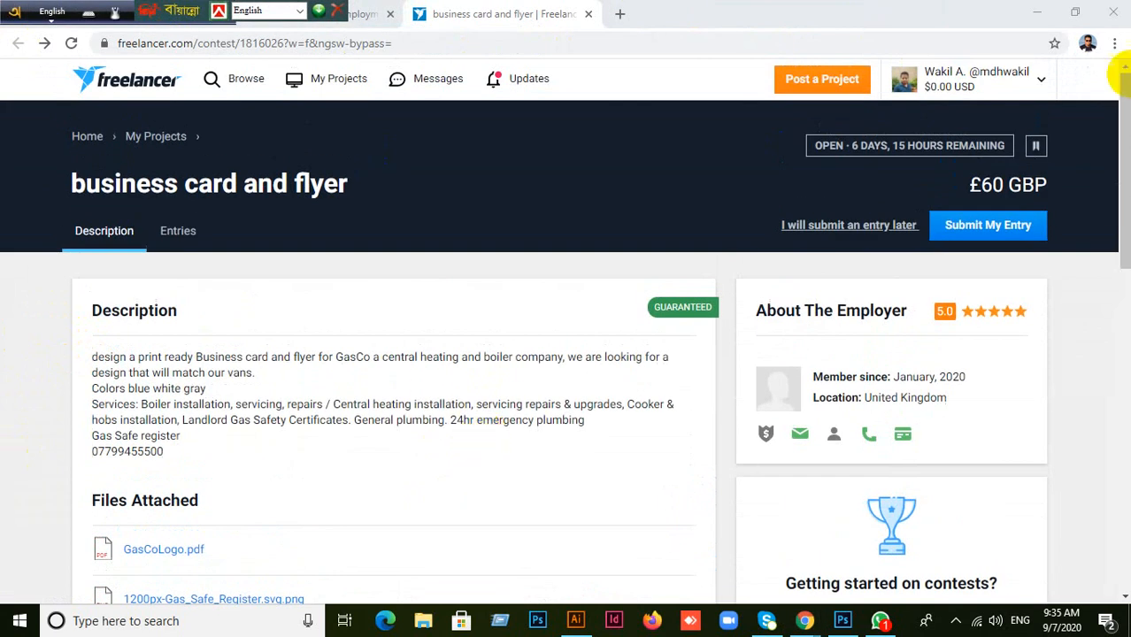
- Minimize the browser and save the WhatsApp calendar file to the Desktop, adding the sender's name after "calender." in the file name
left_click(1044, 14)
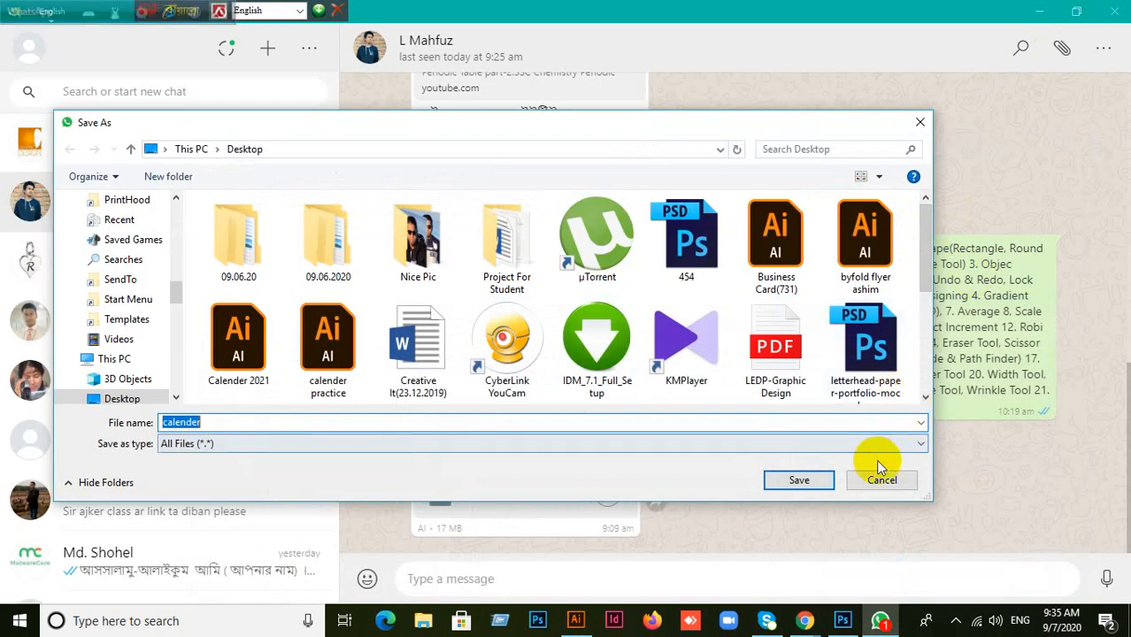
left_click(212, 422)
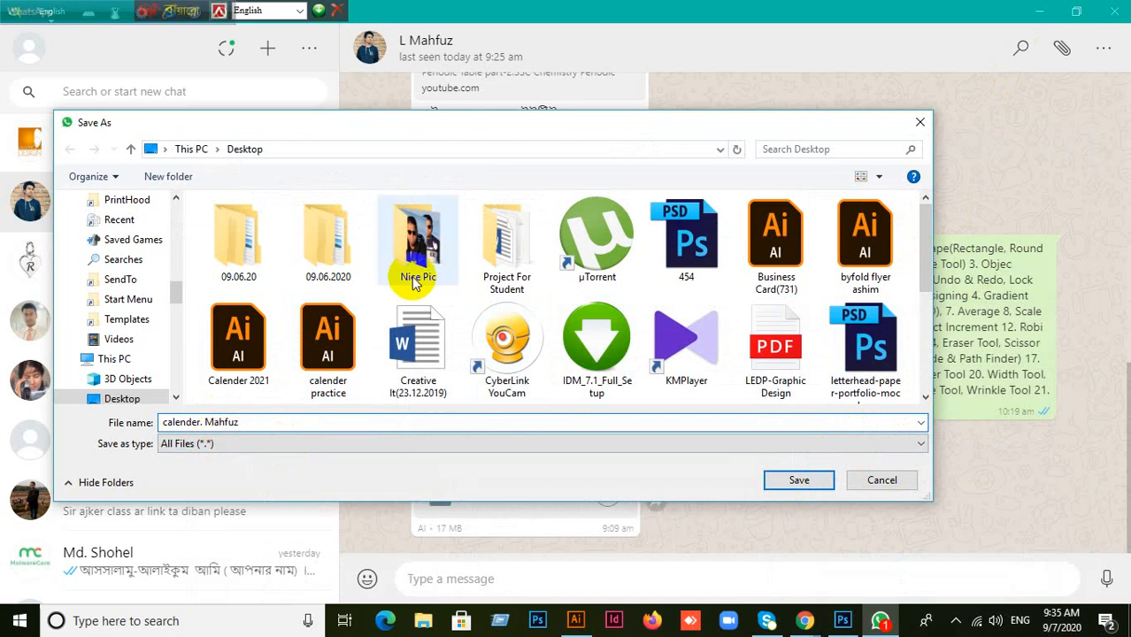
scroll(141, 208, "up", 7)
scroll(148, 199, "up", 4)
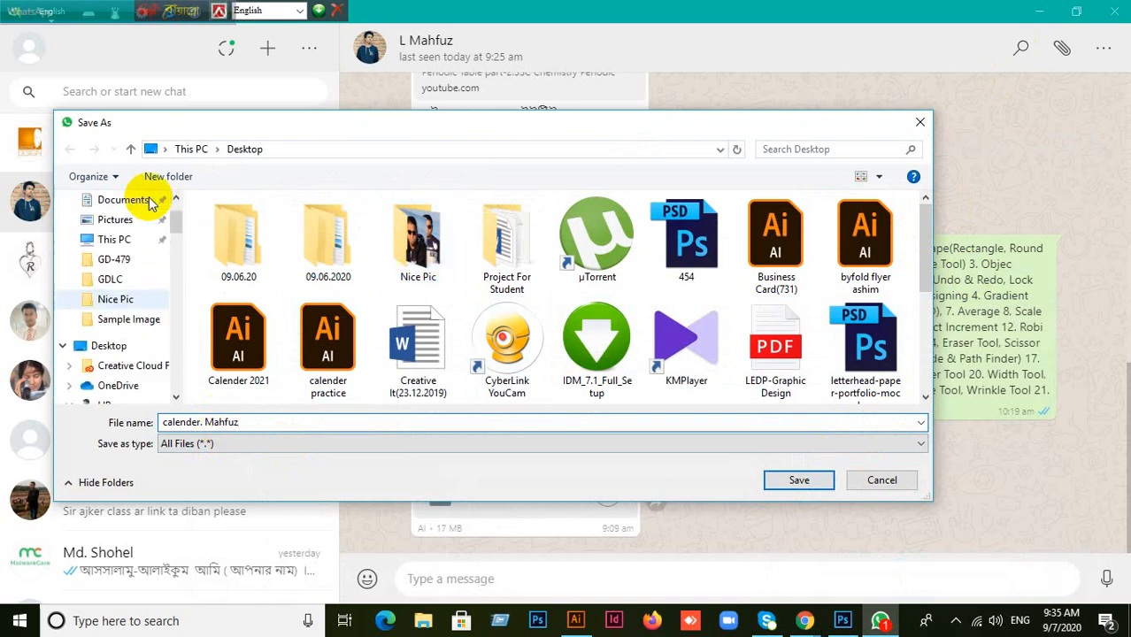
left_click(142, 226)
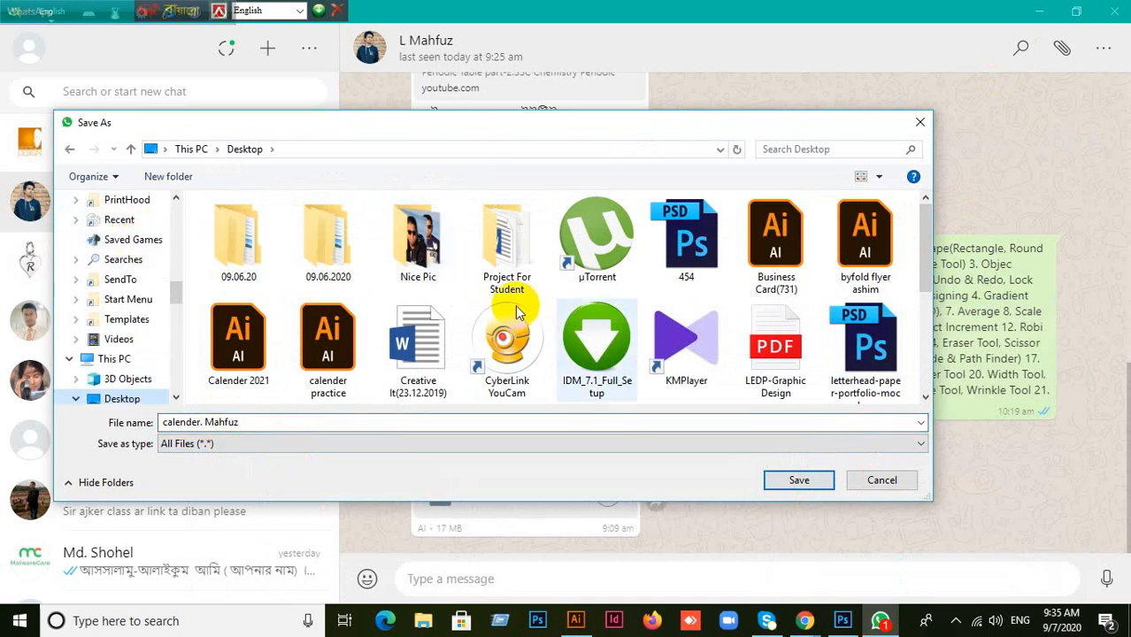
left_click(801, 481)
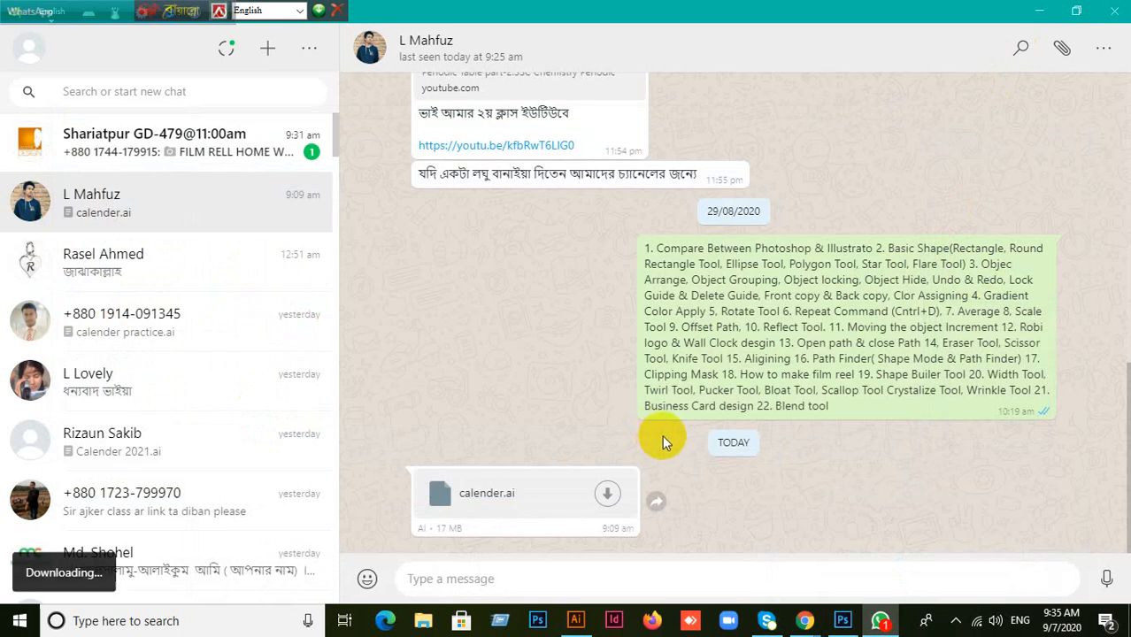
- Minimize WhatsApp and Illustrator, and move the 09.06.20 and 09.06.2020 folders together beside the column of design files on the desktop
left_click(1039, 13)
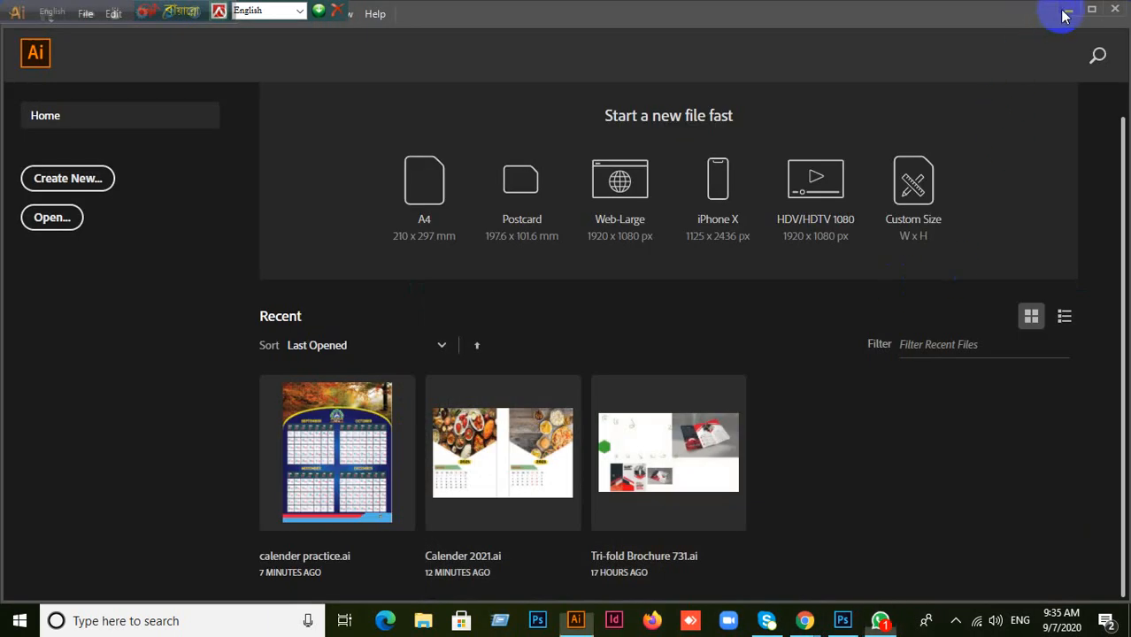
left_click(1068, 10)
left_click_drag(573, 116, 693, 276)
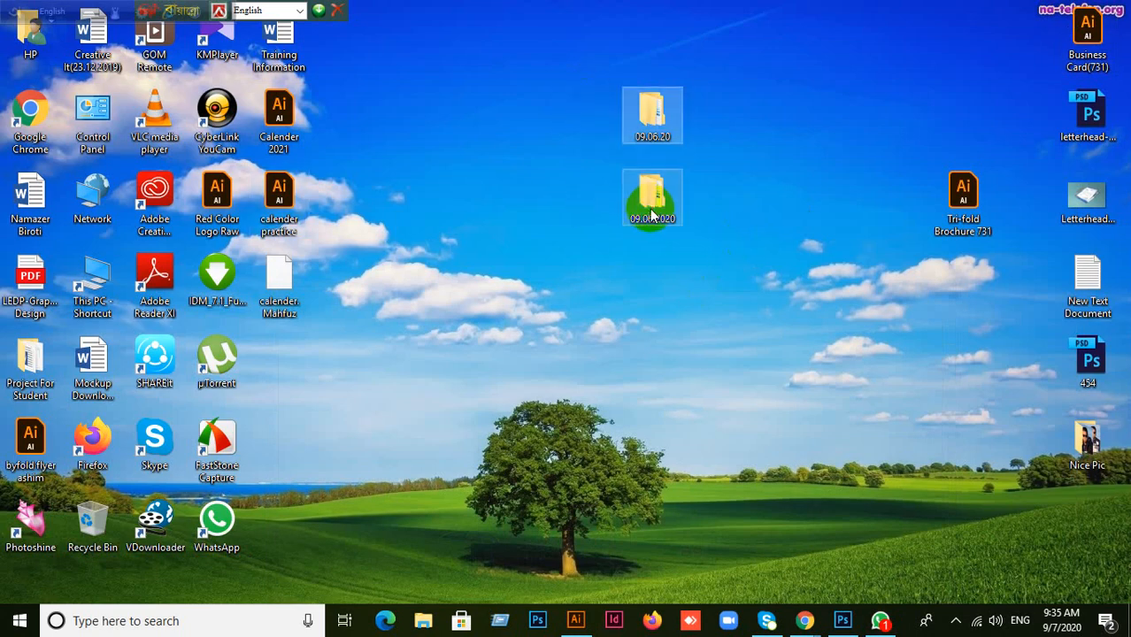
left_click_drag(651, 202, 900, 120)
- Create a new text document on the desktop and open it maximized in Notepad
right_click(527, 103)
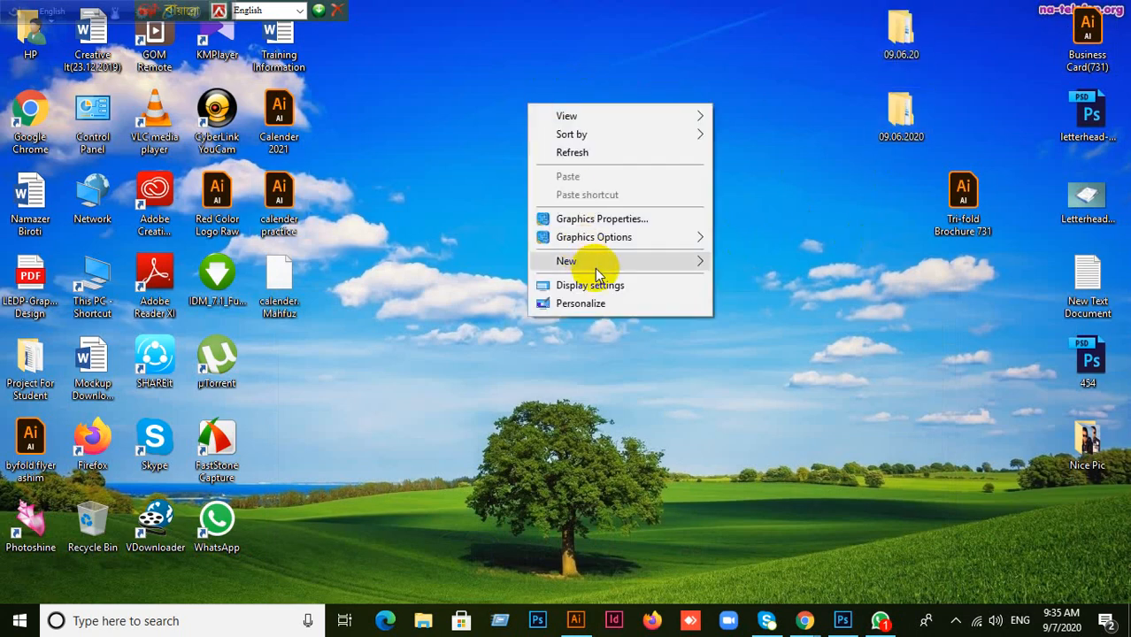
mouse_move(595, 268)
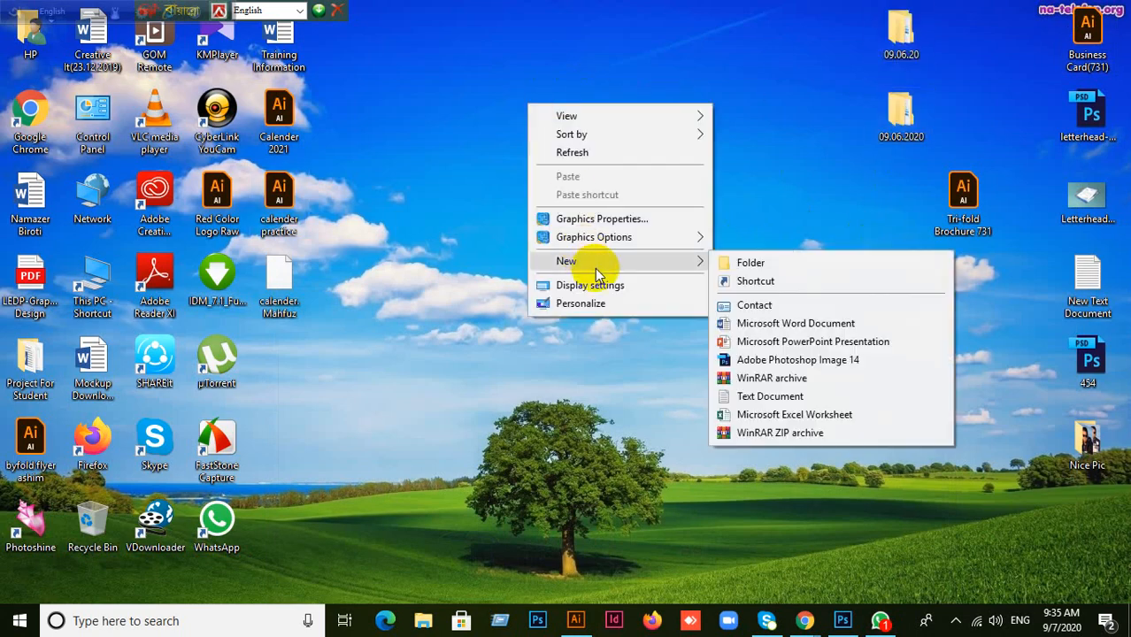
left_click(786, 397)
left_click(751, 329)
left_click(833, 325)
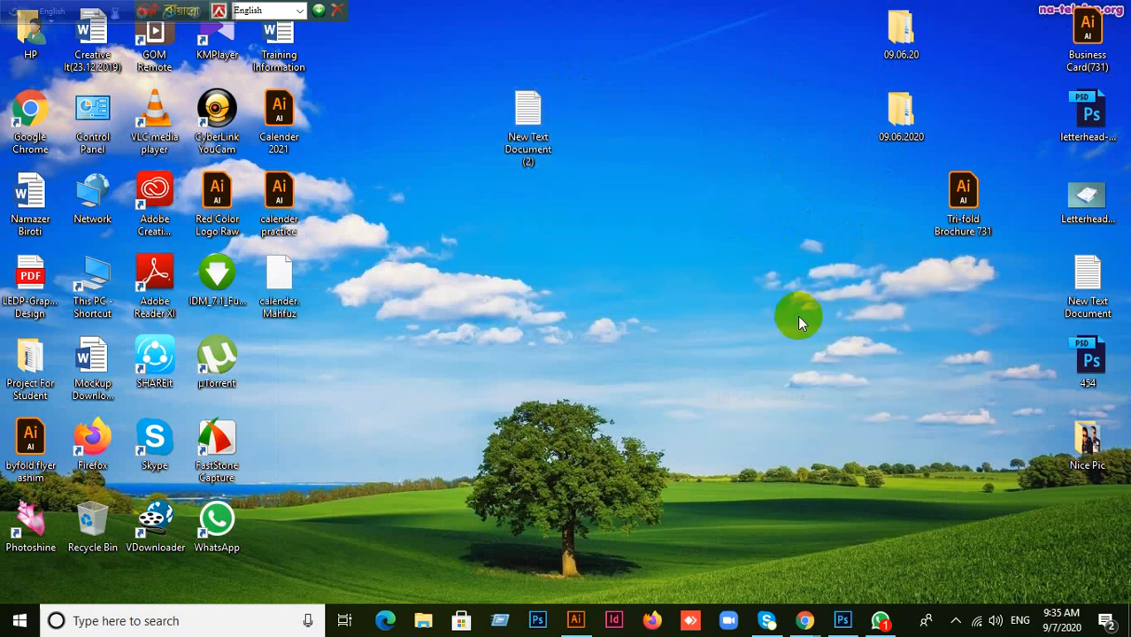
left_click(527, 142)
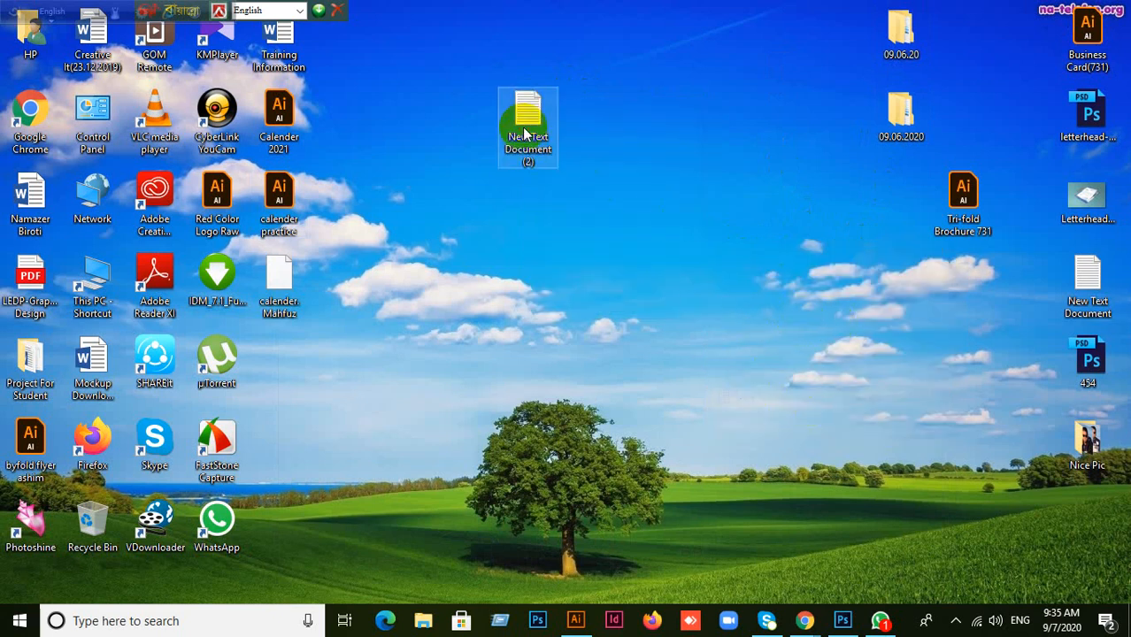
double_click(527, 133)
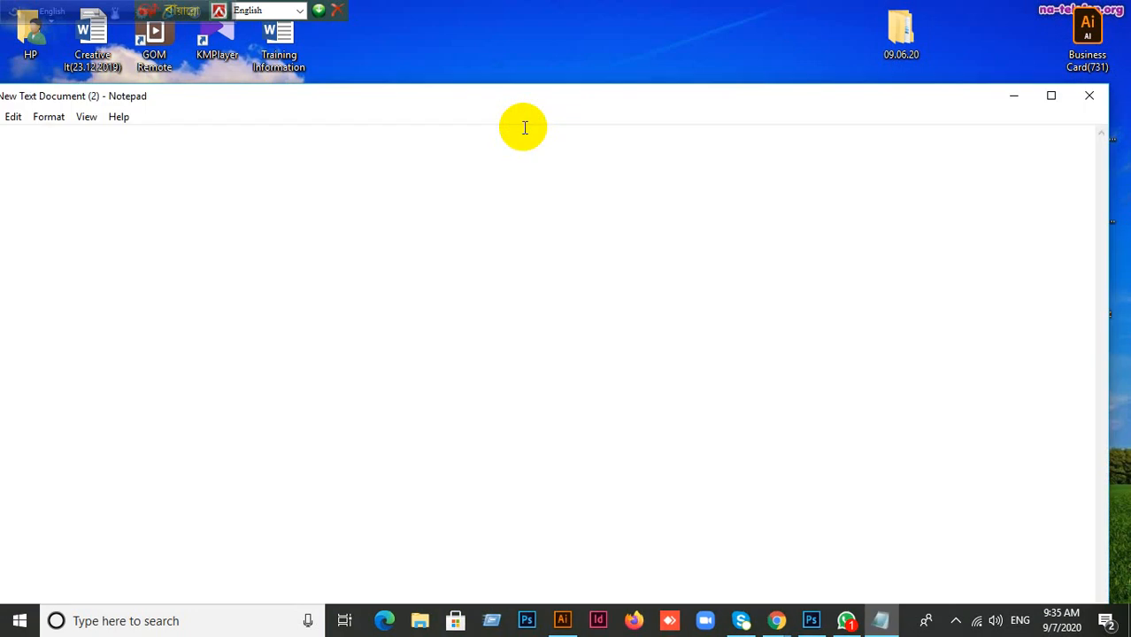
left_click(1052, 97)
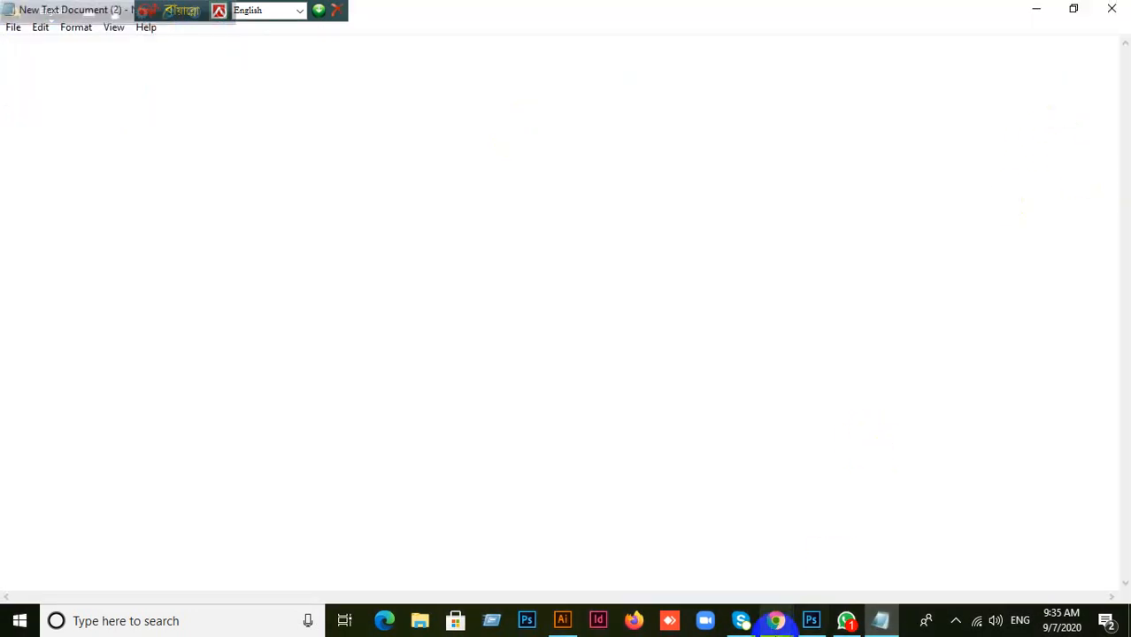
- Switch back to the contest page in Chrome and examine its web address and description
mouse_move(777, 624)
left_click(724, 573)
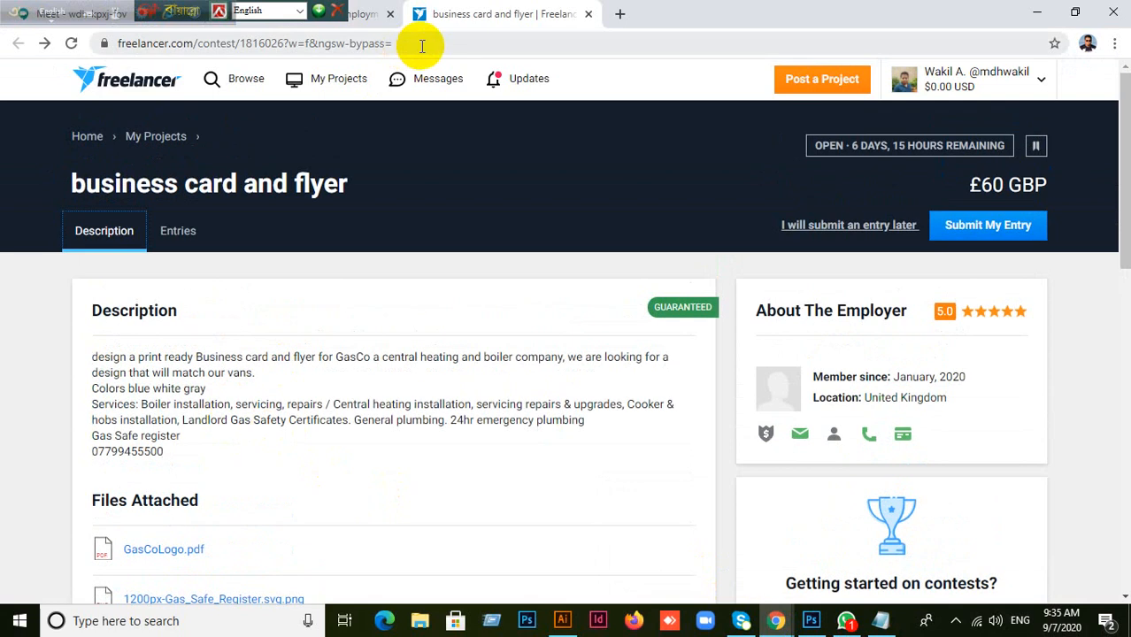
left_click(422, 46)
left_click(460, 42)
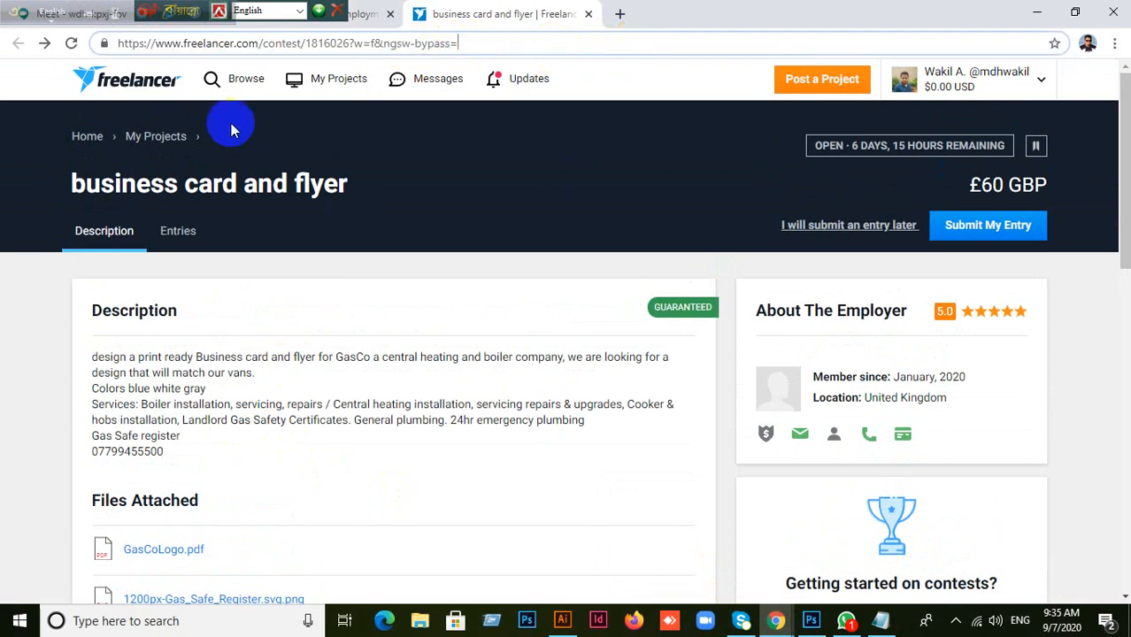
left_click(178, 233)
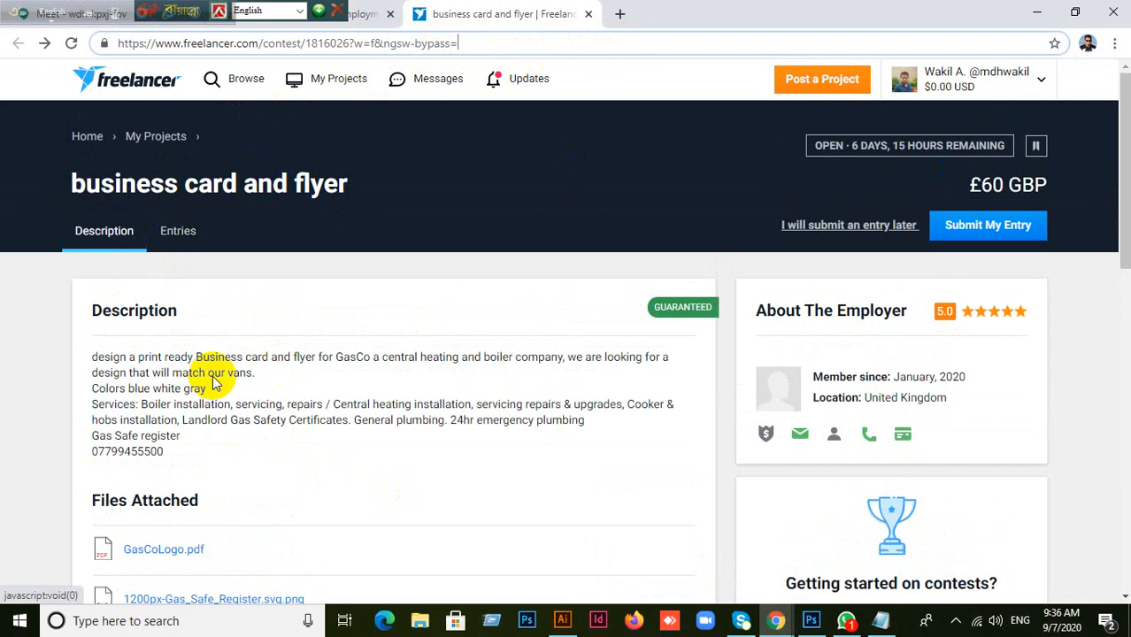
scroll(252, 403, "down", 1)
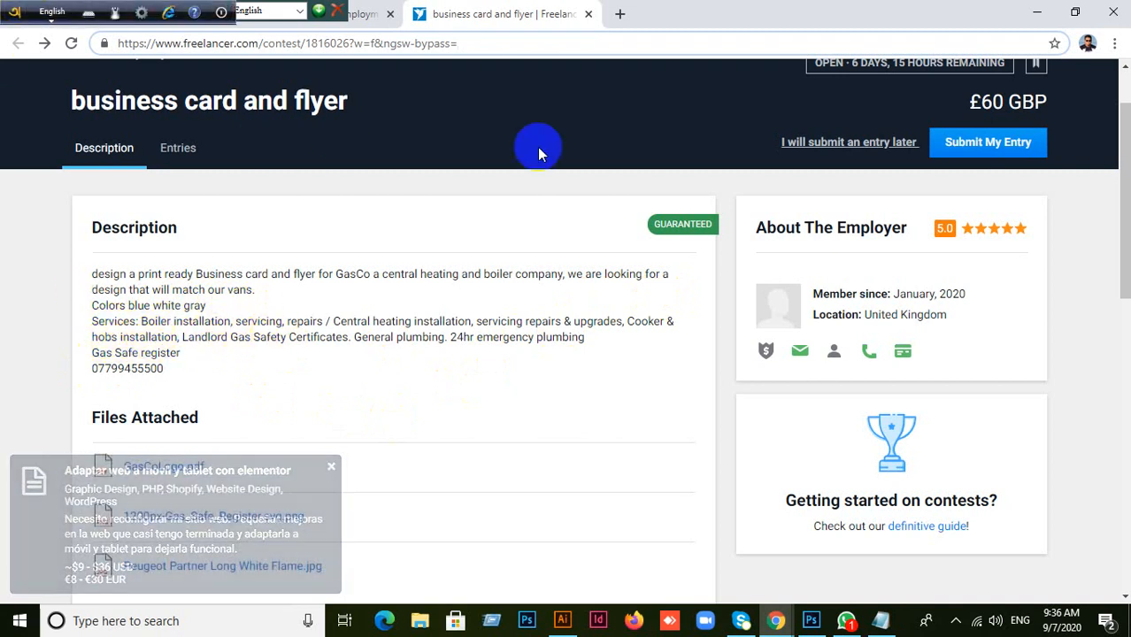
- Move both floating language toolbars clear of the browser tabs, beside the window controls
left_click_drag(26, 14, 1025, 26)
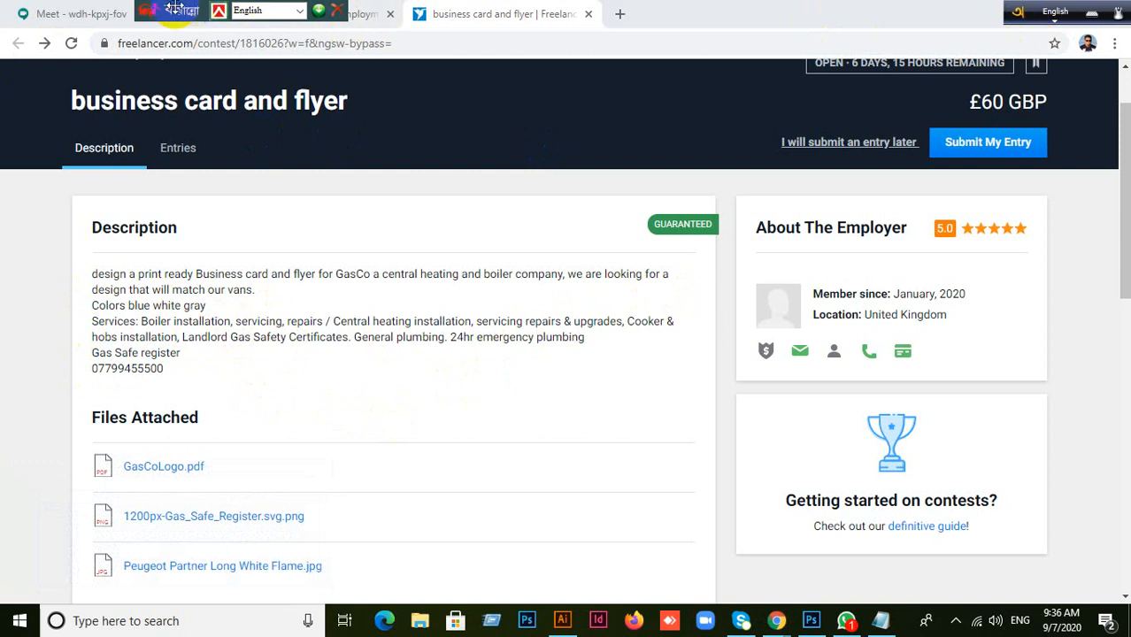
left_click(295, 14)
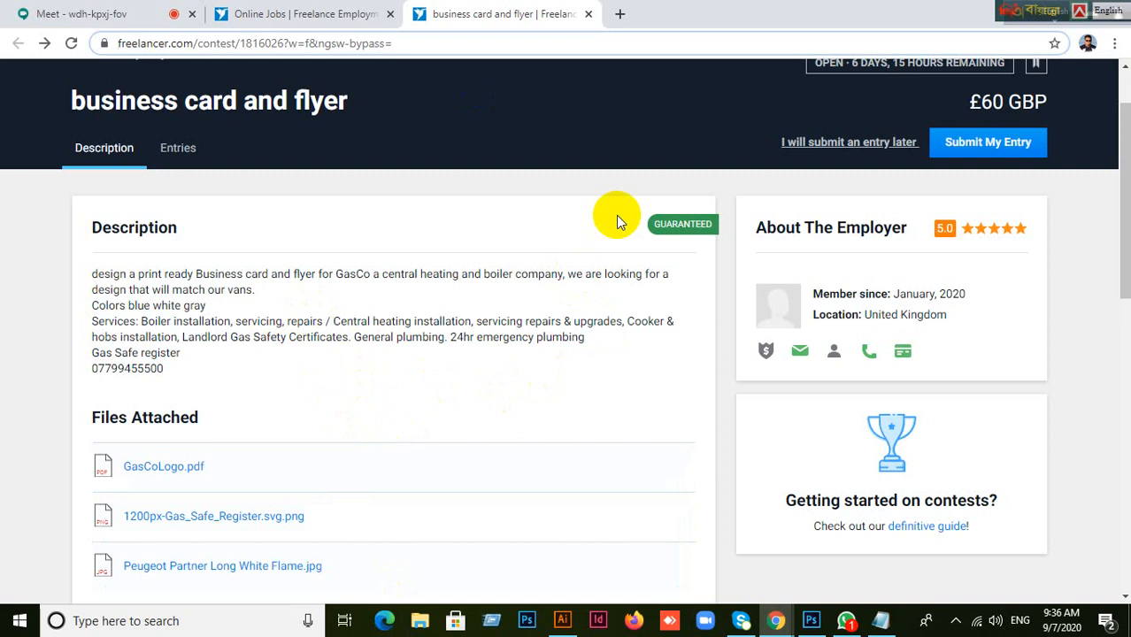
- Examine the contest page's web address and check the contest's listing in the business card search results
left_click(734, 41)
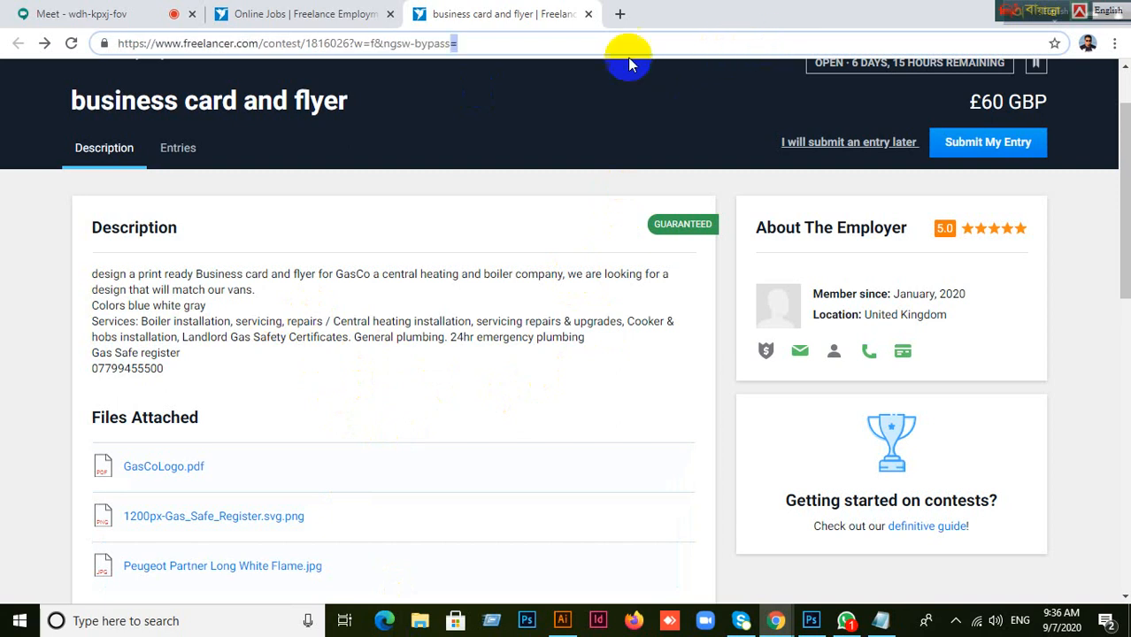
left_click(663, 48)
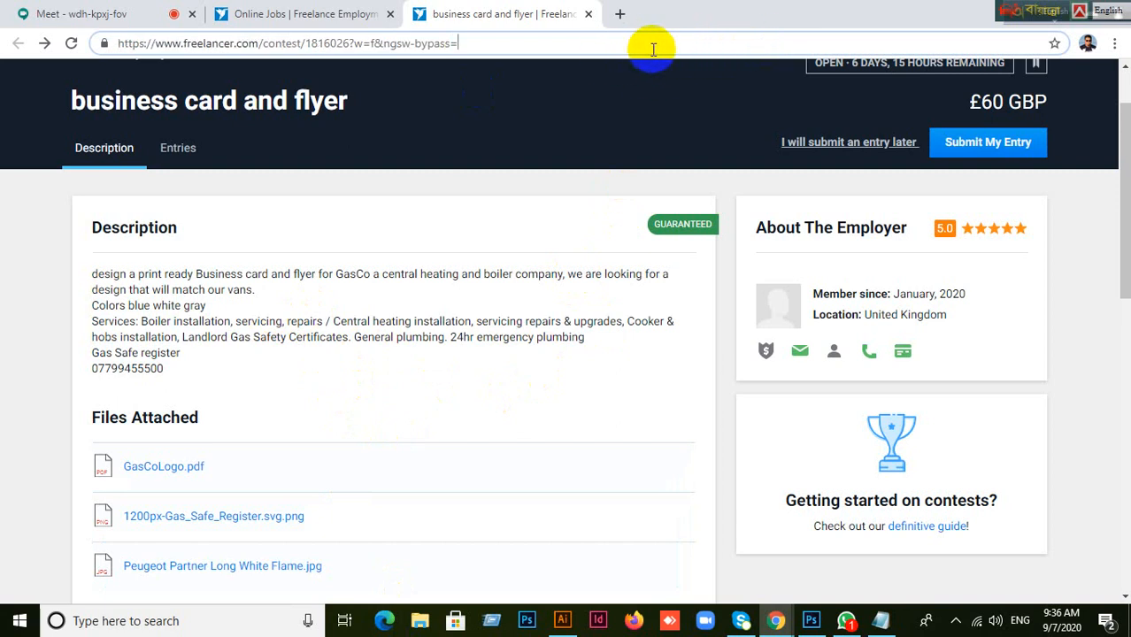
left_click(285, 14)
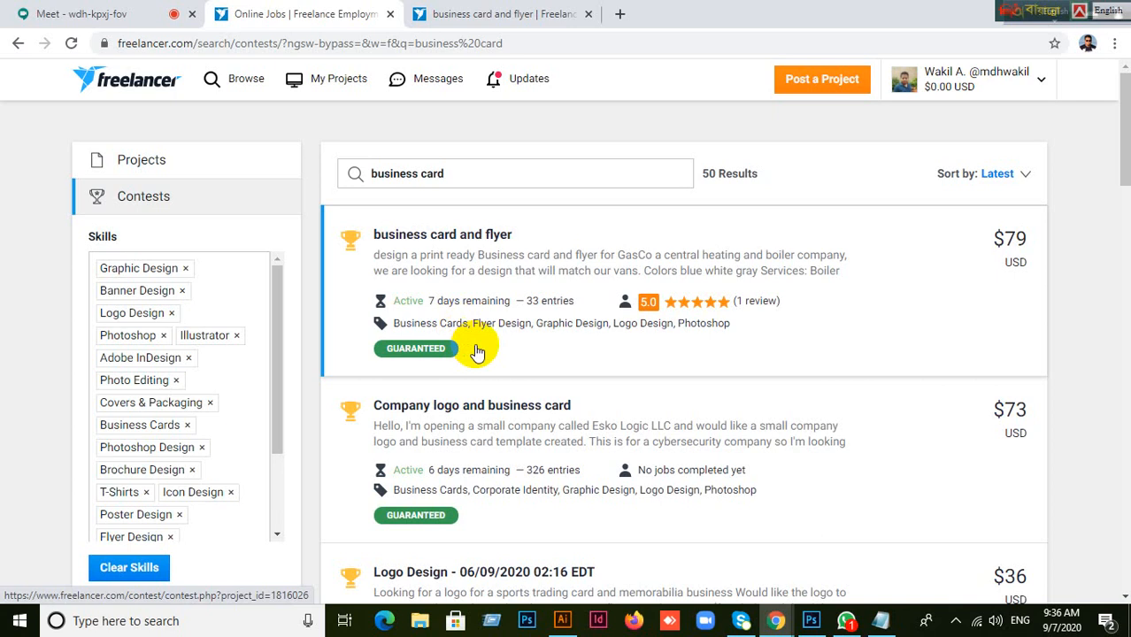
left_click(534, 16)
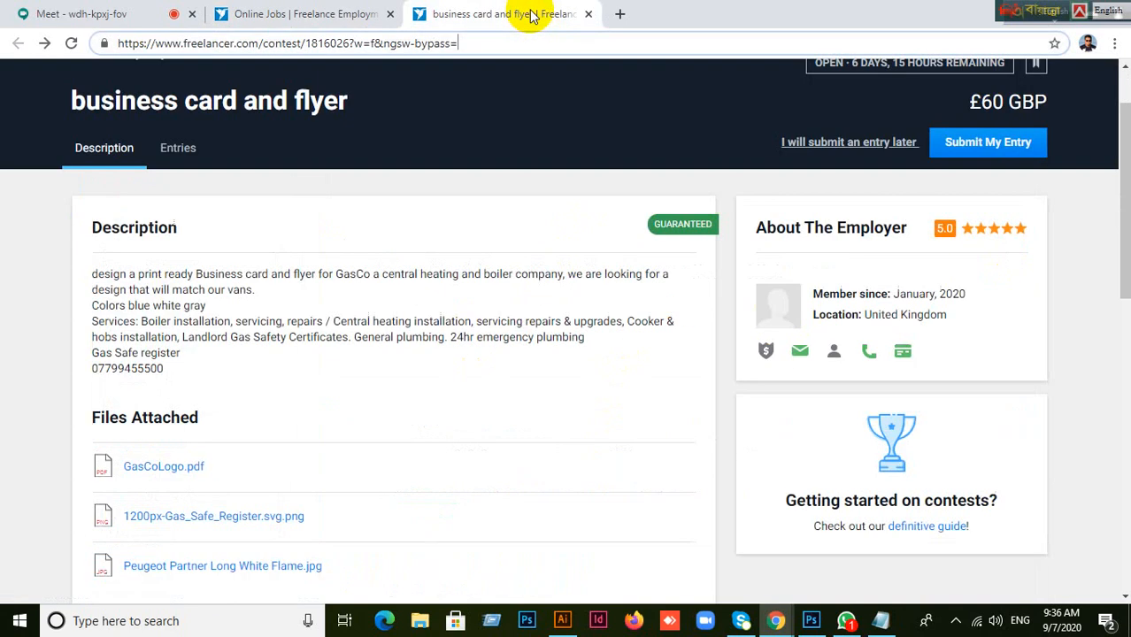
- Examine the GasCo contest's description, from the design request down to the contact number
scroll(341, 367, "down", 2)
scroll(341, 366, "up", 2)
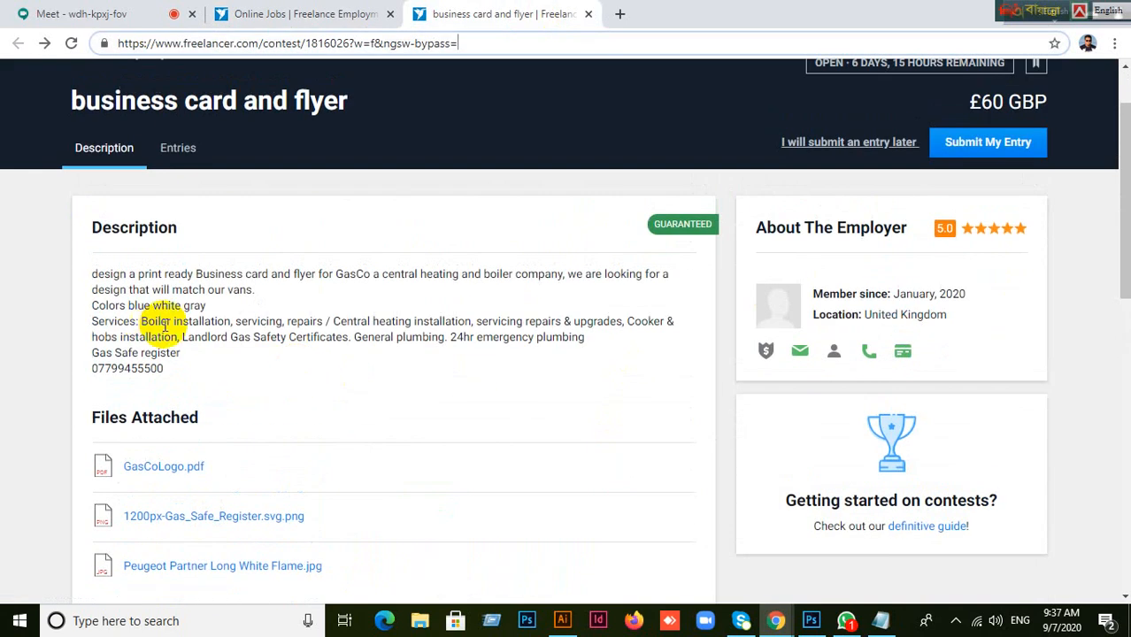
left_click_drag(92, 274, 233, 376)
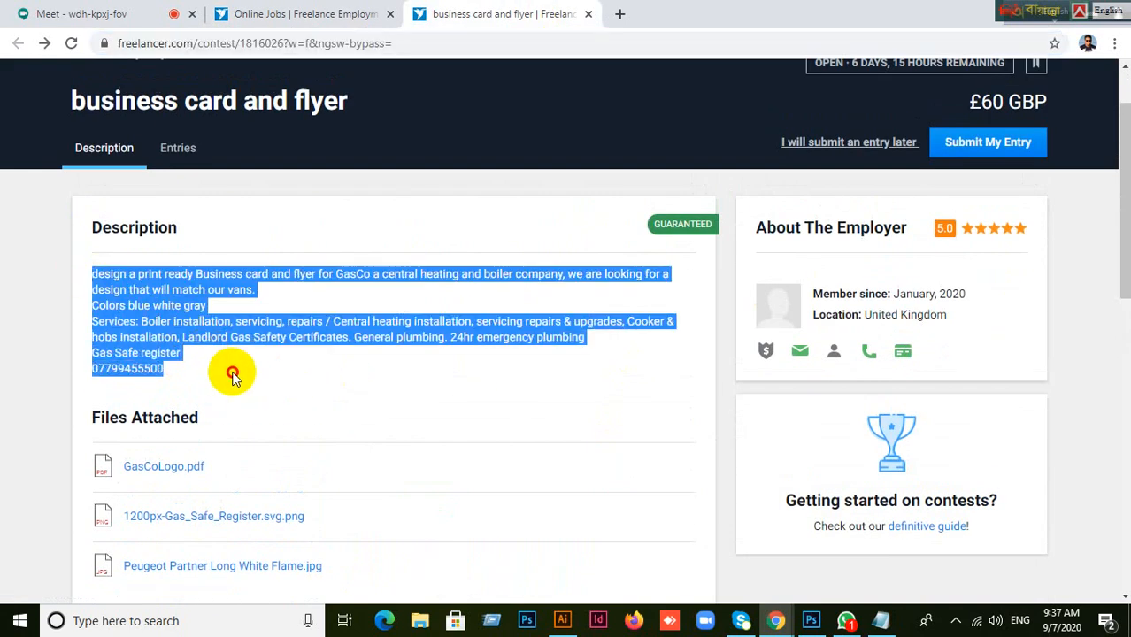
left_click(371, 328)
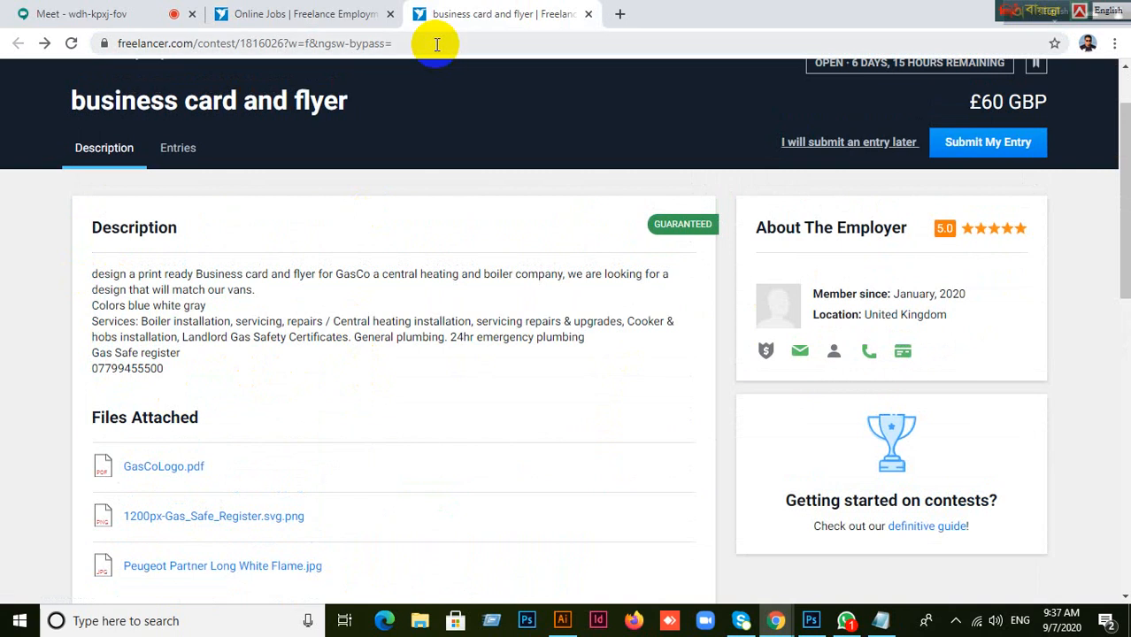
- Copy the full web address of the business card and flyer contest page
left_click(447, 42)
left_click(510, 42)
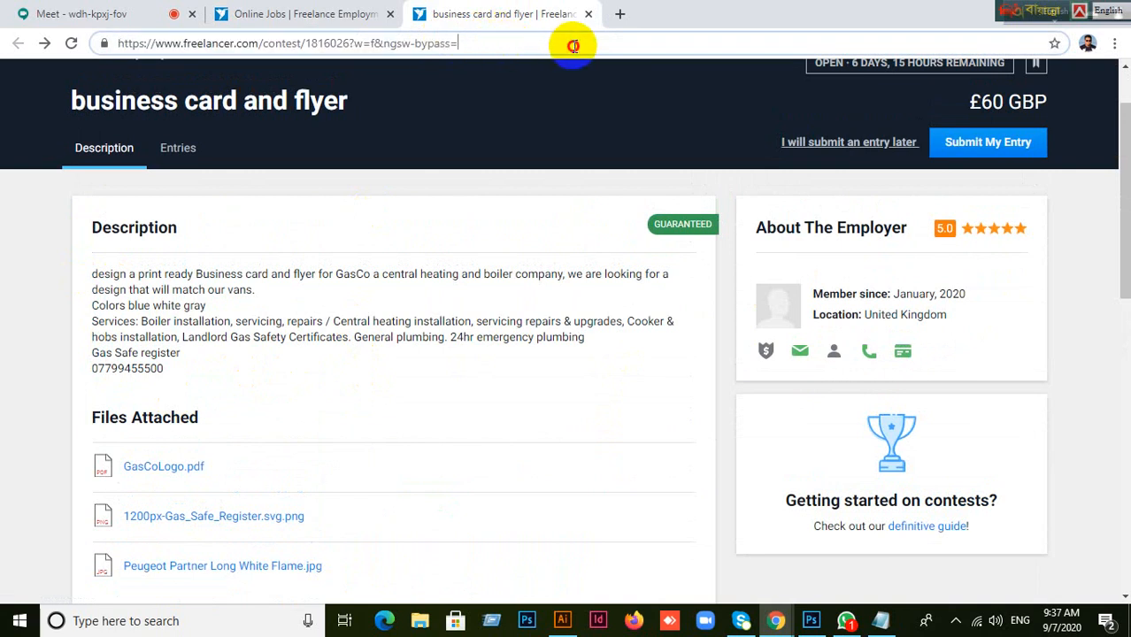
left_click_drag(543, 48, 101, 38)
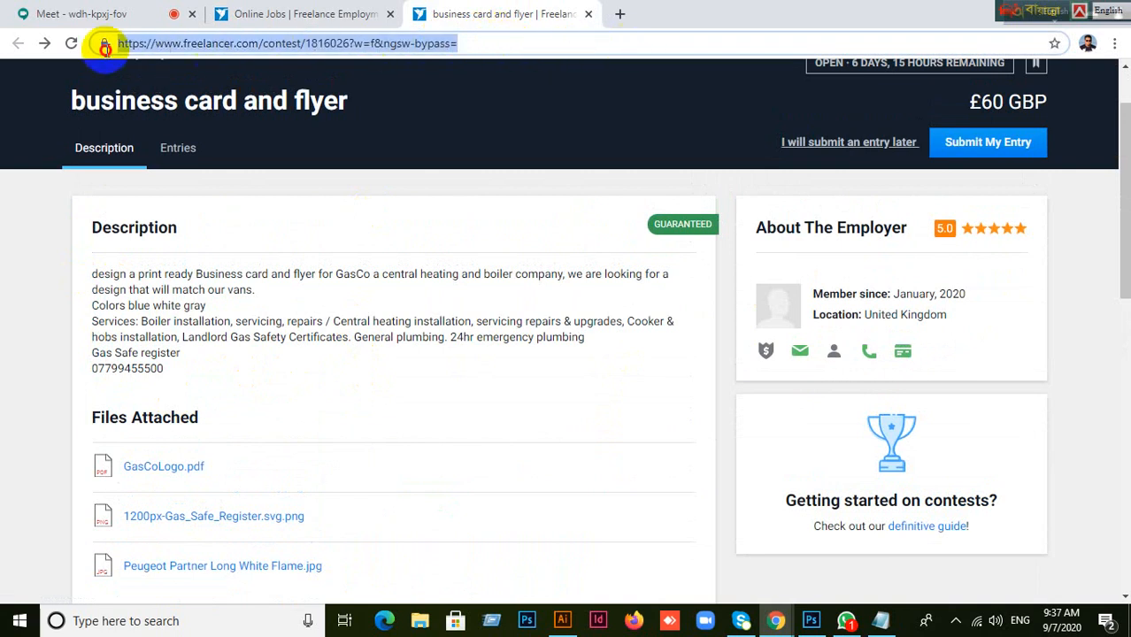
right_click(239, 51)
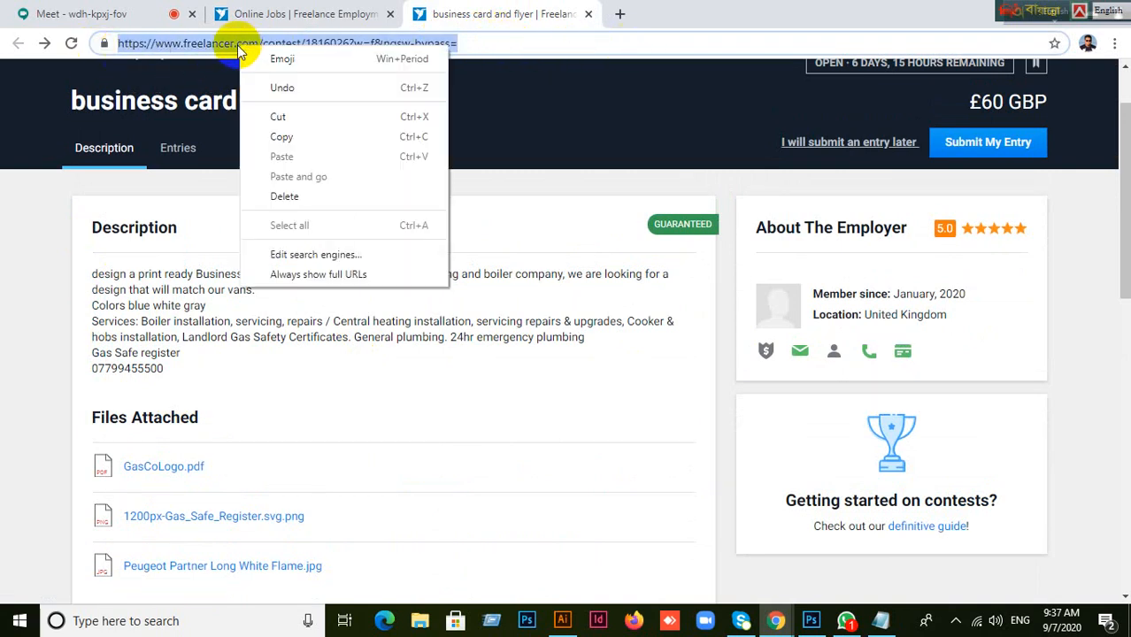
left_click(281, 137)
- Move the floating language toolbars off the window controls and minimize Chrome and Notepad to reach the desktop
left_click(1015, 15)
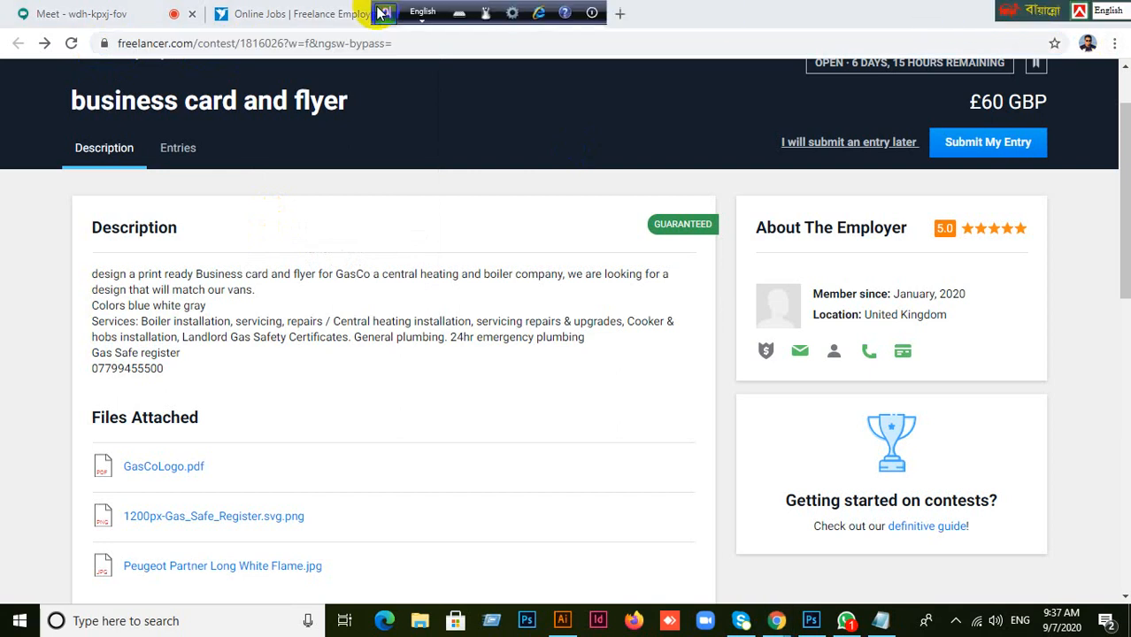
left_click_drag(1039, 6, 527, 7)
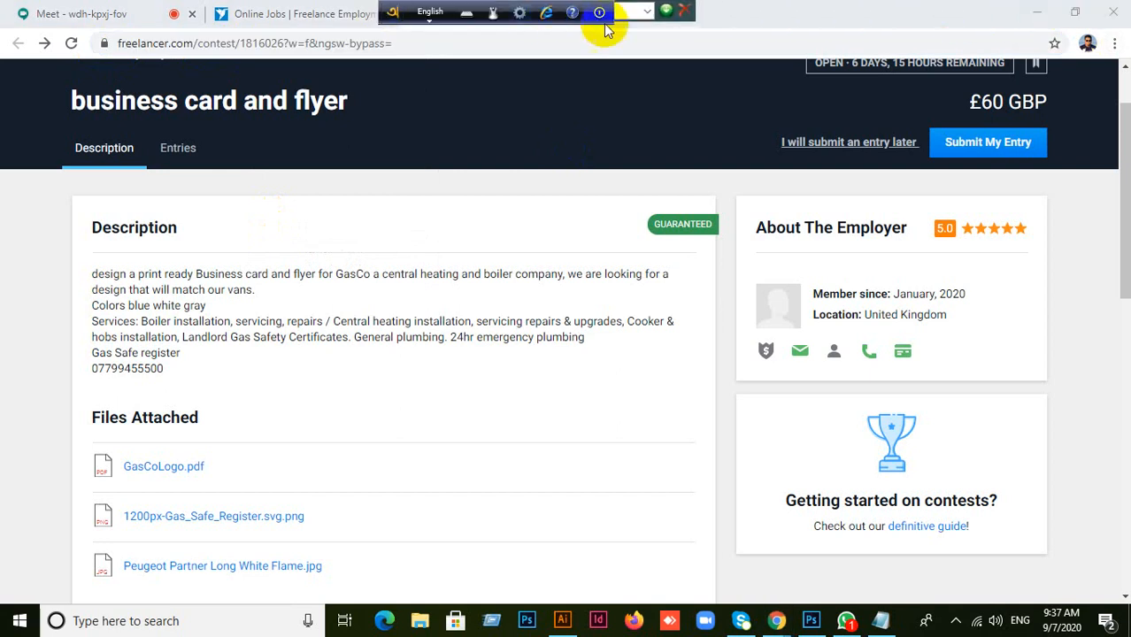
left_click(1043, 15)
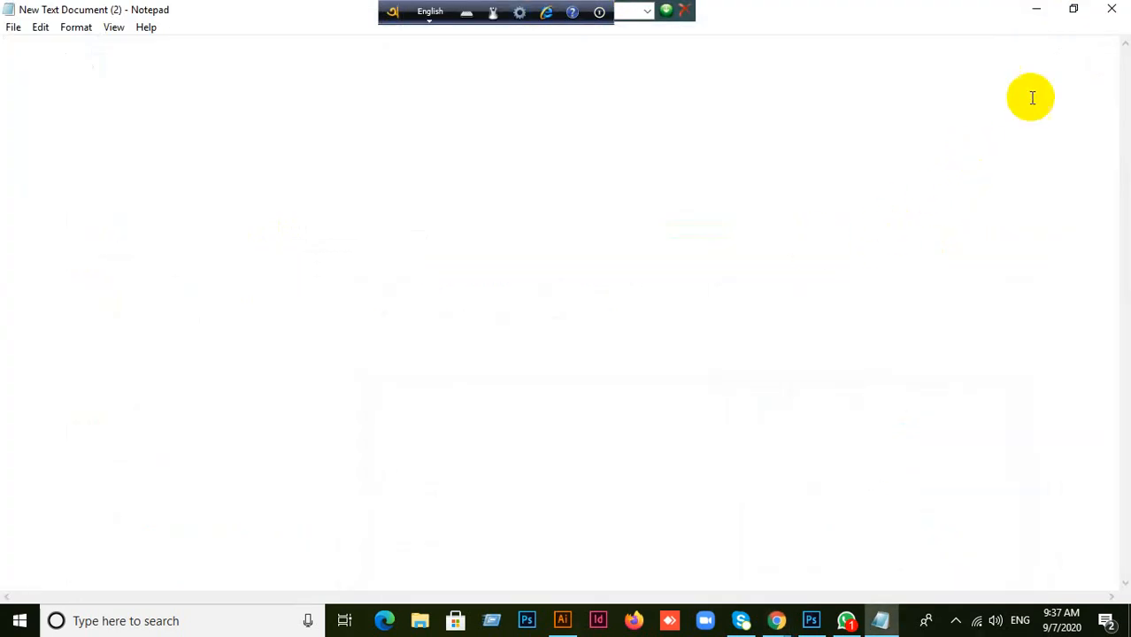
left_click(1037, 13)
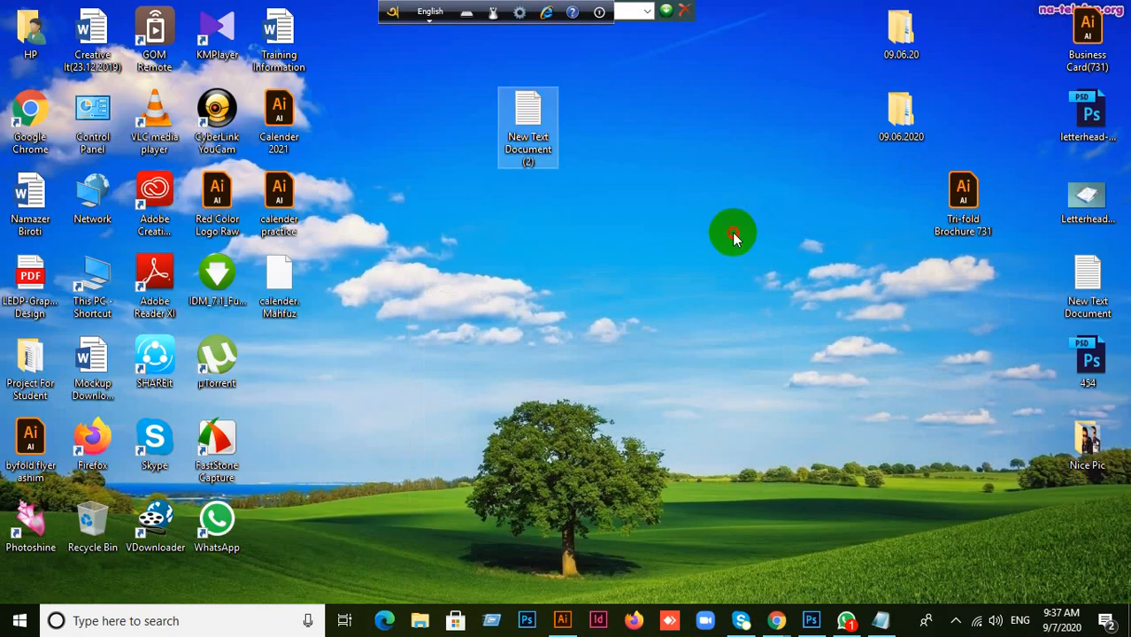
- Paste the contest's web address into New Text Document (2) on the desktop, then save and close it
double_click(557, 154)
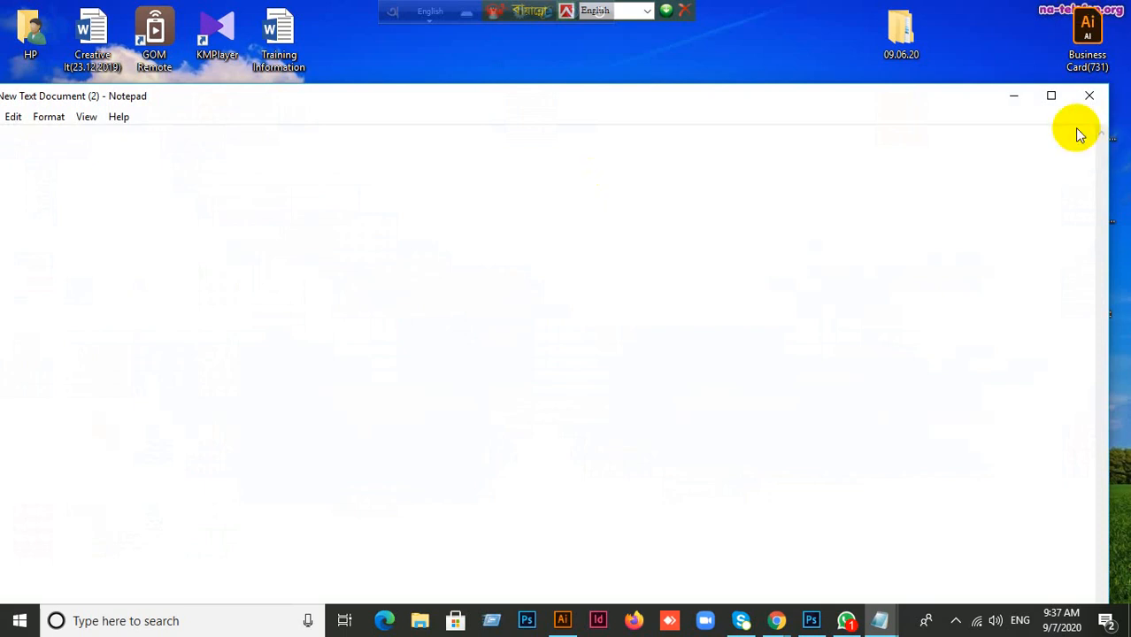
left_click(1091, 100)
double_click(565, 146)
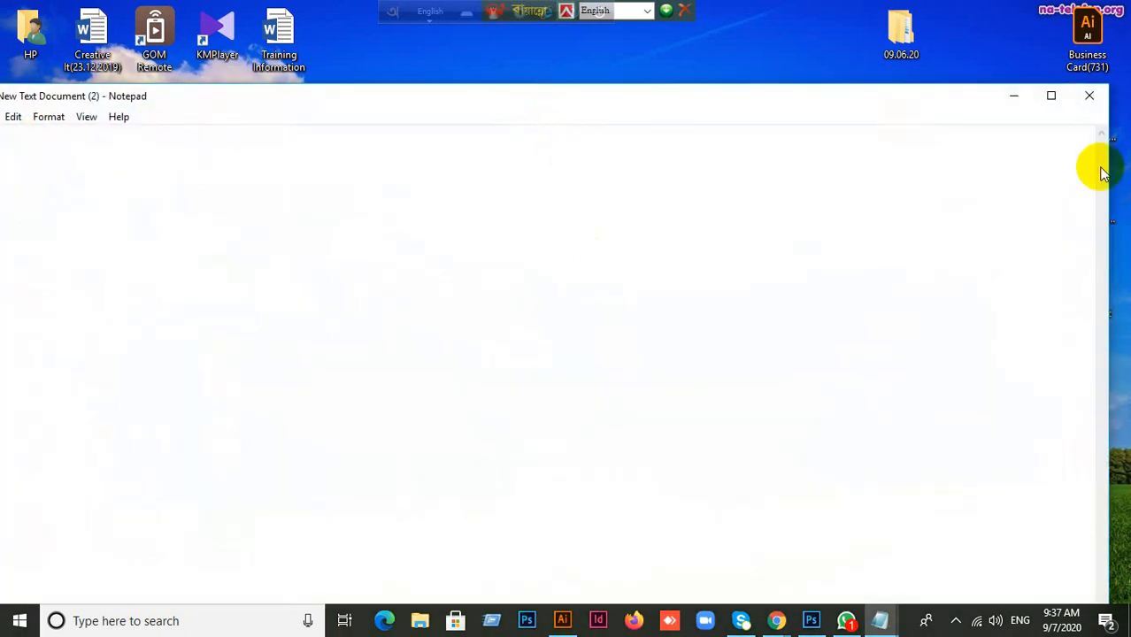
left_click(1051, 95)
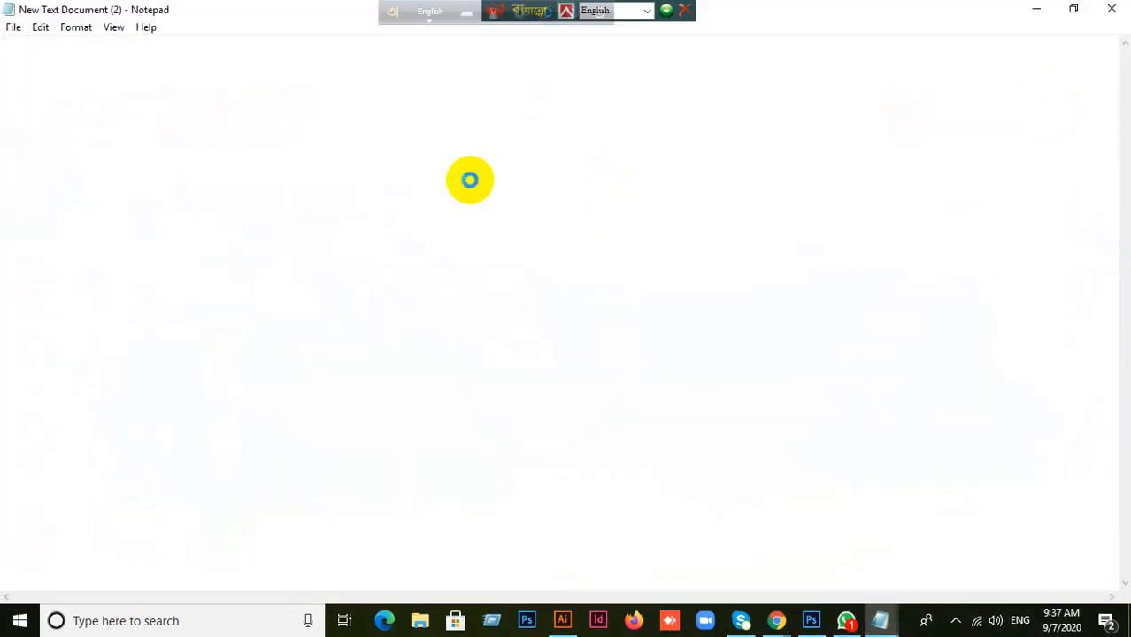
key("ctrl+v")
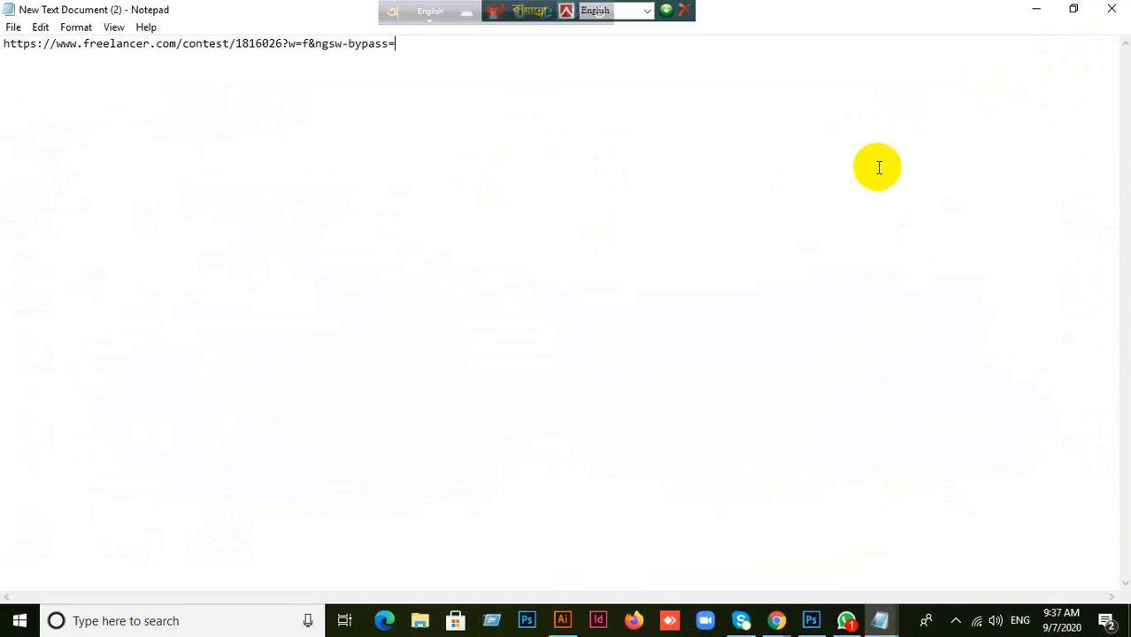
left_click(255, 44)
left_click(1109, 10)
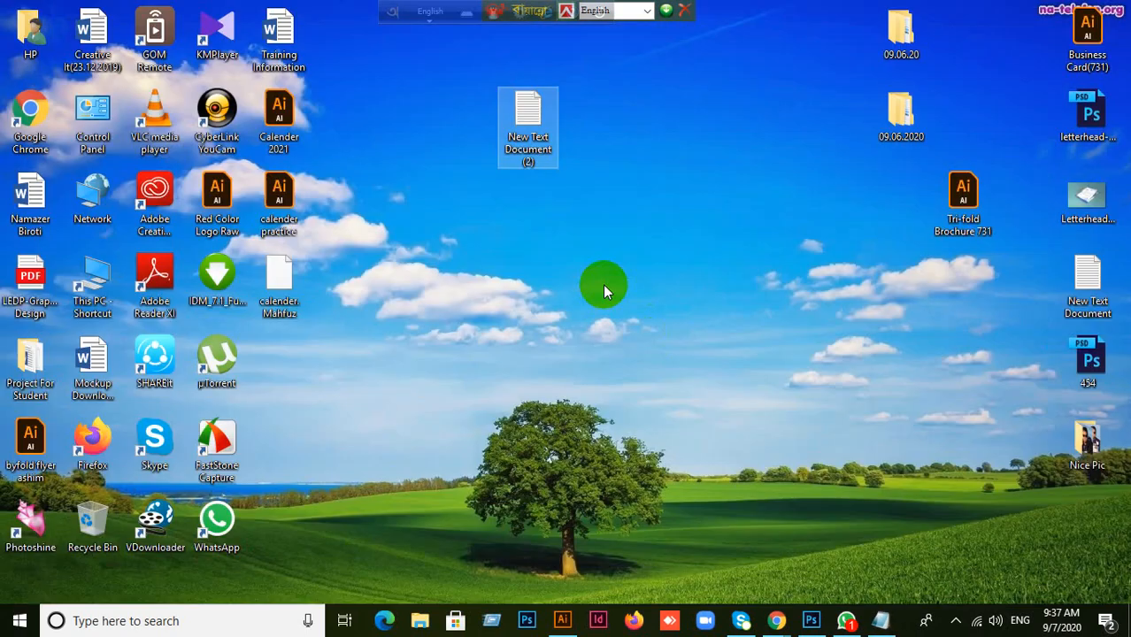
- Reopen the text document to check its saved link against the contest page in Chrome, then close it
left_click(528, 140)
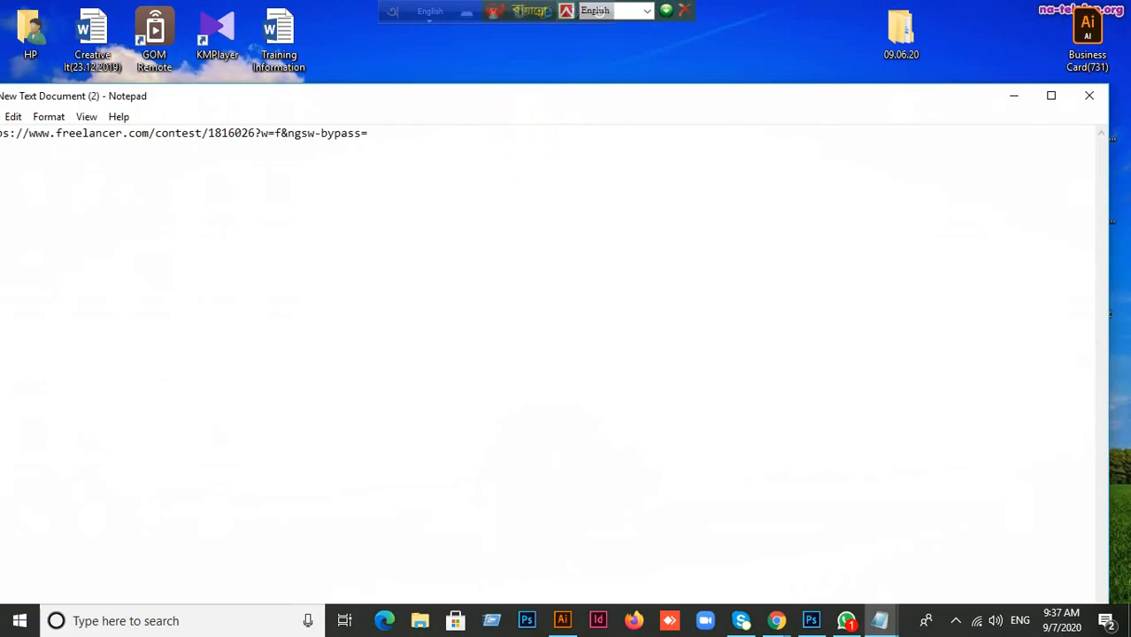
mouse_move(776, 620)
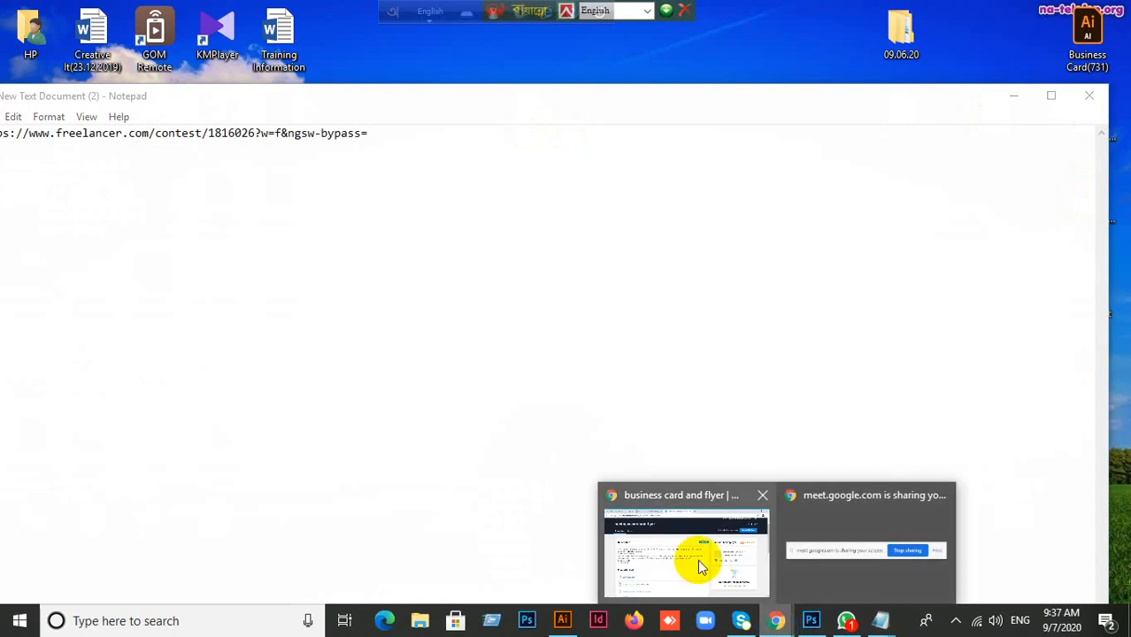
left_click(699, 557)
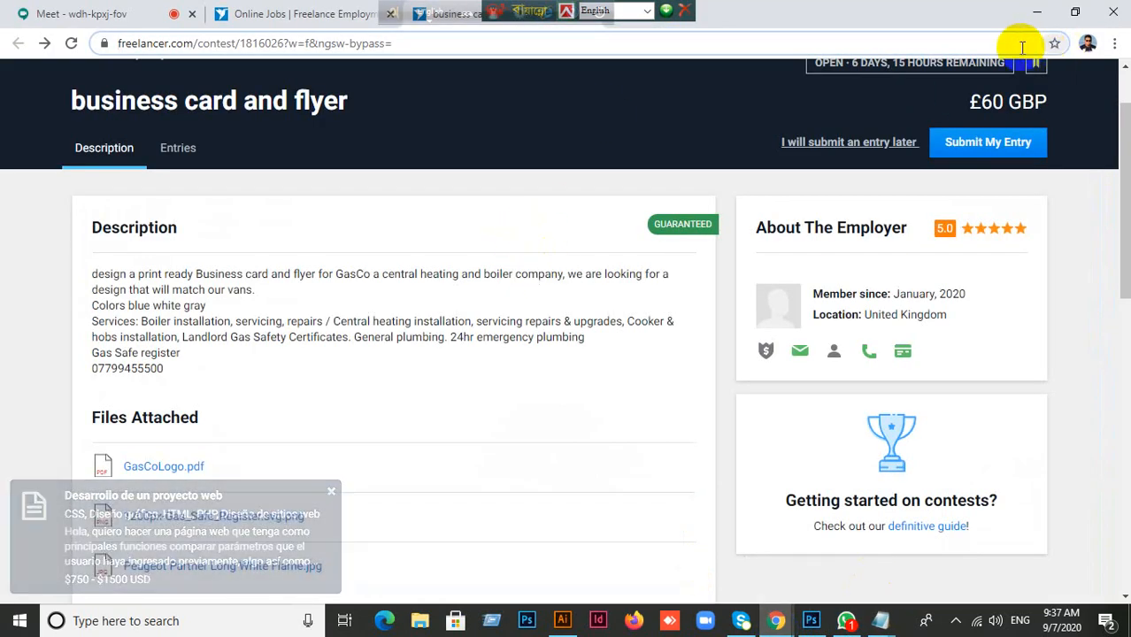
left_click(1036, 18)
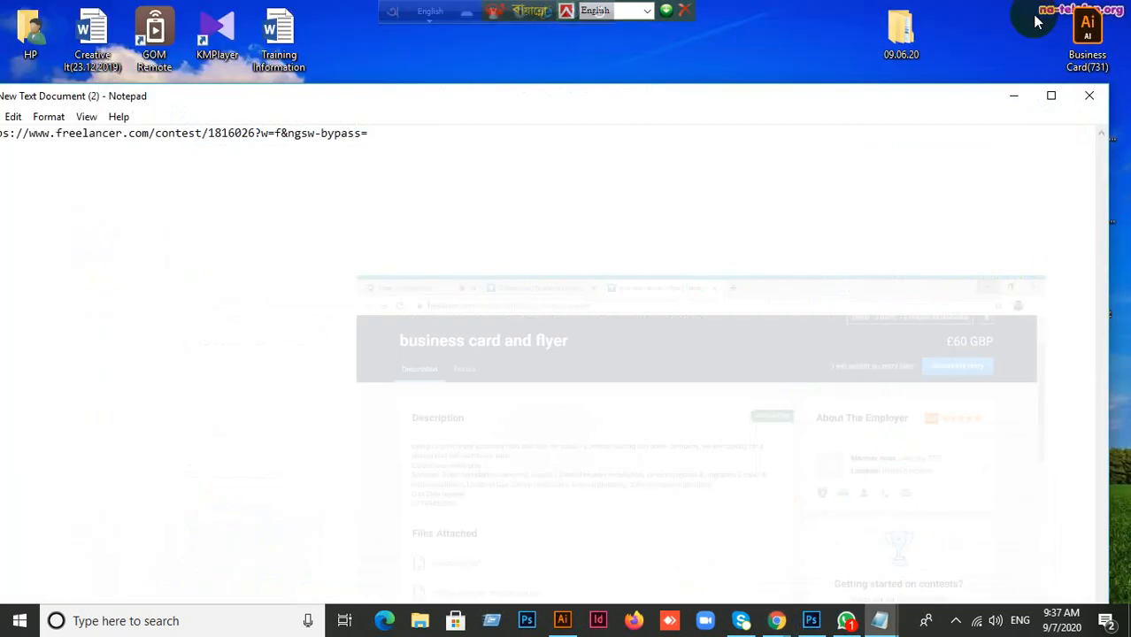
left_click(1051, 96)
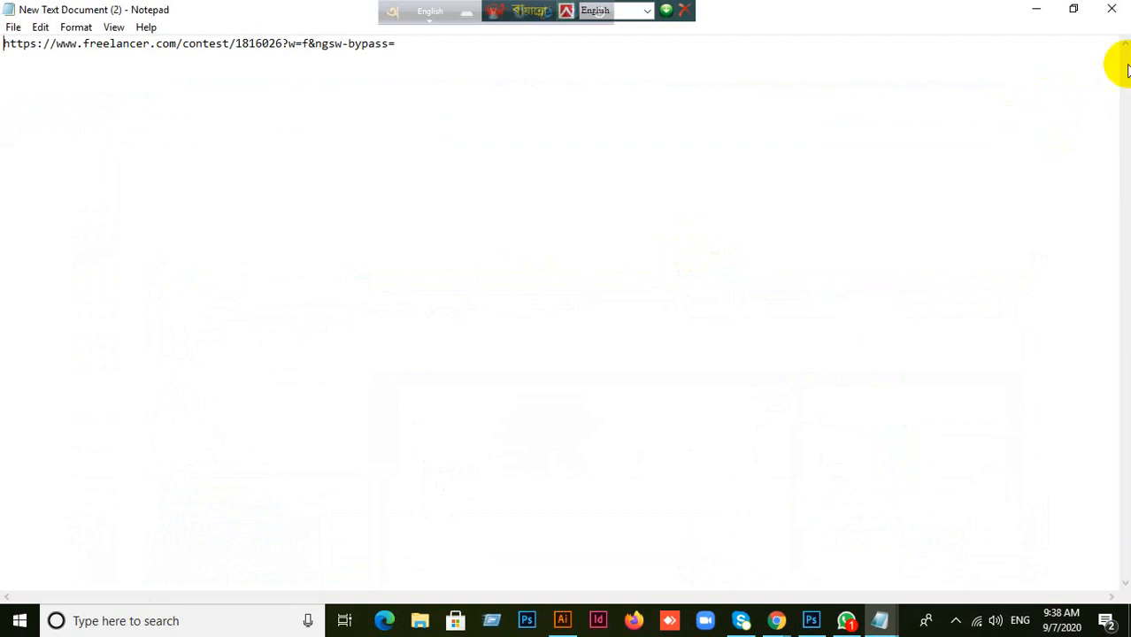
left_click(1112, 8)
- Rename the desktop file New Text Document (2) as Contest
left_click(528, 111)
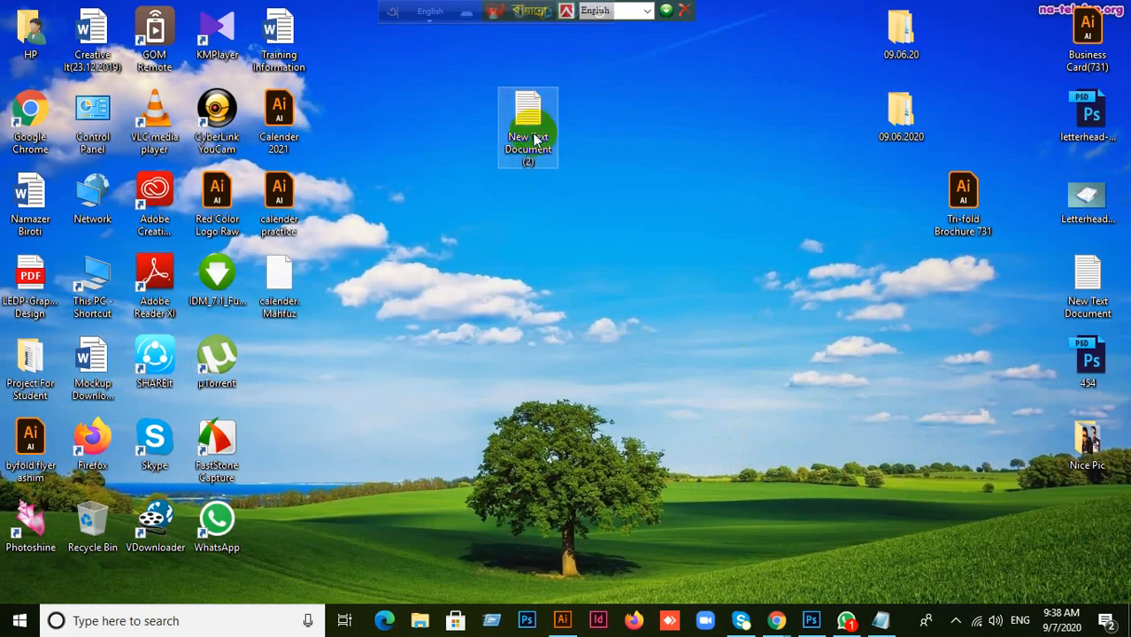
right_click(528, 113)
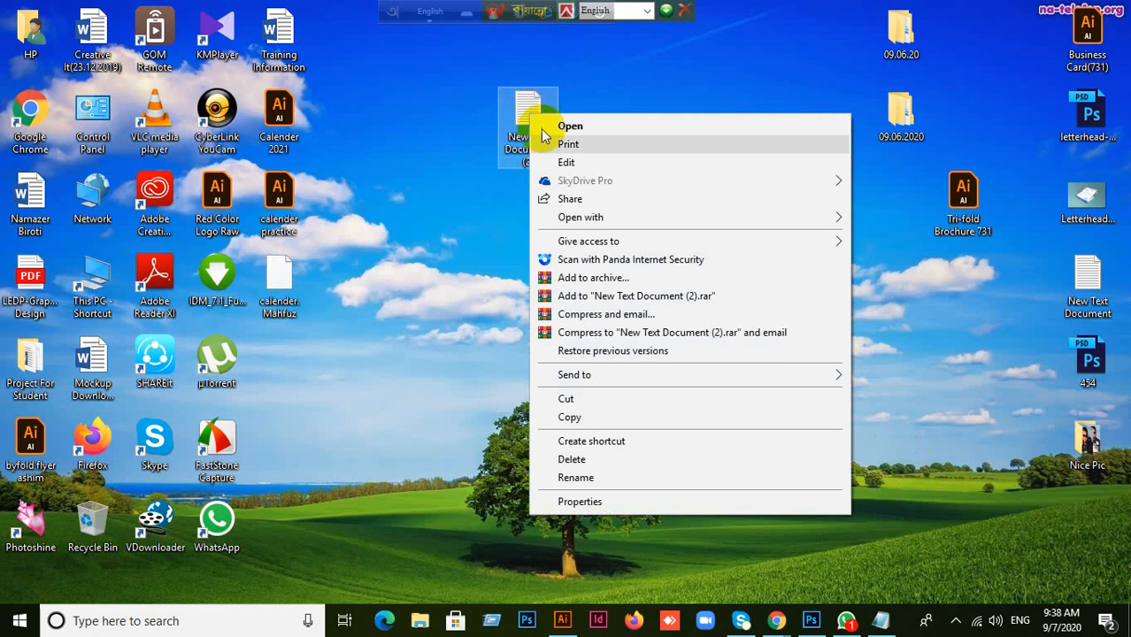
left_click(564, 479)
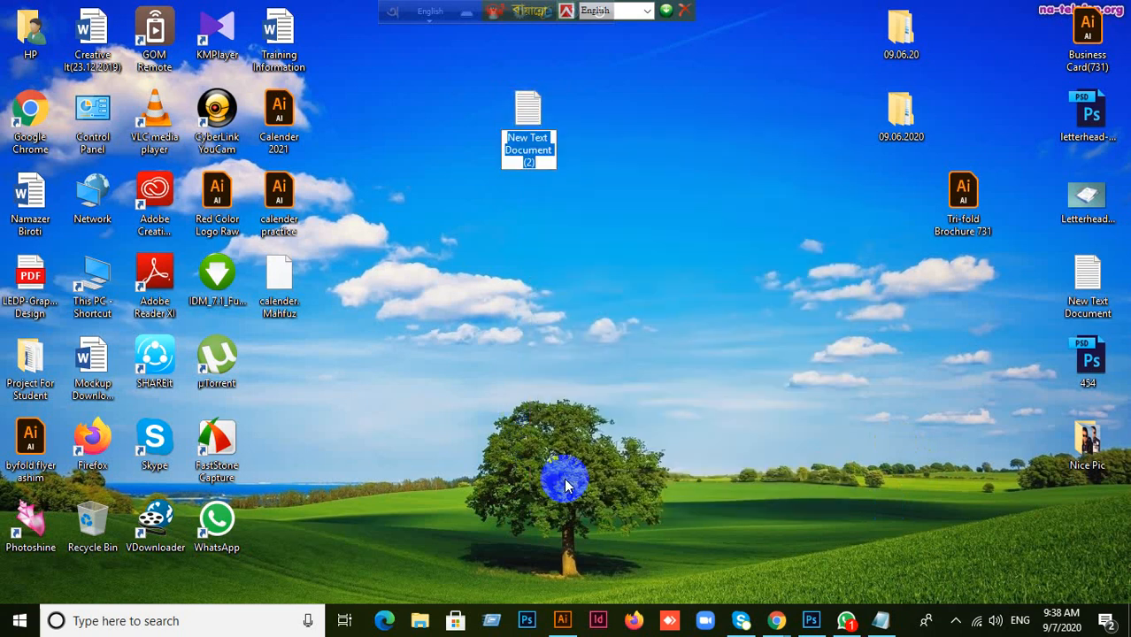
type("c")
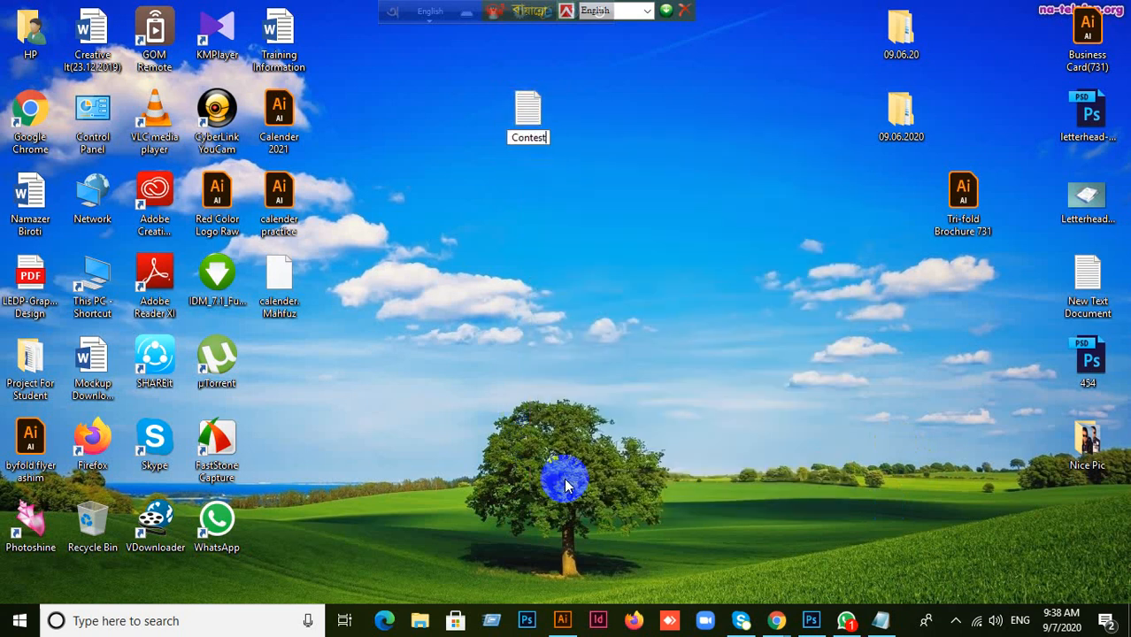
type("ontest")
left_click(595, 234)
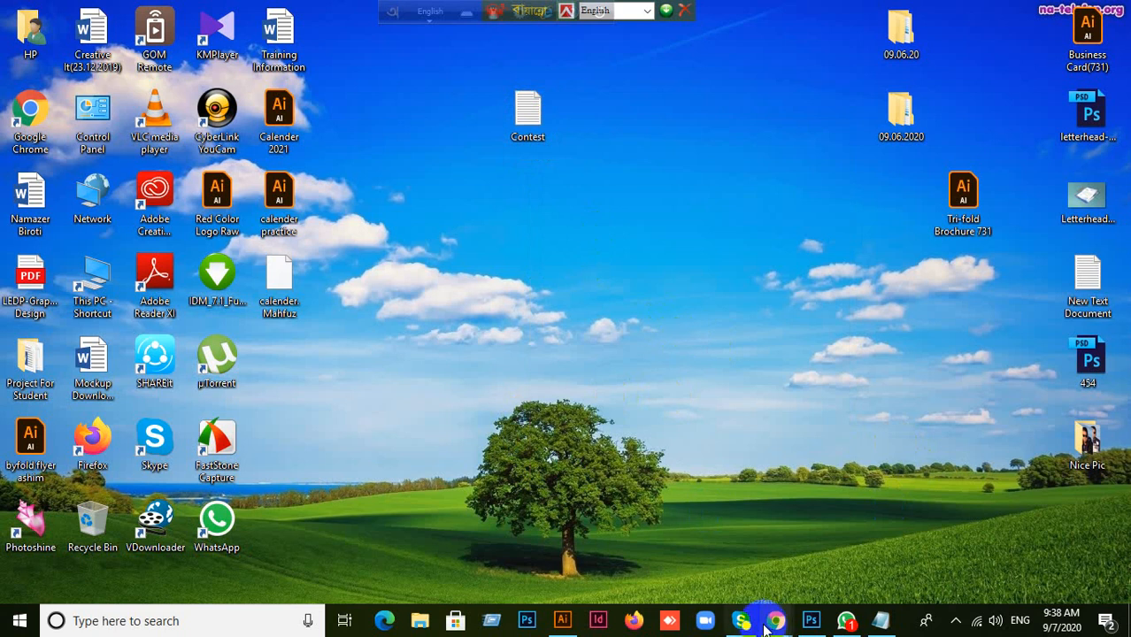
- Switch back to Chrome and close the business card and flyer contest page
mouse_move(772, 625)
left_click(623, 537)
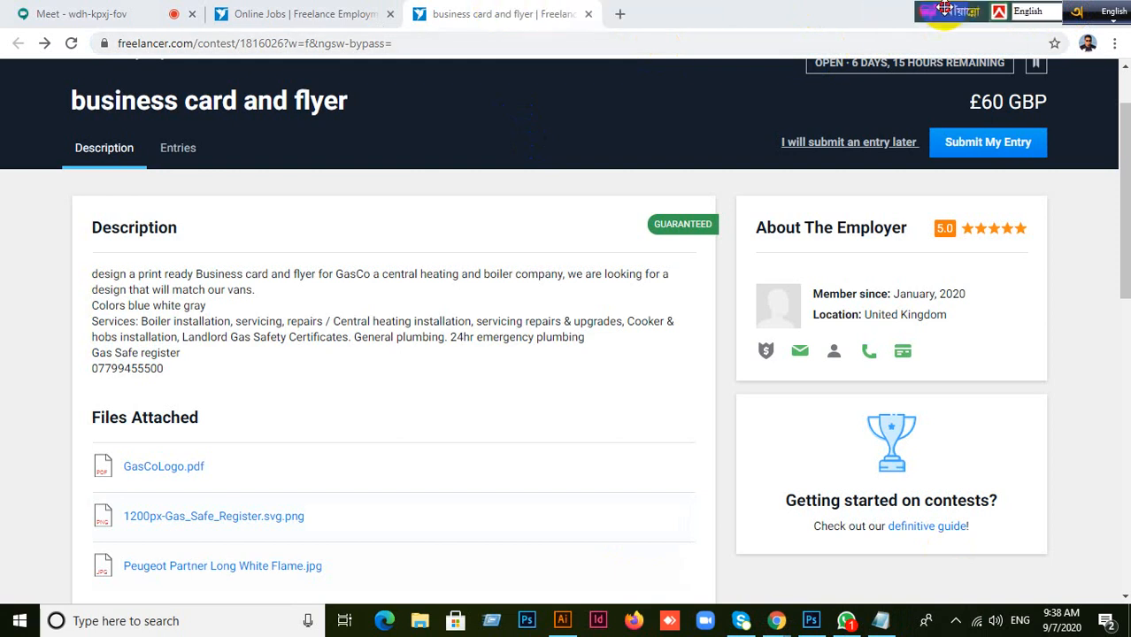
left_click(251, 18)
left_click(482, 14)
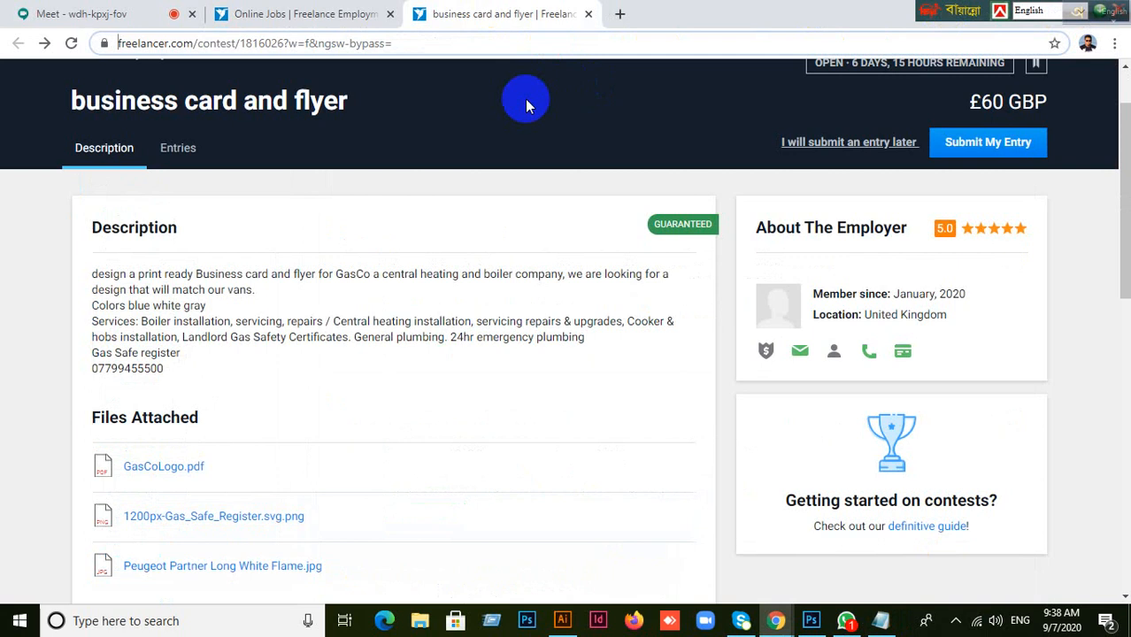
middle_click(436, 25)
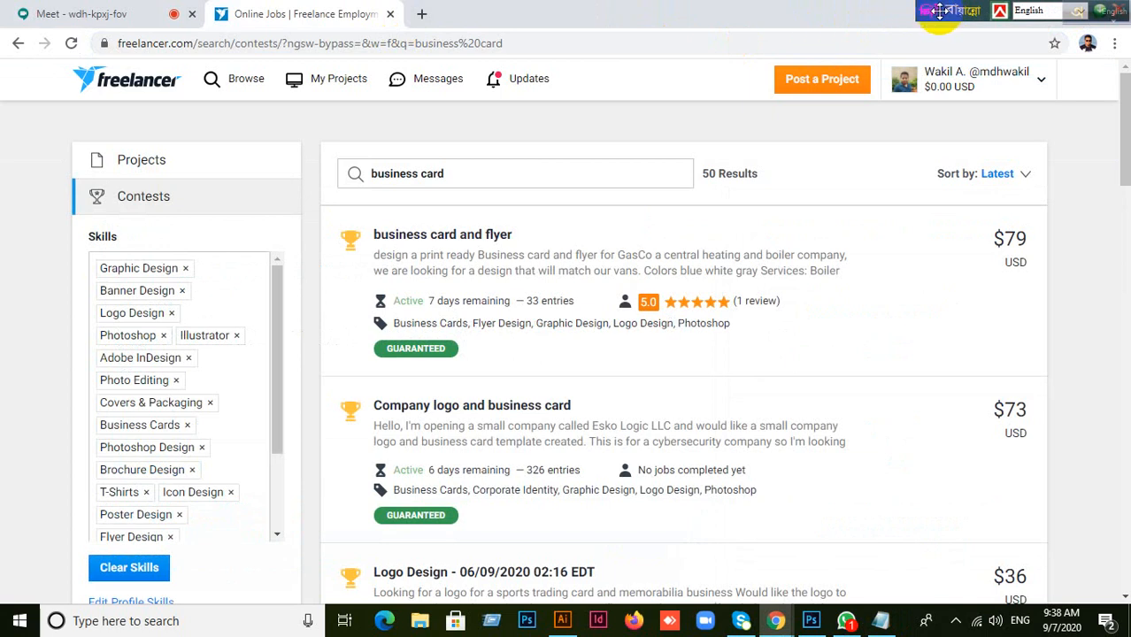
- Move both floating language toolbars away from the window controls and minimize Chrome
left_click_drag(940, 10, 566, 11)
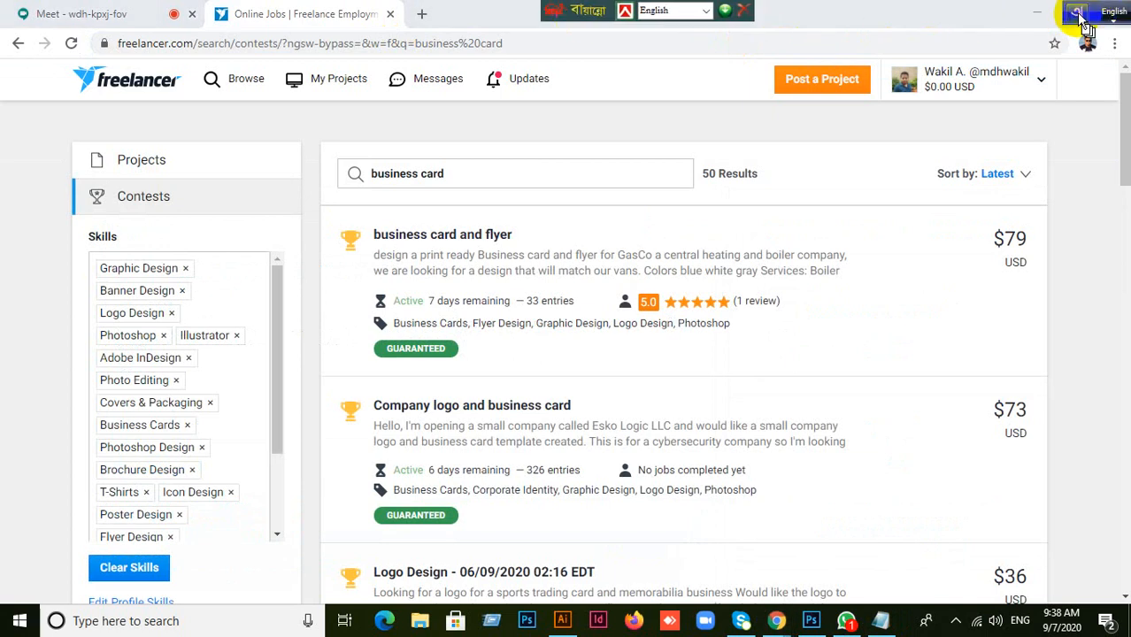
left_click(1077, 14)
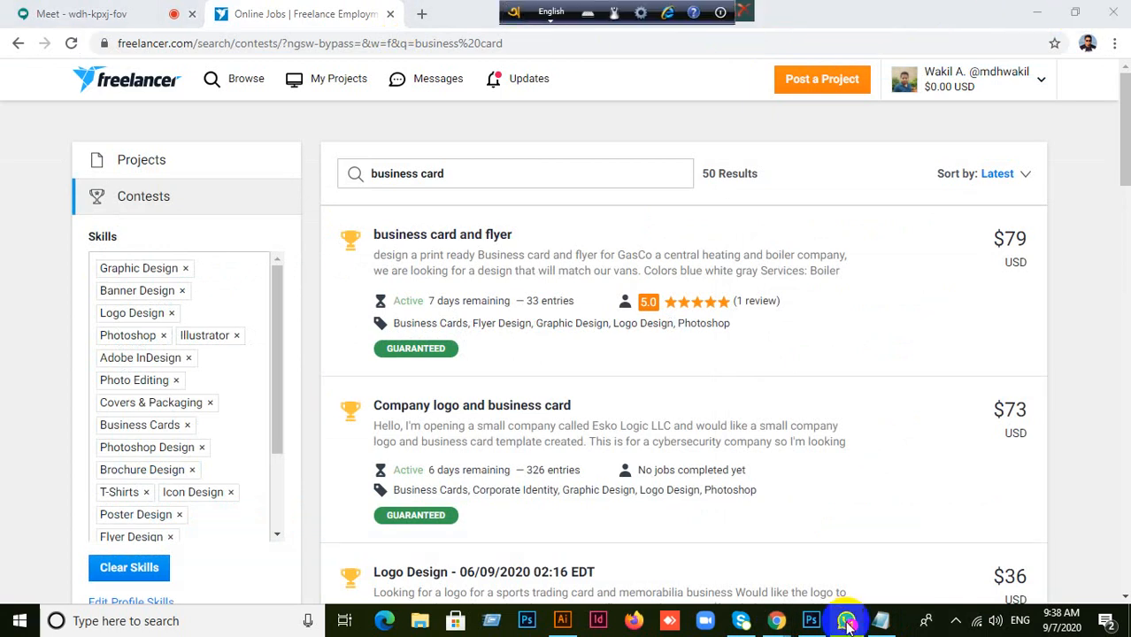
left_click(1037, 12)
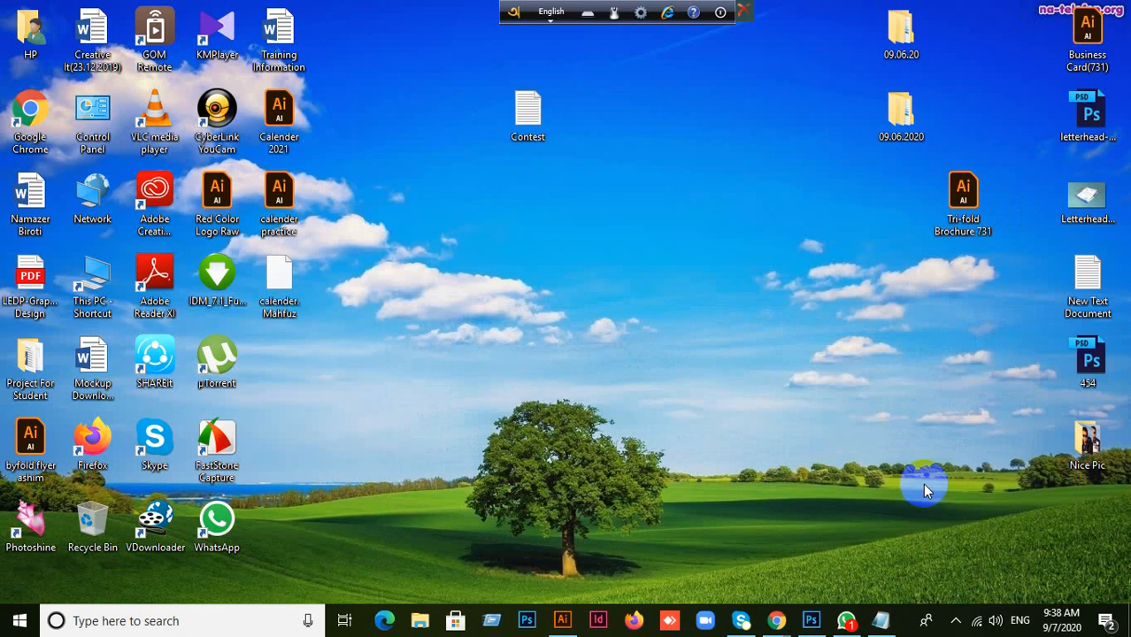
- Switch to WhatsApp and open the student's chat whose latest message is the Calender 2021.ai file
left_click(844, 605)
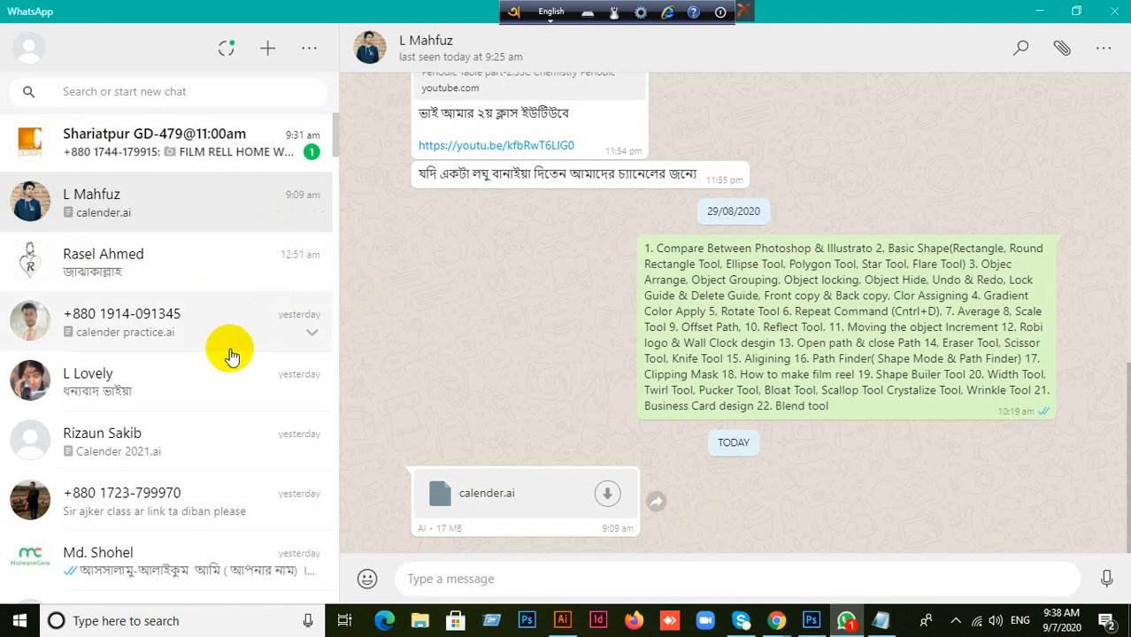
scroll(296, 379, "down", 1)
left_click(302, 371)
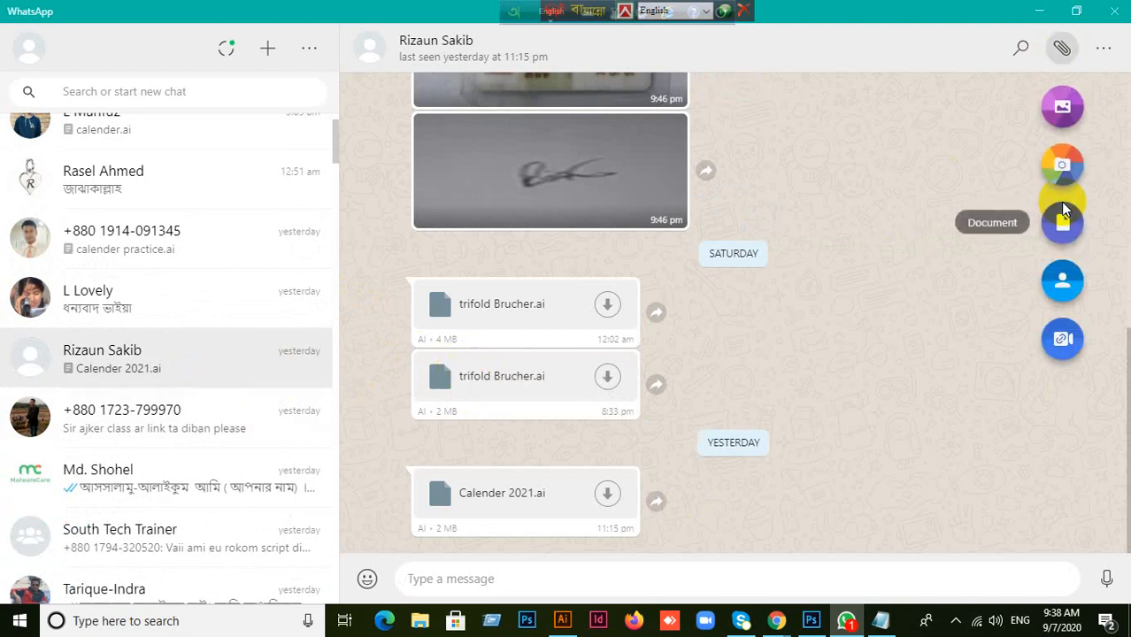
- Start a photo and video attachment, browse to the Desktop and set the file filter to All Files
left_click(1071, 113)
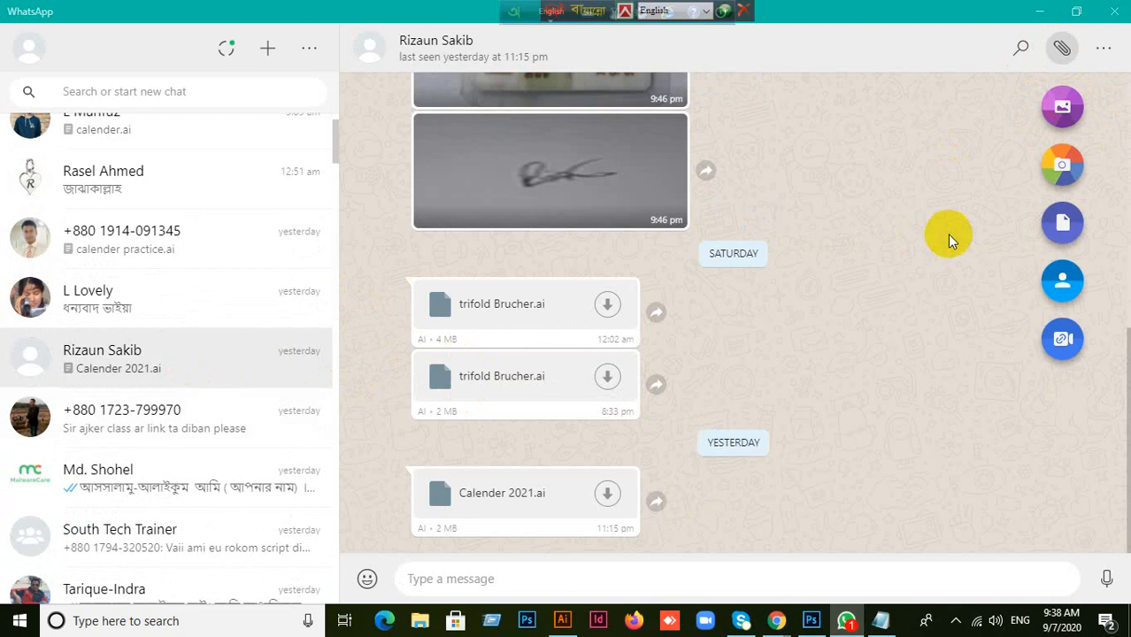
scroll(146, 310, "up", 10)
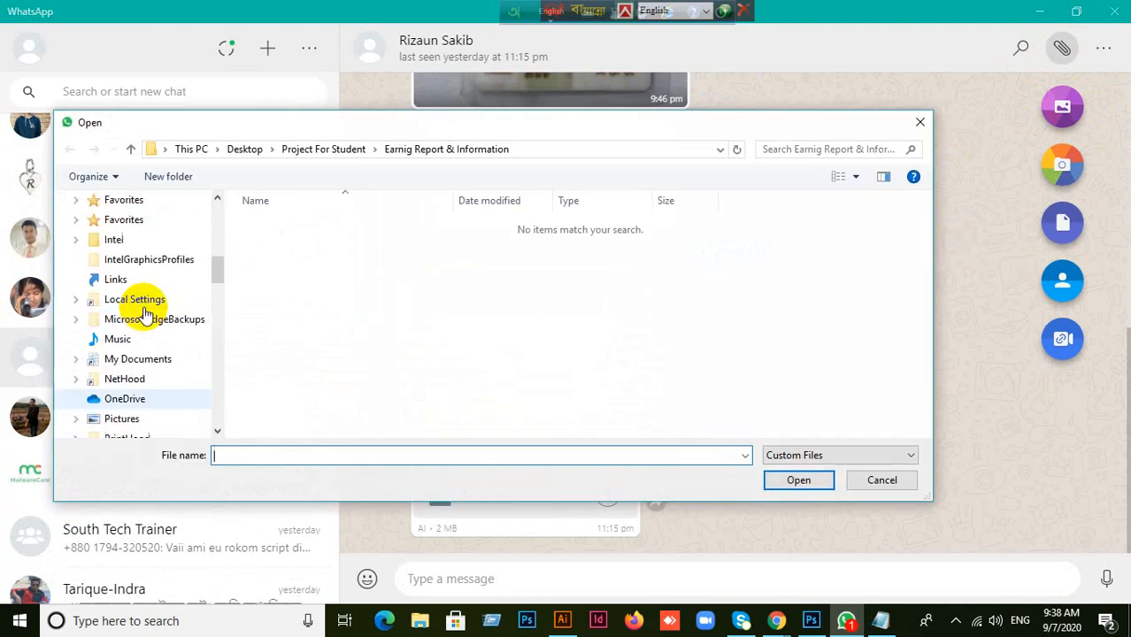
scroll(144, 313, "up", 5)
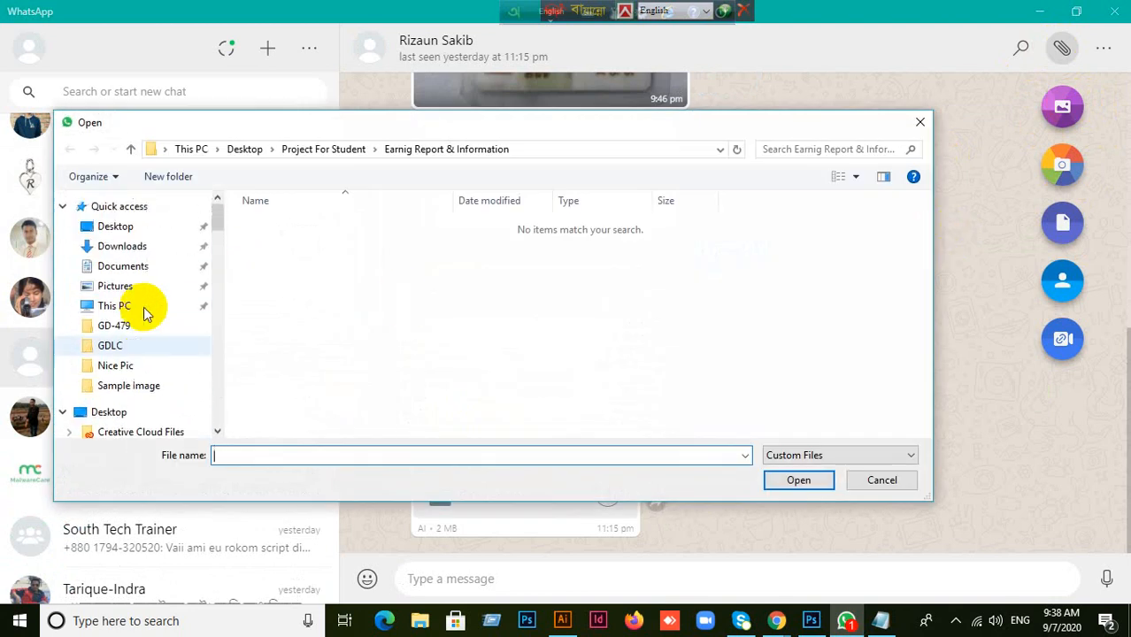
left_click(125, 226)
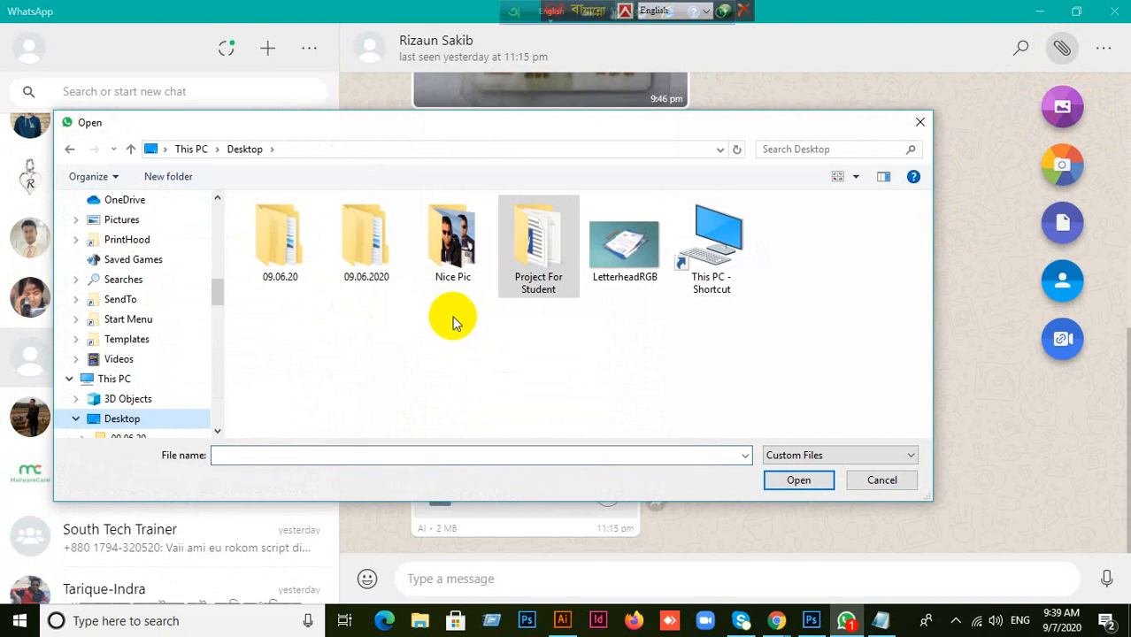
left_click(901, 456)
left_click(796, 482)
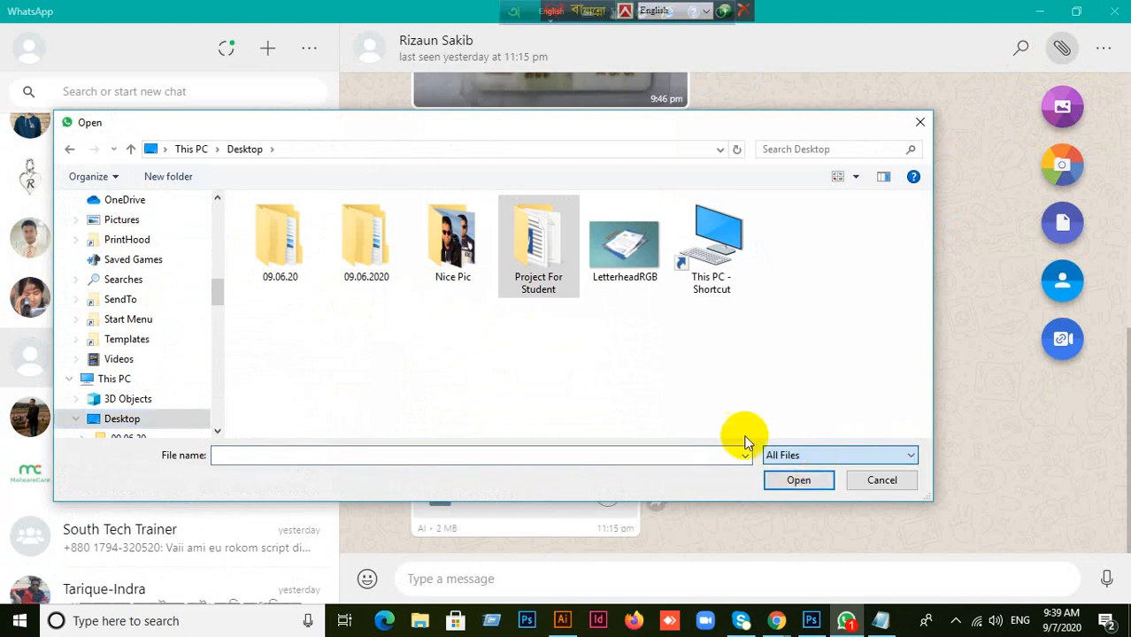
- Pick the Contest text file on the Desktop and send it to the student
scroll(721, 379, "down", 3)
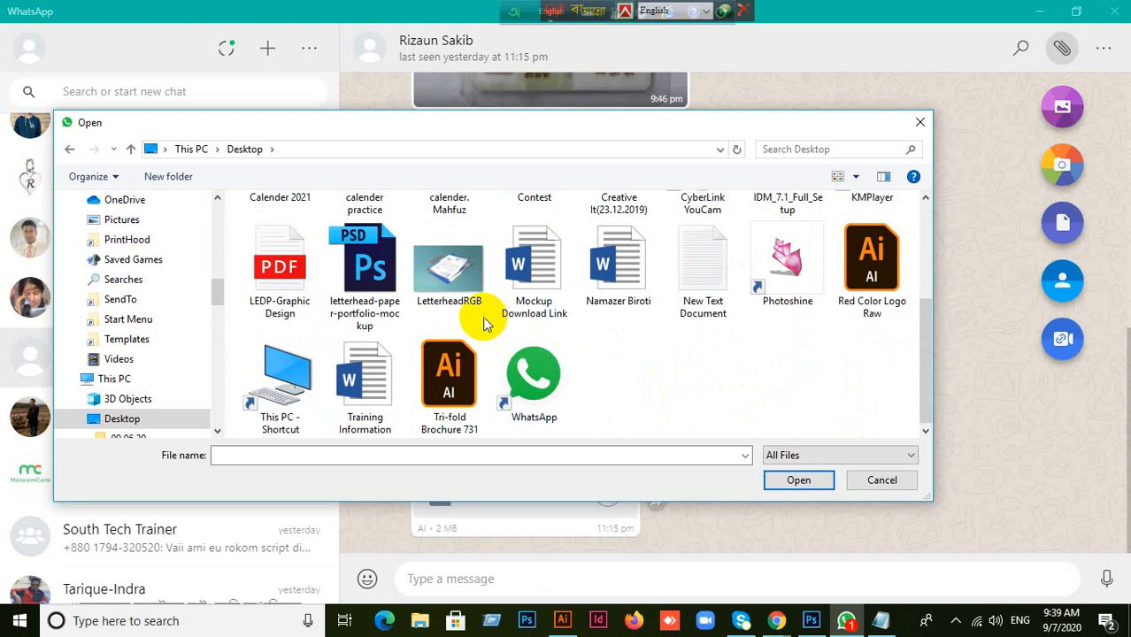
scroll(569, 285, "up", 3)
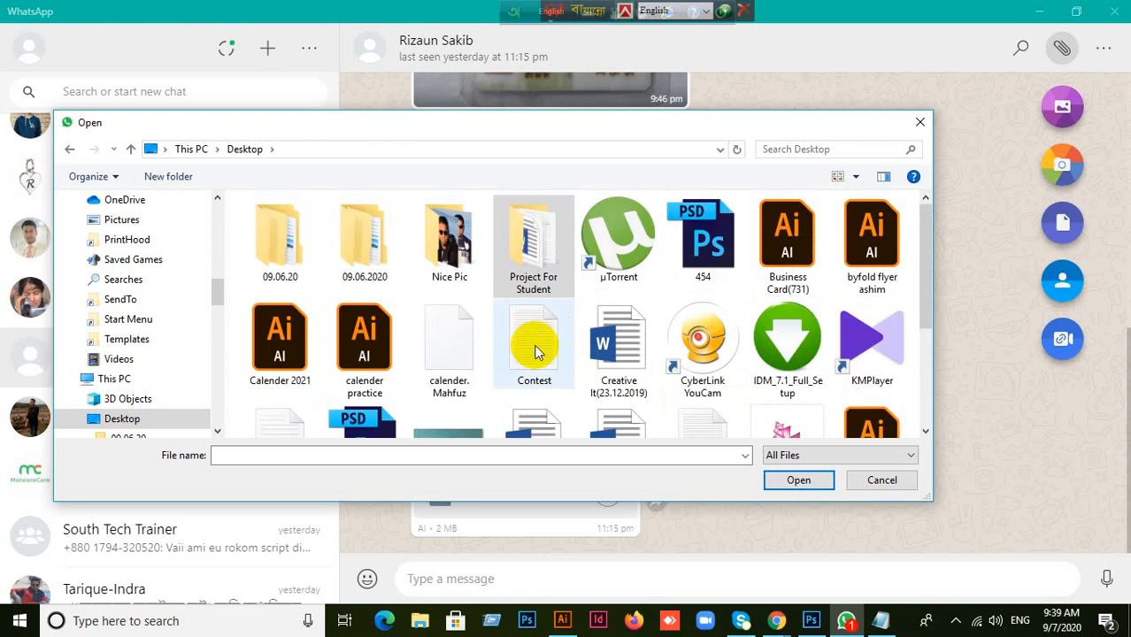
left_click(522, 357)
left_click(798, 480)
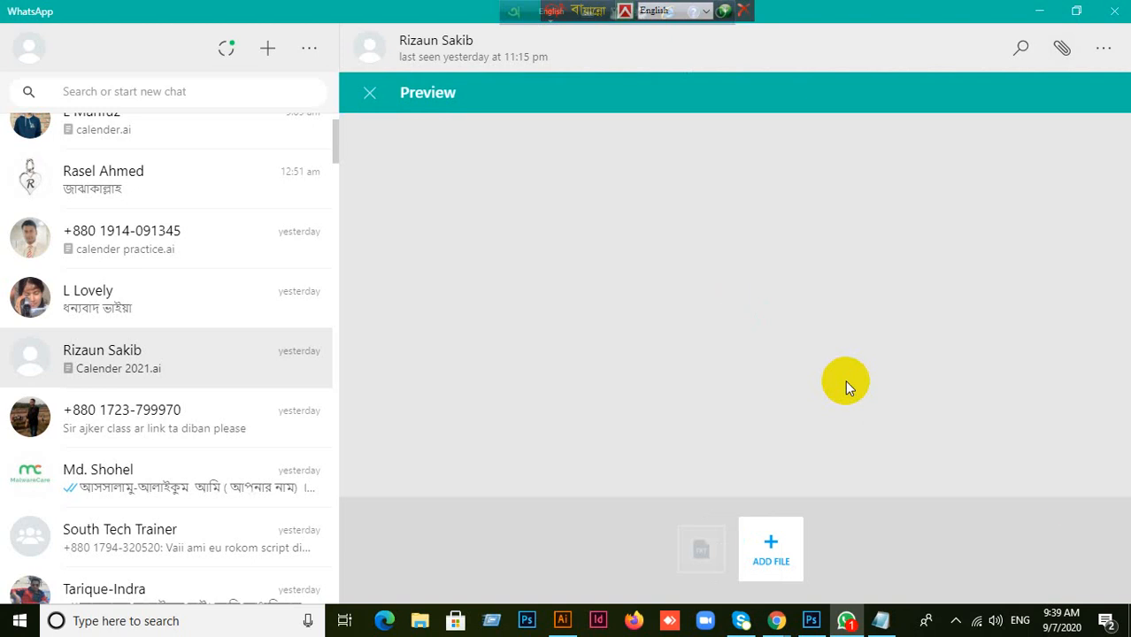
left_click(1076, 499)
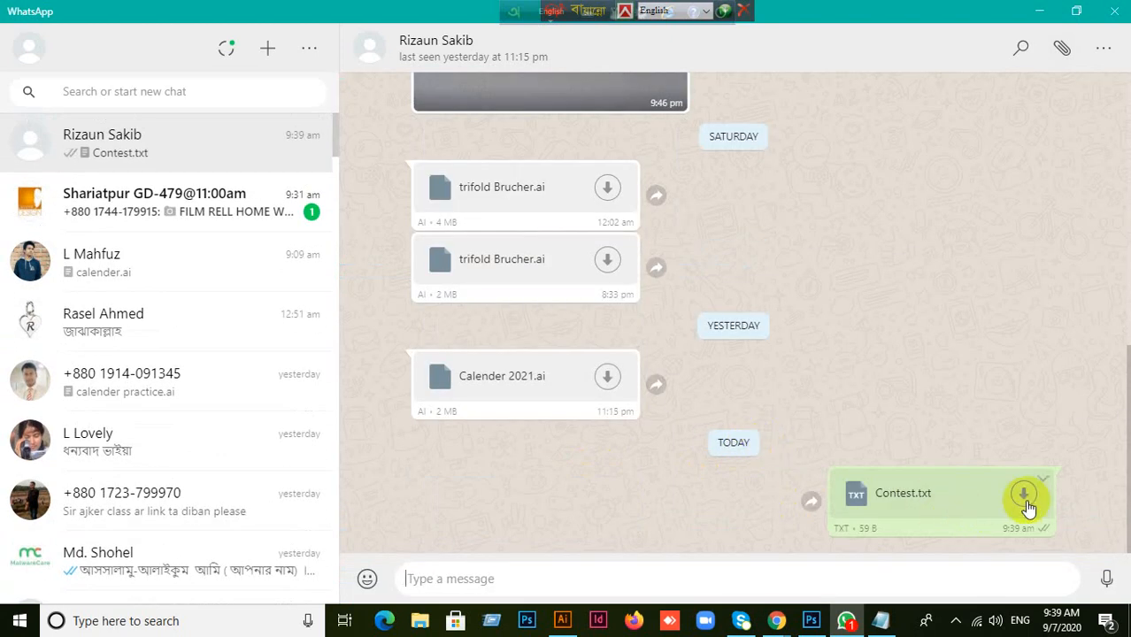
- Delete the sent Contest.txt message from the student's chat
left_click(1043, 485)
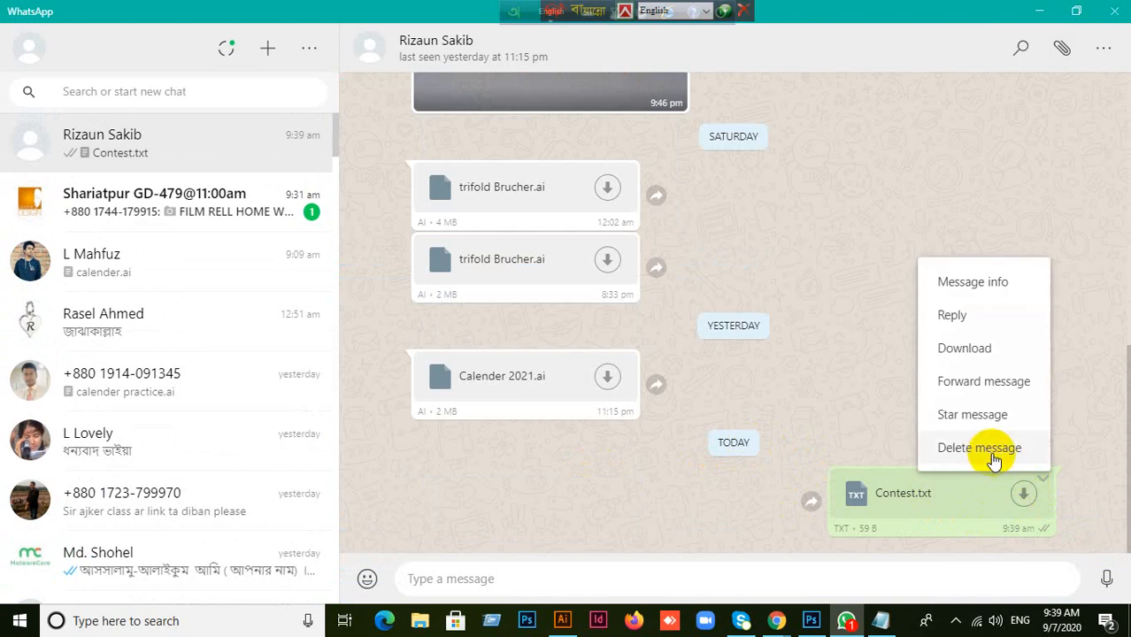
left_click(989, 447)
left_click(637, 409)
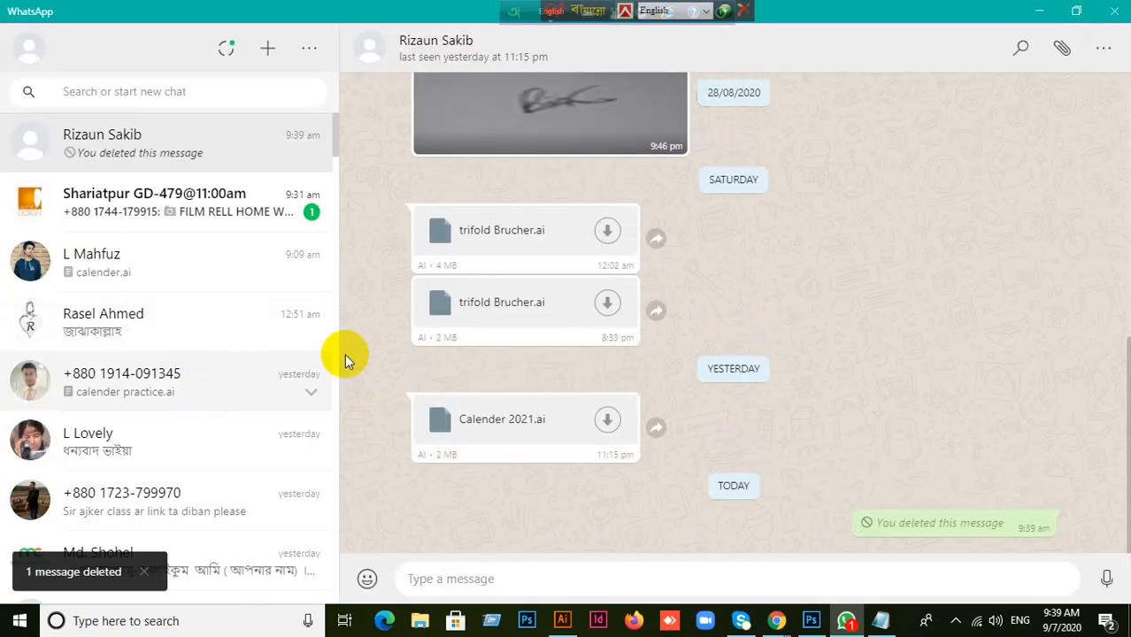
scroll(263, 389, "down", 2)
scroll(274, 413, "down", 1)
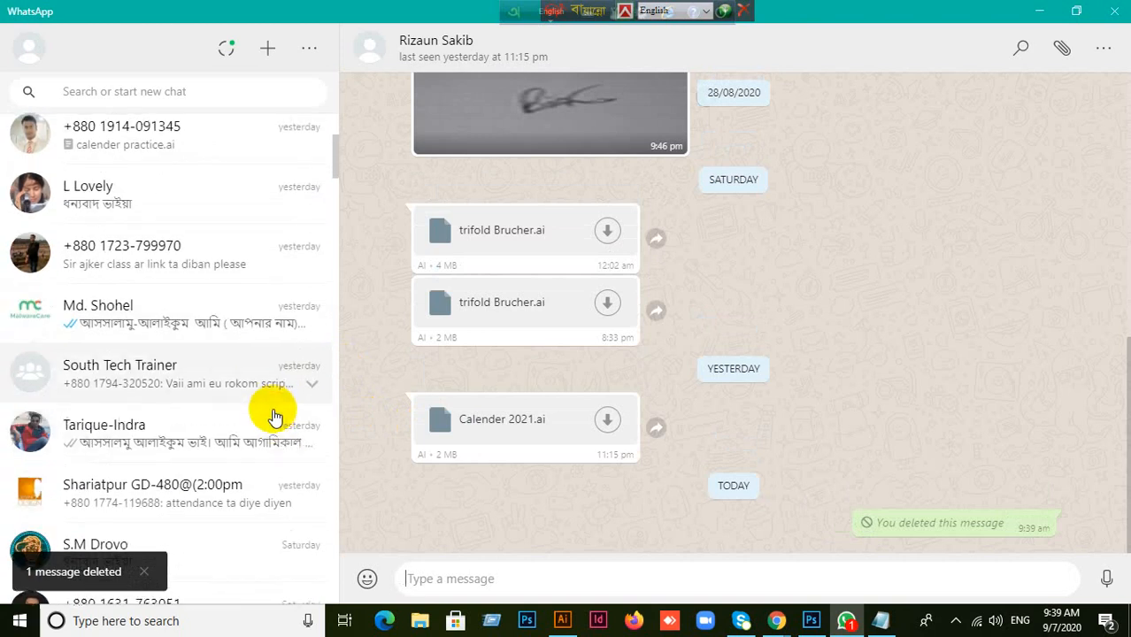
scroll(271, 416, "down", 1)
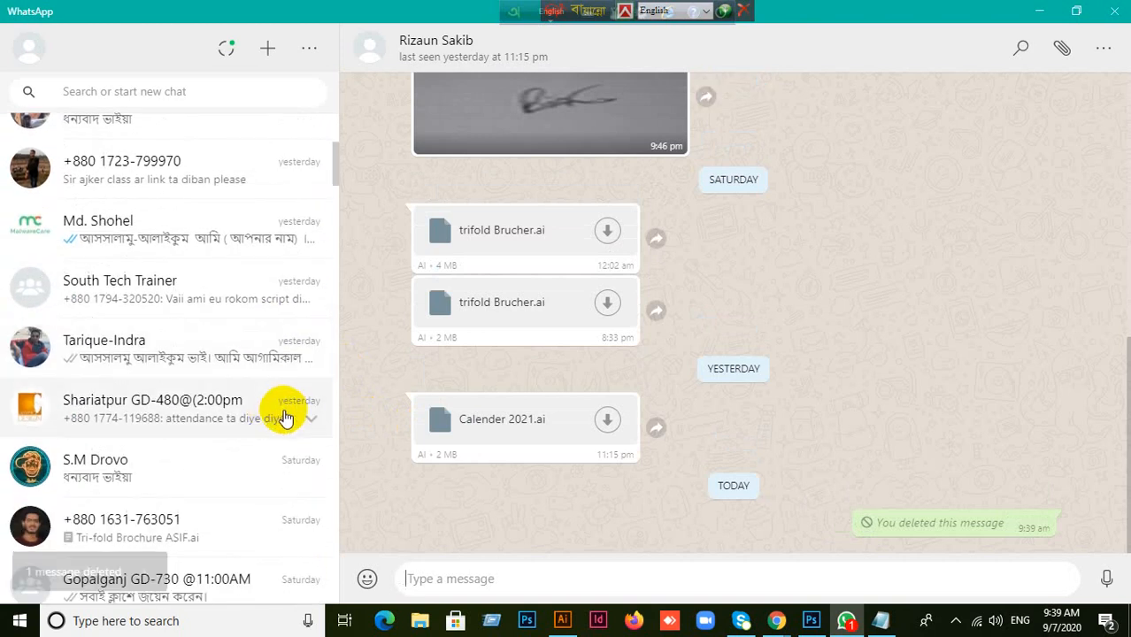
scroll(280, 409, "up", 3)
scroll(269, 386, "up", 1)
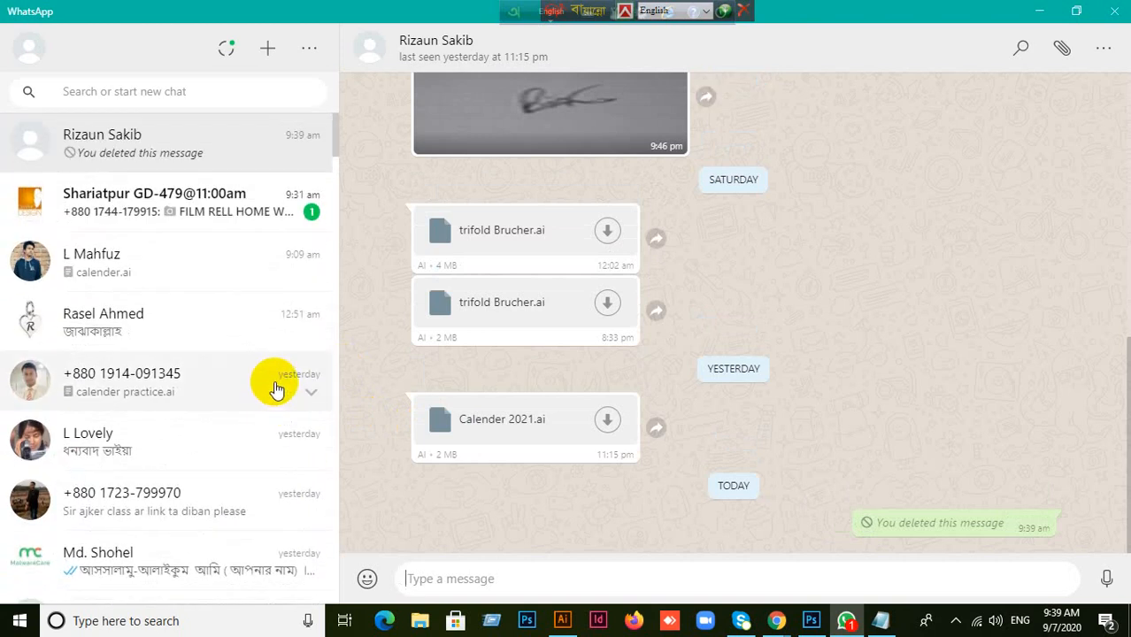
scroll(266, 336, "down", 3)
scroll(266, 341, "down", 1)
scroll(266, 341, "down", 4)
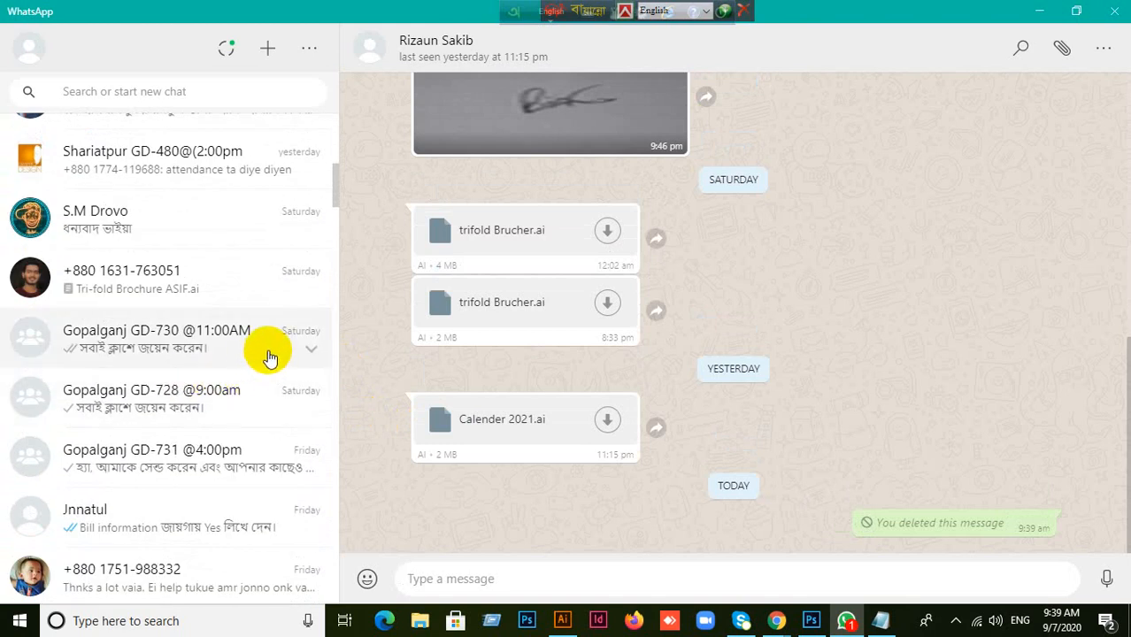
left_click(309, 350)
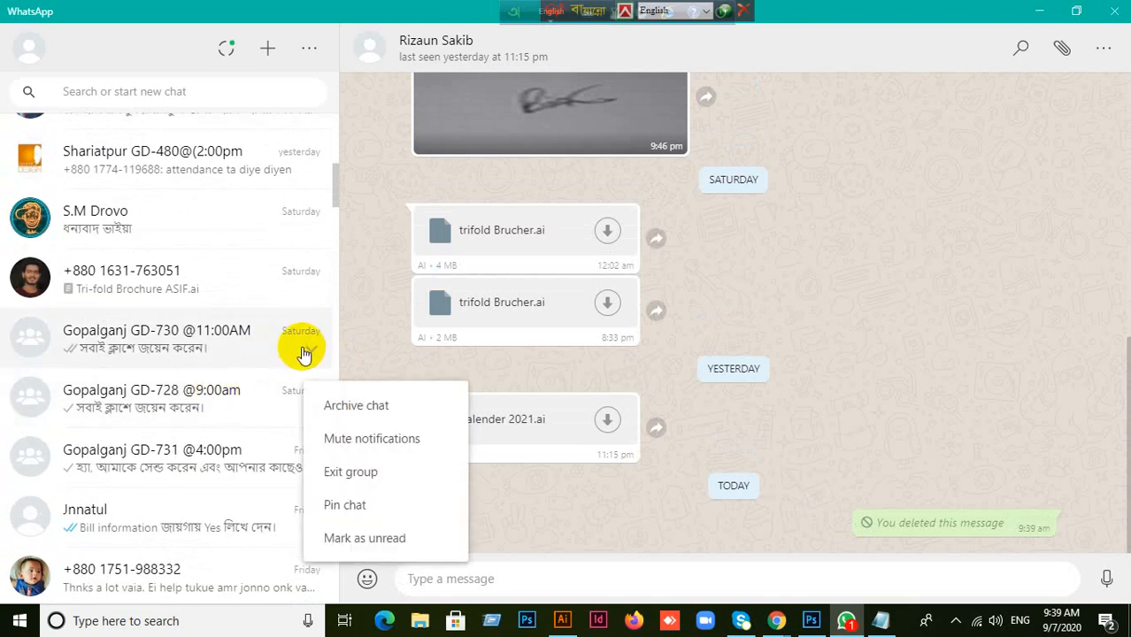
left_click(305, 352)
left_click(305, 352)
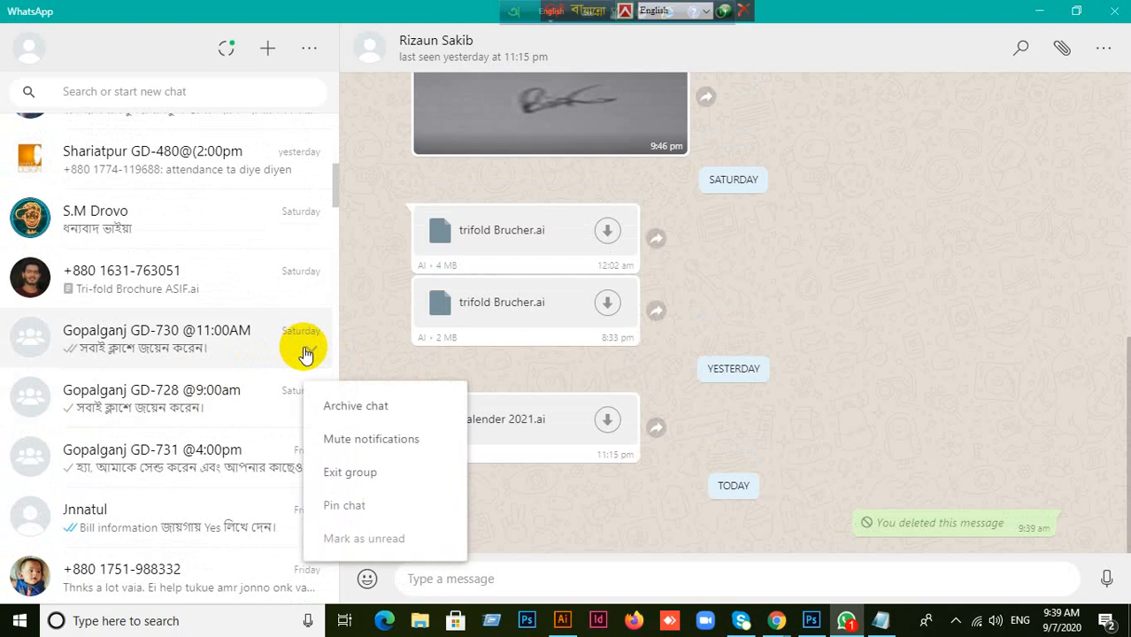
left_click(305, 351)
left_click(307, 349)
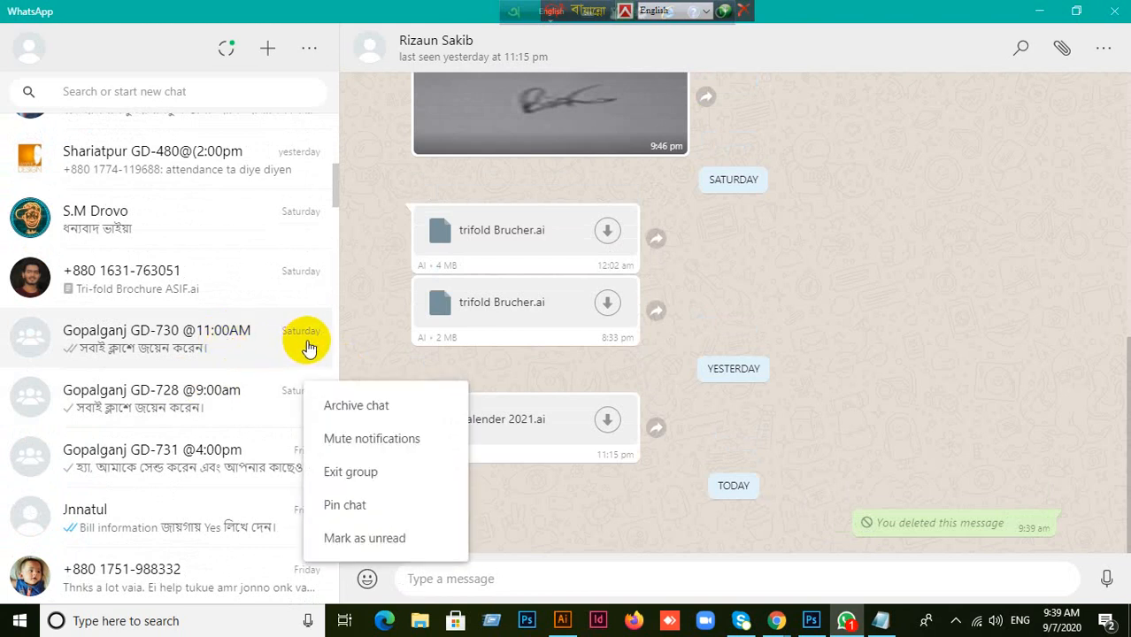
left_click(307, 349)
left_click(155, 343)
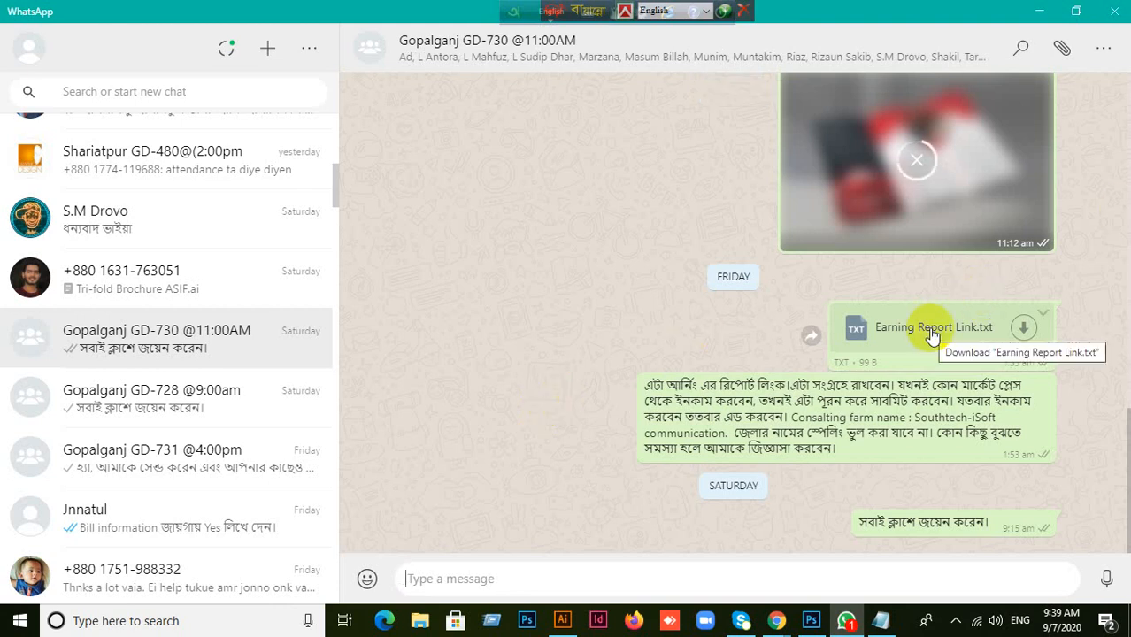
left_click(1063, 51)
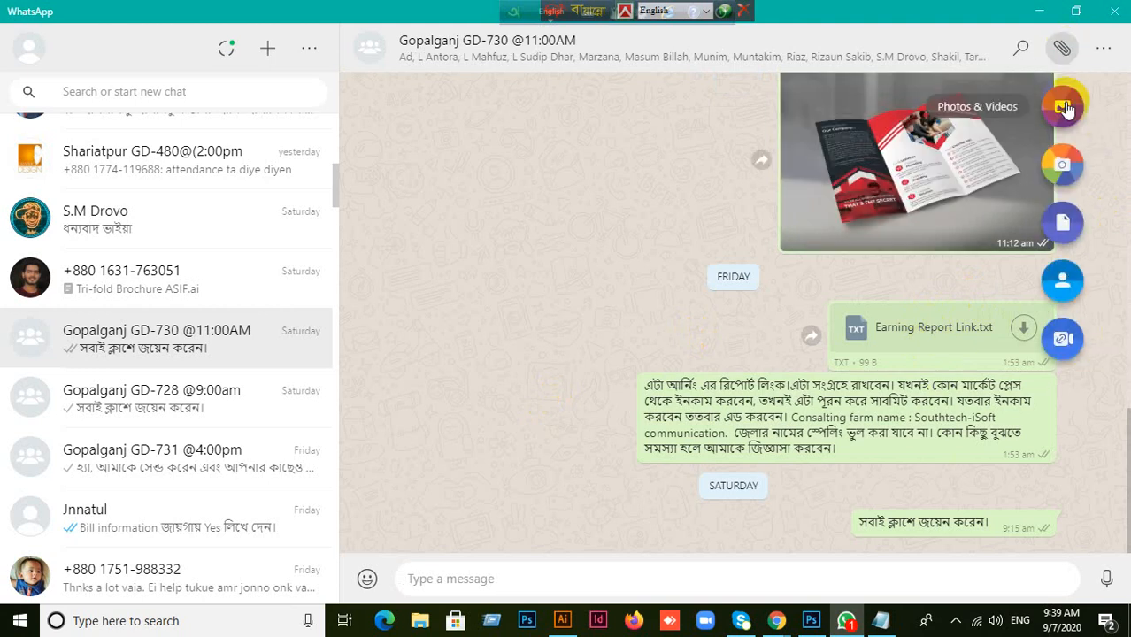
left_click(1065, 108)
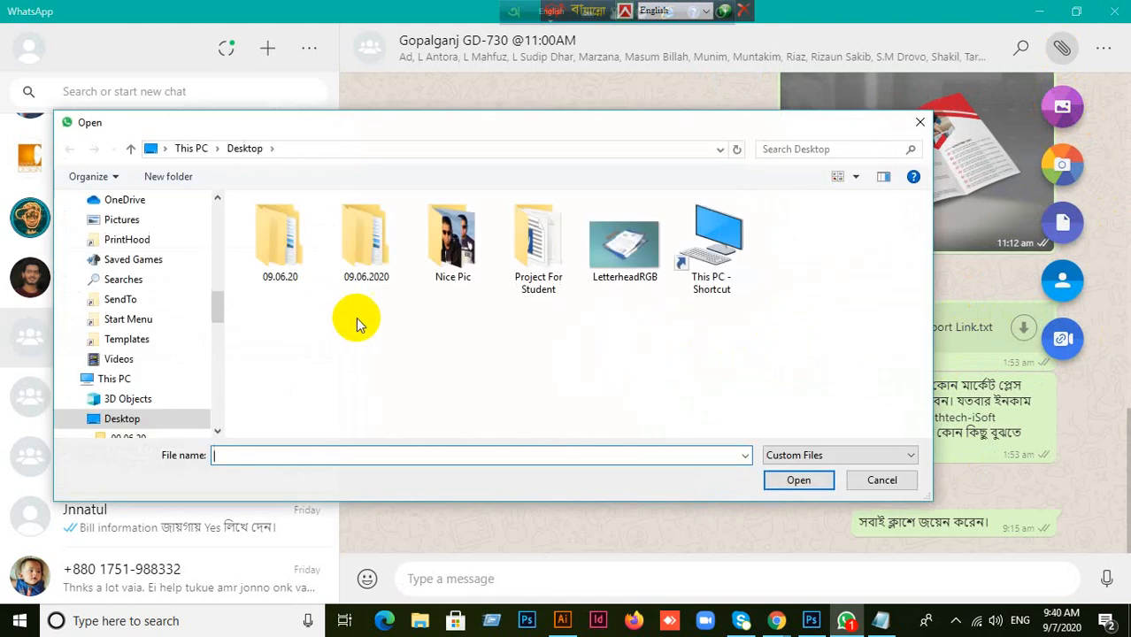
- Browse to the Desktop for the group attachment and set the file filter to All Files
scroll(195, 274, "up", 7)
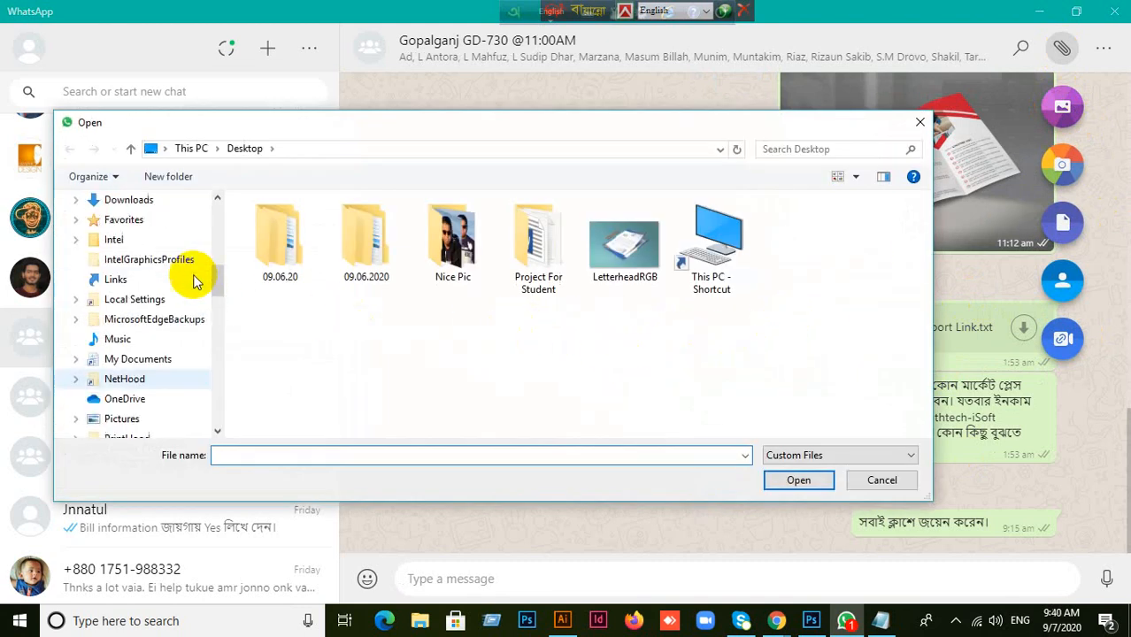
scroll(193, 253, "up", 5)
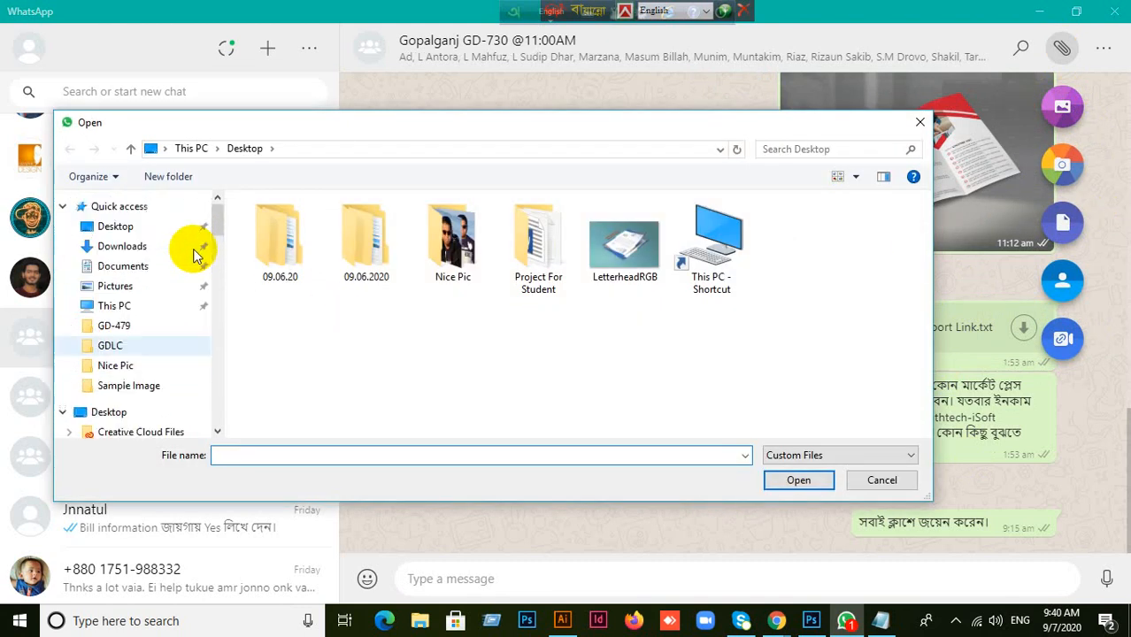
left_click(151, 227)
left_click(862, 457)
left_click(800, 482)
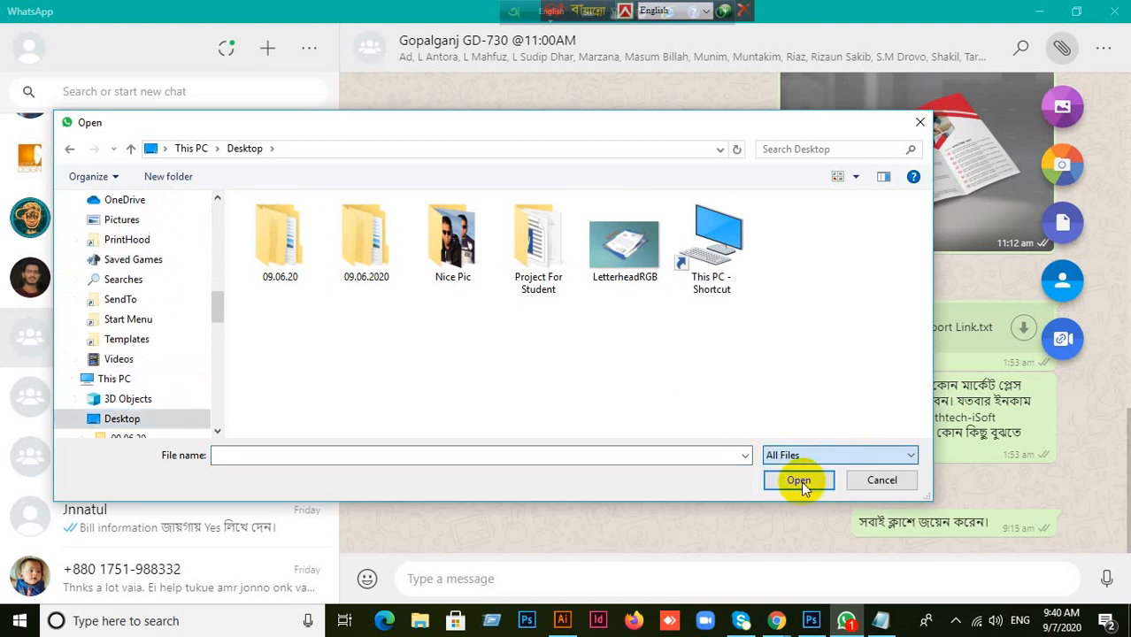
scroll(704, 383, "down", 3)
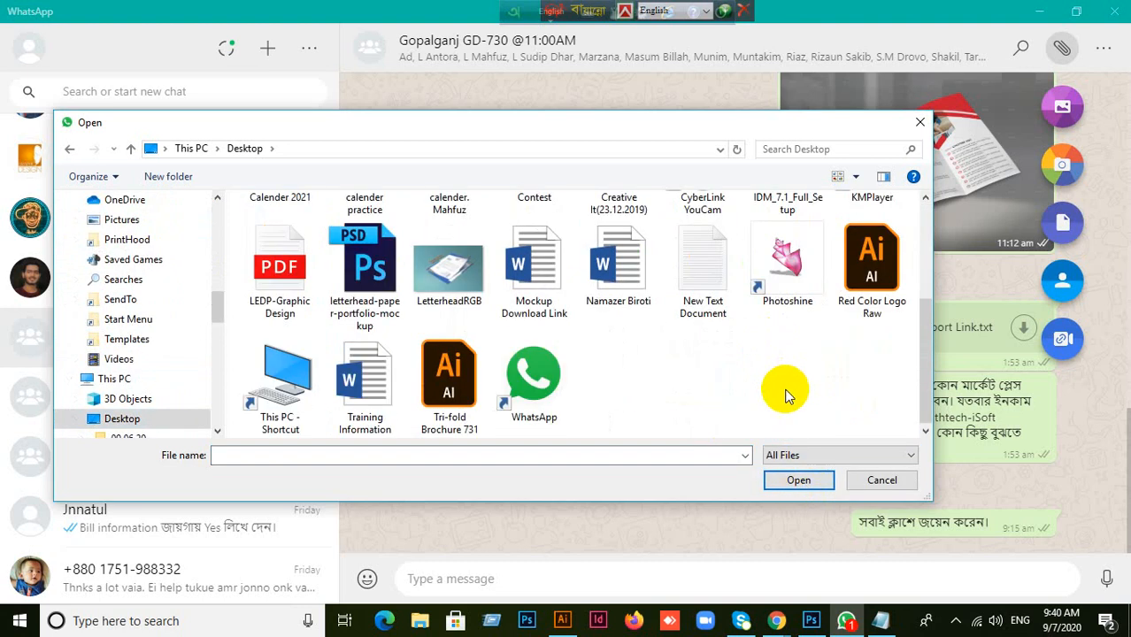
scroll(606, 403, "up", 5)
left_click(533, 340)
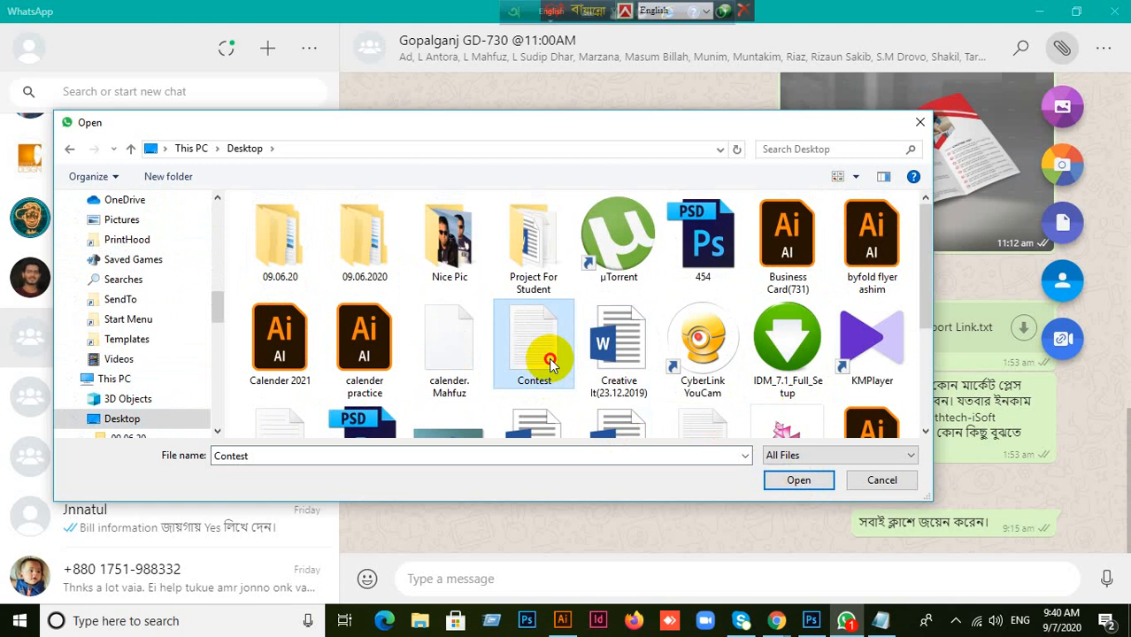
left_click(798, 483)
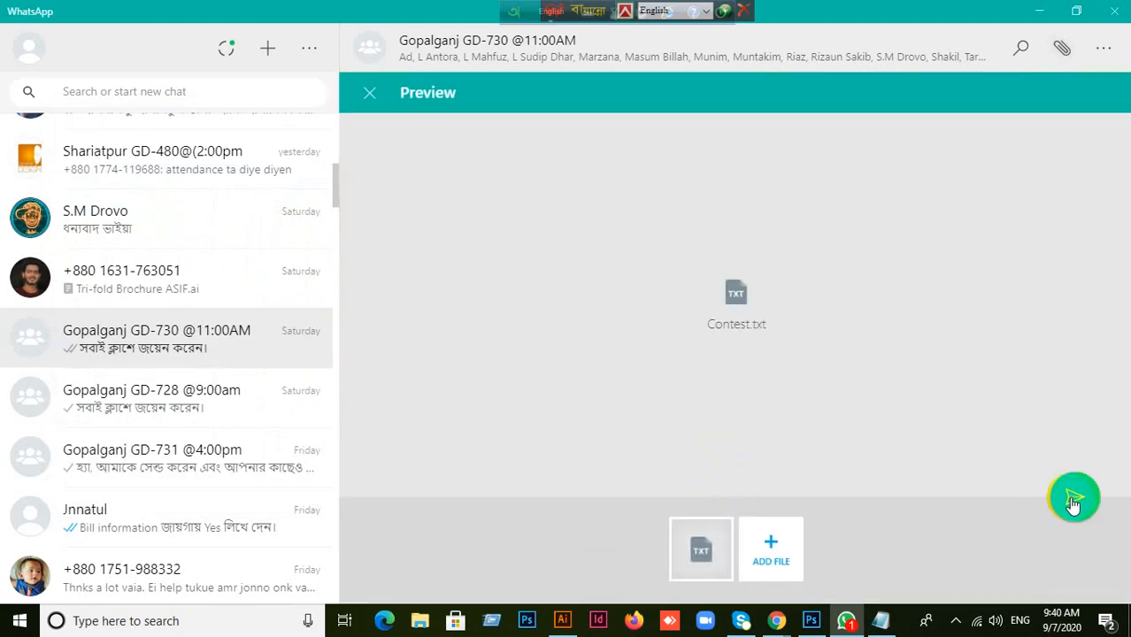
left_click(1074, 500)
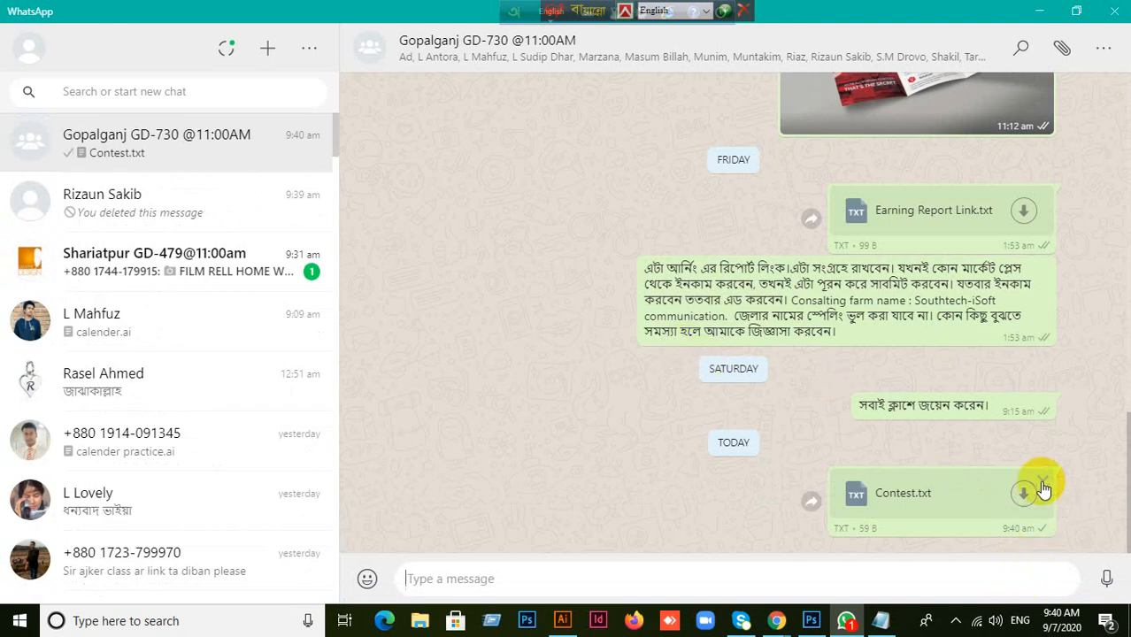
- Review the message options of the Contest.txt file sent to the group and close them without choosing any
left_click(1044, 484)
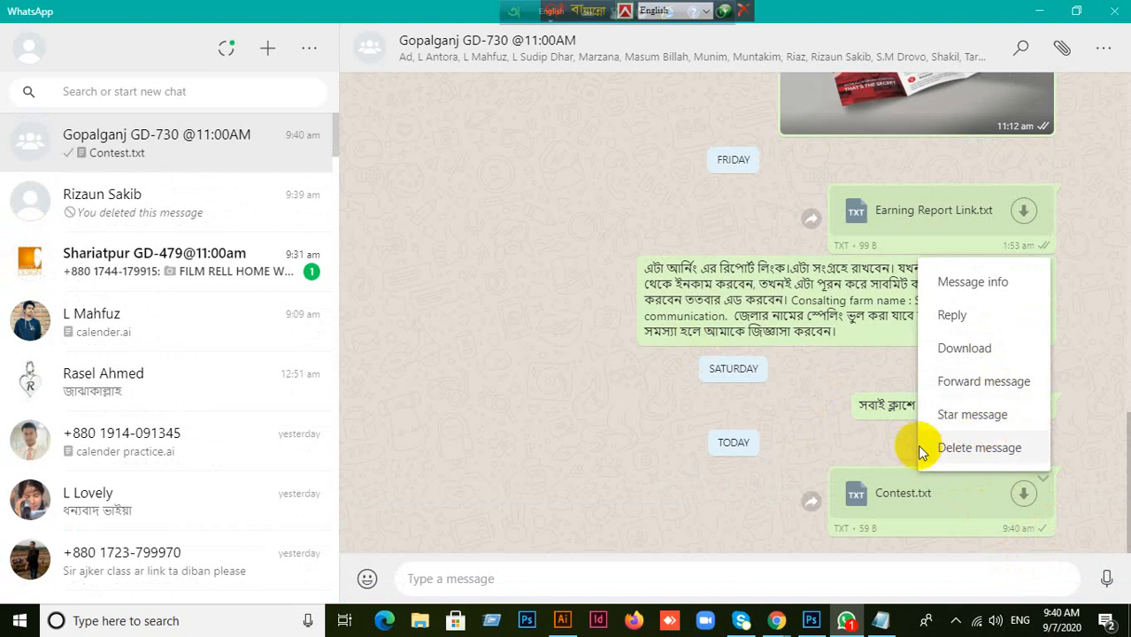
left_click(734, 512)
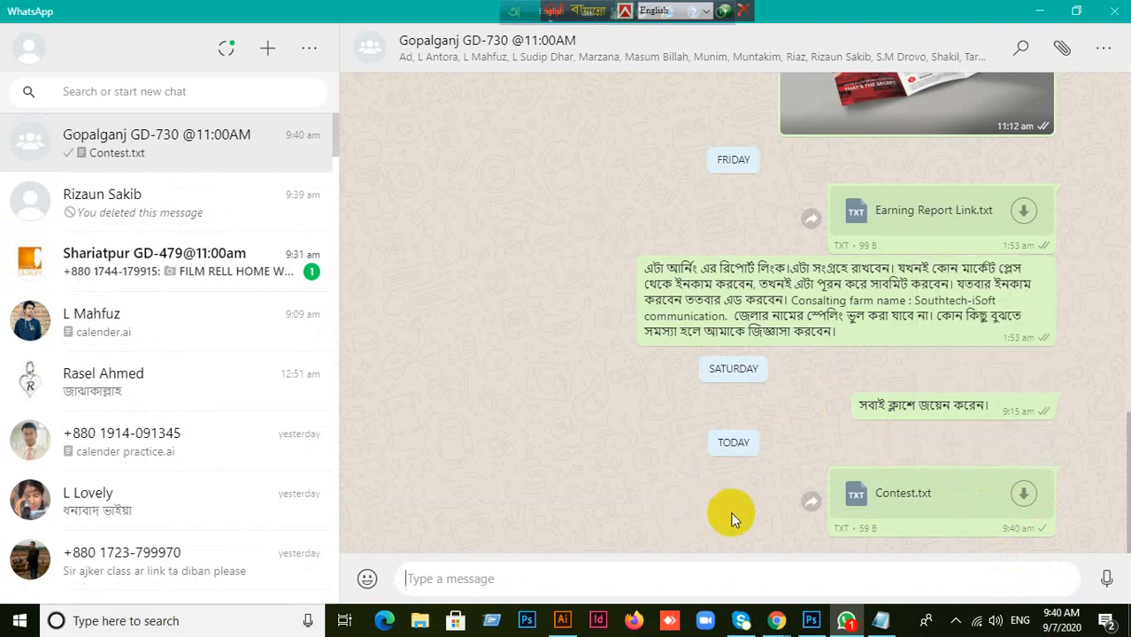
left_click(1046, 485)
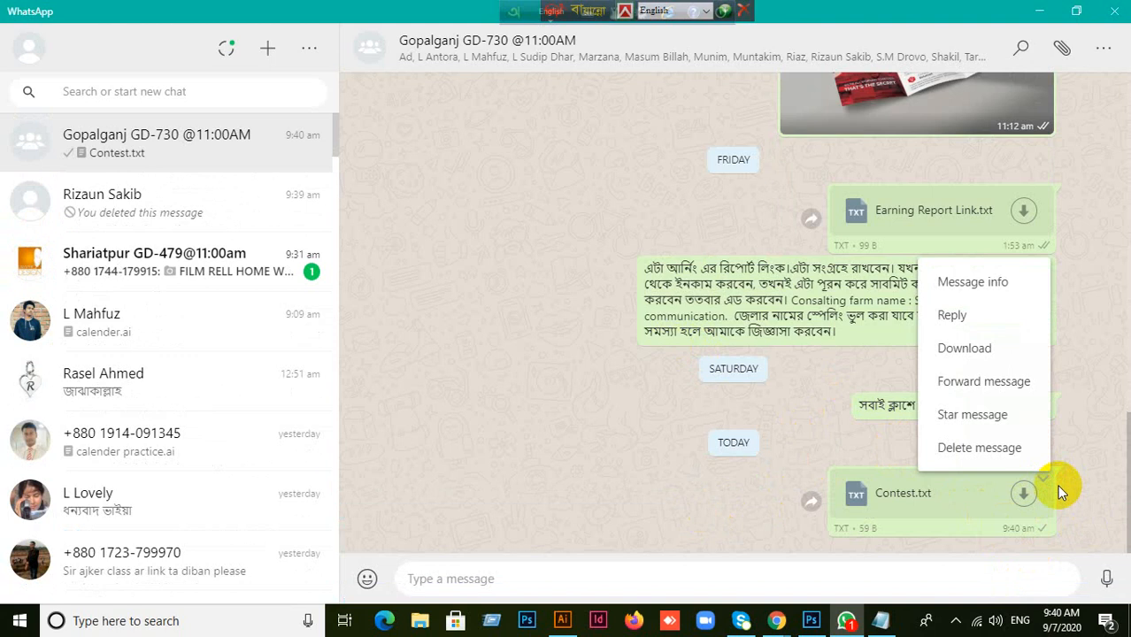
left_click(750, 497)
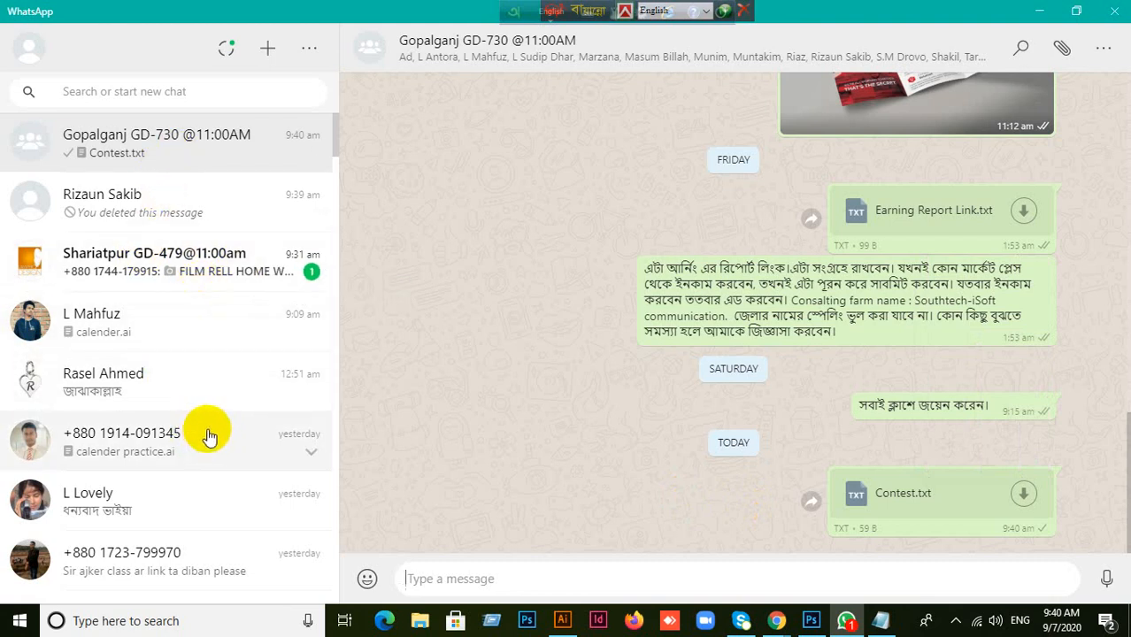
- Open the Gopalganj GD-728 @9:00am group chat and start attaching a file through Photos & Videos
scroll(212, 420, "down", 2)
scroll(212, 420, "down", 3)
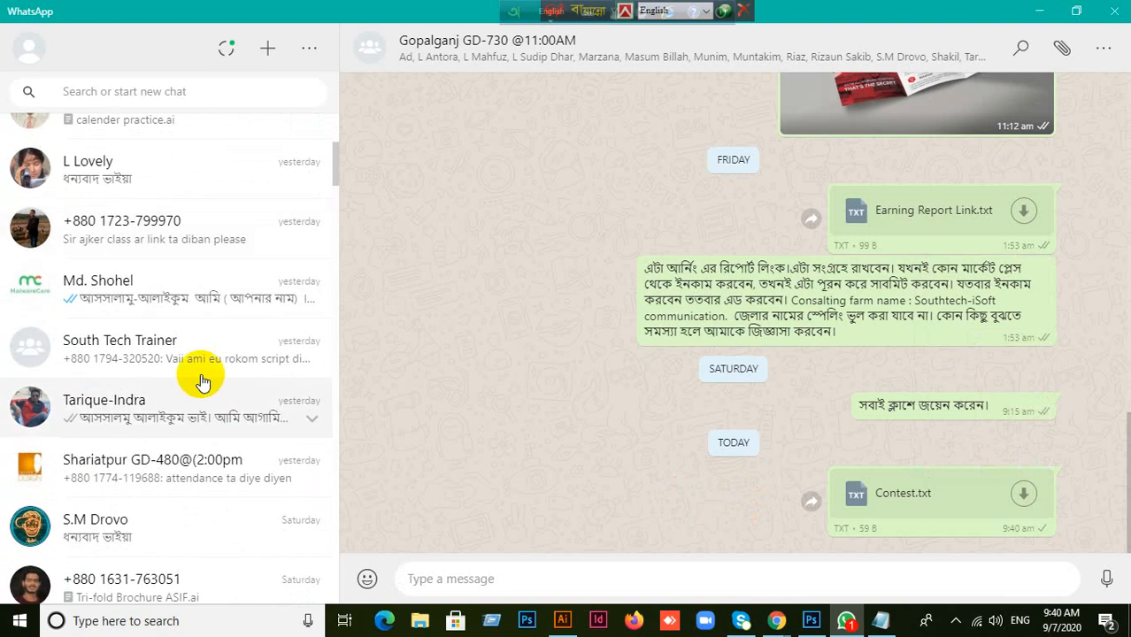
scroll(202, 378, "down", 2)
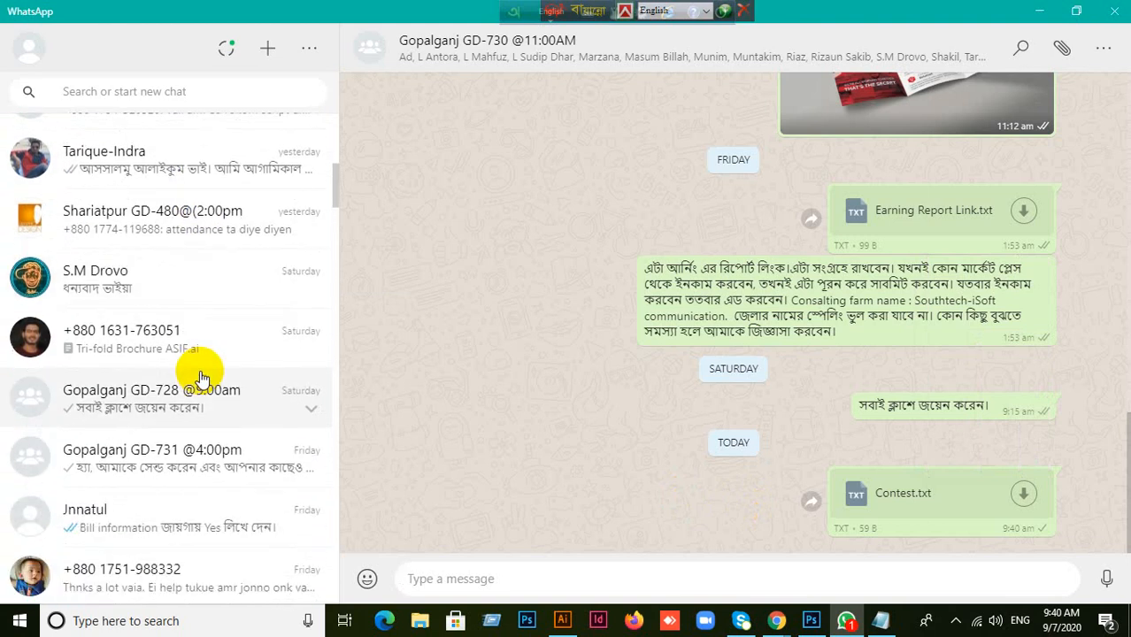
scroll(202, 379, "down", 1)
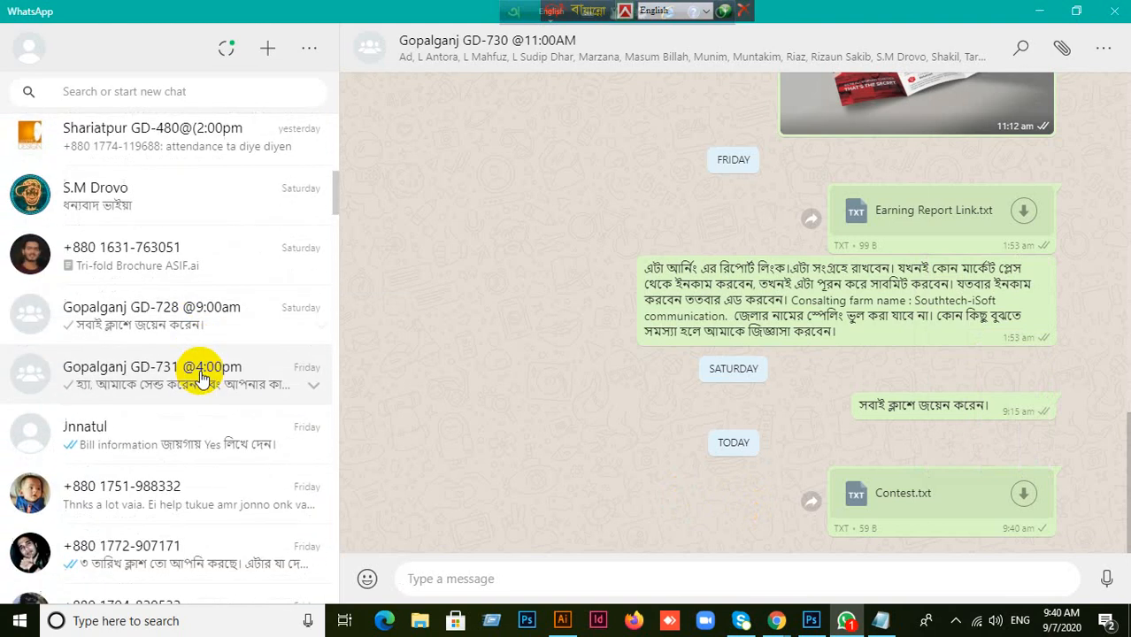
left_click(281, 316)
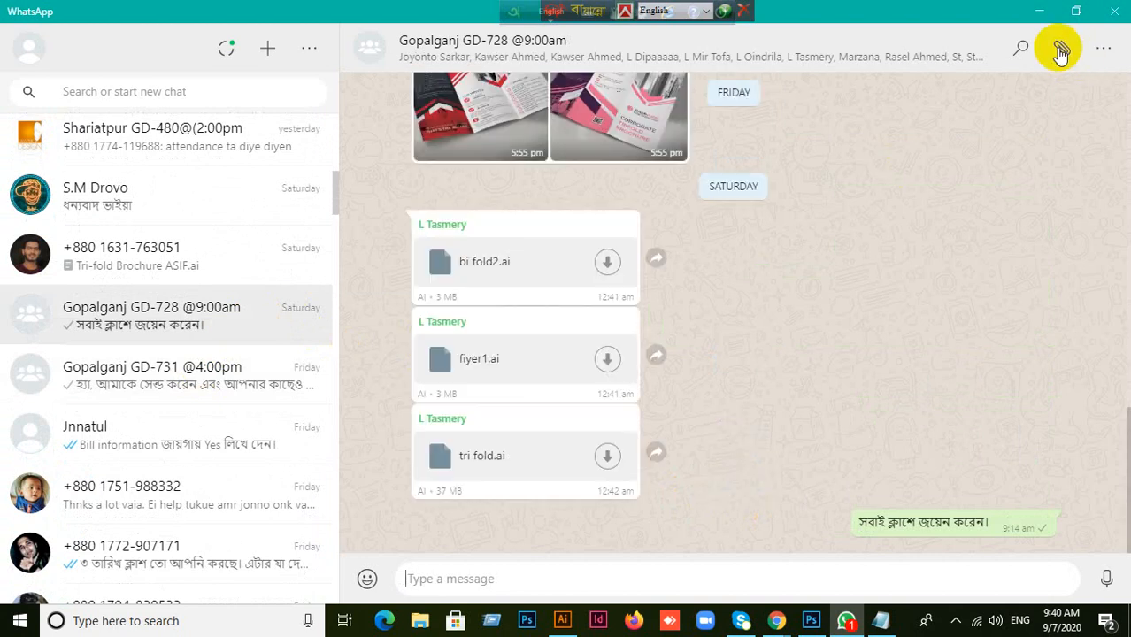
left_click(1061, 51)
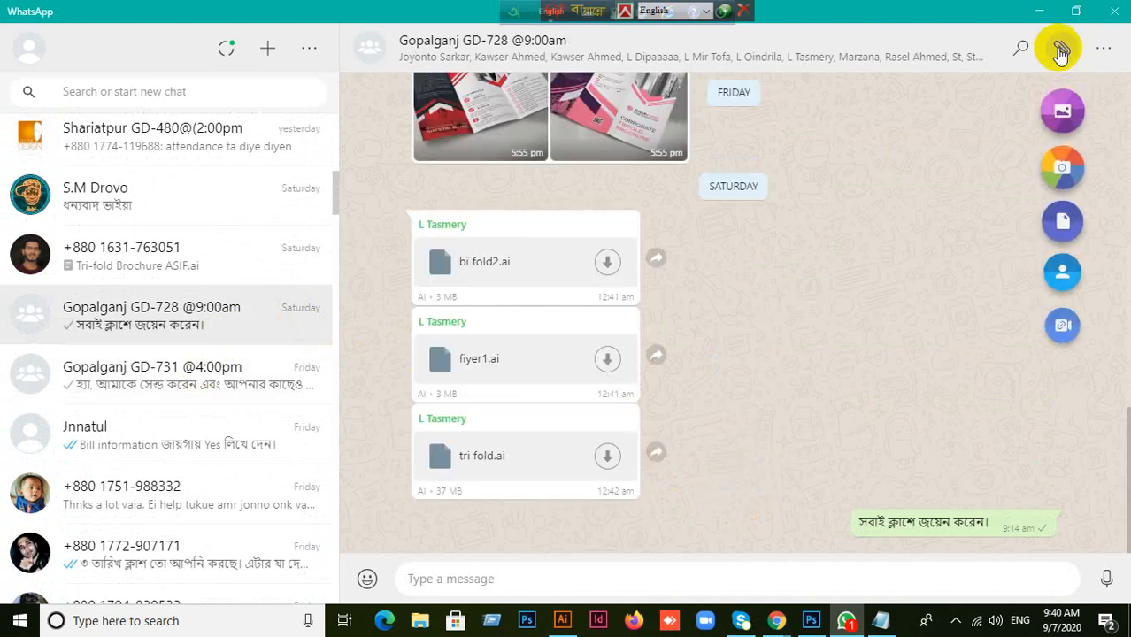
left_click(1067, 115)
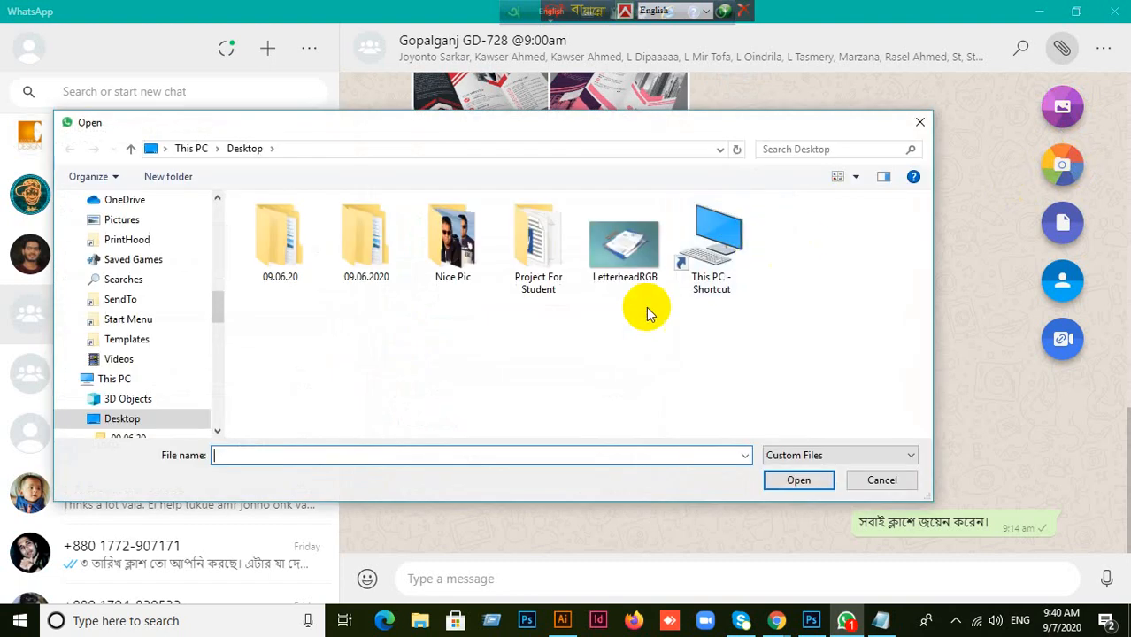
- Browse to the Desktop for the GD-728 group's attachment and set the file filter to All Files
scroll(196, 272, "up", 2)
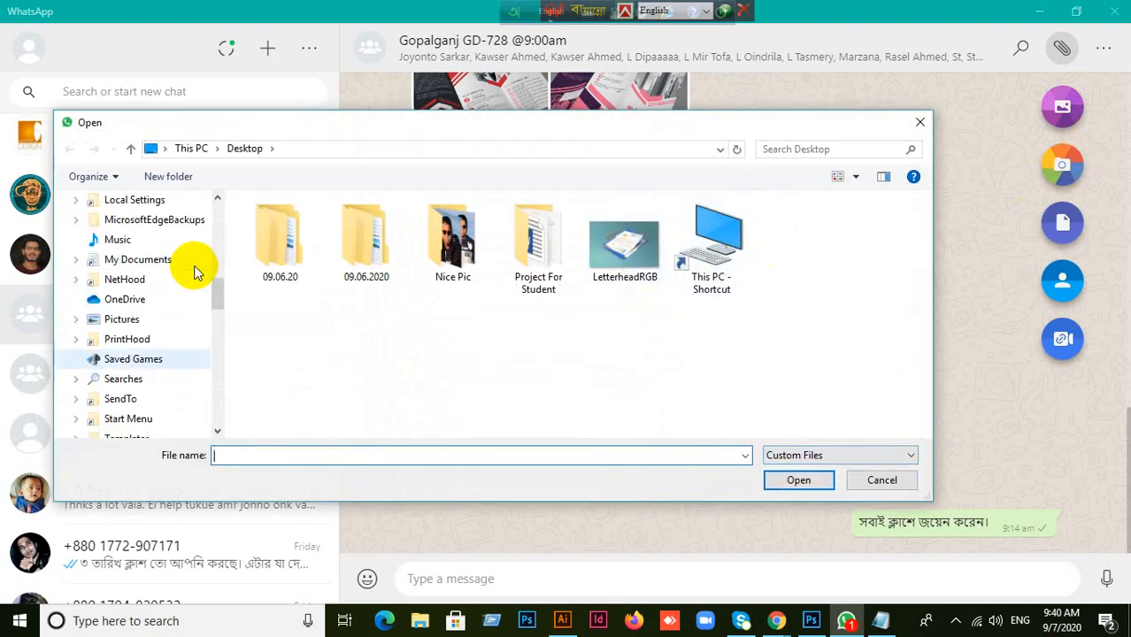
scroll(189, 259, "up", 15)
left_click(128, 228)
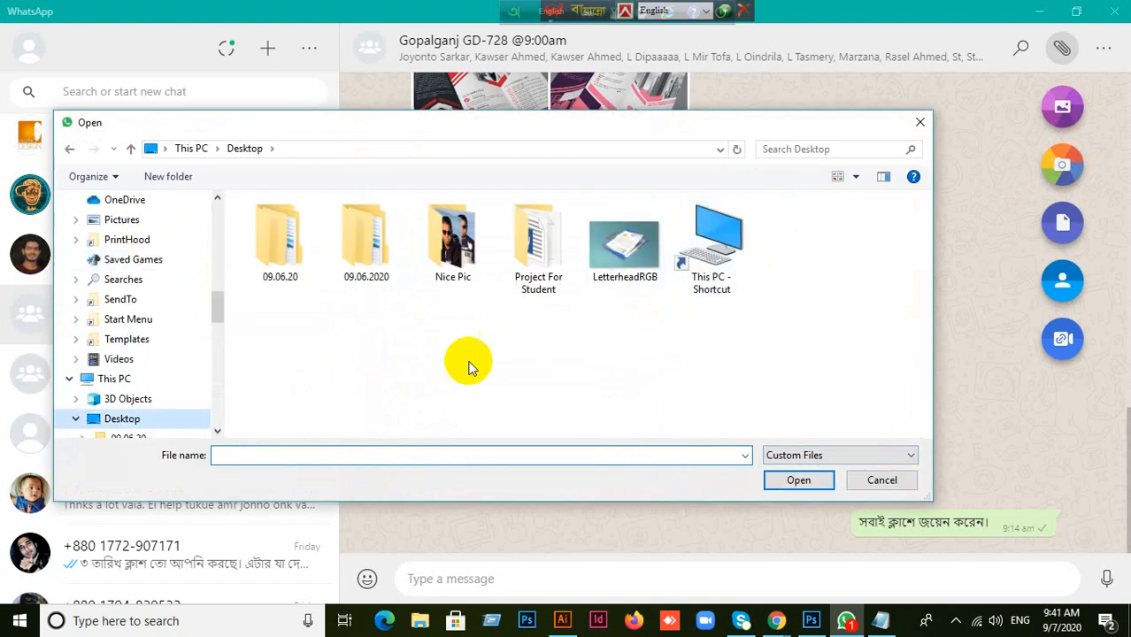
left_click(894, 455)
left_click(796, 484)
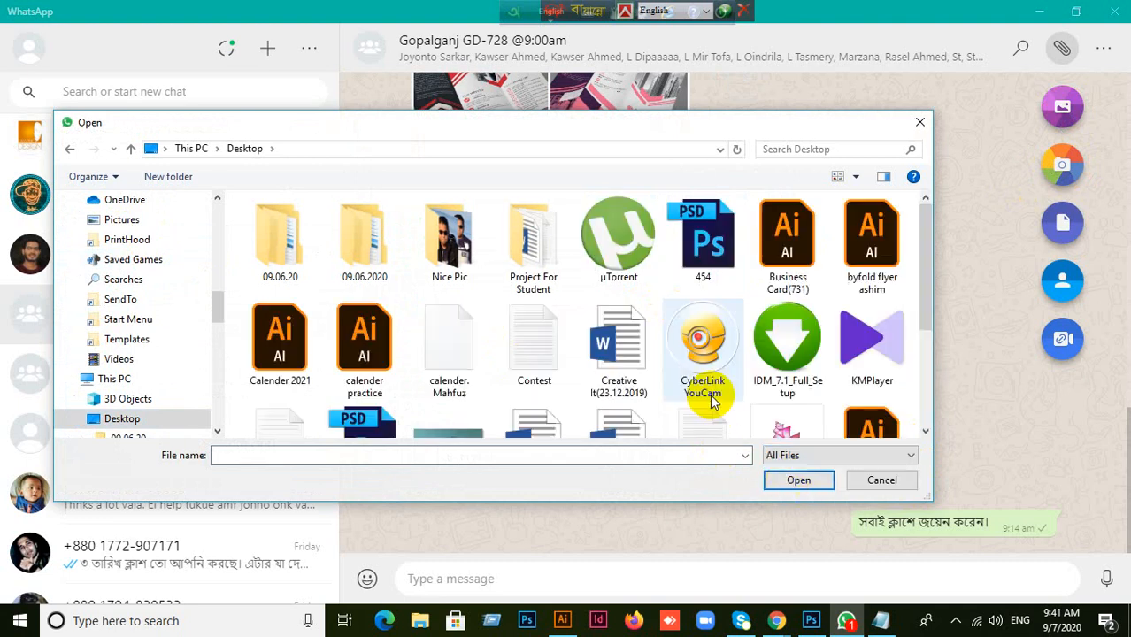
- Choose the Contest text file from the Desktop and send it to the Gopalganj GD-728 @9:00am group
scroll(699, 371, "down", 2)
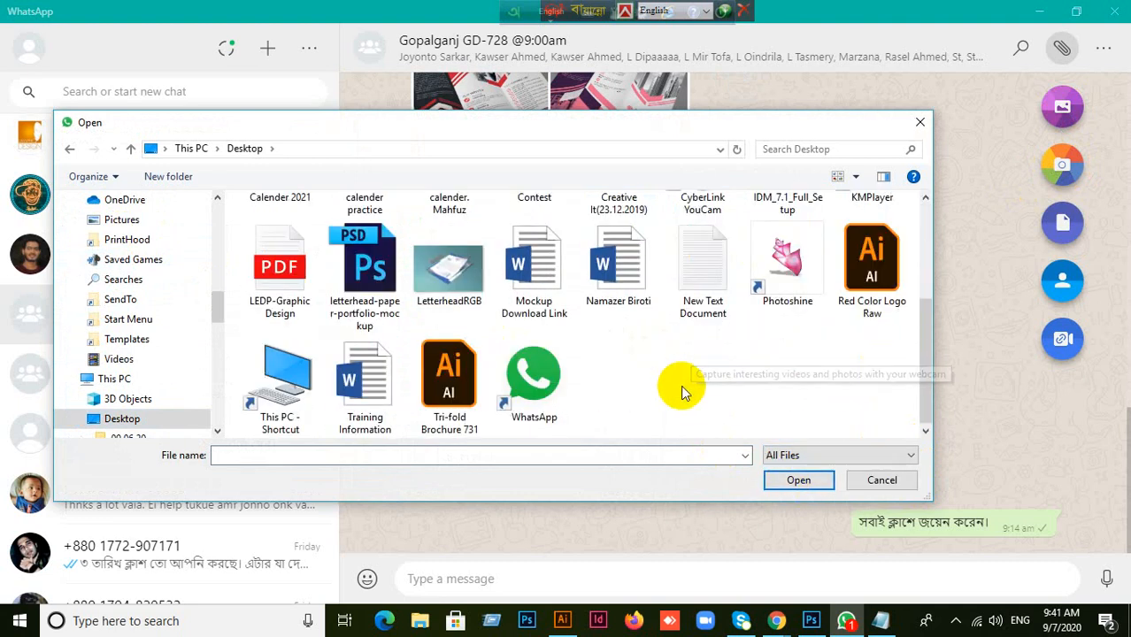
scroll(683, 393, "up", 2)
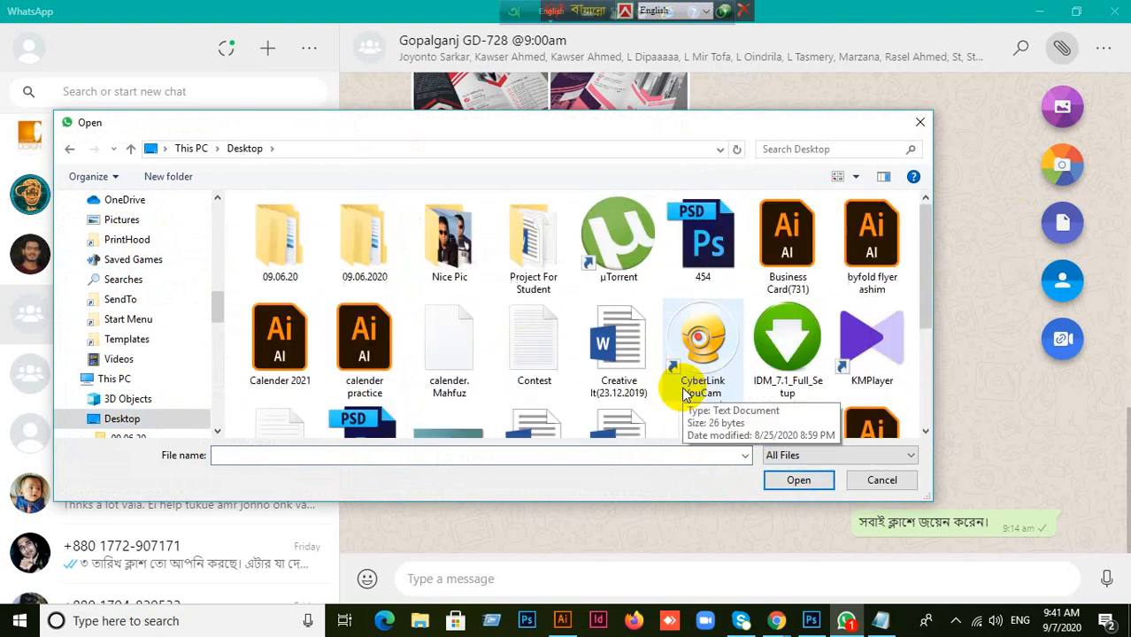
left_click(531, 362)
left_click(799, 482)
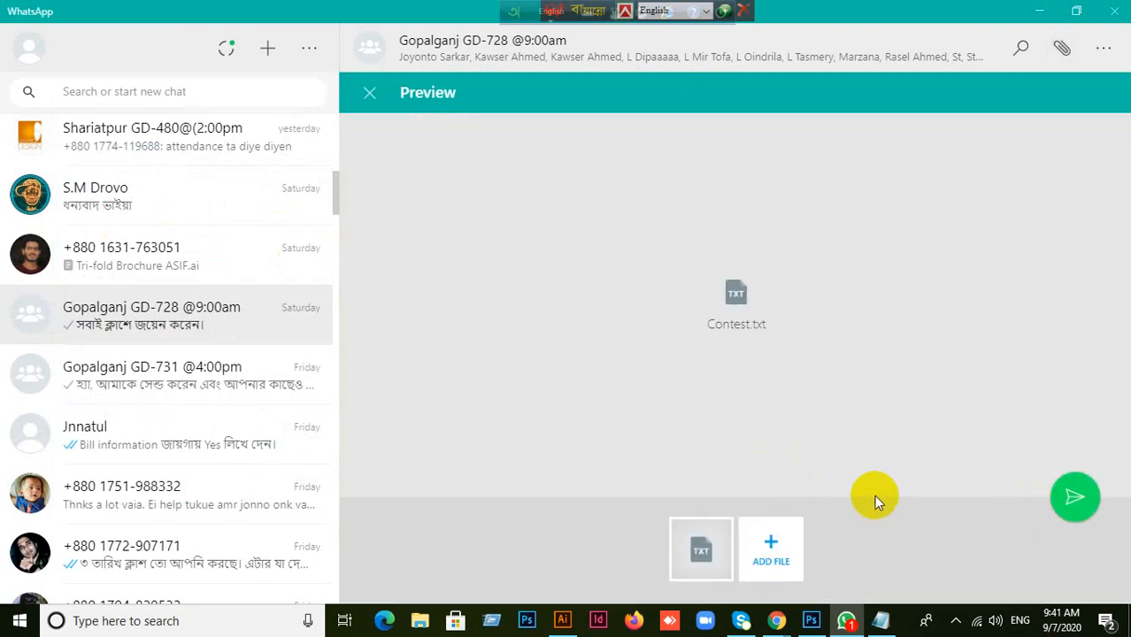
left_click(1076, 497)
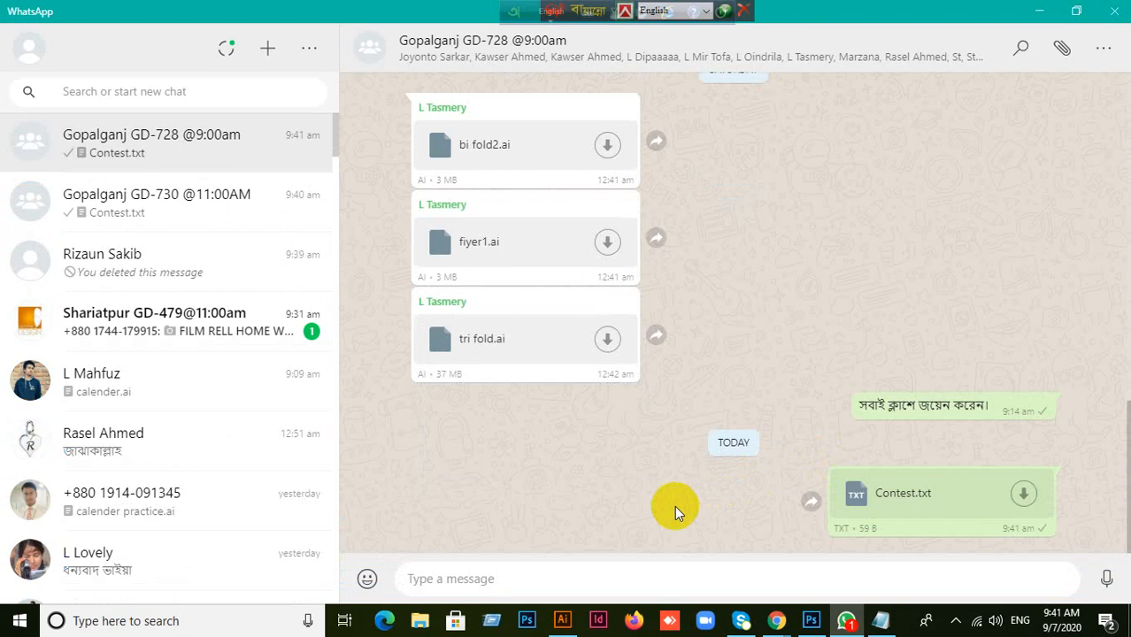
scroll(675, 501, "up", 2)
scroll(677, 500, "down", 2)
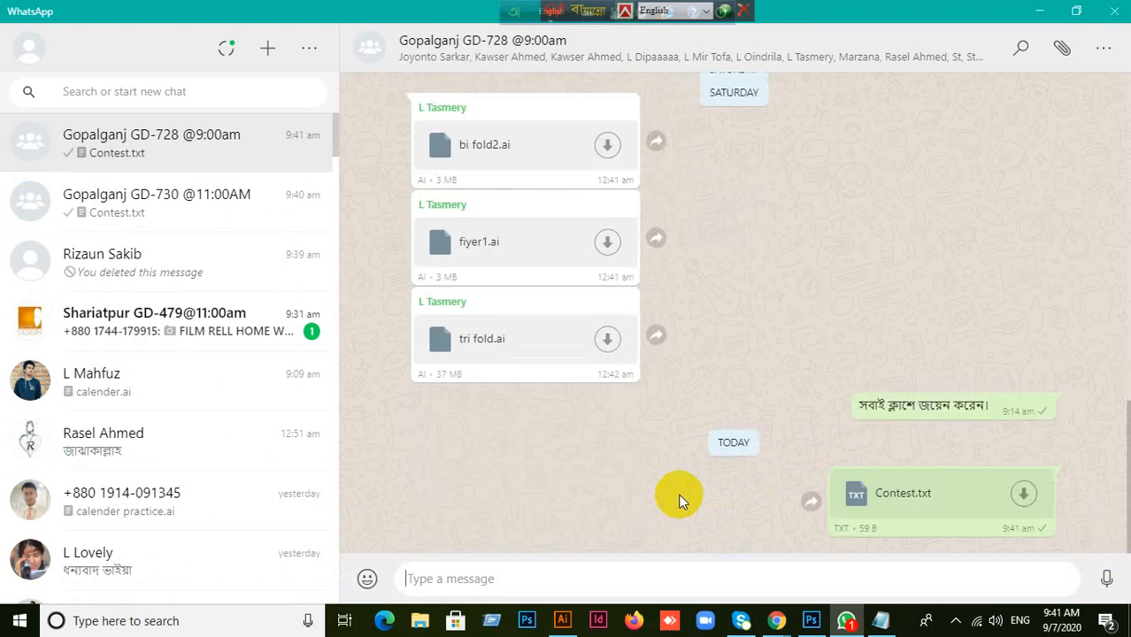
scroll(678, 500, "up", 2)
scroll(678, 500, "down", 3)
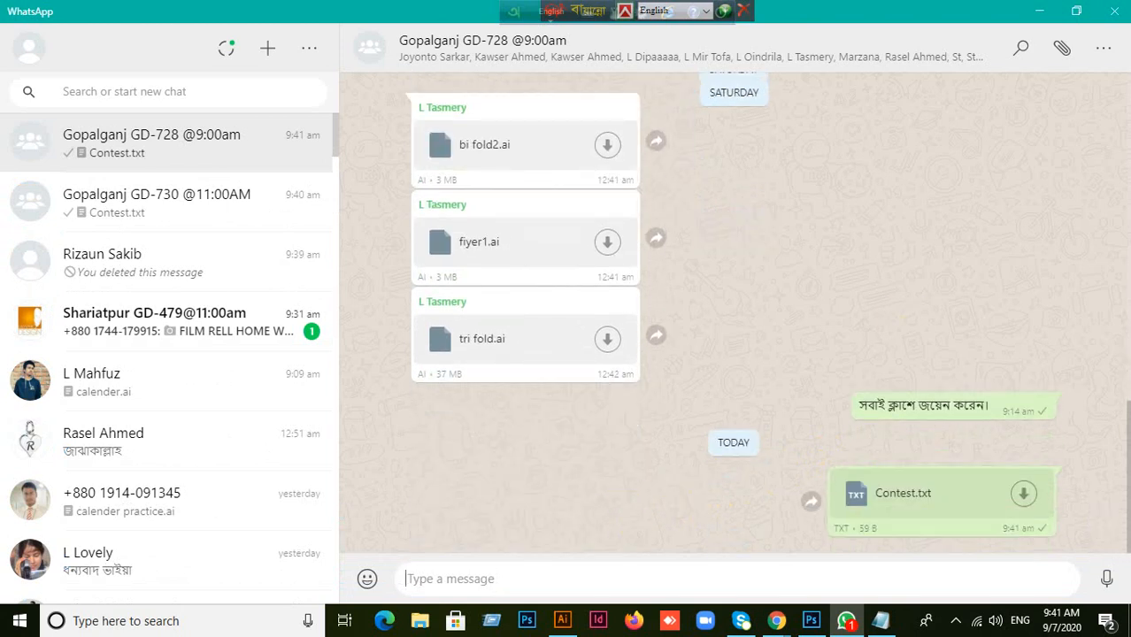
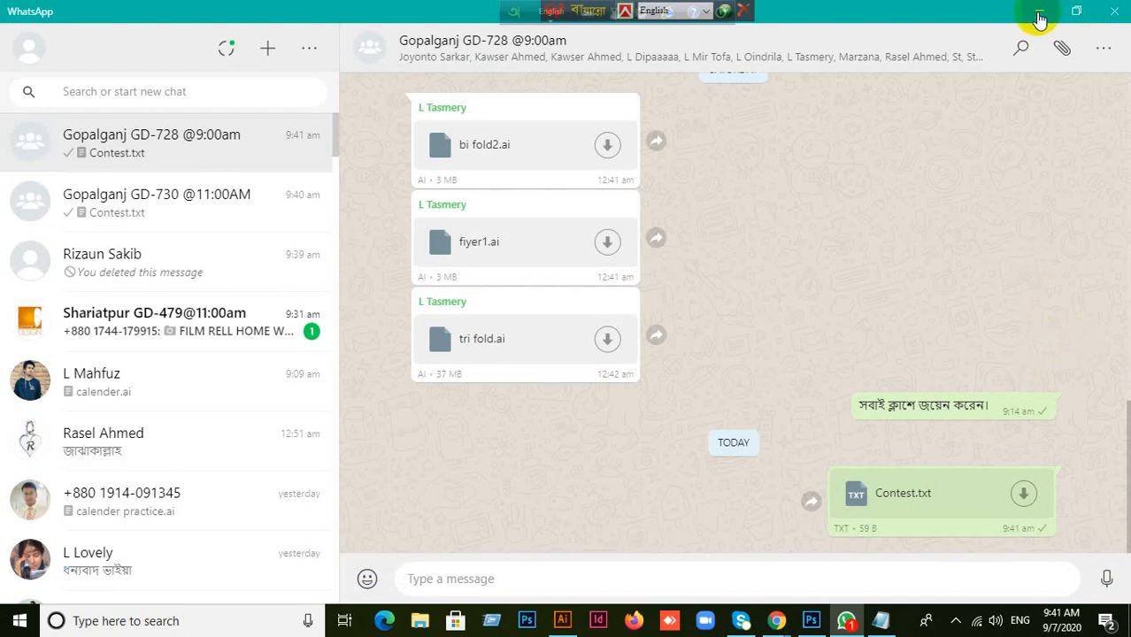
- Minimize WhatsApp and switch to Chrome with the Freelancer business card contest results
left_click(1039, 20)
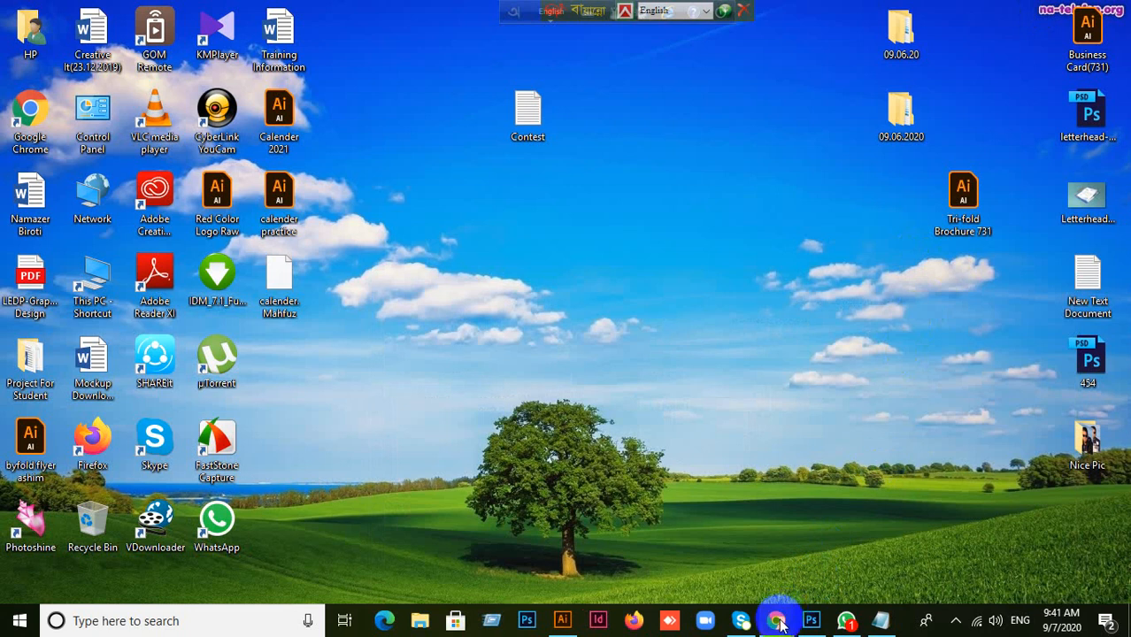
mouse_move(779, 623)
left_click(703, 556)
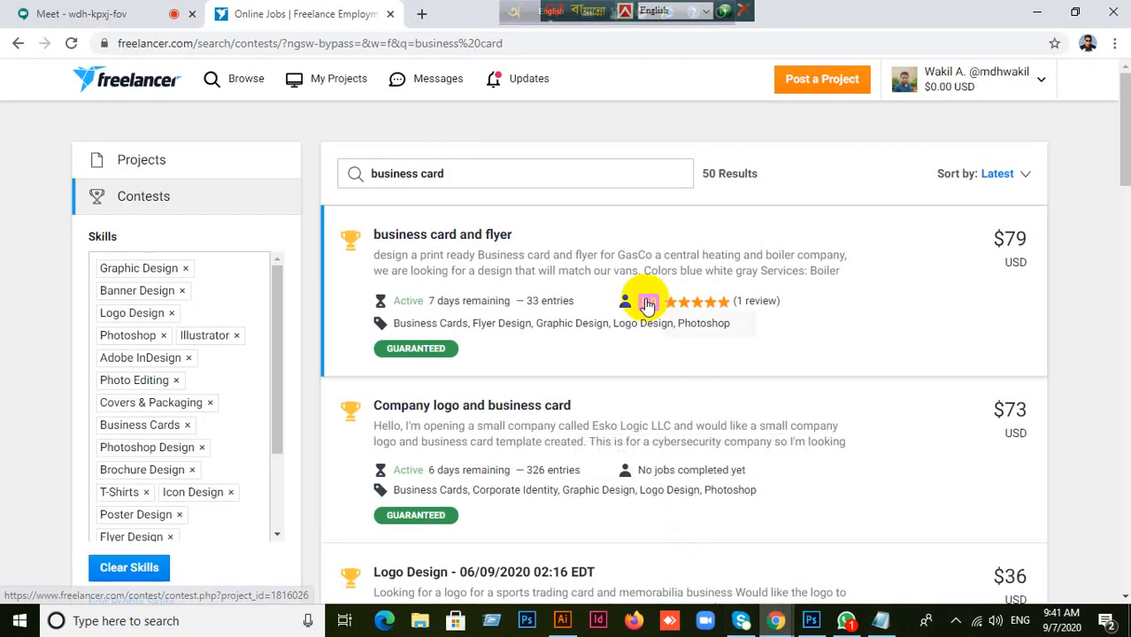
mouse_move(647, 305)
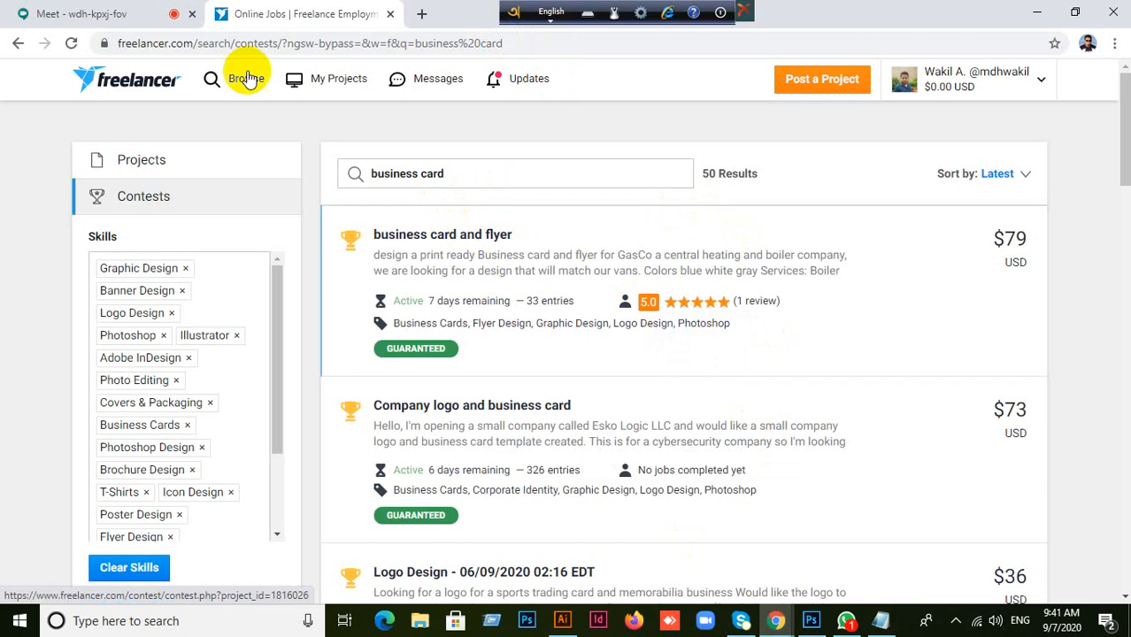
- Rearrange the two floating Bangla keyboard toolbars so they clear the browser's tabs and window controls
left_click_drag(513, 14, 846, 13)
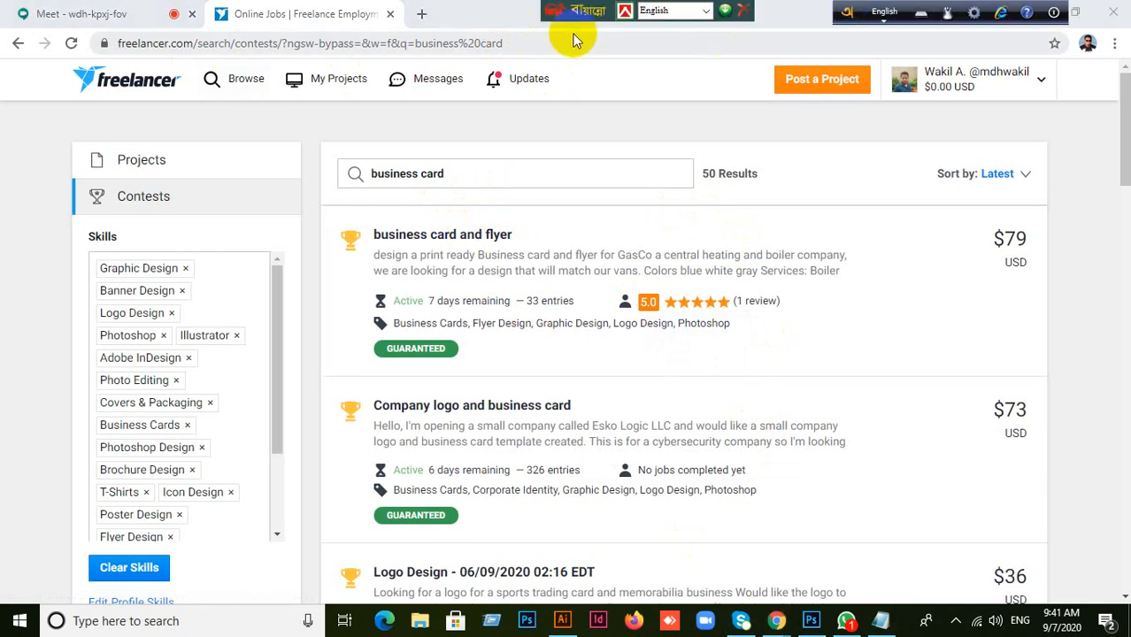
left_click_drag(574, 13, 723, 14)
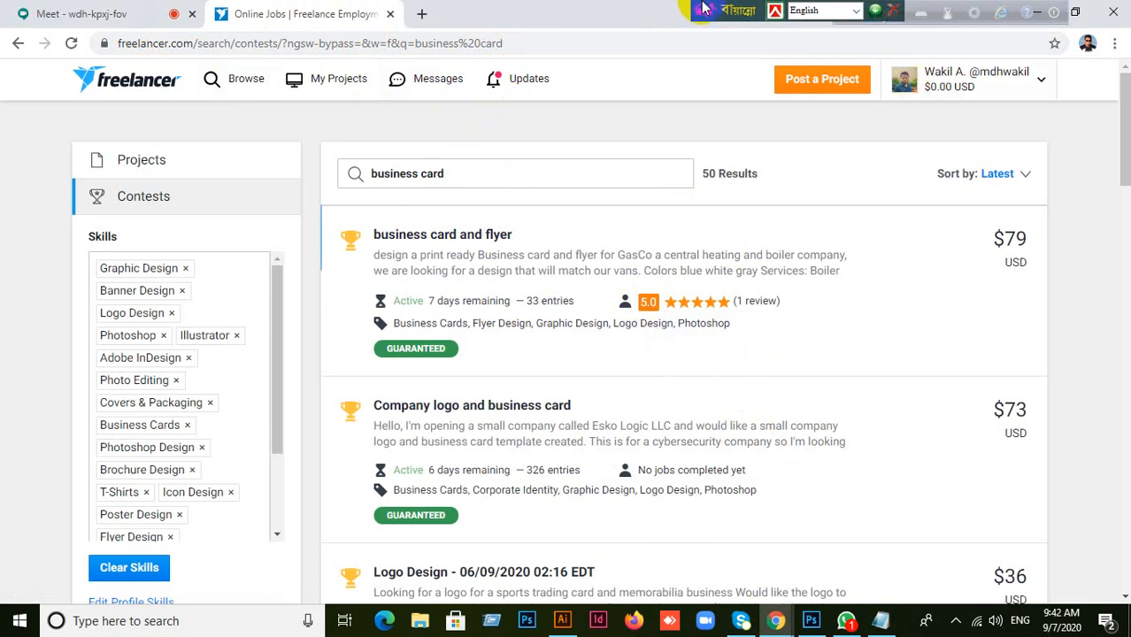
left_click_drag(699, 10, 575, 10)
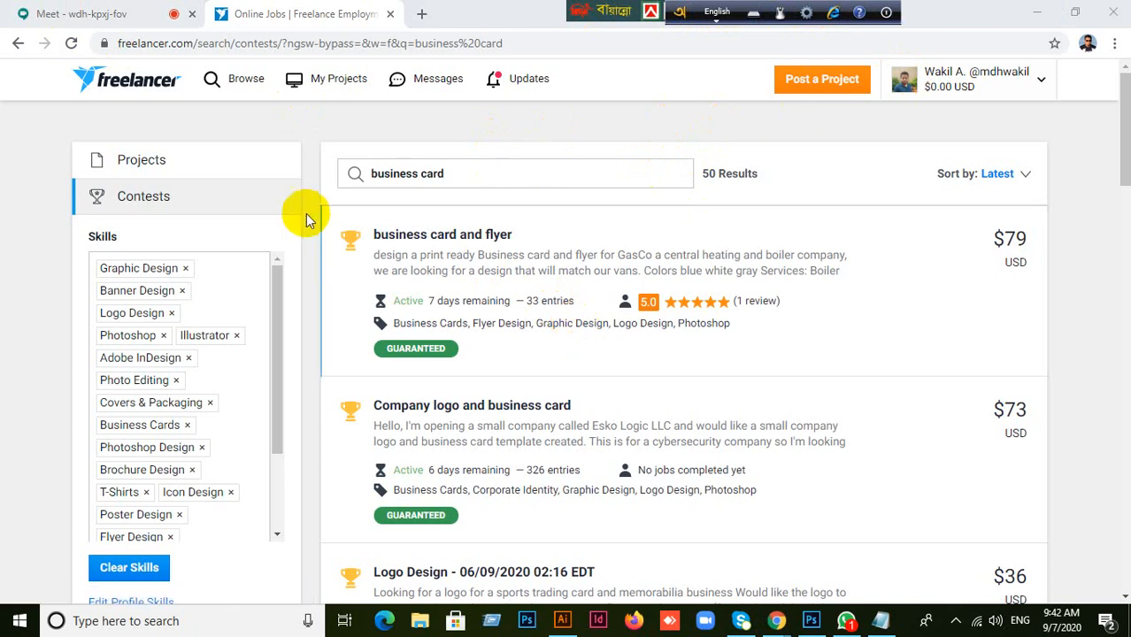
- Return to the desktop and open the student's calendar design file in Illustrator
left_click(1040, 22)
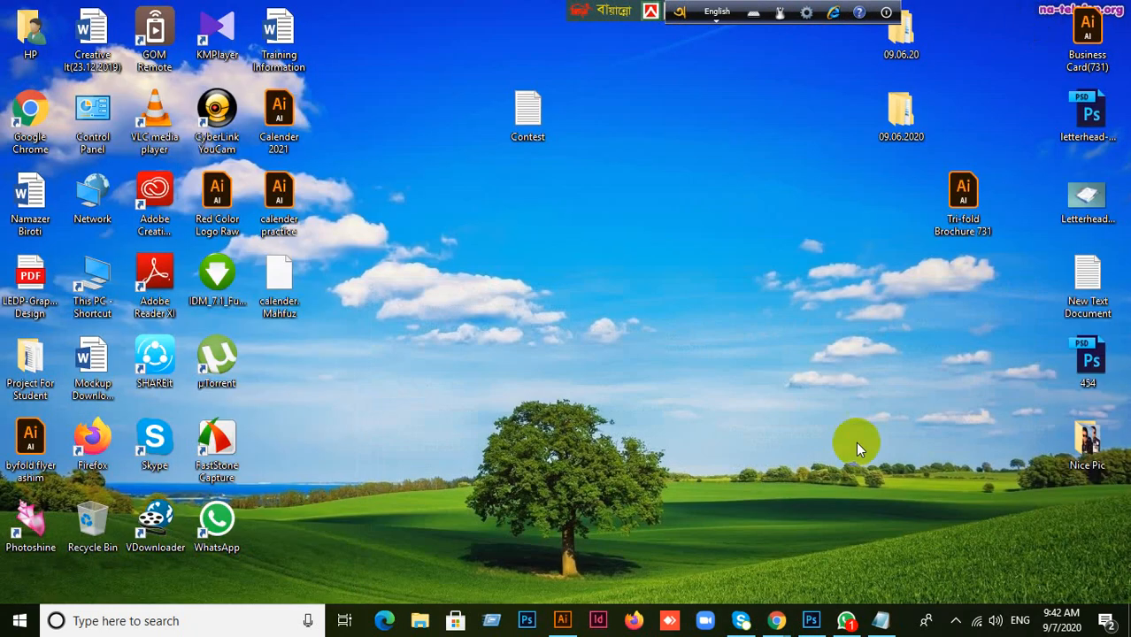
left_click(845, 622)
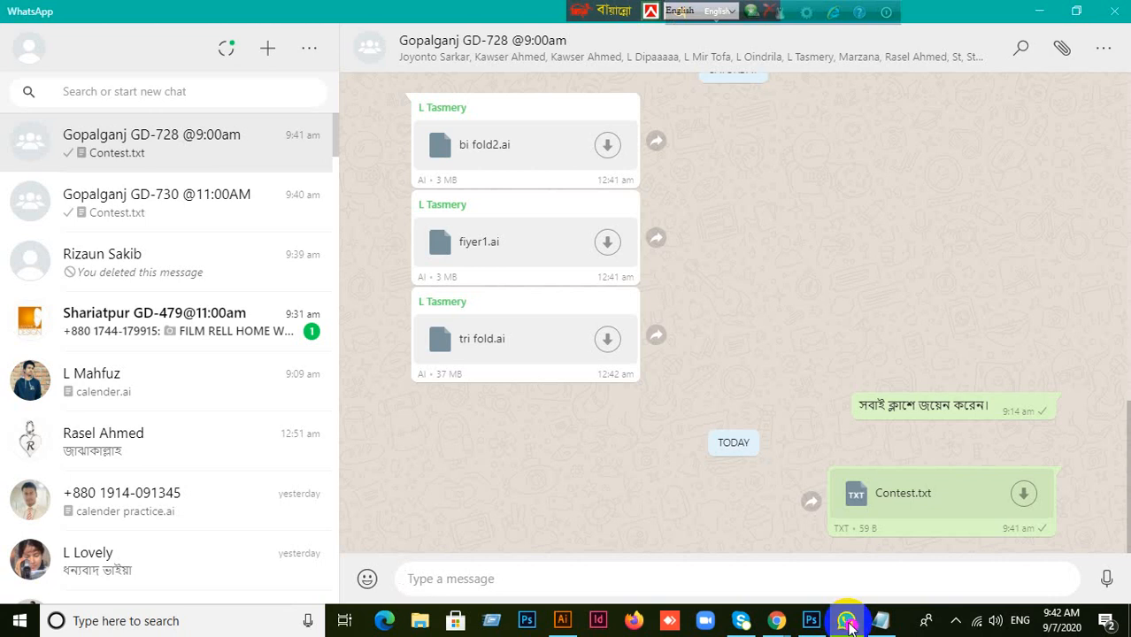
left_click(847, 622)
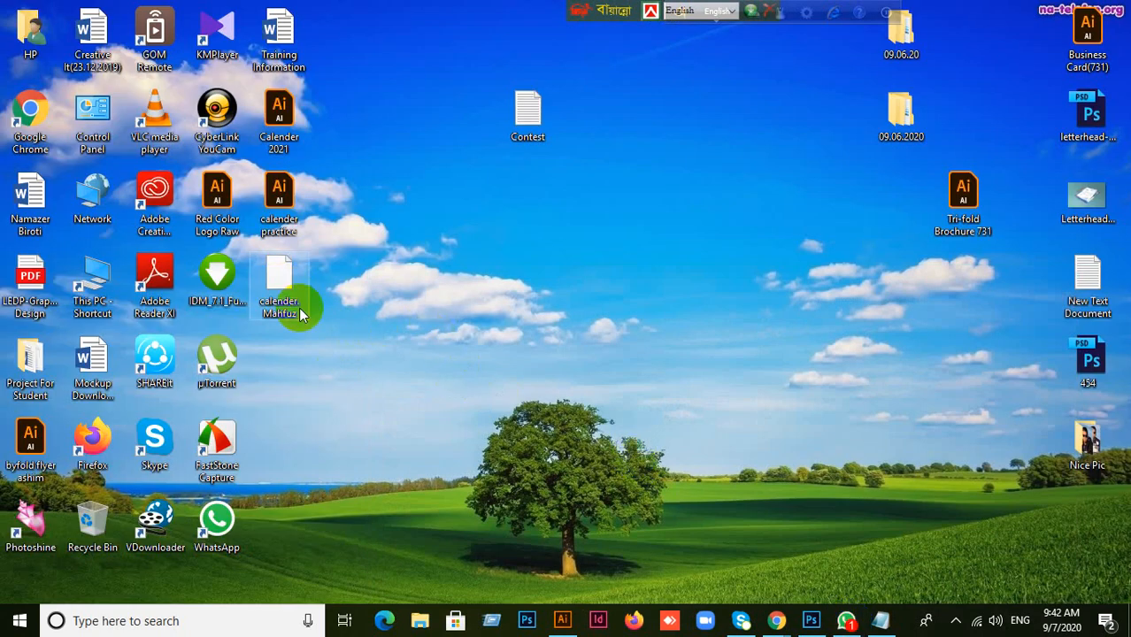
left_click_drag(298, 313, 297, 182)
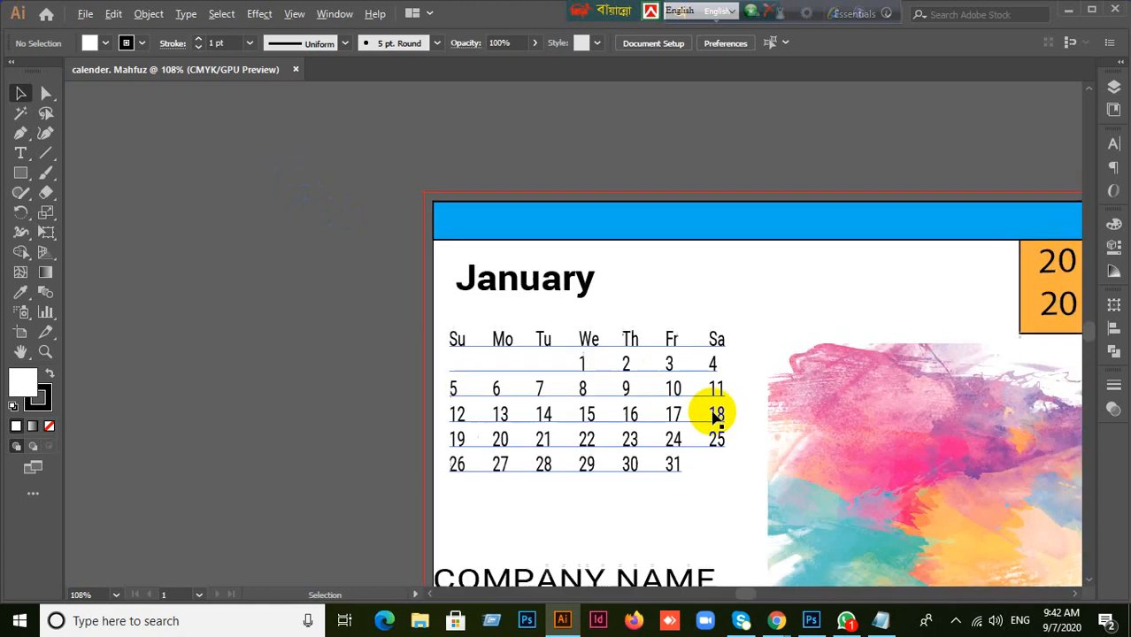
- Switch to the Google Meet call in Chrome and admit the participant waiting to join
mouse_move(778, 626)
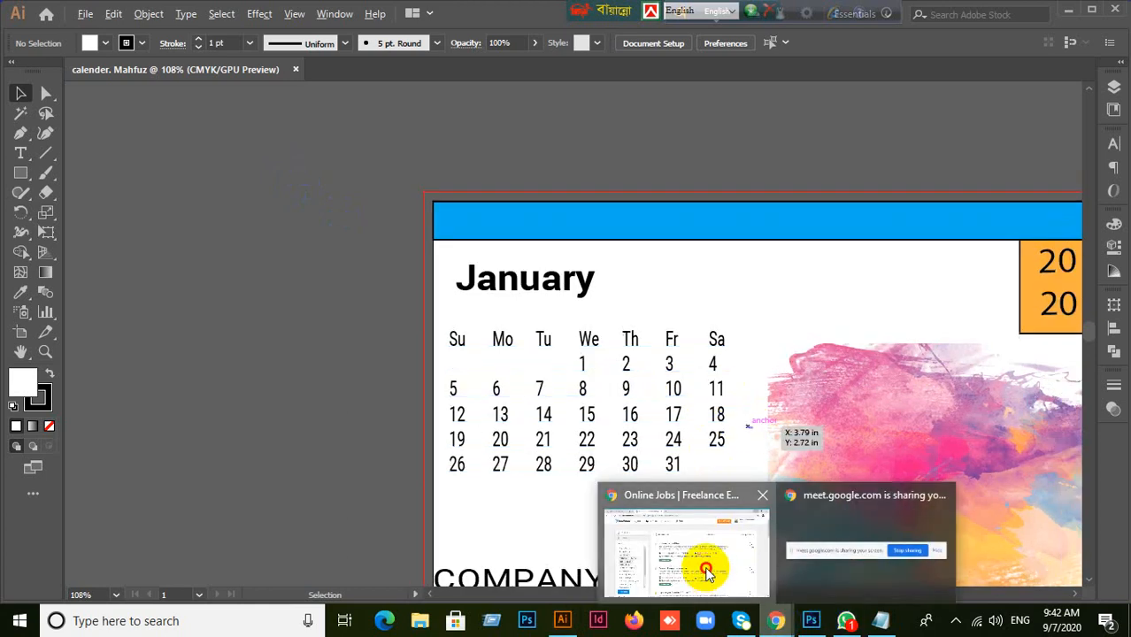
left_click(707, 569)
left_click(81, 15)
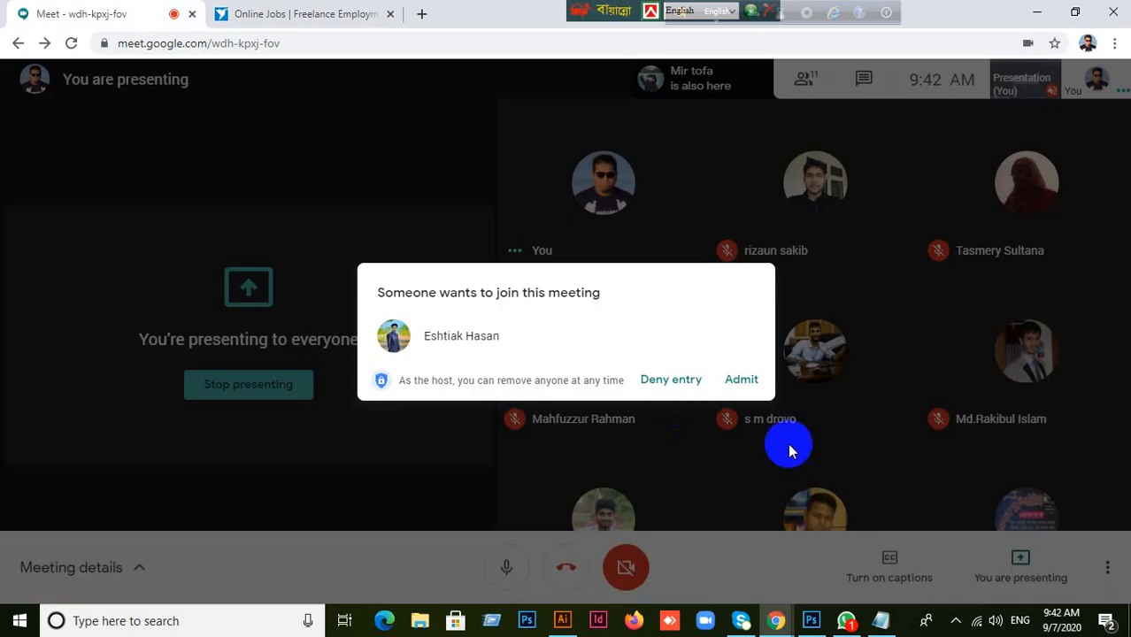
left_click(742, 380)
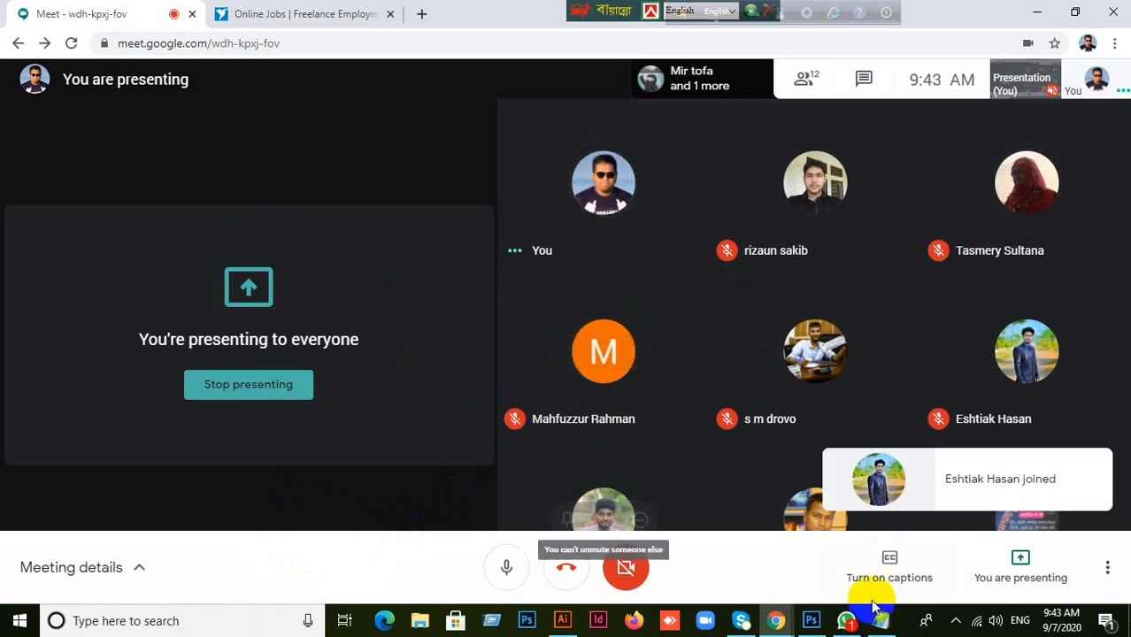
- Switch back to Illustrator and examine the student's whole January calendar page, including its date grid, artwork and company details
left_click(562, 619)
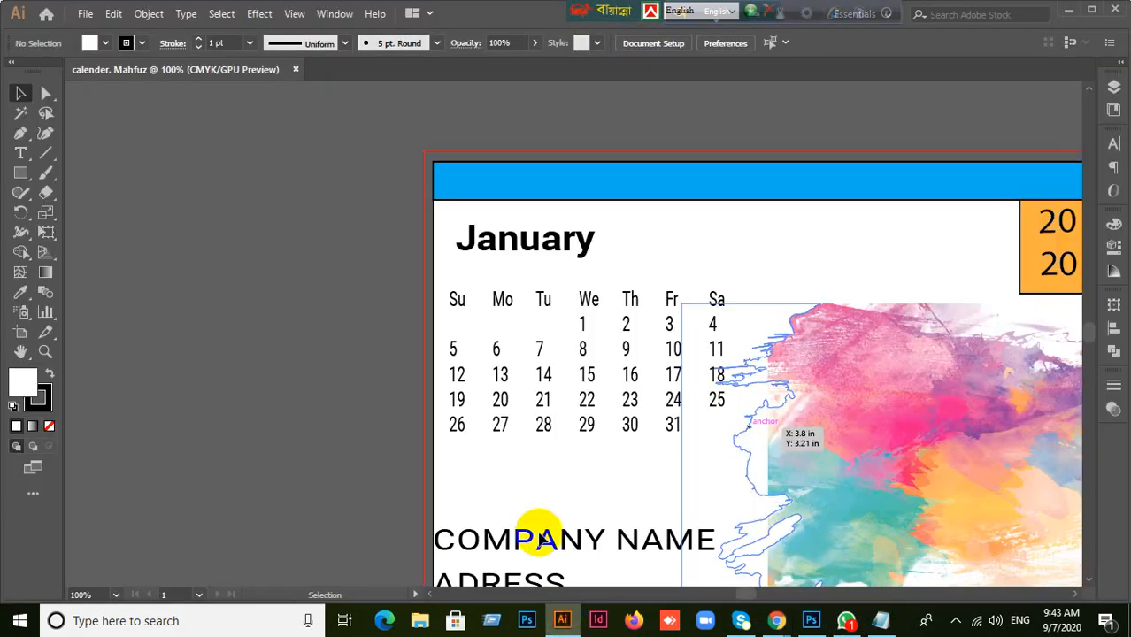
left_click(748, 455)
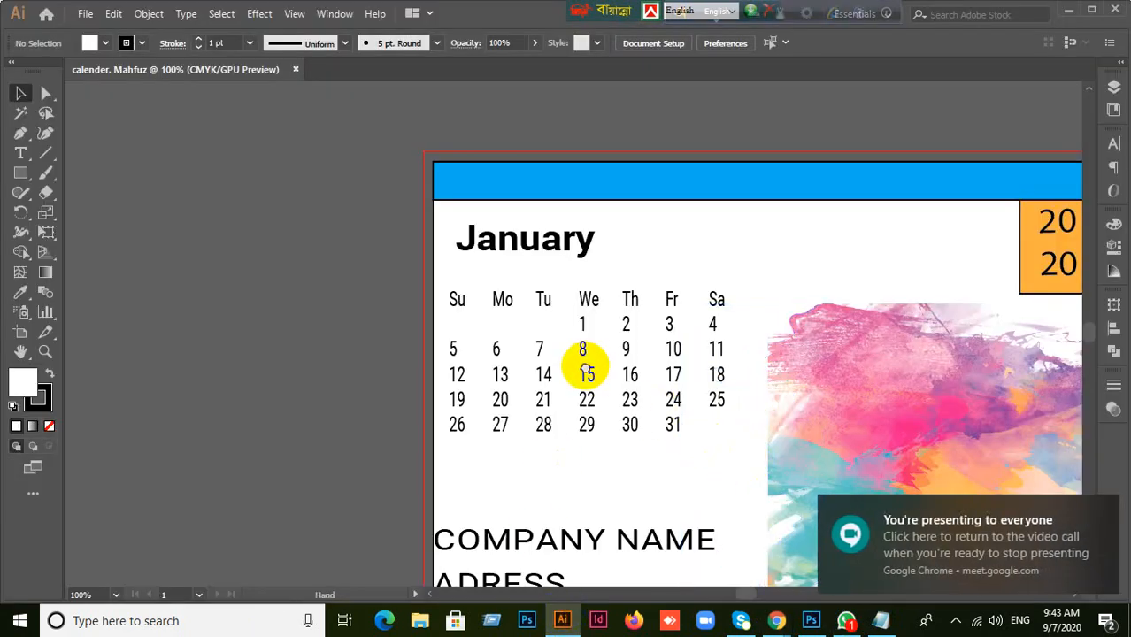
left_click_drag(699, 453, 695, 452)
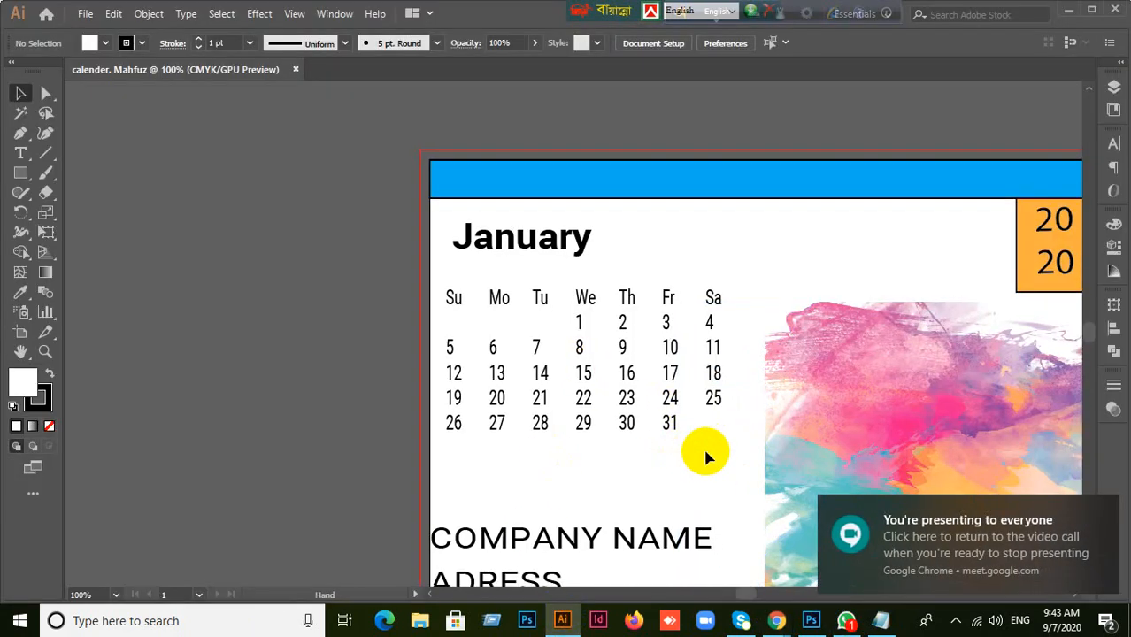
scroll(706, 456, "down", 2)
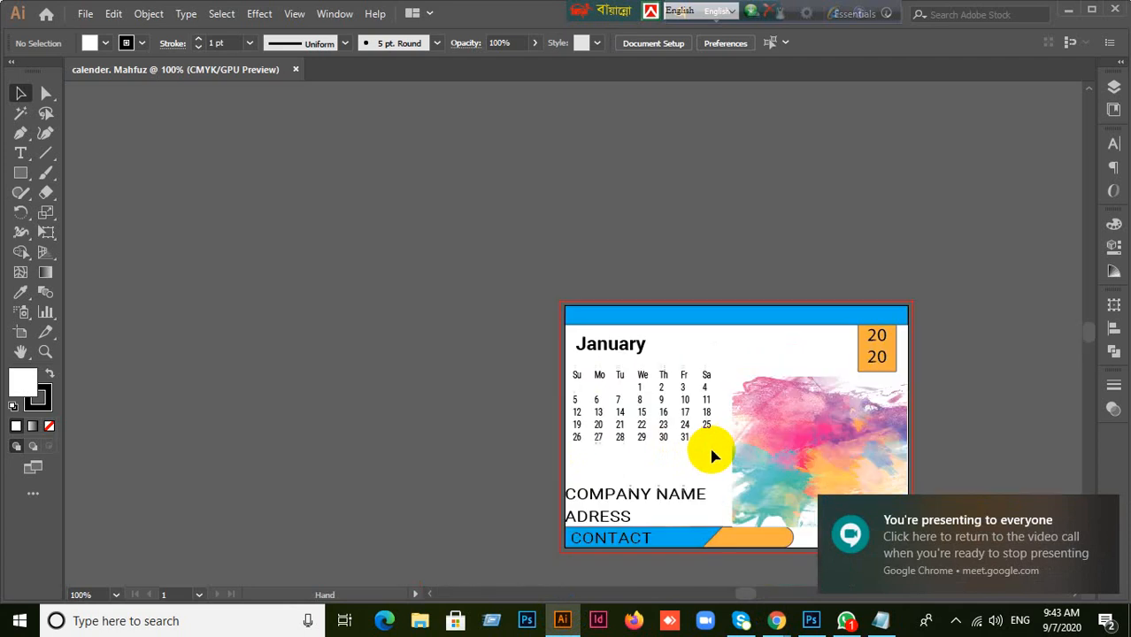
scroll(729, 480, "down", 1)
scroll(729, 479, "down", 1)
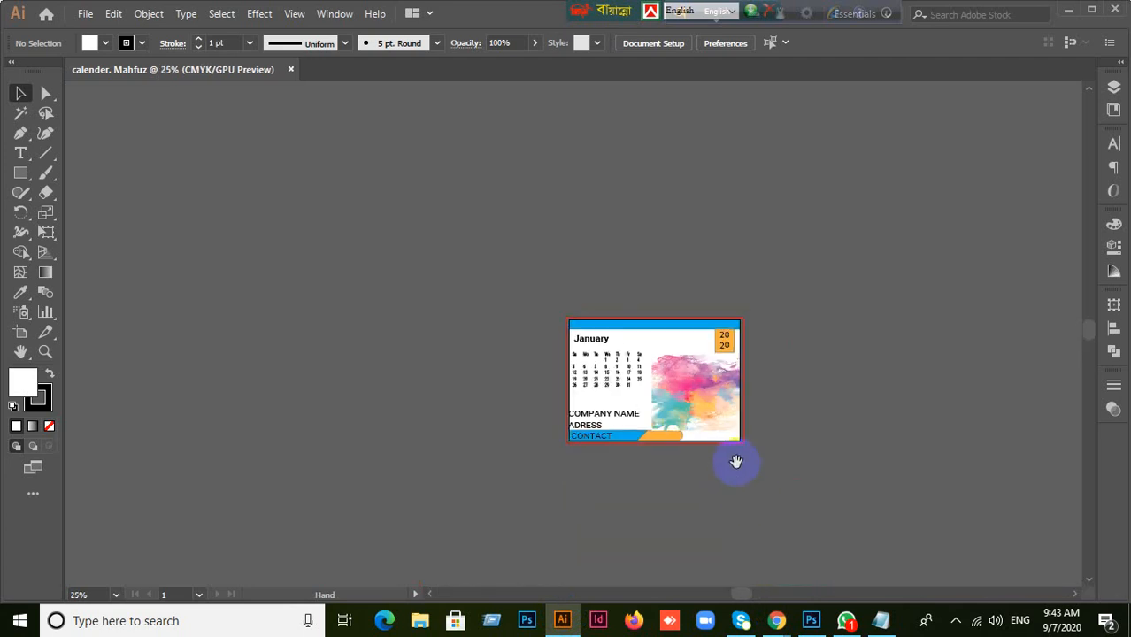
scroll(753, 445, "up", 2)
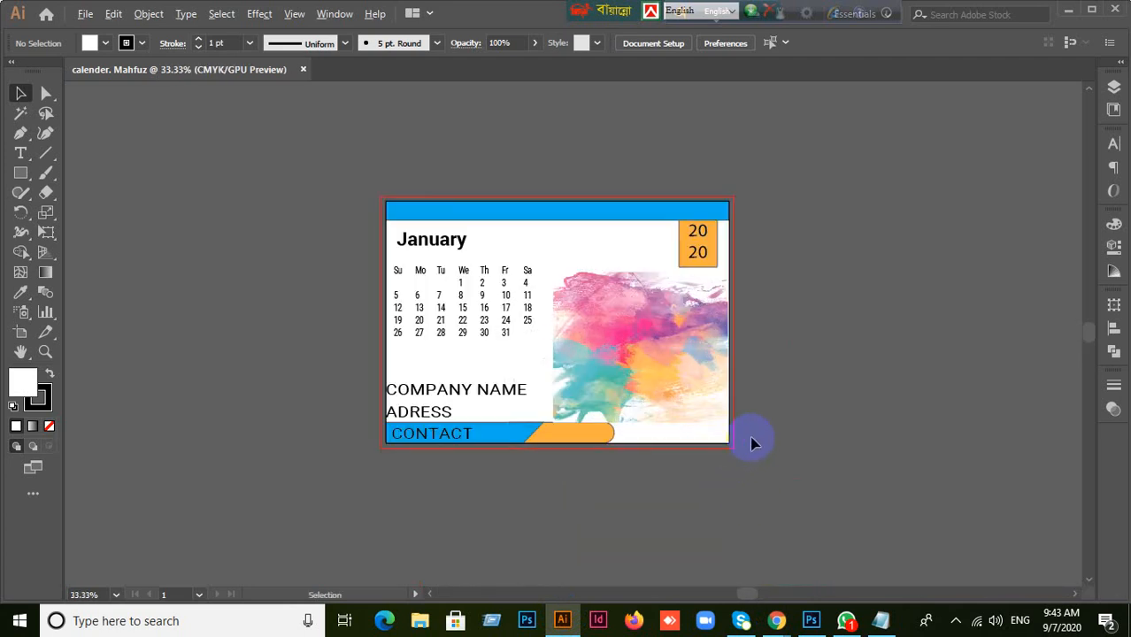
- Examine the January calendar layout, including its date grid and the company name and address text
scroll(752, 444, "up", 1)
scroll(303, 398, "up", 1)
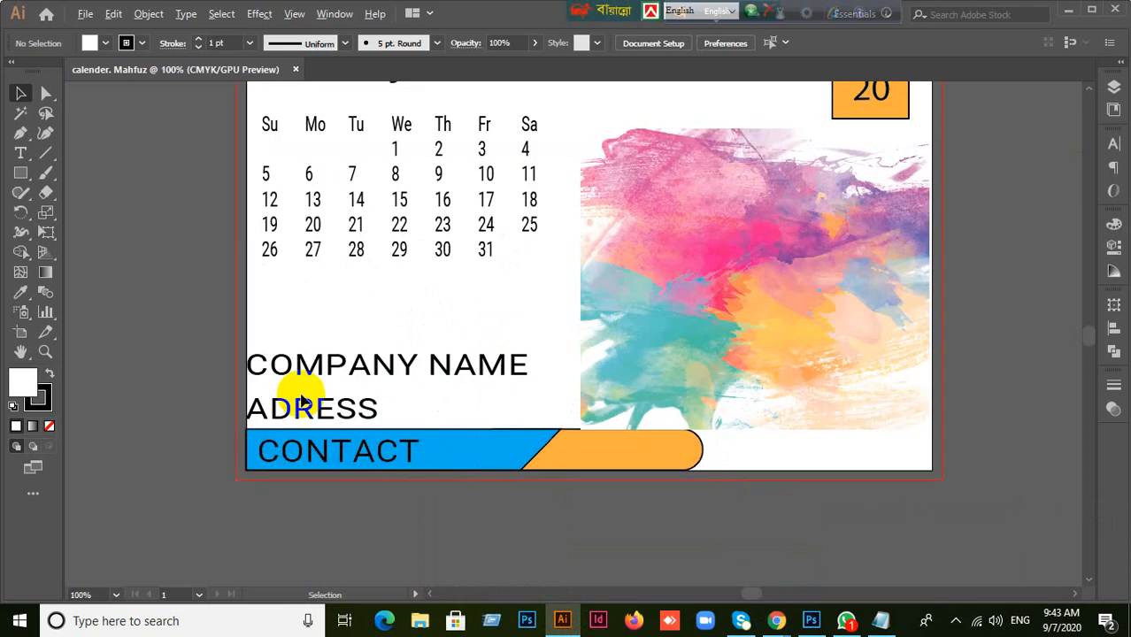
scroll(404, 456, "up", 3)
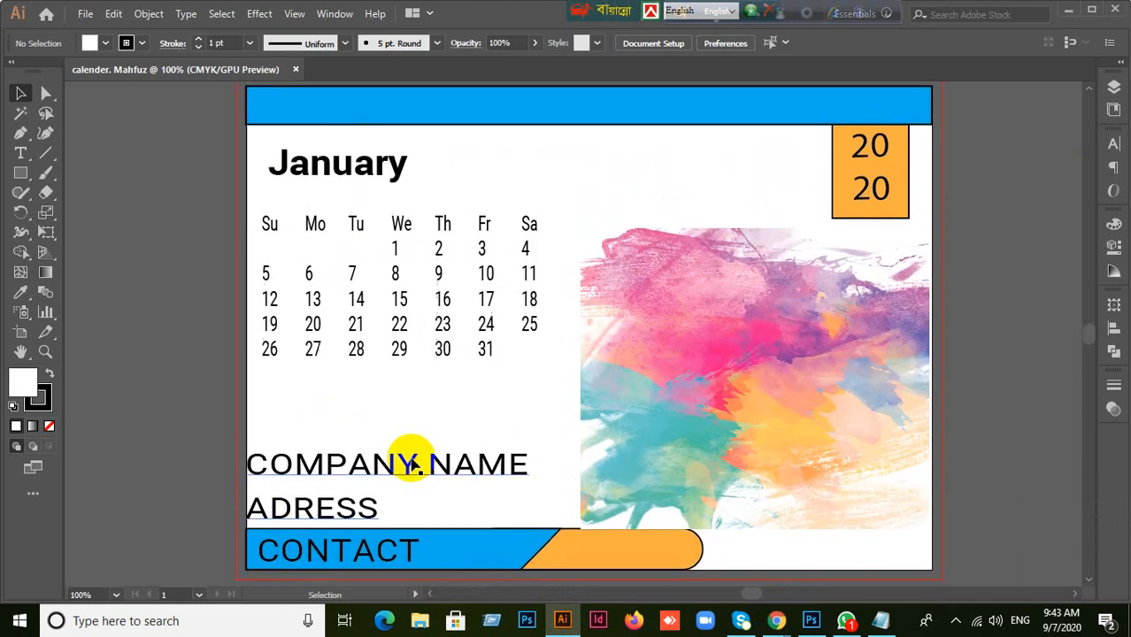
left_click(441, 341)
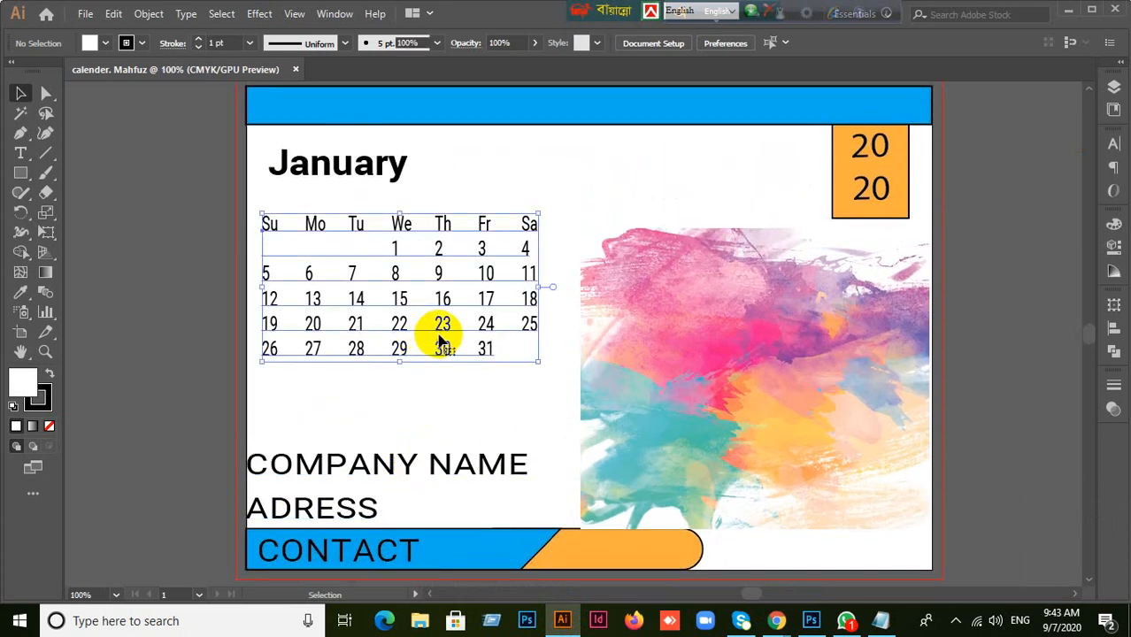
left_click(270, 405)
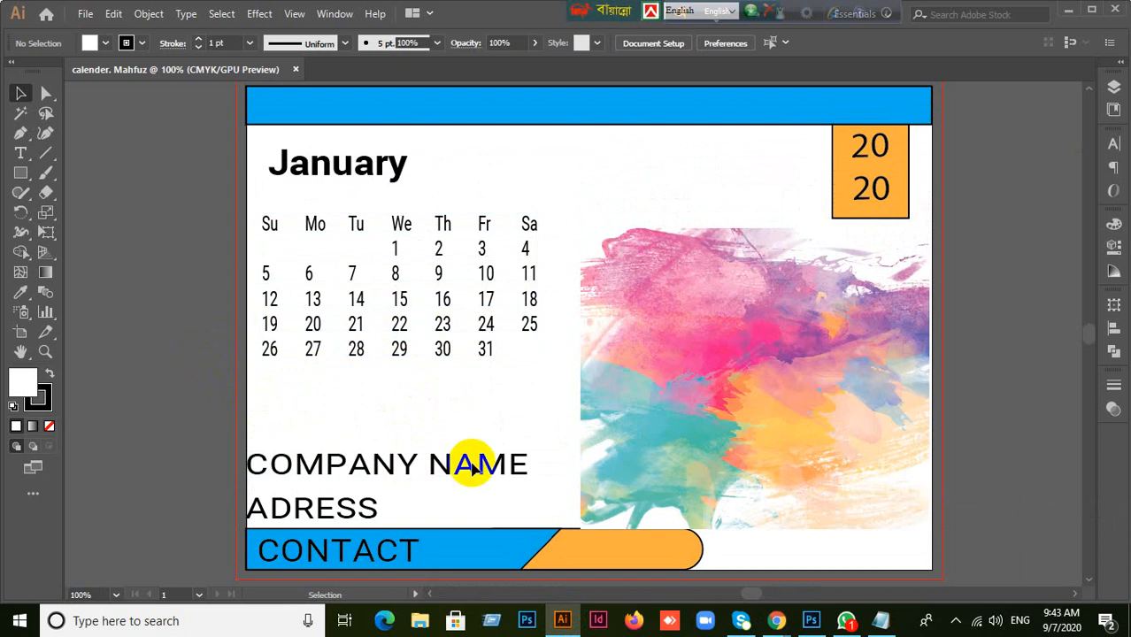
- Switch to the Google Meet call to check the participants and return to Illustrator
left_click(779, 616)
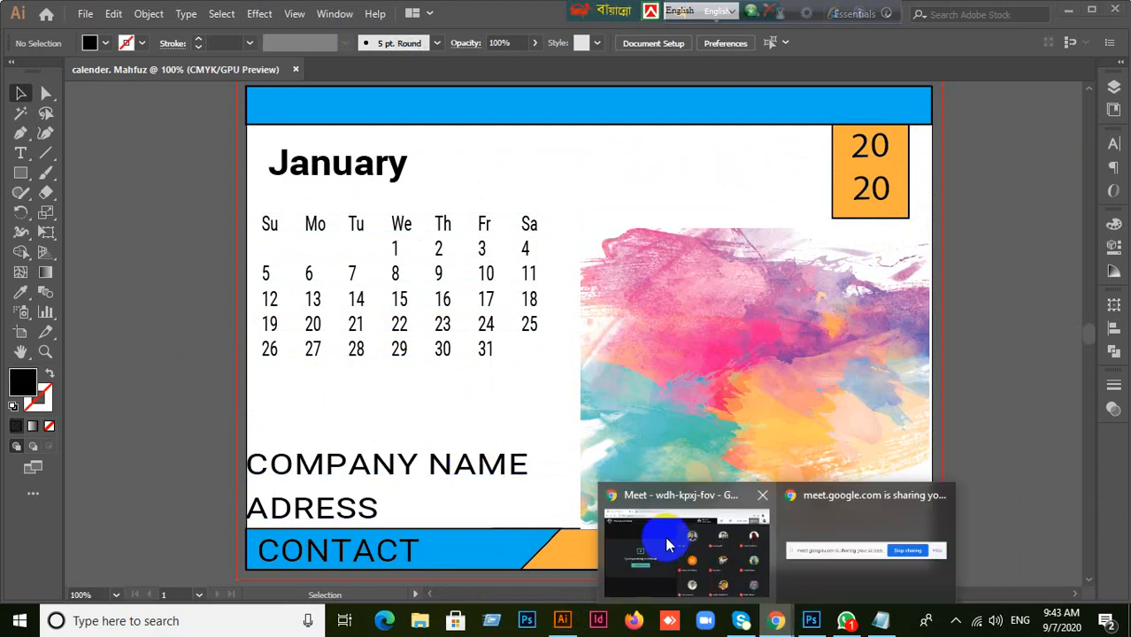
left_click(668, 544)
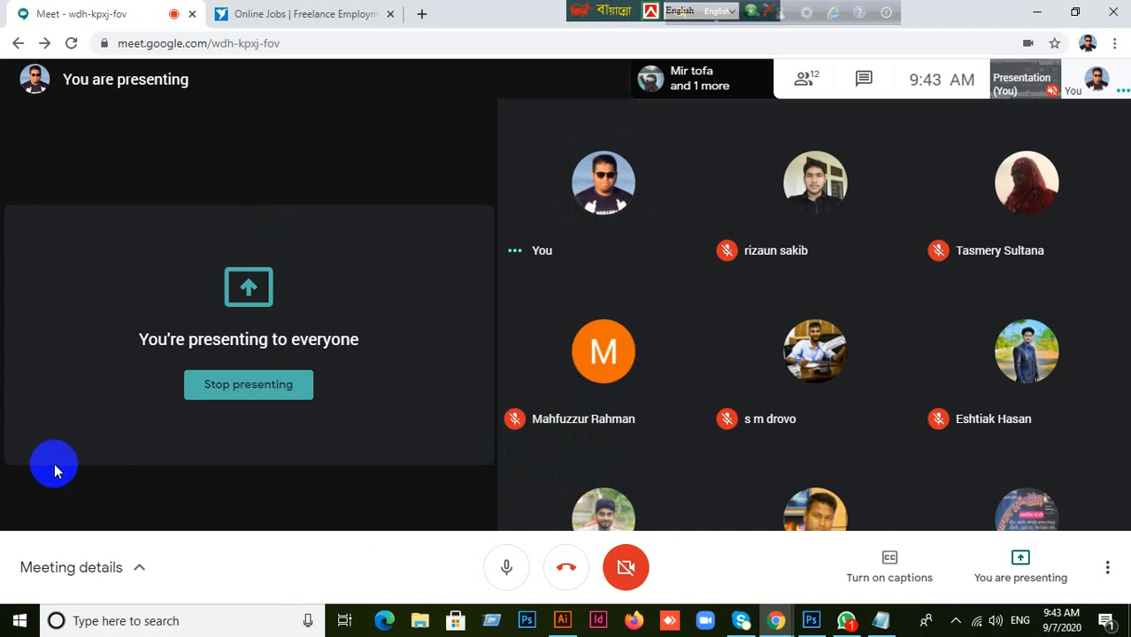
left_click(119, 583)
mouse_move(901, 189)
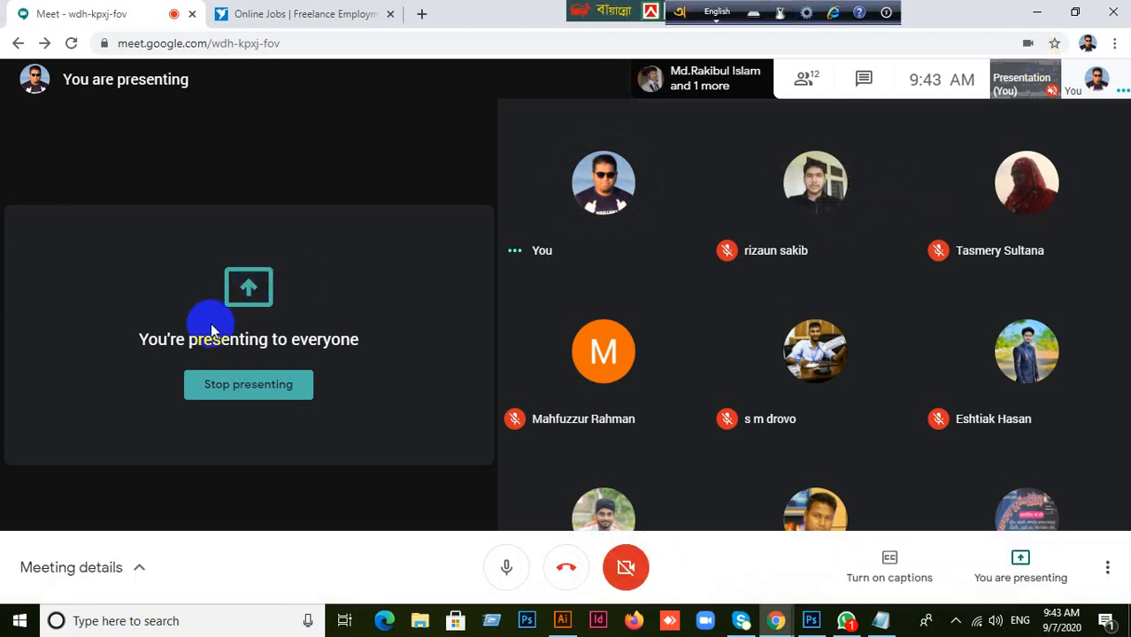
left_click(1037, 12)
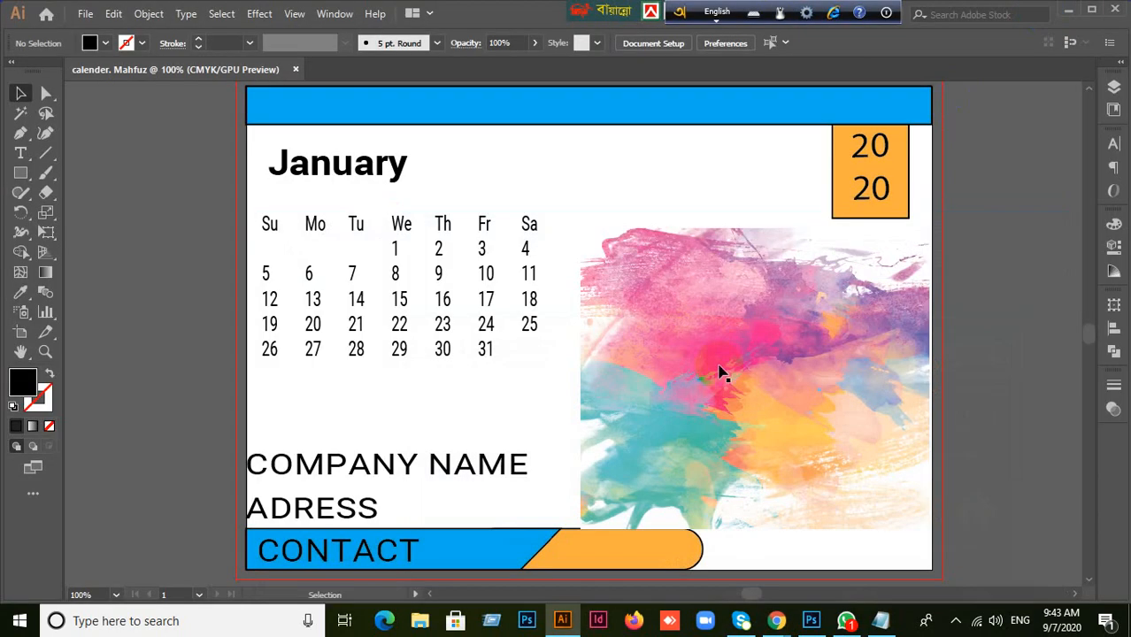
left_click(85, 13)
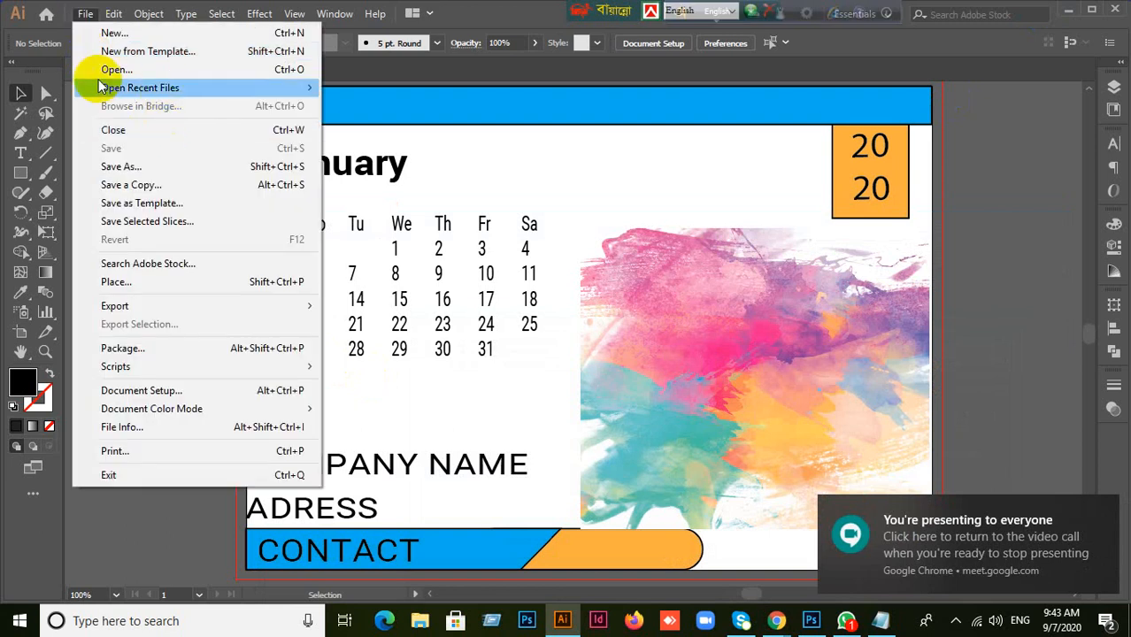
mouse_move(100, 87)
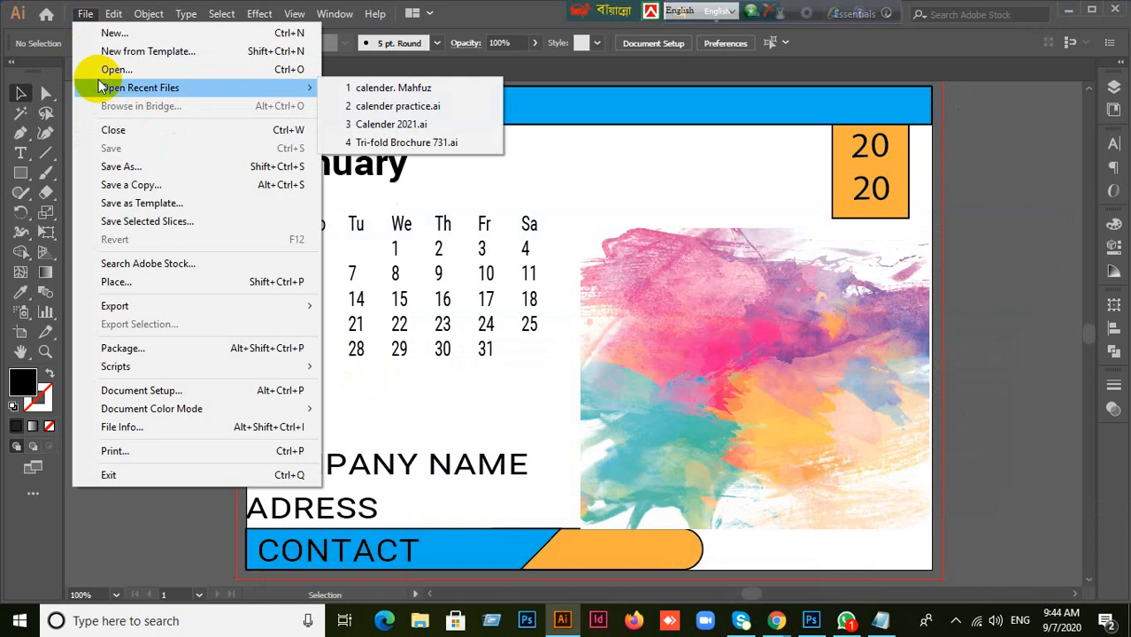
left_click(161, 17)
left_click(161, 18)
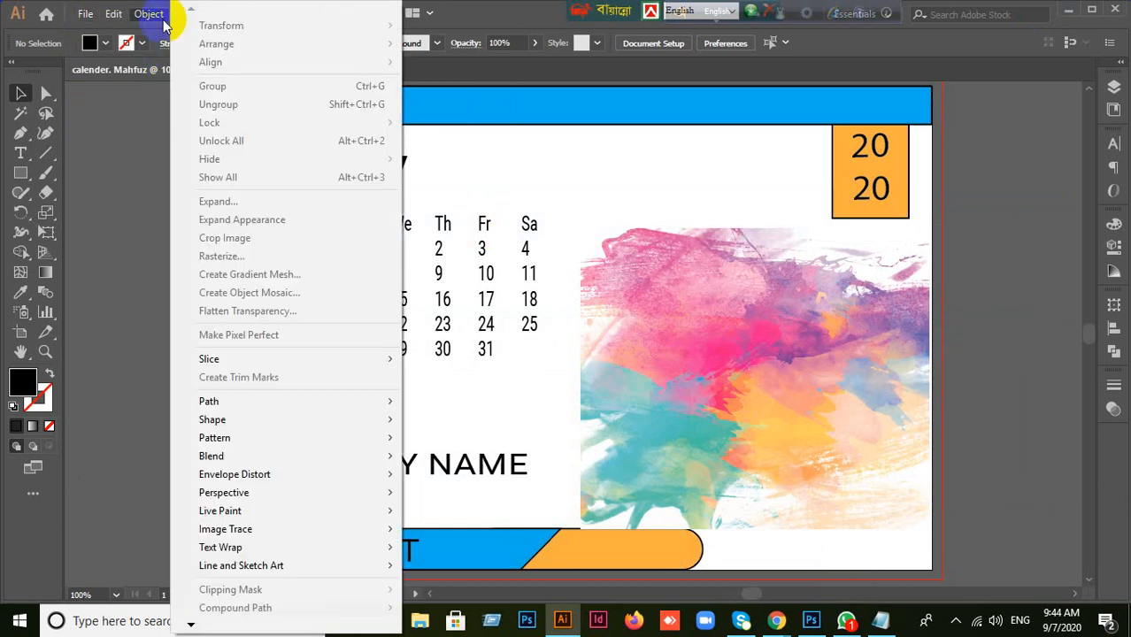
left_click(367, 120)
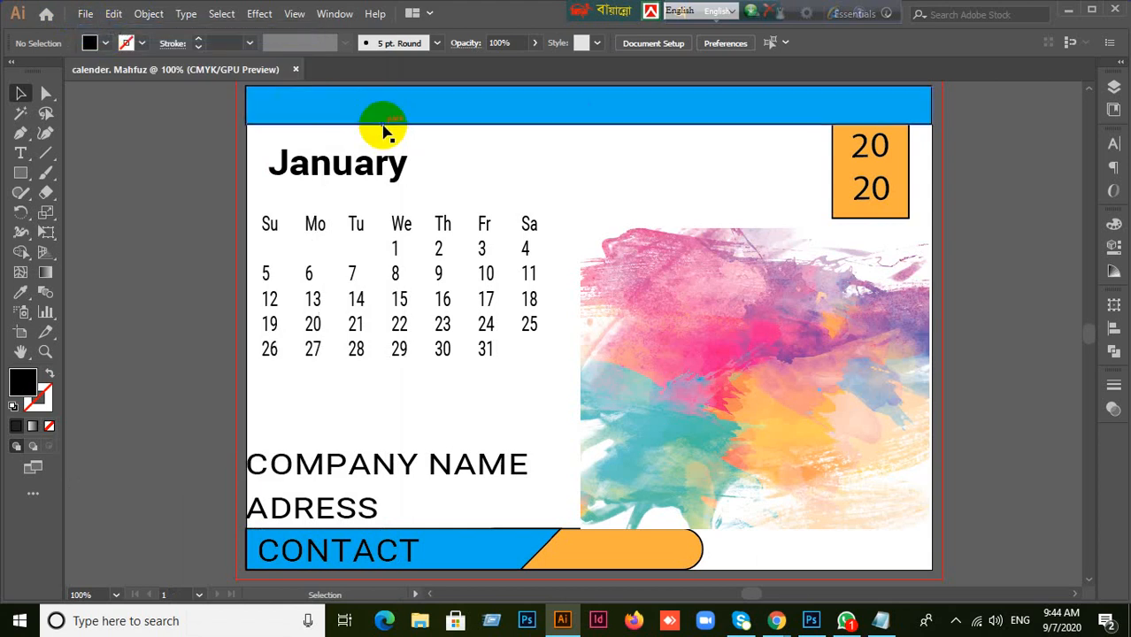
- Create a new 8.27 x 5.83 in landscape document with 1 artboard and a 0.125 in bleed on all sides
key("ctrl+n")
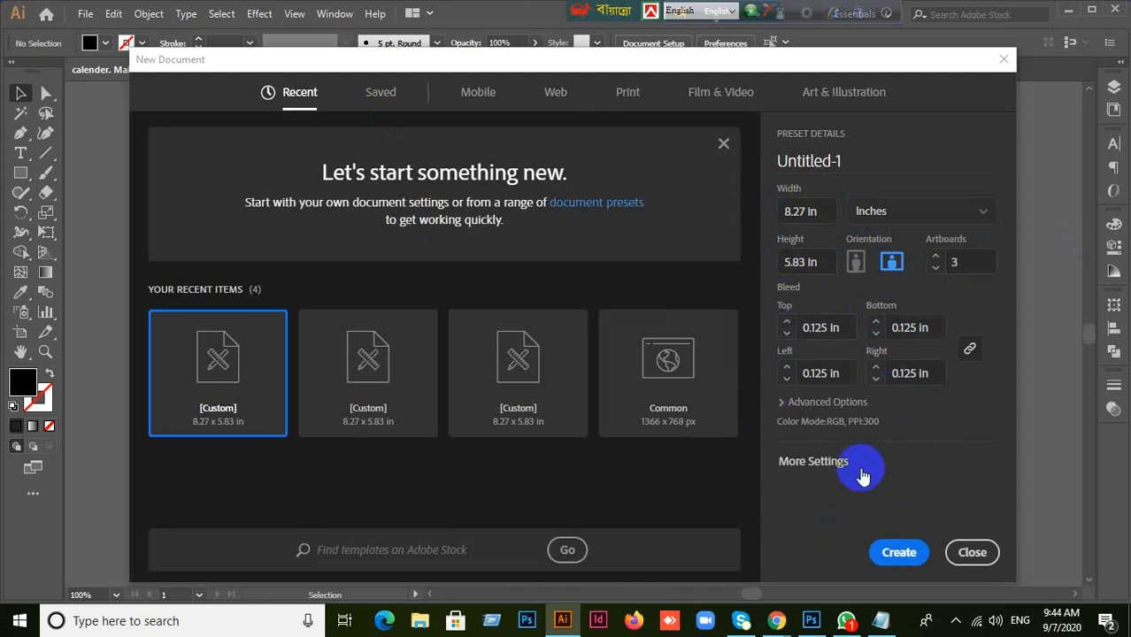
left_click(898, 553)
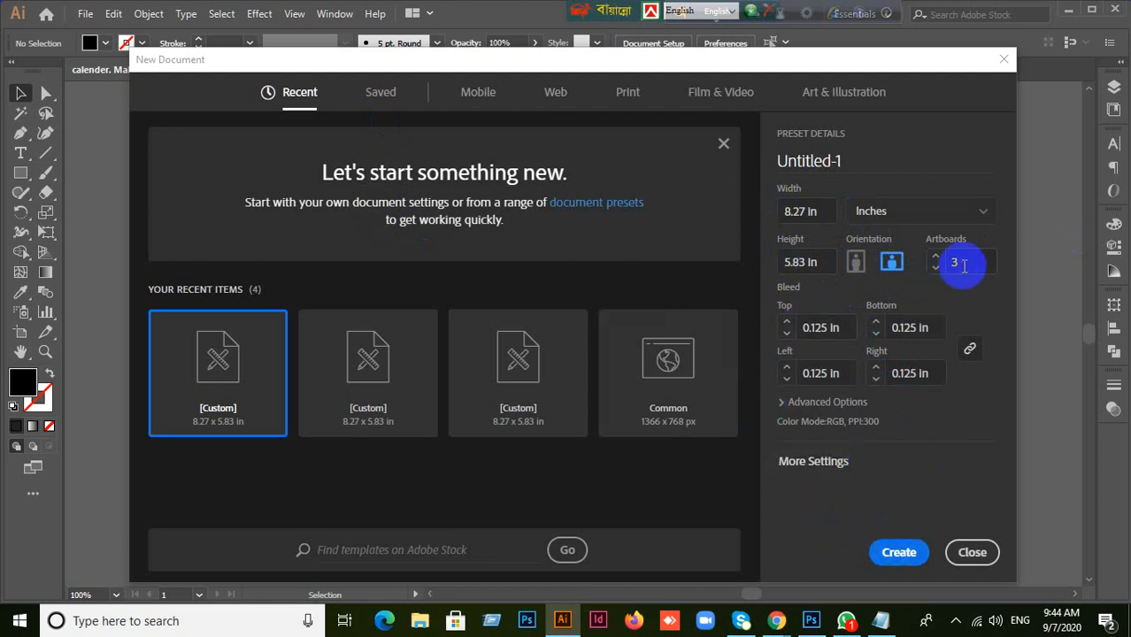
left_click_drag(969, 264, 897, 266)
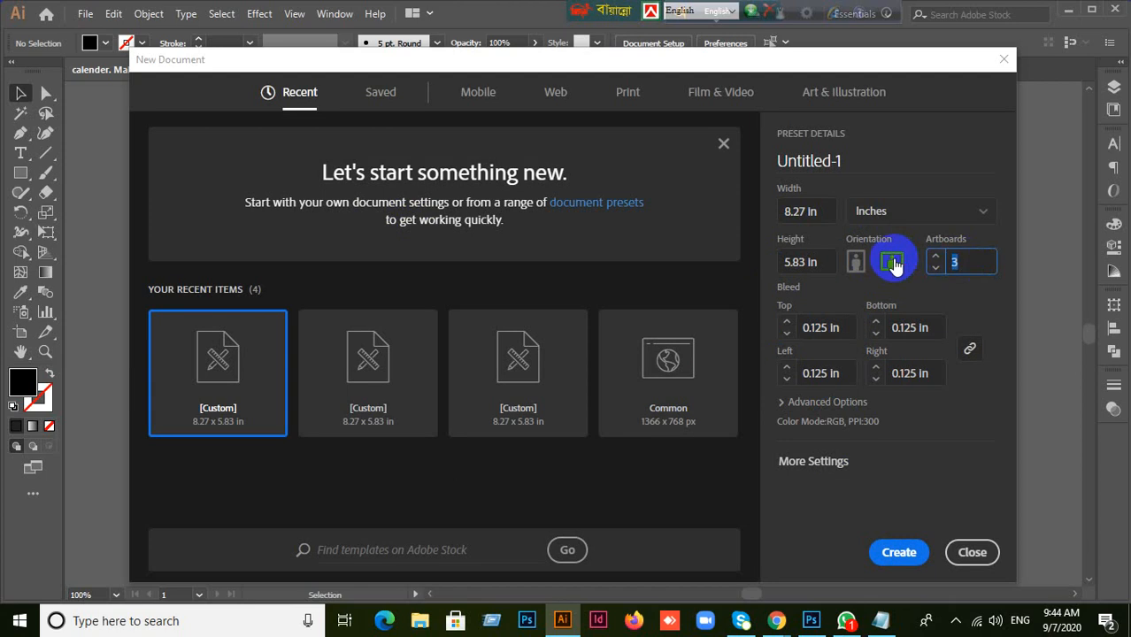
type("1")
left_click(896, 551)
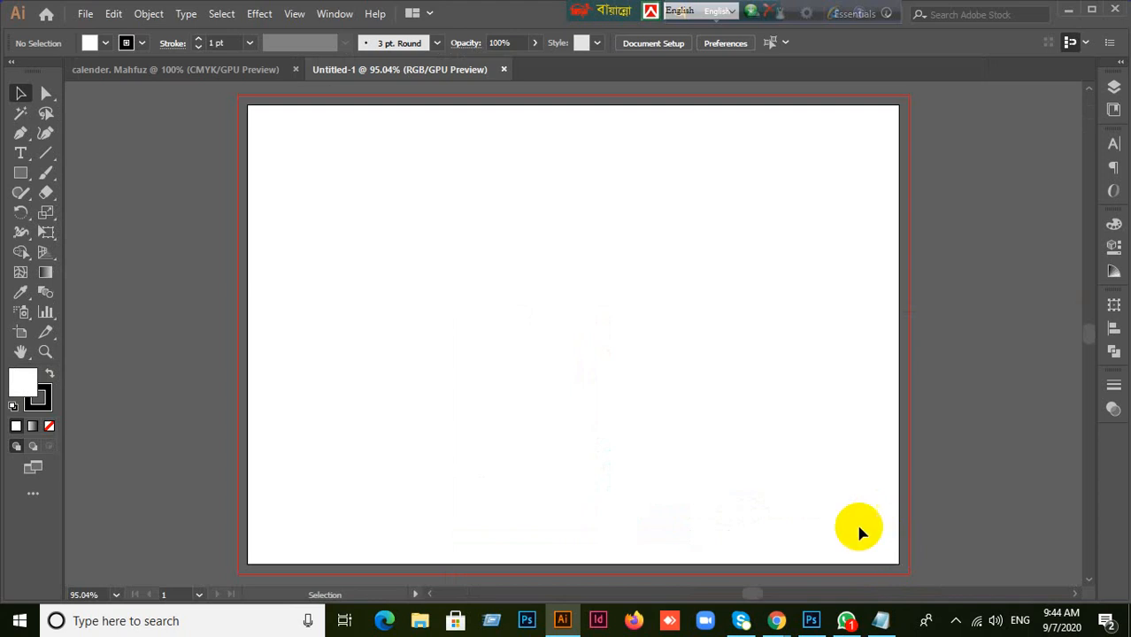
- Draw a white rectangle with no stroke that covers the whole artboard from corner to corner
left_click(43, 400)
left_click(51, 428)
left_click(21, 380)
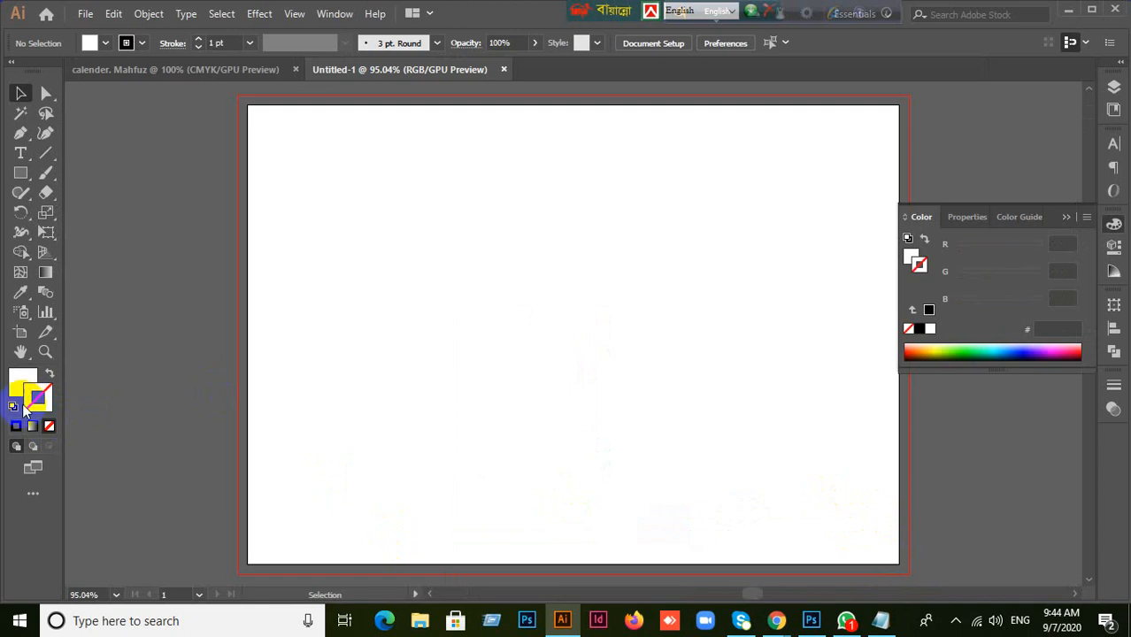
left_click(21, 173)
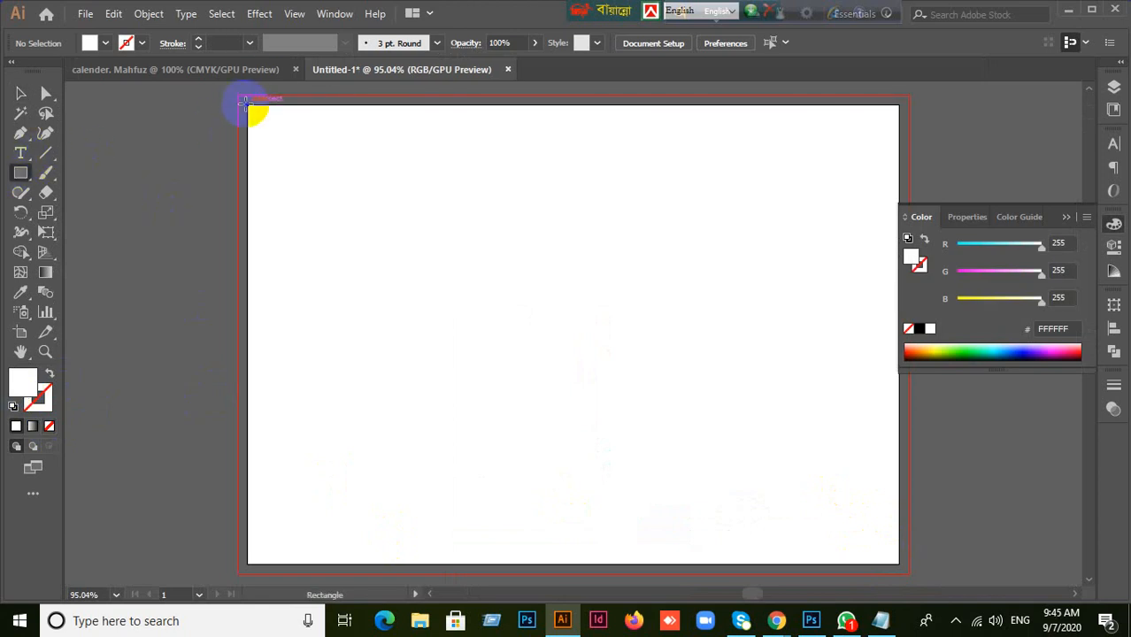
mouse_move(246, 104)
left_mouse_down()
mouse_move(815, 521)
mouse_move(899, 564)
left_mouse_up()
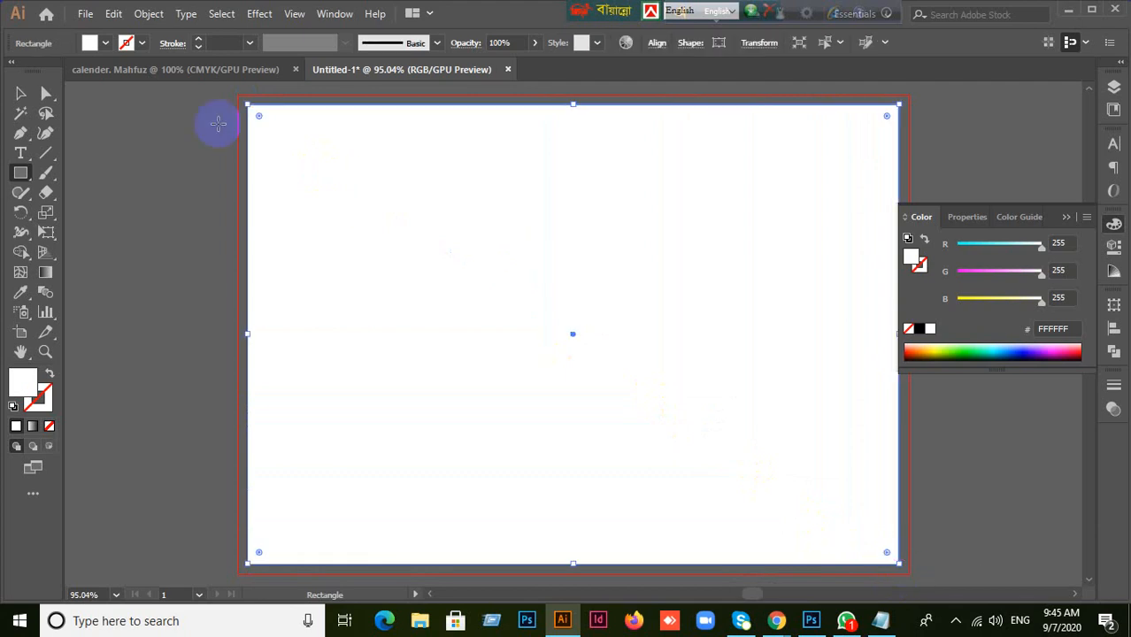
- Offset the artboard-sized rectangle's path outward by 0.125 in with miter joins to match the bleed
left_click(20, 94)
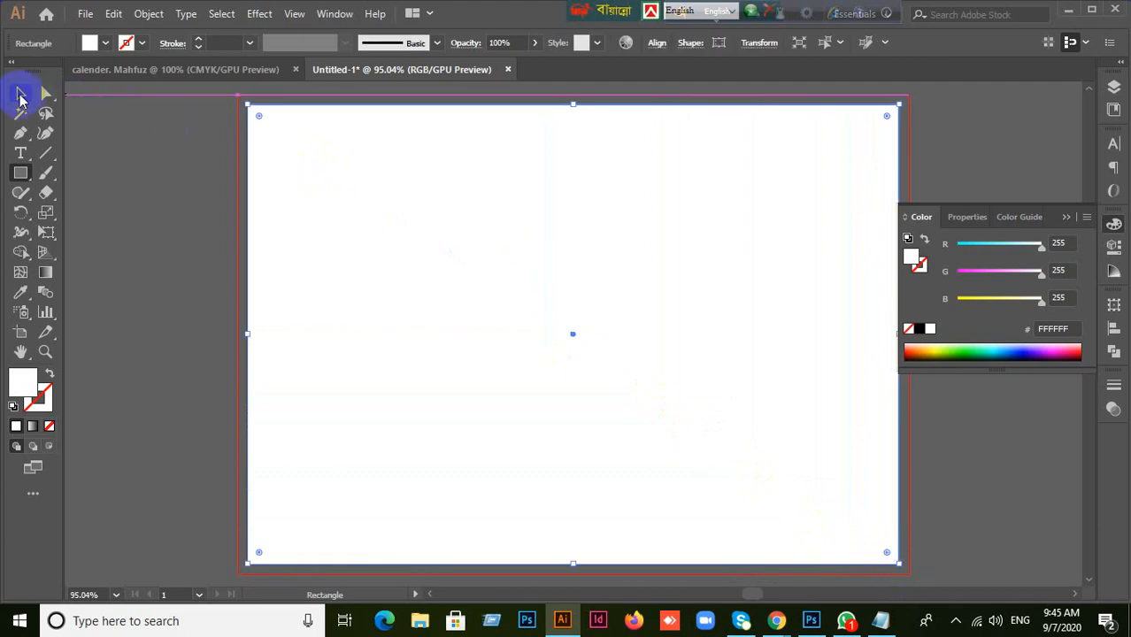
left_click(146, 14)
mouse_move(245, 403)
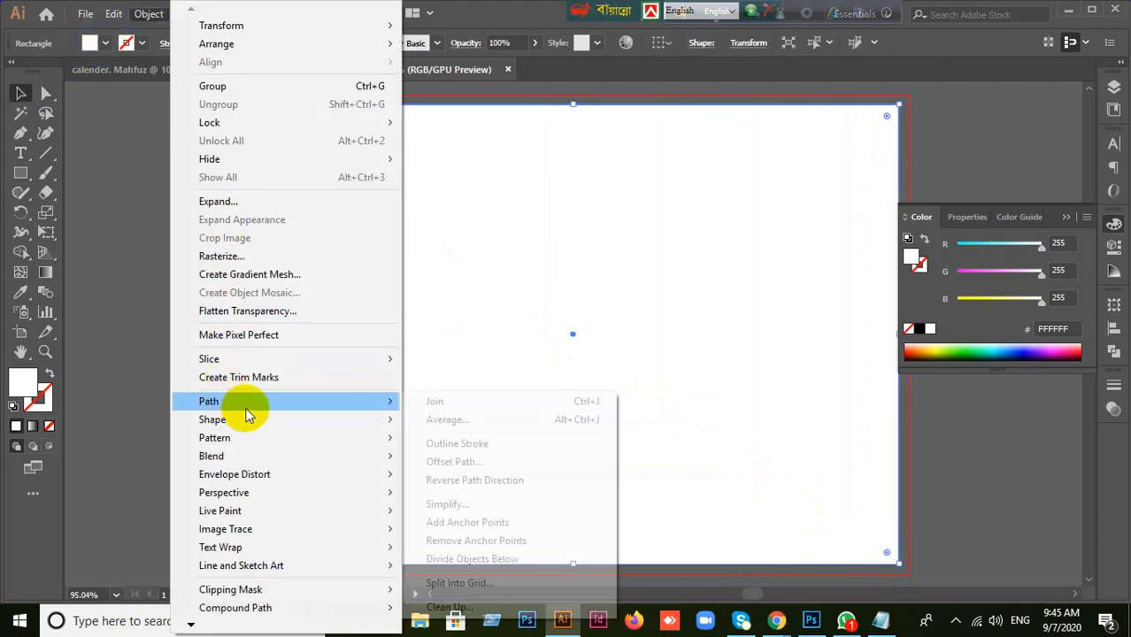
left_click(453, 461)
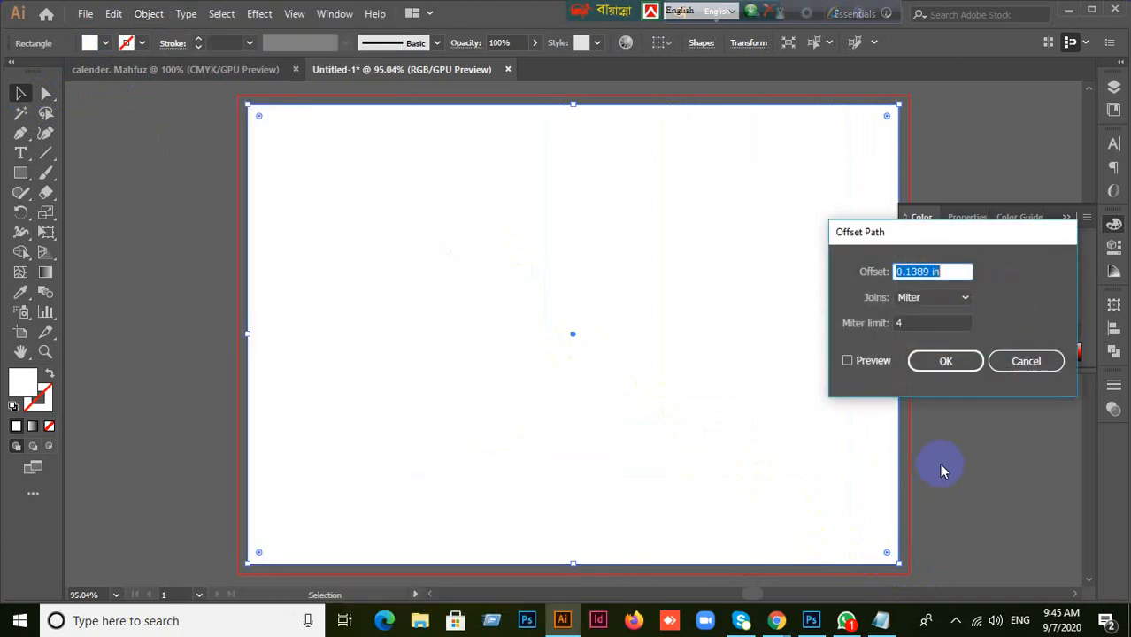
left_click(851, 366)
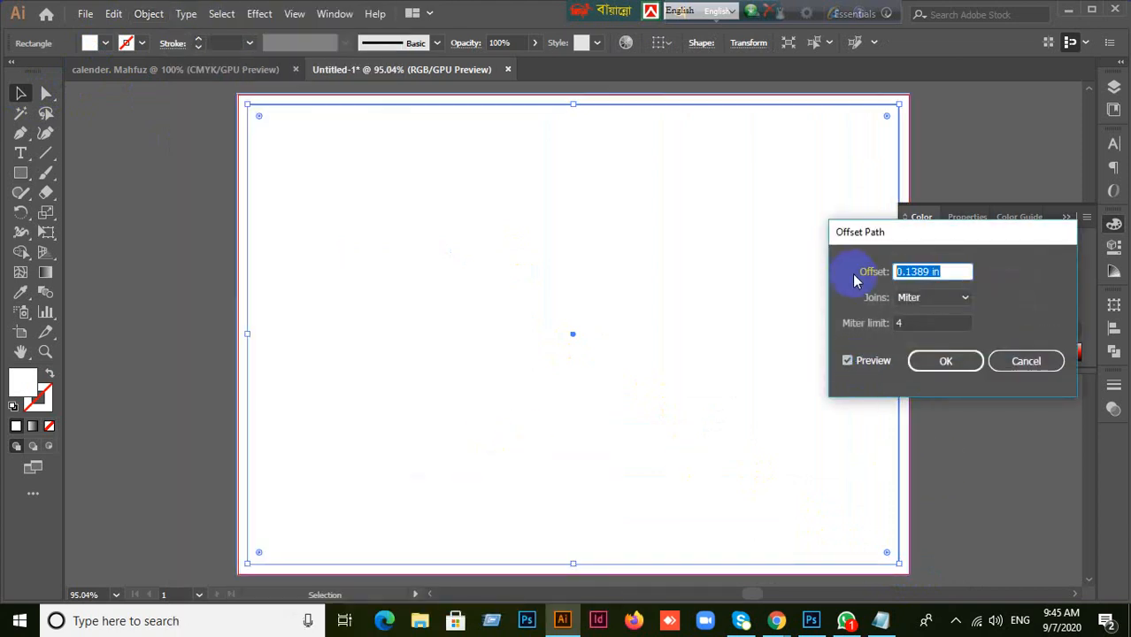
type("0.125")
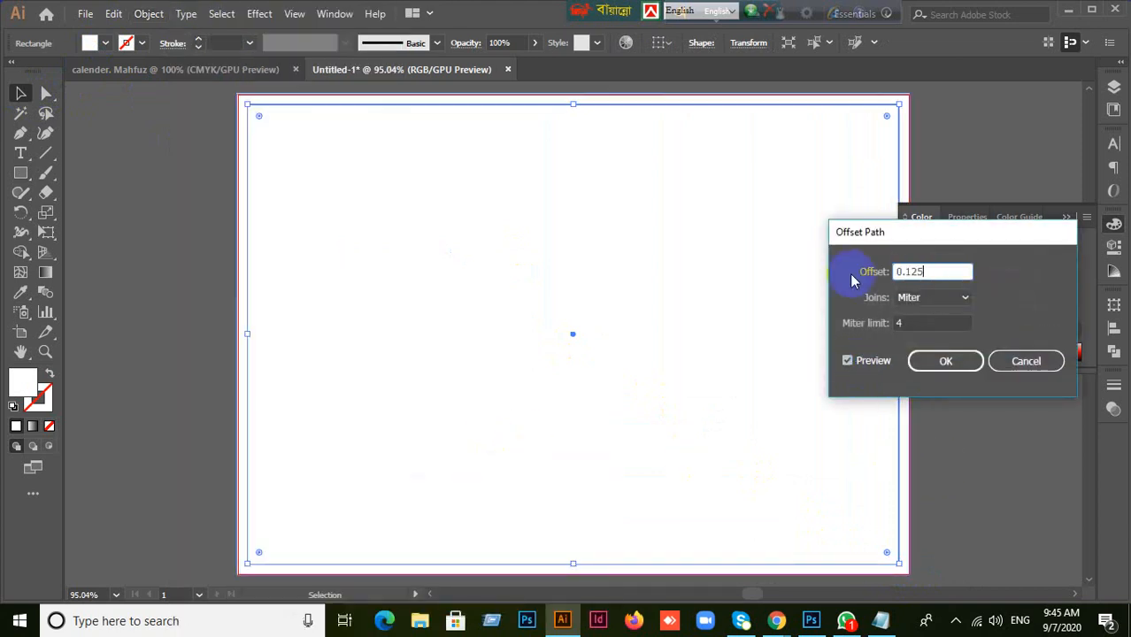
left_click(945, 360)
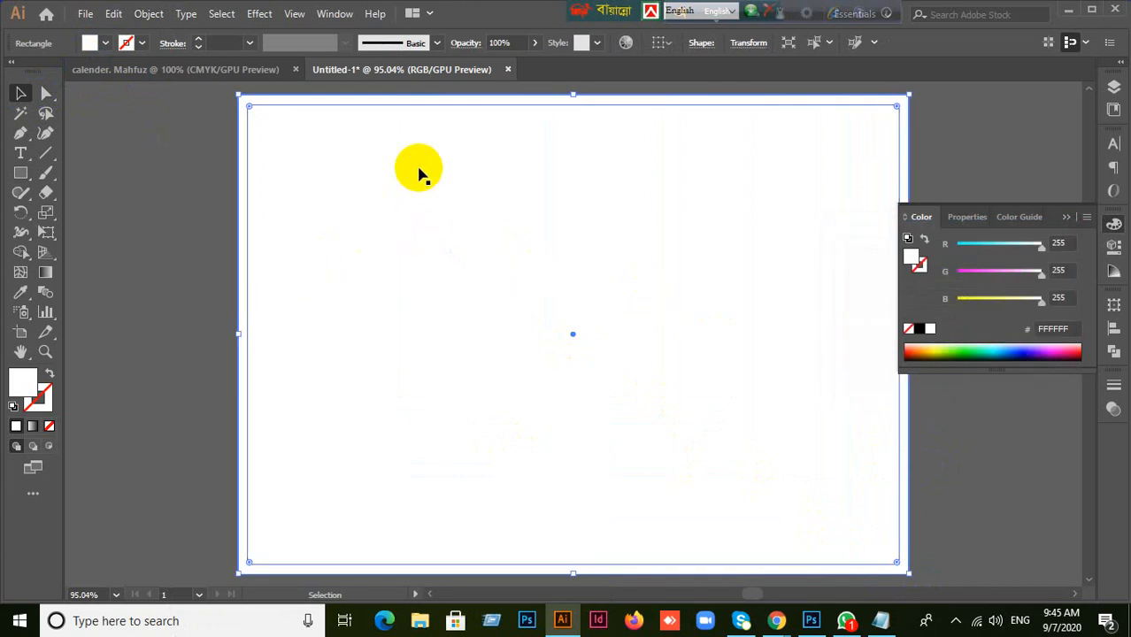
left_click(126, 192)
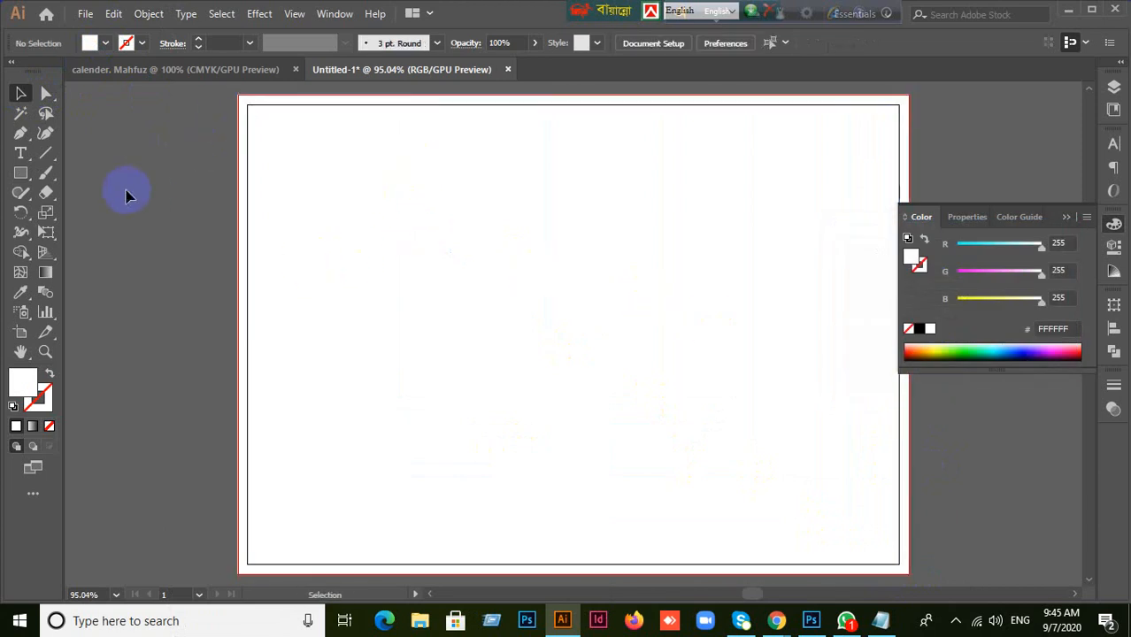
- Offset the artboard-sized rectangle's path by -0.5 in with miter joins to form an inner margin rectangle
left_click(373, 245)
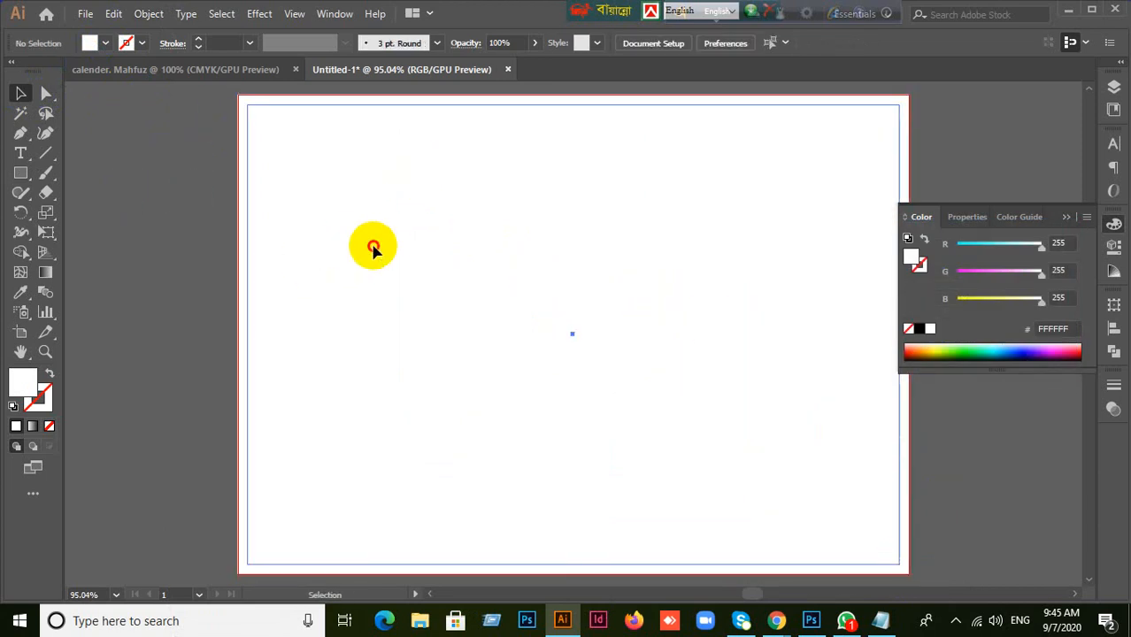
left_click(167, 15)
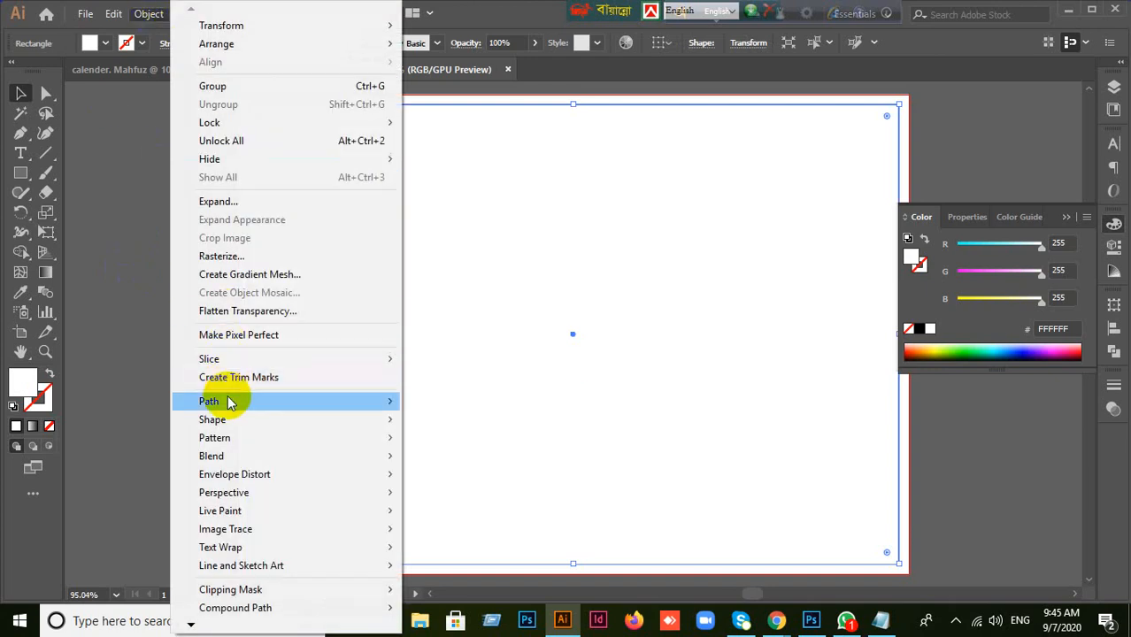
mouse_move(229, 402)
left_click(442, 459)
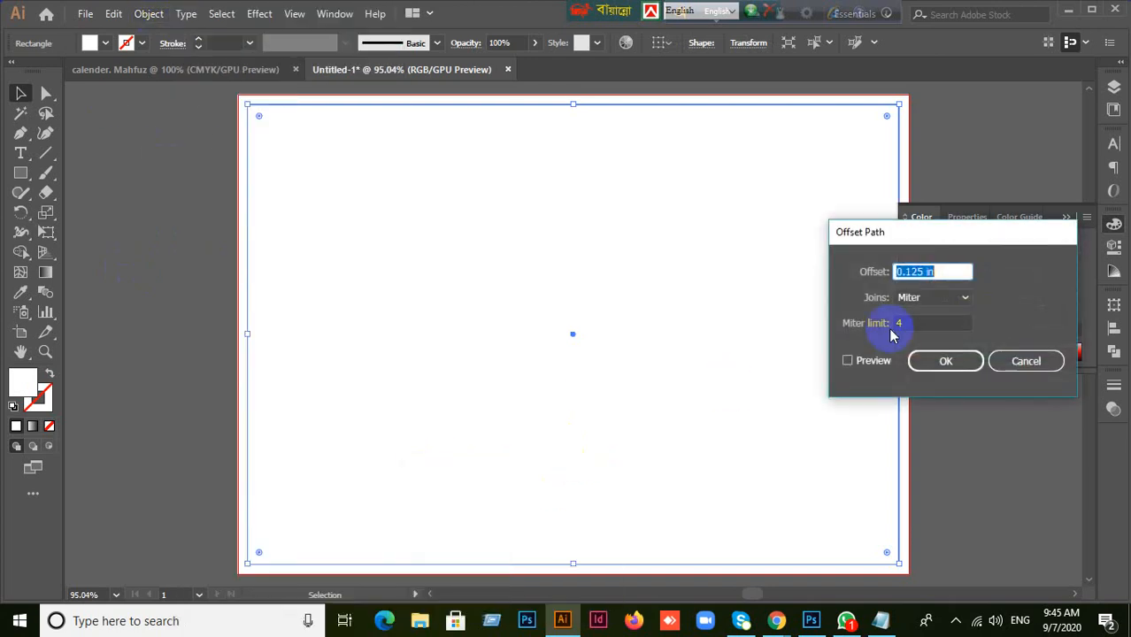
left_click(847, 361)
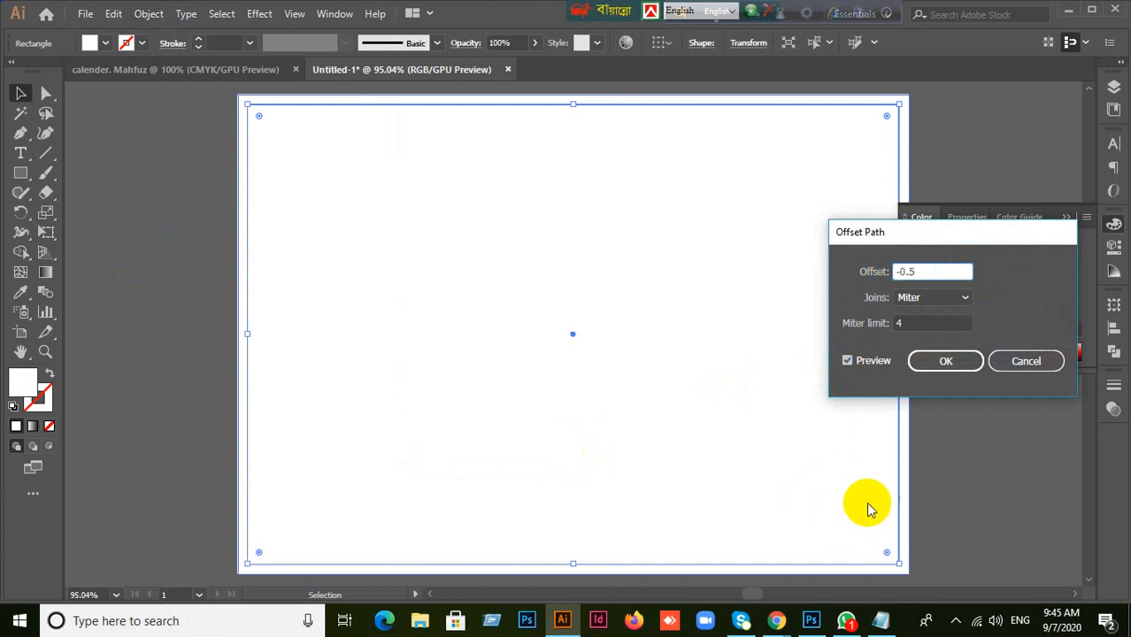
left_click(956, 361)
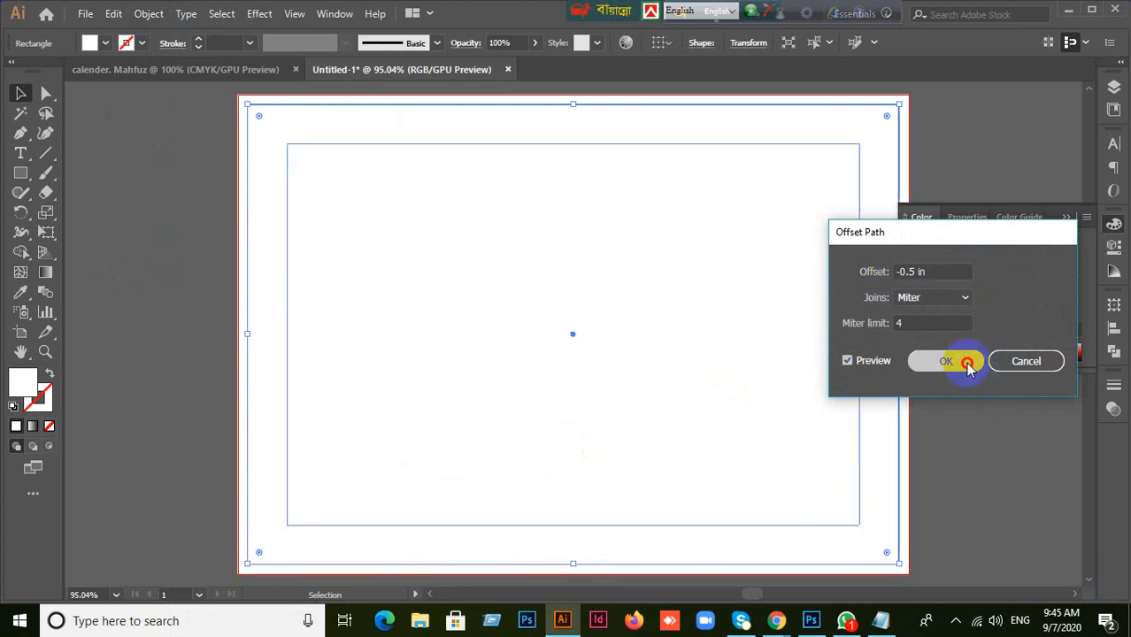
- Convert the artboard-sized rectangle and the inner margin rectangle into guides
left_click(194, 280)
left_click_drag(150, 186, 403, 272)
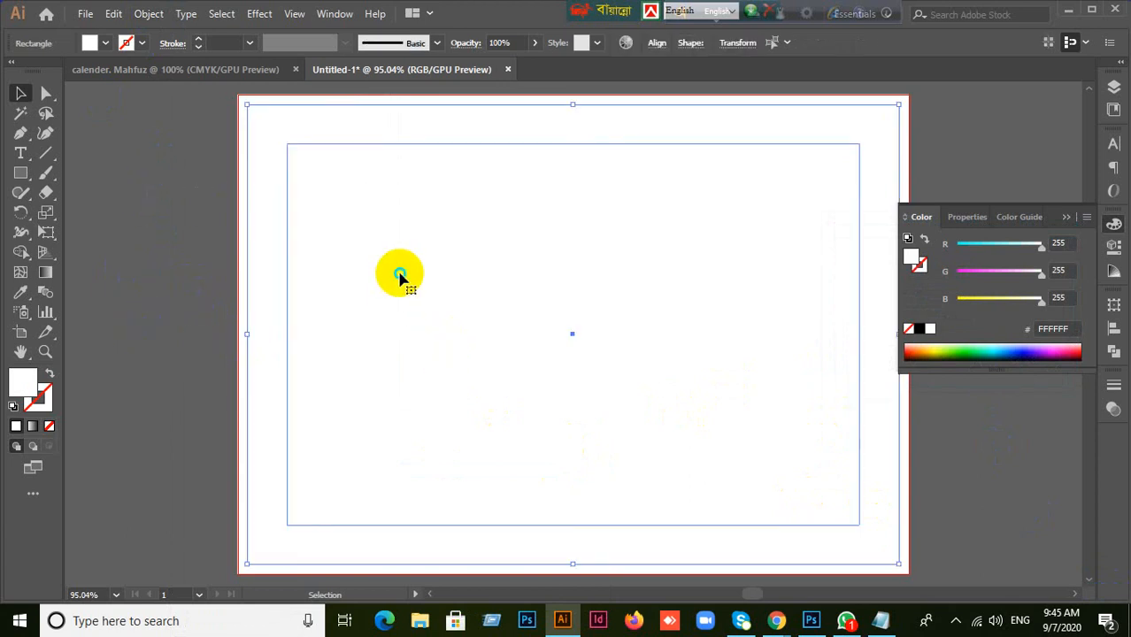
right_click(400, 270)
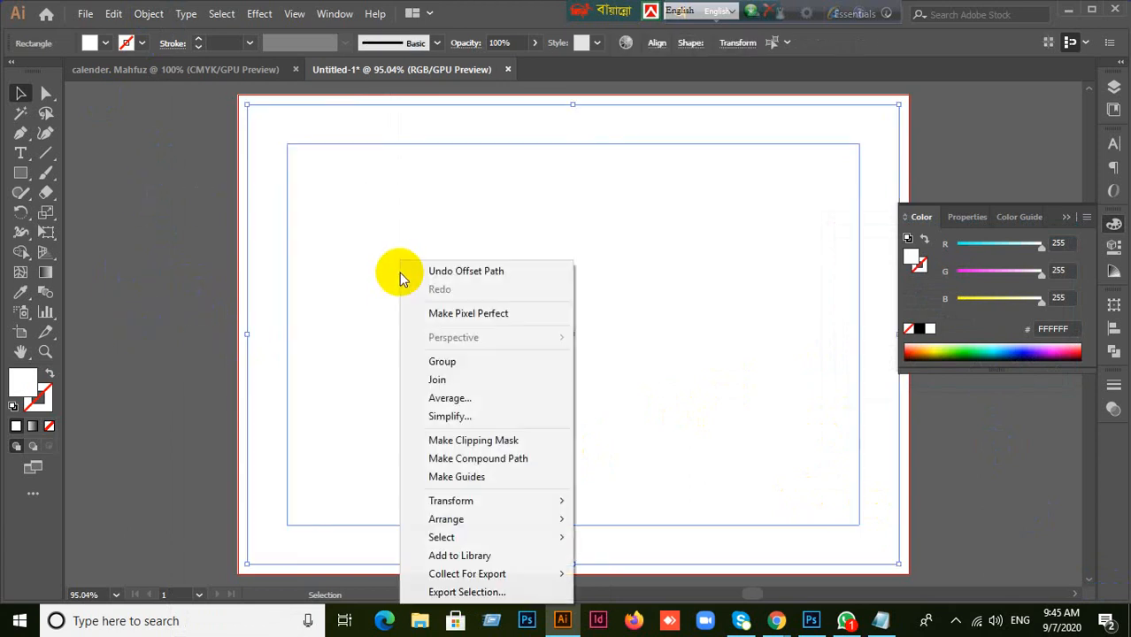
left_click(458, 477)
right_click(420, 333)
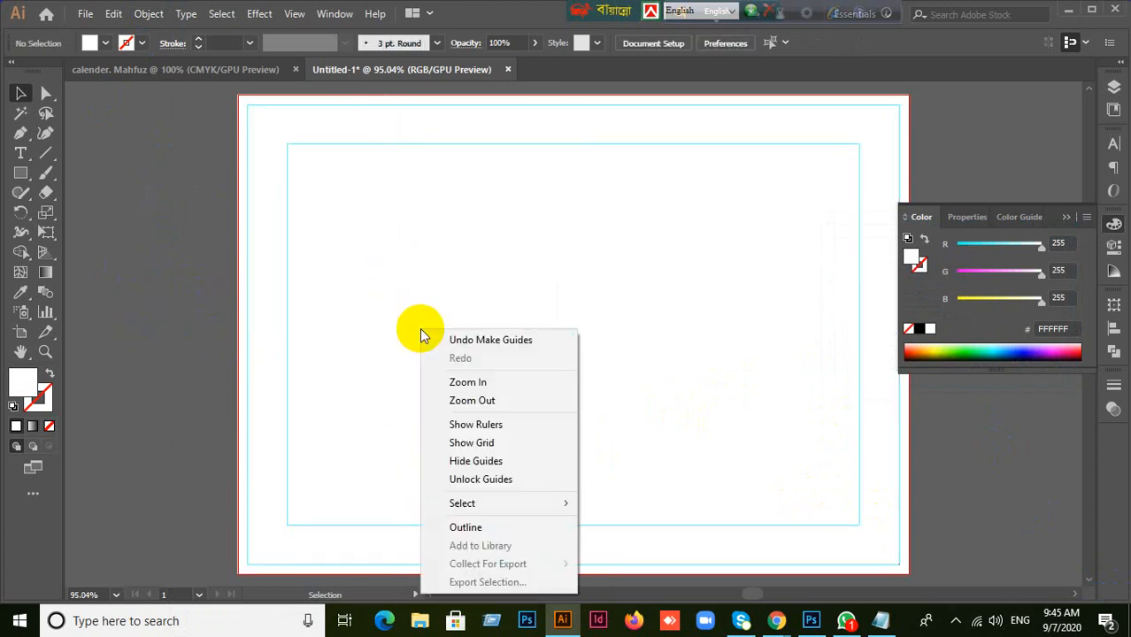
left_click(225, 354)
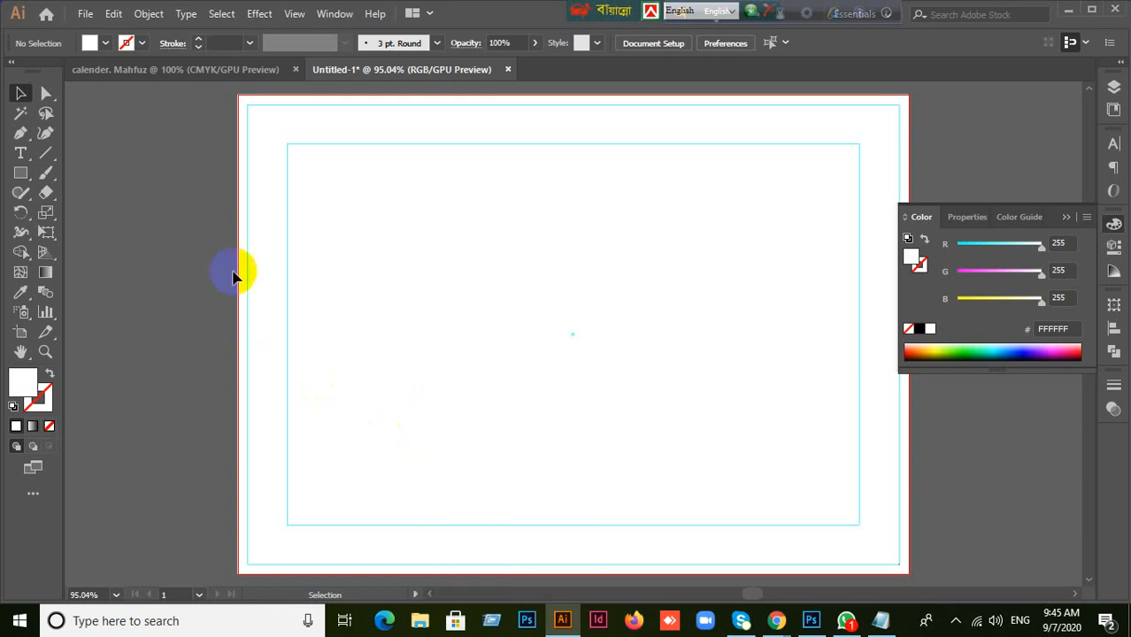
- Collapse the floating Color panel
right_click(461, 328)
left_click(272, 343)
left_click(1066, 217)
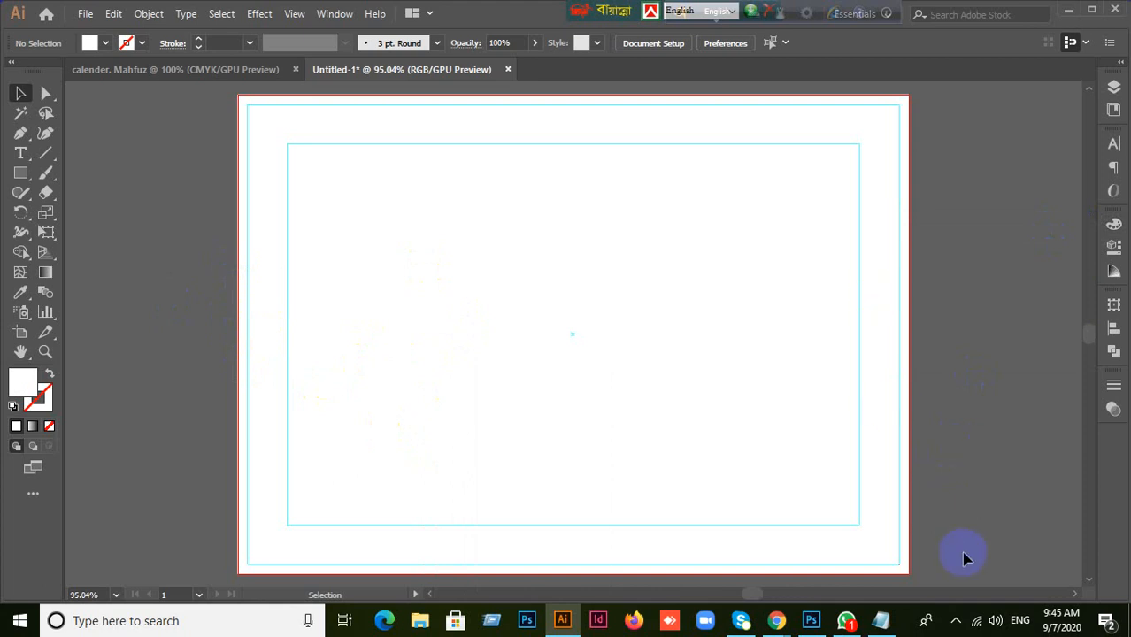
- Switch to the Google Meet call in Chrome to admit the waiting participant, and return to Illustrator
left_click(776, 620)
left_click(706, 567)
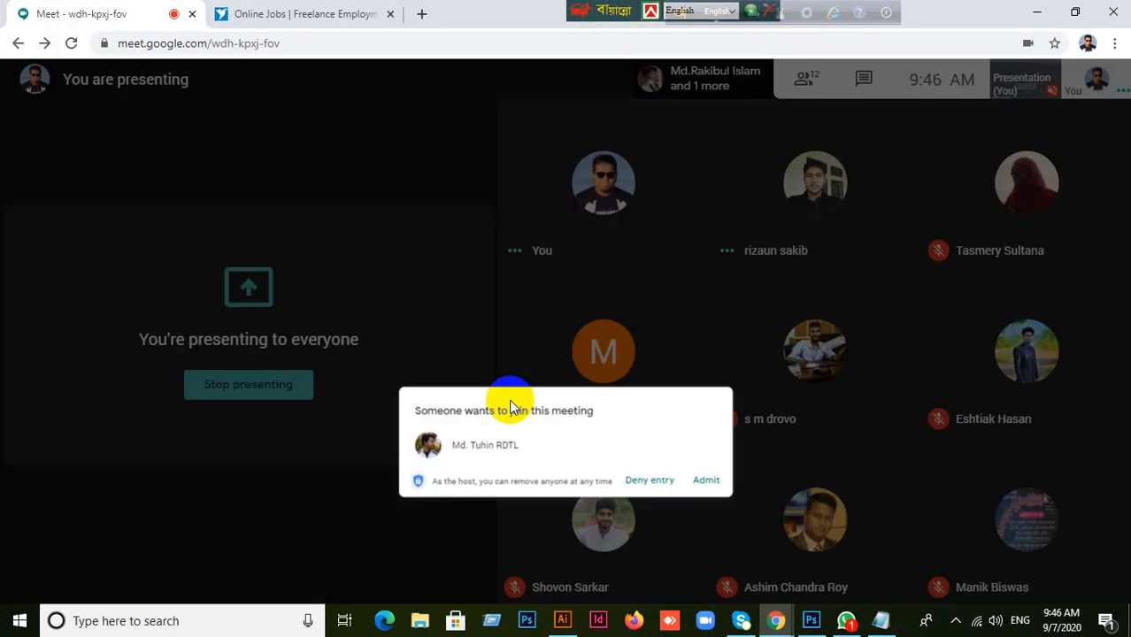
left_click(741, 376)
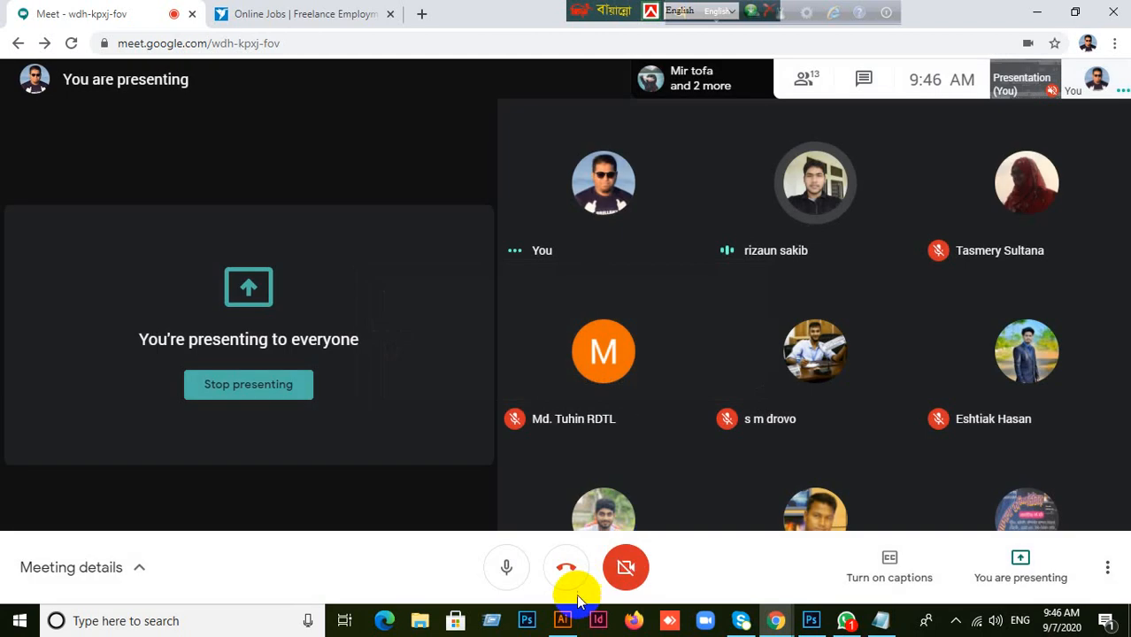
left_click(562, 618)
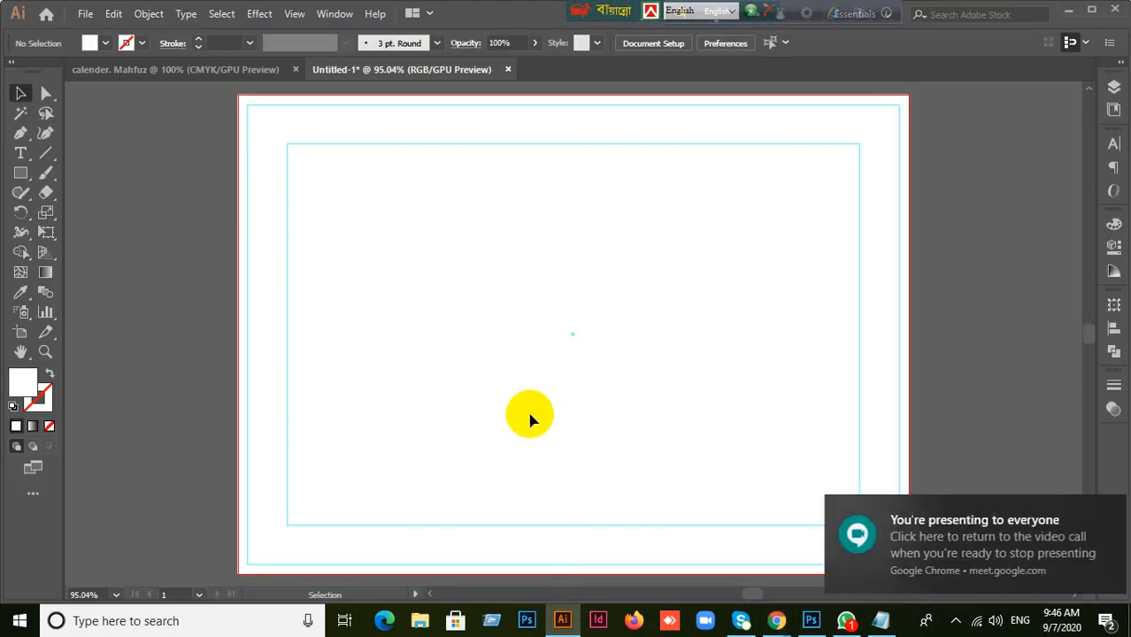
- Undo the guide conversion and the inner margin offset
scroll(529, 416, "down", 1)
scroll(531, 416, "up", 1)
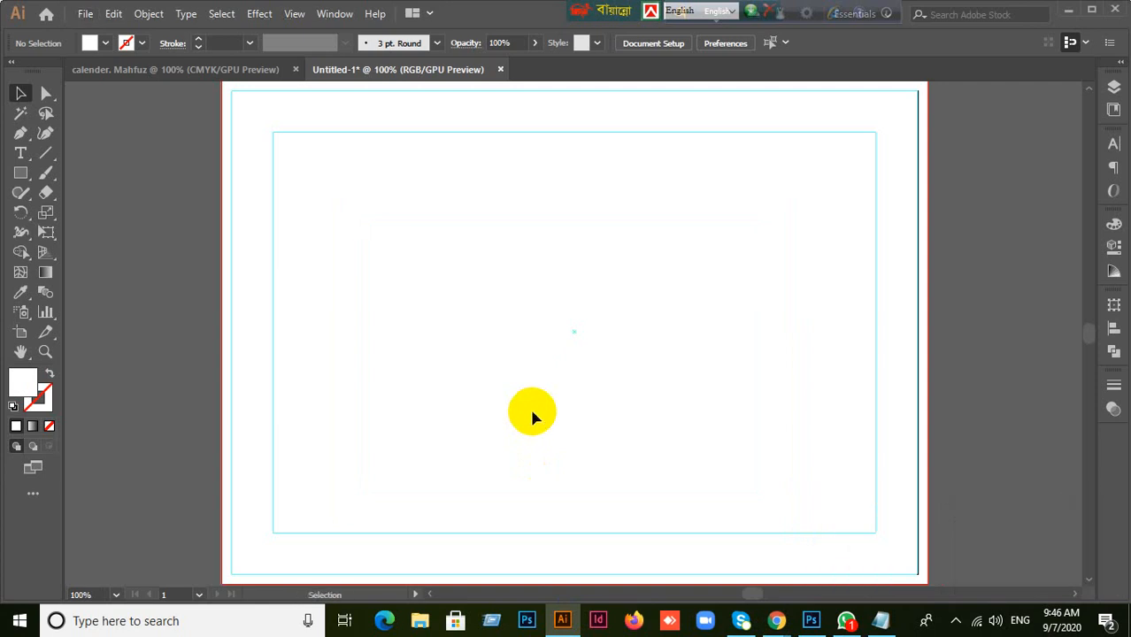
scroll(541, 407, "up", 1)
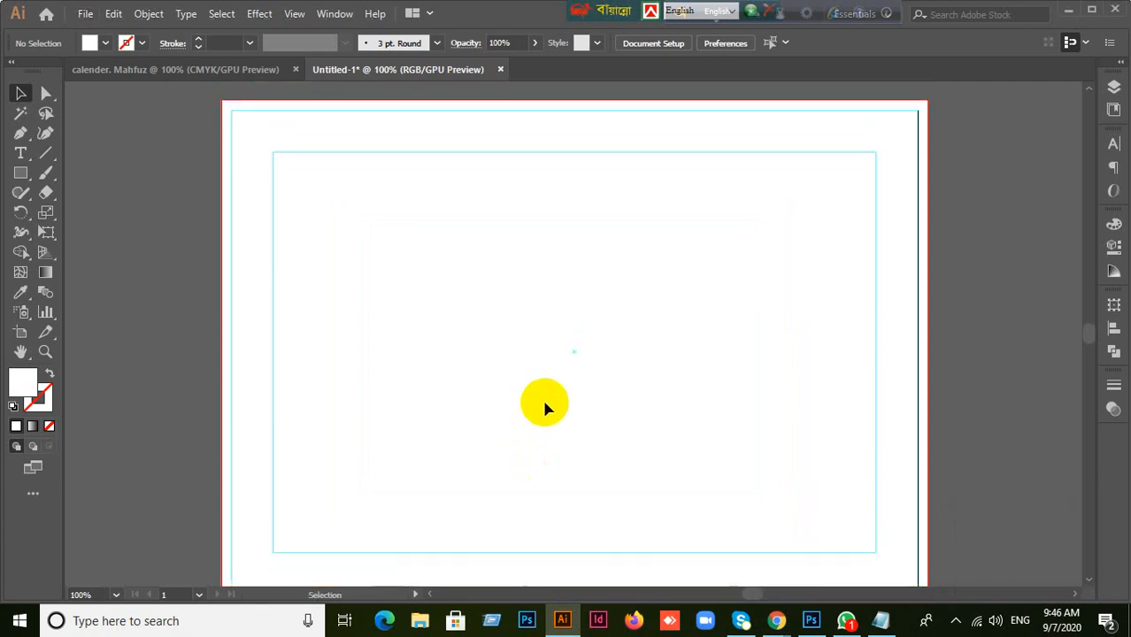
scroll(545, 405, "down", 1)
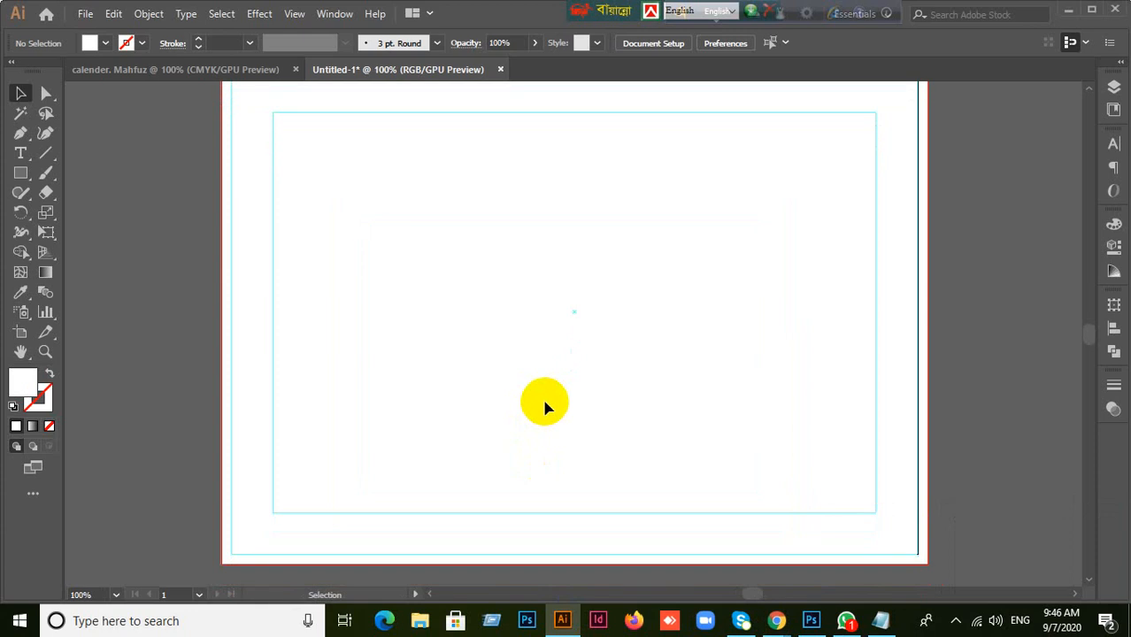
key("ctrl+z")
key("ctrl+z")
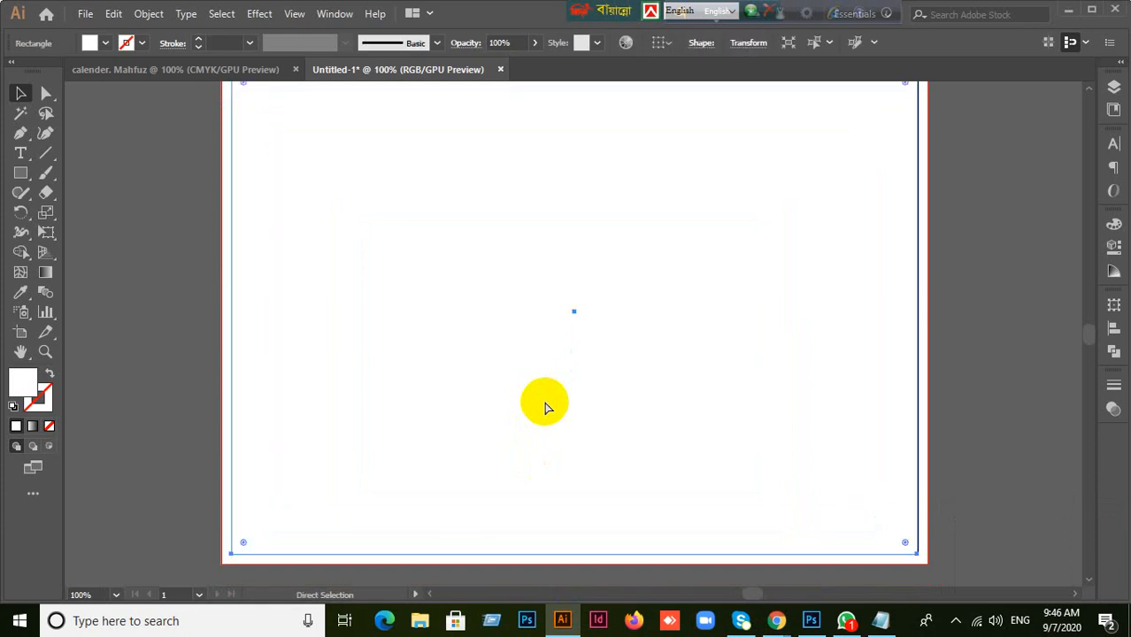
- Try moving the artboard-sized rectangle sideways off the bleed background, and undo the move
scroll(545, 407, "up", 2)
scroll(545, 407, "up", 1)
left_click_drag(352, 309, 577, 313)
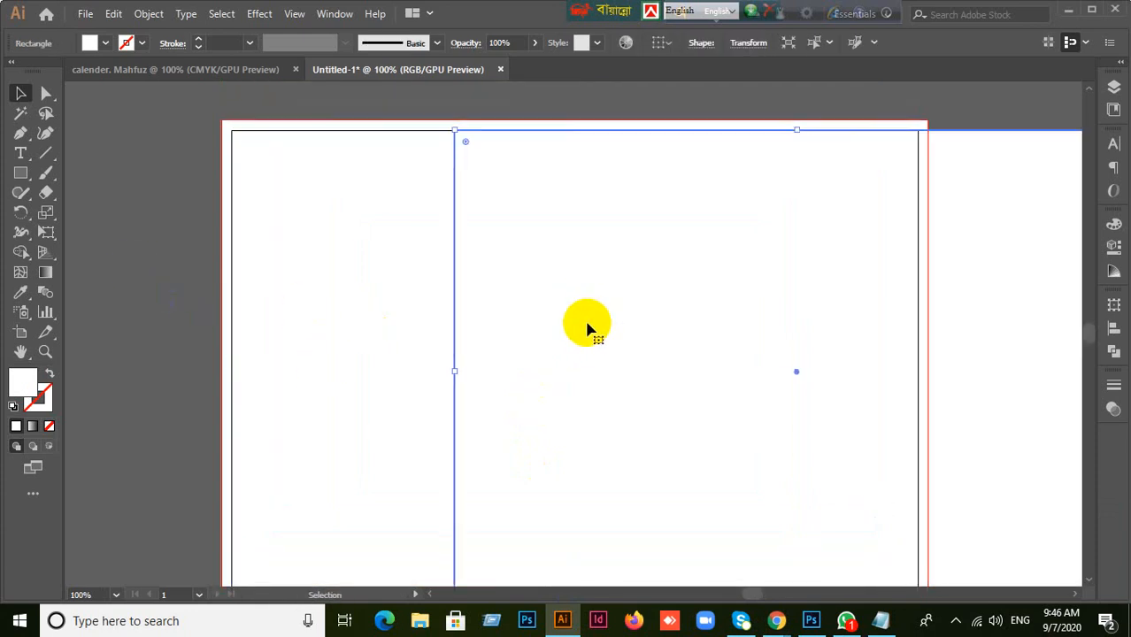
key("ctrl+z")
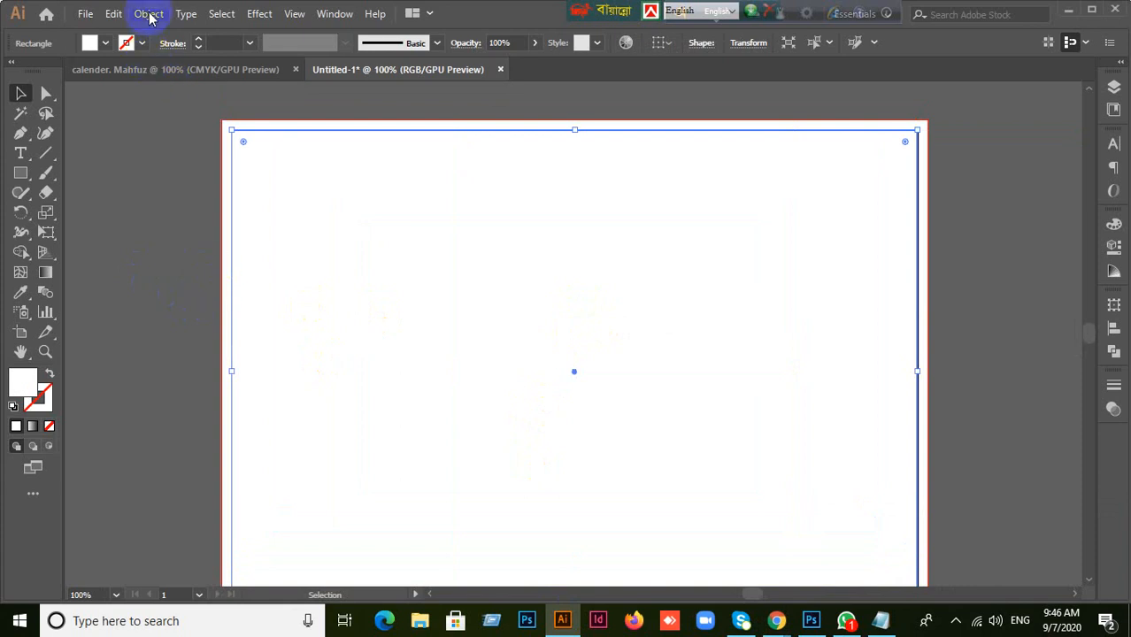
- Offset the artboard-sized rectangle's path outward by 0.25 in with miter joins, using the preview
left_click(147, 14)
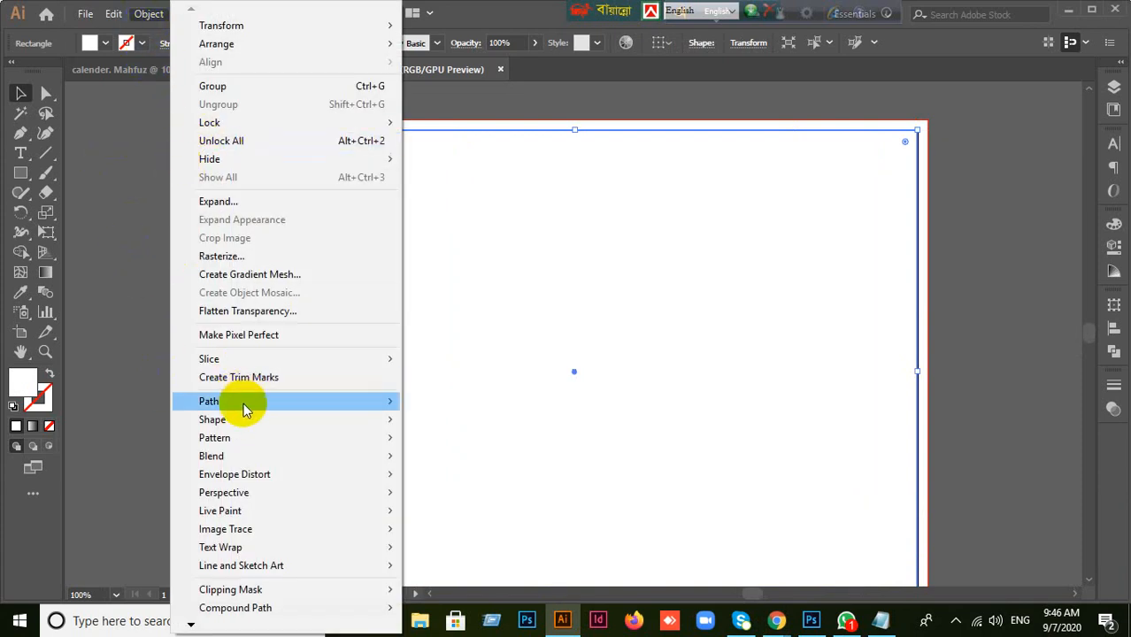
mouse_move(245, 409)
left_click(555, 466)
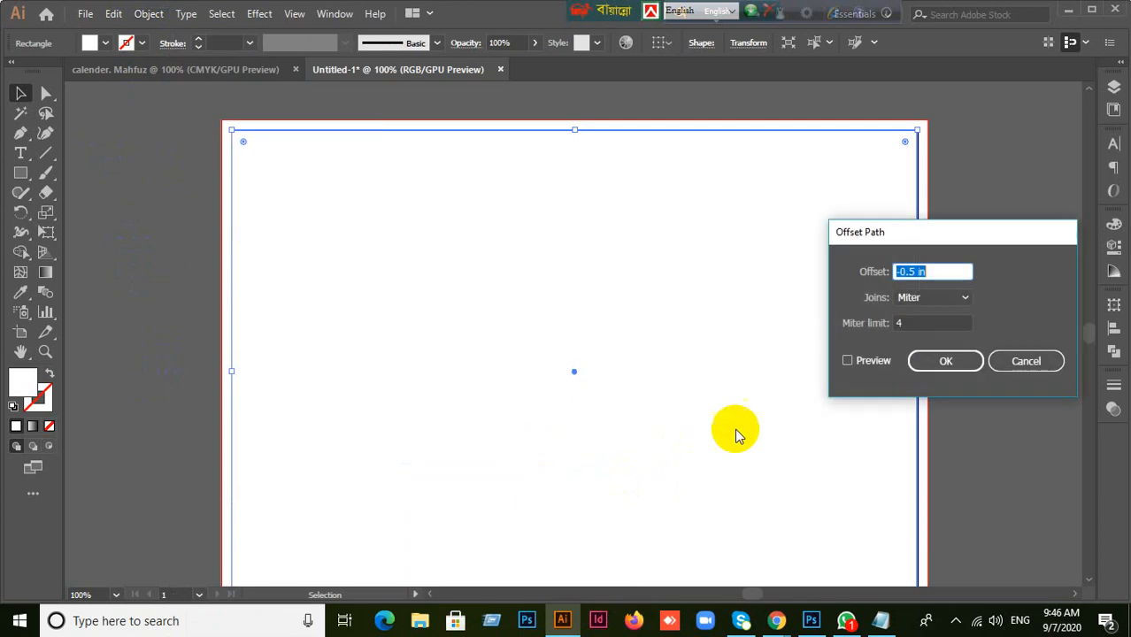
left_click(847, 360)
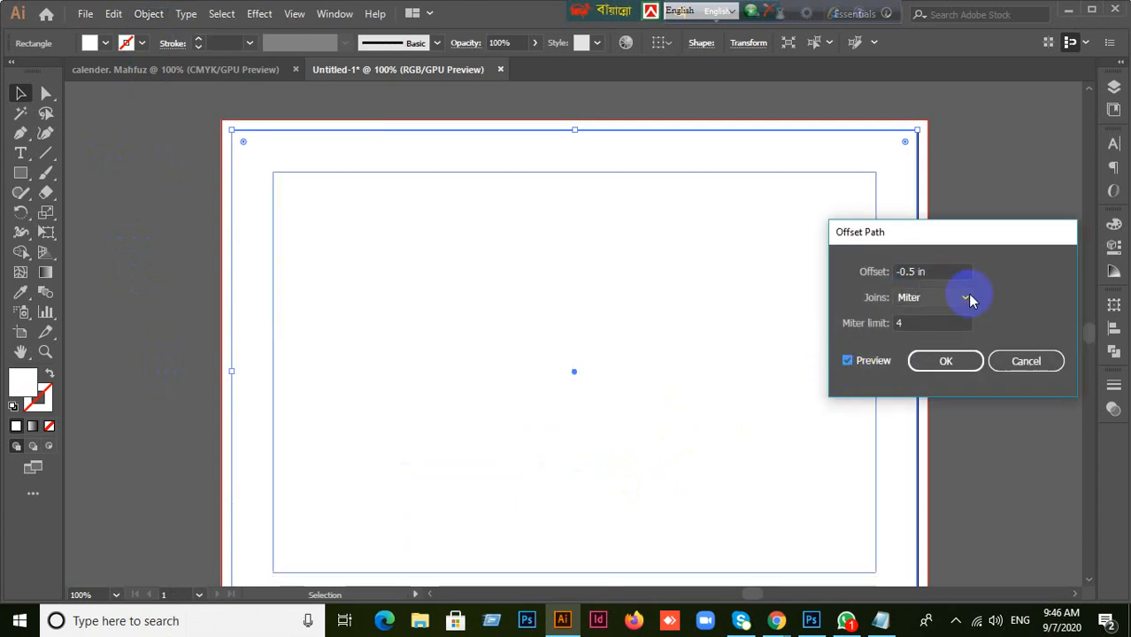
double_click(907, 270)
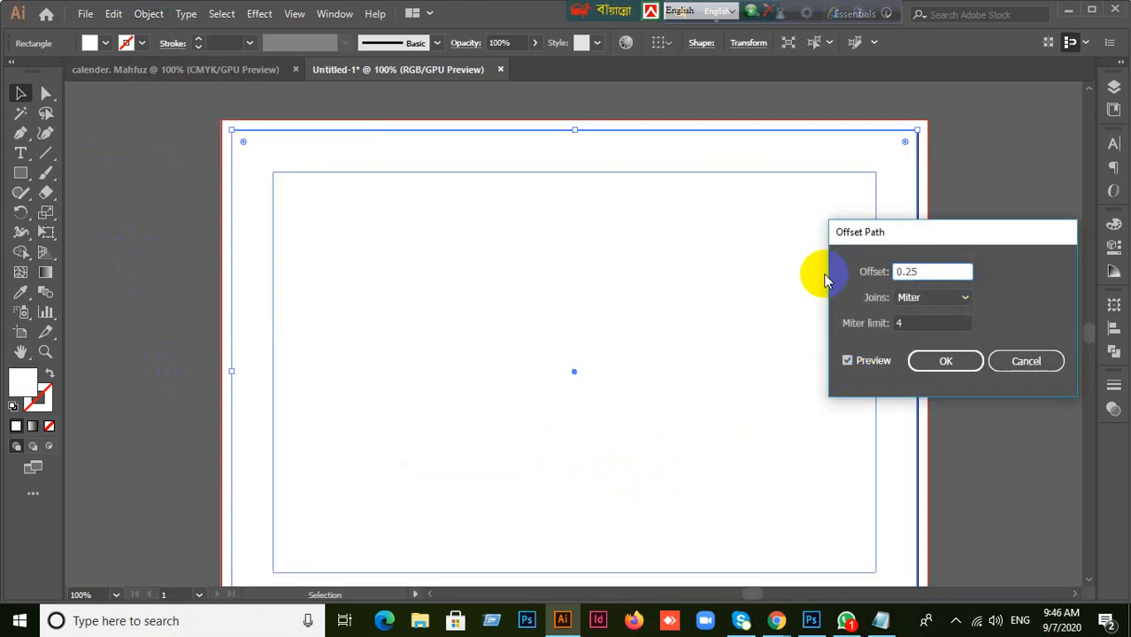
type("0.25")
left_click(939, 359)
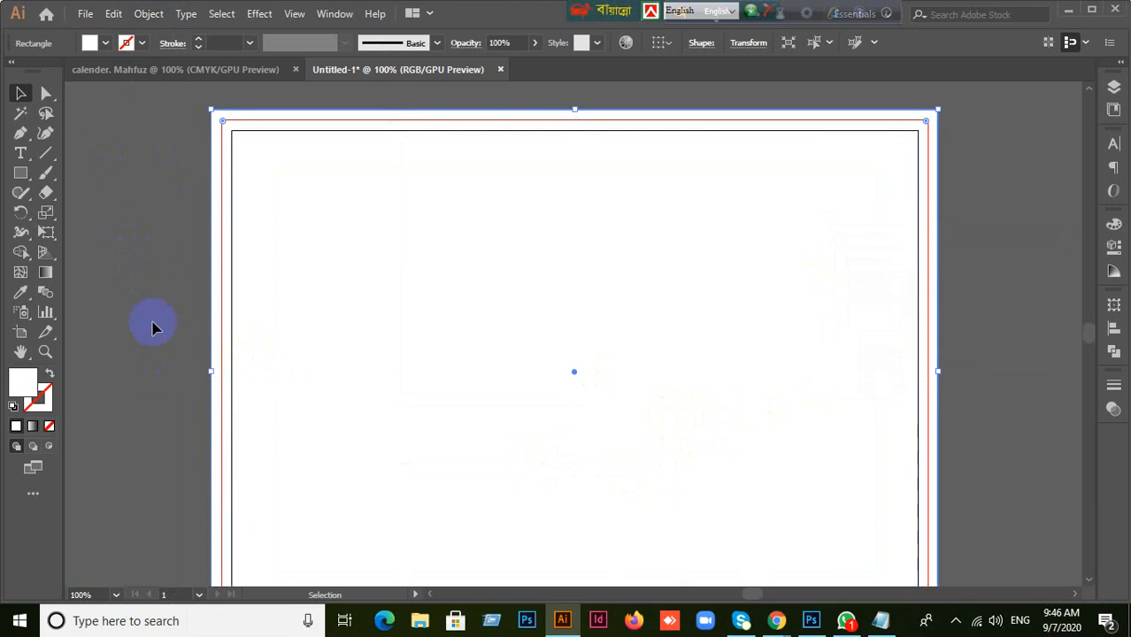
- Select the 0.25 in offset rectangle, move it a short way off the artboard, and undo the move
left_click(144, 275)
left_click_drag(351, 372, 352, 373)
left_click(181, 341)
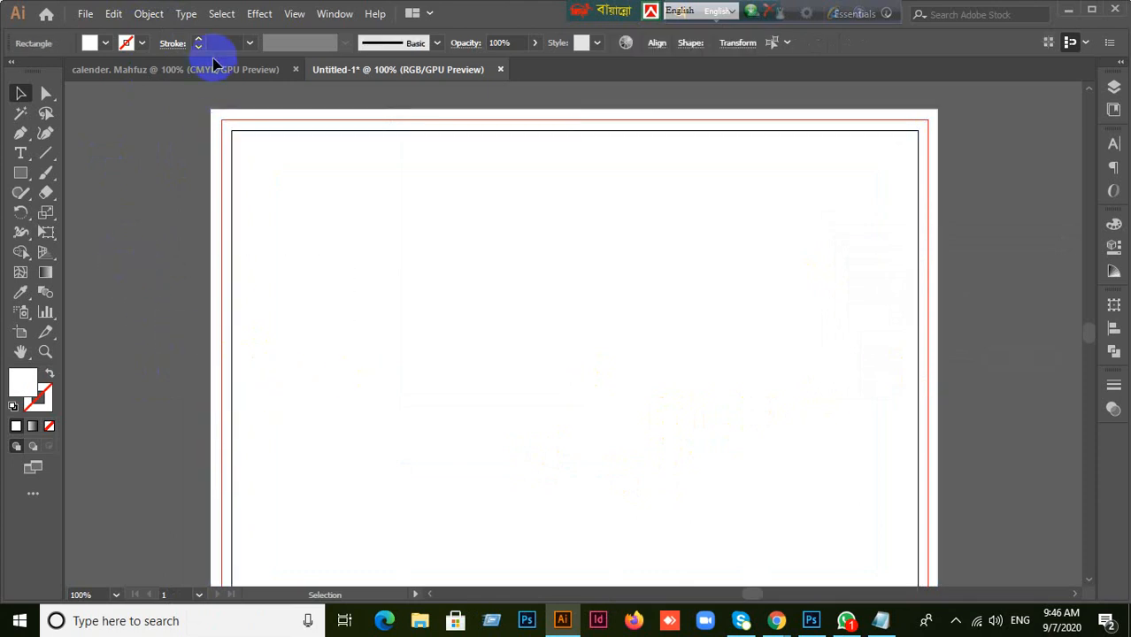
left_click(213, 115)
left_click_drag(213, 115, 128, 119)
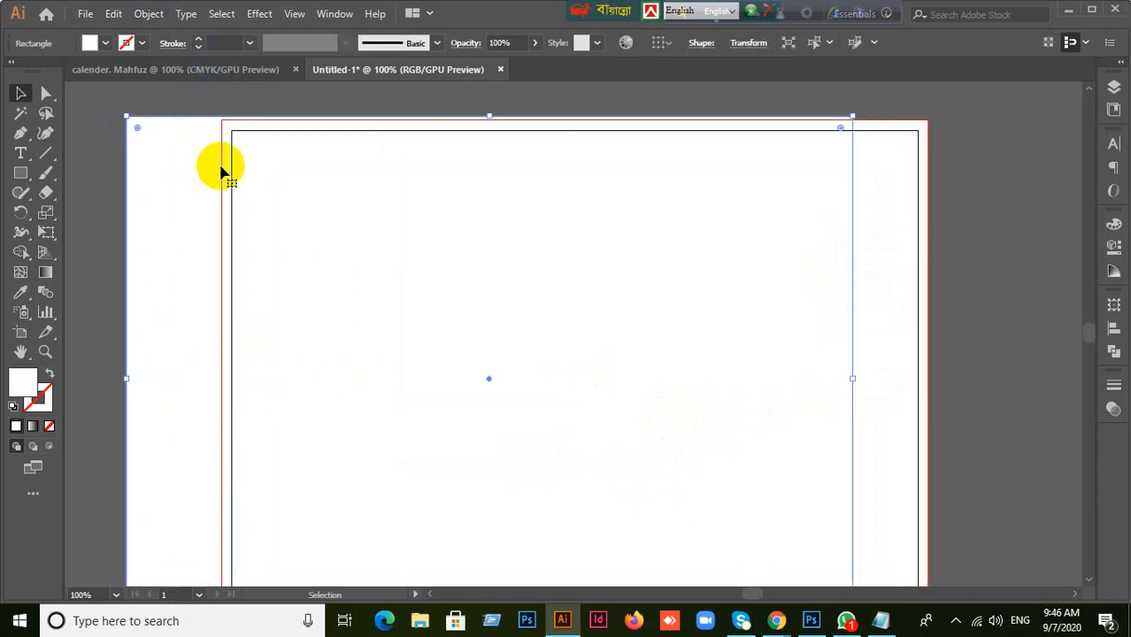
key("ctrl+z")
- Move the larger offset rectangles apart, and undo back to before the 0.25 in and 0.125 in offsets
left_click_drag(324, 190, 977, 369)
left_click_drag(401, 244, 166, 352)
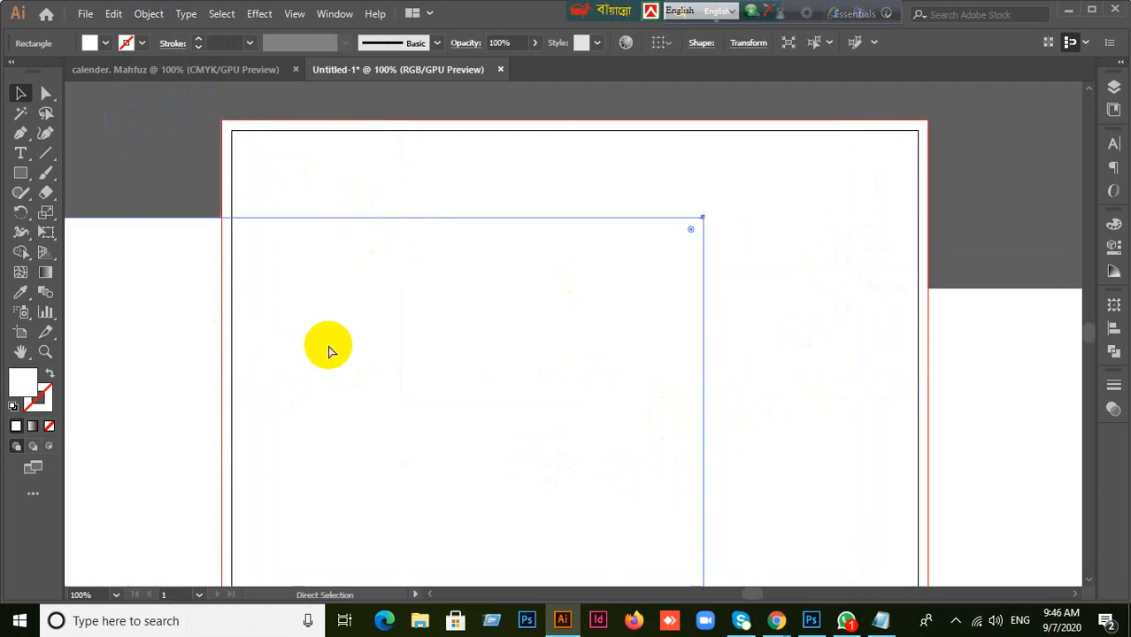
left_click(590, 111)
key("a")
key("ctrl+z")
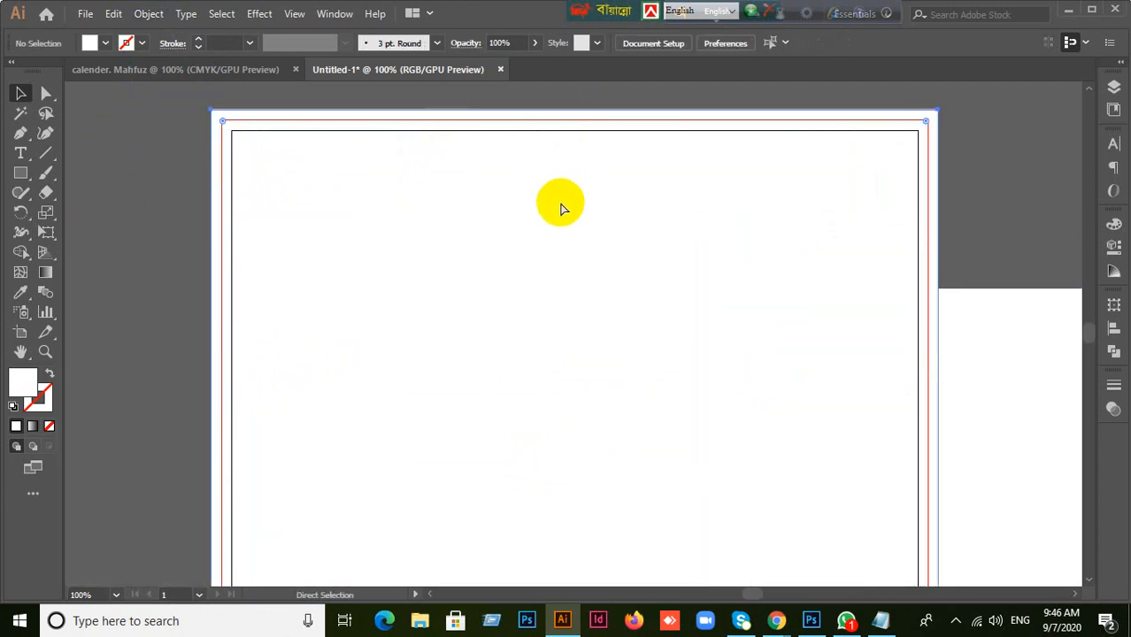
key("ctrl+z")
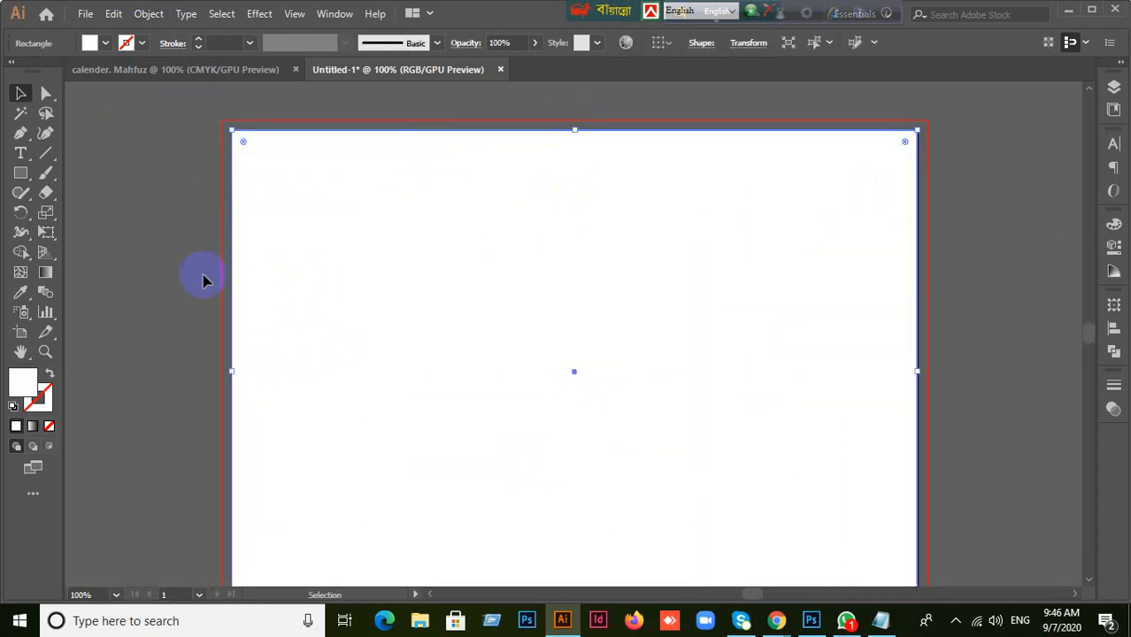
- Try moving the remaining artboard-sized rectangle aside, and undo that move
left_click(163, 281)
left_click_drag(538, 313, 806, 389)
key("ctrl+z")
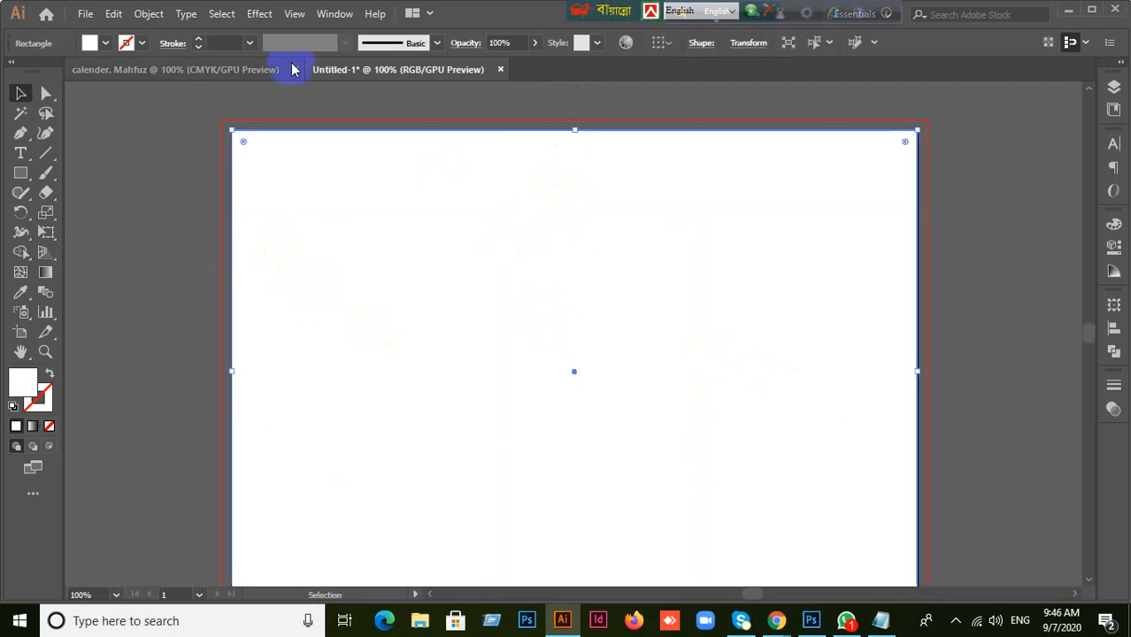
- Offset the artboard-sized rectangle's path outward by 0.125 in with miter joins, and lock the resulting bleed rectangle
left_click(148, 14)
mouse_move(223, 404)
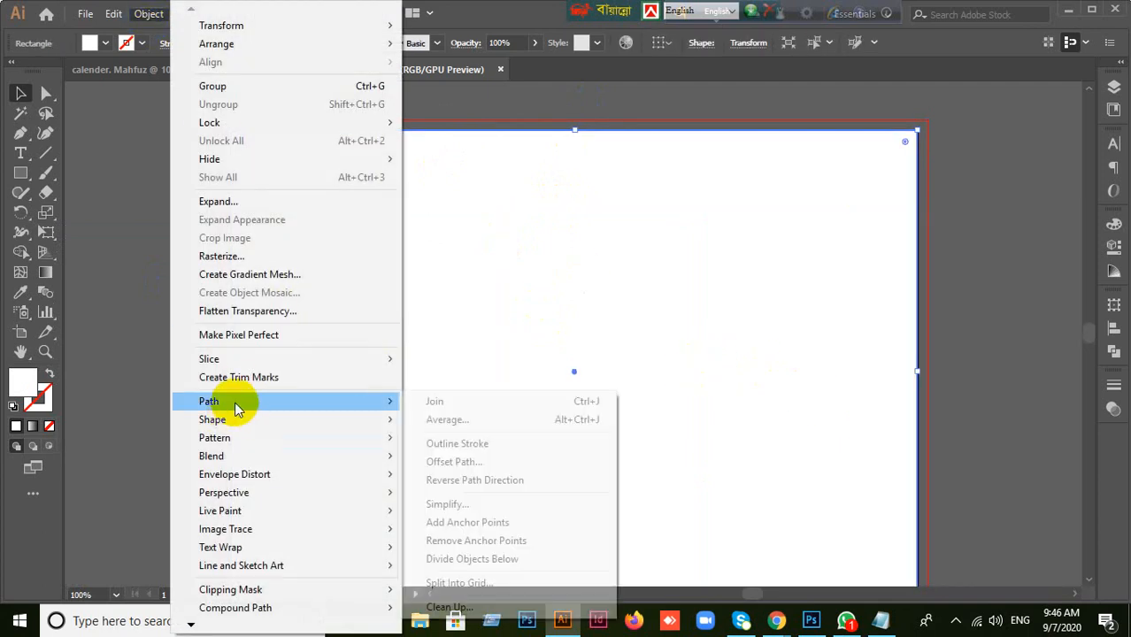
left_click(482, 461)
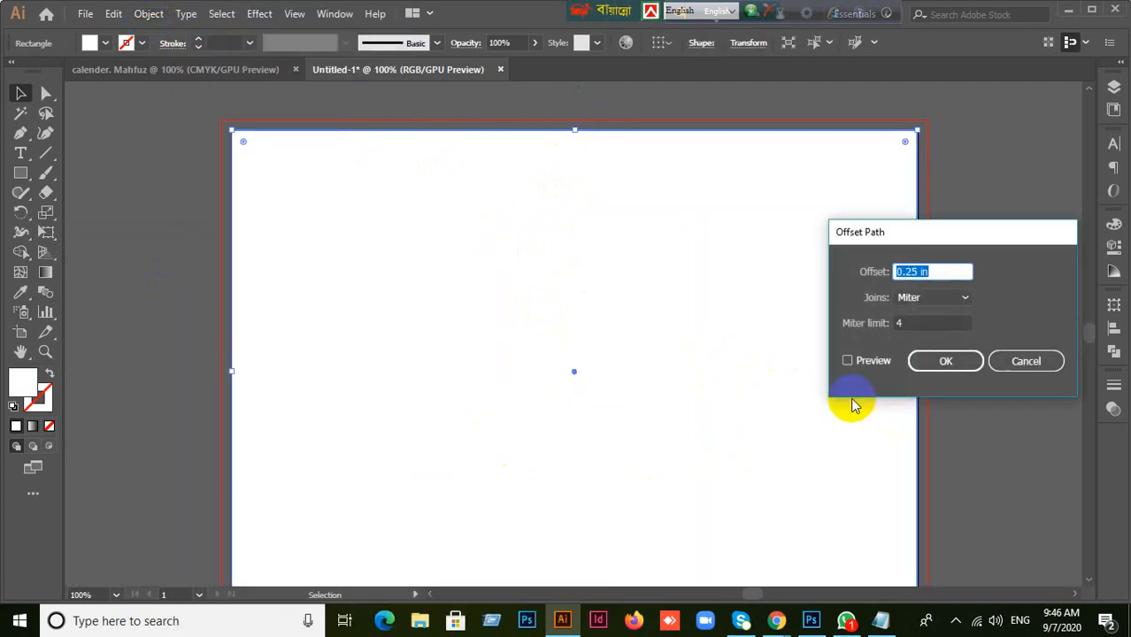
left_click(848, 363)
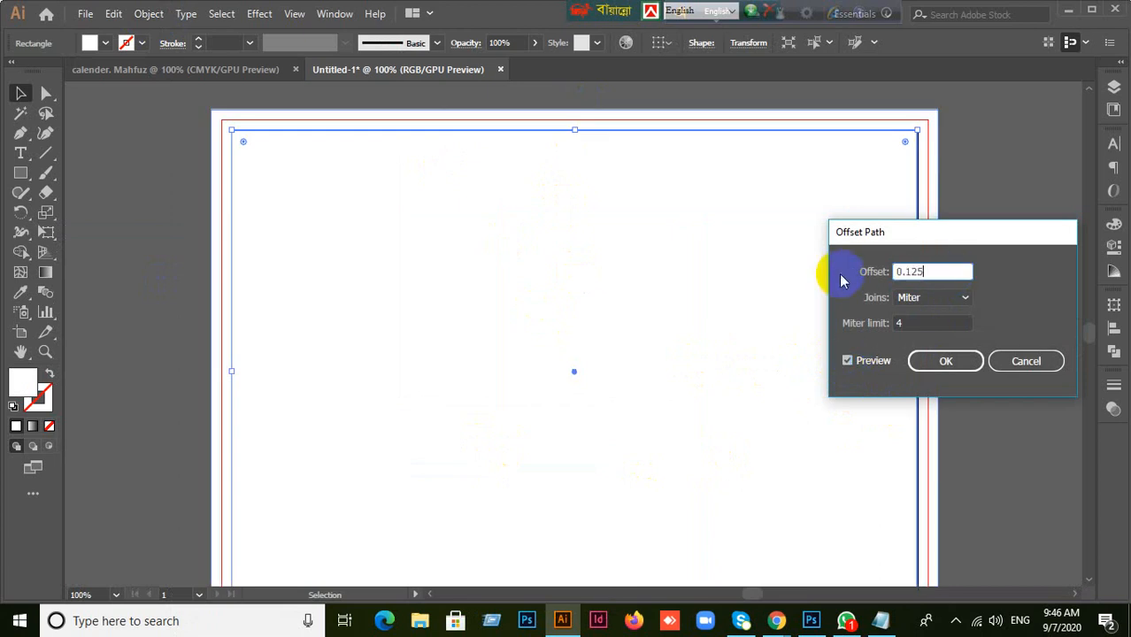
left_click(944, 360)
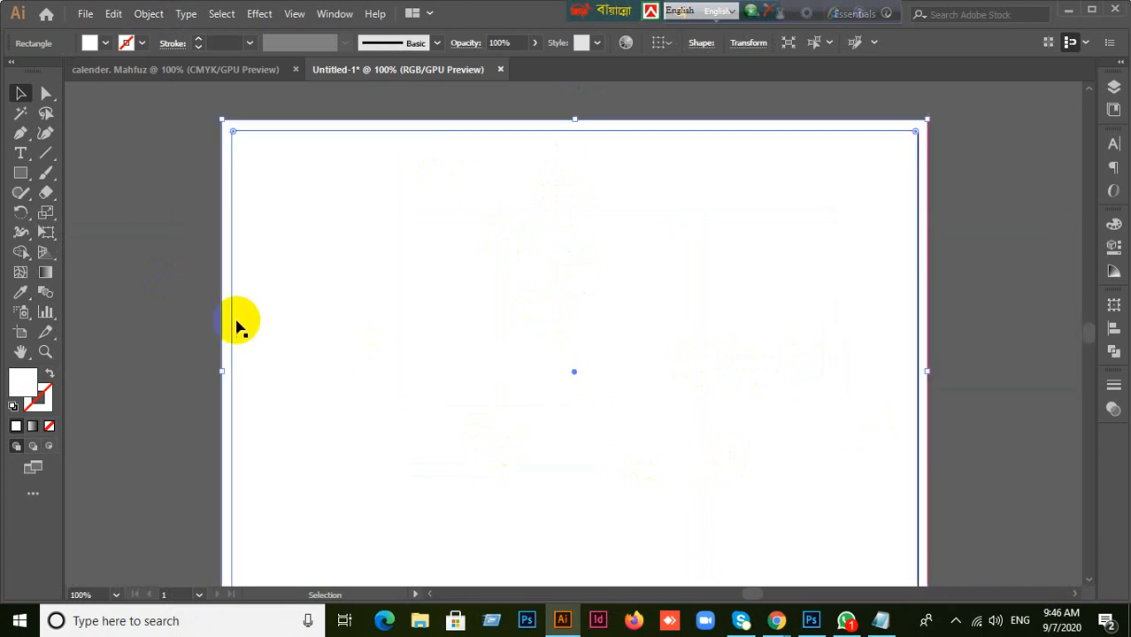
key("ctrl+2")
- Offset the artboard-sized rectangle's path by -0.5 in with miter joins to form an inner margin rectangle
left_click(452, 323)
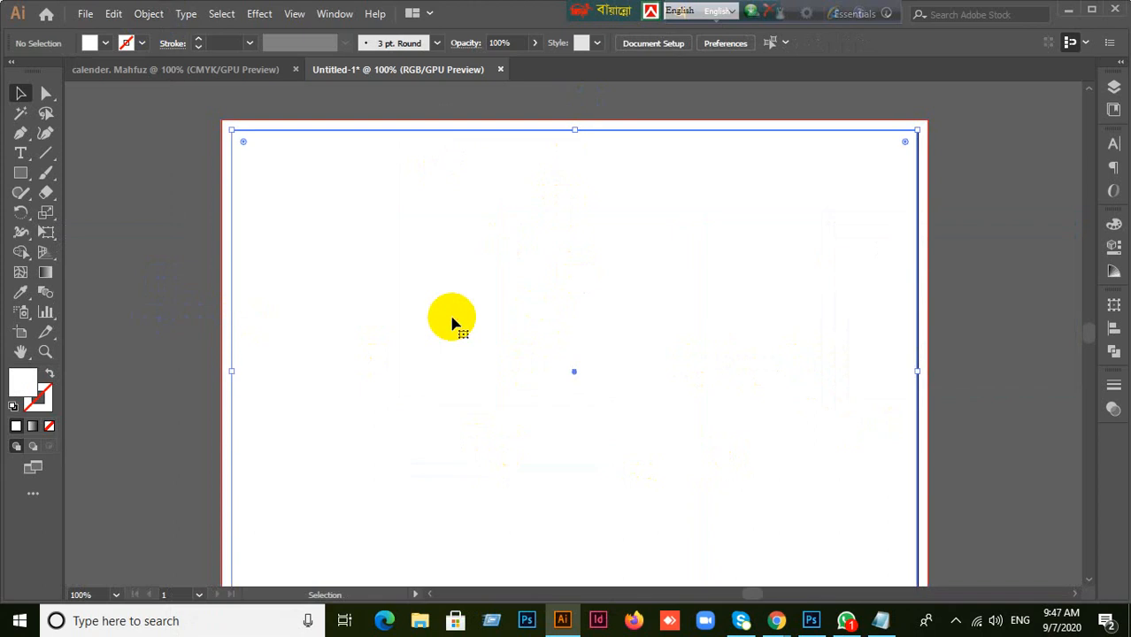
left_click(145, 13)
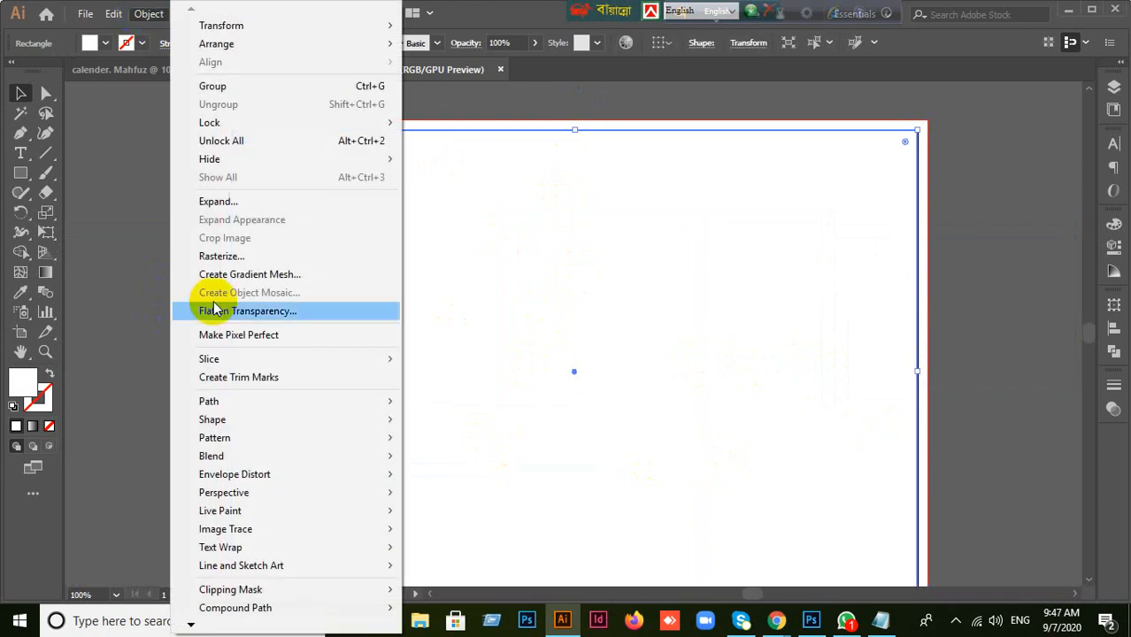
mouse_move(262, 401)
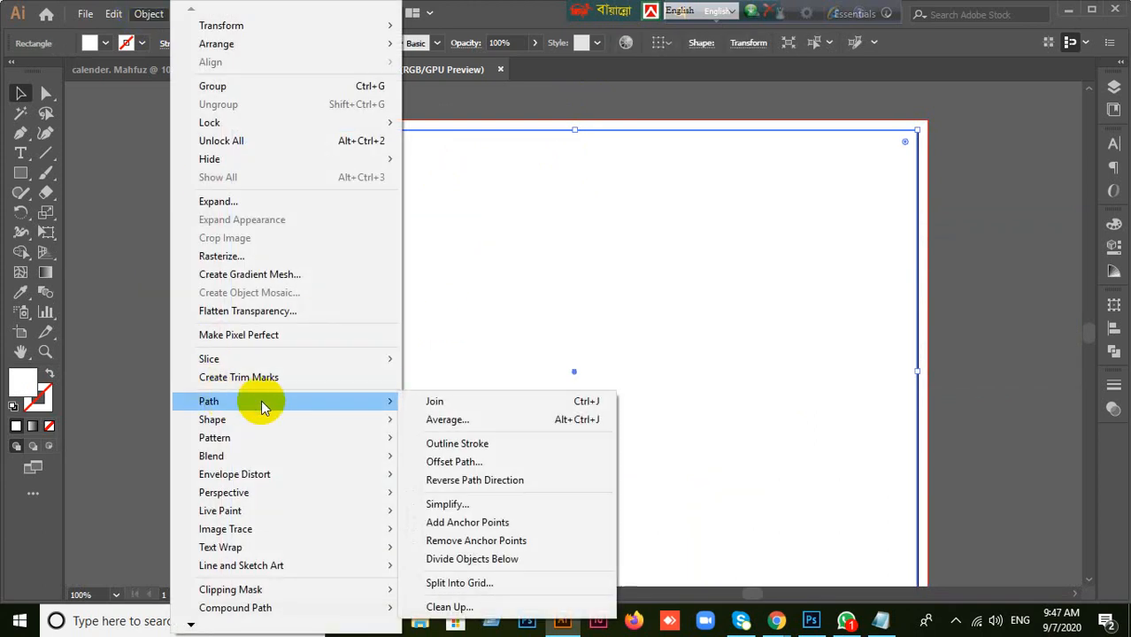
left_click(455, 462)
left_click(851, 360)
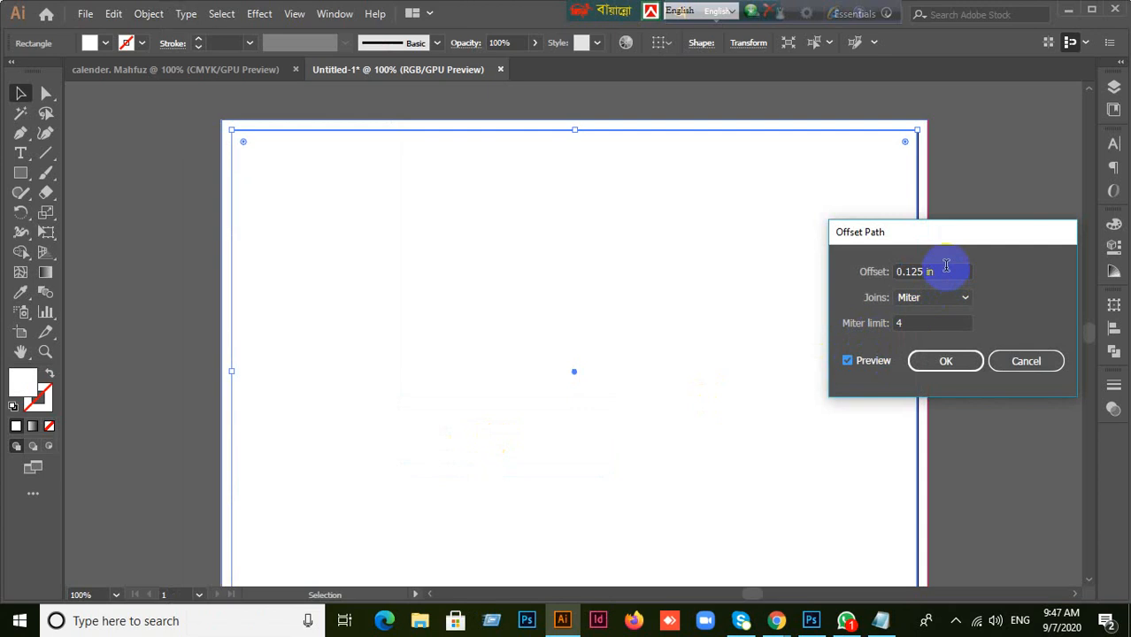
left_click_drag(945, 265, 777, 304)
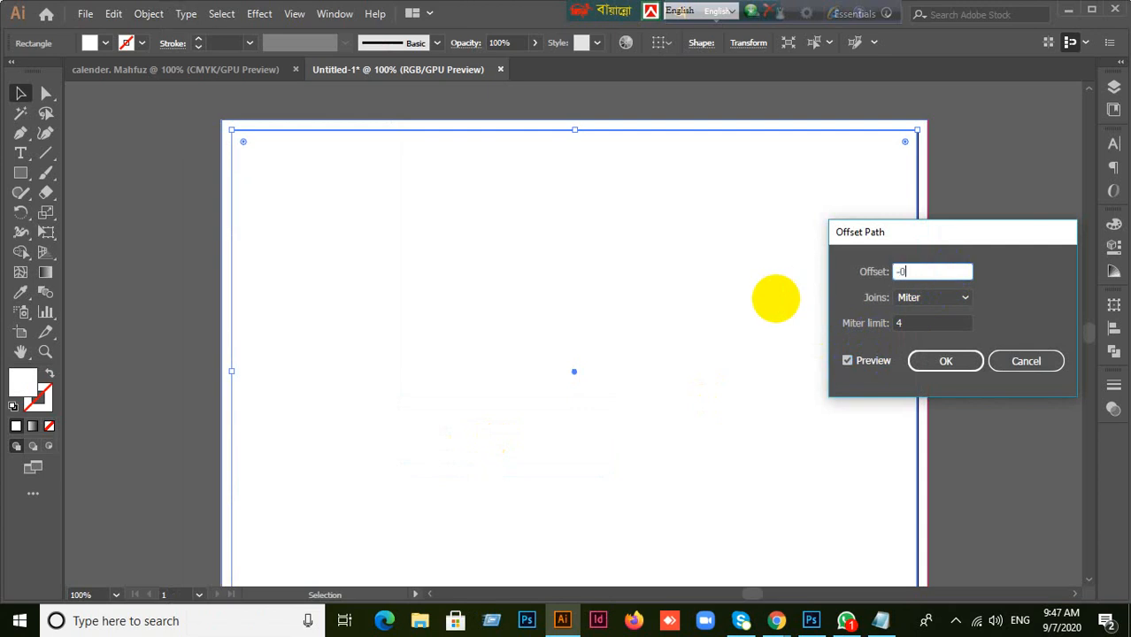
left_click(945, 360)
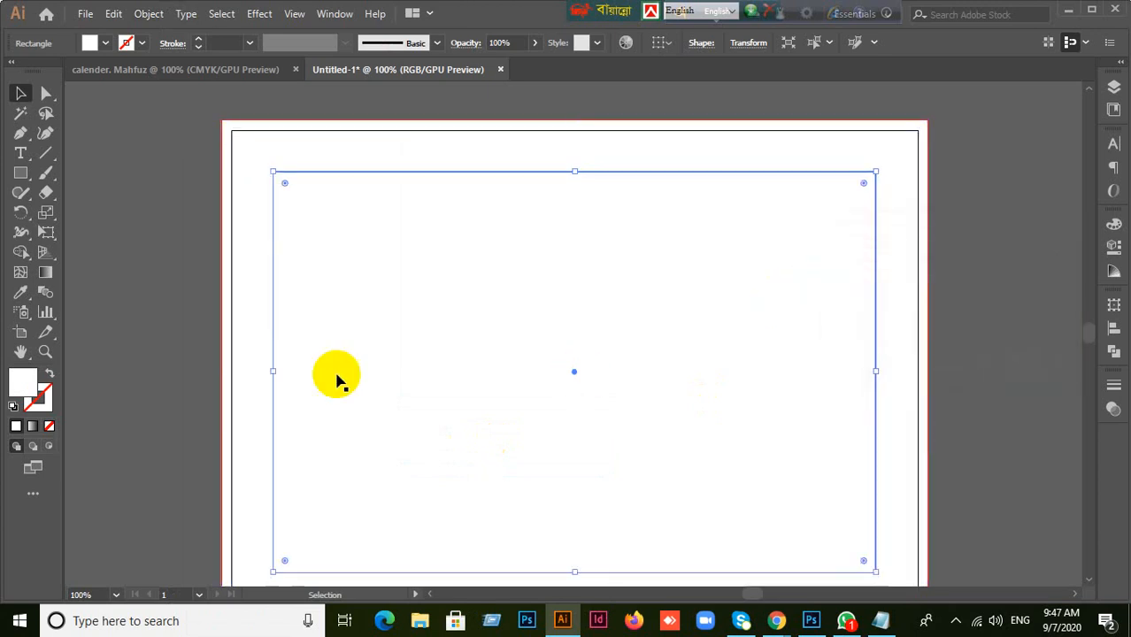
- Select the artboard-sized rectangle and the inner margin rectangle together and convert both into guides
left_click(164, 298)
left_click(220, 119)
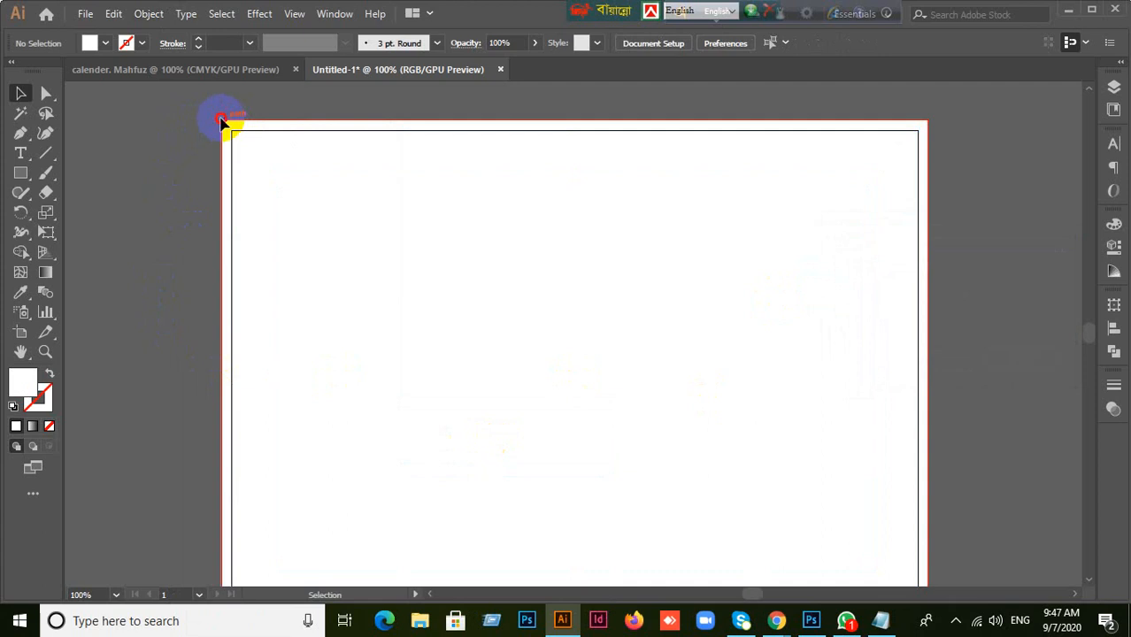
left_click_drag(200, 182, 323, 245)
right_click(323, 245)
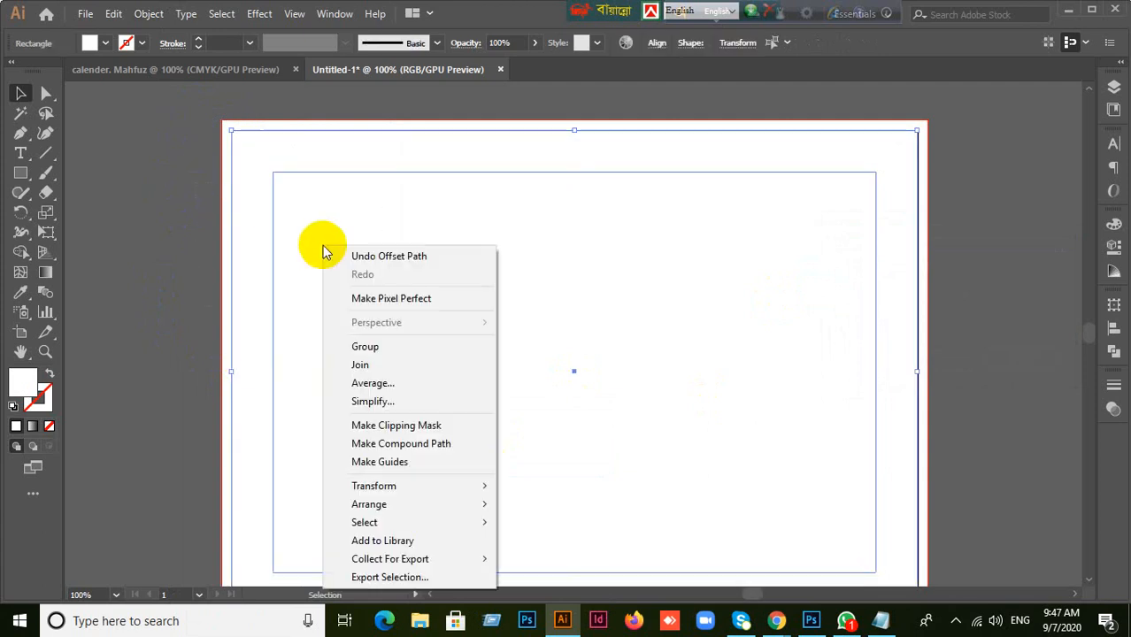
left_click(381, 461)
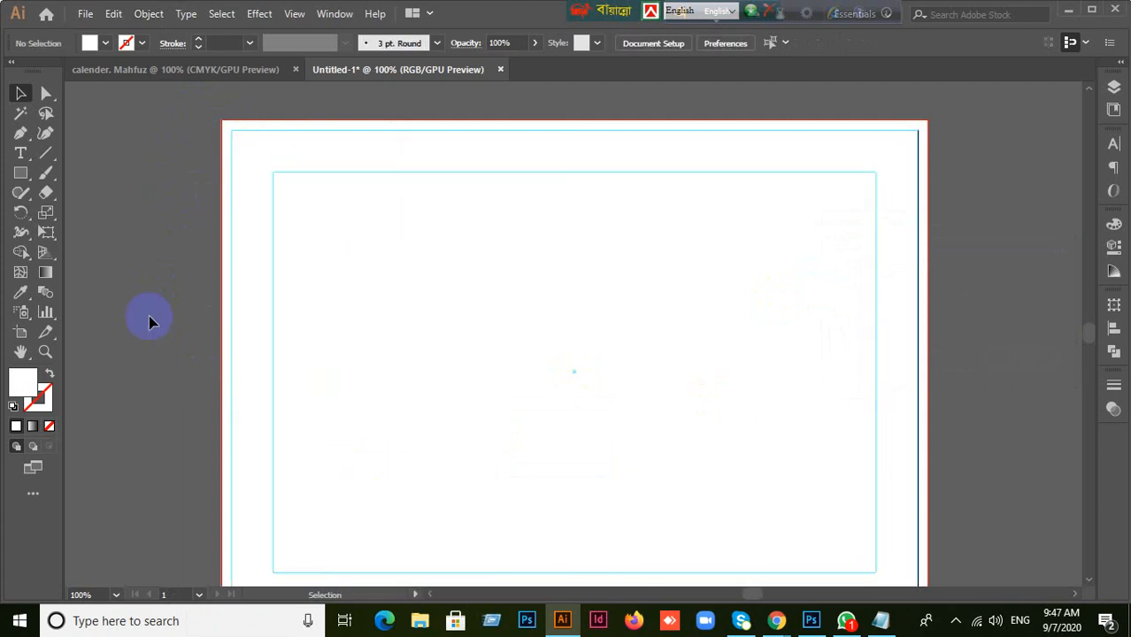
scroll(148, 315, "down", 2)
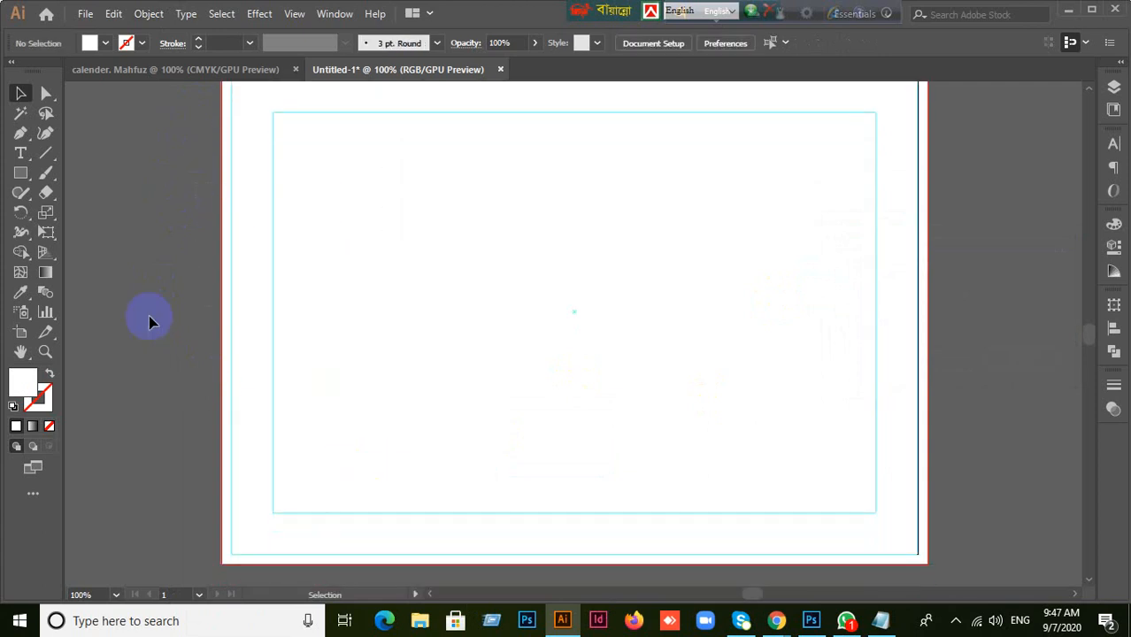
- Undo the guide conversion and the -0.5 in inner margin offset, leaving the artboard-sized rectangle selected
key("ctrl+z")
key("ctrl+z")
left_click(150, 317)
left_click_drag(514, 333, 545, 417)
key("ctrl+z")
scroll(182, 370, "up", 3)
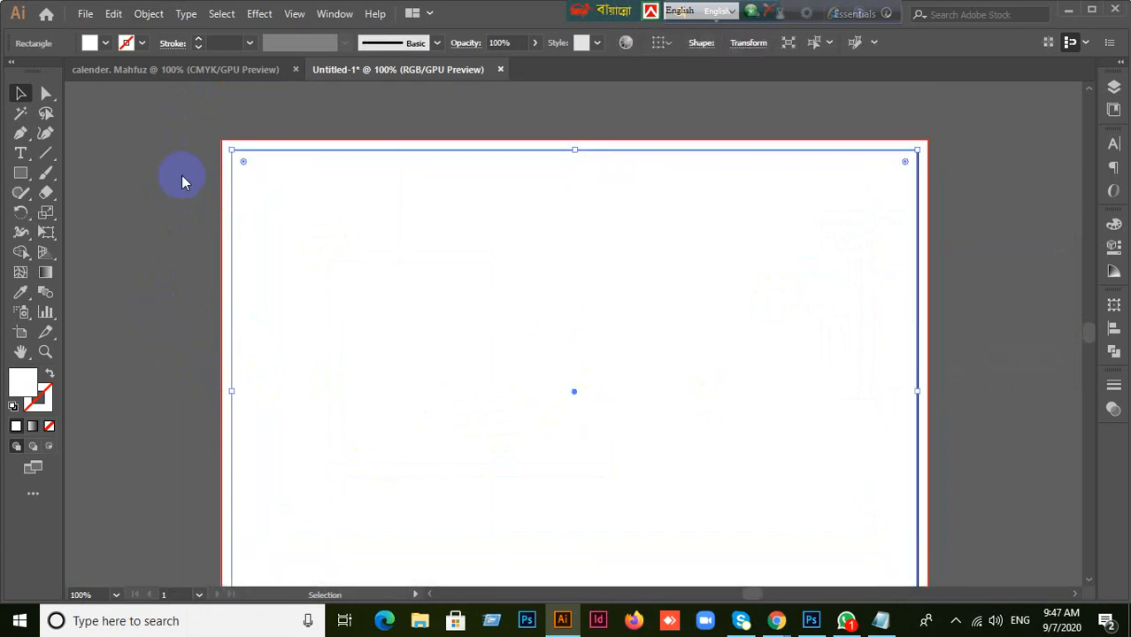
- Offset the artboard-sized rectangle's path by -0.25 in with miter joins to form an inner margin rectangle
left_click(149, 13)
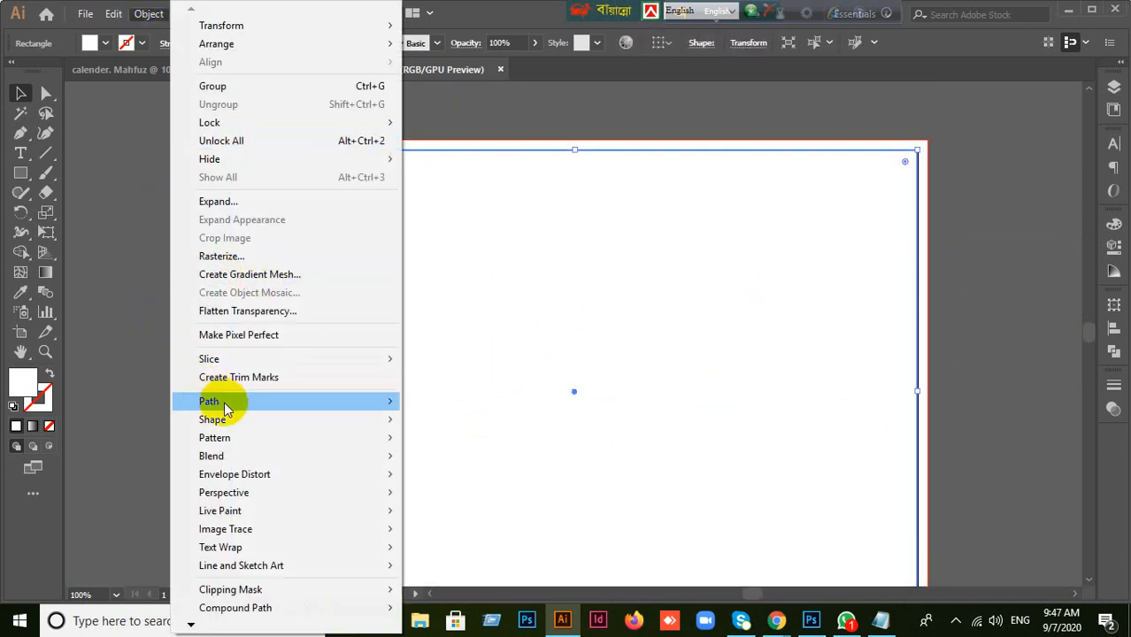
mouse_move(225, 409)
left_click(478, 461)
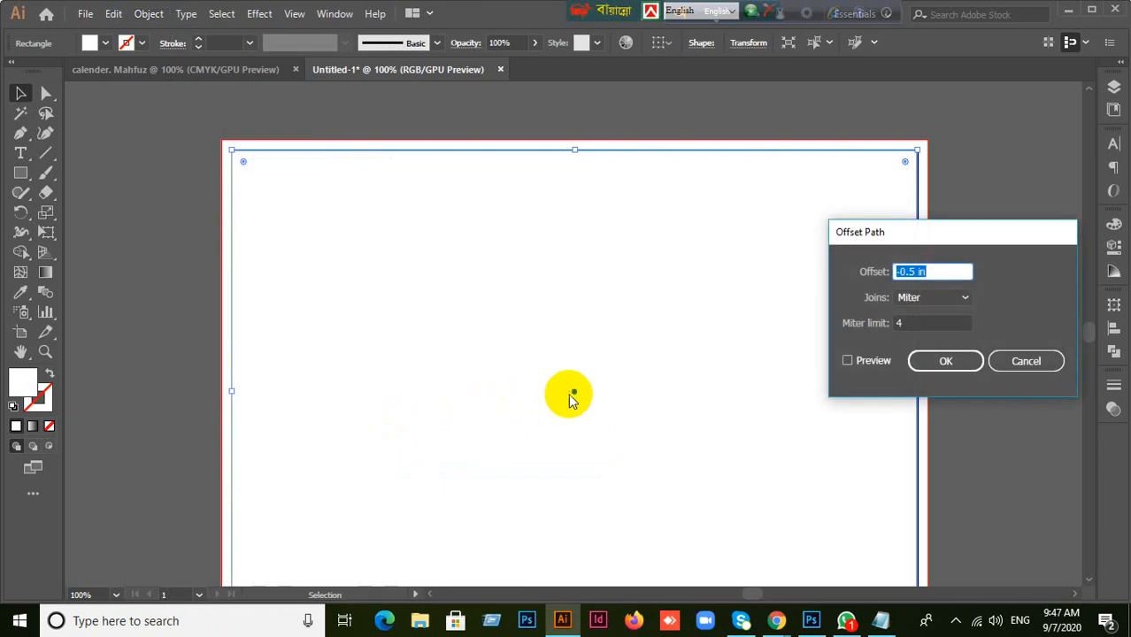
left_click(846, 360)
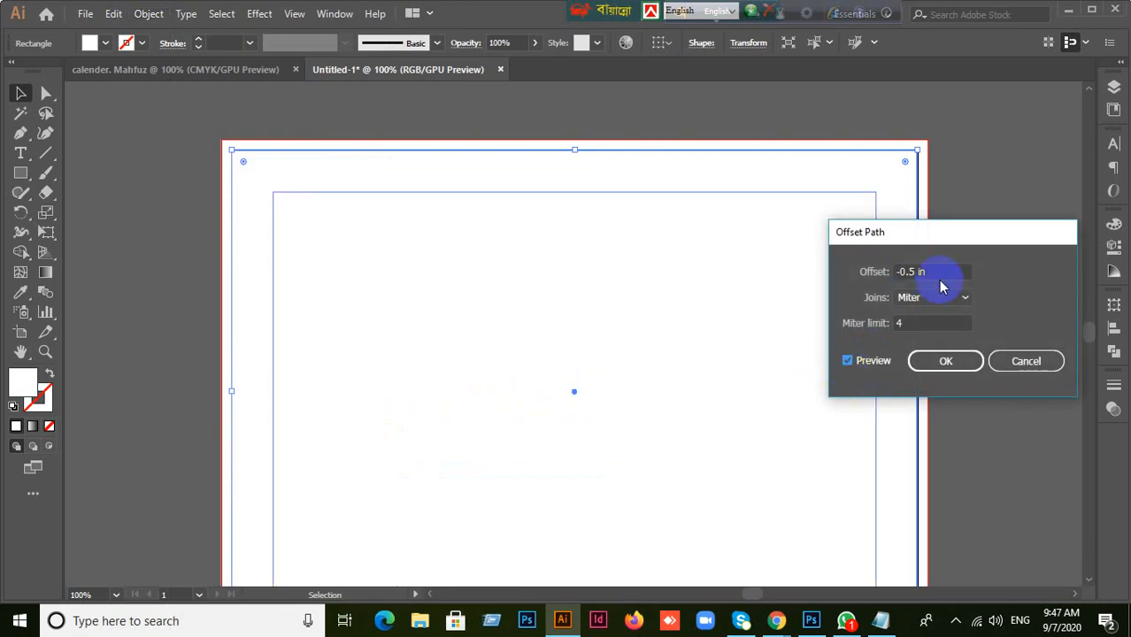
left_click_drag(936, 272, 858, 268)
type("-0.")
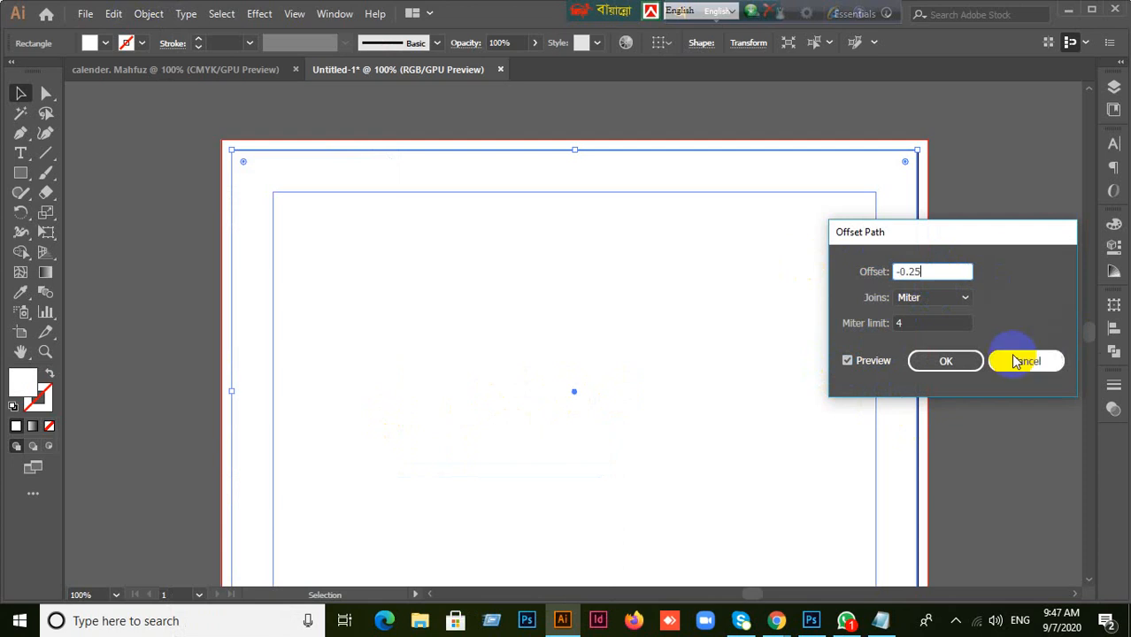
left_click(949, 360)
- Select the artboard-sized rectangle together with the new 0.25 in margin rectangle and convert both into guides
left_click(164, 299)
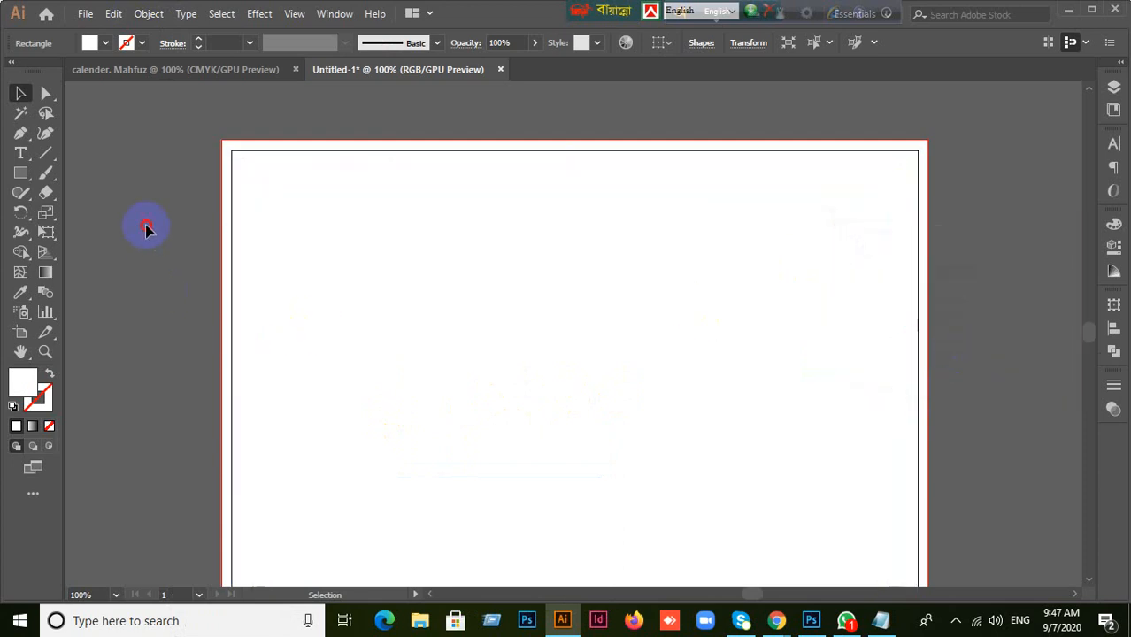
right_click(348, 266)
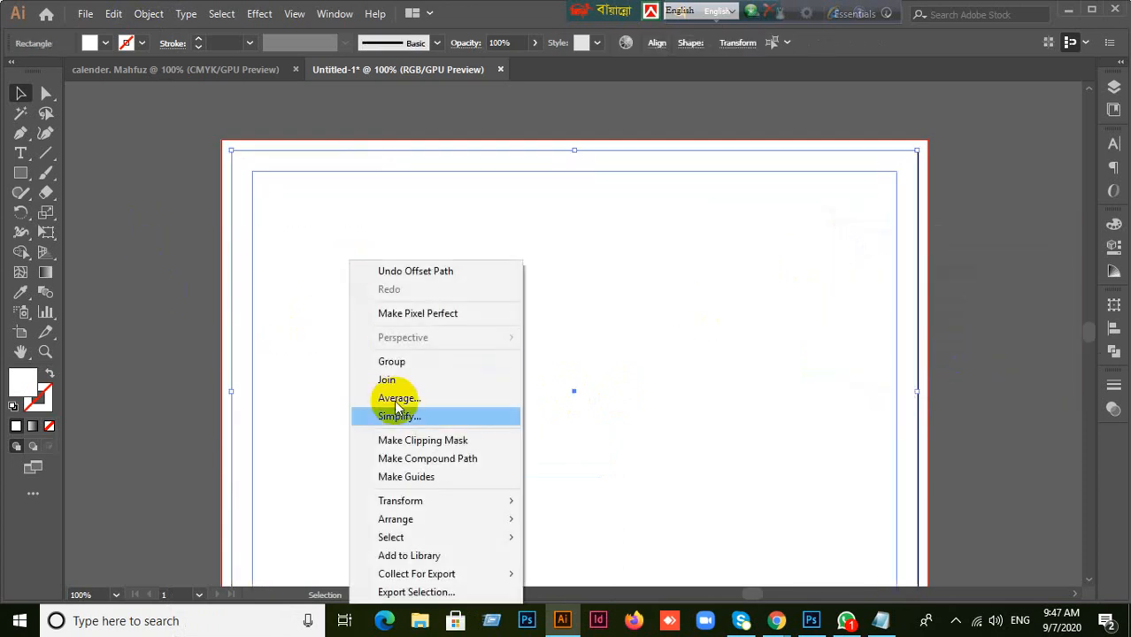
left_click(405, 476)
right_click(301, 316)
left_click(352, 431)
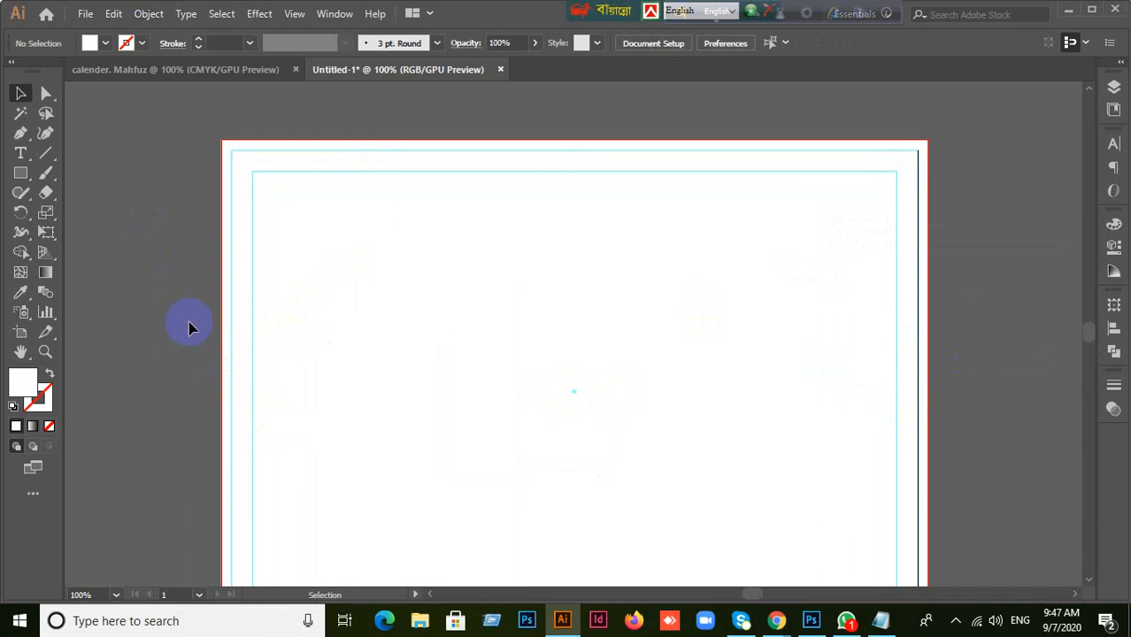
scroll(550, 339, "down", 3)
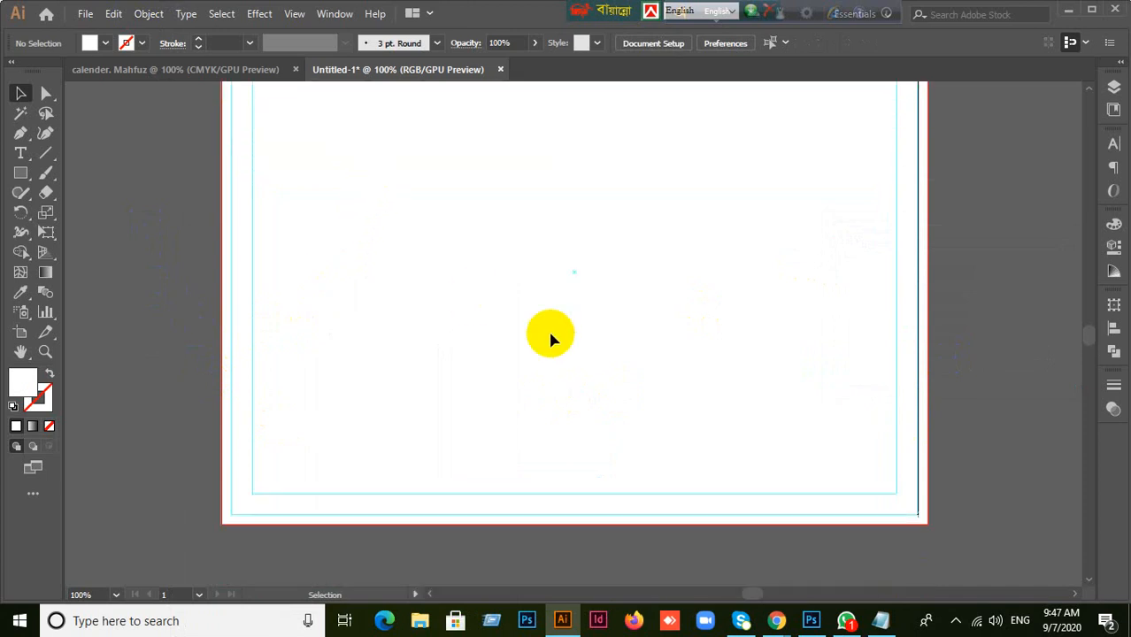
scroll(550, 339, "down", 1)
scroll(549, 327, "up", 1)
scroll(481, 288, "down", 1)
key("space")
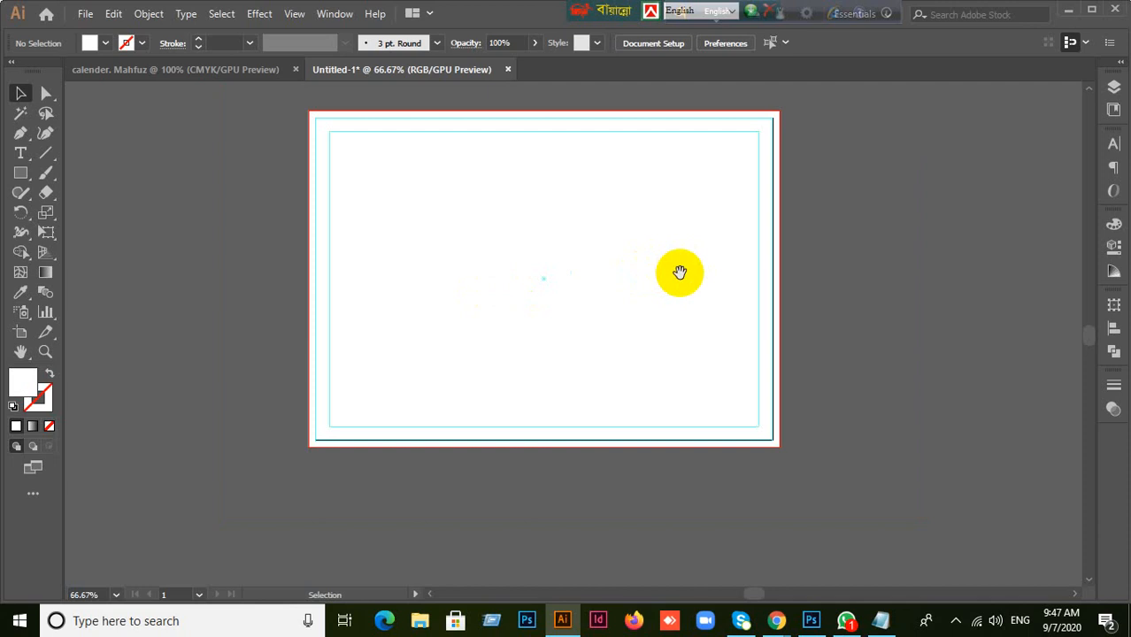
left_click_drag(679, 271, 667, 318)
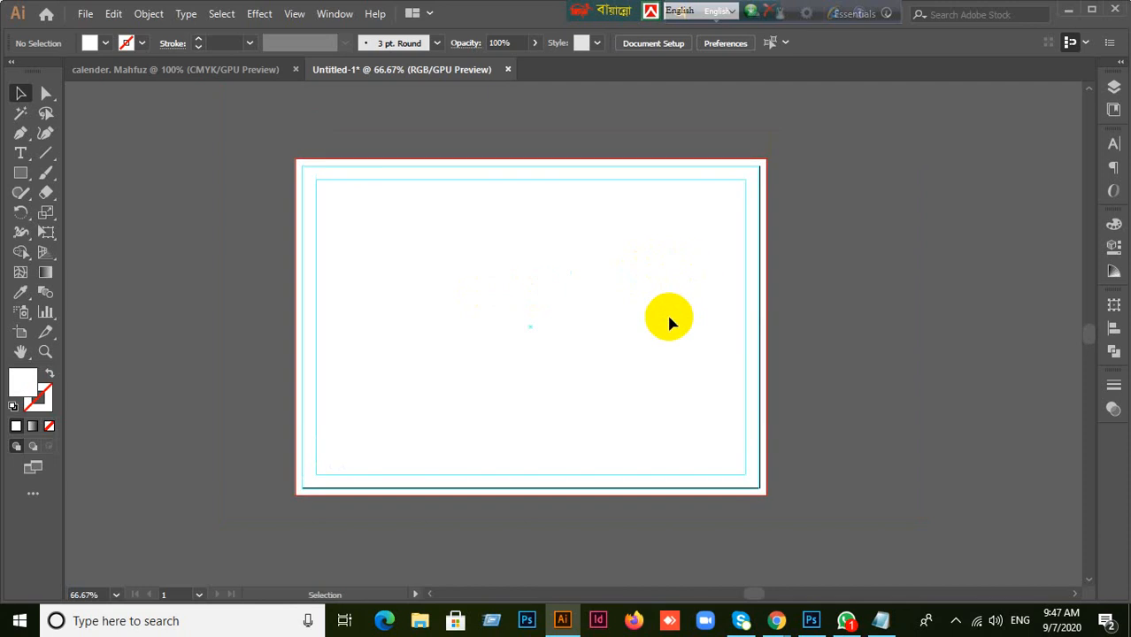
- Switch to the Google Meet call to check the participants, and return to Illustrator
mouse_move(778, 623)
left_click(636, 529)
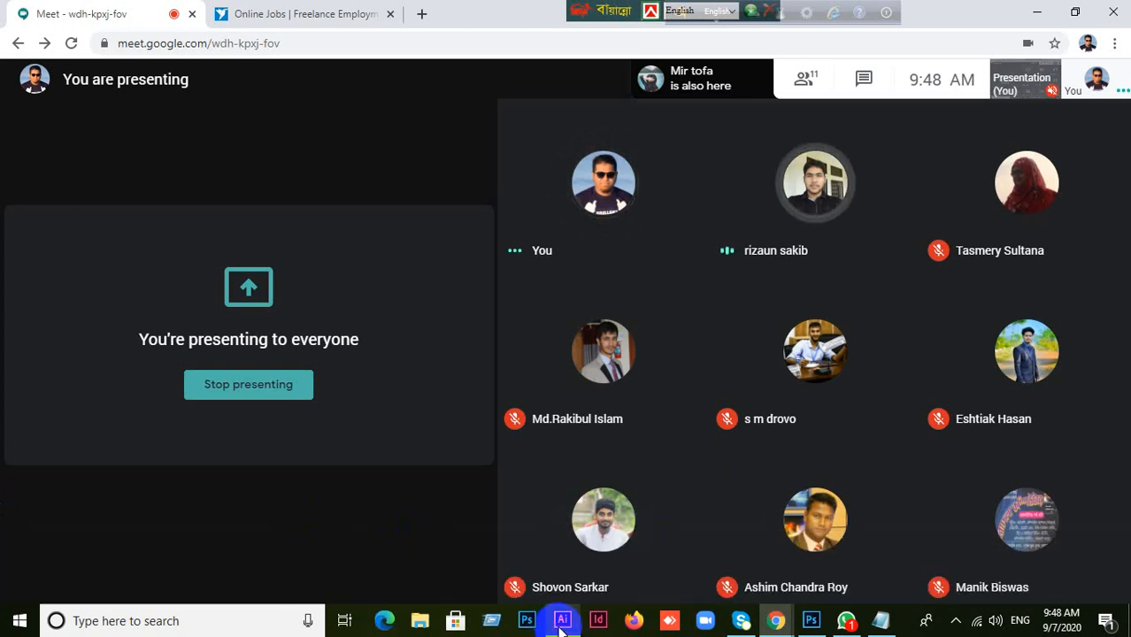
left_click(562, 624)
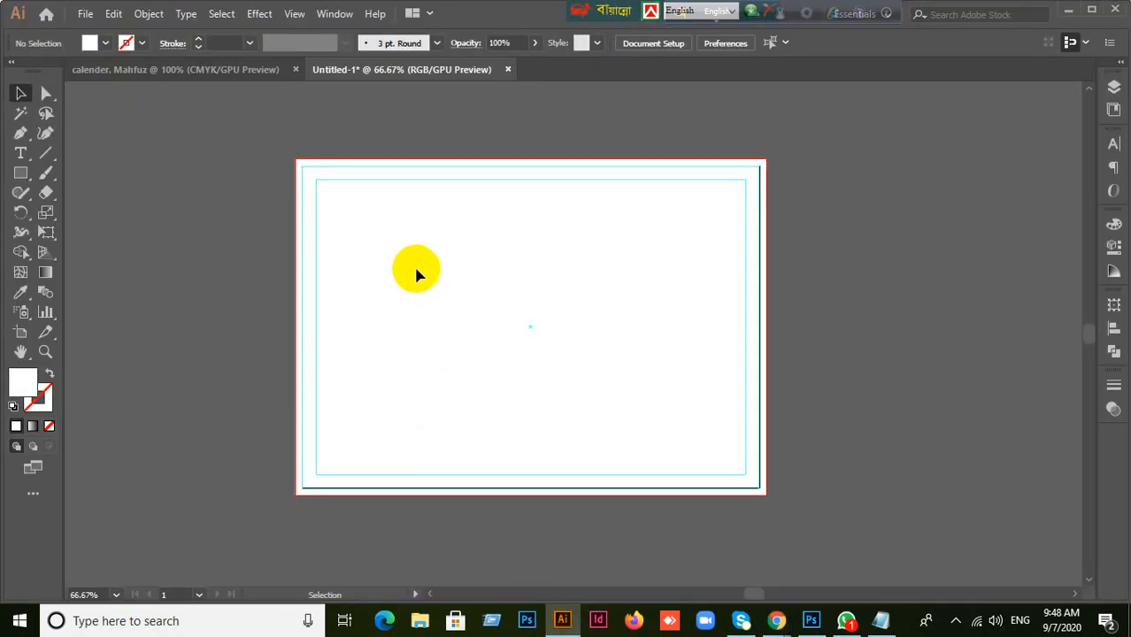
scroll(416, 269, "up", 2)
scroll(416, 269, "down", 1)
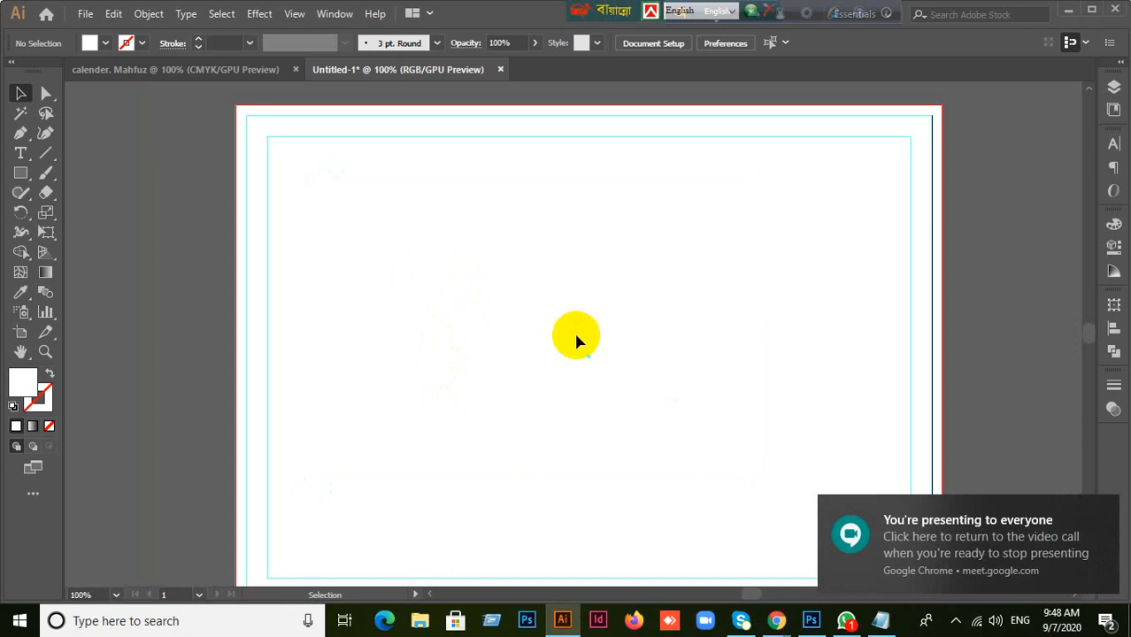
key("space")
left_click_drag(576, 334, 513, 308)
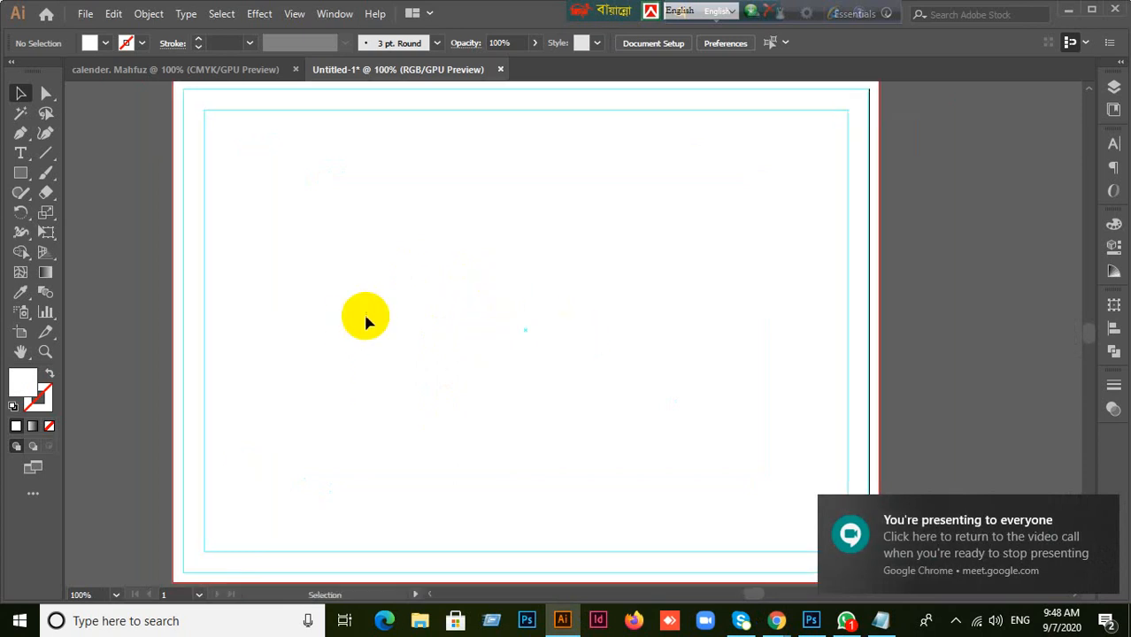
scroll(371, 314, "up", 1)
scroll(466, 320, "down", 1)
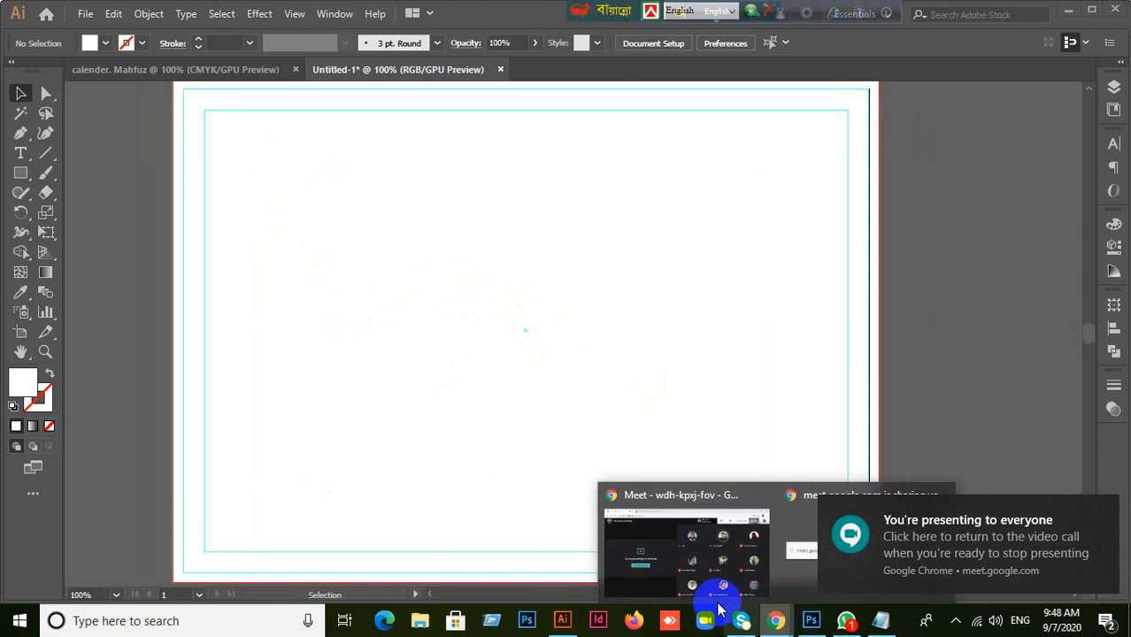
- Check the Google Meet call once more and switch back to the calendar document in Illustrator
left_click(646, 535)
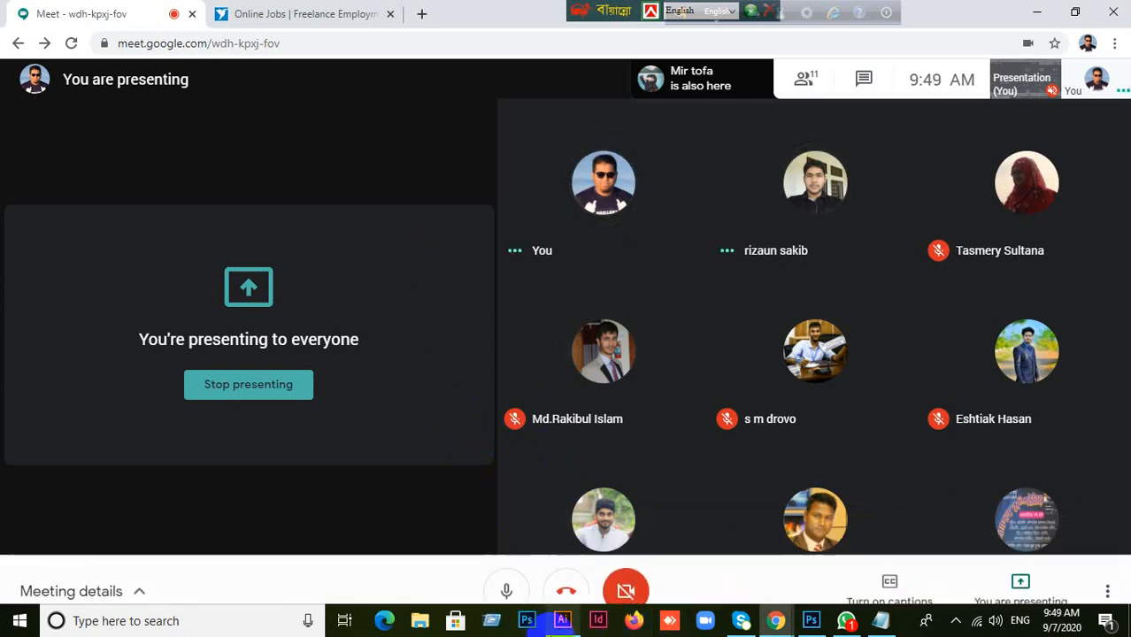
left_click(561, 621)
left_click(559, 627)
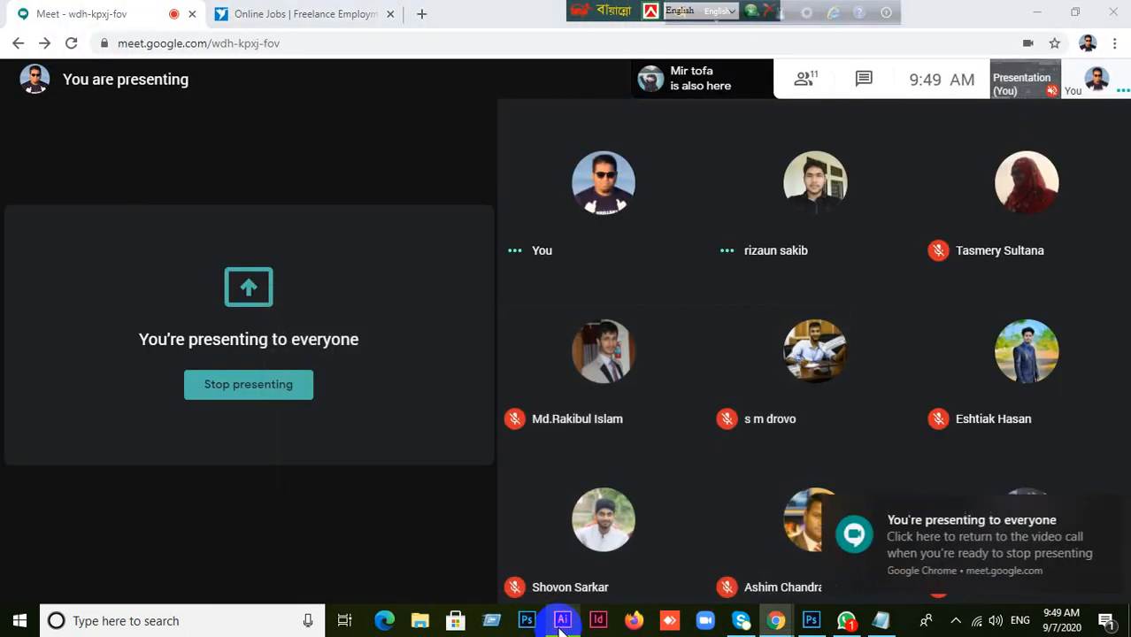
left_click(561, 625)
- Set the fill colour to red #D80000 for new artwork
scroll(582, 181, "up", 1)
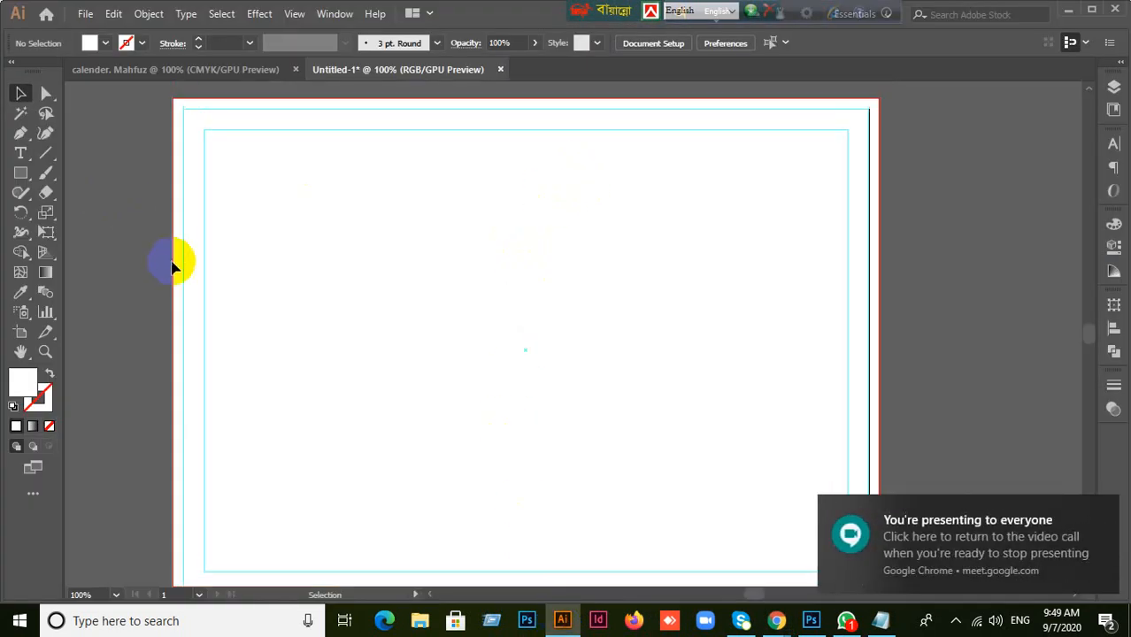
scroll(248, 247, "down", 2)
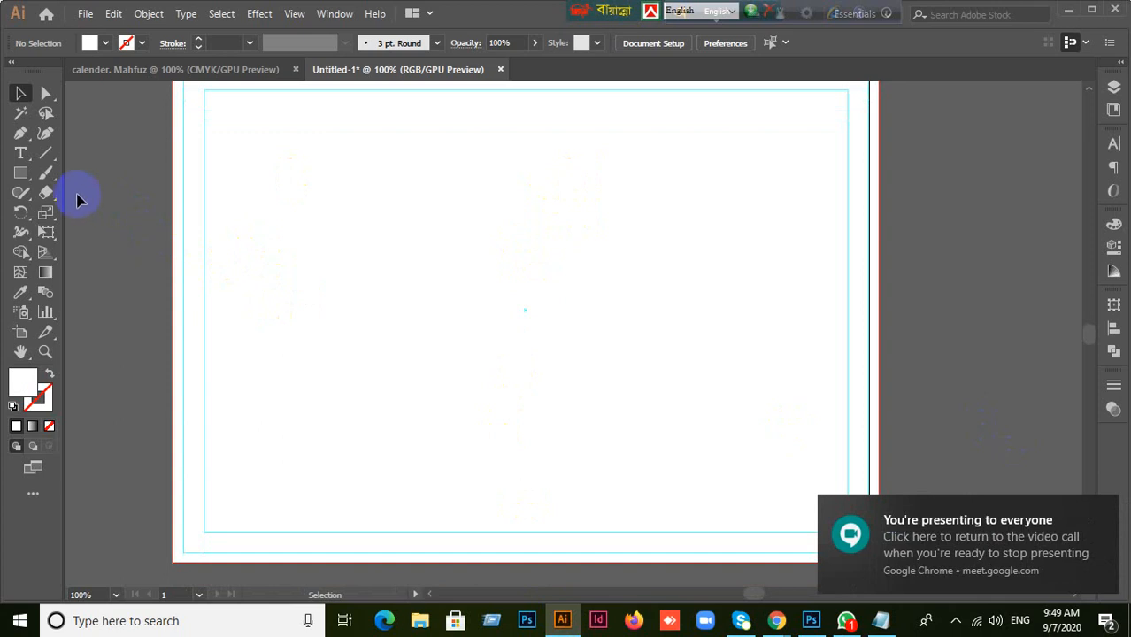
left_click(25, 155)
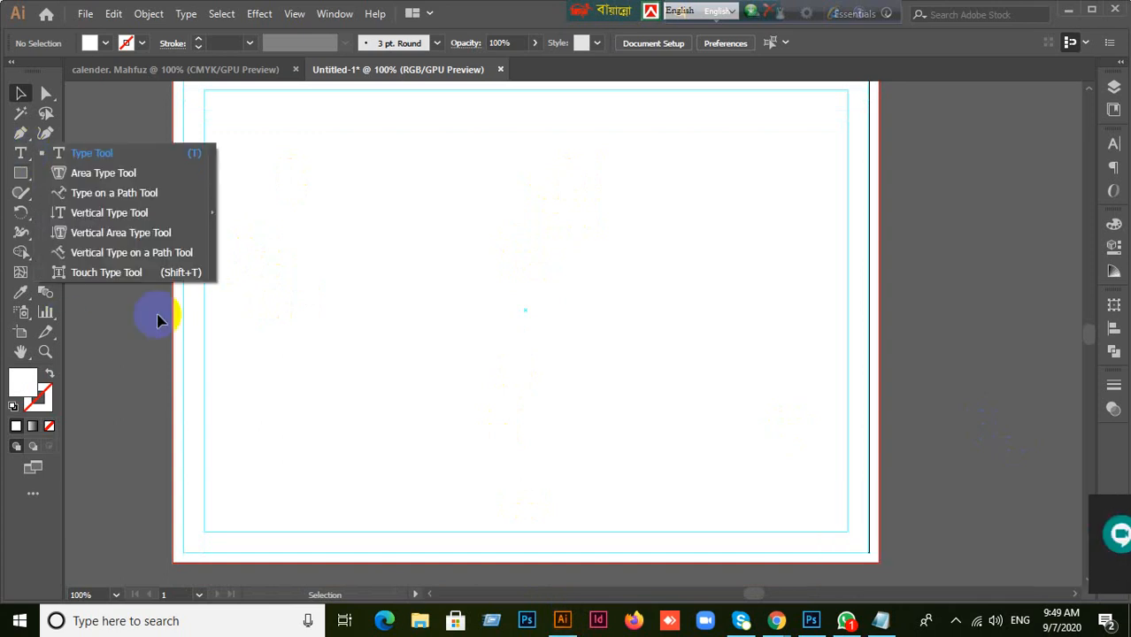
left_click(44, 394)
left_click(26, 387)
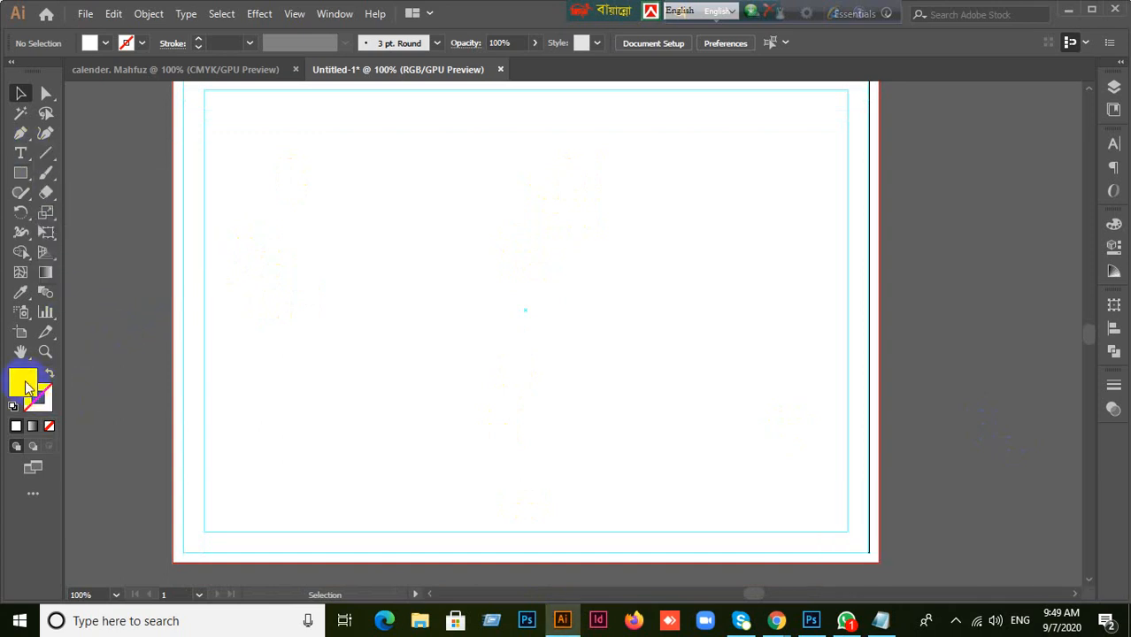
left_click_drag(865, 331, 896, 220)
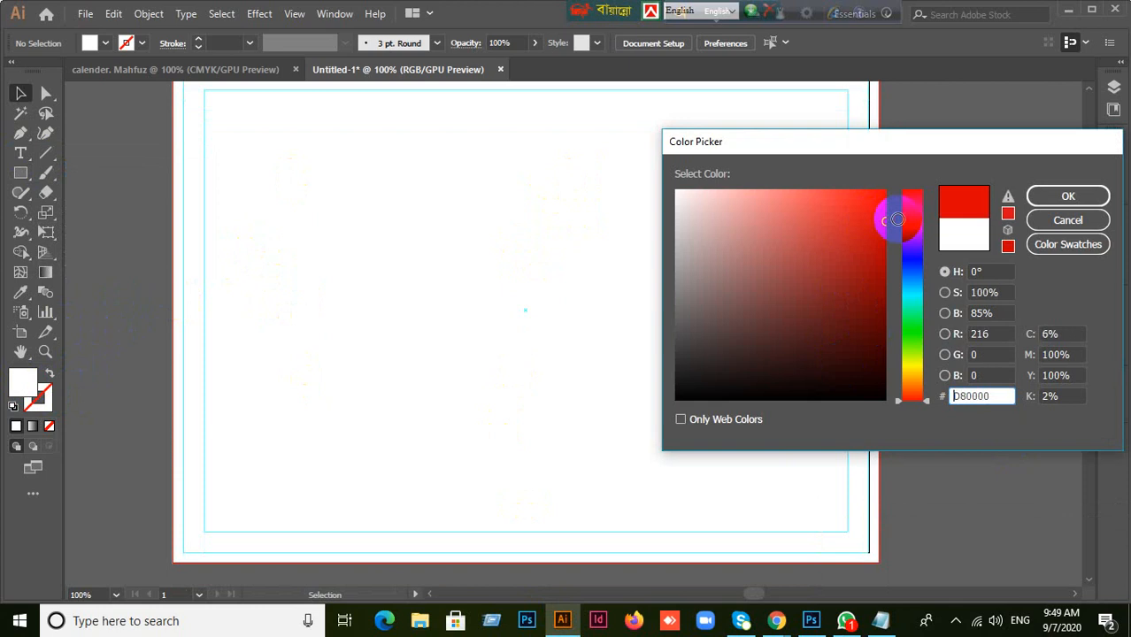
left_click(1068, 196)
scroll(192, 254, "up", 1)
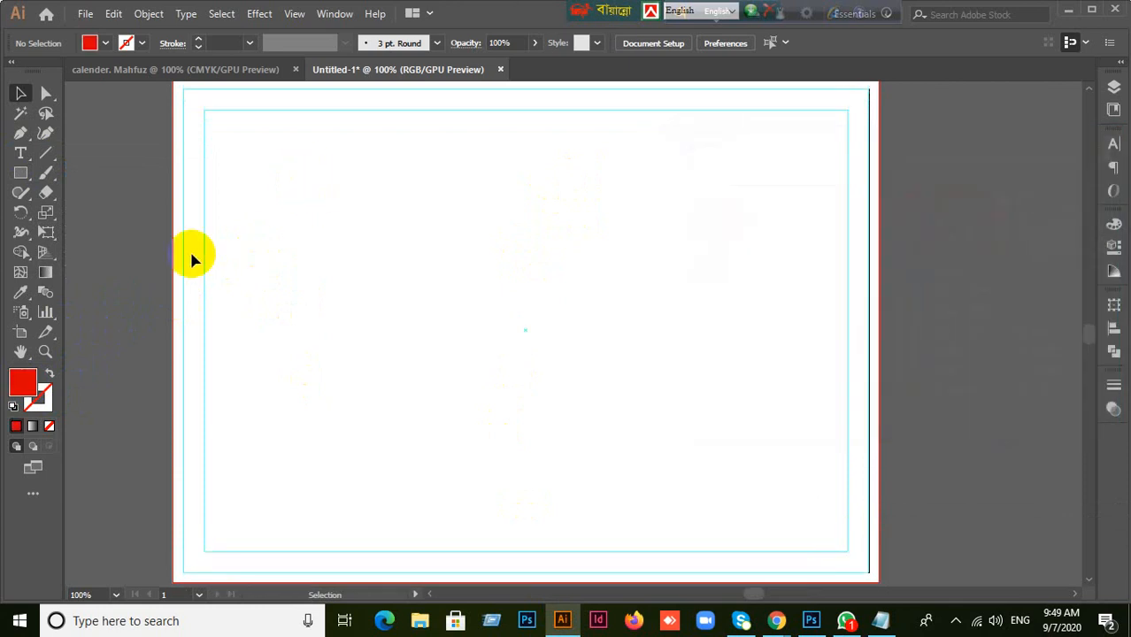
scroll(192, 257, "down", 1)
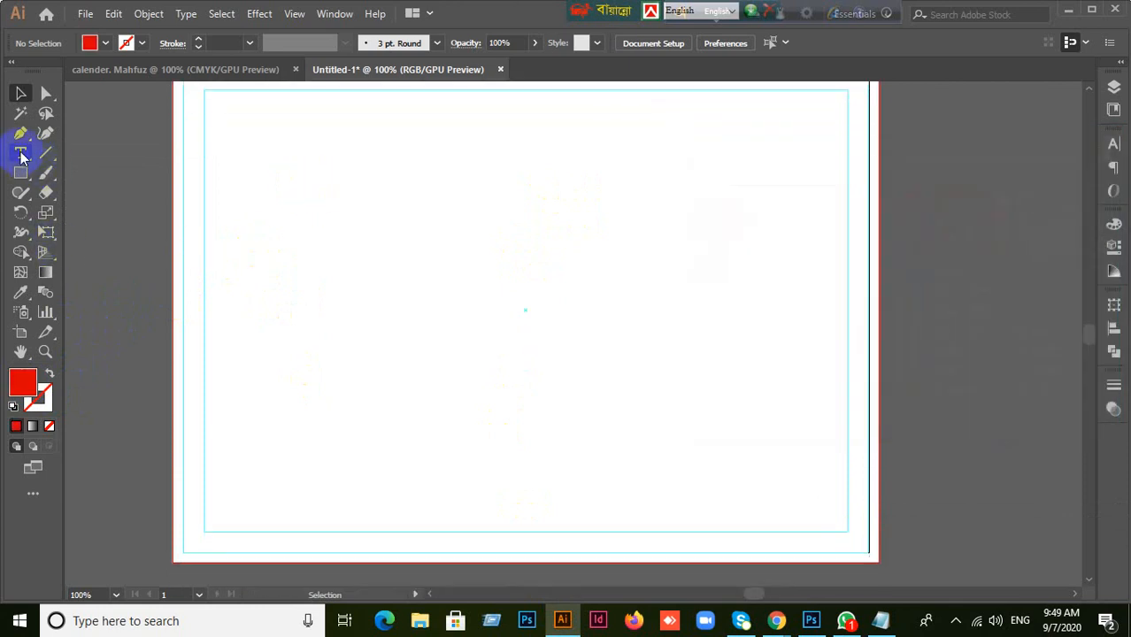
left_click_drag(22, 157, 395, 374)
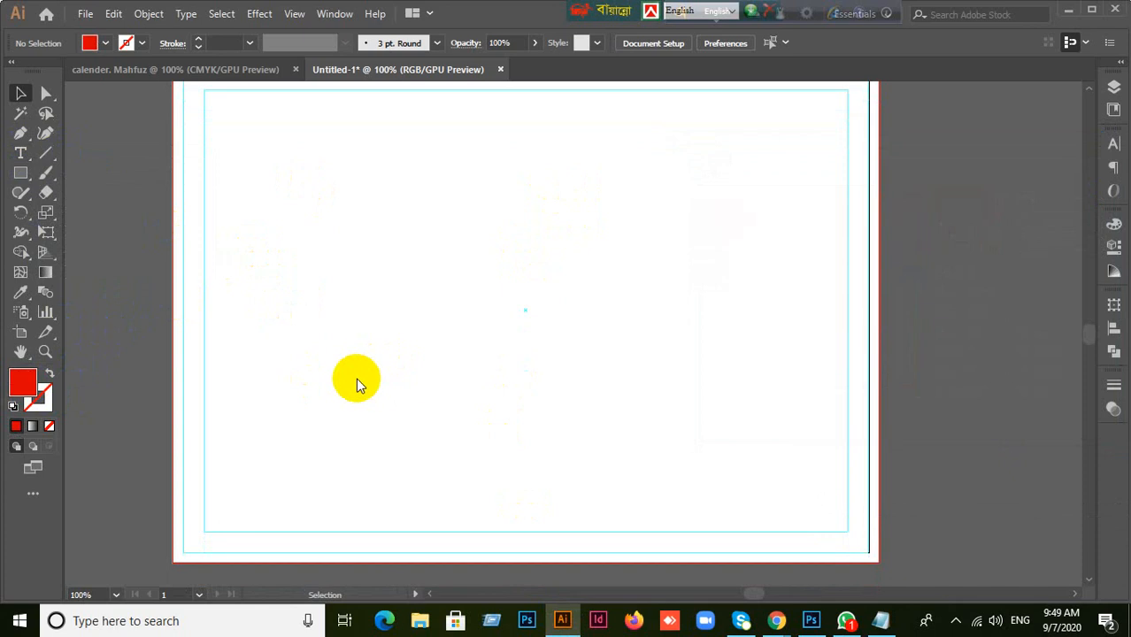
key("t")
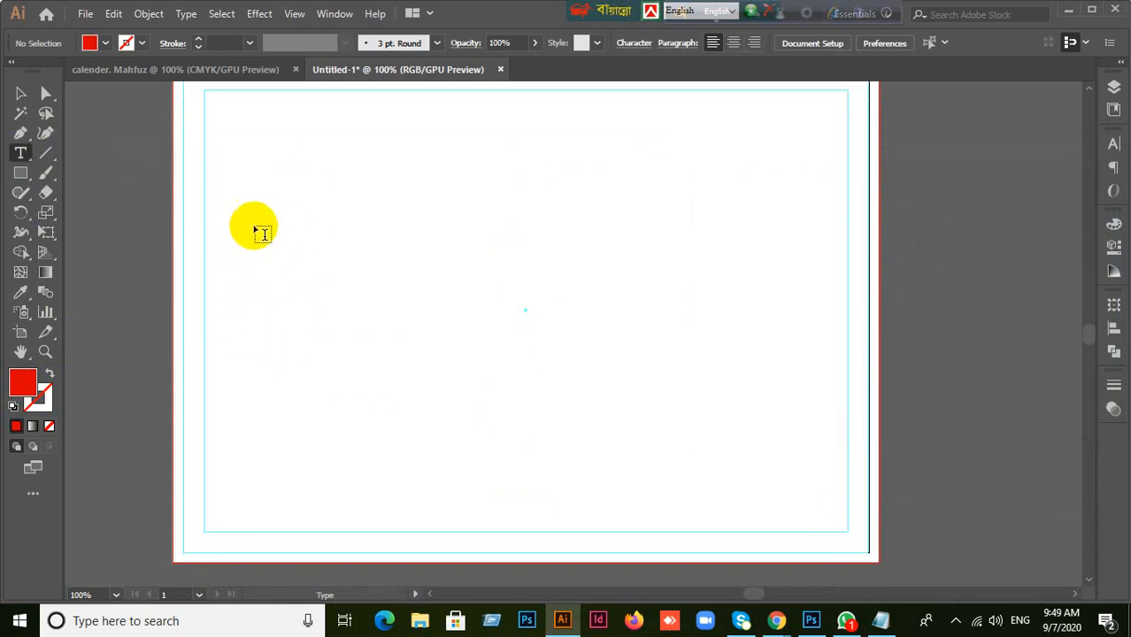
scroll(325, 321, "up", 1)
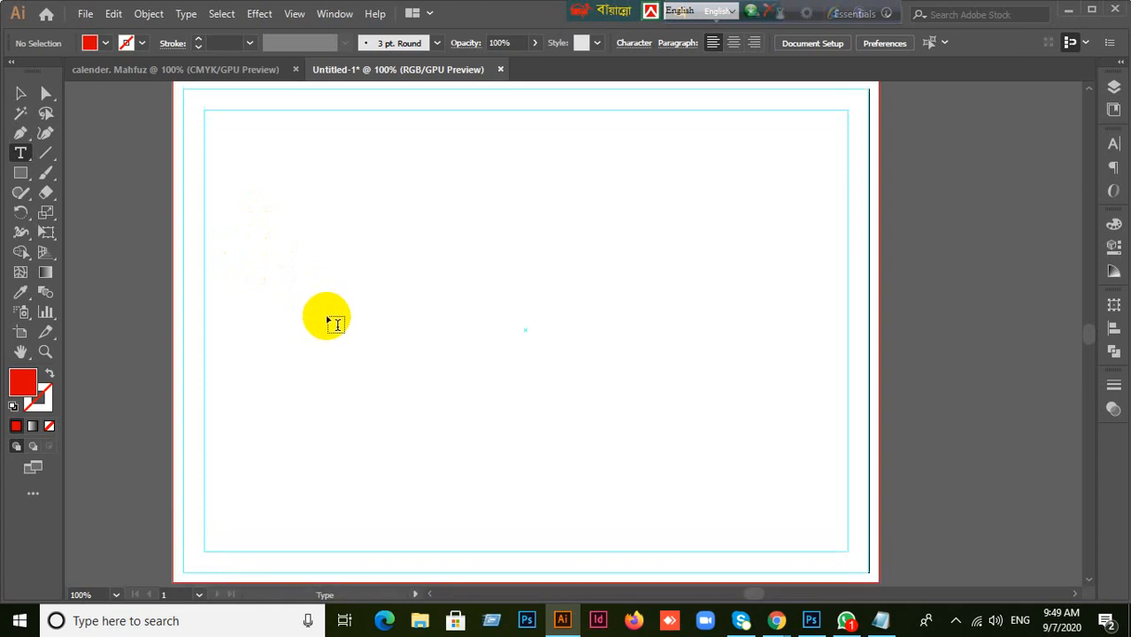
left_click(21, 93)
- Draw a red rectangle from the bleed's upper-left corner across its full width, reaching about halfway down the page
scroll(276, 241, "up", 3)
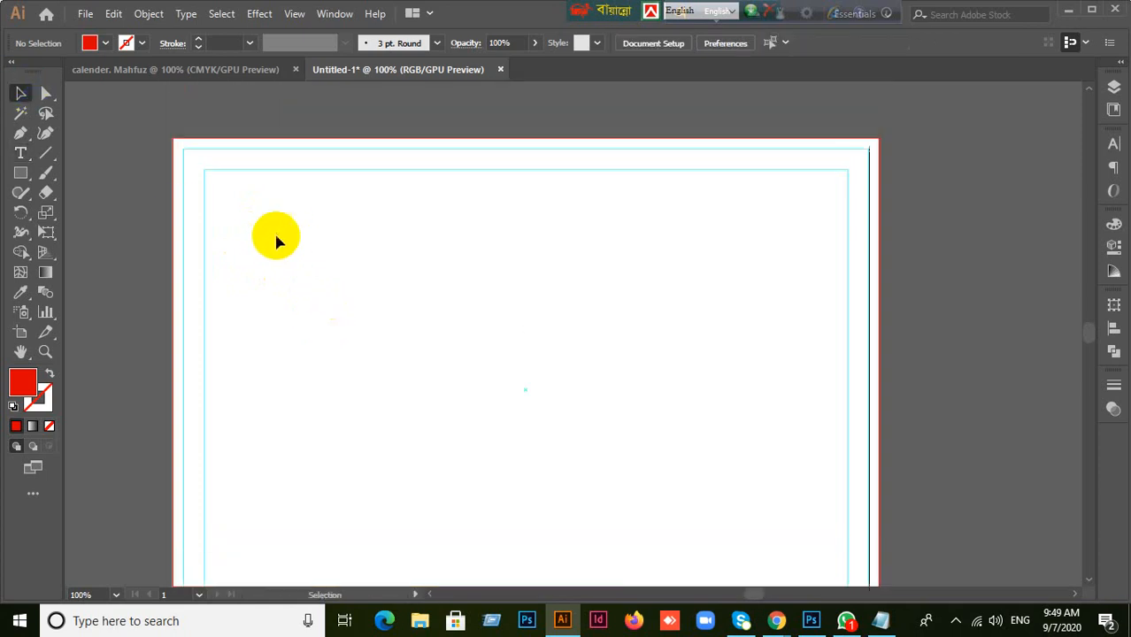
left_click(21, 173)
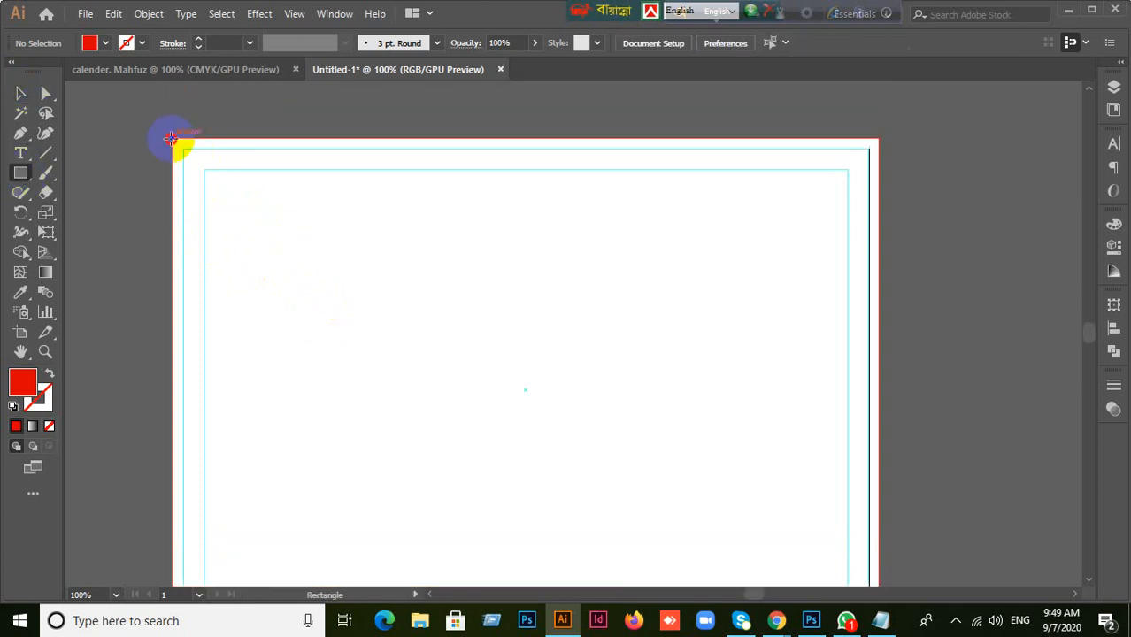
left_click_drag(171, 138, 875, 388)
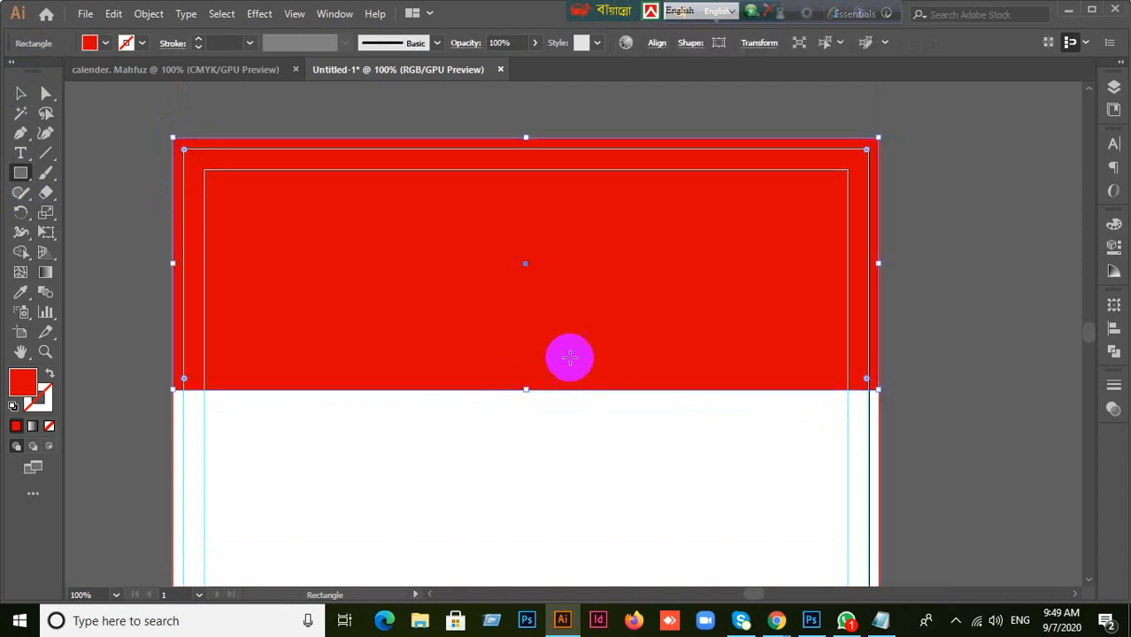
- Shorten the red rectangle from its lower edge so it covers slightly less than the upper half of the page, and deselect it
scroll(421, 311, "down", 3)
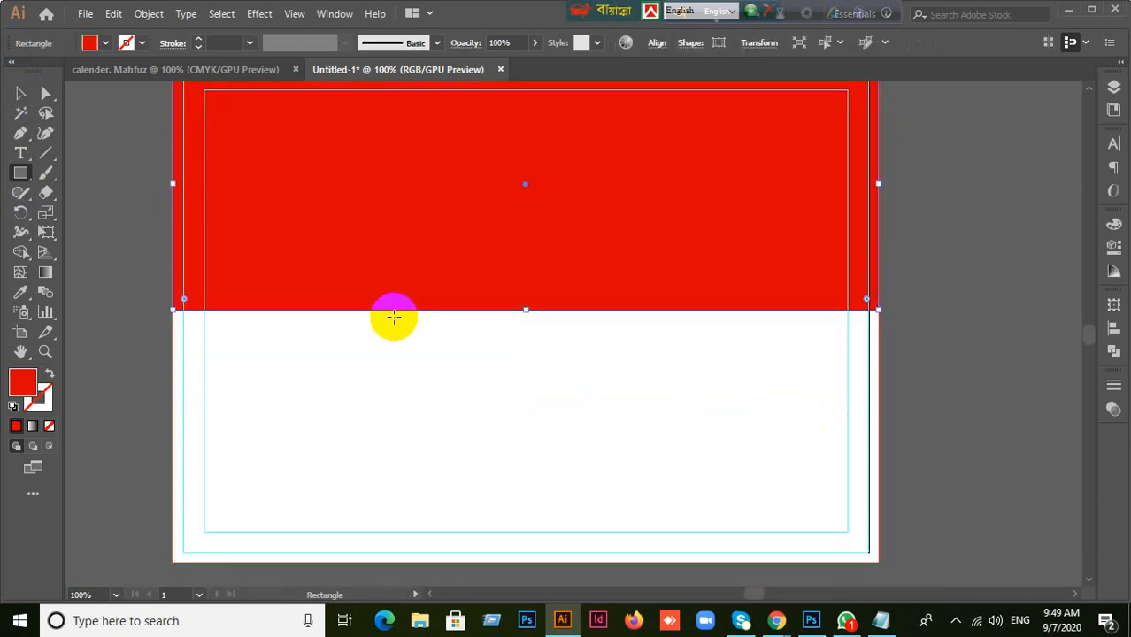
left_click(20, 93)
mouse_move(528, 311)
left_mouse_down()
mouse_move(525, 284)
mouse_move(526, 300)
left_mouse_up()
scroll(529, 403, "up", 3)
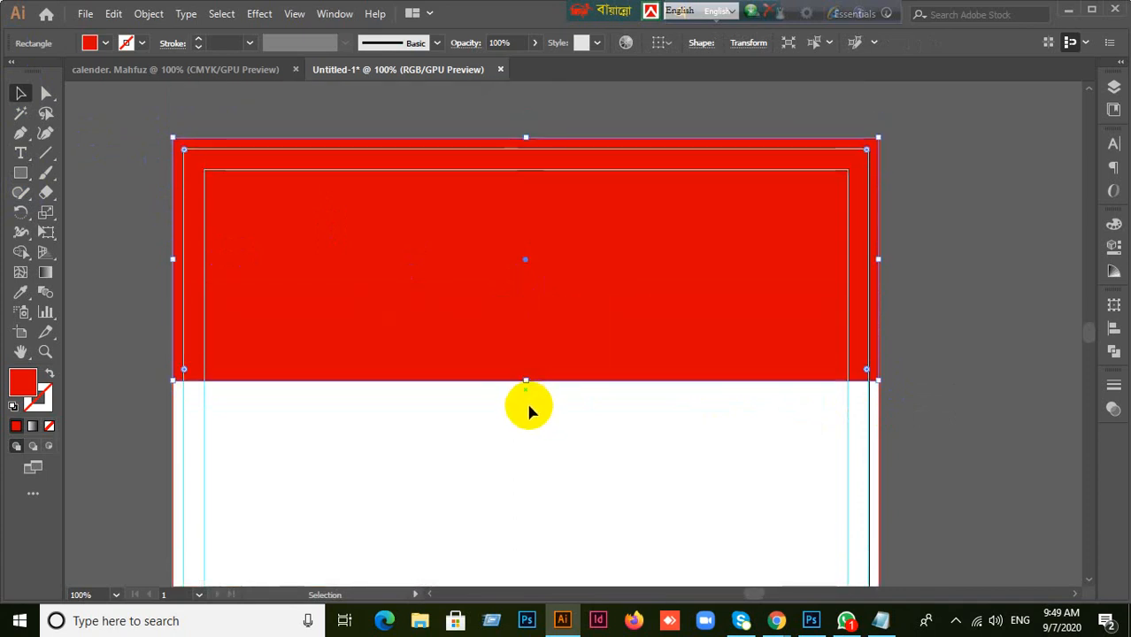
scroll(526, 403, "down", 4)
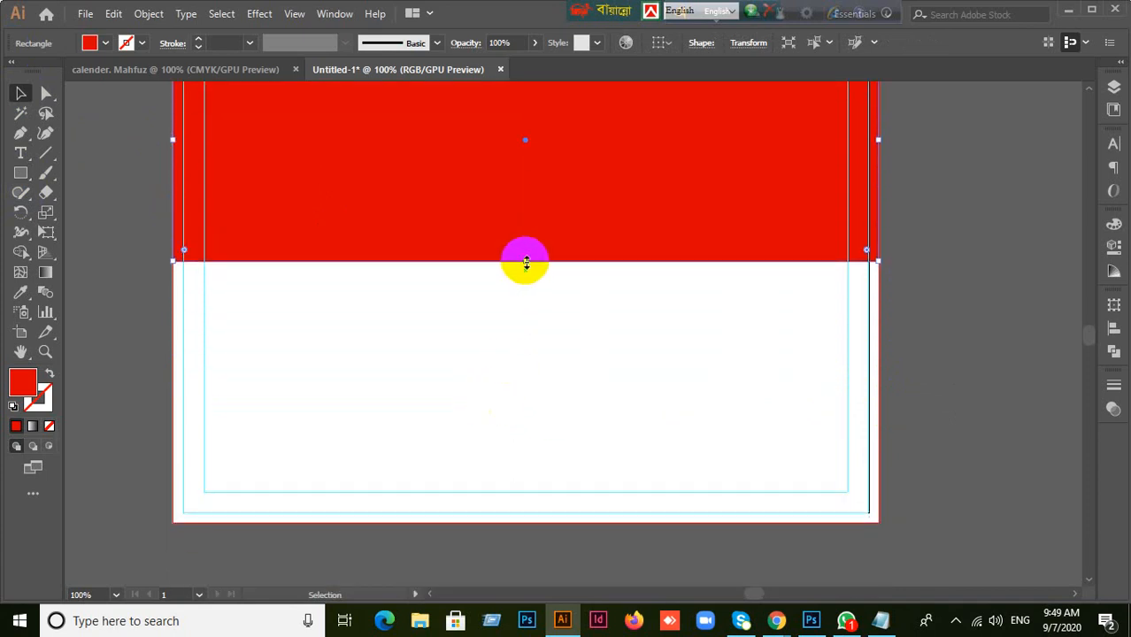
left_click_drag(525, 262, 524, 245)
left_click(401, 317)
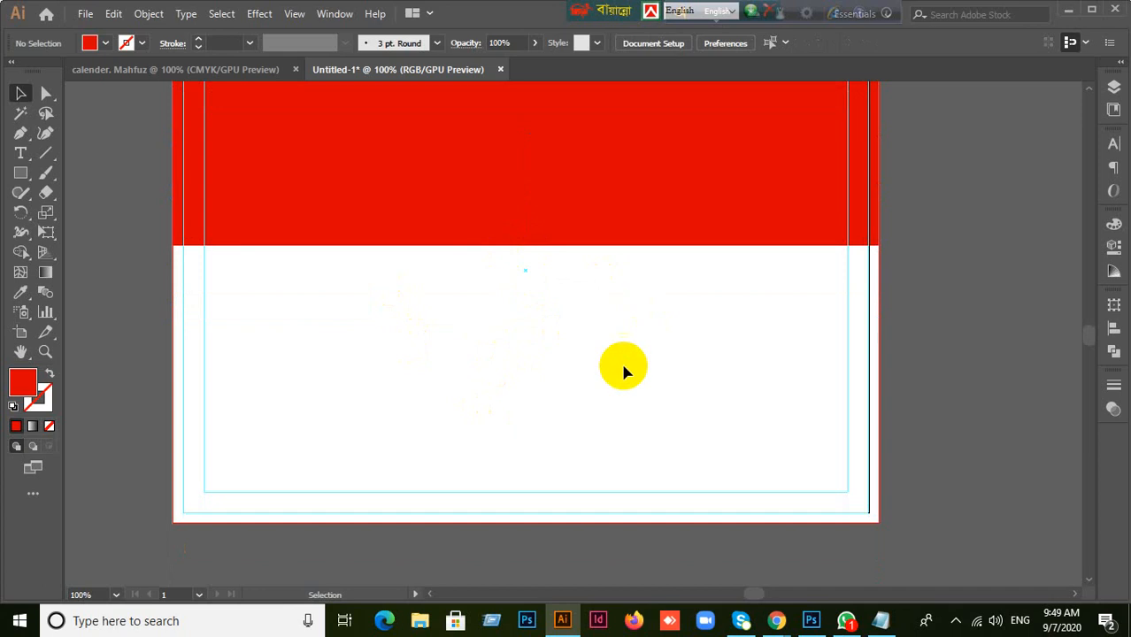
- Shorten the red rectangle a little more by raising its lower edge, and deselect it
left_click_drag(17, 156, 78, 154)
scroll(522, 380, "up", 3)
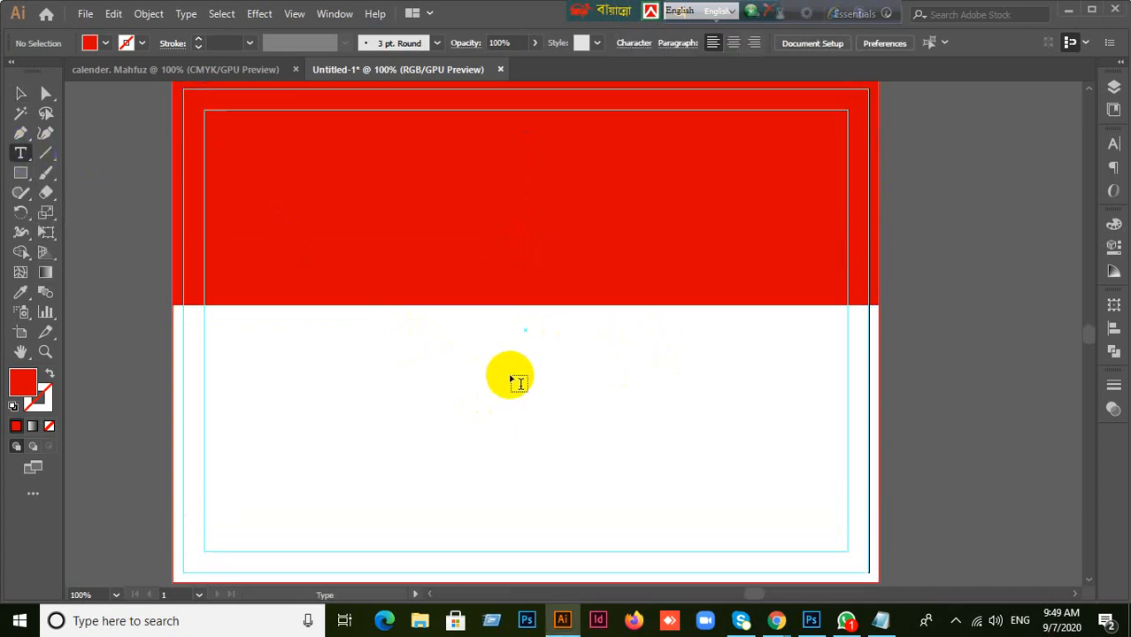
left_click(21, 94)
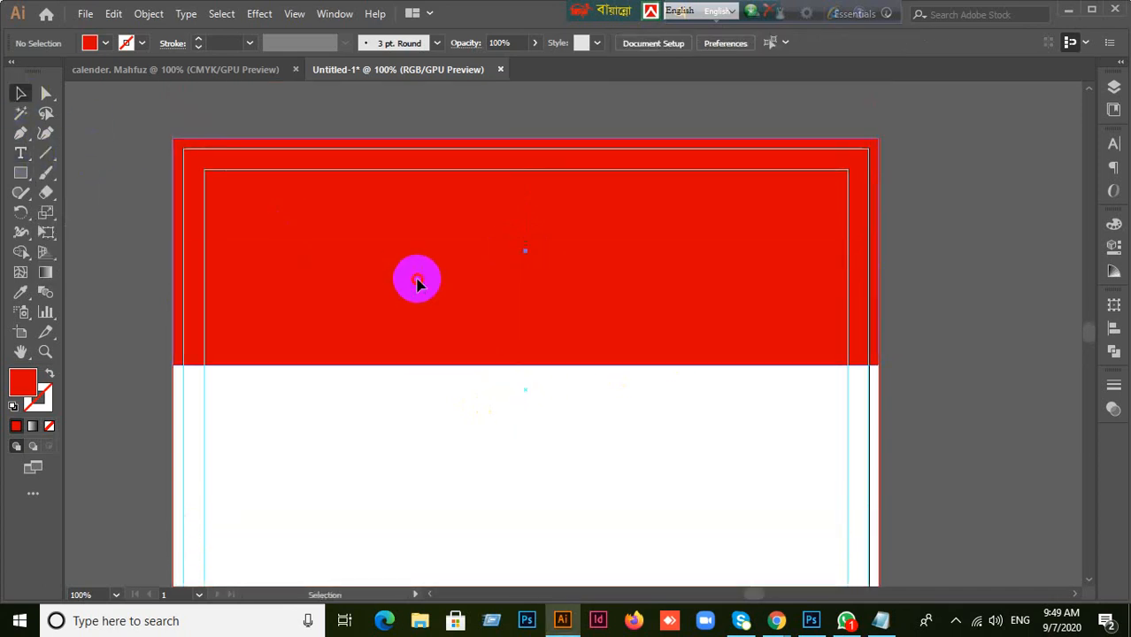
left_click(511, 366)
left_click_drag(525, 365, 517, 333)
left_click(518, 384)
- Create an empty area-type frame about 3.7 x 2.89 in, roughly centred in the white space below the red block
scroll(518, 381, "down", 3)
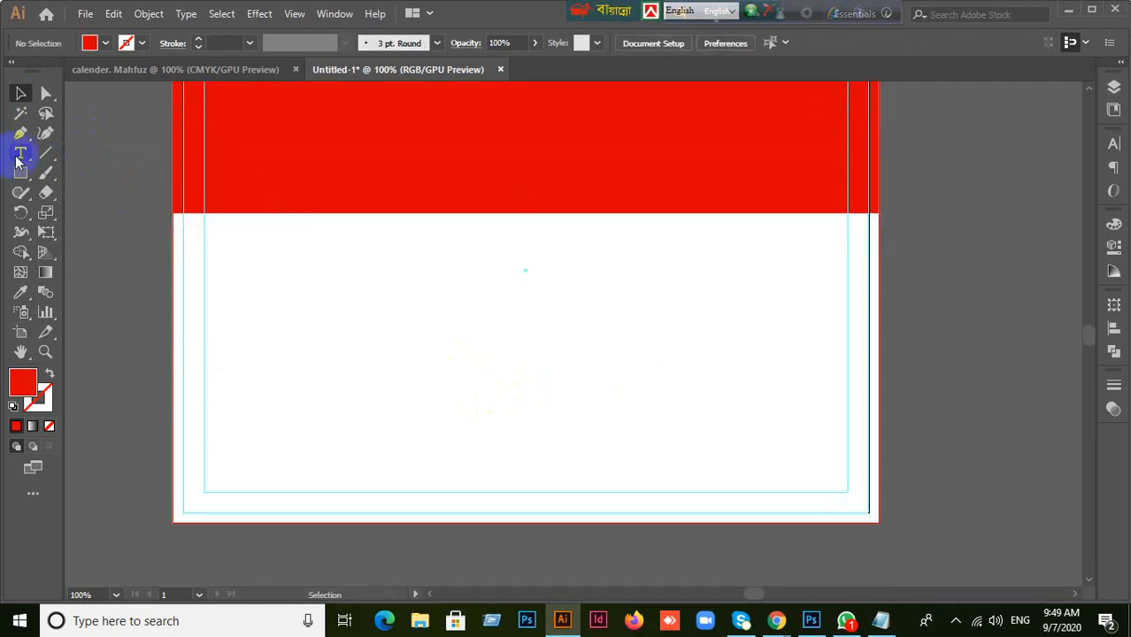
left_click(21, 154)
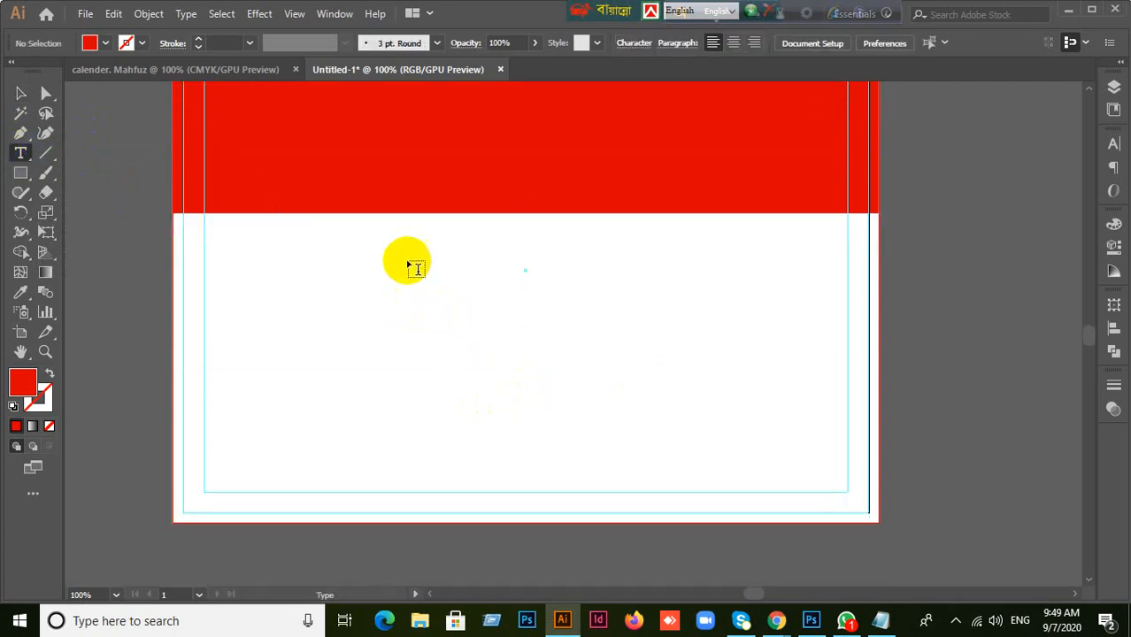
left_click_drag(369, 232, 676, 474)
key("Delete")
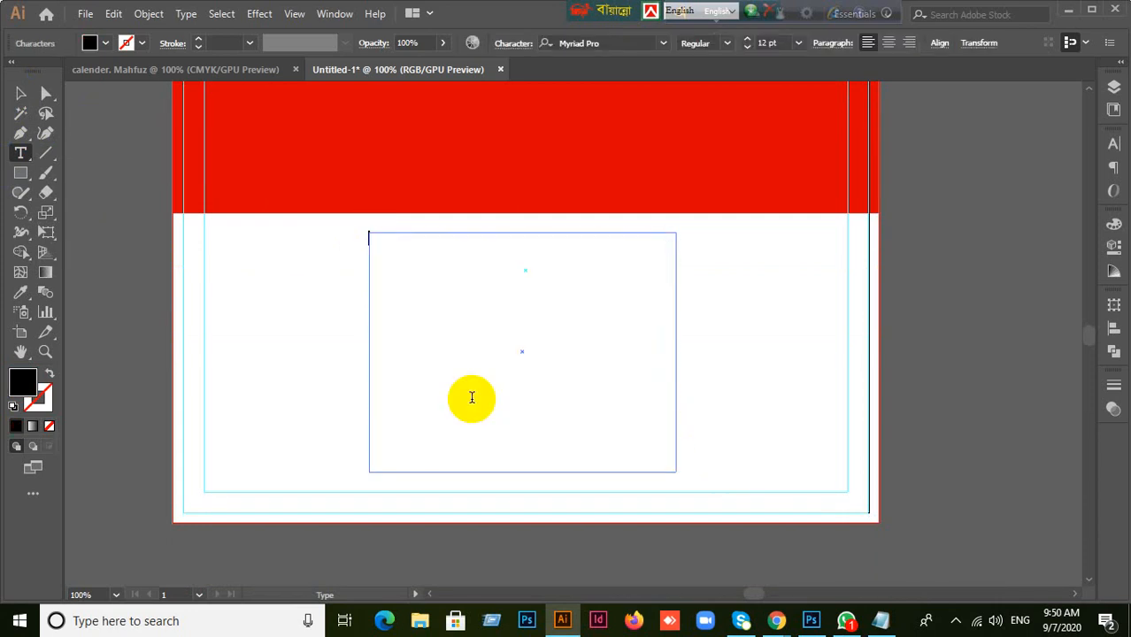
left_click(21, 92)
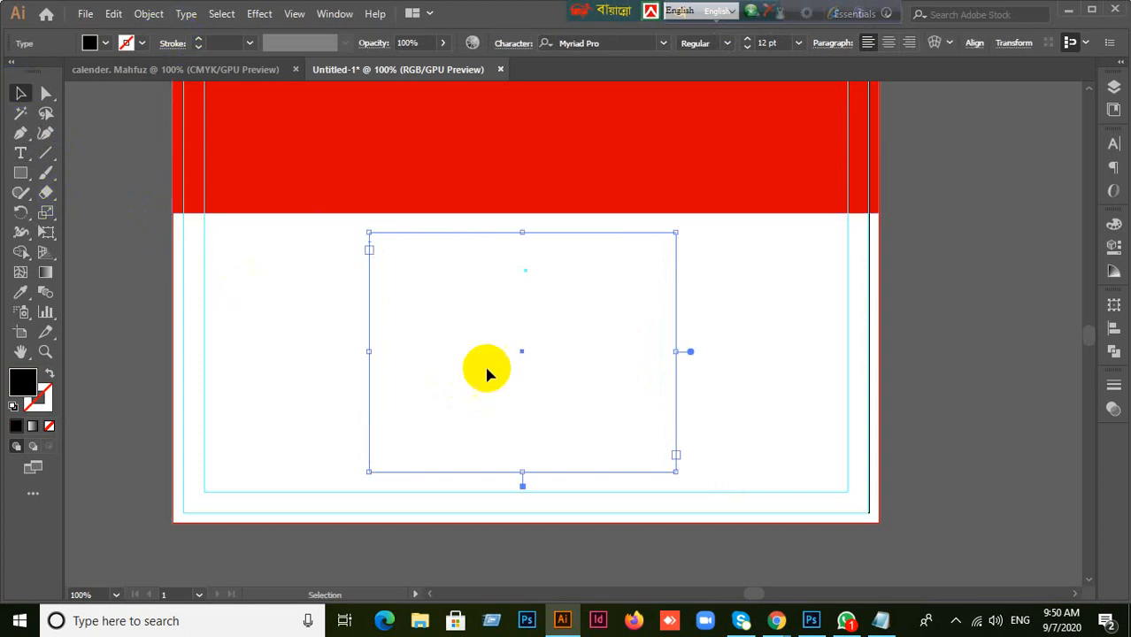
- Divide the text frame into 6 rows and 7 columns through Area Type Options, with the preview on
left_click(186, 19)
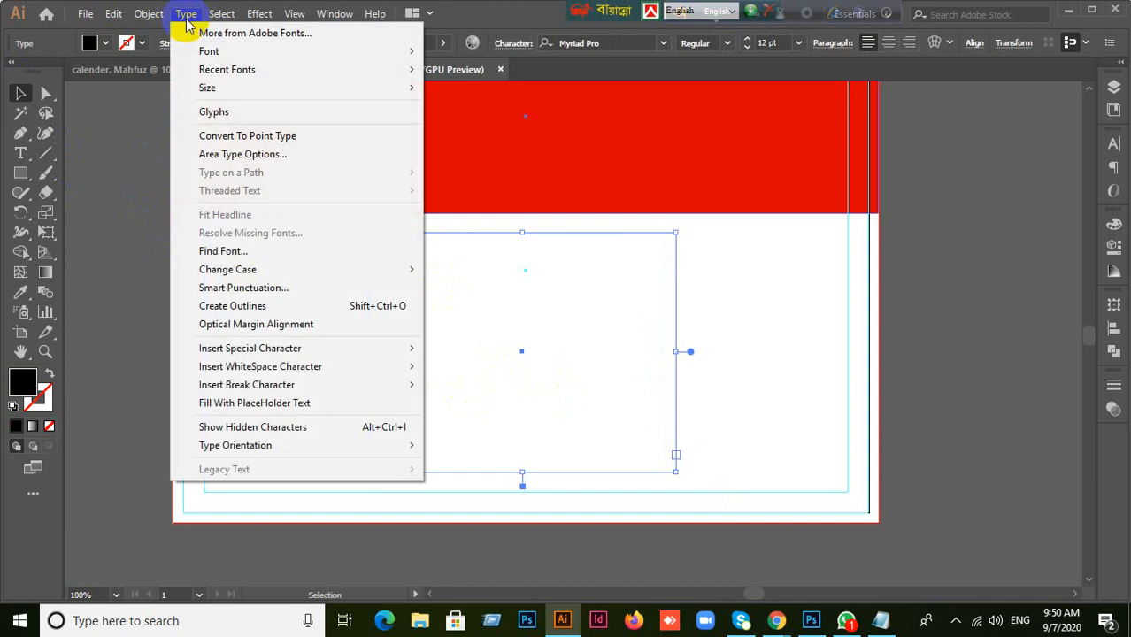
left_click(235, 155)
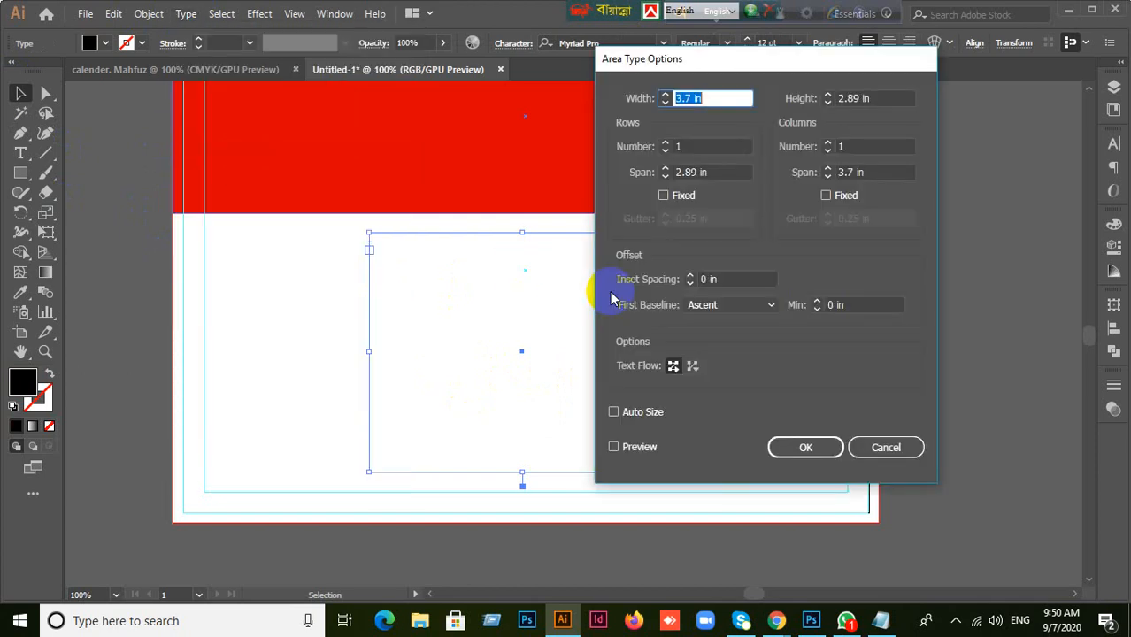
left_click(613, 447)
left_click(719, 94)
left_click(691, 171)
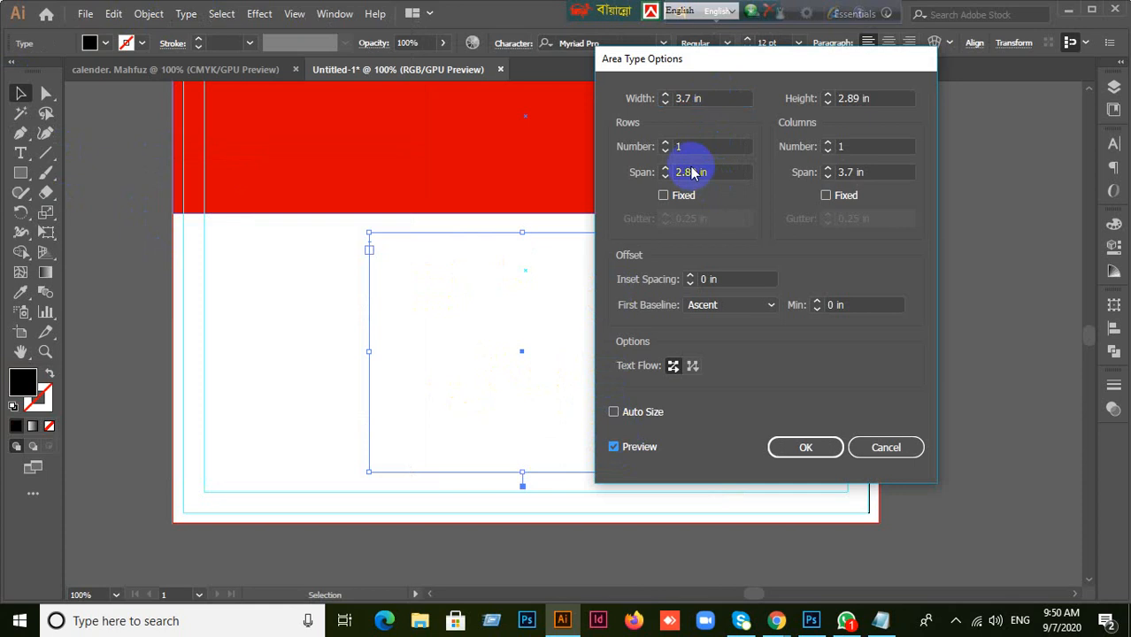
left_click_drag(690, 156, 598, 151)
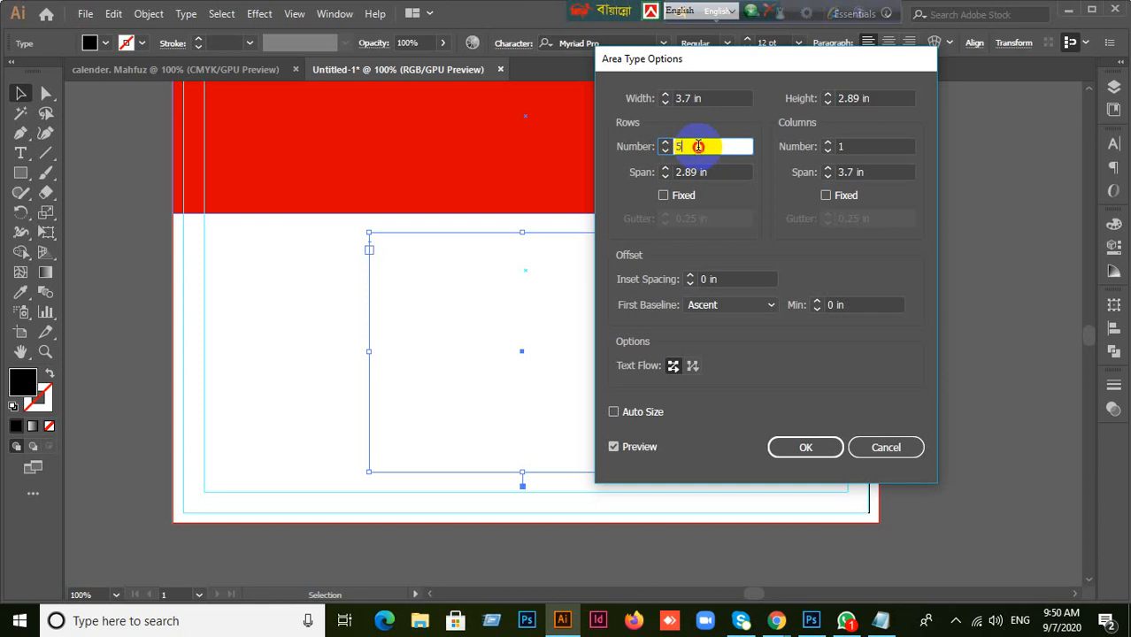
left_click_drag(698, 146, 635, 155)
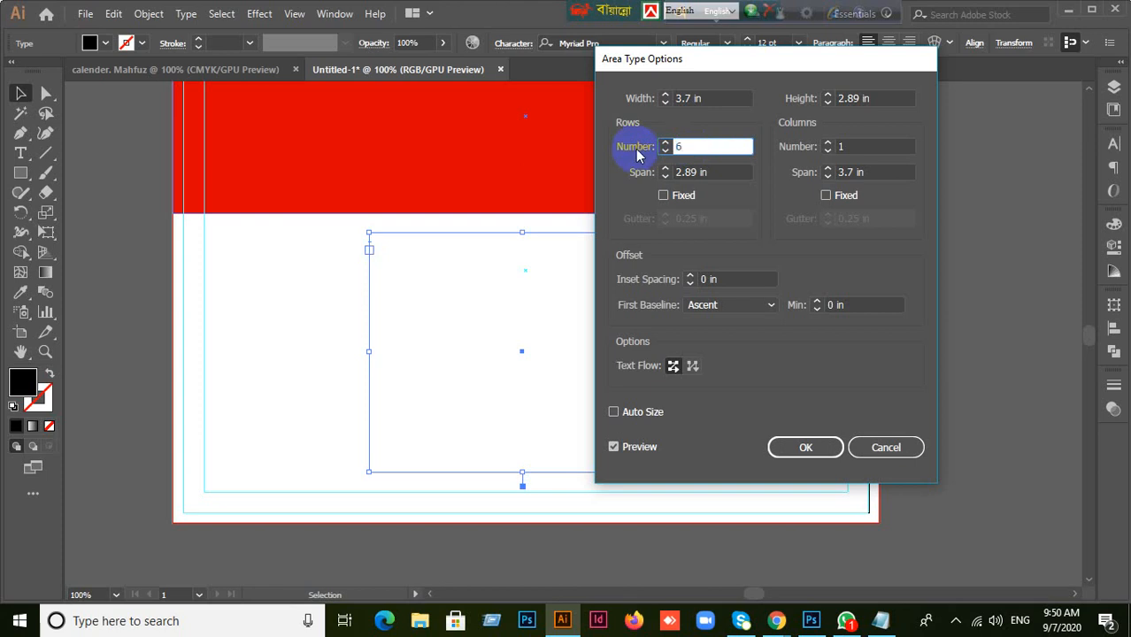
left_click(851, 146)
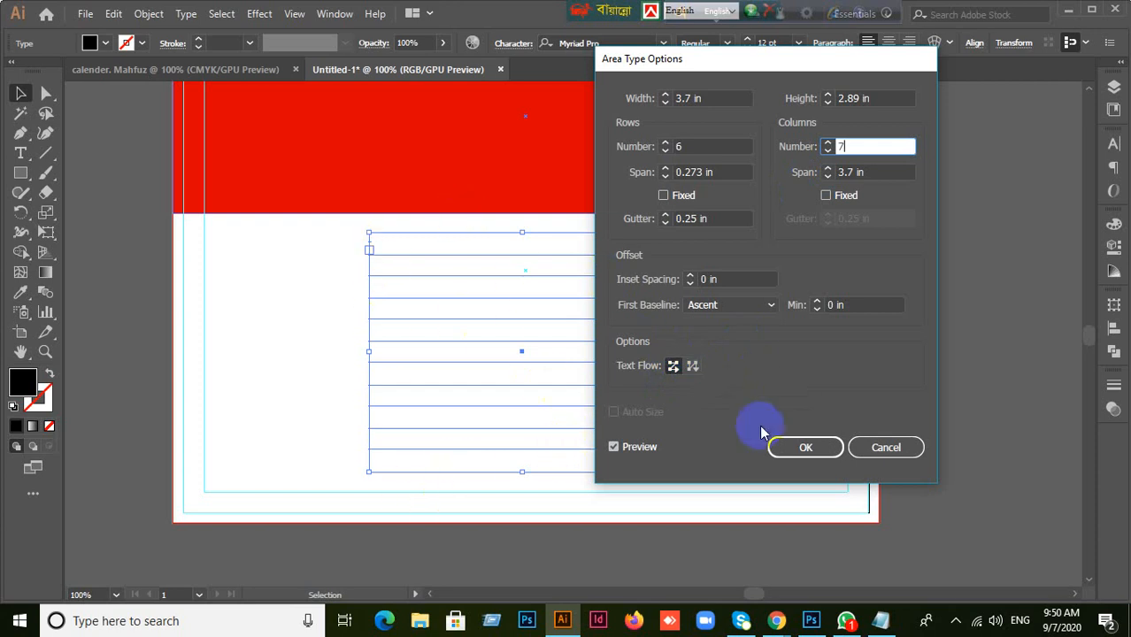
- Set both the row and column gutters of the text frame to 0 in and apply the area type options
left_click(712, 220)
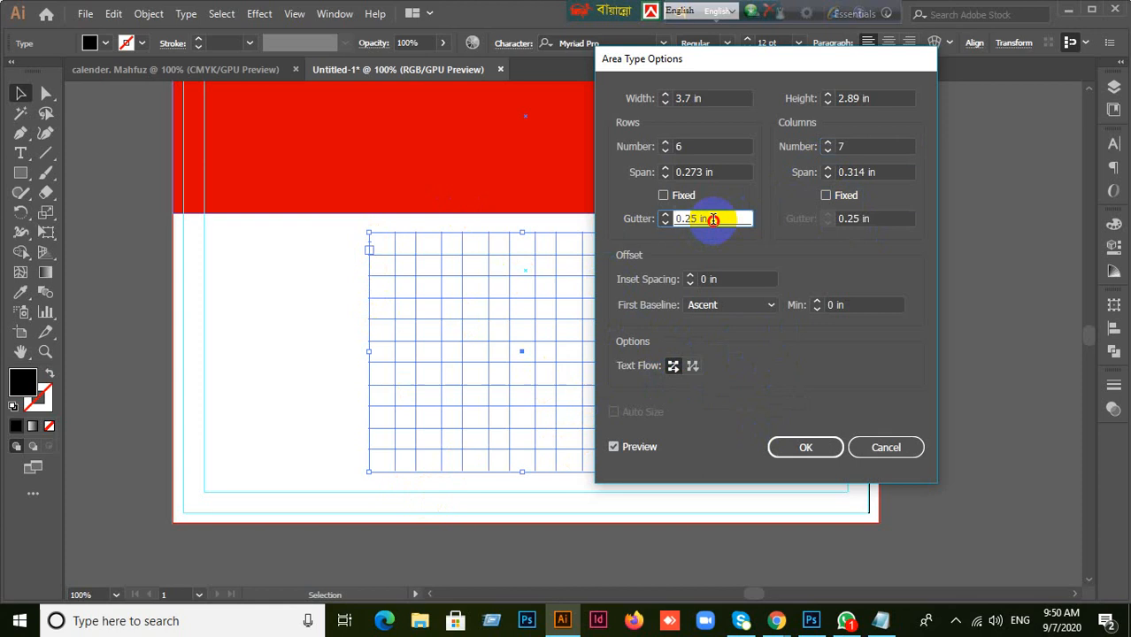
left_click_drag(712, 219, 635, 233)
type("0")
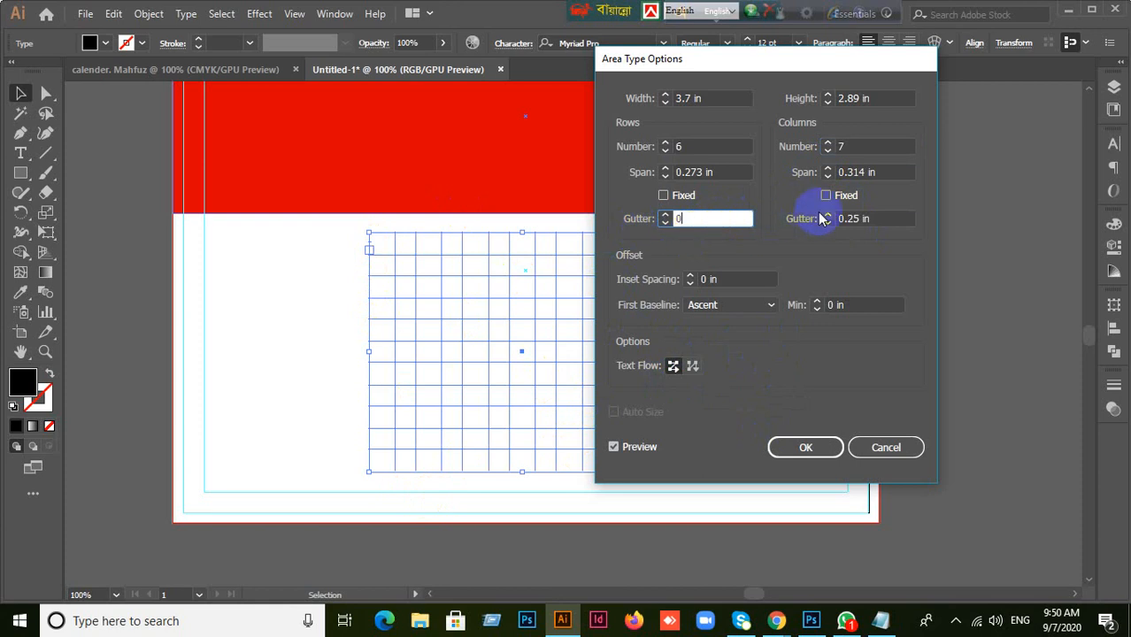
left_click_drag(883, 219, 732, 233)
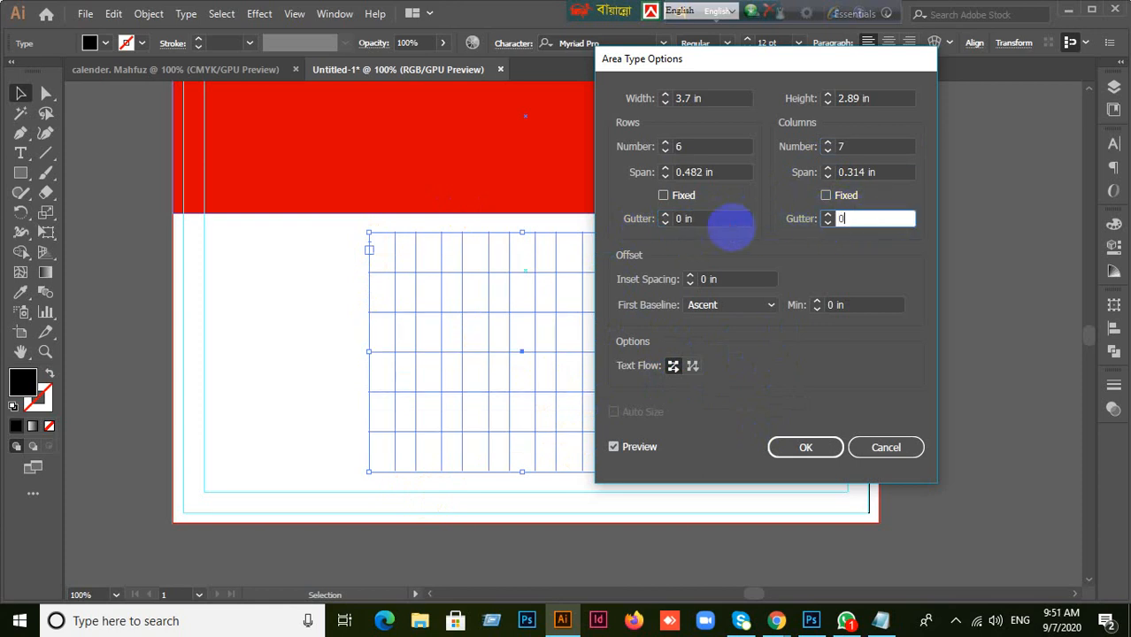
type("0")
left_click(710, 221)
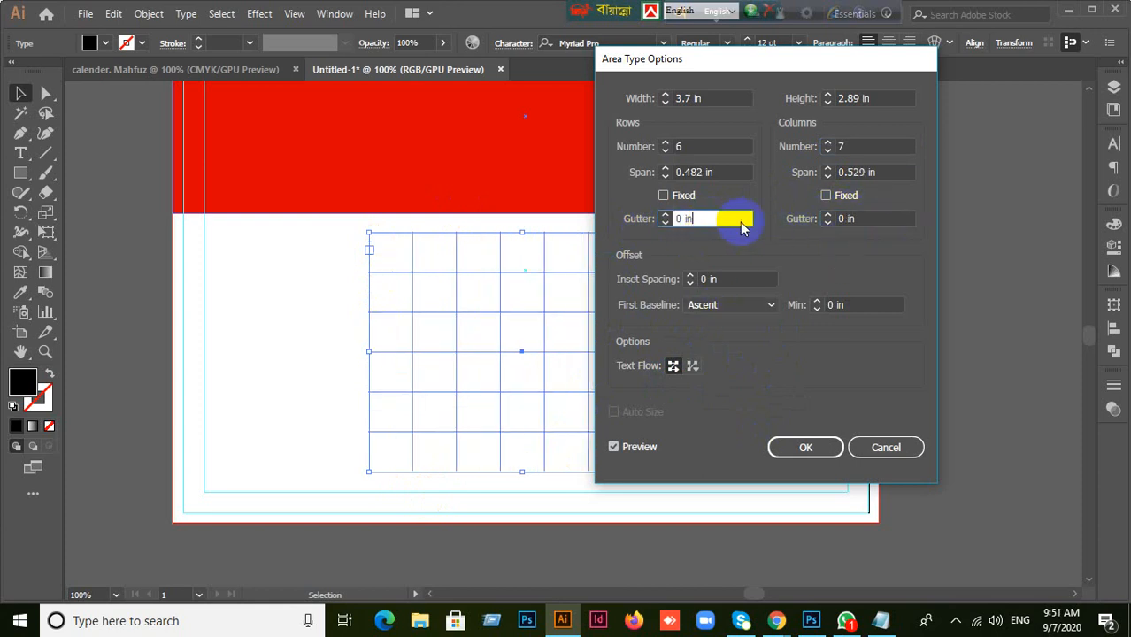
left_click(857, 221)
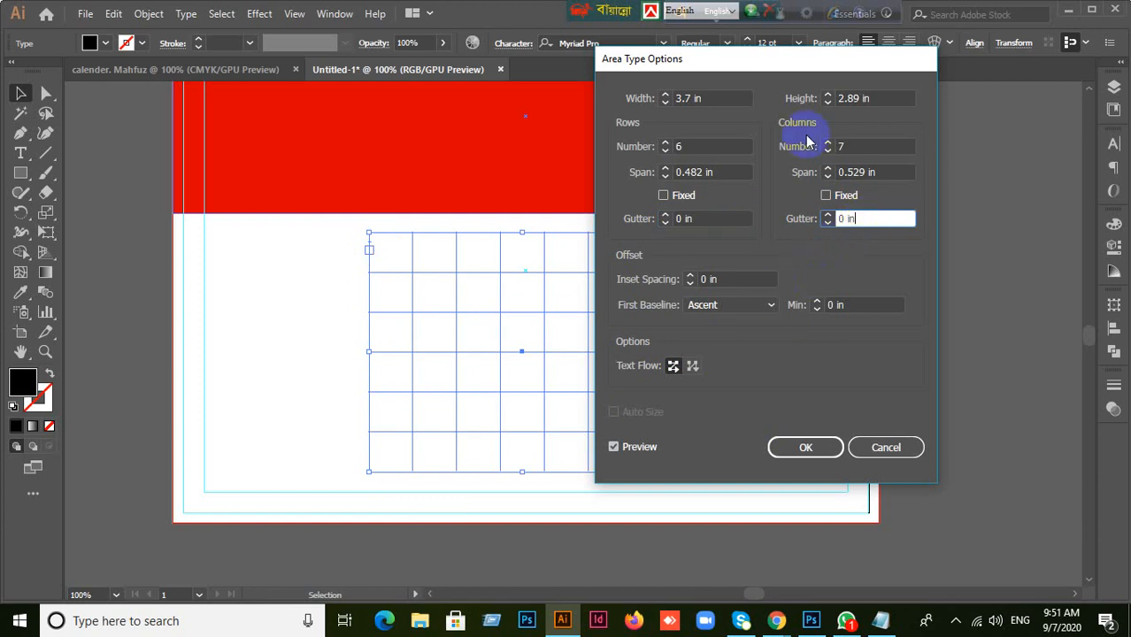
left_click(802, 57)
left_click_drag(803, 58, 916, 53)
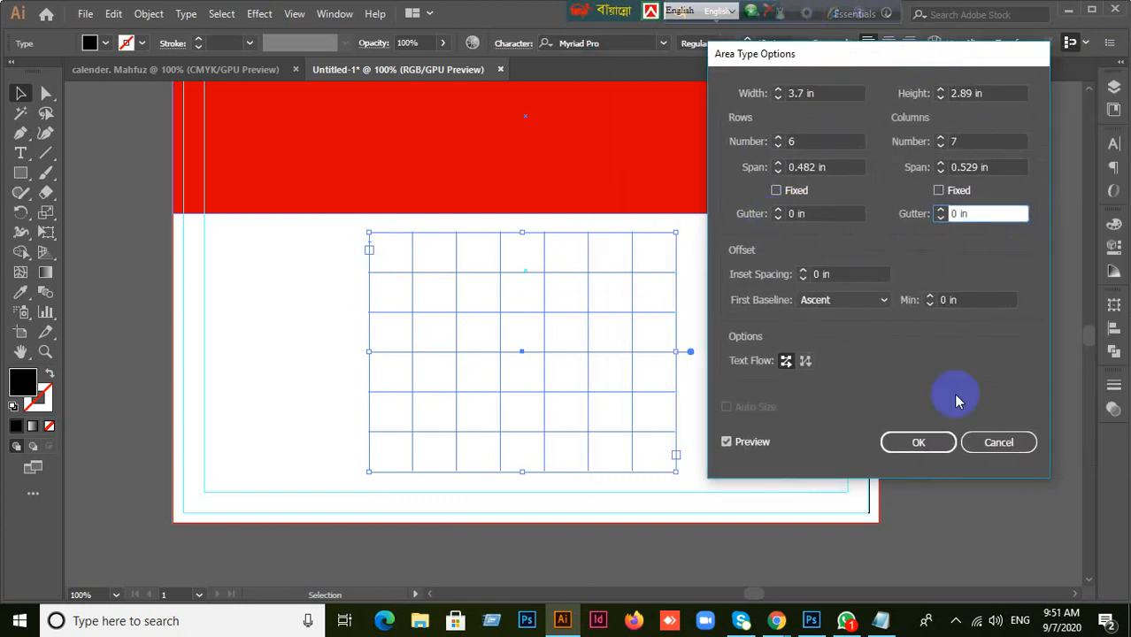
left_click(917, 442)
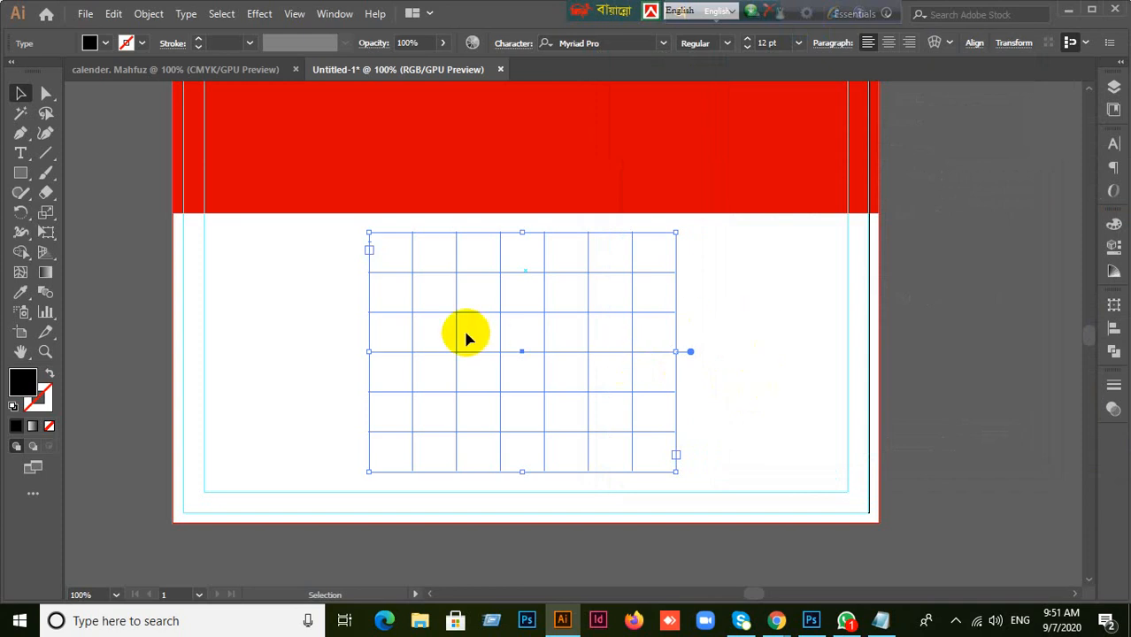
- Enter the day number 1 in the first cell of the calendar grid and finish editing the text
scroll(370, 221, "up", 3)
scroll(378, 223, "up", 2)
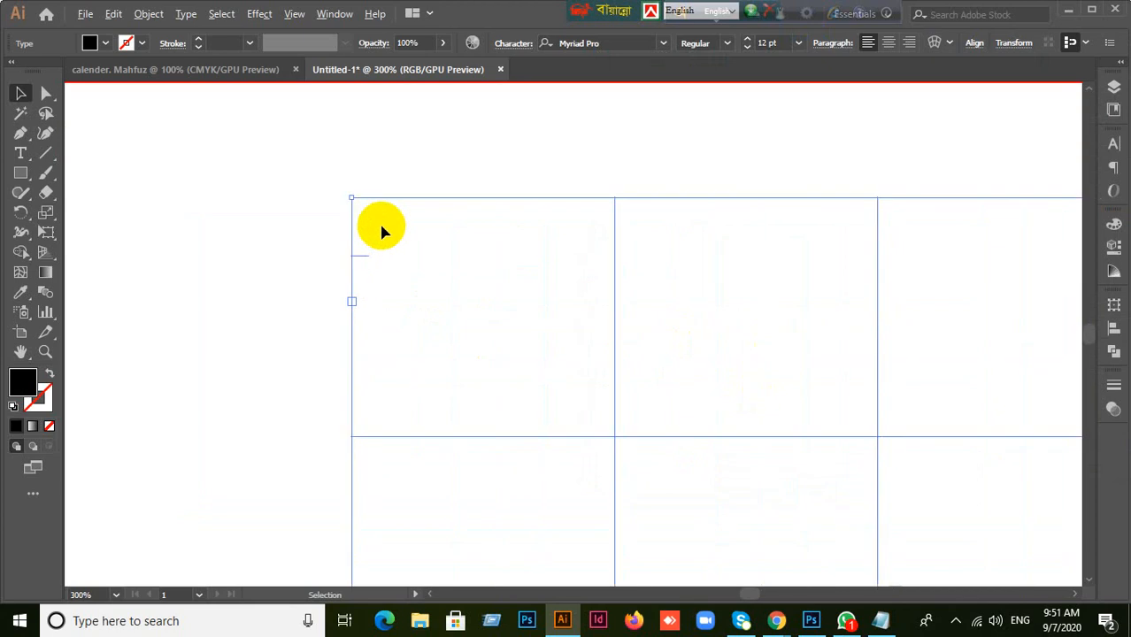
left_click_drag(24, 154, 86, 156)
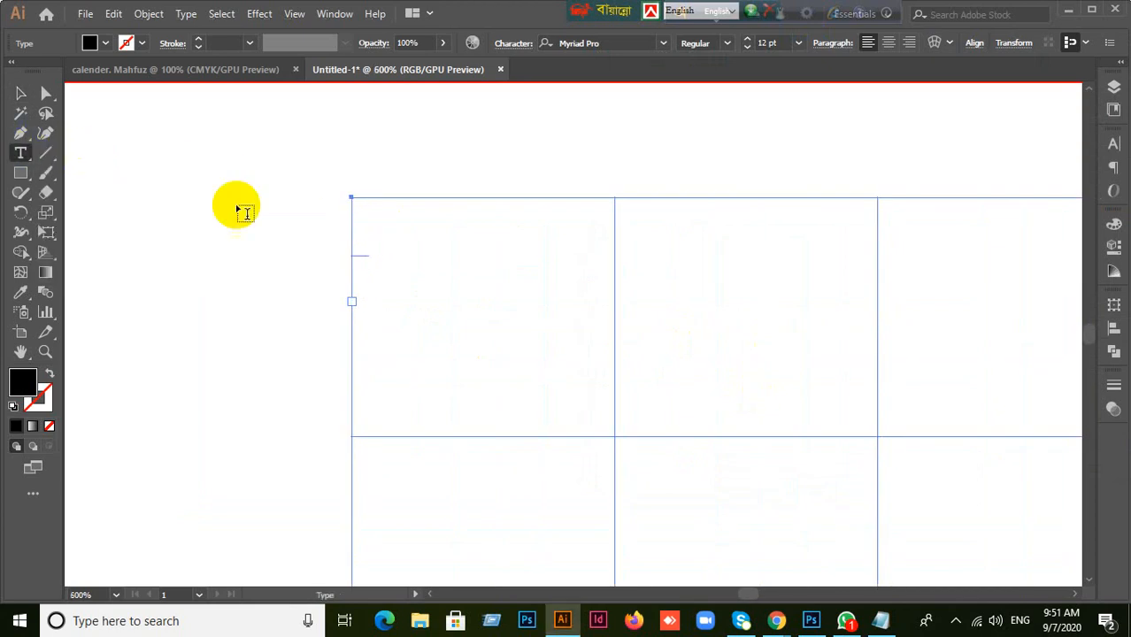
left_click(351, 220)
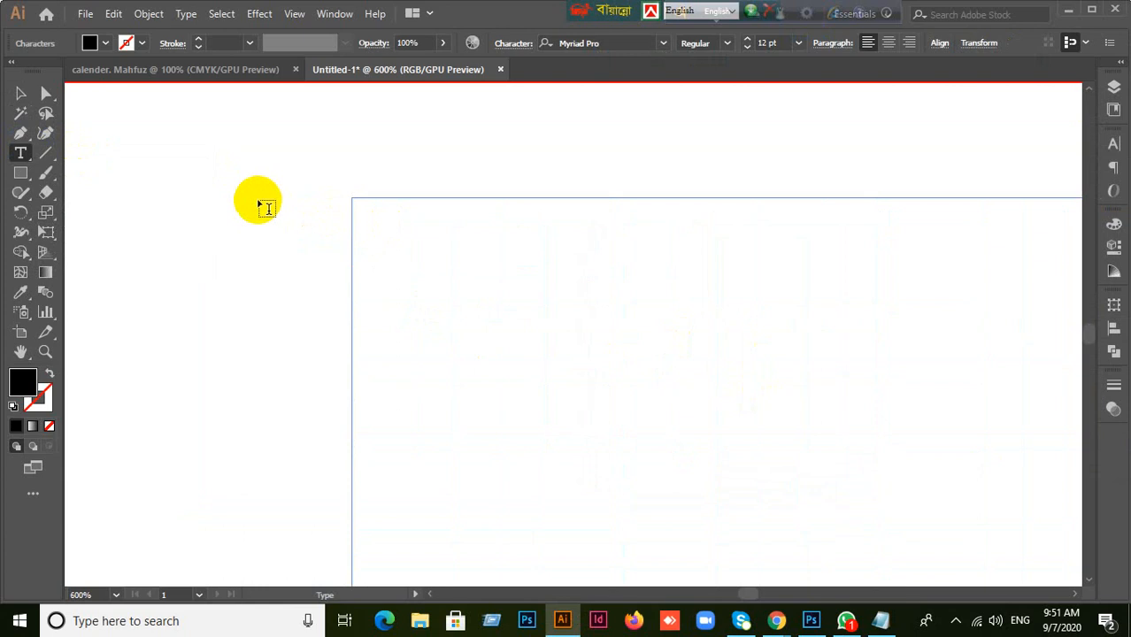
type("1")
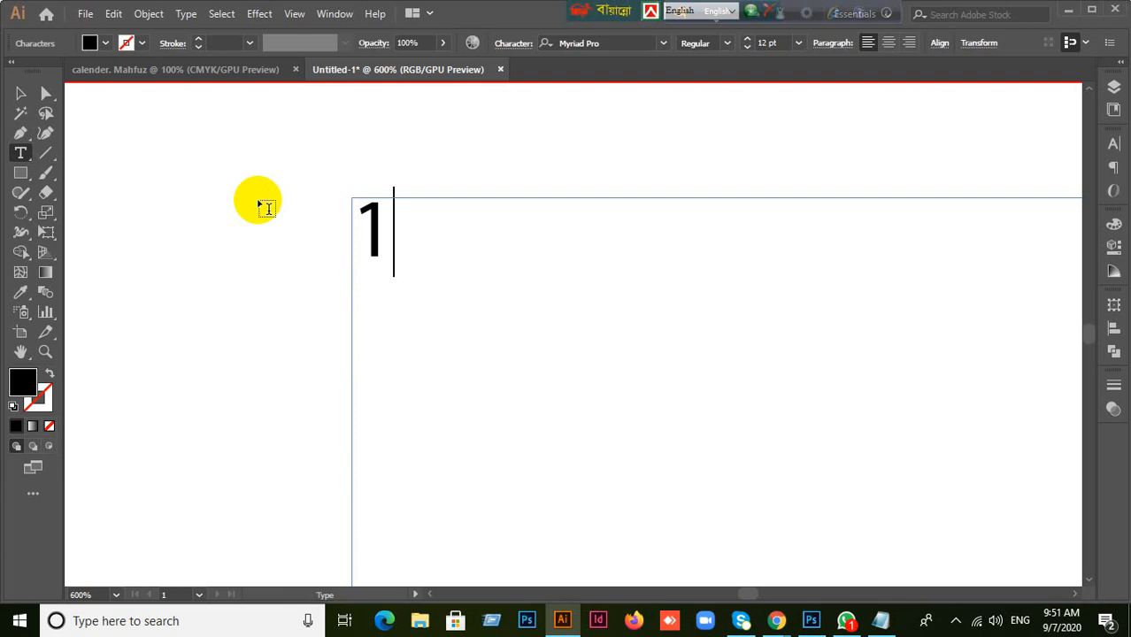
left_click(20, 93)
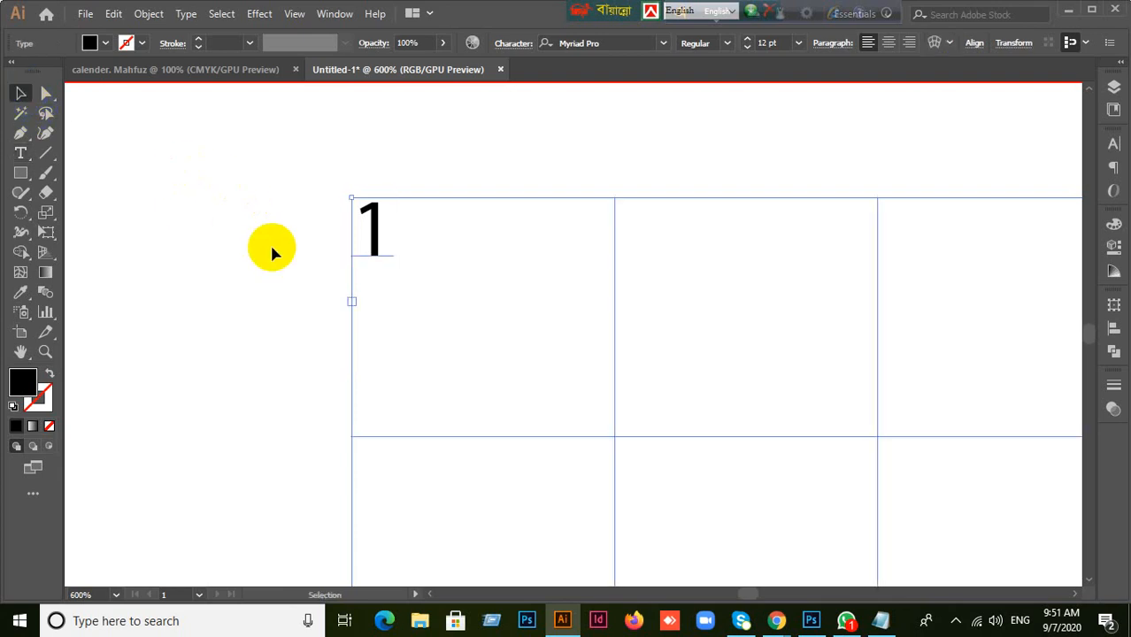
scroll(294, 267, "down", 2)
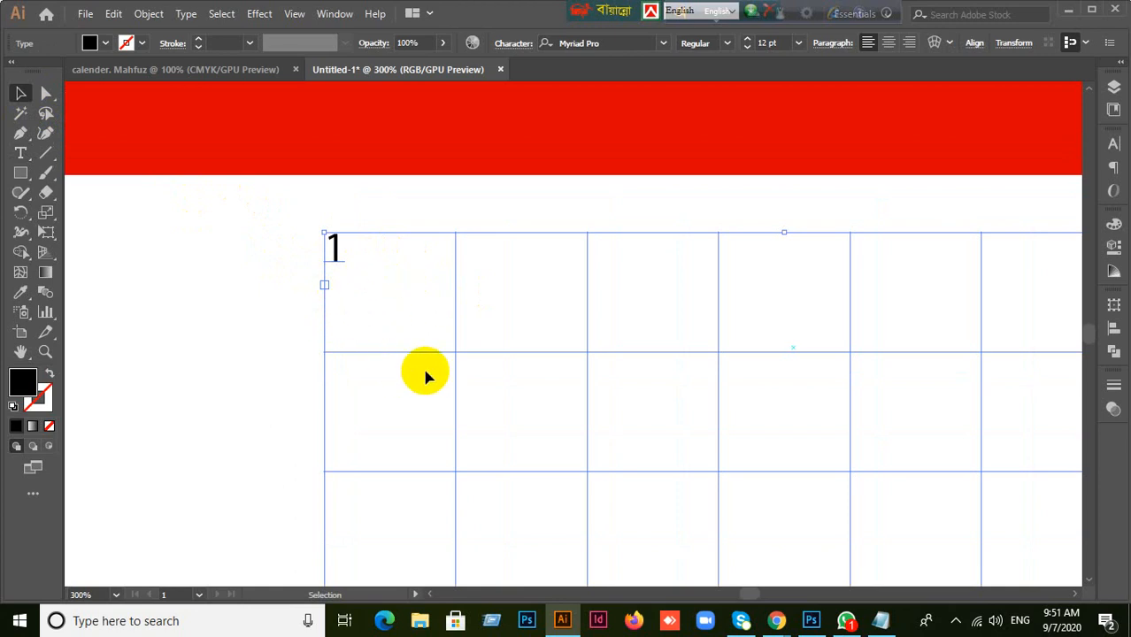
- Try continuing the grid's day numbers with 2 and 3, and undo back to the single 1
left_click(241, 250)
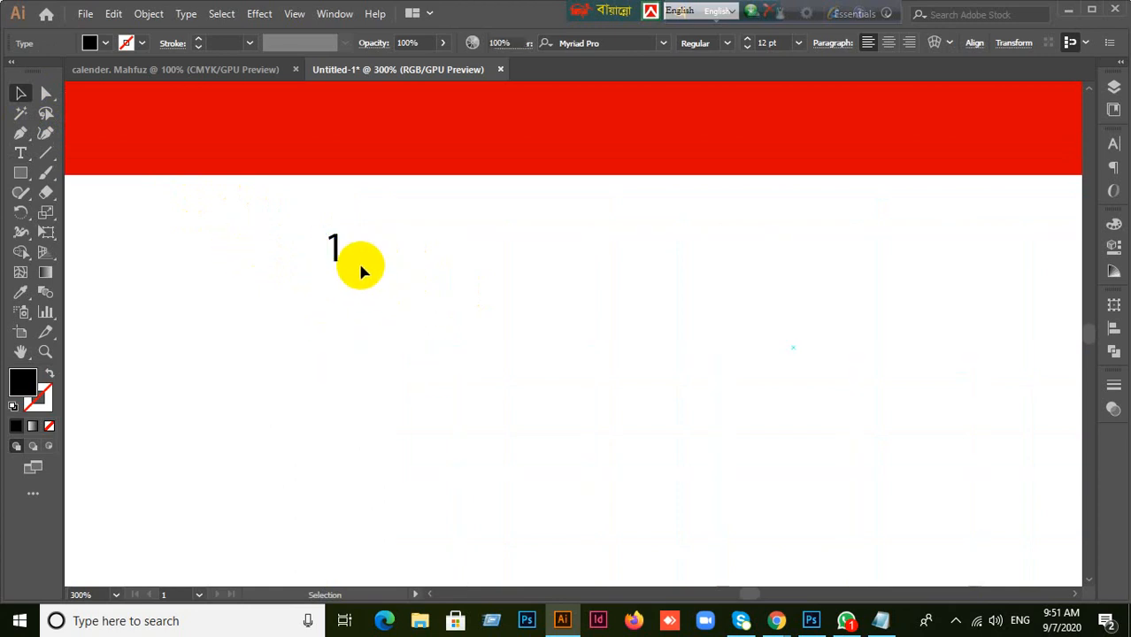
left_click(338, 255)
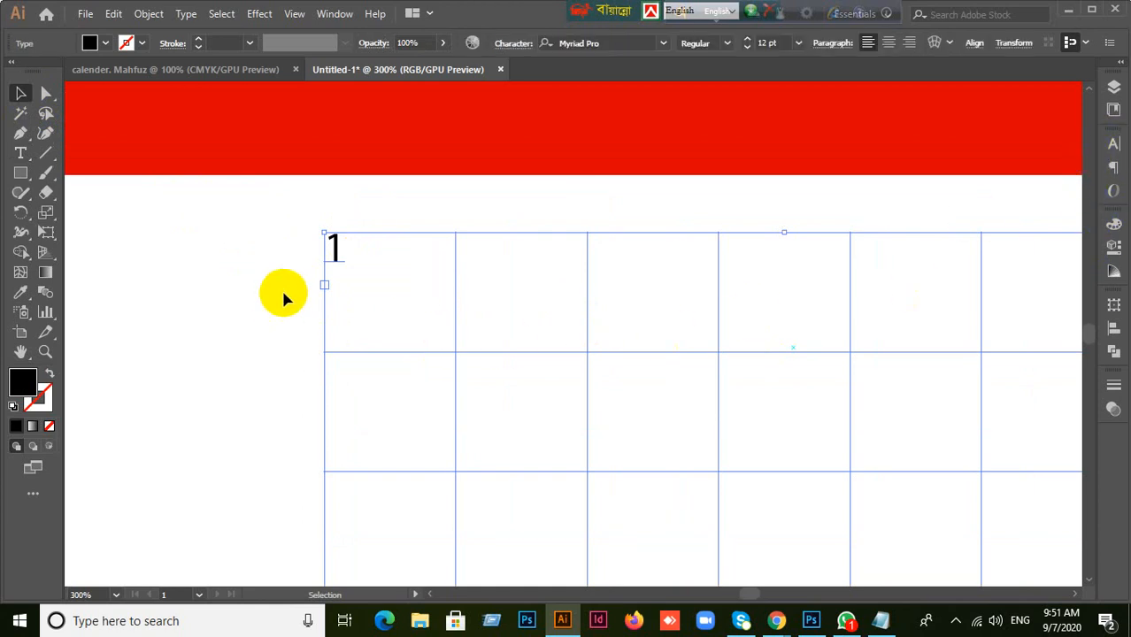
double_click(338, 257)
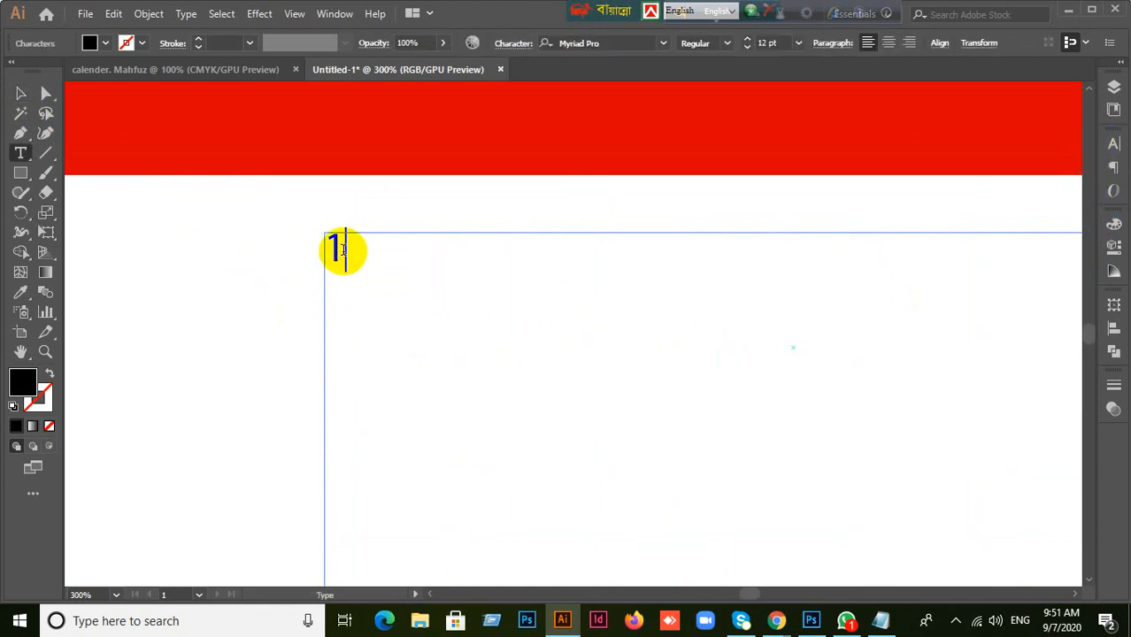
type("2")
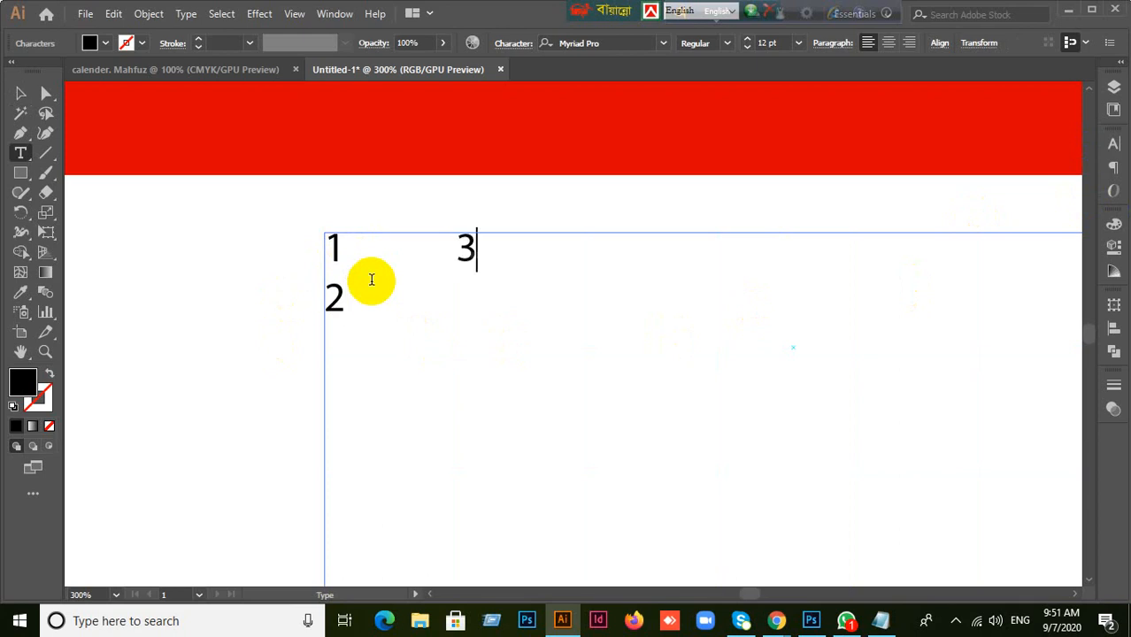
key("ctrl+z")
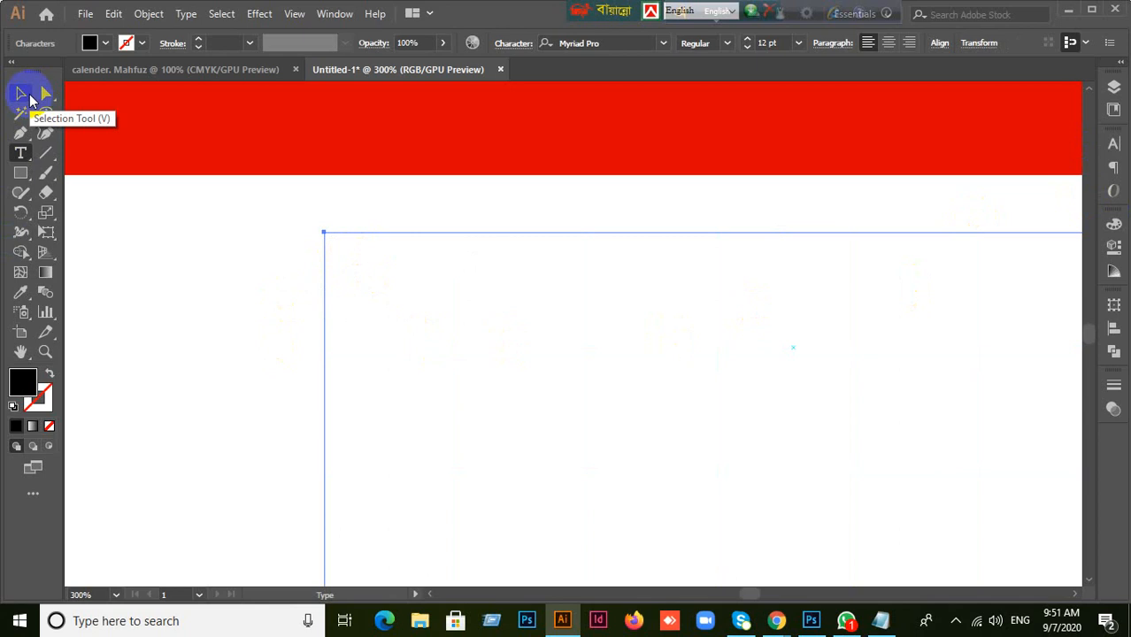
left_click(145, 266)
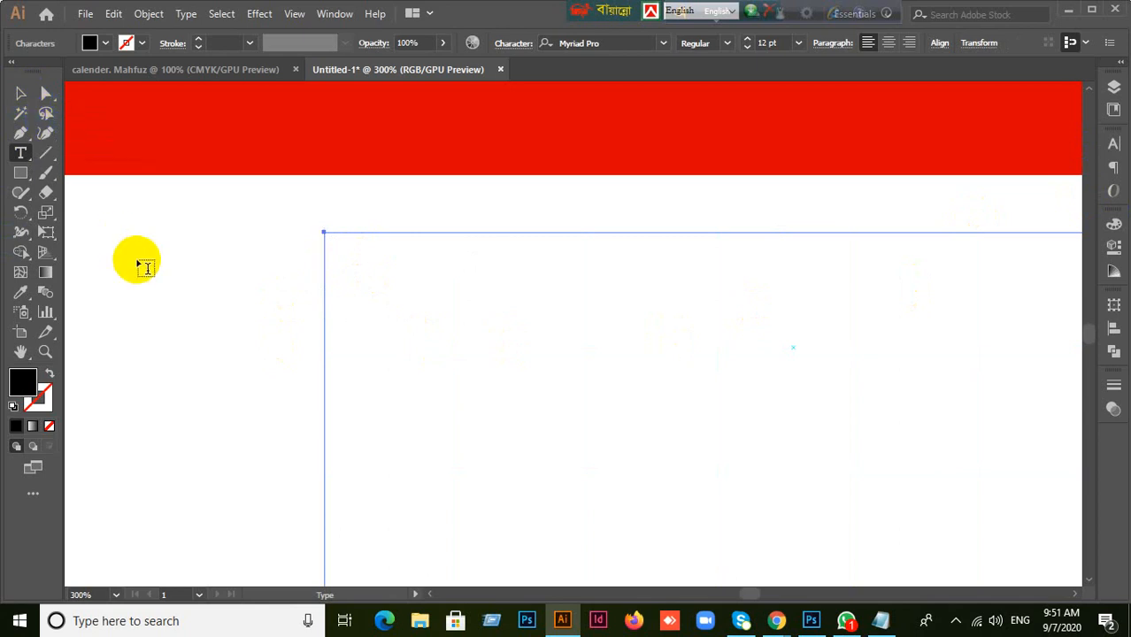
left_click(20, 93)
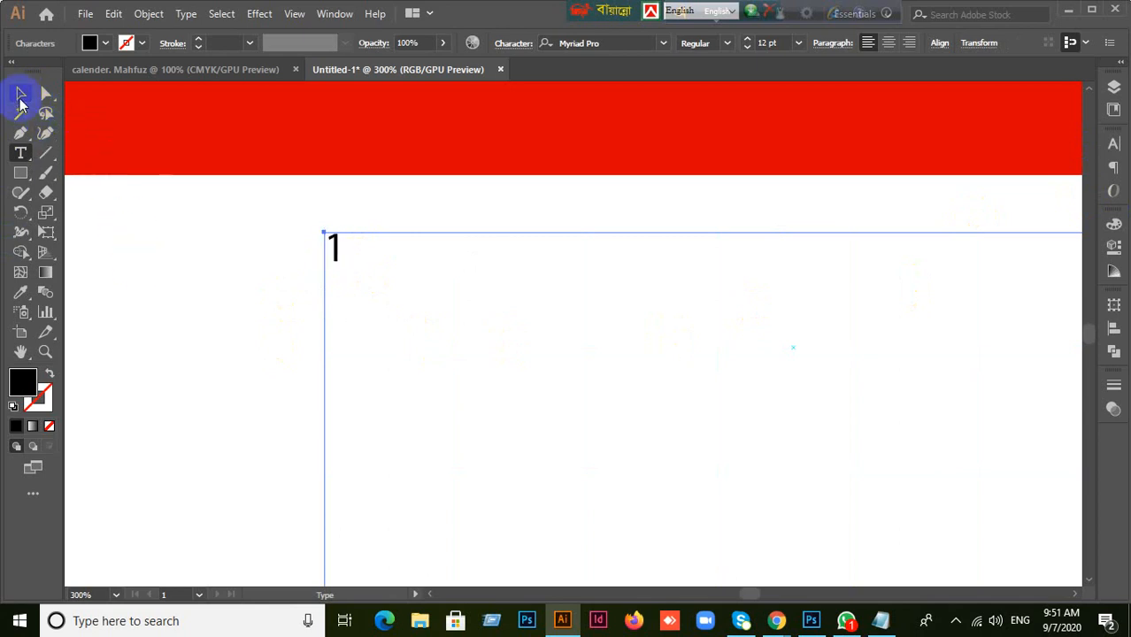
- Set the calendar grid text's font to Montserrat in the Bold style
left_click(717, 208)
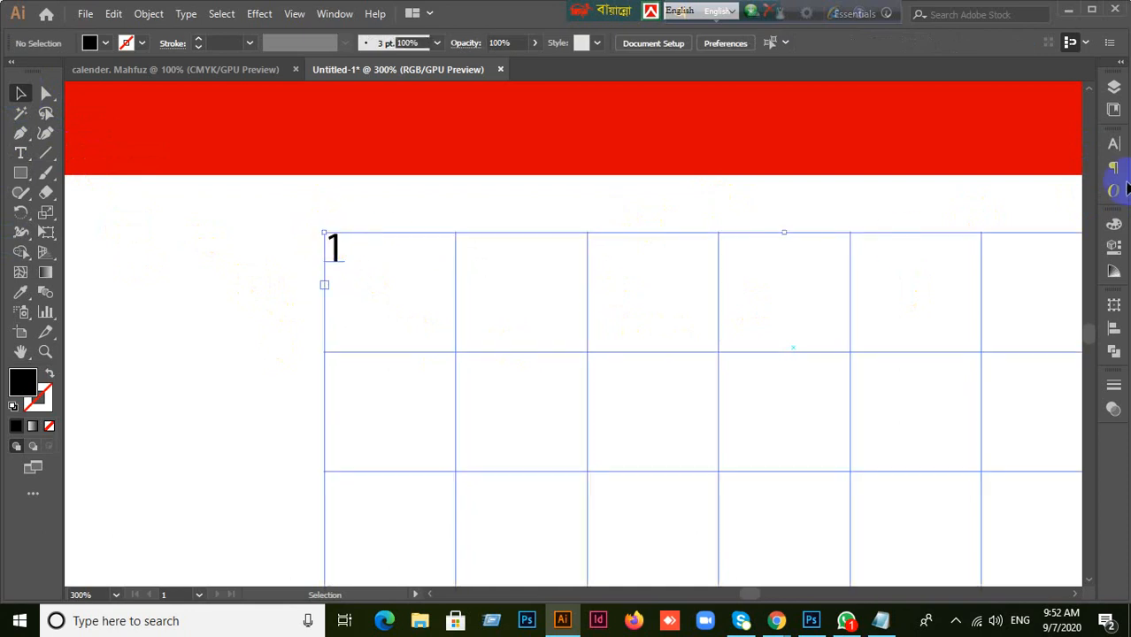
left_click(1112, 144)
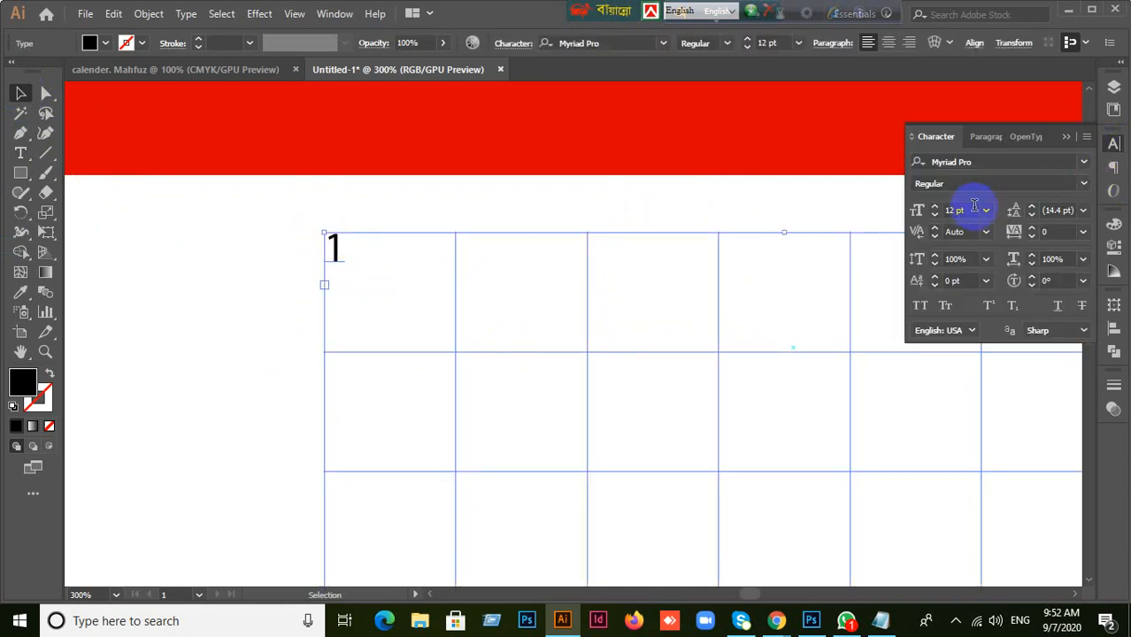
left_click_drag(974, 160, 853, 179)
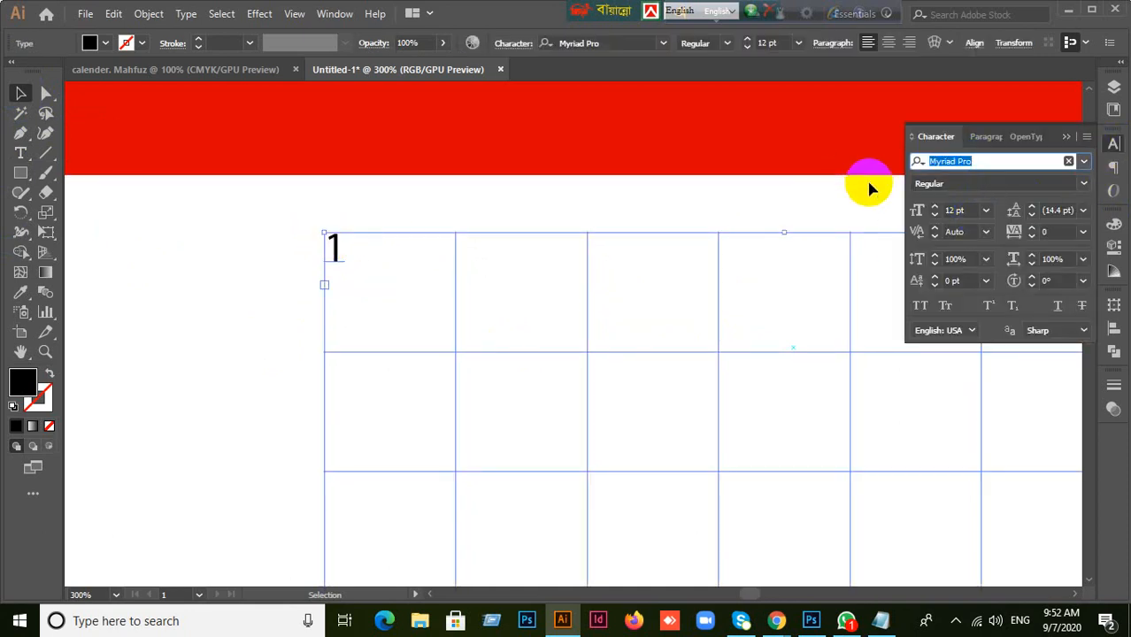
type("mo")
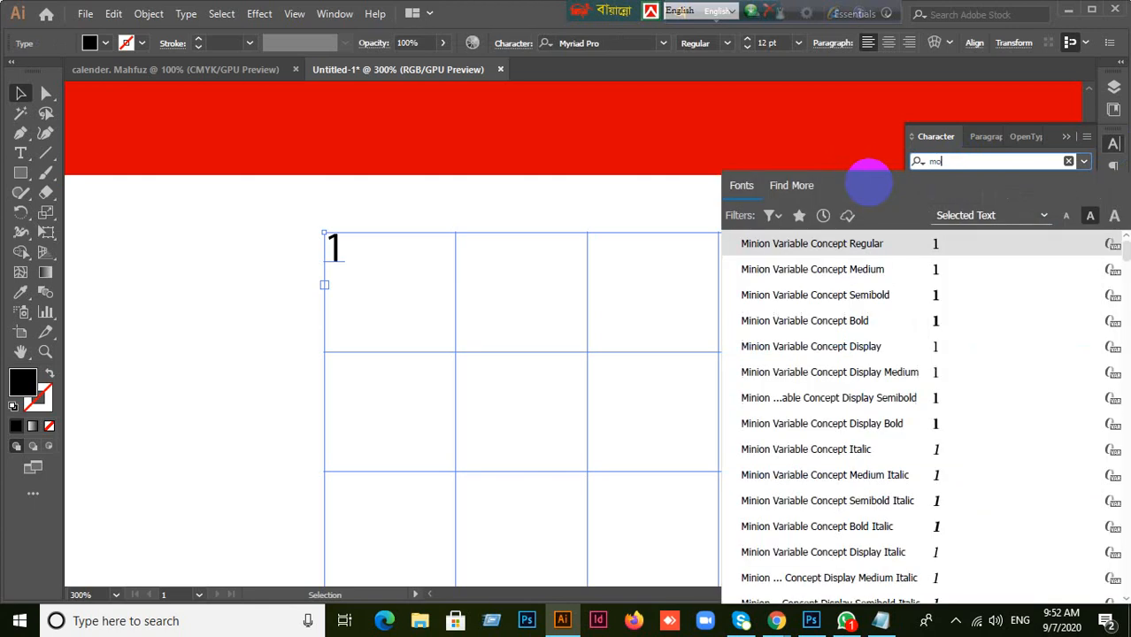
type("ns")
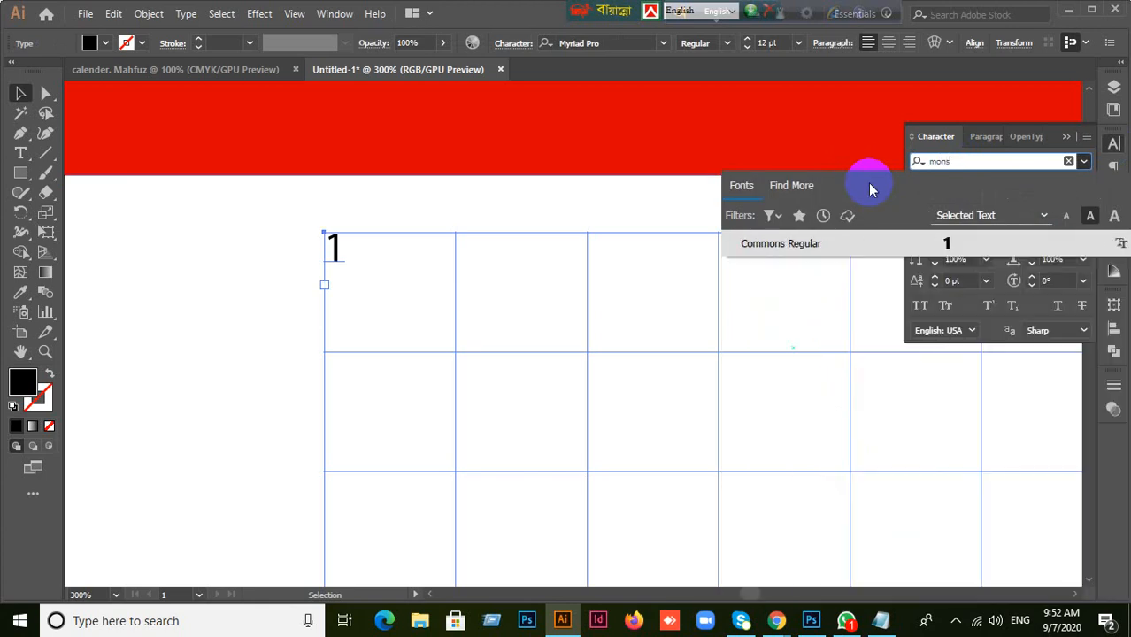
key("BackSpace")
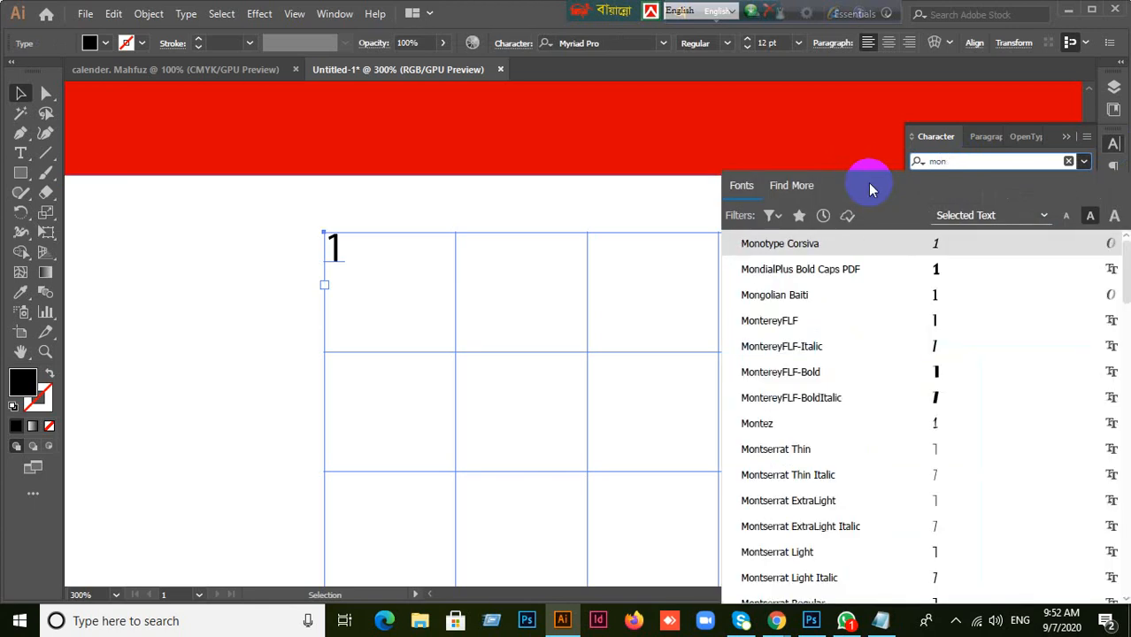
left_click(793, 449)
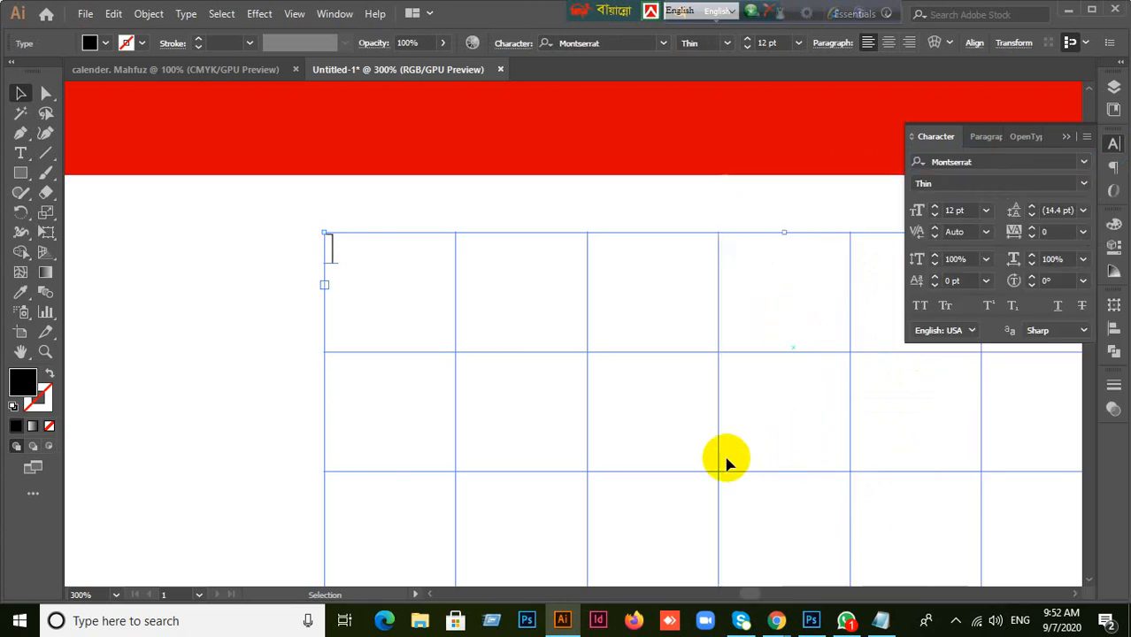
left_click(1083, 188)
left_click(941, 427)
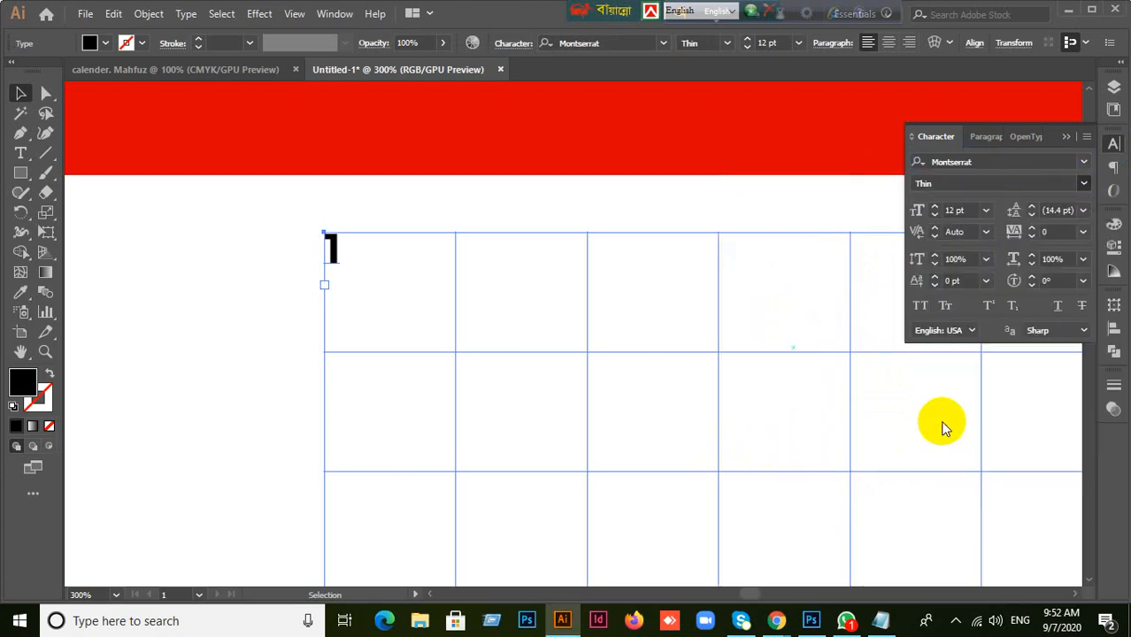
- Set the grid text's font size to 28 pt
left_click(972, 210)
scroll(971, 211, "up", 12)
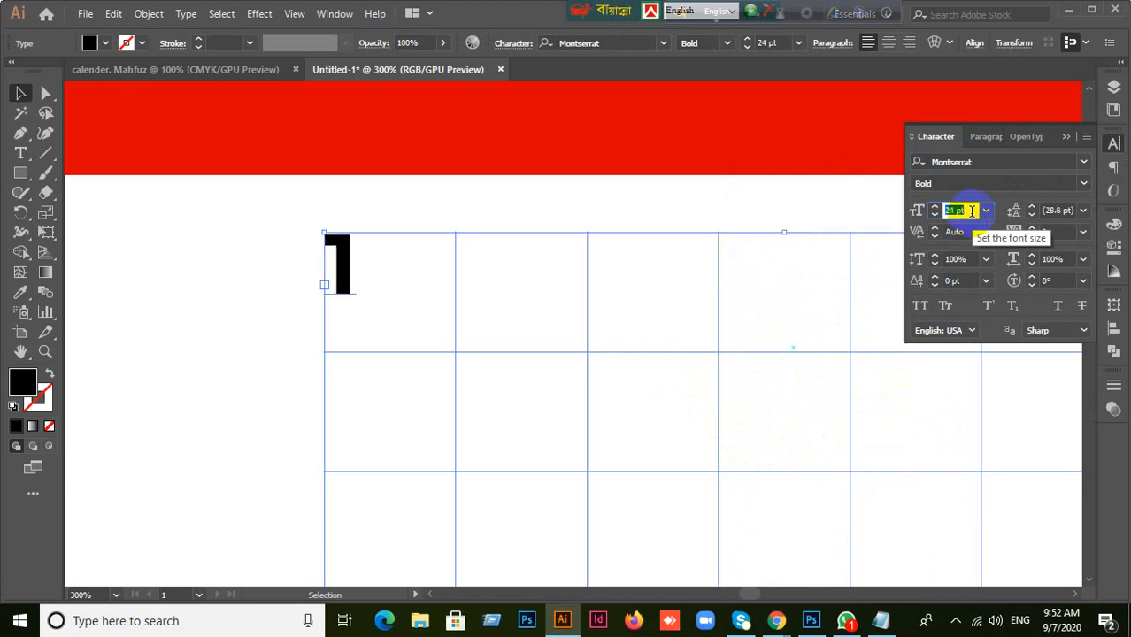
scroll(972, 210, "up", 4)
key("Return")
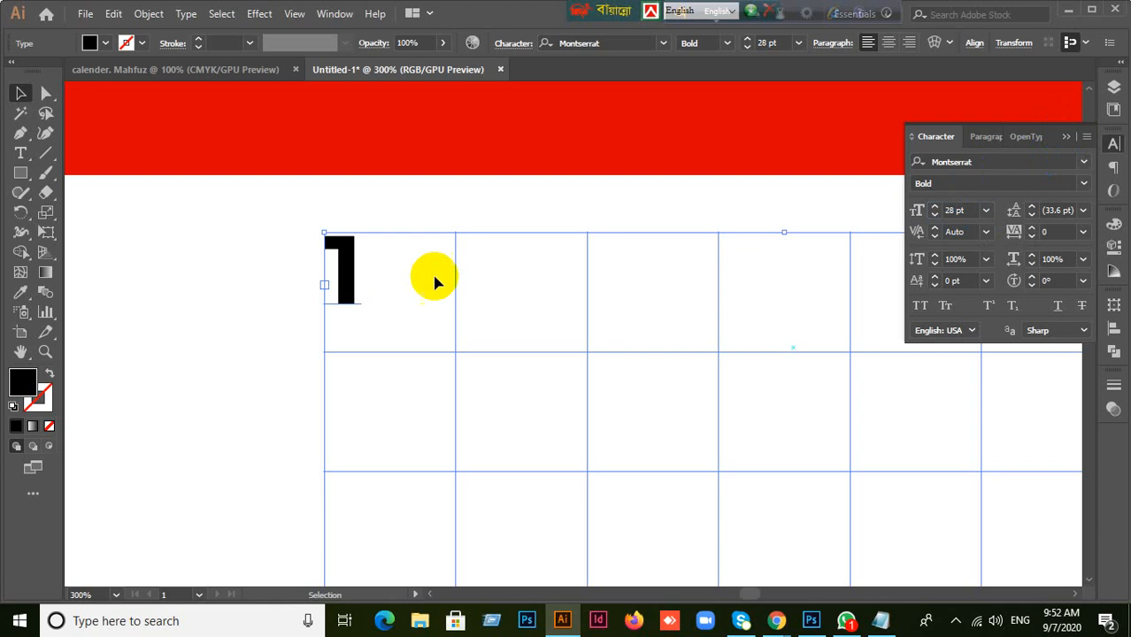
- Continue the first row of the grid with the day numbers 2, 3 and 4, and finish editing the text
double_click(353, 286)
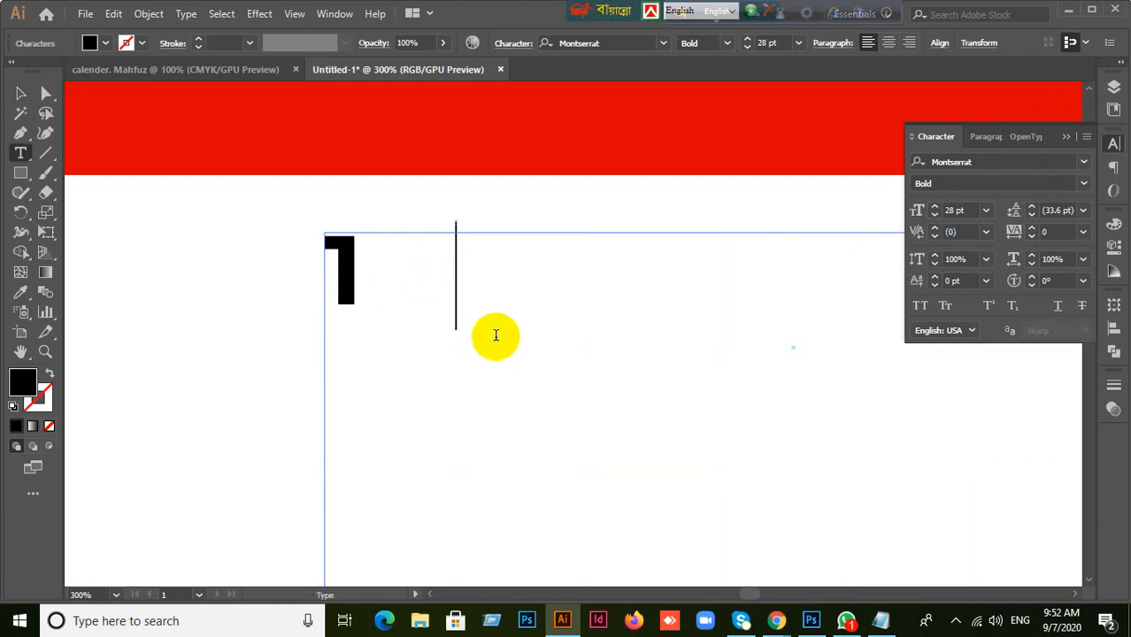
key("Tab")
type("2")
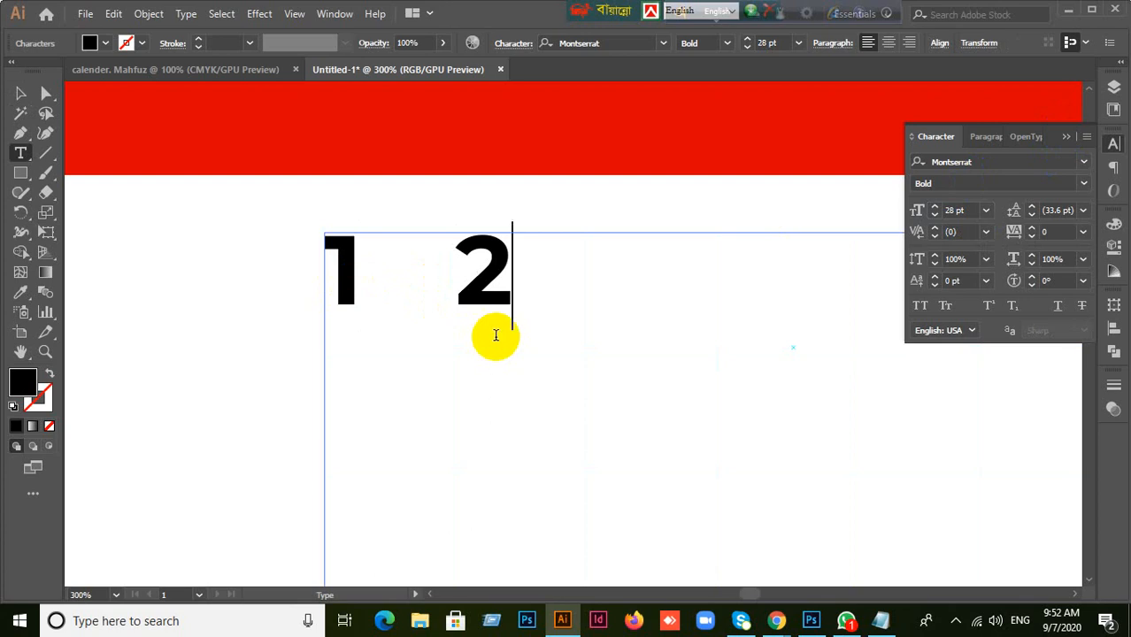
key("Tab")
type("3")
key("Tab")
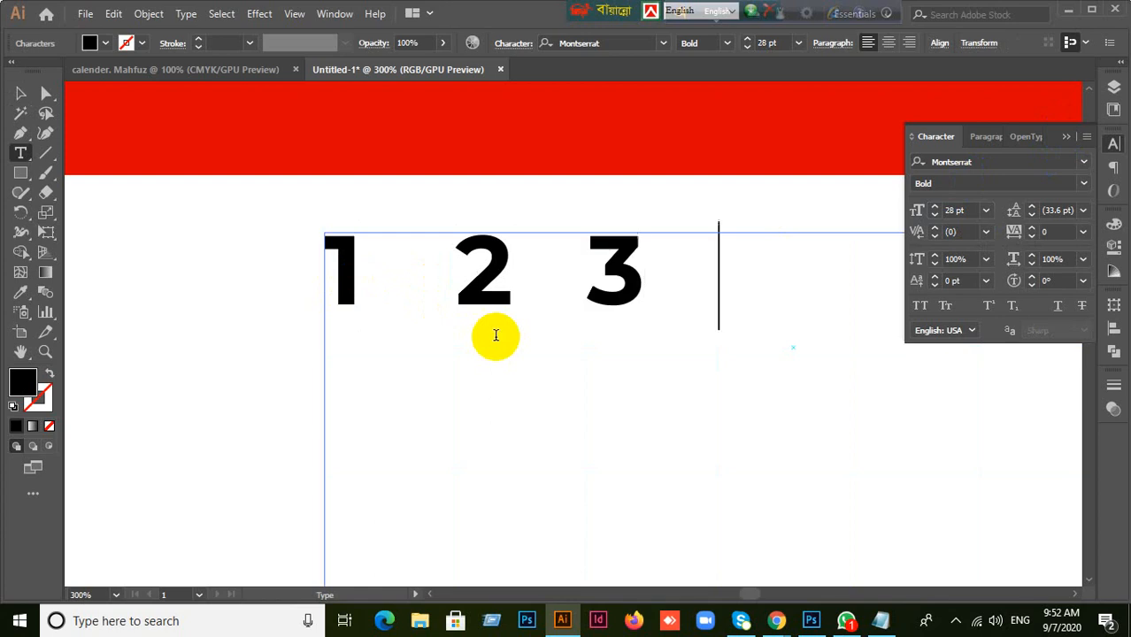
type("4")
key("Tab")
type("4")
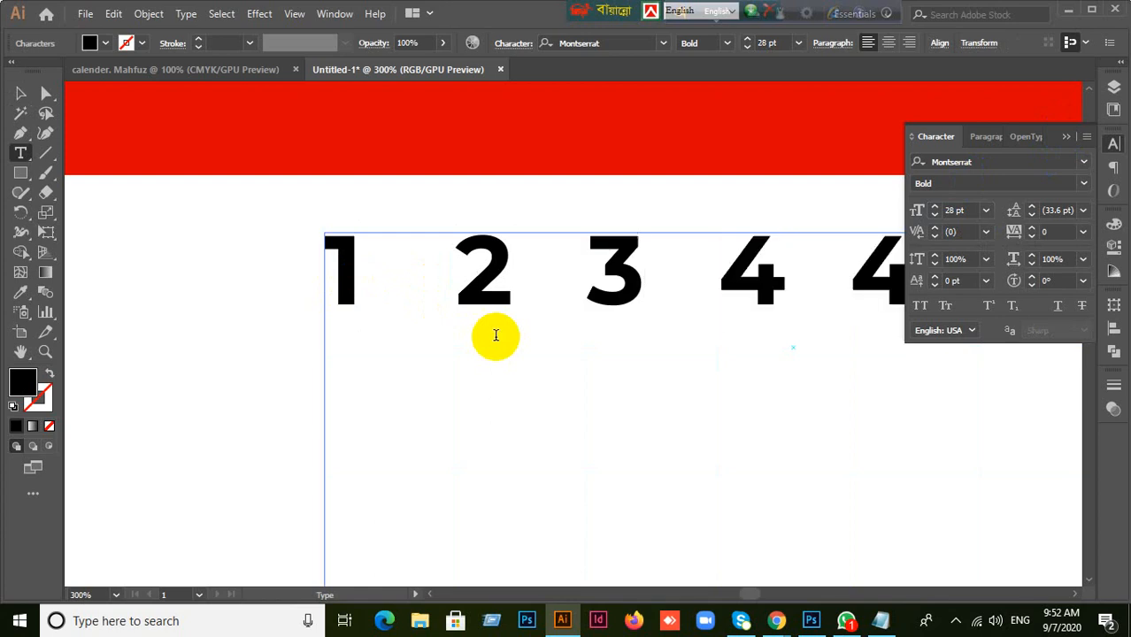
key("BackSpace")
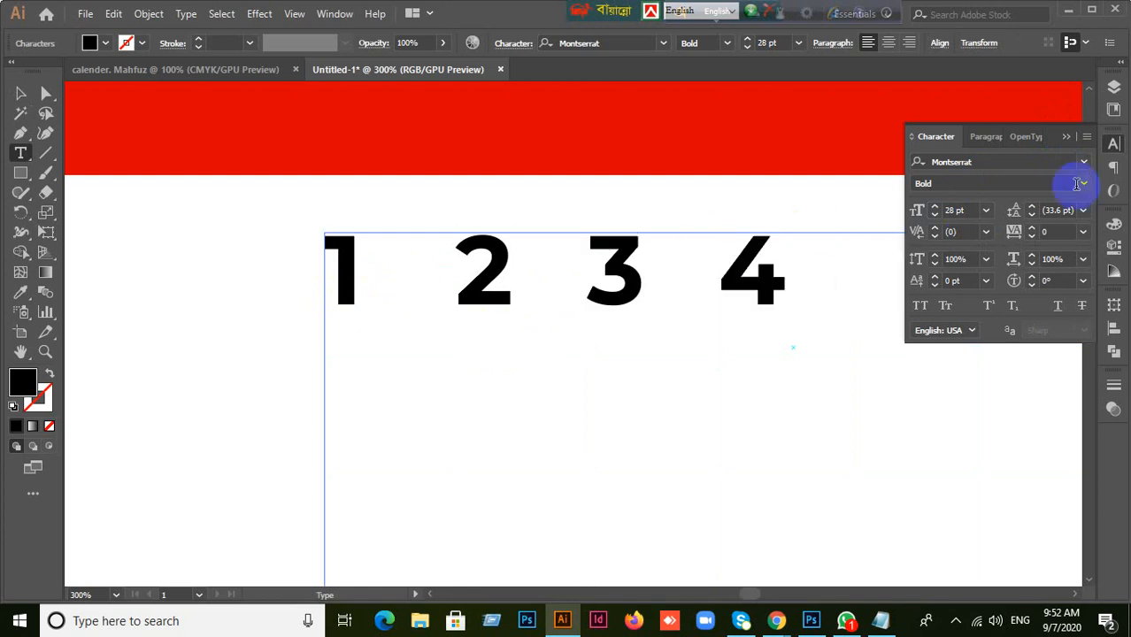
left_click(1067, 138)
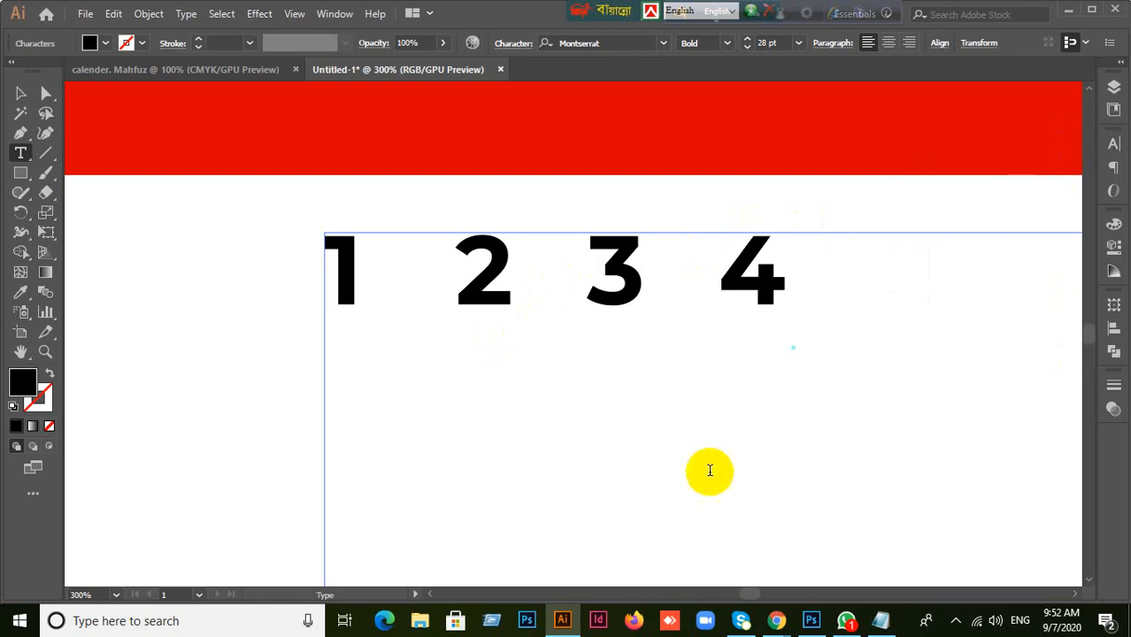
left_click(21, 93)
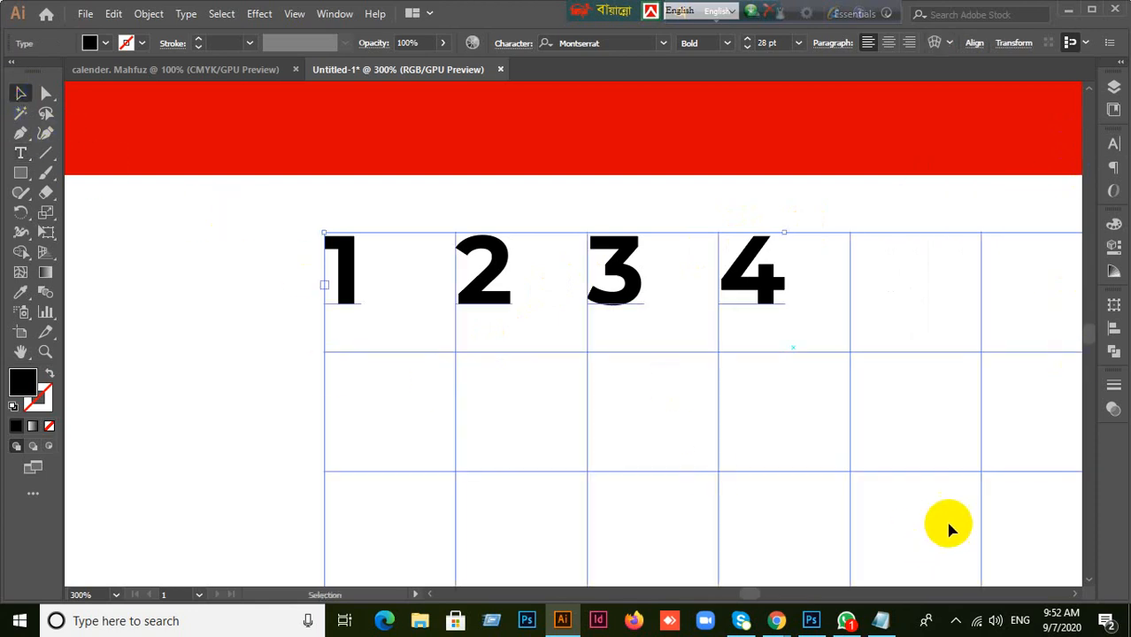
- Move the calendar grid's text frame left and slightly up, toward the left margin guide and the red header
scroll(949, 529, "down", 3)
scroll(947, 525, "down", 1)
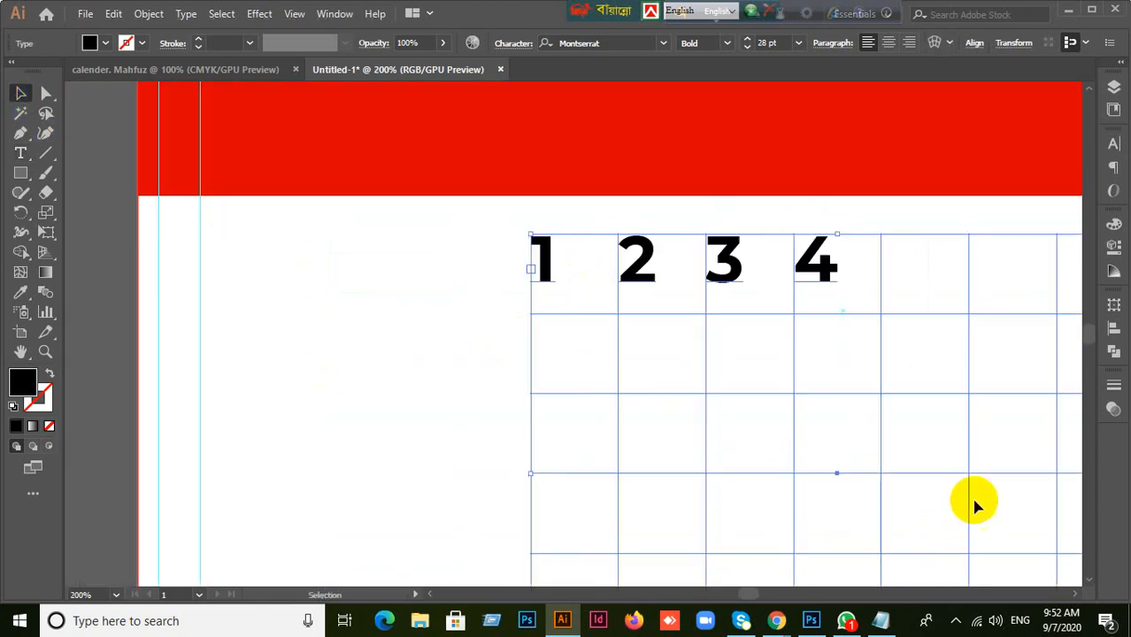
left_click(936, 471)
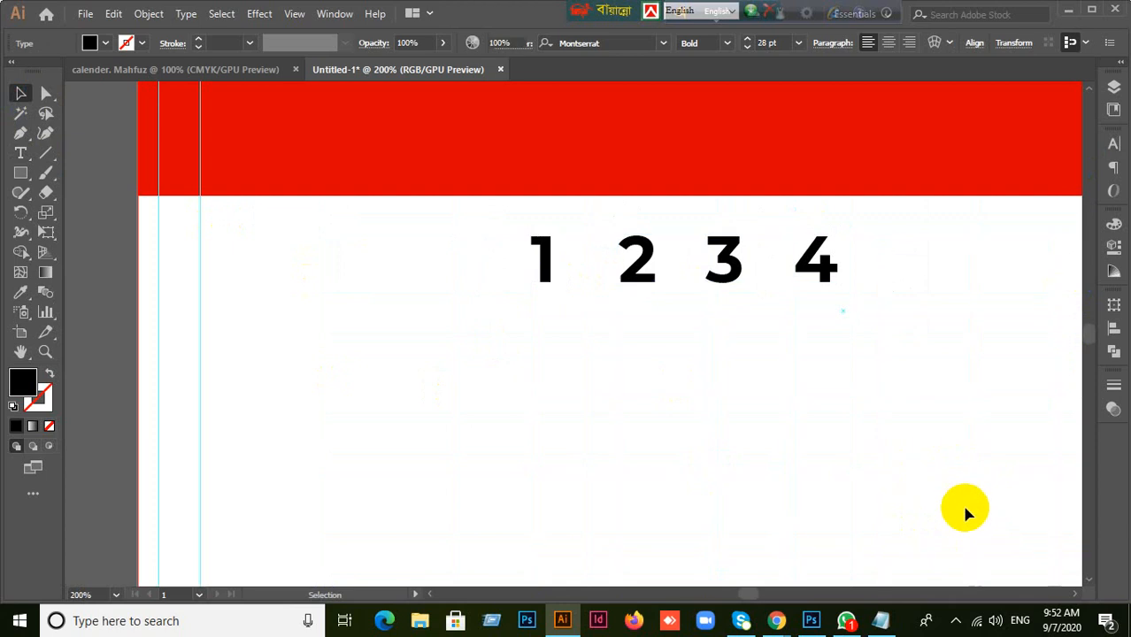
left_click_drag(637, 273, 488, 260)
left_click(610, 252)
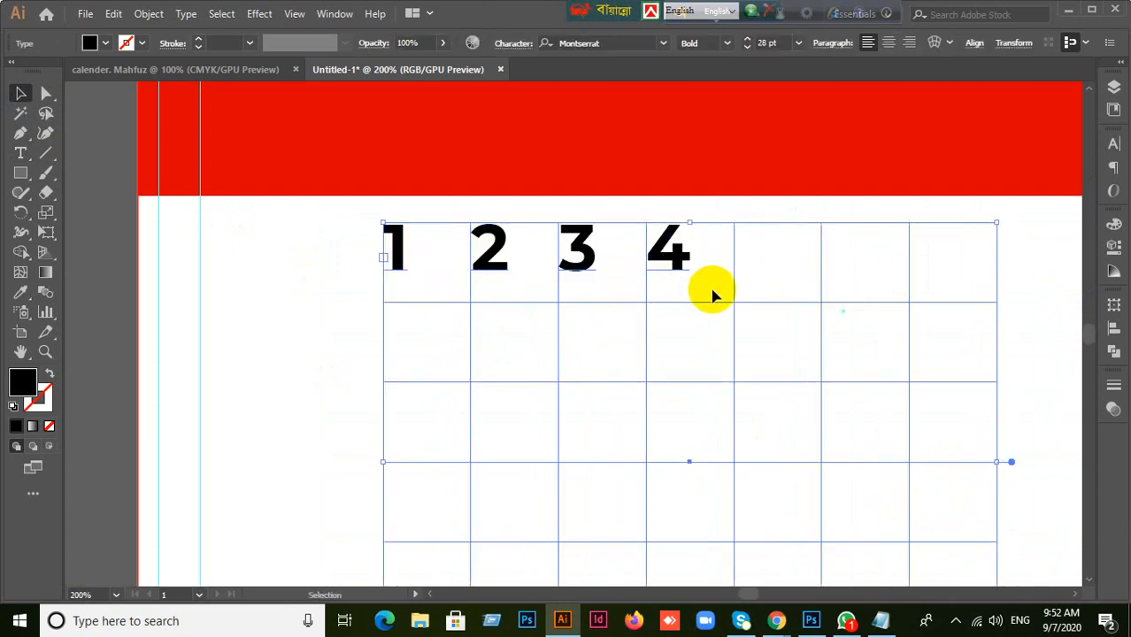
left_click(363, 268)
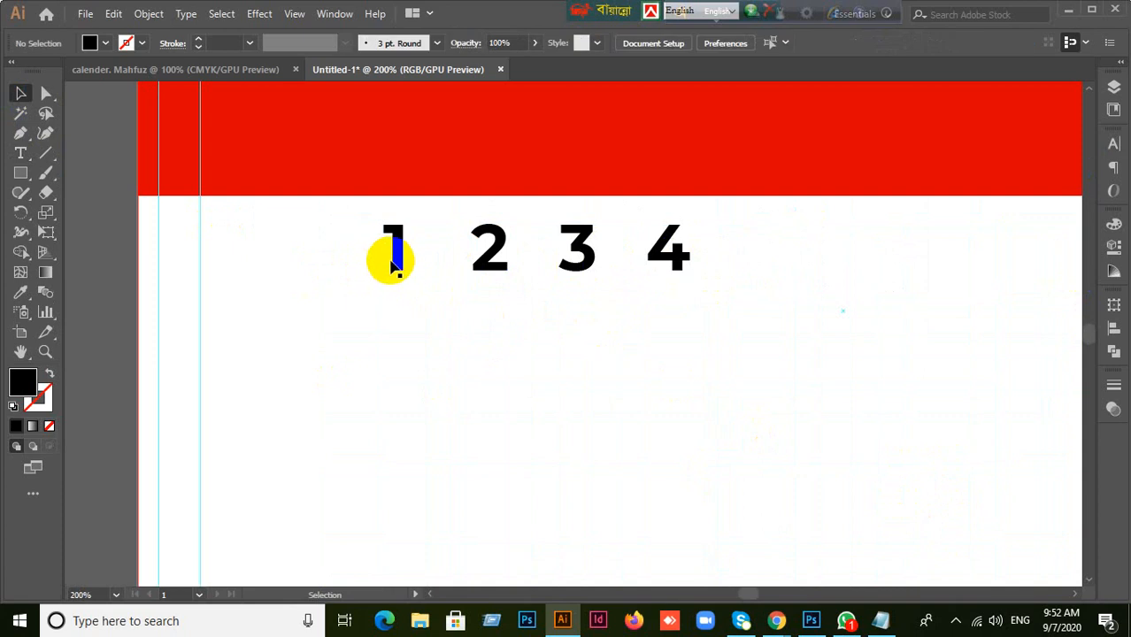
left_click_drag(398, 264, 339, 259)
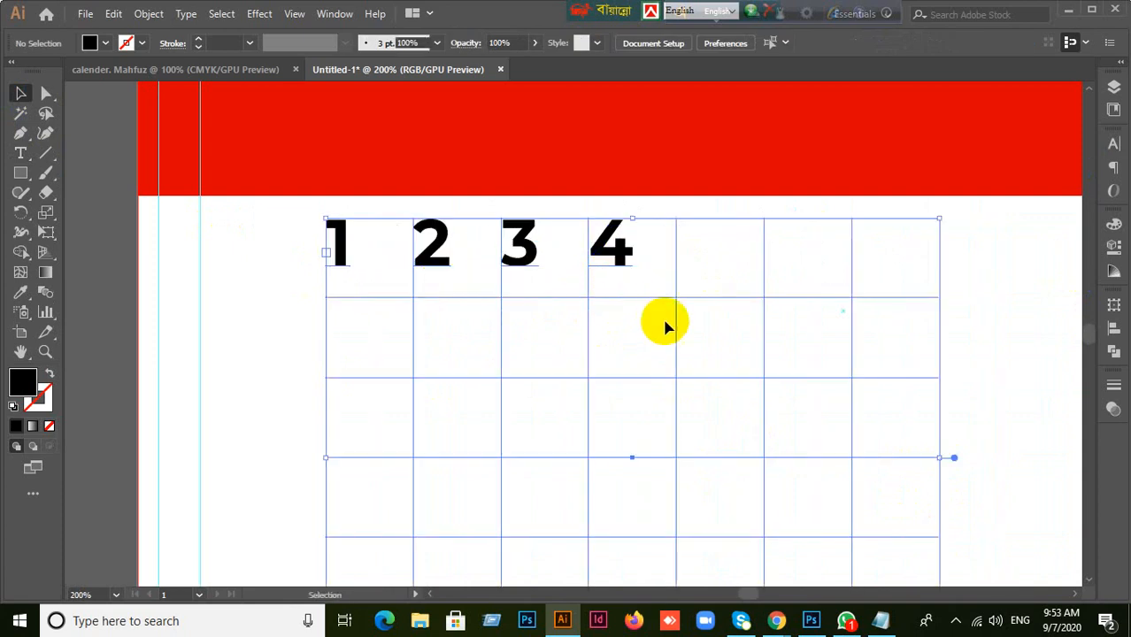
scroll(676, 352, "down", 8)
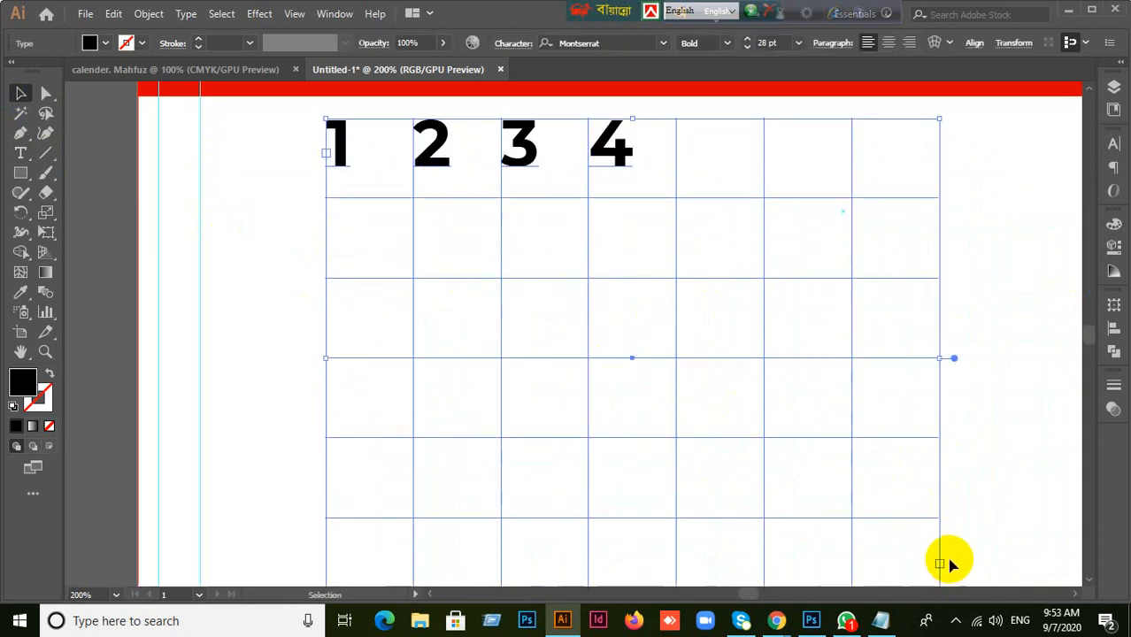
left_click_drag(938, 538, 882, 497)
key("ctrl+z")
scroll(897, 502, "up", 4)
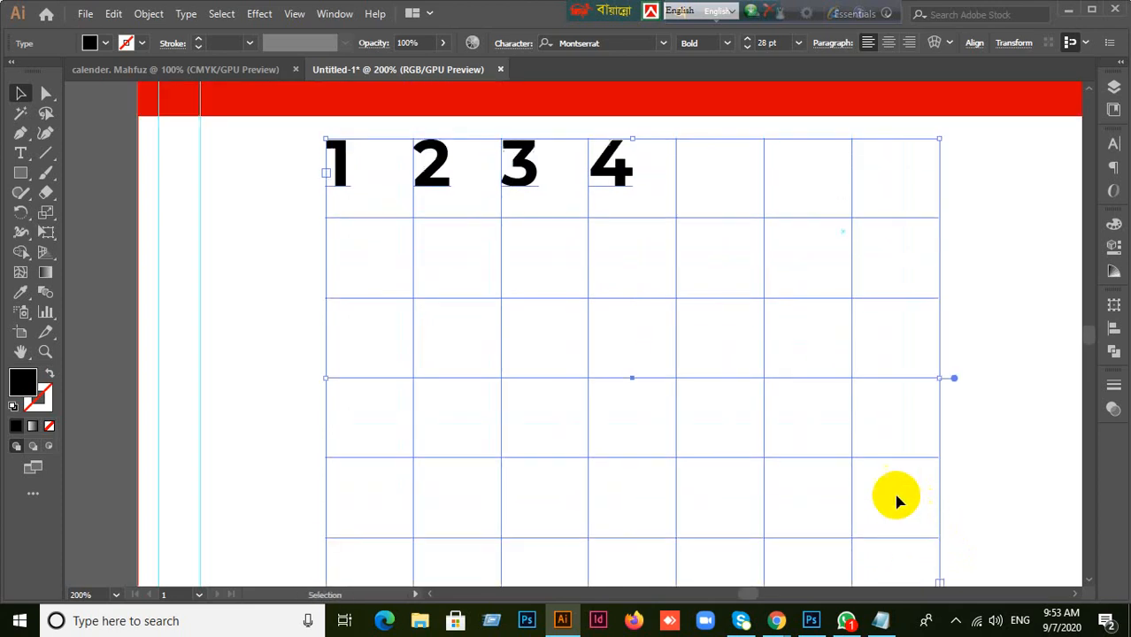
- Resume editing the grid text after the 4 and complete the first row with 5, 6 and 7
double_click(618, 177)
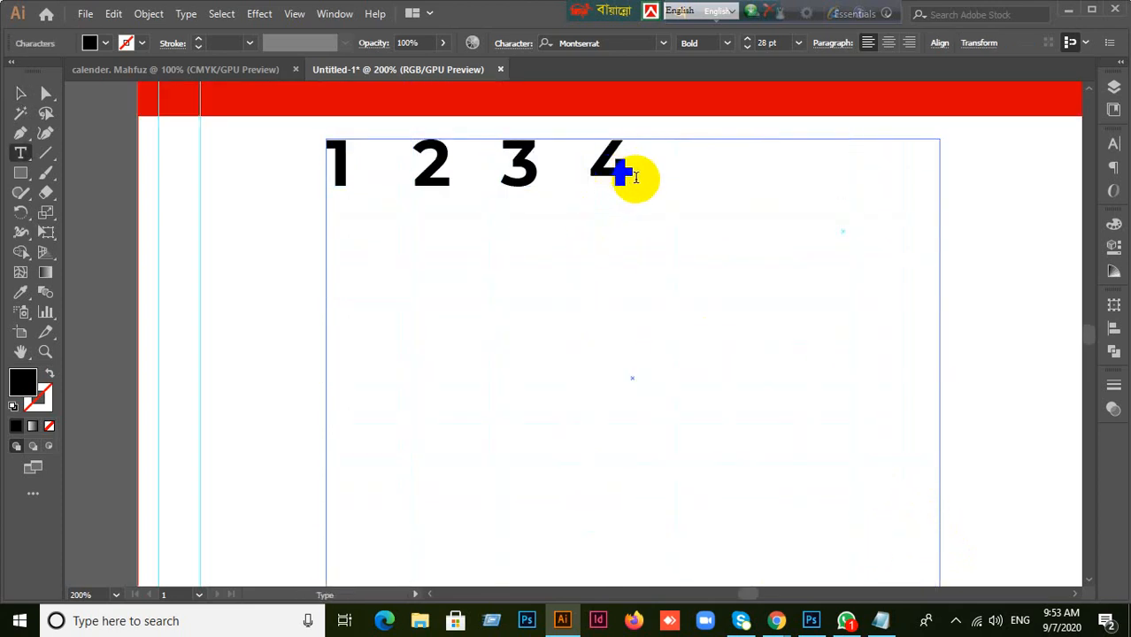
left_click(741, 264)
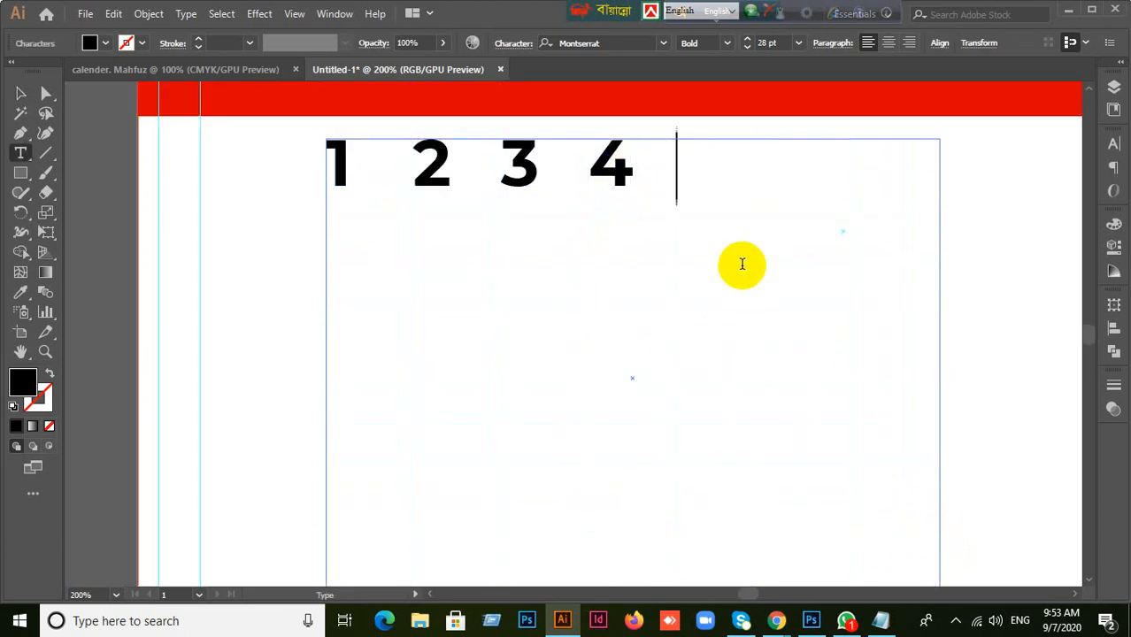
type("5  6")
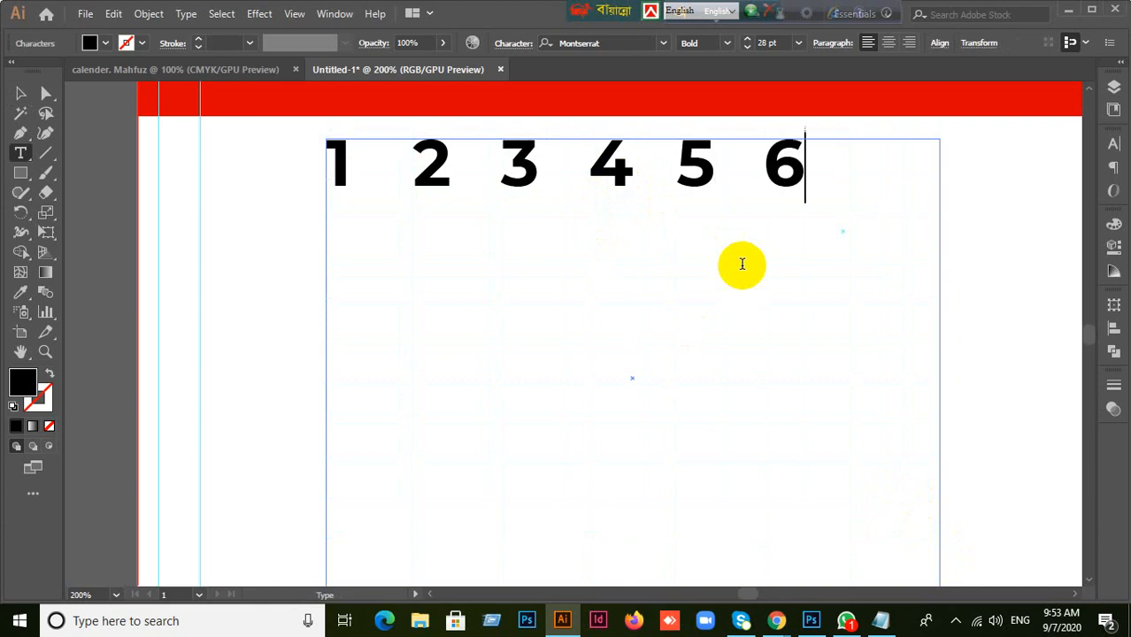
type("  7 ")
- Fill the grid's second row with the numbers 8, 9, 10, 12, 12, 13 and 14, one per cell
type("8  ")
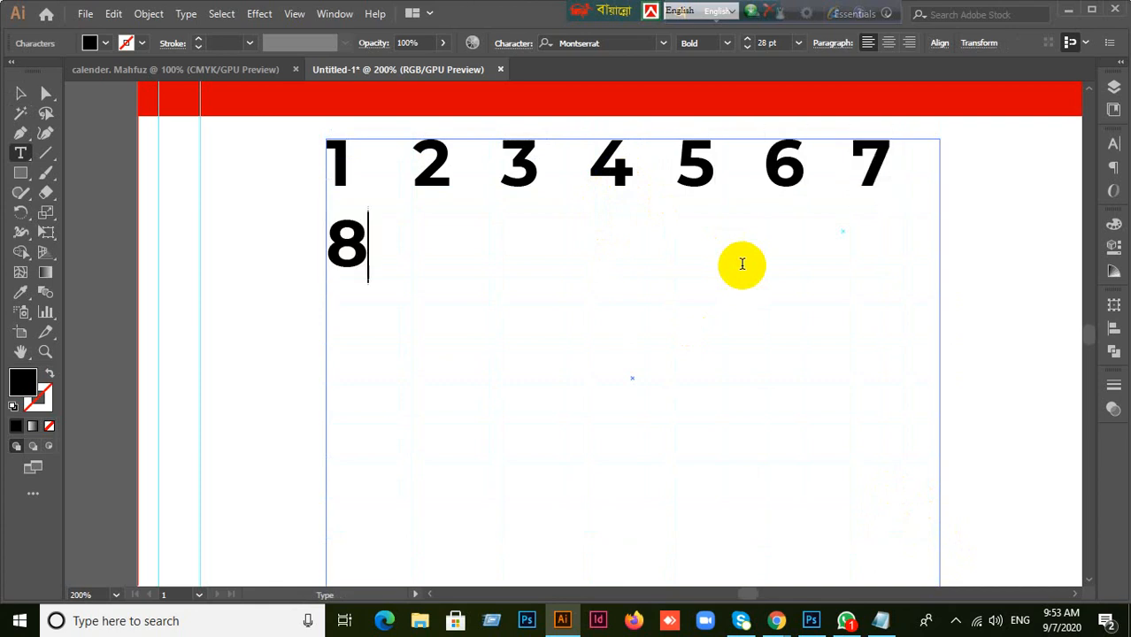
type("9  10 ")
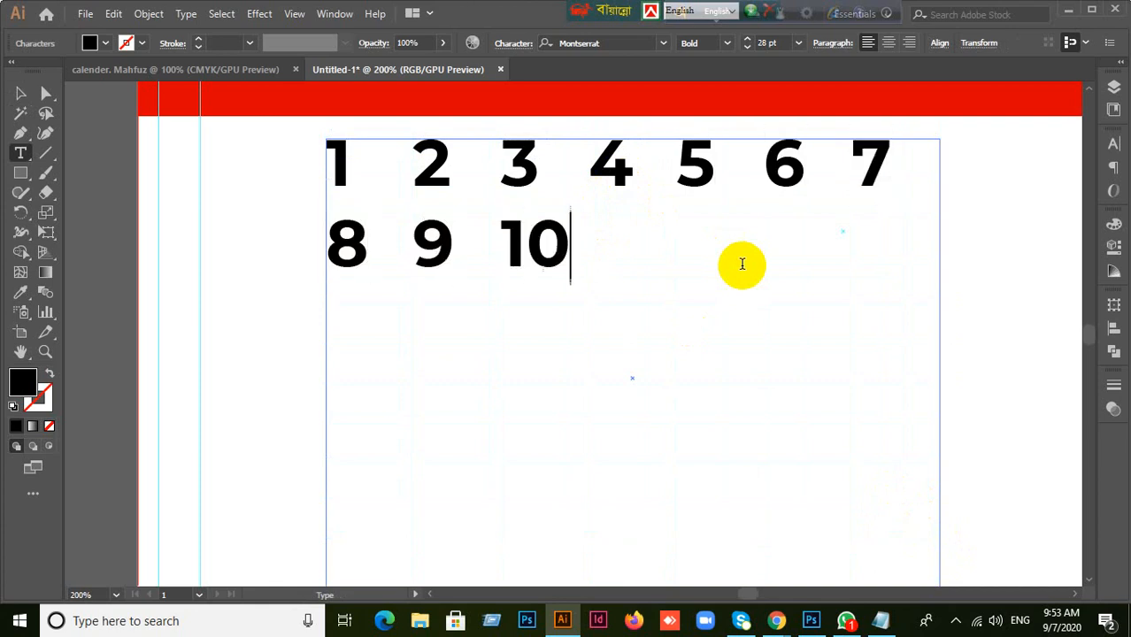
type("12 12")
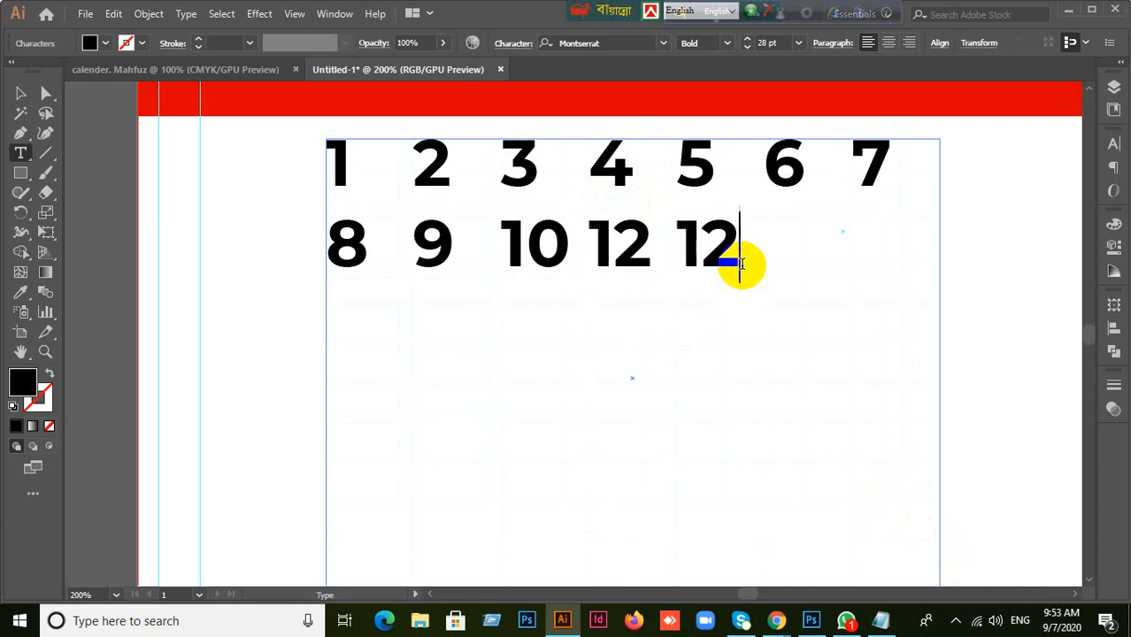
type(" 13 14")
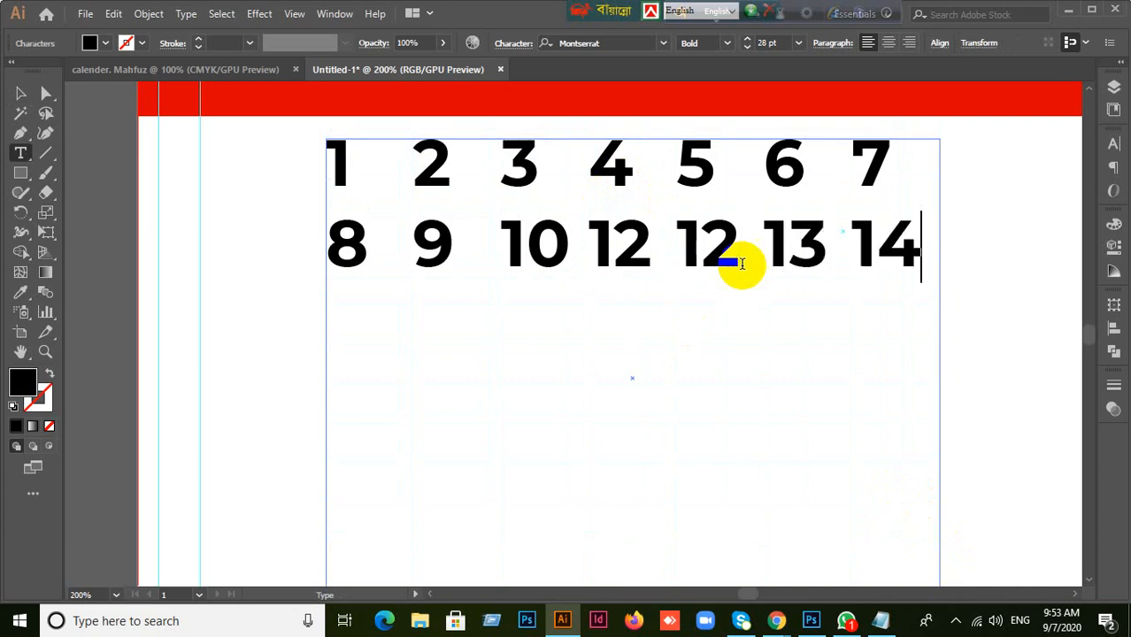
- Fill the grid's third row with the day numbers 15 through 21, one per cell
key("Return")
type("15 1")
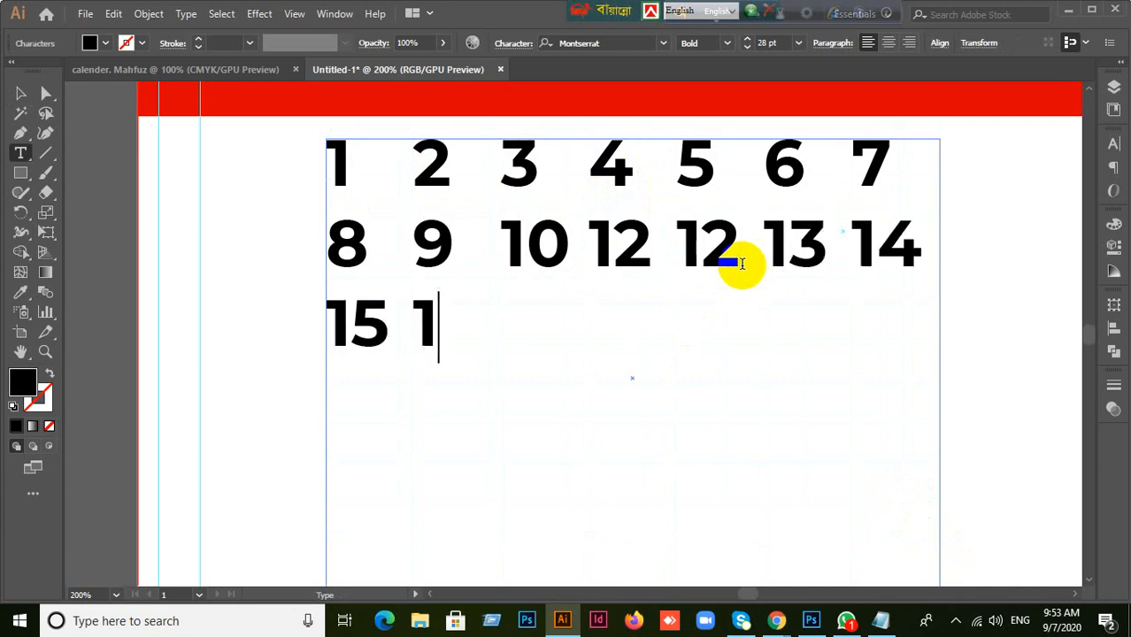
type("6 17 ")
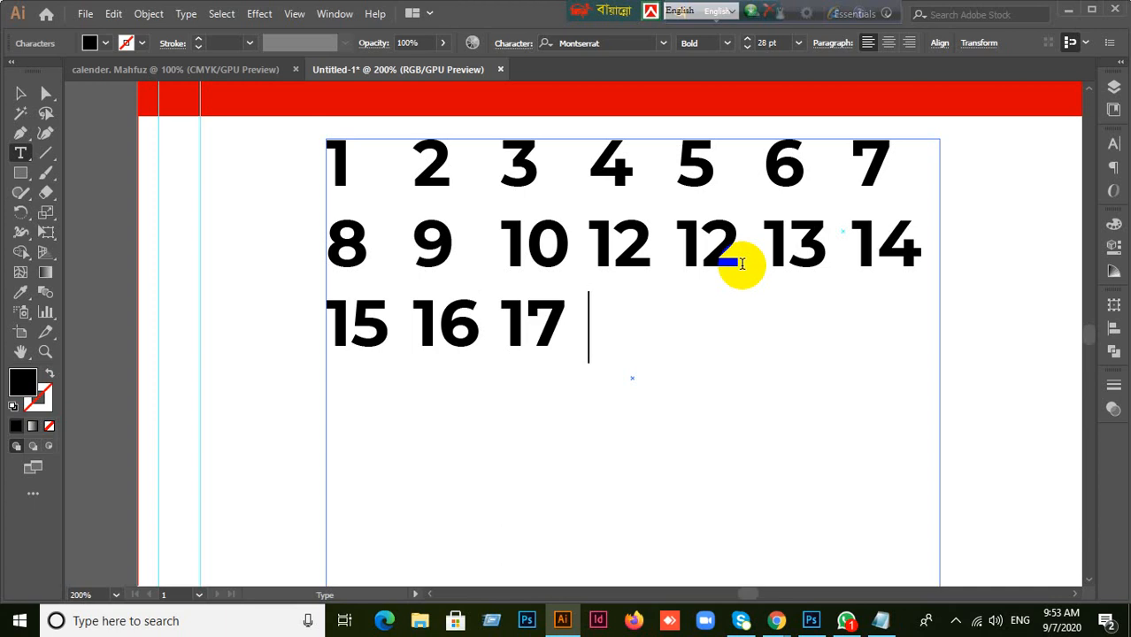
type("18 19 ")
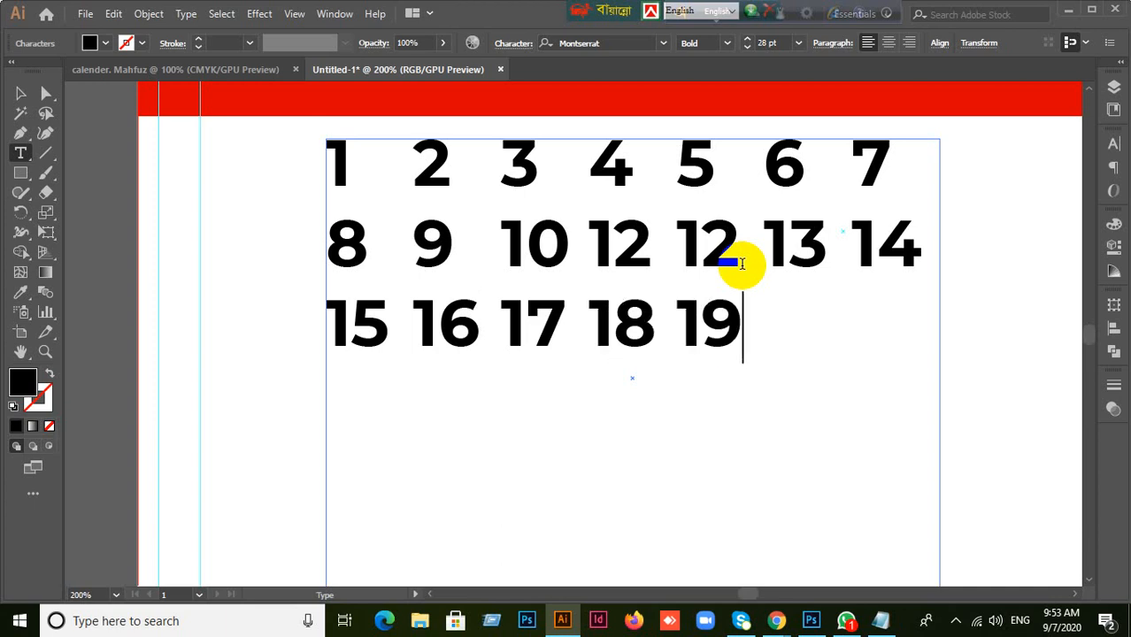
type("2021")
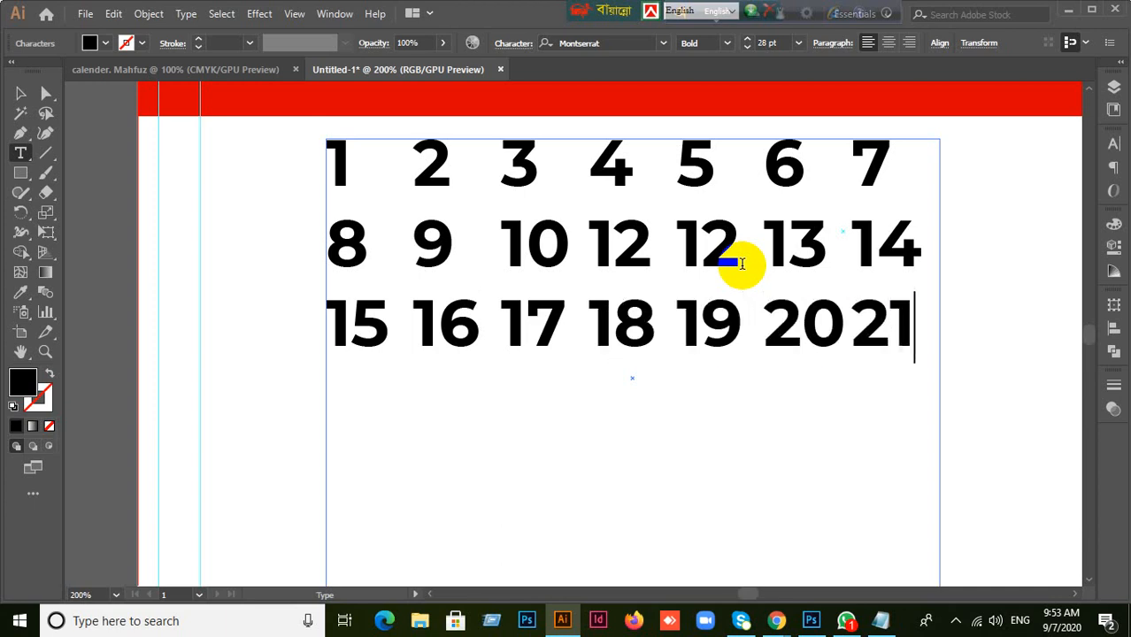
- Fill the grid's fourth row with the day numbers 22 through 28 and start the fifth row with 29, 30 and 31
key("Return")
type("22")
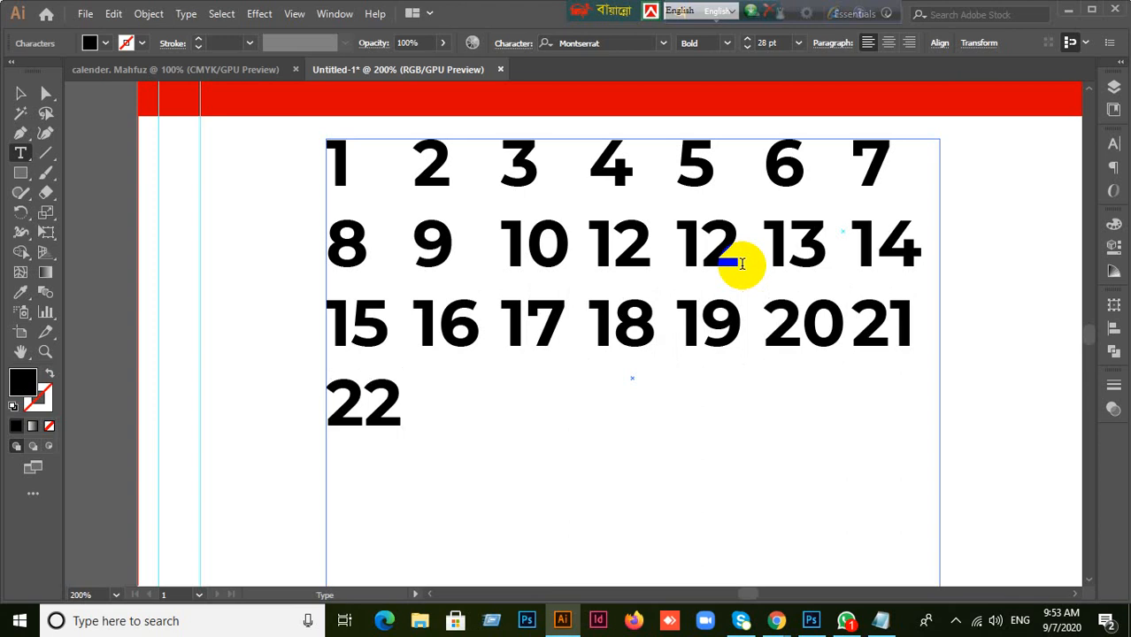
type(" 23 24 ")
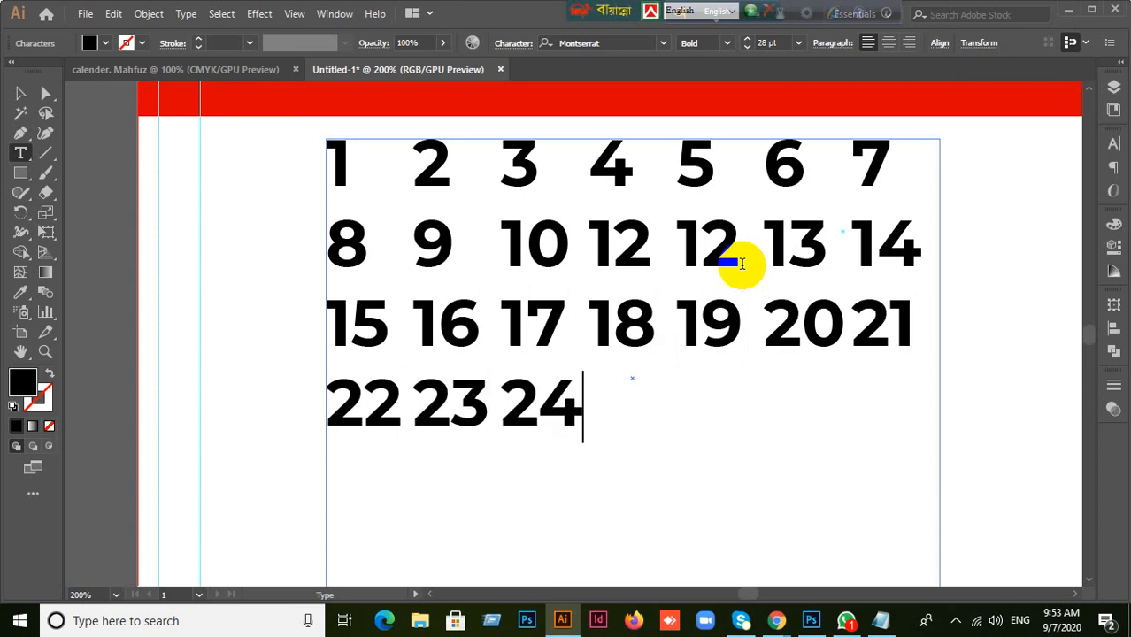
type("25 26")
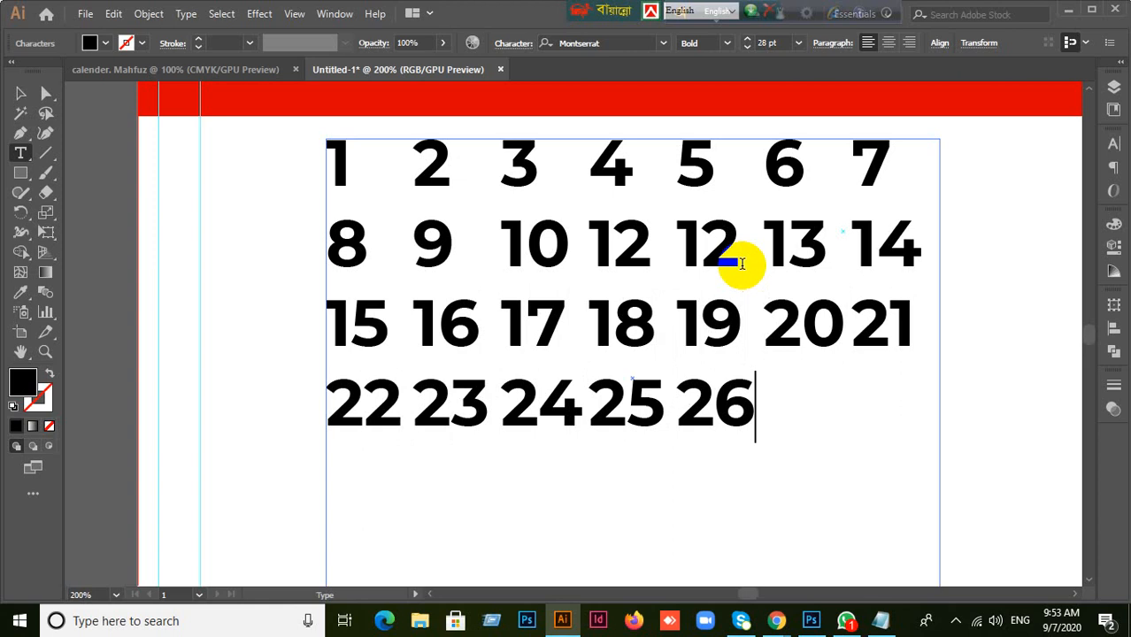
type(" 27 28 ")
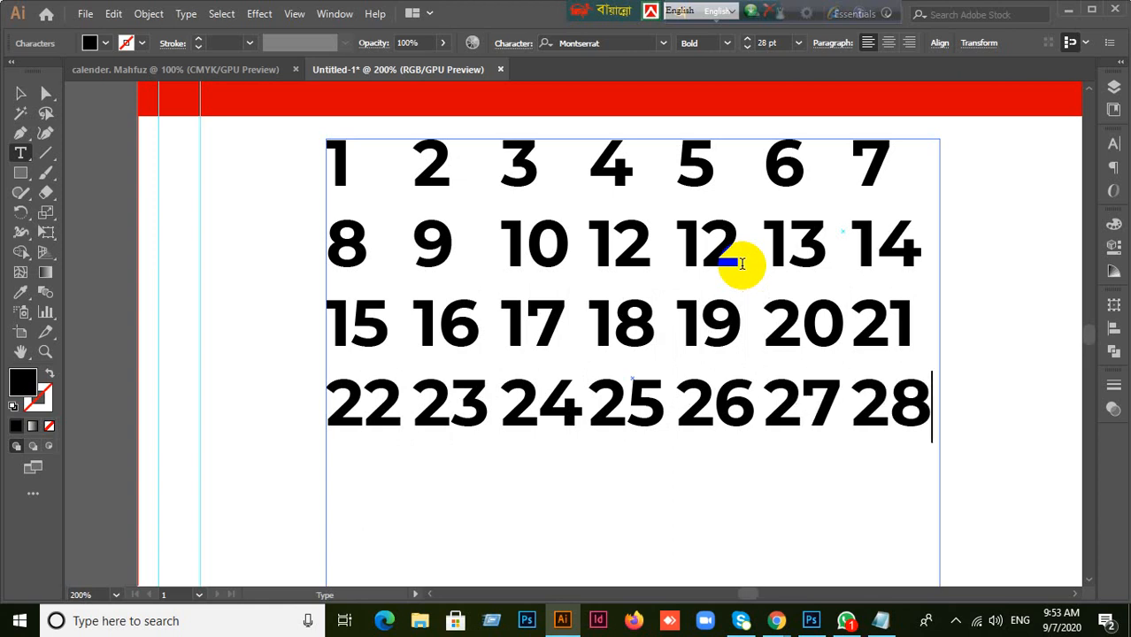
type("29 30")
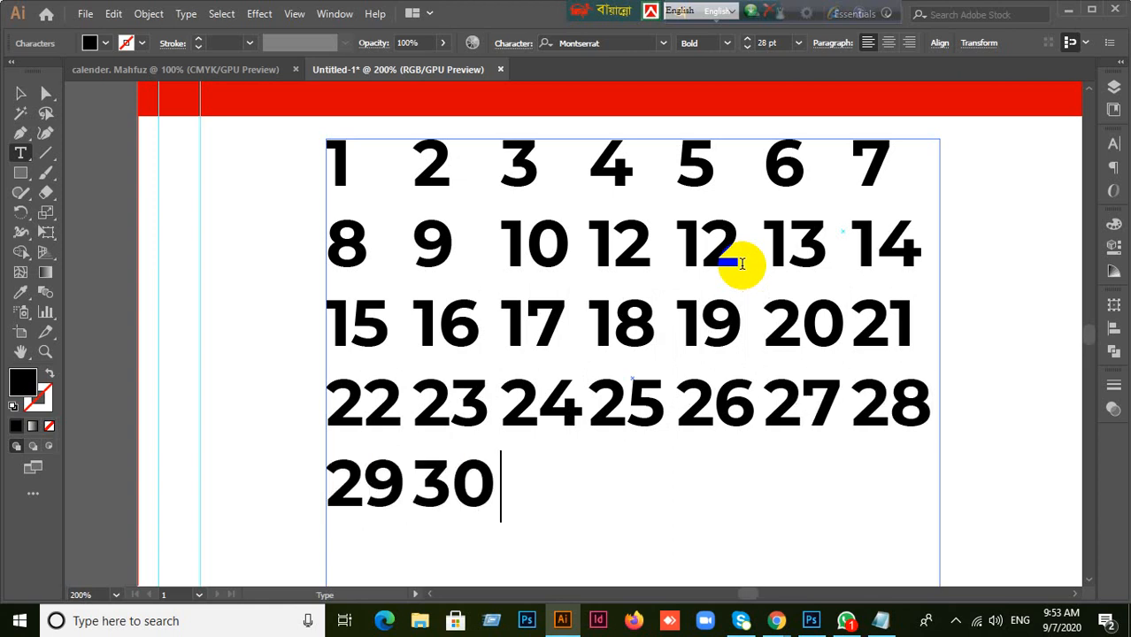
type(" 31")
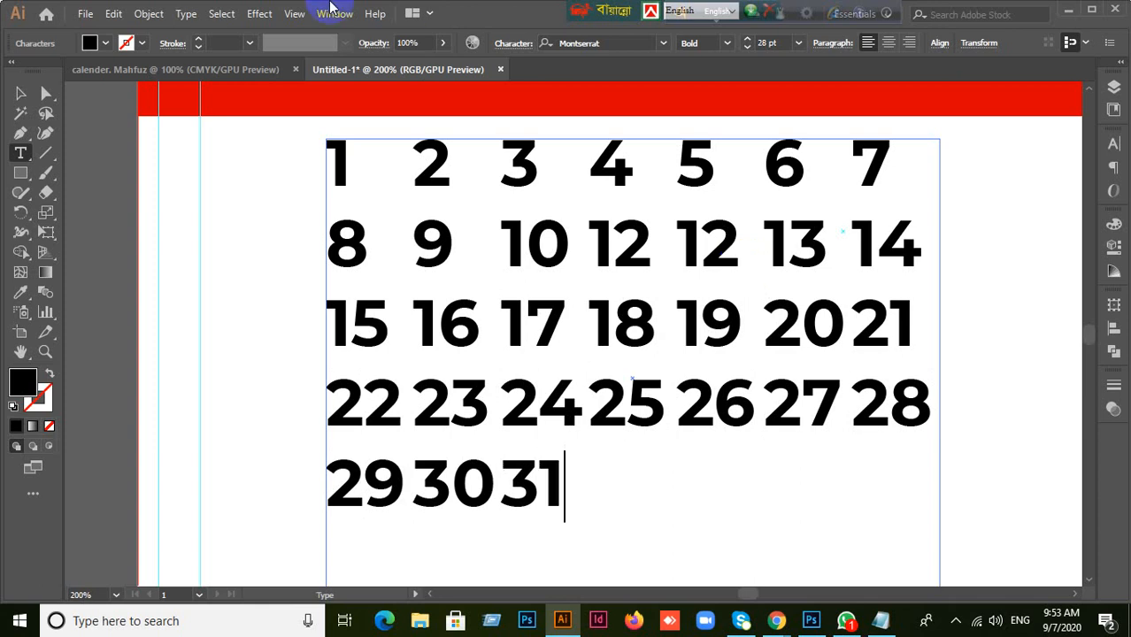
- Correct the duplicated 12 in the second row's fourth cell to 11 and deselect the grid text
left_click(25, 94)
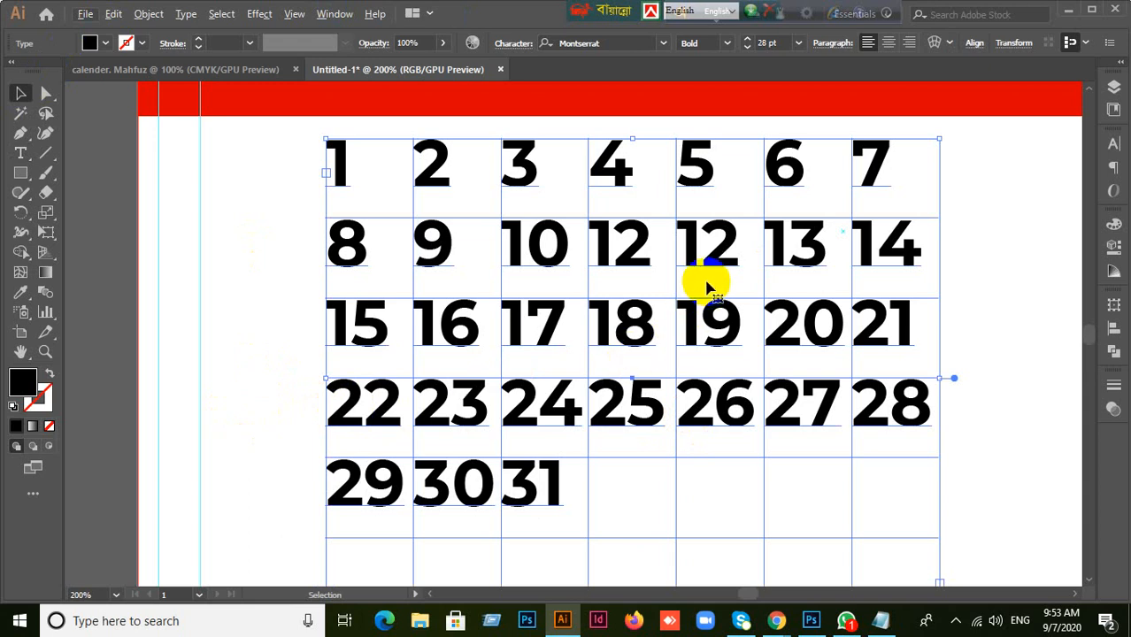
double_click(723, 259)
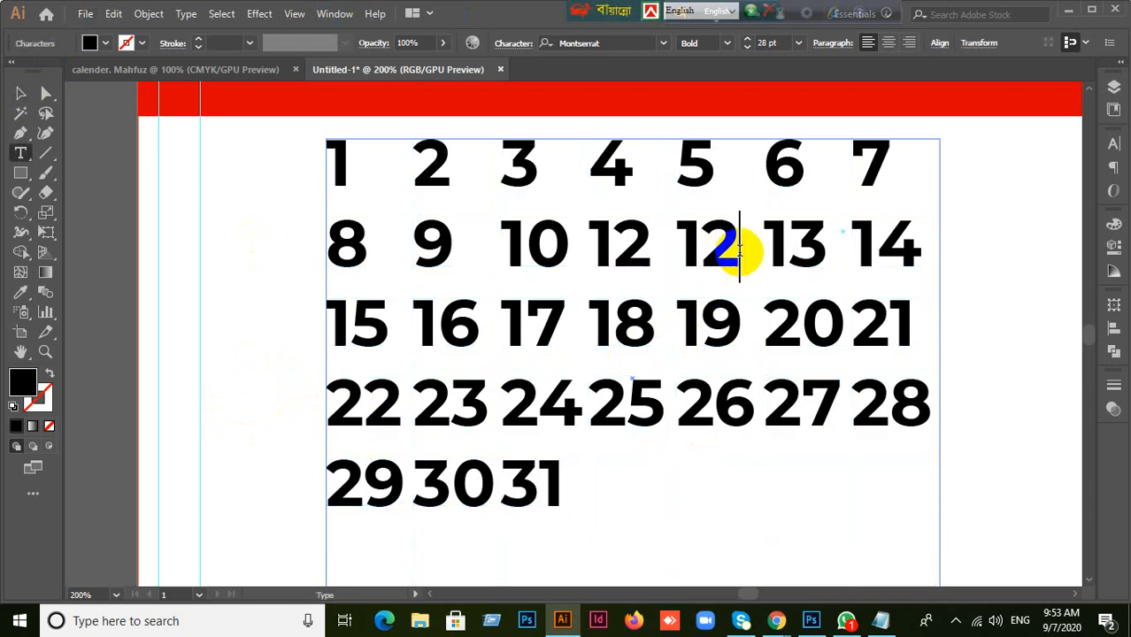
mouse_move(631, 245)
left_mouse_down()
mouse_move(651, 256)
mouse_move(652, 246)
left_mouse_up()
type("1")
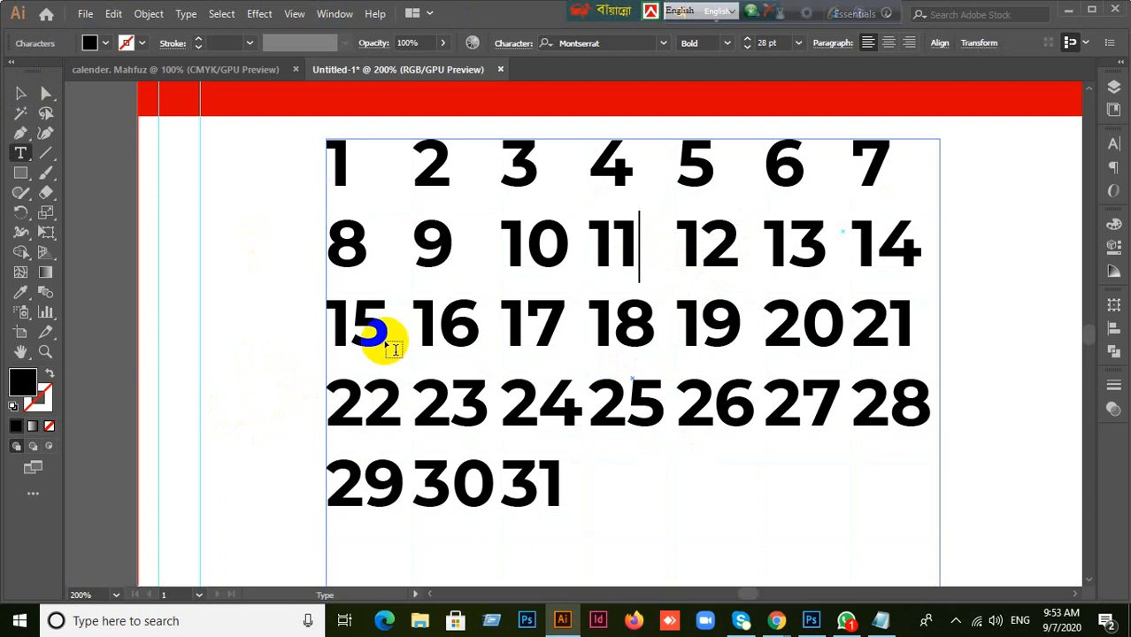
left_click(19, 94)
left_click(213, 299)
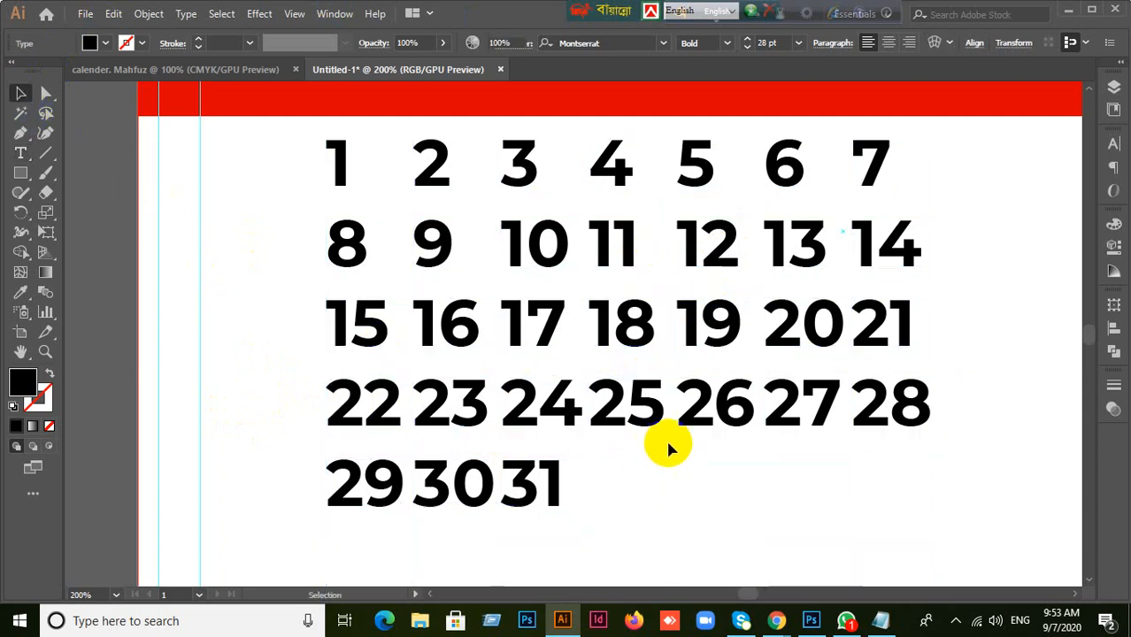
- Select the whole calendar grid text and reduce its font size to 17 pt
scroll(666, 437, "down", 1)
left_click(669, 416)
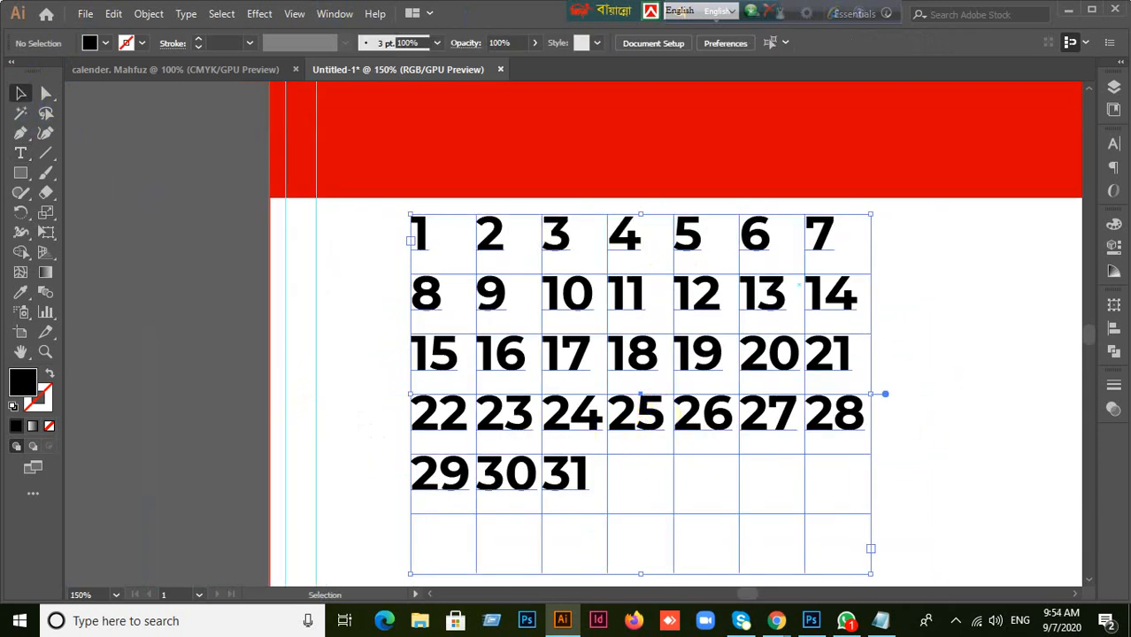
left_click(1113, 144)
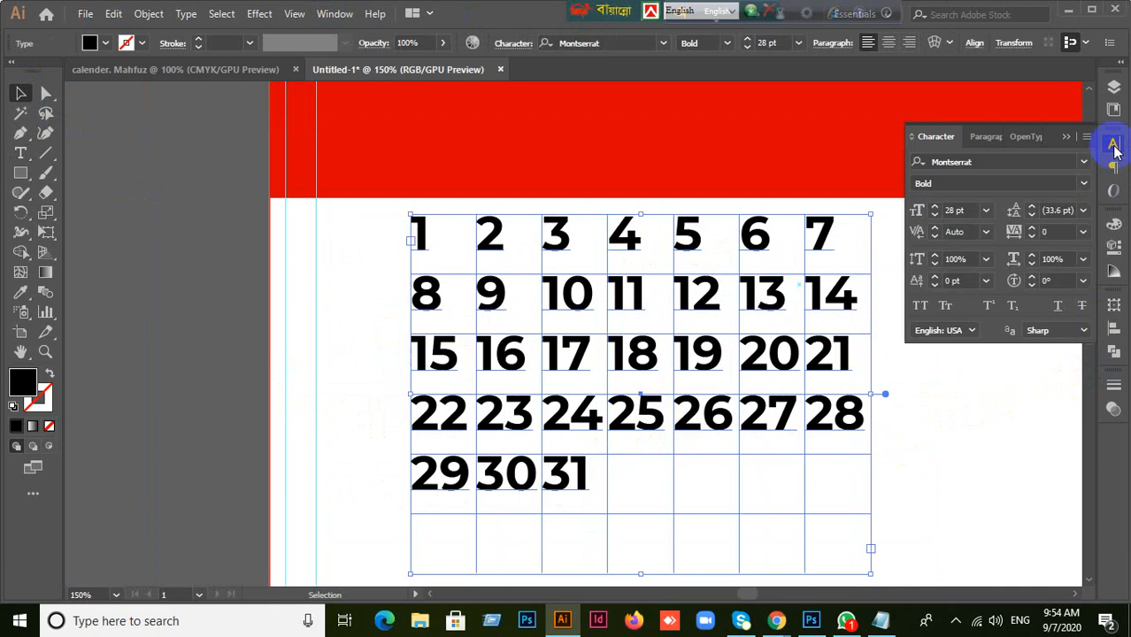
left_click(961, 211)
key("Down")
key("Down")
key("Down")
key("Down")
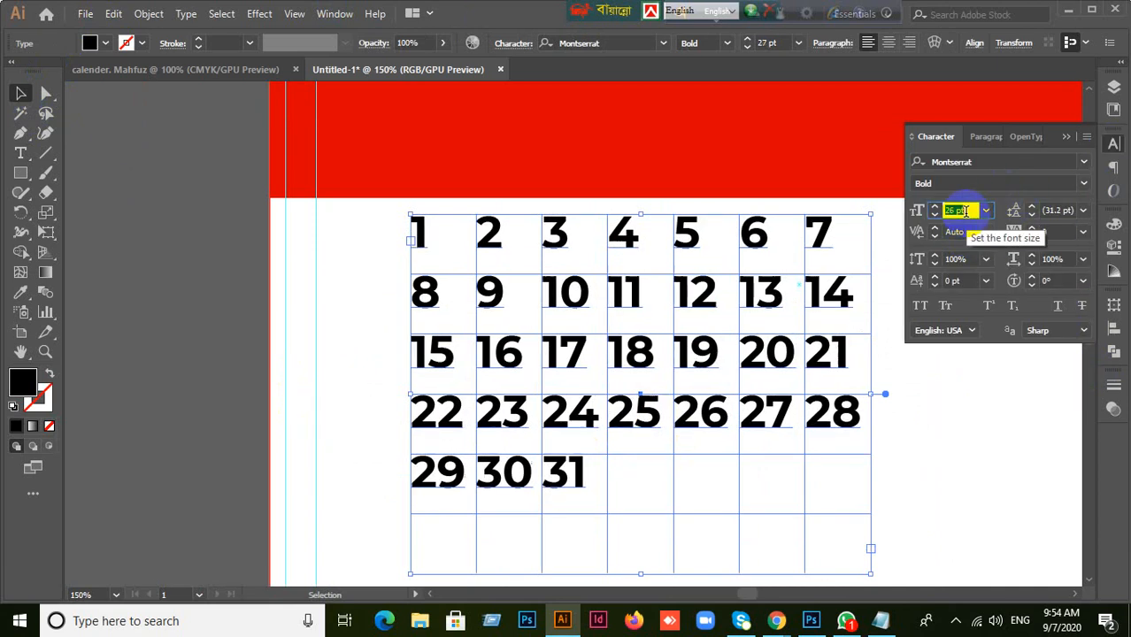
key("Down")
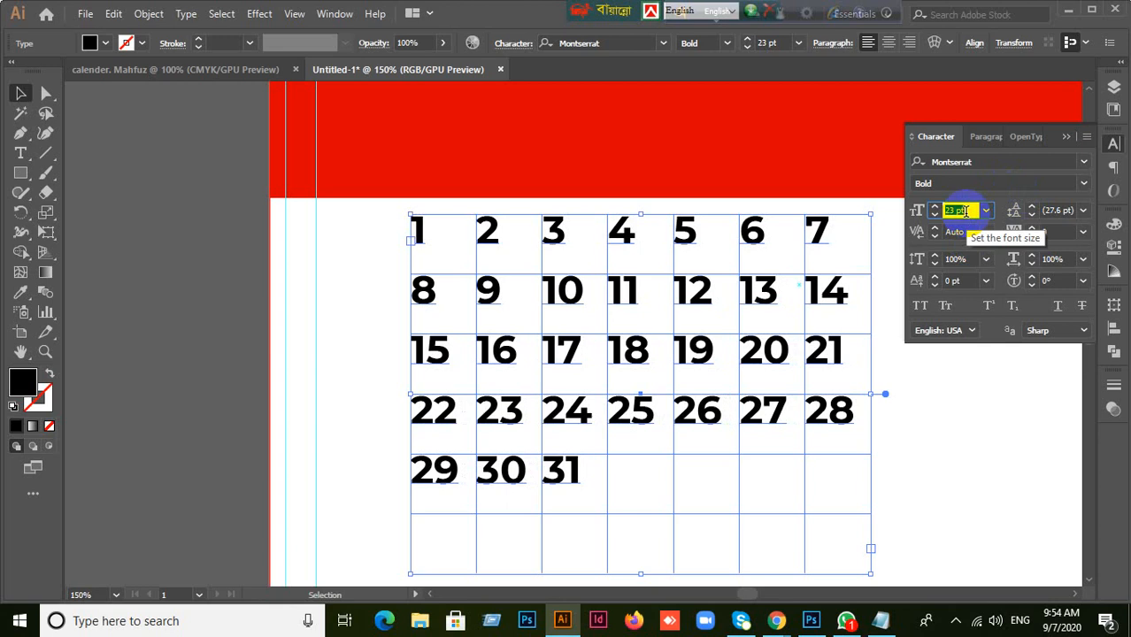
key("Down")
key("Down")
key("Down")
key("Down")
key("Down")
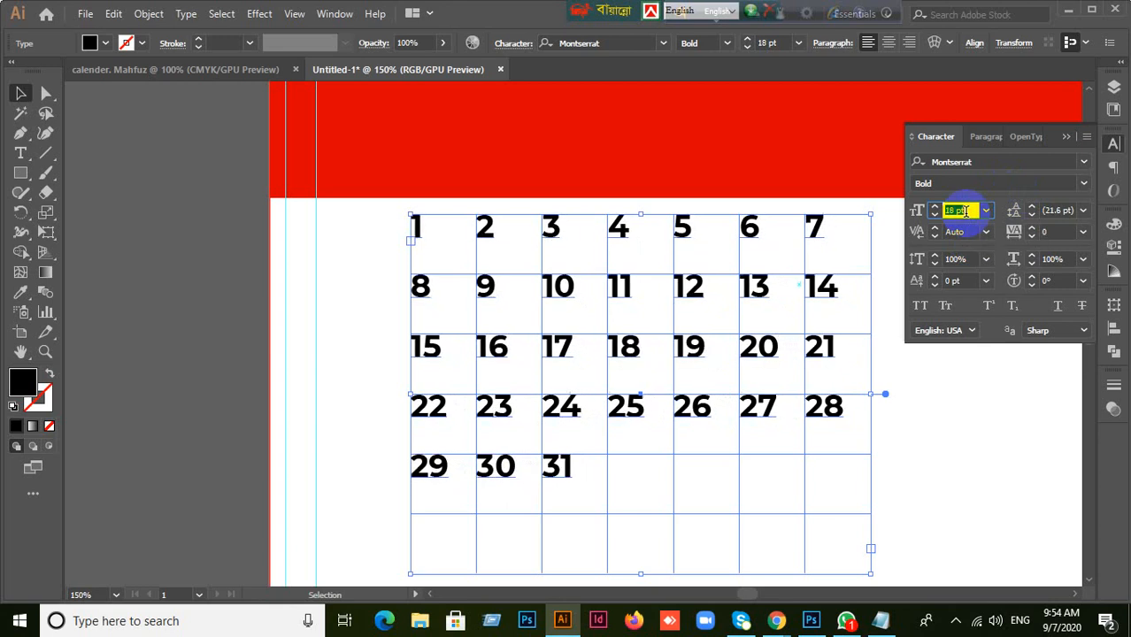
key("Down")
key("Up")
key("Down")
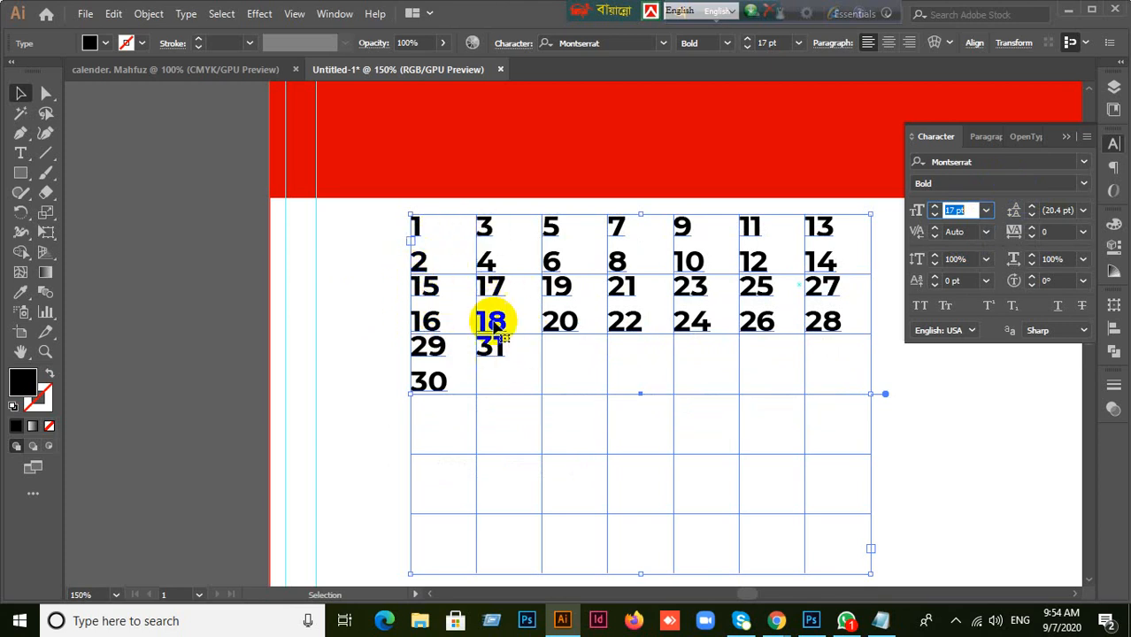
- Shrink the grid's text frame from its lower-right corner until the dates fall one per cell in rows of seven
scroll(500, 343, "down", 1)
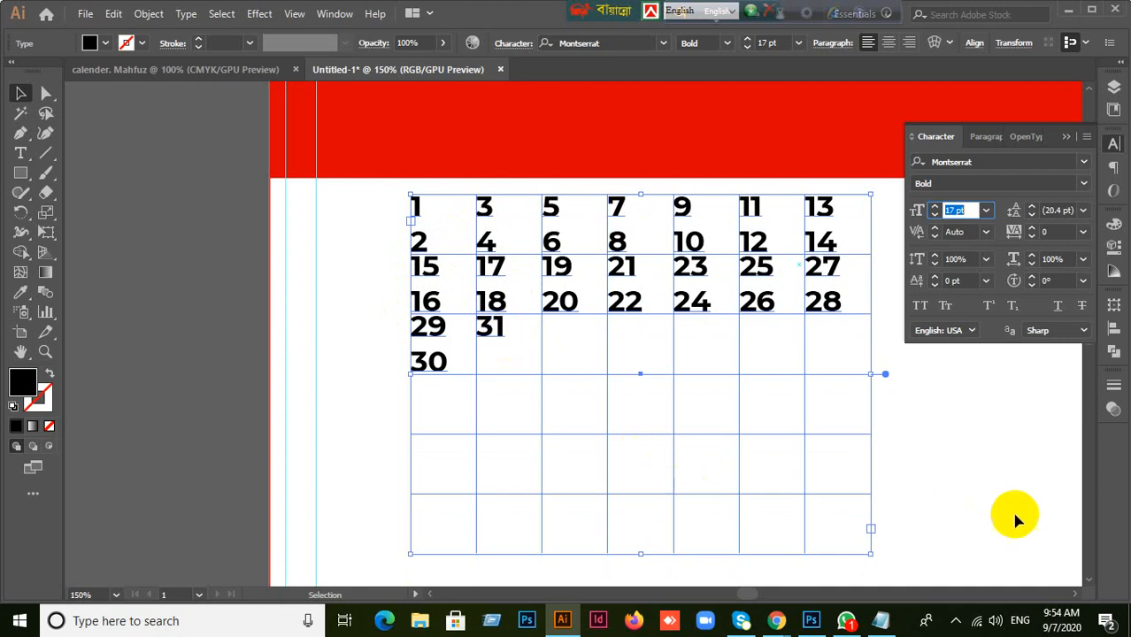
left_click_drag(872, 556, 829, 512)
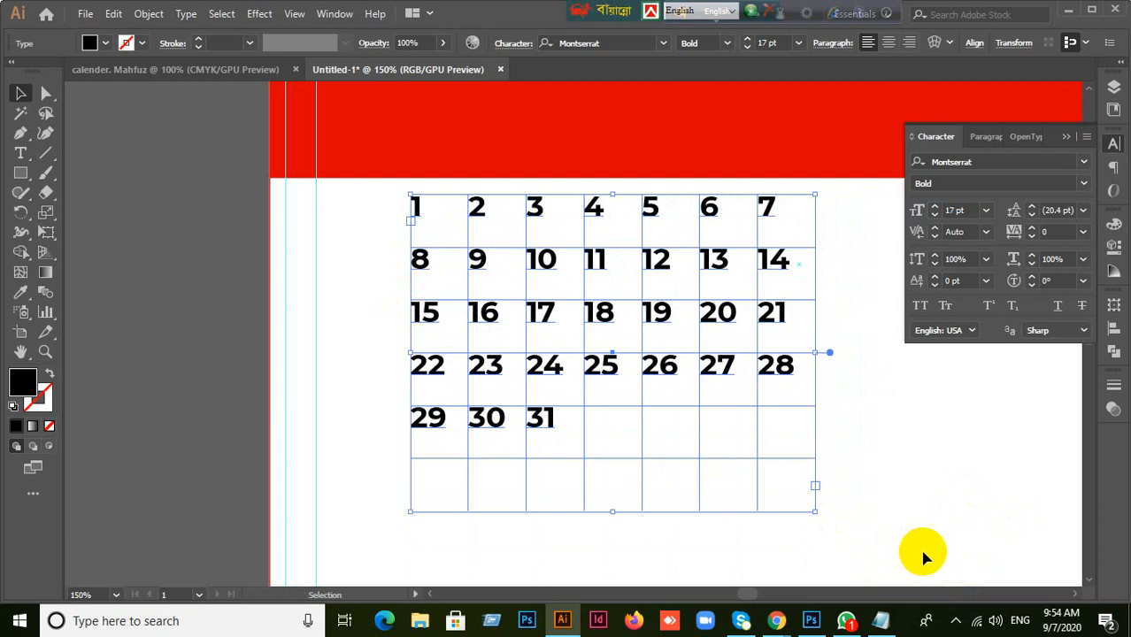
key("ctrl+z")
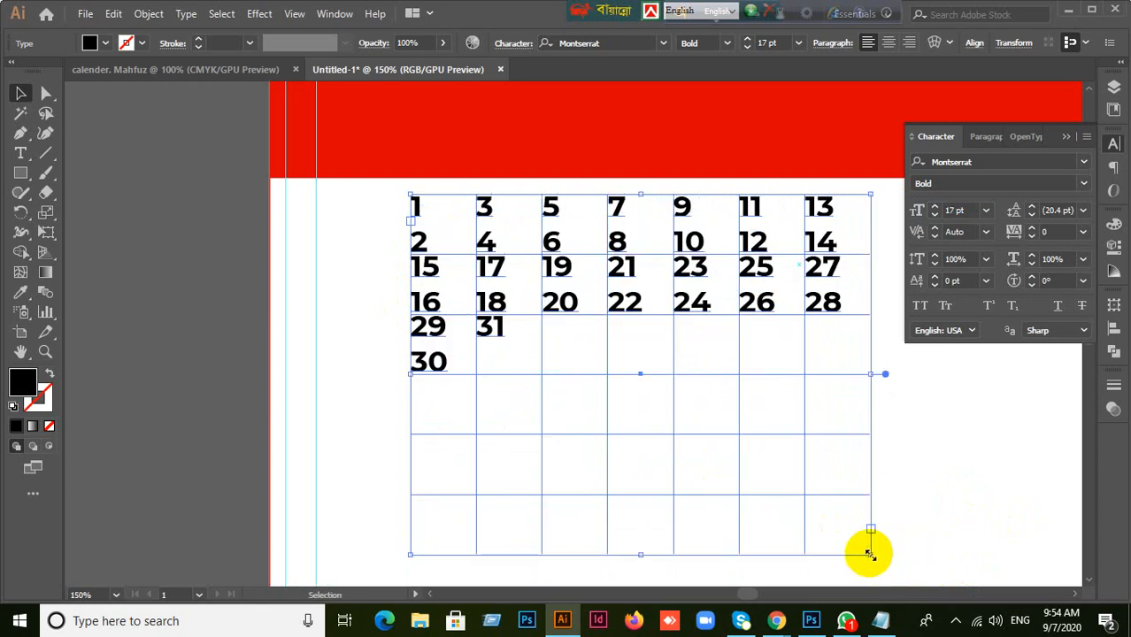
left_click_drag(870, 554, 832, 523)
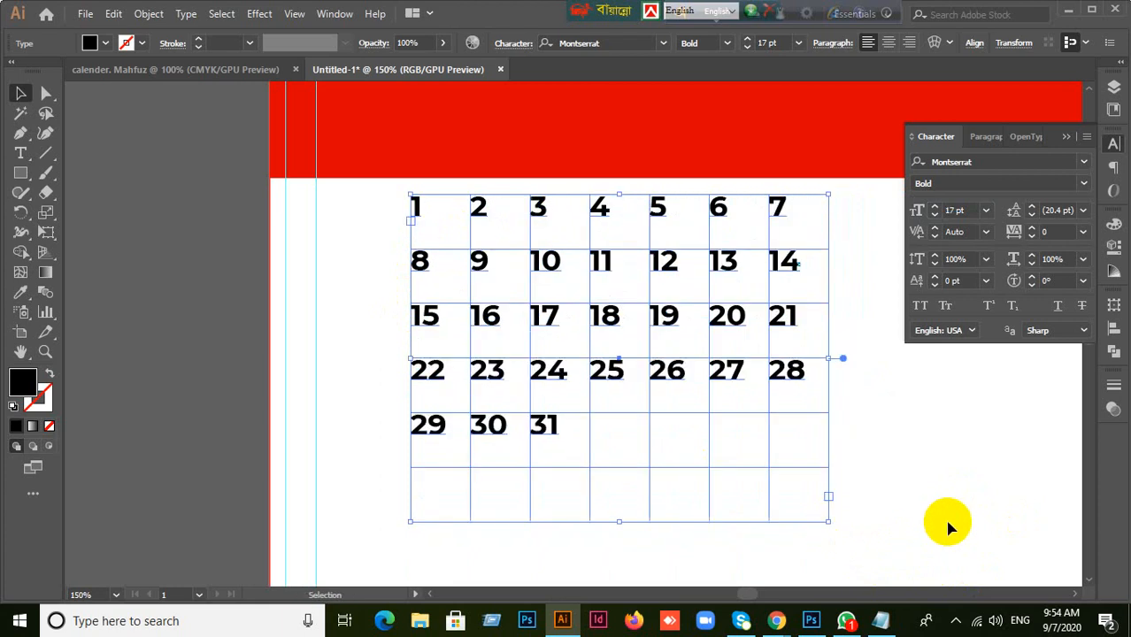
- Set the calendar dates to Montserrat Regular and center them horizontally in their cells
left_click(1079, 186)
left_click(972, 308)
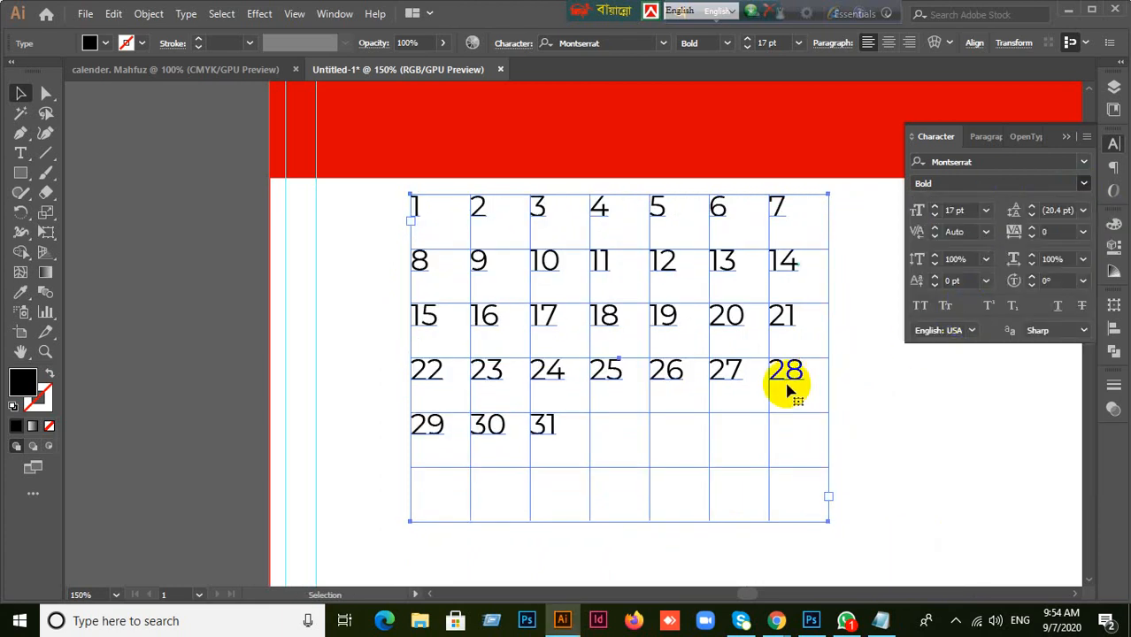
left_click(929, 454)
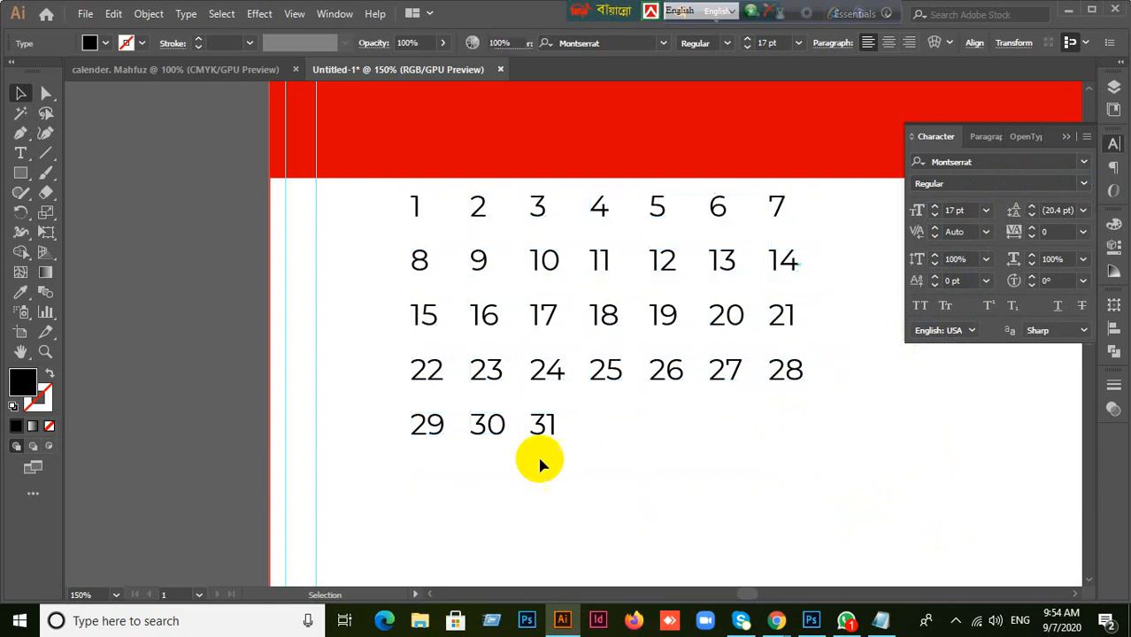
left_click_drag(358, 268, 550, 398)
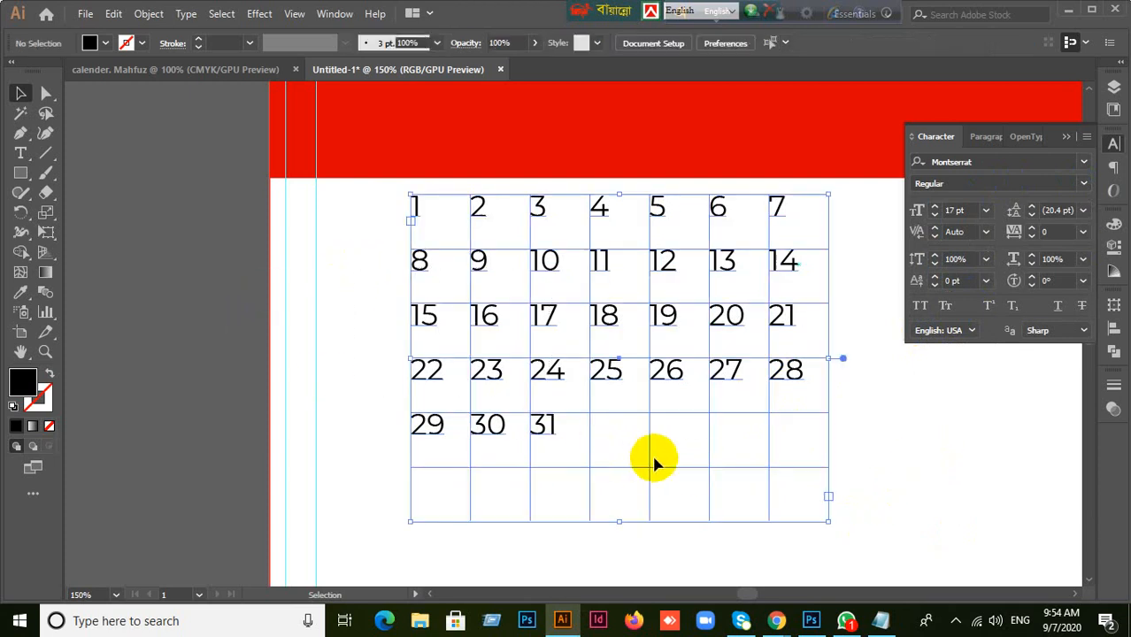
left_click(980, 136)
left_click(946, 163)
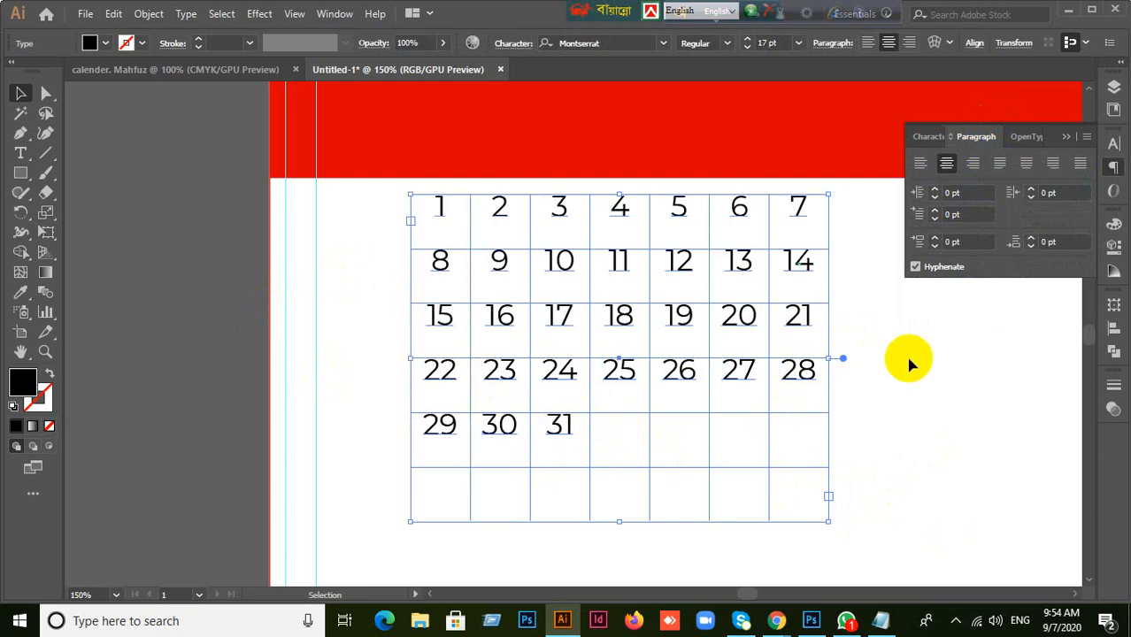
- Set the dates' font size to 16 pt and shrink the text frame slightly so each cell holds one date
left_click(927, 136)
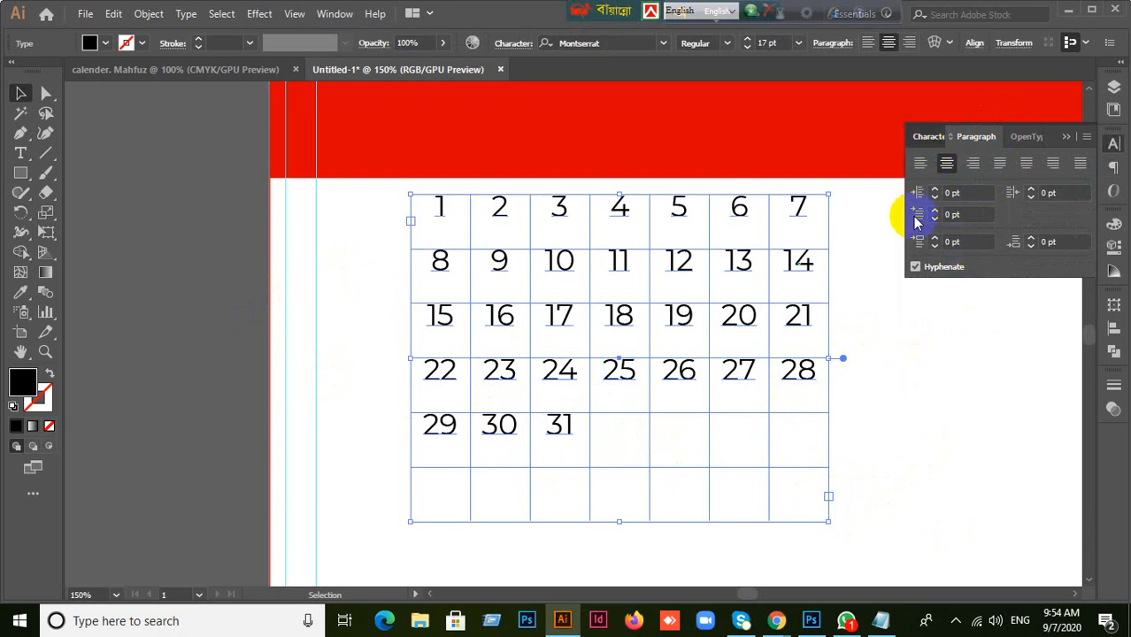
left_click(964, 210)
key("Down")
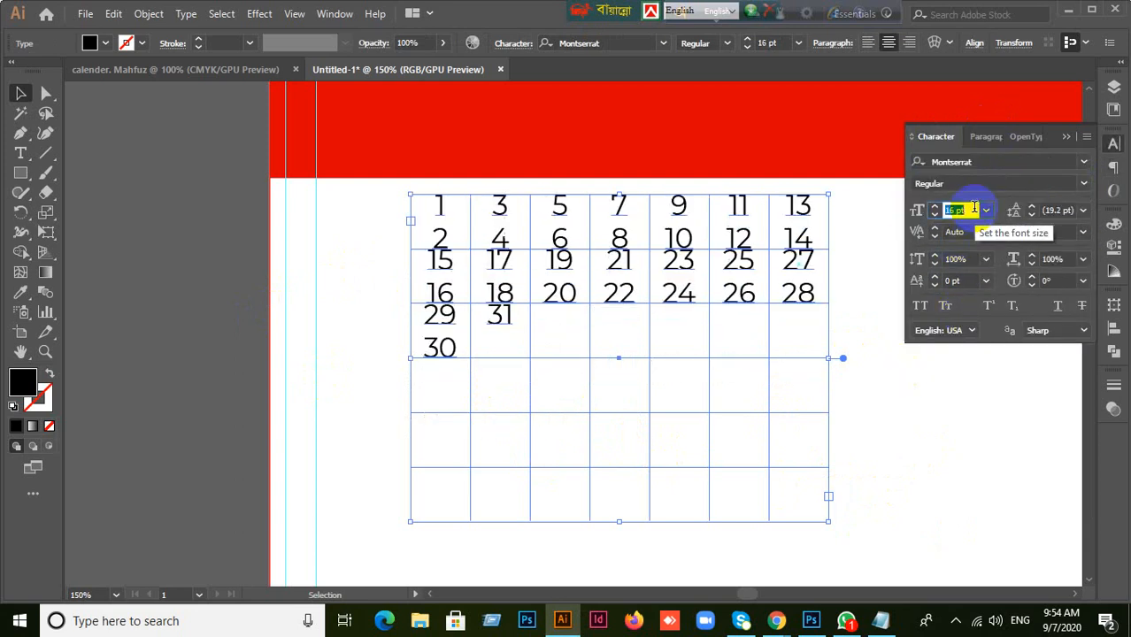
left_click(829, 523, "shift")
left_click_drag(829, 523, 817, 505)
left_click(896, 493)
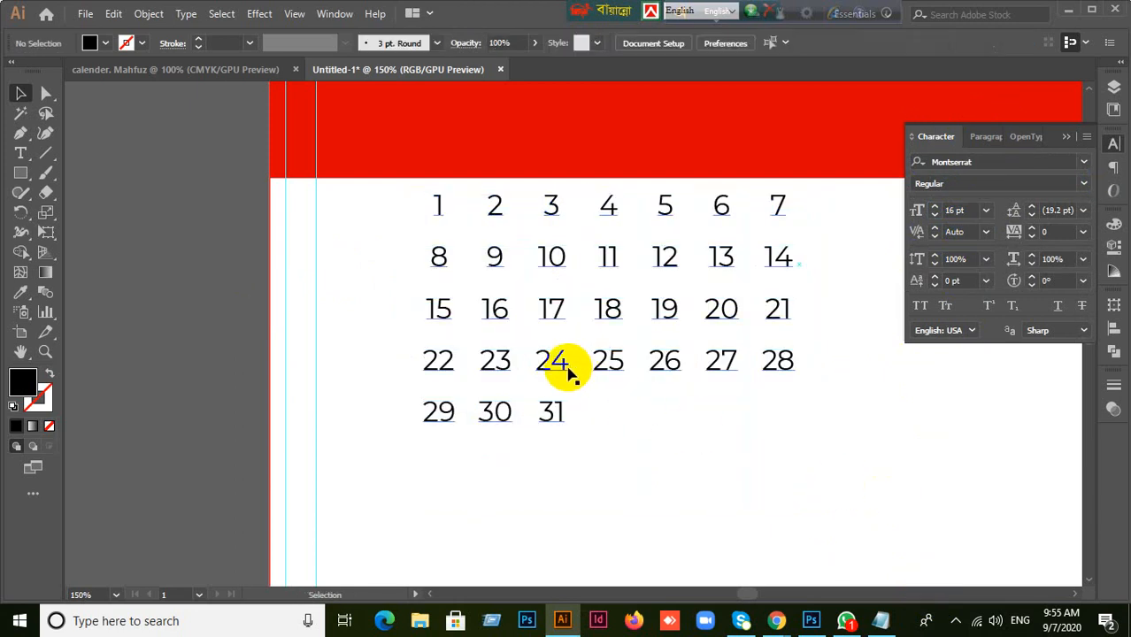
- Move the calendar grid right and down on the page, away from the red header and the margin guides
left_click_drag(560, 367, 603, 384)
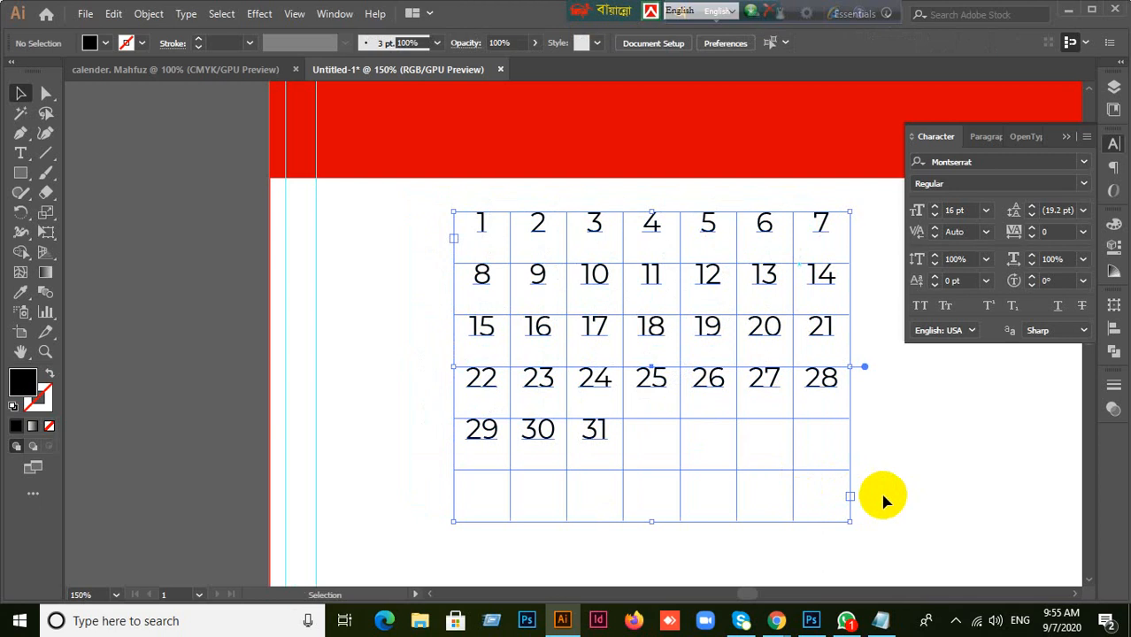
left_click(964, 496)
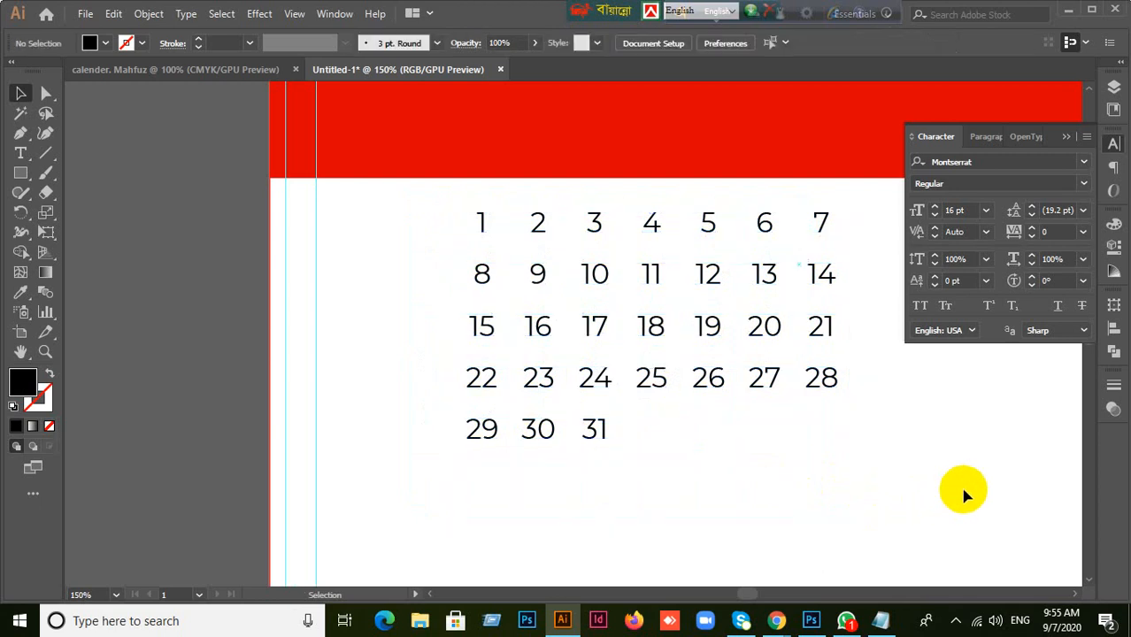
left_click_drag(385, 255, 692, 472)
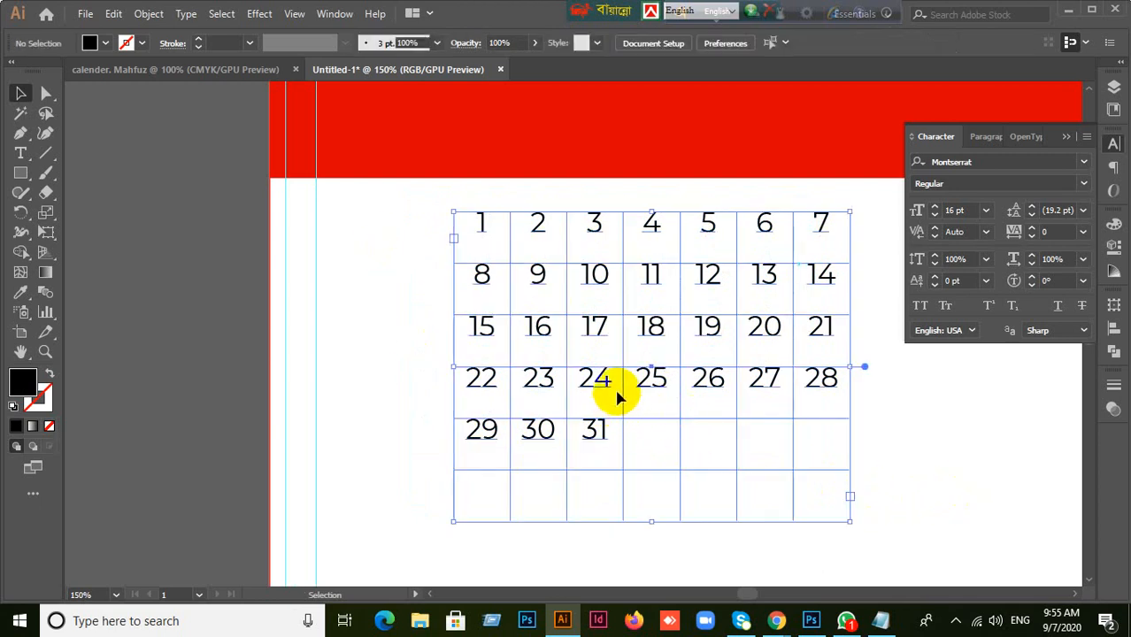
left_click_drag(642, 397, 661, 434)
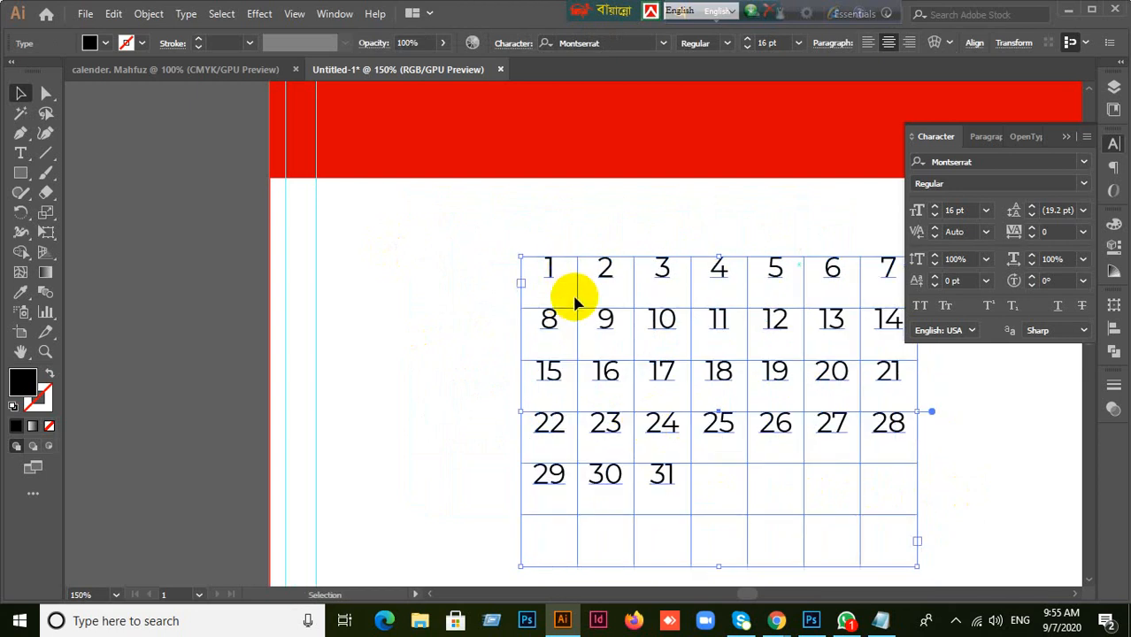
- Replace the 1 in the grid's first cell with the weekday label Sat
double_click(550, 276)
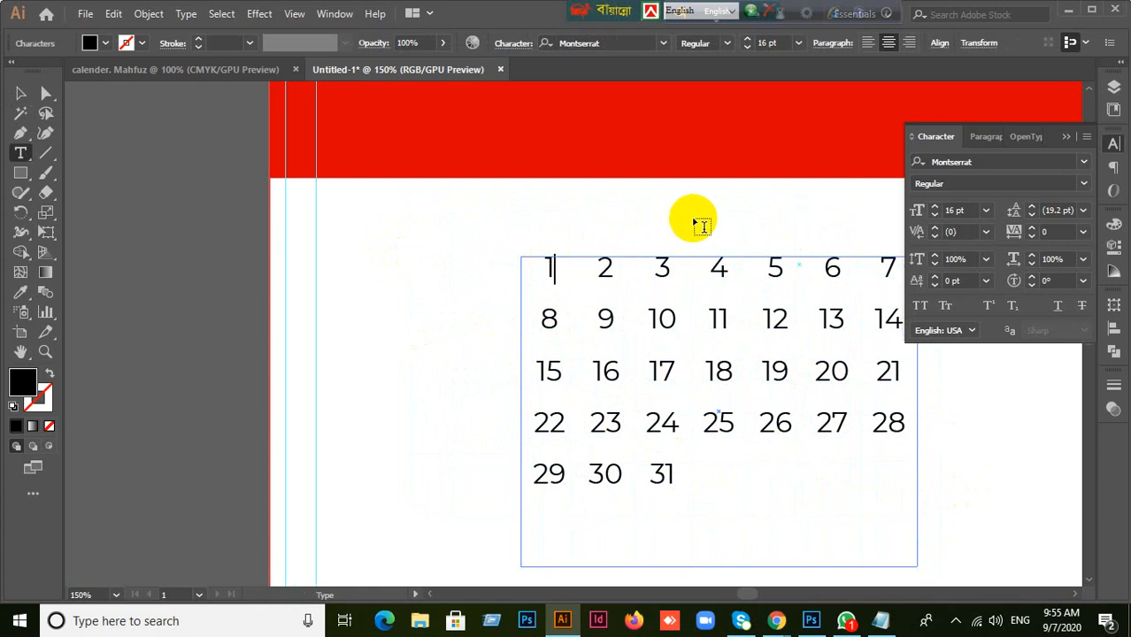
type("Sa")
key("BackSpace")
key("BackSpace")
key("BackSpace")
type("Sat")
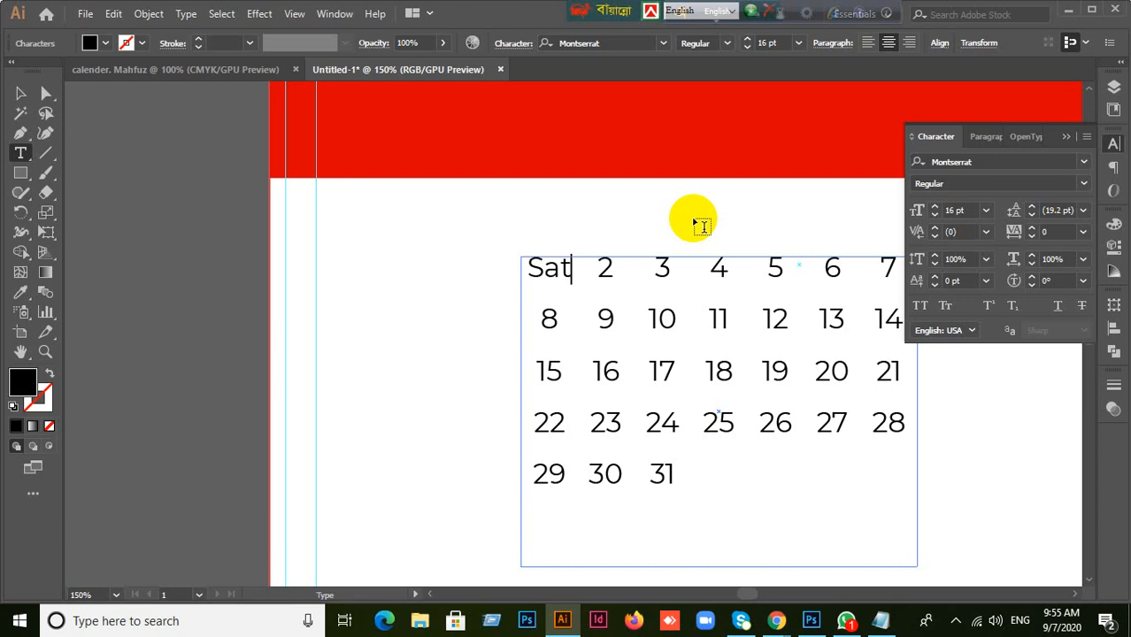
- Try adding Sun in the cell after Sat, and delete that entry
key("Tab")
type("Sun")
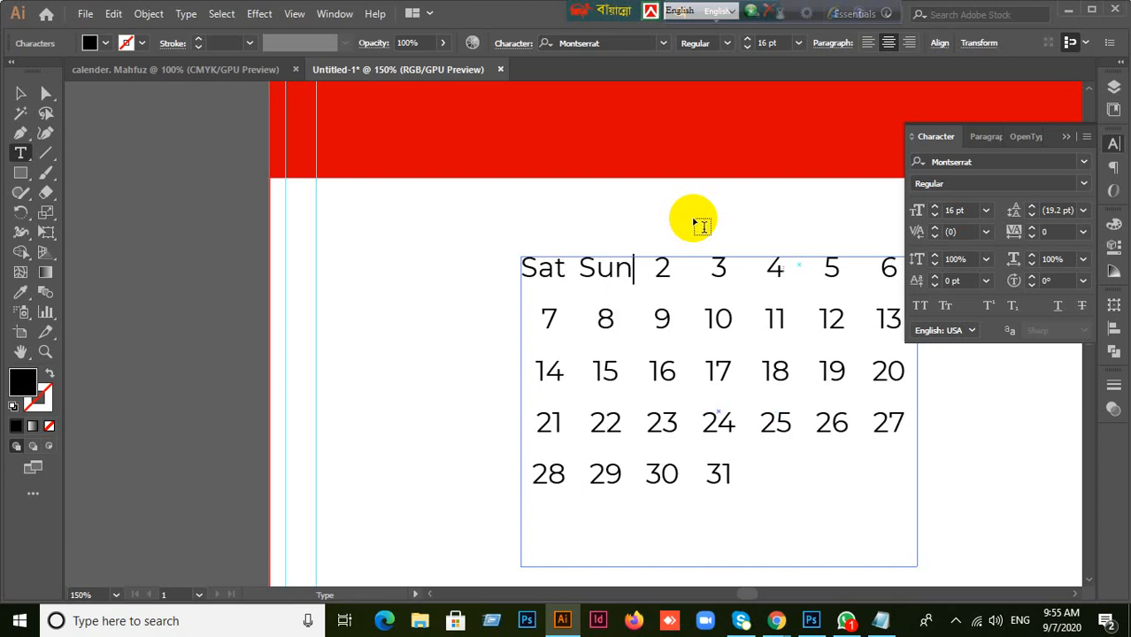
key("Tab")
key("BackSpace")
key("BackSpace")
key("BackSpace")
key("BackSpace")
key("BackSpace")
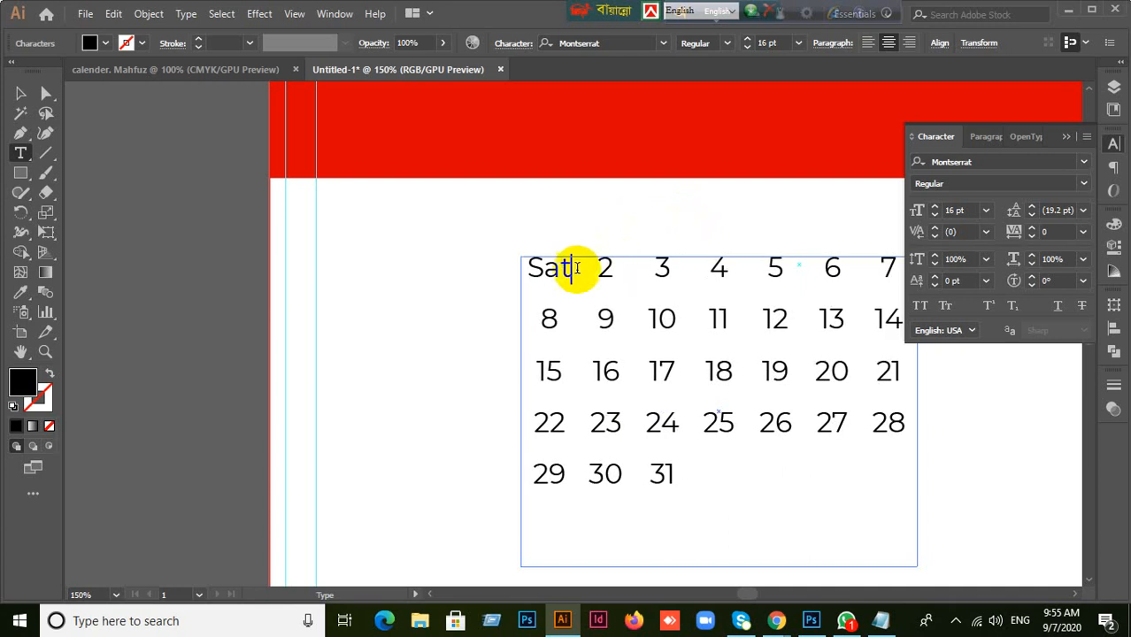
- Try adding Sun in a separate cell after Sat, and undo both weekday entries in the grid's first row
key("BackSpace")
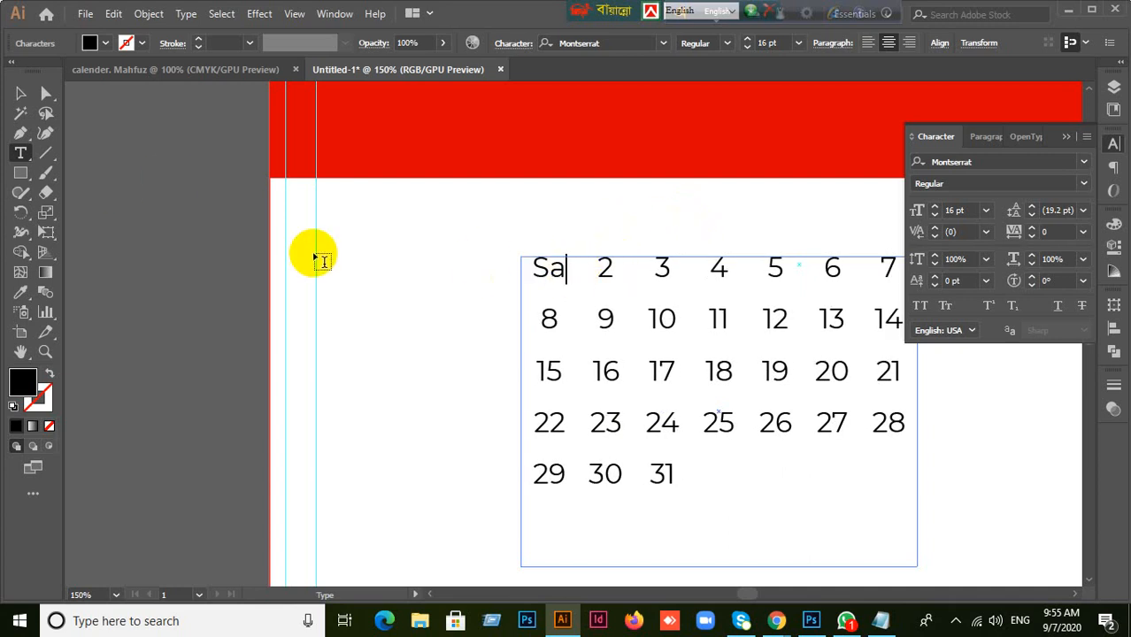
key("ctrl+z")
key("Tab")
type("Sun")
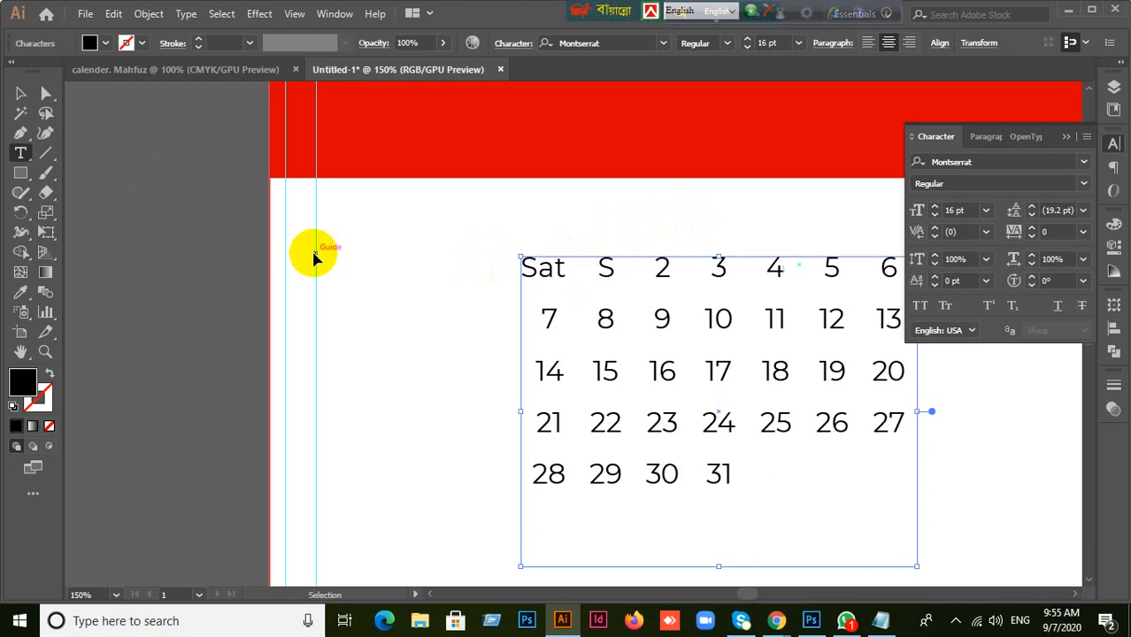
key("Tab")
key("ctrl+z")
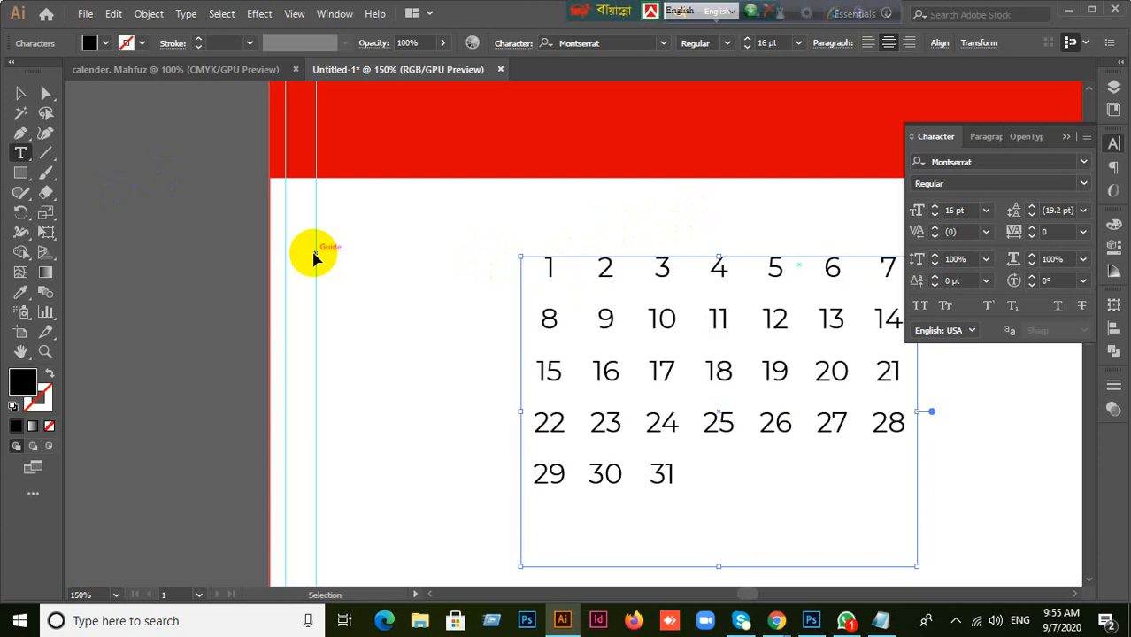
- Delete the dates 1, 2 and 3 from the grid's first row
left_click(20, 93)
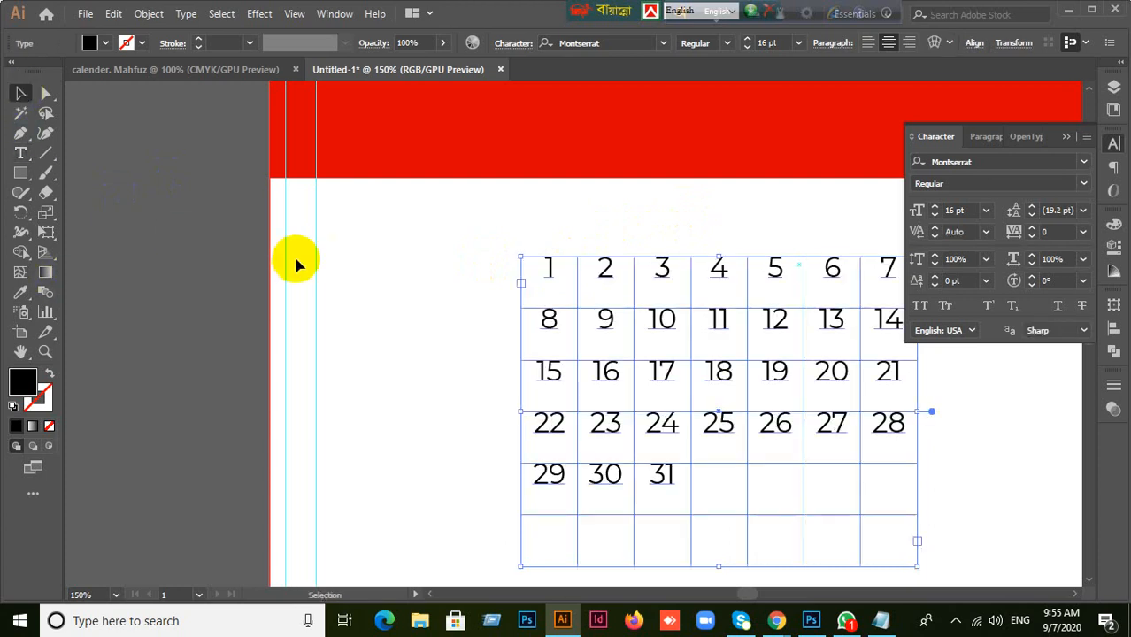
left_click_drag(807, 417, 686, 405)
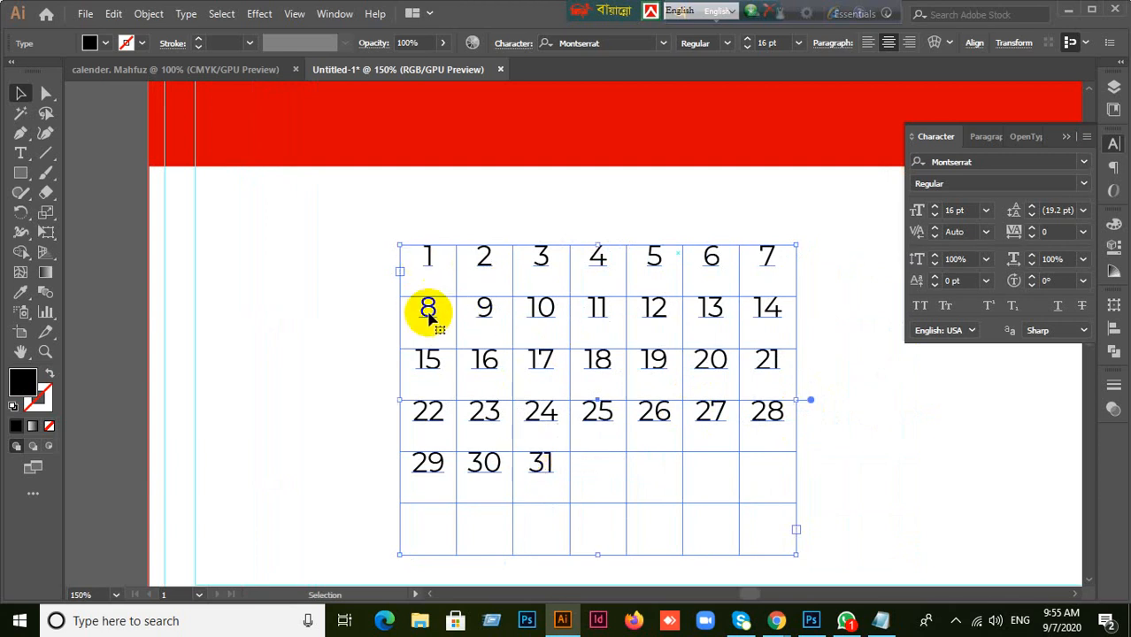
key("t")
left_click_drag(432, 260, 406, 270)
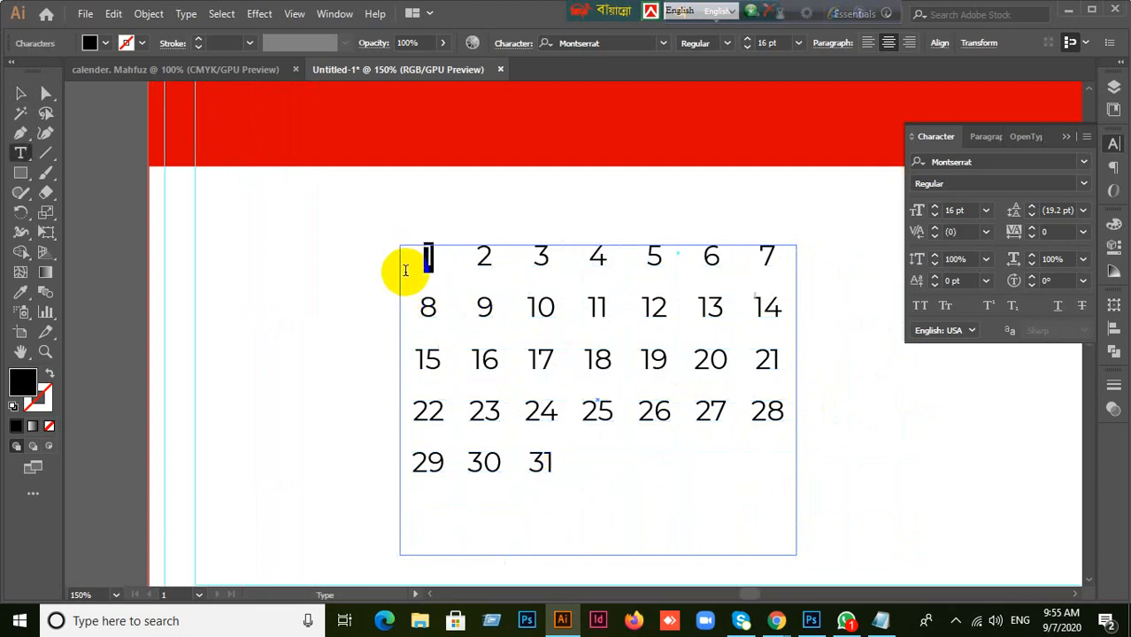
key("BackSpace")
double_click(500, 257)
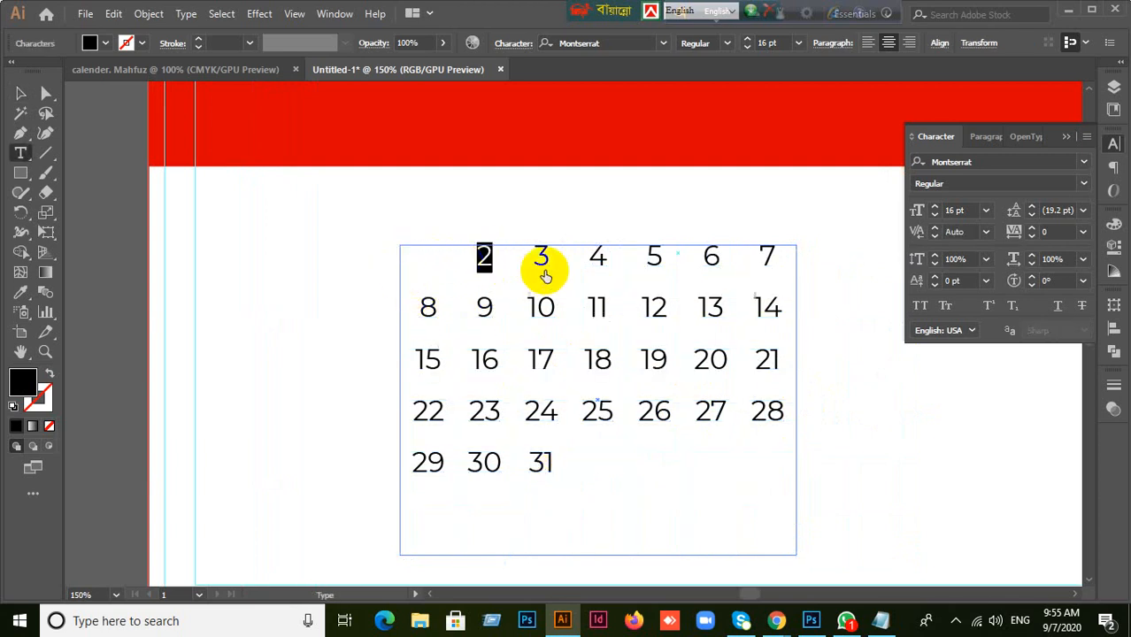
key("BackSpace")
double_click(547, 255)
key("BackSpace")
double_click(602, 257)
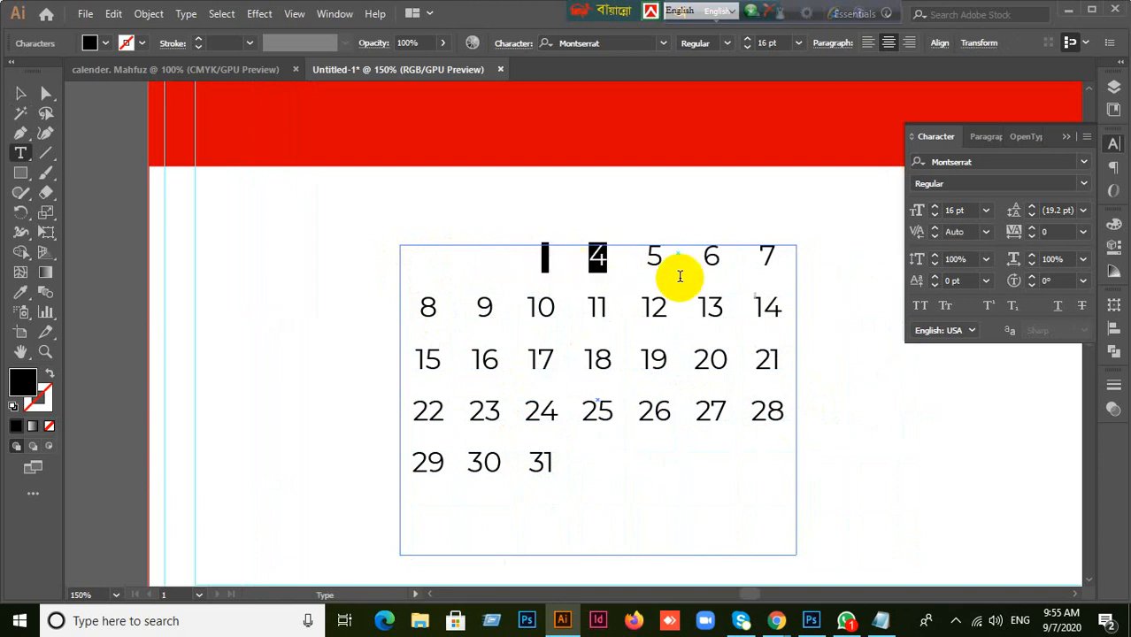
key("BackSpace")
key("ctrl+z")
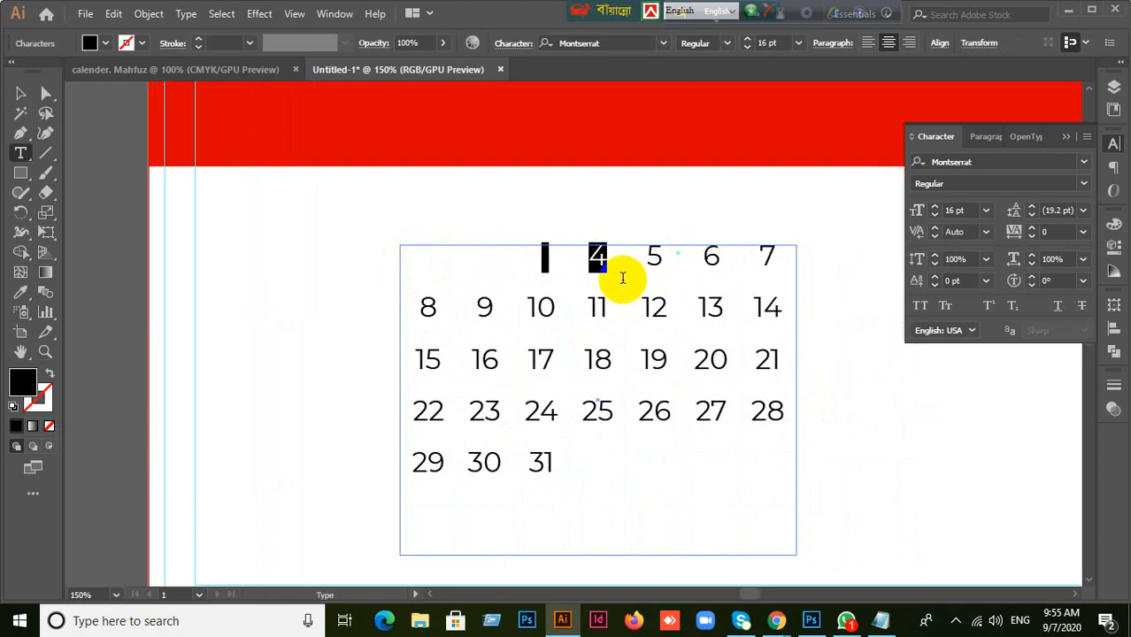
left_click(554, 261)
left_click(533, 261)
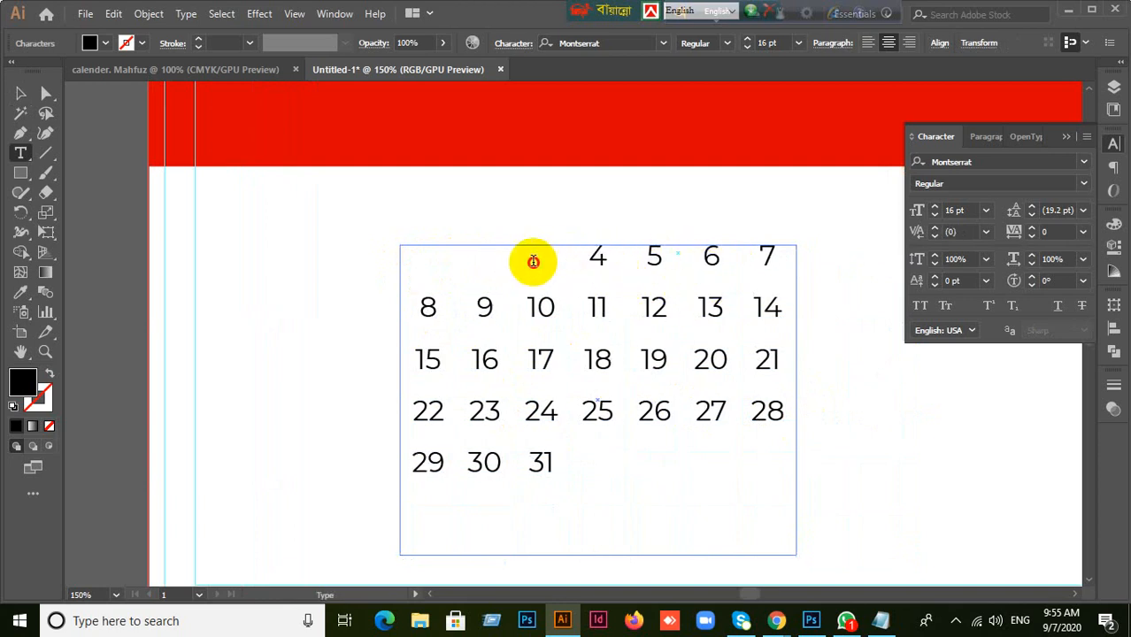
- Delete the dates 4, 5, 6 and 7 to empty the rest of the first row
double_click(596, 255)
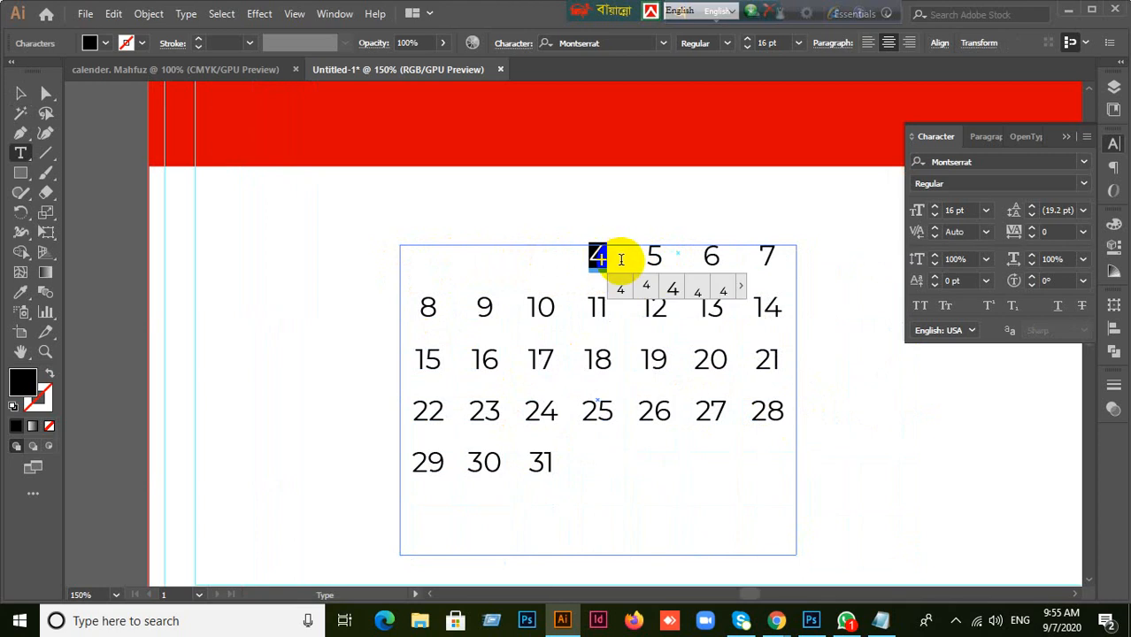
key("BackSpace")
double_click(655, 259)
key("BackSpace")
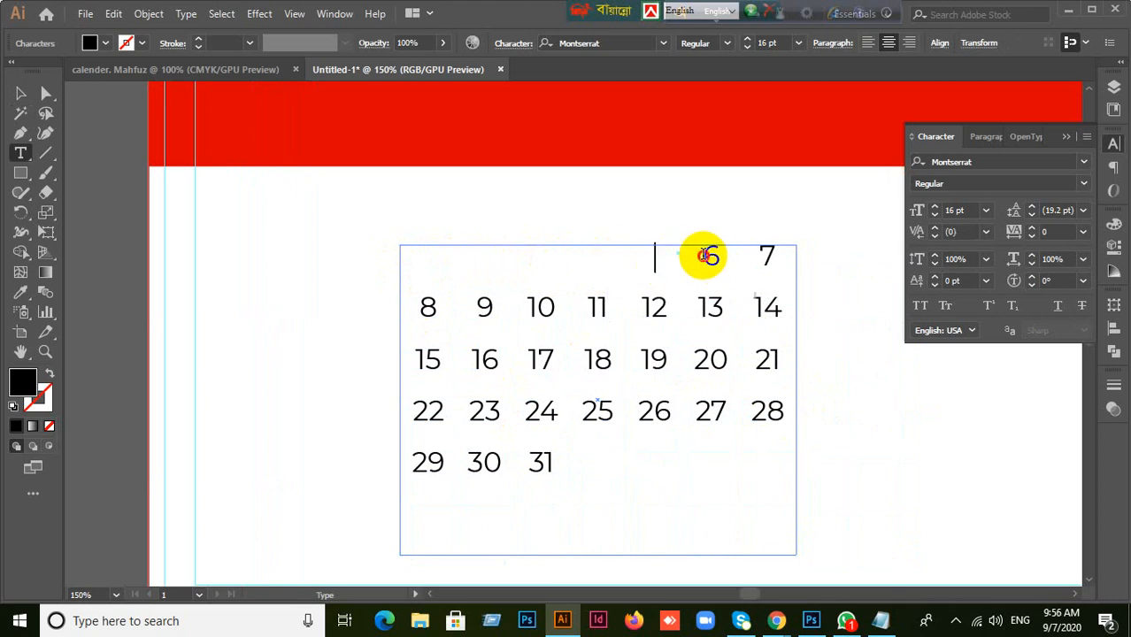
double_click(708, 256)
key("BackSpace")
double_click(766, 256)
key("BackSpace")
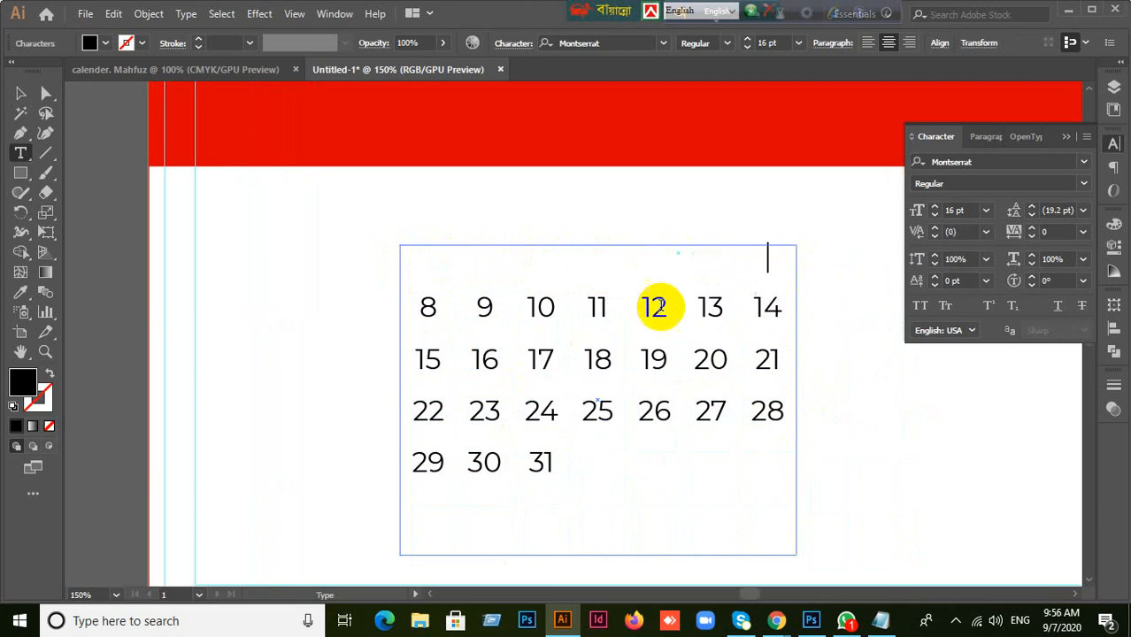
- Try smaller font sizes for the empty first cell, and set the size back to 16 pt
left_click(435, 268)
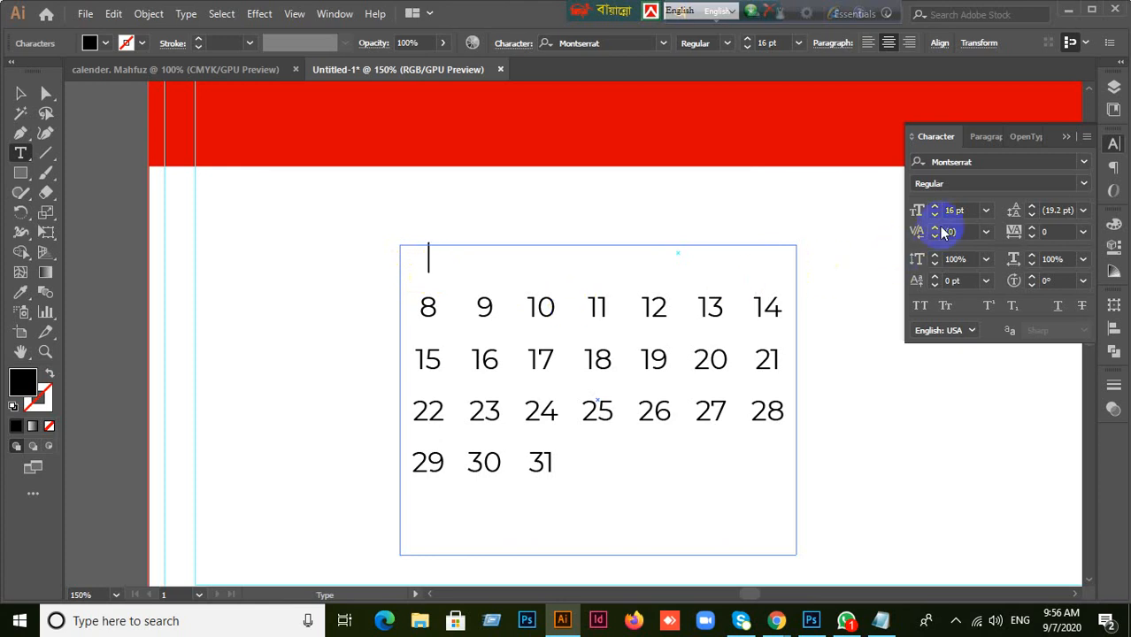
left_click(962, 210)
key("Down")
key("Down")
key("Down")
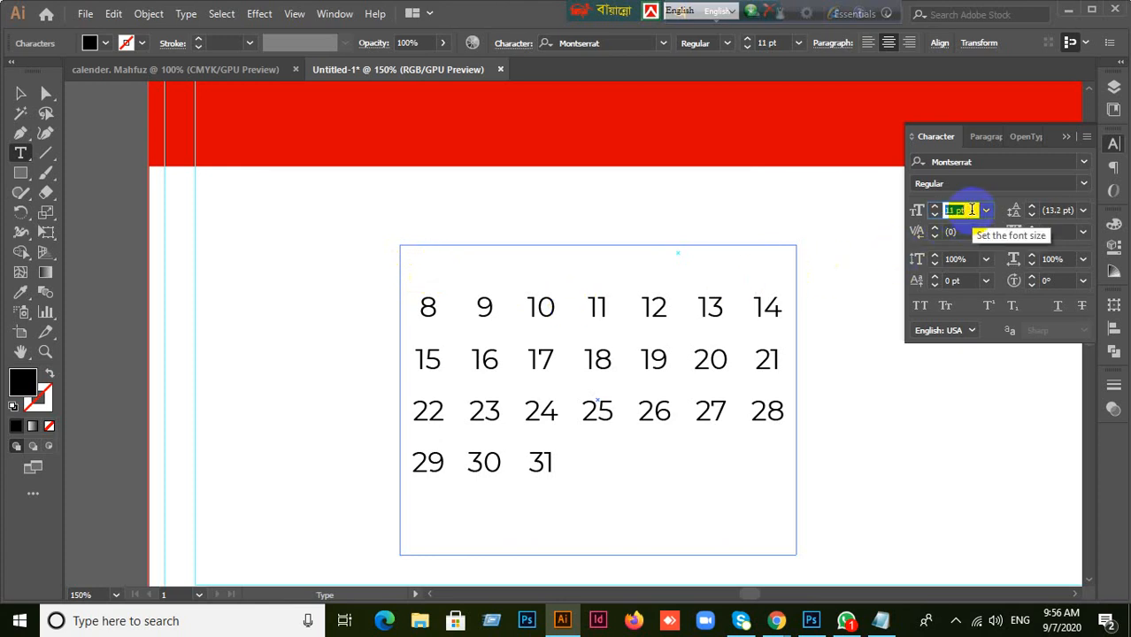
key("Down")
key("Down")
key("Down")
key("Down")
left_click(964, 210)
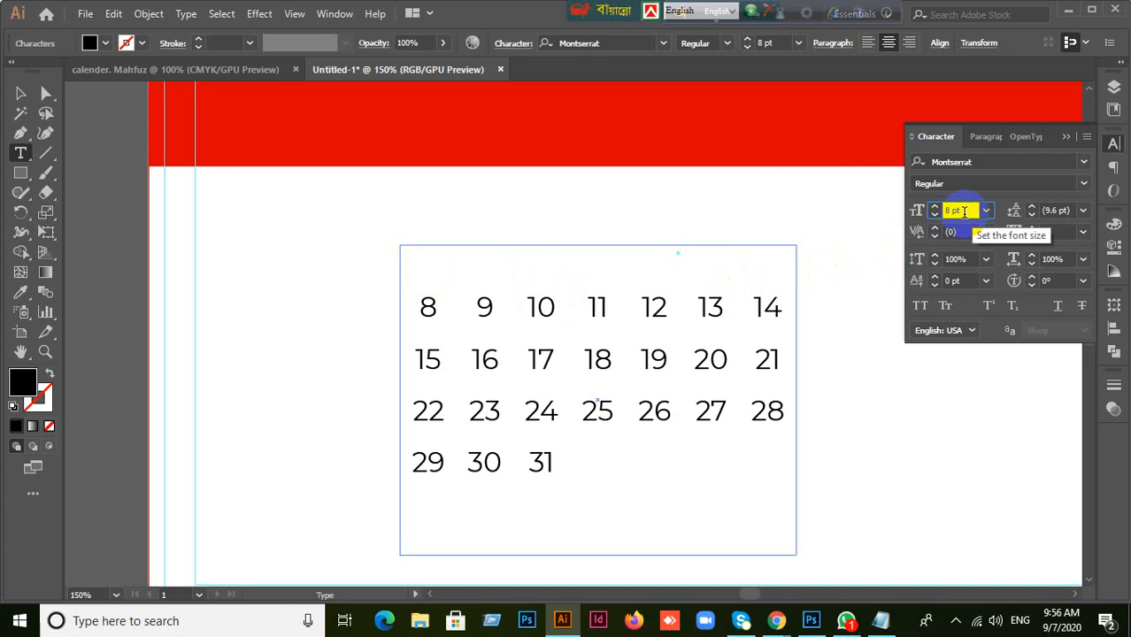
type("S16")
key("Return")
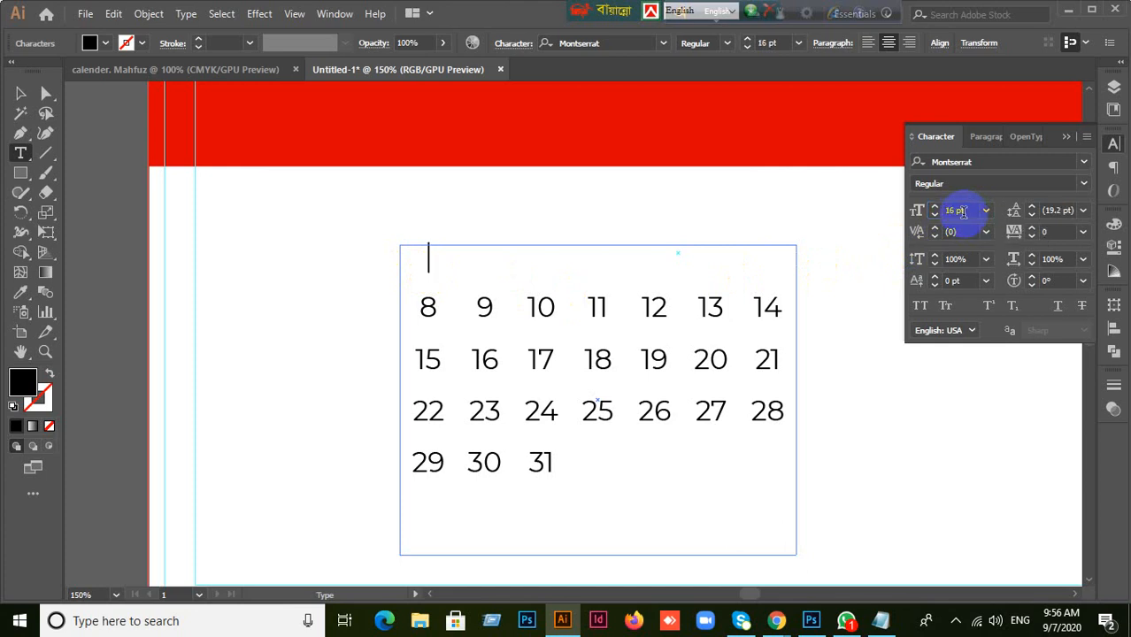
- Try entering the weekday labels Sat and Sun in the first two cells, and delete both entries
type("Sat")
key("Tab")
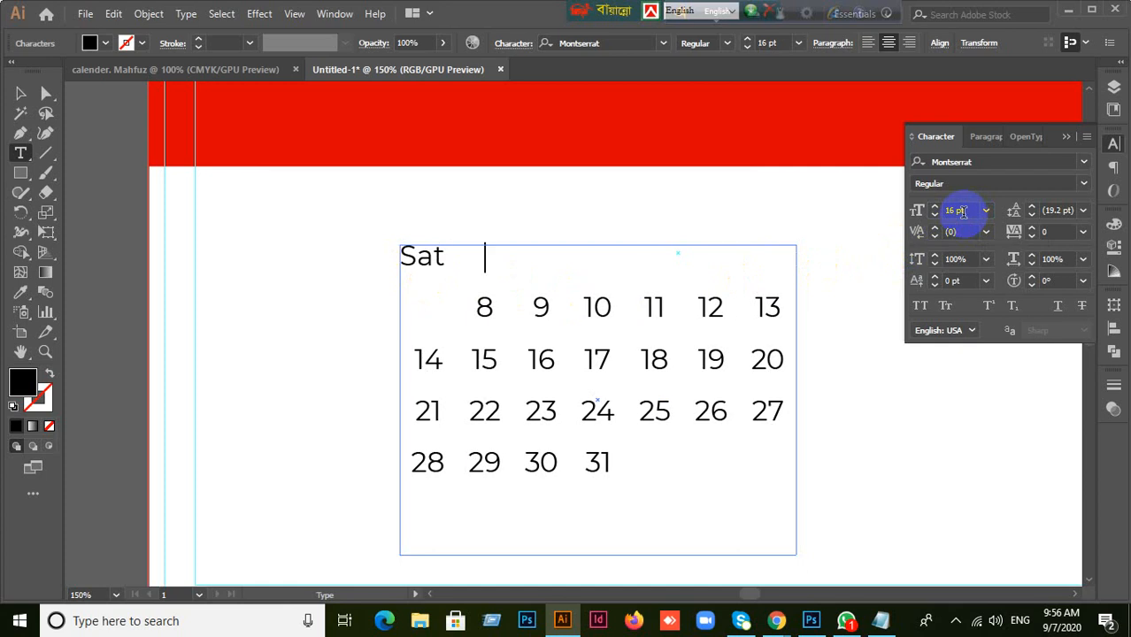
type("Sun")
key("Tab")
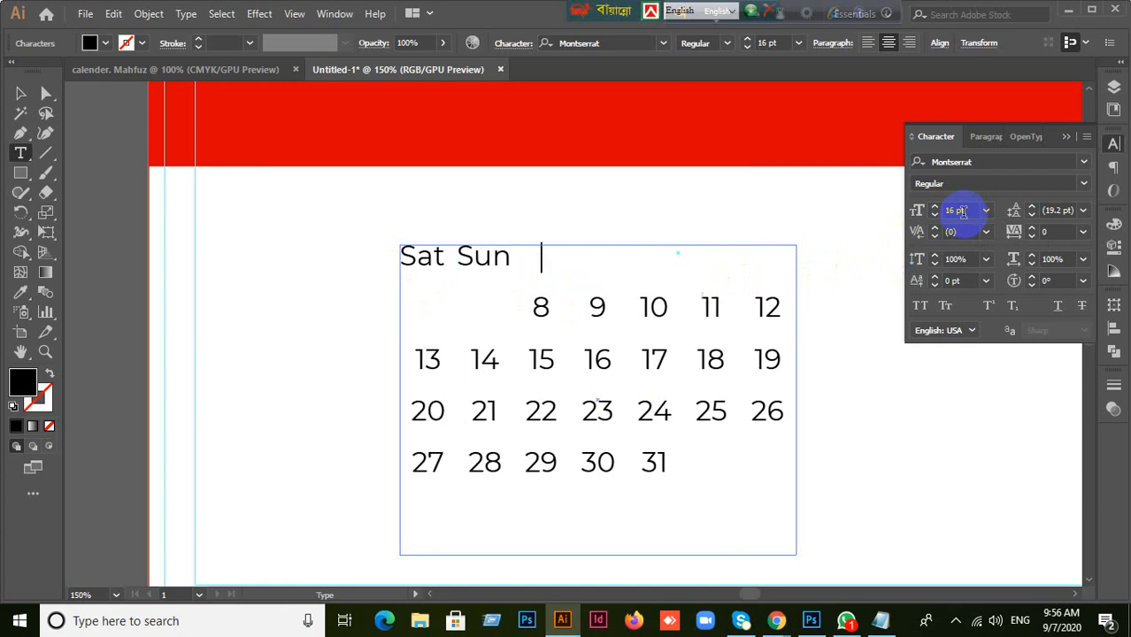
key("BackSpace")
key("BackSpace")
key("BackSpace")
key("BackSpace")
key("BackSpace")
key("BackSpace")
key("BackSpace")
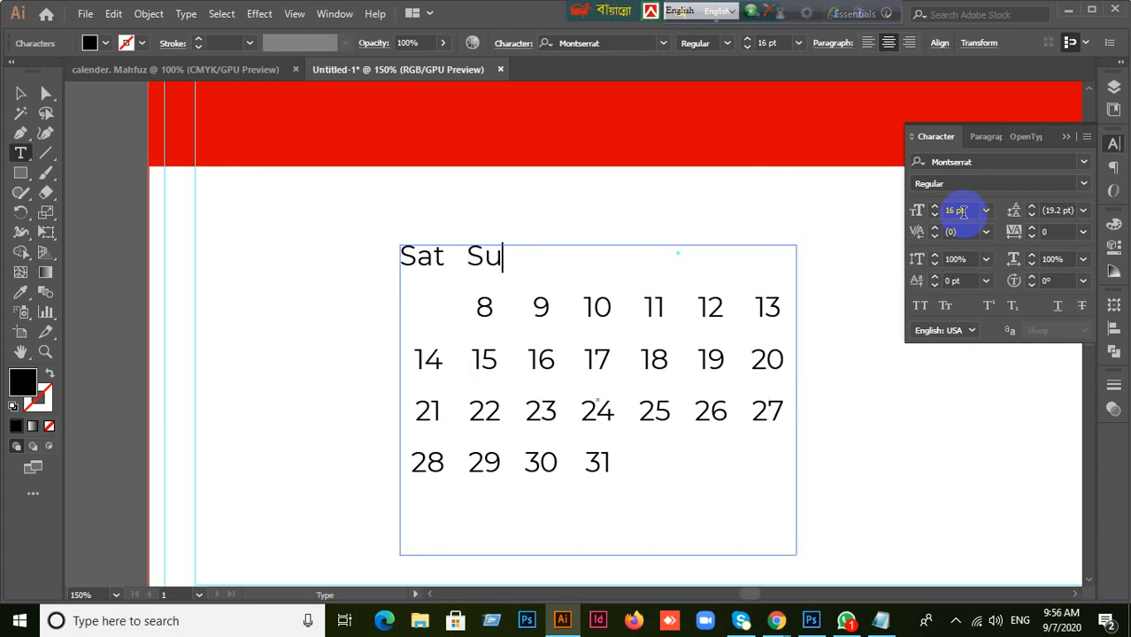
key("BackSpace")
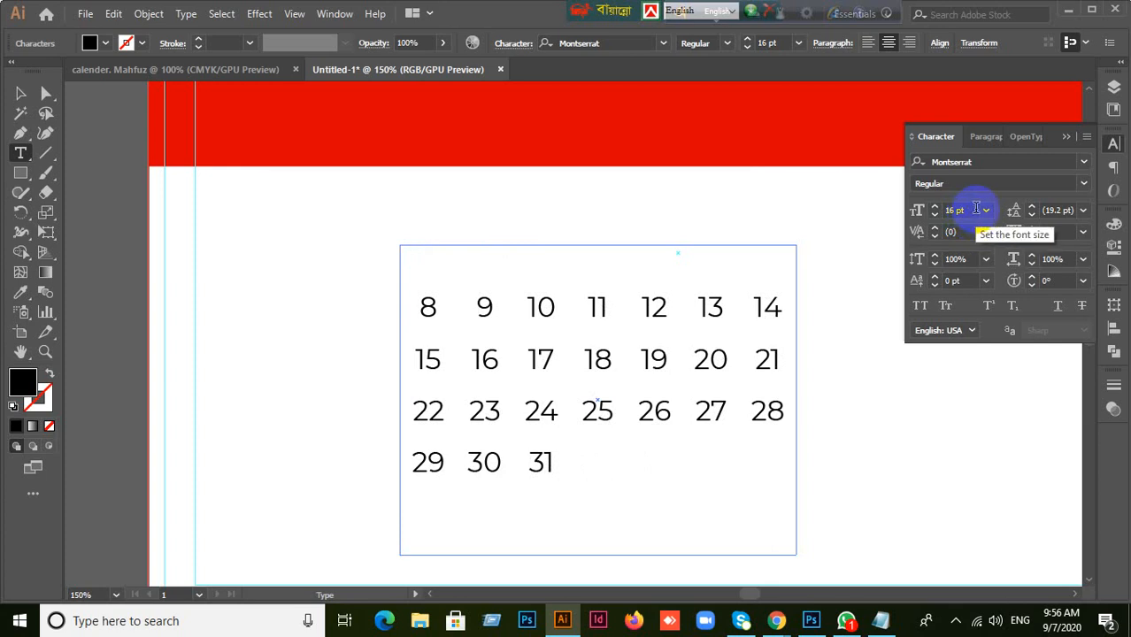
- Try once more to enter Sat in the empty first cell and Sun beside it, and undo the entry
type("Sat")
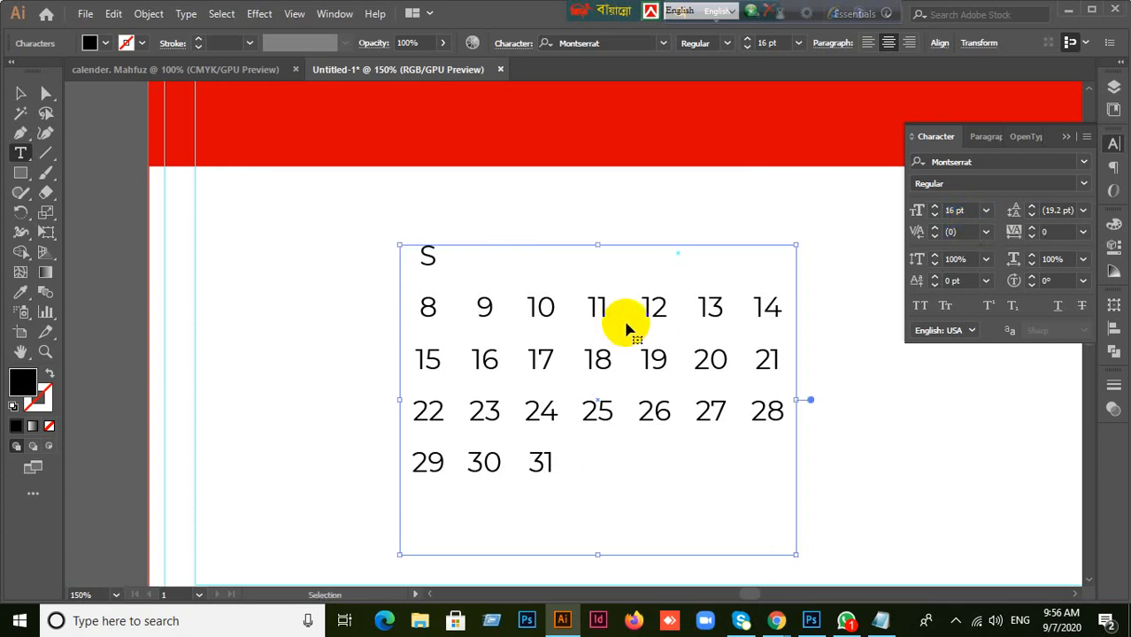
key("Tab")
type("Sun")
key("ctrl+z")
- Undo the deletions and label entries in the first row to restore the dates 1 to 7, and deselect the grid
left_click(19, 94)
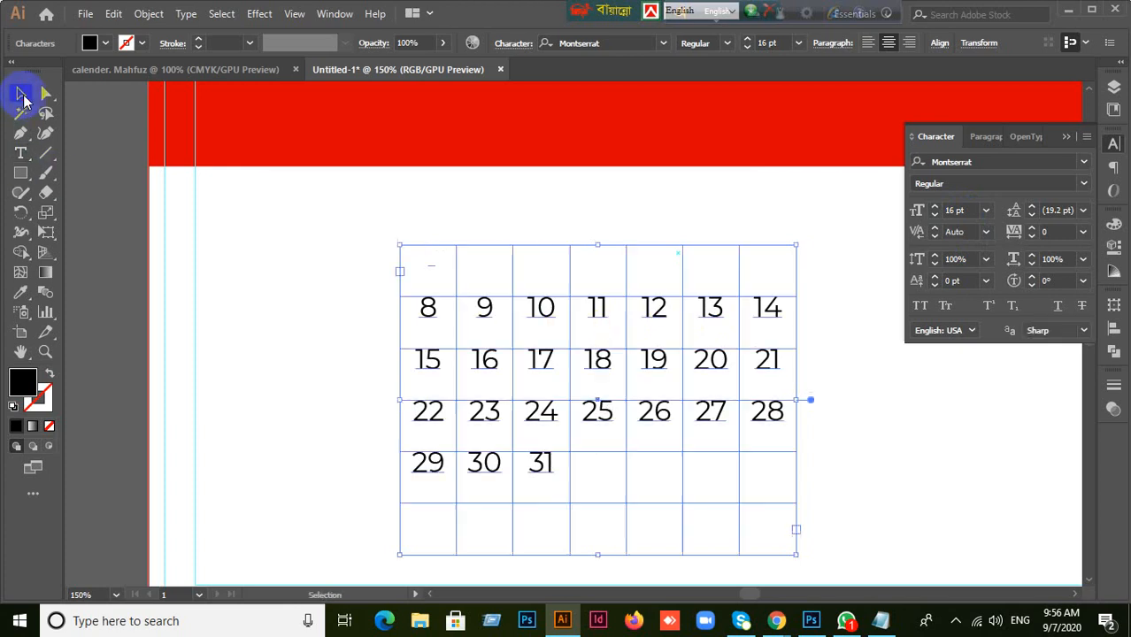
left_click(258, 274)
key("ctrl+z")
key("ctrl+z")
key("ctrl+z")
key("ctrl+z")
key("ctrl+z")
key("ctrl+z")
key("ctrl+z")
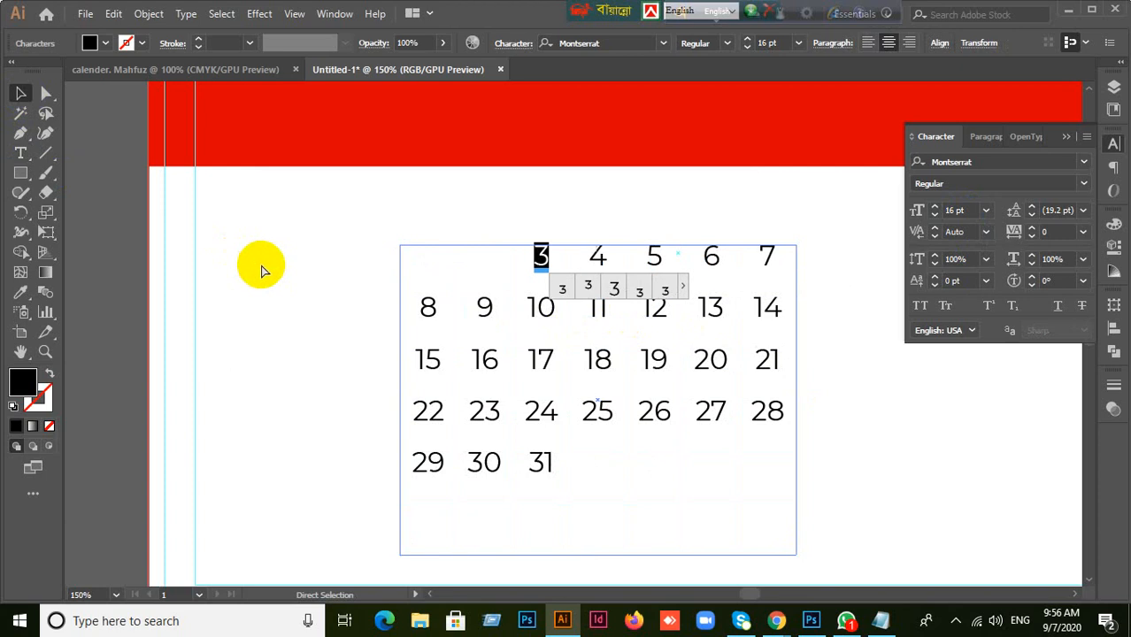
key("ctrl+z")
key("ctrl+z")
key("ctrl+z")
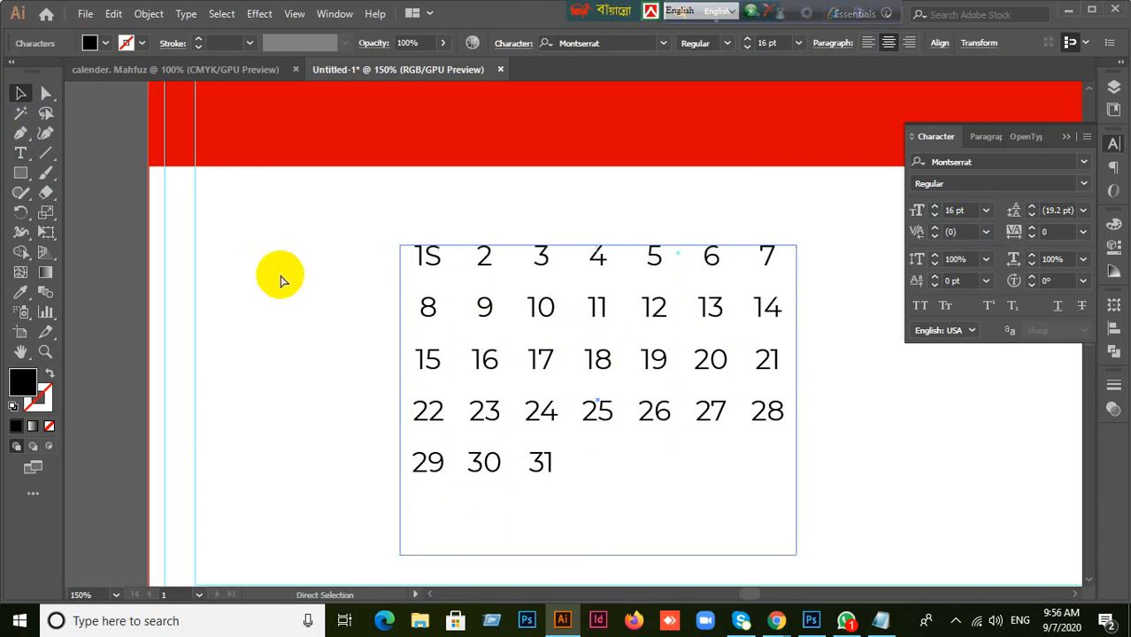
left_click(293, 282)
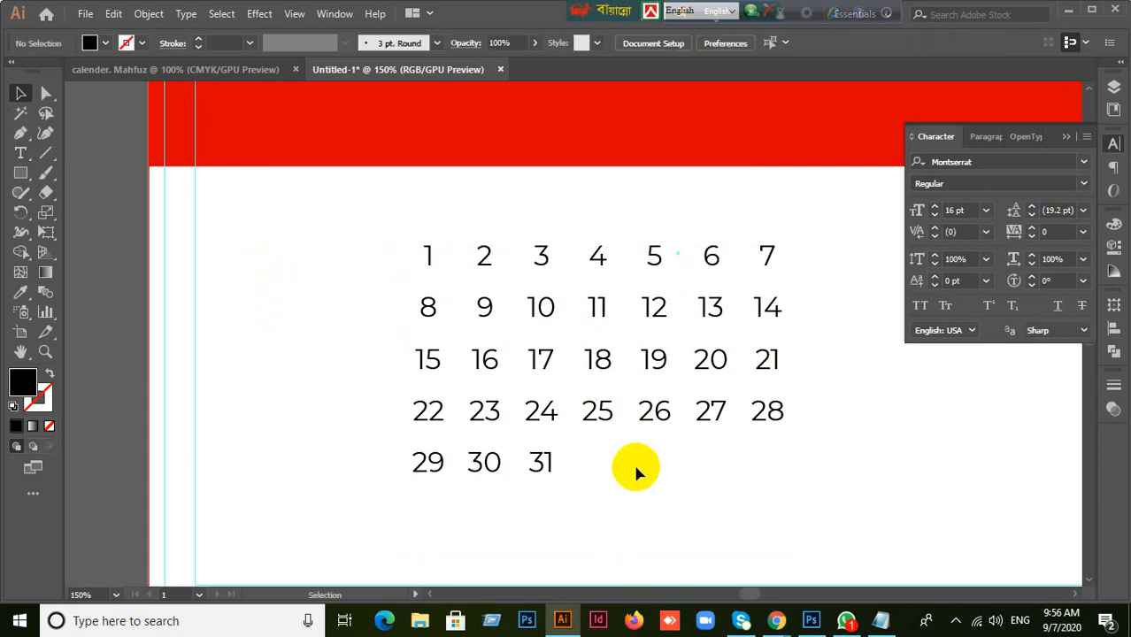
left_click(548, 415)
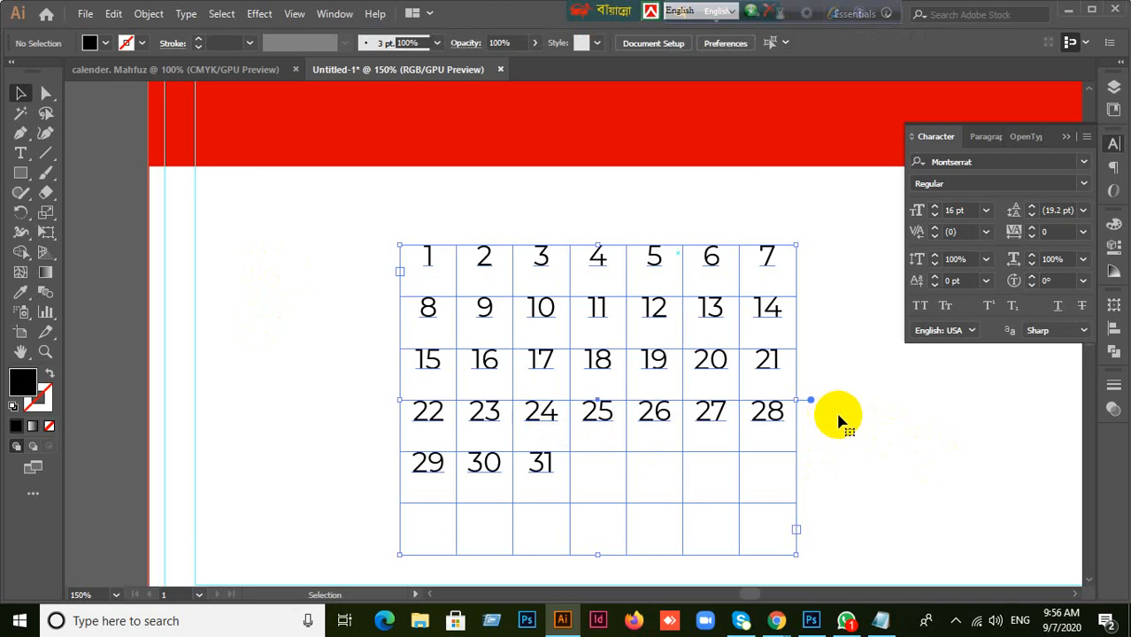
left_click(341, 332)
left_click(430, 314)
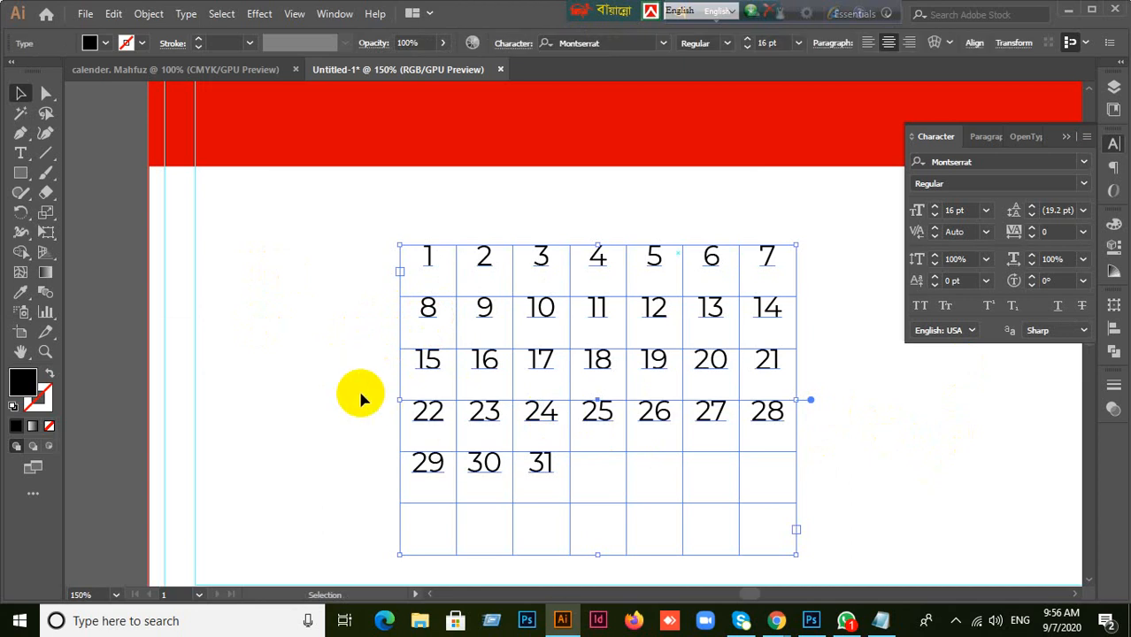
left_click(354, 404)
left_click(426, 416)
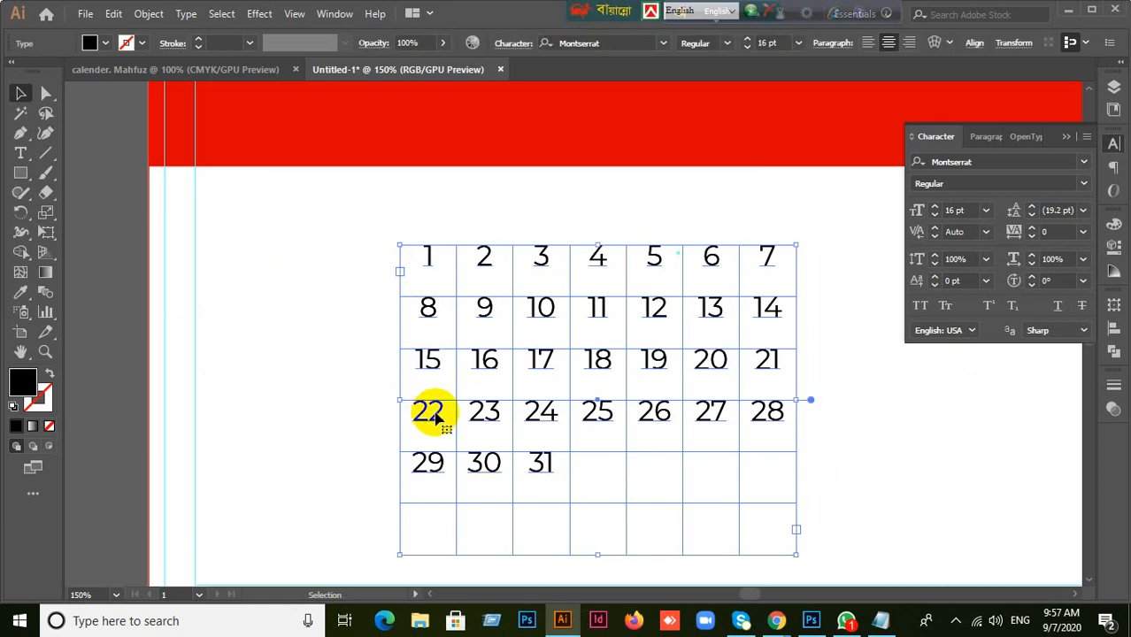
- Try duplicating the date grid slightly upward over the original, and undo the copies
left_click_drag(442, 422, 444, 389)
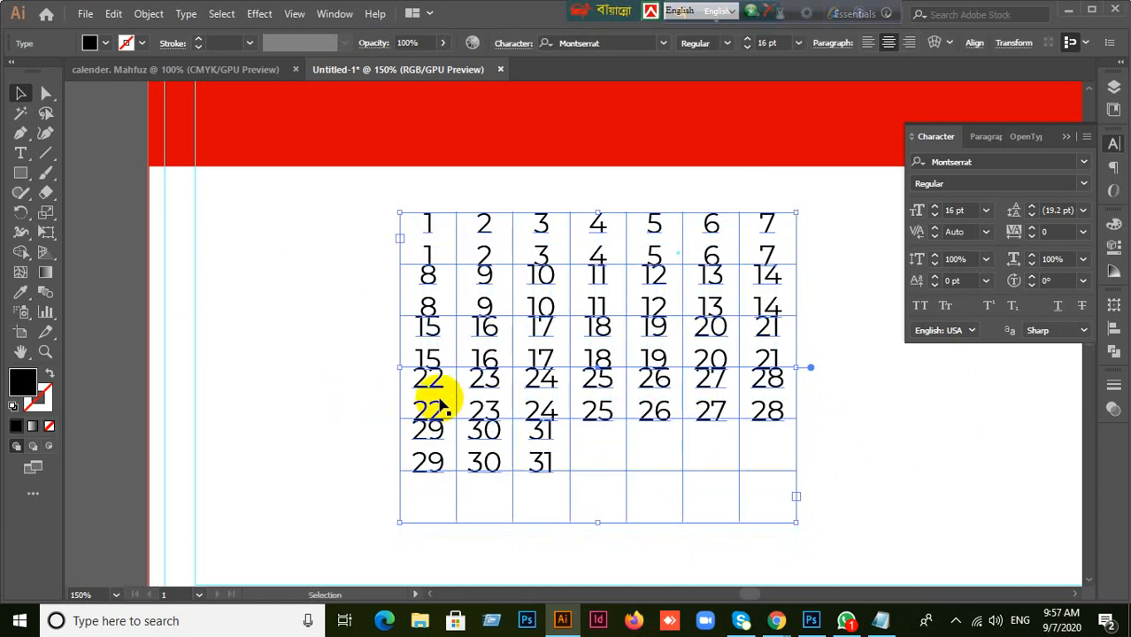
key("ctrl+z")
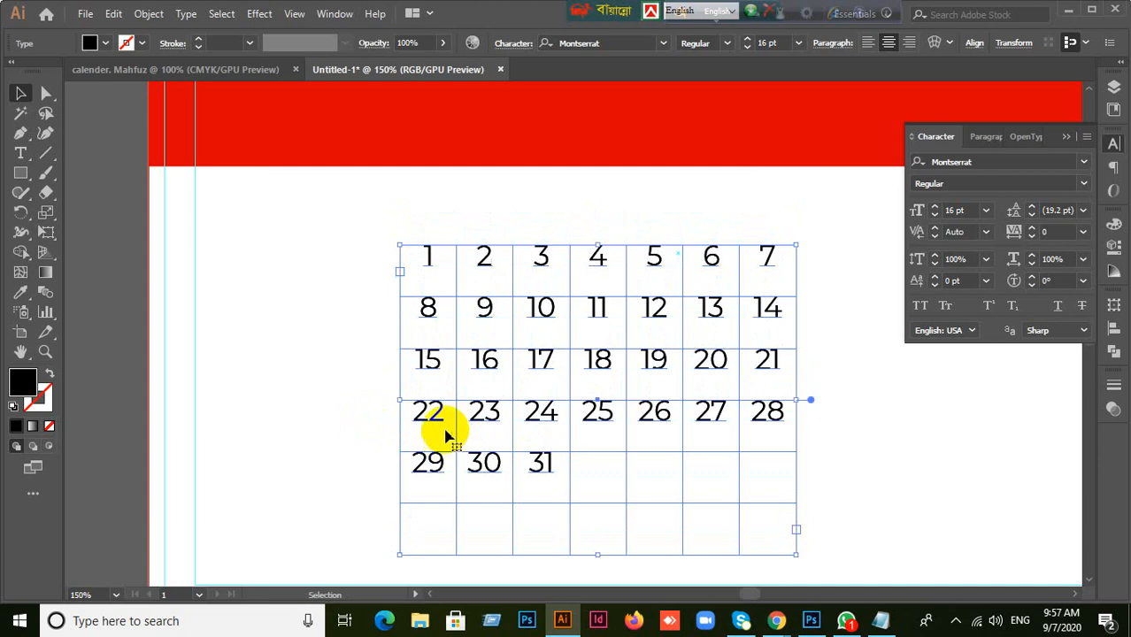
left_click_drag(430, 410, 434, 361)
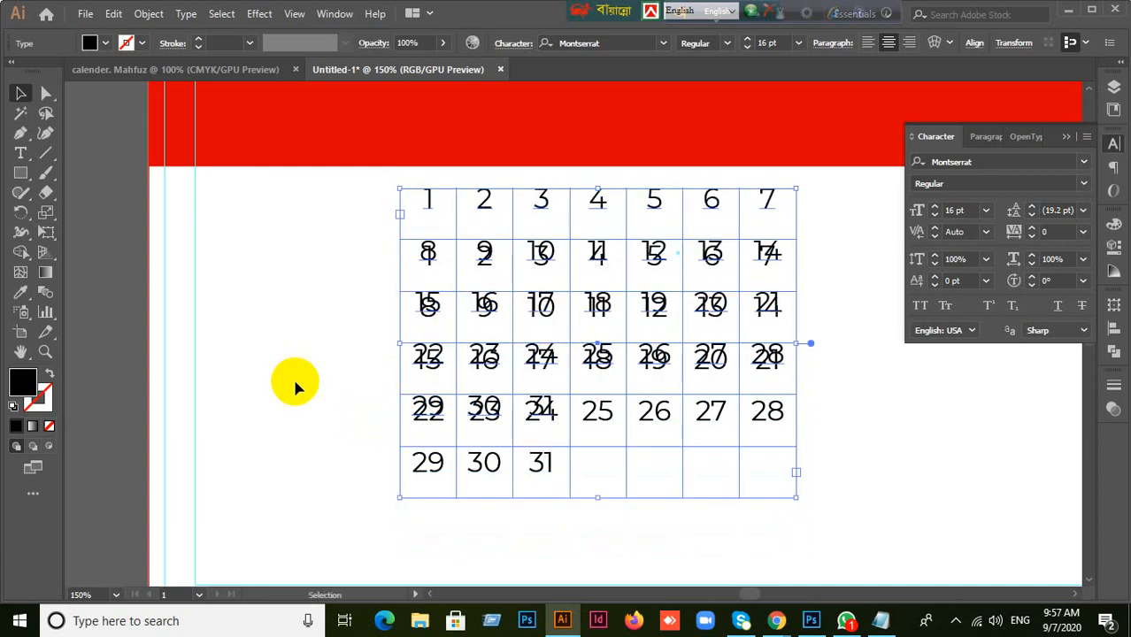
key("ctrl+z")
- Undo the earlier moves of the date grid, and reposition it slightly right and down below the red header
key("ctrl+z")
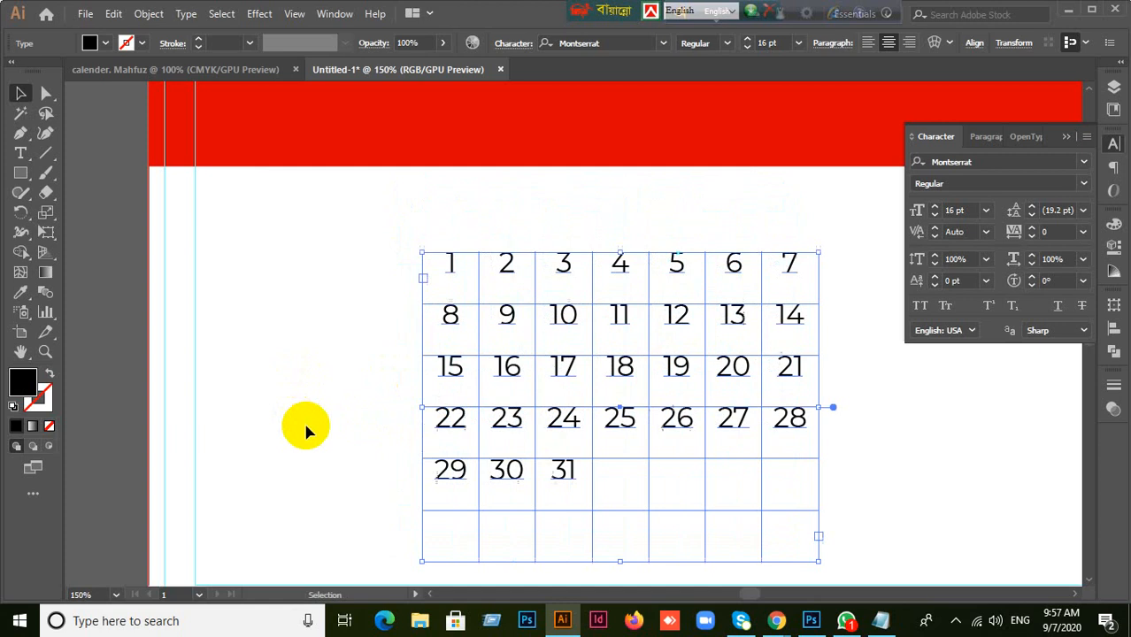
key("ctrl+z")
left_click(375, 469)
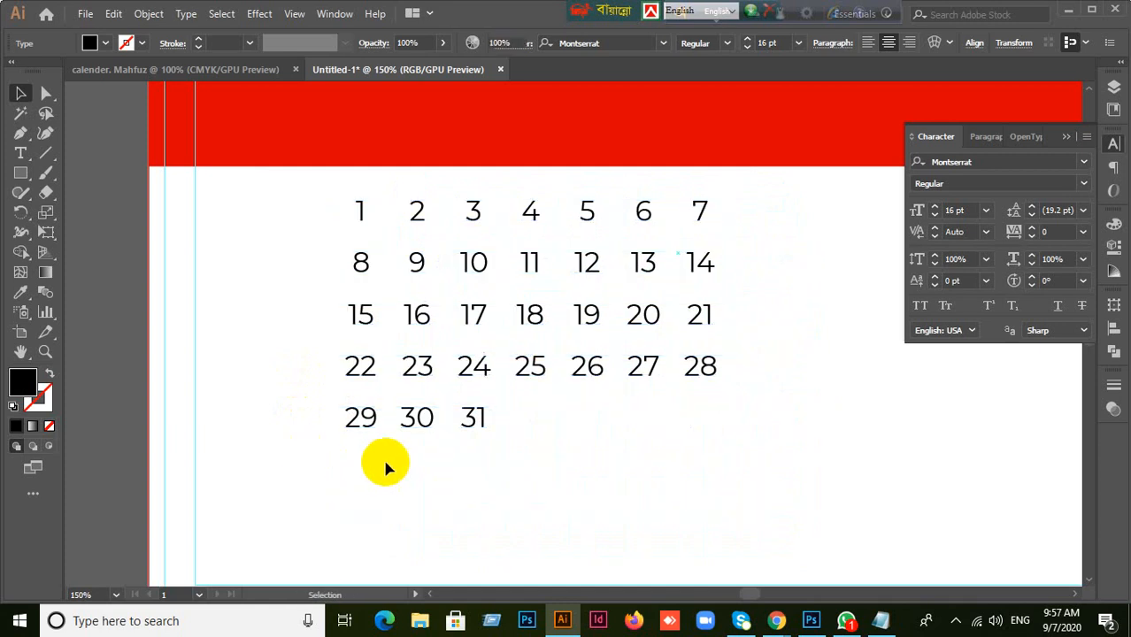
left_click_drag(370, 429, 407, 449)
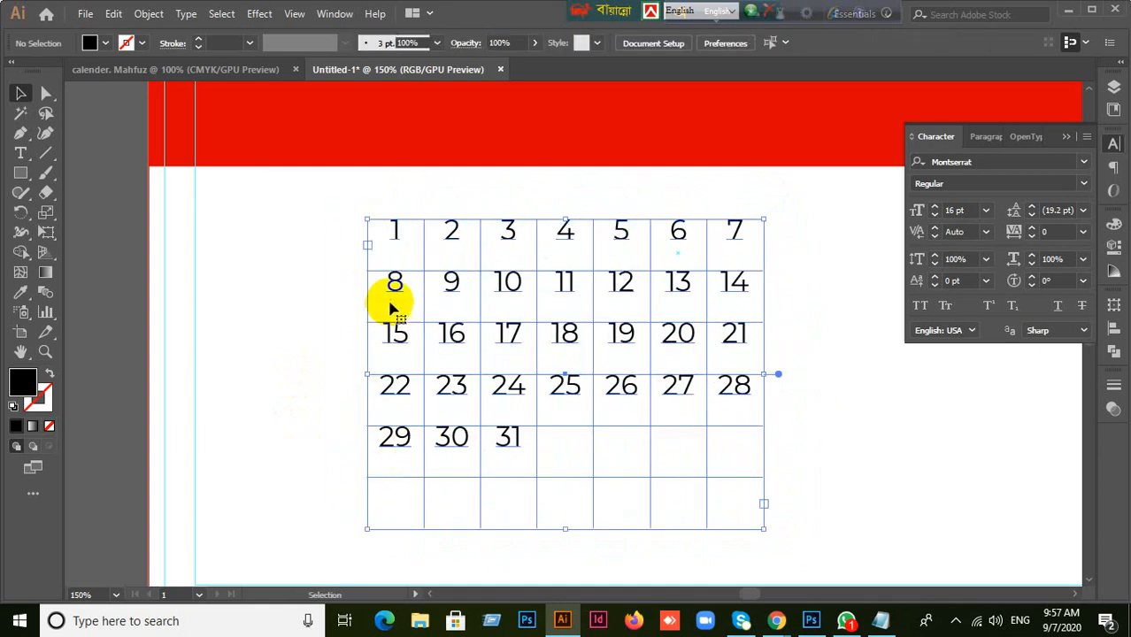
- Delete all the dates from the grid below the red header and set its font size to 10 pt
double_click(396, 235)
left_click_drag(388, 236, 699, 460)
key("BackSpace")
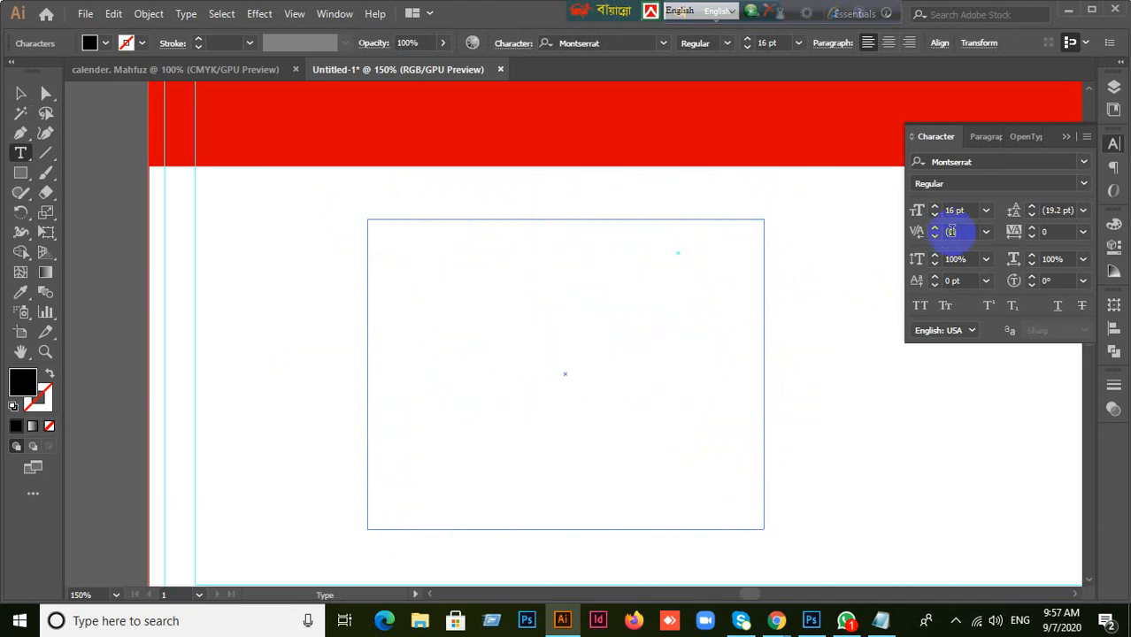
left_click(971, 211)
key("Down")
key("Down")
key("Down")
key("Down")
key("Down")
key("Down")
key("Down")
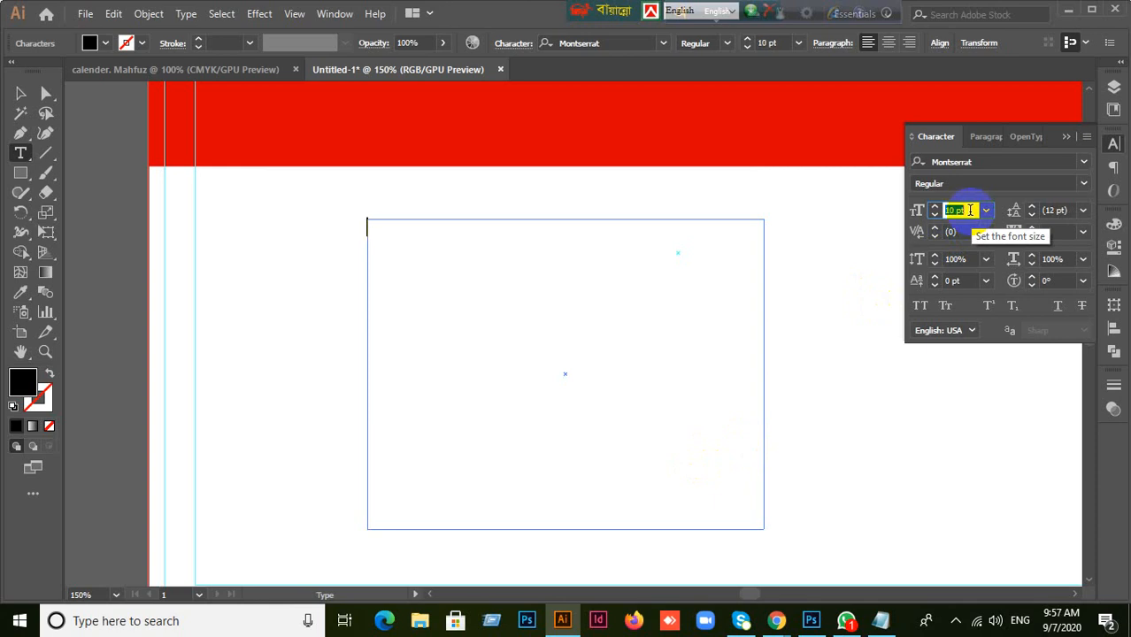
key("Up")
key("Return")
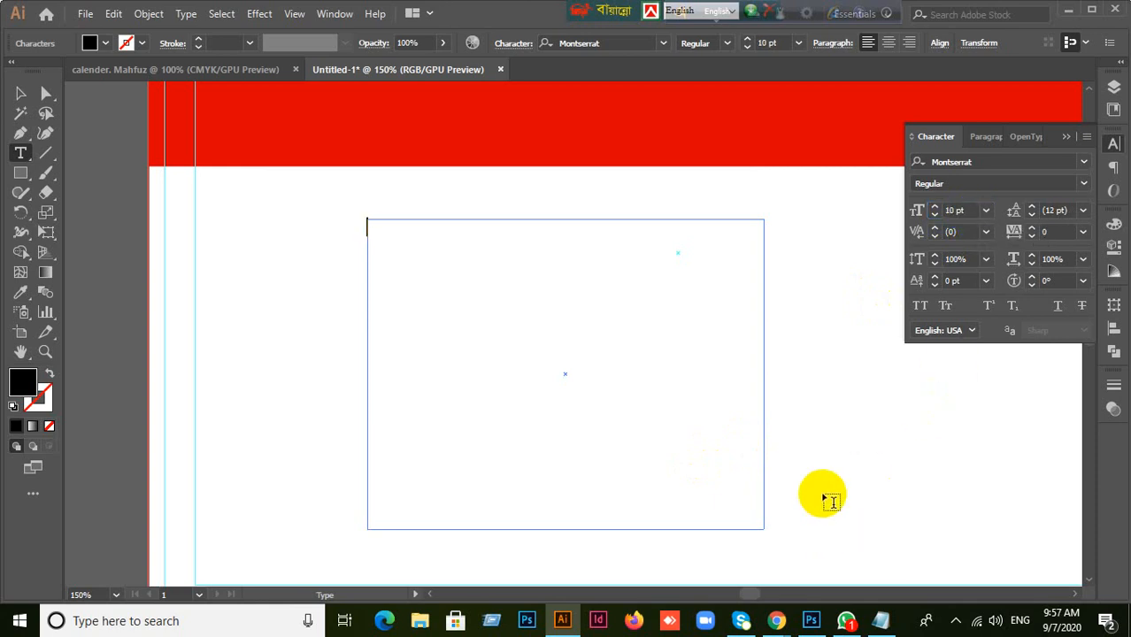
- Try entering Sat in the empty grid's first cell at 10 pt, and delete the entry
type("Sa")
type("t")
key("Return")
key("BackSpace")
key("BackSpace")
key("BackSpace")
key("BackSpace")
- Set the empty grid's font size to 12 pt and raise it to 14 pt
left_click(968, 210)
type("12")
key("Return")
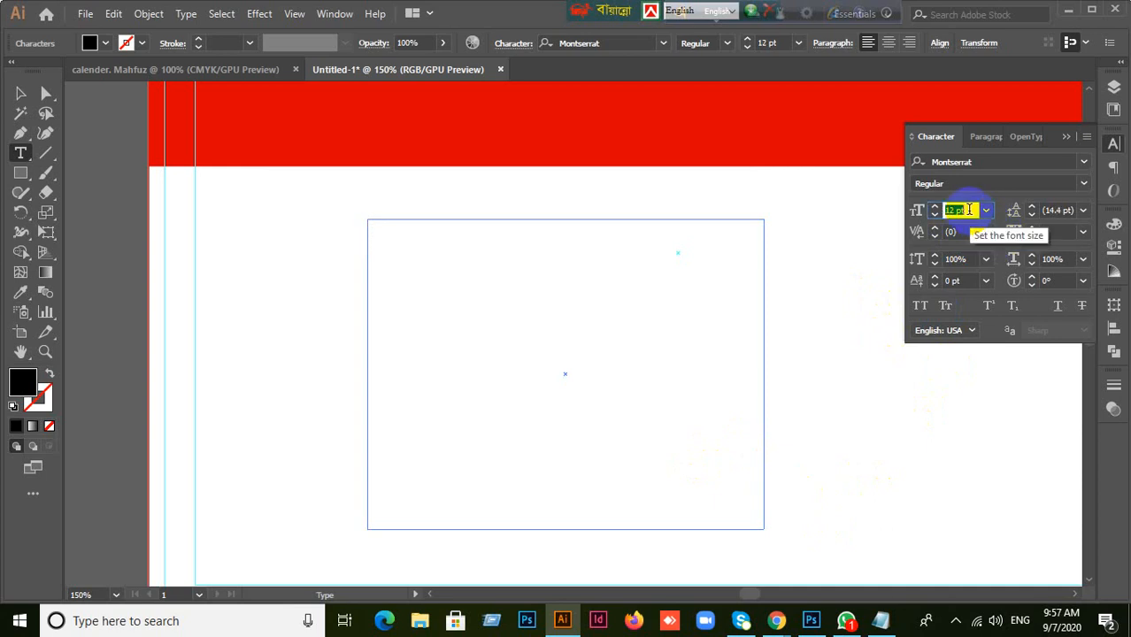
key("Escape")
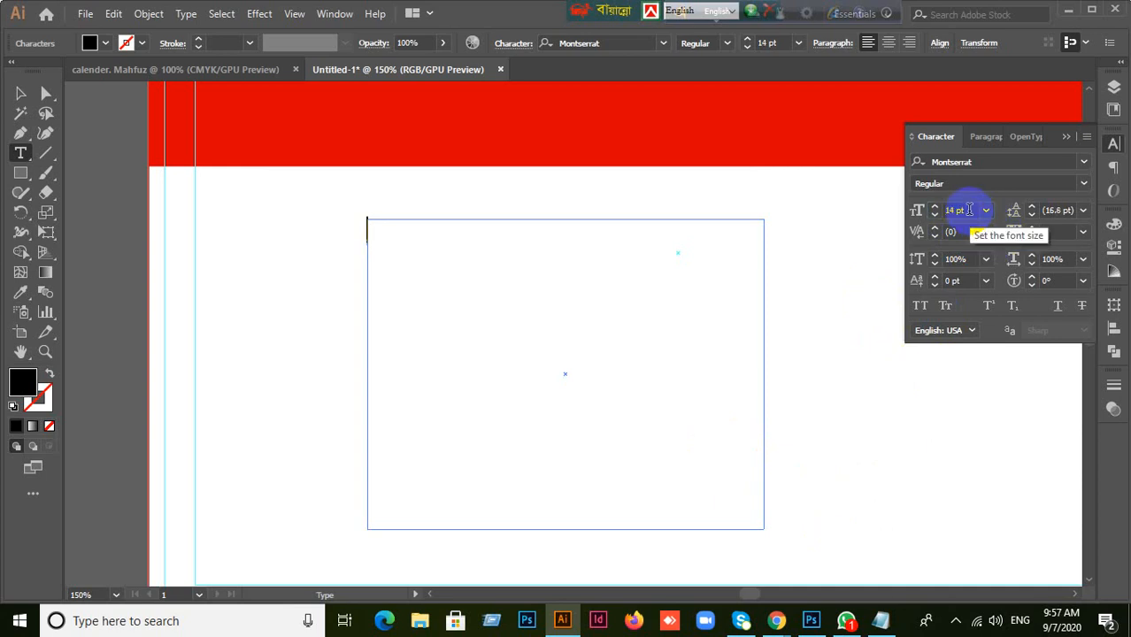
- Enter the labels Sat and Sun in the grid's first cell and Mon in the second cell
type("Sat")
key("Return")
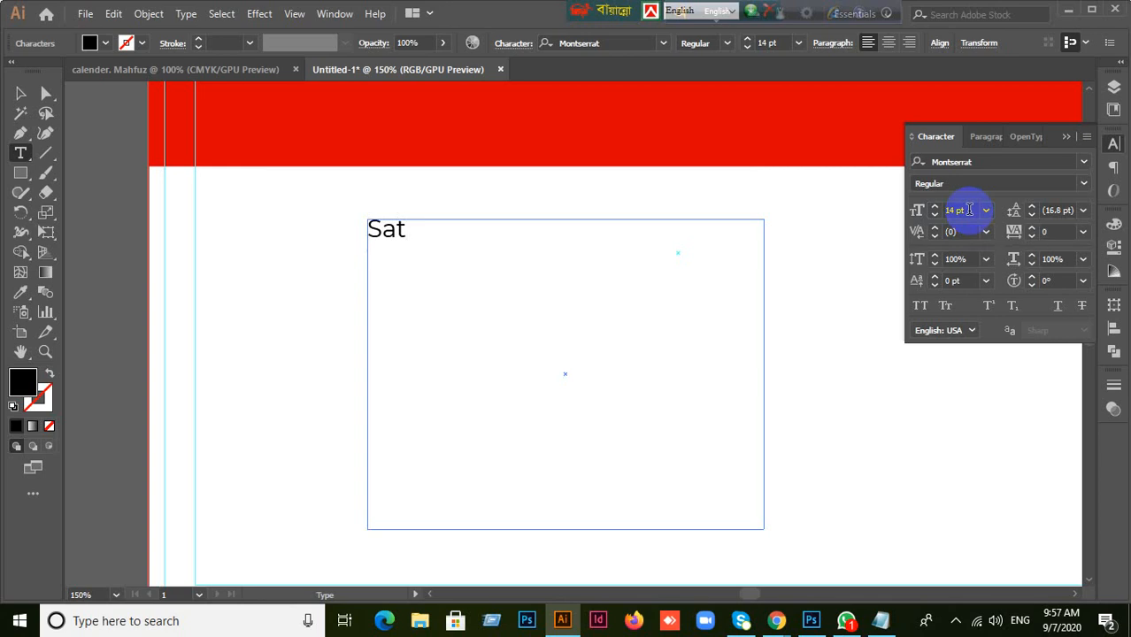
type("Sun")
type("mon")
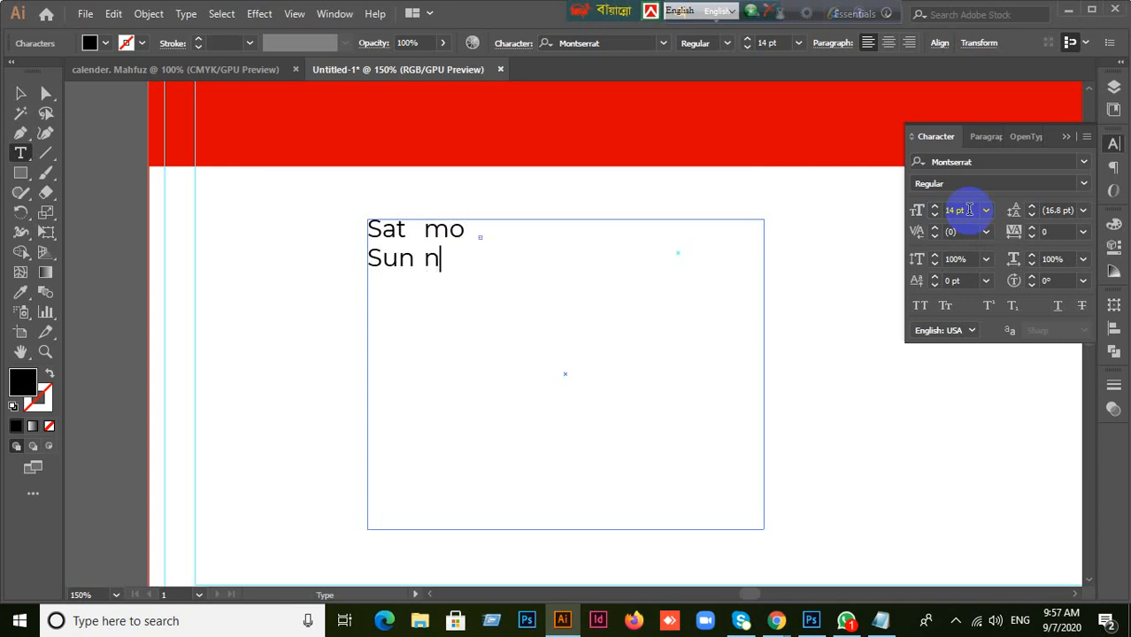
key("BackSpace")
key("BackSpace")
key("BackSpace")
type("Mon")
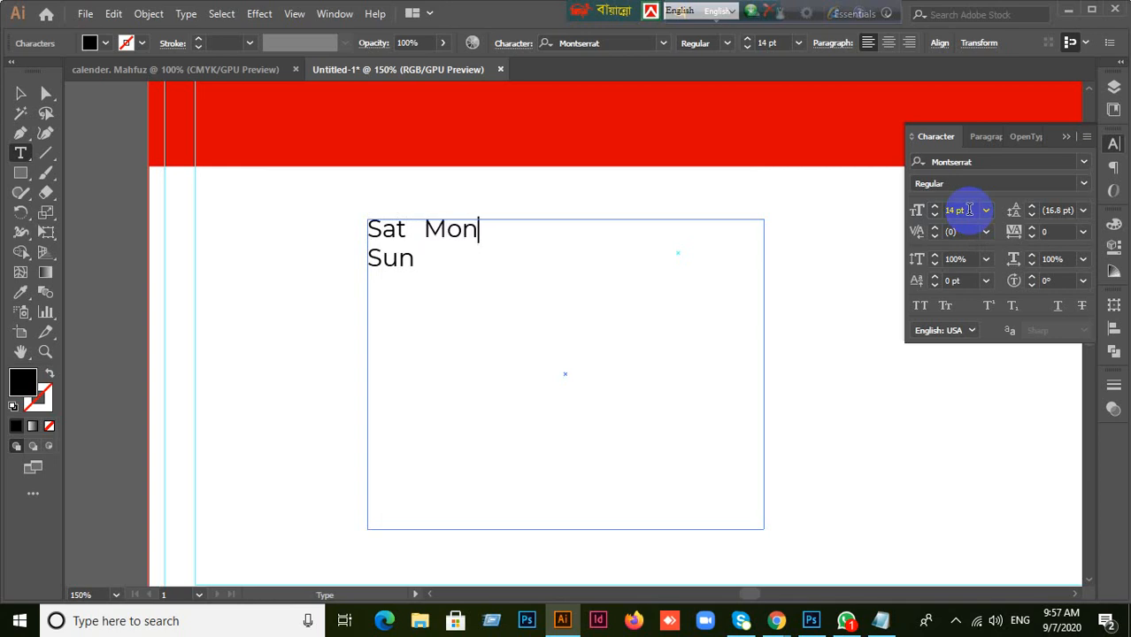
- Continue the weekday labels with Tue, Wed, Thu and Fri across the first row of cells
key("Down")
type("Tue")
key("Up")
type("Wed")
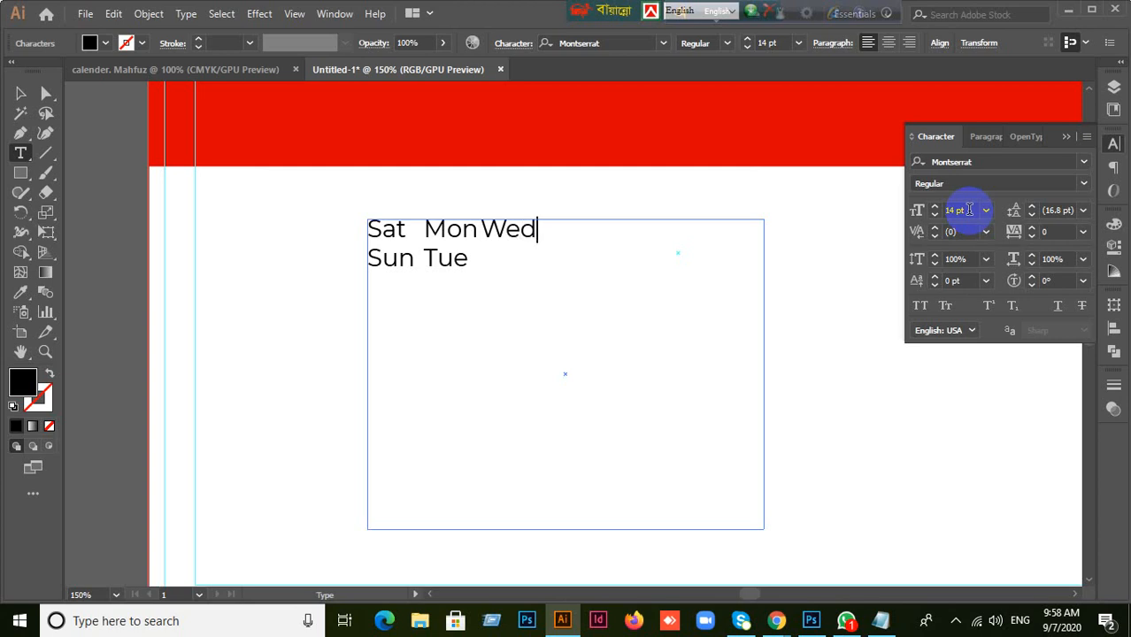
key("Down")
type("Thu")
key("Up")
type("Fri")
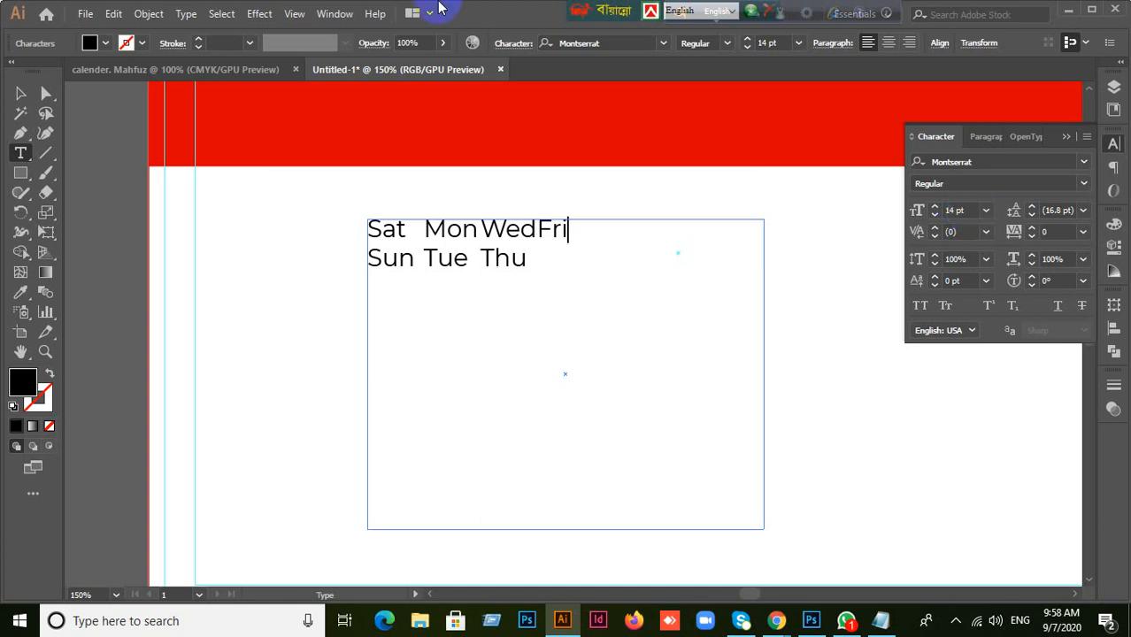
- Select the weekday grid as an object and reduce its font size to 12 pt and further to 8 pt
left_click(22, 95)
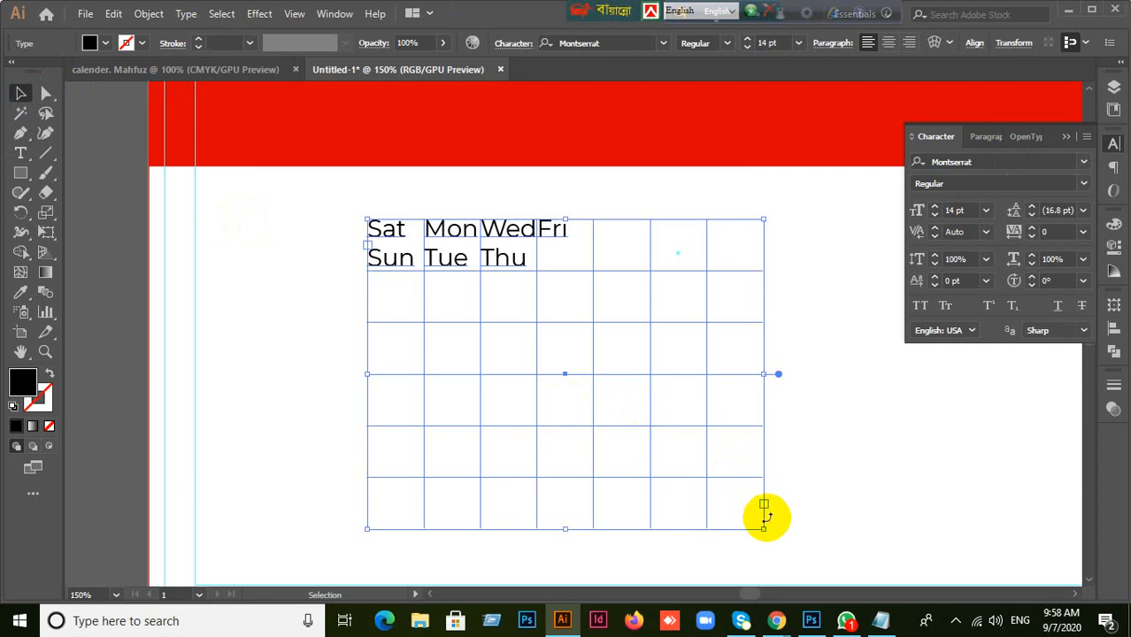
left_click(988, 306)
double_click(963, 210)
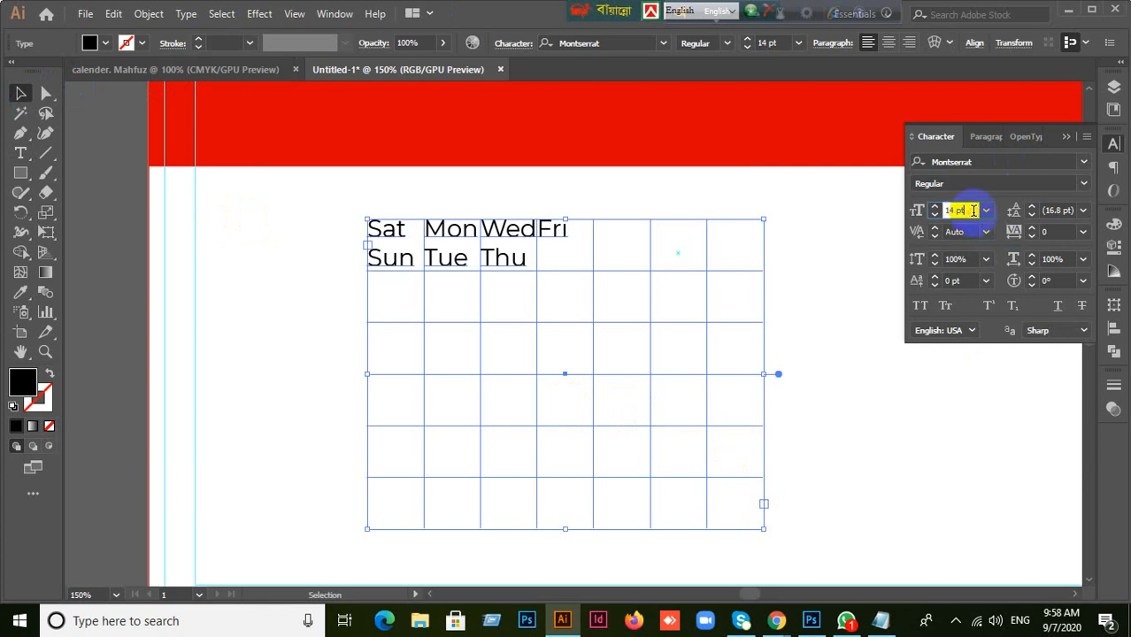
type("12")
key("Return")
key("Down")
key("Down")
key("Down")
key("Down")
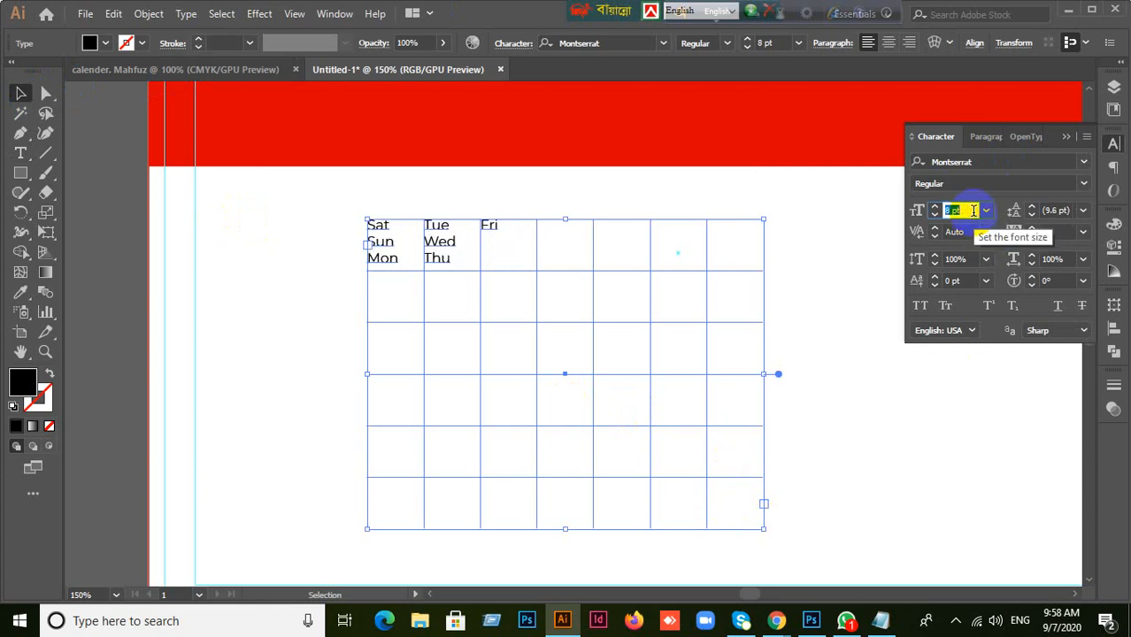
- Raise the weekday labels' font size step by step to 16 pt to test how they flow into the cells
key("Up")
key("Up")
key("Up")
key("Up")
key("Up")
key("Up")
key("Up")
key("Up")
key("Up")
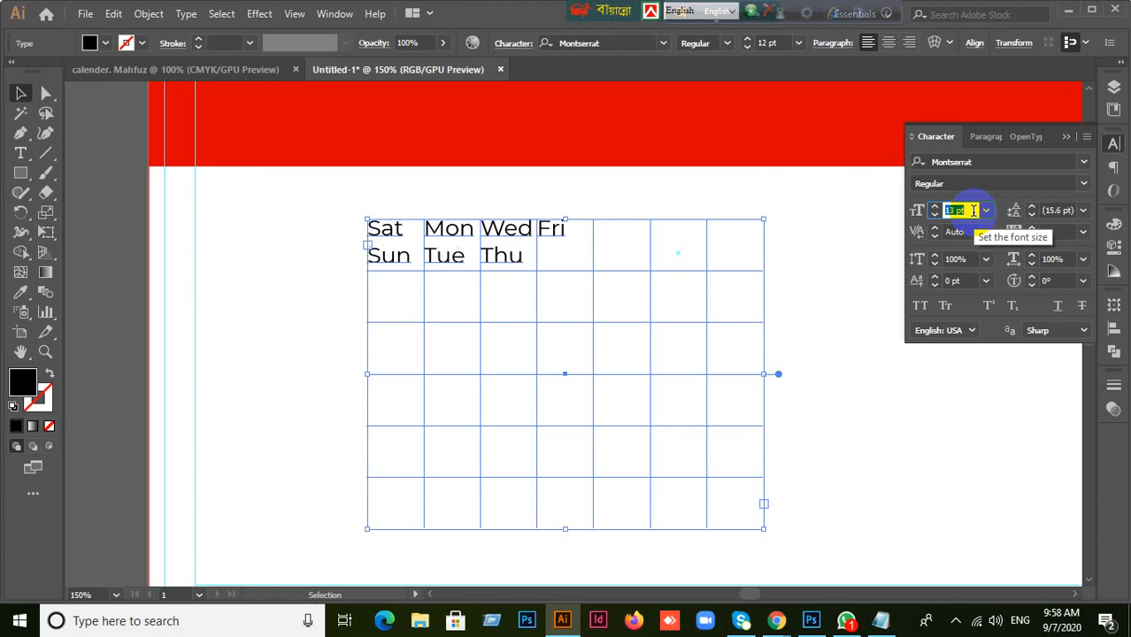
key("Down")
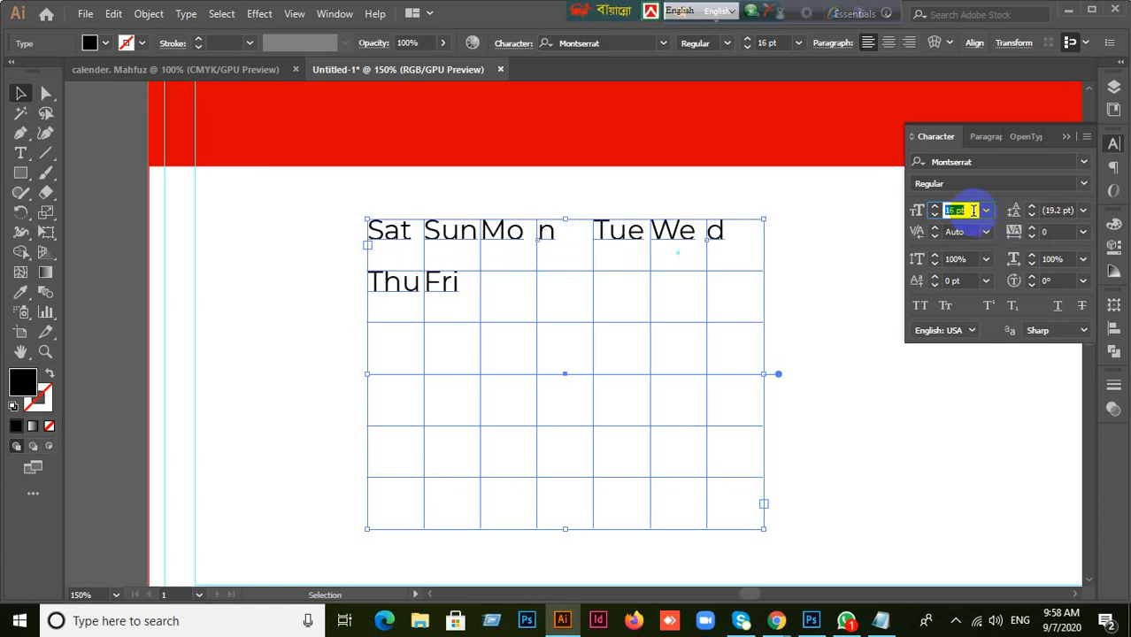
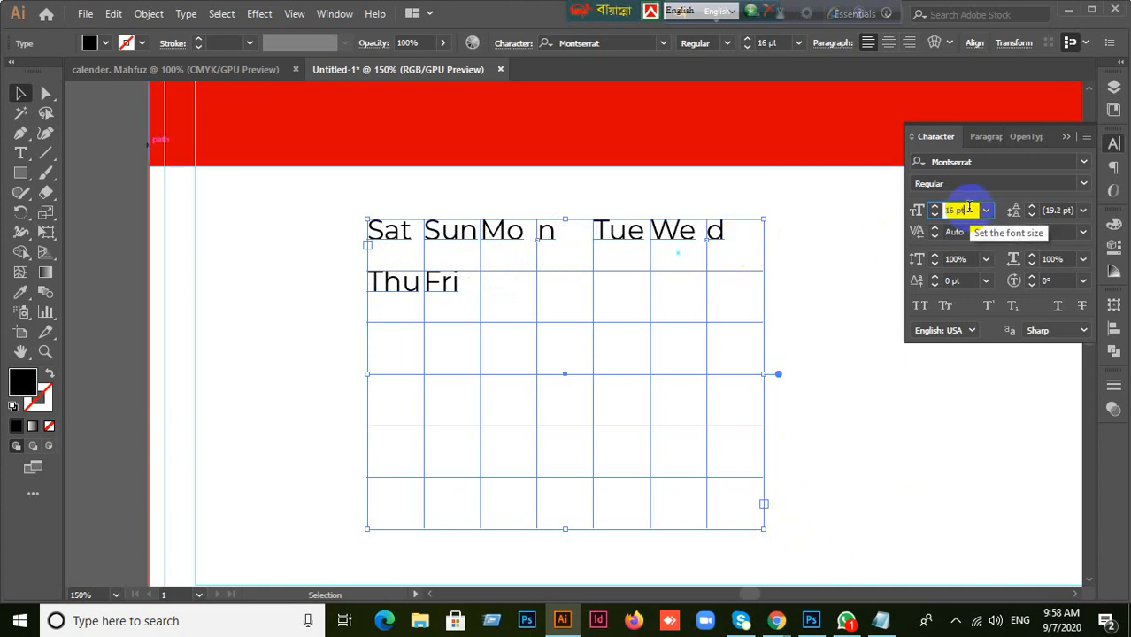
- Lower the weekday labels' font size step by step to 8 pt
key("Down")
key("Down")
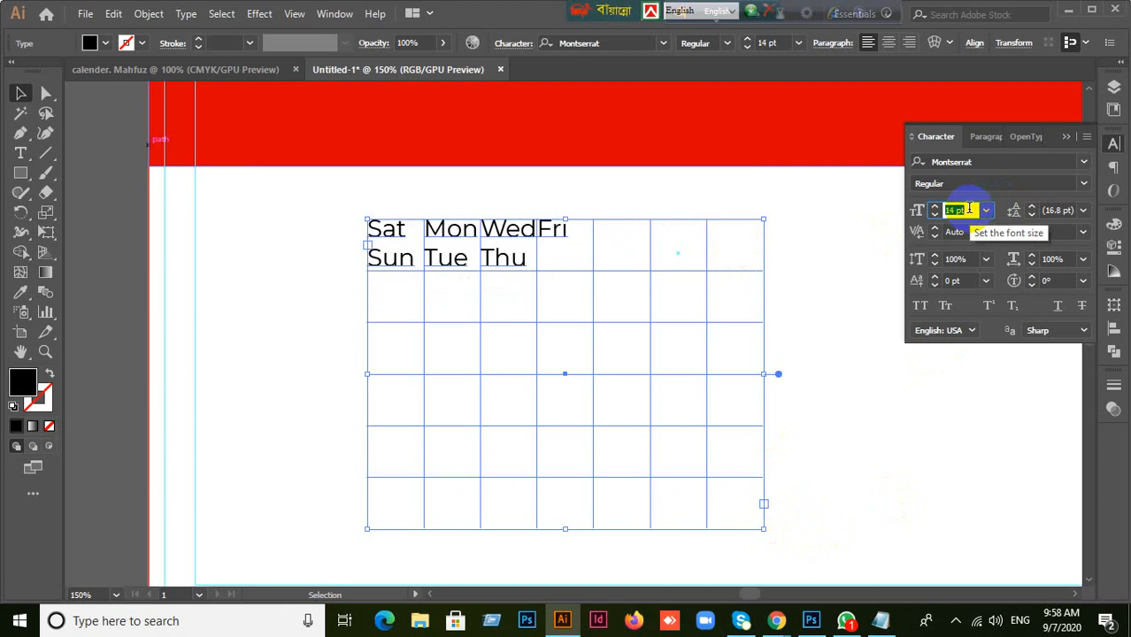
key("Down")
key("Down")
key("Down")
key("Down")
key("Down")
key("Down")
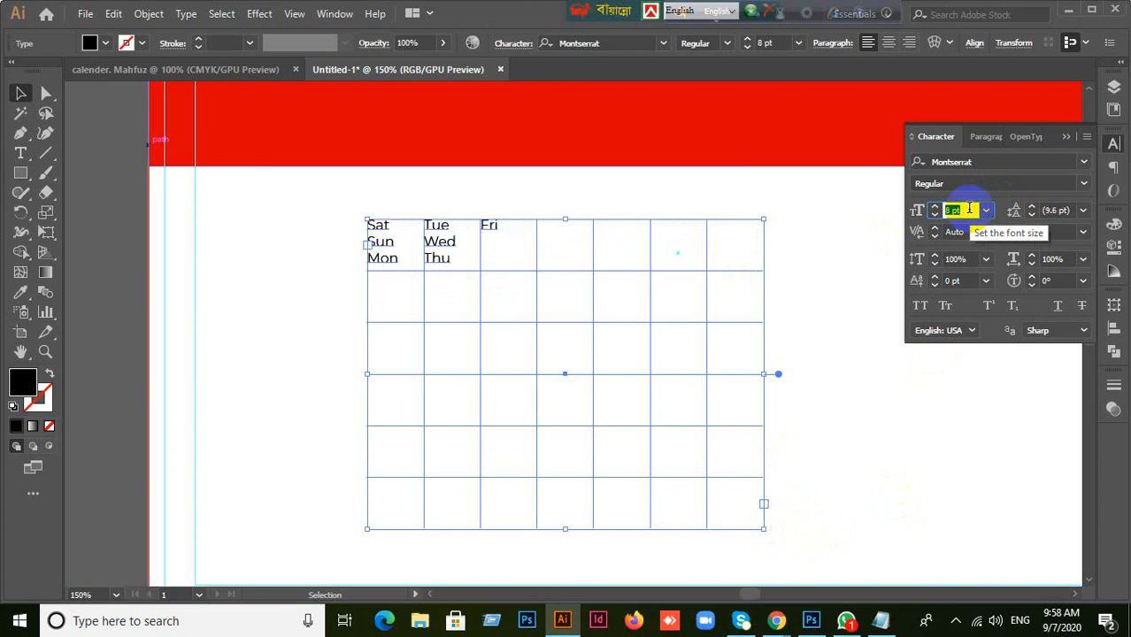
- Increase the weekday labels' font size from 8 pt step by step back to 16 pt
key("Up")
key("Up")
key("Up")
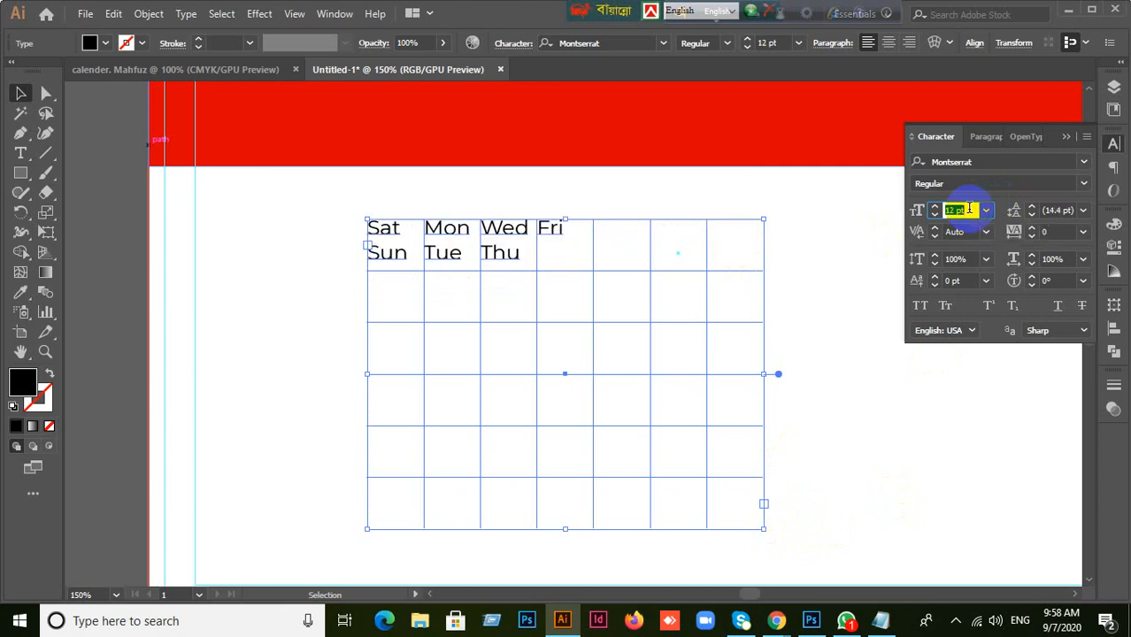
key("Up")
key("Up")
key("Up")
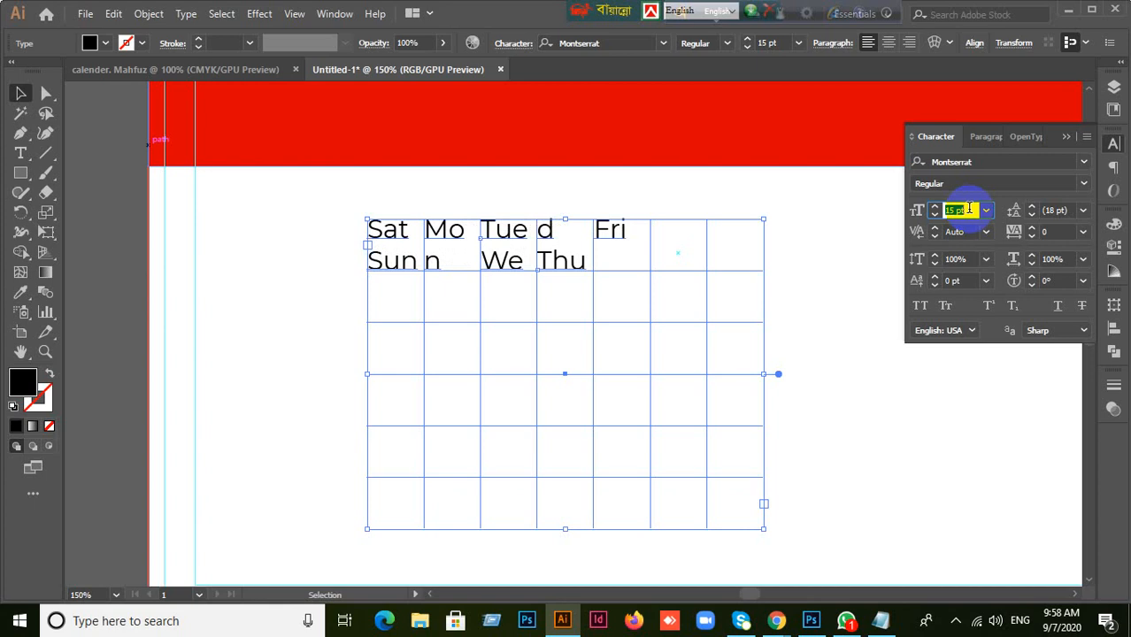
key("Up")
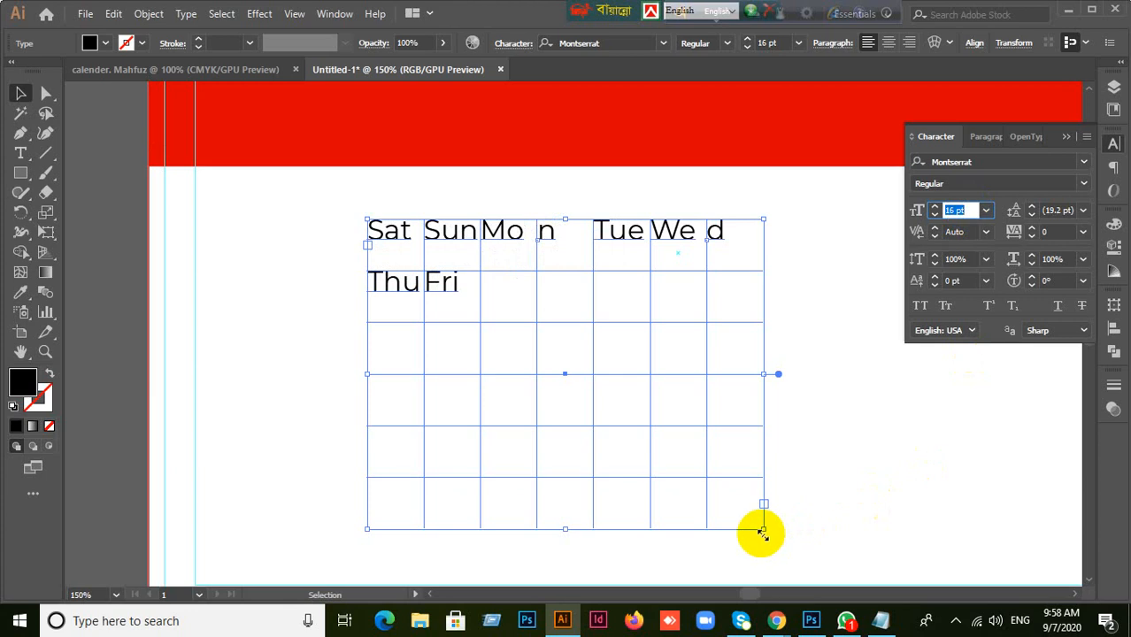
- Enlarge the weekday grid to test the cell fit, and shrink it to slightly below its original size
left_click_drag(764, 528, 825, 575)
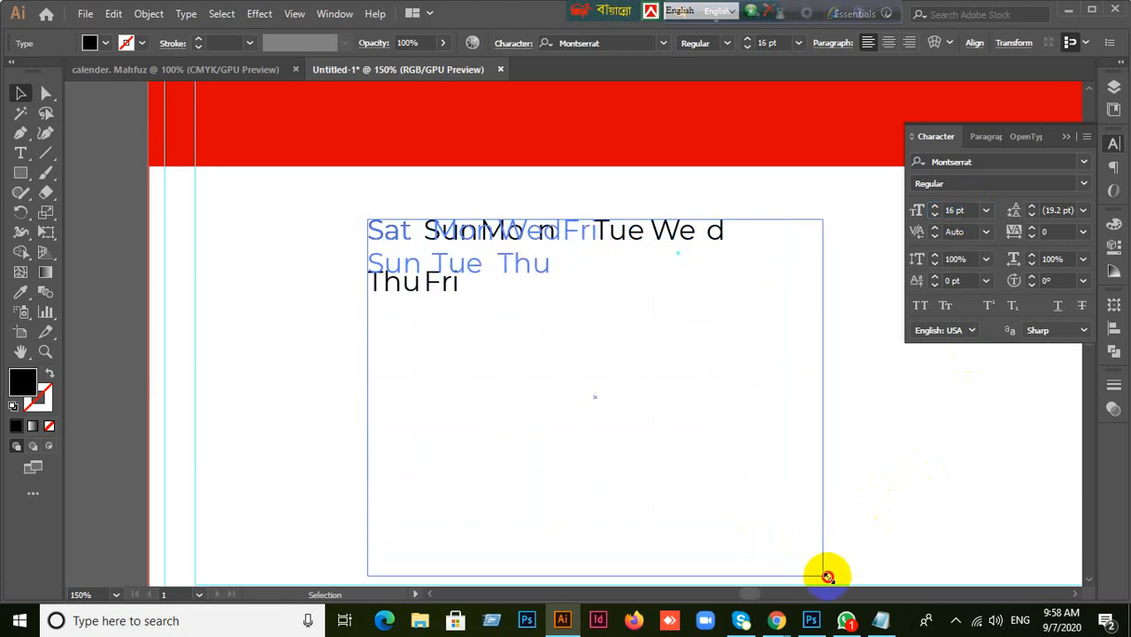
scroll(839, 544, "down", 1)
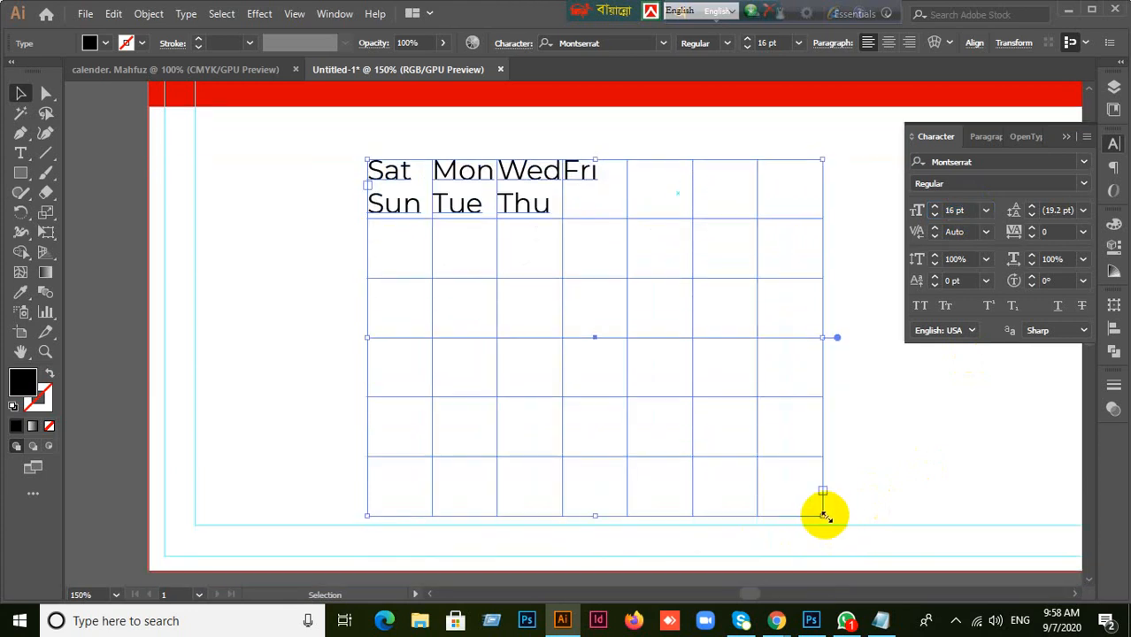
mouse_move(821, 515)
left_mouse_down()
mouse_move(845, 537)
mouse_move(705, 423)
mouse_move(770, 479)
mouse_move(835, 510)
left_mouse_up()
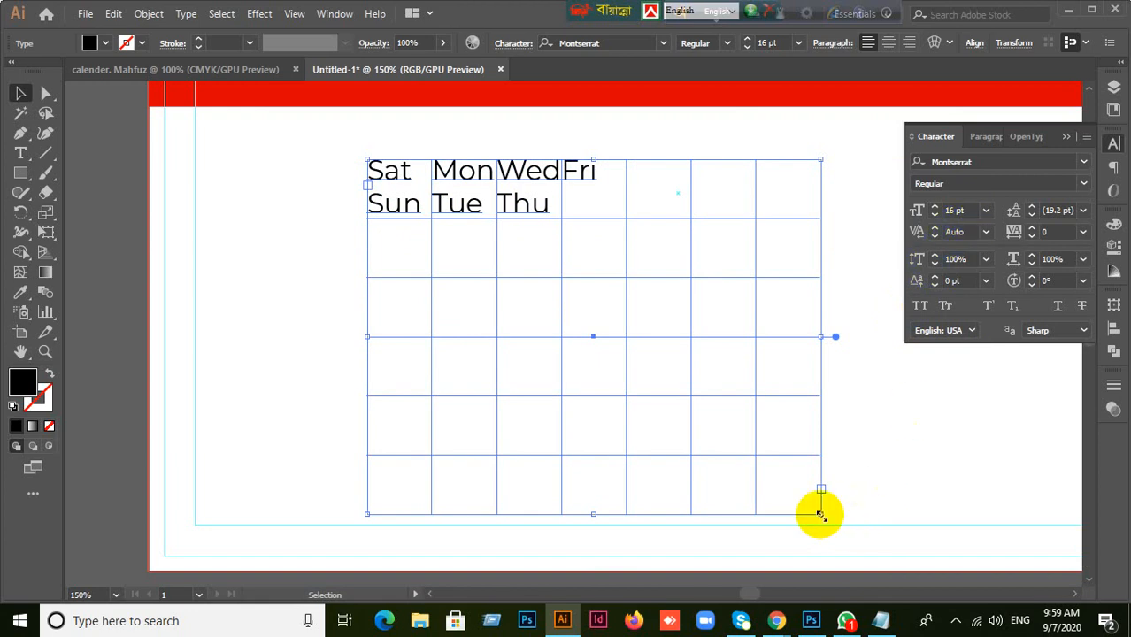
left_click_drag(818, 513, 747, 457)
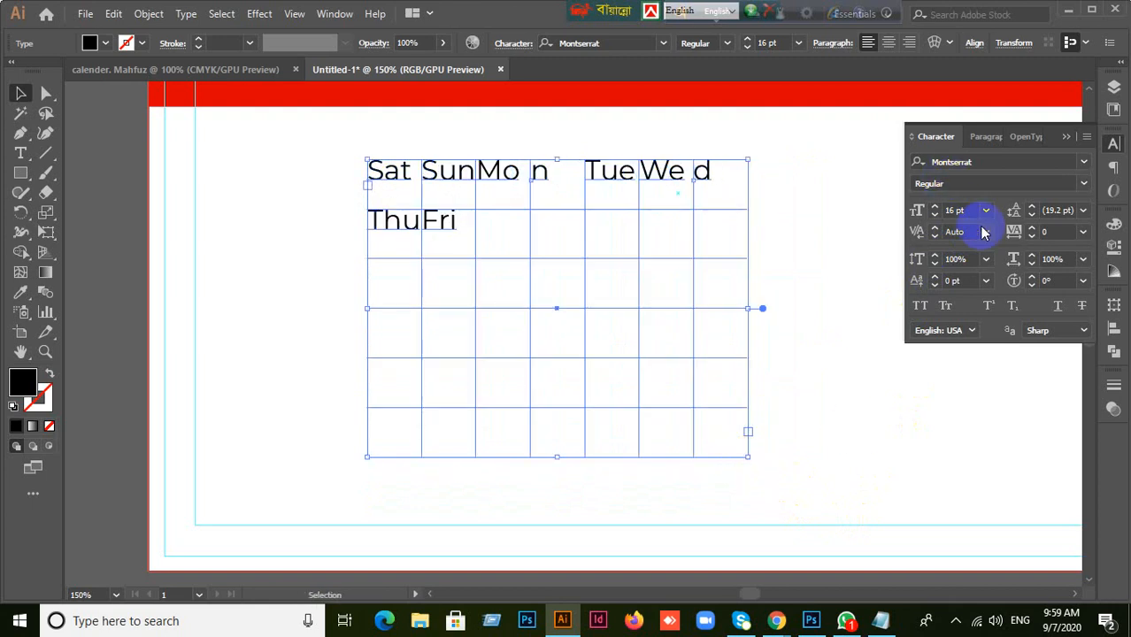
- Set the weekday labels' font size to 12 pt and change it to 14 pt
double_click(955, 210)
type("12")
key("Return")
type("14")
key("Return")
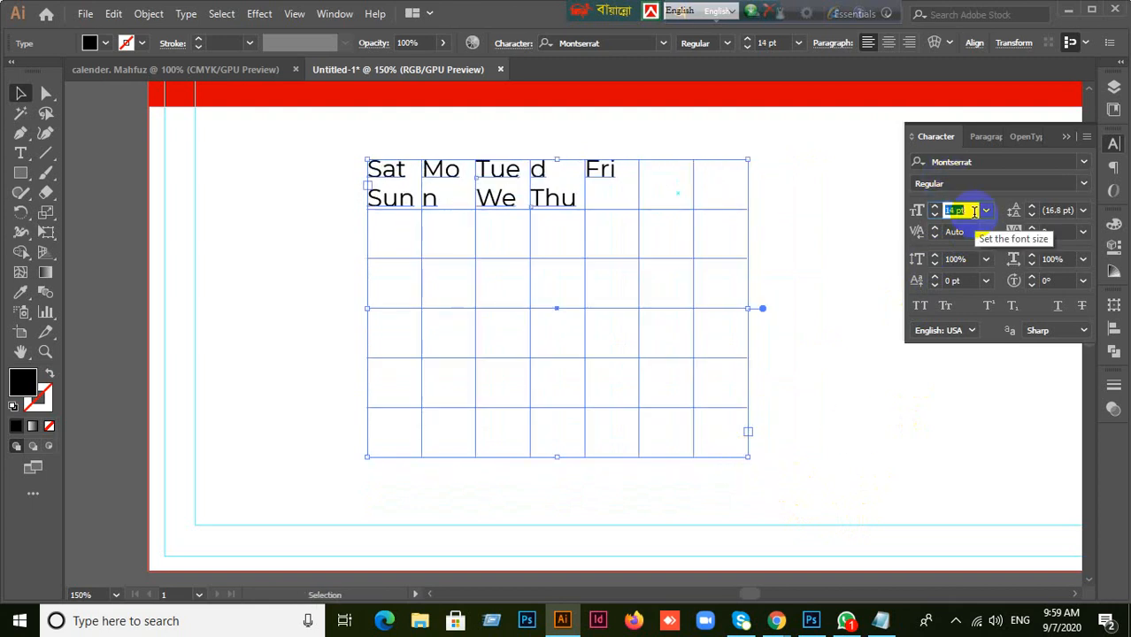
- Set the weekday labels to 10 pt and shrink the grid further, with its upper-left corner fixed
left_click_drag(749, 456, 737, 447)
type("10")
key("Return")
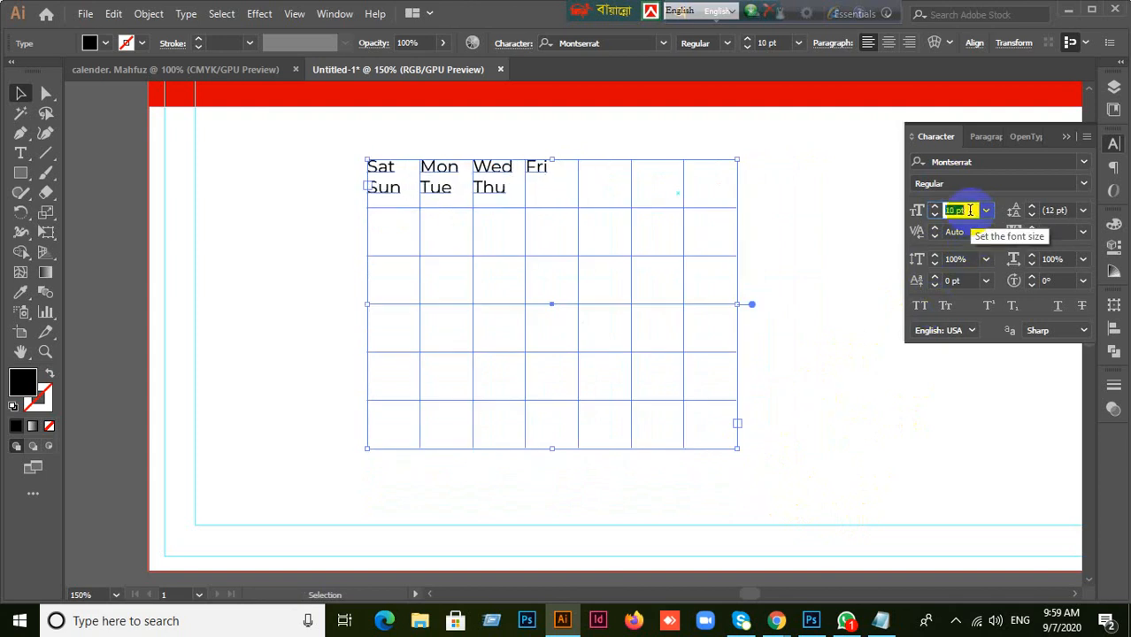
left_click_drag(735, 448, 681, 416)
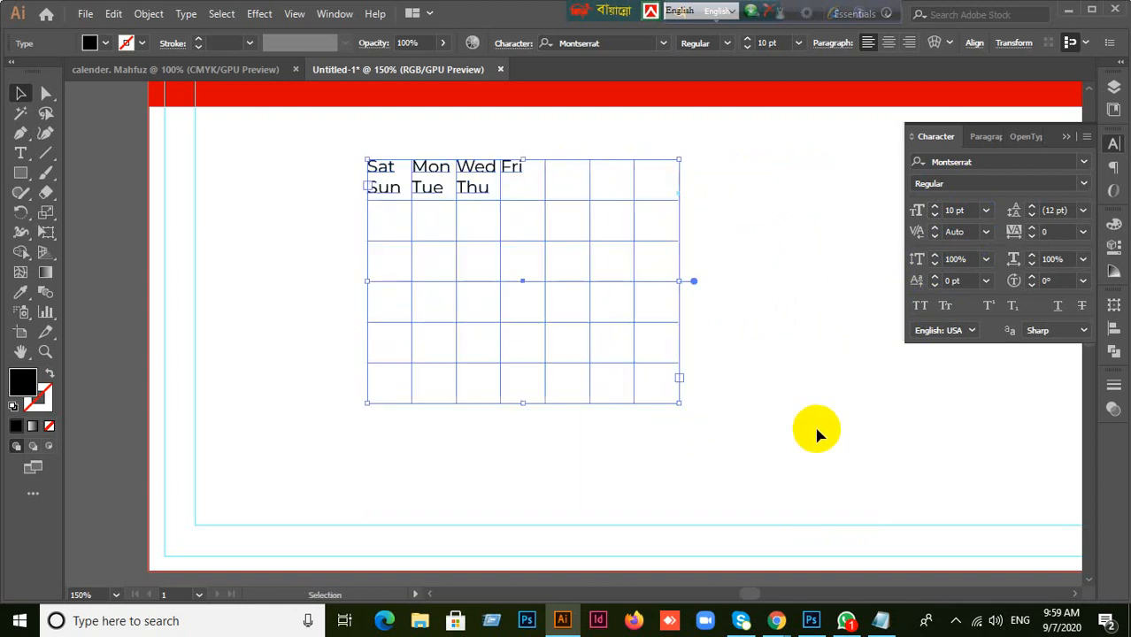
- Replace all the weekday labels in the grid with the date 1 in the first cell
left_click(816, 429)
left_click(485, 270)
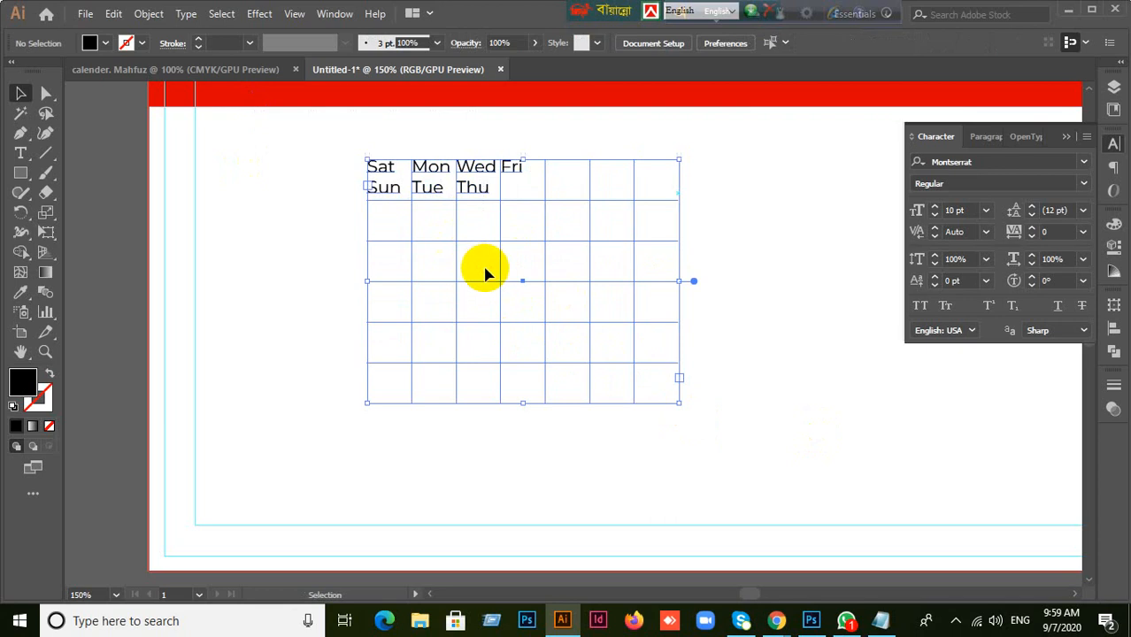
double_click(409, 194)
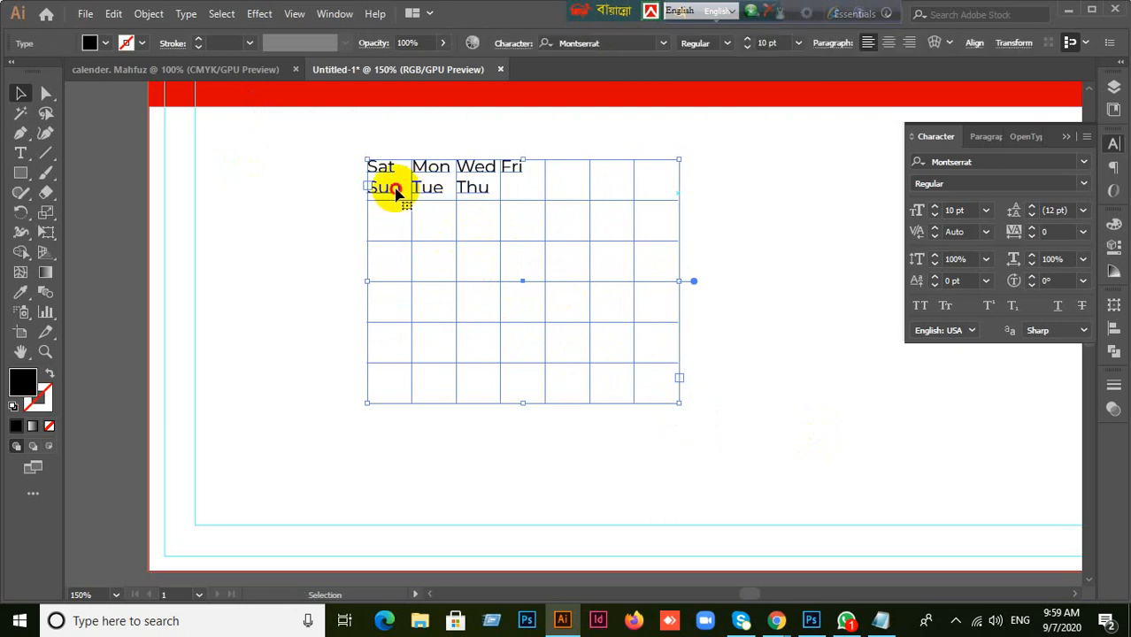
left_click(368, 168)
left_click_drag(370, 168, 560, 226)
key("BackSpace")
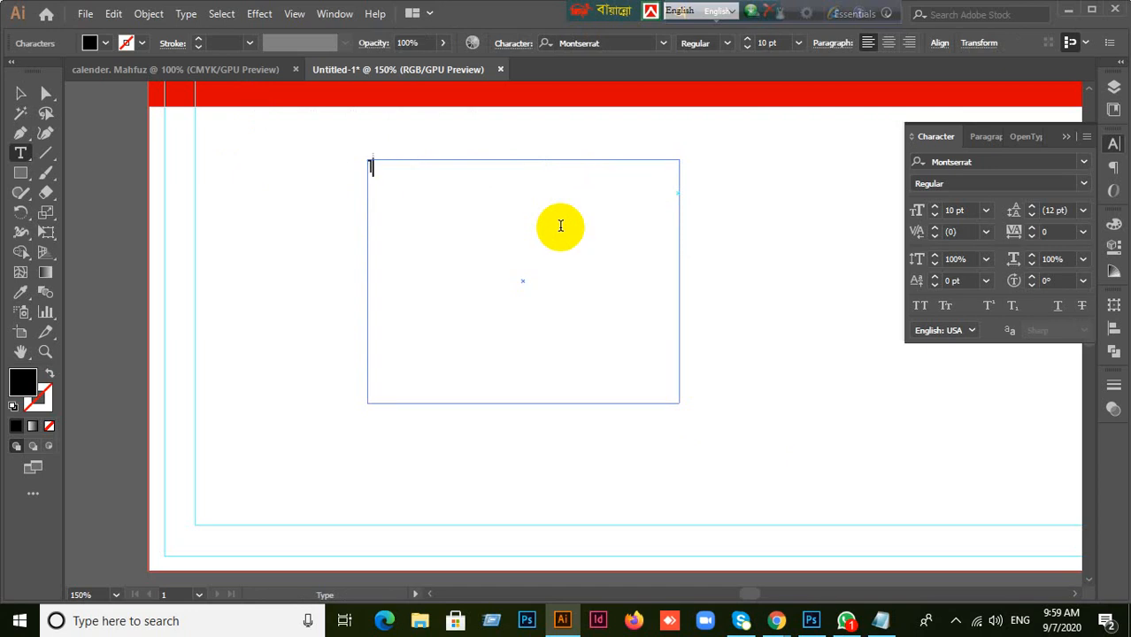
- Select the grid as an object and set its font size to 23 pt
left_click(22, 94)
left_click(966, 209)
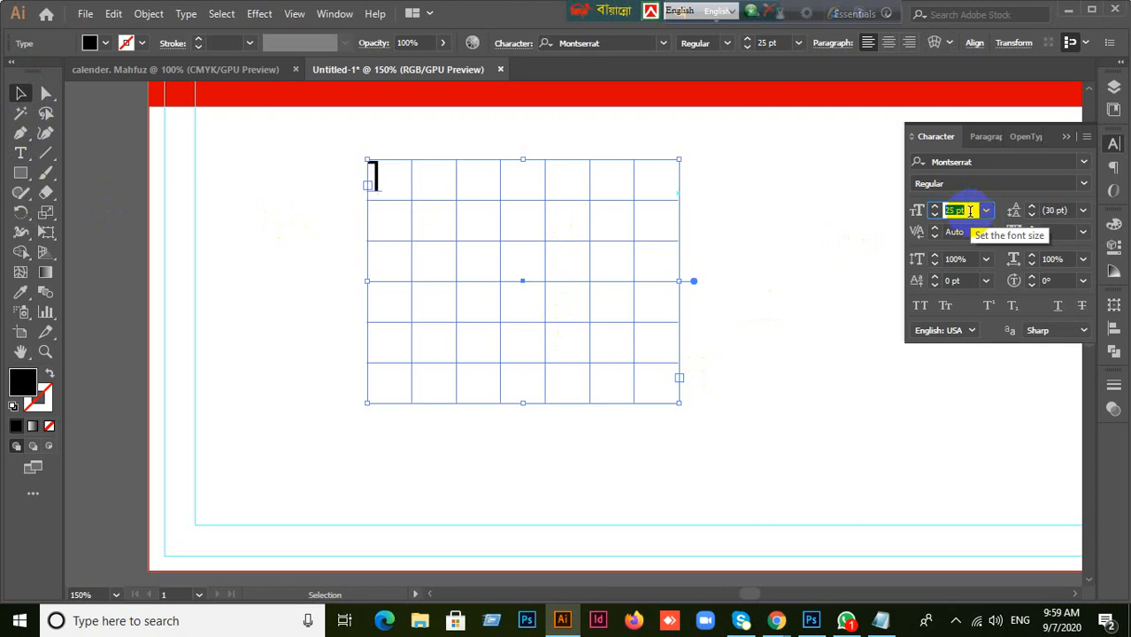
key("Return")
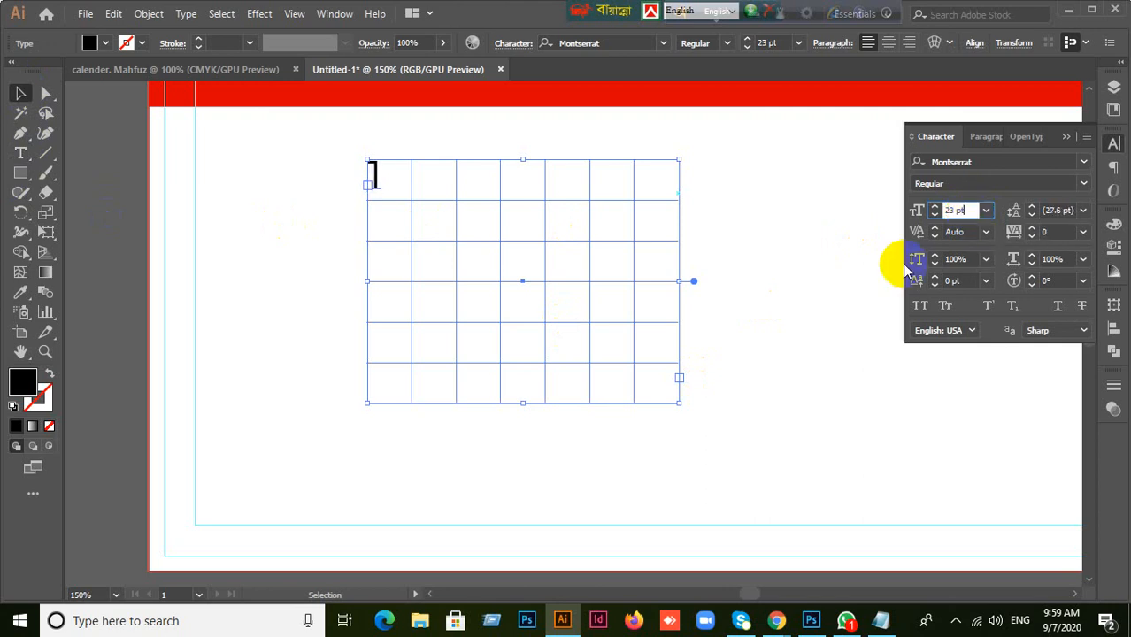
- Fill the first two rows of the grid with the dates 2 to 14, after the existing 1
double_click(374, 177)
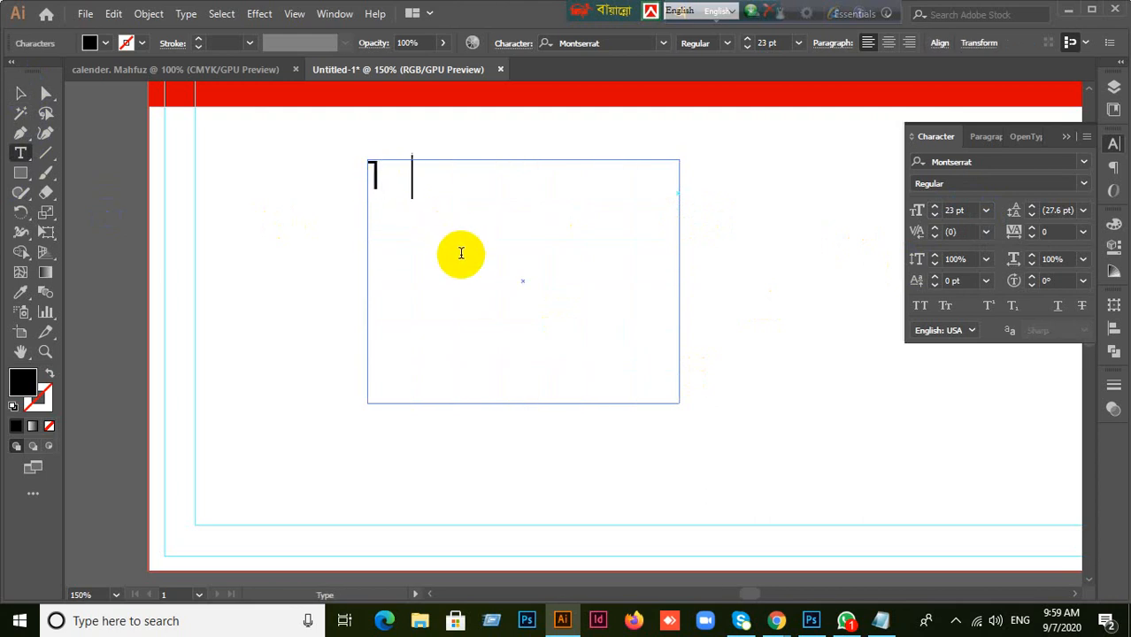
type("2  3  ")
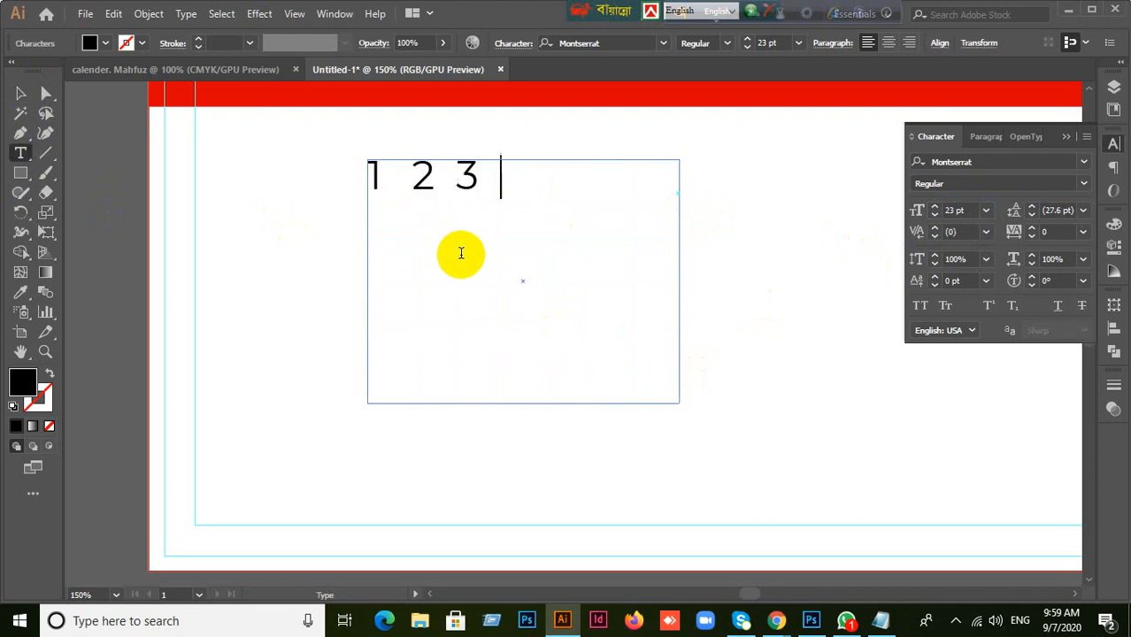
type("4  5  6")
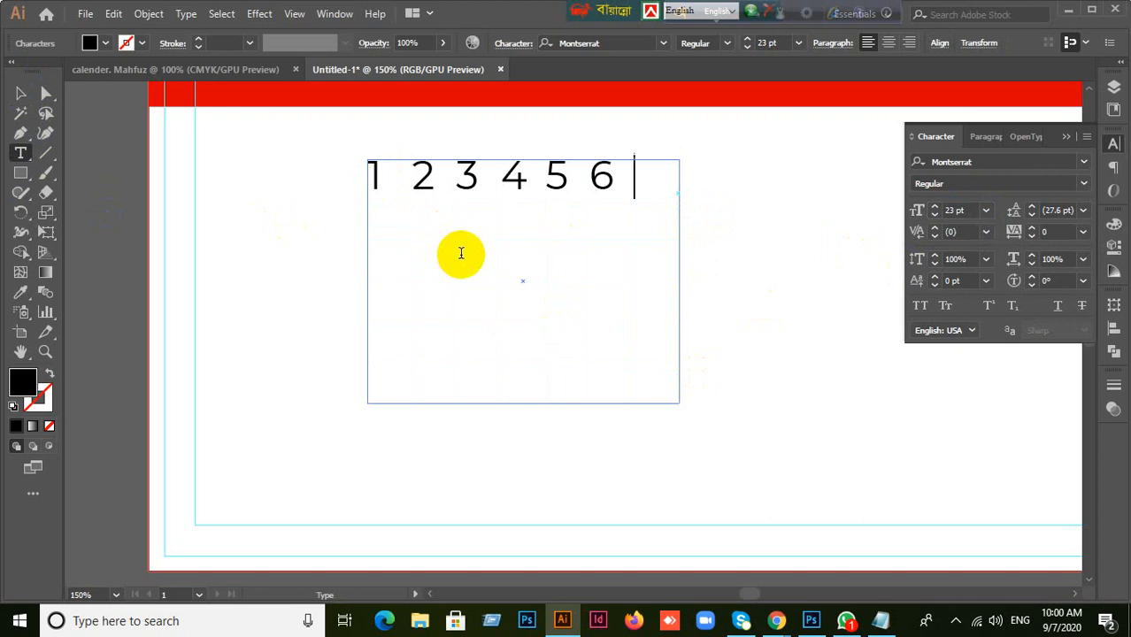
type("  7 8  9")
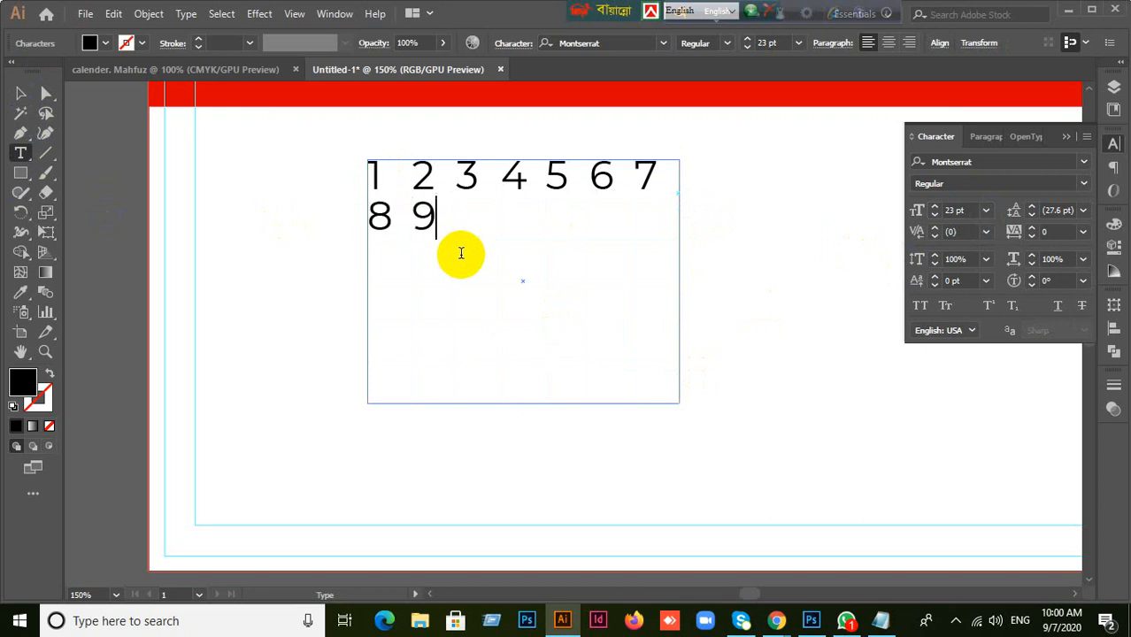
type("  1011  12")
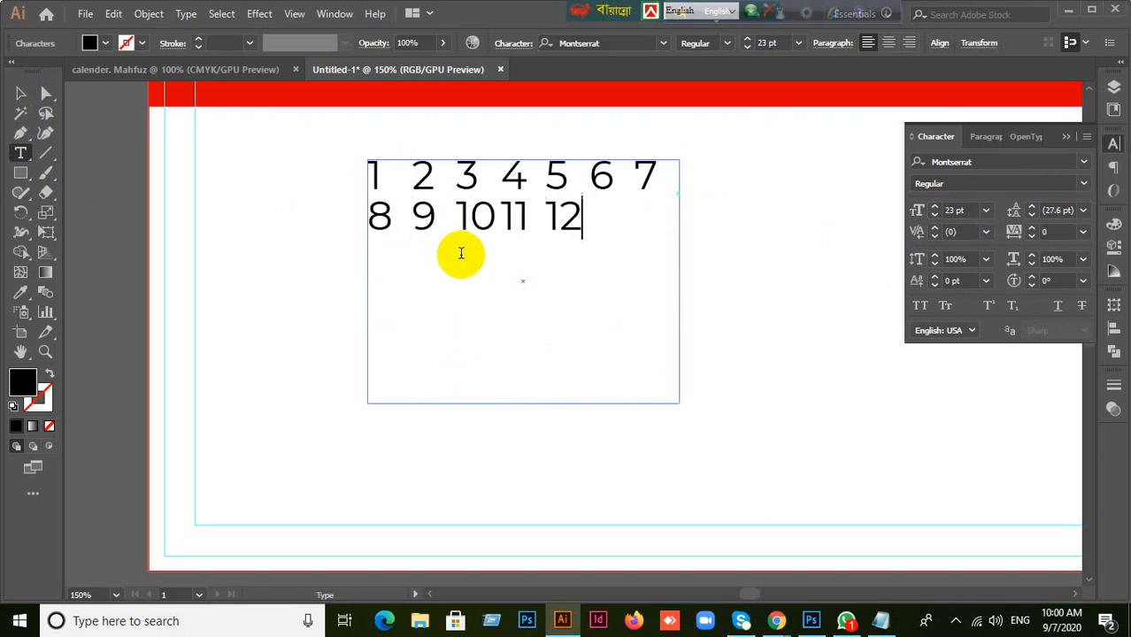
type("1314")
key("Return")
- Continue the date sequence in the grid's remaining rows with 15 to 31
type("1")
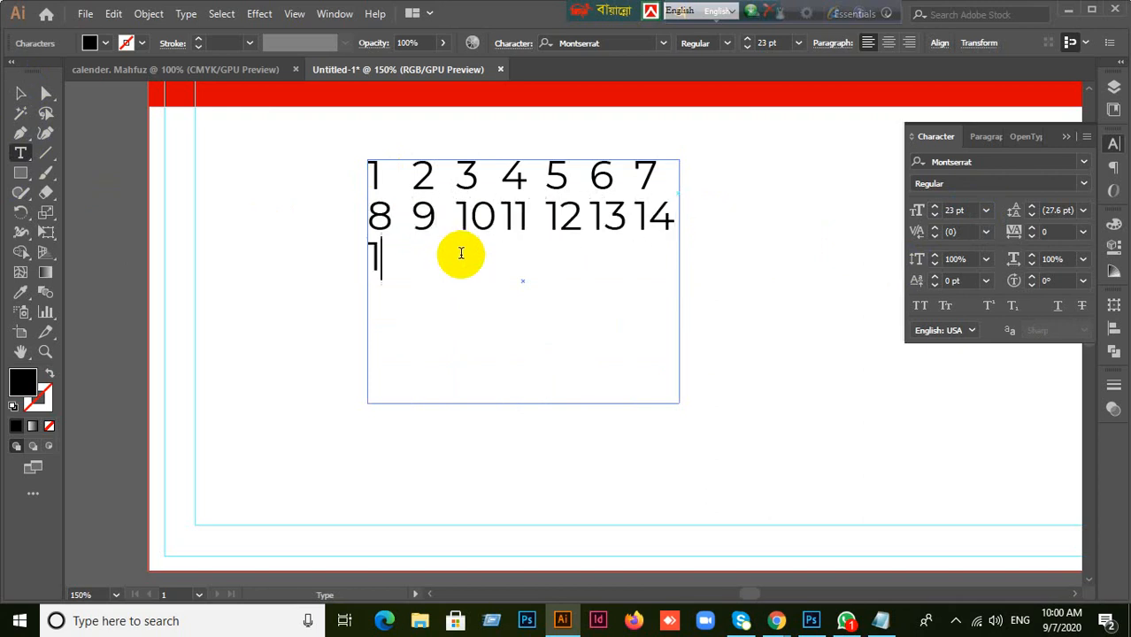
type("516171")
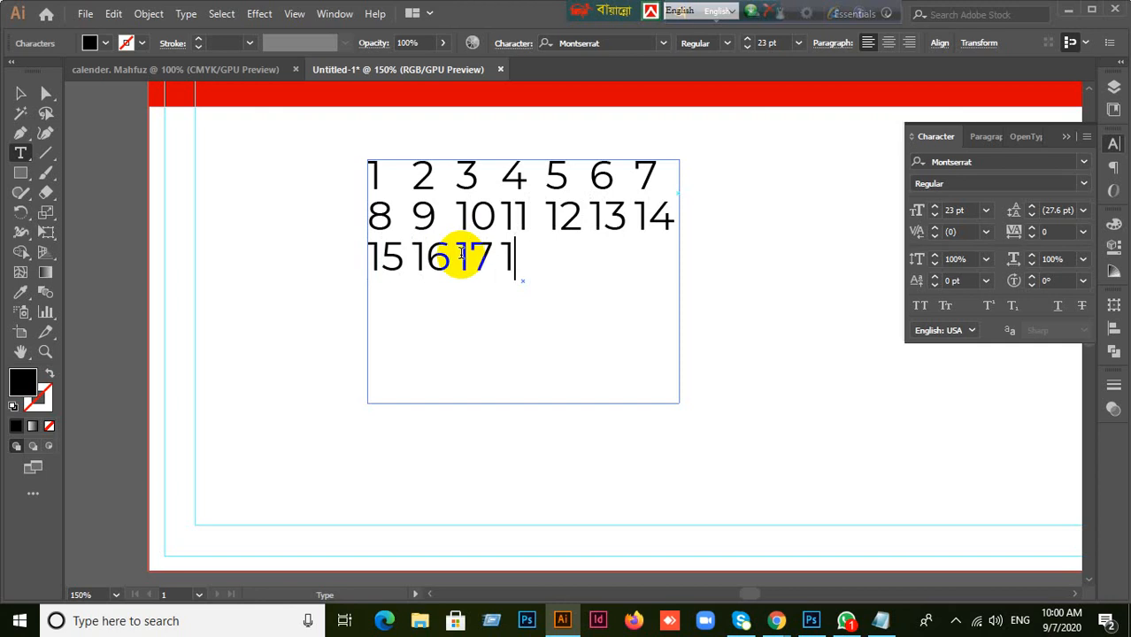
type("8192   0")
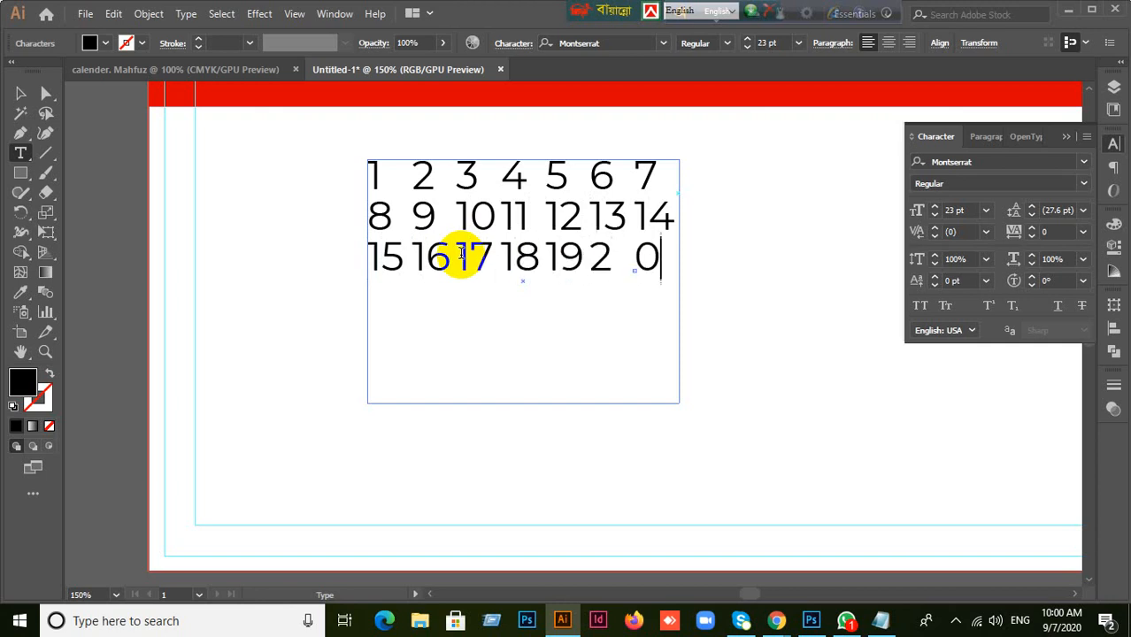
type("2")
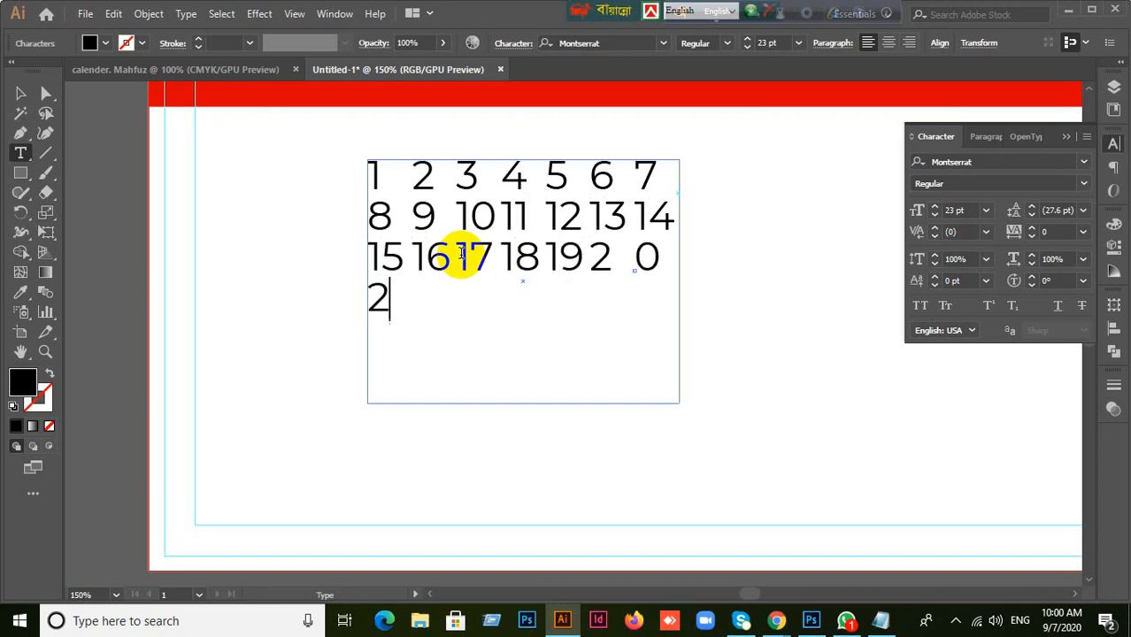
type("12 2 2 3 2")
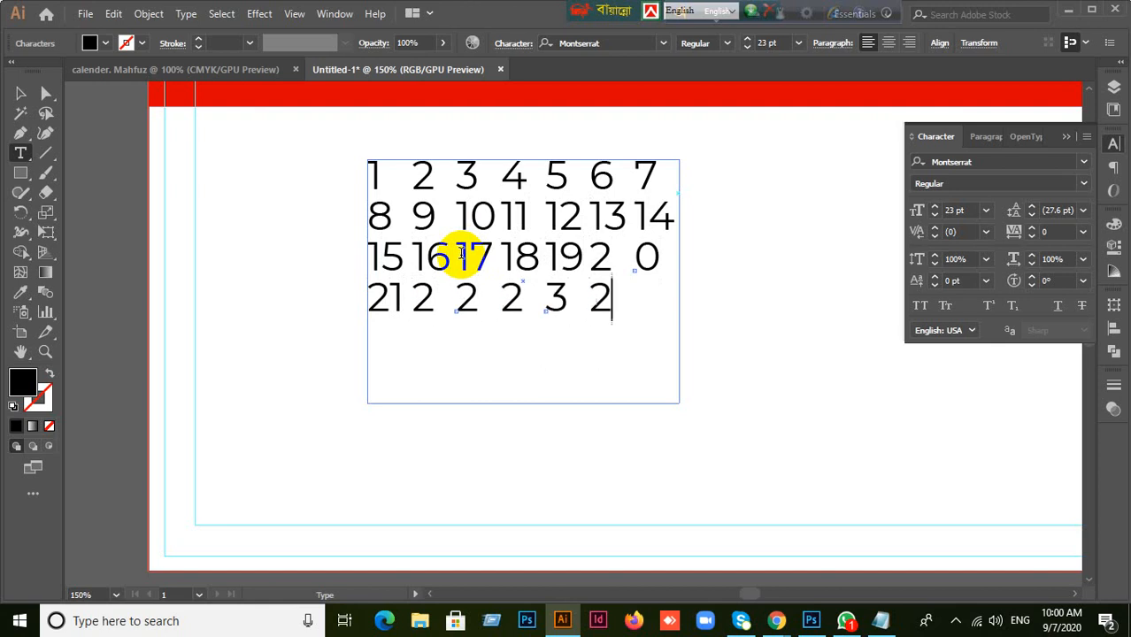
type(" 42 5")
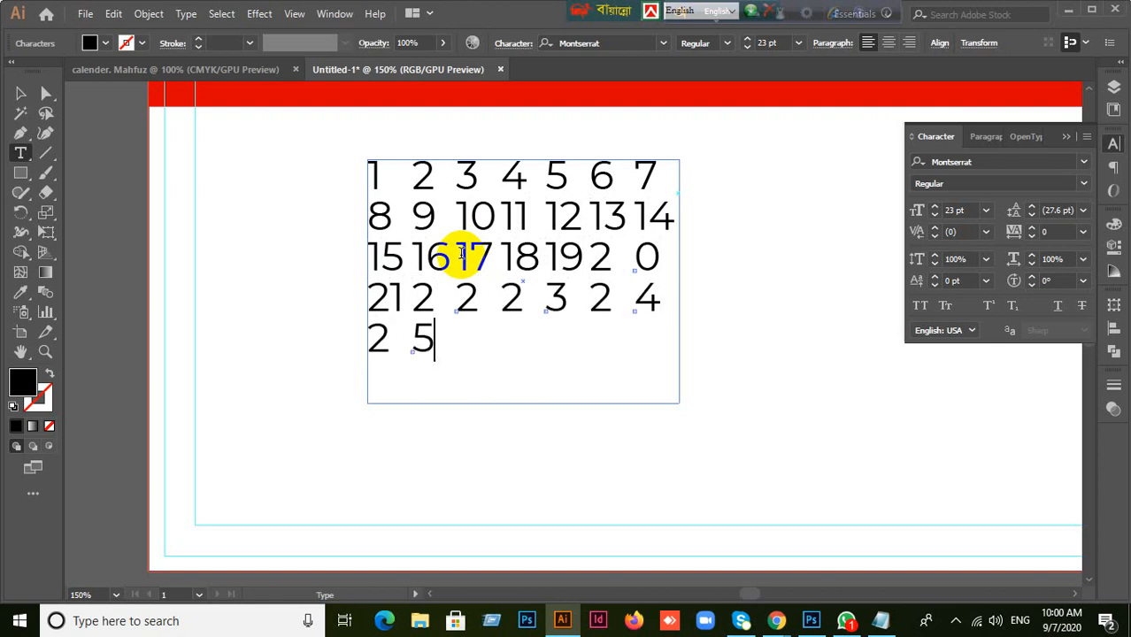
type(" 2 6")
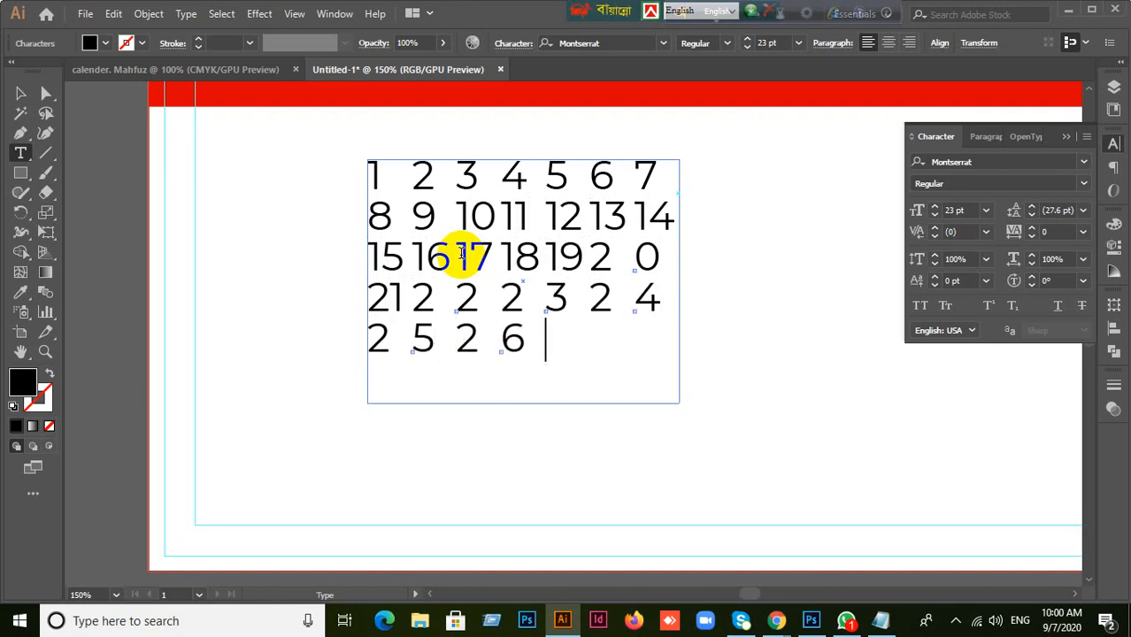
type(" 2 7 2 8")
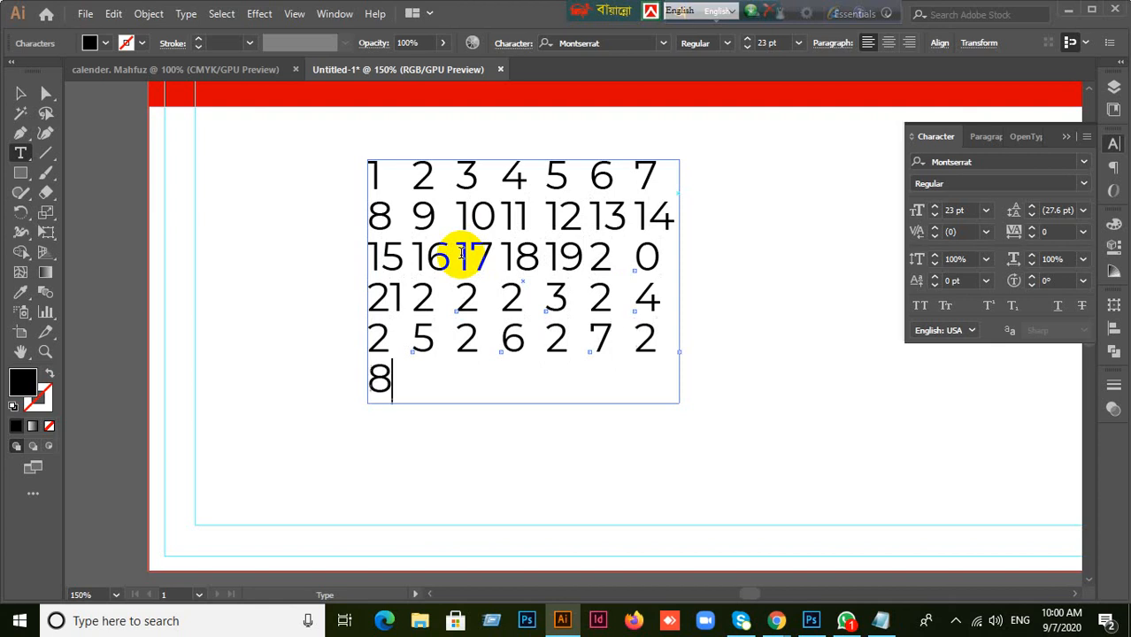
type(" 2 9 3 0")
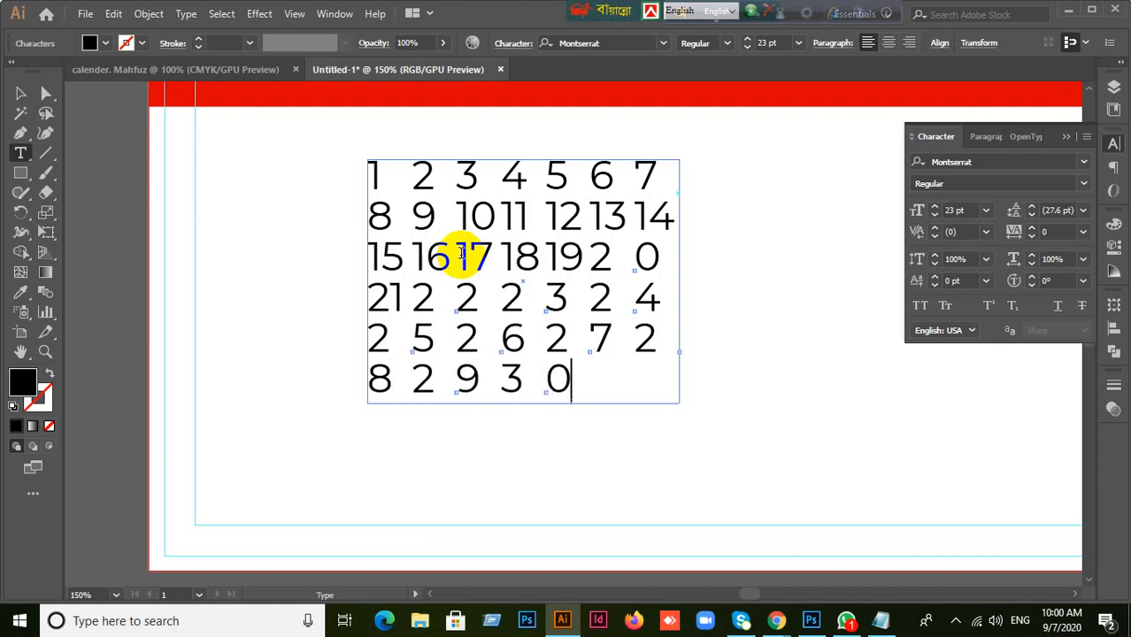
type(" 31")
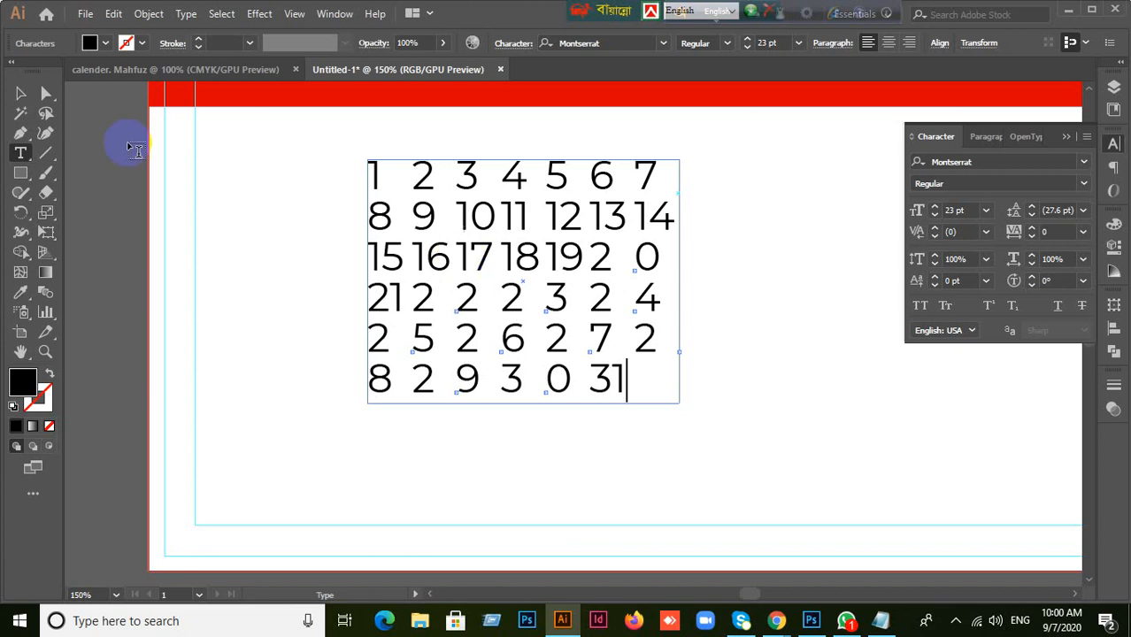
- Enlarge the grid with its upper-left corner fixed until each date fits one cell, and reduce the font size to 17 pt
left_click(20, 93)
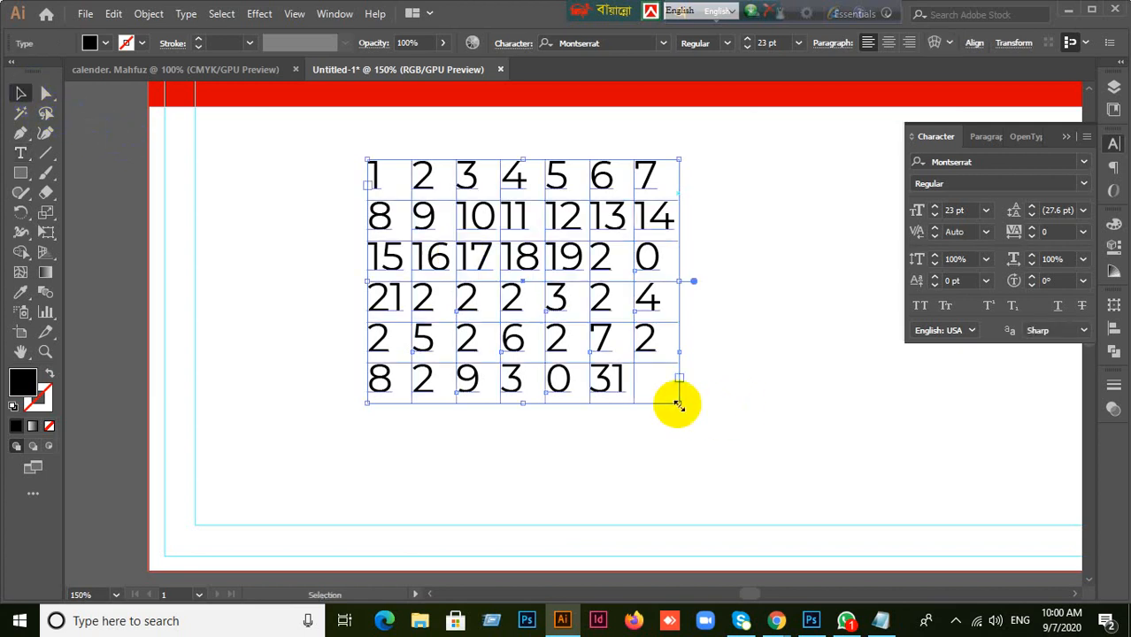
left_click_drag(678, 405, 770, 474)
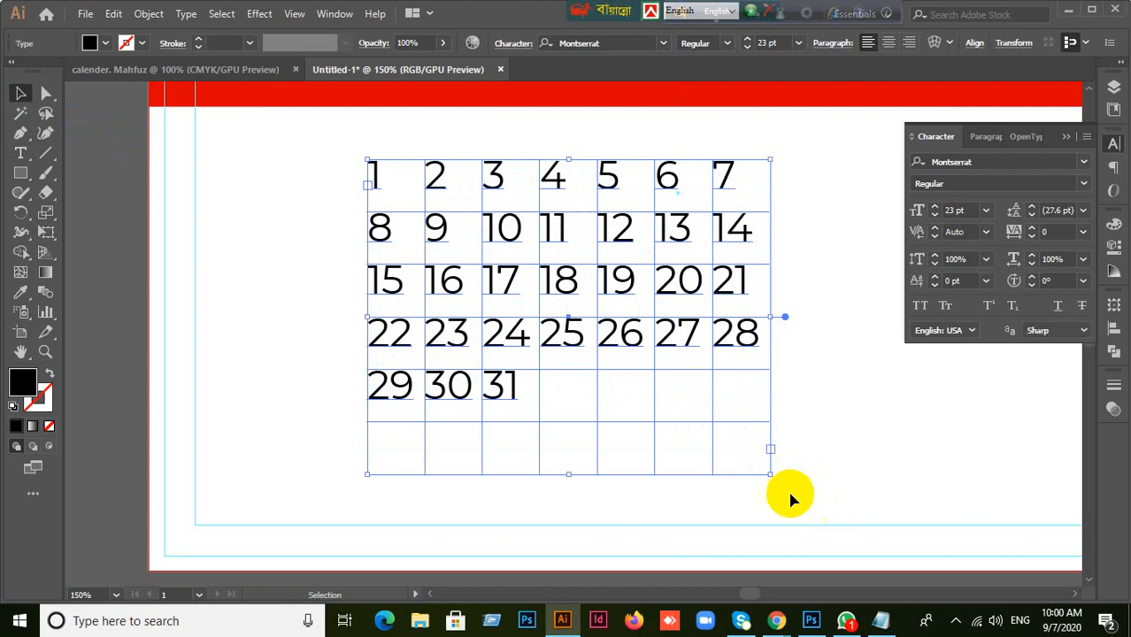
double_click(959, 210)
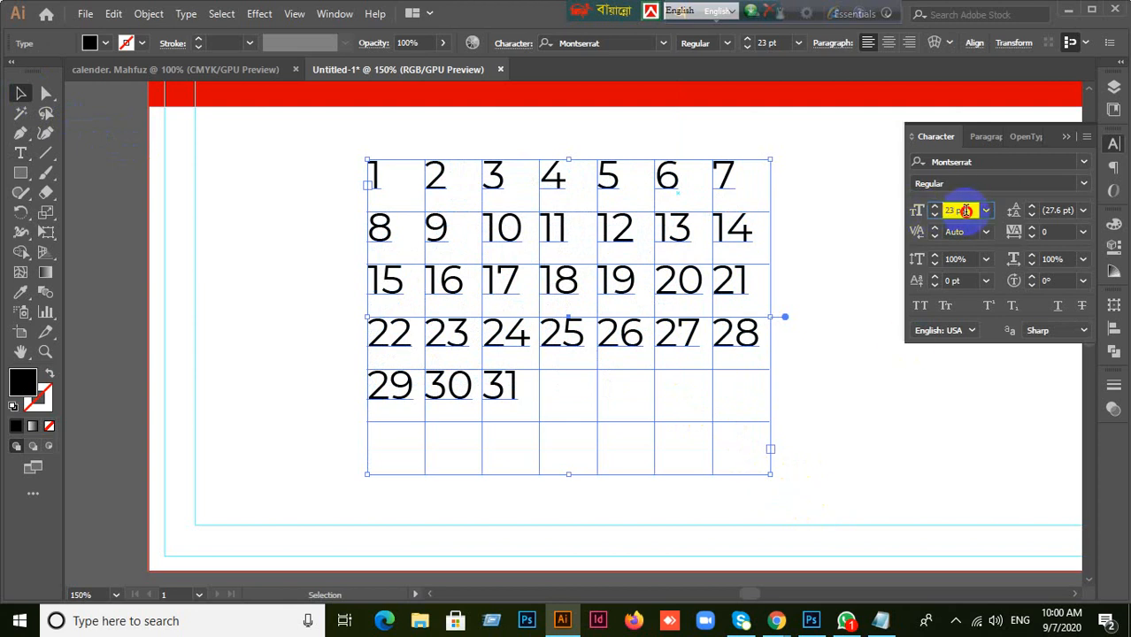
type("21")
key("Return")
type("18")
key("Return")
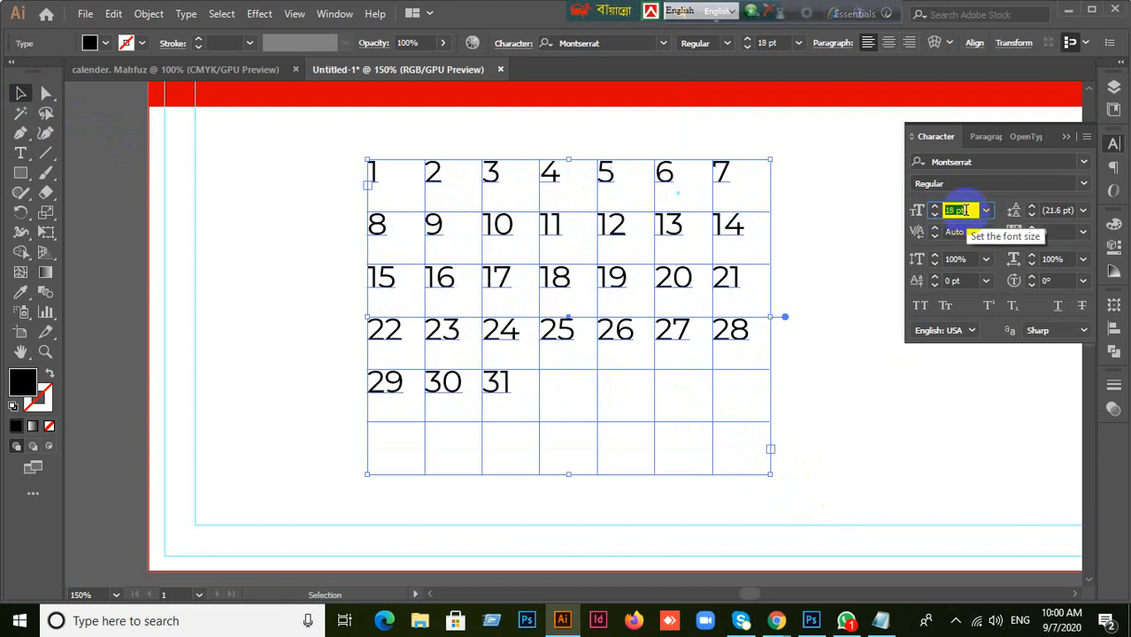
type("17")
key("Return")
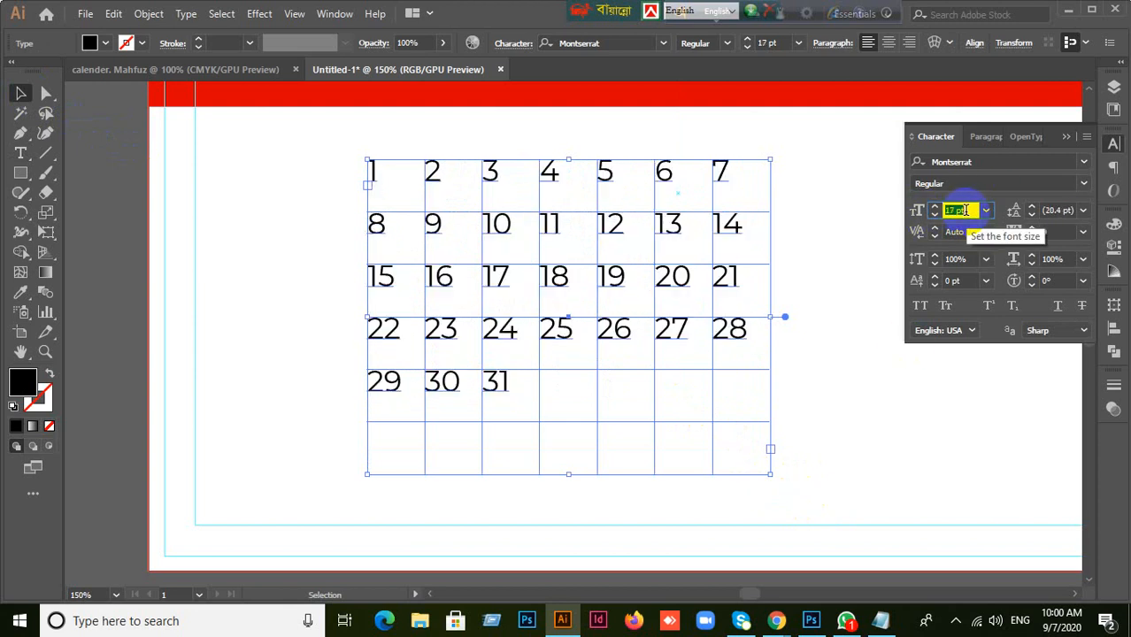
- Move the date grid down to leave space between it and the red header, and deselect it
left_click_drag(550, 283, 554, 330)
left_click(349, 232)
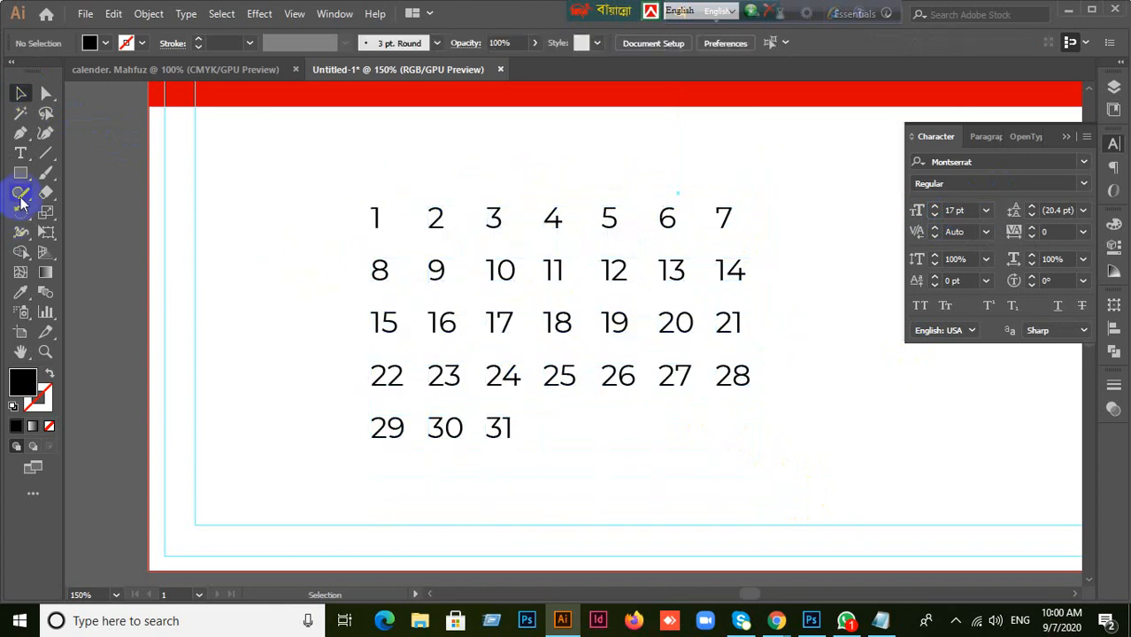
left_click_drag(22, 150, 170, 320)
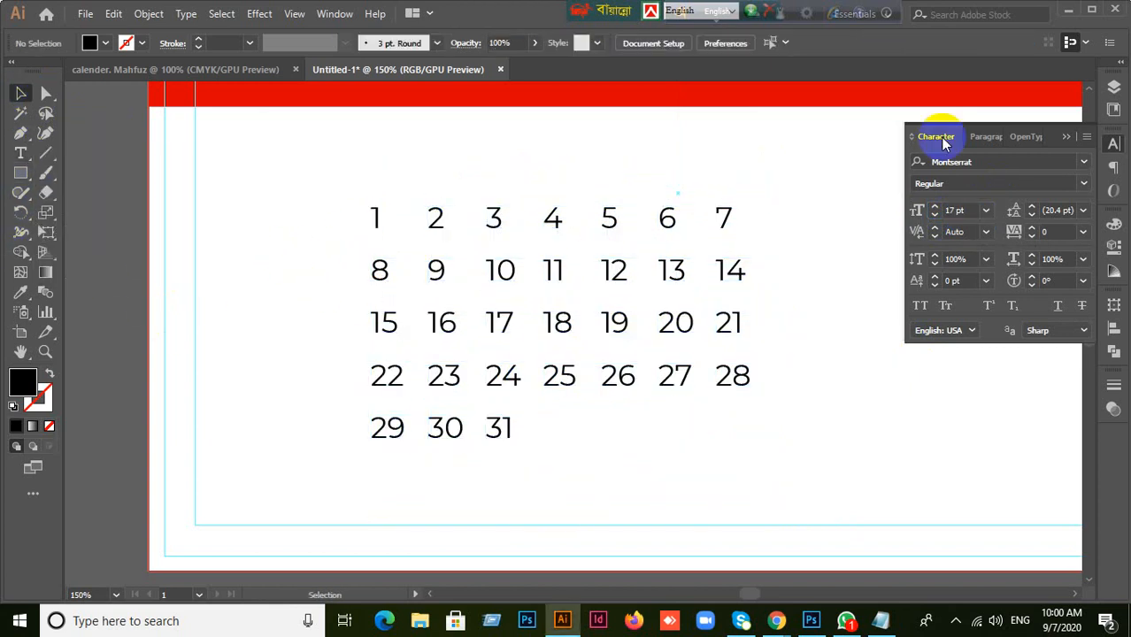
left_click(391, 222)
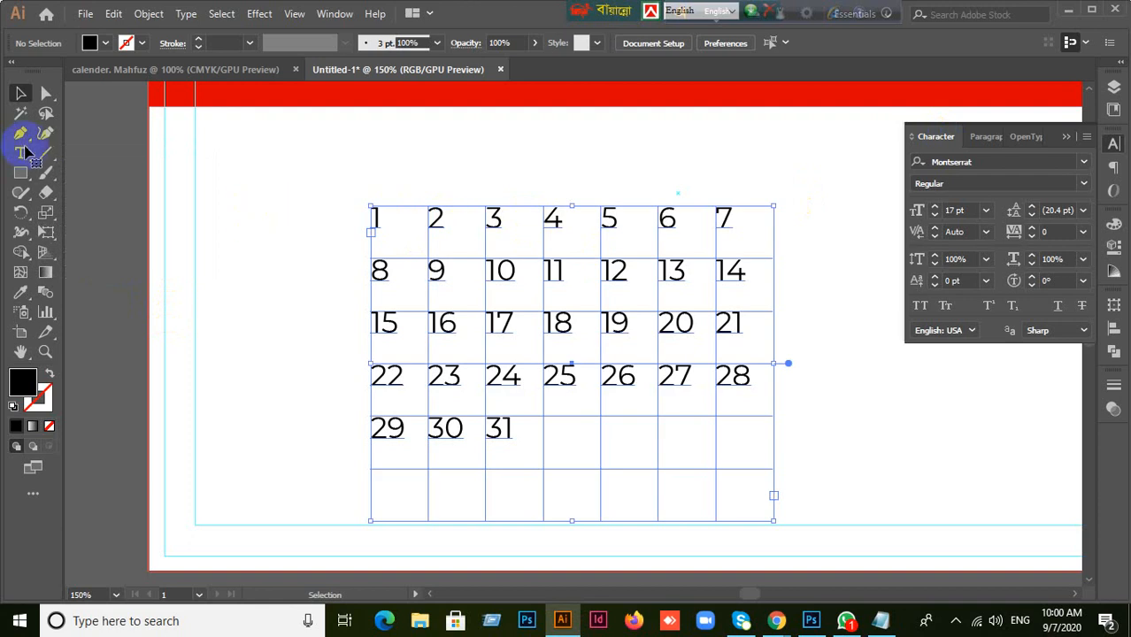
left_click_drag(21, 150, 78, 155)
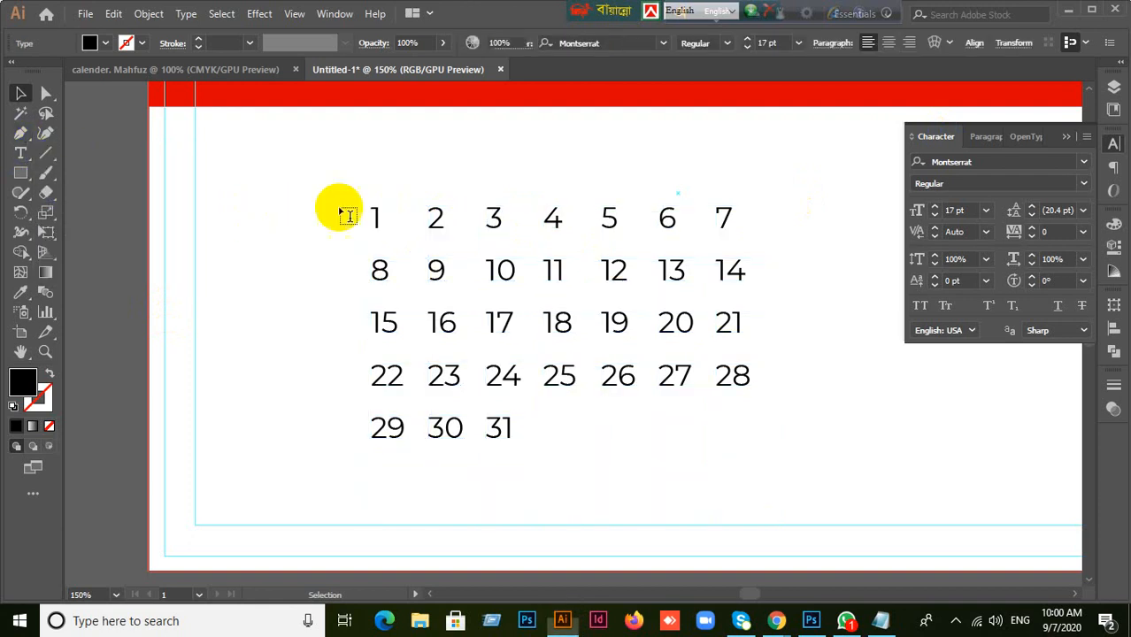
left_click(366, 167)
type("S")
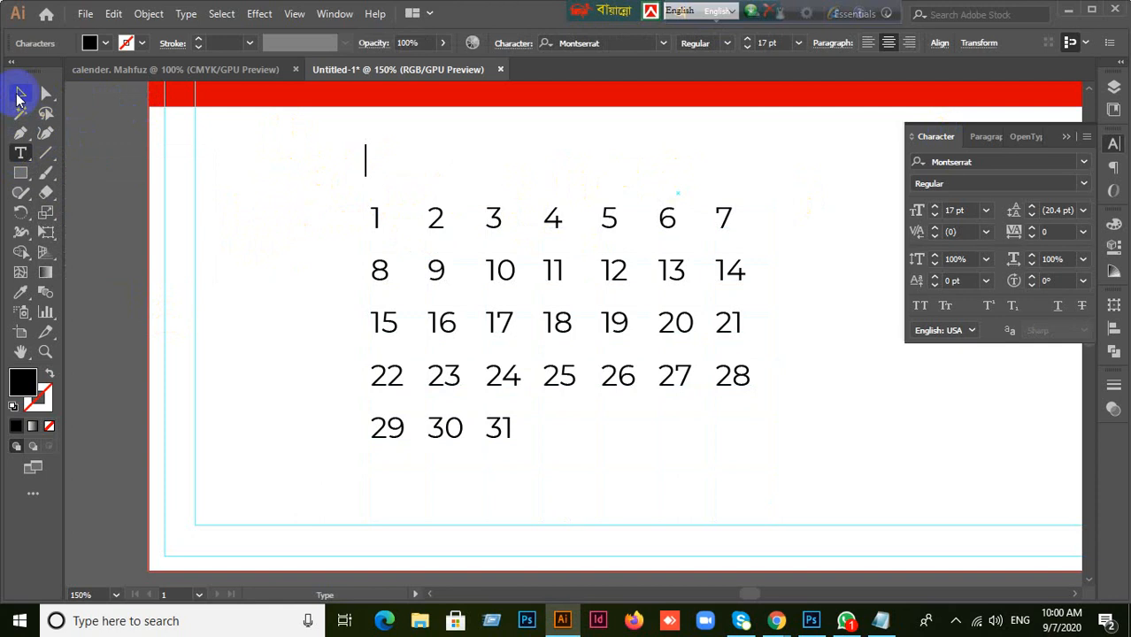
left_click(19, 95)
left_click(203, 137)
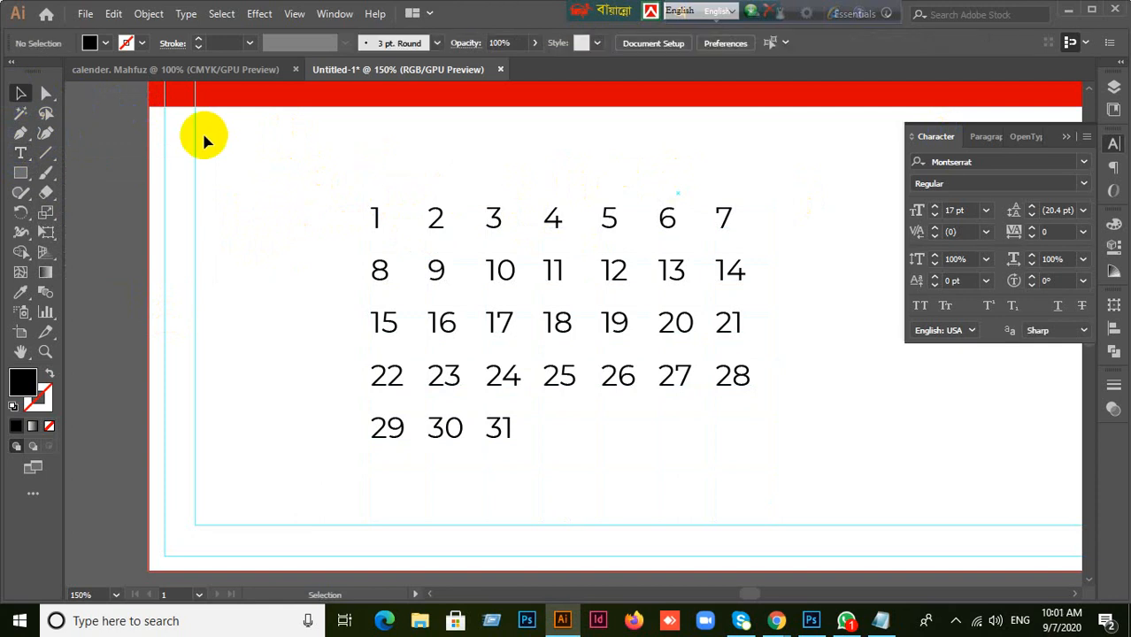
- Create an empty text area about as wide as the date grid and place it directly above the first row of dates
left_click(374, 218)
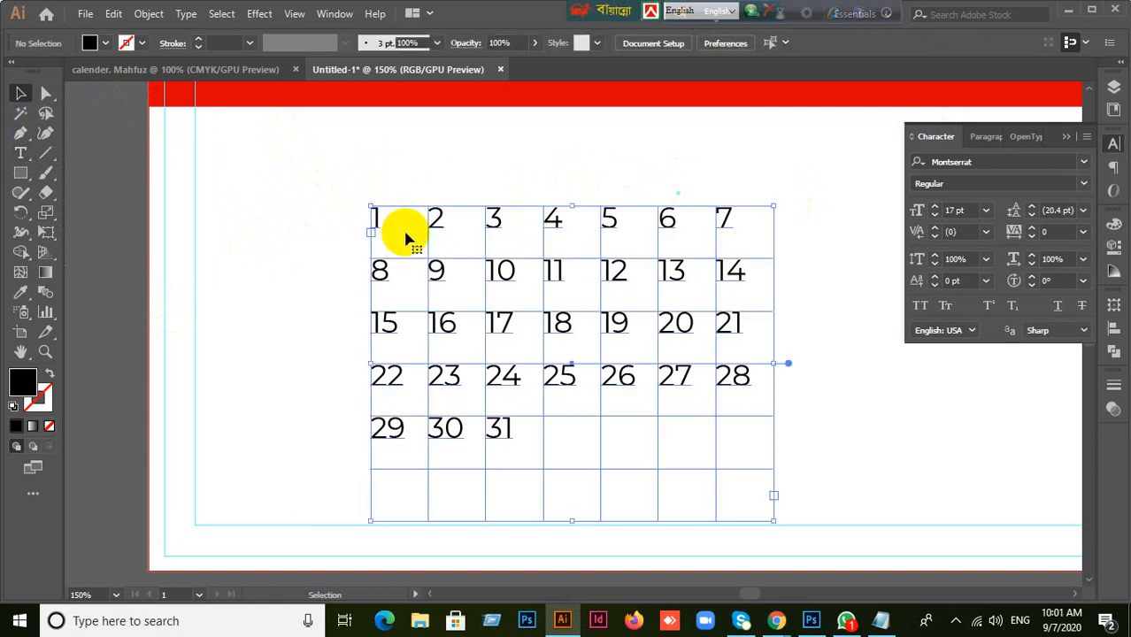
left_click(25, 155)
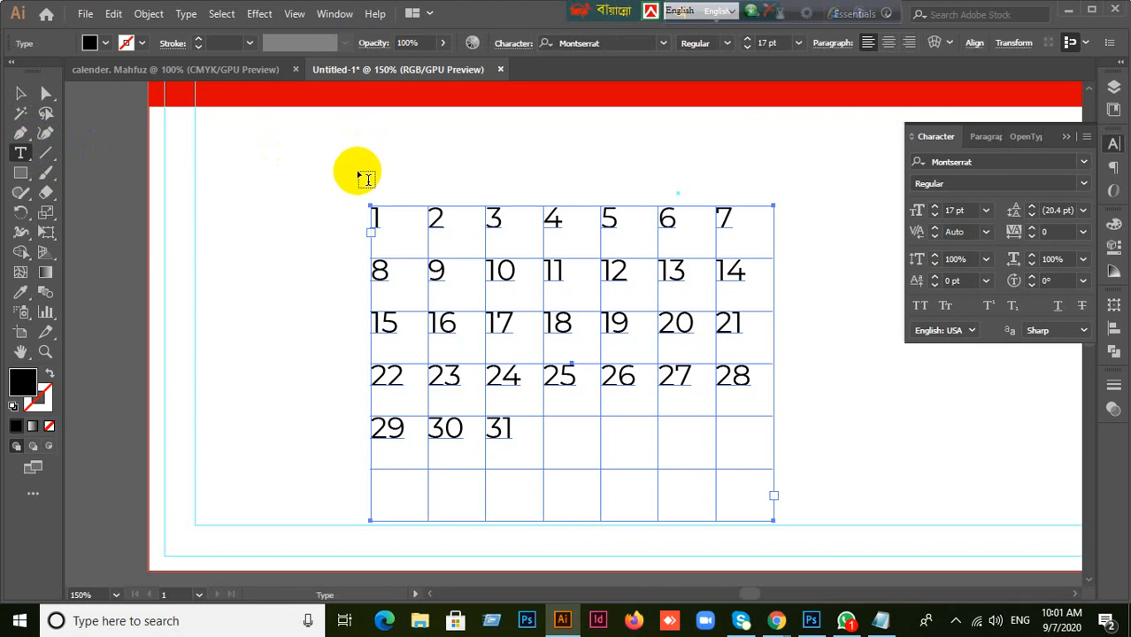
left_click_drag(360, 175, 741, 213)
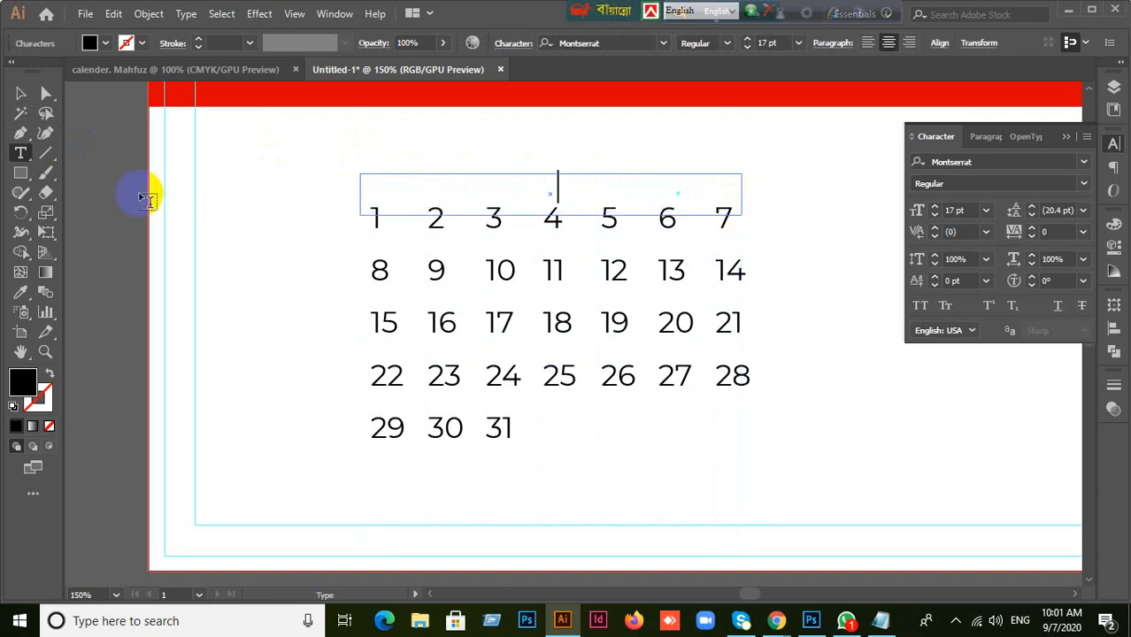
left_click(20, 93)
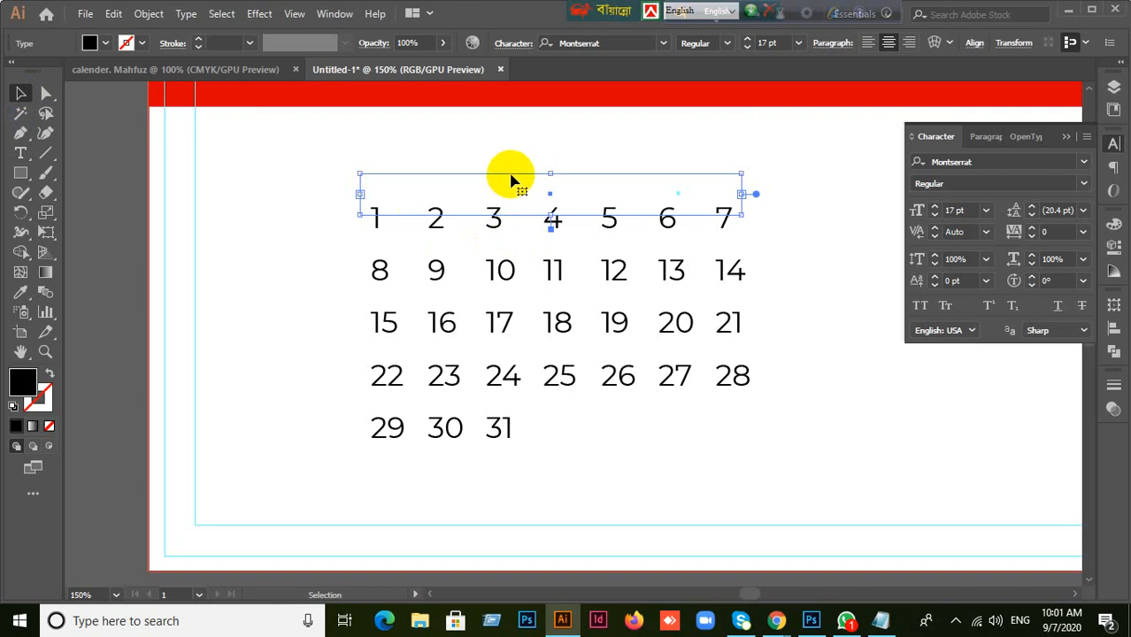
left_click_drag(511, 180, 511, 157)
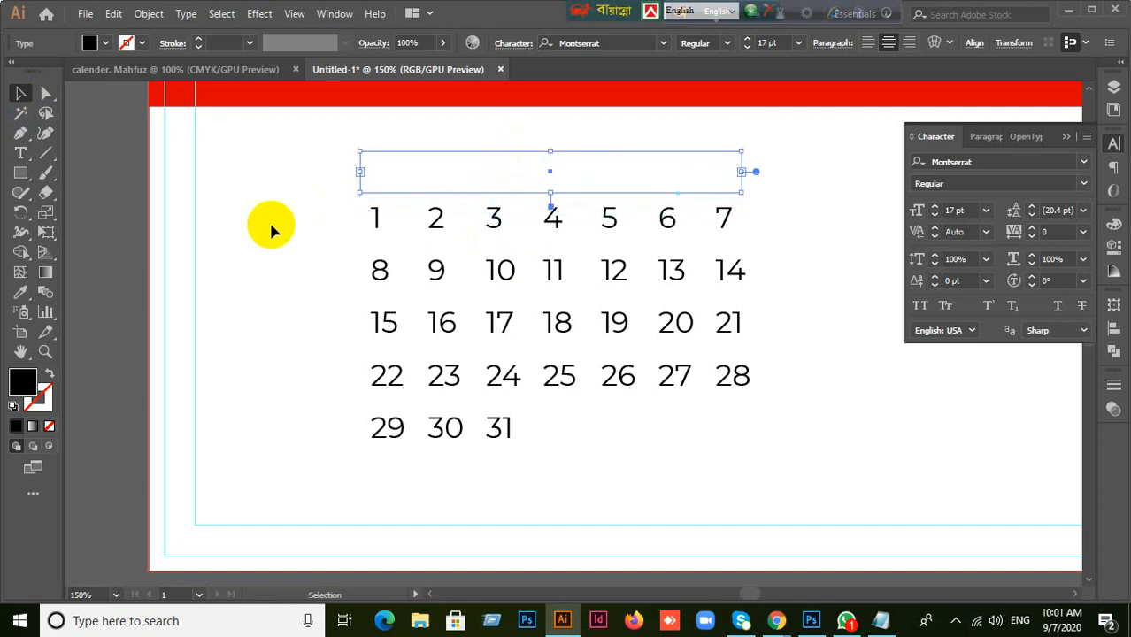
- Delete the empty text frame above the first row of calendar dates
left_click(270, 253)
left_click_drag(419, 127, 466, 184)
left_click(298, 223)
left_click_drag(313, 146, 478, 223)
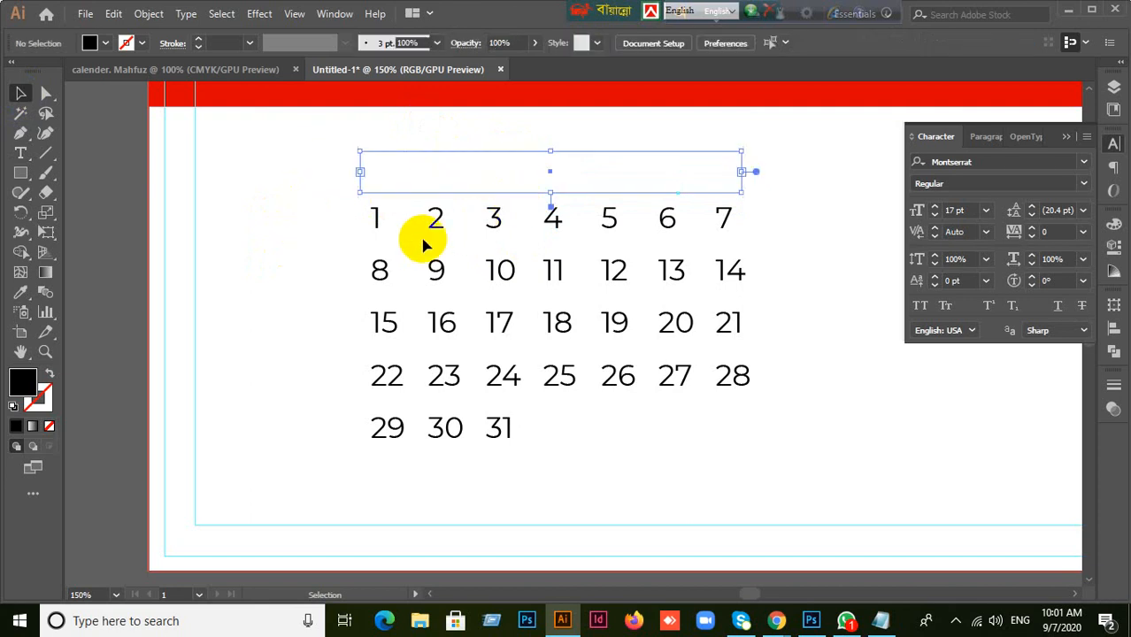
key("Delete")
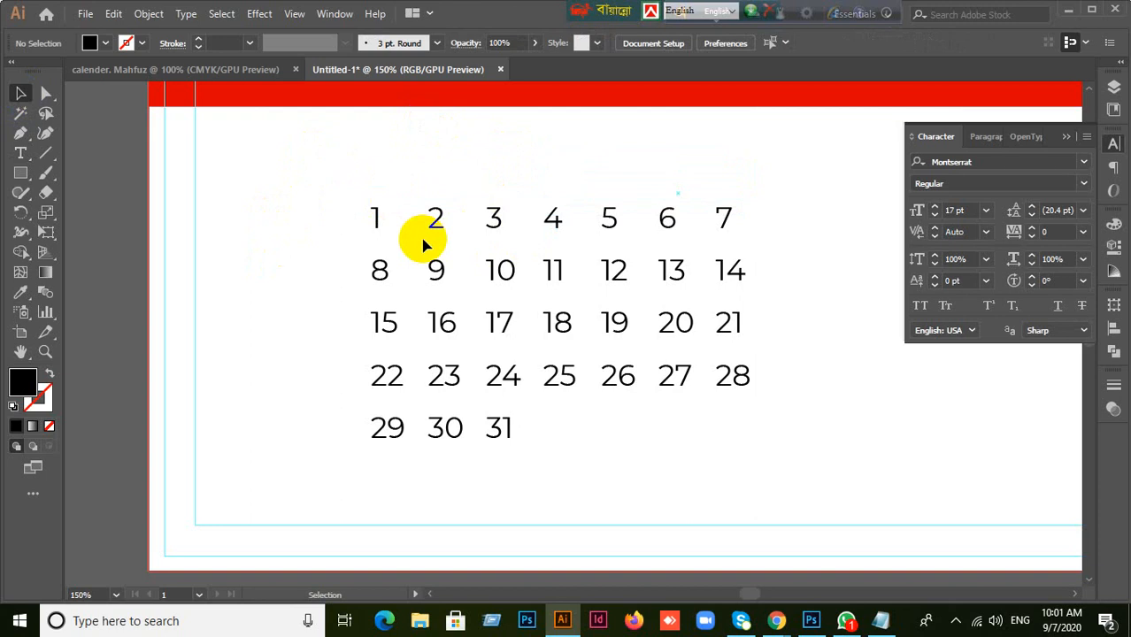
- Place a copy of the date grid to the right of the original and shift the original slightly to the left
left_click_drag(331, 270, 156, 254)
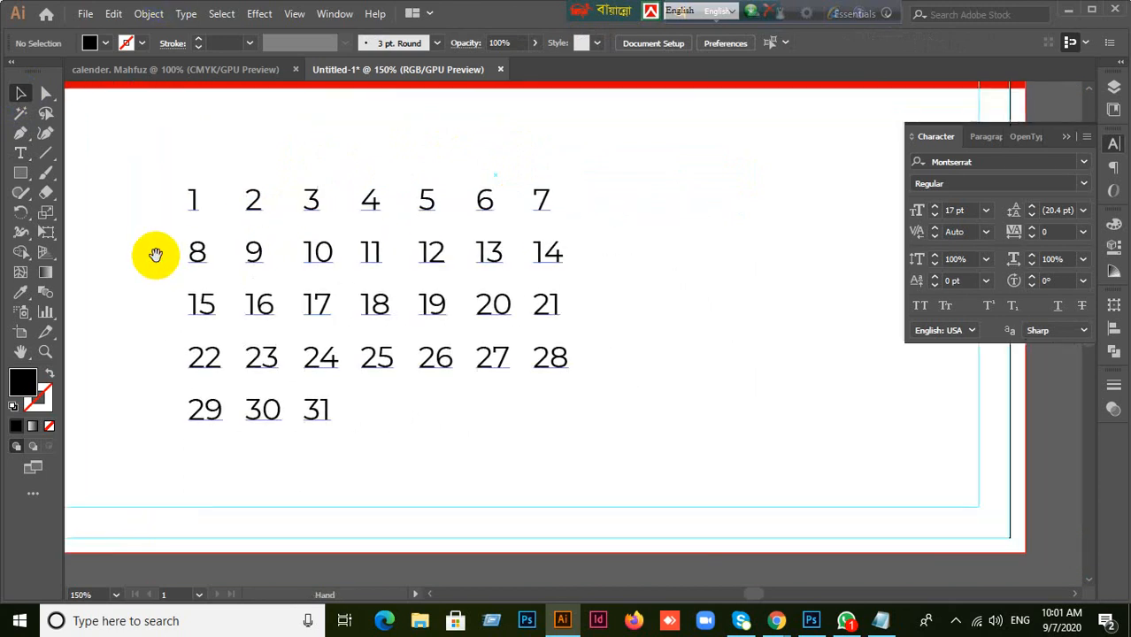
left_click(319, 262)
left_click_drag(321, 262, 754, 266)
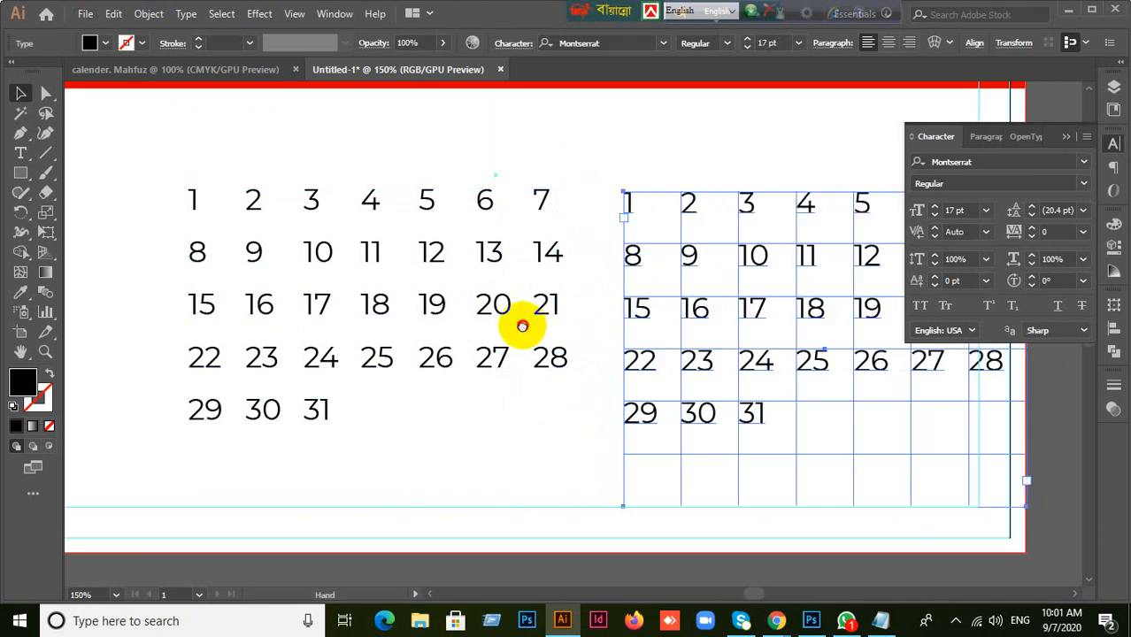
left_click_drag(520, 320, 199, 265)
left_click_drag(543, 272, 903, 315)
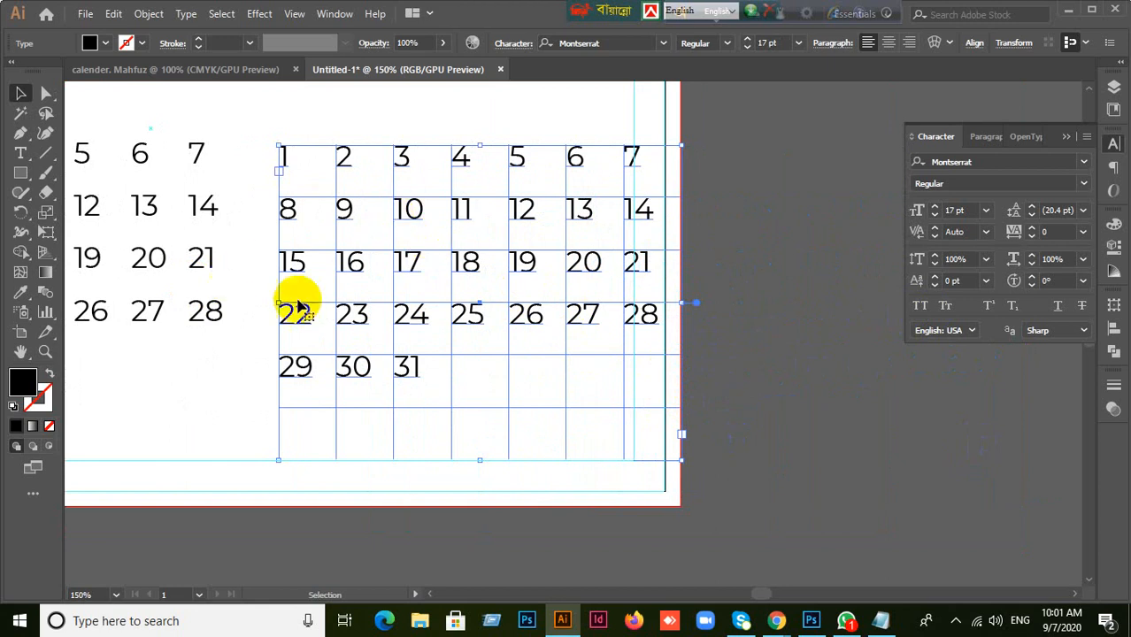
left_click_drag(210, 311, 132, 310)
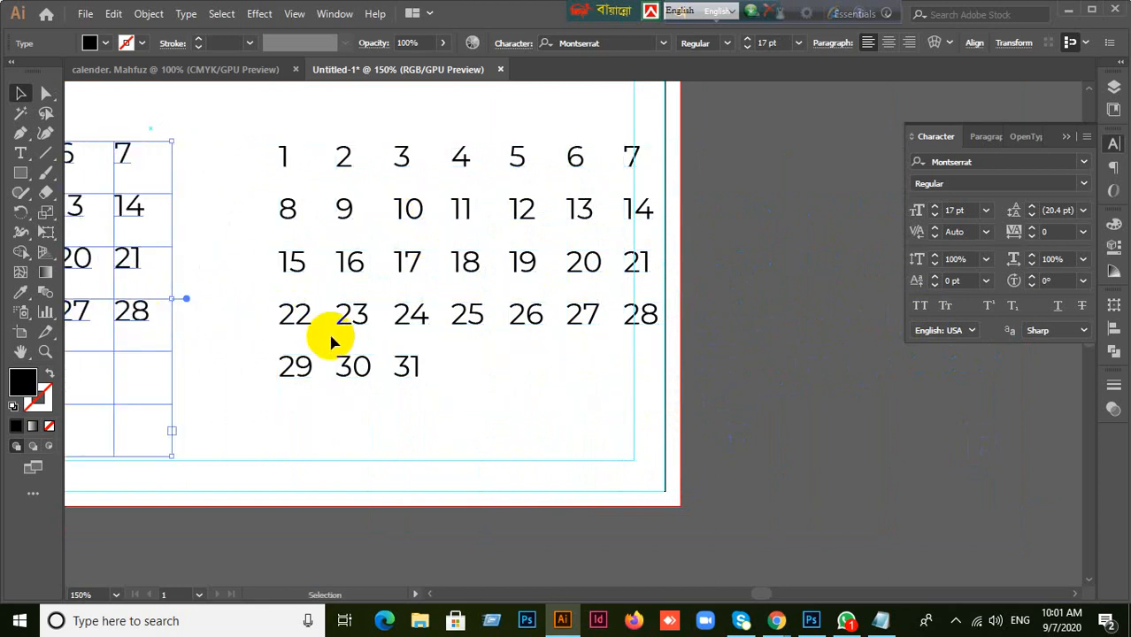
left_click(864, 370)
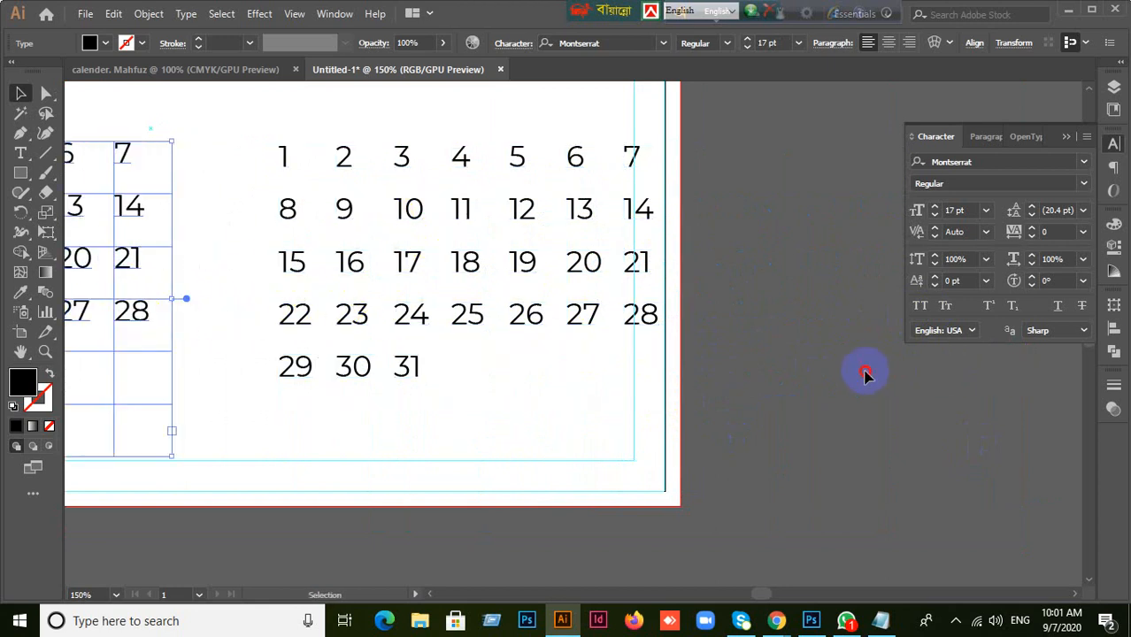
- Replace the number 1 in the copied date grid with "Sa"
left_click(285, 168)
double_click(284, 158)
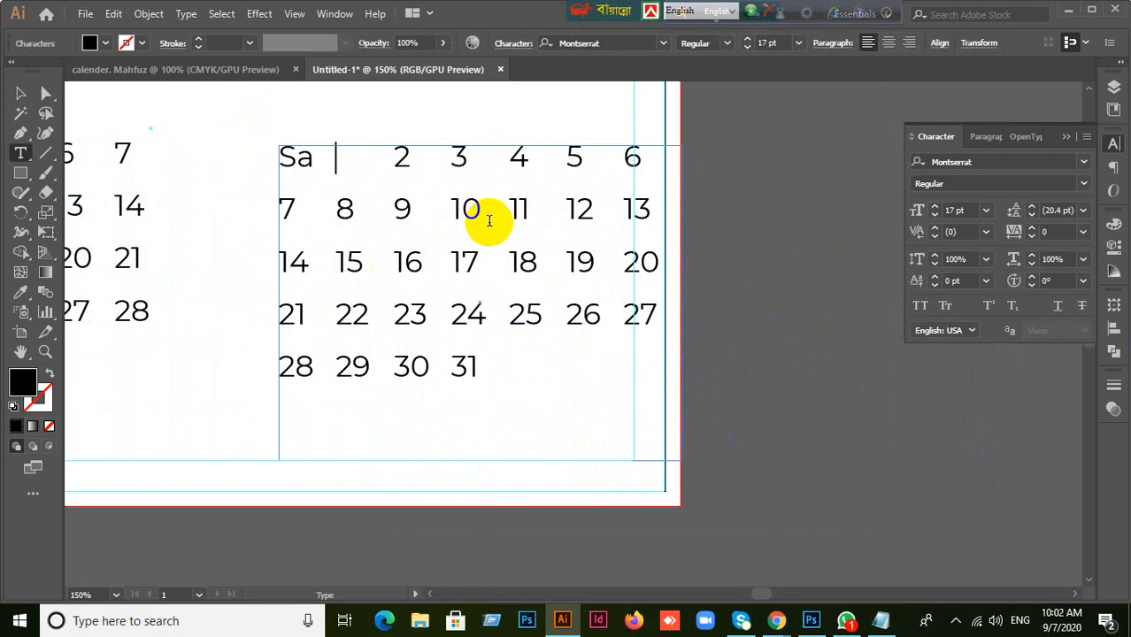
key("BackSpace")
key("Tab")
key("BackSpace")
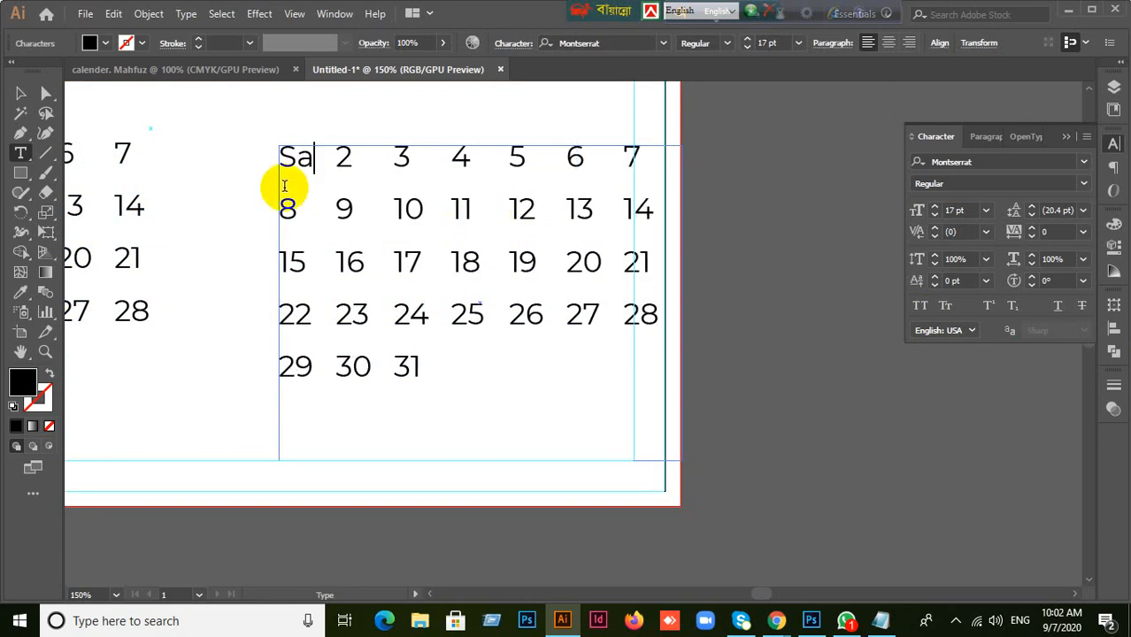
- Try to delete the entire first row of the copied date grid, then undo the deletion
left_click_drag(285, 164, 650, 160)
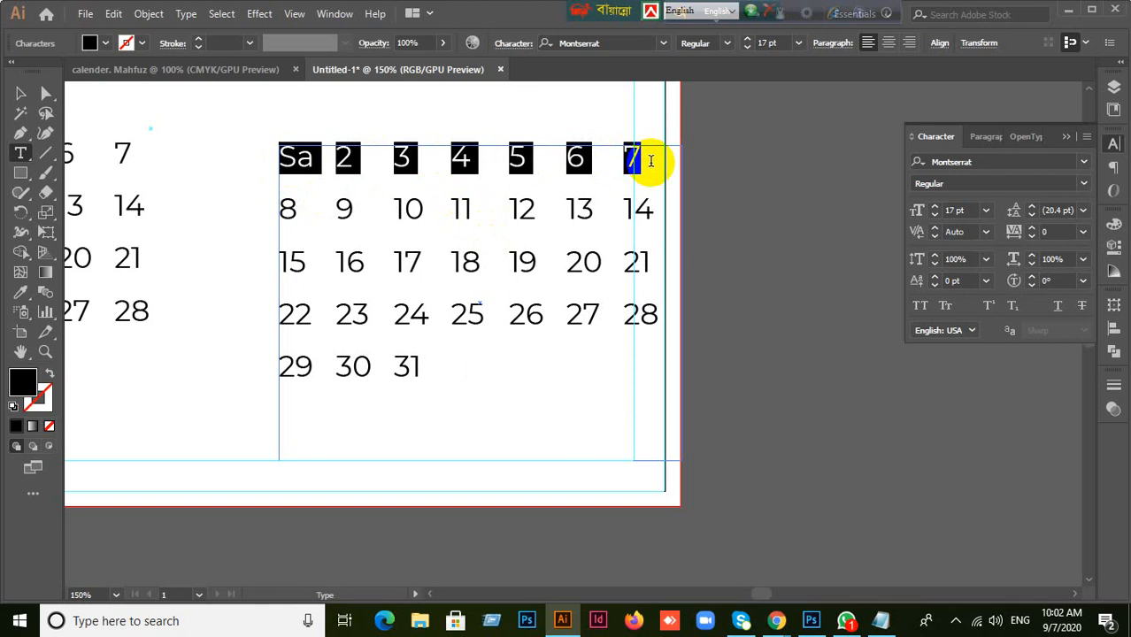
key("BackSpace")
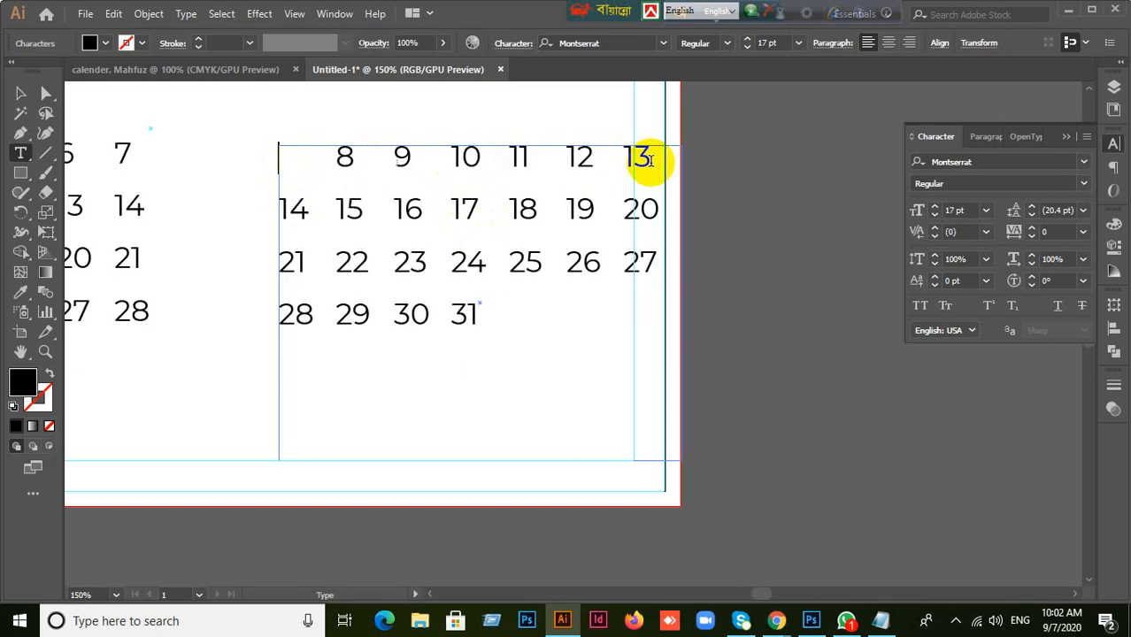
key("ctrl+z")
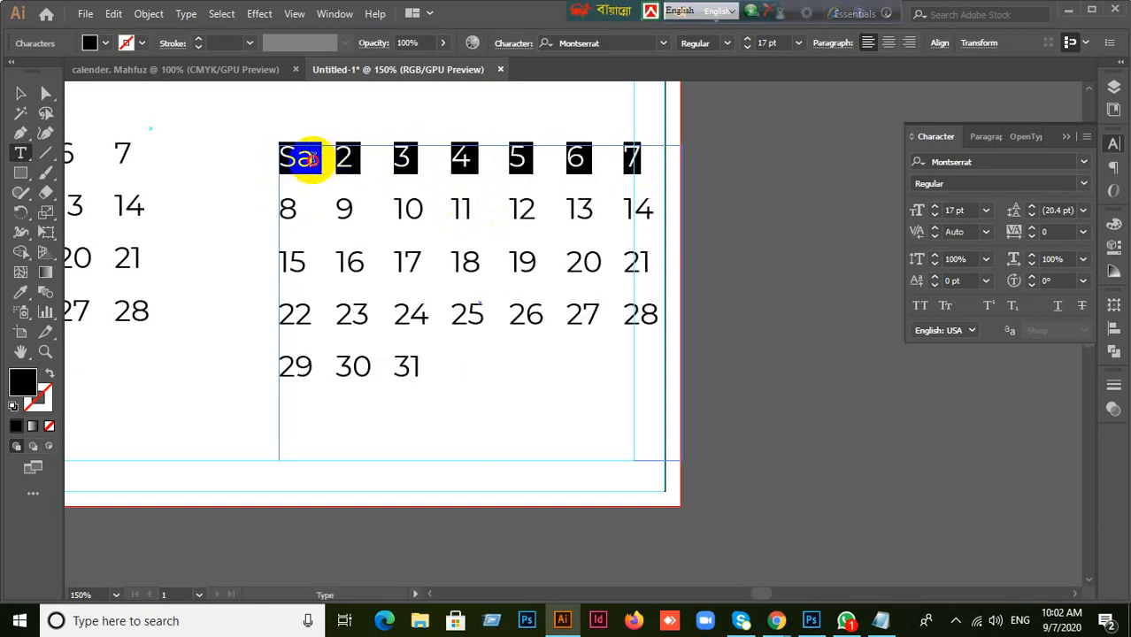
- Replace all the dates in the copied grid with the weekday label "Sat"
left_click_drag(282, 159, 600, 387)
key("BackSpace")
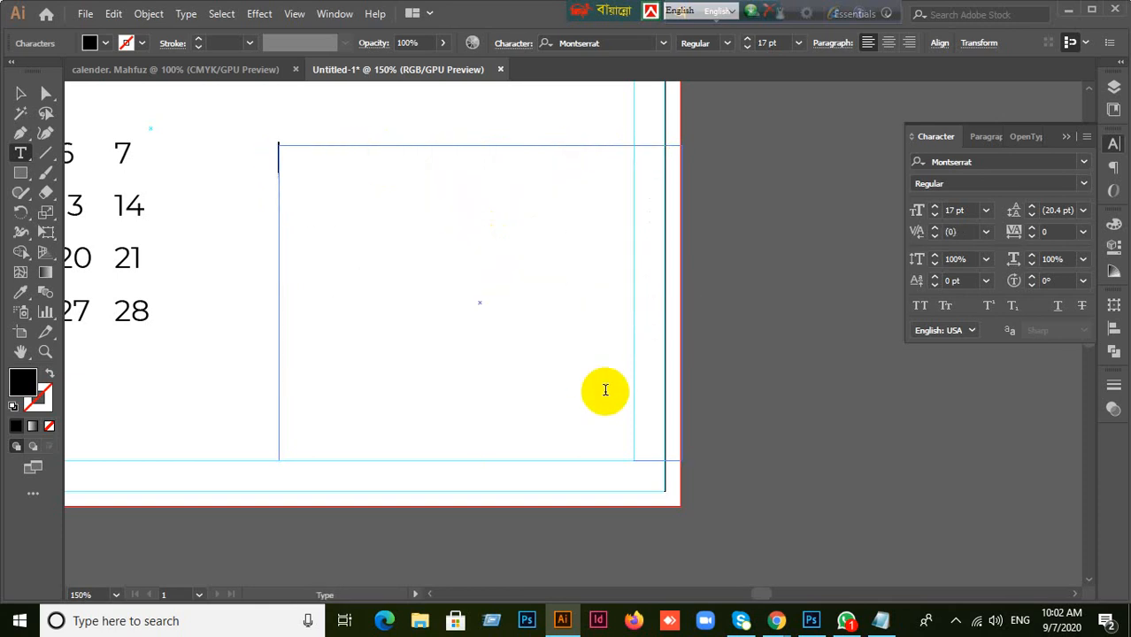
type("Sat")
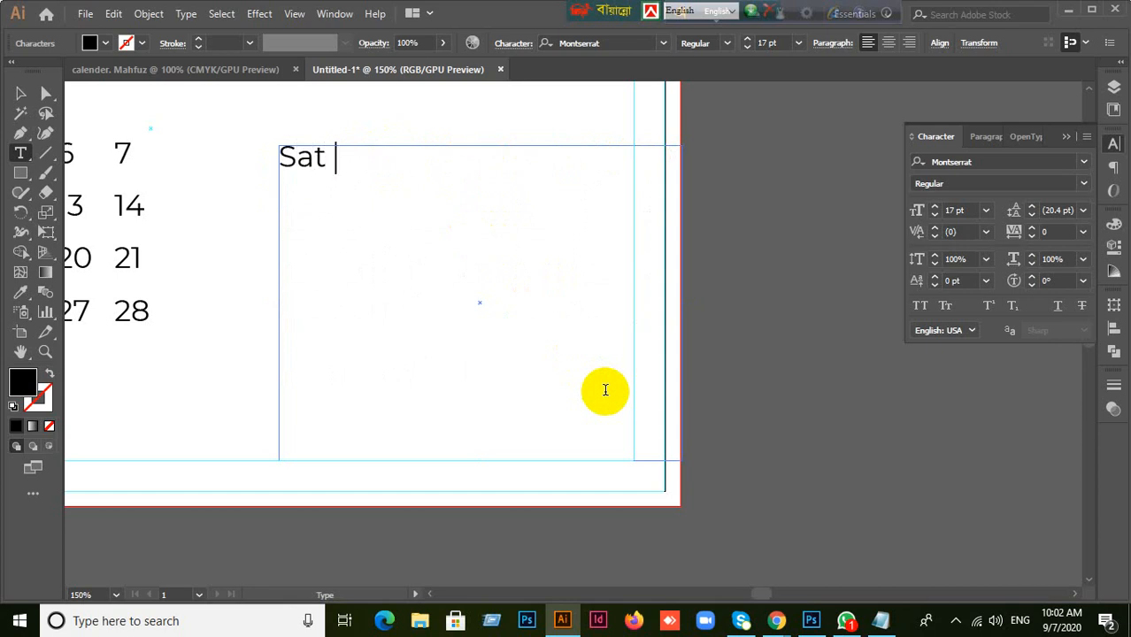
- Try to add "Sun" in the cell after "Sat" and remove the split text
type(" Su  n")
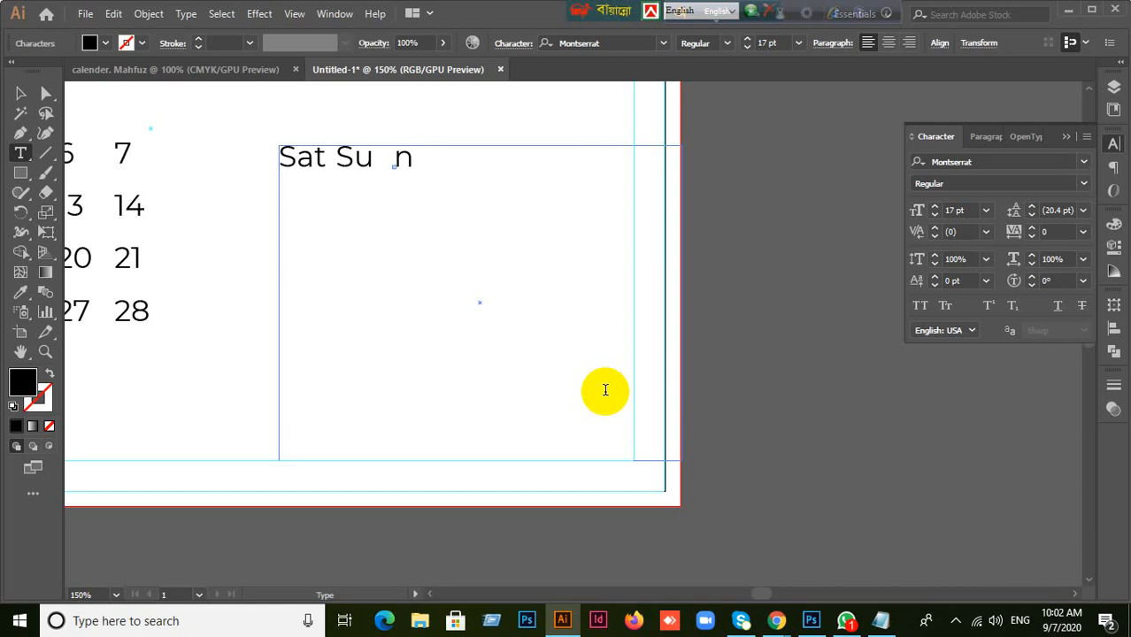
key("BackSpace")
key("BackSpace")
key("BackSpace")
key("BackSpace")
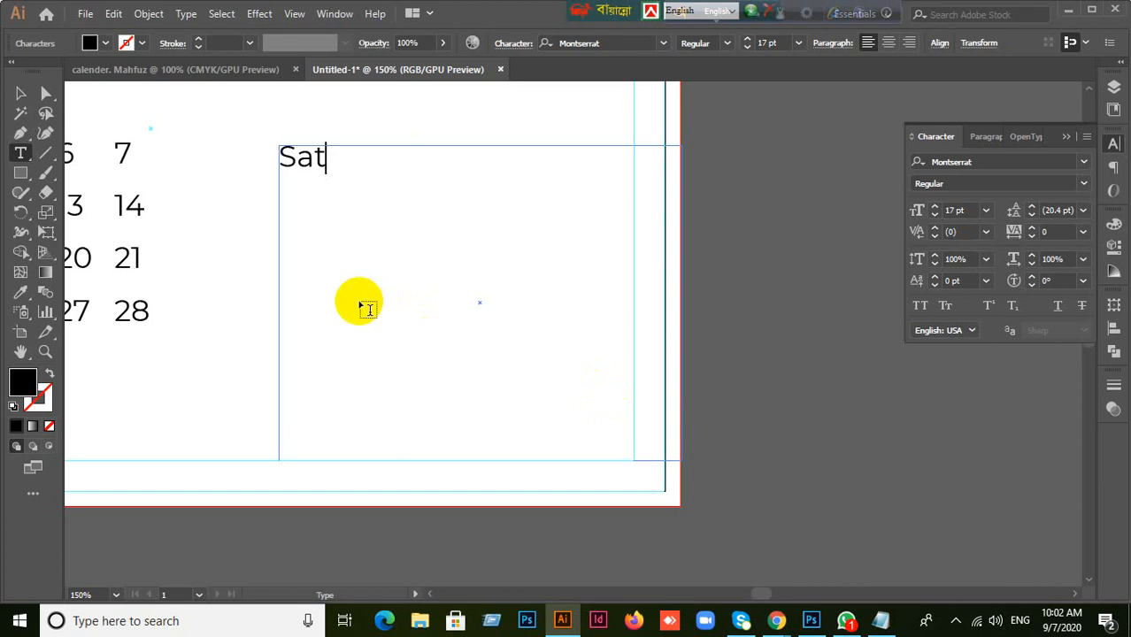
- Enlarge the copied grid frame slightly and add "Sun" in the cell after "Sat"
left_click(15, 92)
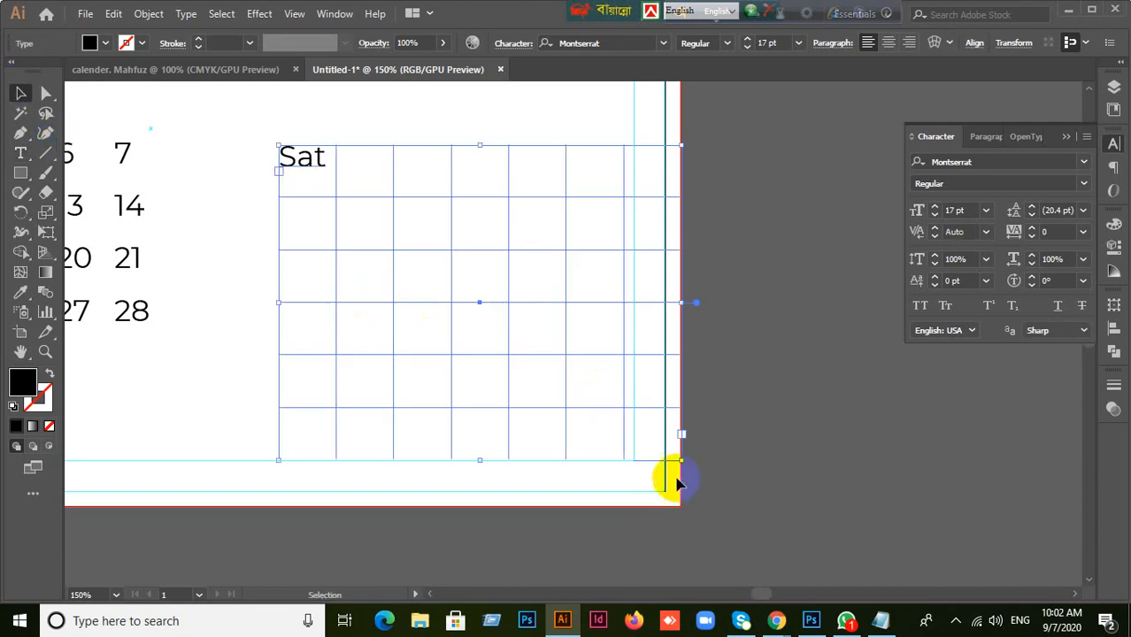
left_click_drag(680, 461, 717, 487)
double_click(320, 164)
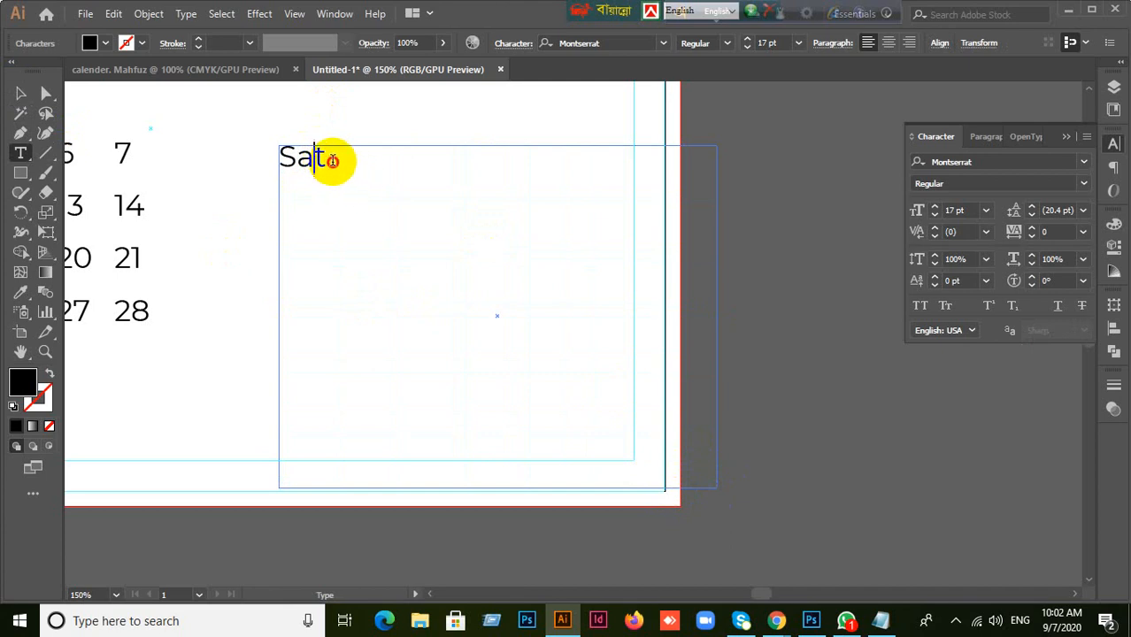
key("Return")
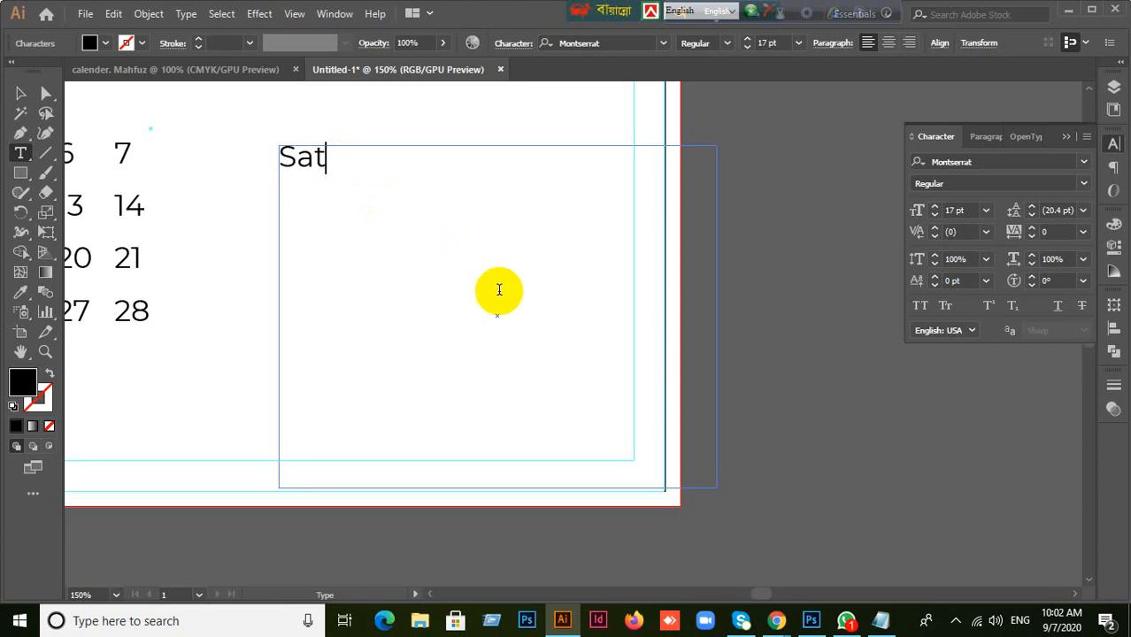
left_click(20, 93)
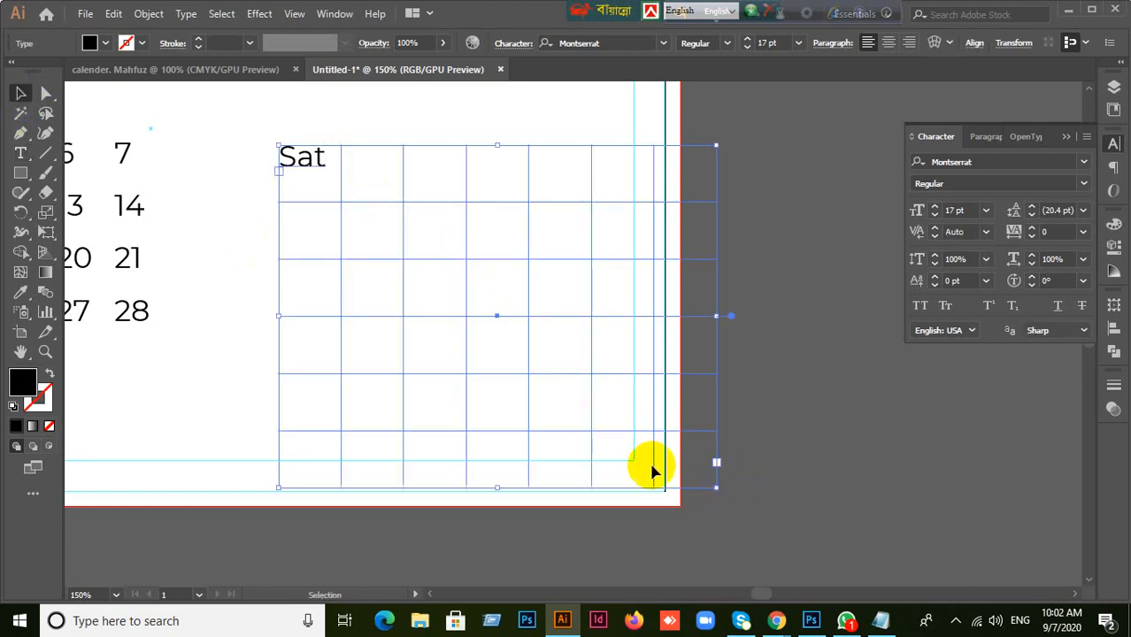
double_click(321, 158)
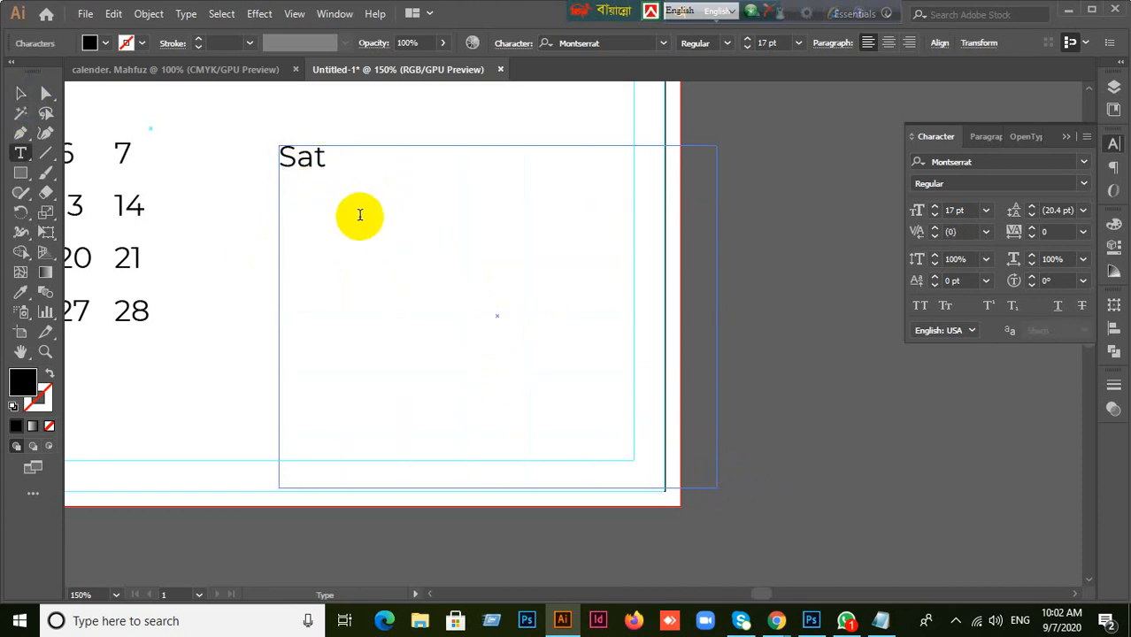
type("Sun")
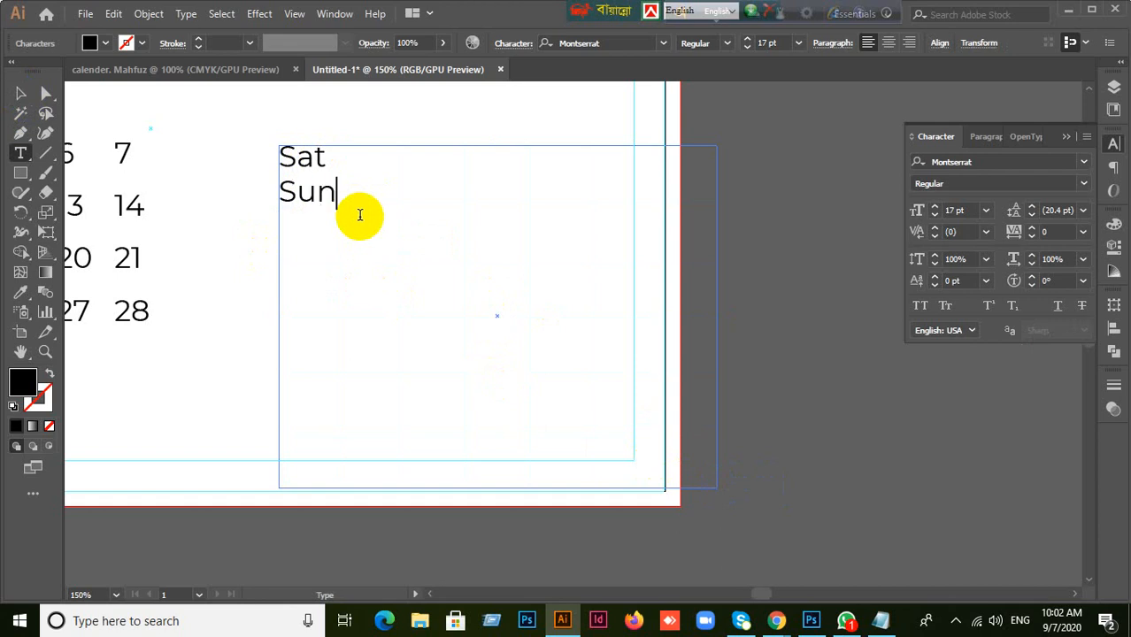
left_click(18, 94)
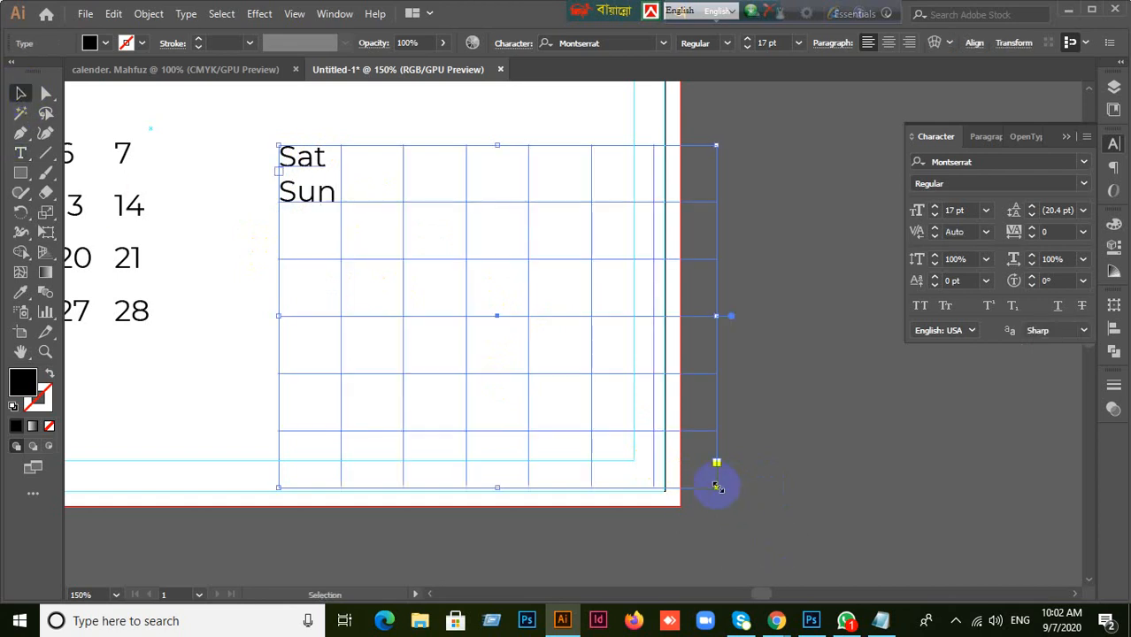
left_click_drag(717, 487, 707, 481)
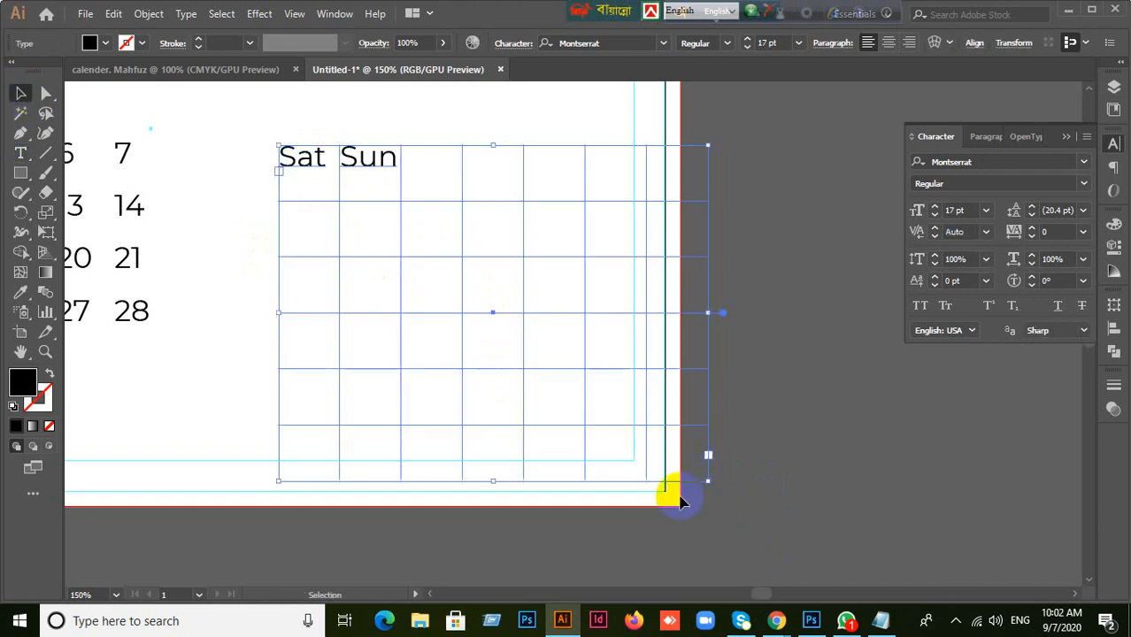
- Try to add "Mon" and "Tue" in the cells following "Sun"
double_click(394, 159)
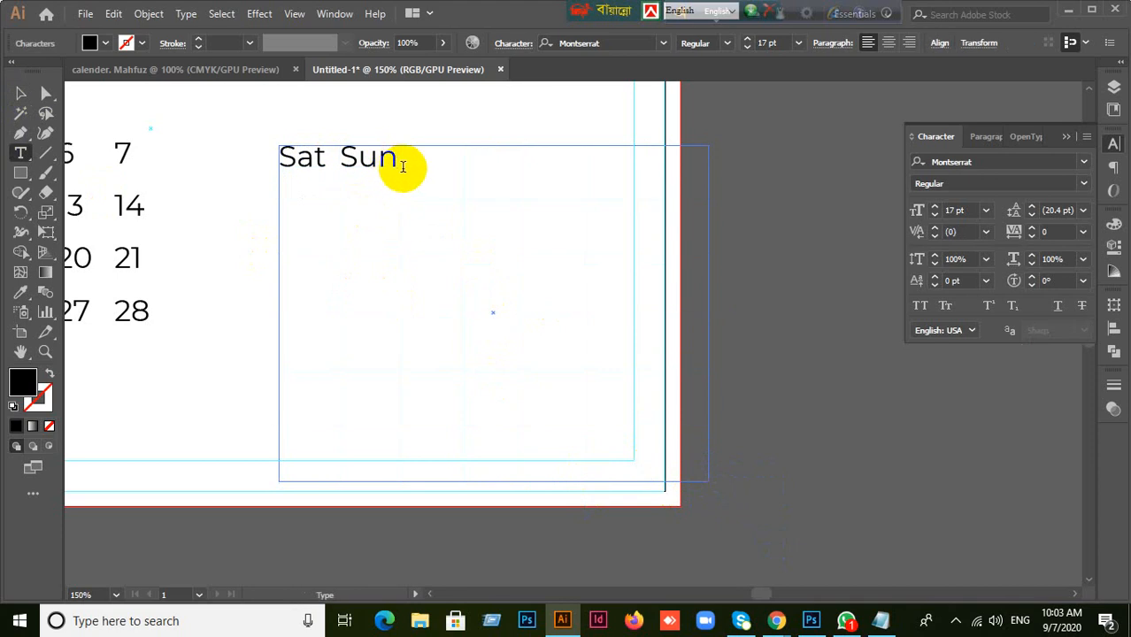
type("Mo")
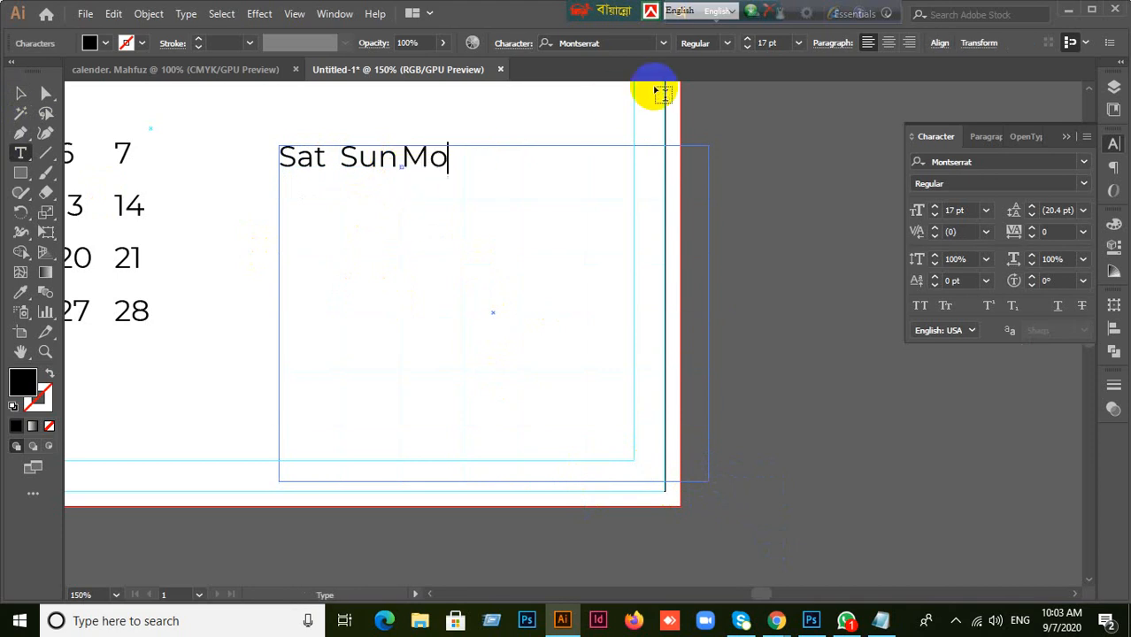
key("BackSpace")
key("BackSpace")
key("BackSpace")
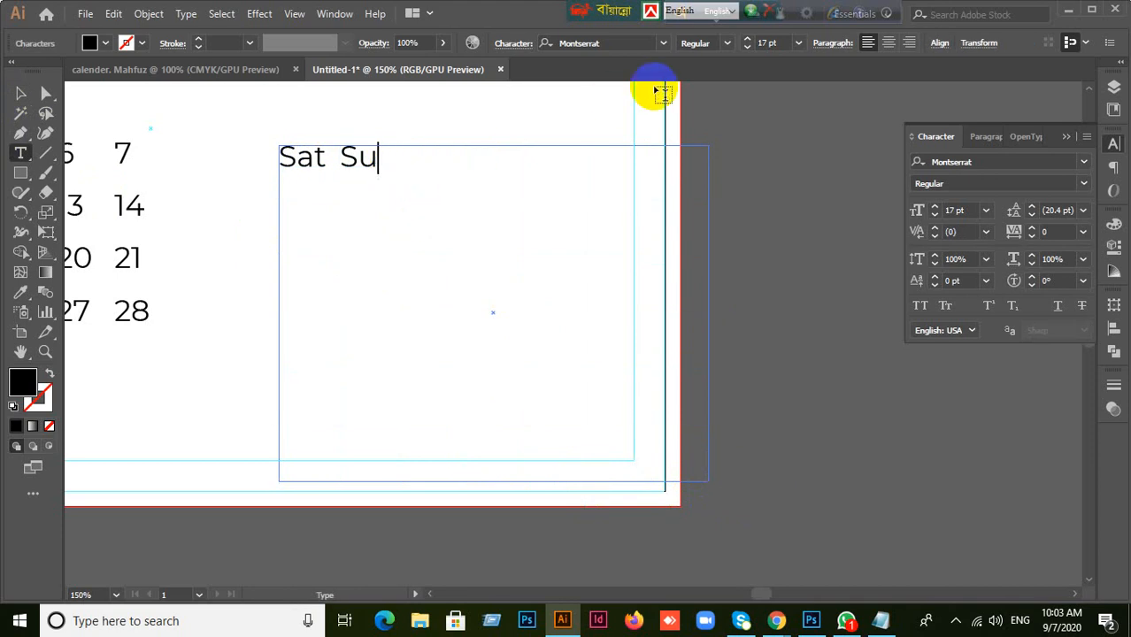
type("nm")
key("BackSpace")
type("M")
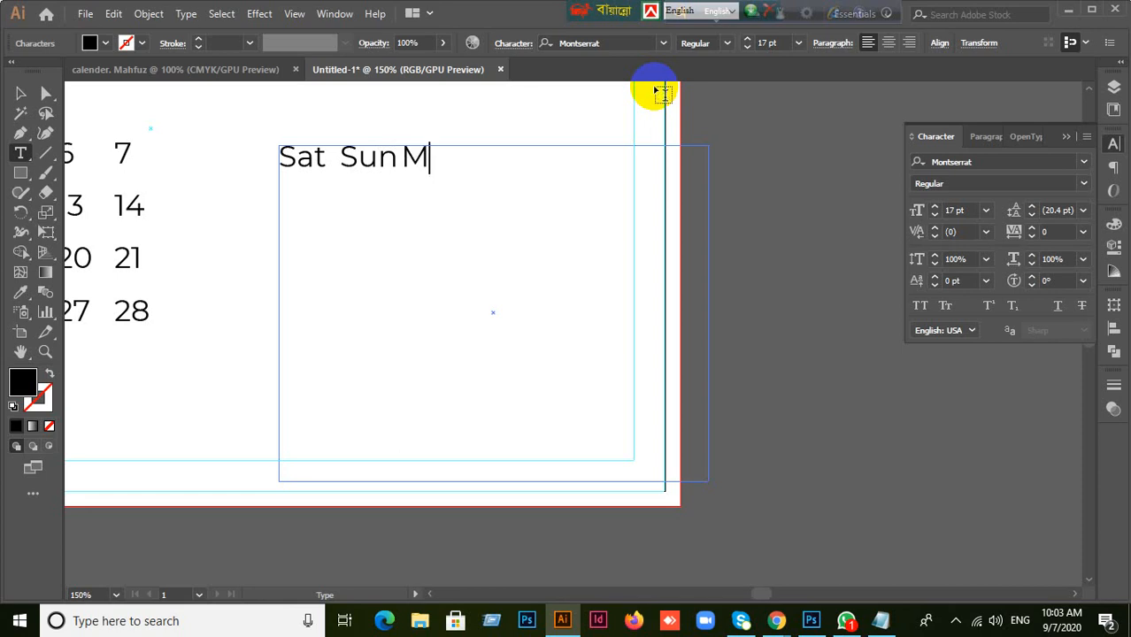
type("o n    Tue")
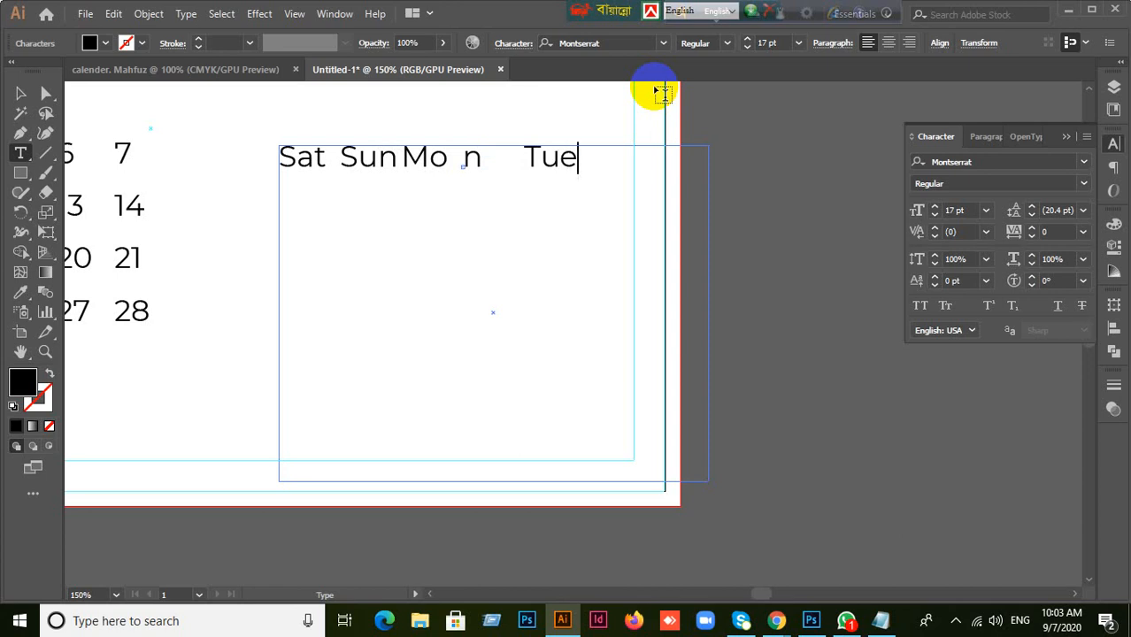
- Delete all the weekday text from the copied grid frame
key("BackSpace")
key("BackSpace")
key("BackSpace")
key("BackSpace")
key("BackSpace")
key("BackSpace")
key("BackSpace")
key("BackSpace")
key("BackSpace")
key("BackSpace")
key("BackSpace")
key("BackSpace")
key("BackSpace")
key("BackSpace")
key("BackSpace")
key("BackSpace")
key("BackSpace")
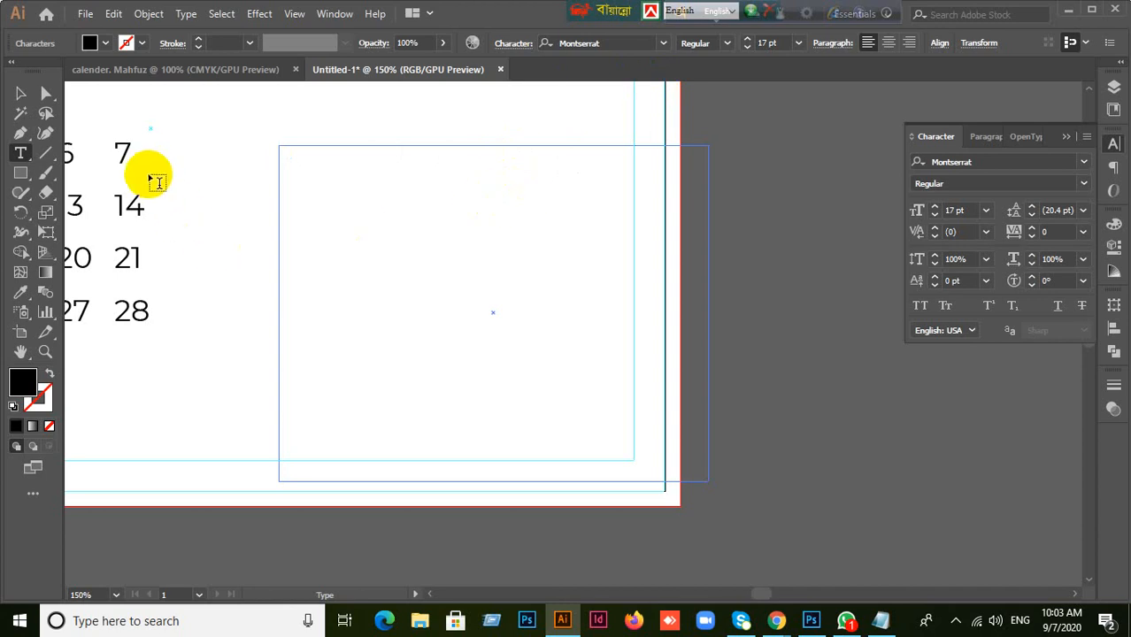
- Enter "Sun" in the first cell of the emptied copied grid frame
left_click(21, 94)
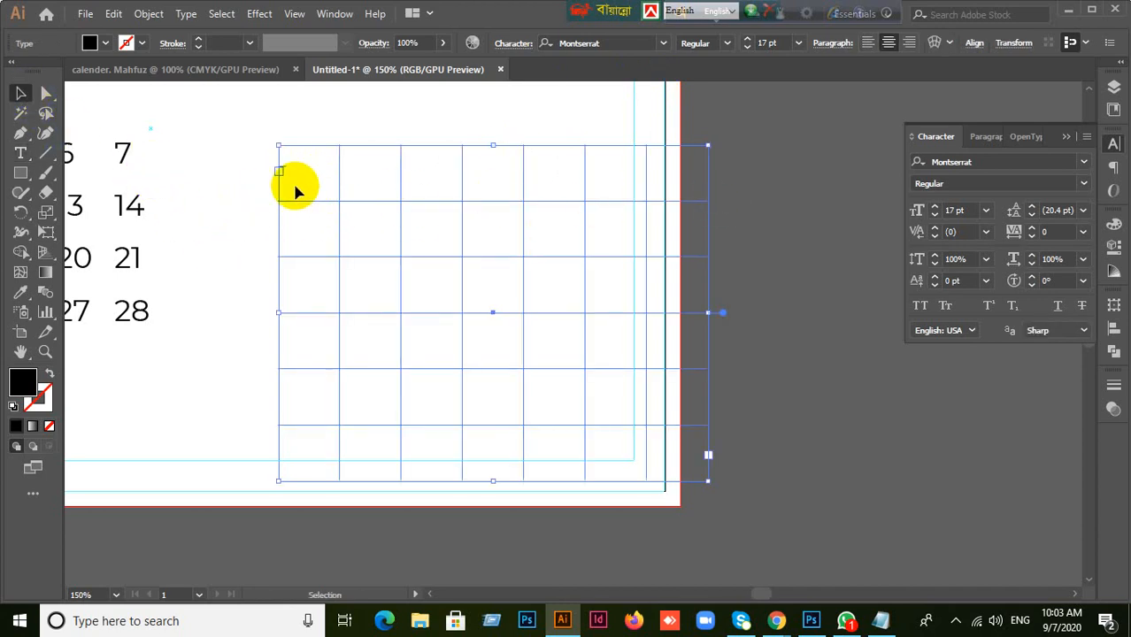
left_click(277, 162)
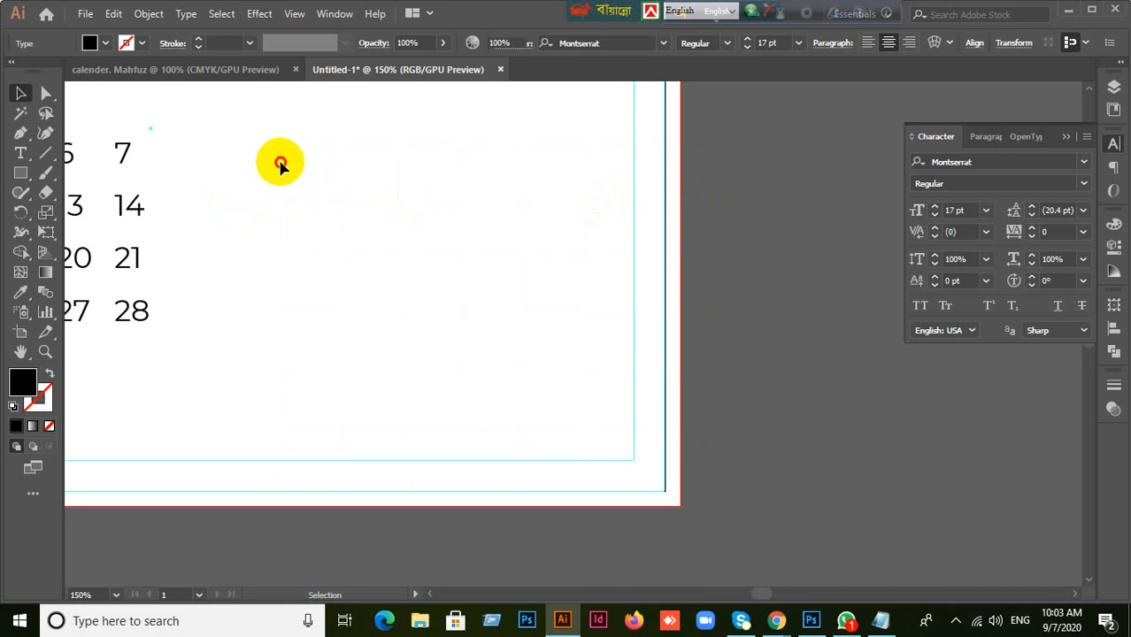
left_click(21, 94)
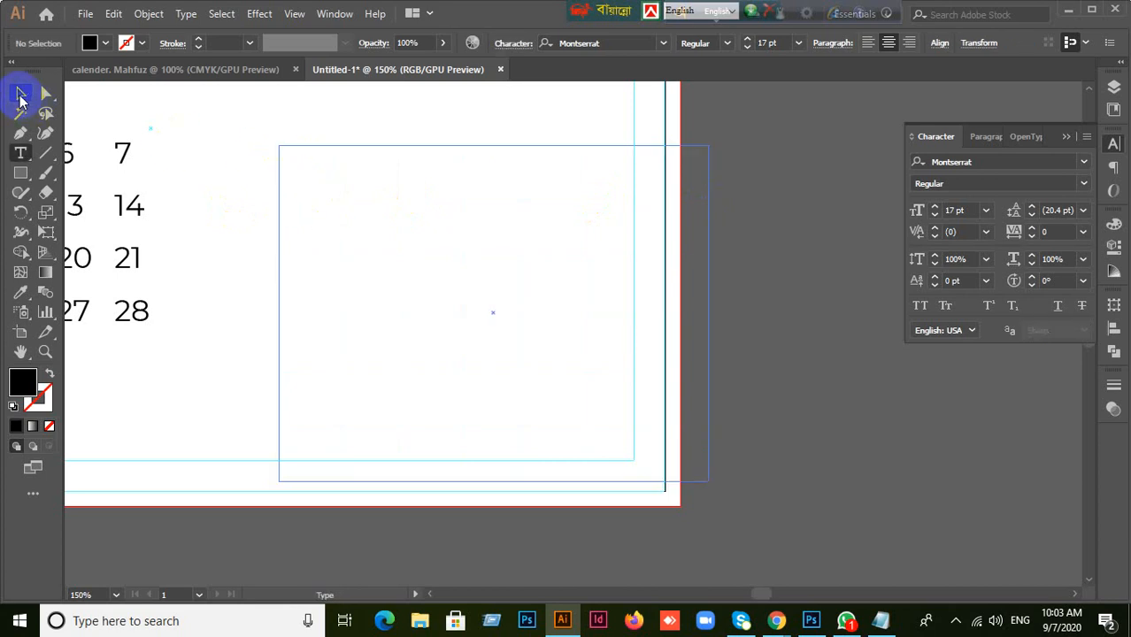
left_click(276, 162)
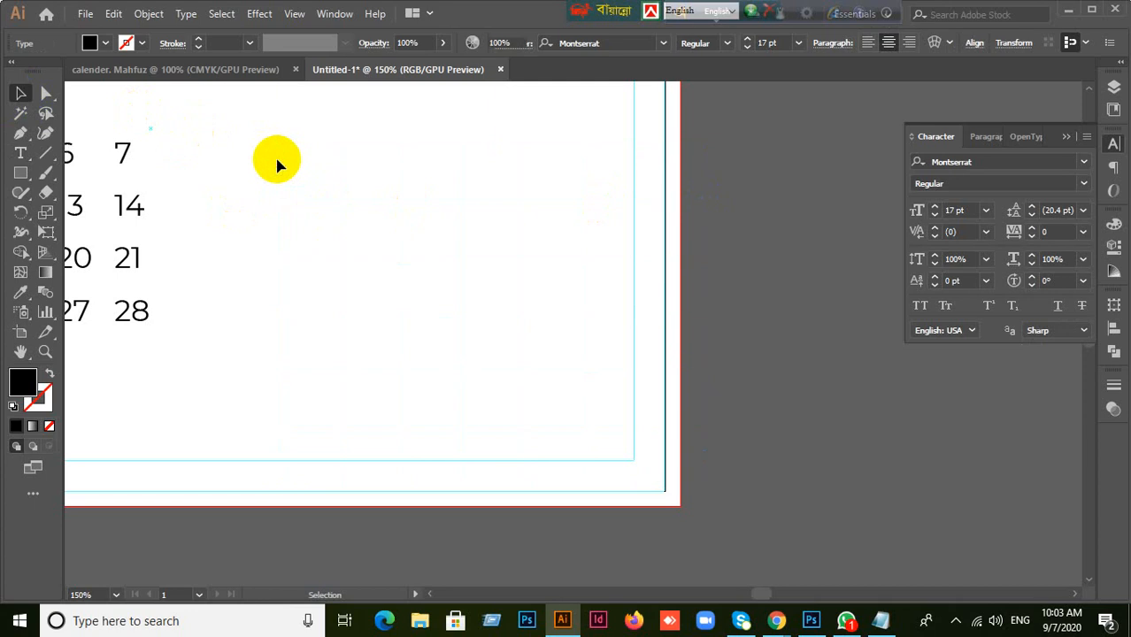
left_click(20, 98)
left_click(278, 158)
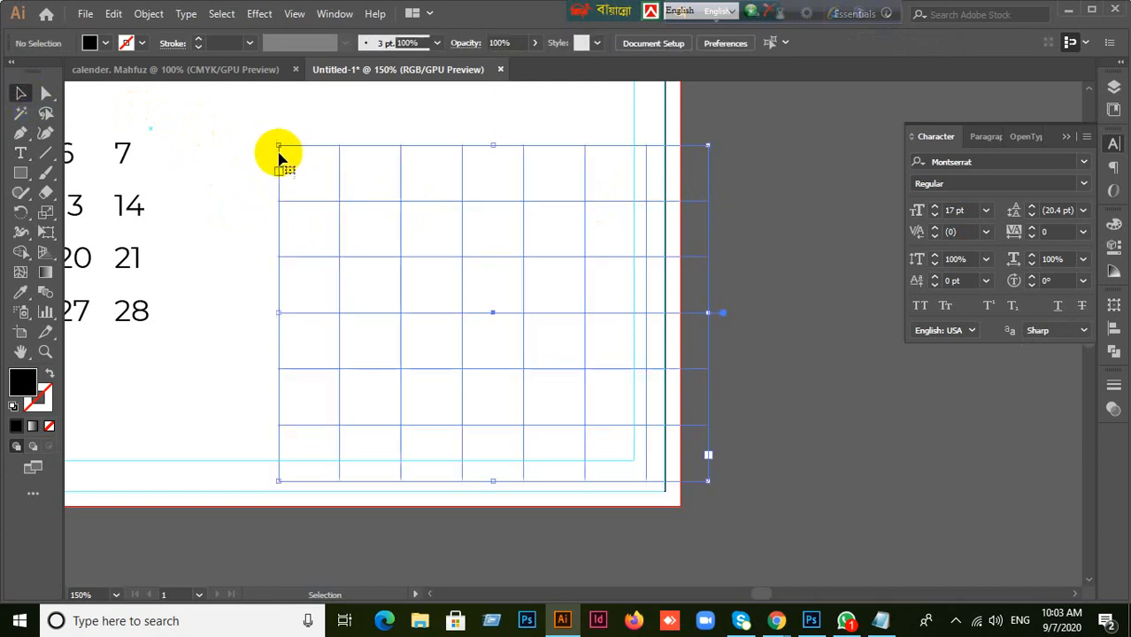
left_click(20, 153)
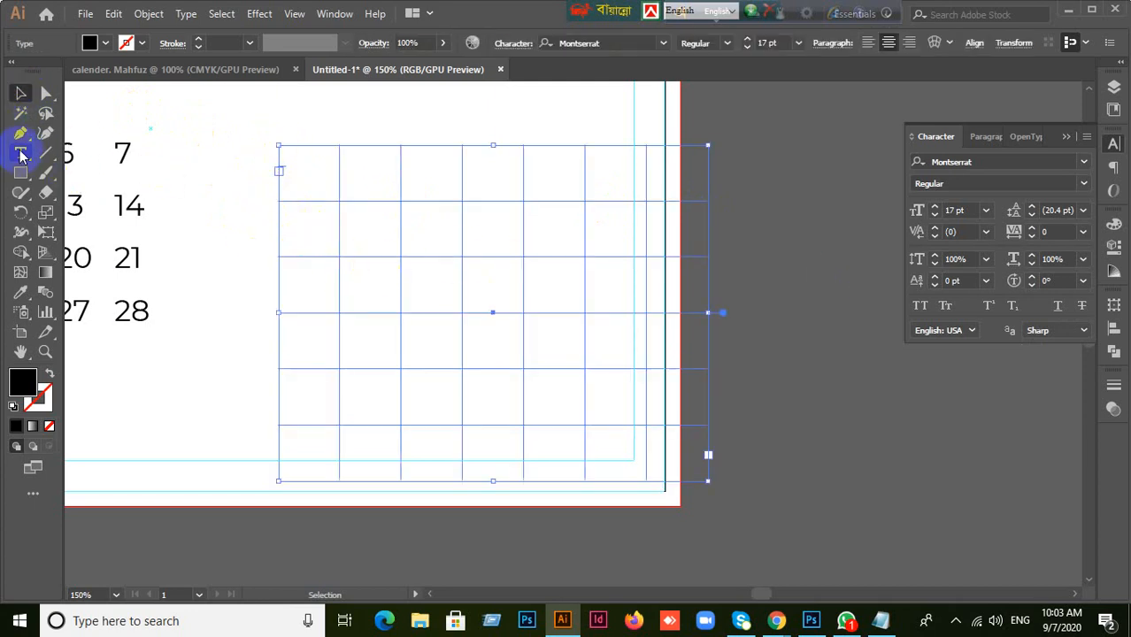
left_click(277, 153)
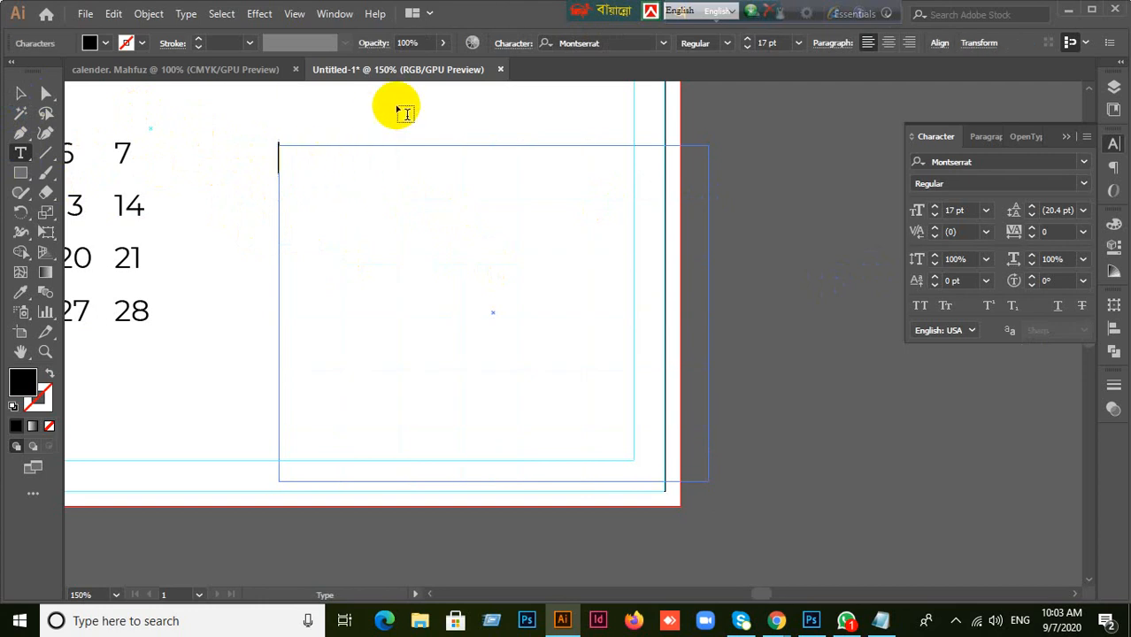
type("Sun")
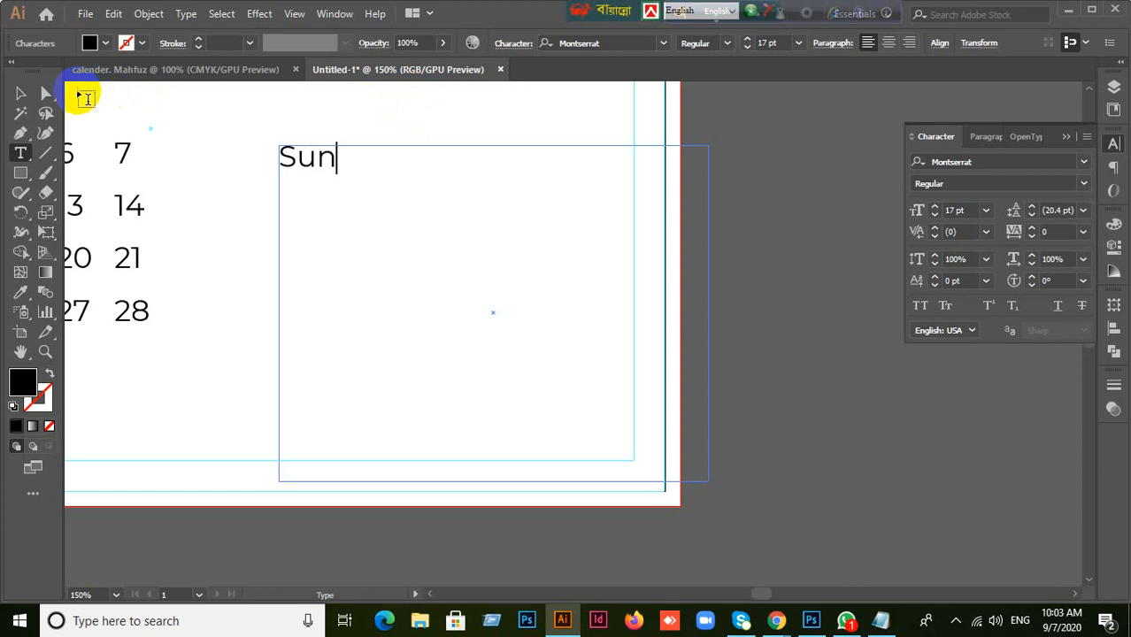
- Set the weekday text size to 14 pt and shrink the copied grid frame slightly
left_click(20, 94)
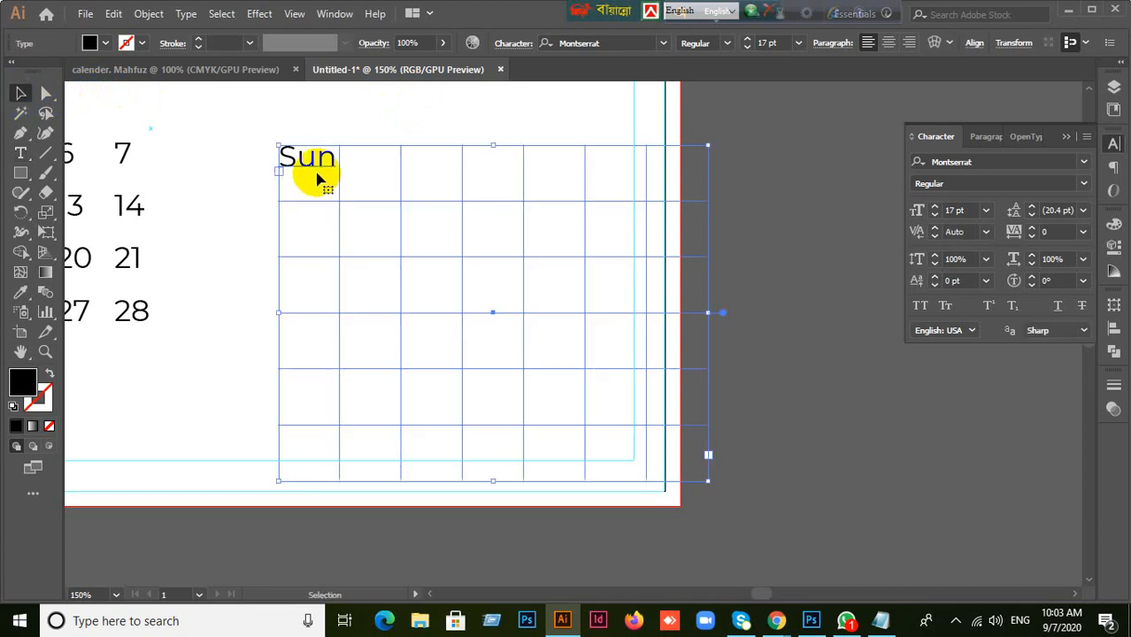
left_click(969, 212)
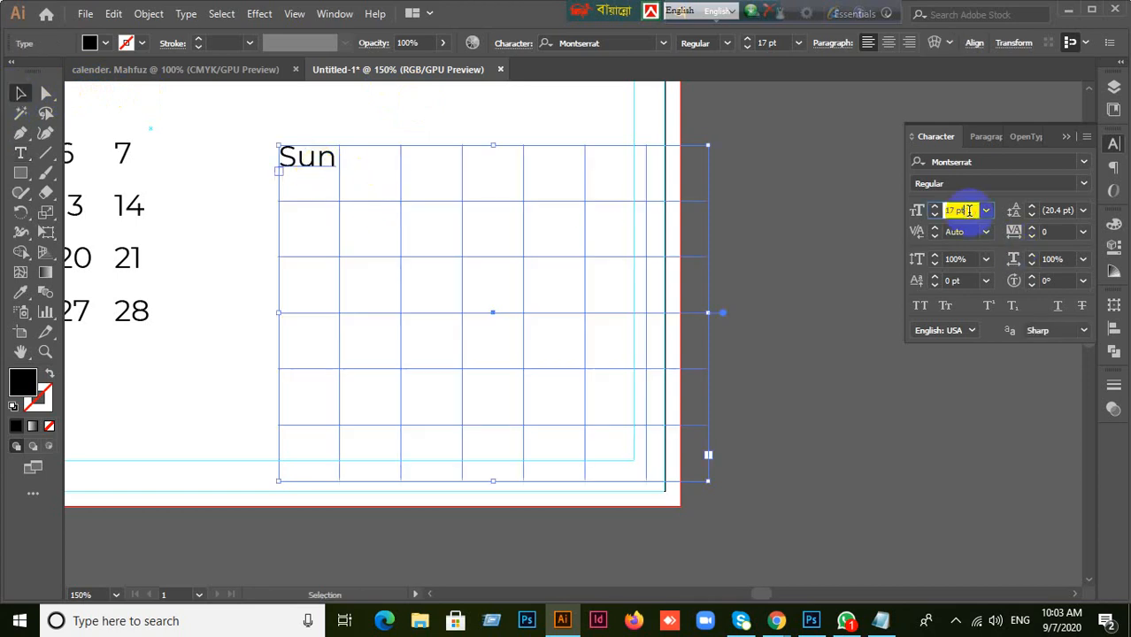
key("Down")
key("Down")
key("Down")
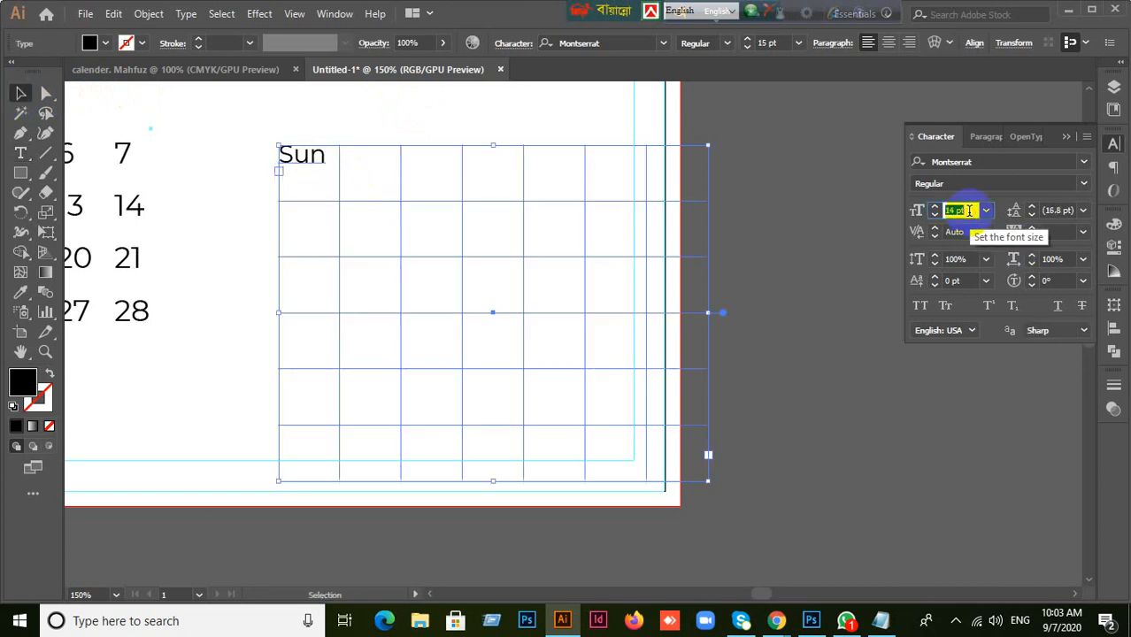
left_click(323, 160)
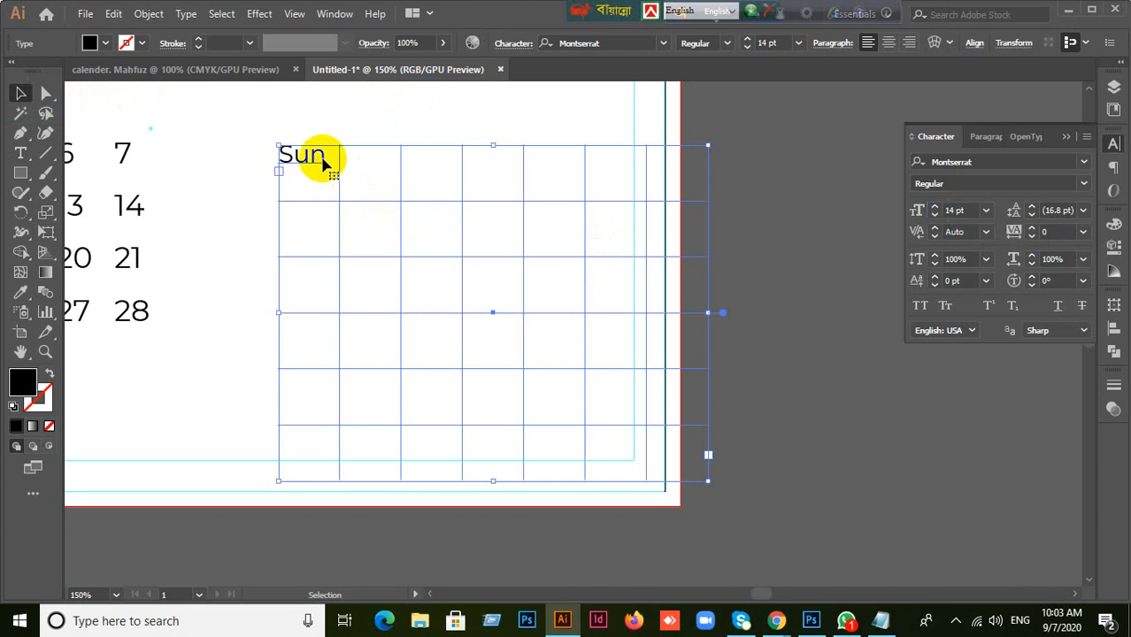
left_click_drag(713, 480, 676, 456)
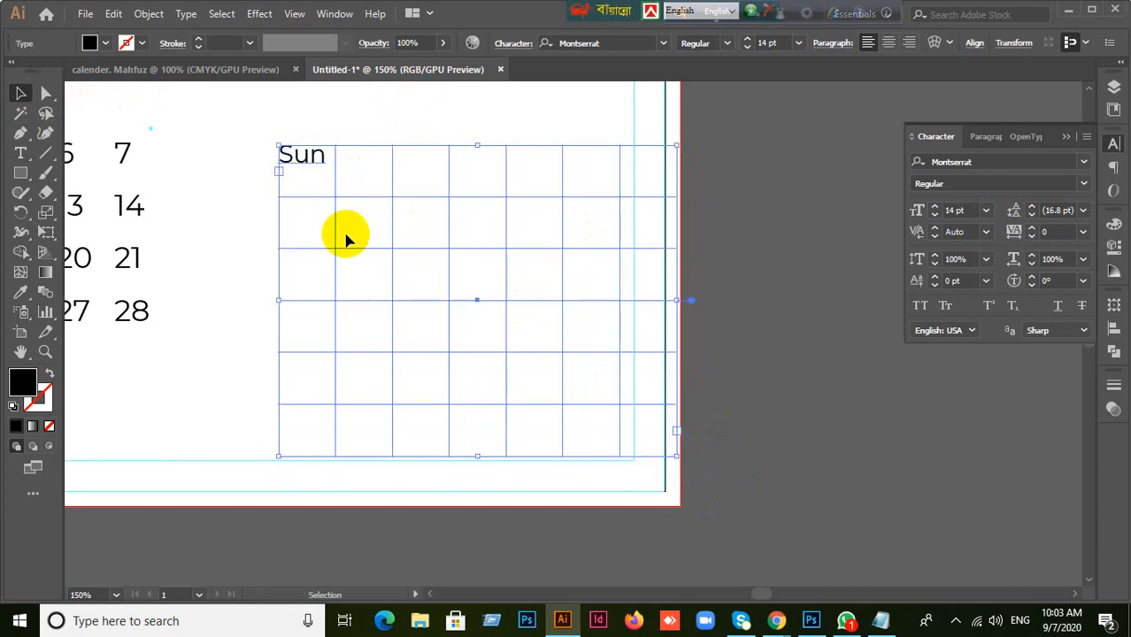
- Add "Mon" and "Tue" after "Sun" in the copied grid frame
key("t")
left_click(320, 160)
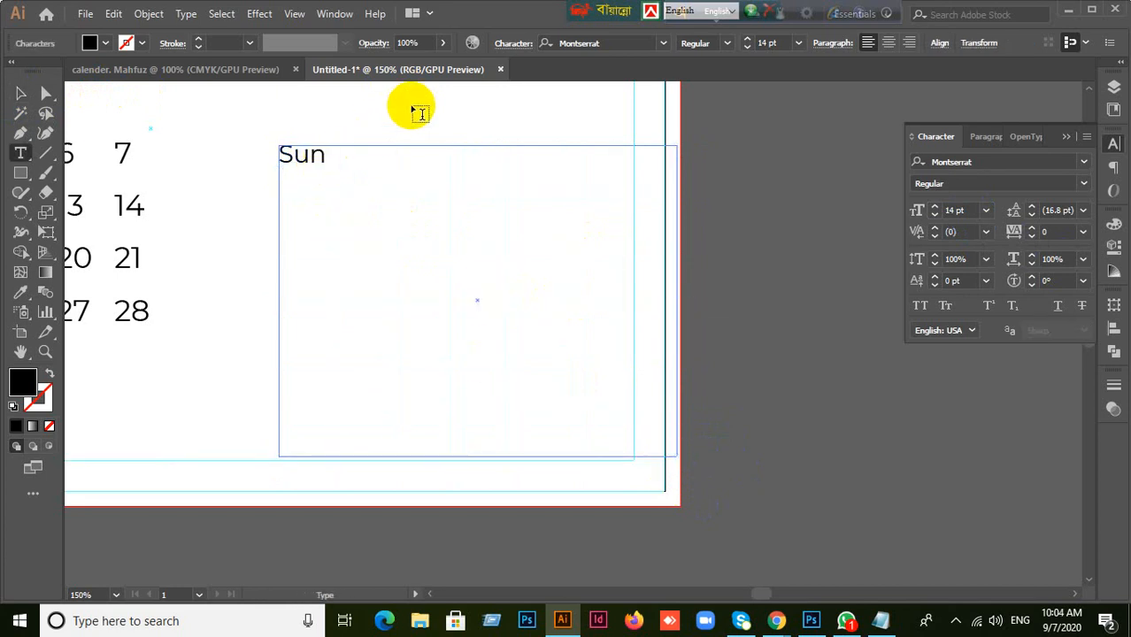
key("Return")
type("Mon")
type("E")
key("BackSpace")
type("Tue")
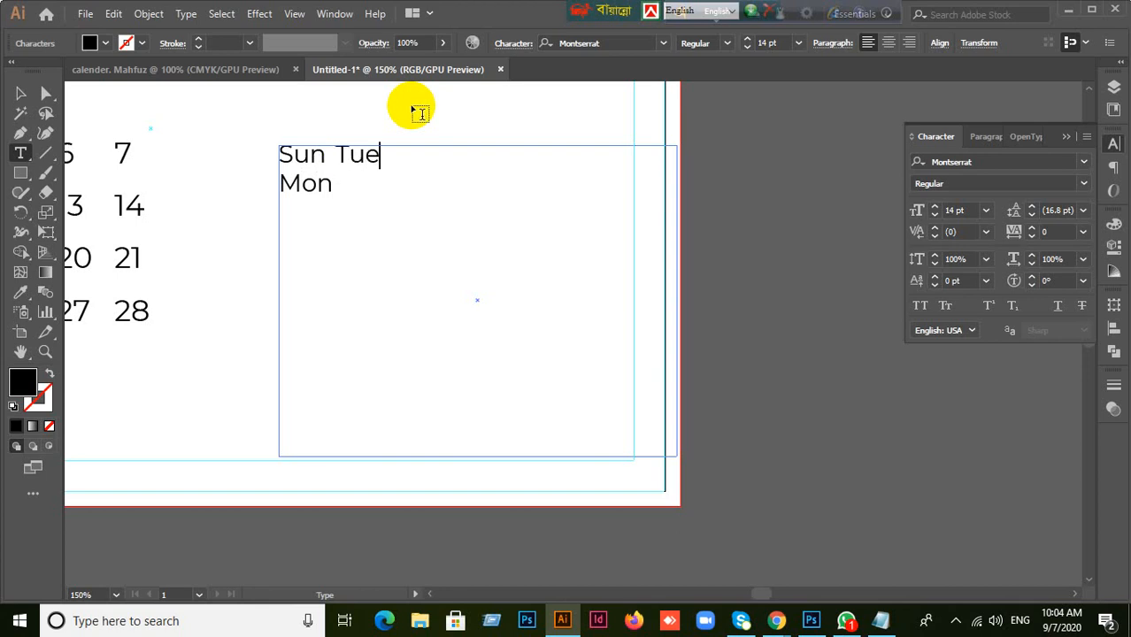
- Add the remaining weekdays "Wed", "Thu", "Fri" and "Sat" after "Tue" in the copied grid frame
key("Down")
type("Wed")
key("Up")
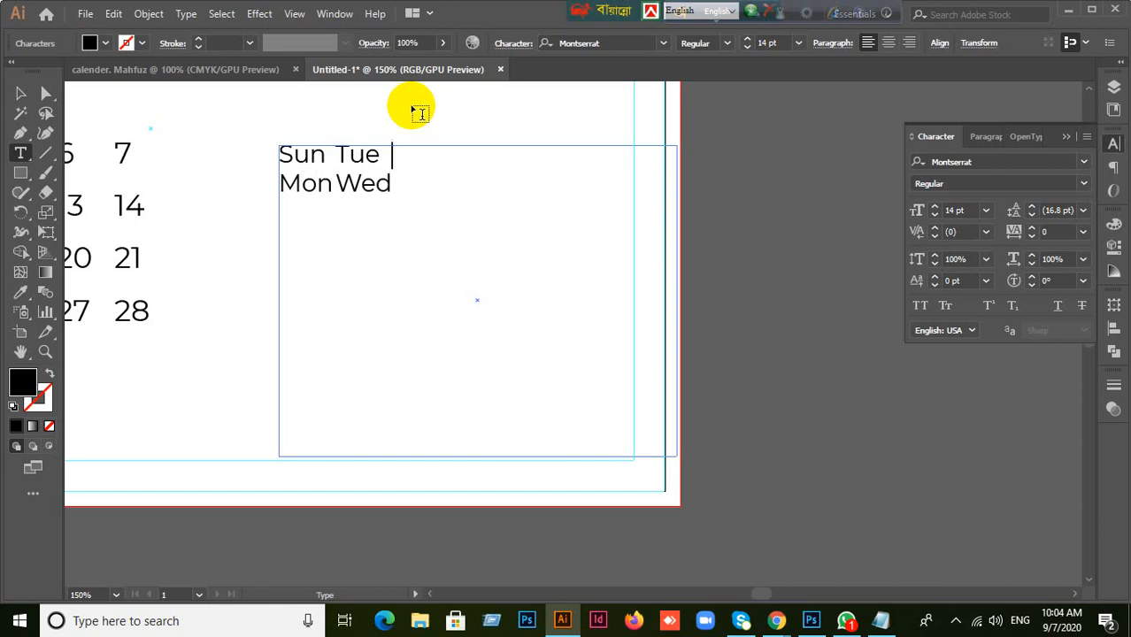
type("Thu")
key("Down")
type("Fri")
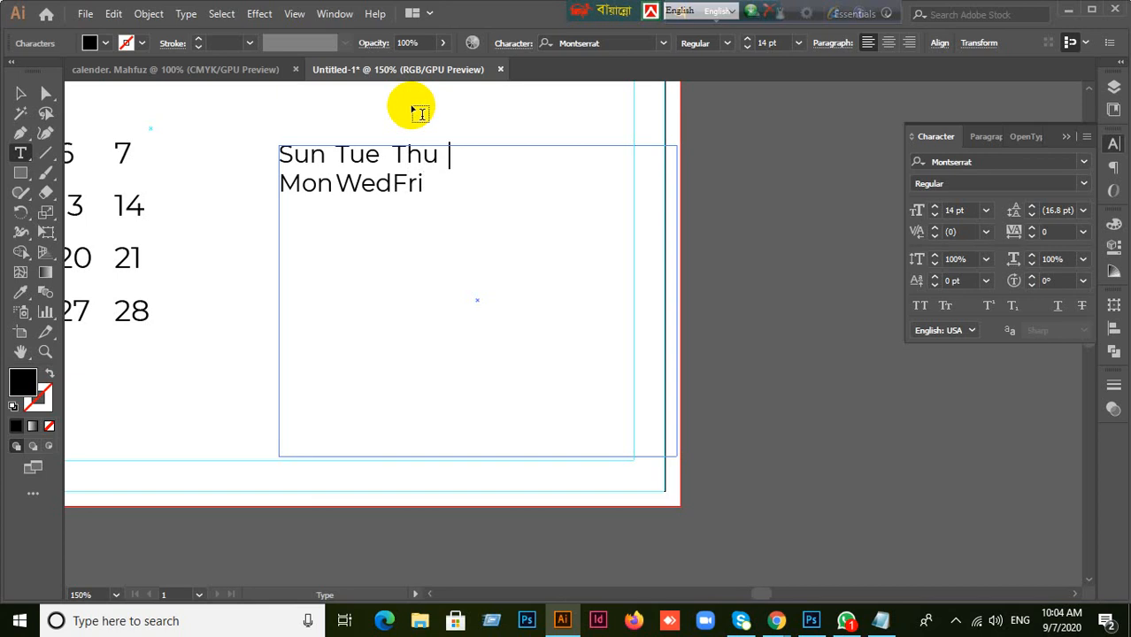
type("Sat")
left_click(22, 94)
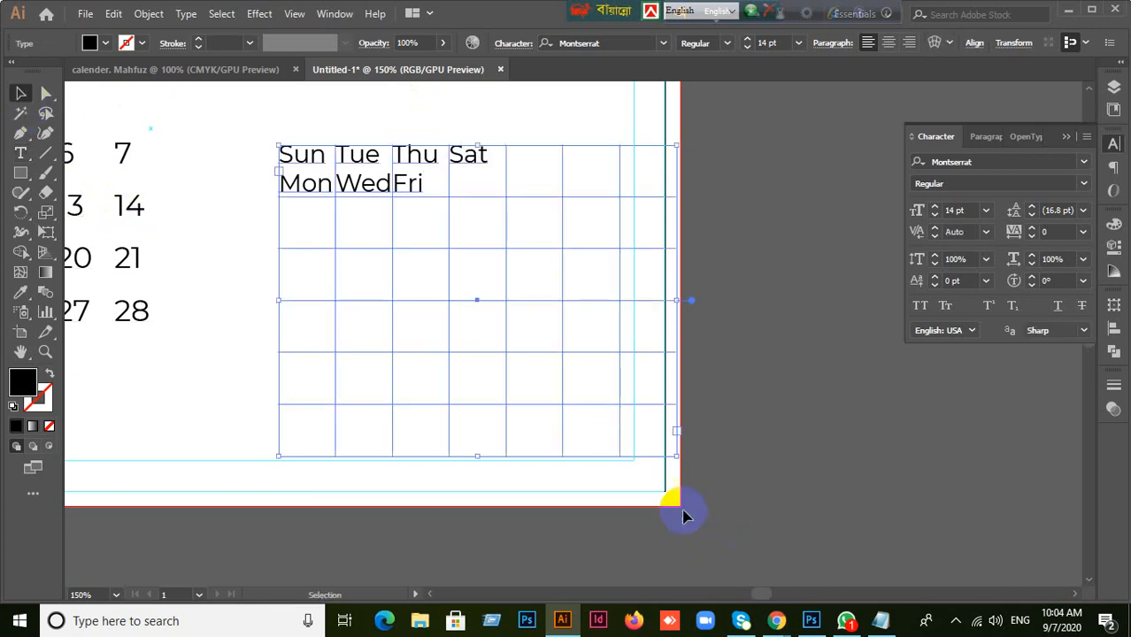
- Enlarge the weekday grid frame past the page's edge to widen its cells, then reduce it slightly
left_click_drag(677, 458, 838, 547)
scroll(842, 548, "down", 1)
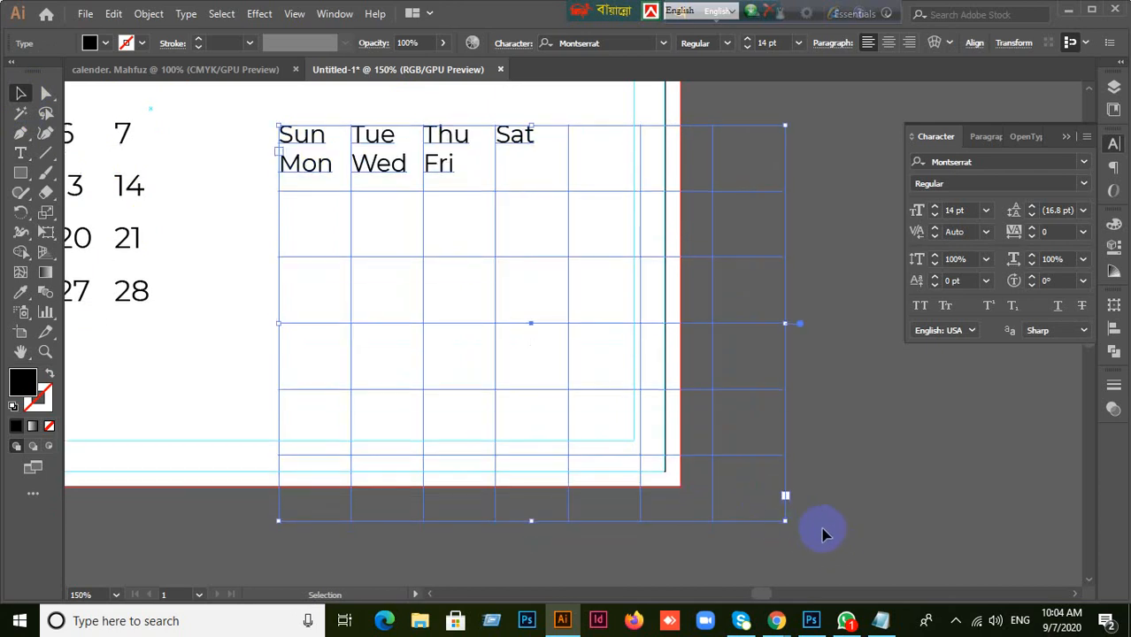
left_click_drag(785, 522, 718, 470)
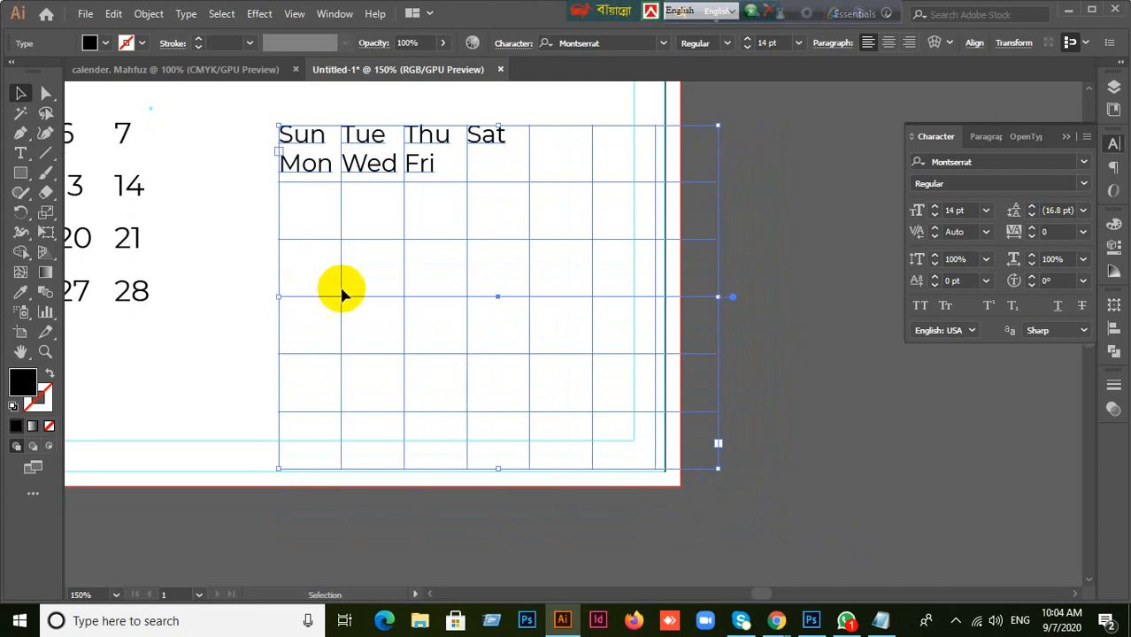
- Try to move "Mon" from below "Sun" to the empty cell after "Sat", and undo the cut
double_click(315, 171)
left_click_drag(329, 168, 270, 163)
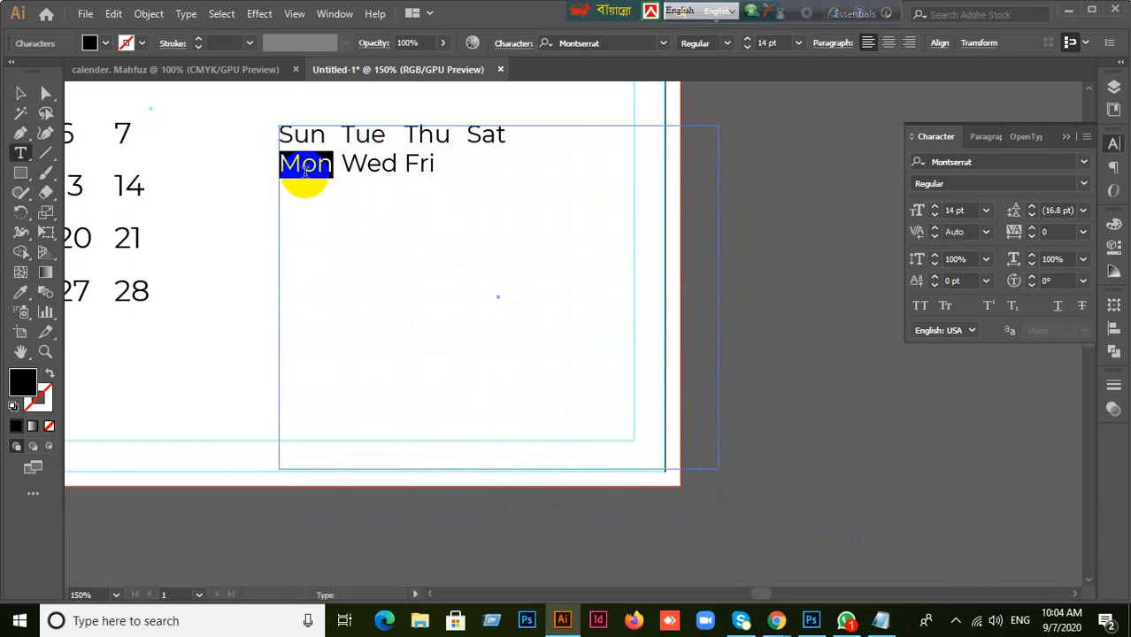
key("ctrl+x")
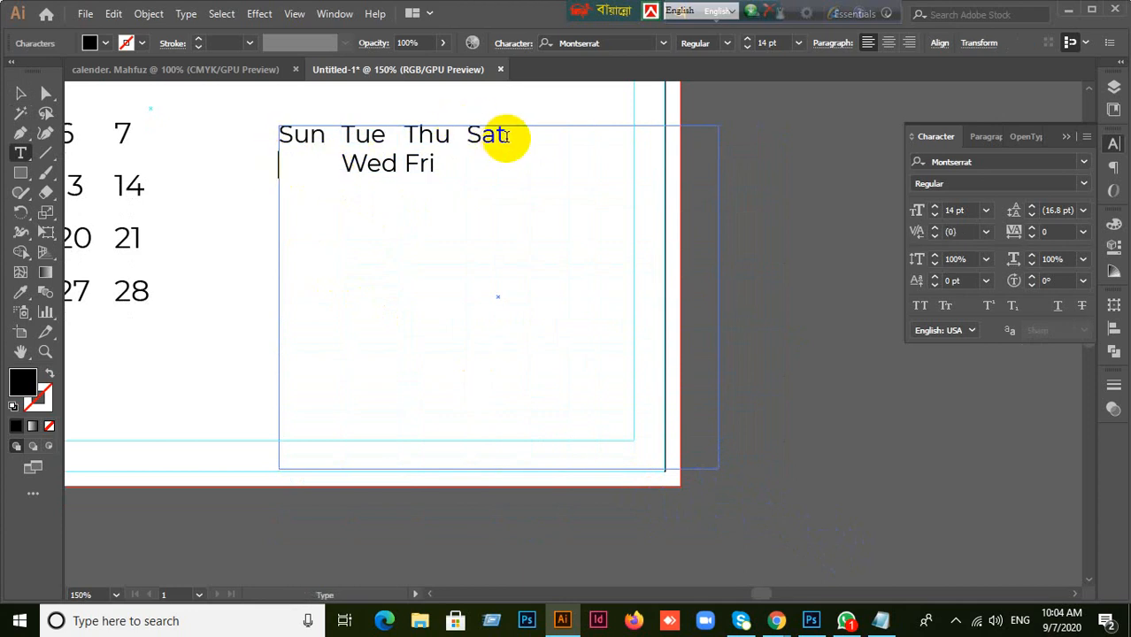
left_click(20, 96)
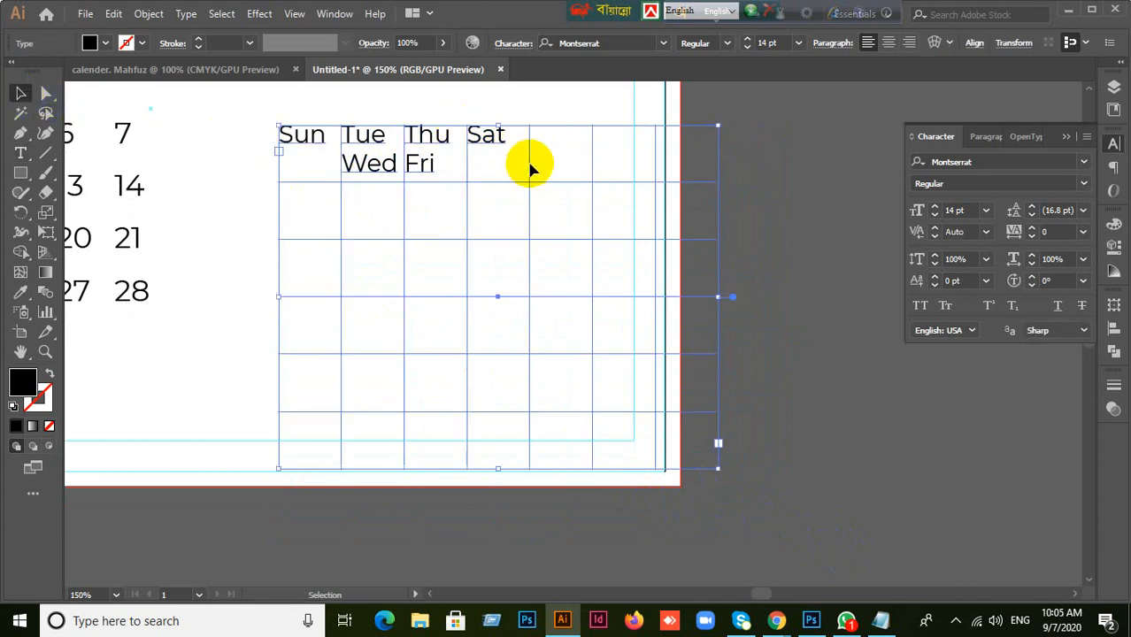
left_click(20, 153)
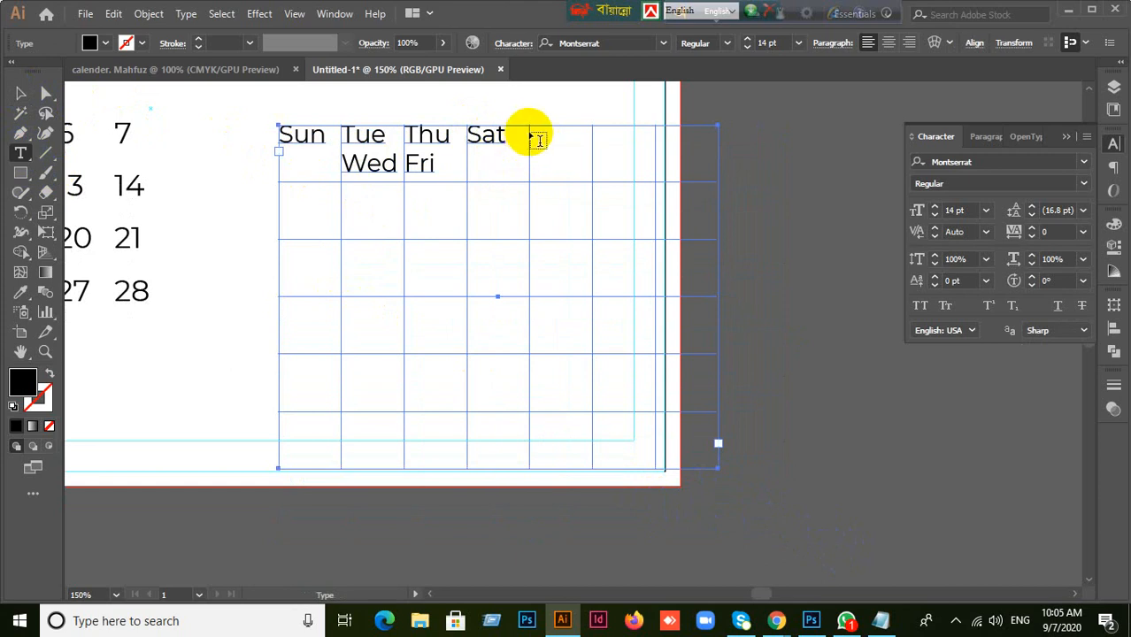
left_click(532, 125)
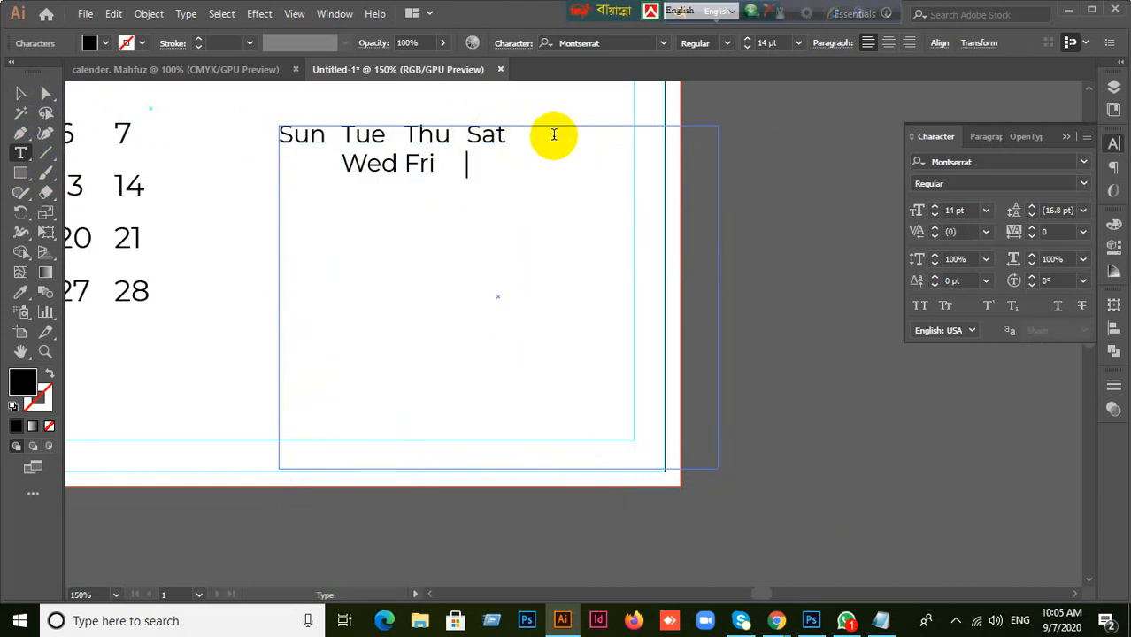
left_click(20, 92)
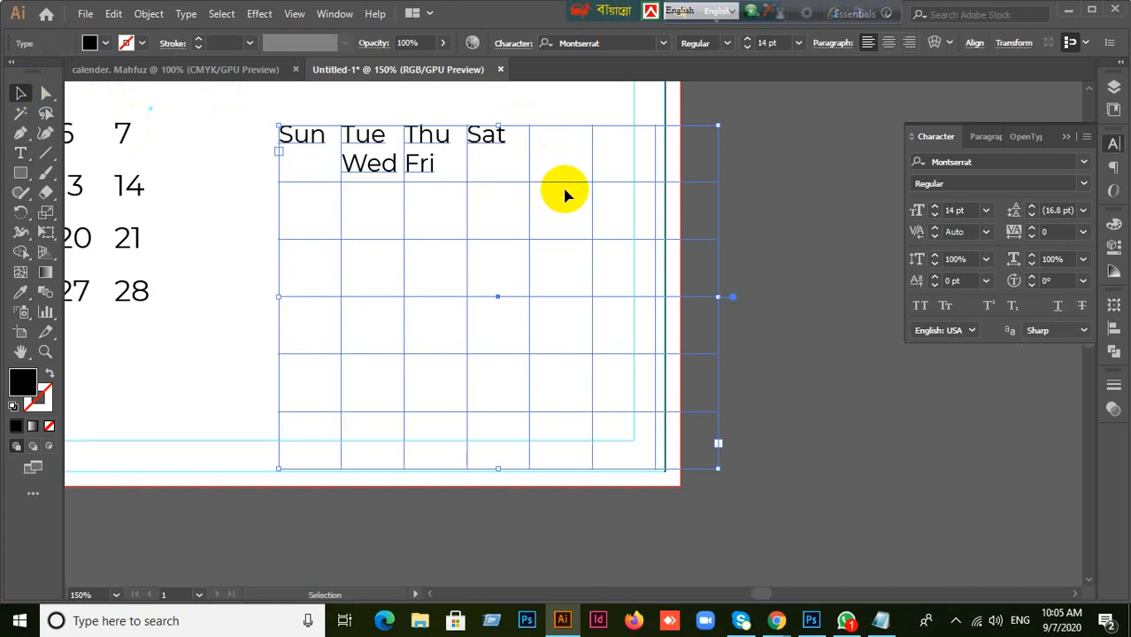
key("ctrl+z")
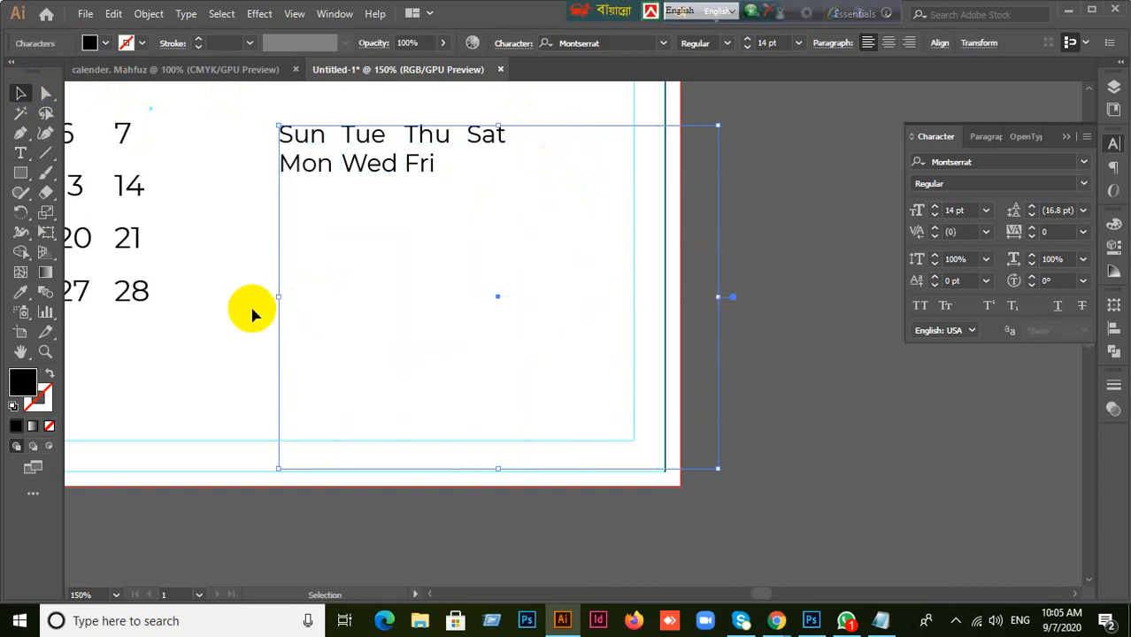
- Try smaller sizes for the weekday grid frame, and enlarge it again so the labels fit their columns
left_click(21, 92)
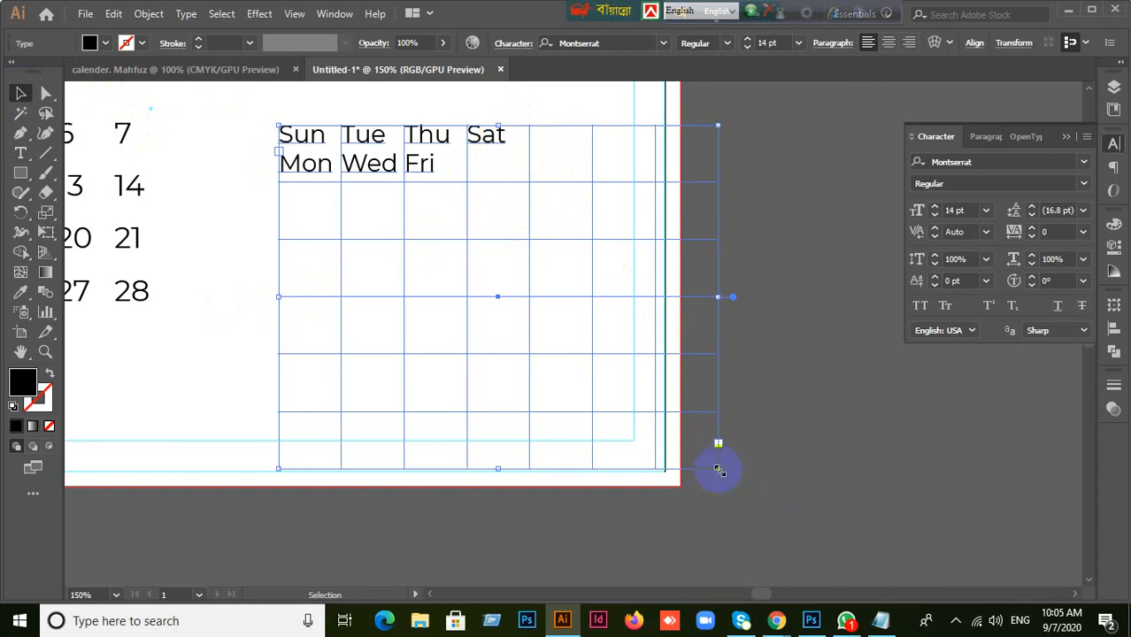
left_click_drag(718, 469, 678, 439)
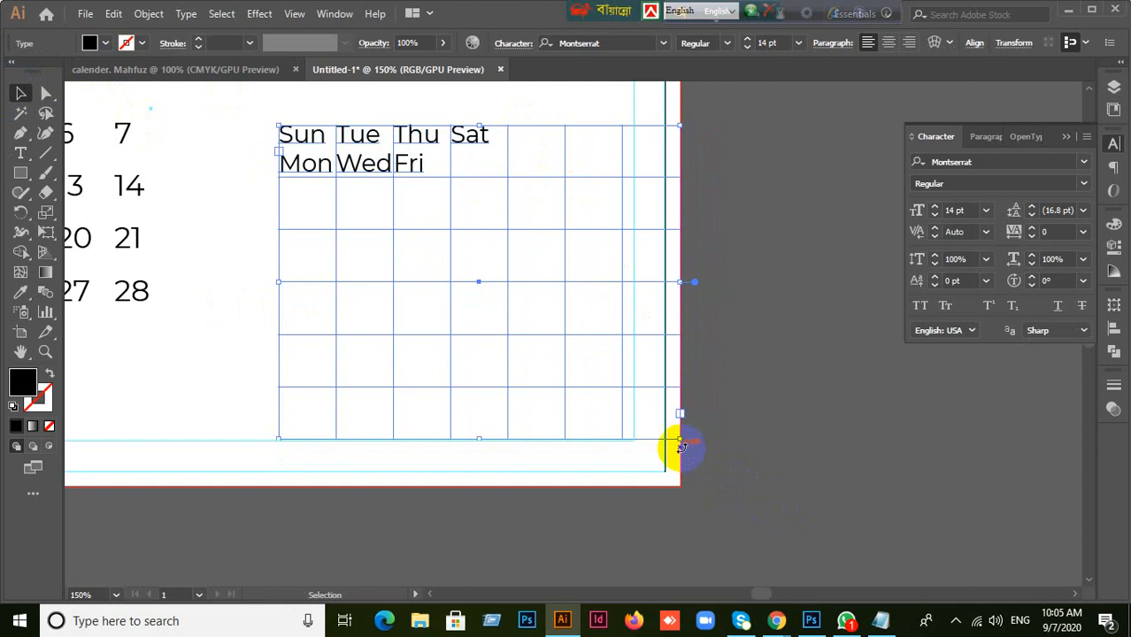
left_click_drag(641, 410, 643, 413)
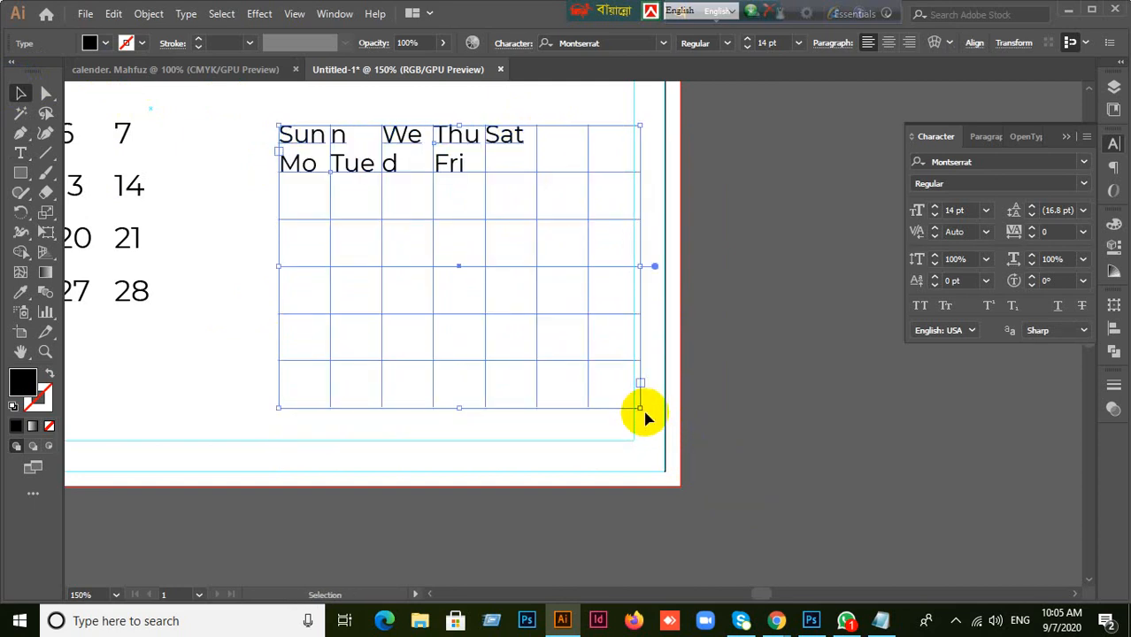
left_click_drag(641, 408, 721, 471)
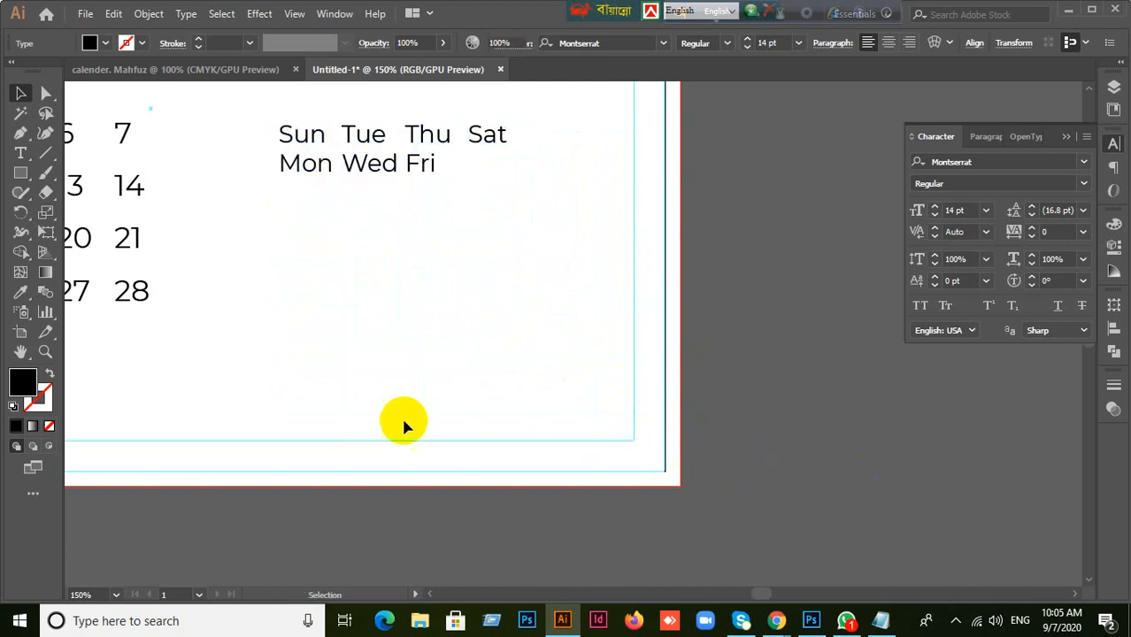
- Delete the copied weekday grid frame and select the grid of dates from 1 to 31
left_click(240, 131)
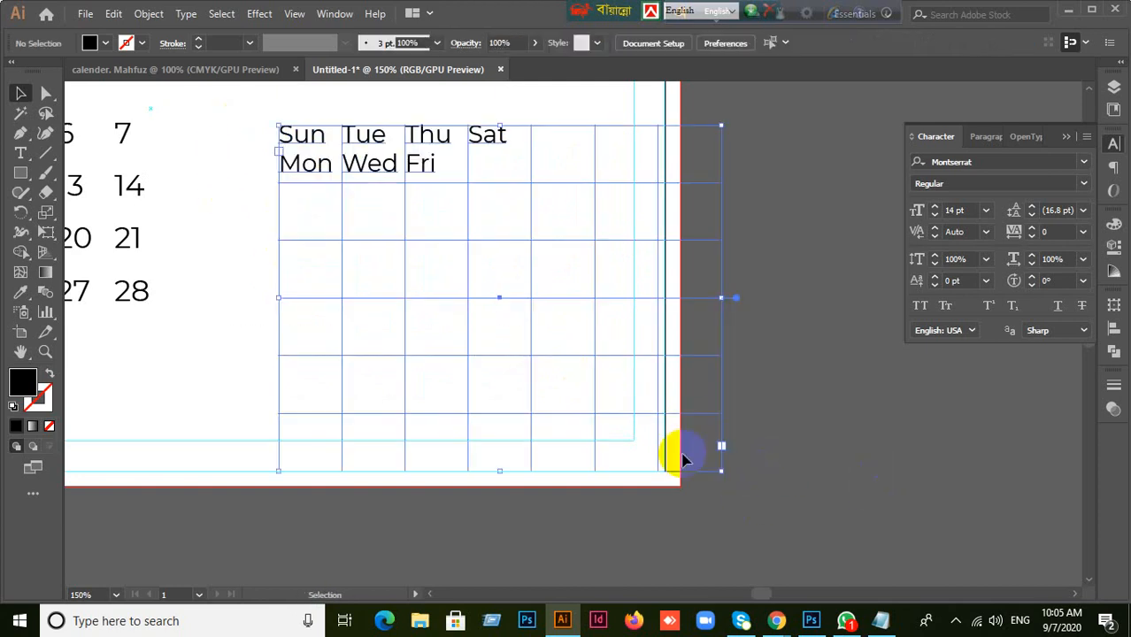
key("Delete")
scroll(629, 460, "down", 2)
left_click_drag(445, 433, 638, 408)
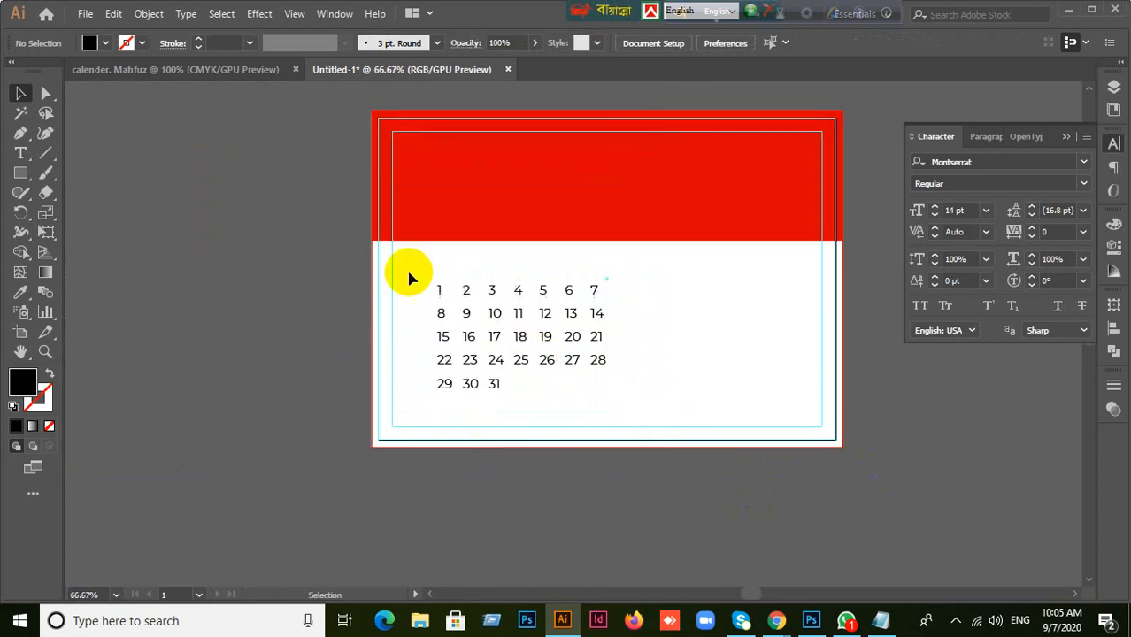
left_click_drag(414, 290, 499, 392)
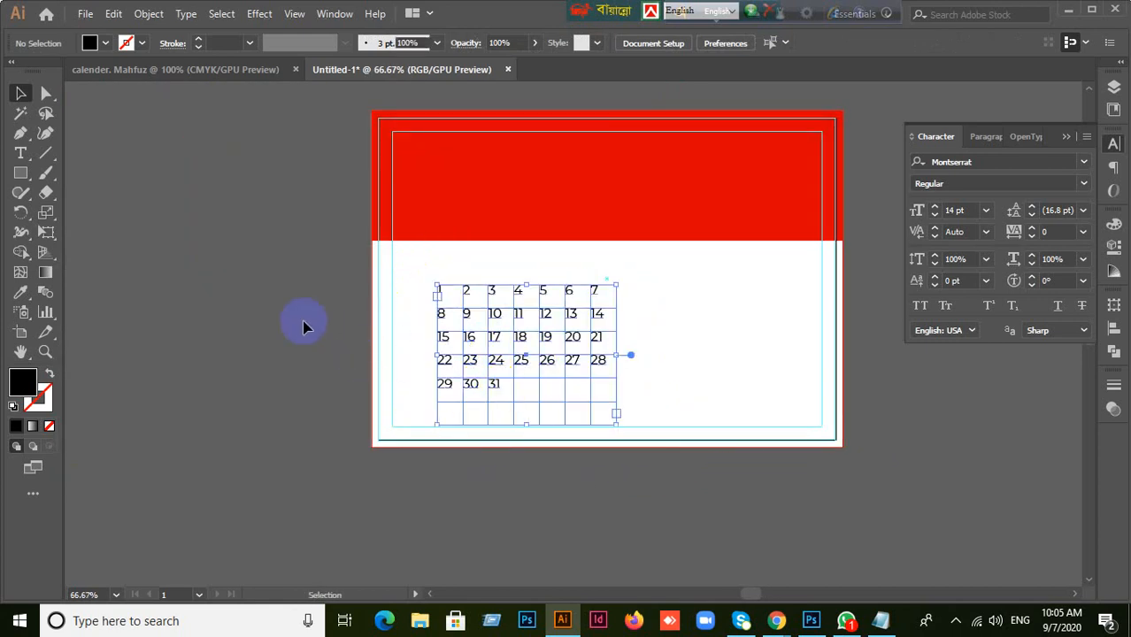
scroll(538, 407, "up", 2)
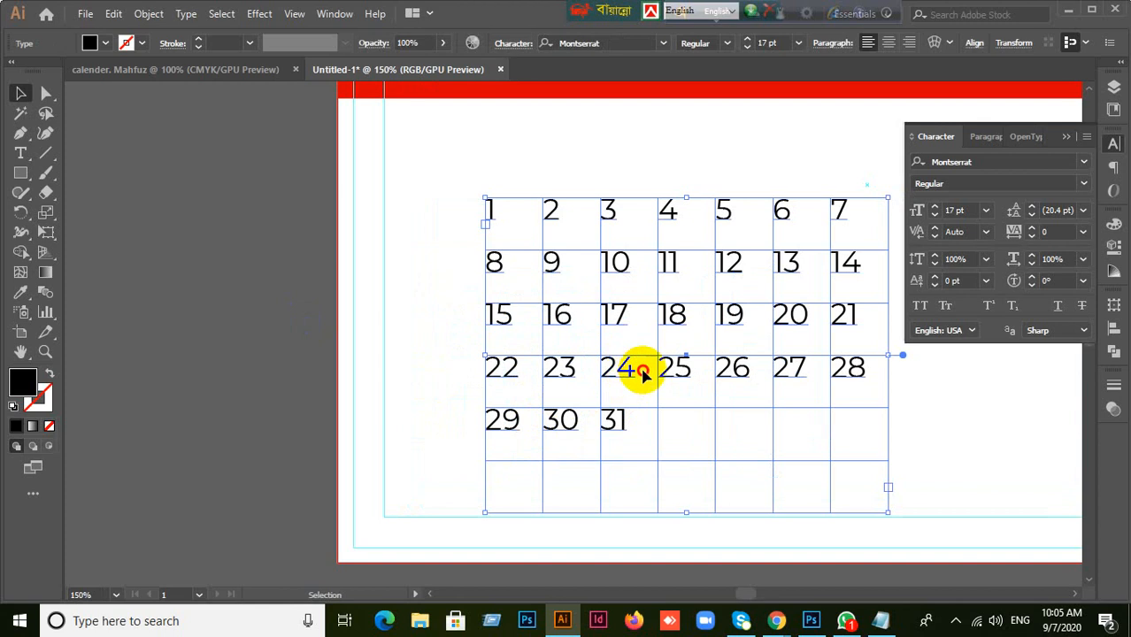
- Reposition the date grid on the page and centre-align the numbers within their cells
left_click_drag(640, 376, 745, 372)
left_click_drag(752, 390, 588, 407)
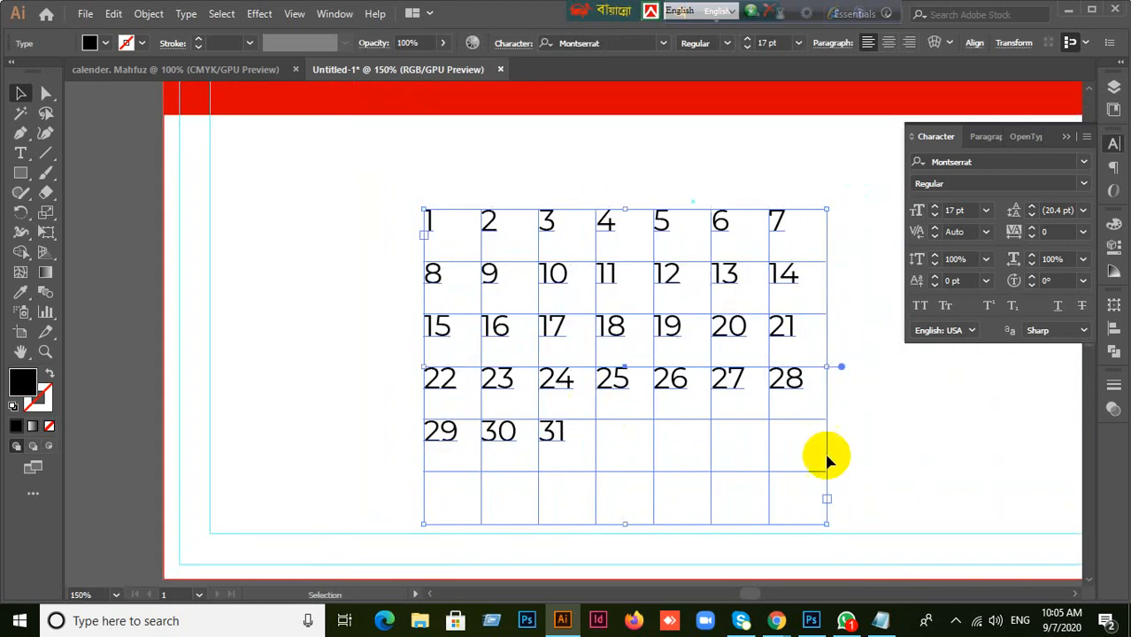
left_click(891, 452)
scroll(891, 452, "down", 1)
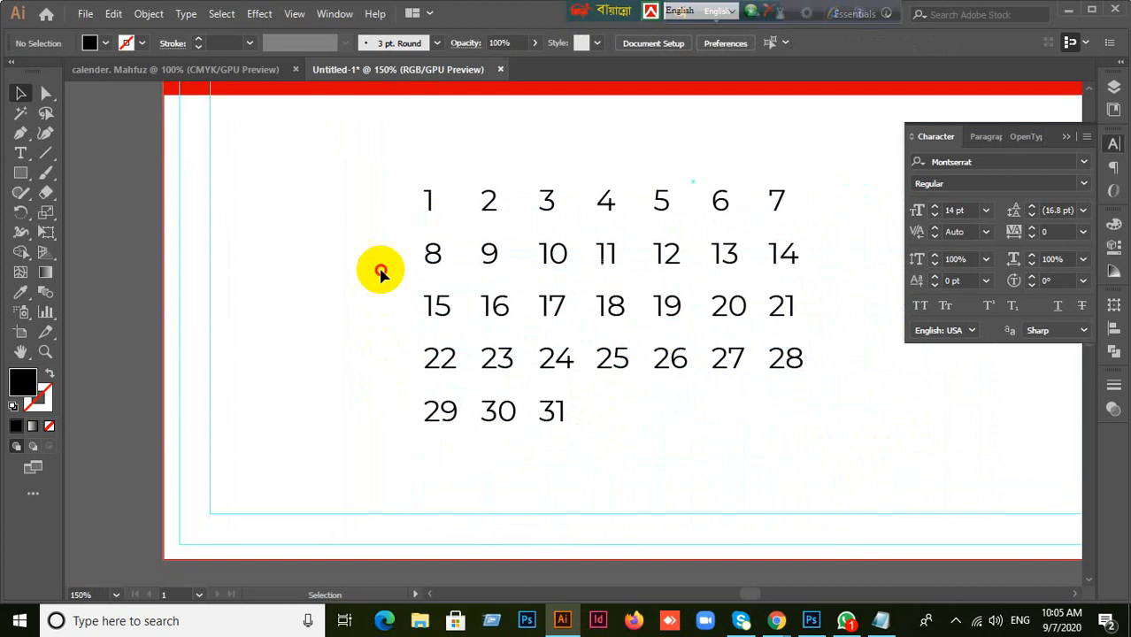
left_click(436, 306)
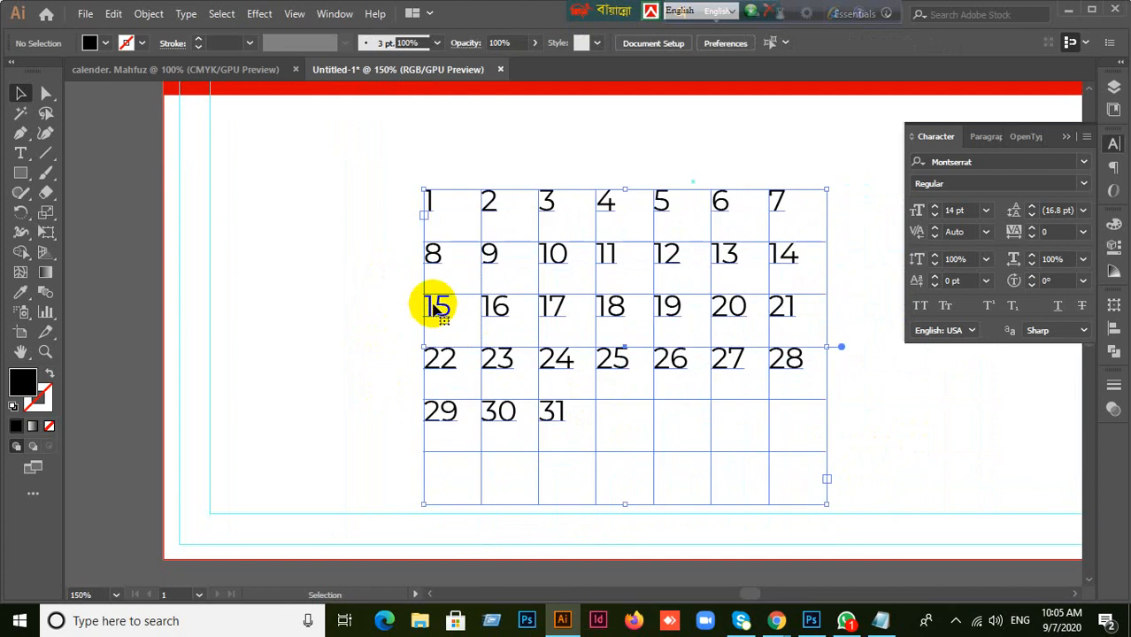
left_click(385, 316)
left_click_drag(439, 311, 478, 310)
left_click(989, 137)
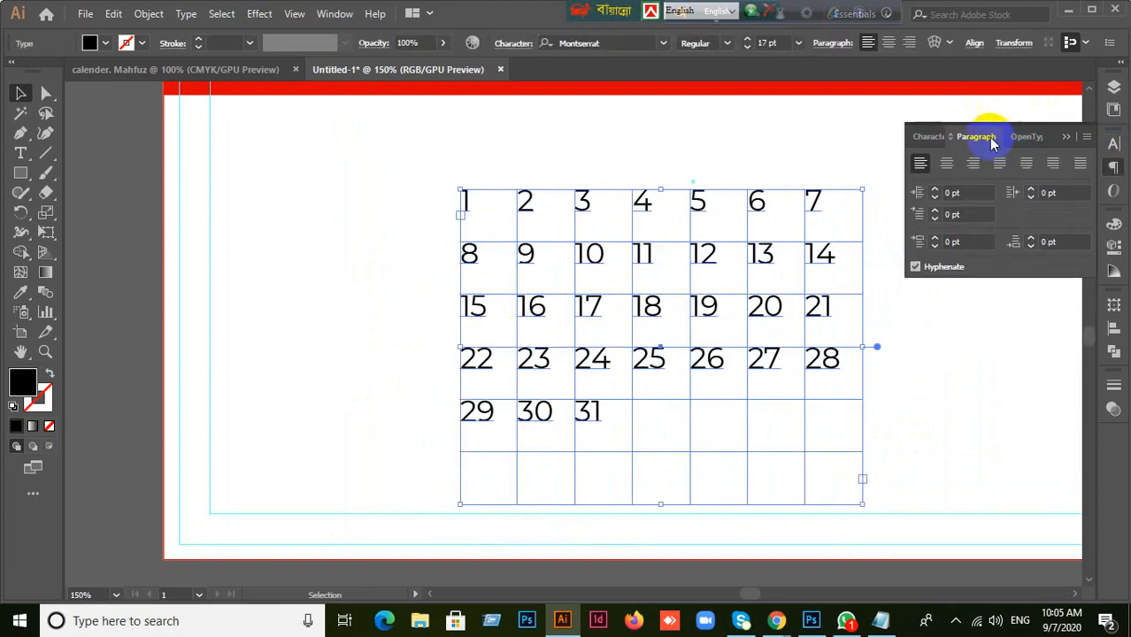
left_click(949, 165)
left_click(942, 353)
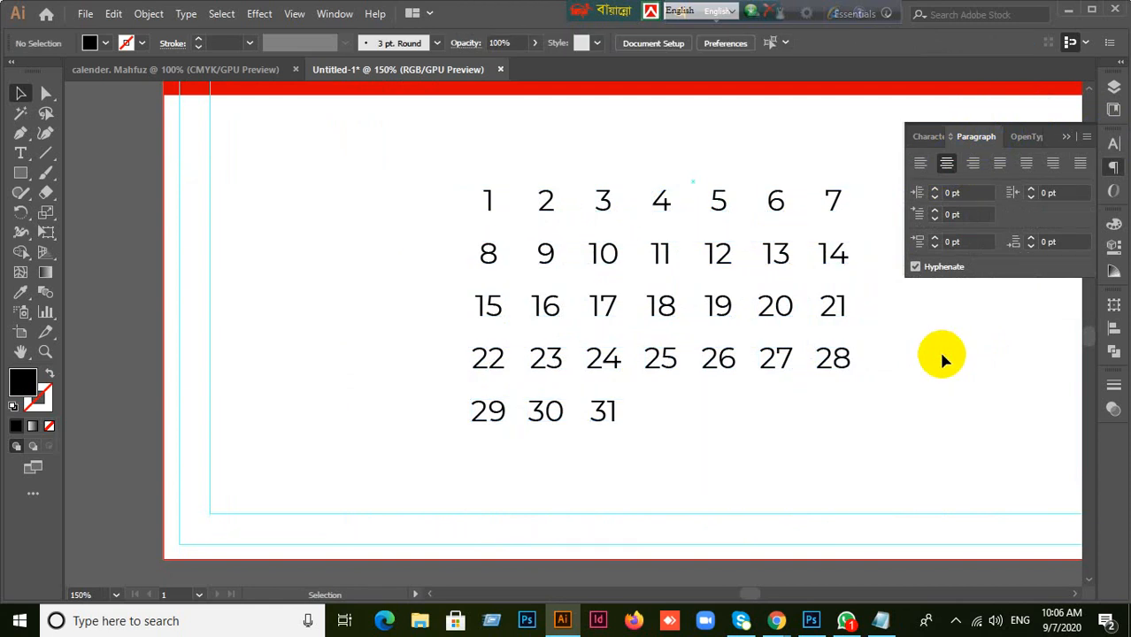
left_click(35, 175)
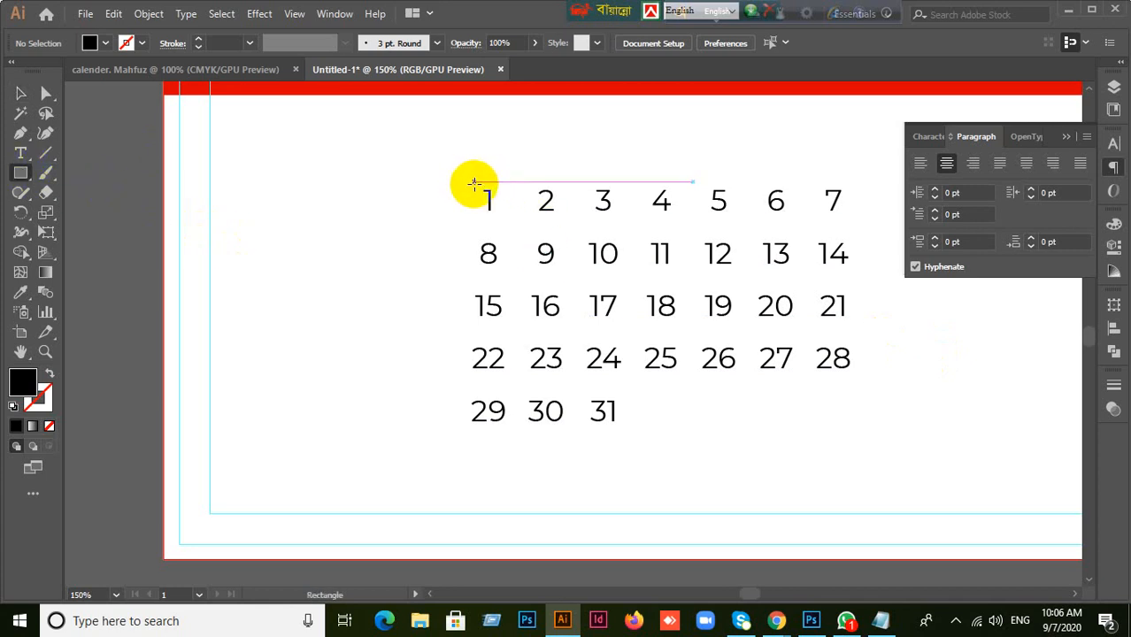
left_click_drag(469, 183, 845, 255)
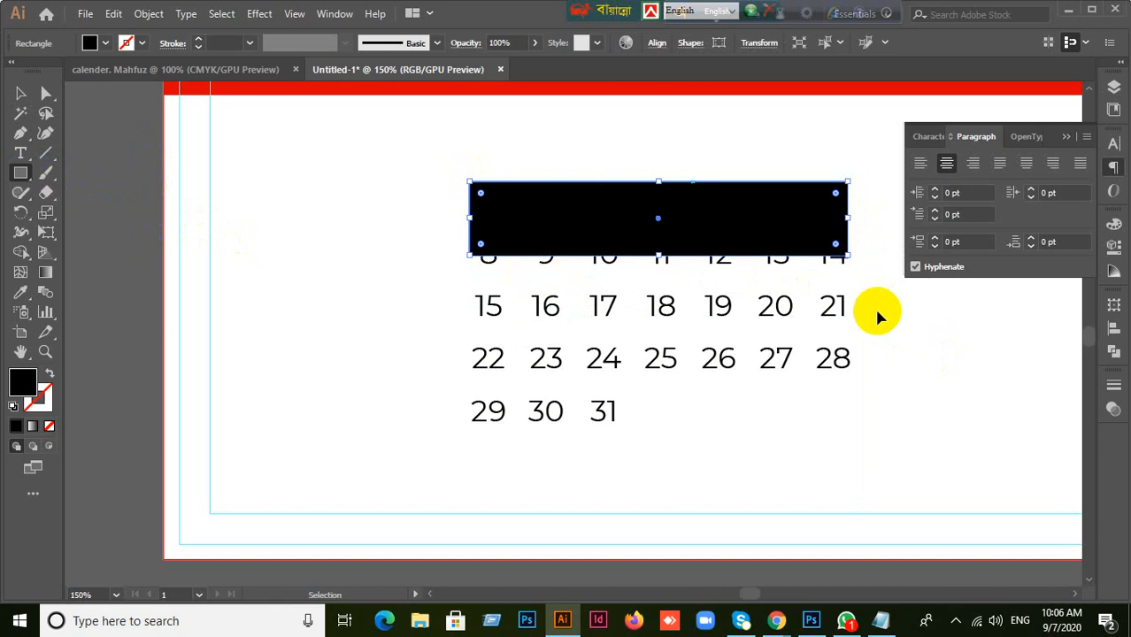
key("ctrl+z")
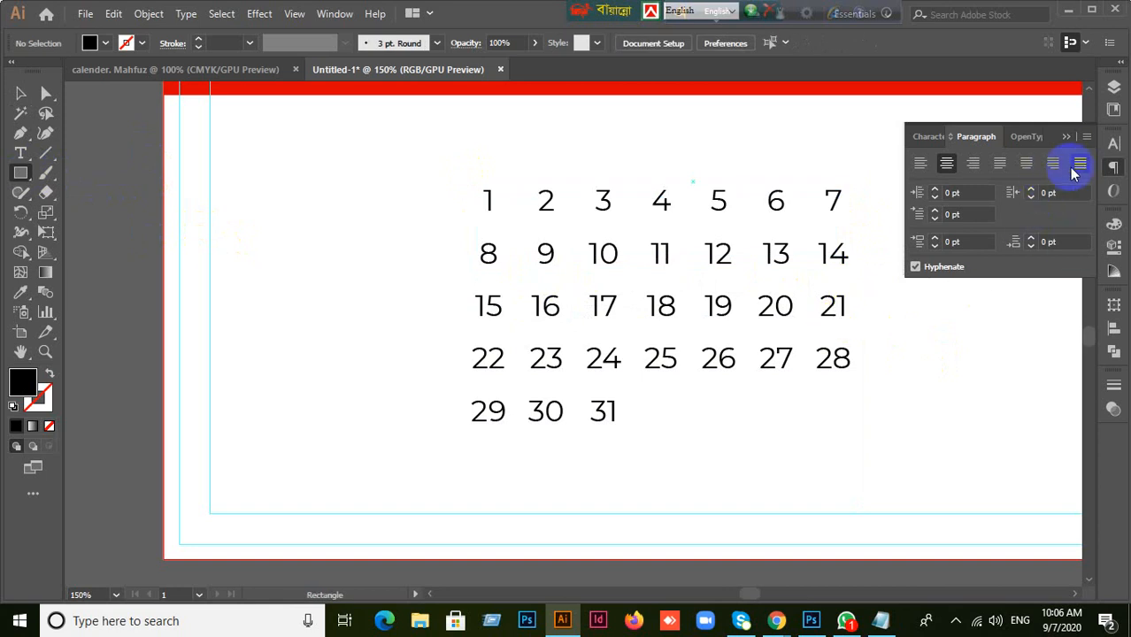
left_click(946, 163)
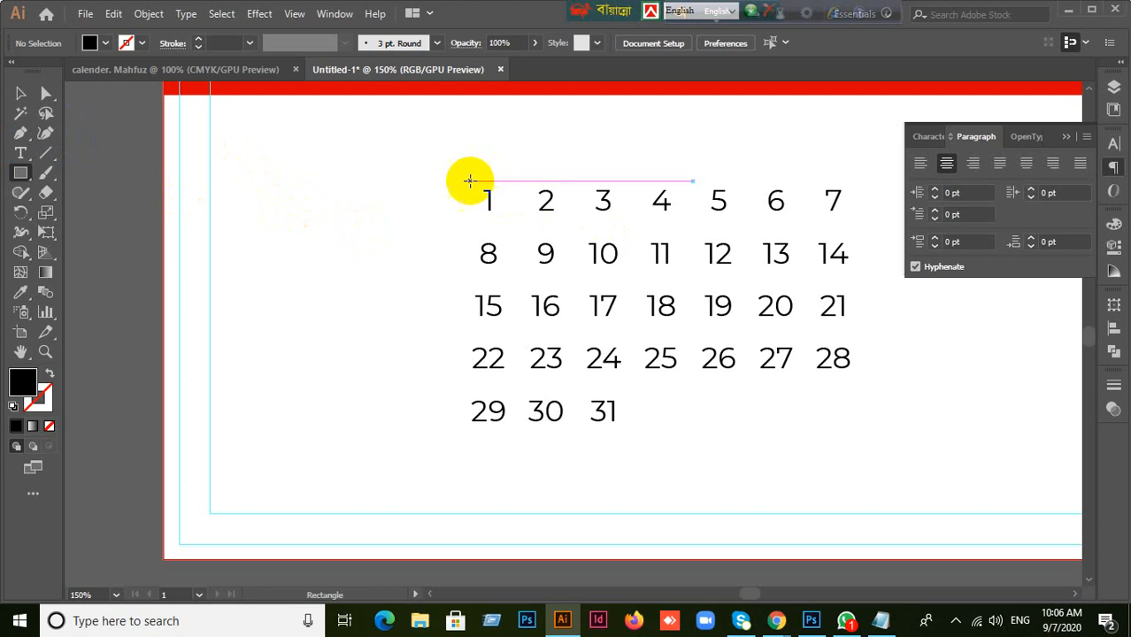
- Show the rulers and place vertical guides along the outer edges of the first and last date columns
left_click(20, 93)
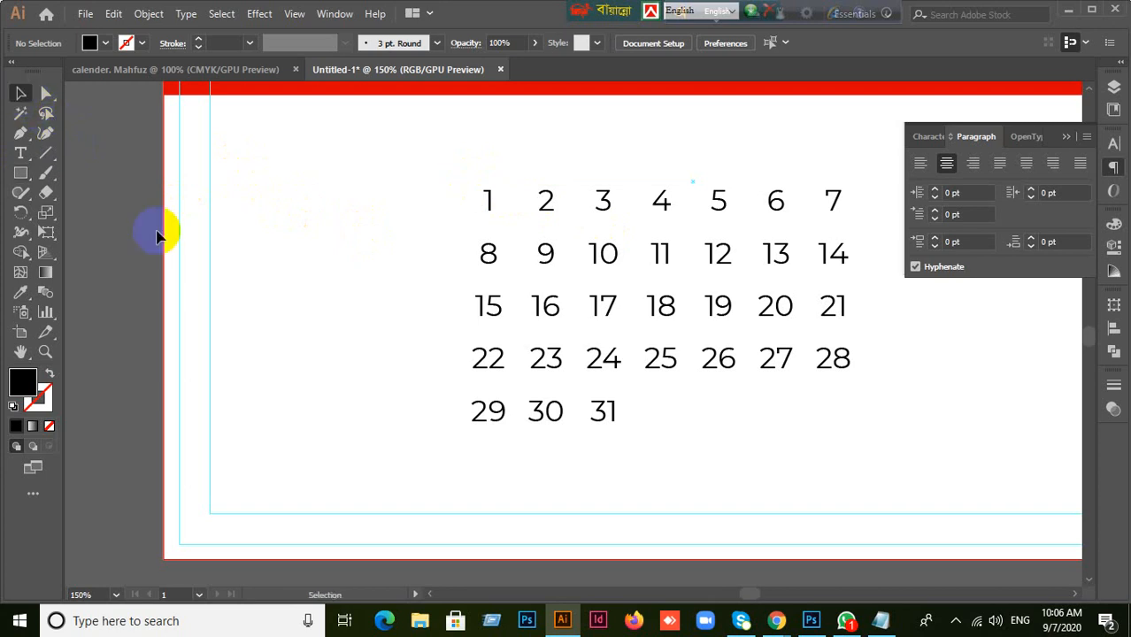
key("ctrl+r")
left_click_drag(71, 290, 472, 407)
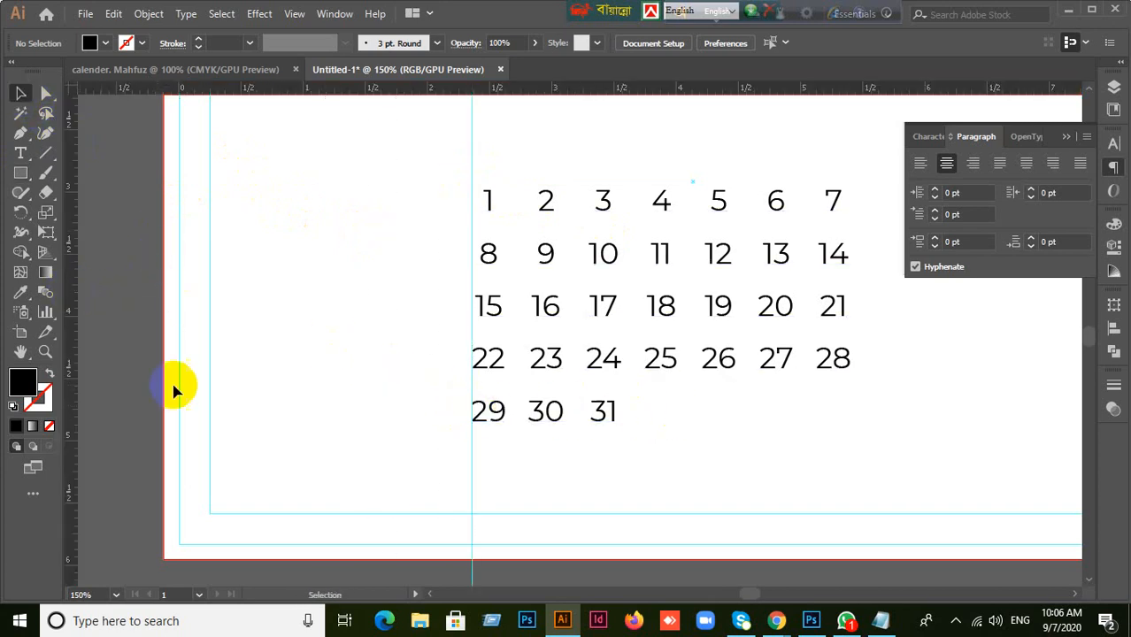
left_click_drag(73, 380, 850, 363)
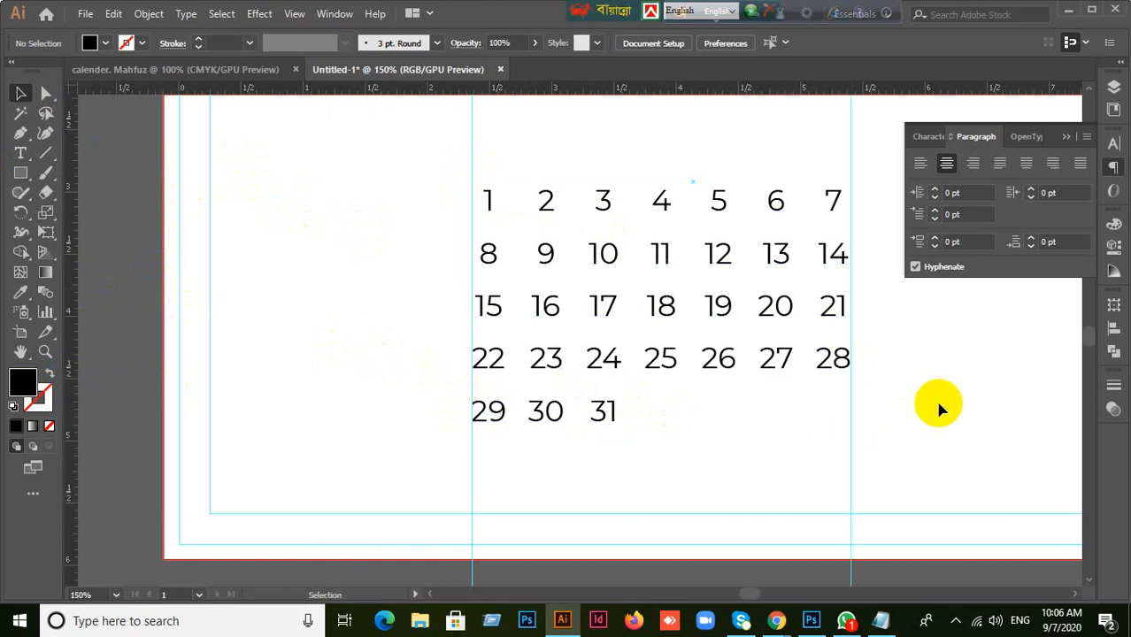
- Draw a black rectangle spanning the two vertical guides, reduce its height, and place it just above the first row of dates
left_click(20, 175)
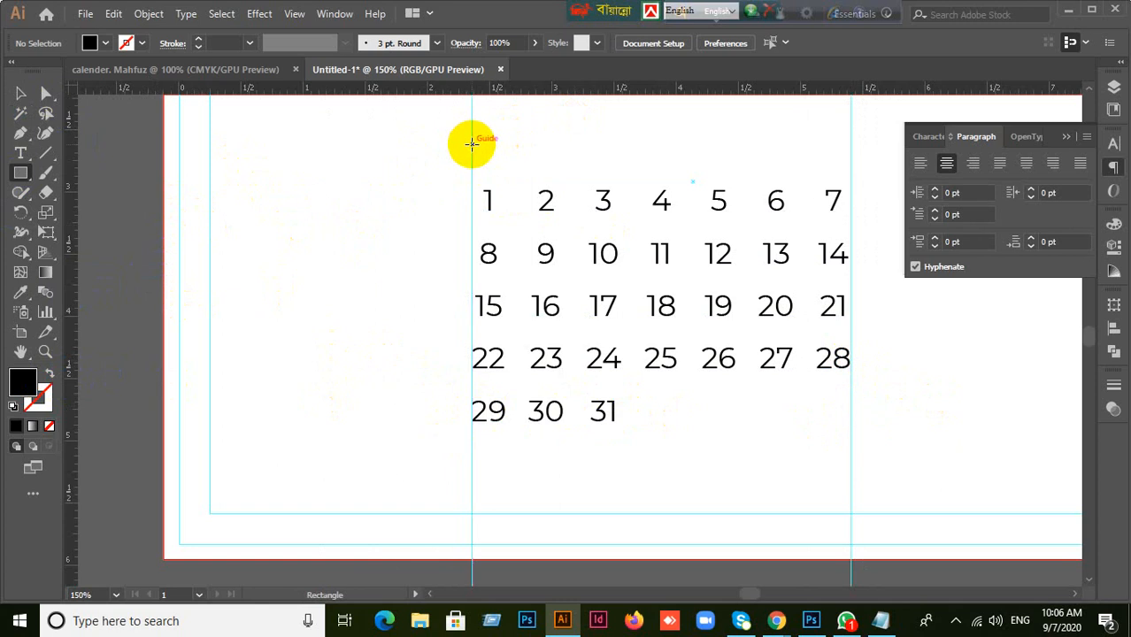
left_click_drag(471, 144, 855, 230)
left_click(25, 94)
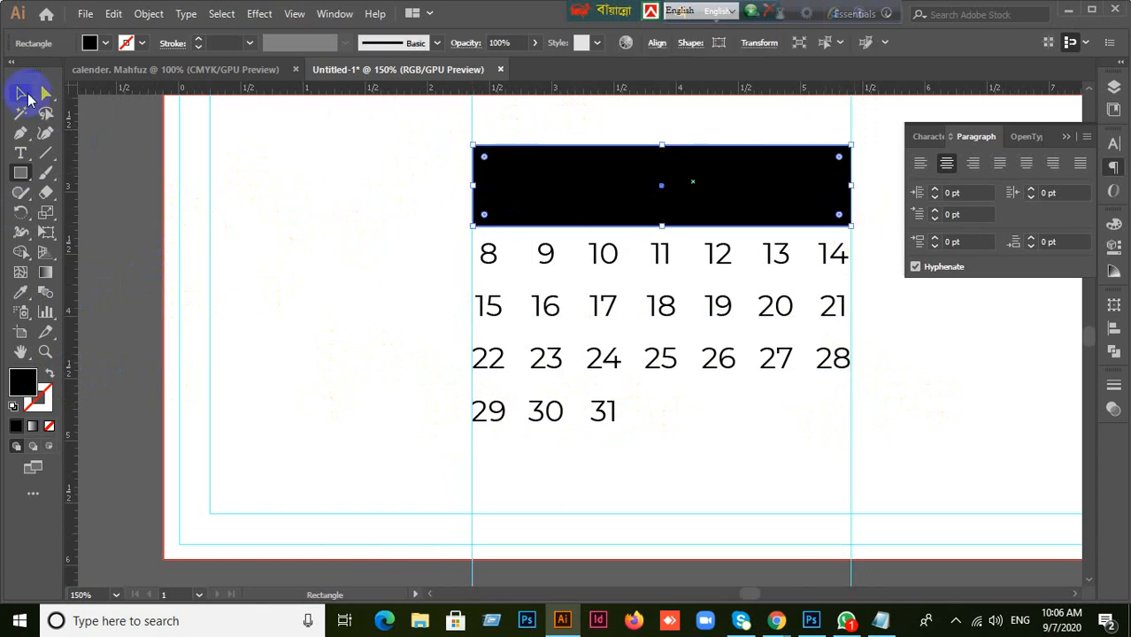
left_click_drag(663, 145, 662, 173)
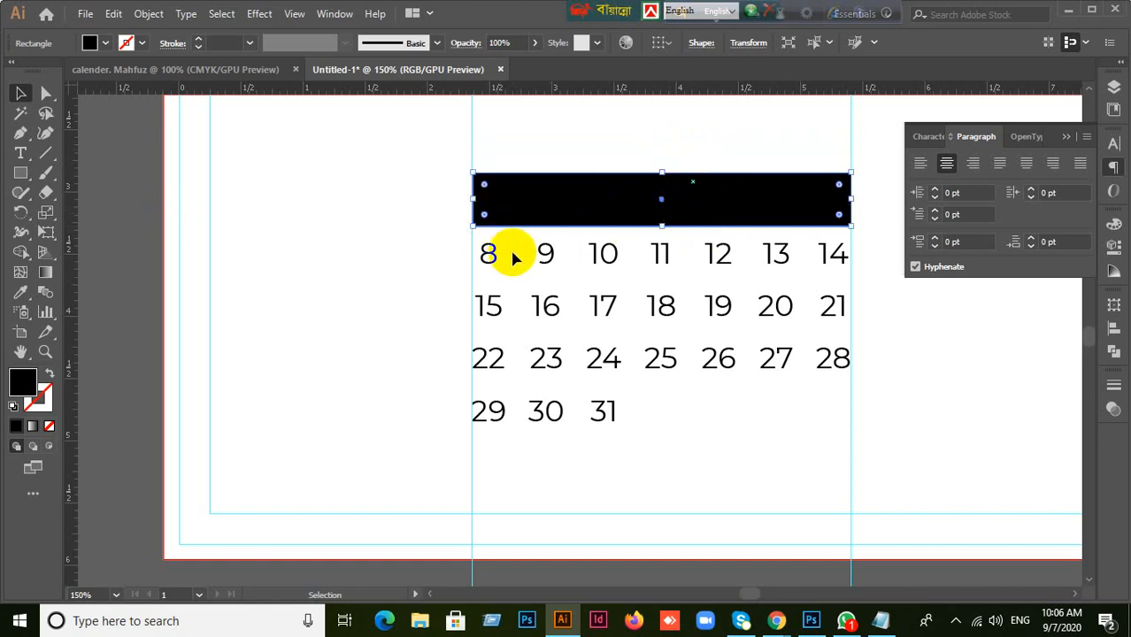
left_click_drag(538, 207, 568, 135)
scroll(377, 292, "up", 3)
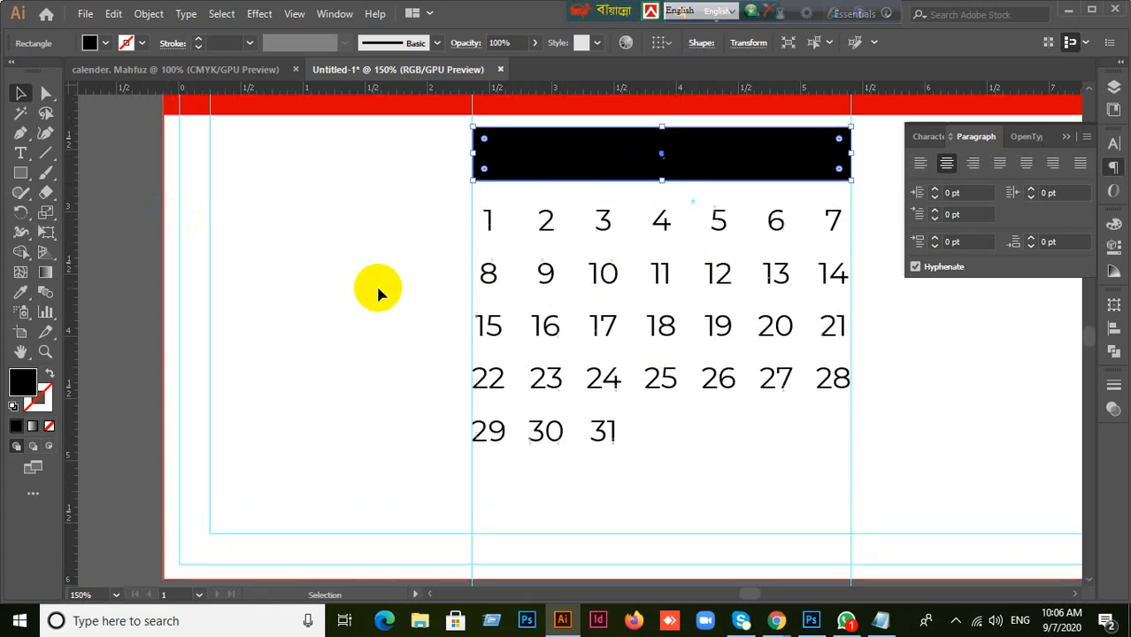
left_click_drag(588, 202, 588, 211)
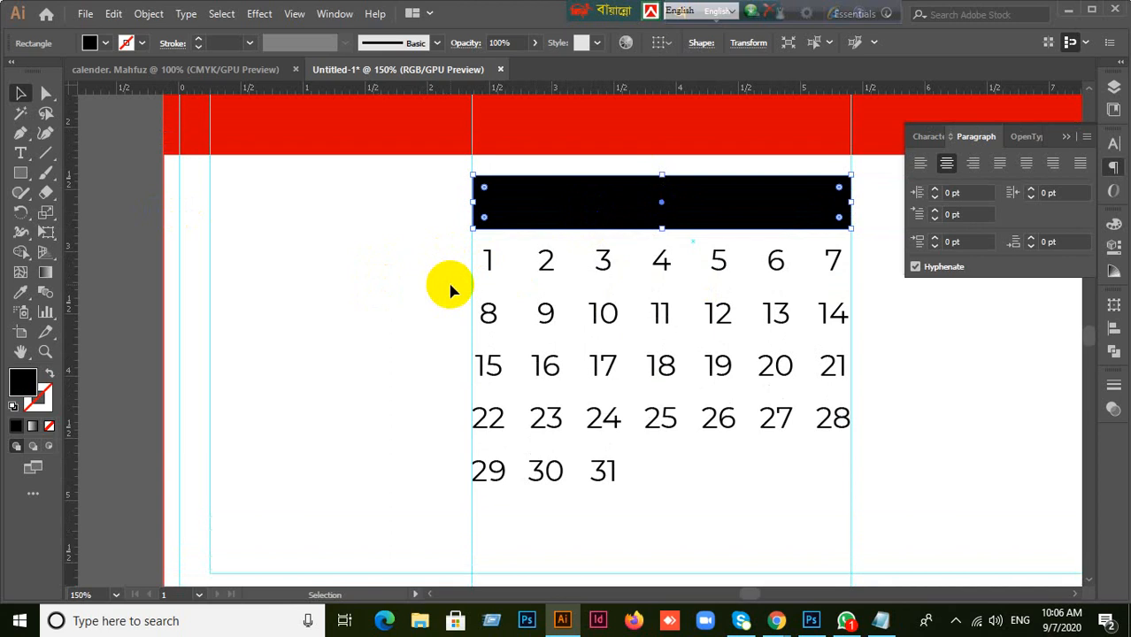
- Split the black rectangle into a grid of 1 row and 7 columns with a 0 in column gutter
left_click(147, 14)
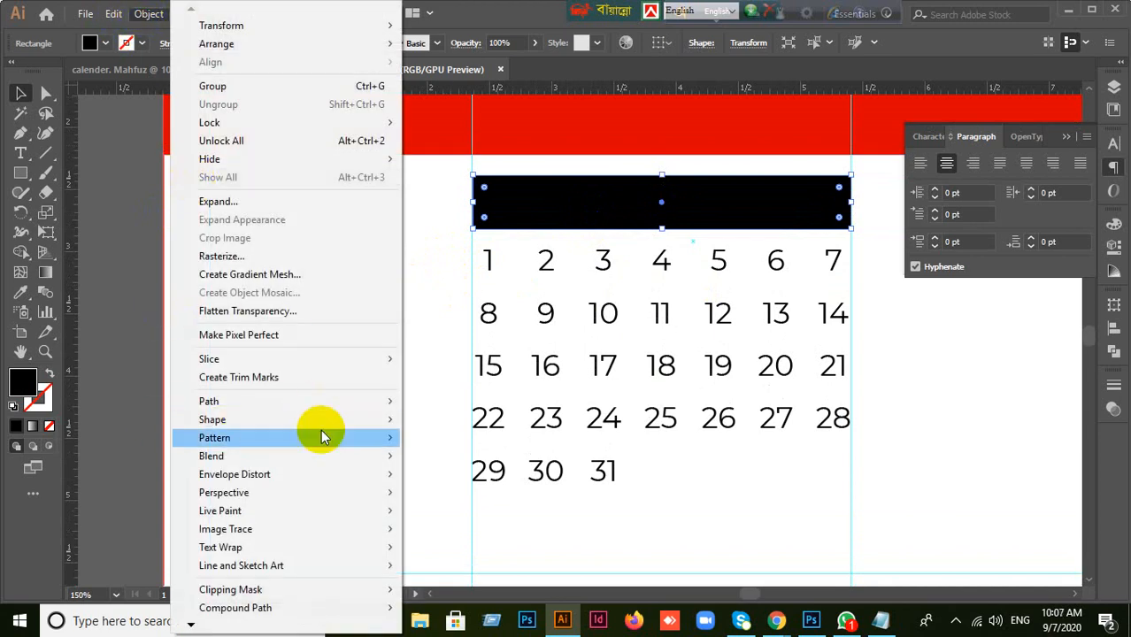
mouse_move(255, 404)
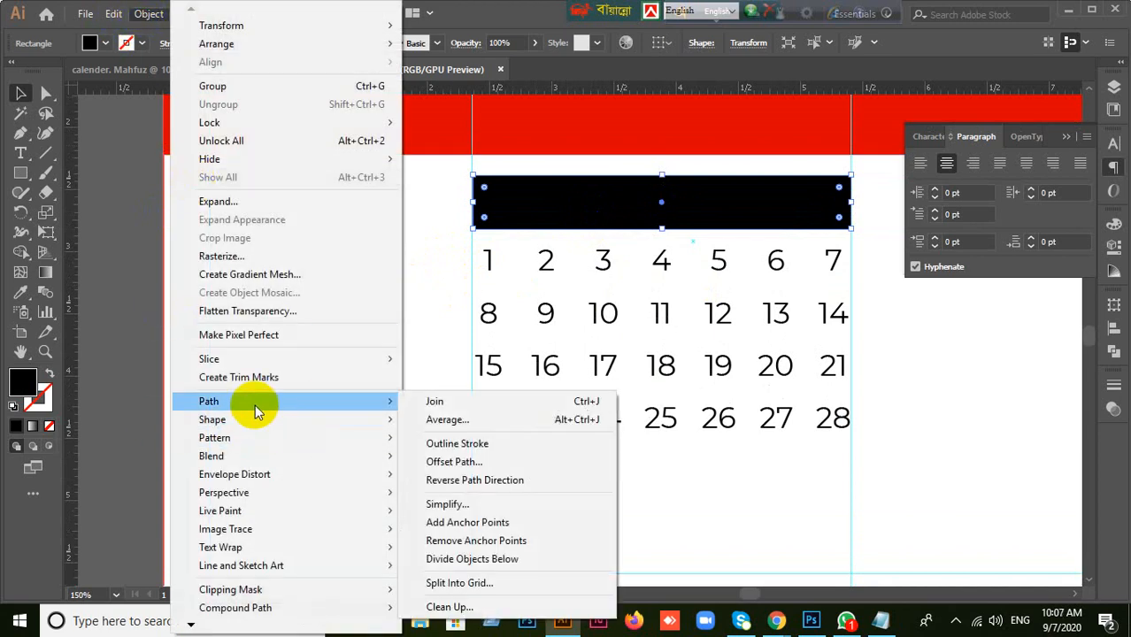
left_click(472, 583)
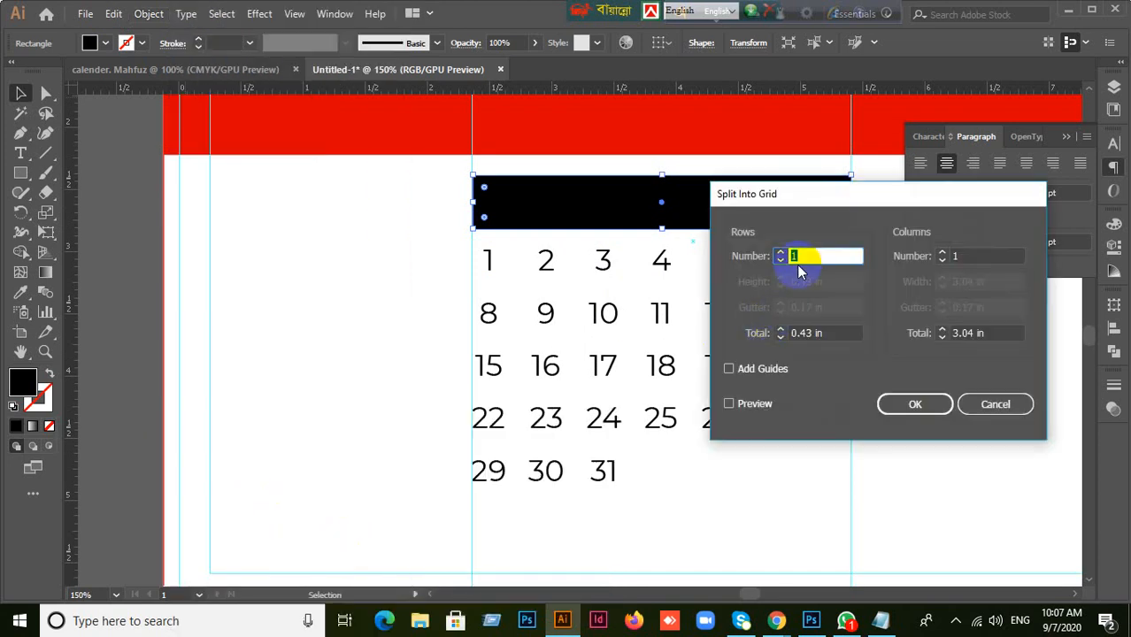
left_click_drag(818, 203, 819, 232)
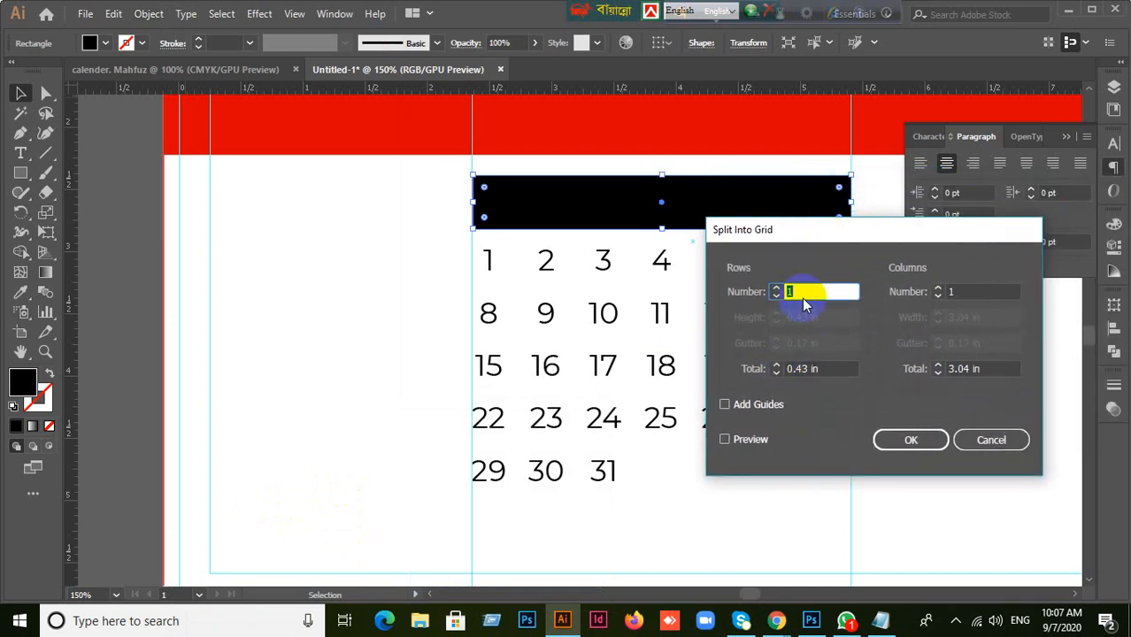
left_click(948, 293)
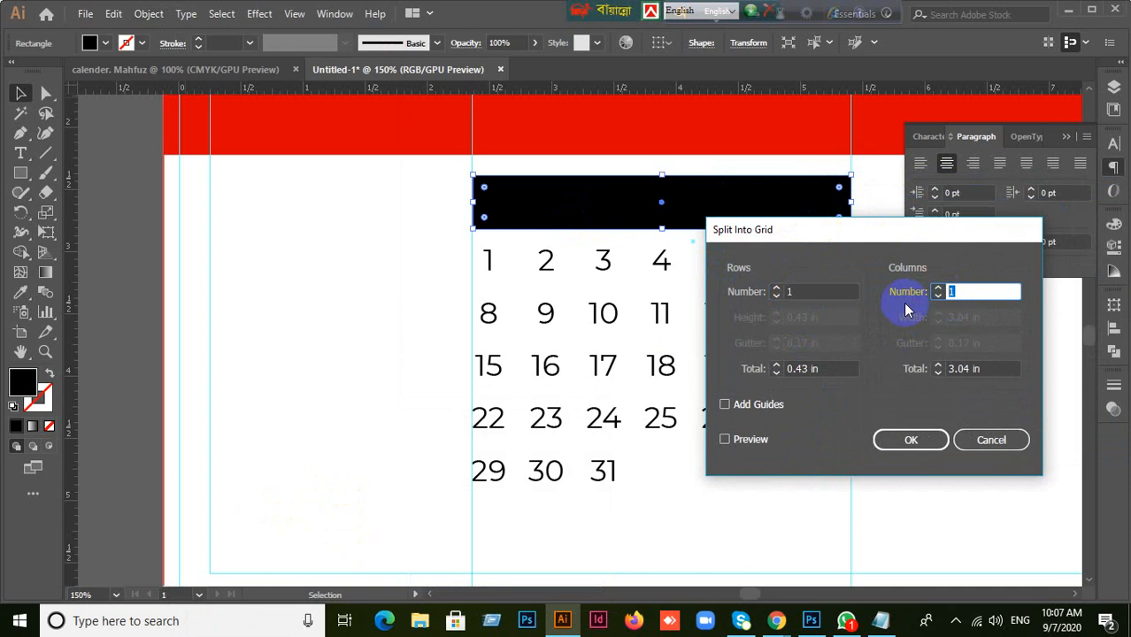
type("7")
left_click(725, 440)
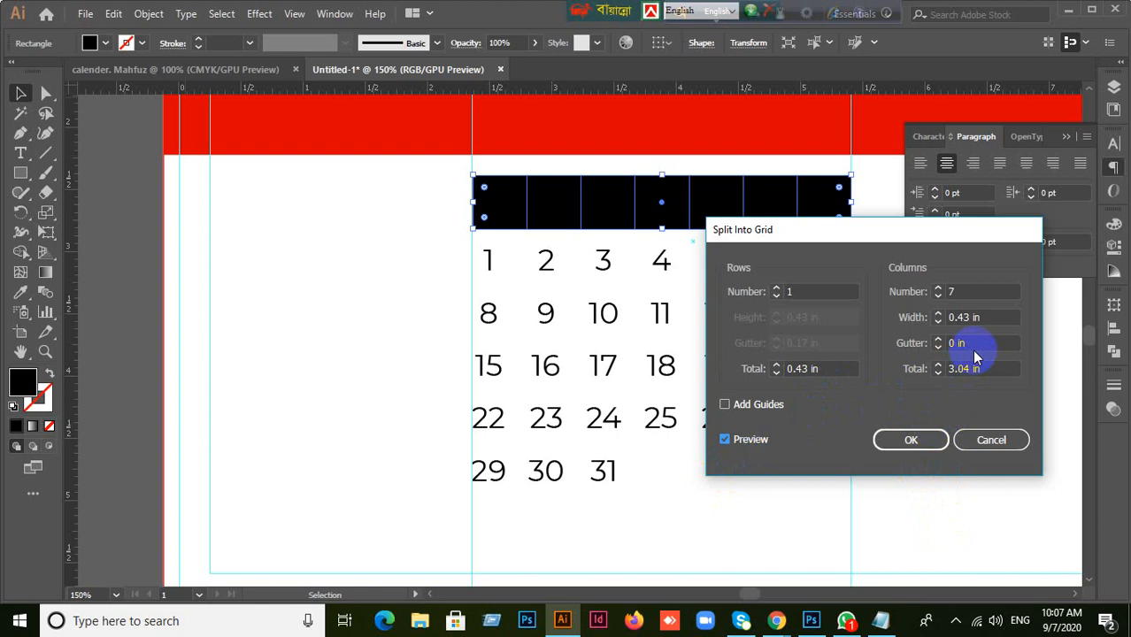
left_click(918, 442)
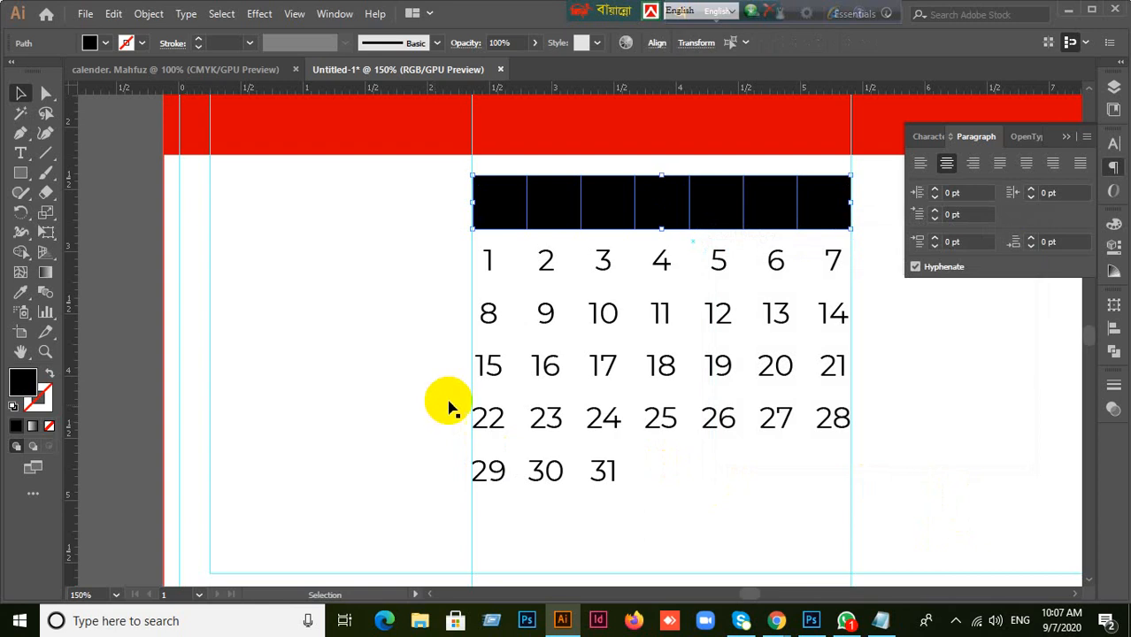
- Fill the seven rectangles above the dates with bright red
left_click(376, 329)
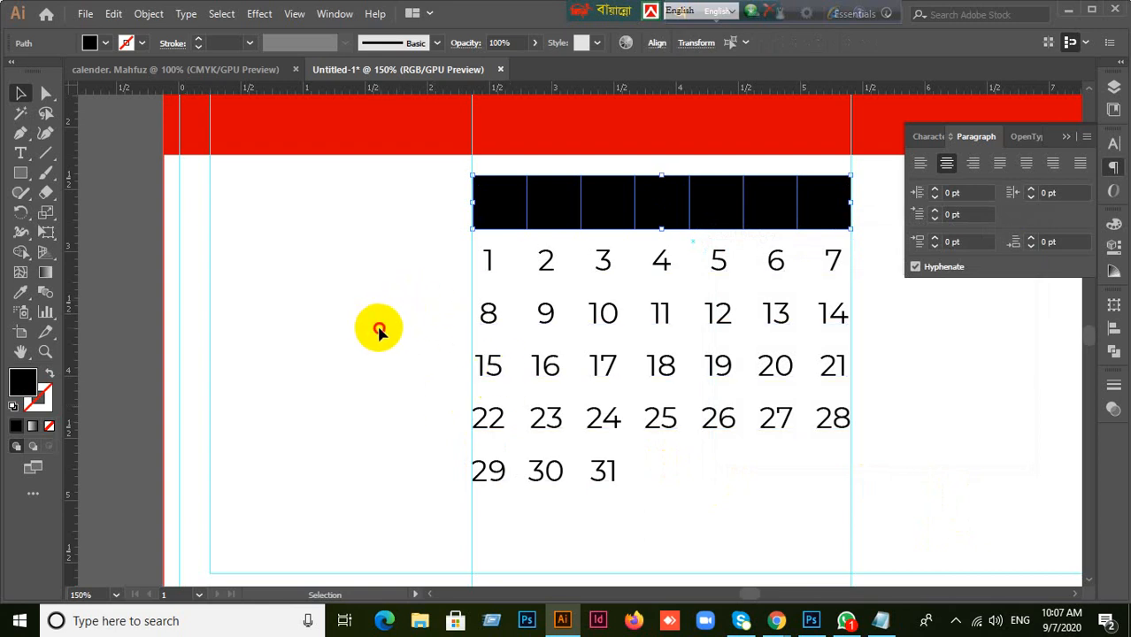
left_click_drag(494, 164, 839, 233)
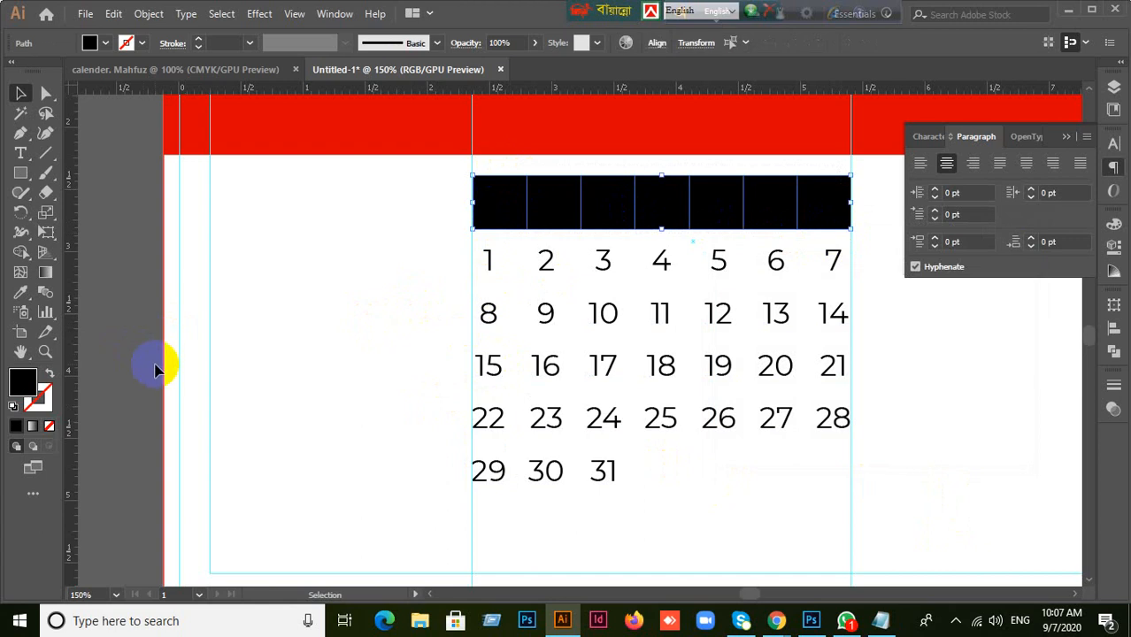
double_click(25, 387)
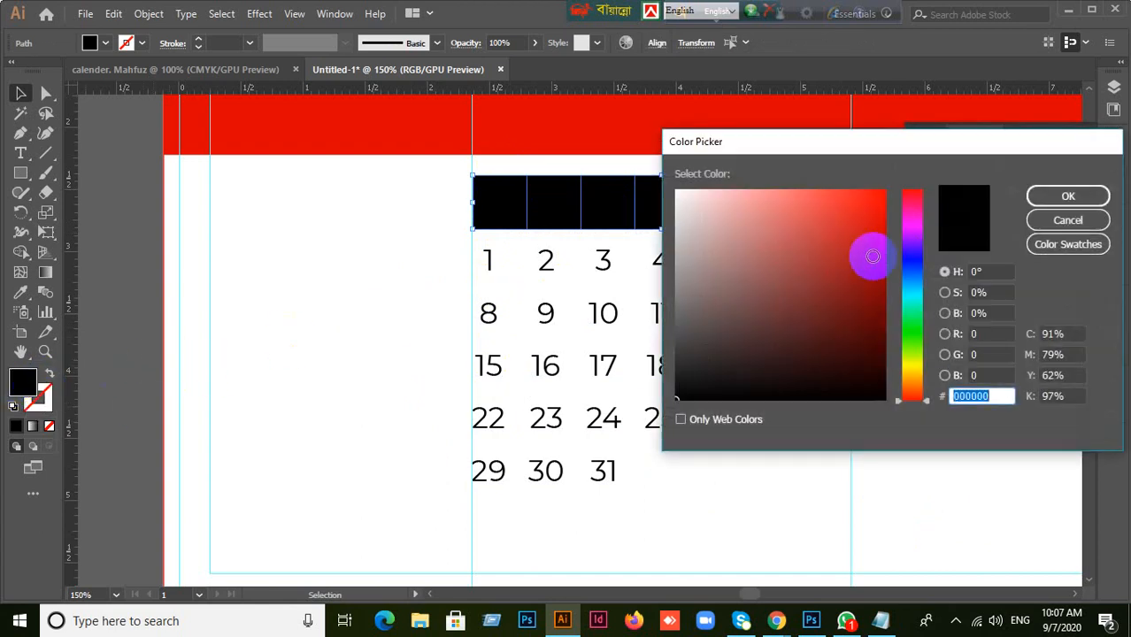
left_click_drag(871, 204, 878, 196)
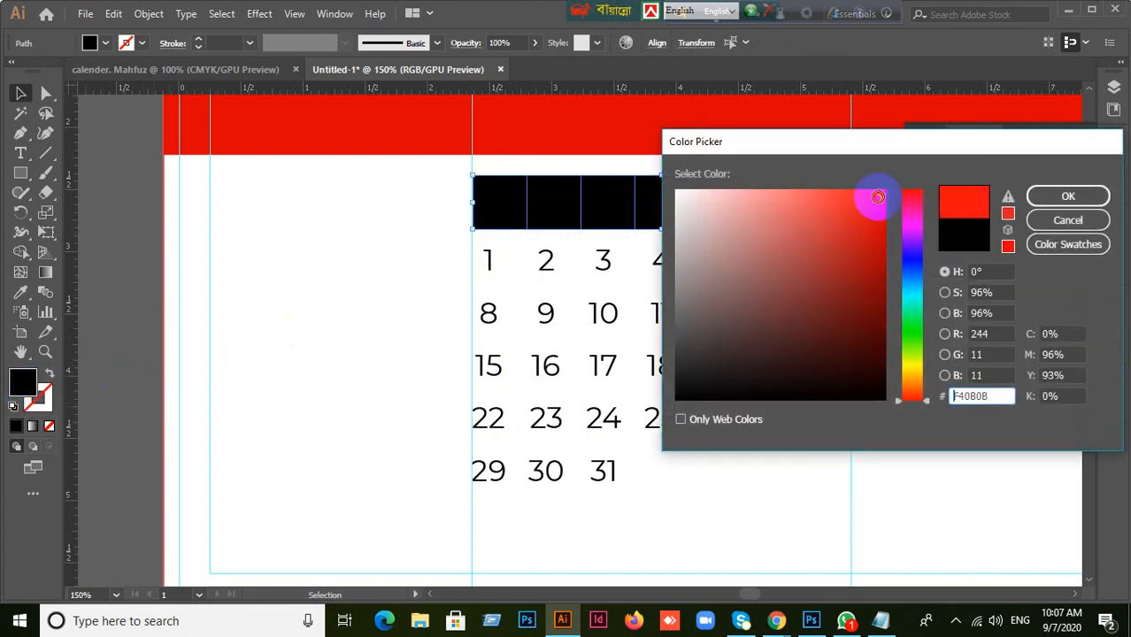
left_click(1062, 197)
left_click(577, 163)
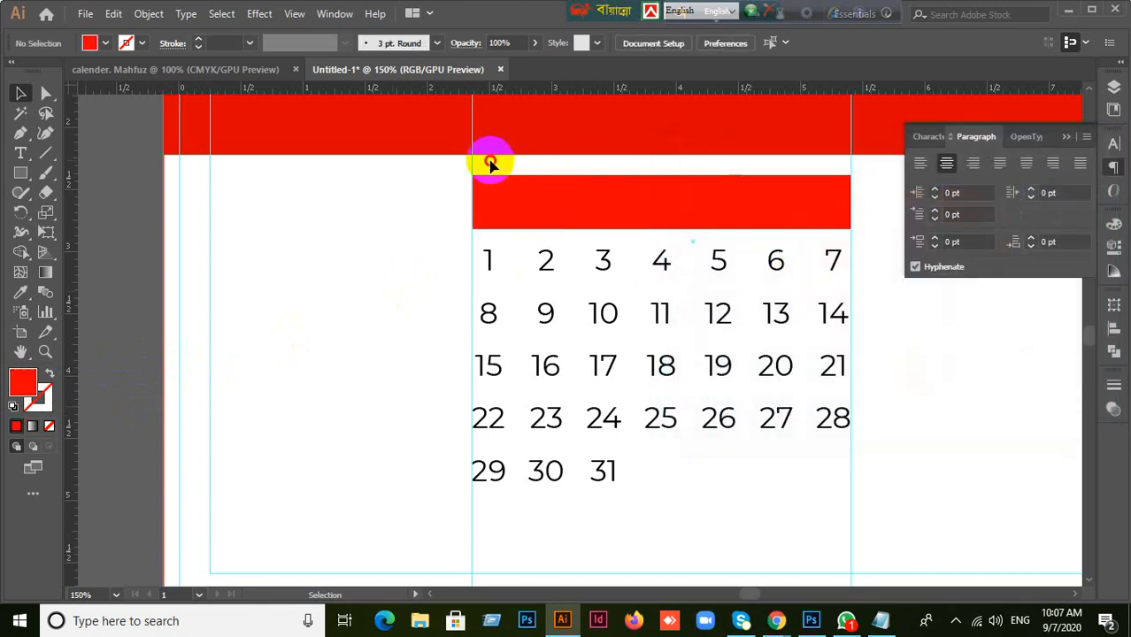
- Select all seven red rectangles and convert them into guides
left_click_drag(490, 161, 752, 226)
right_click(663, 219)
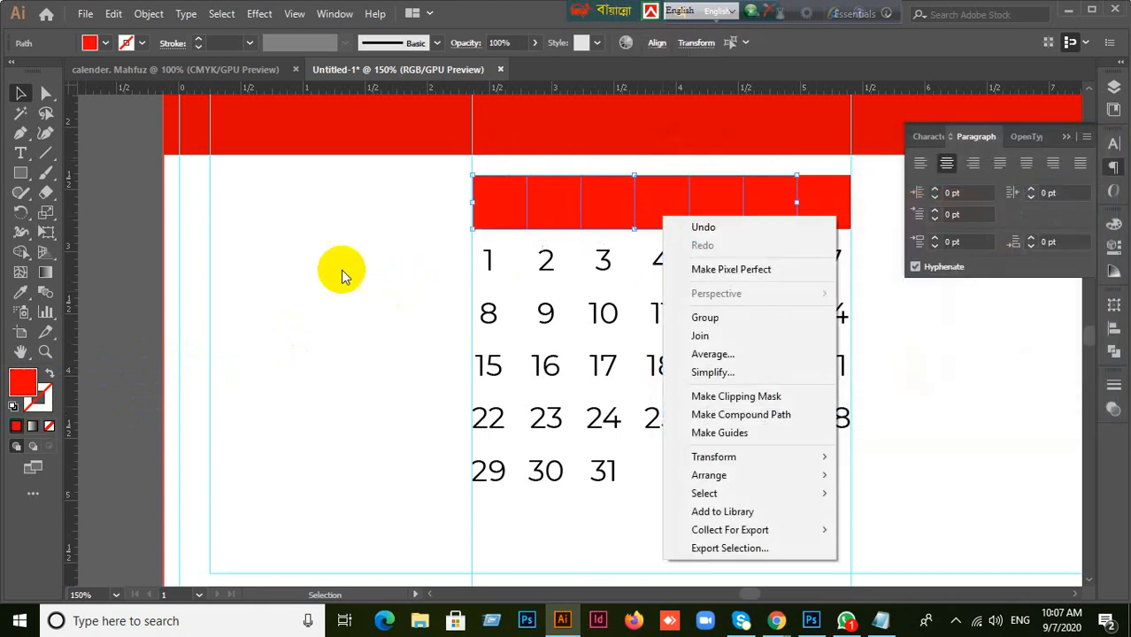
left_click(542, 228)
left_click(391, 277)
left_click_drag(513, 167, 827, 237)
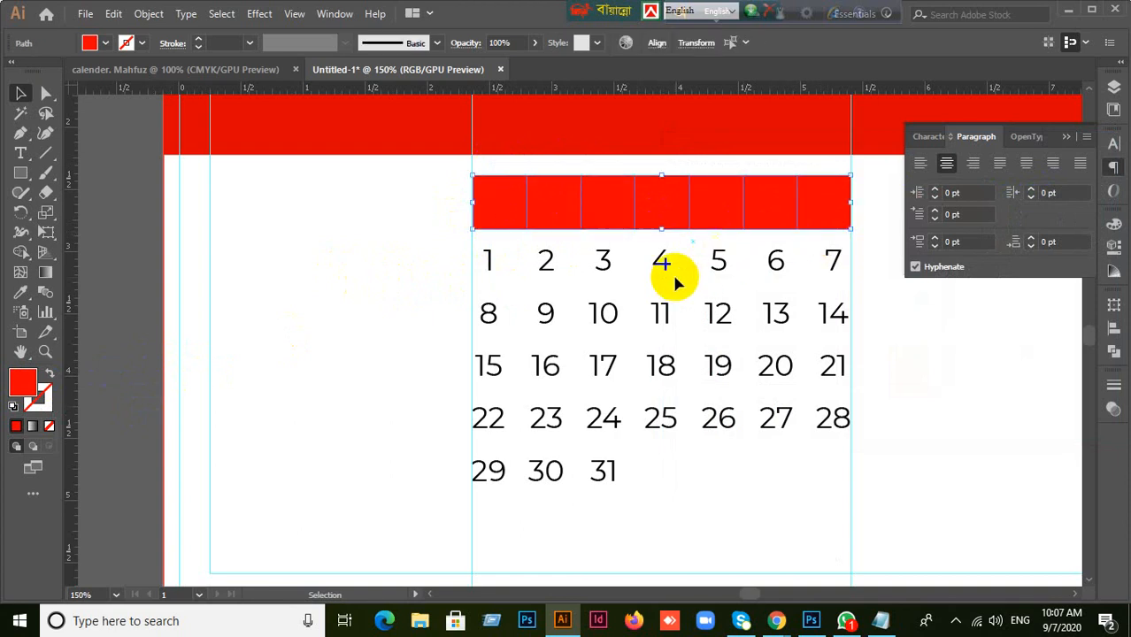
right_click(572, 225)
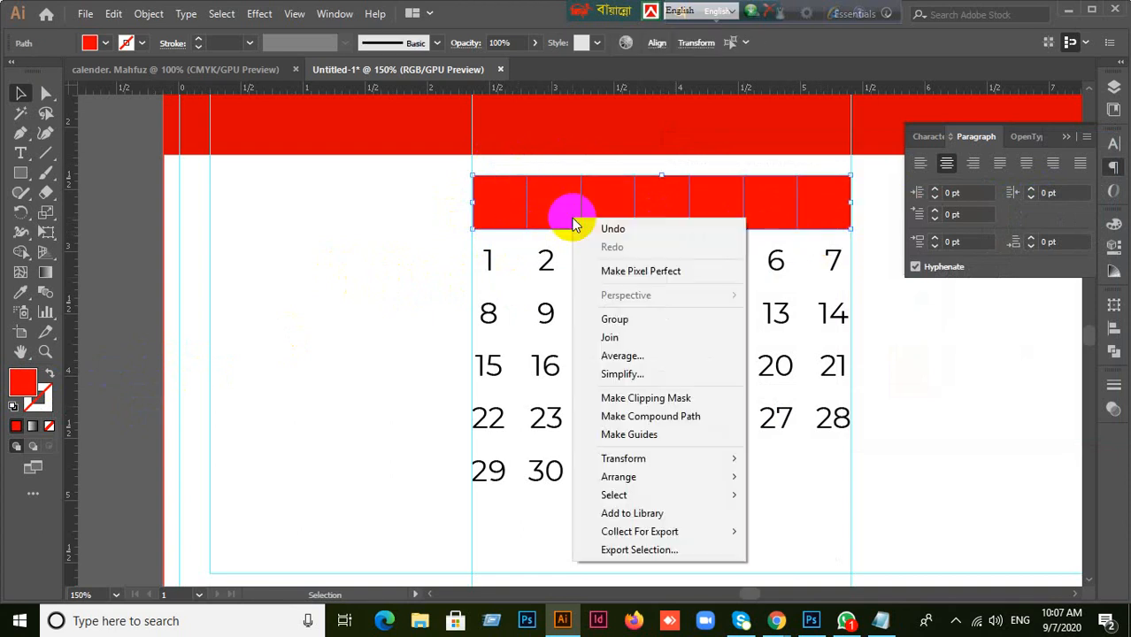
left_click(628, 434)
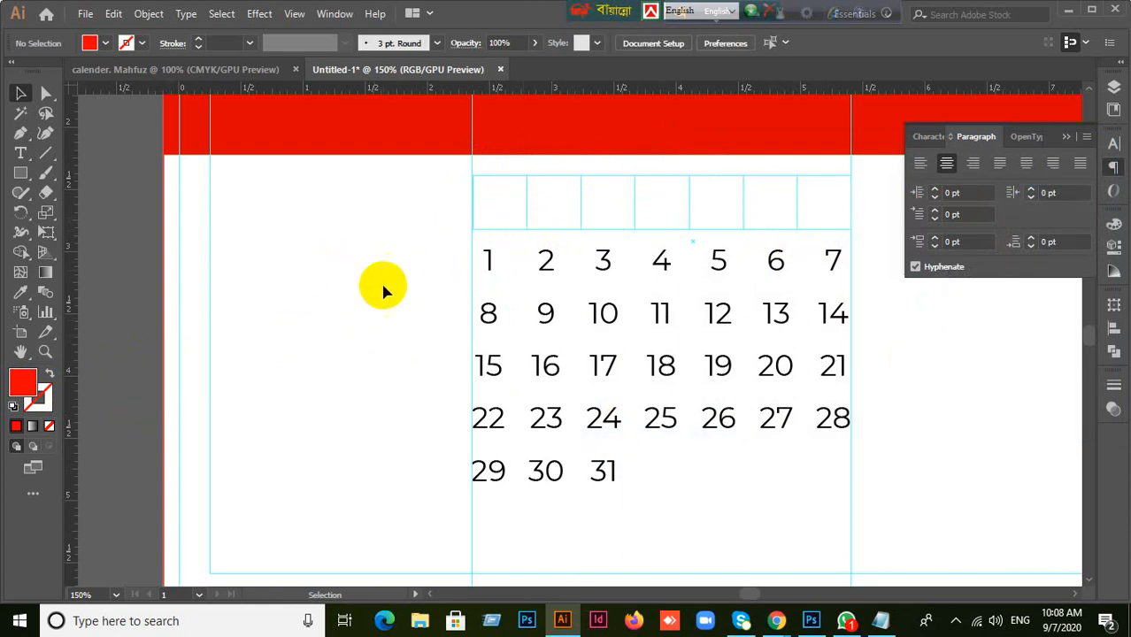
- Add the weekday label "Sat" as point text and place it at the bottom of the first guide cell
left_click(21, 156)
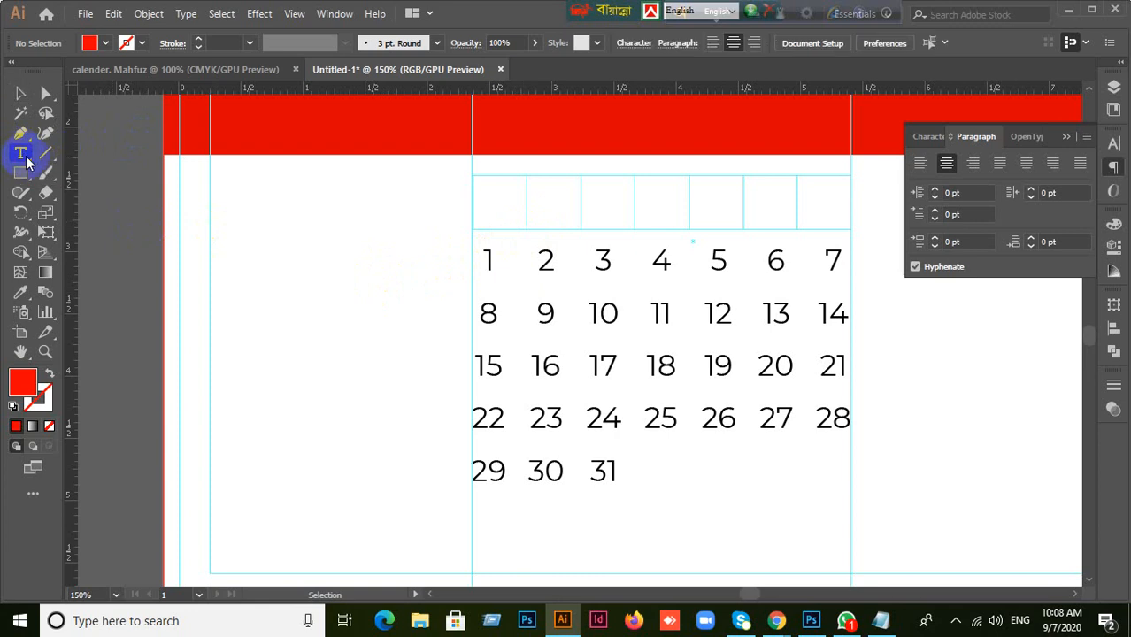
left_click(485, 196)
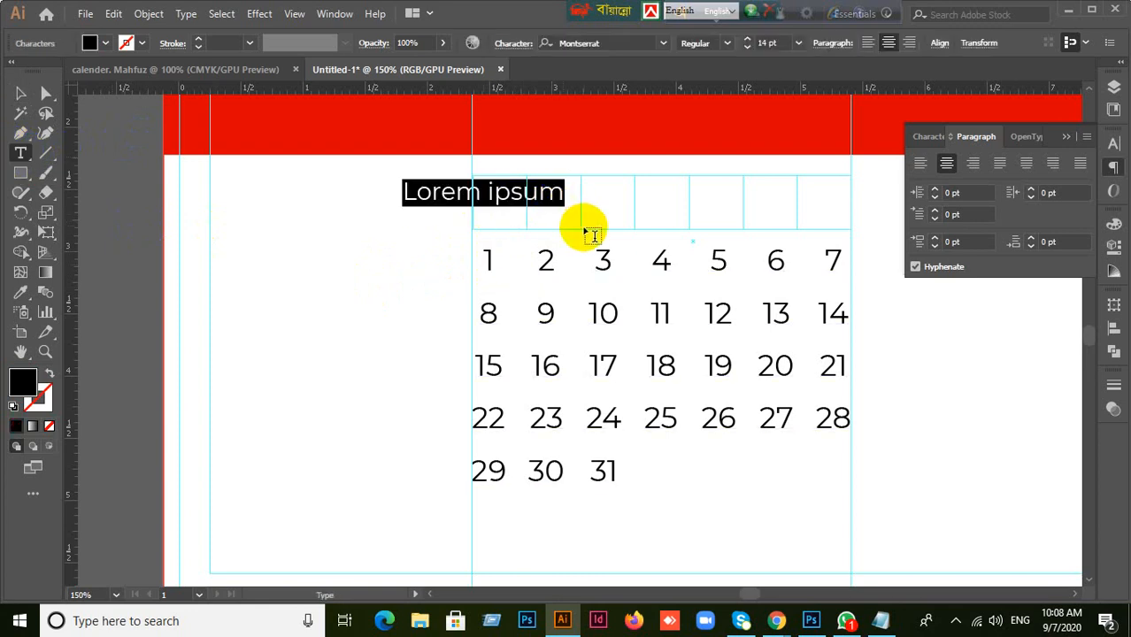
type("Sat")
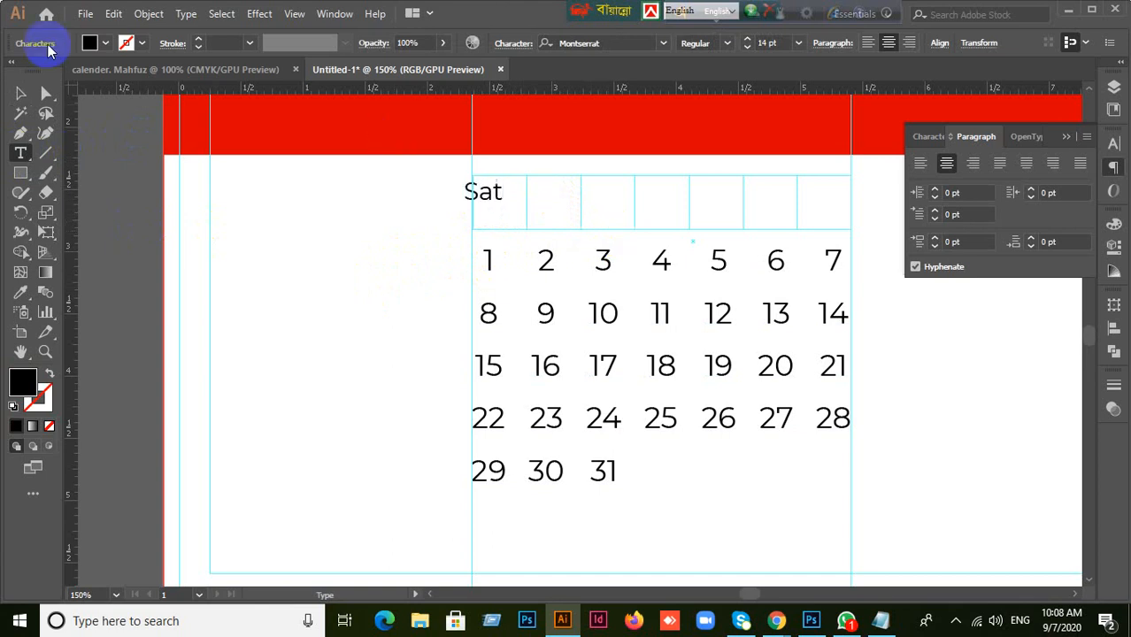
left_click(19, 93)
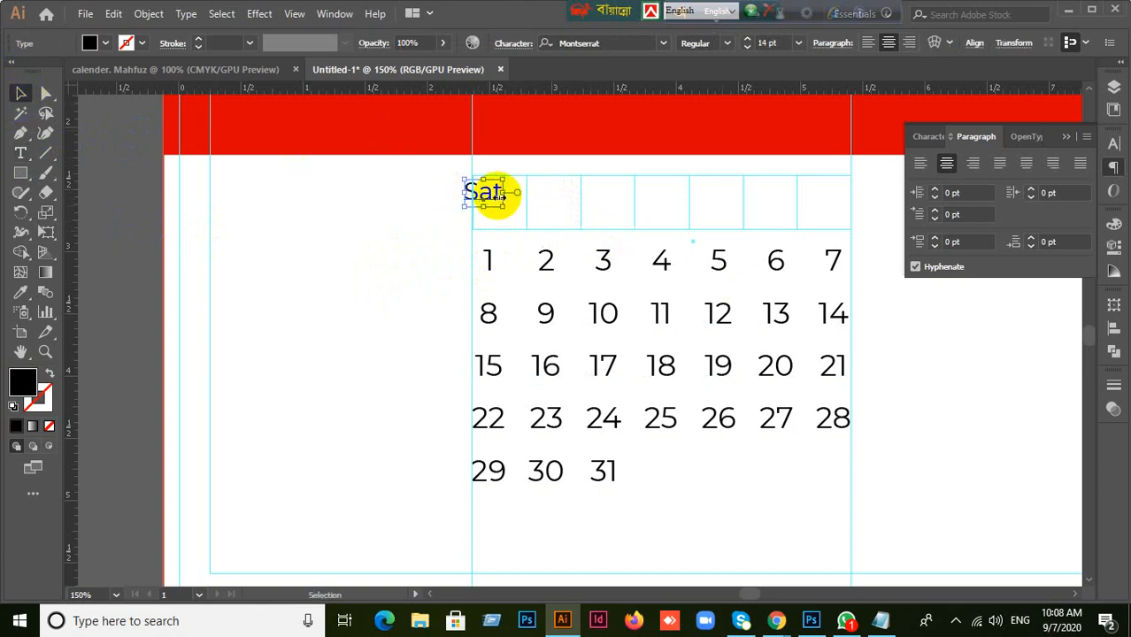
left_click_drag(492, 200, 500, 223)
scroll(589, 260, "up", 1)
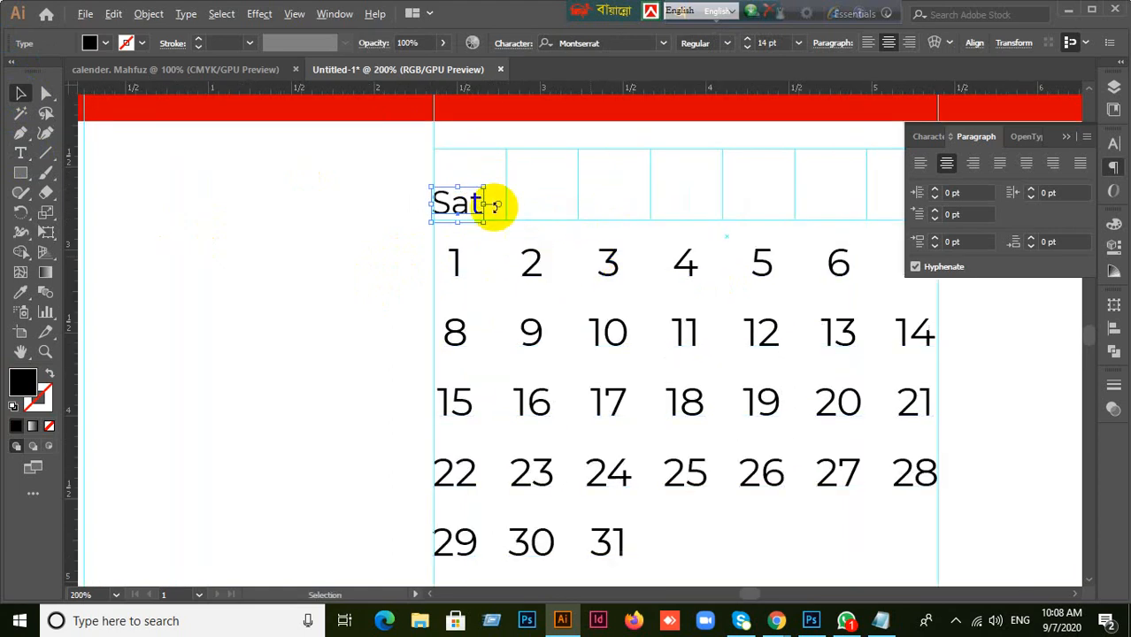
left_click_drag(669, 254, 495, 262)
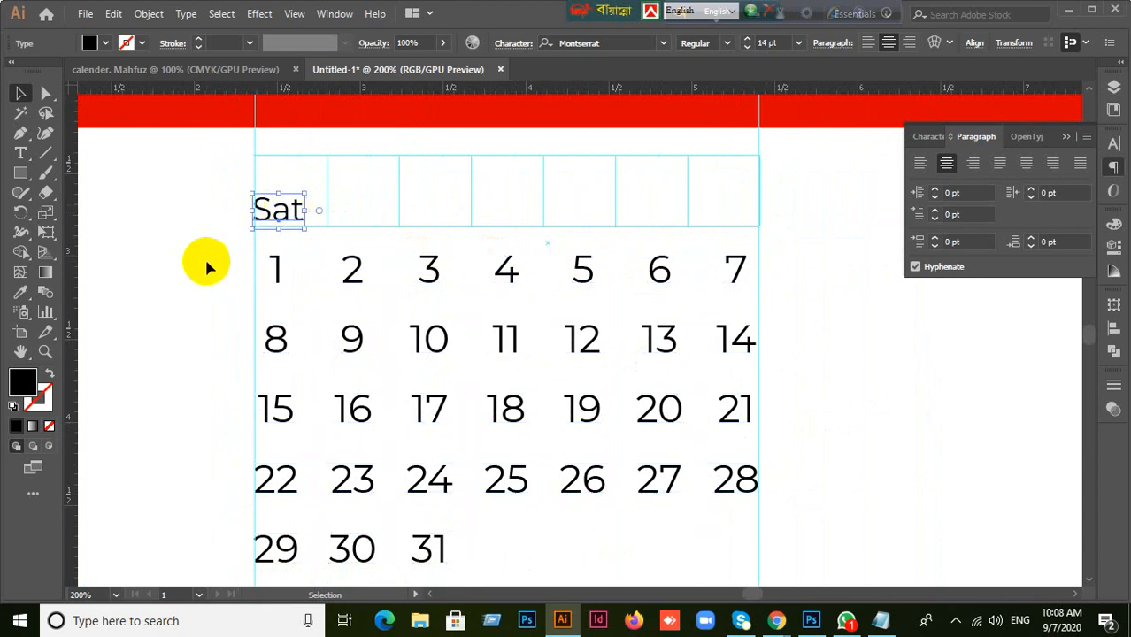
- Set a left-justified tab stop at 0.55 in for the "Sat" label and repeat it across the tab ruler
key("a")
key("v")
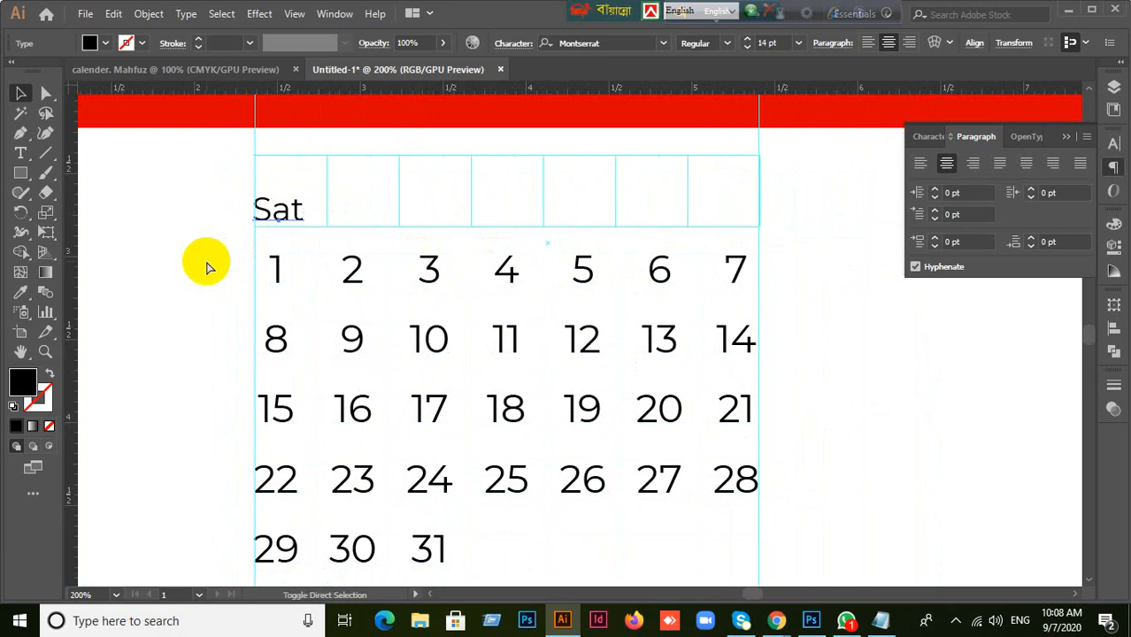
key("ctrl+shift+t")
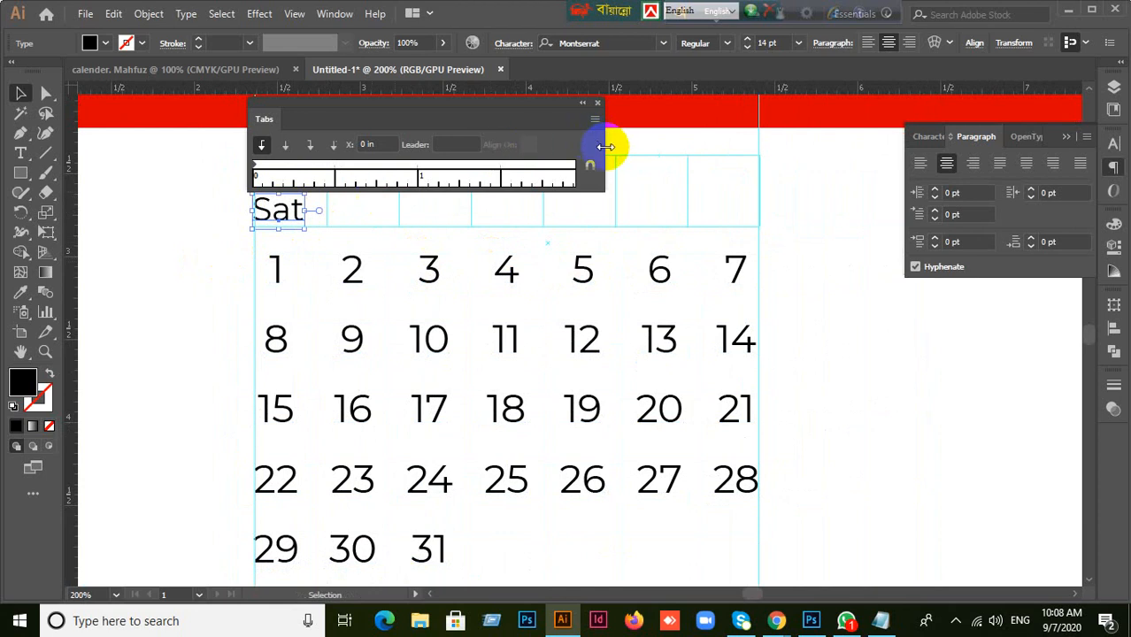
left_click_drag(600, 146, 968, 149)
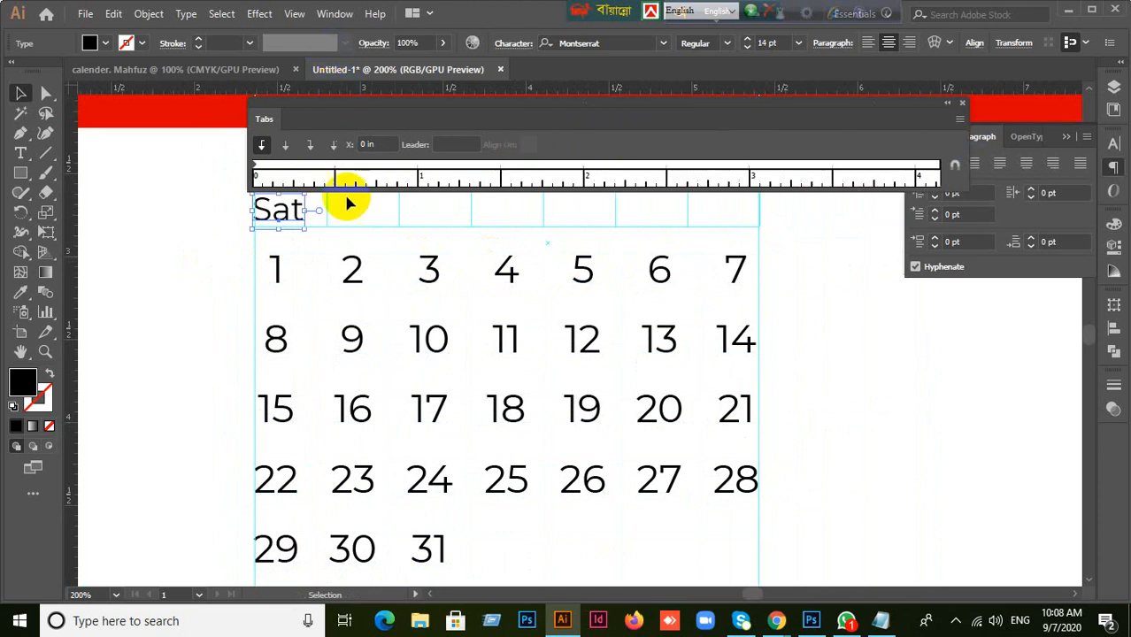
scroll(350, 199, "up", 2)
left_click_drag(367, 112, 372, 152)
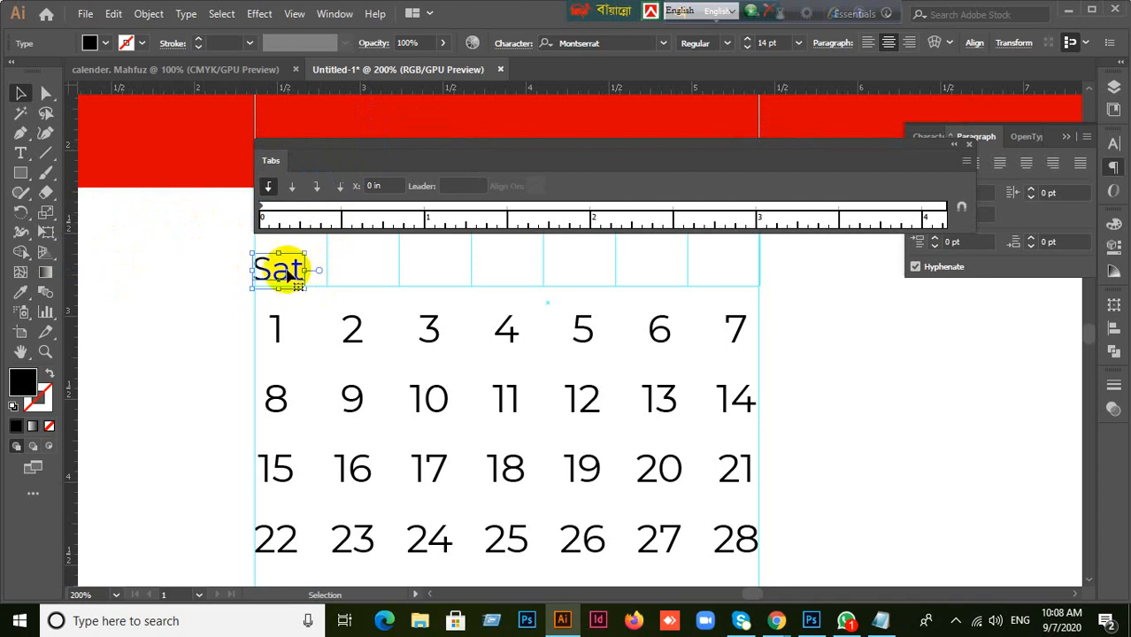
left_click(359, 218)
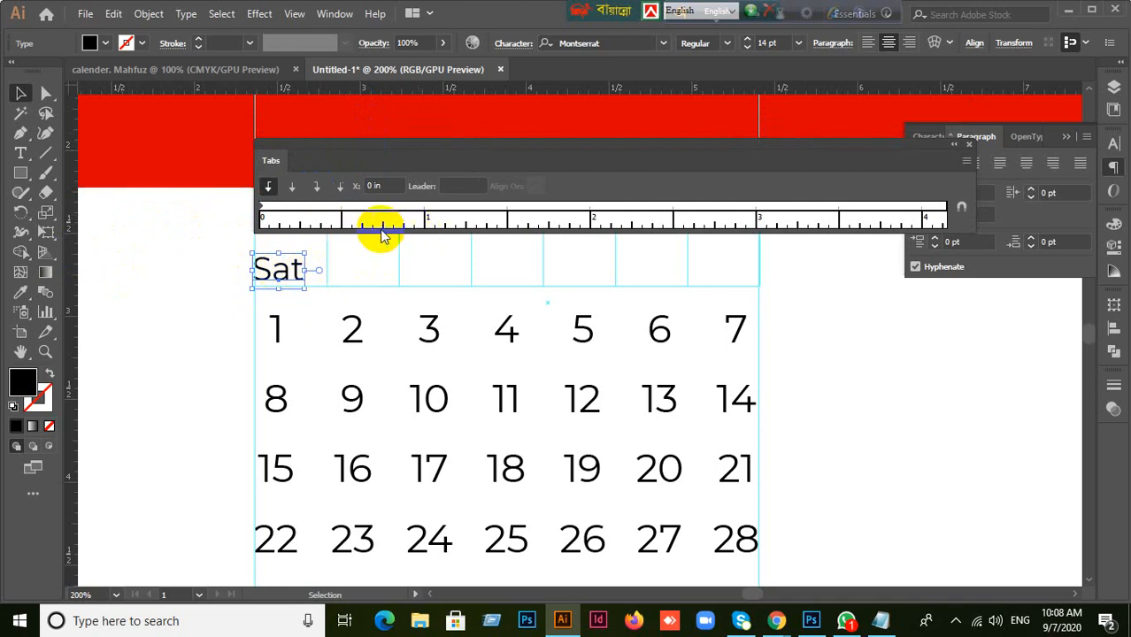
left_click_drag(405, 162, 401, 241)
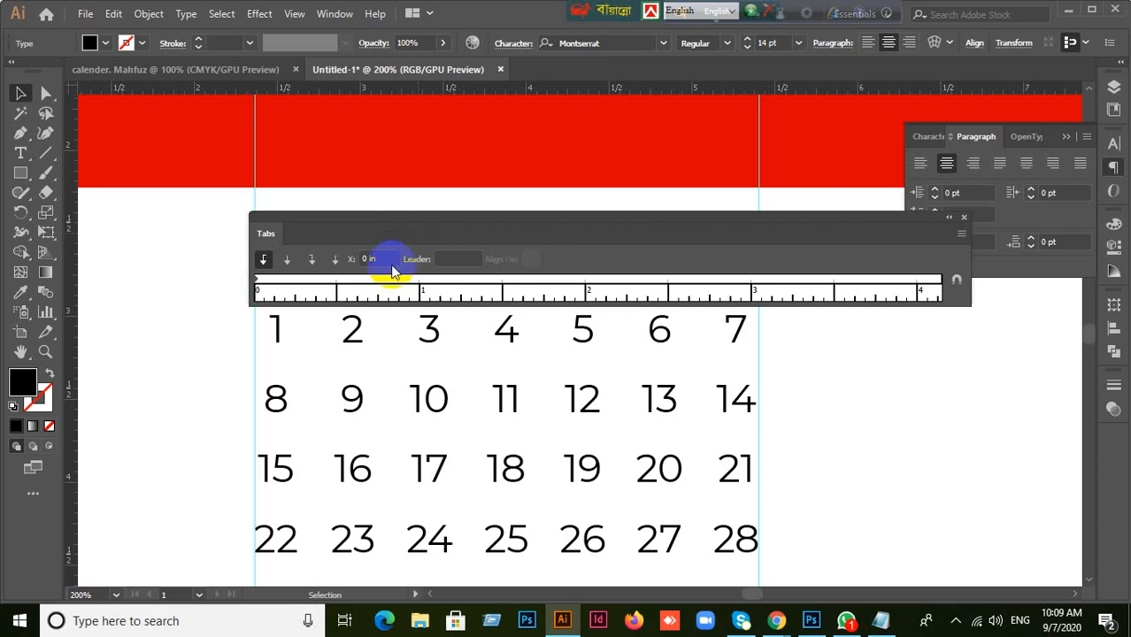
left_click(343, 293)
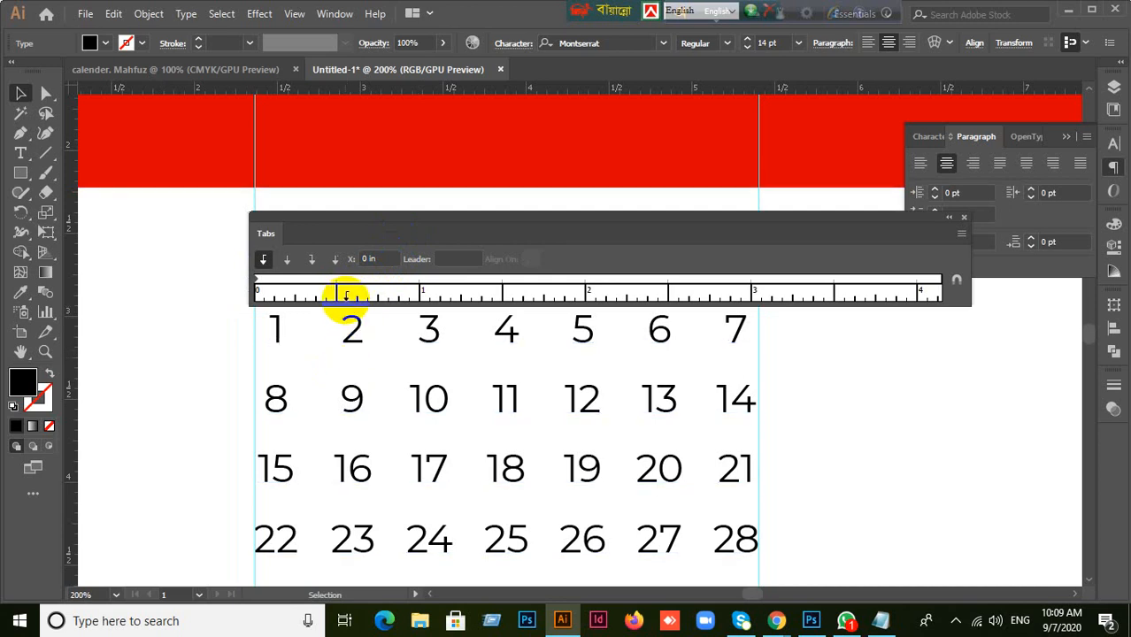
left_click(345, 295)
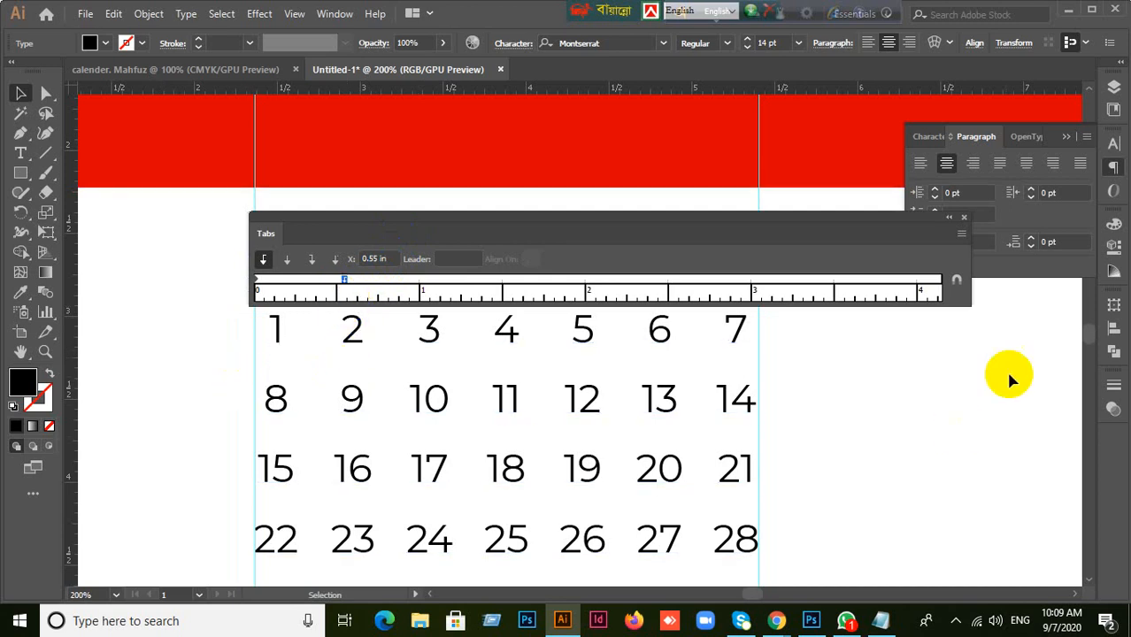
left_click(961, 233)
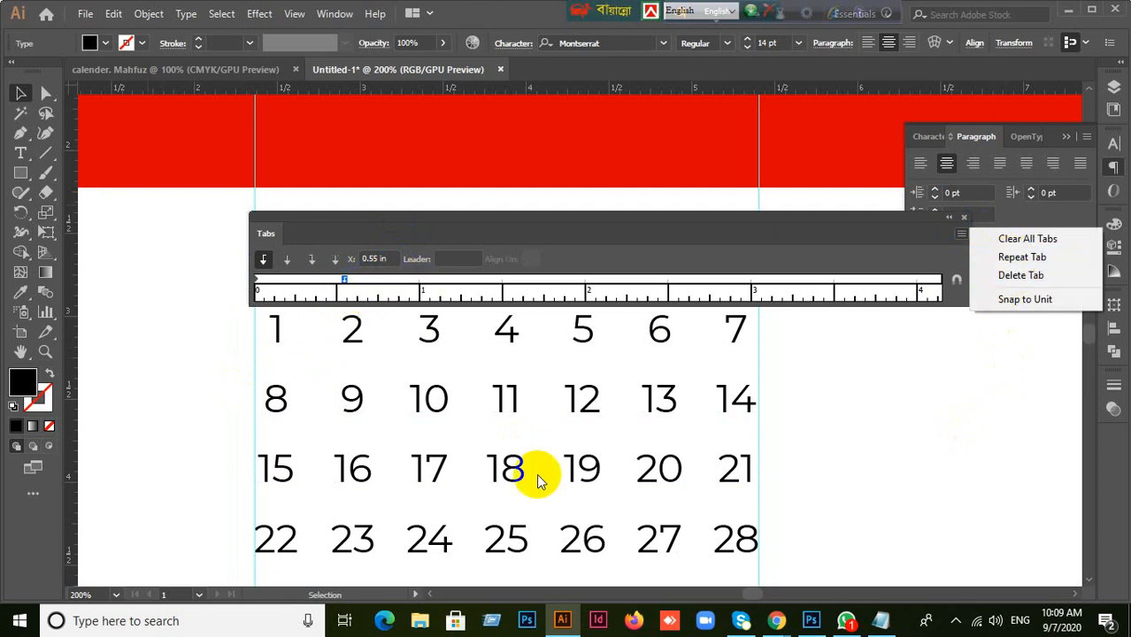
left_click(1017, 262)
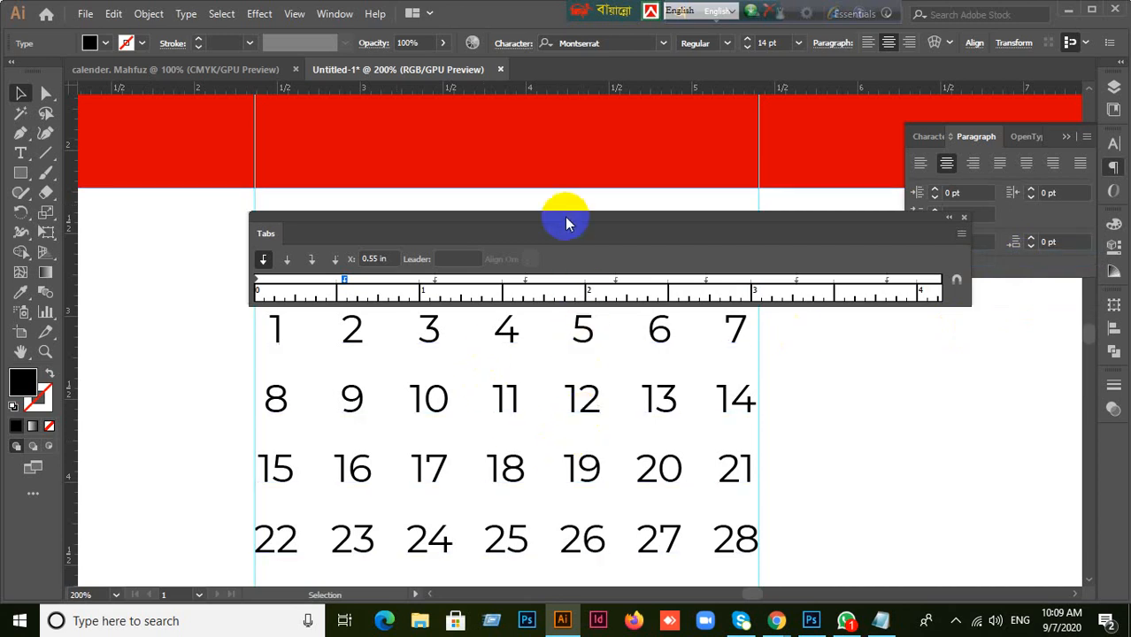
- Try to insert a tab after "Sat" in the weekday label
left_click_drag(566, 222, 557, 88)
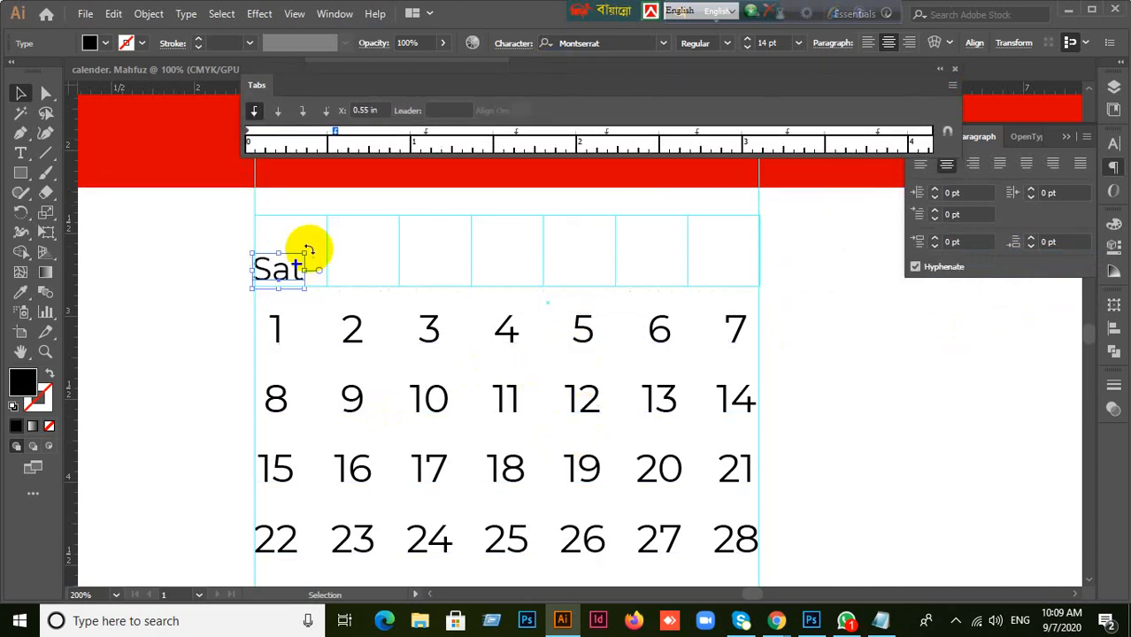
double_click(300, 273)
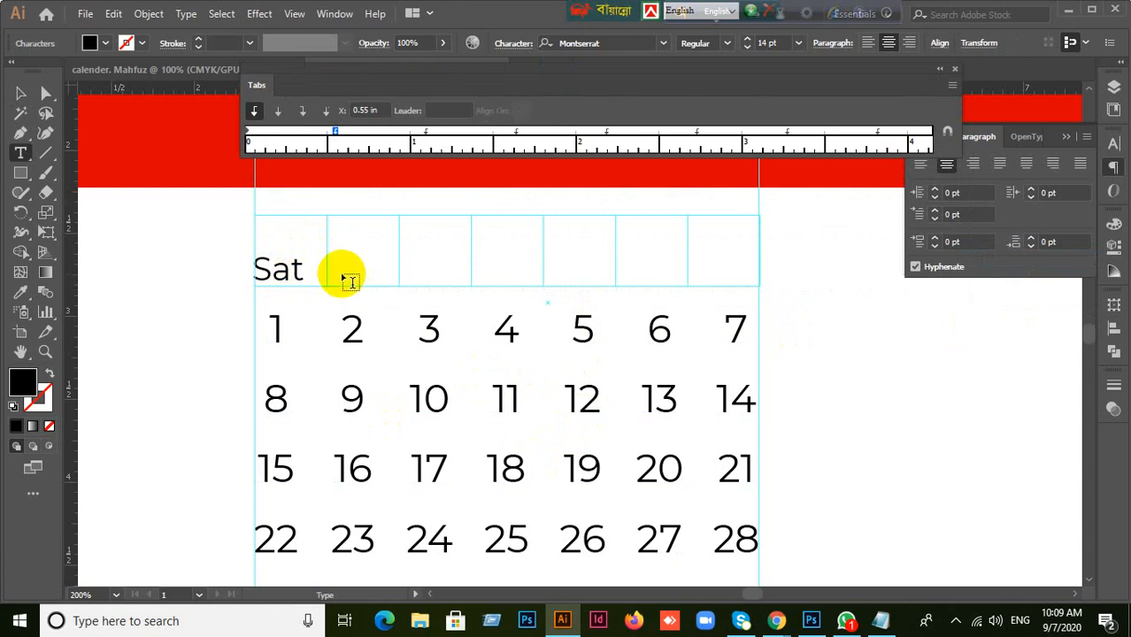
key("Tab")
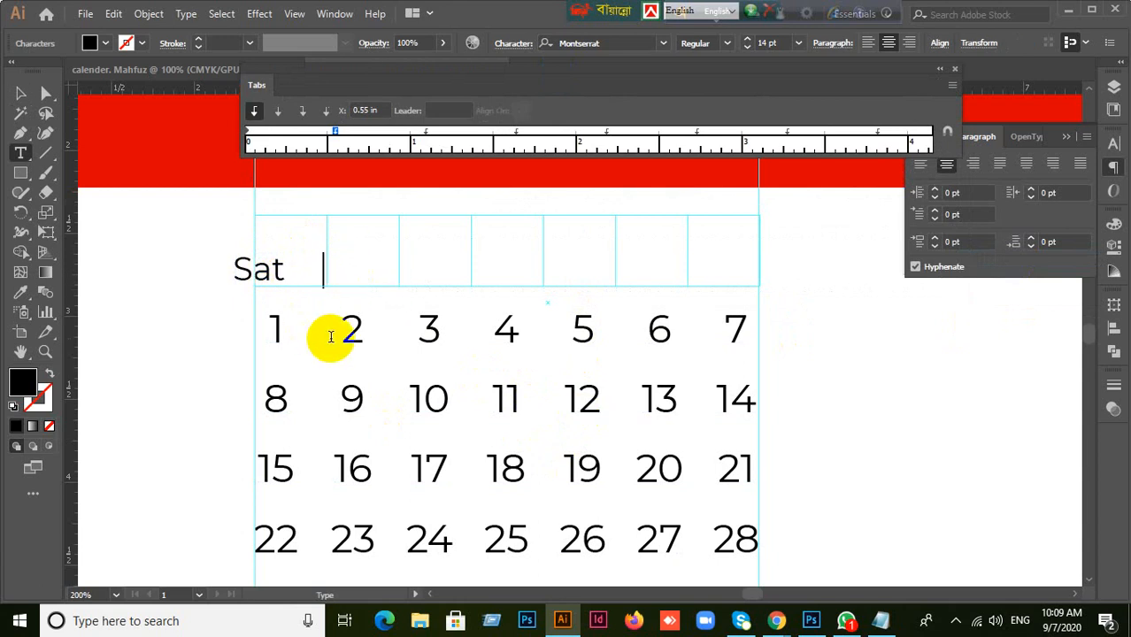
key("Escape")
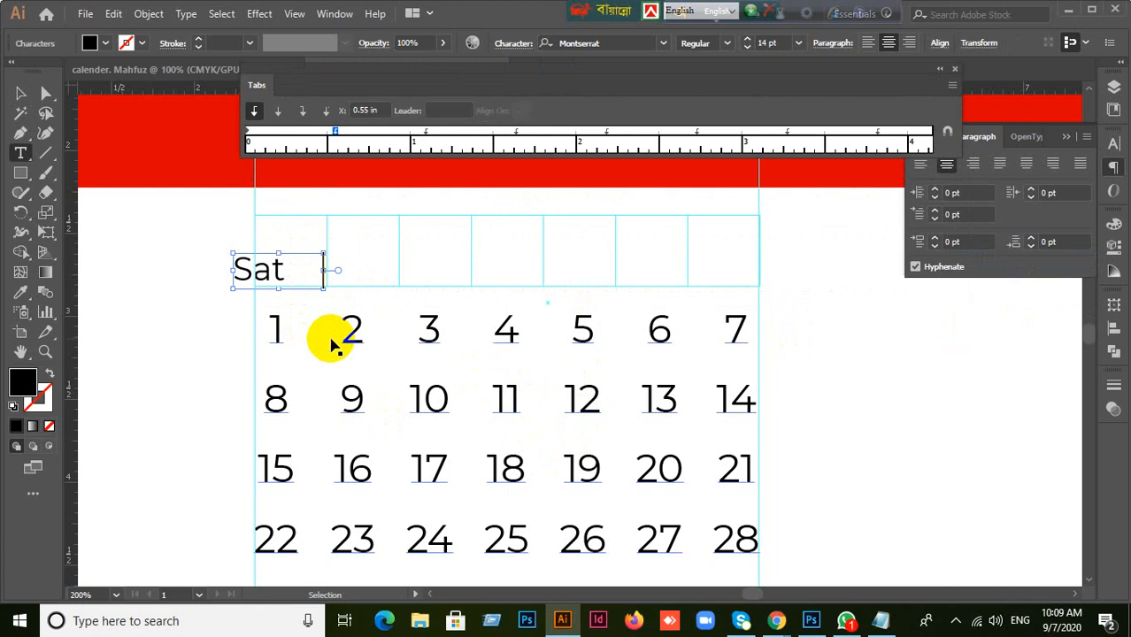
key("ctrl+z")
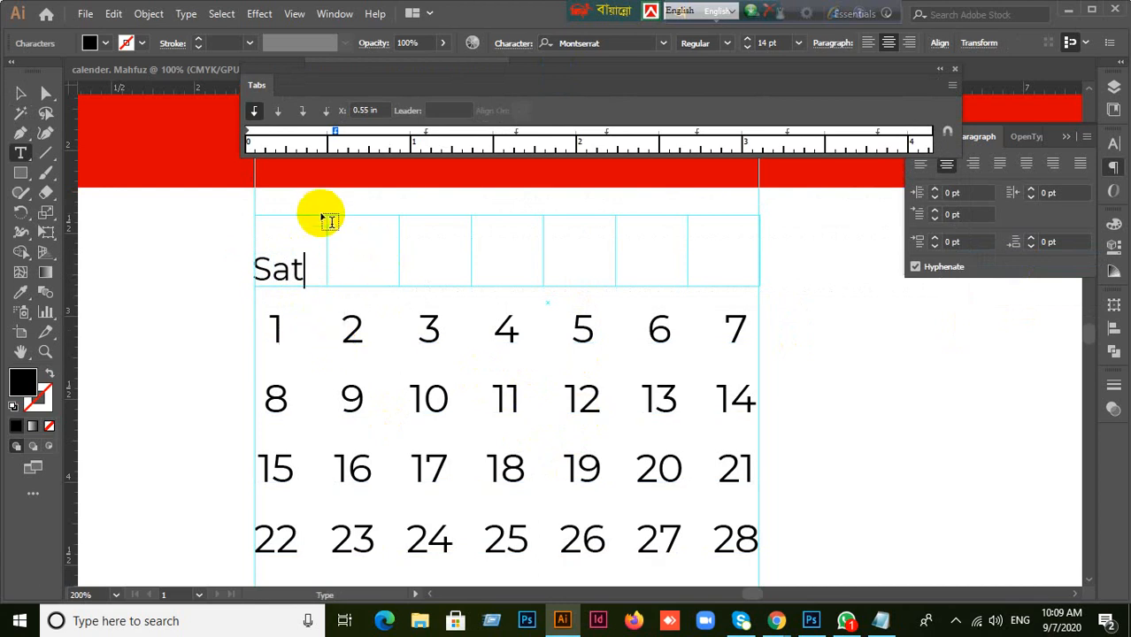
- Change the 0.55 in tab stop of the weekday label to right-justified
left_click(301, 111)
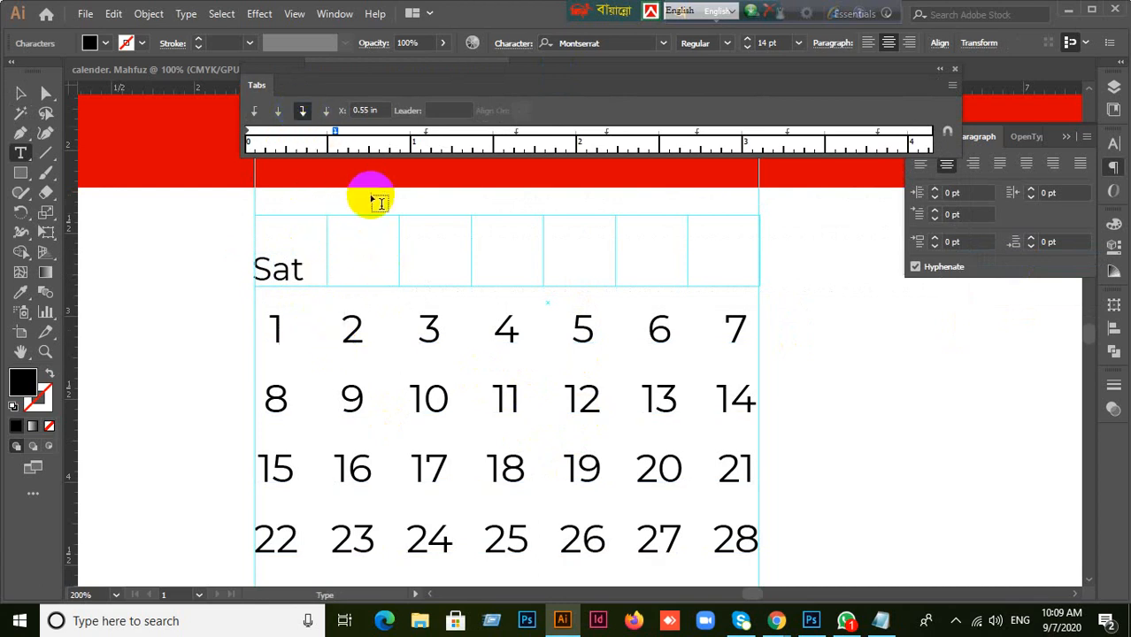
key("Escape")
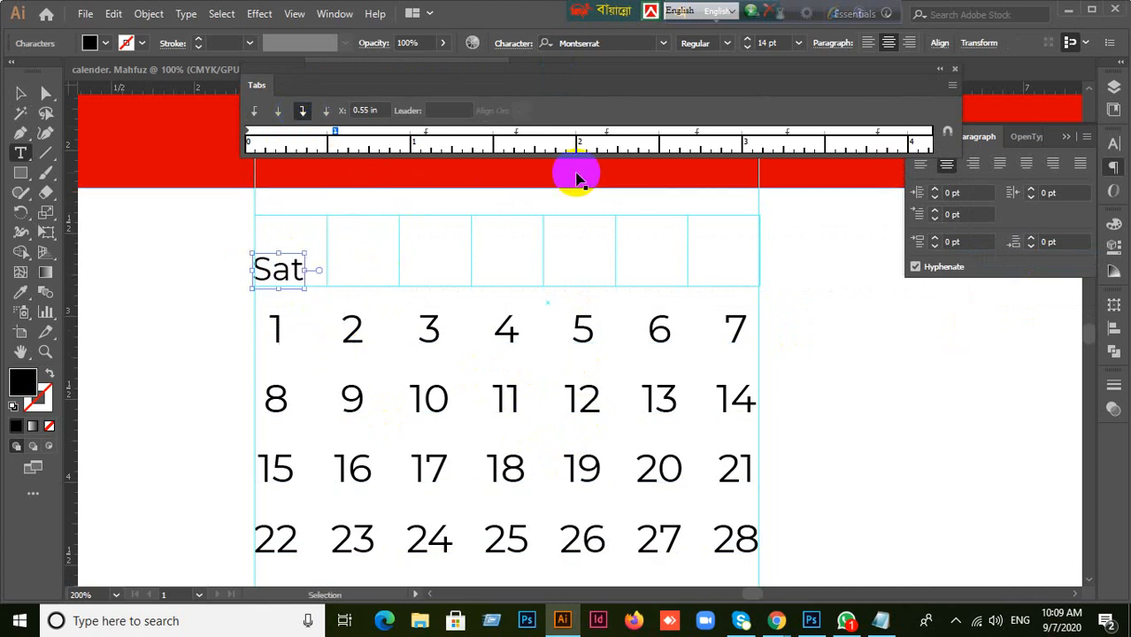
- Try to clear all tab stops of the "Sat" label
key("ctrl+shift+t")
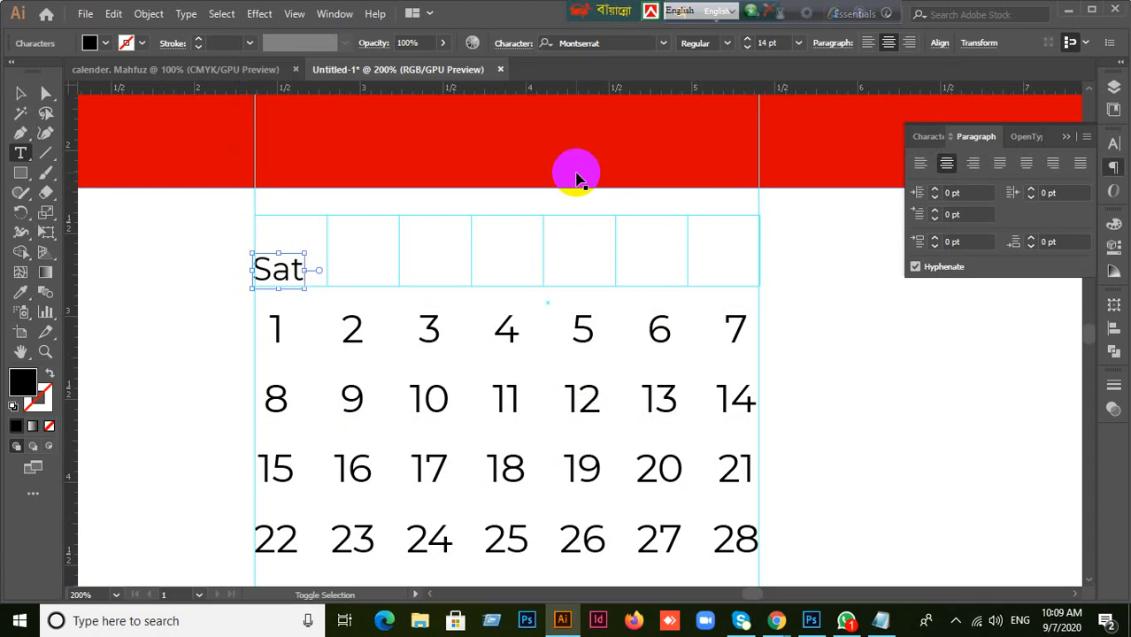
key("ctrl+shift+t")
left_click(594, 179)
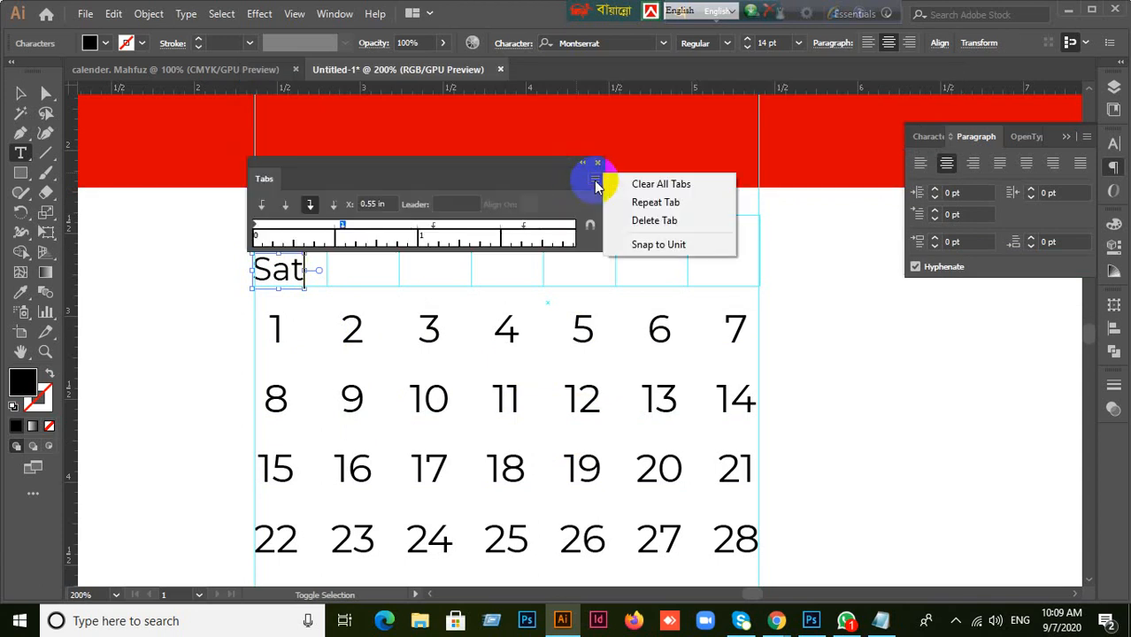
left_click(661, 183)
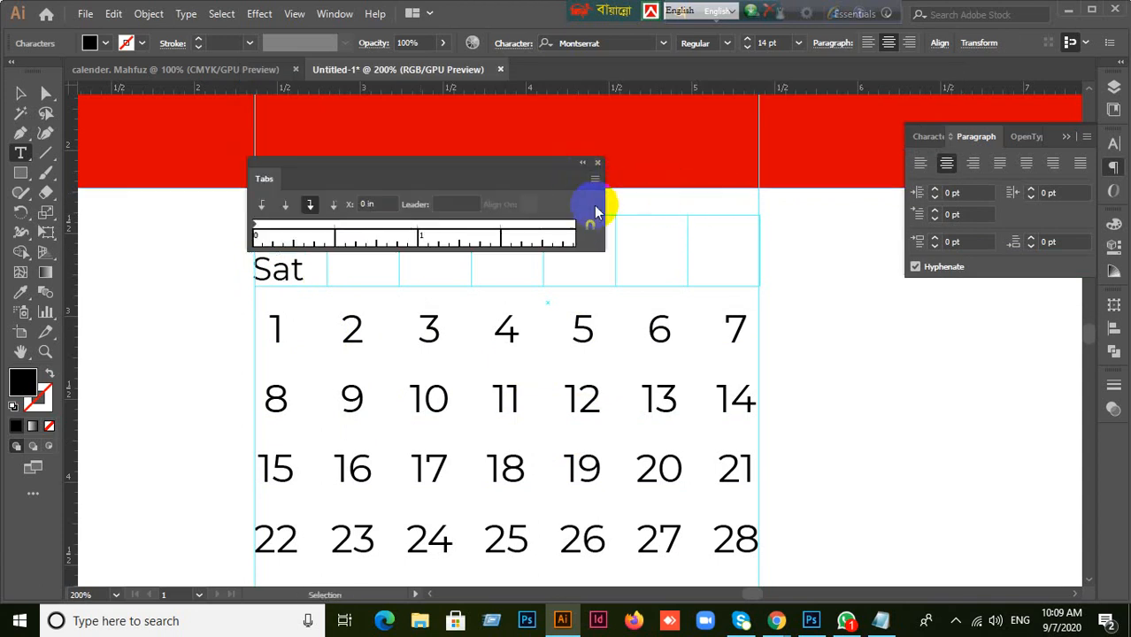
- Widen the tab ruler above the weekday label and undo the clearing of its tab stops
left_click(20, 93)
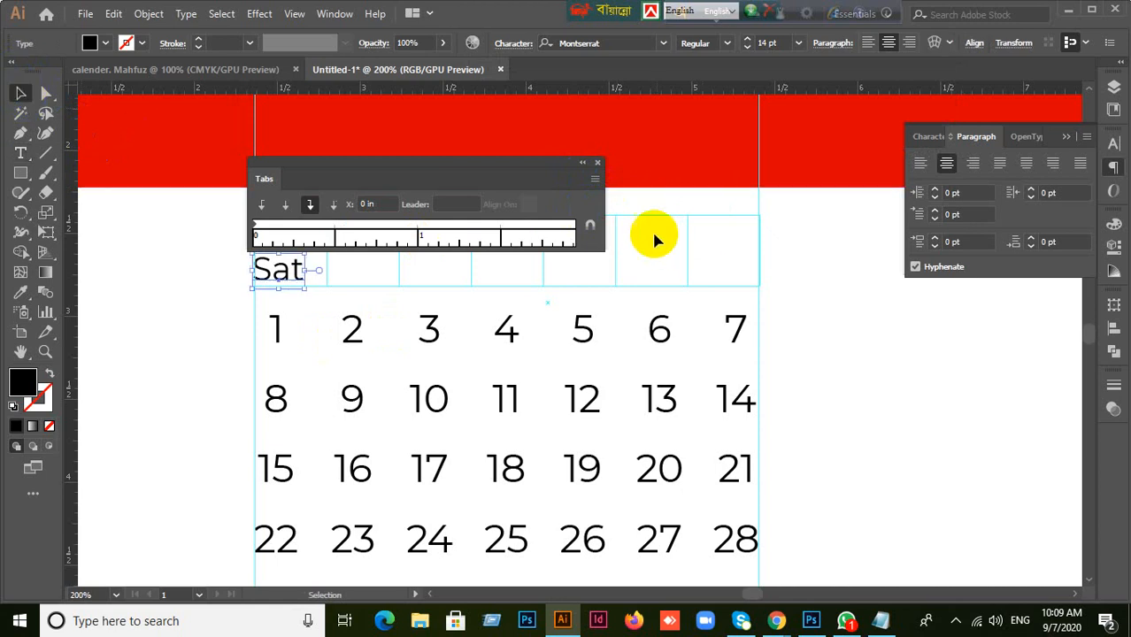
left_click_drag(607, 220, 985, 227)
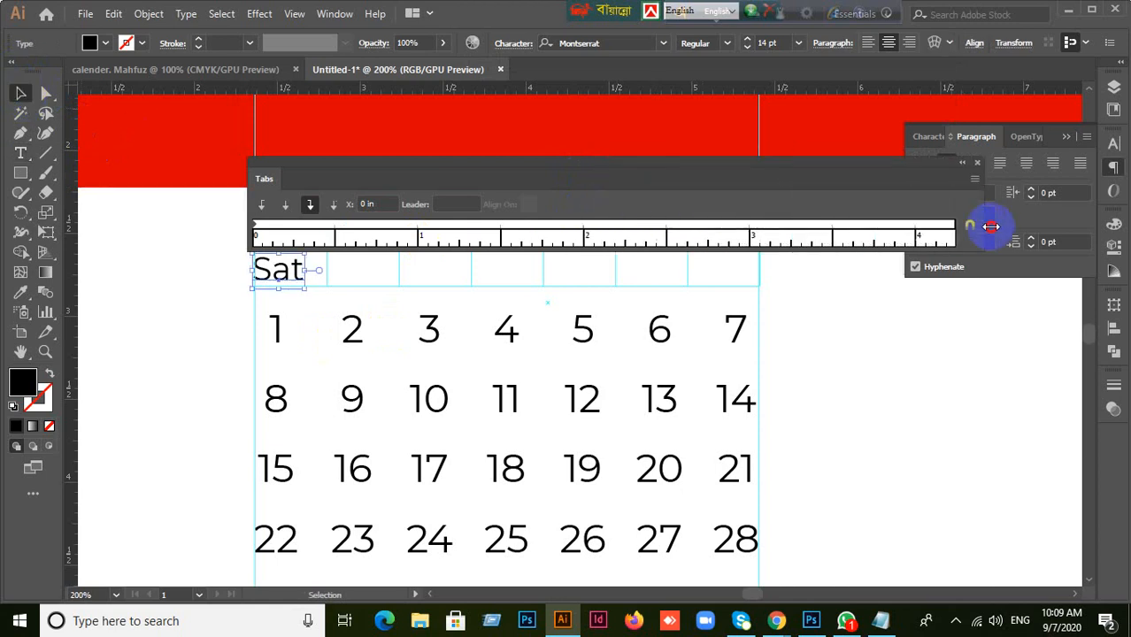
left_click_drag(377, 180, 386, 229)
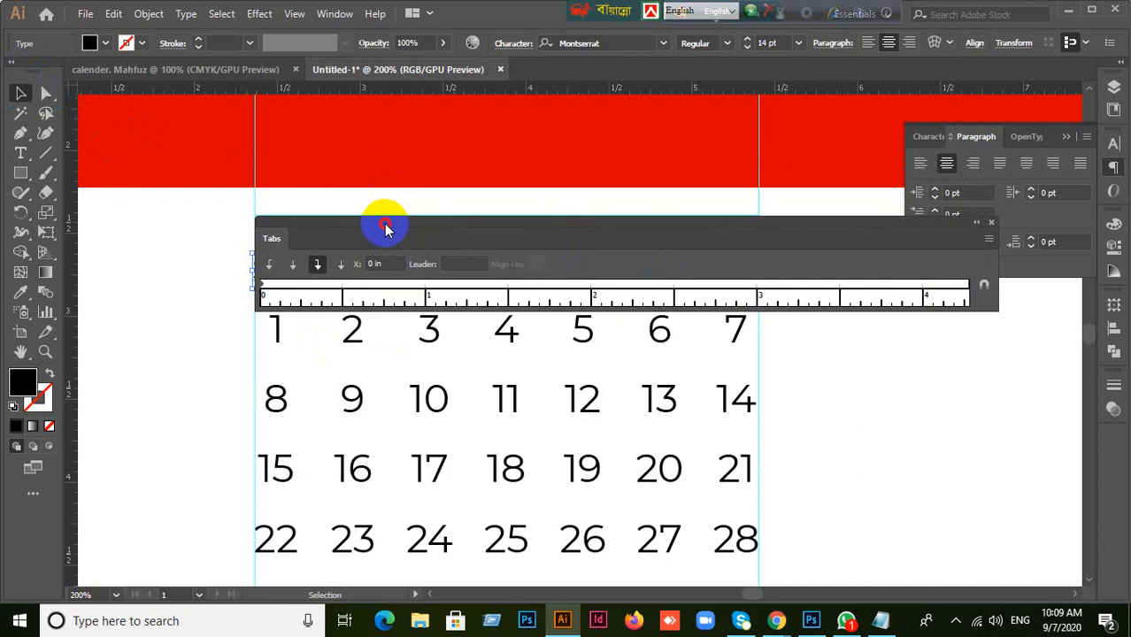
left_click(270, 265)
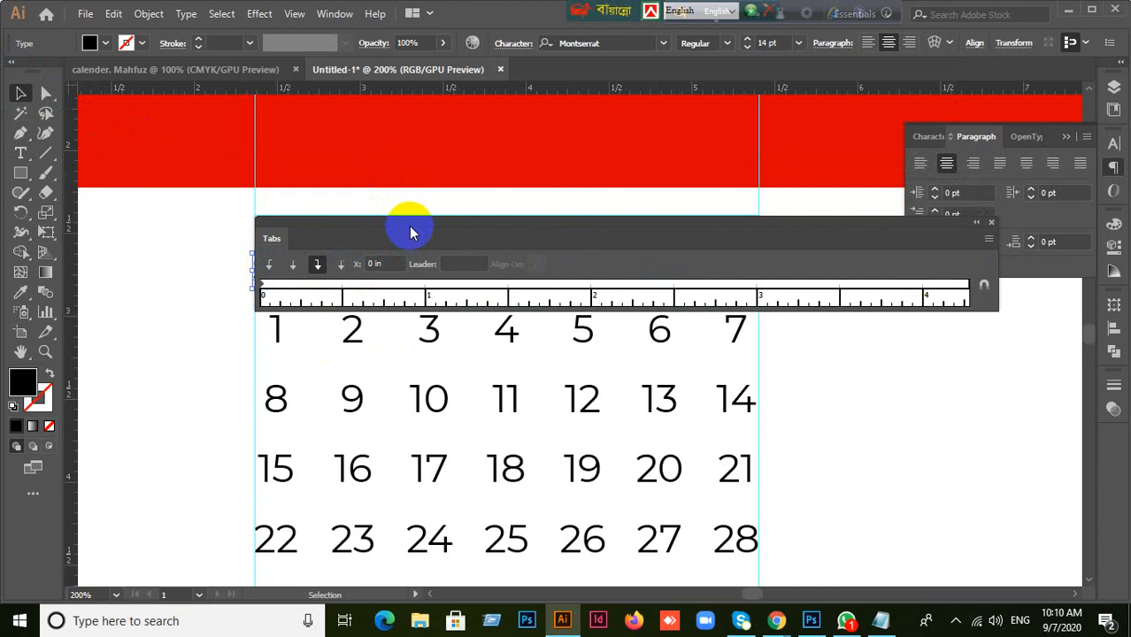
left_click_drag(410, 231, 404, 148)
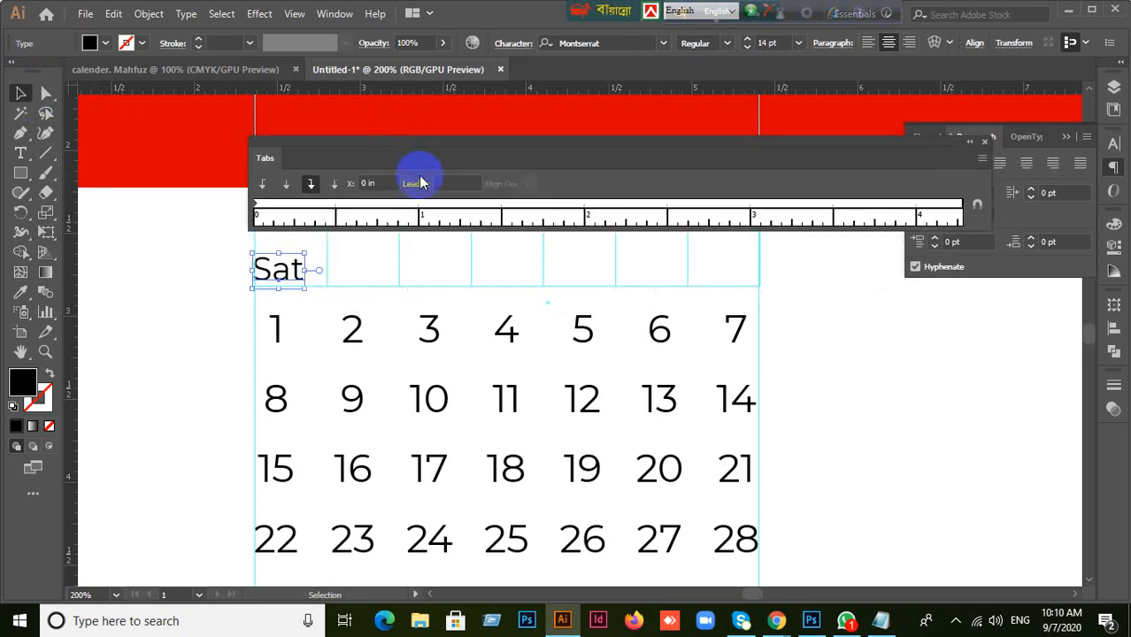
left_click(420, 182)
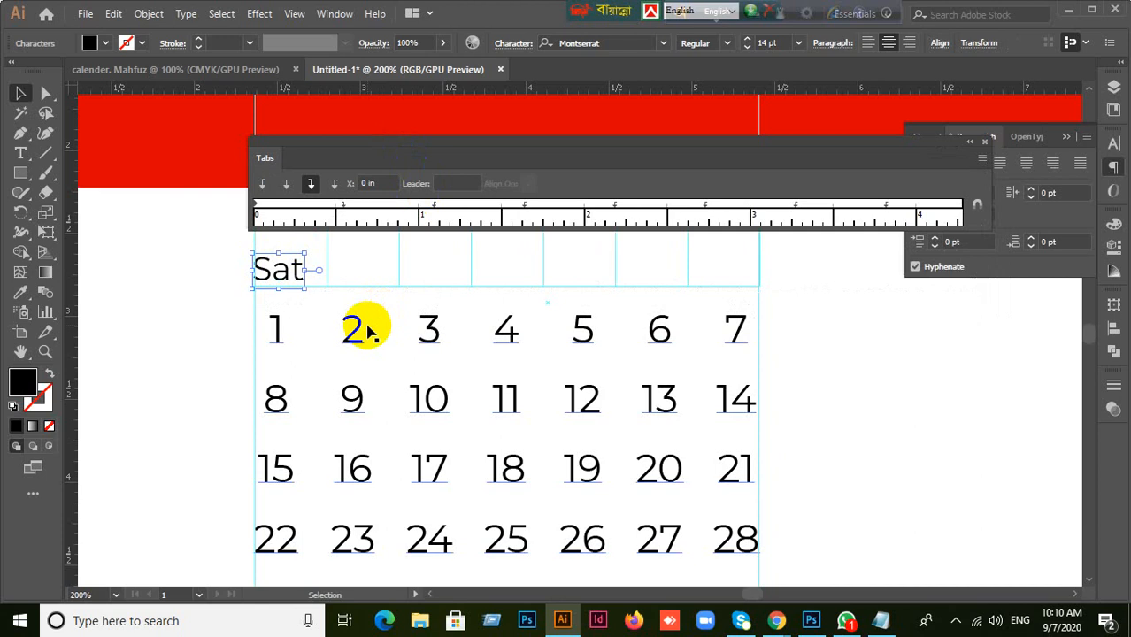
key("ctrl")
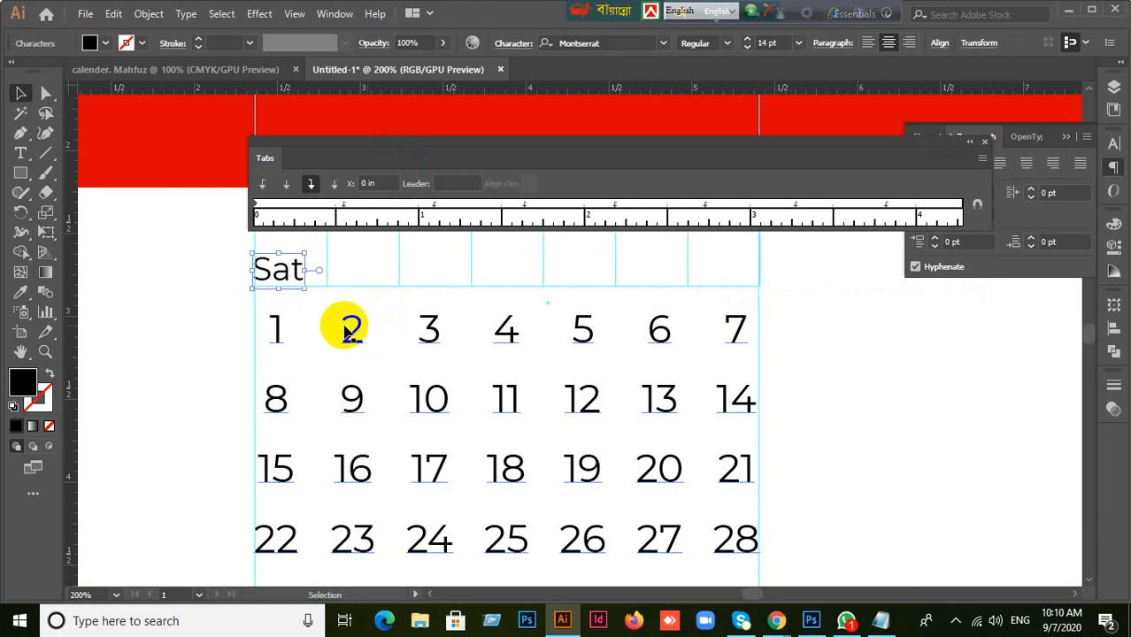
- Try to insert a tab after "Sat" in the centred weekday label and remove it again
double_click(296, 274)
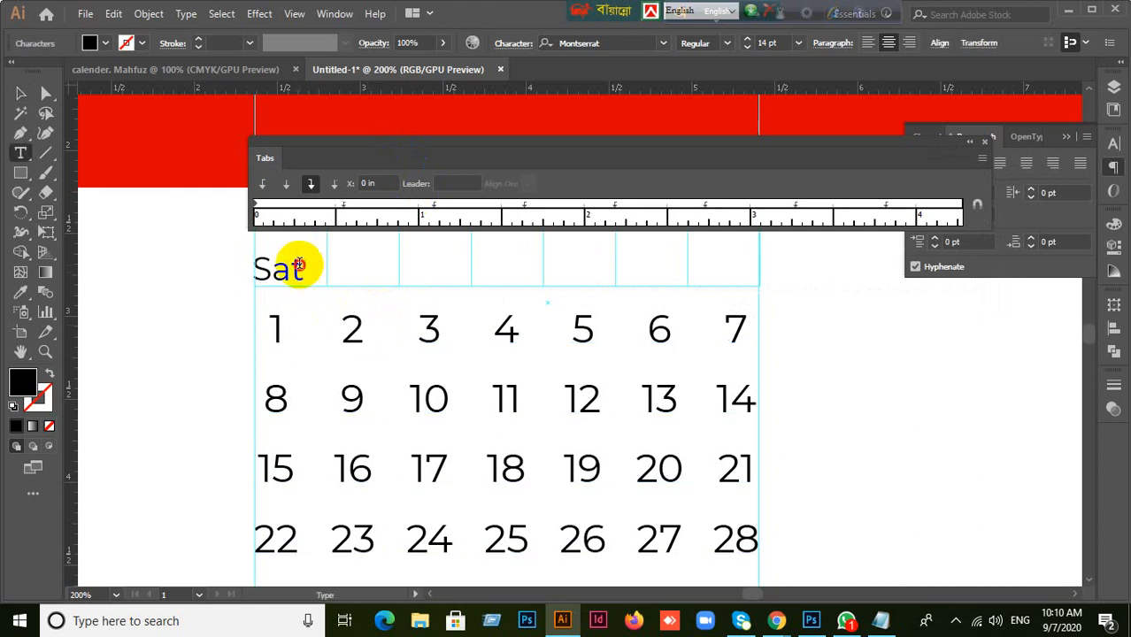
key("Tab")
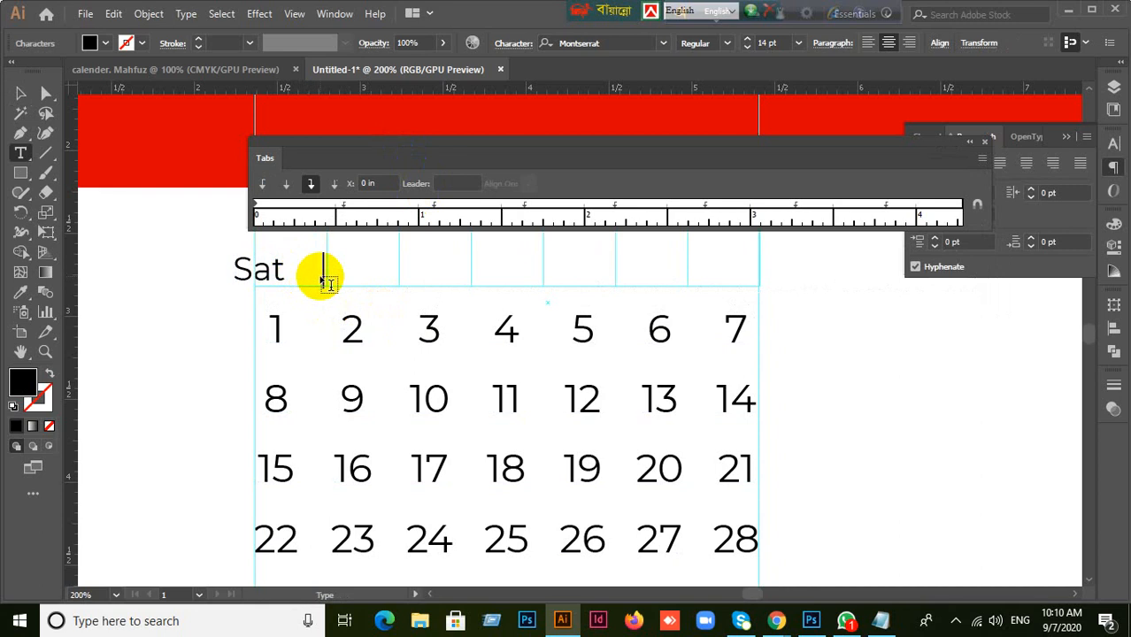
key("Escape")
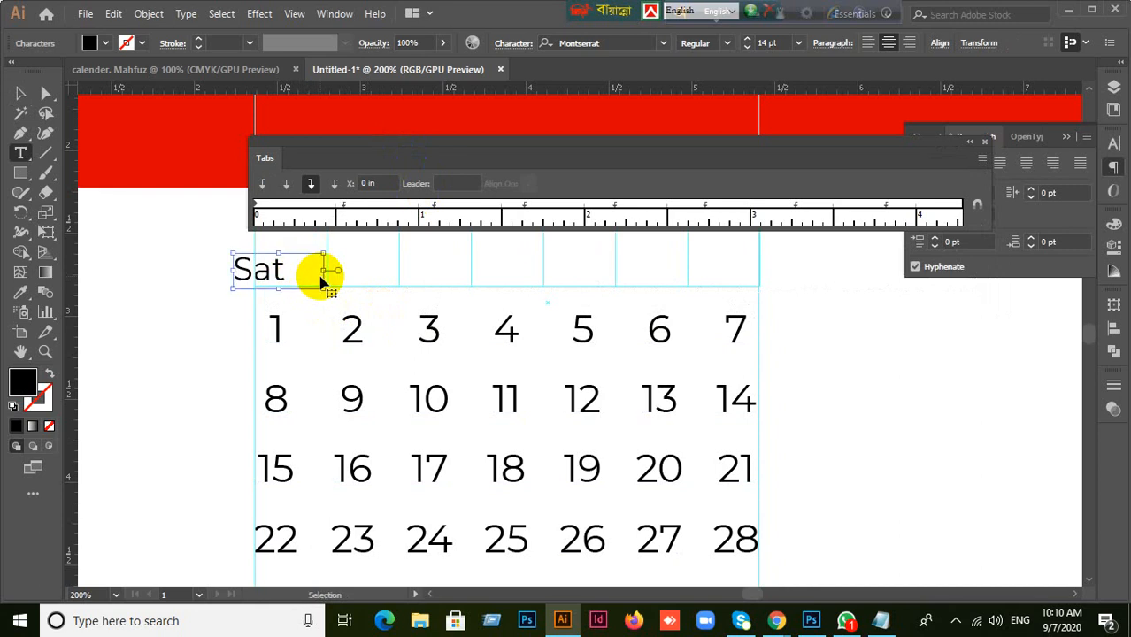
left_click(323, 279)
key("BackSpace")
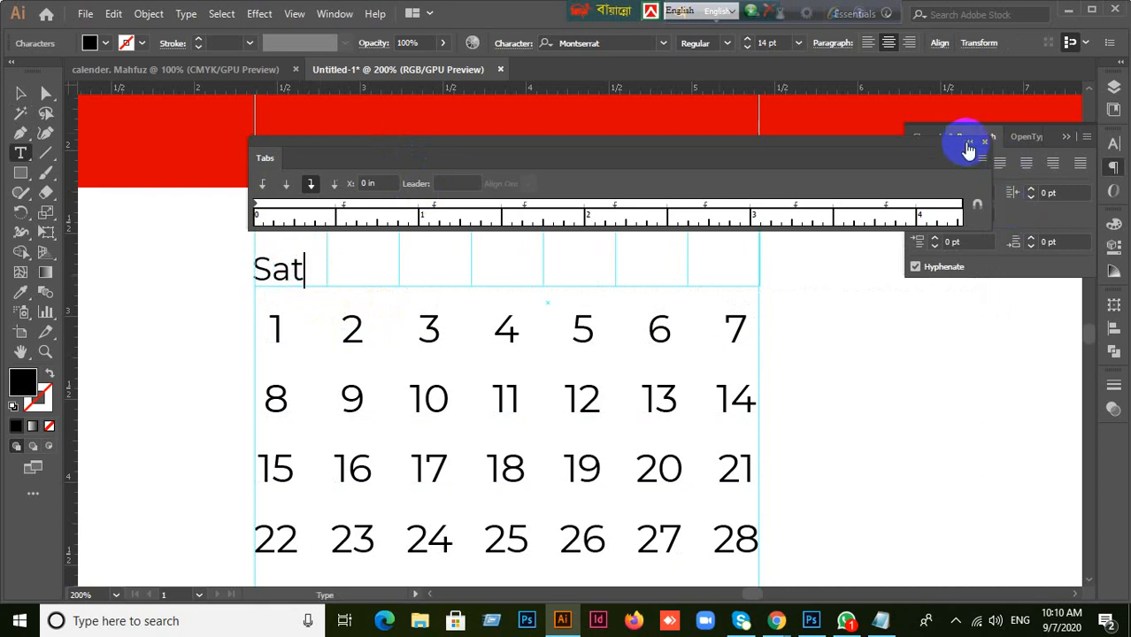
- Left-align the "Sat" label and move it so its text starts at the edge of the first guide cell
left_click(969, 144)
left_click(921, 169)
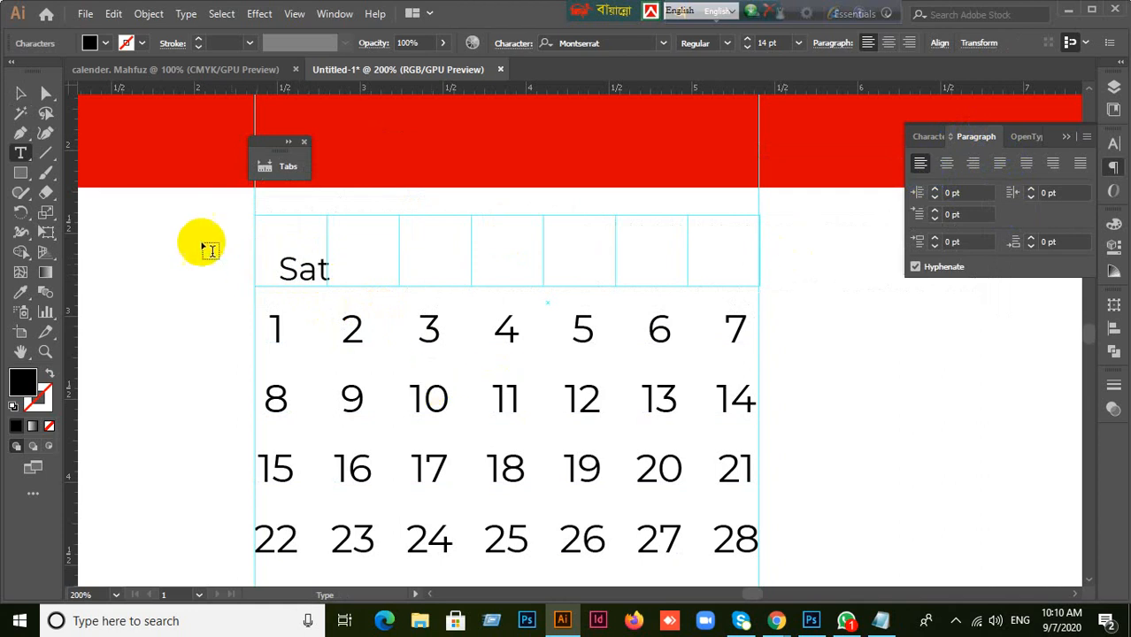
left_click(20, 93)
left_click(266, 254)
left_click_drag(295, 273, 272, 277)
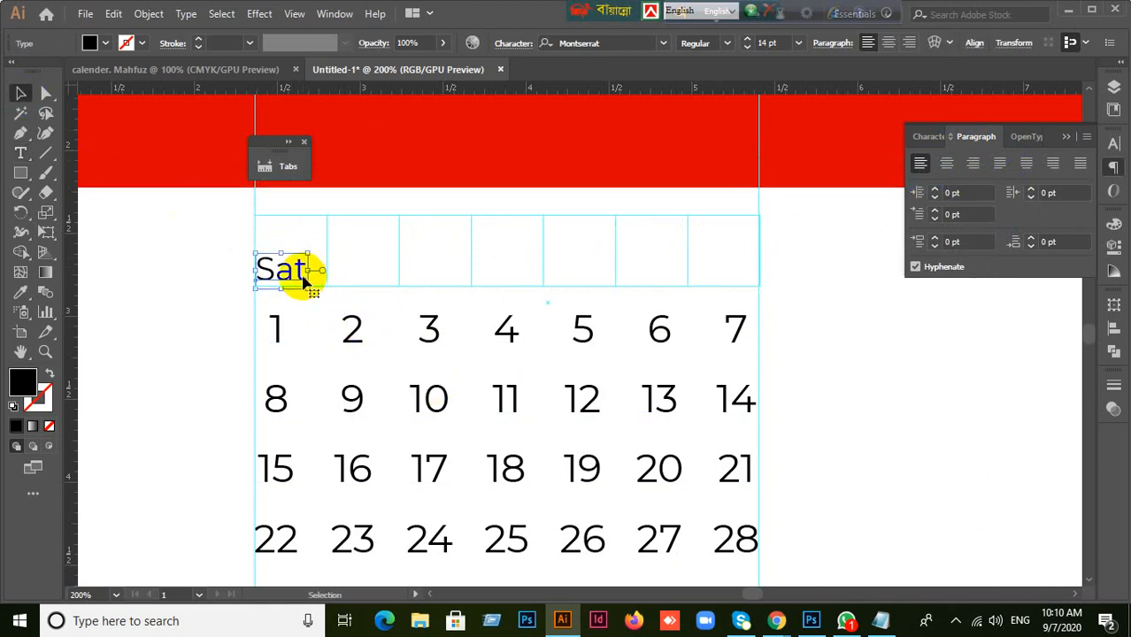
- Try adding Sun, Mon, Tue, Wed, Thu and Fri after "Sat", separated by tabs, and undo the added weekday names
key("t")
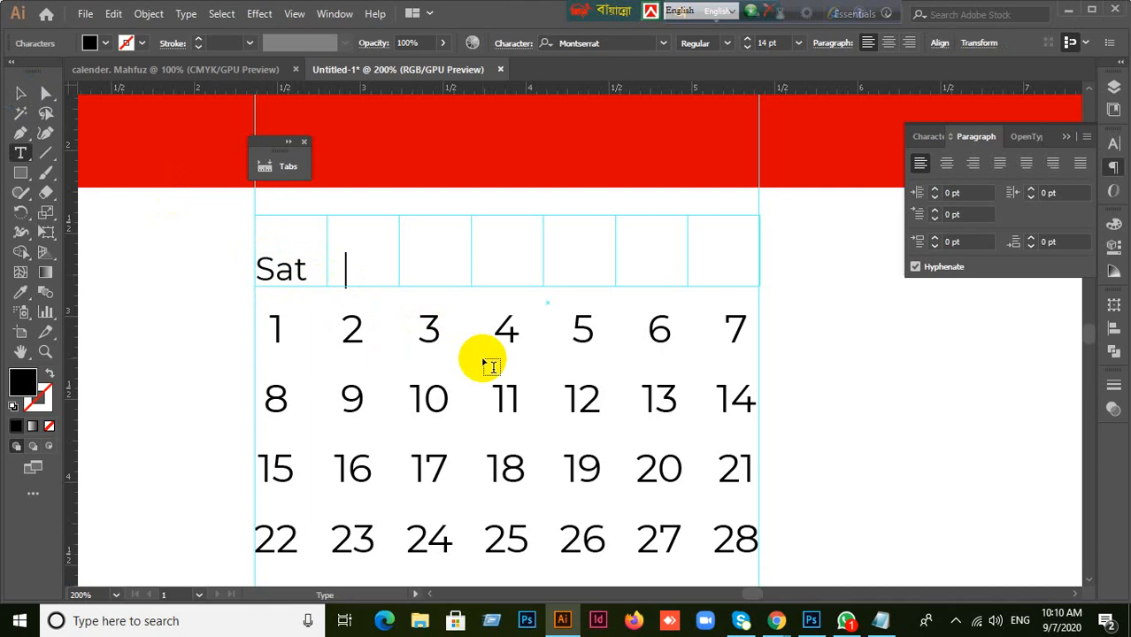
type("Sun\t")
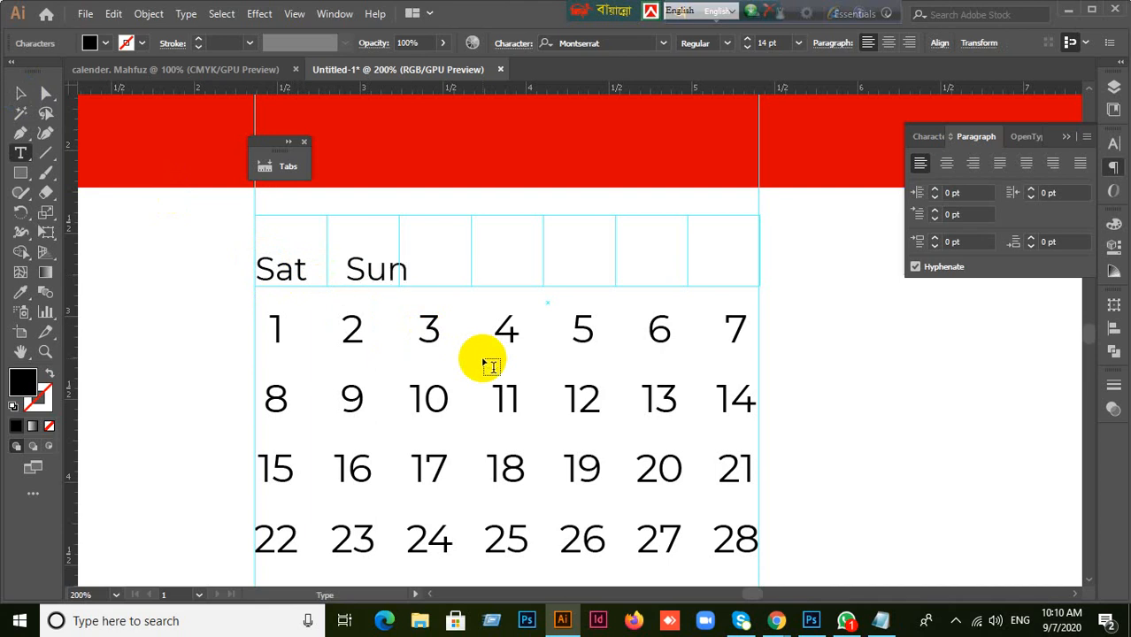
type("Mon\t")
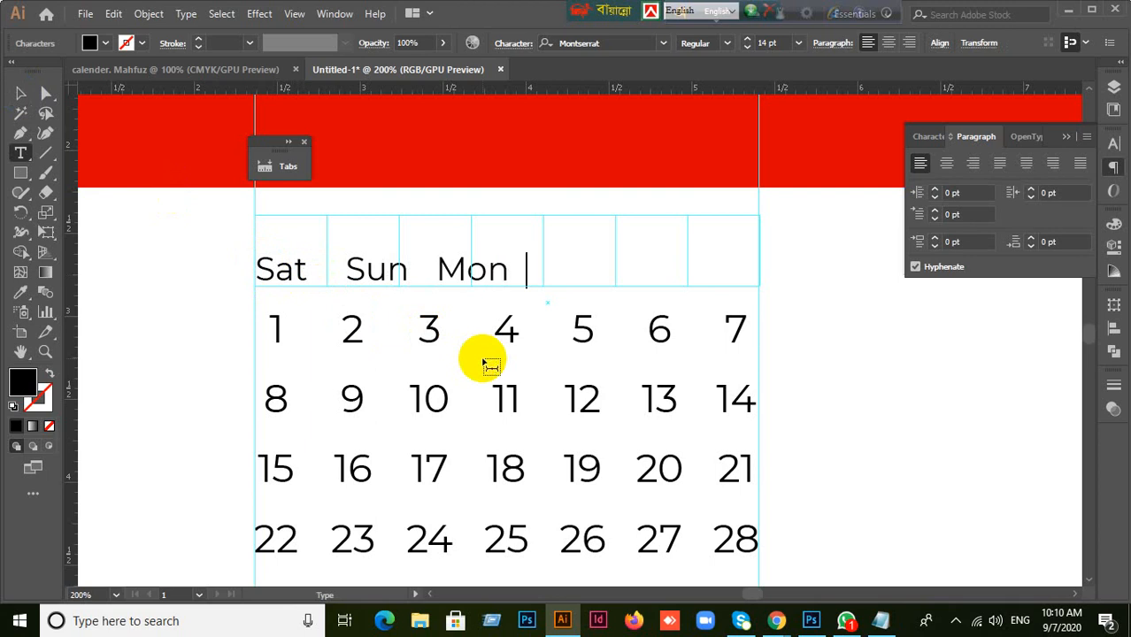
type("Tue\t")
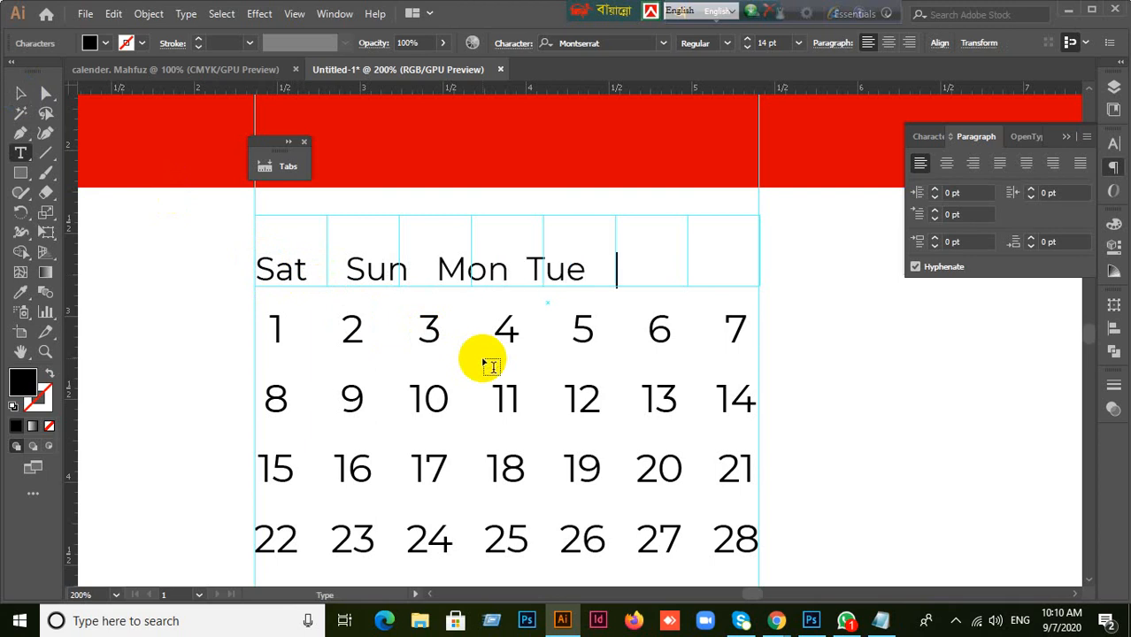
type("Wed\t")
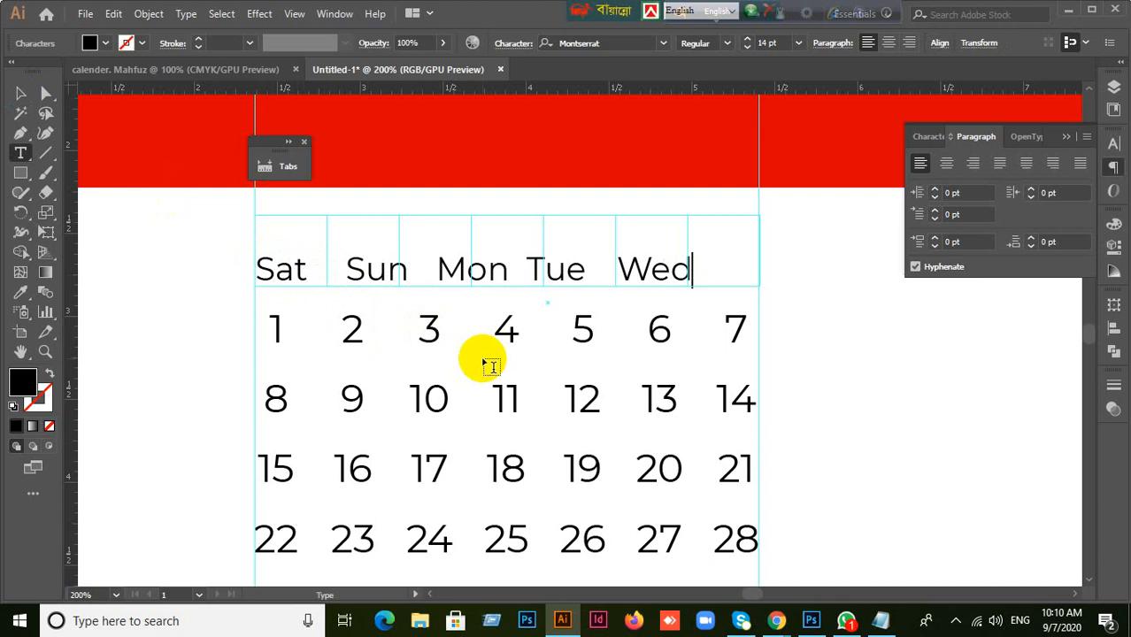
type("Thu\t")
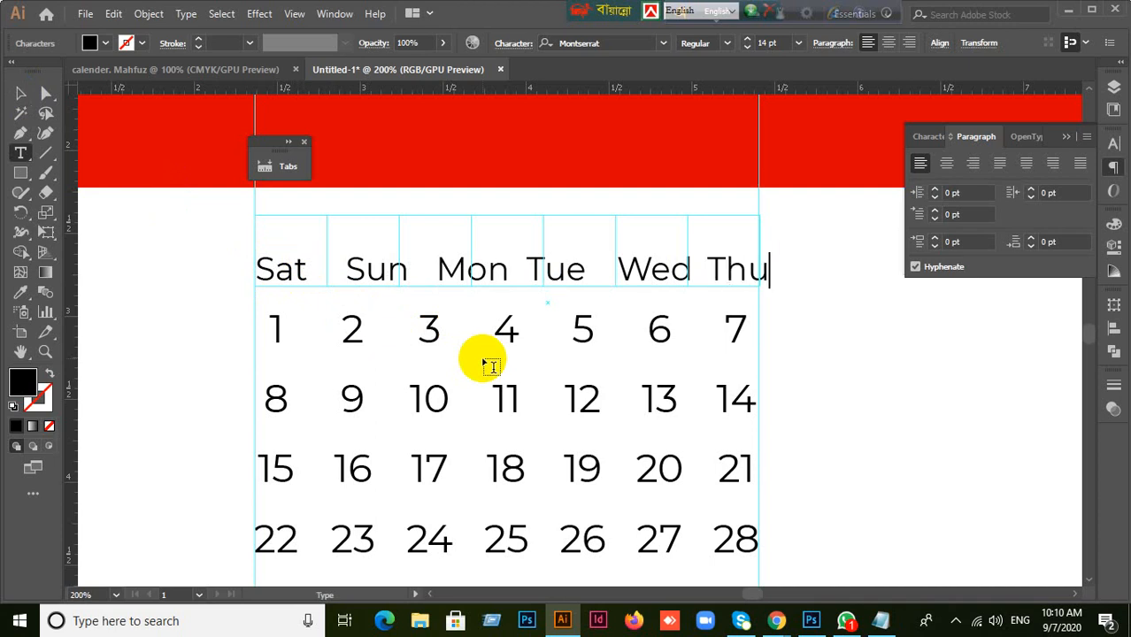
type("Fri")
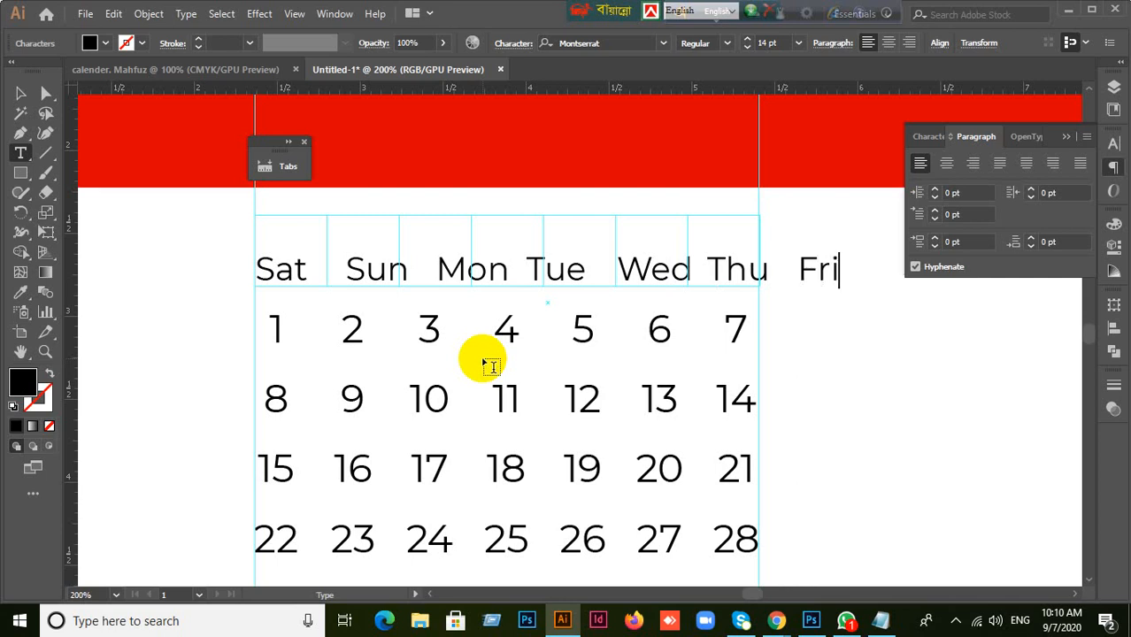
left_click(20, 93)
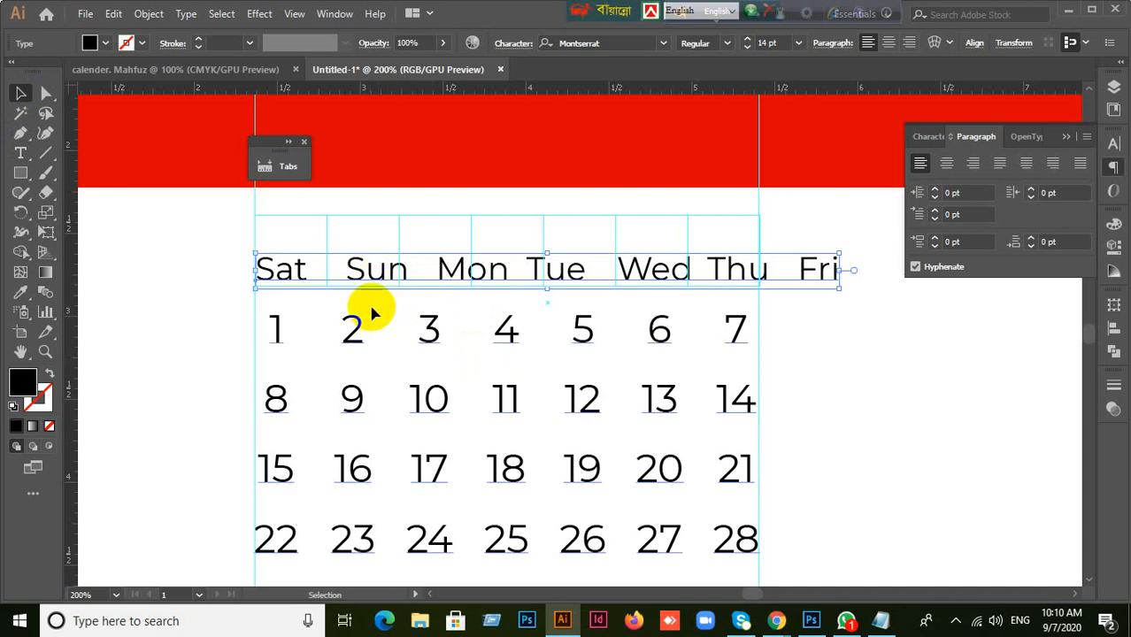
key("ctrl+shift+a")
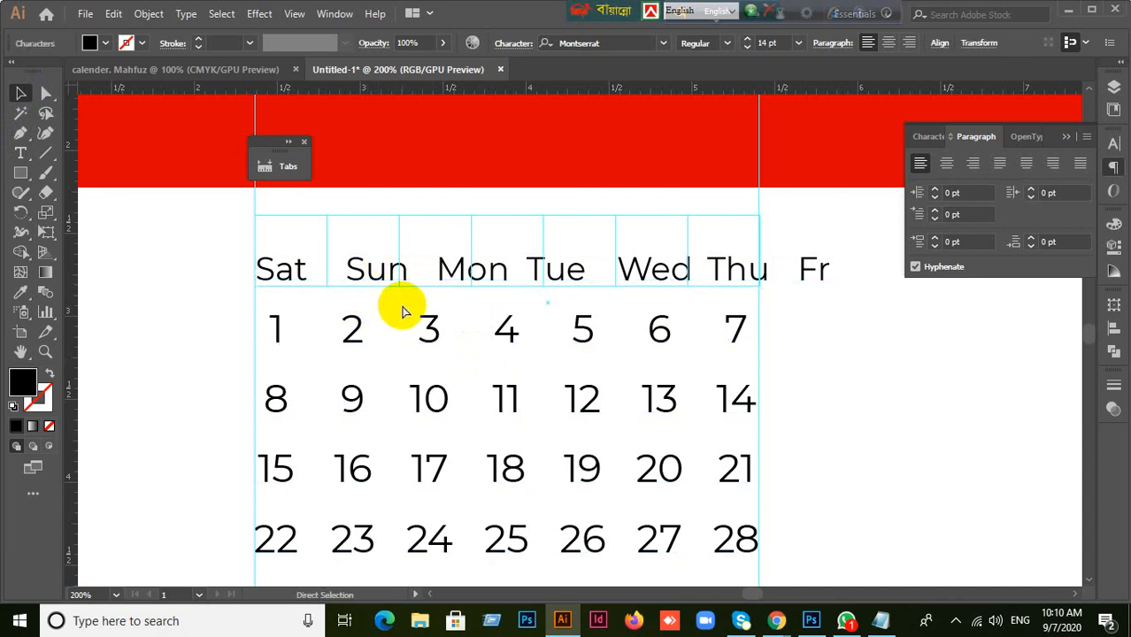
key("ctrl+z")
key("ctrl+z")
- Lower the "Sat" label slightly in the first guide cell and reopen the tab ruler, widened across the whole calendar grid
left_click_drag(304, 281, 276, 280)
left_click_drag(309, 163, 433, 165)
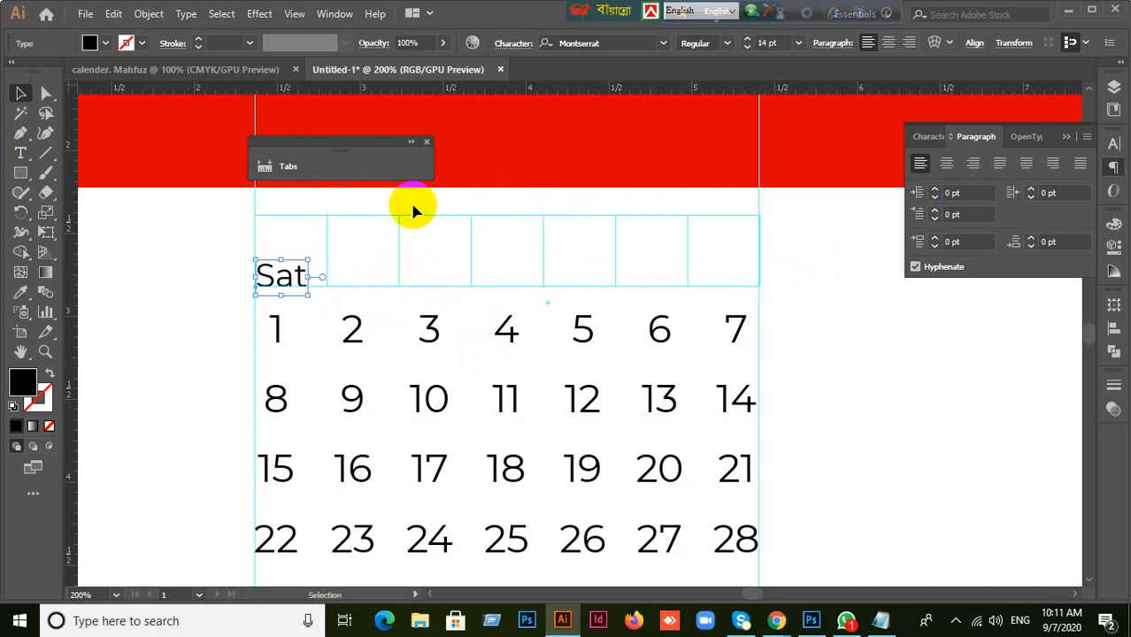
left_click(427, 142)
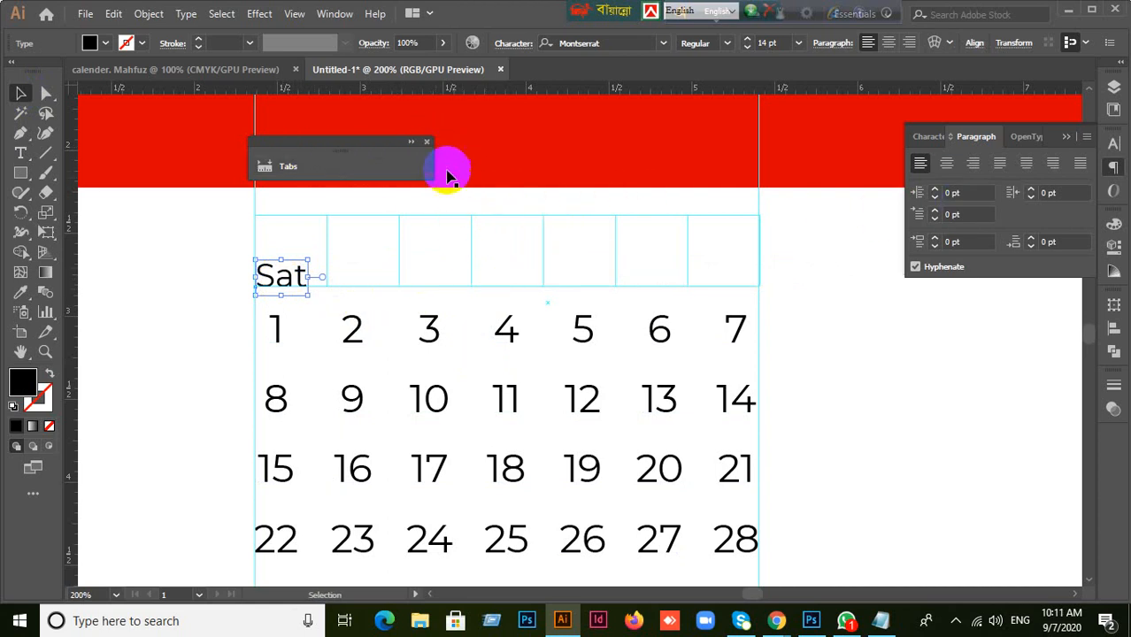
key("ctrl+shift+t")
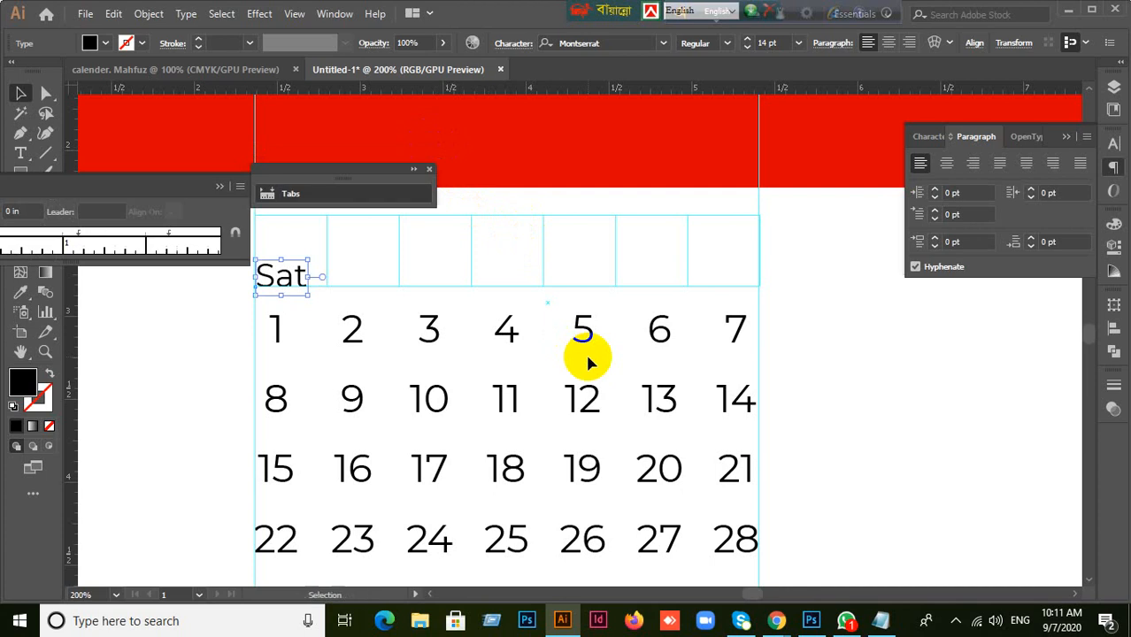
left_click_drag(195, 184, 485, 241)
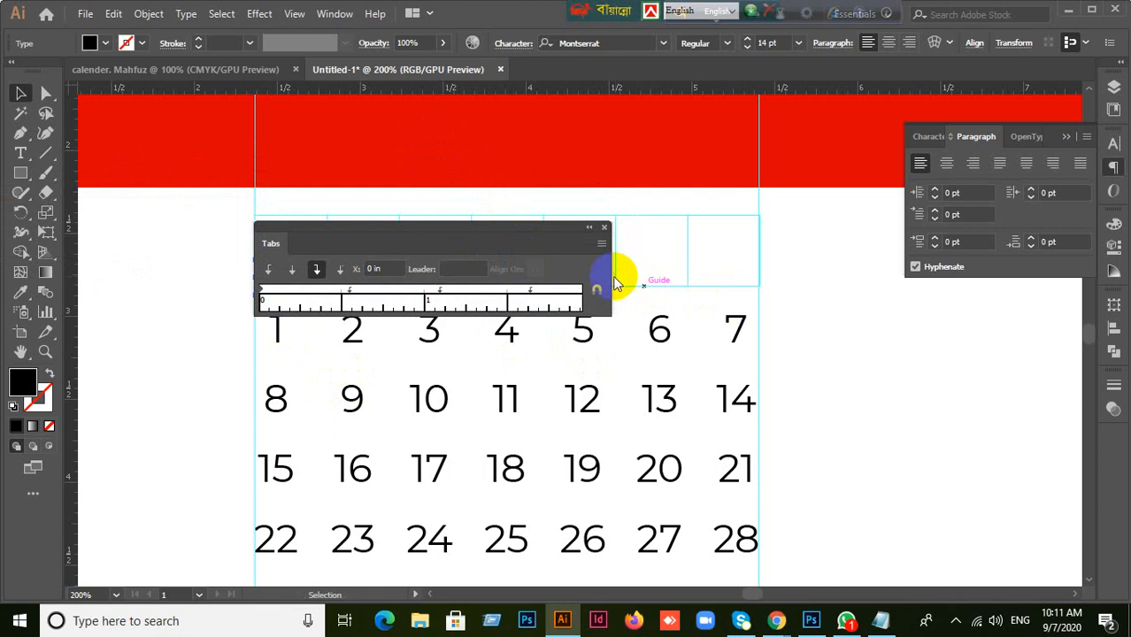
left_click_drag(608, 278, 1007, 279)
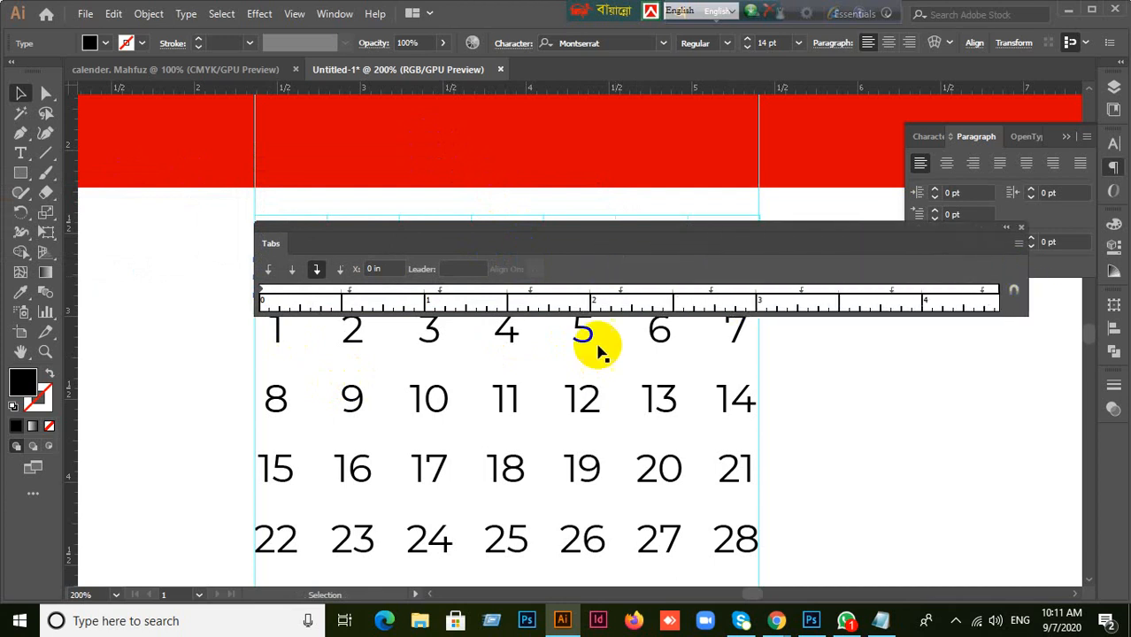
left_click_drag(494, 233, 495, 144)
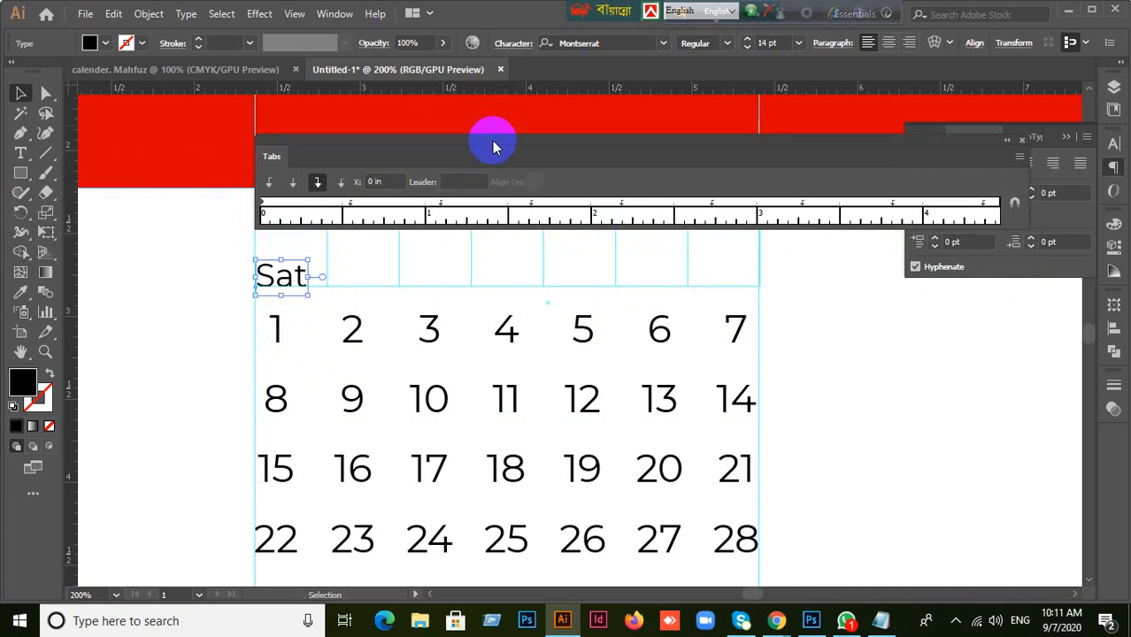
- Align the tab ruler just above the first row of dates and clear all tab stops of the "Sat" label
left_click_drag(494, 145, 492, 231)
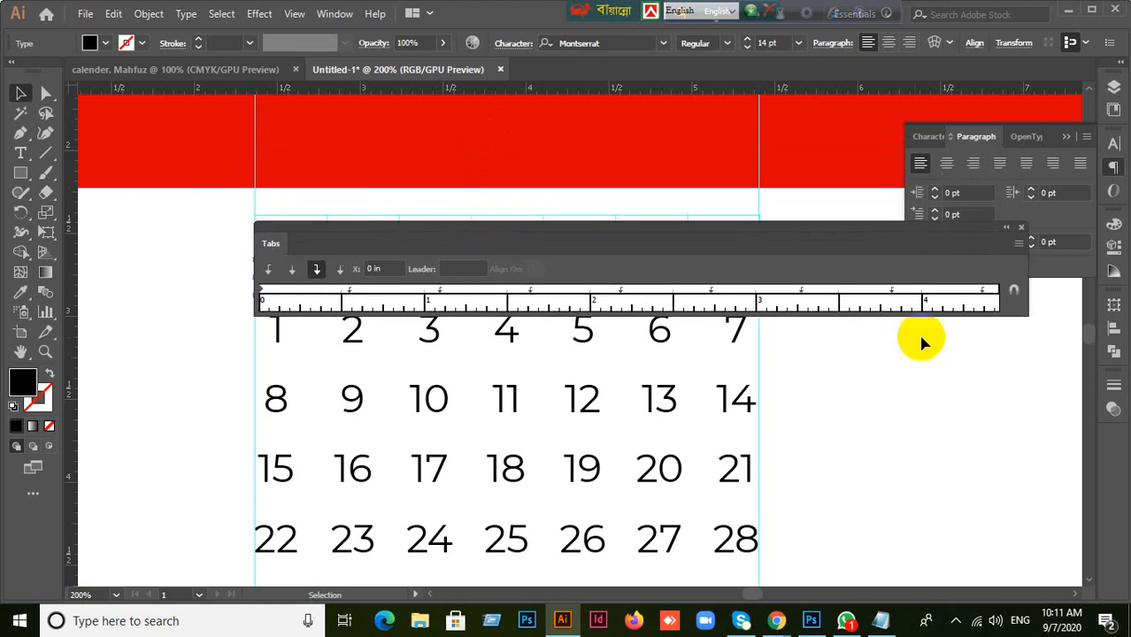
left_click(1018, 244)
left_click(932, 250)
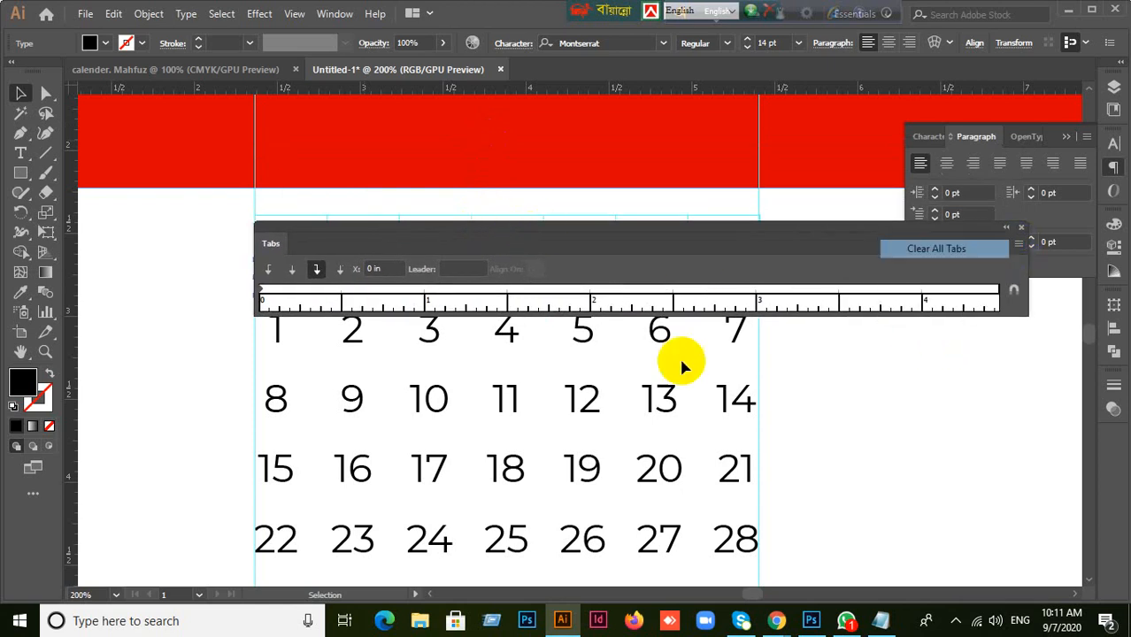
left_click_drag(392, 254, 387, 232)
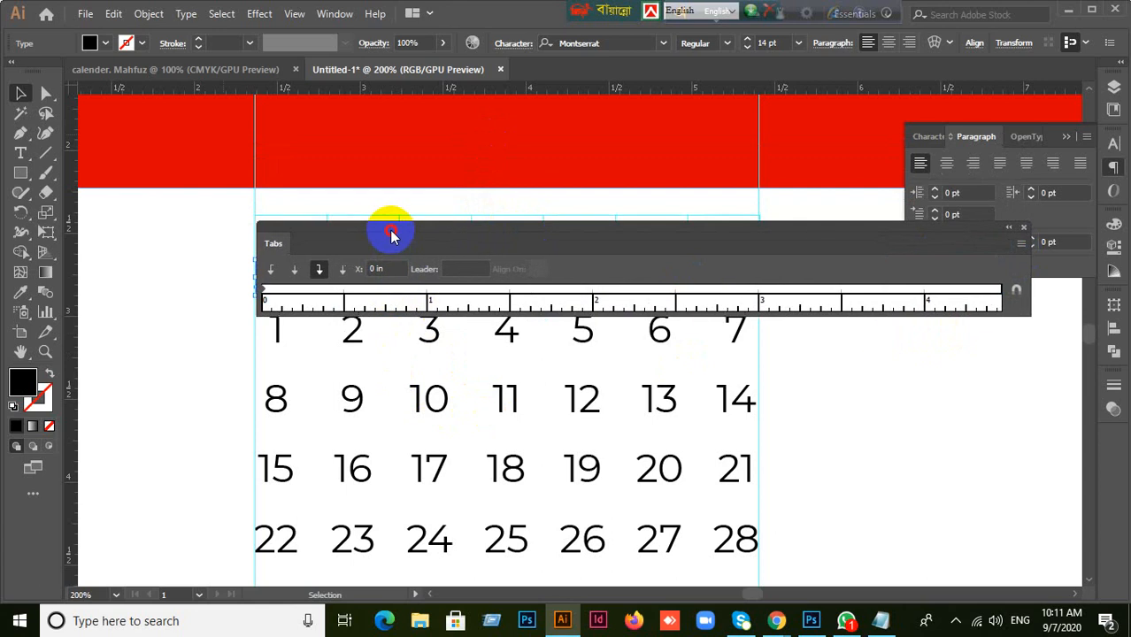
left_click(429, 341)
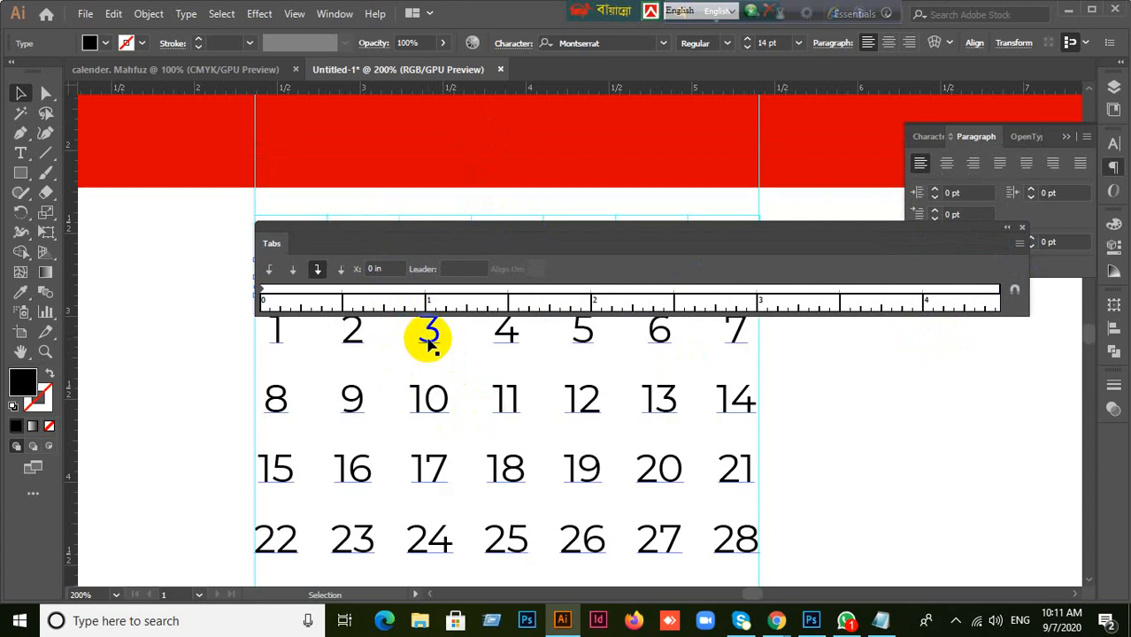
- Place six left-justified tab stops above the dates 2 to 7, including stops at 1.91 in and 2.81 in
left_click(271, 267)
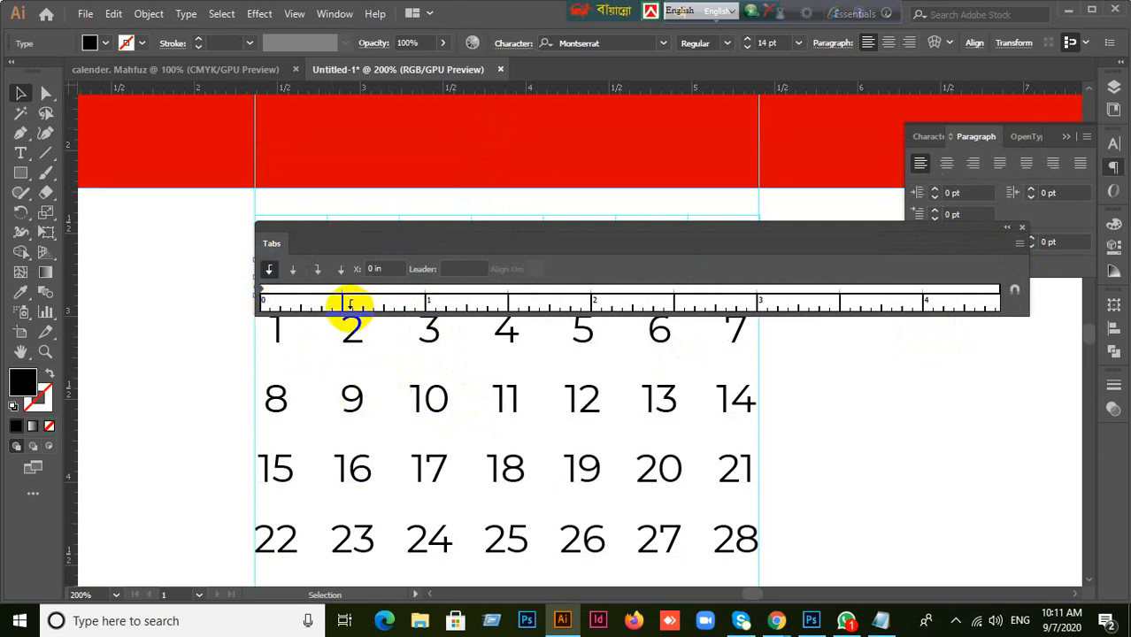
left_click(345, 302)
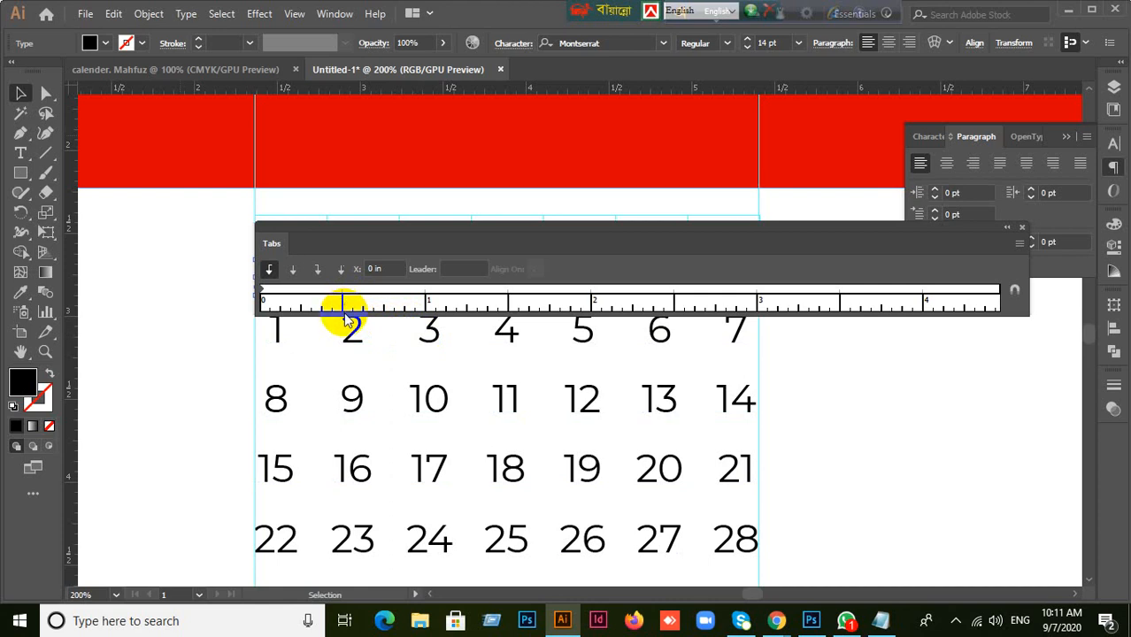
left_click(345, 301)
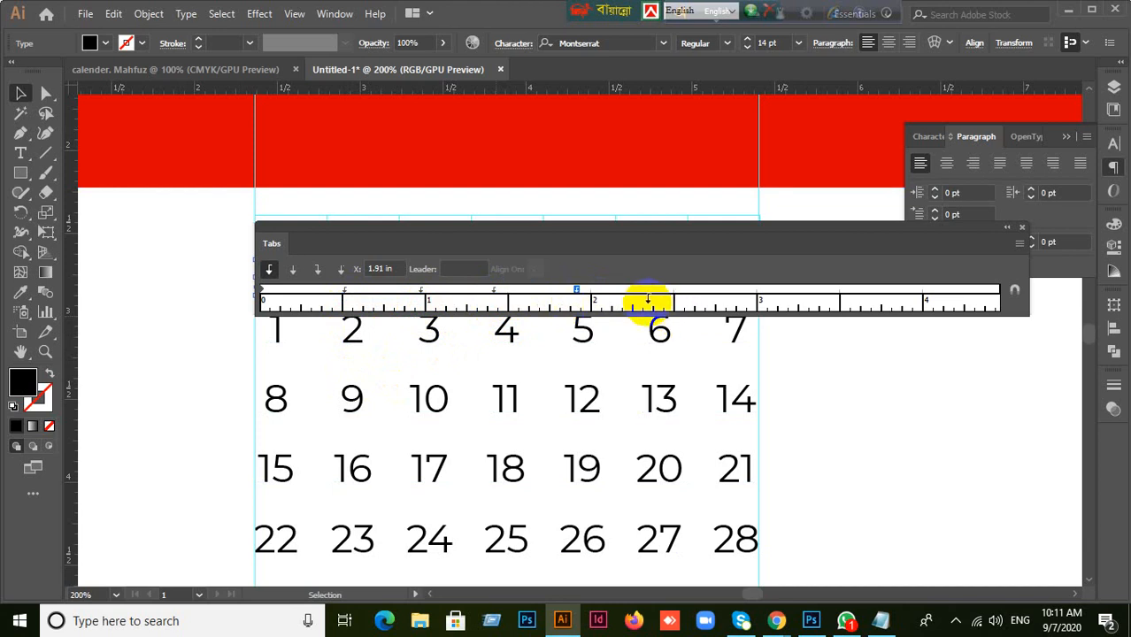
left_click(654, 291)
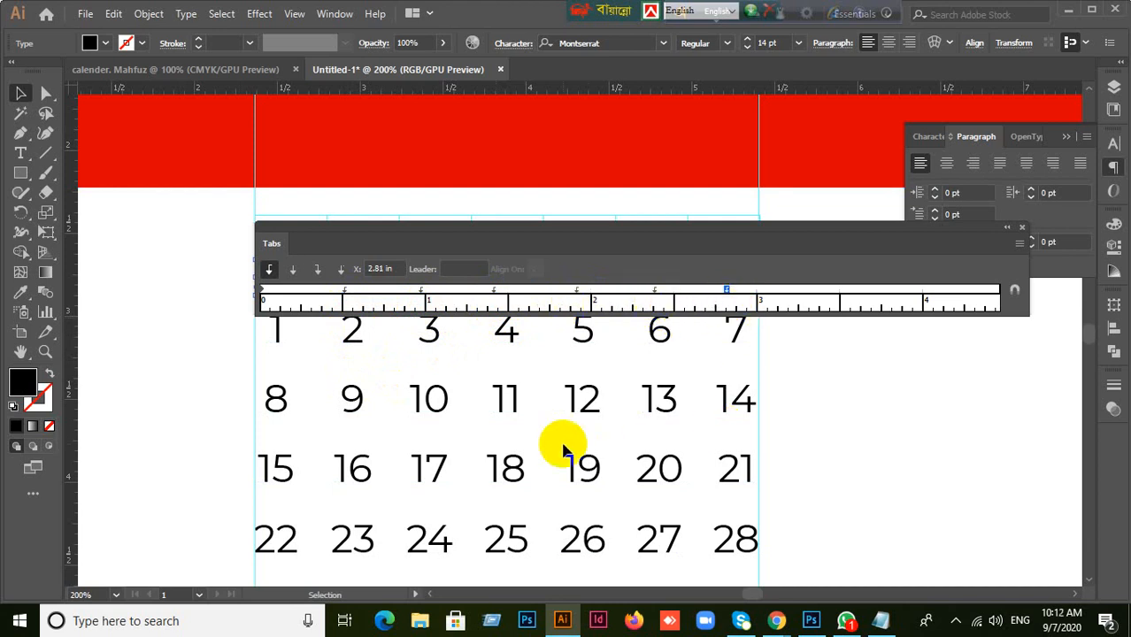
- Try adding tab-separated Sun and Mon after "Sat", and reduce the weekday label to the single word "Sun"
left_click_drag(560, 240, 550, 127)
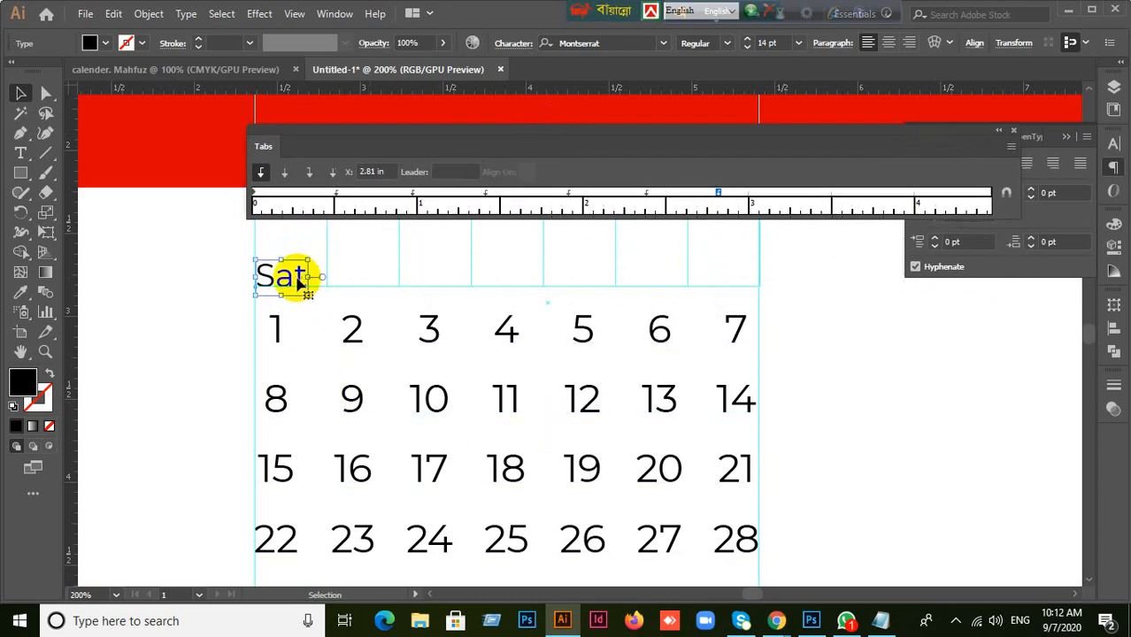
key("t")
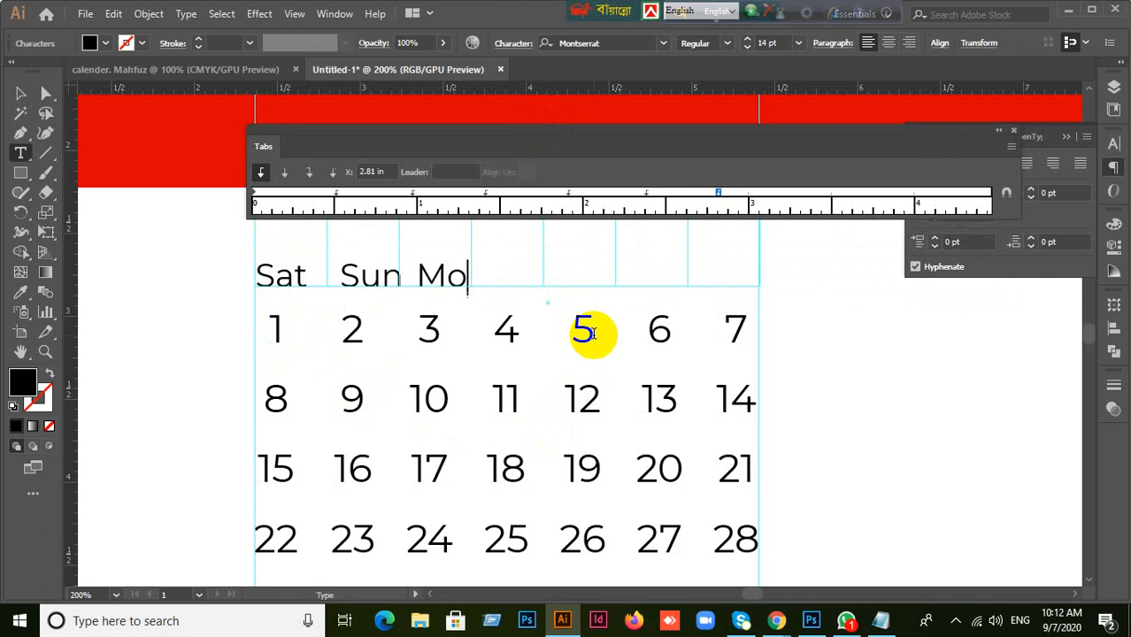
key("BackSpace")
key("BackSpace")
key("BackSpace")
key("BackSpace")
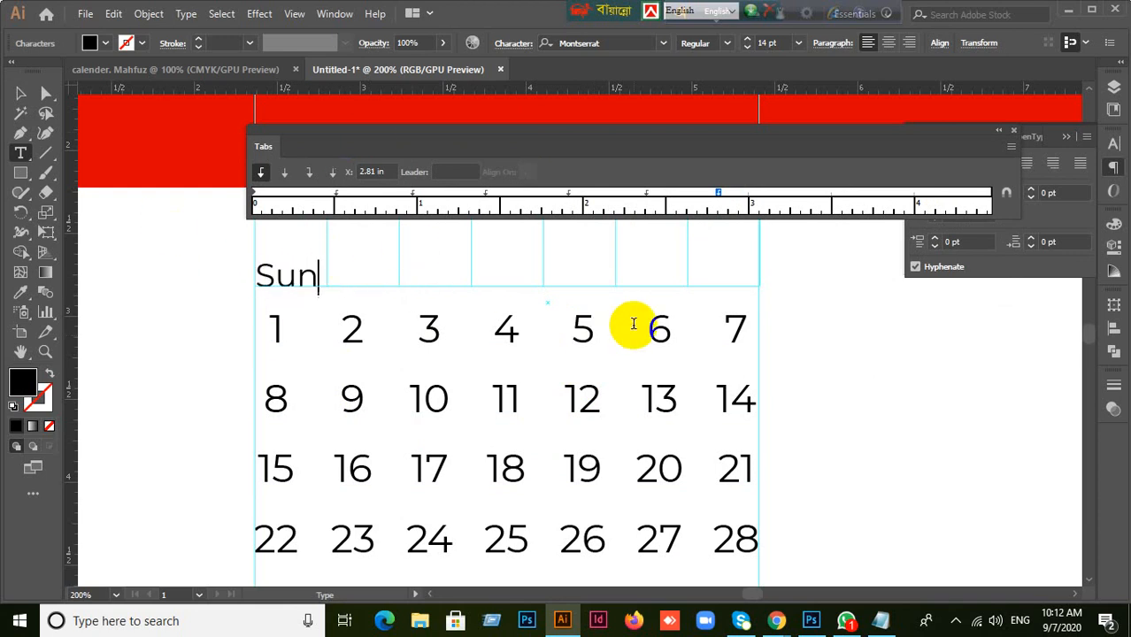
- Close the tab ruler and reduce the font size of the "Sun" label to 10 pt
left_click(21, 93)
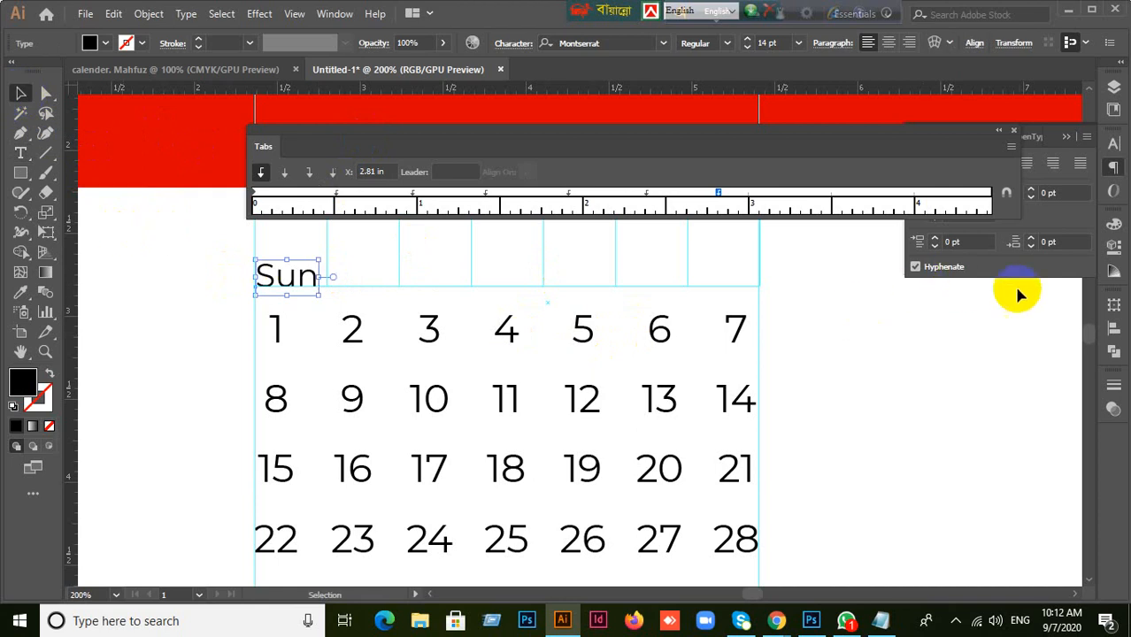
left_click(1013, 130)
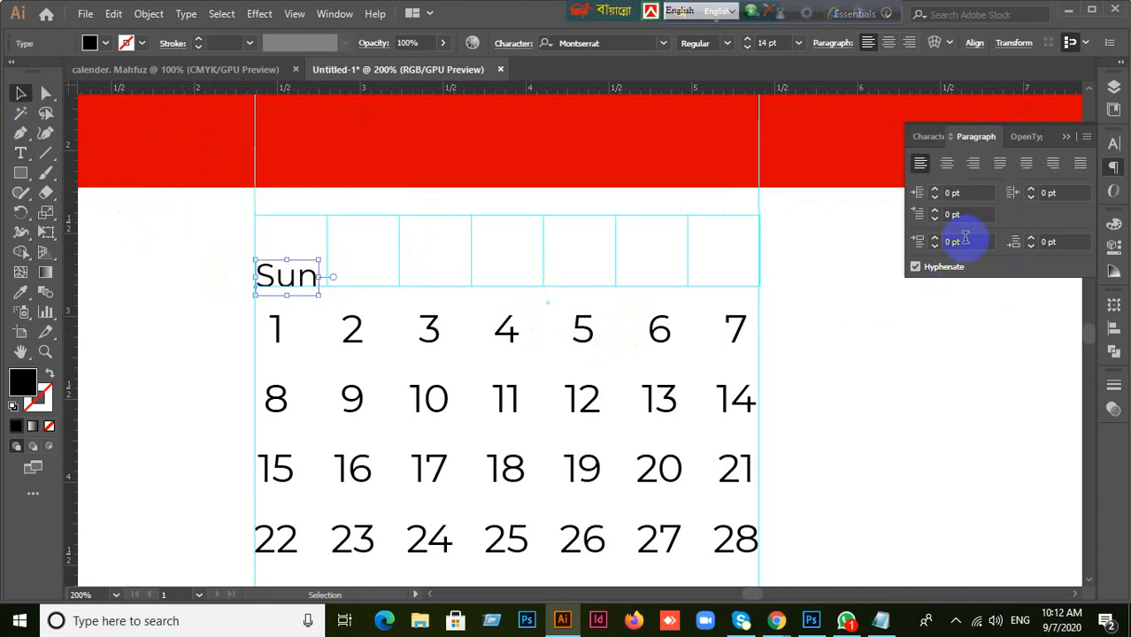
left_click(929, 137)
left_click(961, 210)
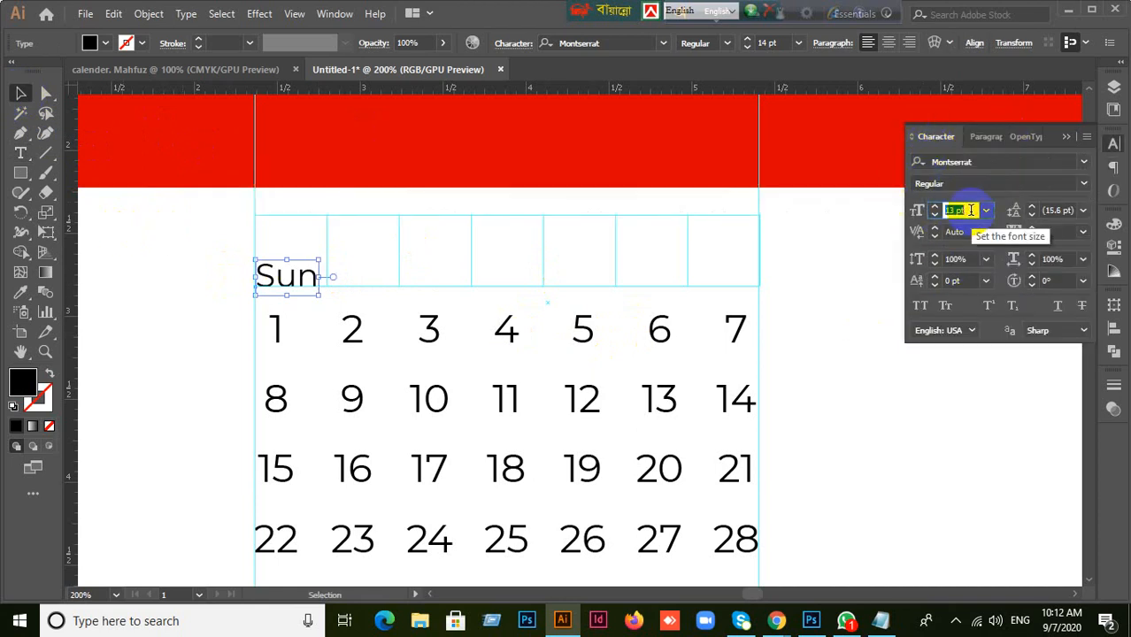
key("Down")
key("Down")
key("Down")
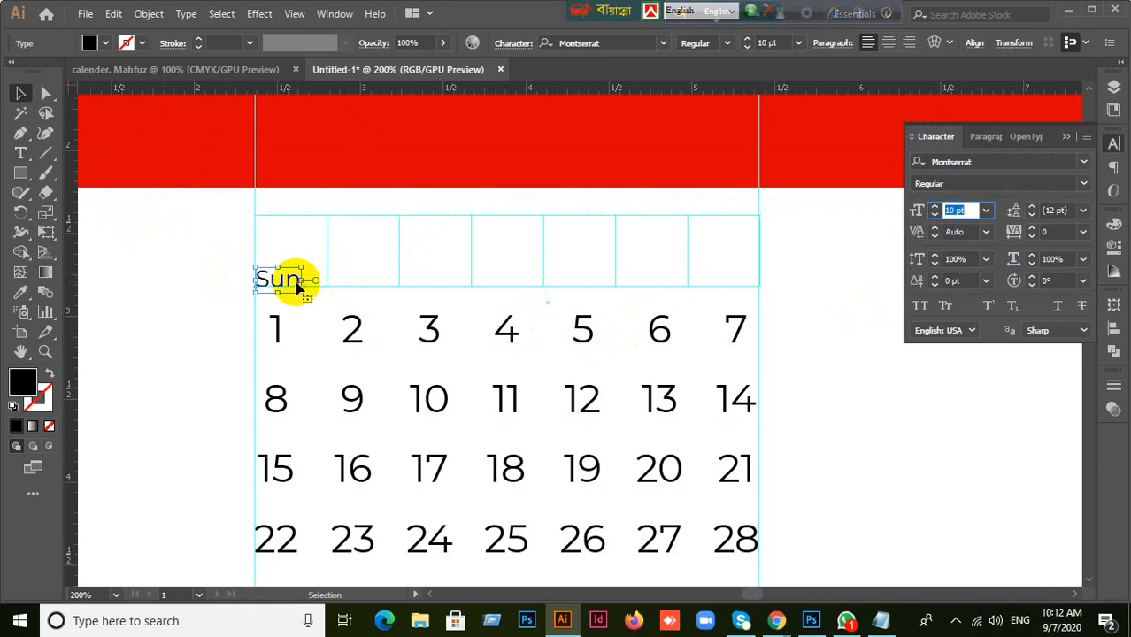
- Continue the "Sun" label with tab-separated Mon, Tue, Wed, Thu, Fri and Sat across the guide cells
left_click(293, 287)
double_click(296, 282)
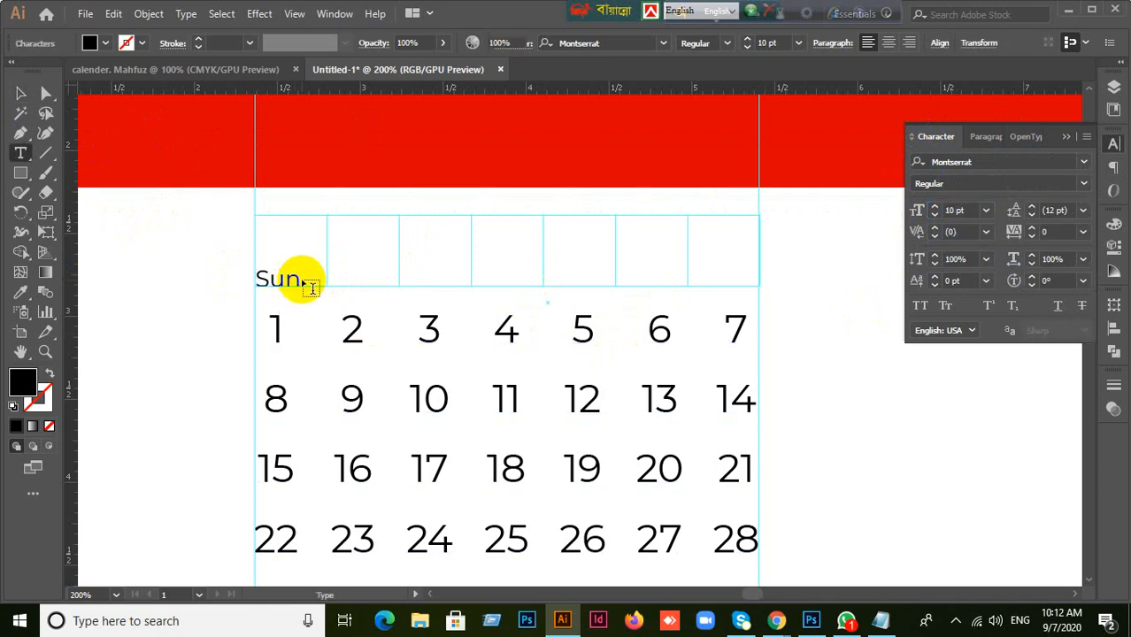
left_click(312, 289)
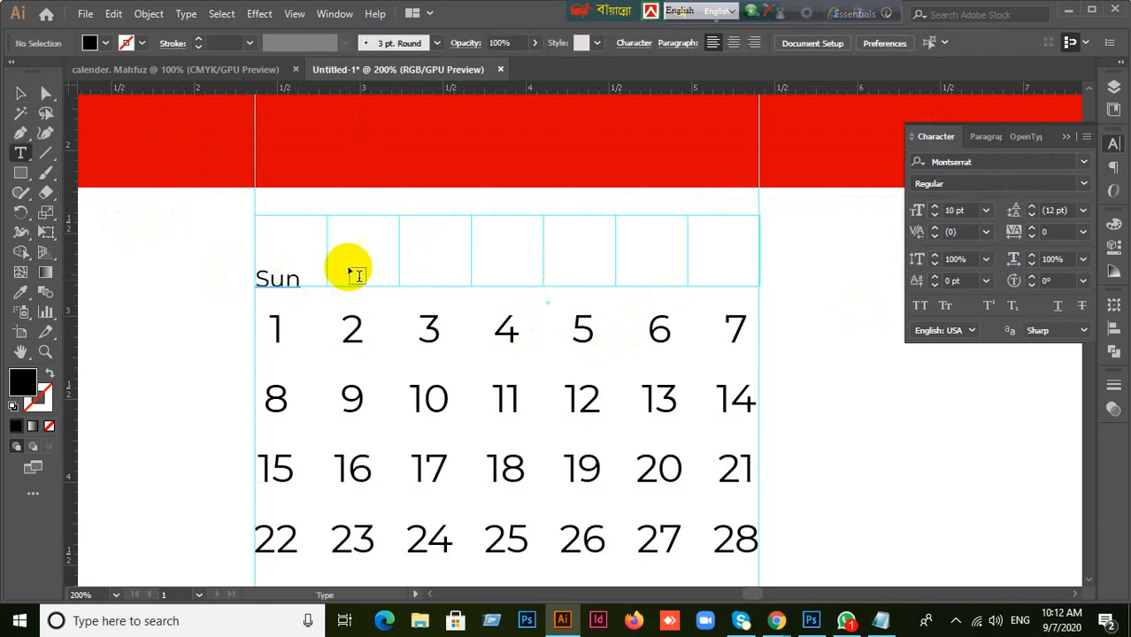
left_click(299, 274)
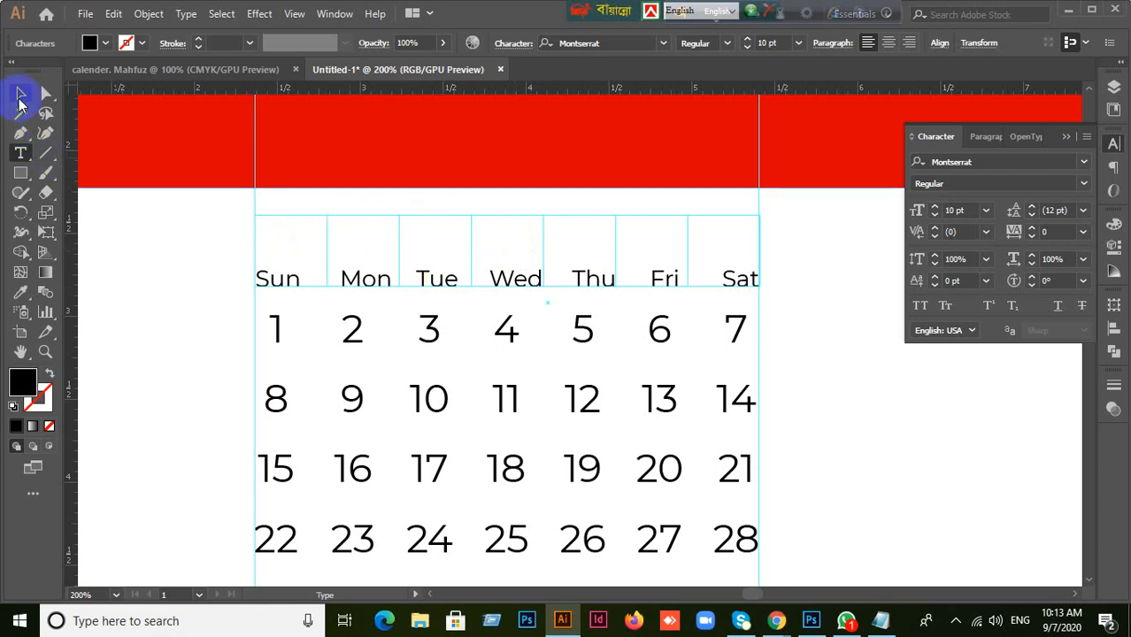
left_click(21, 102)
- Unlock the guides of the calendar page
left_click(255, 243)
right_click(279, 247)
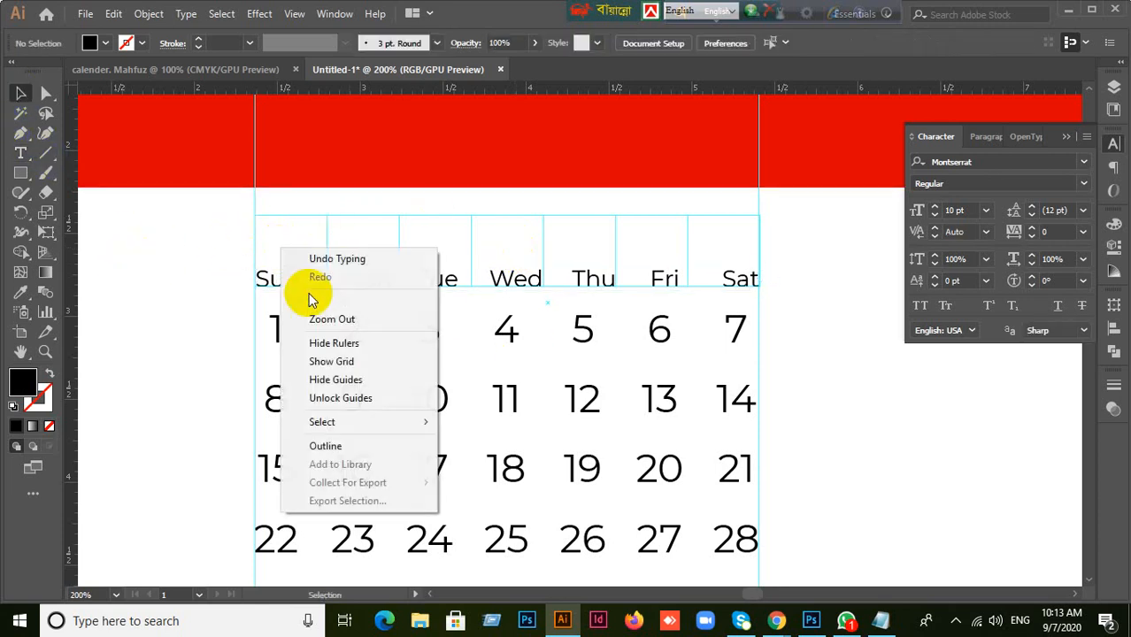
left_click(340, 397)
left_click_drag(216, 232, 308, 245)
left_click(291, 217)
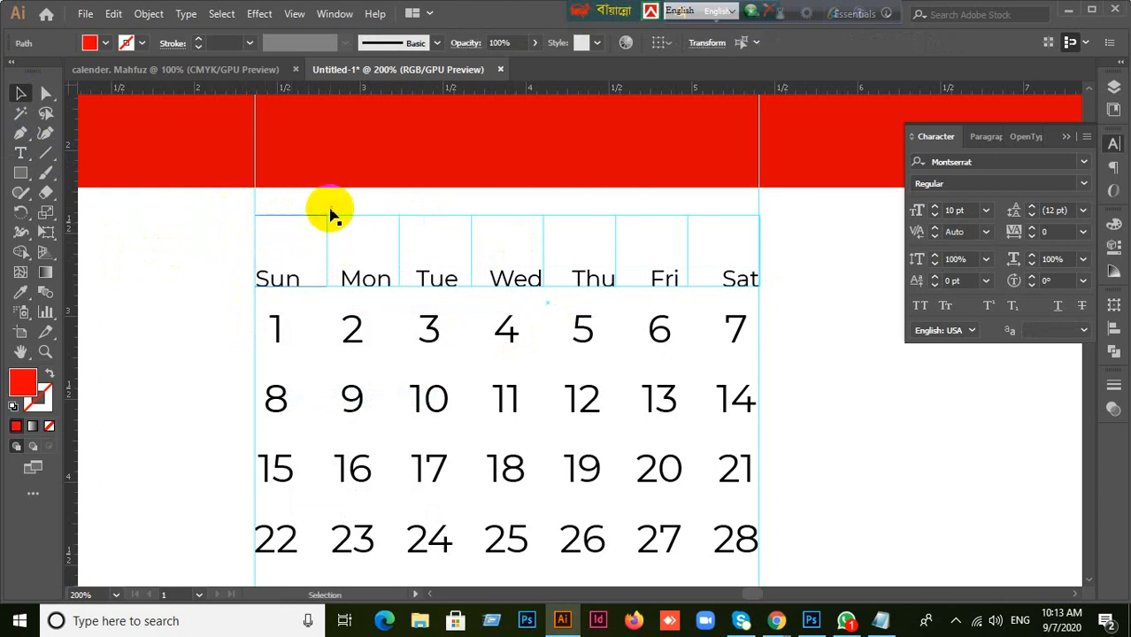
left_click_drag(330, 206, 373, 231)
left_click_drag(210, 215, 308, 240)
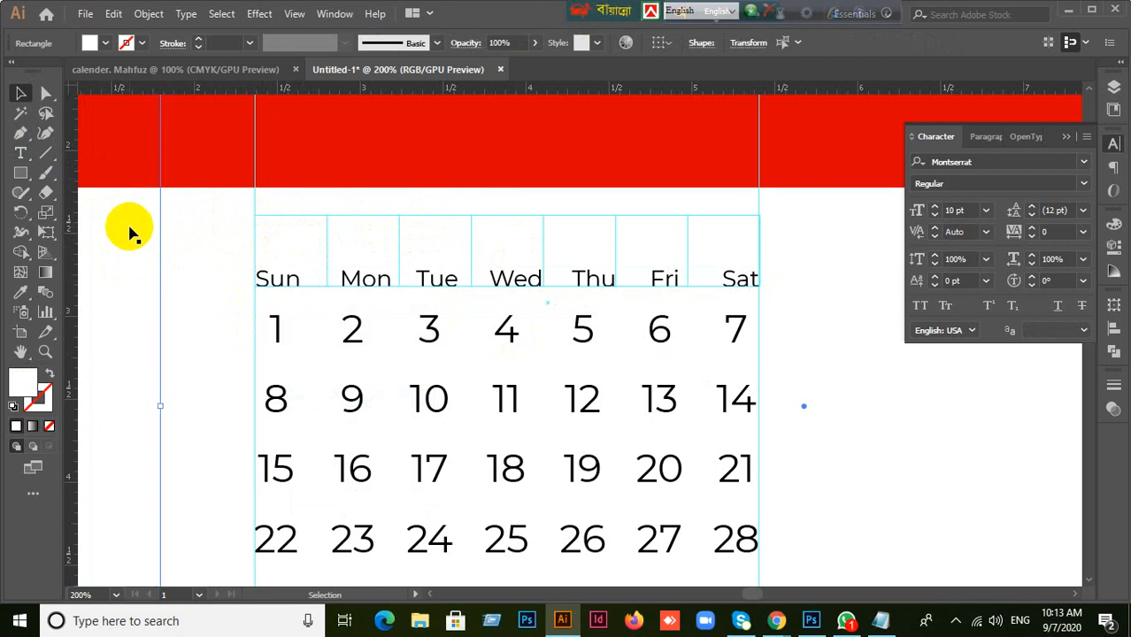
scroll(223, 292, "down", 2)
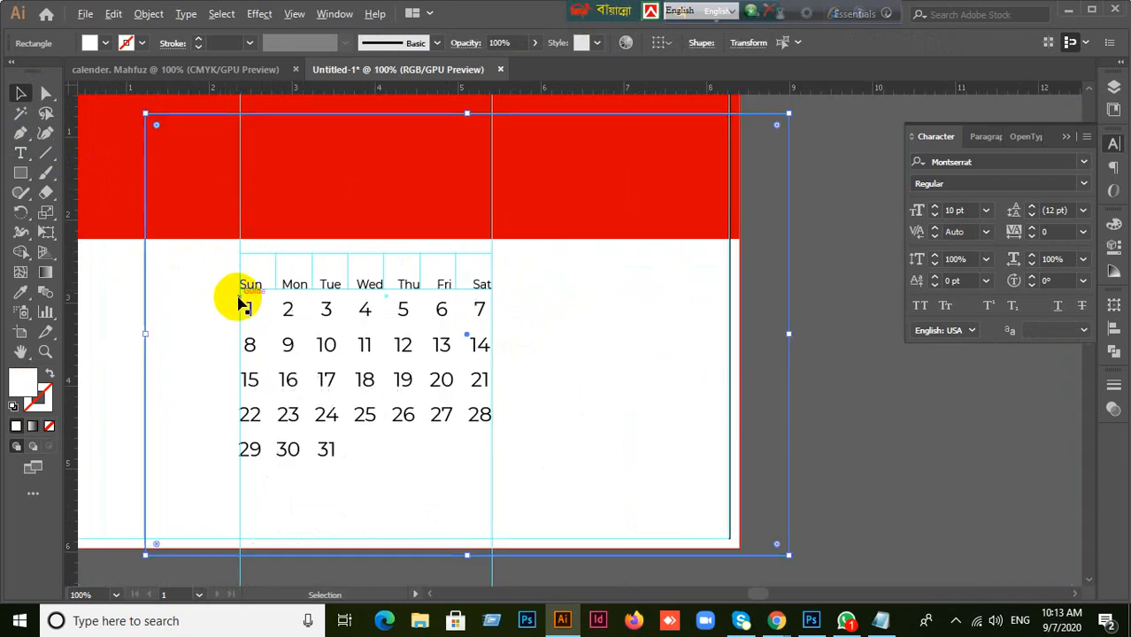
key("ctrl+z")
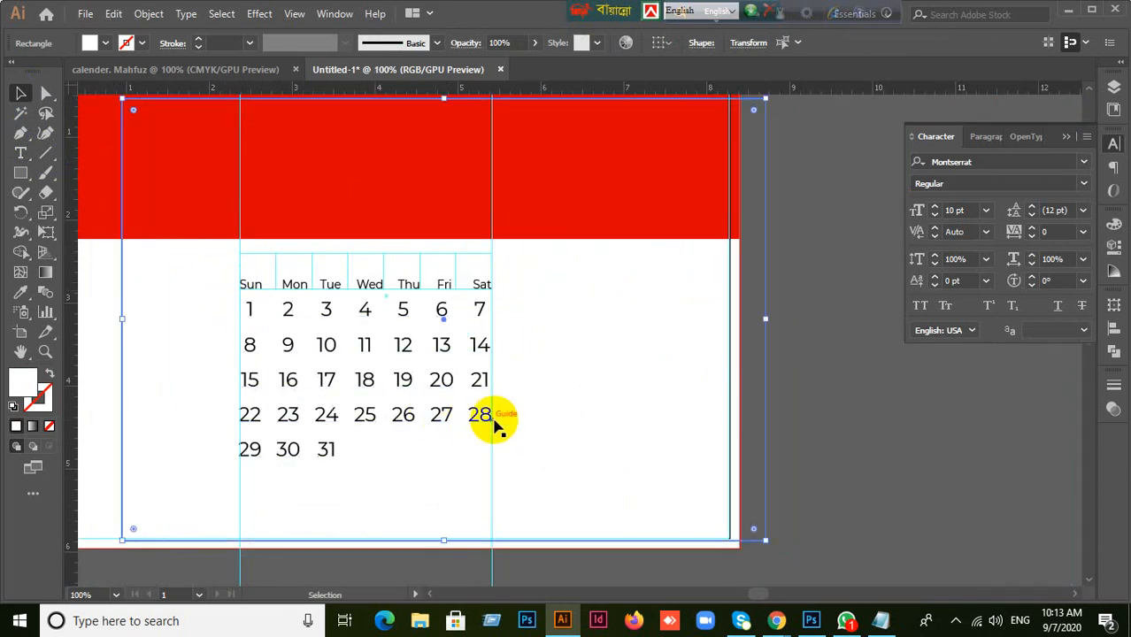
key("ctrl+z")
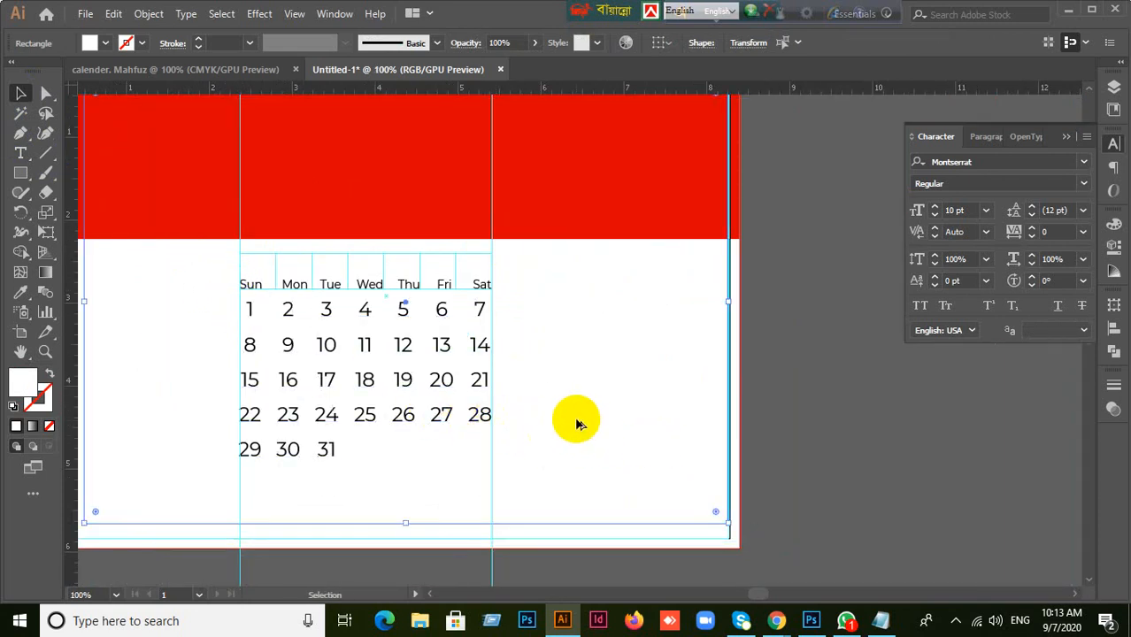
left_click(863, 449)
- Delete all seven guide cells around the weekday labels, one after another from Sun to Sat
scroll(249, 311, "up", 2)
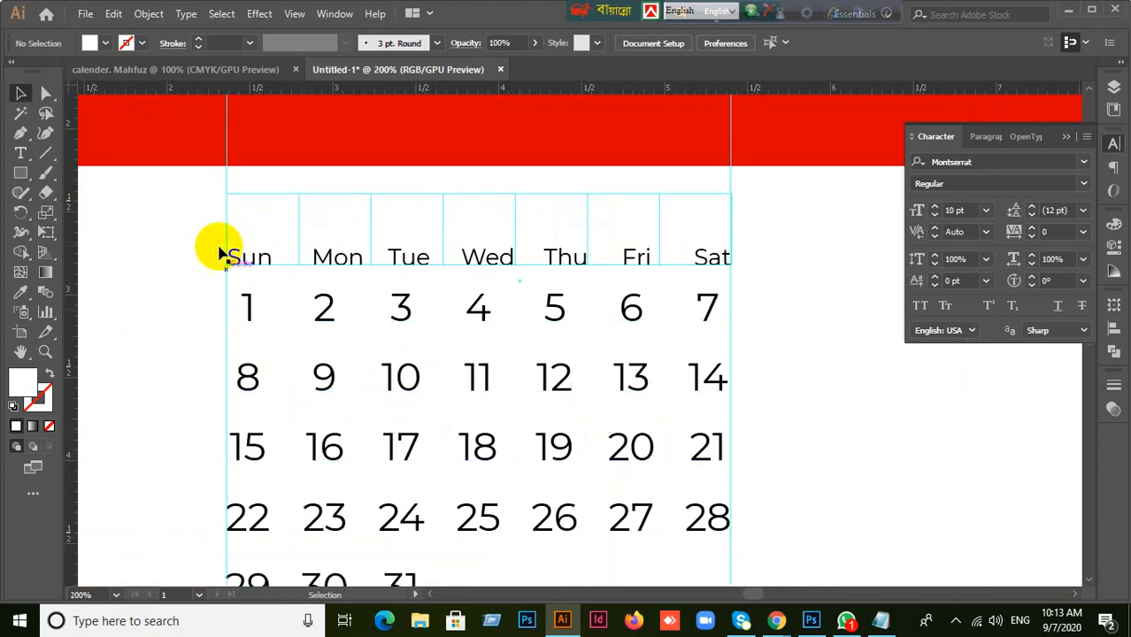
left_click(232, 195)
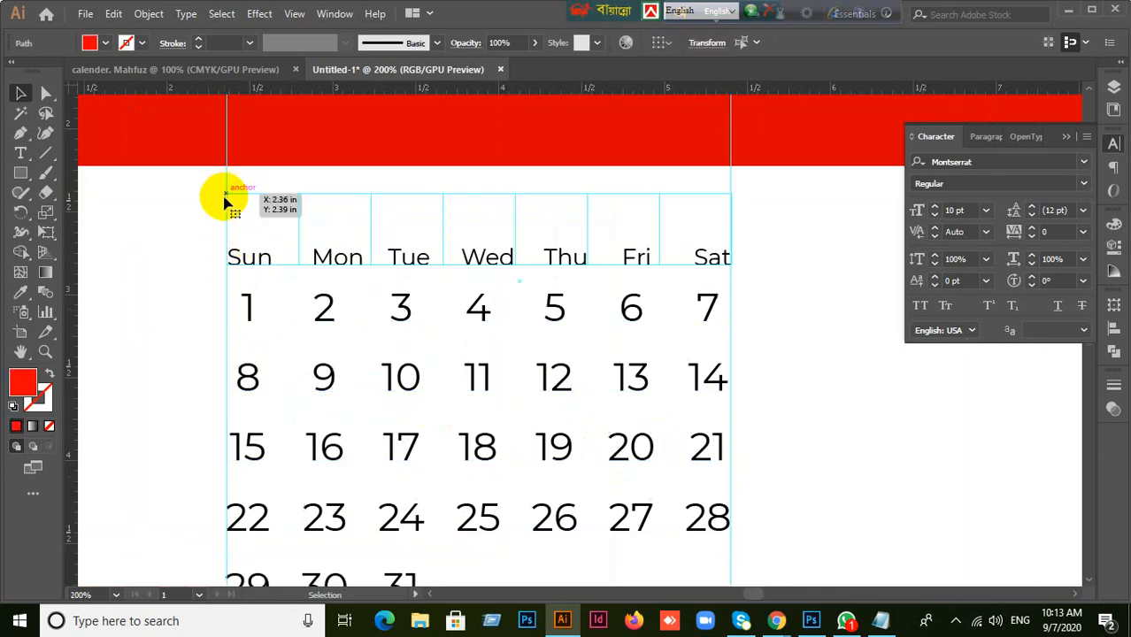
left_click(201, 286)
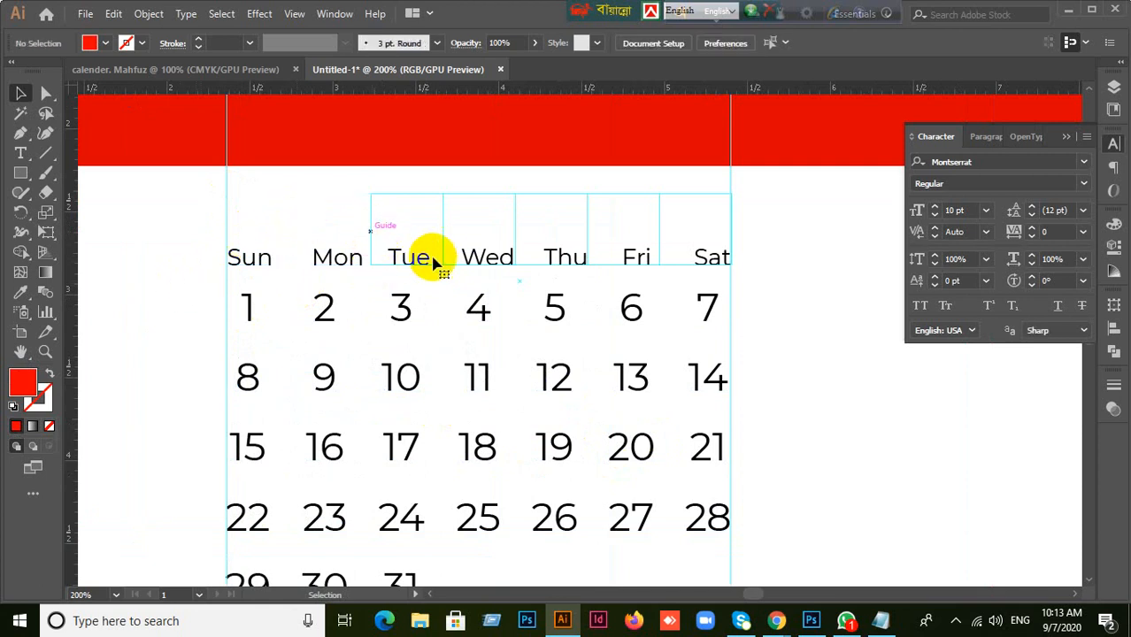
left_click(510, 237)
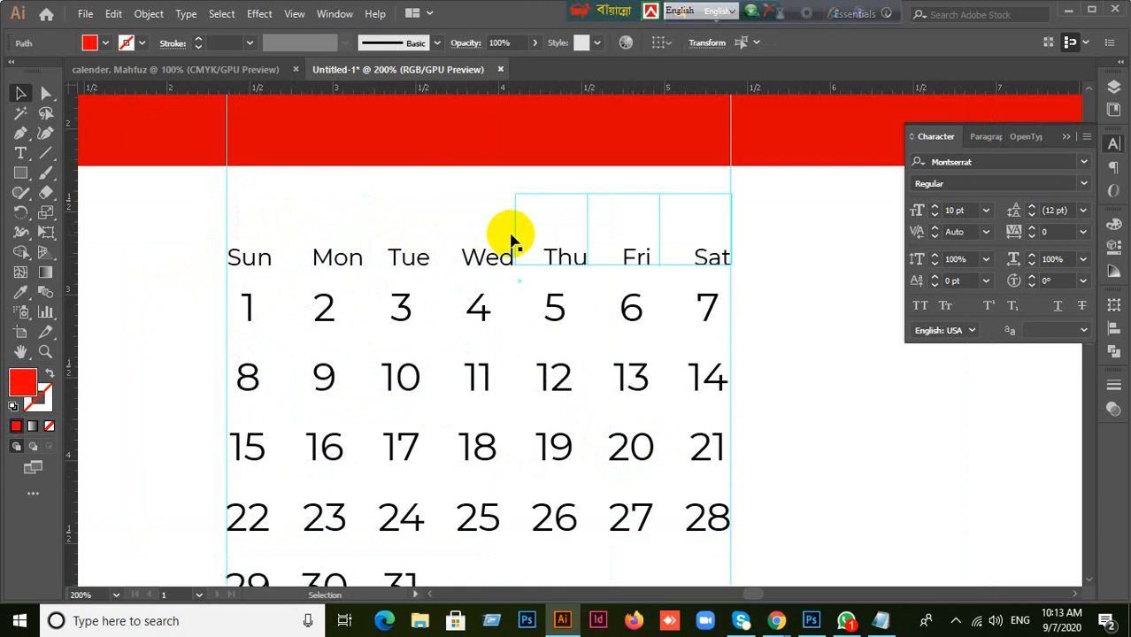
left_click(511, 233)
left_click(575, 247)
left_click(588, 235)
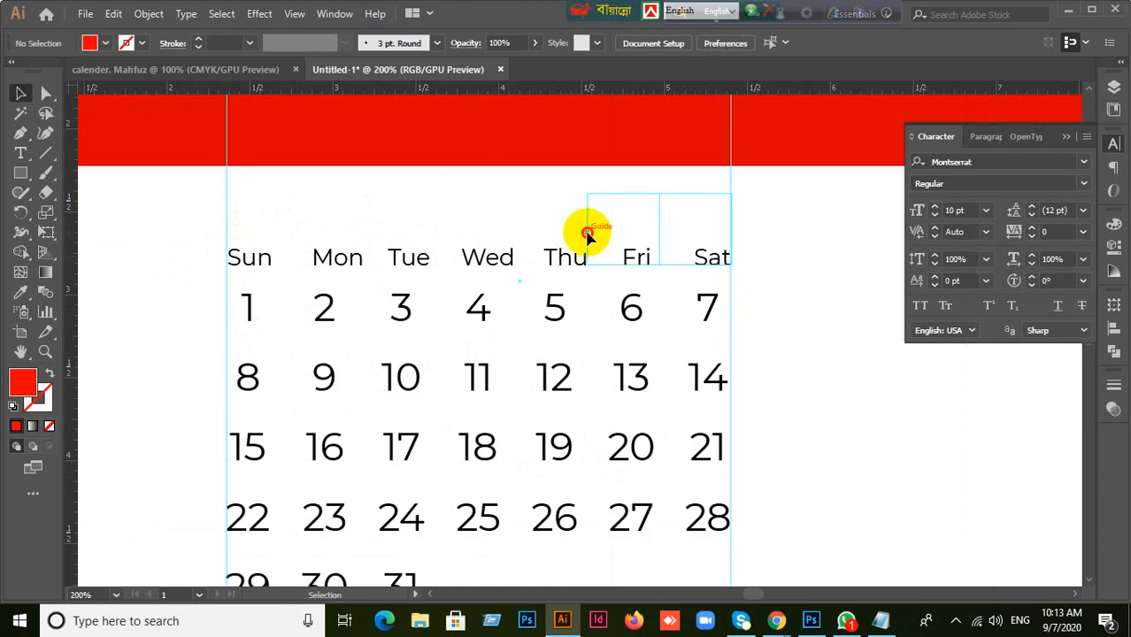
left_click(661, 235)
left_click(661, 235)
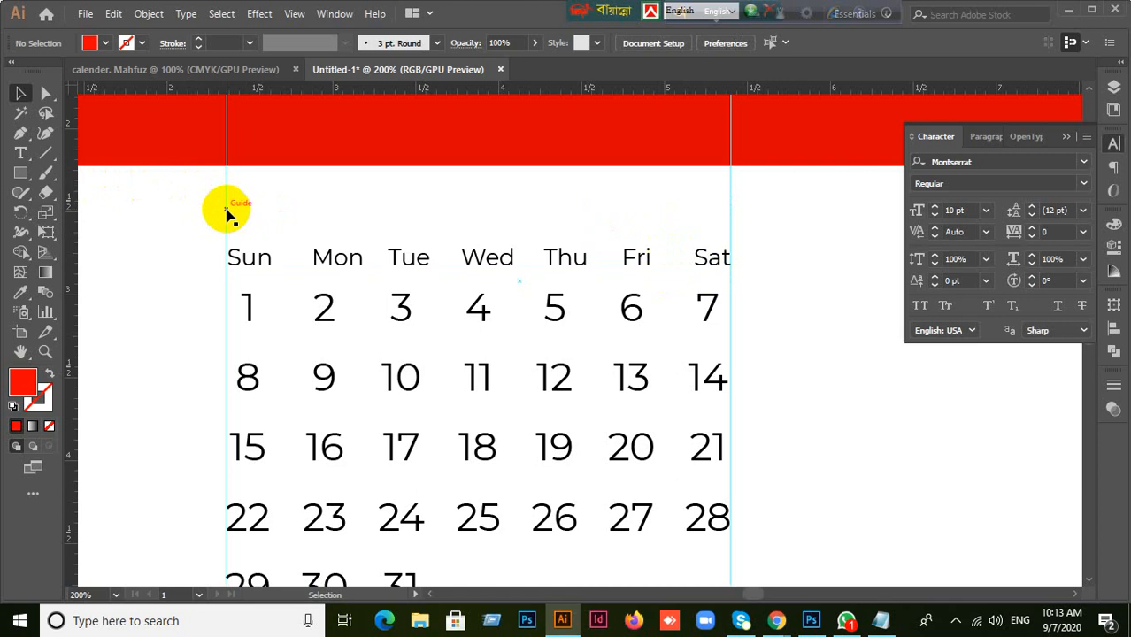
- Delete the two vertical guides along the left and right edges of the date grid
left_click_drag(227, 210, 344, 252)
key("Delete")
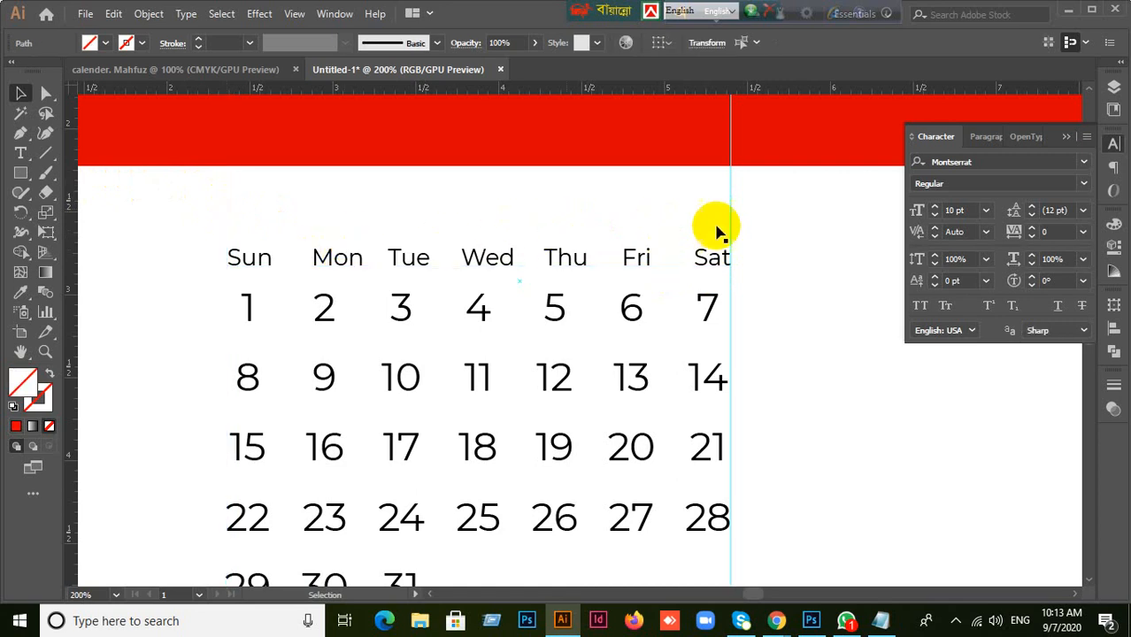
left_click_drag(731, 227, 803, 285)
key("Delete")
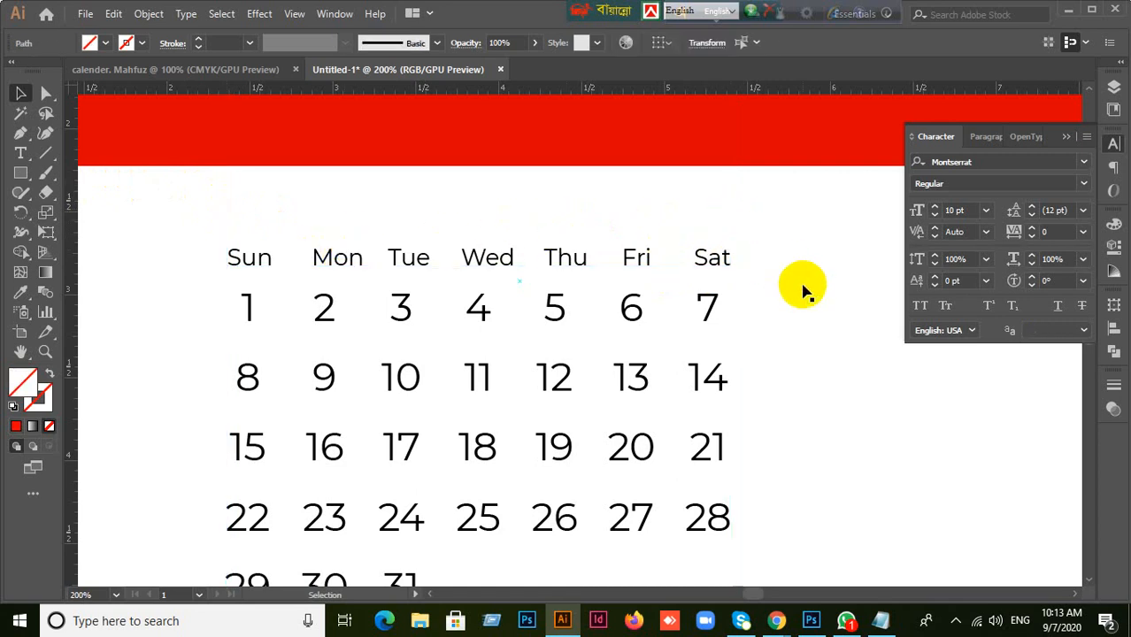
- Nudge the weekday row down and slightly left so it sits close above the first row of dates
scroll(802, 292, "down", 2)
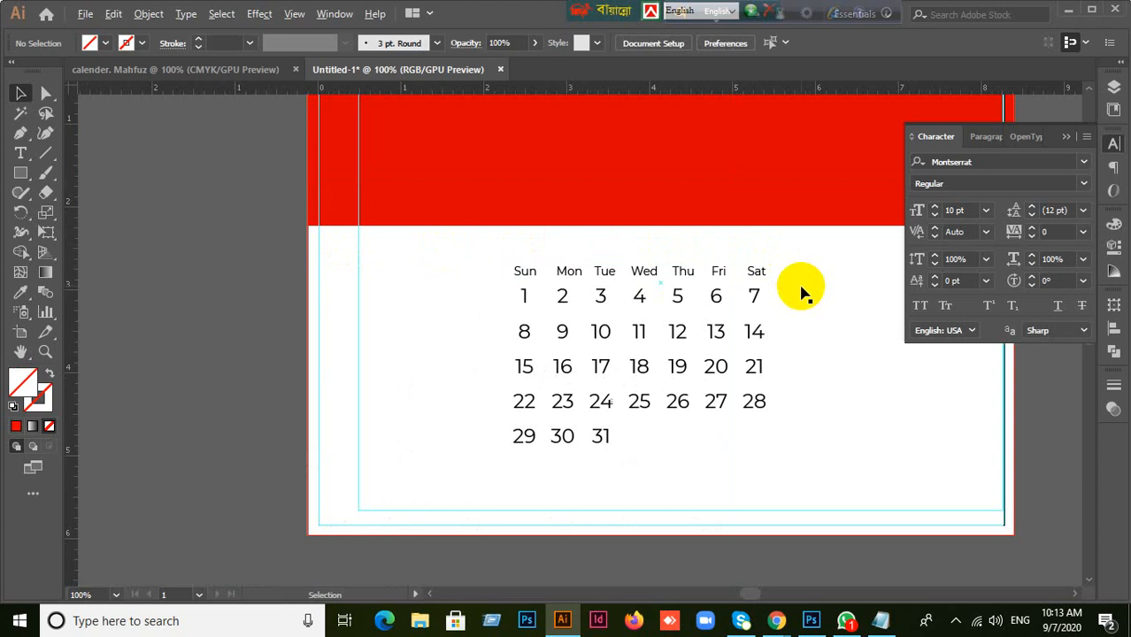
scroll(796, 297, "up", 2)
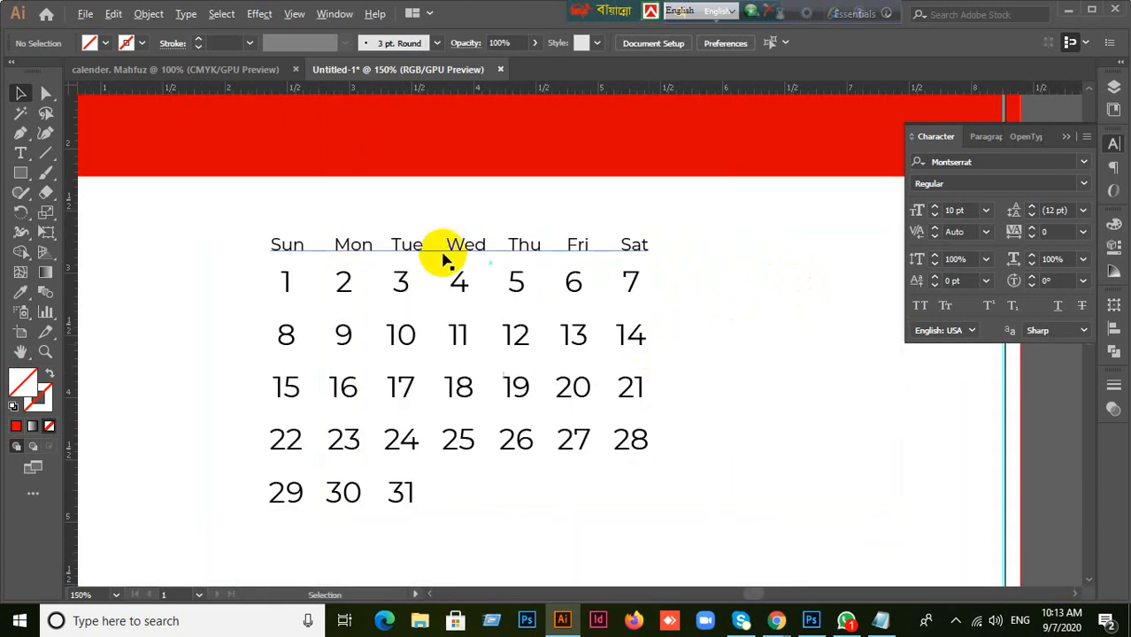
left_click(448, 249)
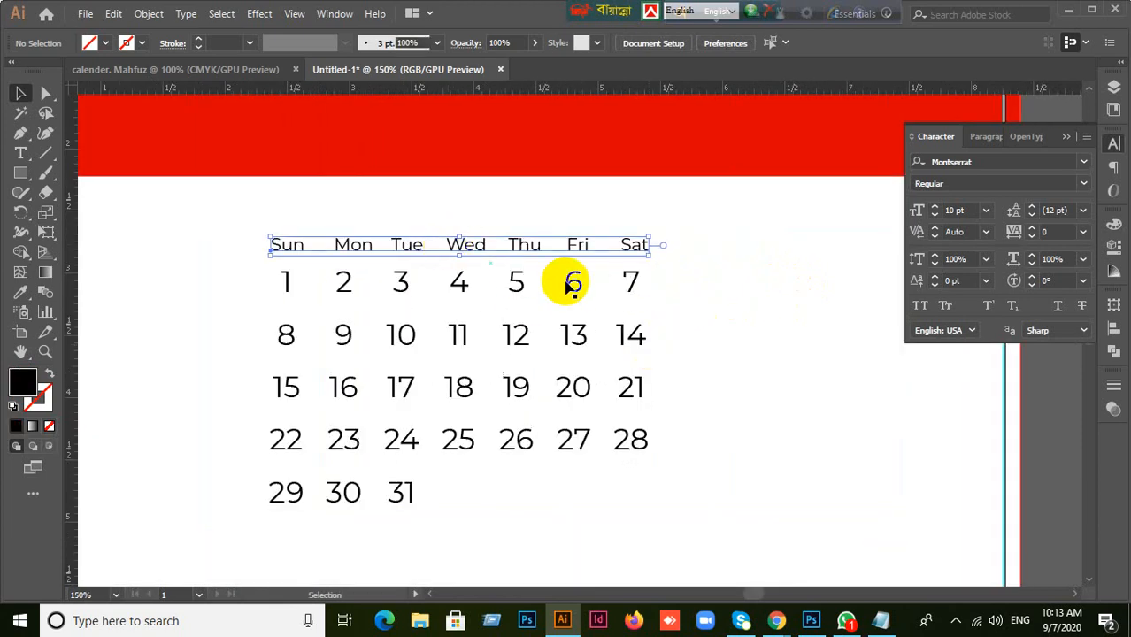
key("Left")
key("Left")
key("Left")
key("Down")
key("Down")
key("Down")
key("Down")
key("Down")
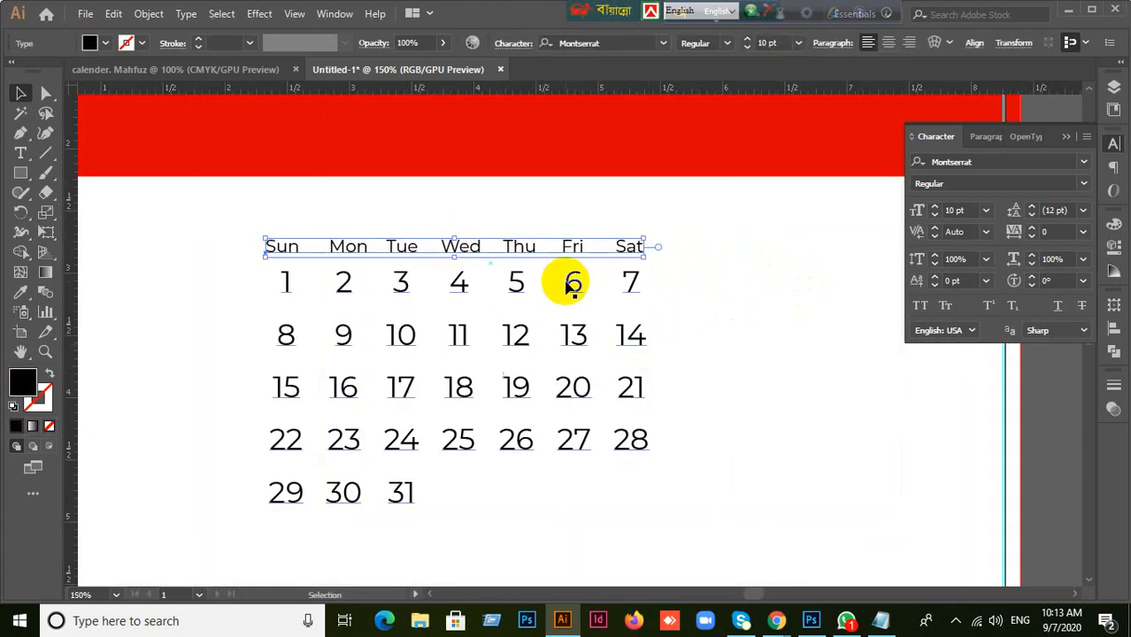
key("Right")
key("Right")
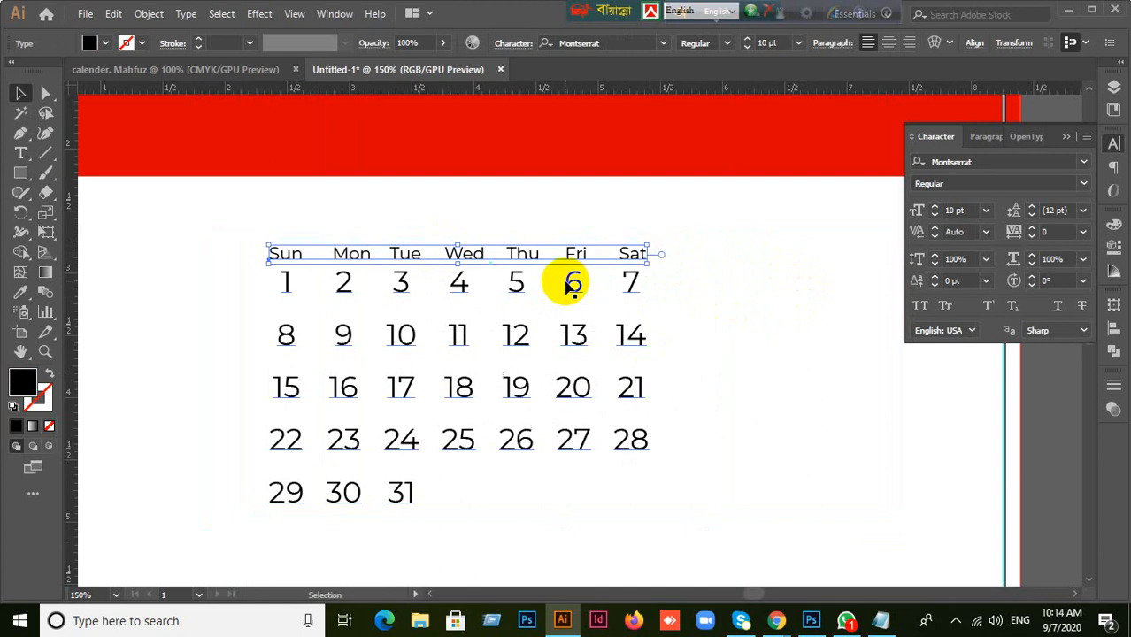
key("Left")
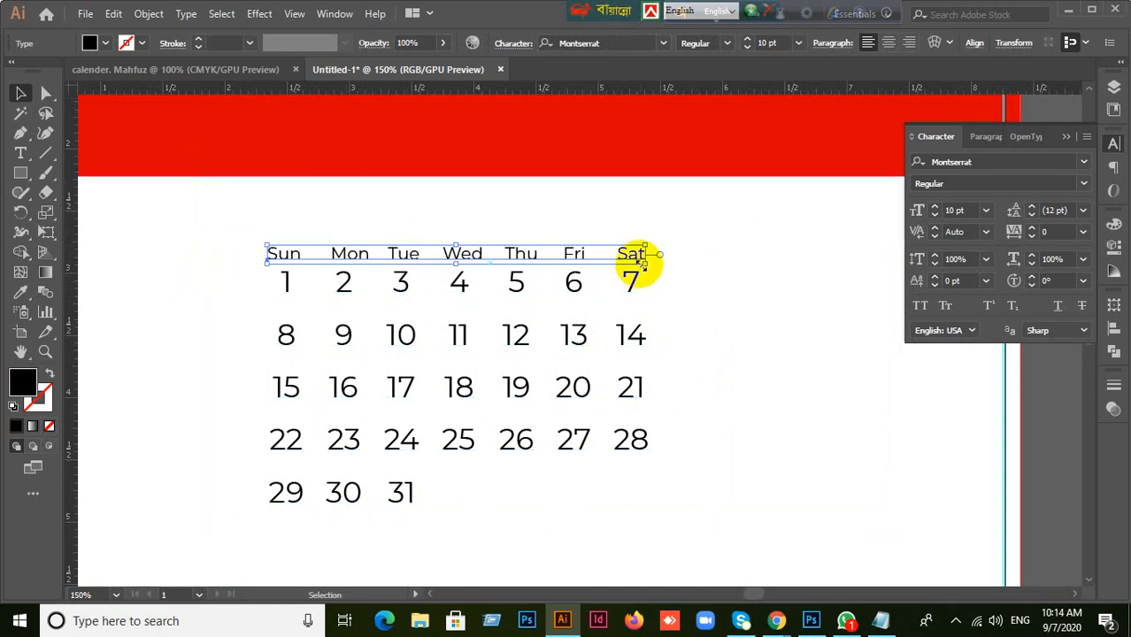
left_click(757, 330)
- Set the weekday row in All Caps
left_click(512, 253)
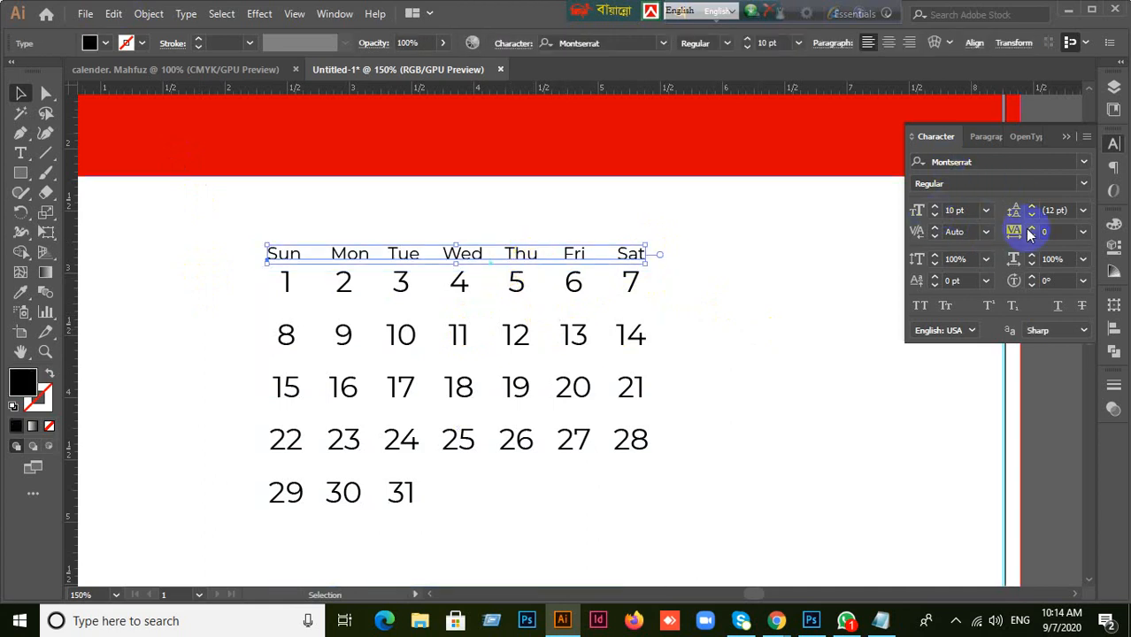
left_click(923, 305)
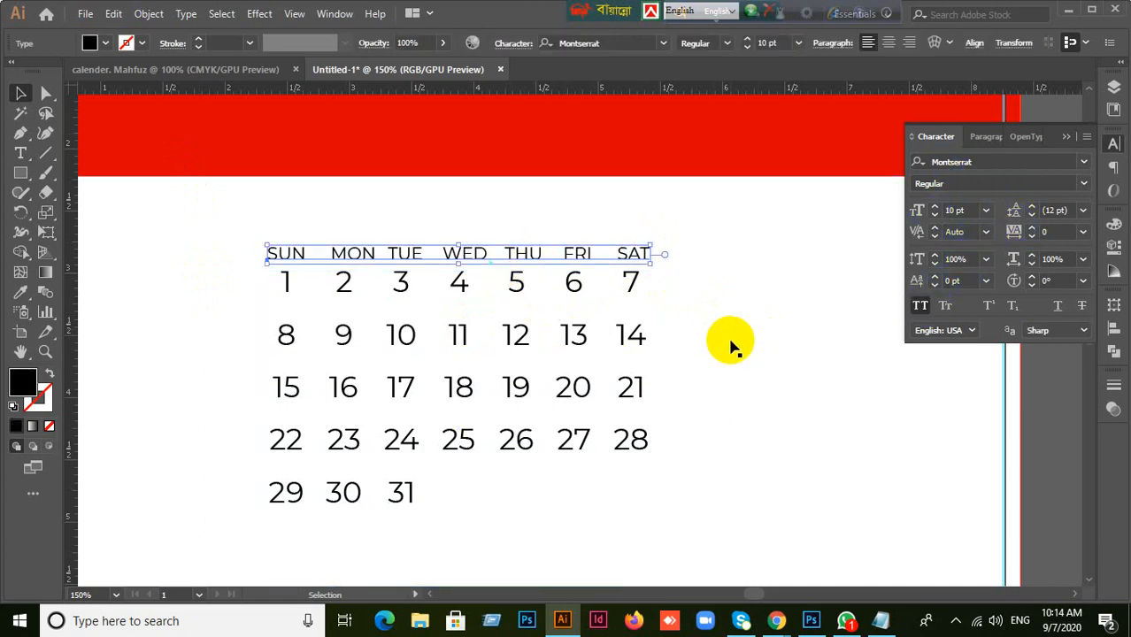
left_click(681, 340)
- Convert the weekday row to outlines and select the resulting group of letters
scroll(685, 341, "up", 1)
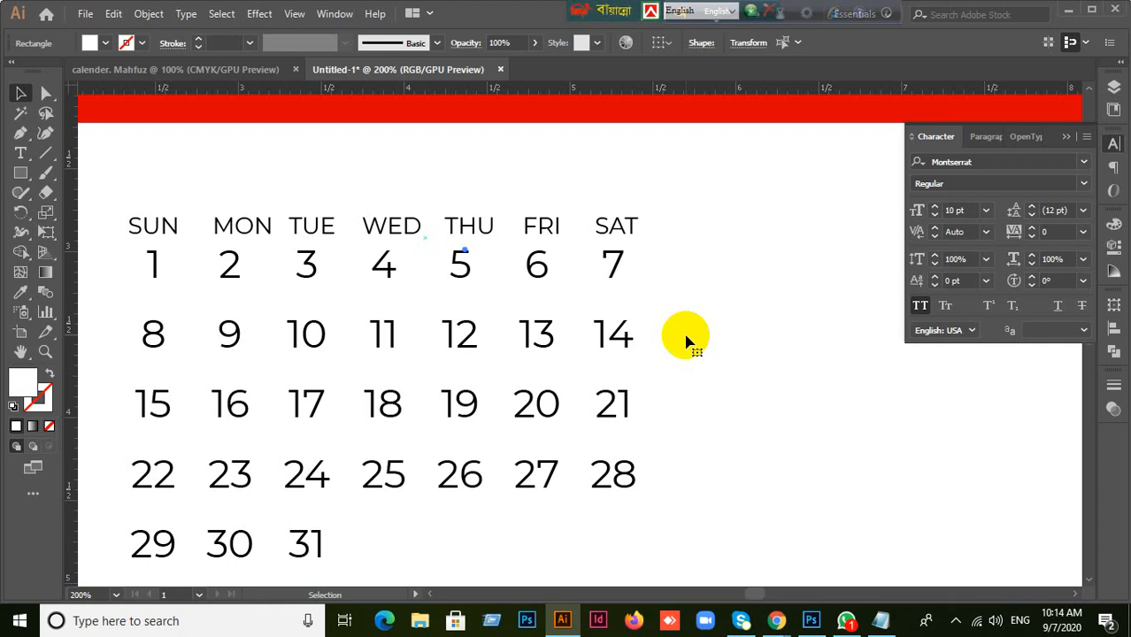
left_click(151, 273)
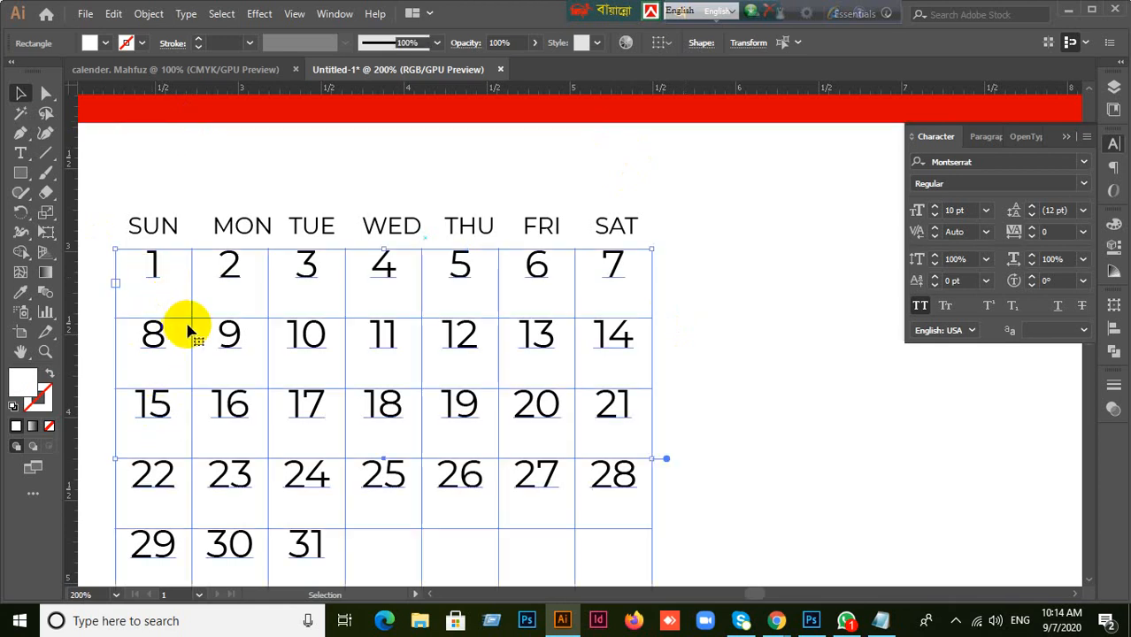
left_click(341, 232)
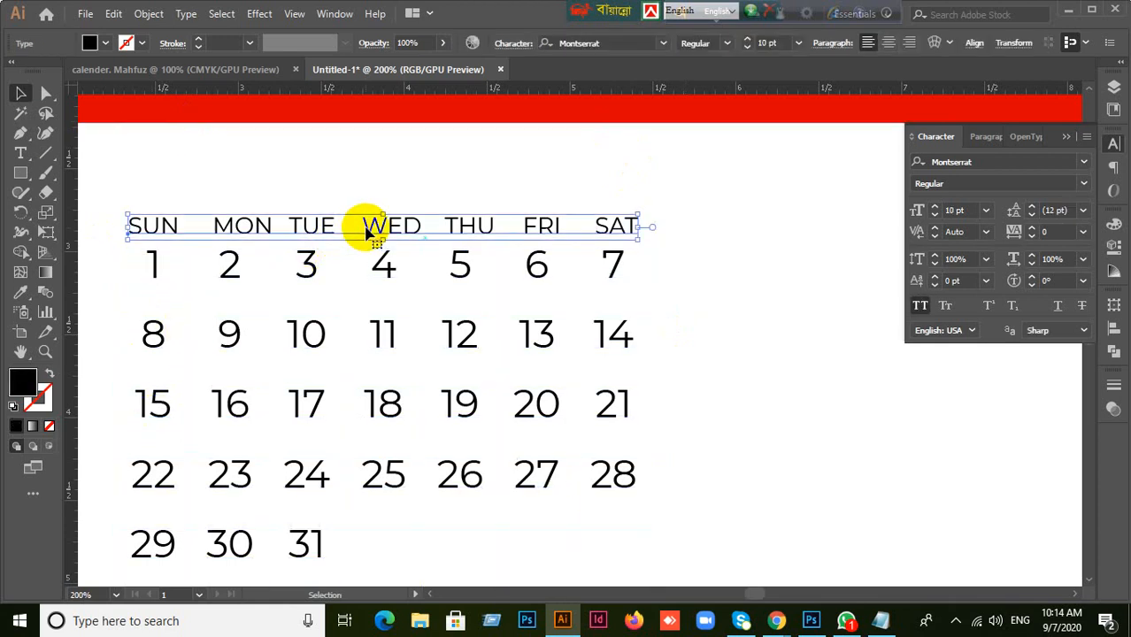
right_click(262, 229)
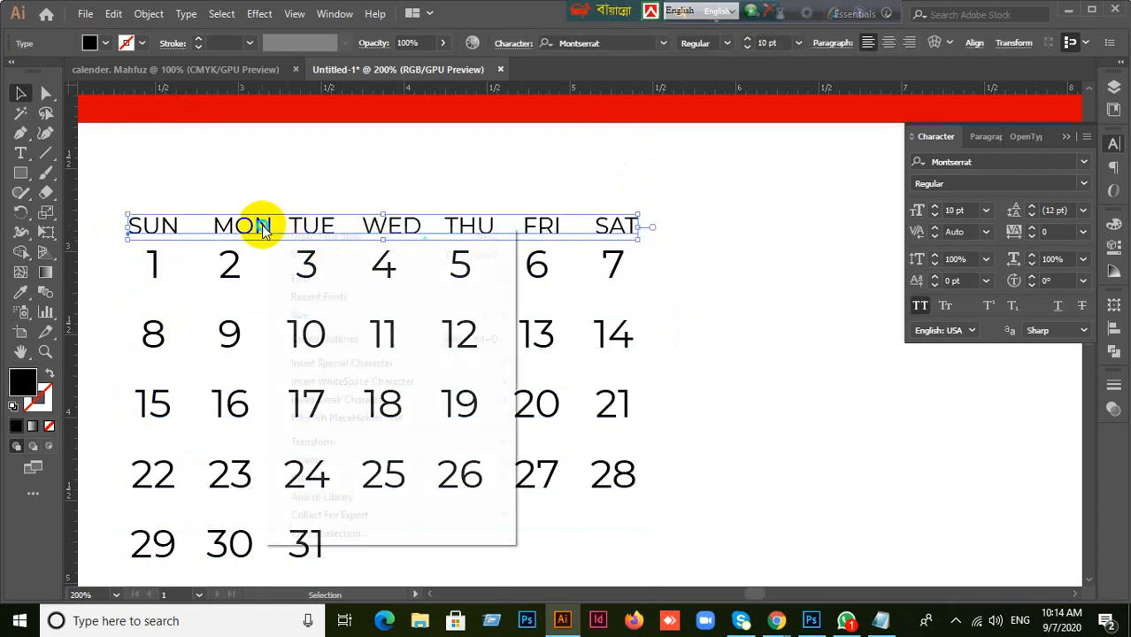
left_click(315, 336)
left_click(198, 256)
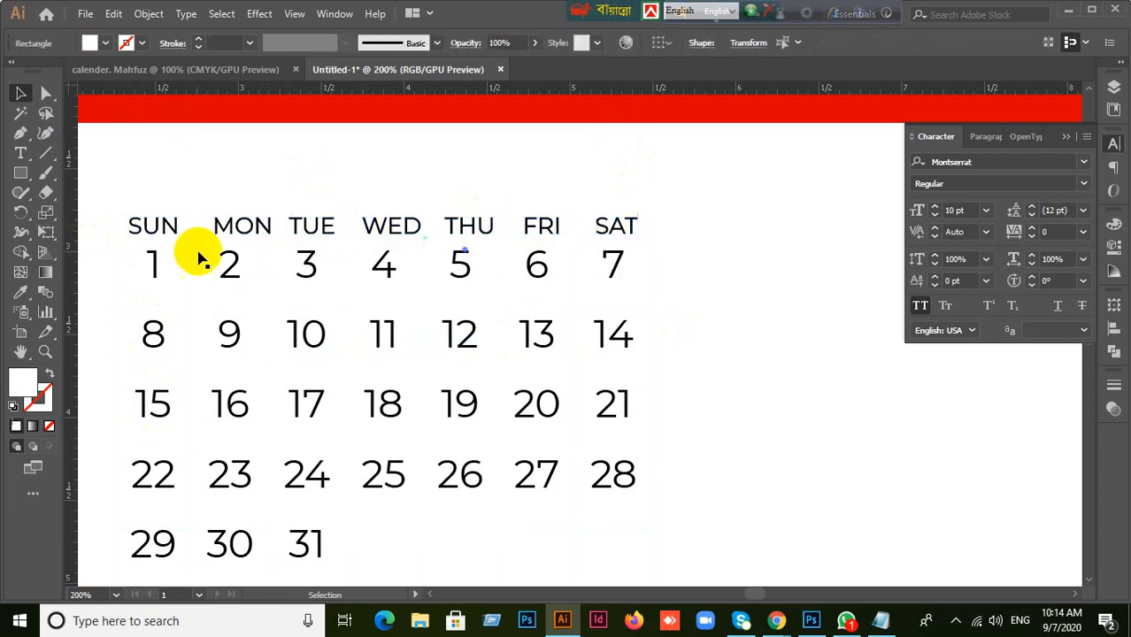
left_click(157, 223)
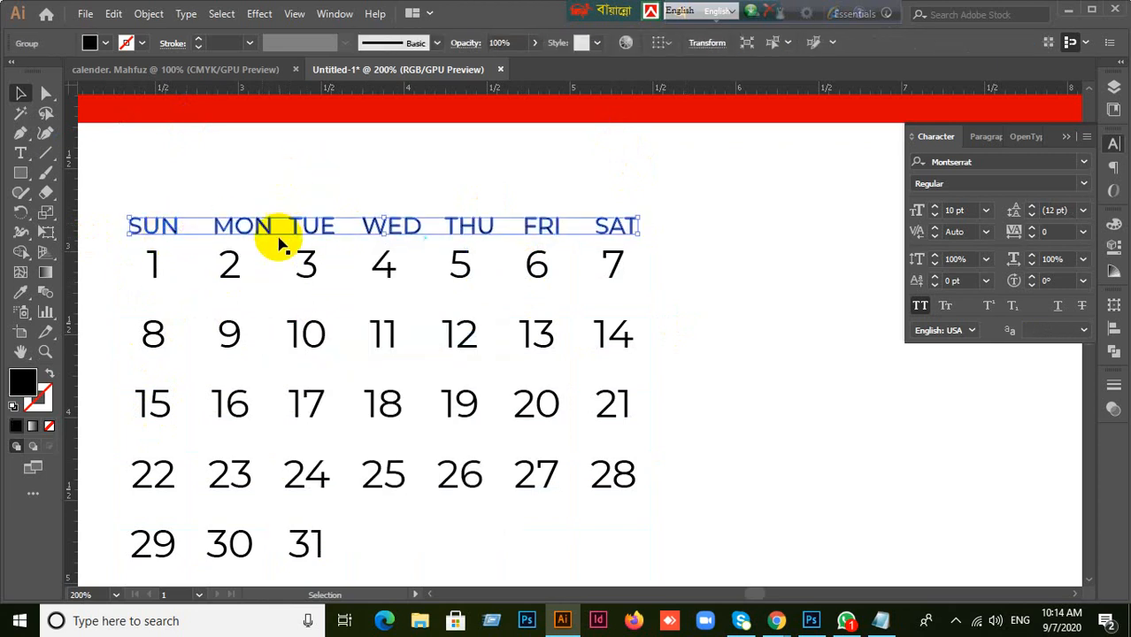
- Ungroup the outlined weekday row into separate letters
right_click(255, 225)
left_click(307, 368)
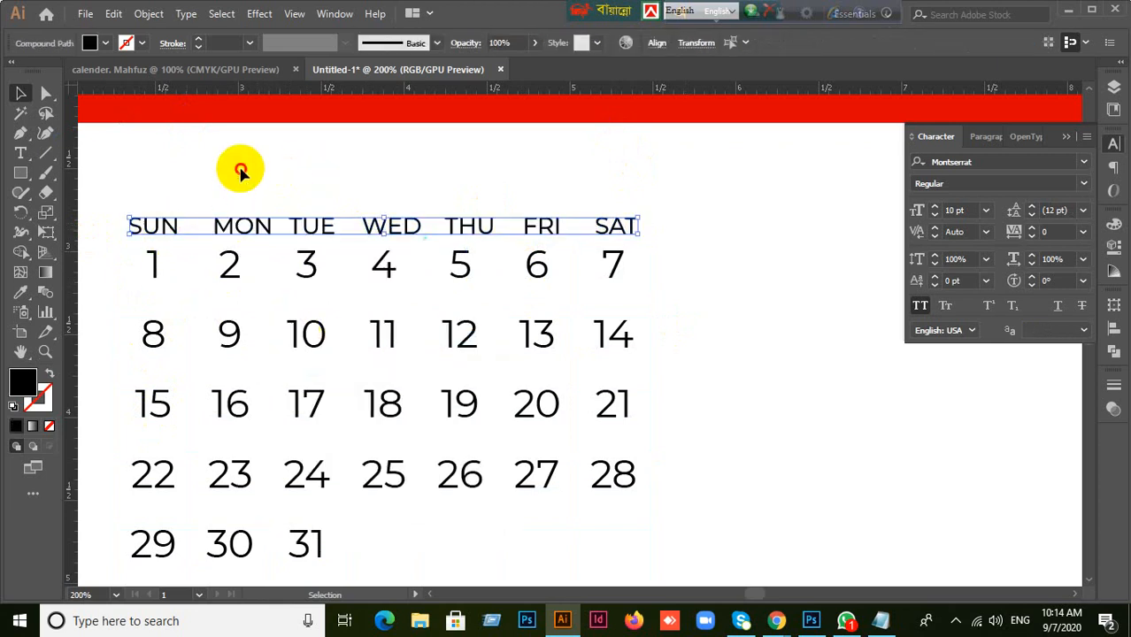
left_click(240, 170)
- Clear the selection and lock the guides on the calendar page
scroll(354, 256, "down", 2)
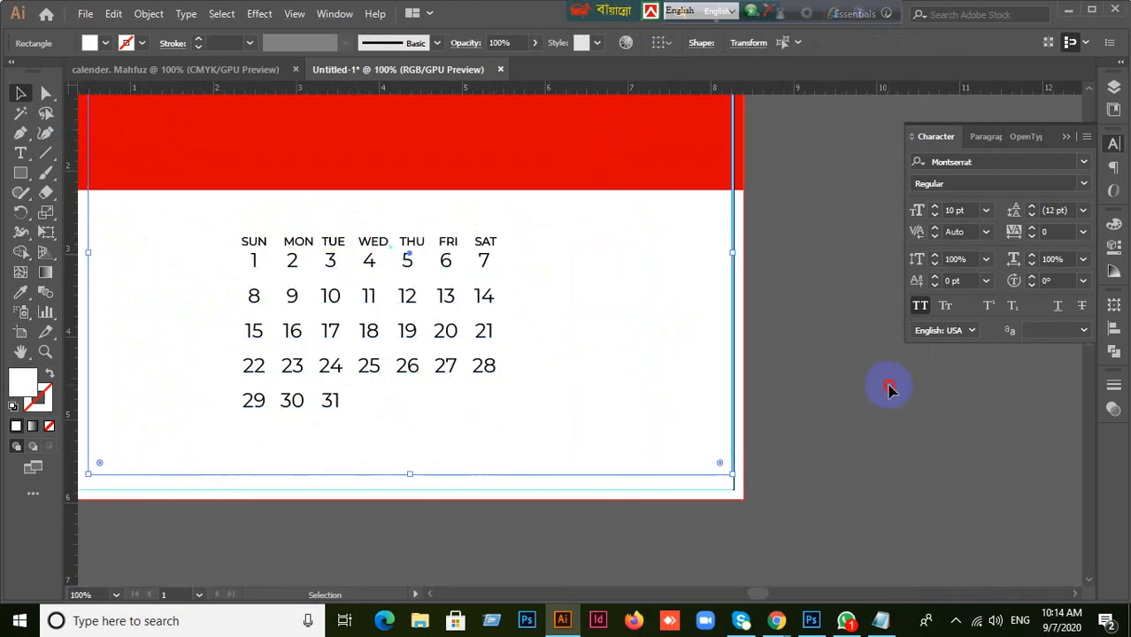
left_click(889, 390)
right_click(628, 361)
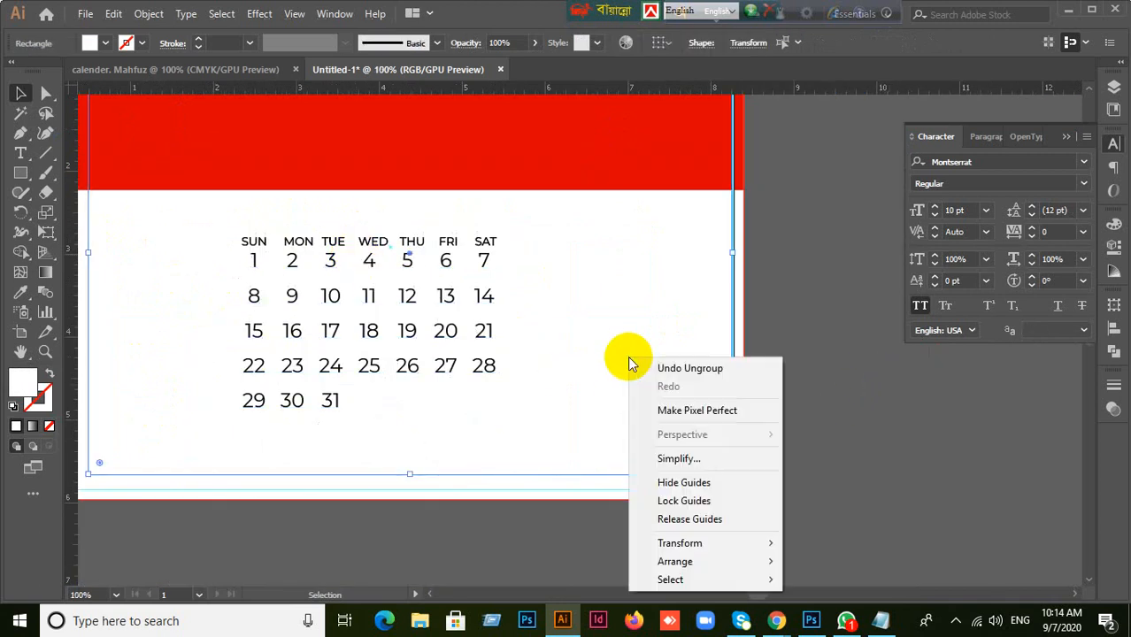
left_click(586, 363)
scroll(415, 486, "up", 2)
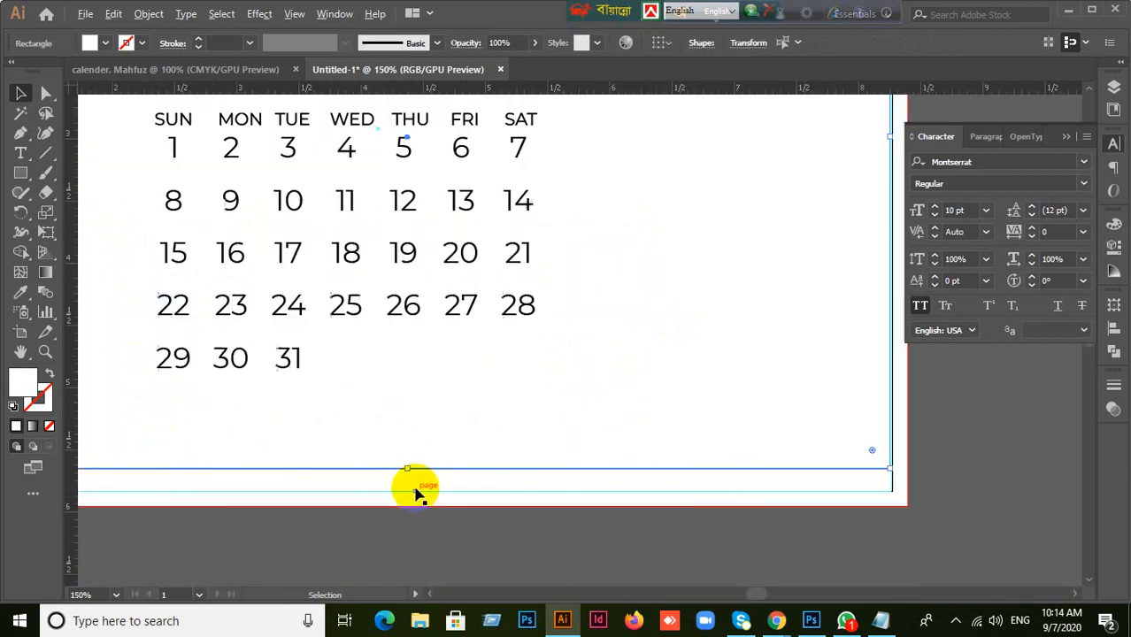
scroll(383, 509, "down", 1)
left_click_drag(384, 478, 748, 450)
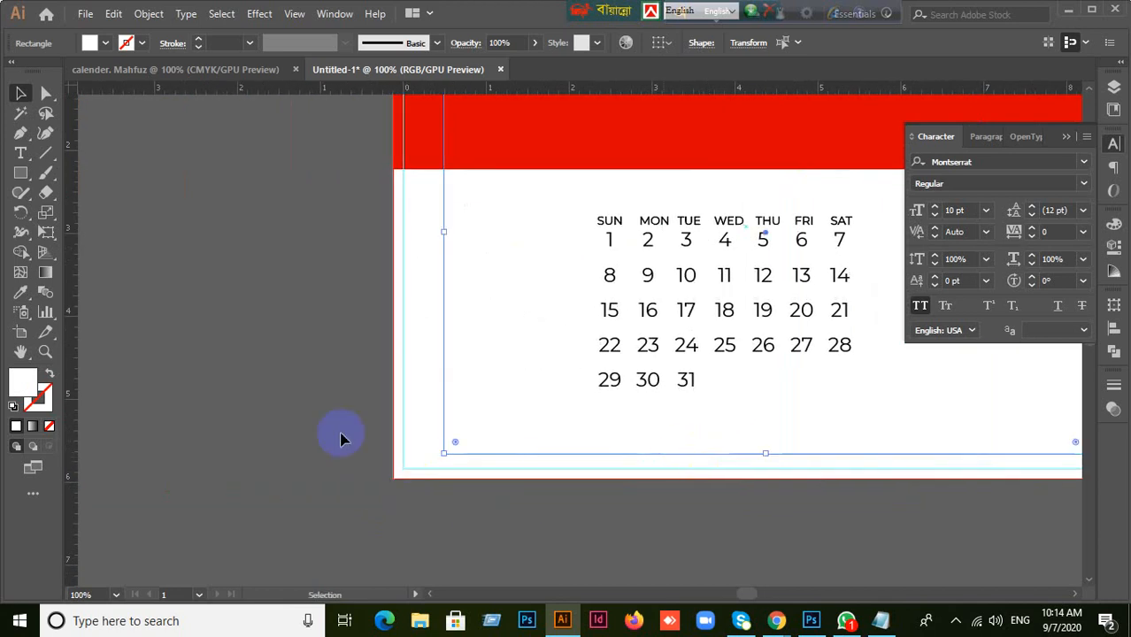
left_click(341, 440)
right_click(489, 349)
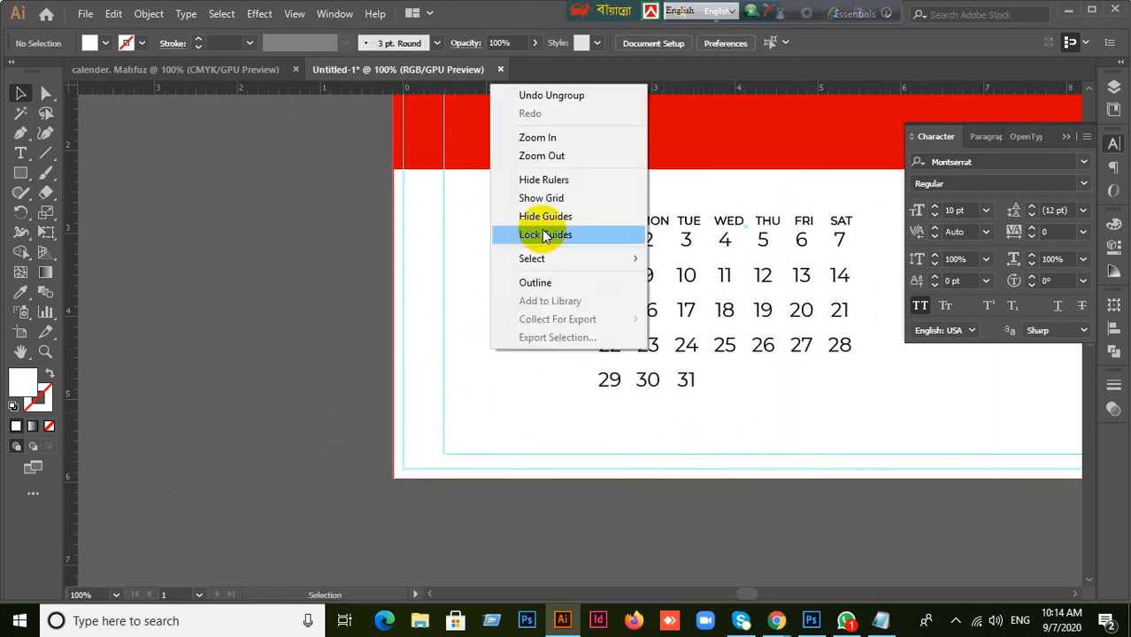
left_click(545, 236)
- Group the three outlined letters of SUN into one label
scroll(749, 371, "up", 1)
left_click_drag(643, 313, 568, 435)
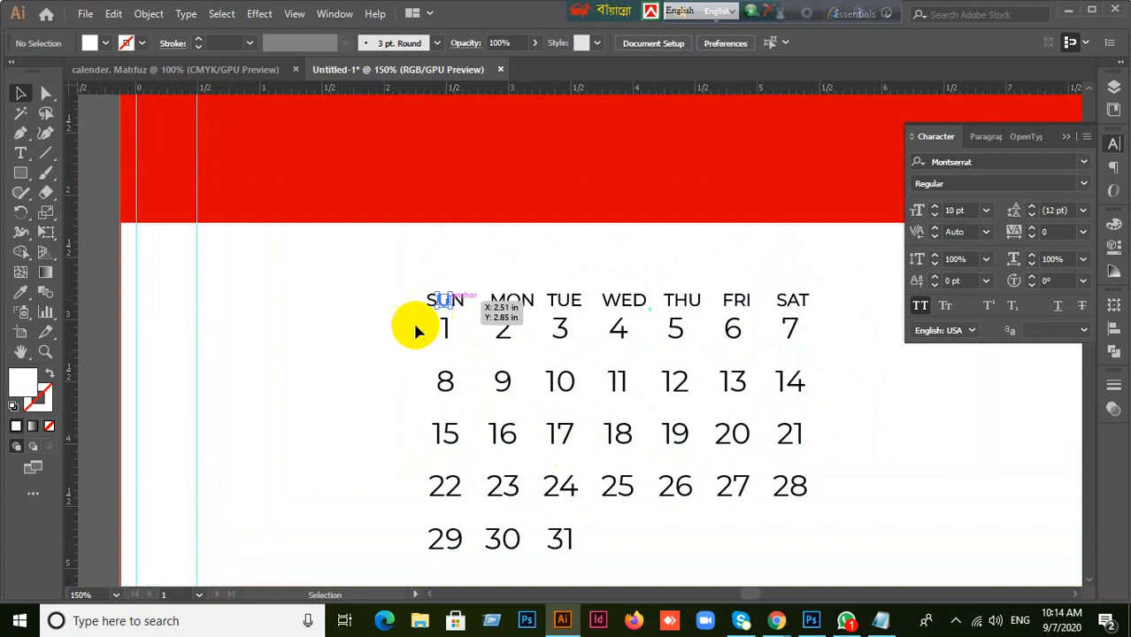
left_click(442, 299)
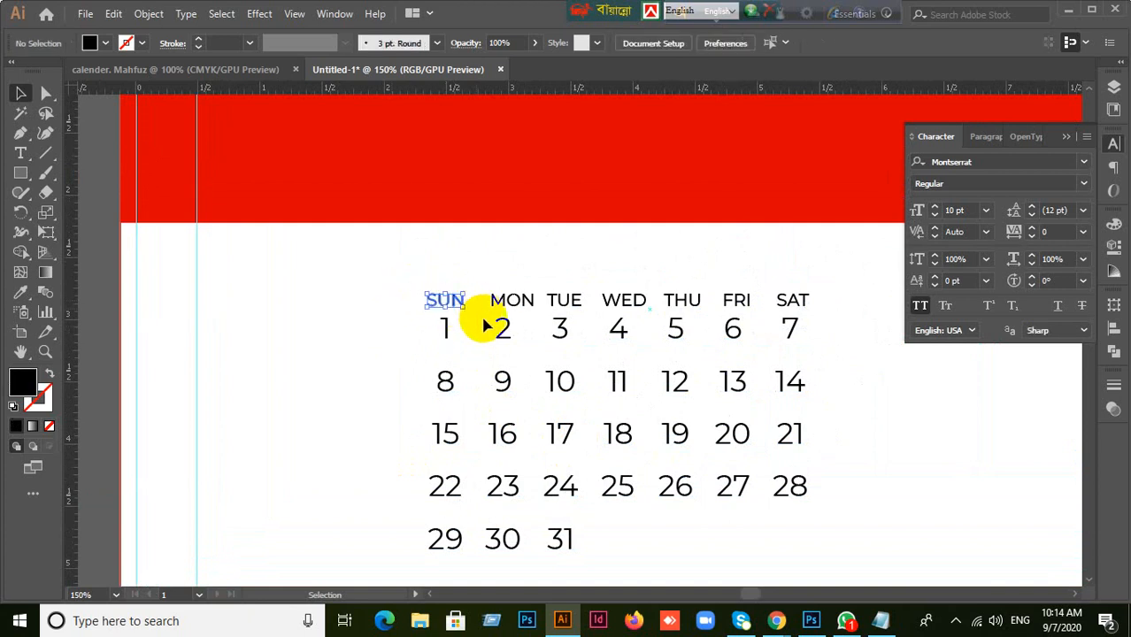
left_click(486, 326)
key("ctrl+g")
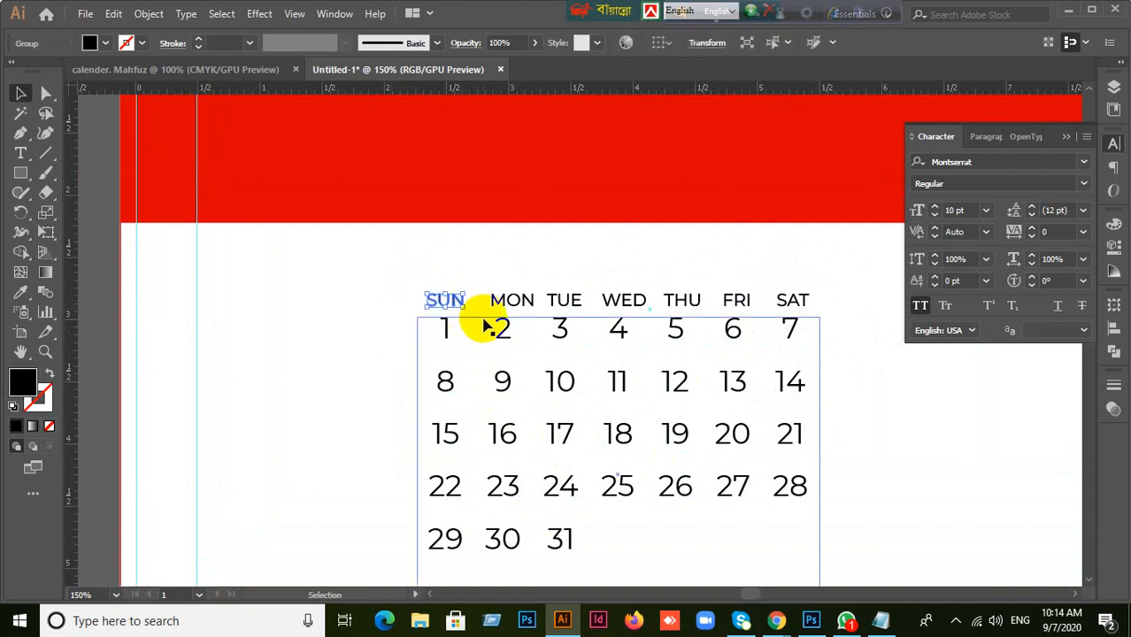
scroll(478, 356, "up", 2)
left_click(480, 356)
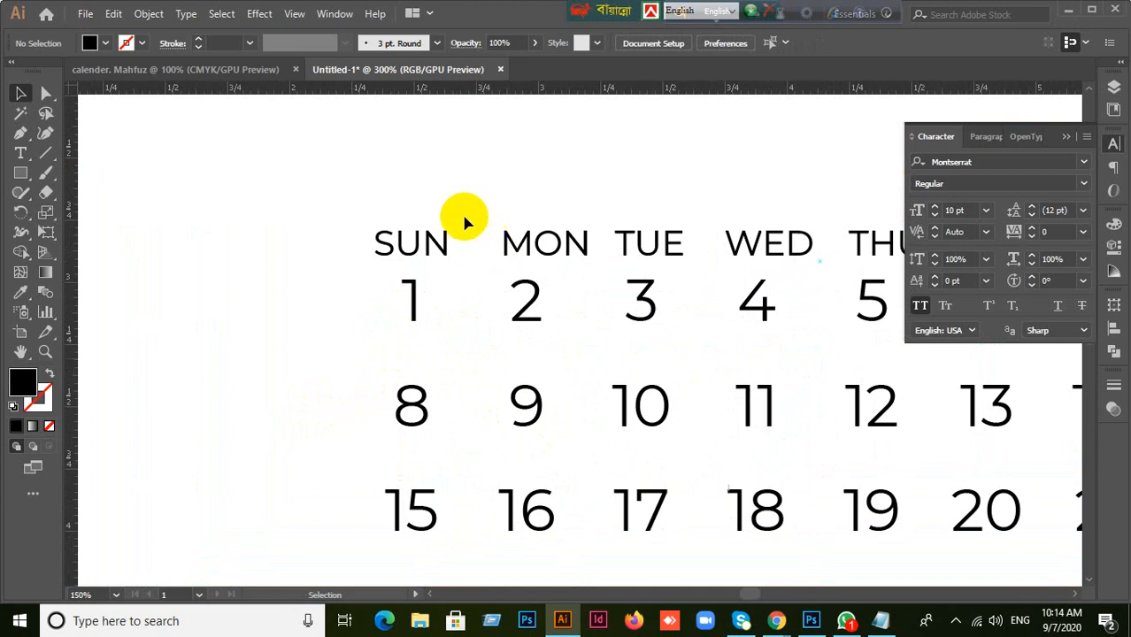
- Group the letters of MON and the letters of TUE into separate labels
left_click(507, 226)
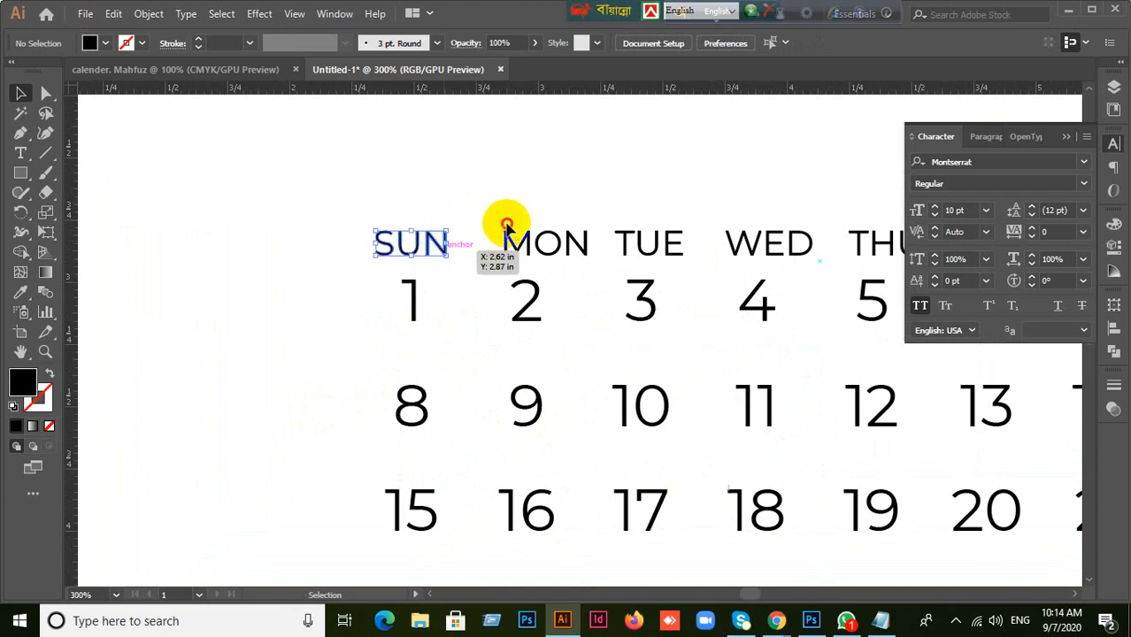
left_click_drag(496, 215, 601, 255)
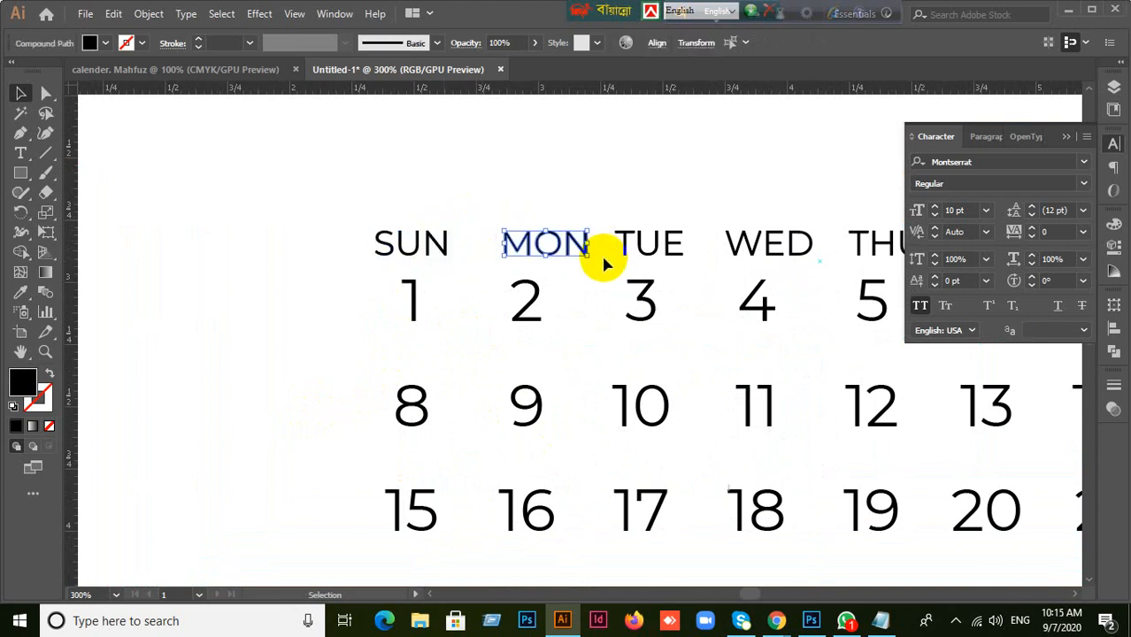
key("a")
key("v")
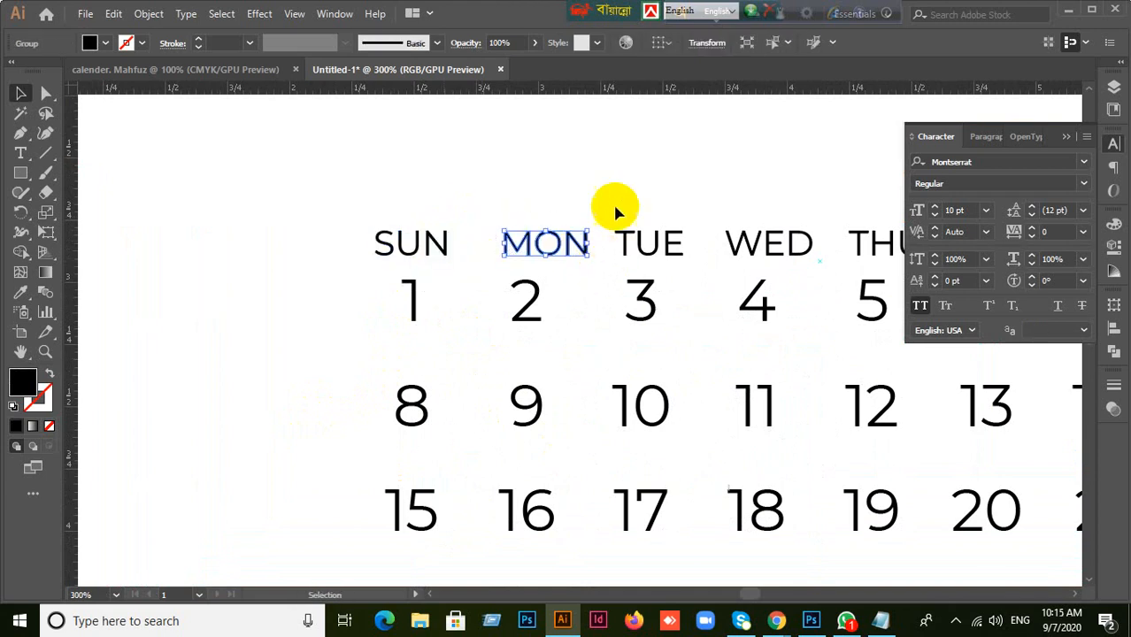
left_click_drag(617, 211, 438, 275)
key("ctrl+g")
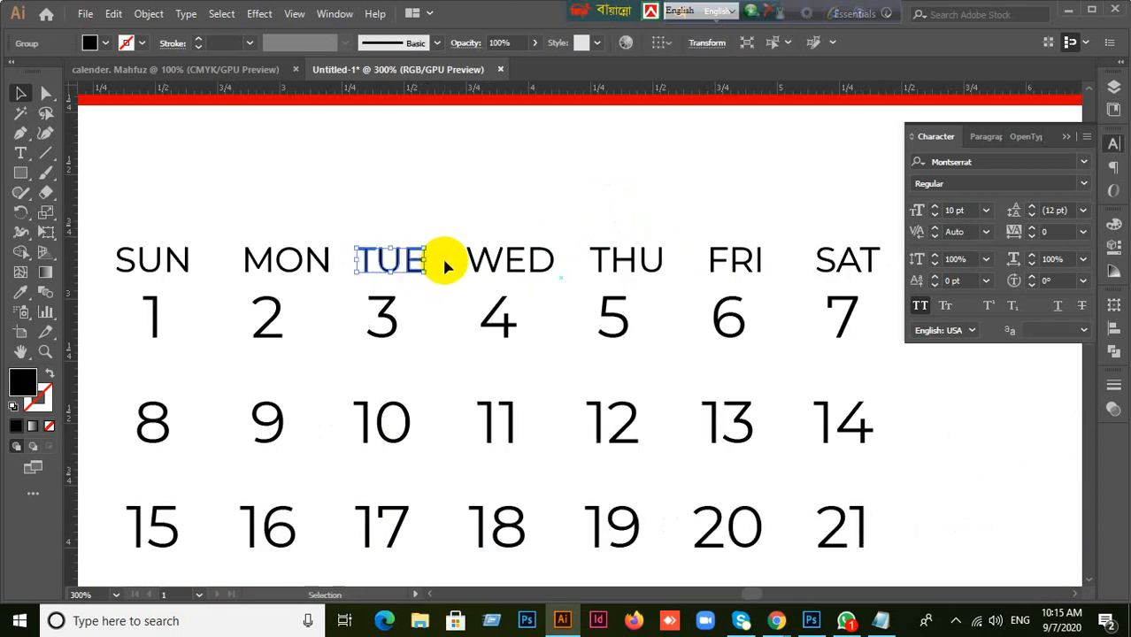
- Group the letters of WED and the letters of THU into separate labels
left_click_drag(457, 235, 672, 276)
key("a")
key("v")
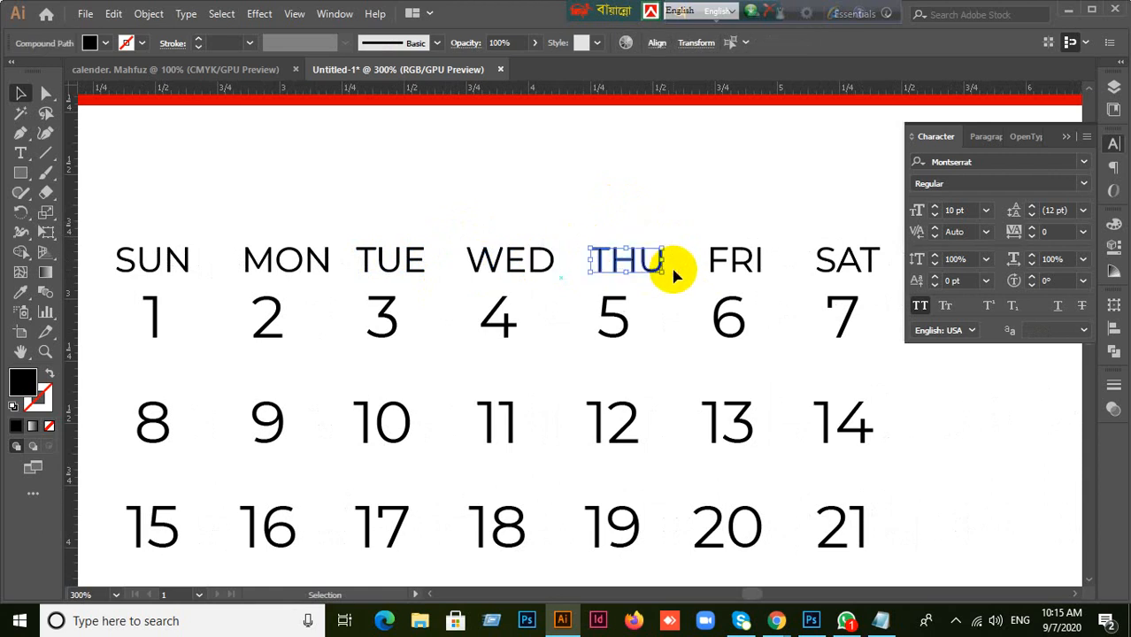
key("ctrl+g")
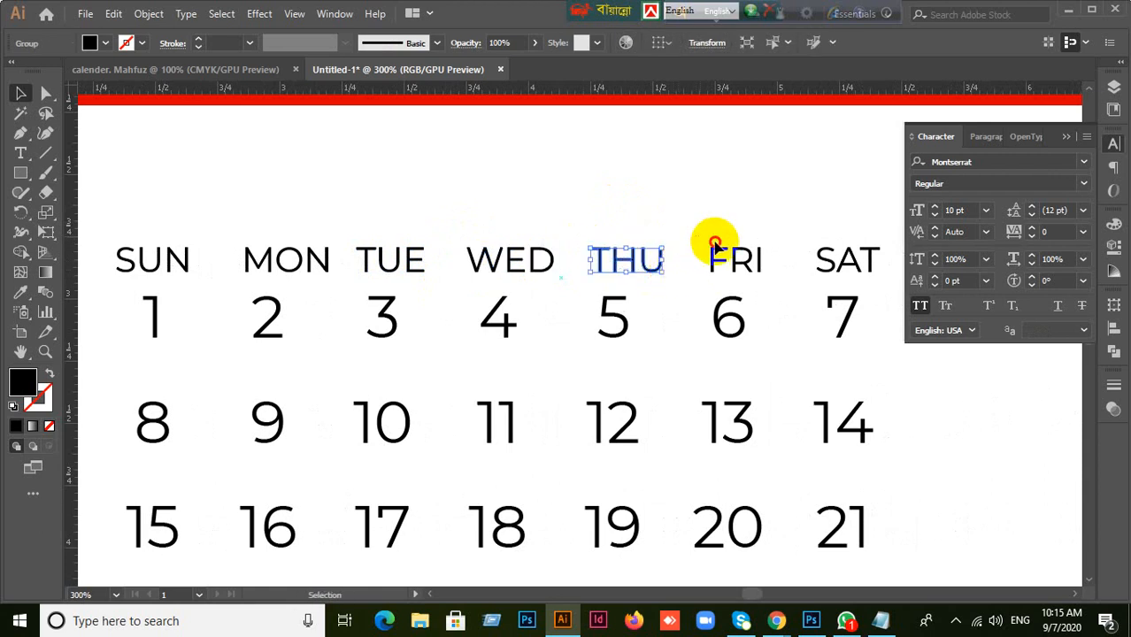
- Group the letters of FRI and the letters of SAT into separate labels
left_click_drag(714, 240, 757, 260)
key("a")
key("v")
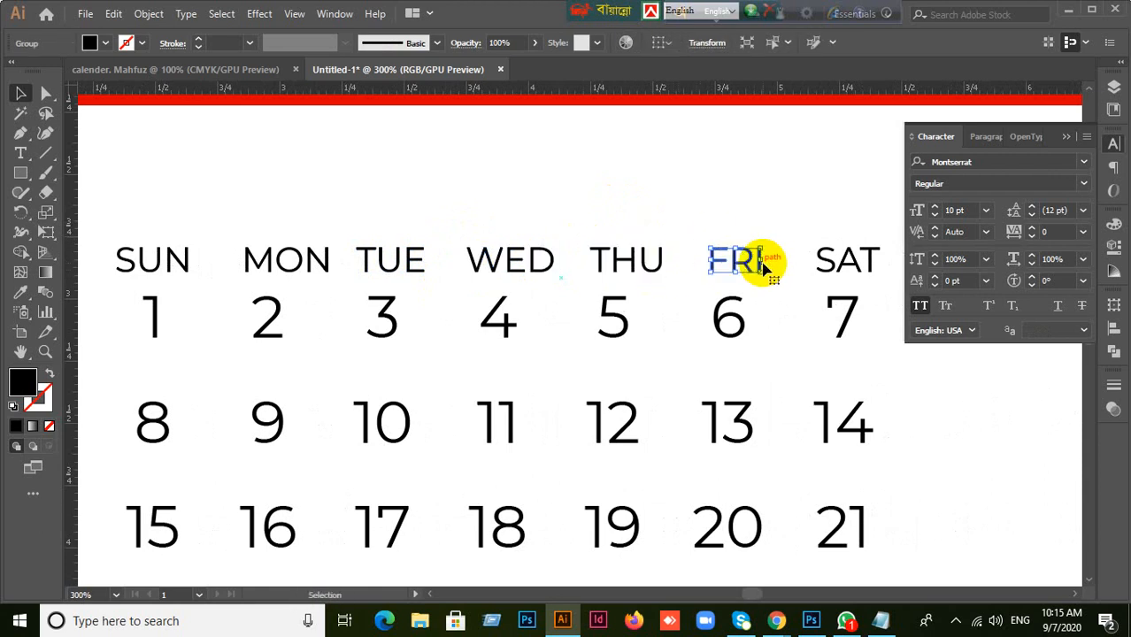
left_click_drag(811, 220, 871, 272)
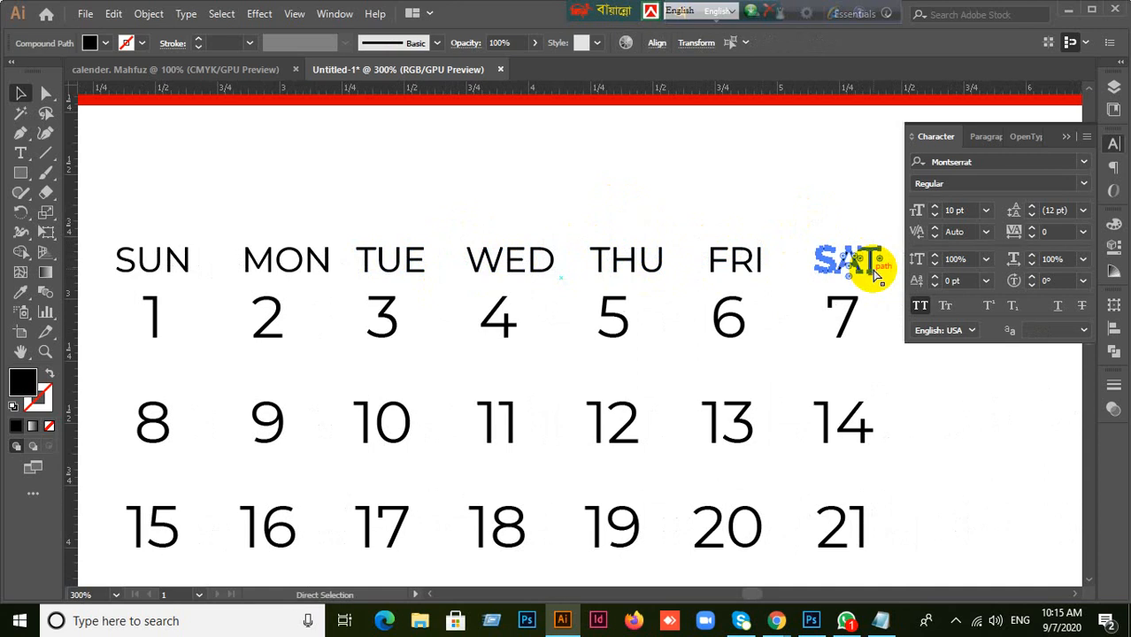
key("ctrl+g")
scroll(667, 418, "down", 1)
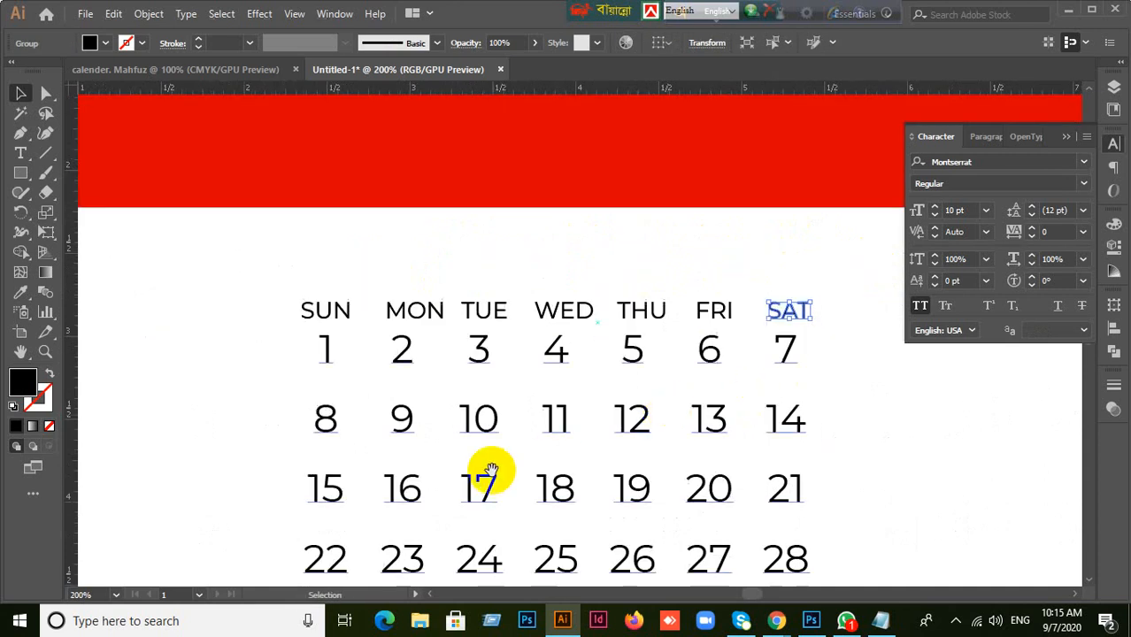
- Move the MON and TUE labels slightly left so they sit over the 2 and 3 date columns
left_click_drag(481, 463, 559, 370)
left_click(348, 329)
scroll(386, 253, "up", 1)
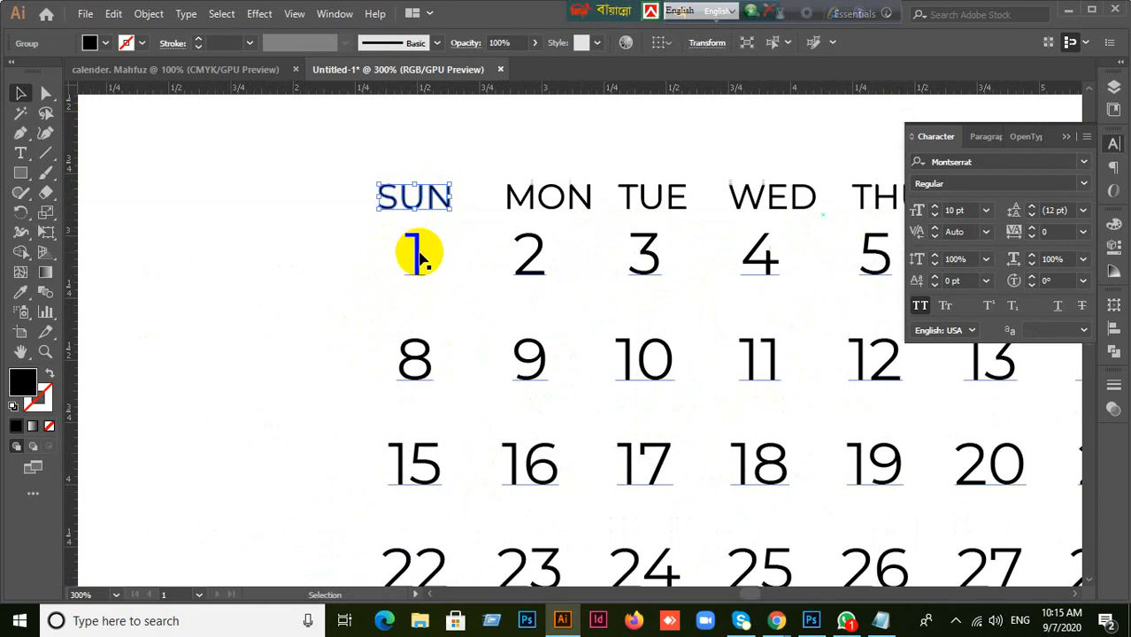
left_click(418, 253)
left_click(258, 286)
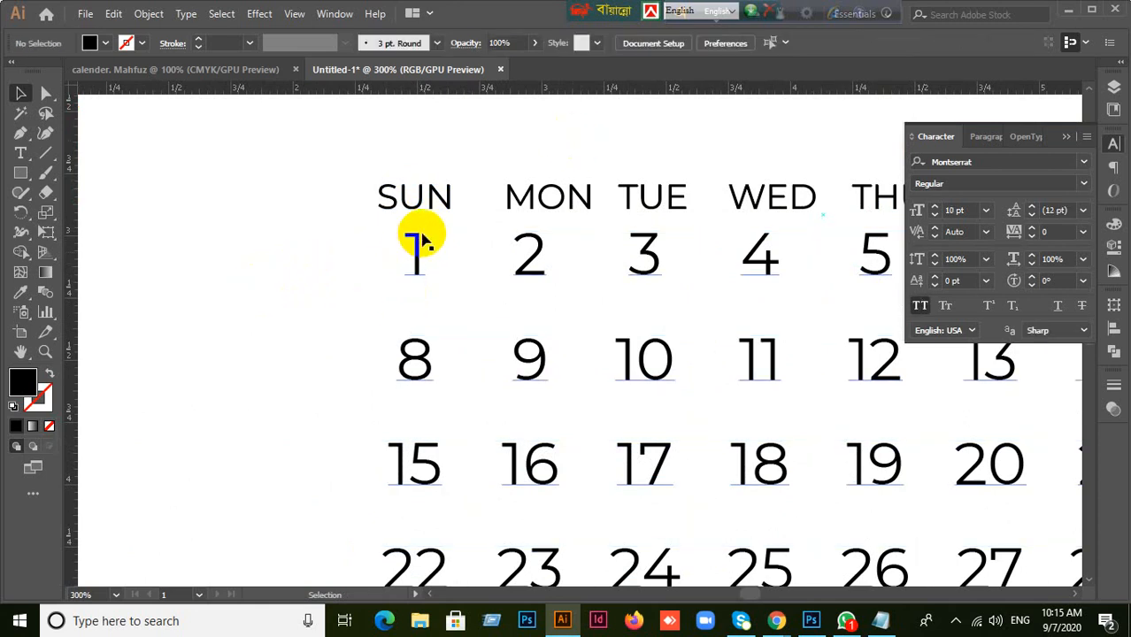
left_click_drag(539, 202, 526, 202)
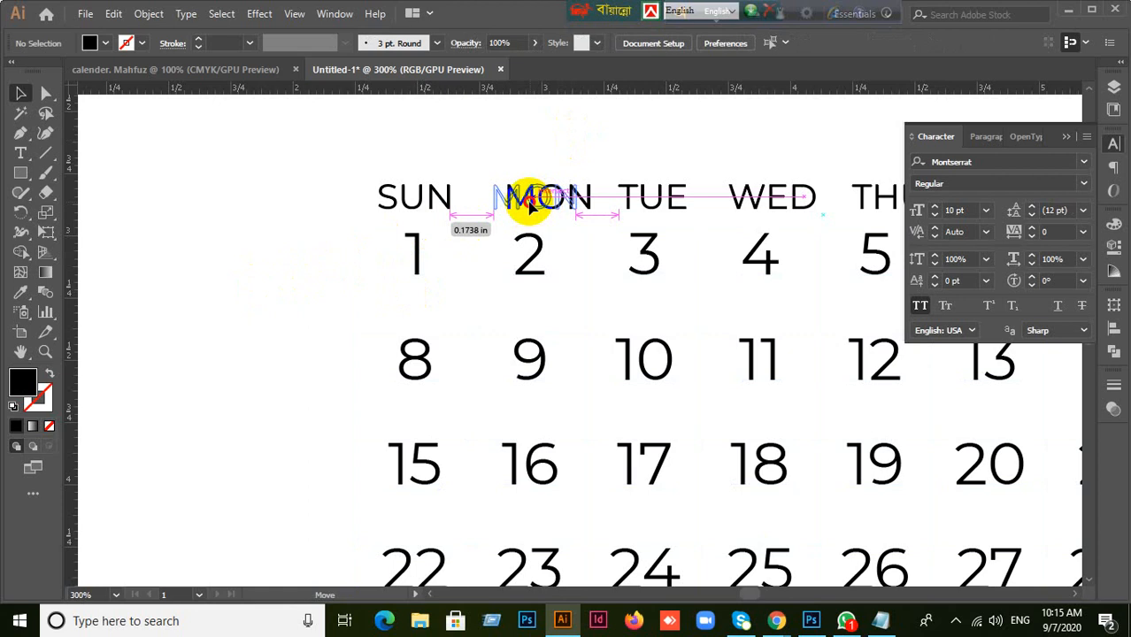
mouse_move(659, 201)
left_mouse_down()
mouse_move(675, 211)
mouse_move(650, 205)
left_mouse_up()
key("ctrl+z")
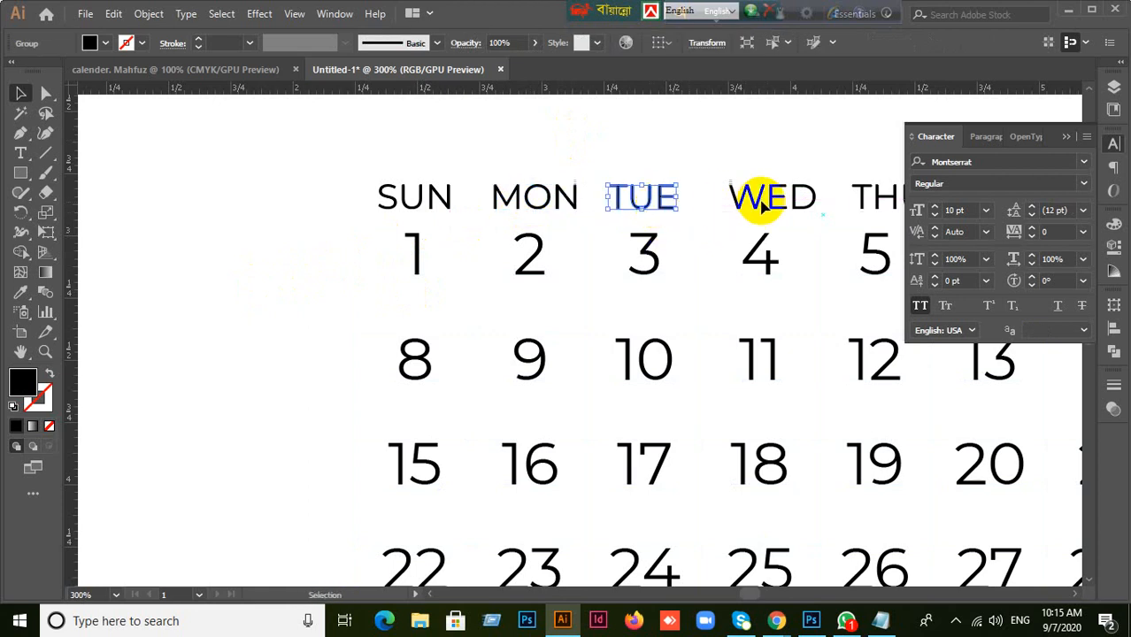
- Shift the WED, THU, FRI and SAT labels so each sits over its date column, 4 through 7
left_click_drag(762, 197, 757, 201)
left_click_drag(837, 273, 745, 269)
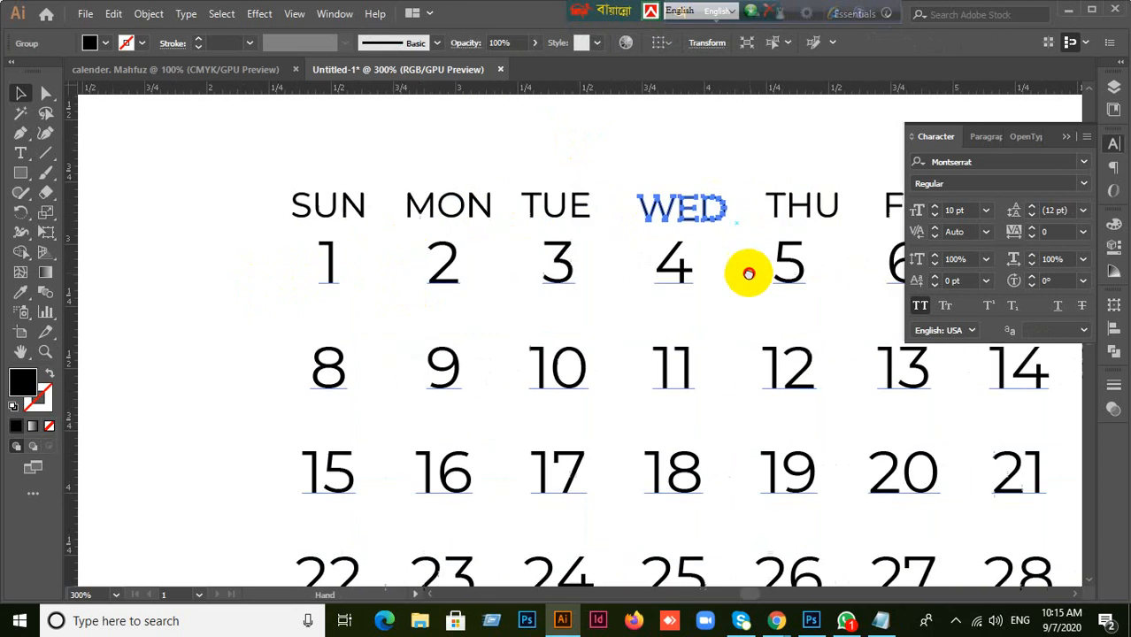
left_click_drag(801, 207, 795, 206)
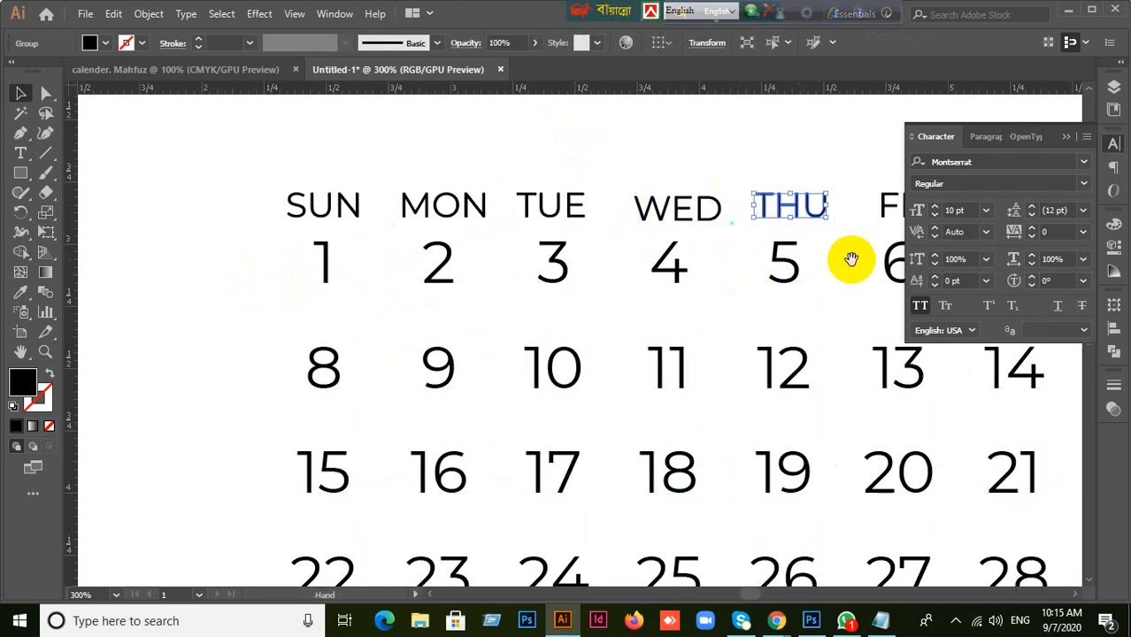
left_click_drag(848, 260, 664, 290)
left_click_drag(721, 237, 721, 247)
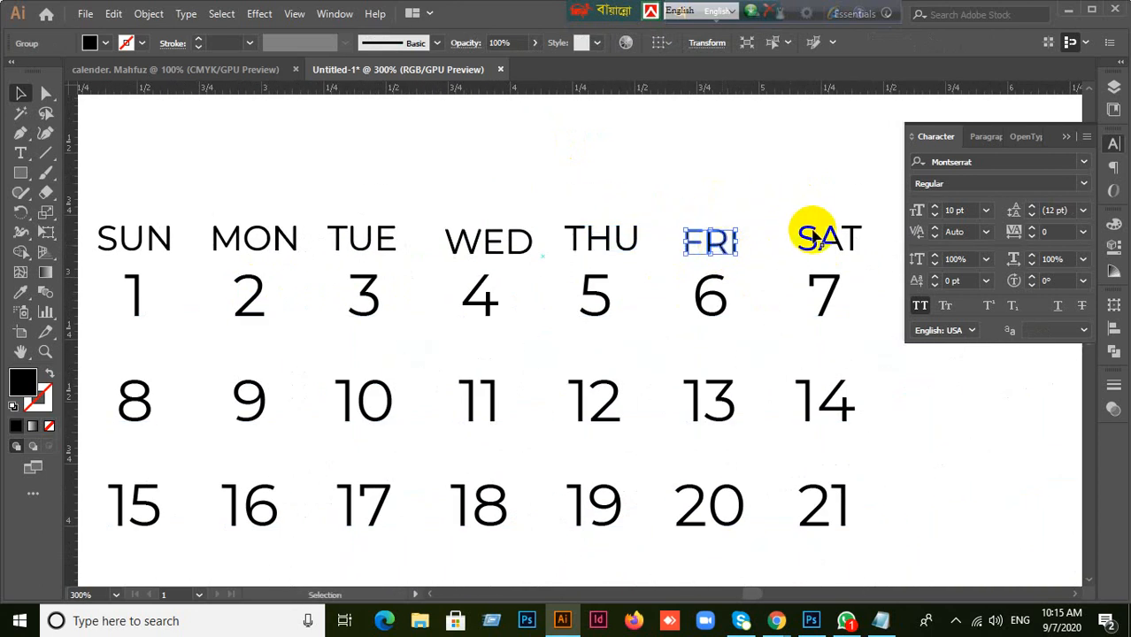
left_click_drag(828, 238, 820, 238)
left_click(882, 342)
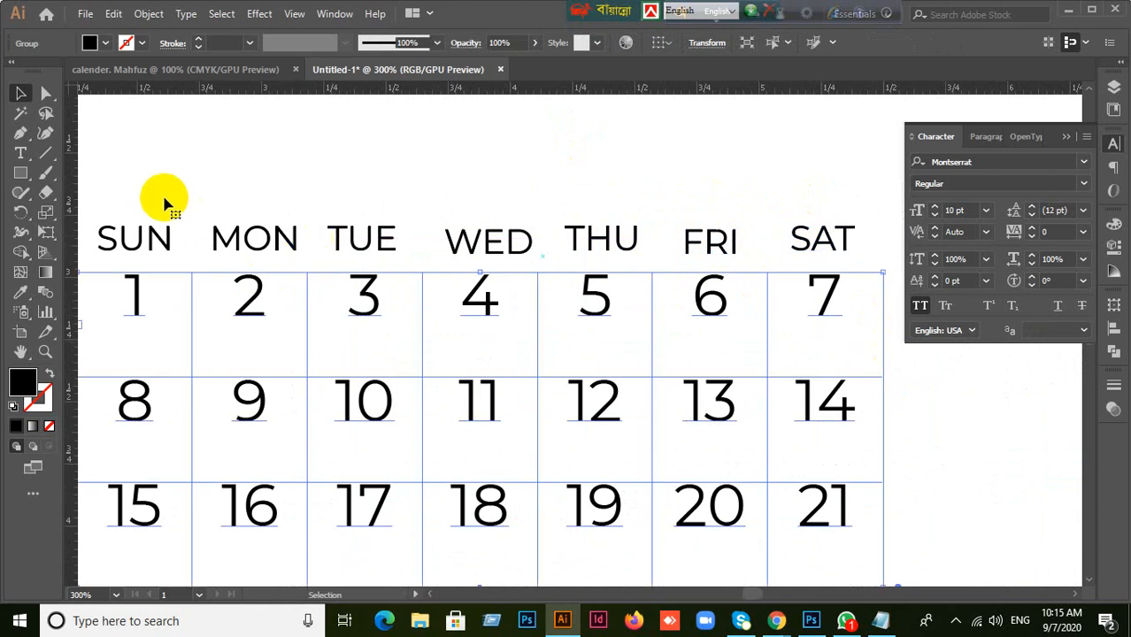
- Select all seven weekday labels and align their vertical centers to level the row
left_click(296, 234)
scroll(295, 235, "down", 1)
left_click_drag(156, 216, 659, 261)
key("ctrl+g")
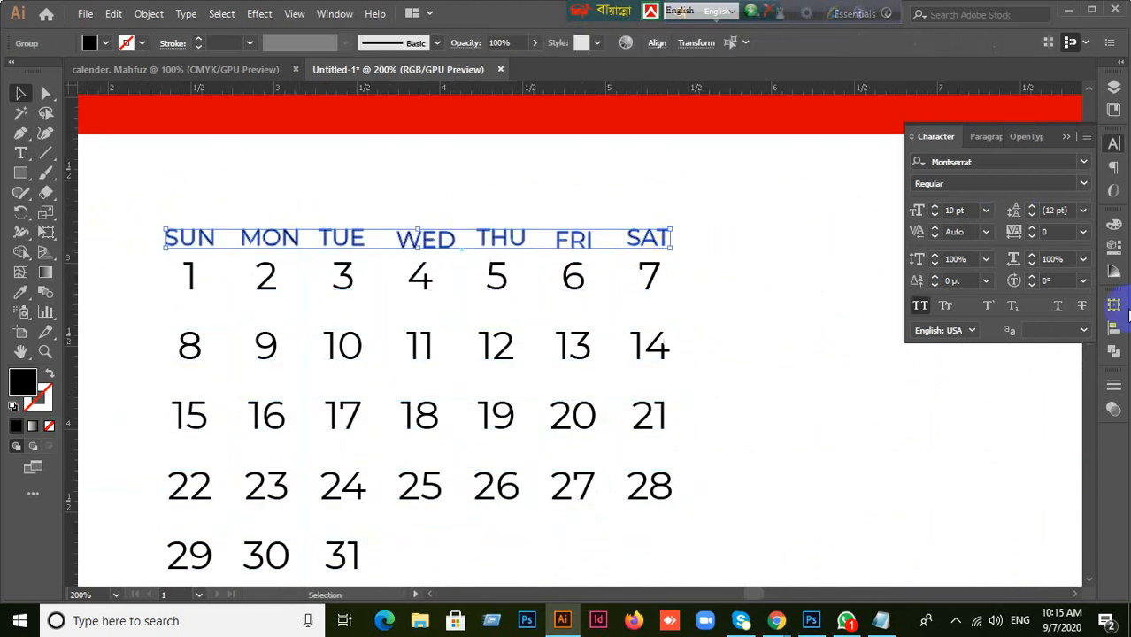
left_click(1113, 327)
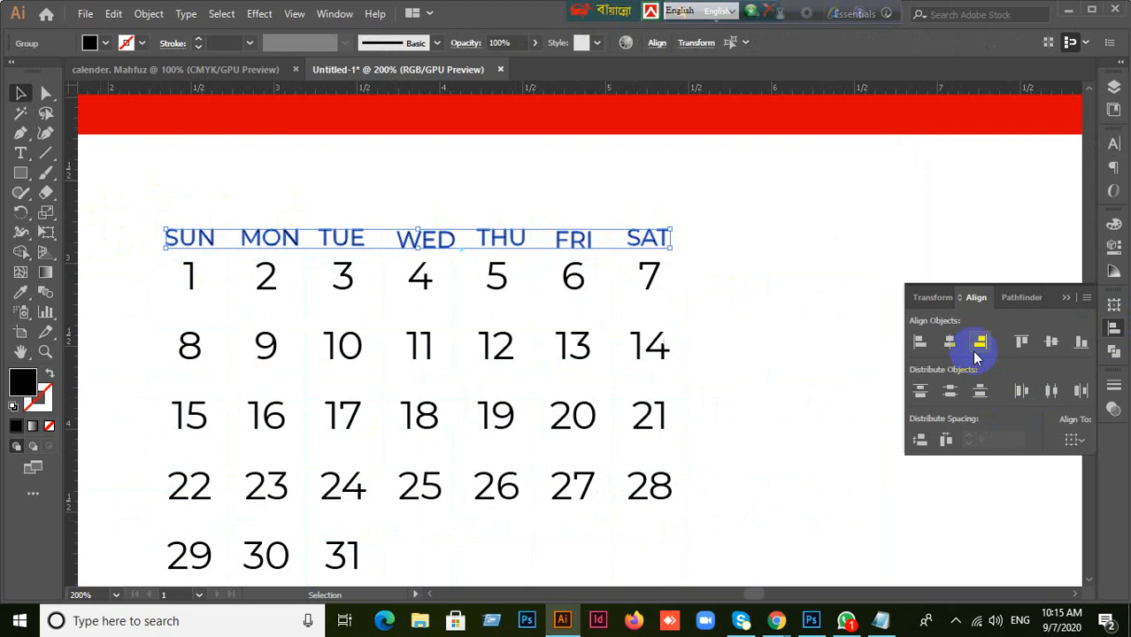
left_click(1050, 341)
left_click(792, 345)
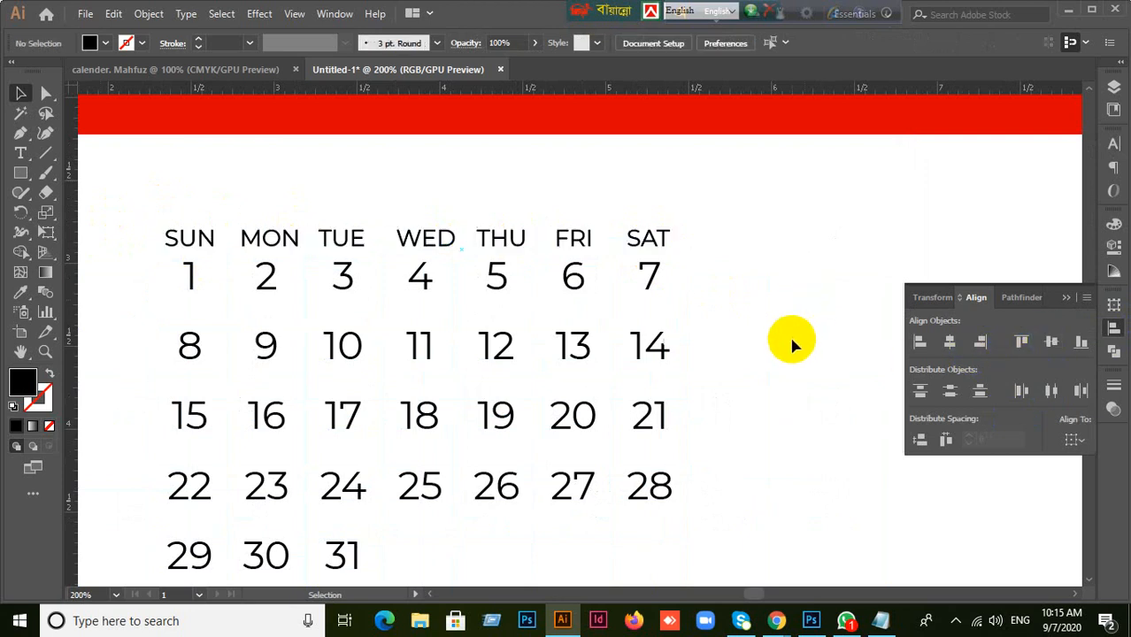
scroll(792, 345, "down", 1)
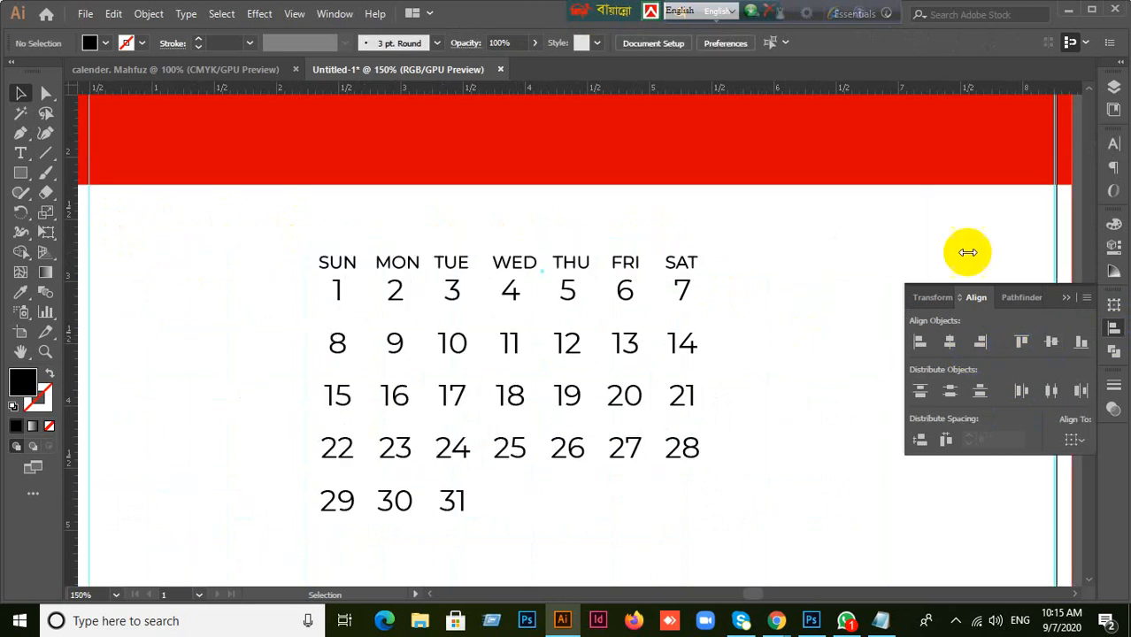
- Minimize the Illustrator and browser windows and create a new Microsoft Word document on the desktop
left_click(1070, 12)
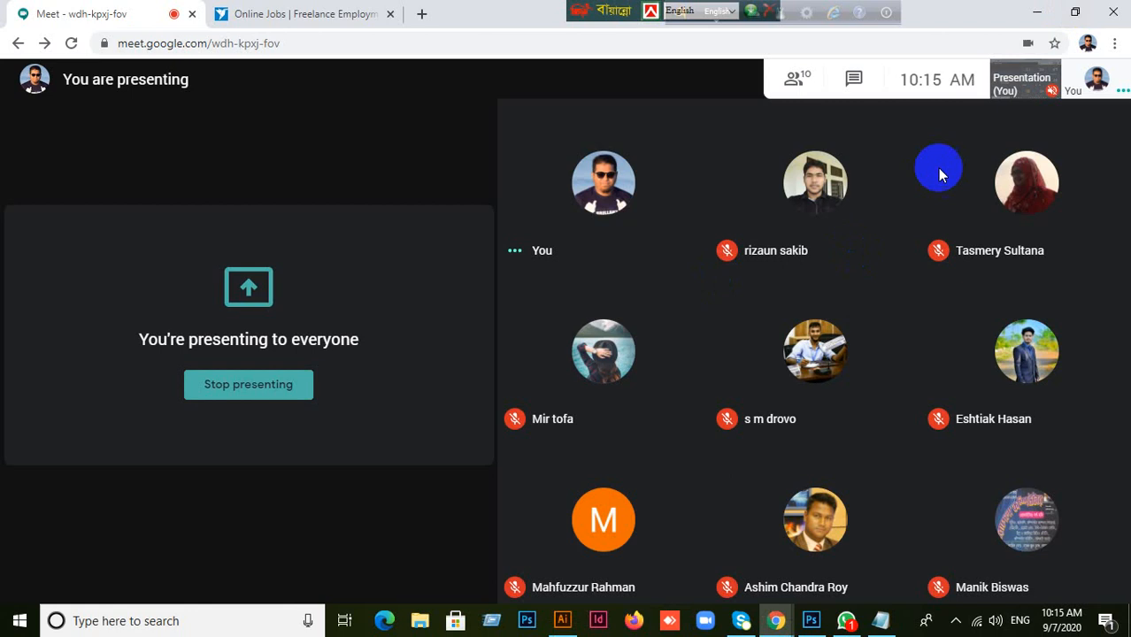
left_click(1018, 19)
right_click(480, 237)
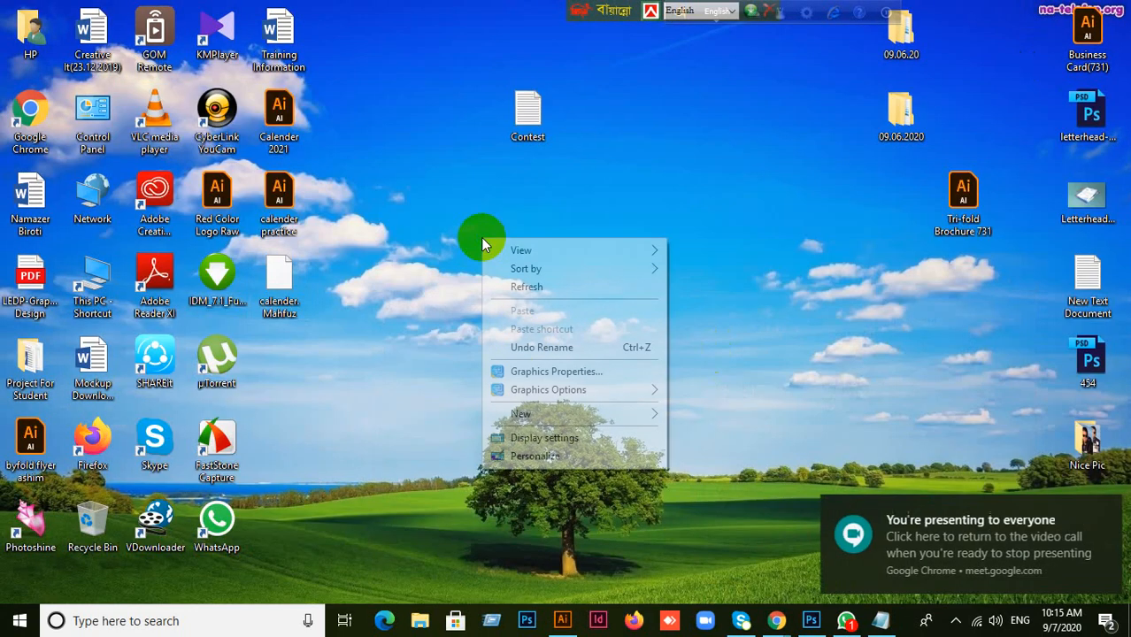
mouse_move(522, 419)
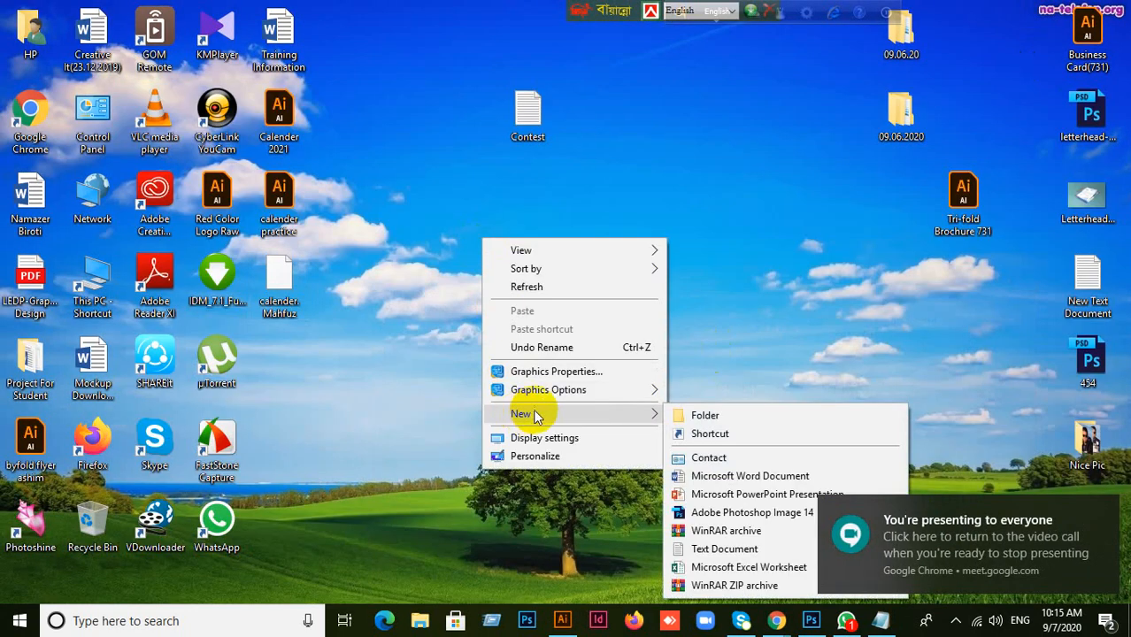
left_click(721, 476)
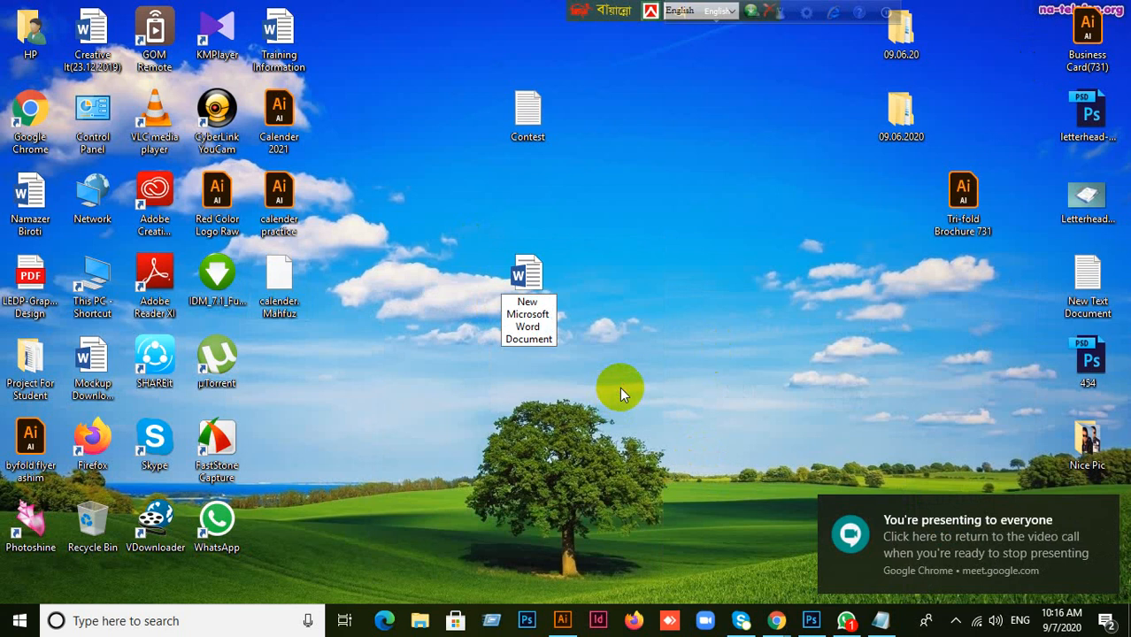
- Open the newly created Word document from the desktop and bring its blank page to the front
left_click(535, 284)
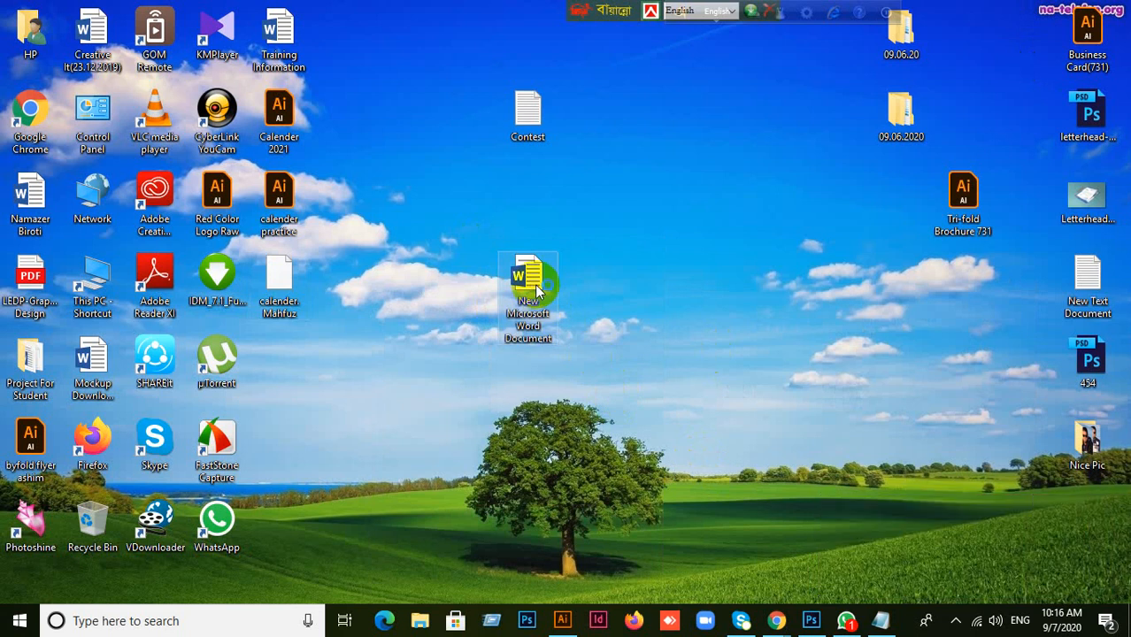
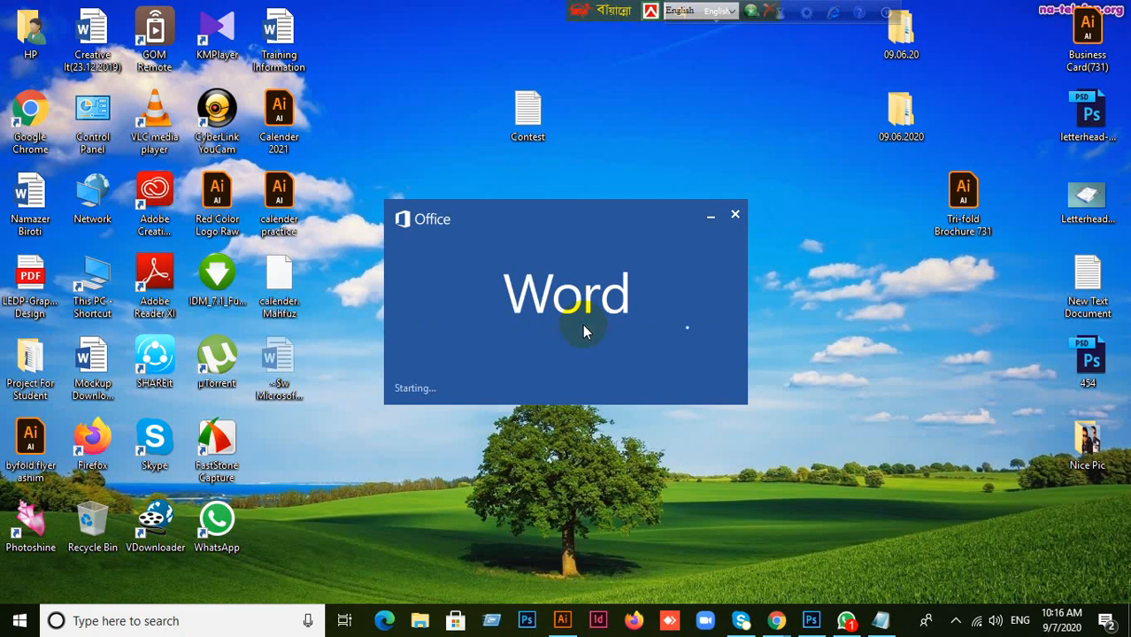
right_click(606, 570)
left_click(551, 621)
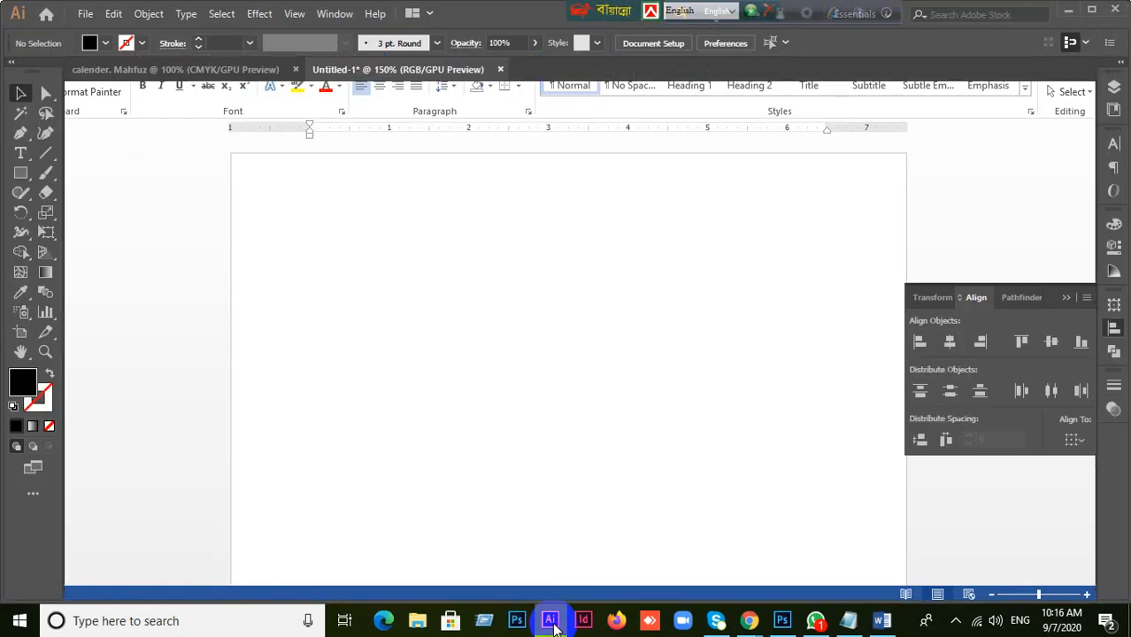
left_click(550, 621)
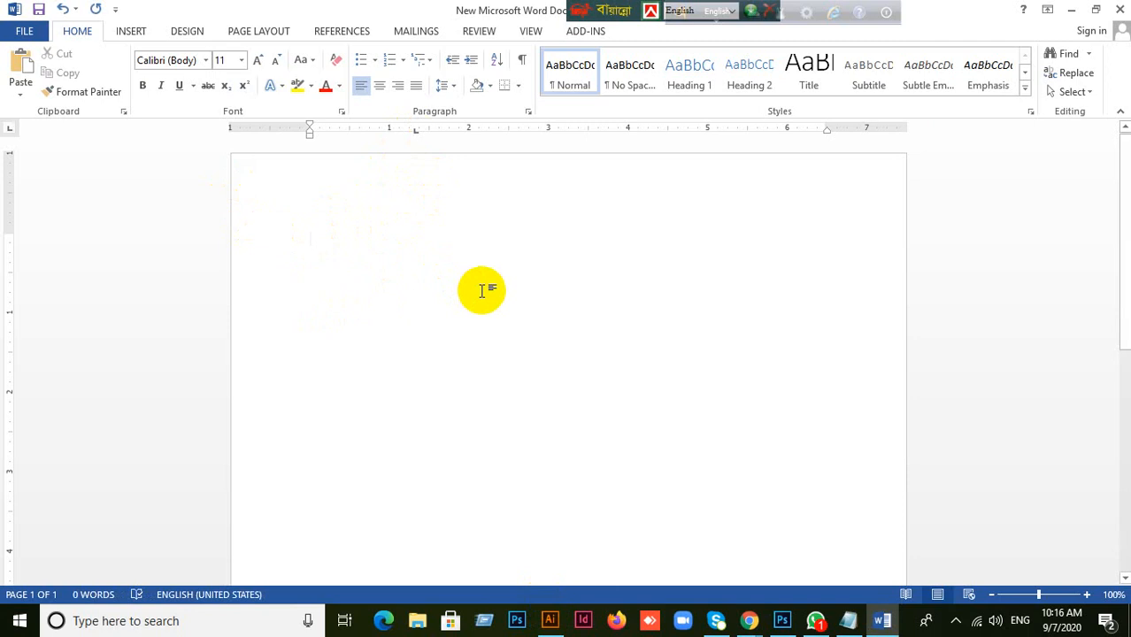
- Place left tab stops at about 2.8 and 4.1 inches on Word's ruler and advance the text cursor through all three stops
key("Tab")
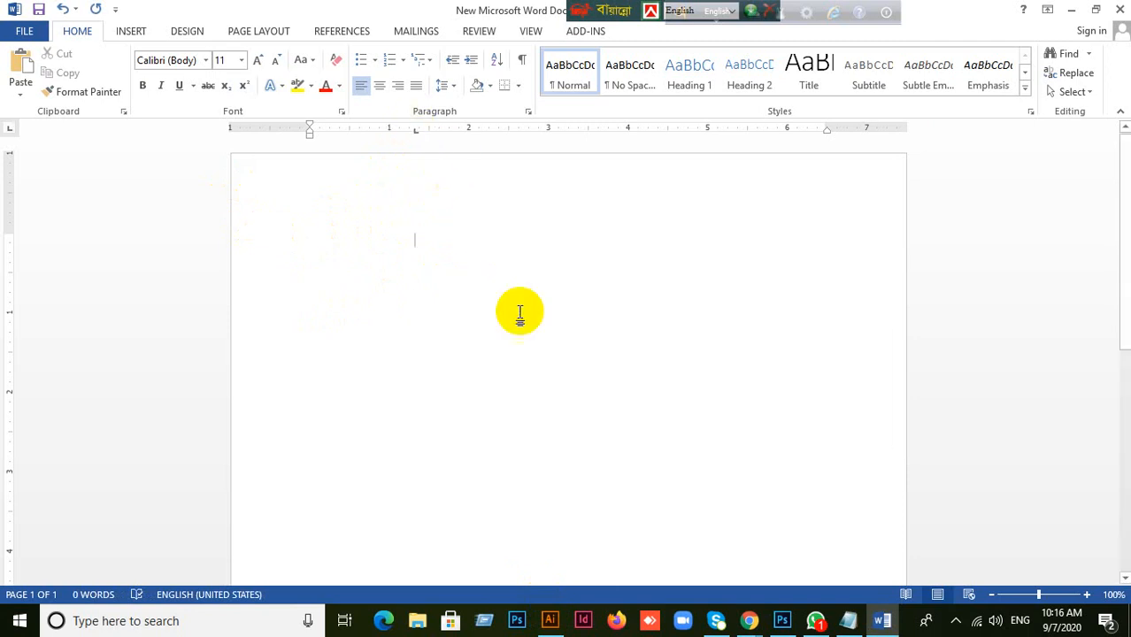
left_click(534, 134)
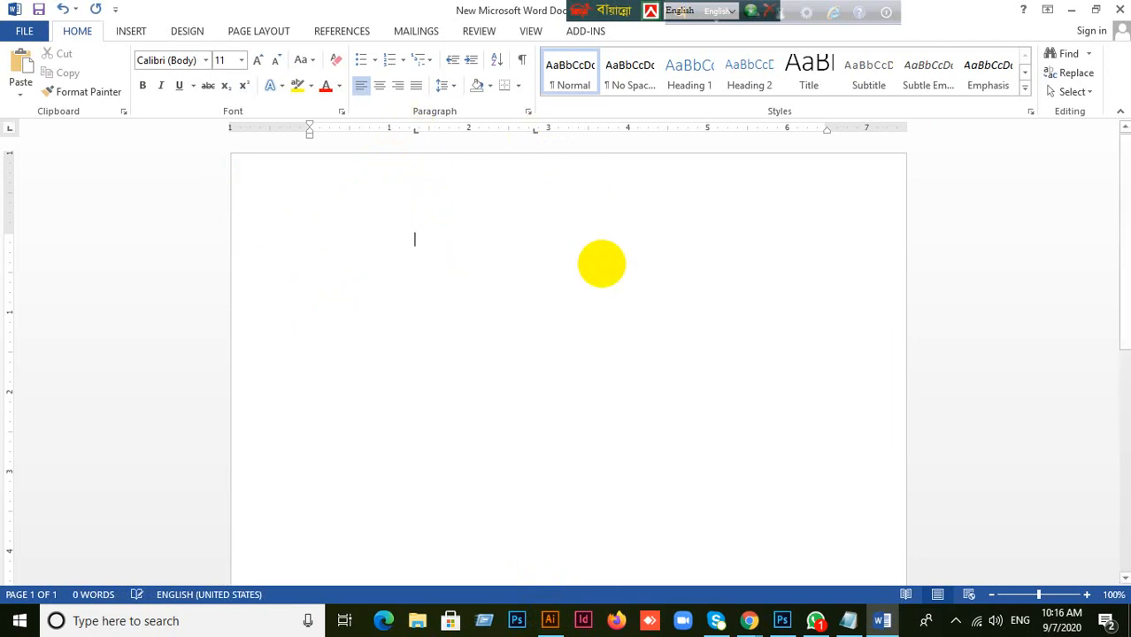
key("Tab")
left_click(631, 135)
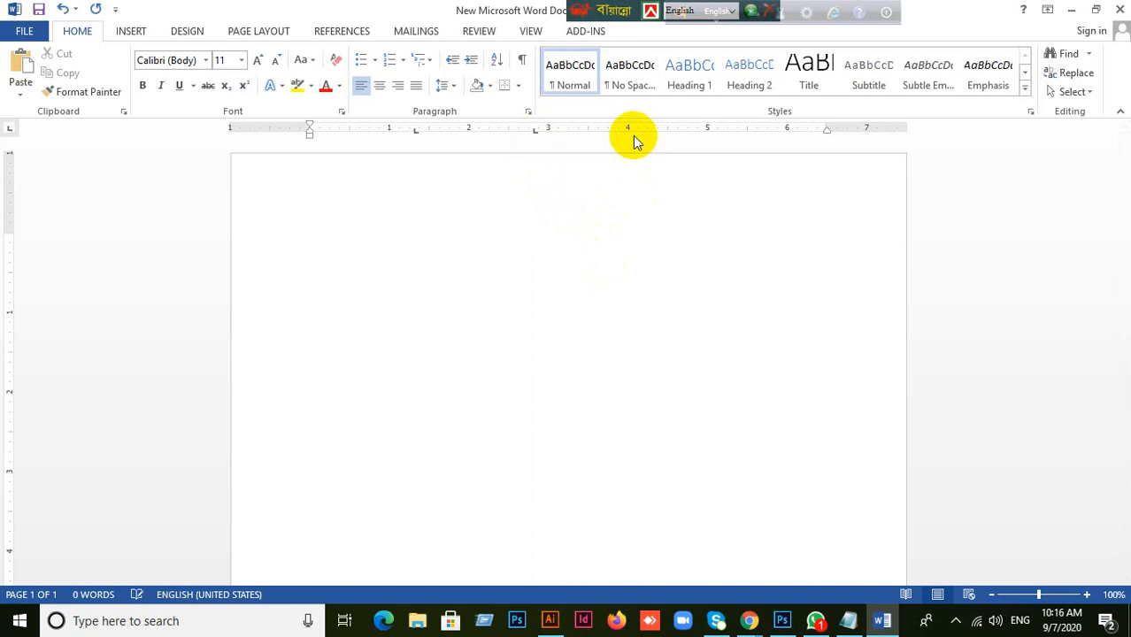
key("Tab")
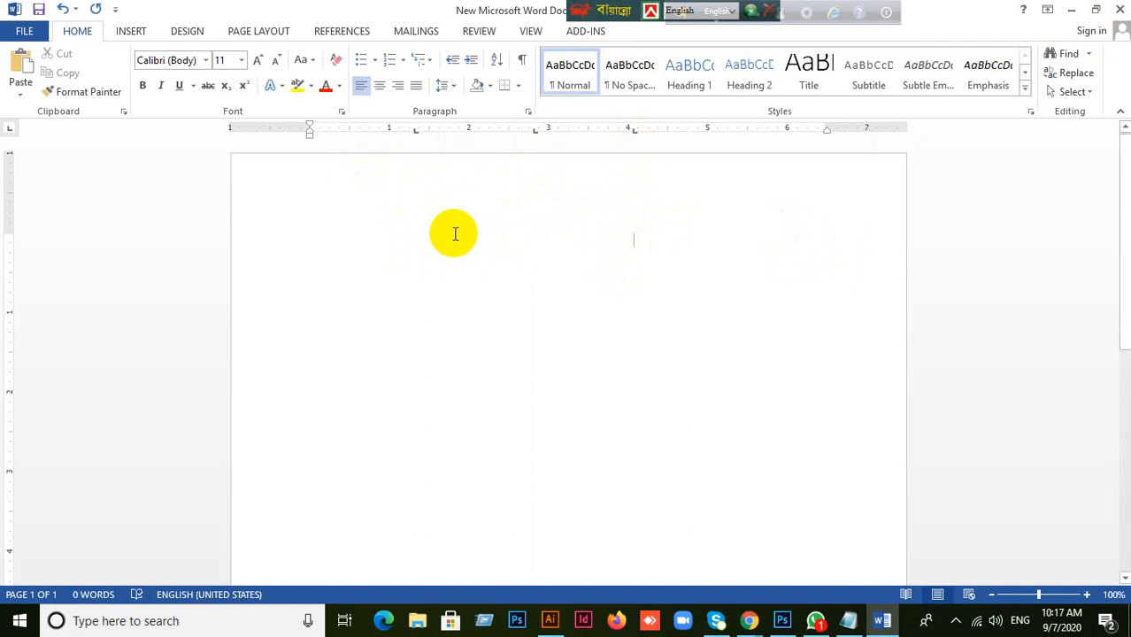
- Delete the inserted tab characters in Word, minimize the document and switch back to the calendar in Illustrator
key("BackSpace")
key("BackSpace")
key("BackSpace")
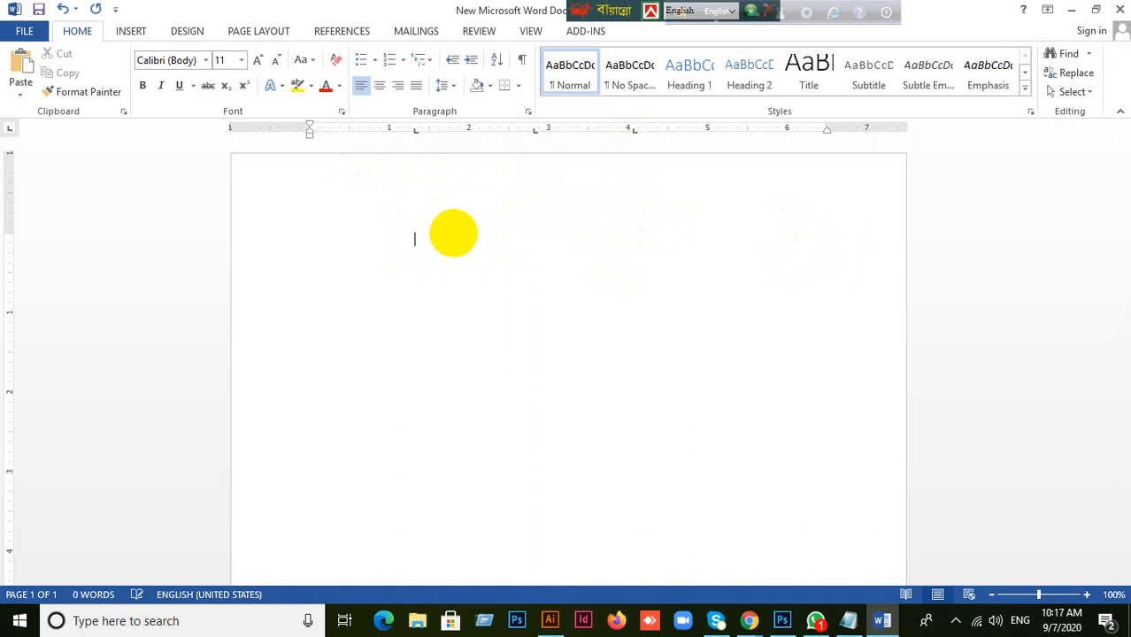
left_click(1073, 10)
left_click(549, 612)
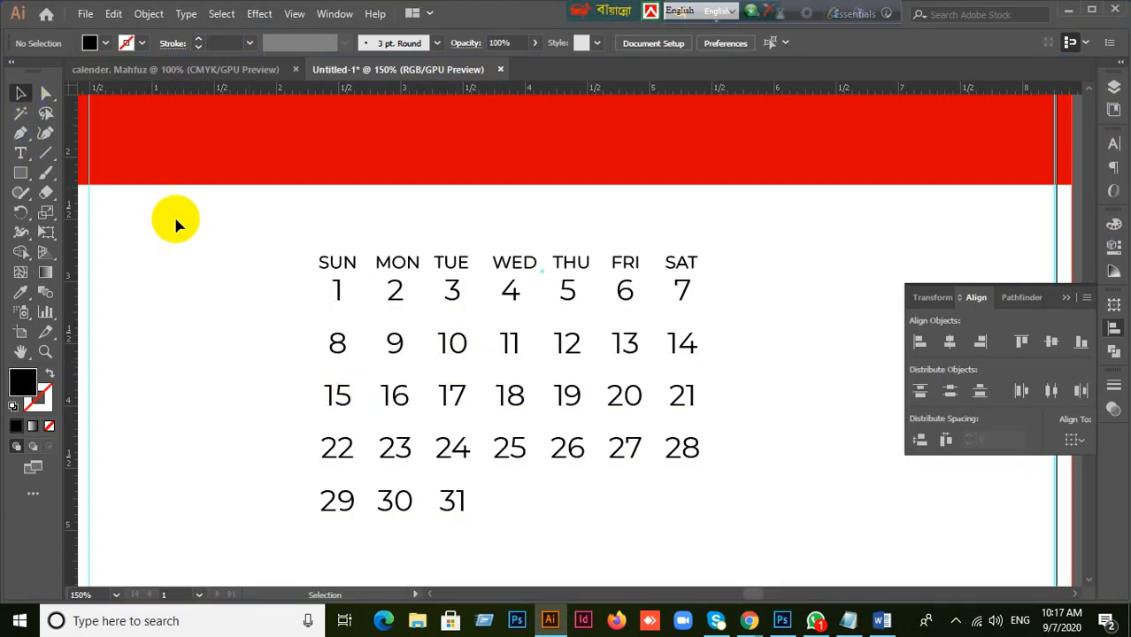
- Add a point text reading 1 on the empty canvas below the artboard and leave text editing
scroll(681, 454, "down", 1)
left_click_drag(693, 516, 860, 354)
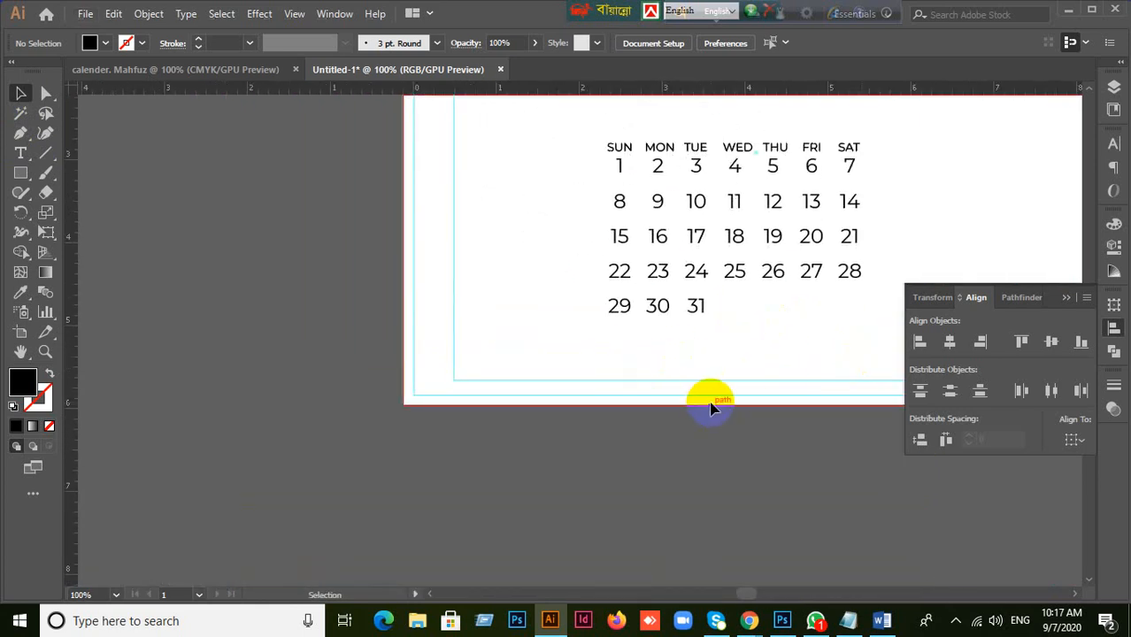
left_click_drag(712, 399, 193, 426)
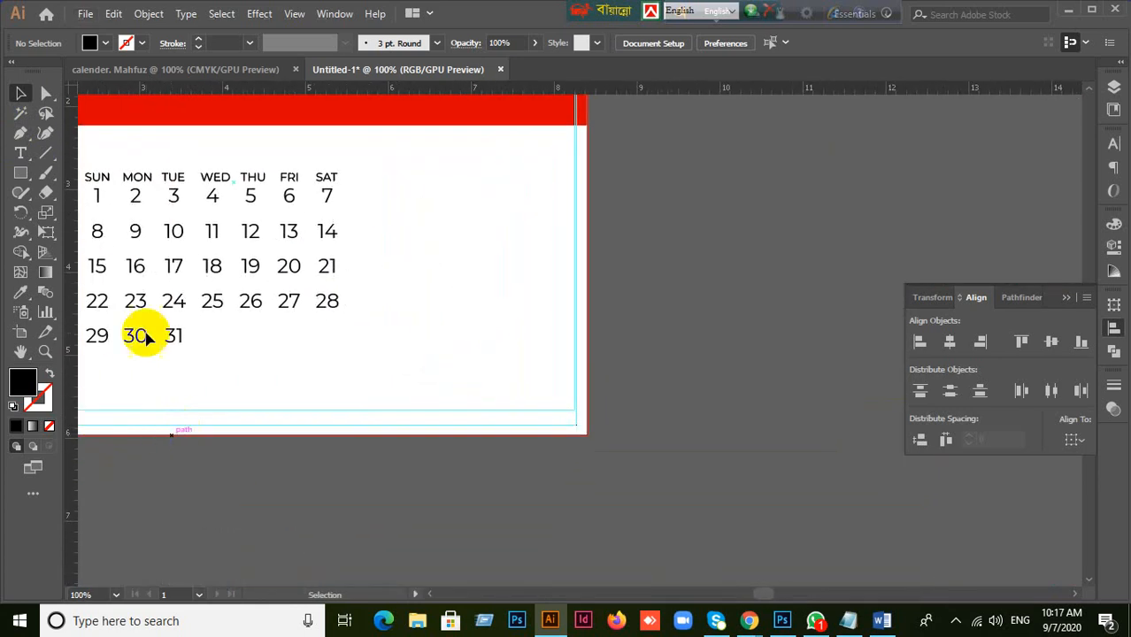
left_click(21, 153)
scroll(434, 367, "down", 3)
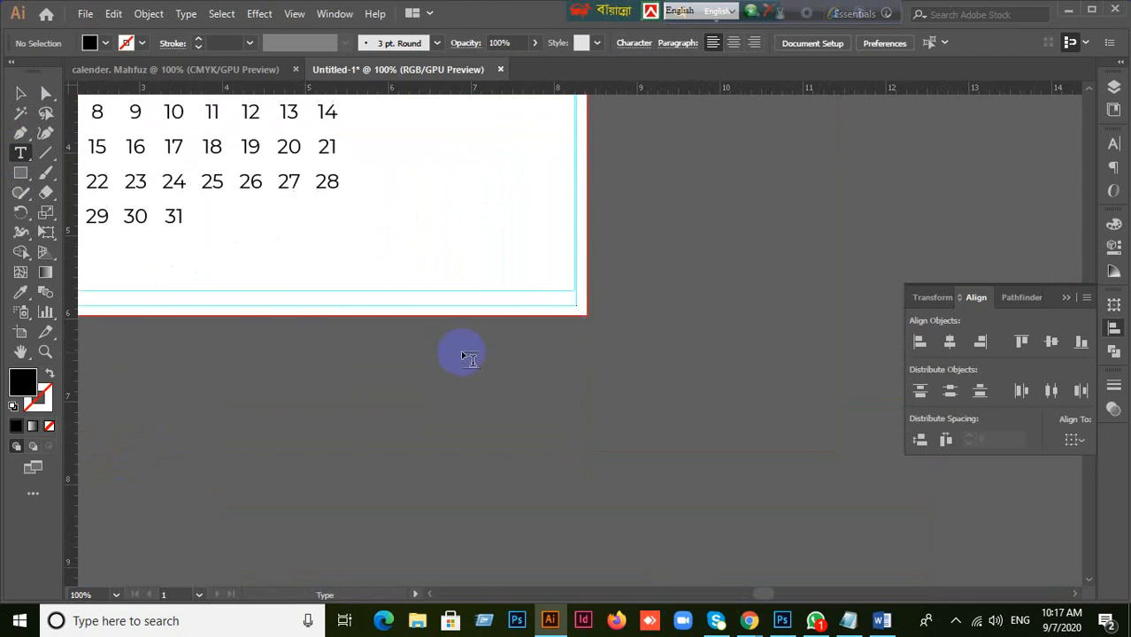
scroll(300, 414, "down", 4)
left_click(342, 308)
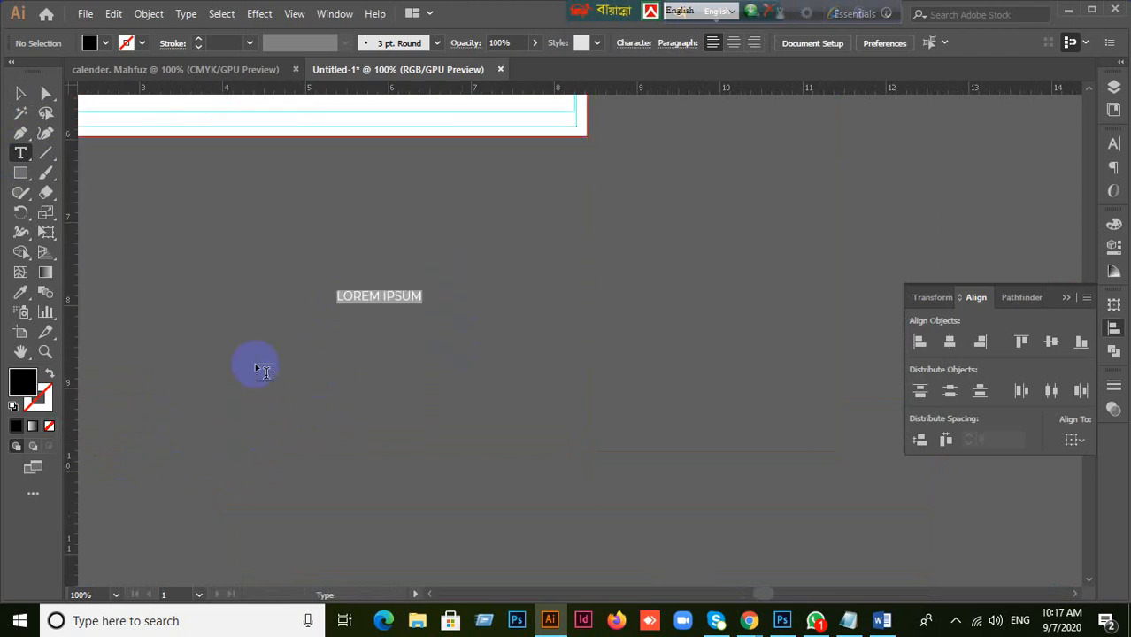
key("BackSpace")
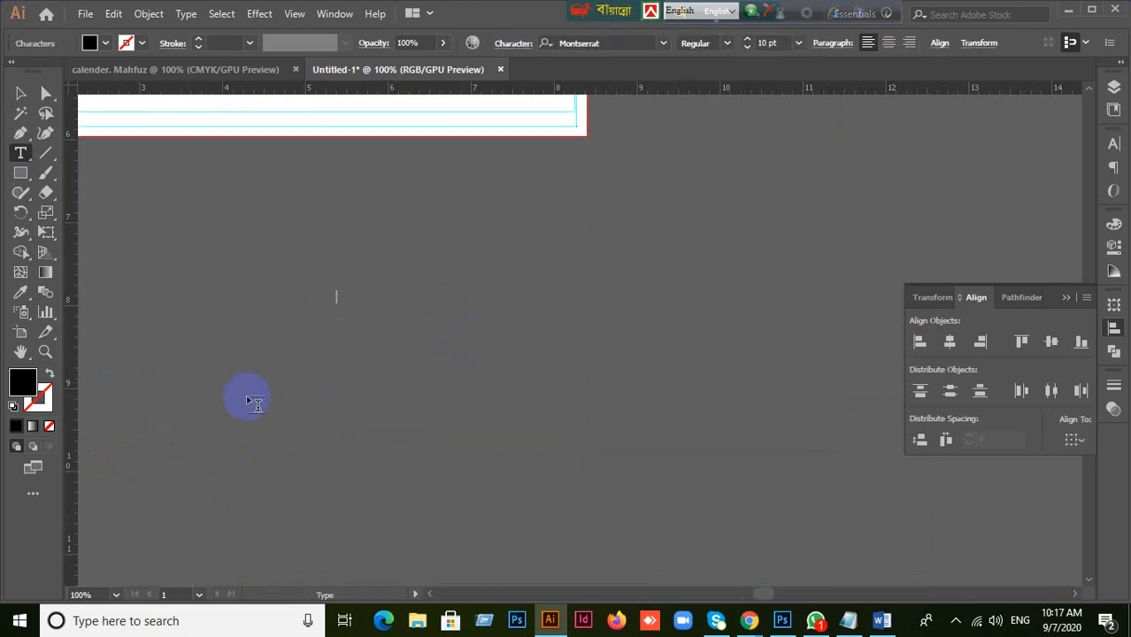
type("1")
left_click(21, 93)
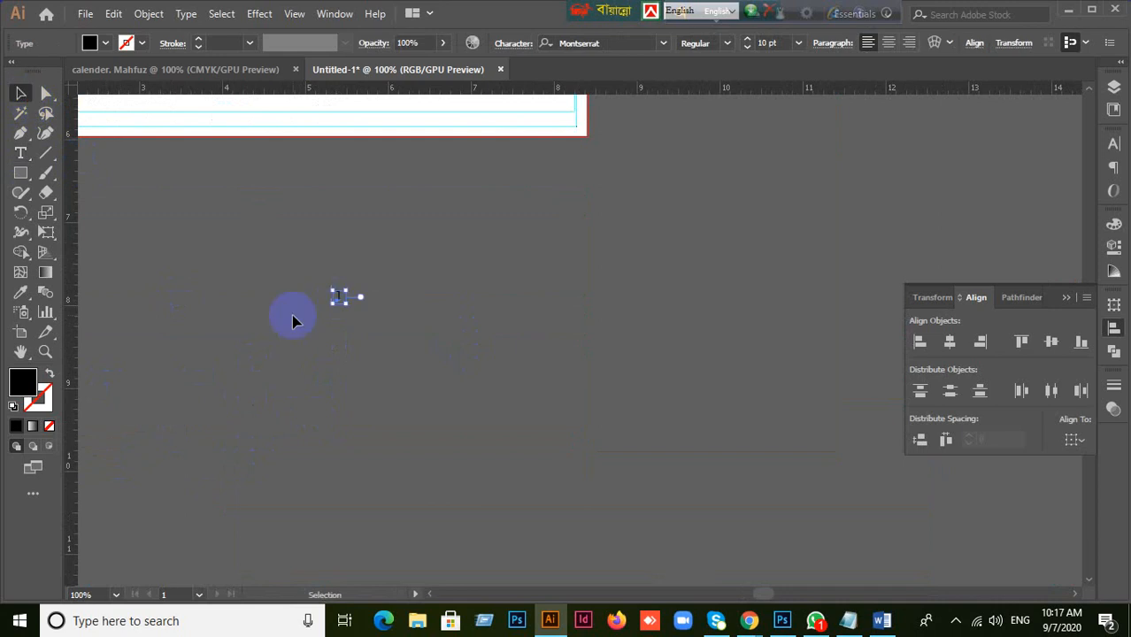
- Scale the new 1 text up to about 48 pt and deselect it
scroll(398, 324, "up", 1, "alt")
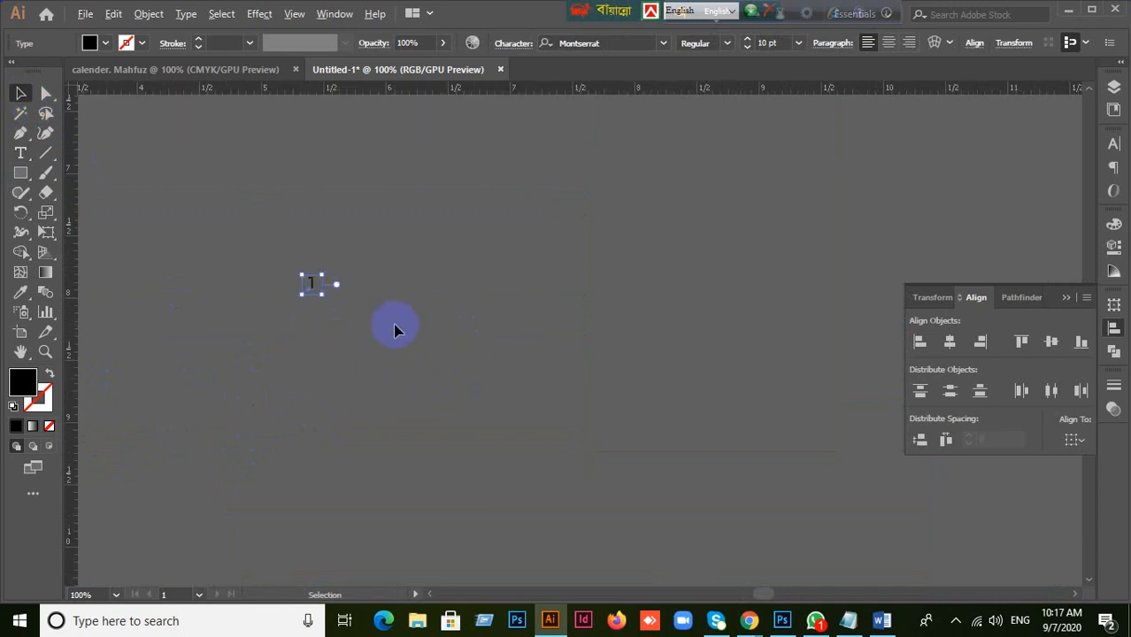
scroll(350, 328, "up", 2, "alt")
scroll(311, 334, "down", 2, "alt")
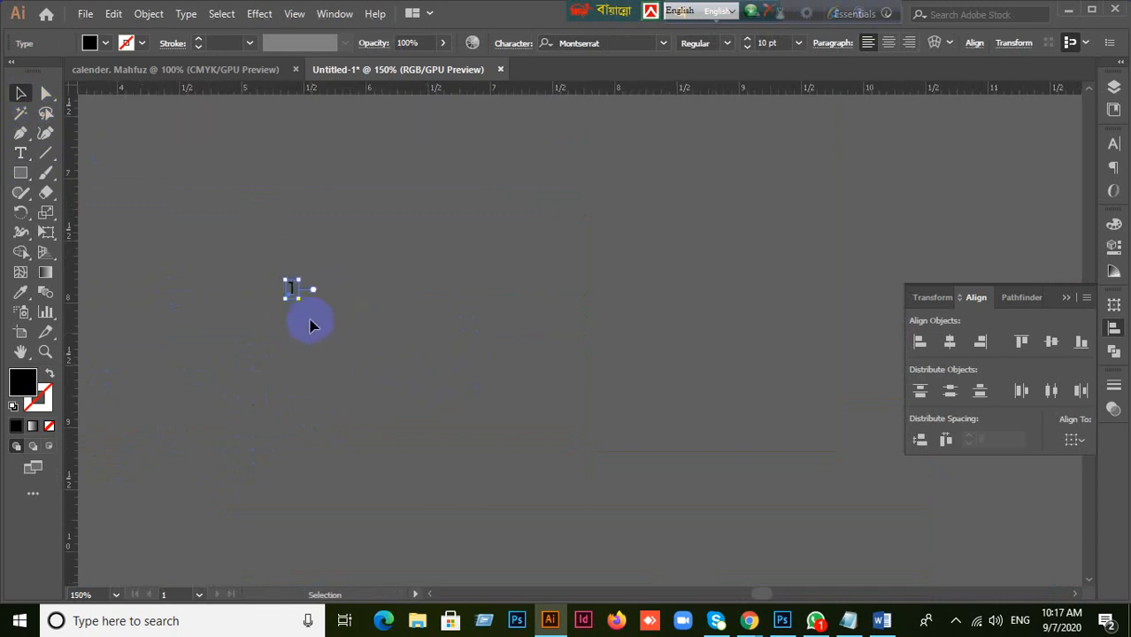
left_click_drag(301, 302, 414, 374)
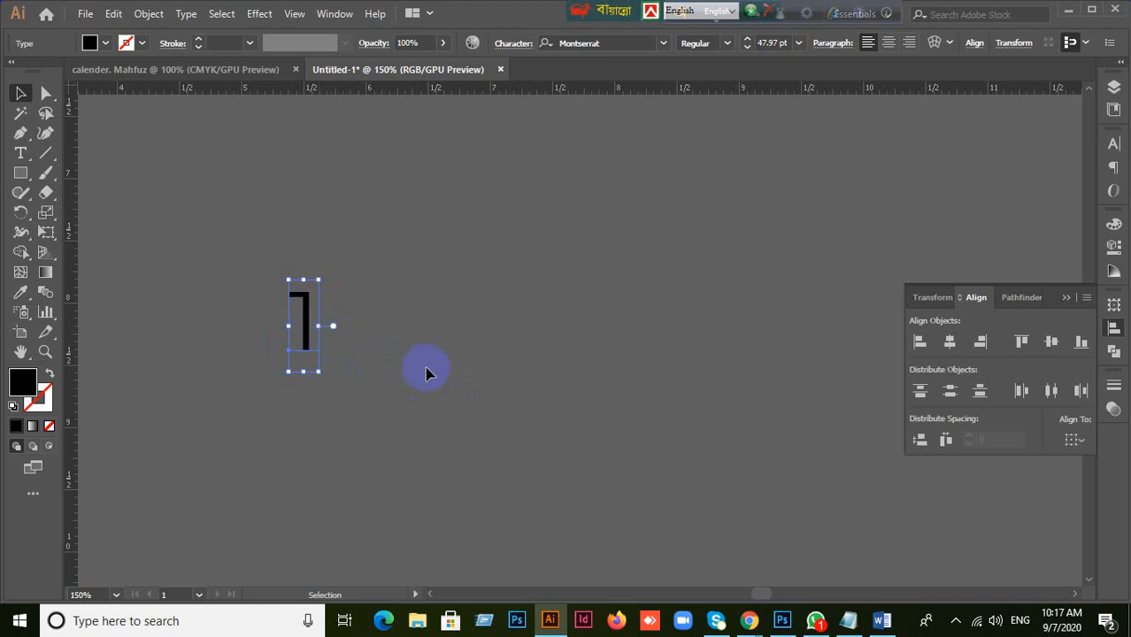
scroll(426, 373, "down", 1)
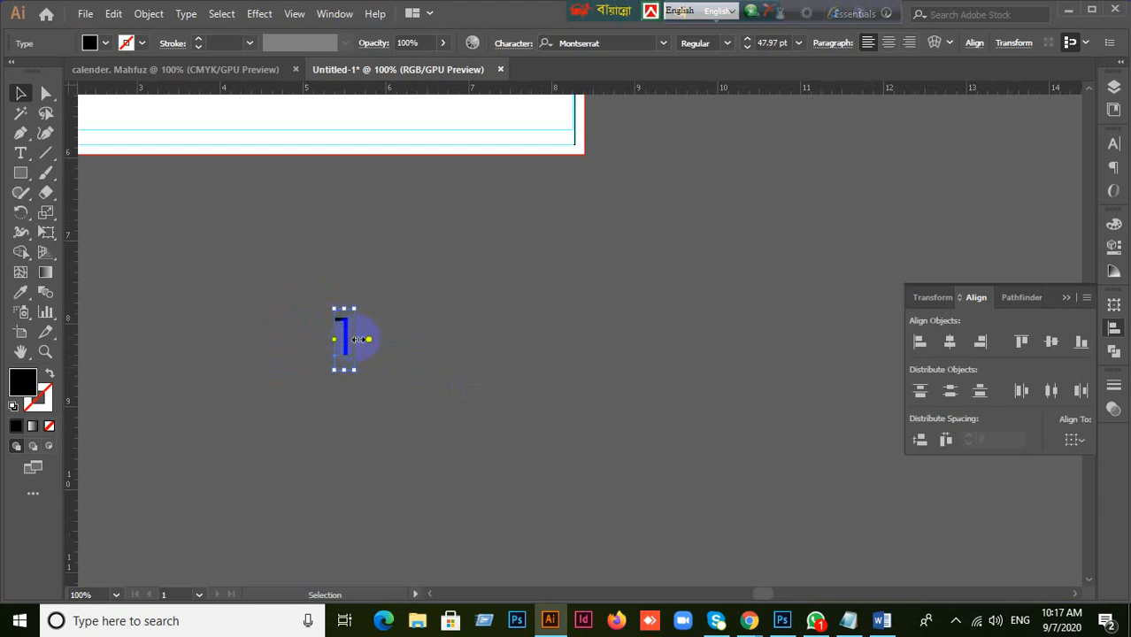
left_click(457, 409)
- Put the enlarged 1 into text editing, show the Tabs ruler above it and widen the ruler to about 8 inches
left_click(345, 350)
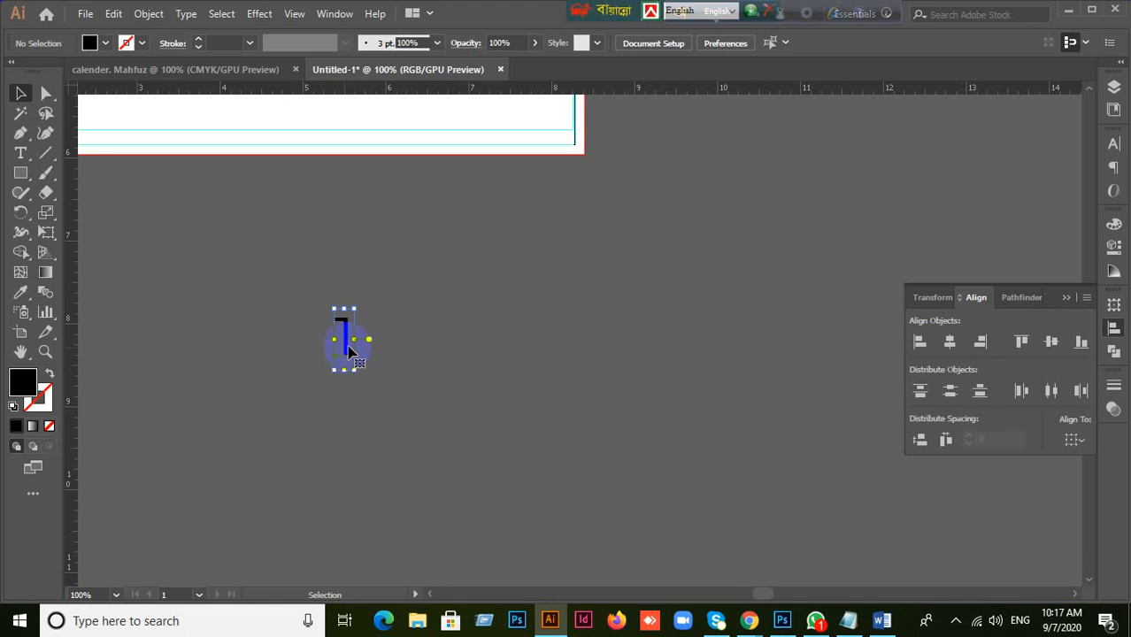
double_click(346, 347)
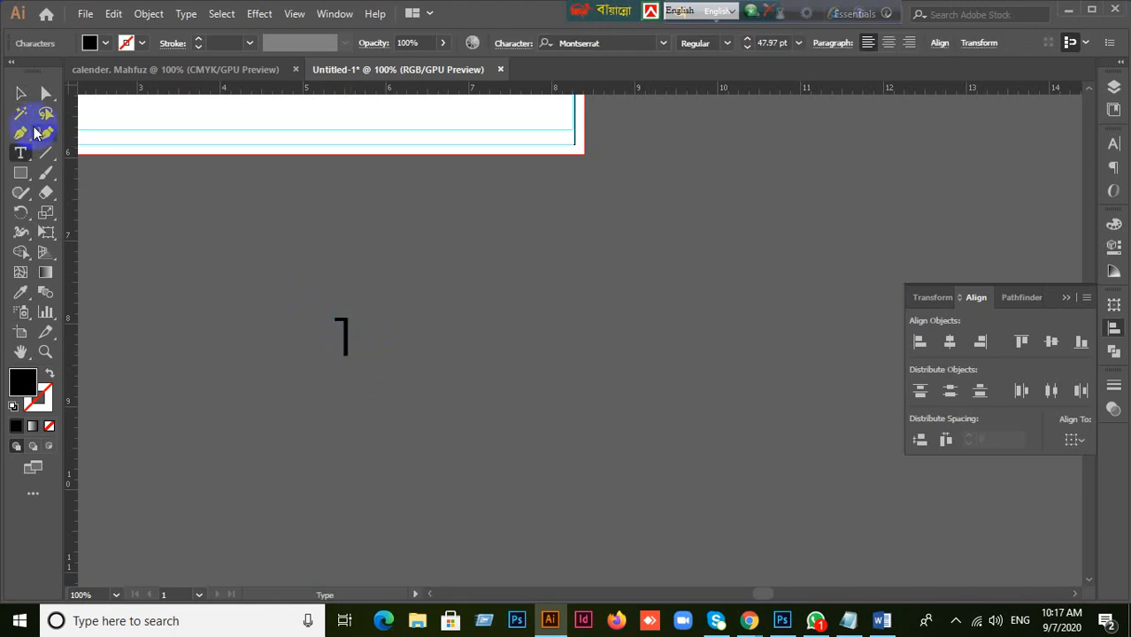
left_click(21, 93)
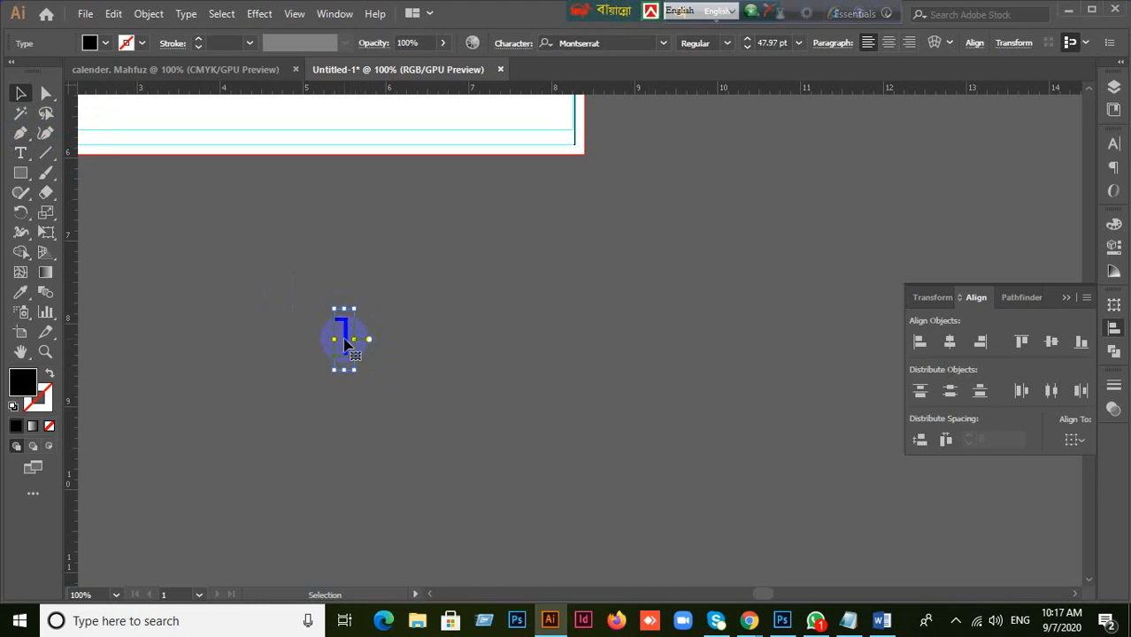
double_click(346, 336)
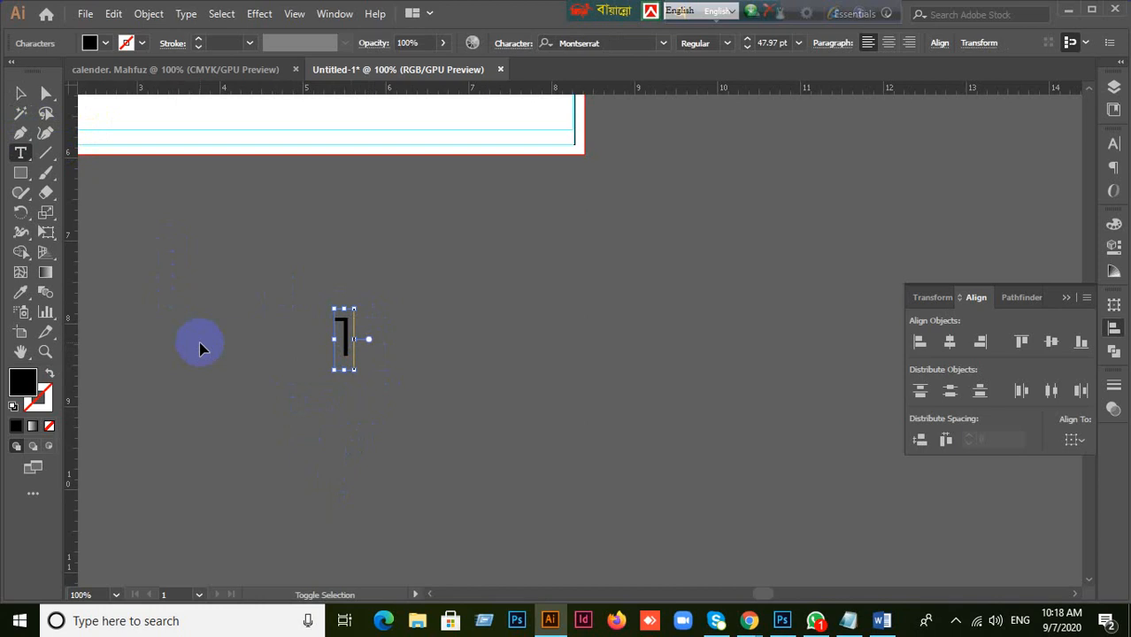
key("ctrl+shift+t")
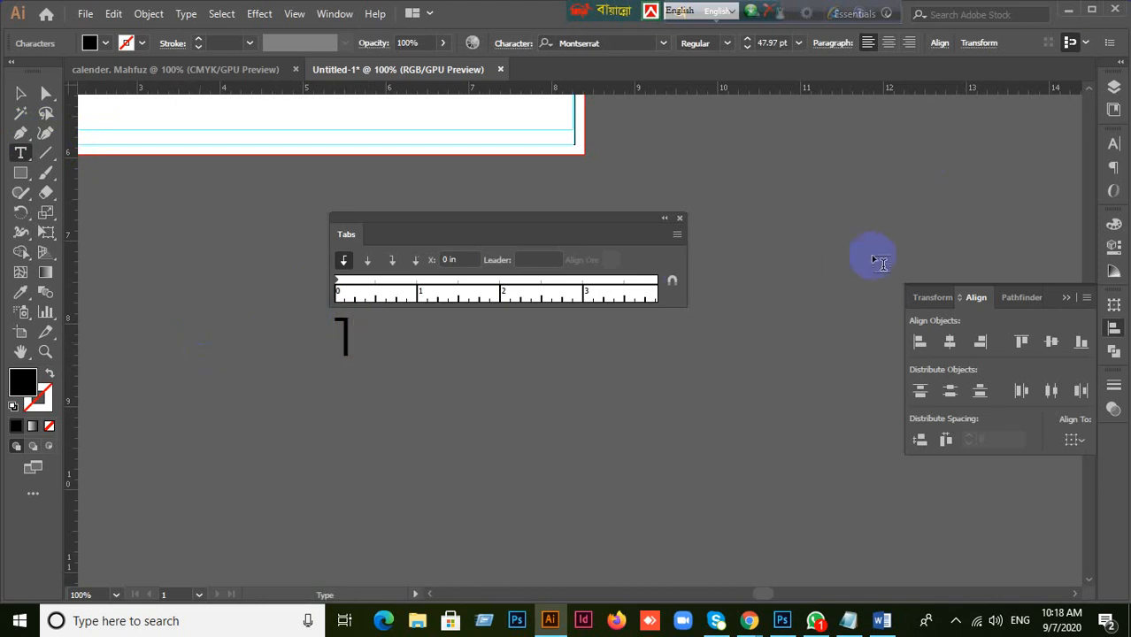
left_click_drag(688, 271, 1047, 263)
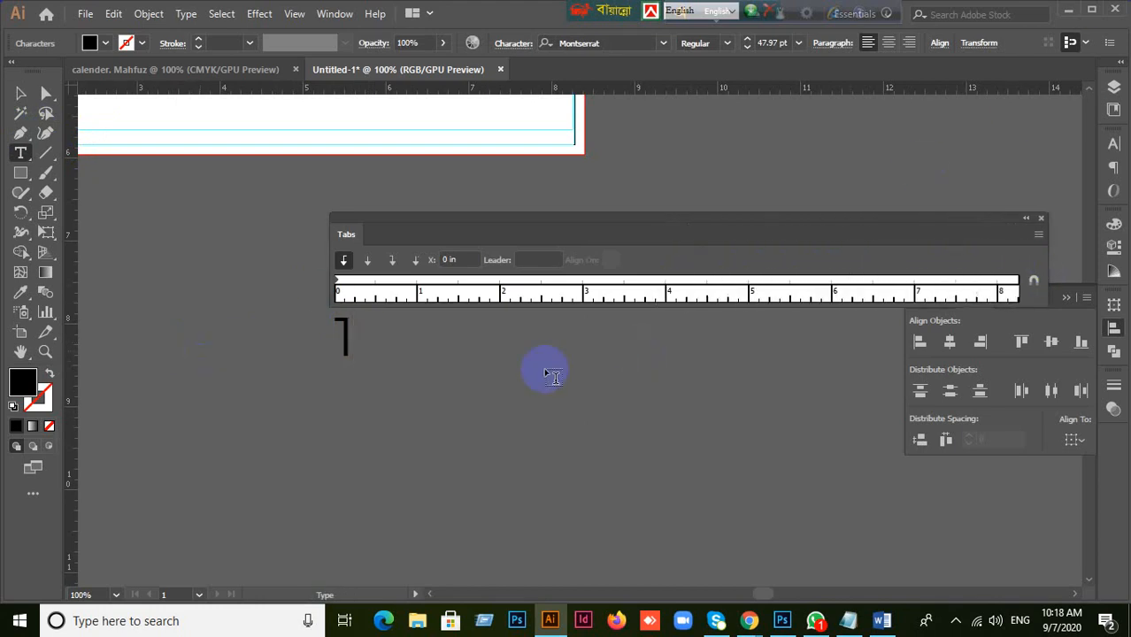
- Place a left tab stop at 1.49 in on the Tabs ruler and repeat it along the whole ruler
left_click_drag(417, 297, 456, 292)
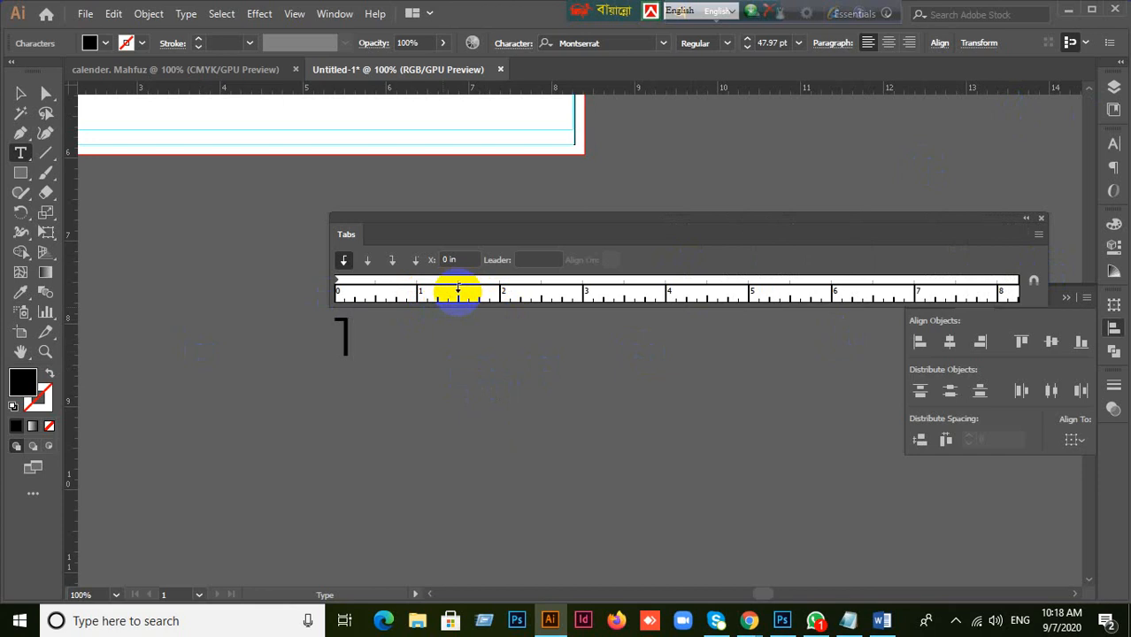
left_click_drag(458, 290, 457, 291)
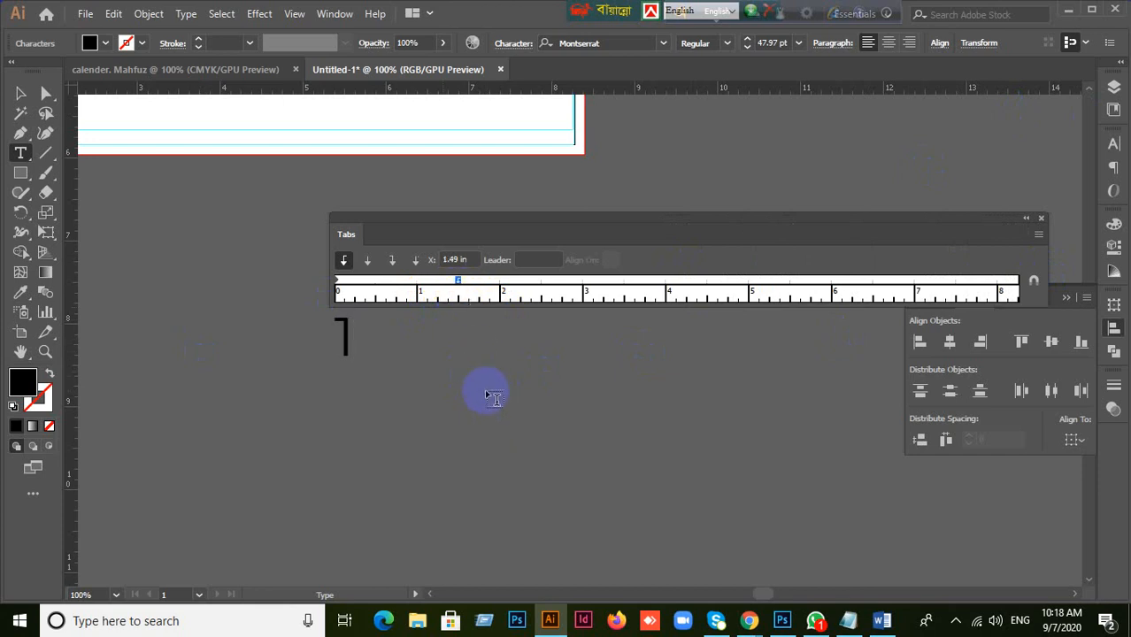
left_click(1037, 234)
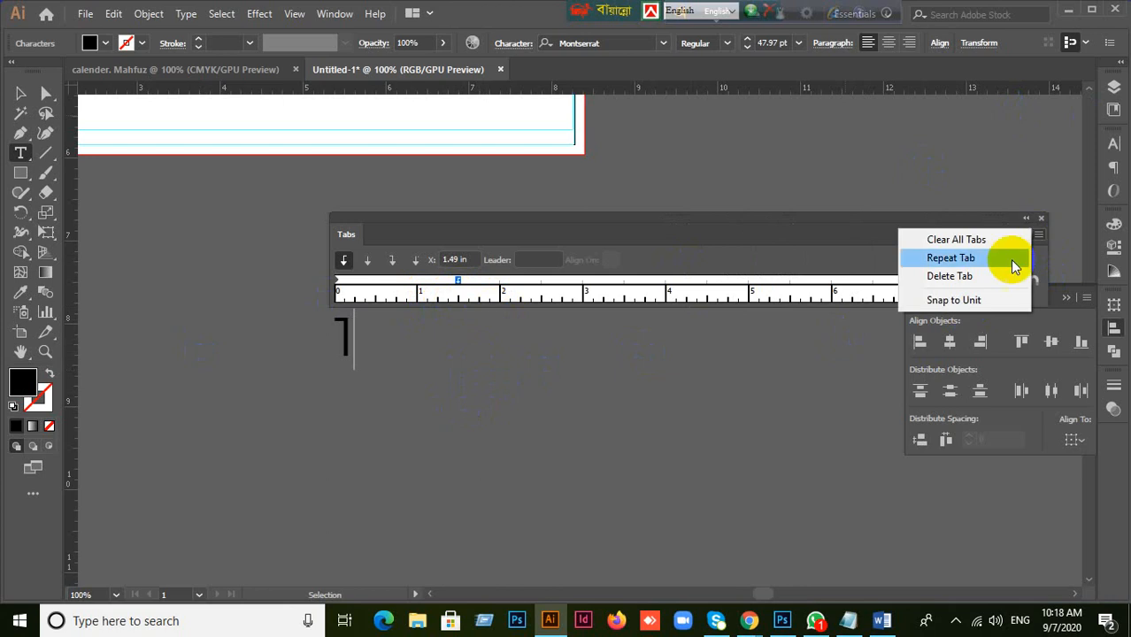
left_click(960, 257)
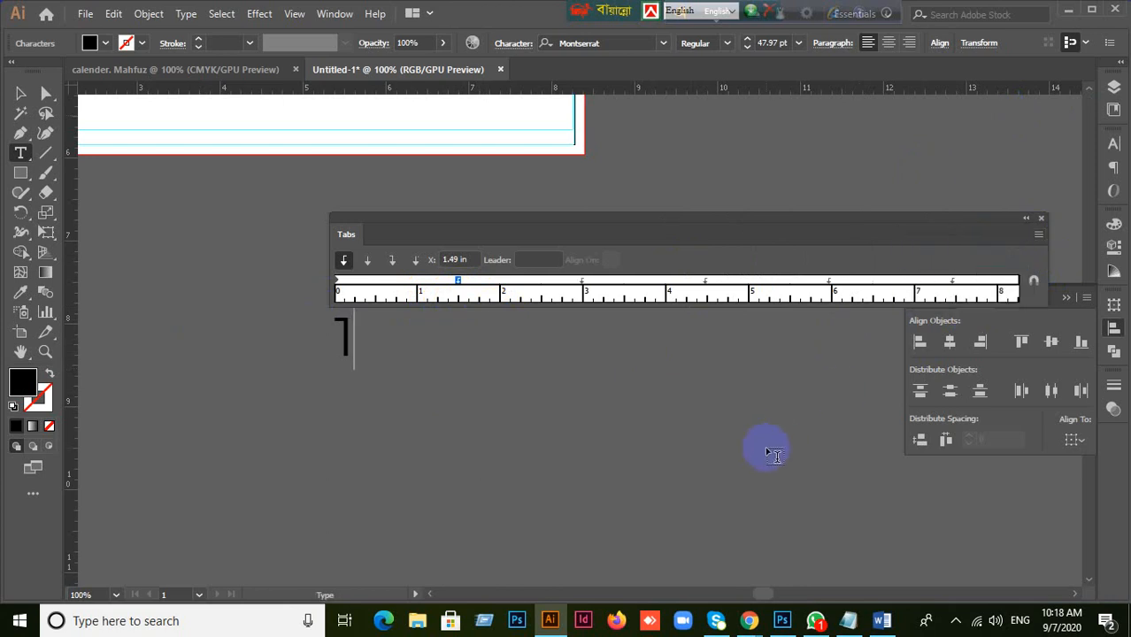
- Enter the numbers 2 to 6 after the 1, one per tab stop, and collapse the Align options
key("Tab")
type("2")
key("Tab")
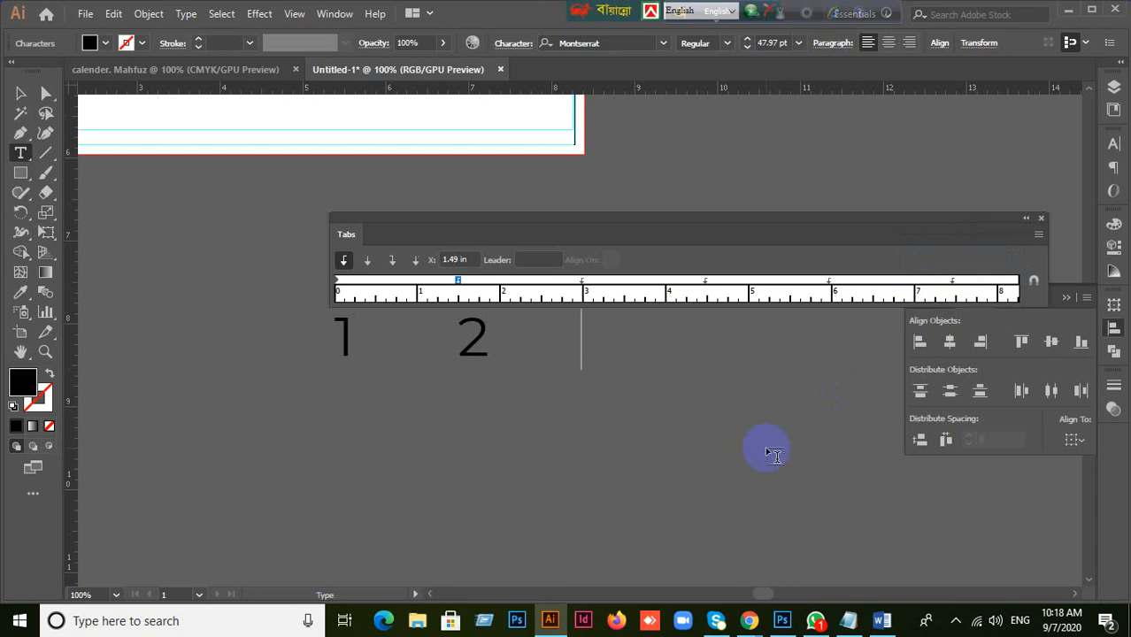
type("3")
key("Tab")
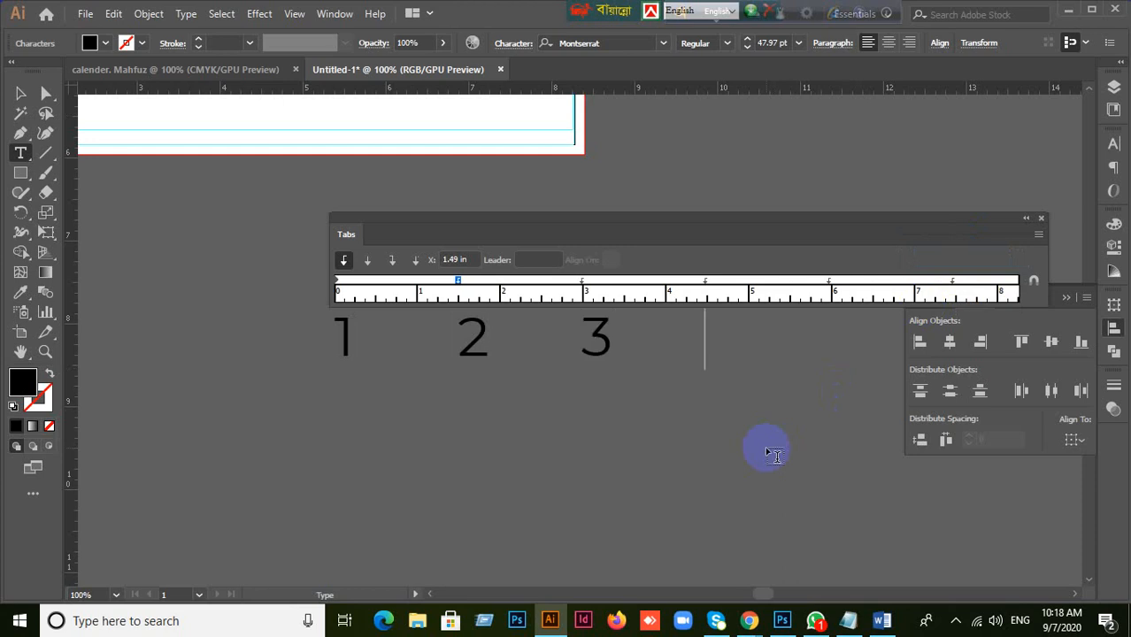
type("4")
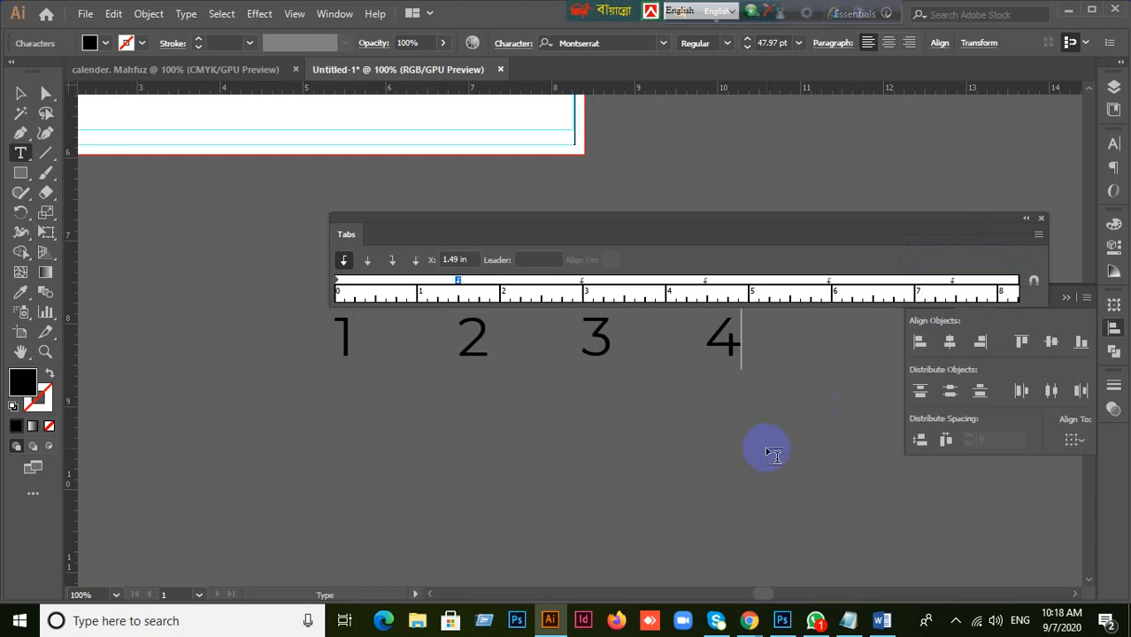
key("Tab")
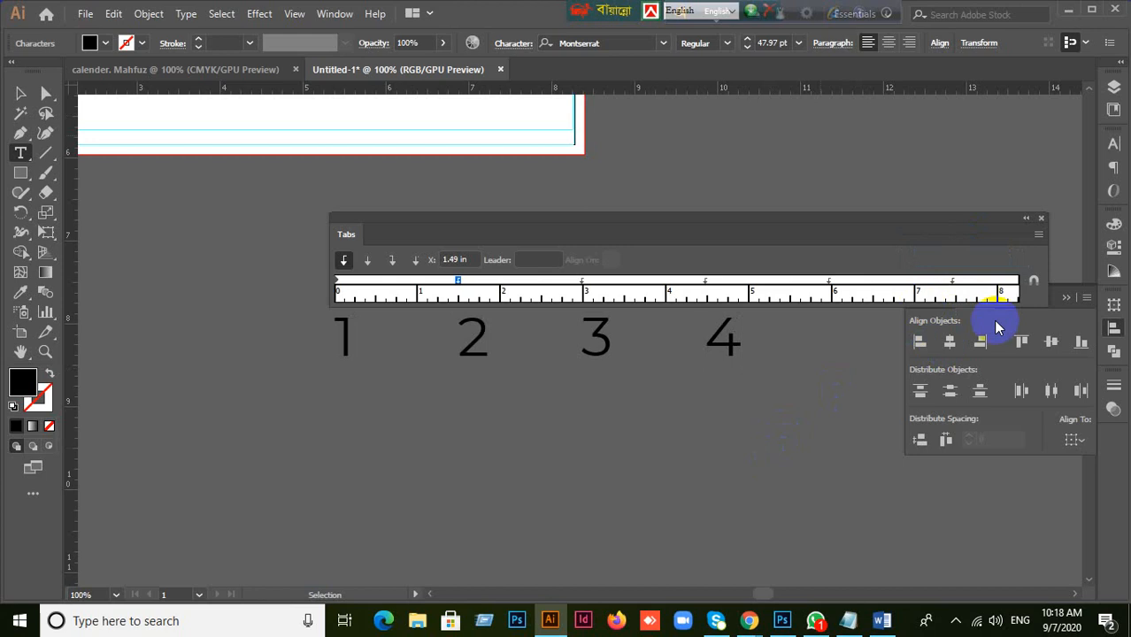
left_click(1067, 298)
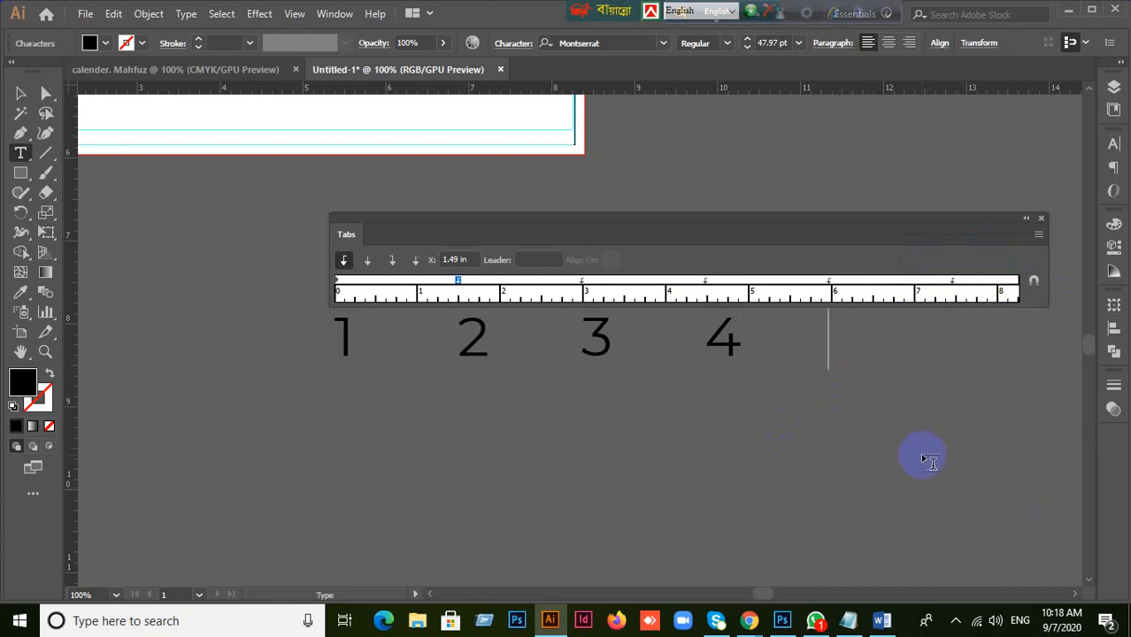
key("Tab")
key("BackSpace")
type("5")
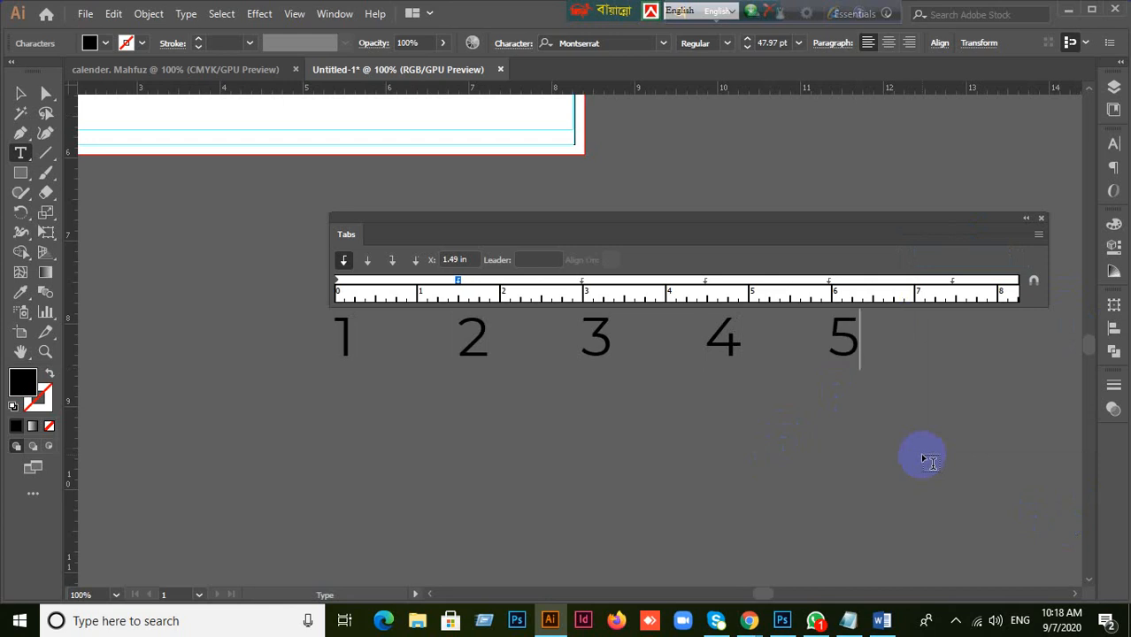
key("Tab")
type("6")
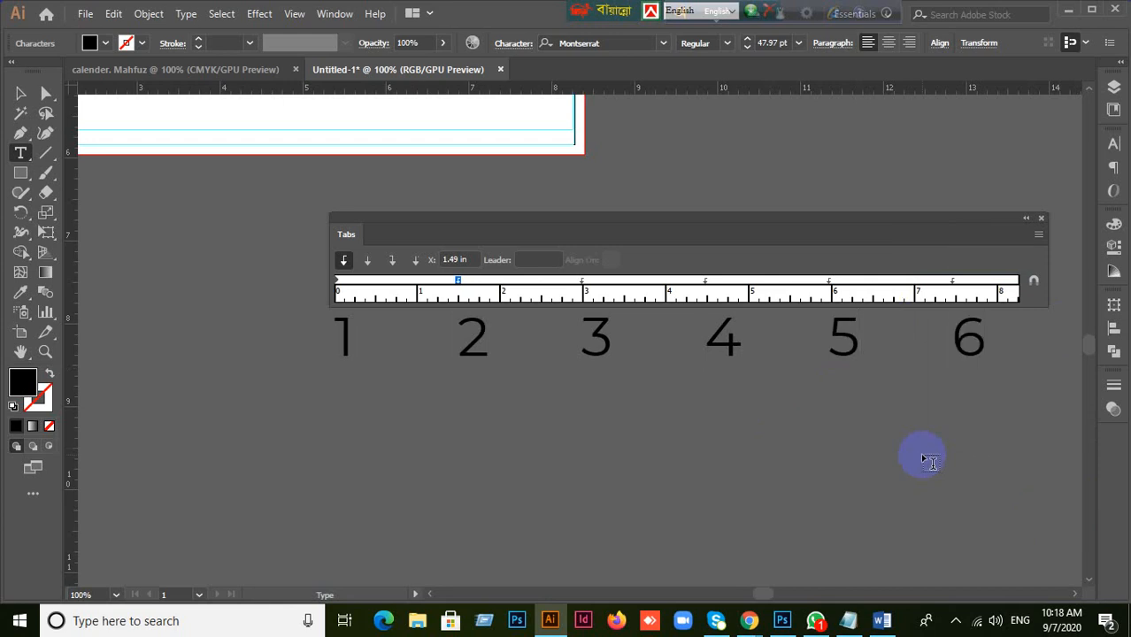
- Delete the numbers 2 to 6 and their tabs, leaving only the 1
key("BackSpace")
key("BackSpace")
key("BackSpace")
key("BackSpace")
key("BackSpace")
key("BackSpace")
key("BackSpace")
key("BackSpace")
key("BackSpace")
key("BackSpace")
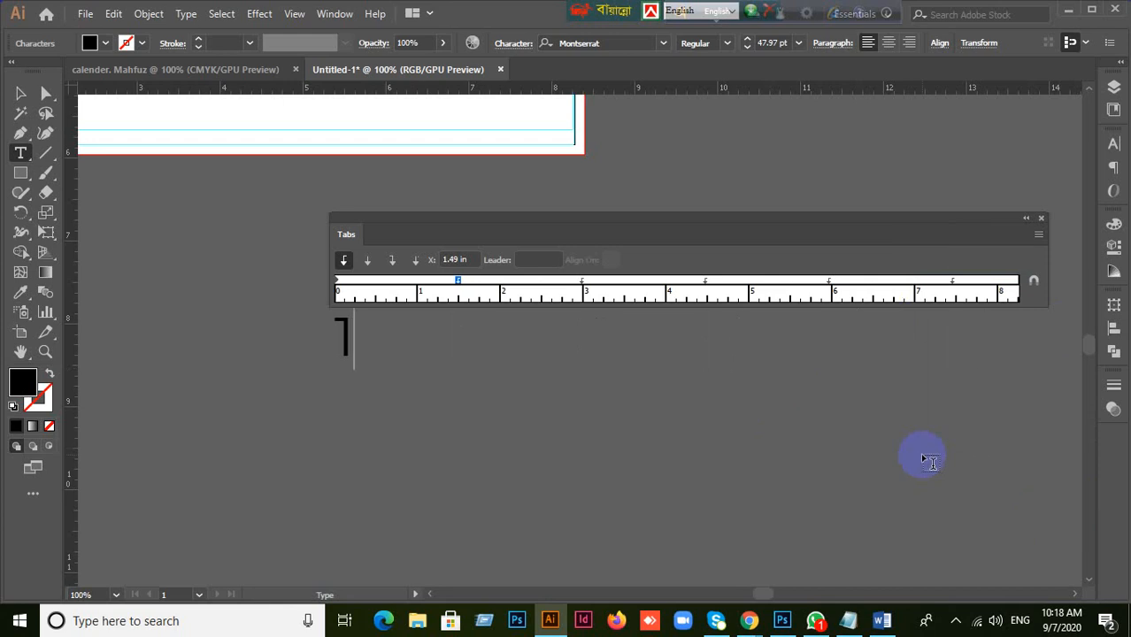
- Enter the numbers 2 to 5 again after the 1, one per repeated tab stop
key("Tab")
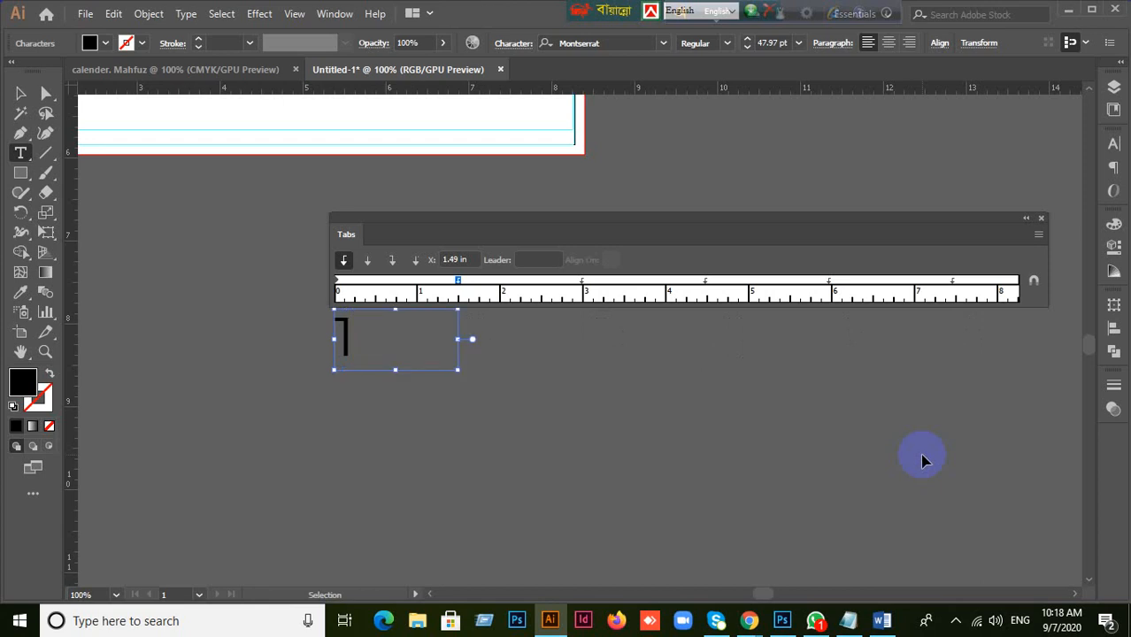
type("2")
key("Tab")
type("3")
key("Tab")
type("4")
key("Tab")
type("5")
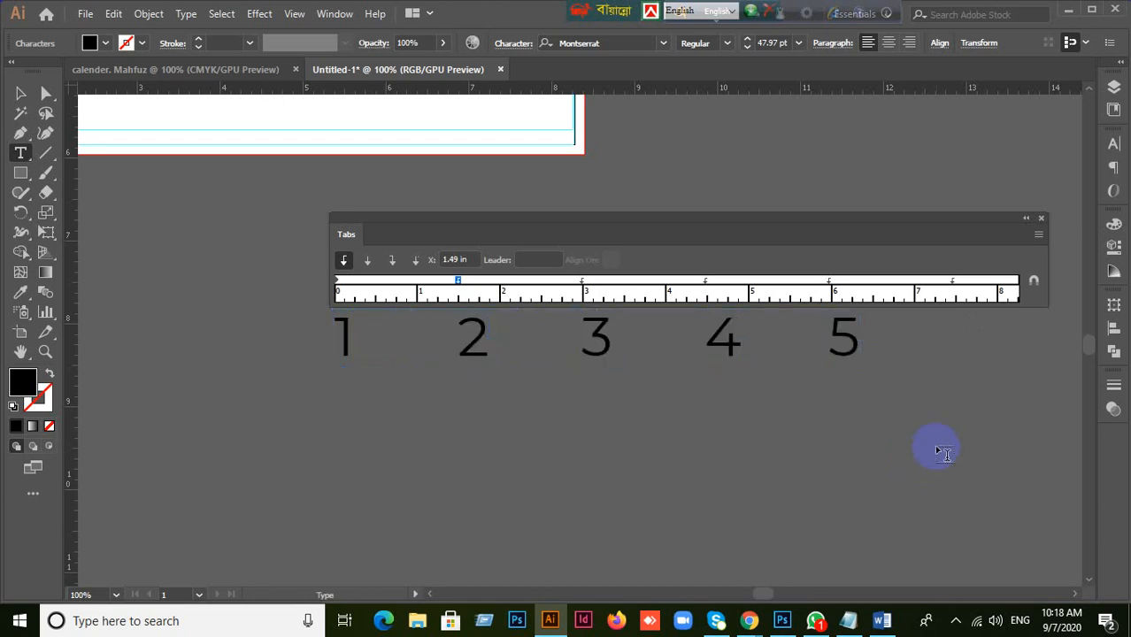
- Erase the re-entered numbers 2 to 5 so that the line holds only the 1
key("BackSpace")
key("BackSpace")
key("BackSpace")
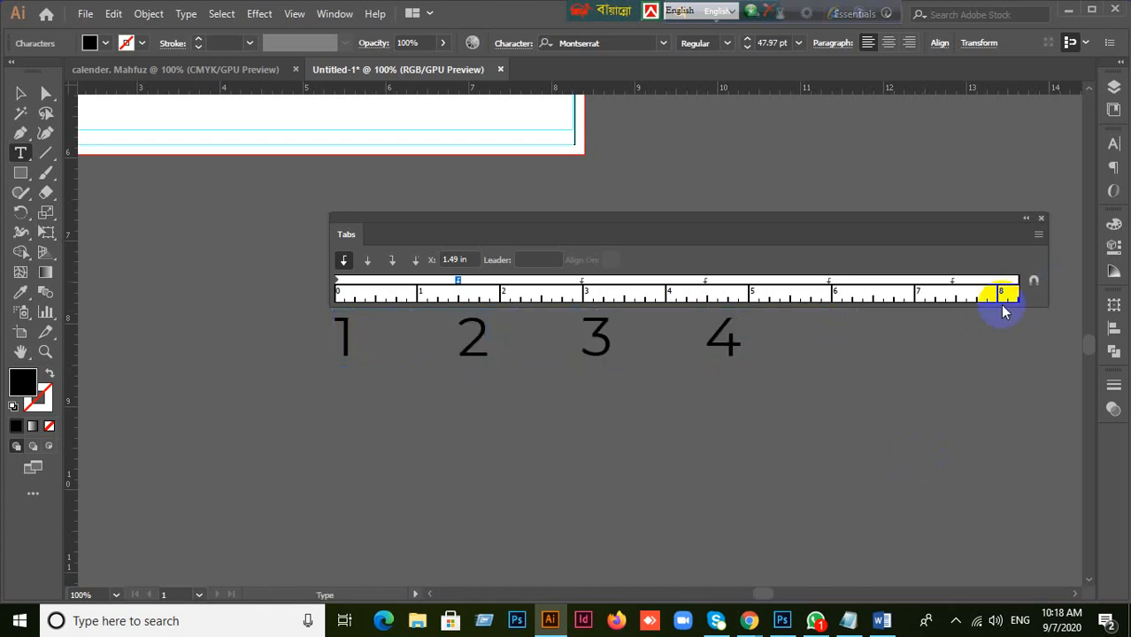
key("BackSpace")
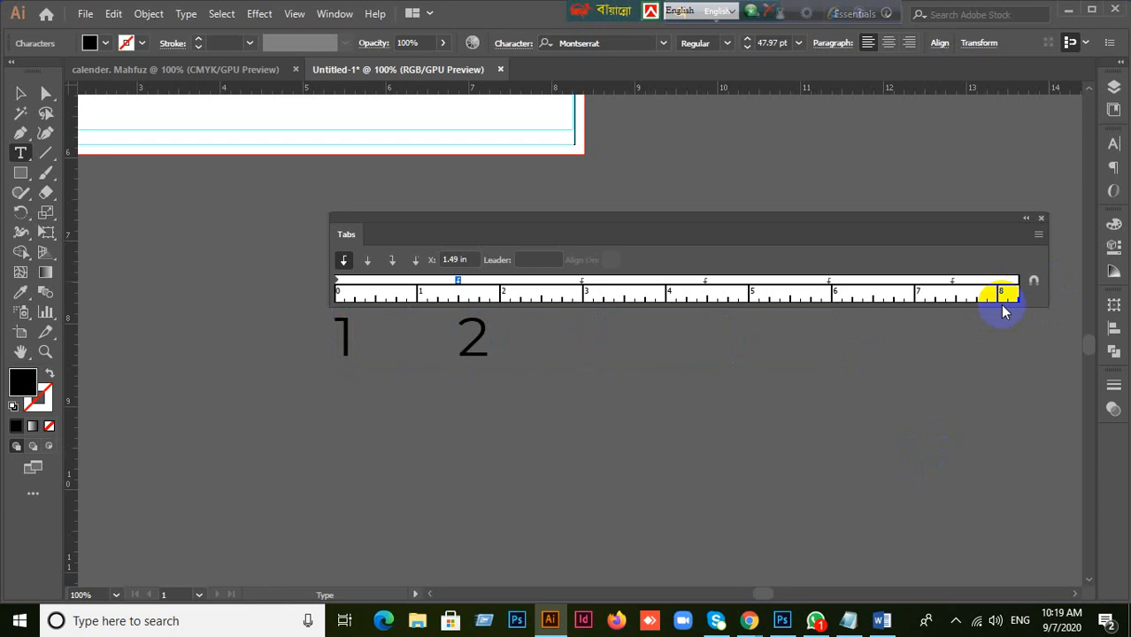
key("BackSpace")
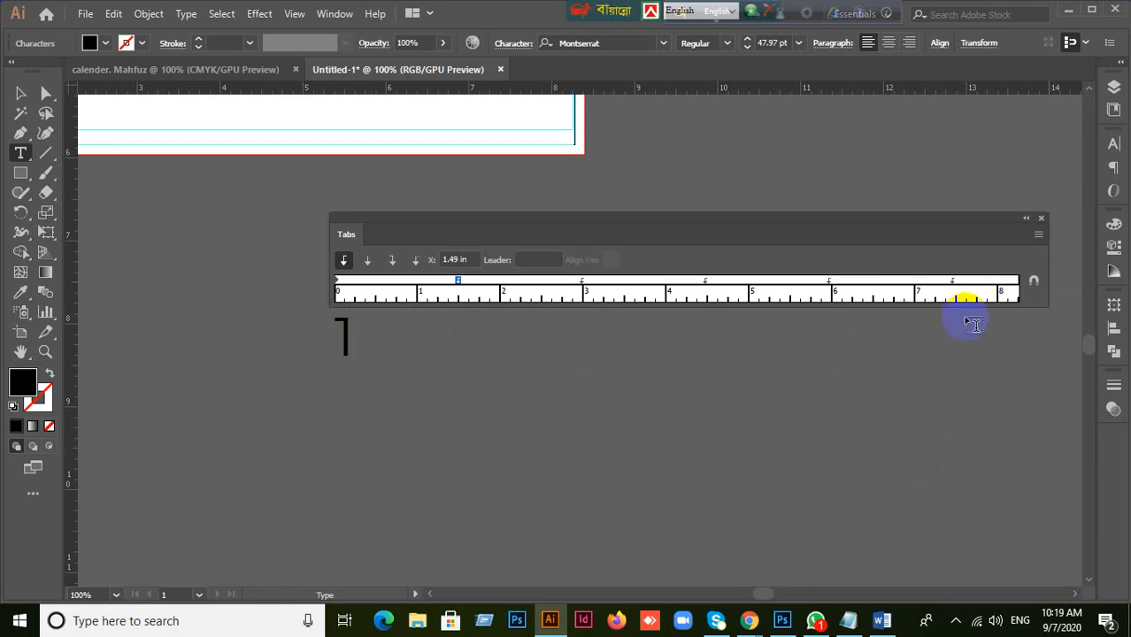
- Clear all tab stops and place new left tab stops at 0.99 in, 1.61 in and 3.29 in
left_click(1037, 235)
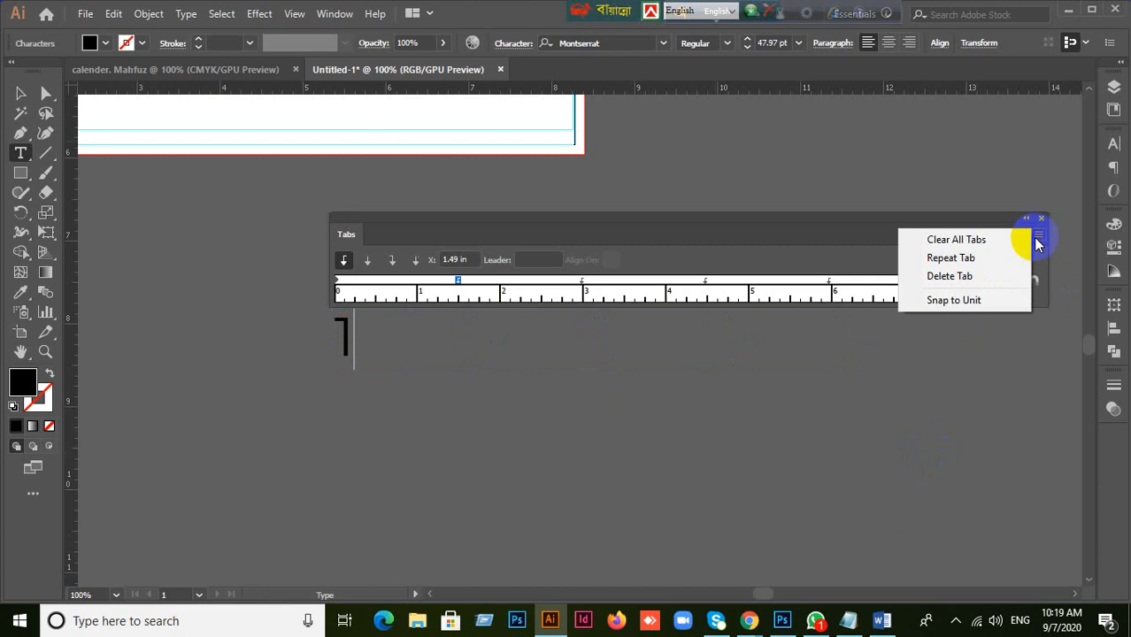
left_click(966, 240)
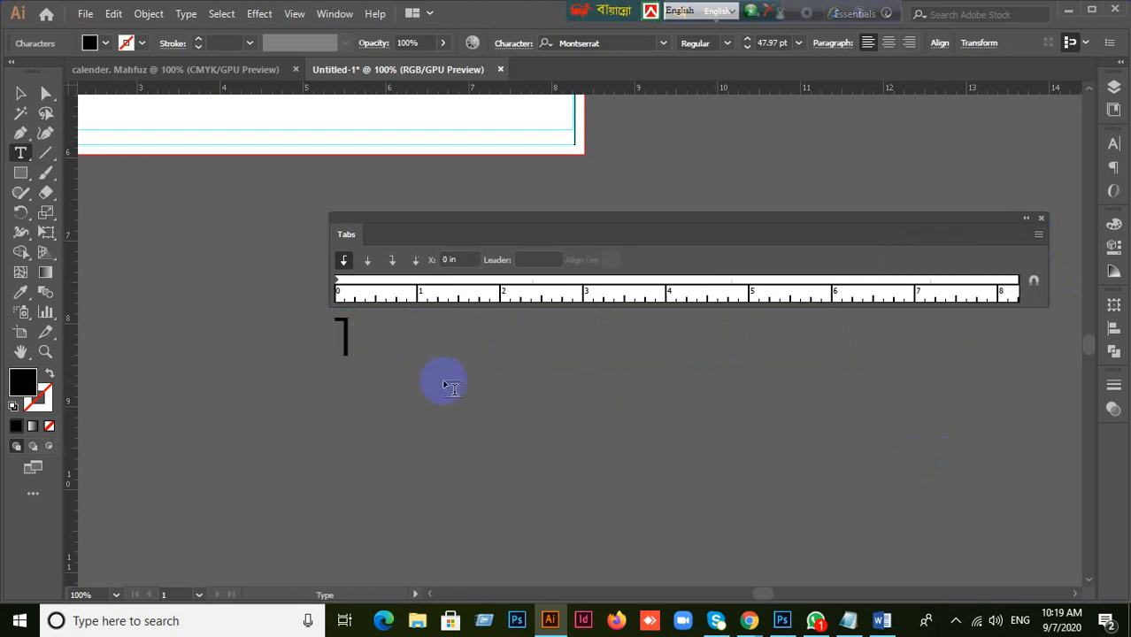
left_click_drag(406, 296, 416, 282)
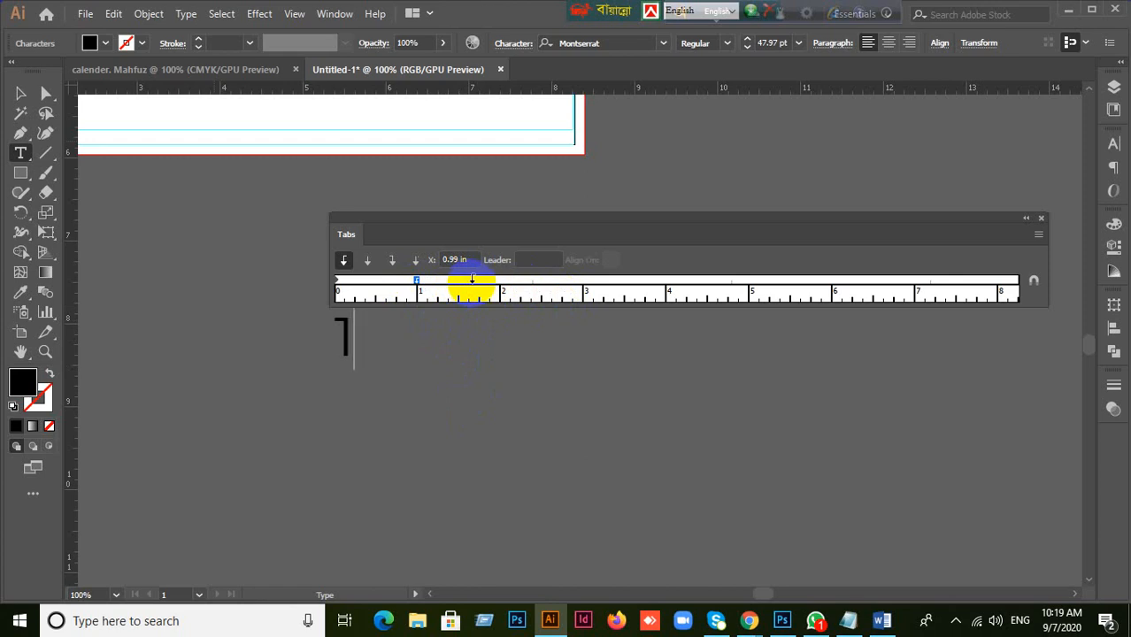
left_click(468, 280)
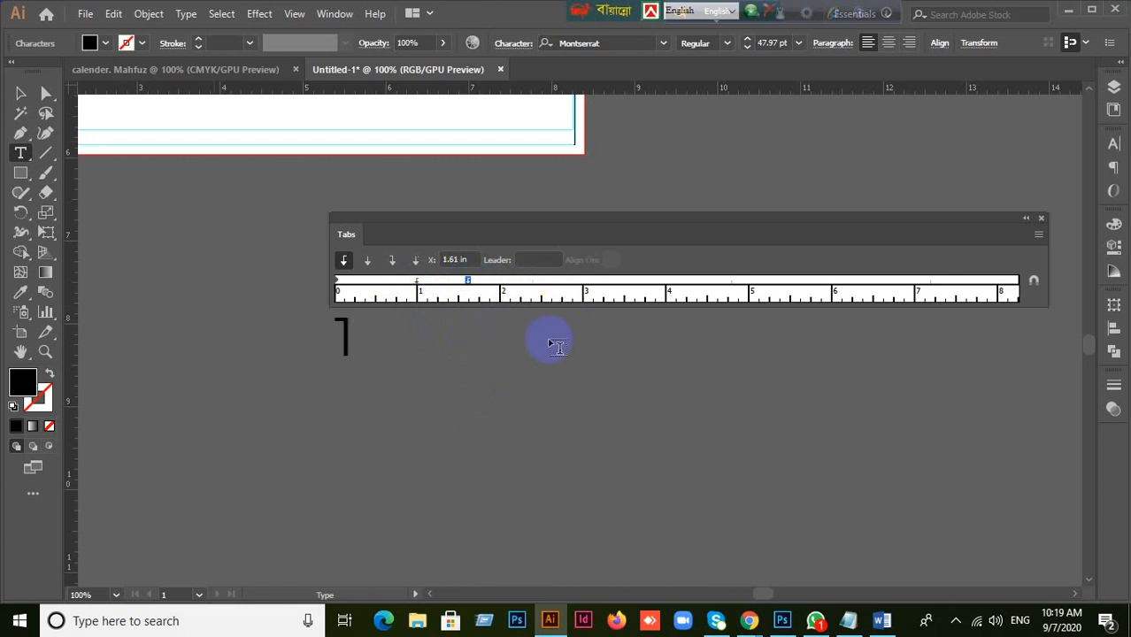
left_click(469, 281)
left_click(467, 281)
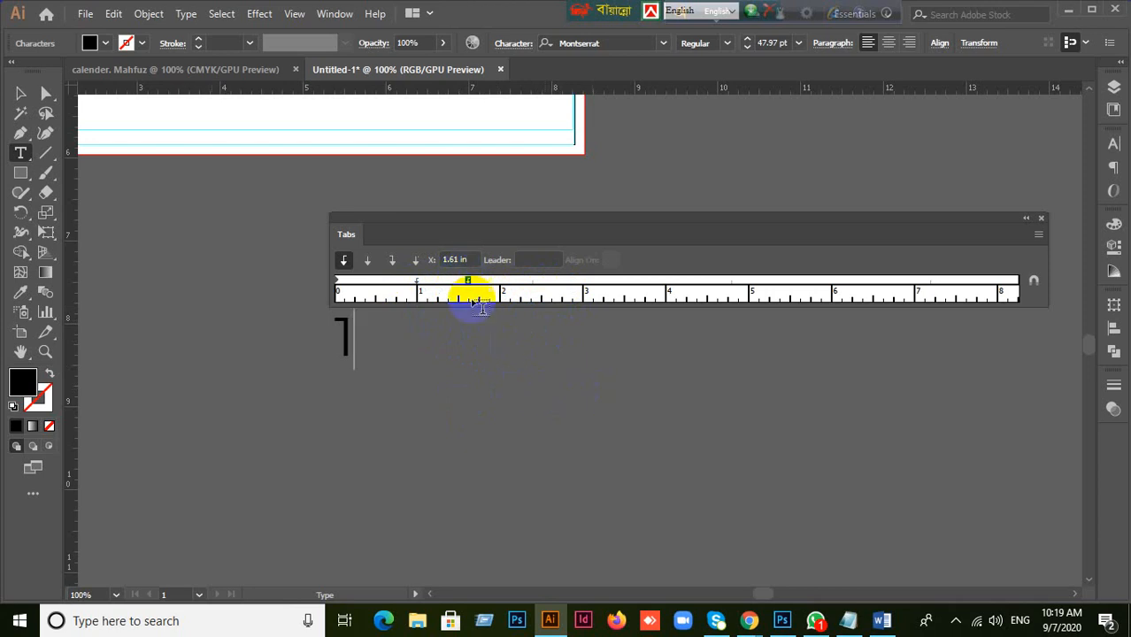
left_click(607, 281)
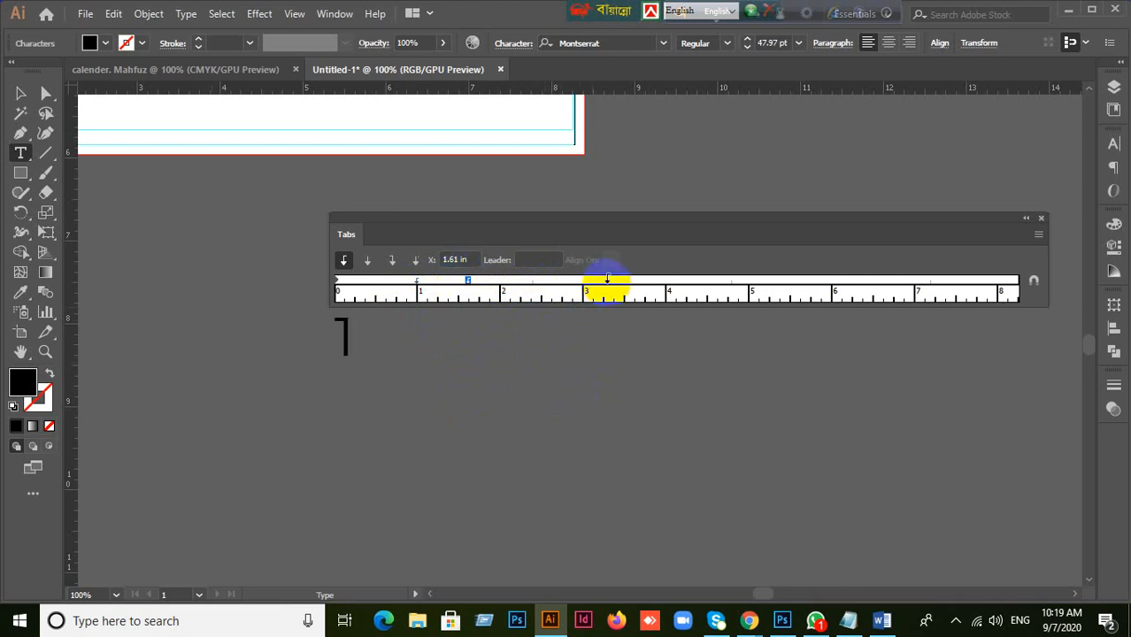
left_click(607, 280)
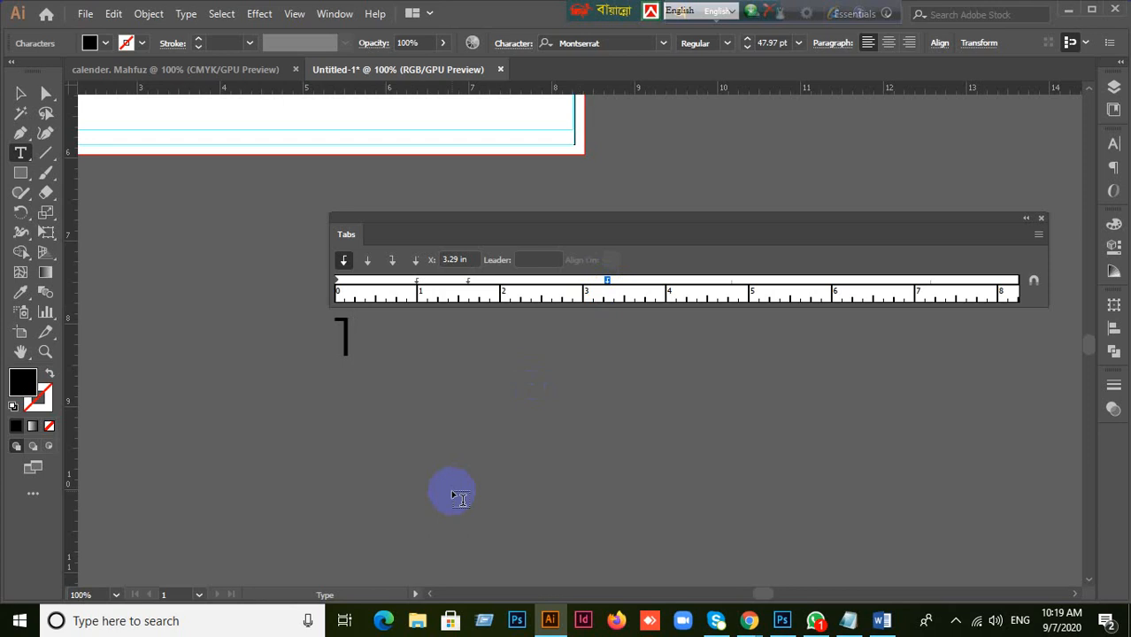
- Enter the numbers 2, 3 and 4 after the 1, one at each of the three uneven tab stops
key("Tab")
type("2")
key("Tab")
type("3")
key("Tab")
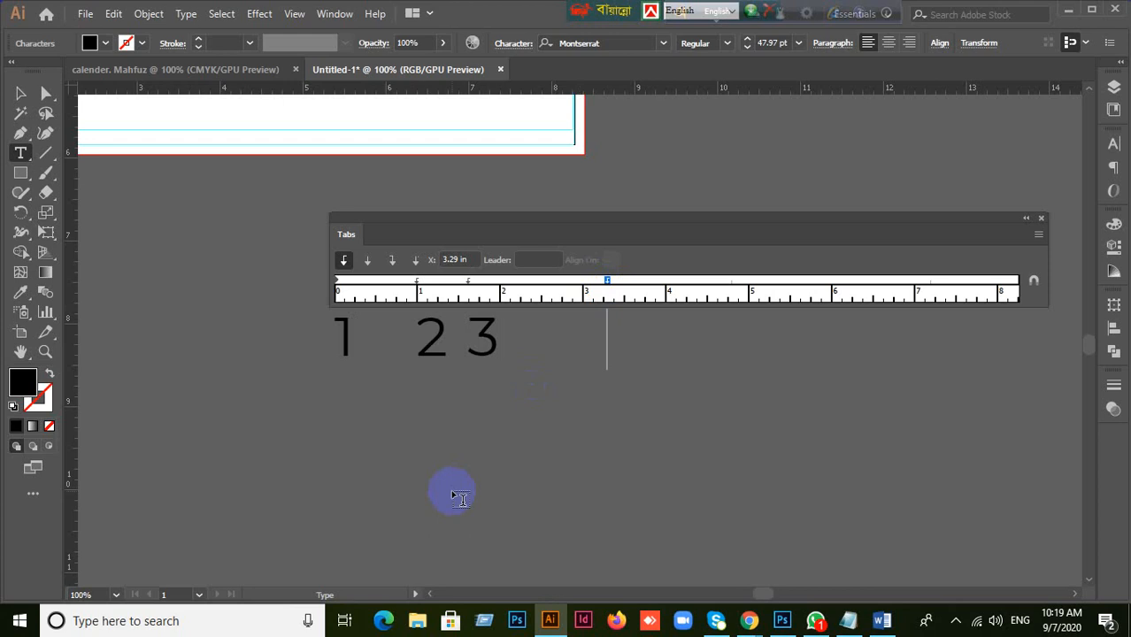
type("4")
- Delete the 4 with its tab and enter it again at the third tab stop
left_click_drag(697, 290, 871, 286)
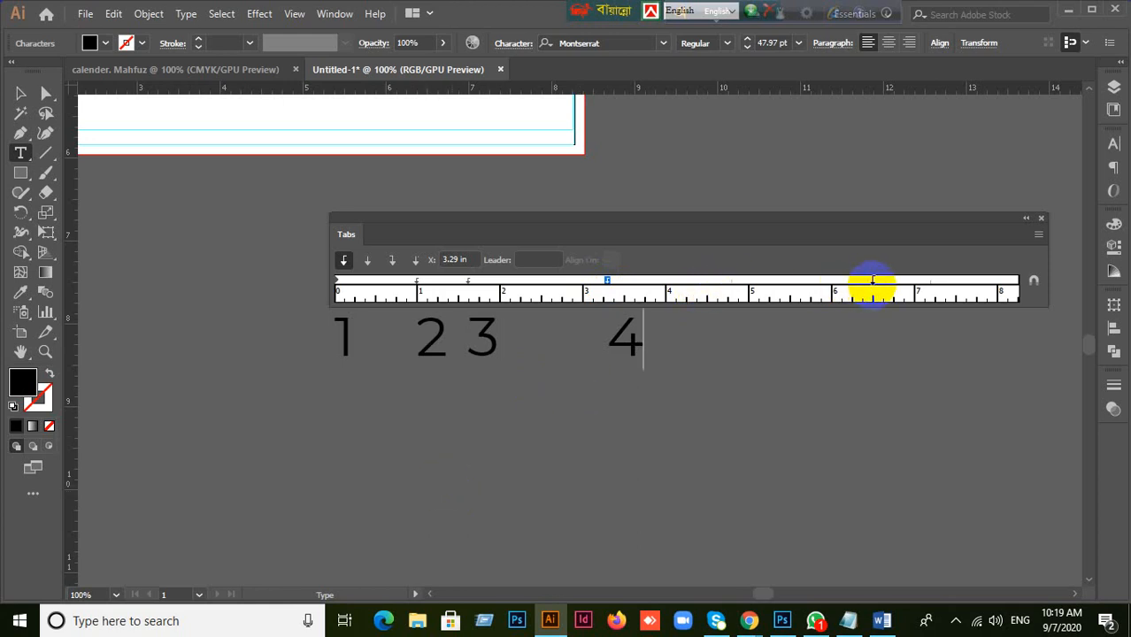
left_click_drag(847, 285, 799, 283)
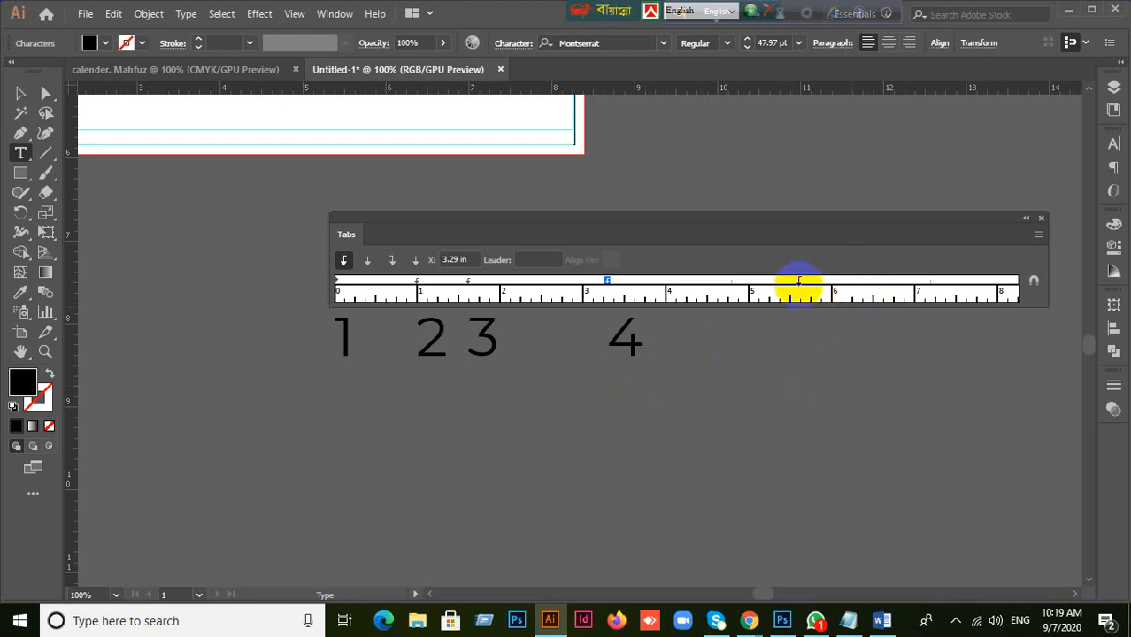
key("BackSpace")
key("BackSpace")
key("Return")
key("BackSpace")
key("Tab")
type("4")
key("Tab")
key("BackSpace")
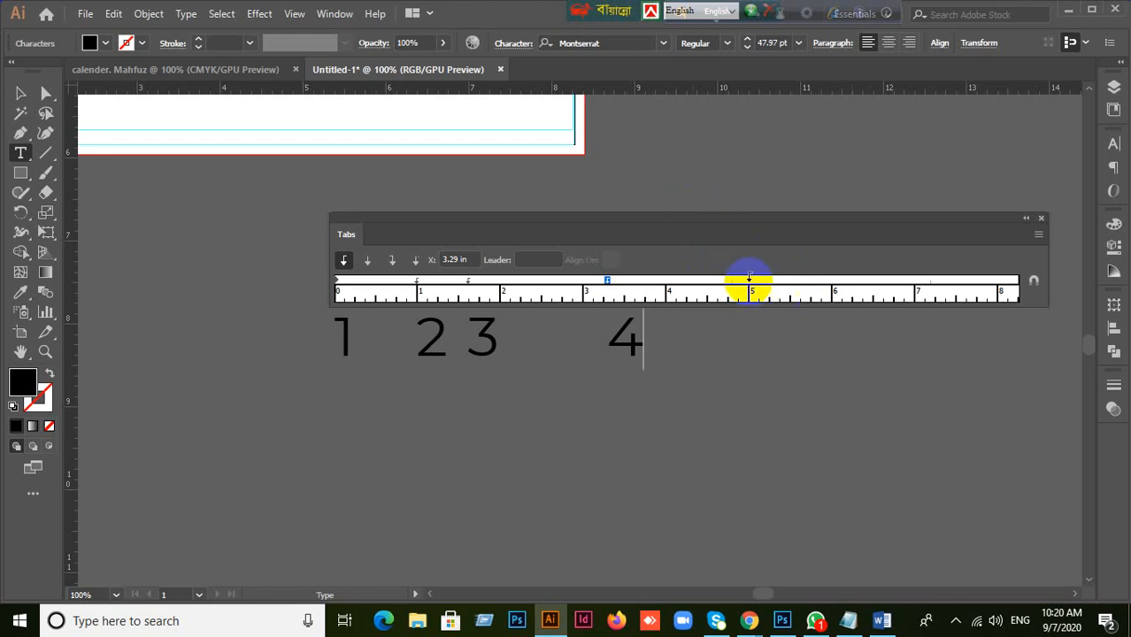
- Place a fourth left tab stop at 4.99 in and enter a 6 there after the 4
left_click(748, 280)
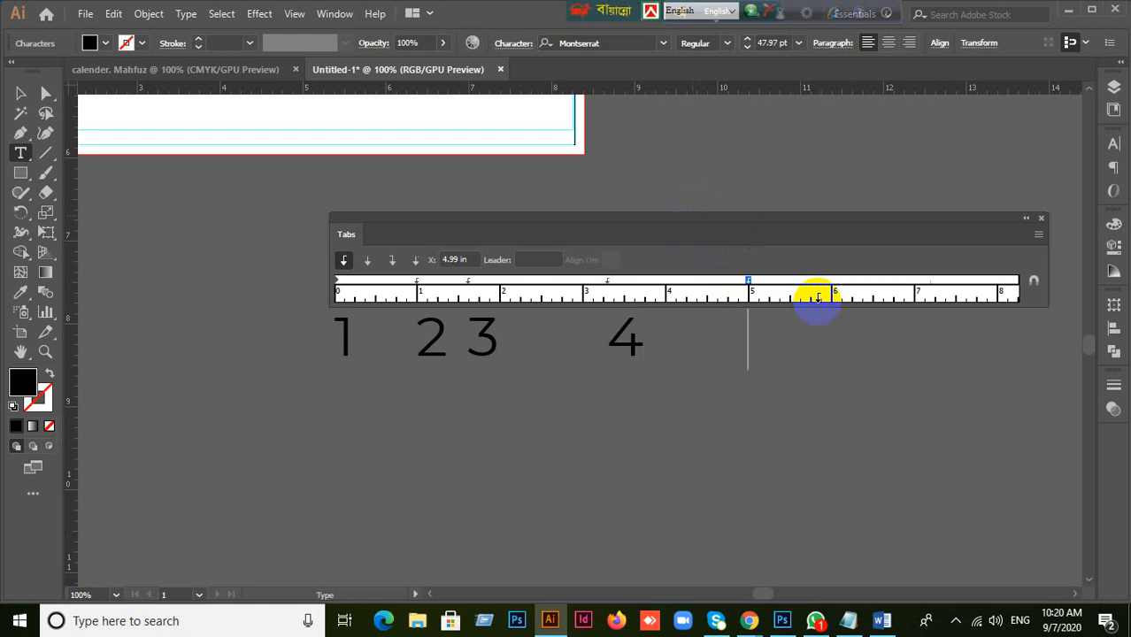
key("Tab")
type("6")
- Add a second line with the numbers 1, 2, 3, 4 and 6 aligned to the same tab stops
key("Return")
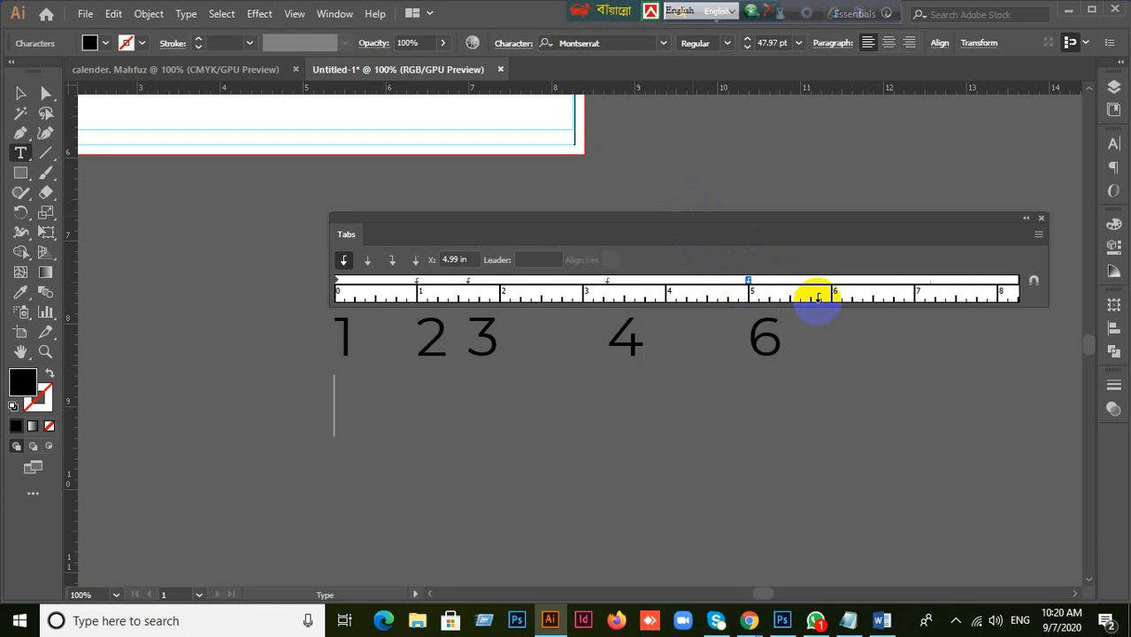
type("1")
key("Tab")
type("2")
key("Tab")
type("3")
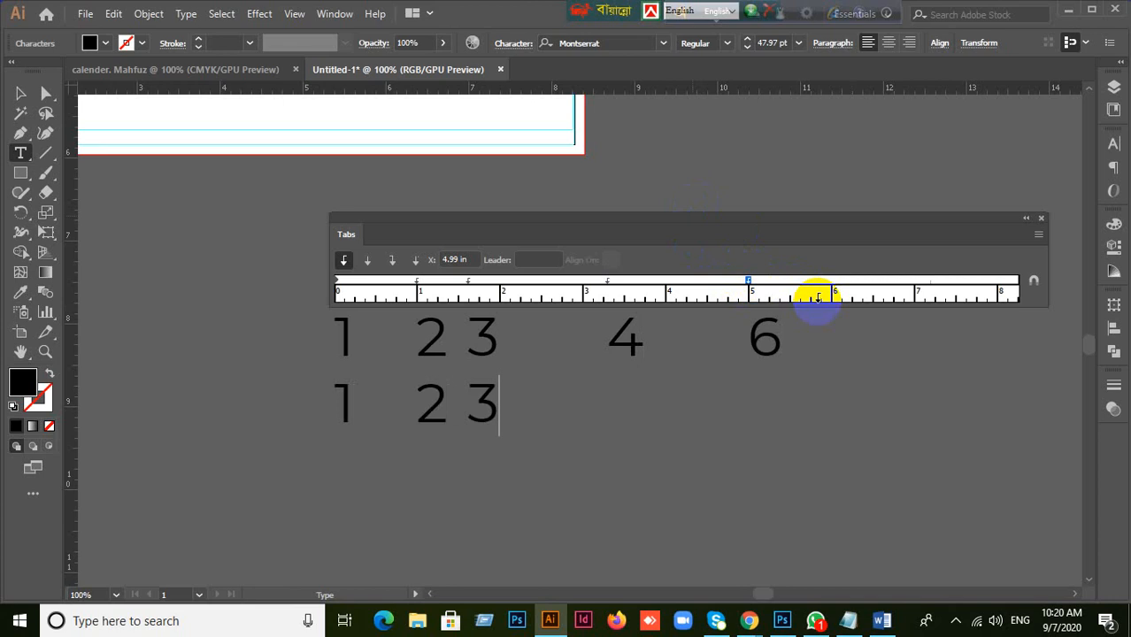
key("Tab")
type("4")
key("Tab")
type("6")
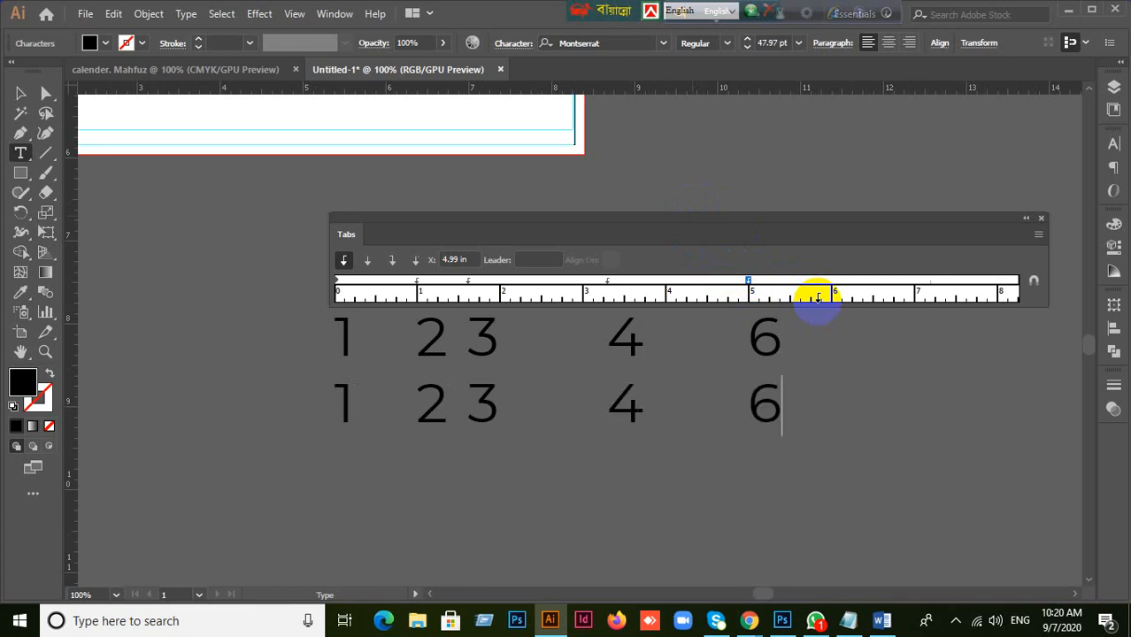
- Add a third line with the numbers 5, 7, 9, 6 and 3 aligned to the same tab stops
key("Return")
type("5")
key("Tab")
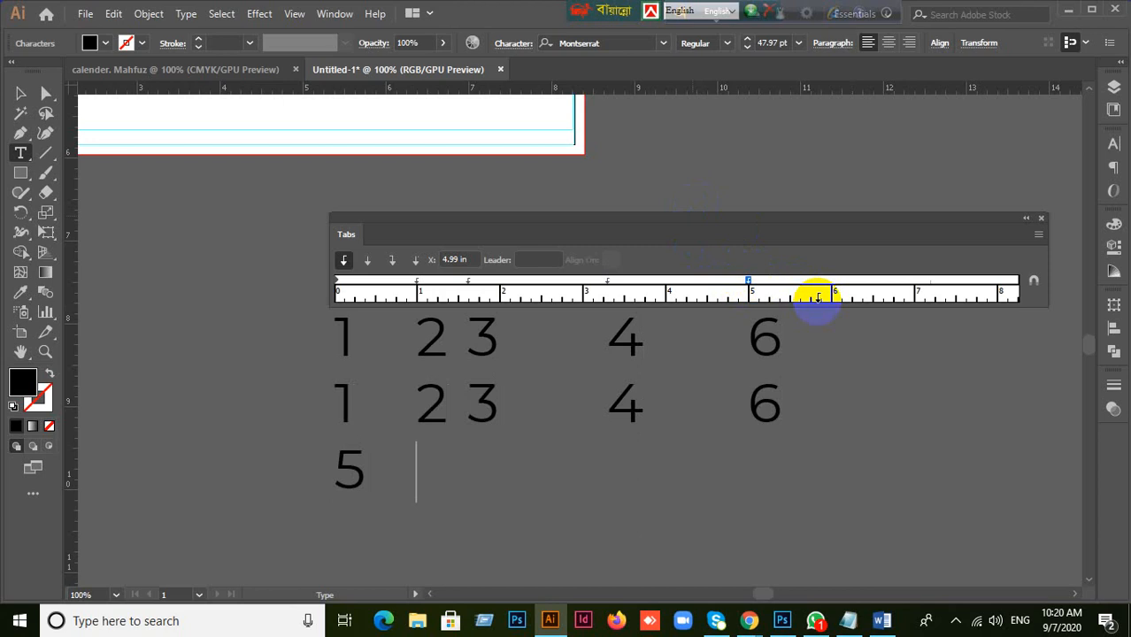
type("7")
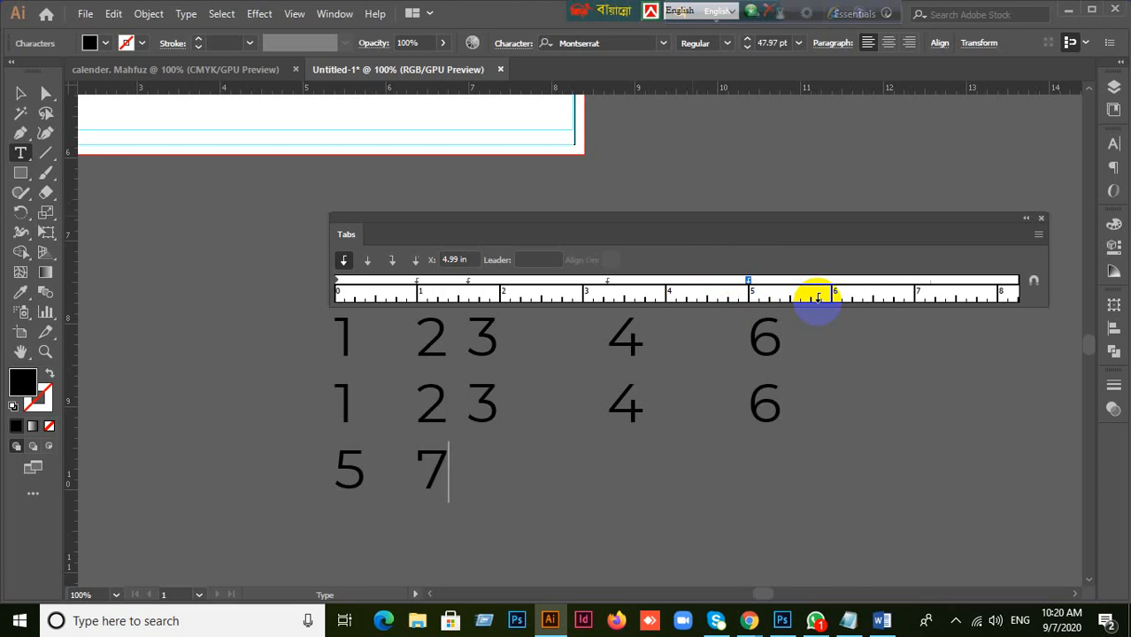
key("Tab")
type("89")
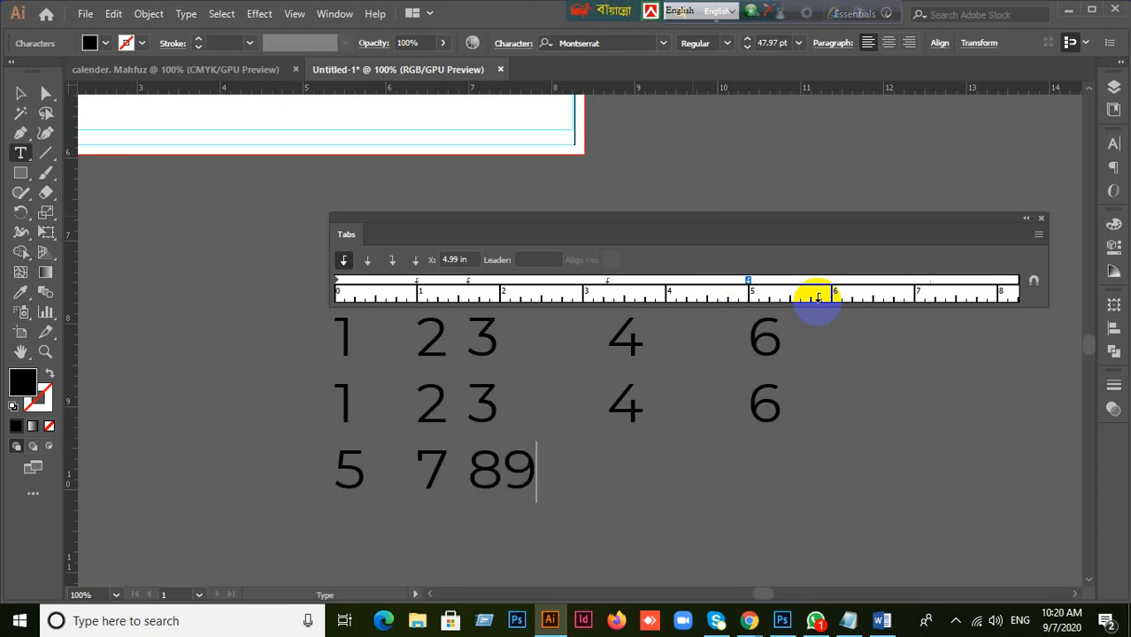
key("BackSpace")
key("BackSpace")
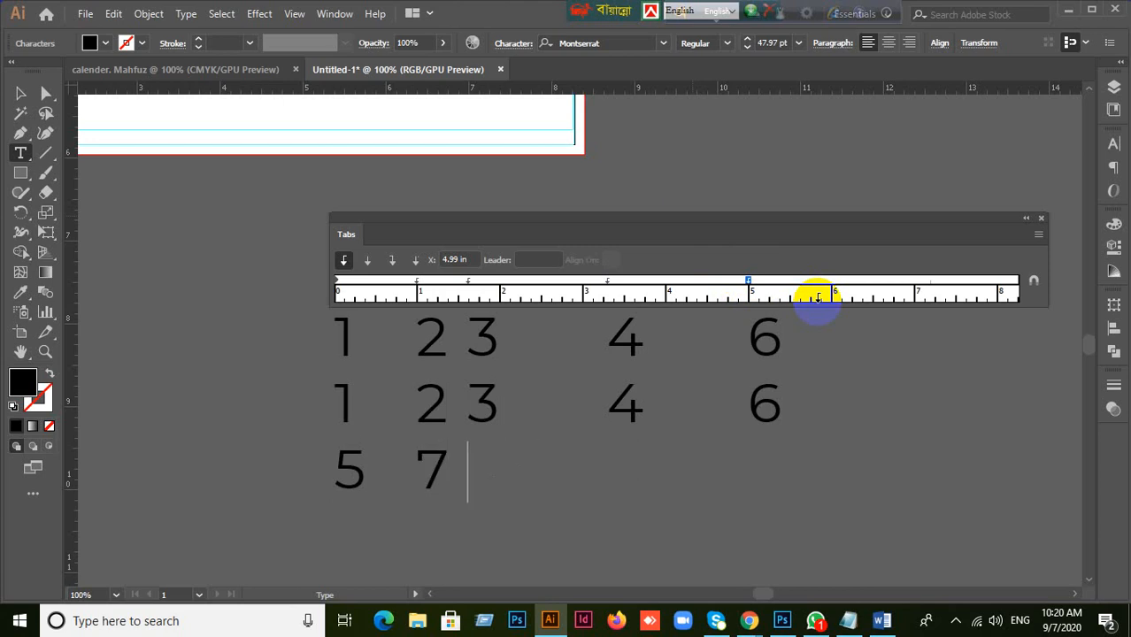
type("9")
key("Tab")
type("6")
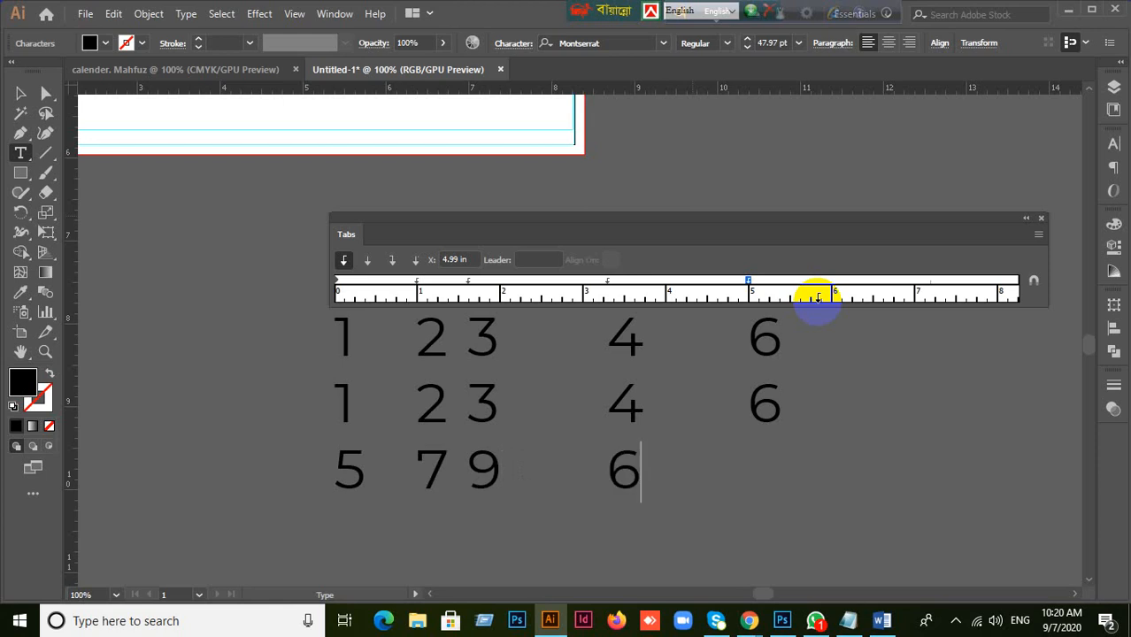
key("Tab")
type("3")
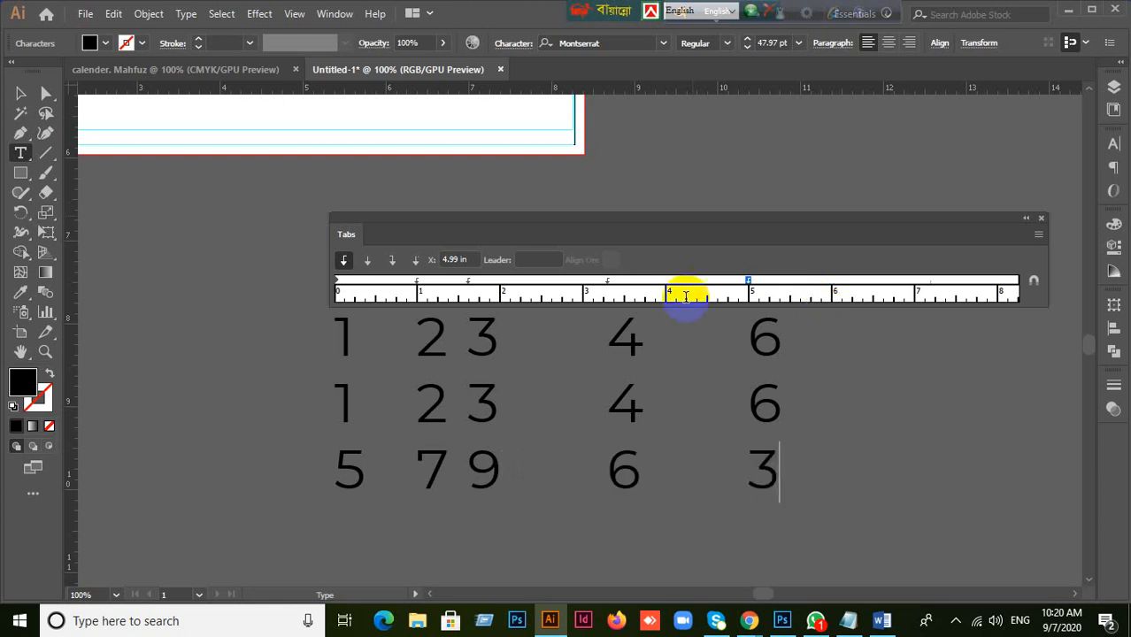
left_click(343, 262)
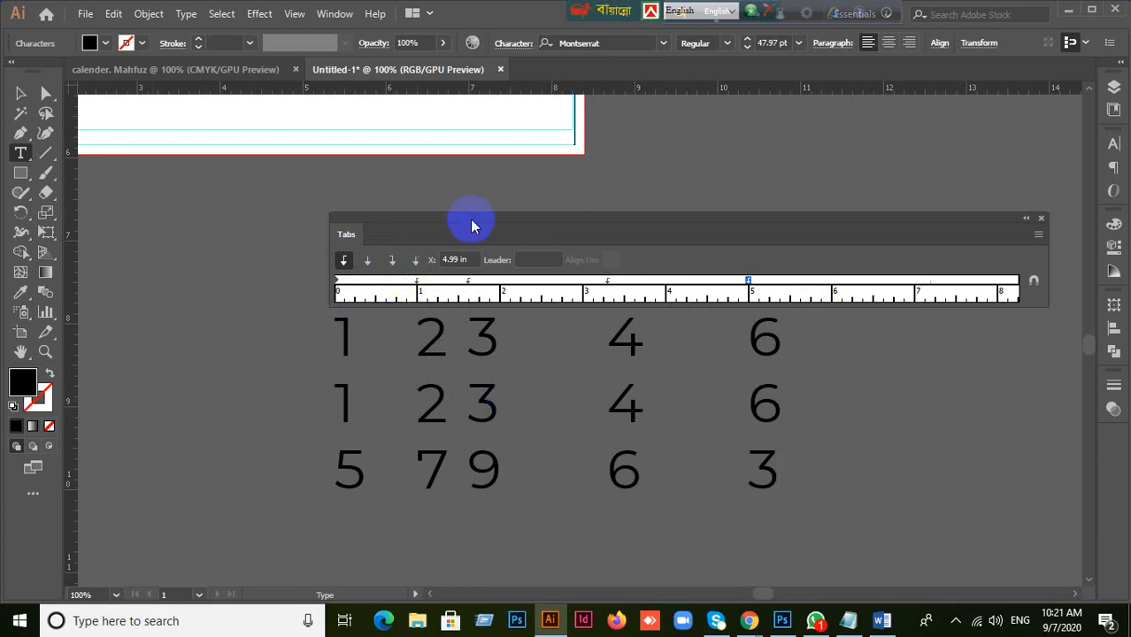
- Change the third line's 4.99 in tab stop to right-justified and replace the last number with a 6
key("BackSpace")
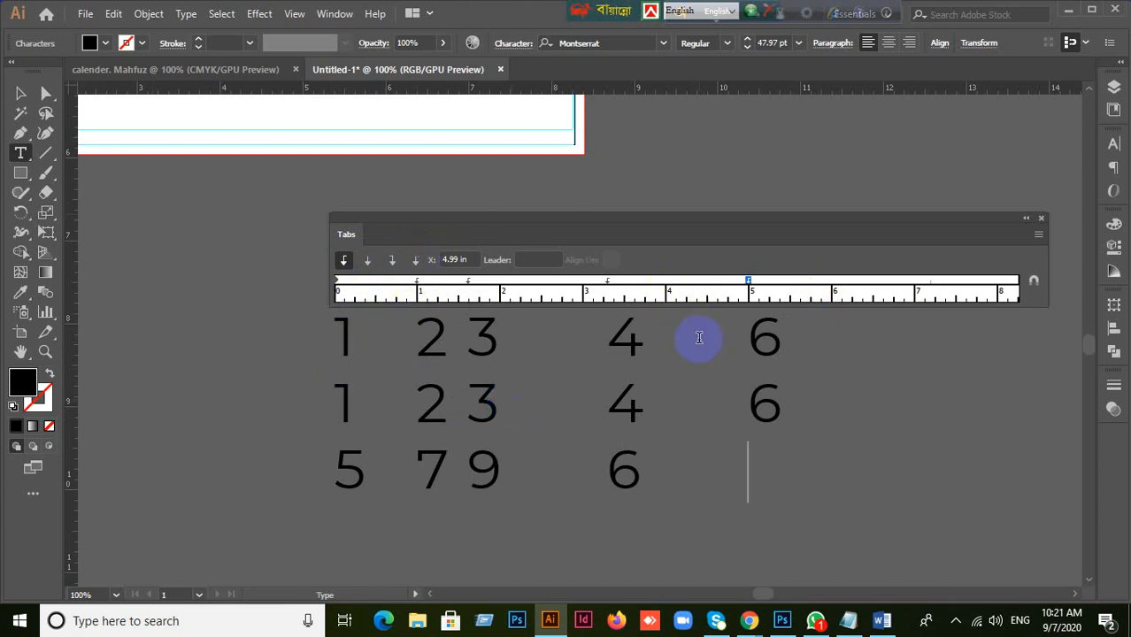
left_click(393, 262)
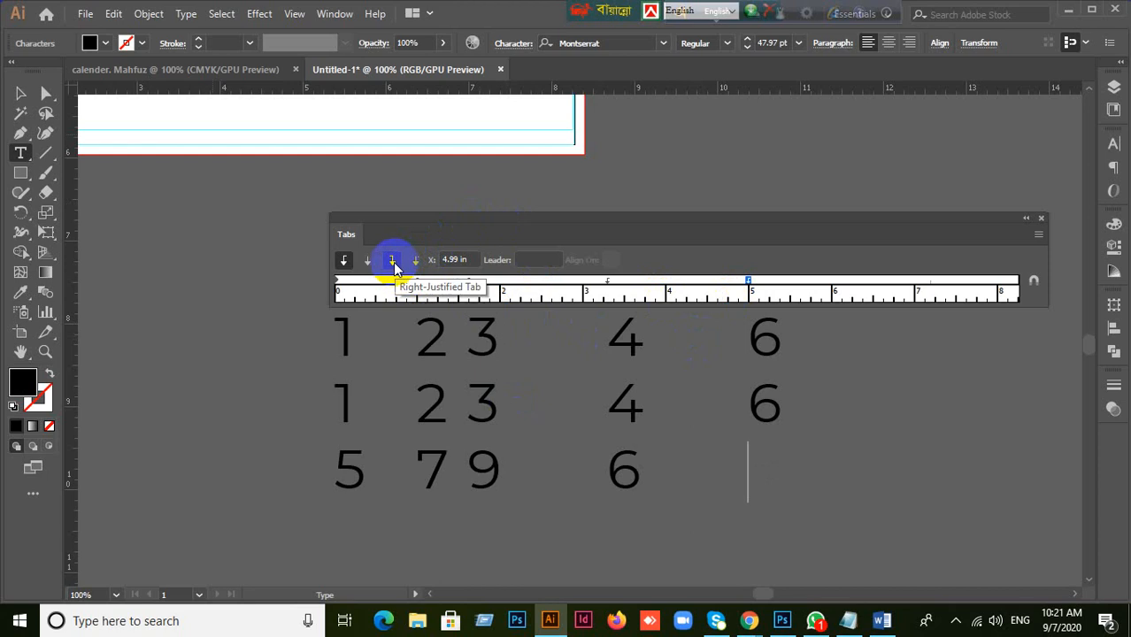
left_click(395, 264)
left_click(748, 282)
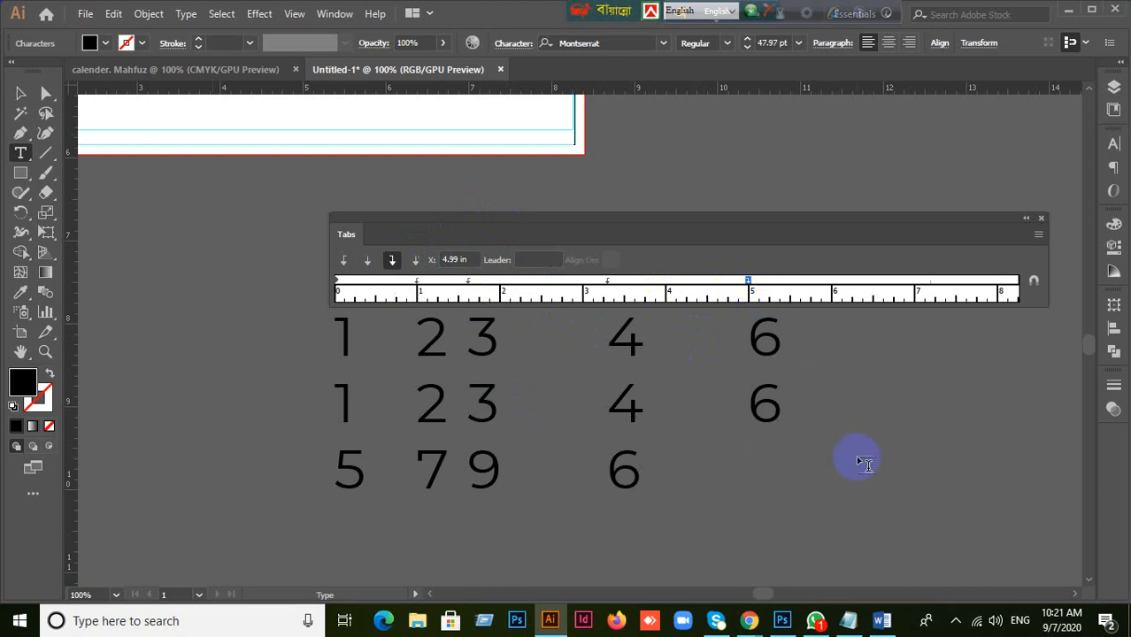
type("6")
- Change the third line's 4.99 in tab stop to center-justified and replace the last number with a 5
key("BackSpace")
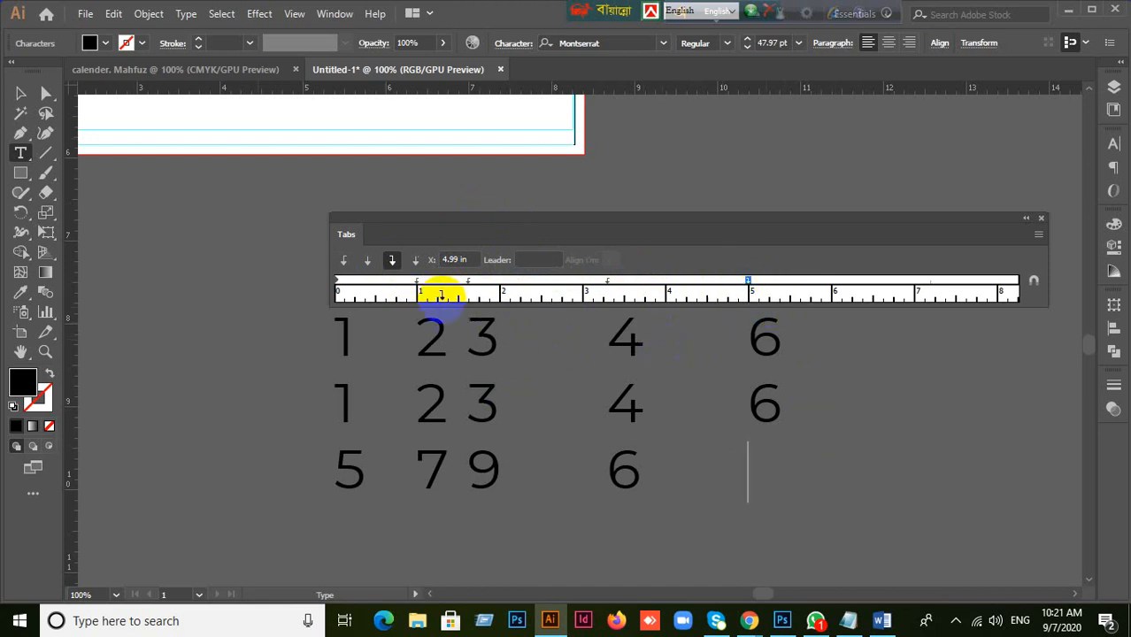
left_click(367, 259)
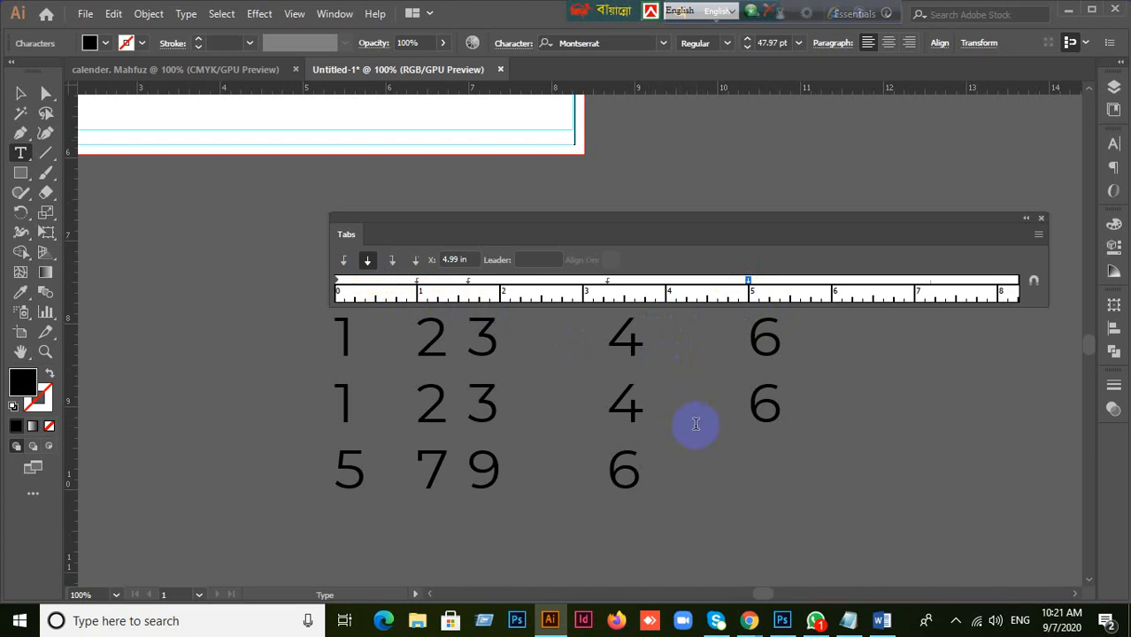
type("5")
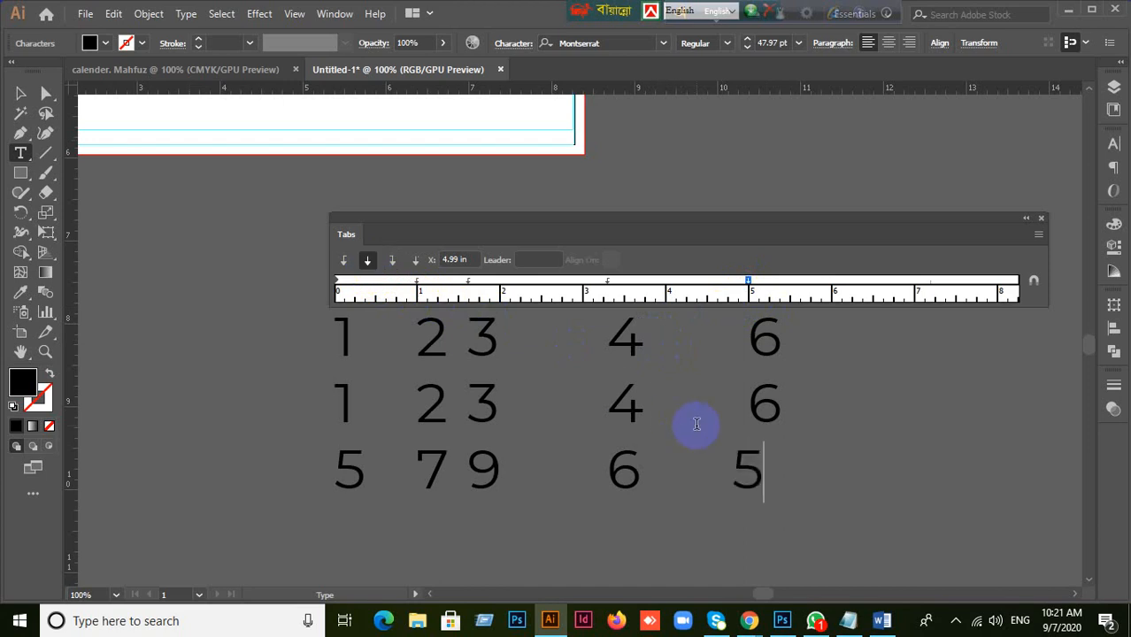
- Delete the whole third line of numbers and the 4 and 6 at the end of the second line
key("BackSpace")
key("BackSpace")
key("BackSpace")
key("BackSpace")
key("BackSpace")
key("BackSpace")
key("BackSpace")
key("BackSpace")
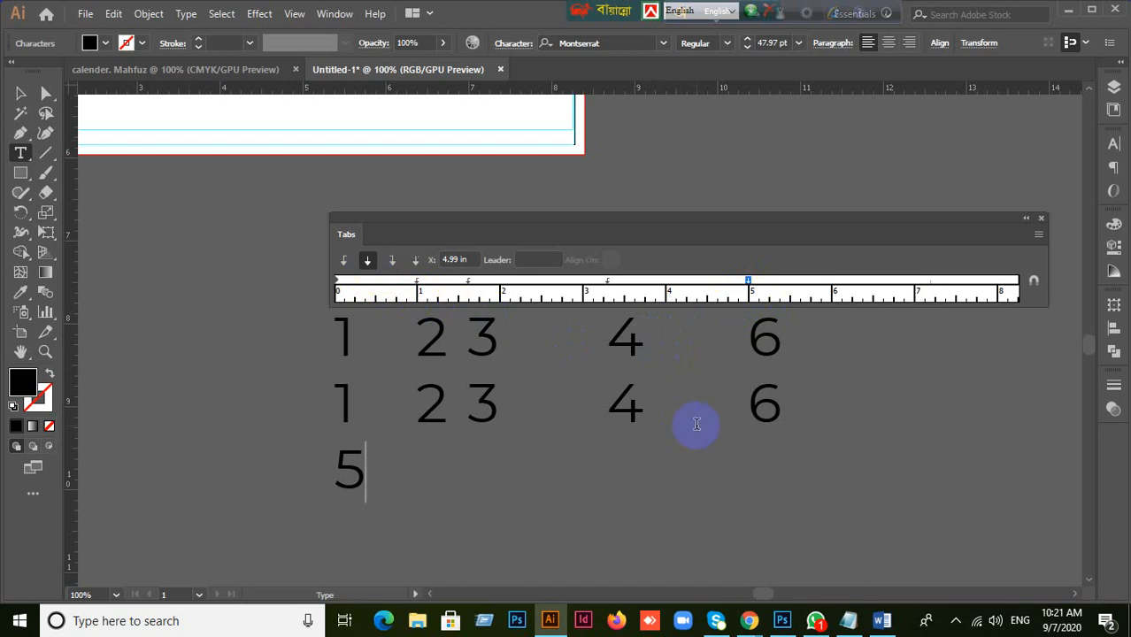
key("BackSpace")
key("BackSpace")
key("BackSpace")
key("BackSpace")
key("BackSpace")
key("BackSpace")
key("BackSpace")
key("BackSpace")
key("BackSpace")
key("BackSpace")
key("BackSpace")
key("BackSpace")
key("BackSpace")
key("BackSpace")
key("BackSpace")
key("BackSpace")
key("BackSpace")
key("BackSpace")
key("BackSpace")
key("BackSpace")
key("BackSpace")
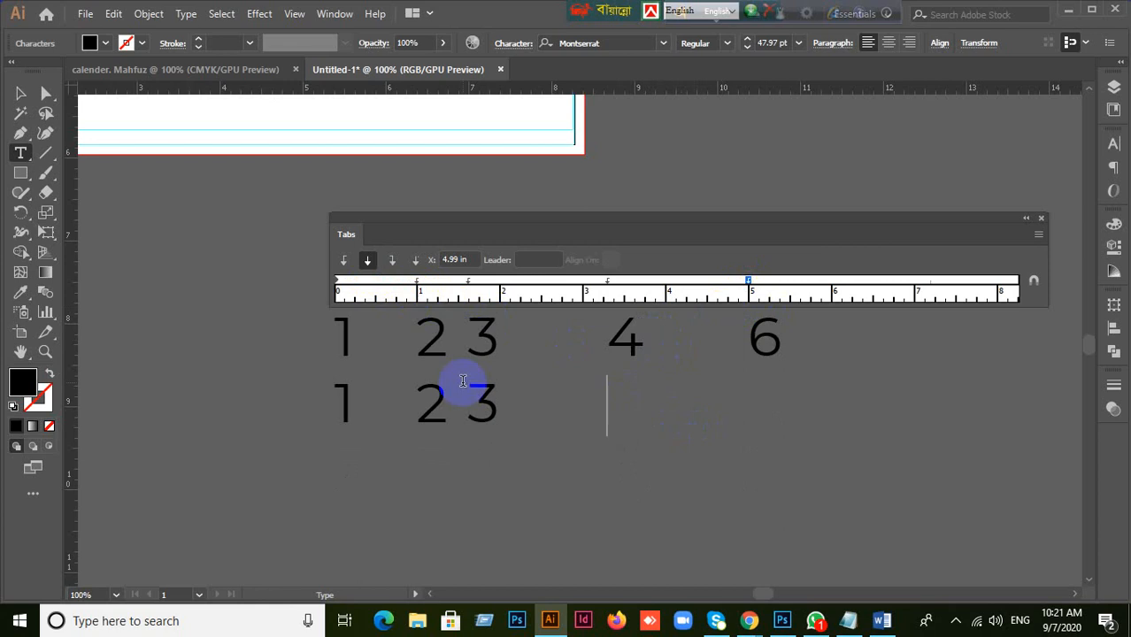
- Switch the last tab stop to center-justified and clear all tab stops from the text
left_click(346, 263)
left_click(368, 260)
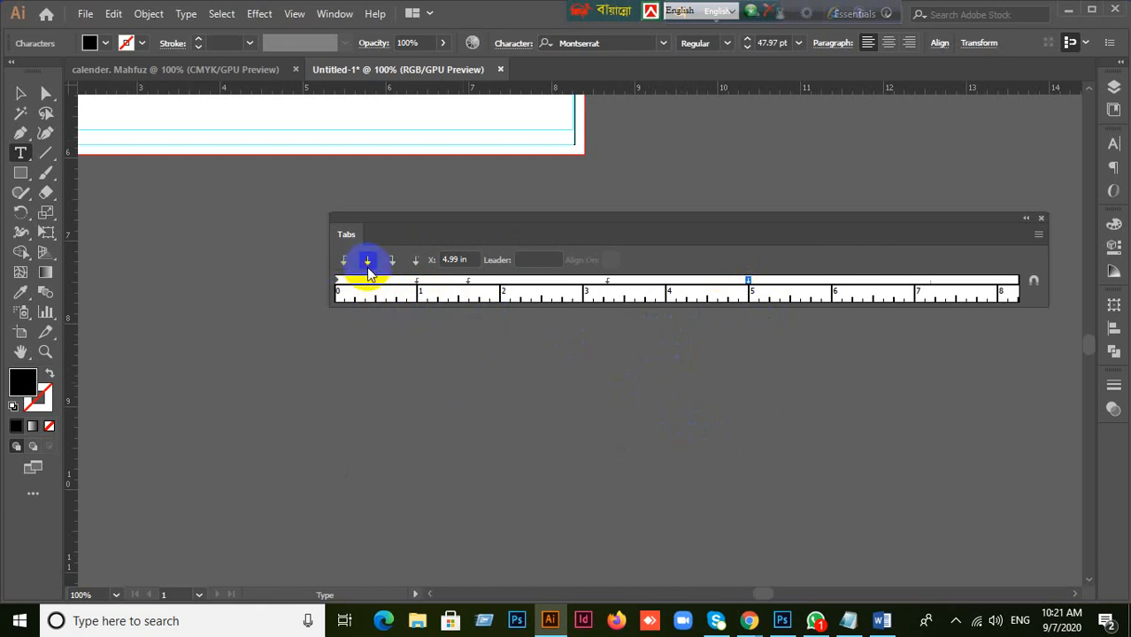
left_click(412, 284)
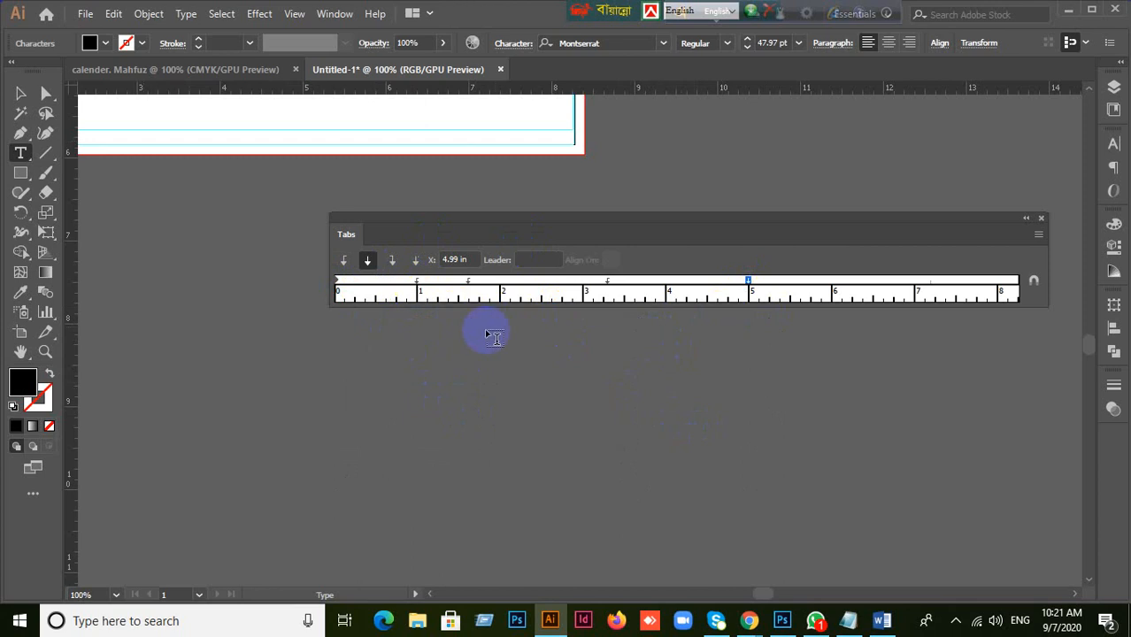
left_click(1039, 235)
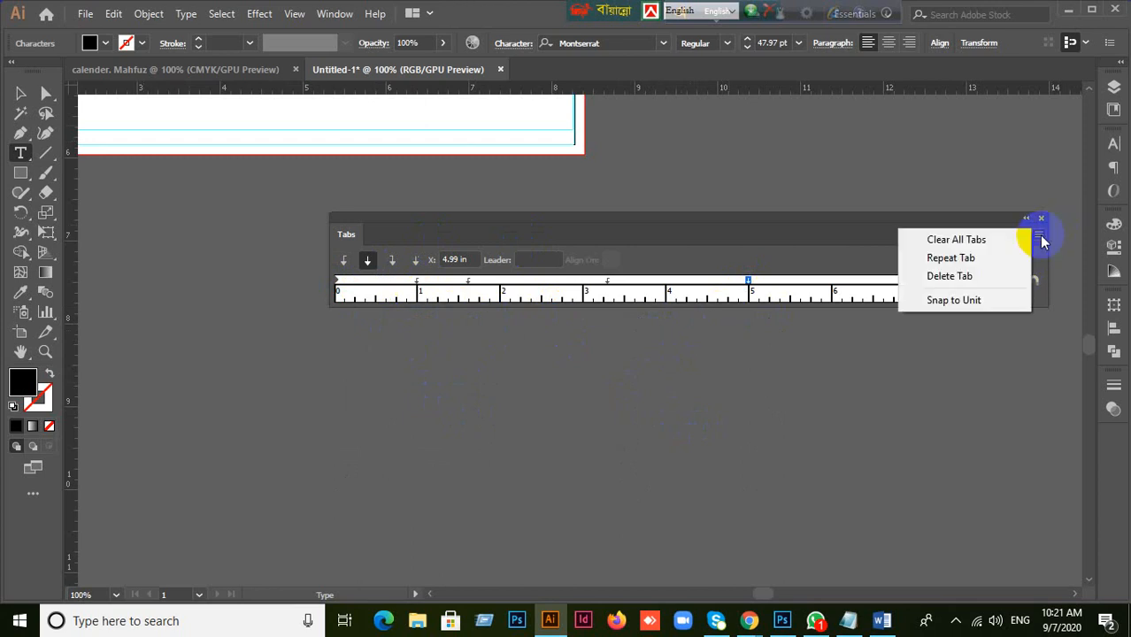
left_click(941, 240)
- Place a center-justified tab stop at 1 in and repeat it along the ruler
left_click(417, 283)
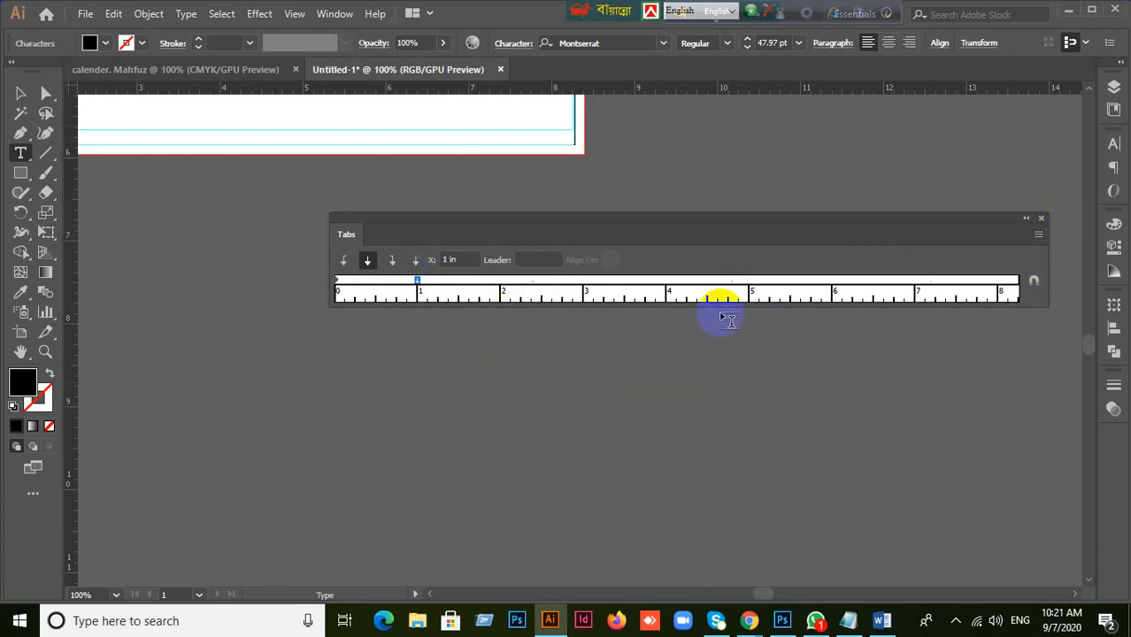
left_click(1039, 235)
left_click(972, 259)
- Enter the row 1, 2, 3, 5, 6 with a tab after each number
type("1")
key("Tab")
type("2")
key("Tab")
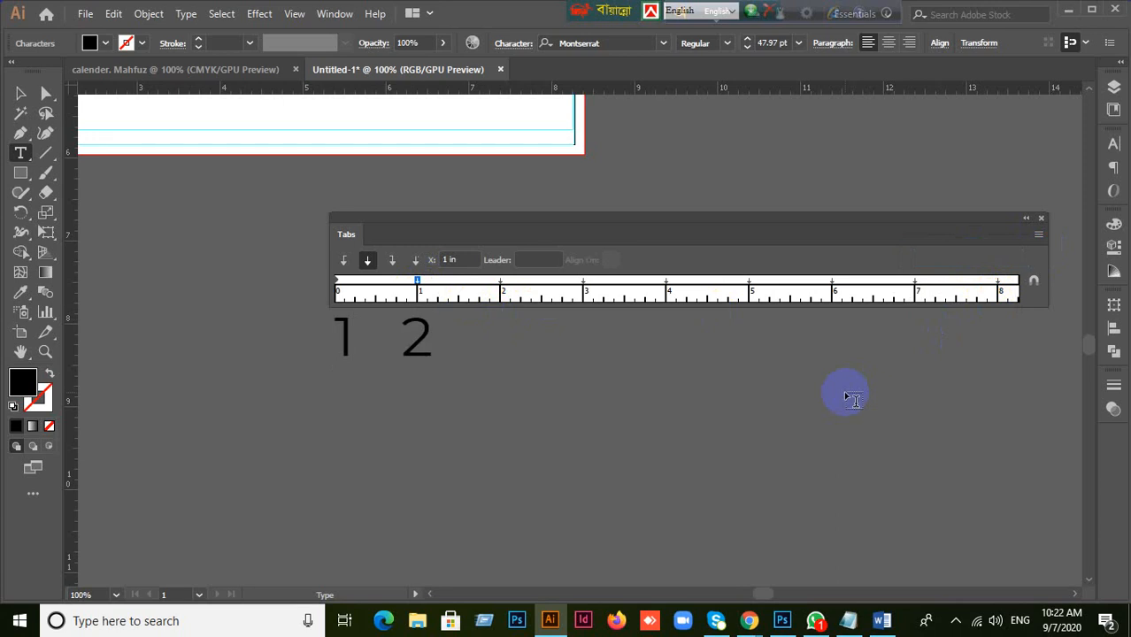
left_click(360, 265)
type("3")
key("Tab")
type("5")
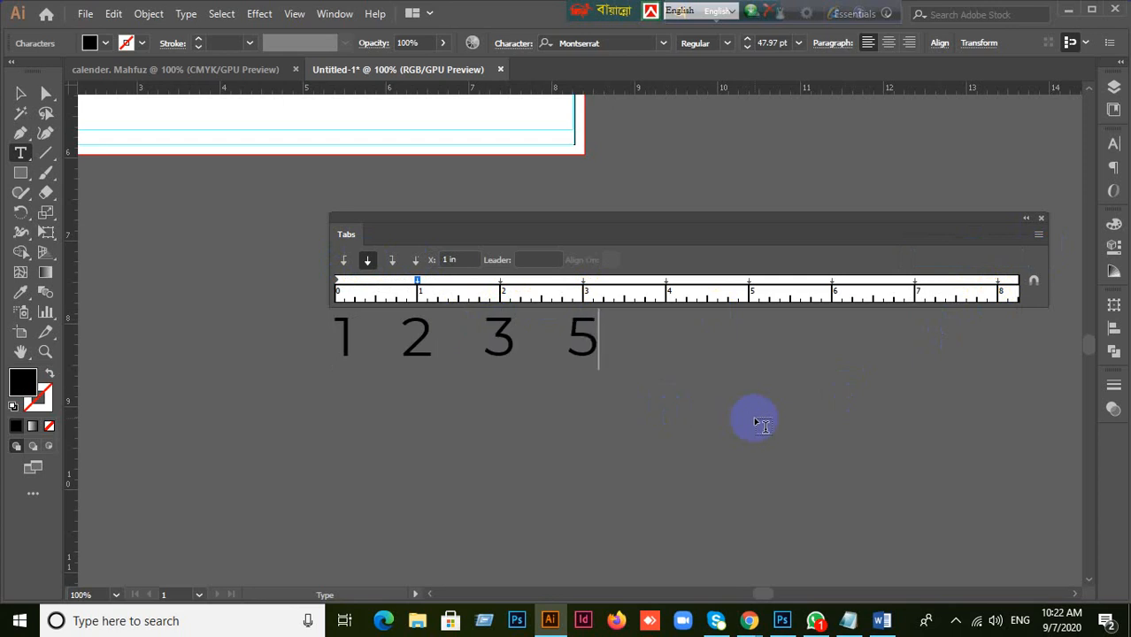
key("Tab")
type("6")
key("Tab")
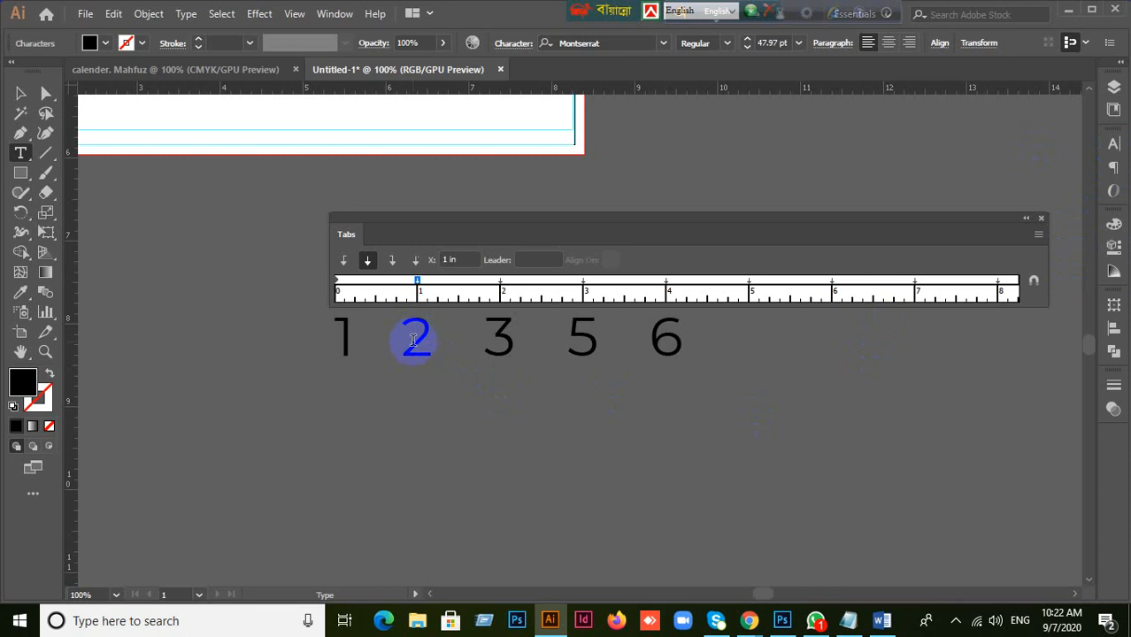
left_click(423, 295)
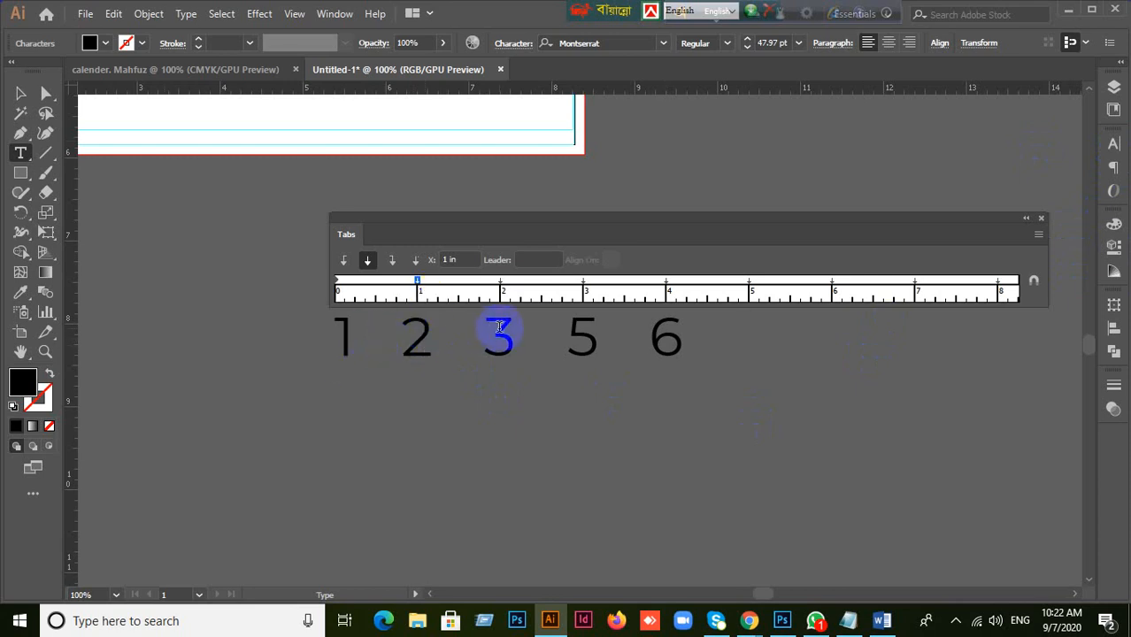
left_click(627, 304)
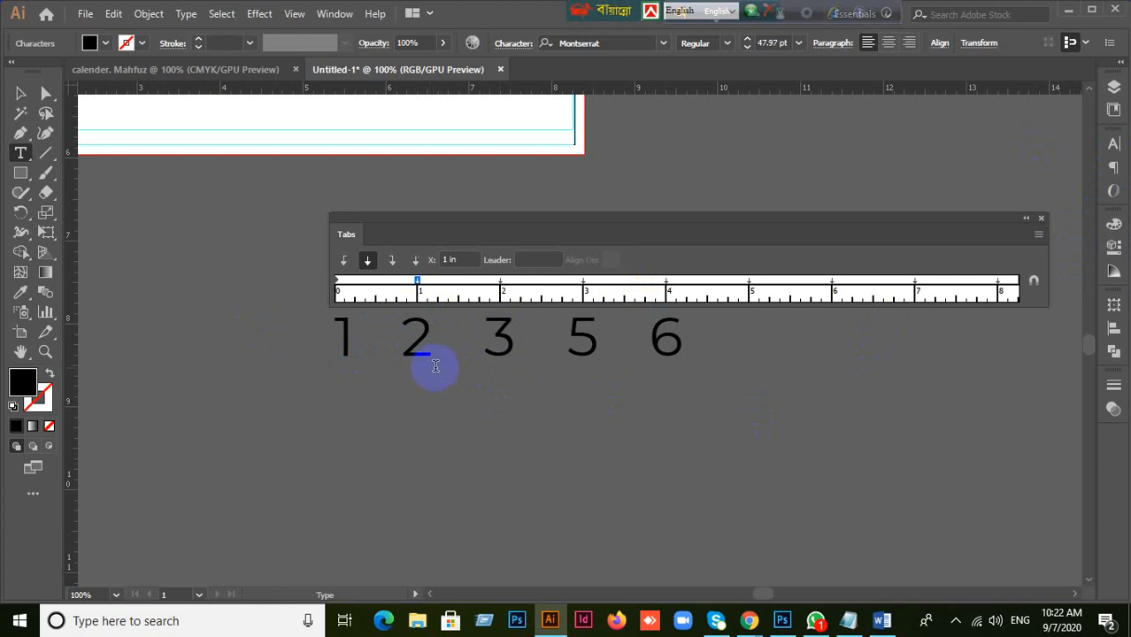
left_click(750, 298)
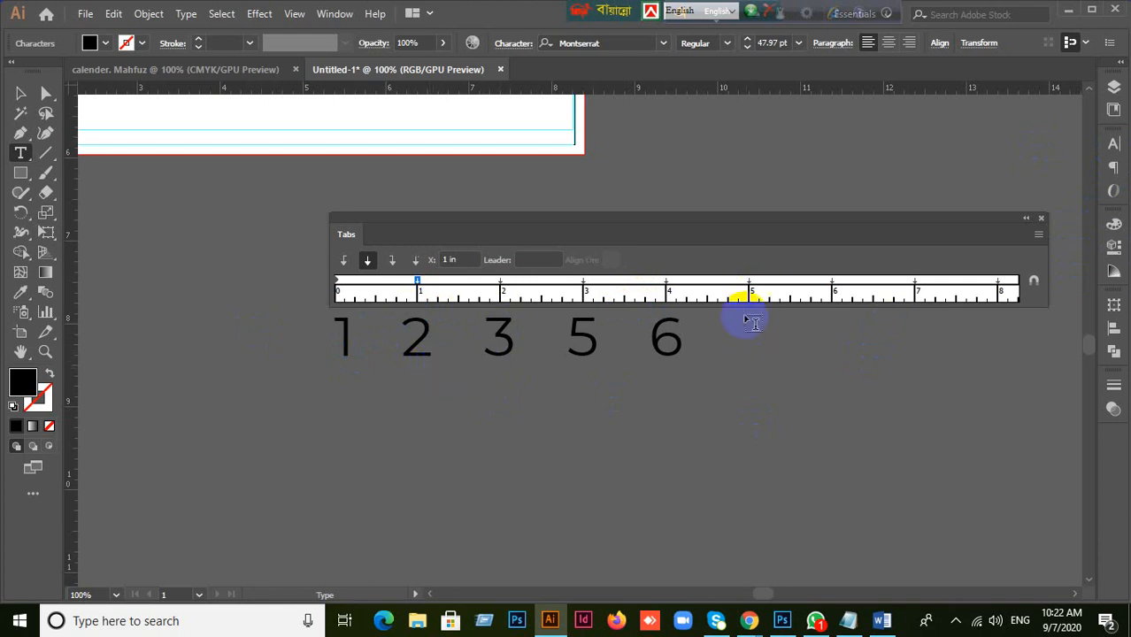
left_click(766, 299)
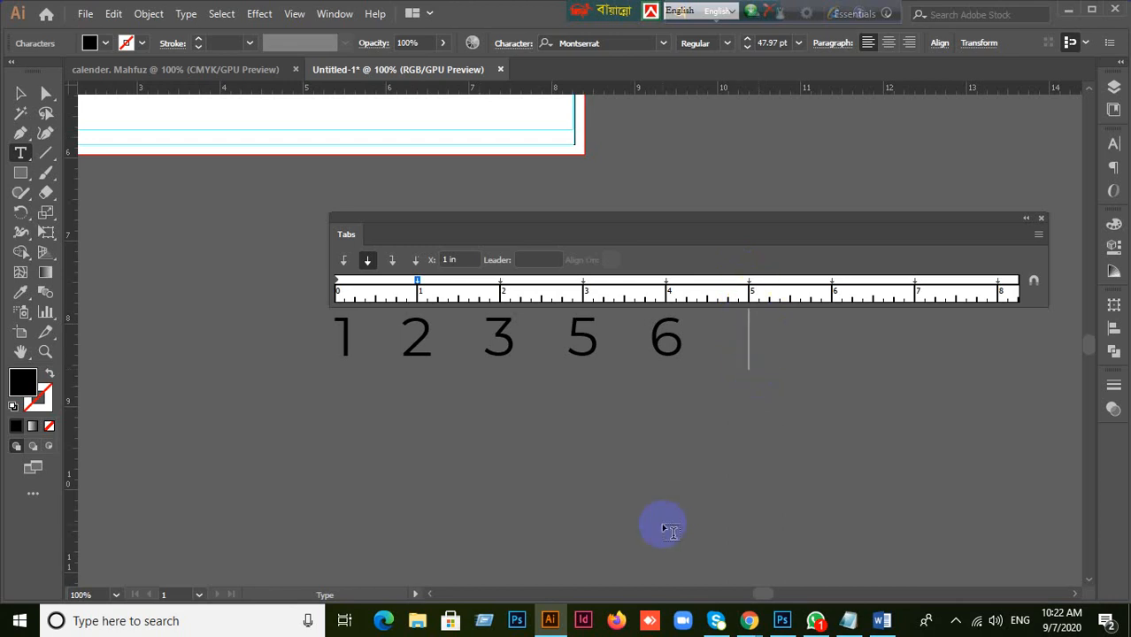
- Add a 9 at the end of the tabbed row, and delete the whole row of numbers
key("Tab")
type("9")
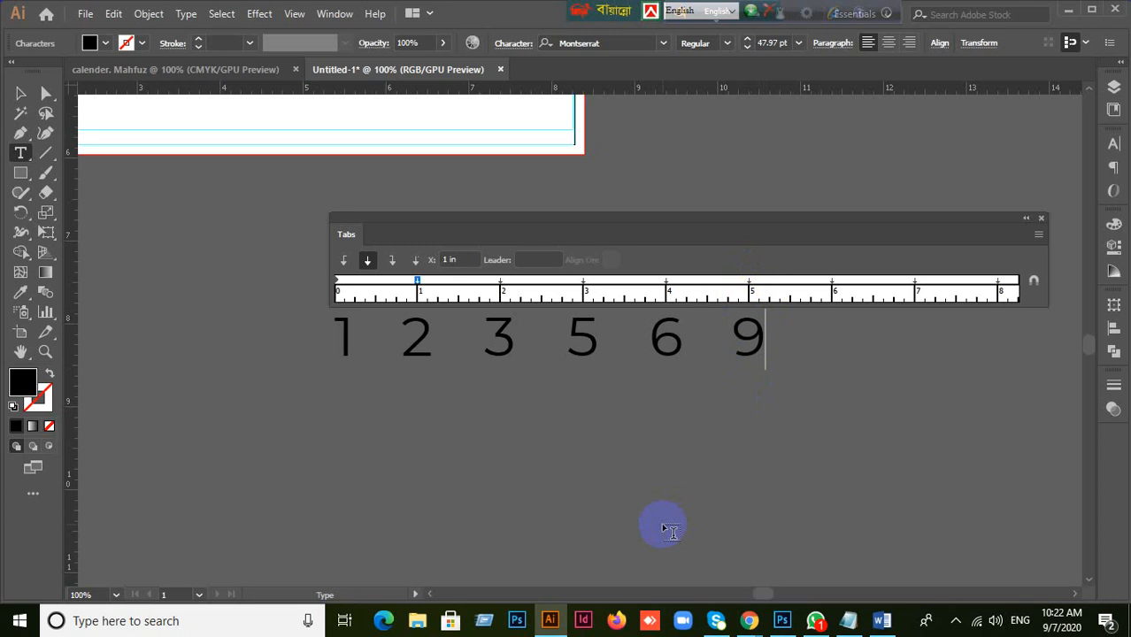
key("BackSpace")
key("BackSpace")
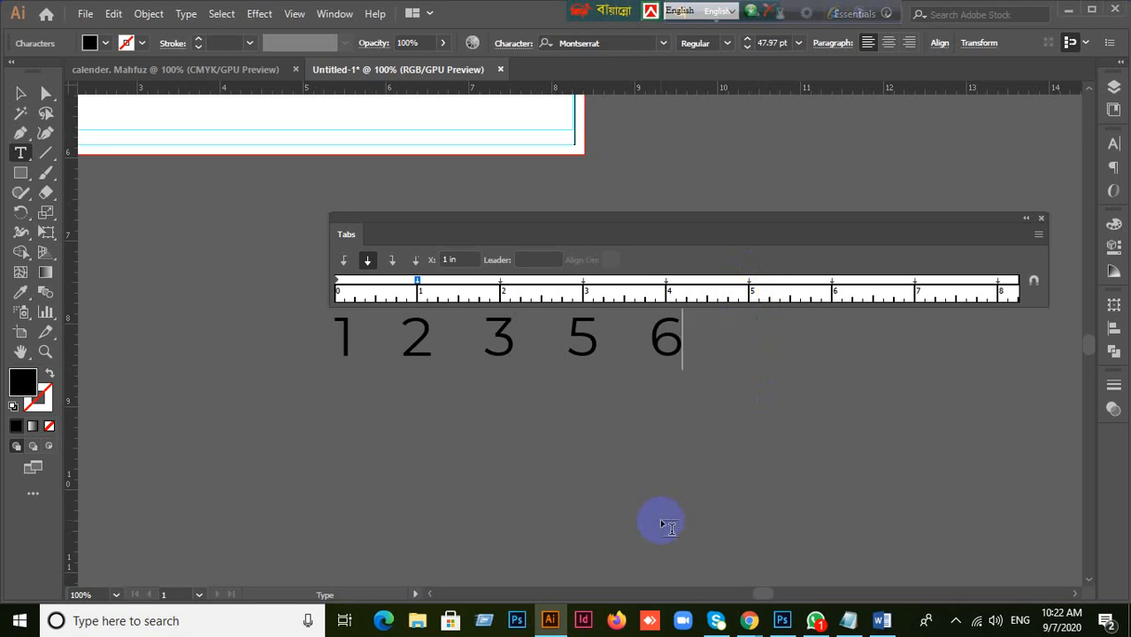
key("BackSpace")
key("BackSpace")
key("BackSpace")
key("BackSpace")
key("BackSpace")
key("BackSpace")
key("BackSpace")
key("BackSpace")
key("BackSpace")
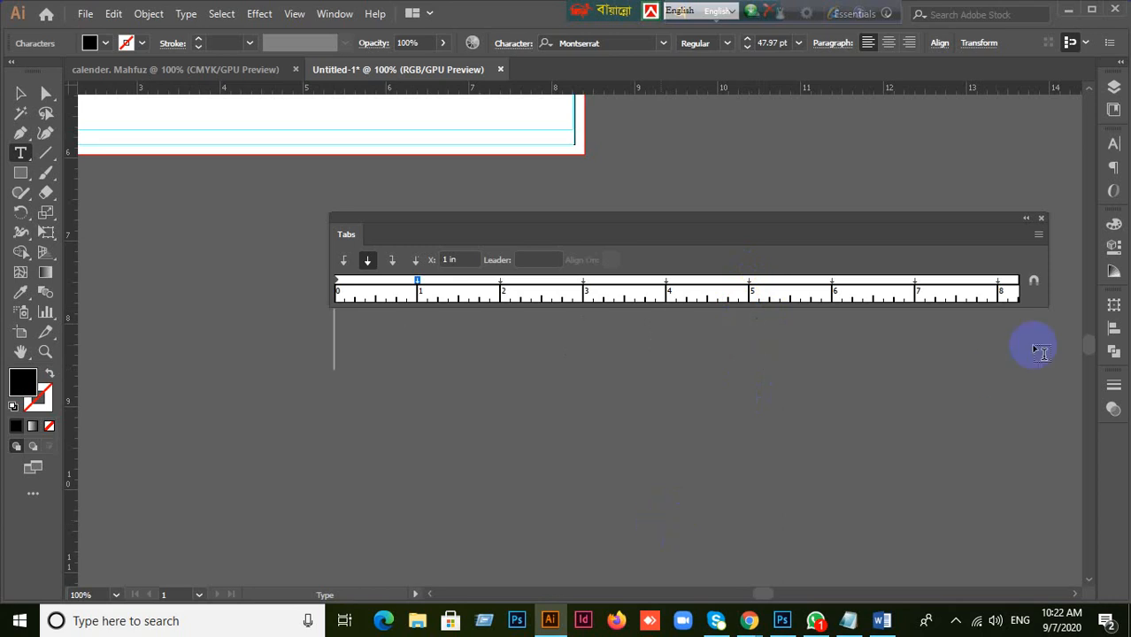
- Clear all tab stops and place a left-justified tab stop at 1.01 in on the ruler
left_click(1038, 235)
left_click(939, 238)
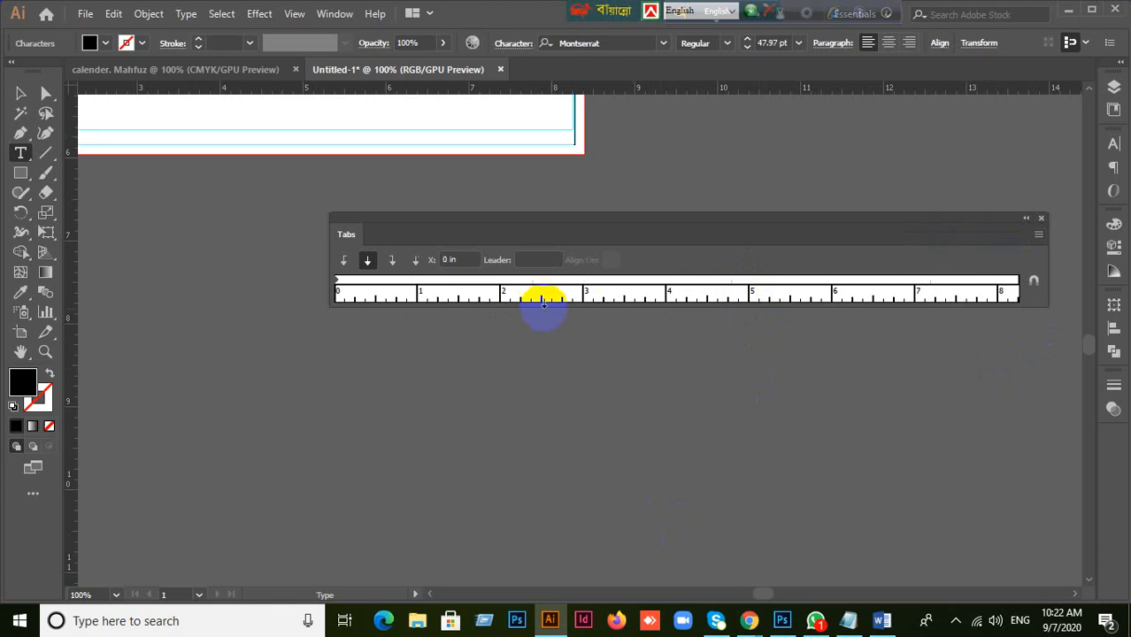
left_click(344, 259)
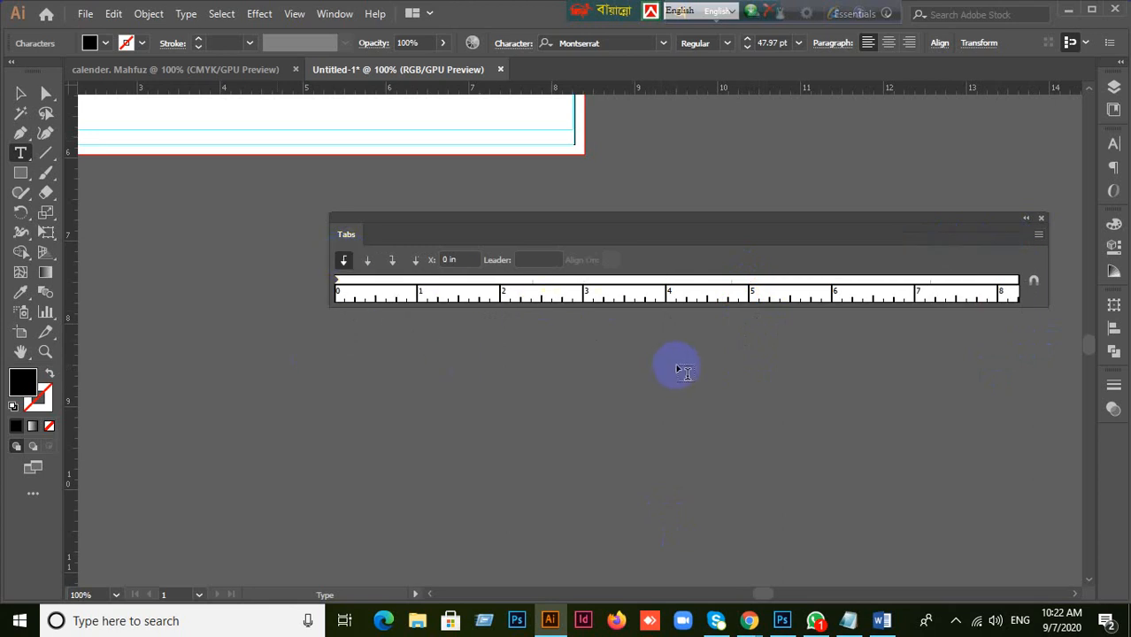
type("1")
key("BackSpace")
left_click_drag(568, 293, 418, 284)
- Enter the numbers 1, 2 and 3 on one line, separated by tabs
type("1")
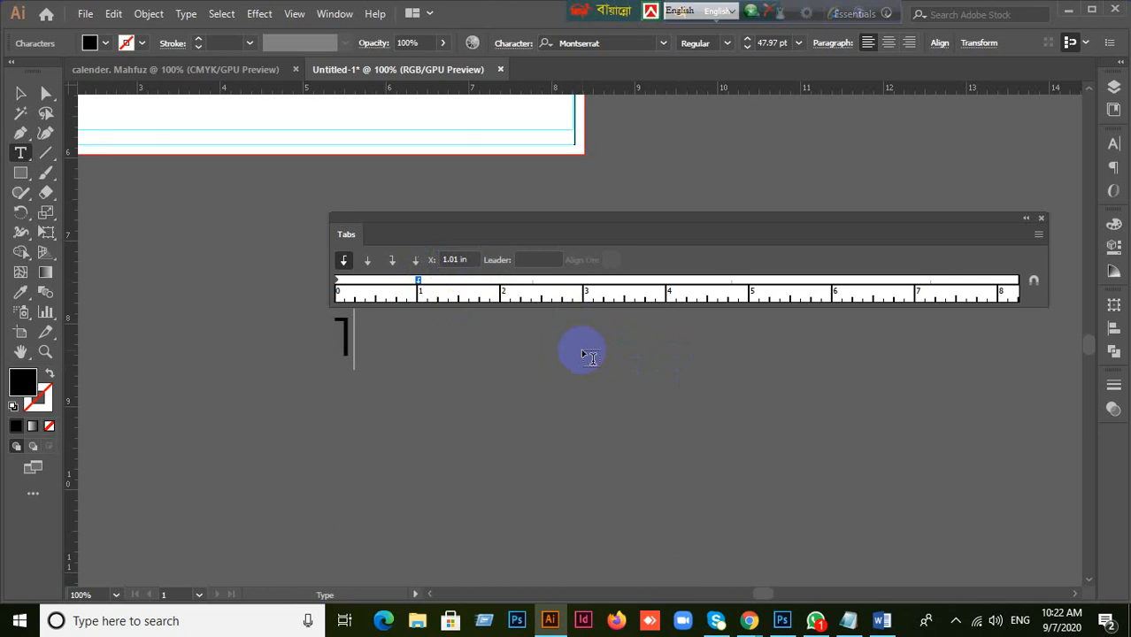
key("Tab")
type("2\t")
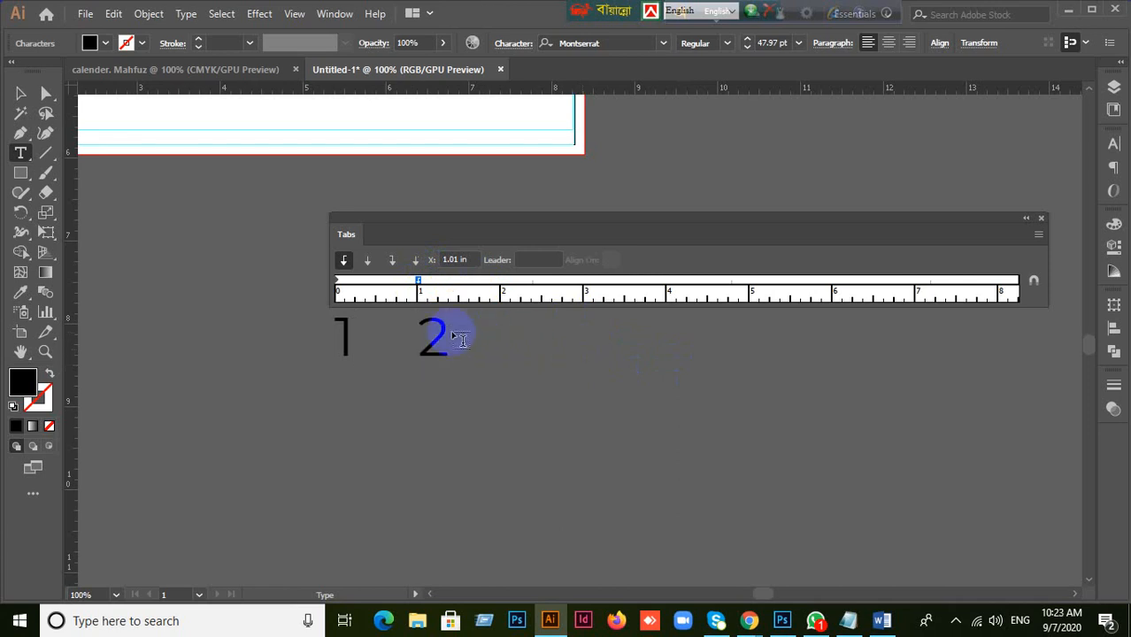
type("3")
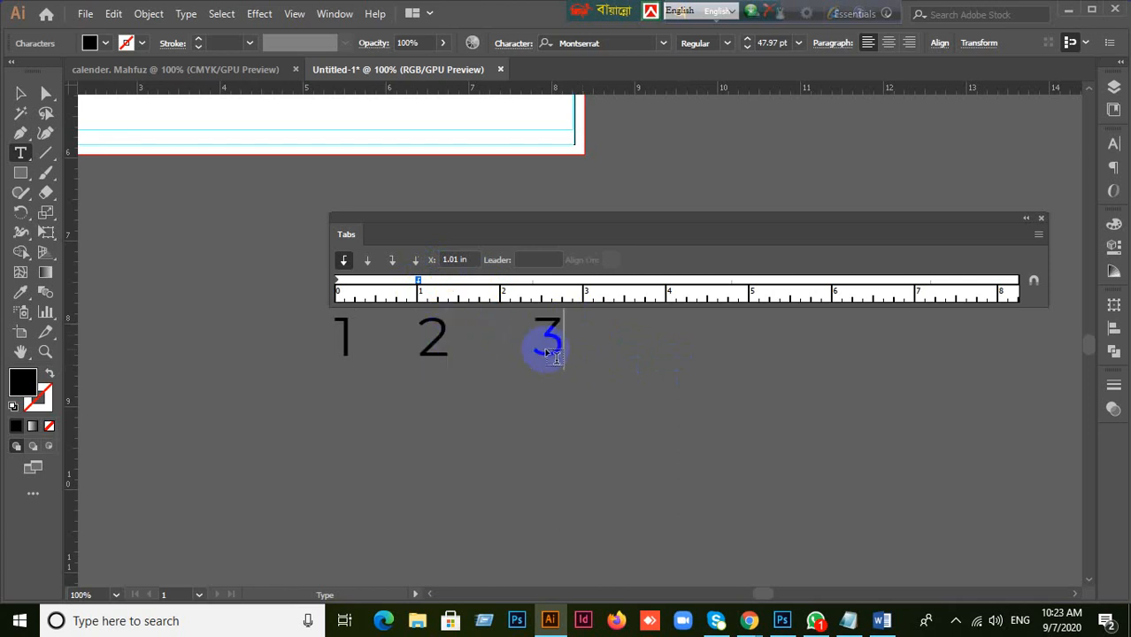
- Delete the 3 with its tab, and try clearing all tab stops before undoing that clearing
key("BackSpace")
key("BackSpace")
left_click(1035, 234)
left_click(1007, 238)
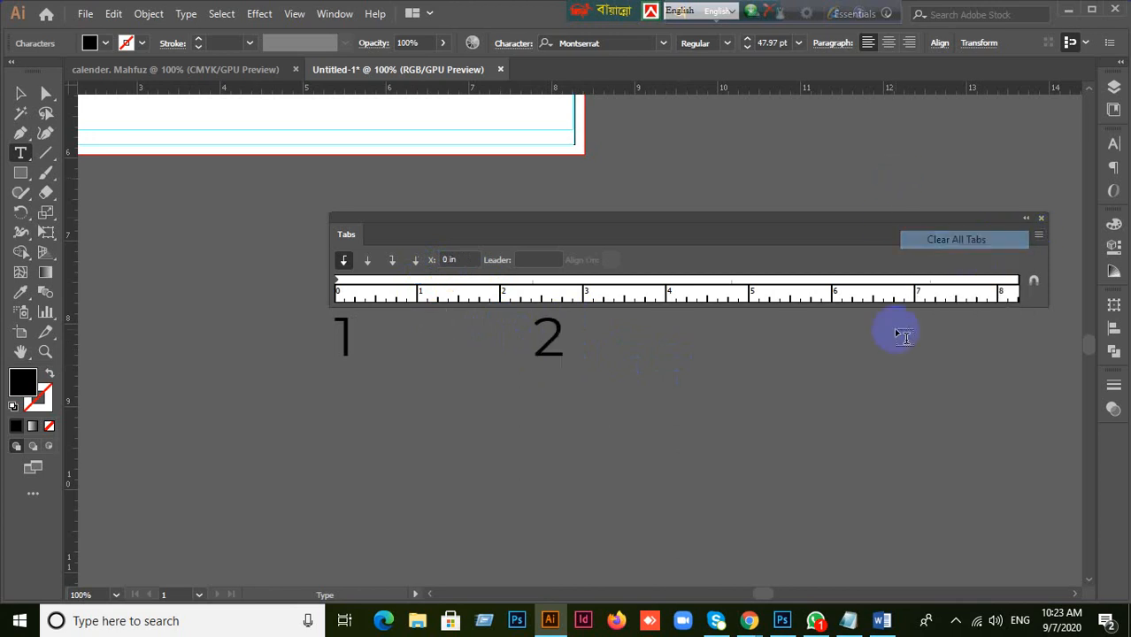
key("ctrl+z")
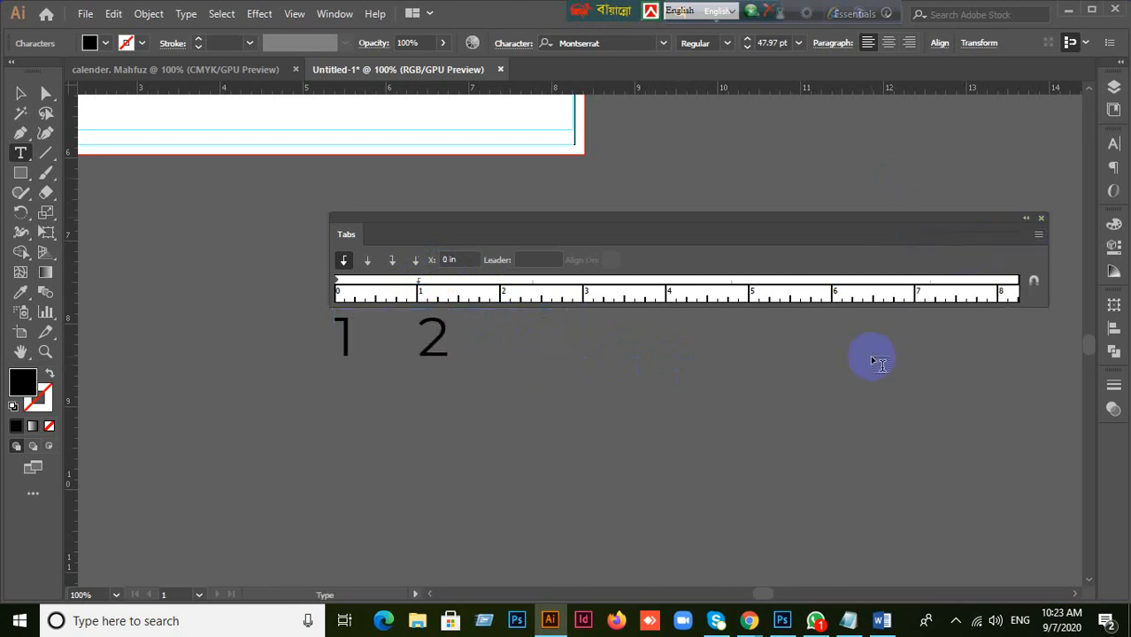
- Try to repeat the tab stop along the ruler and add a 3 after another tab
left_click(1038, 237)
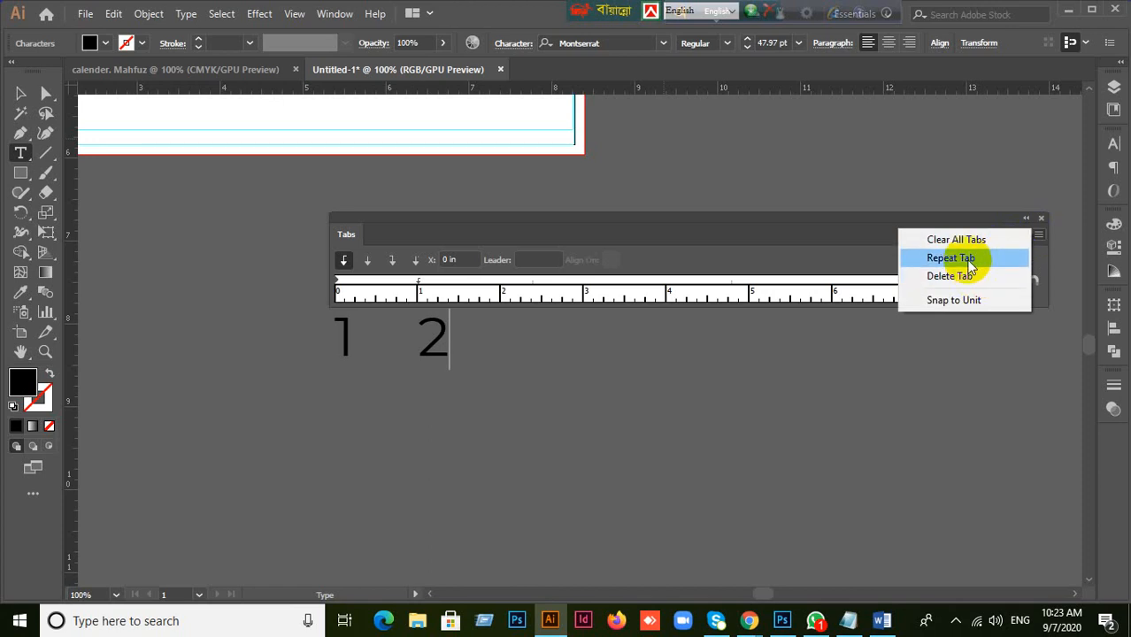
left_click(972, 255)
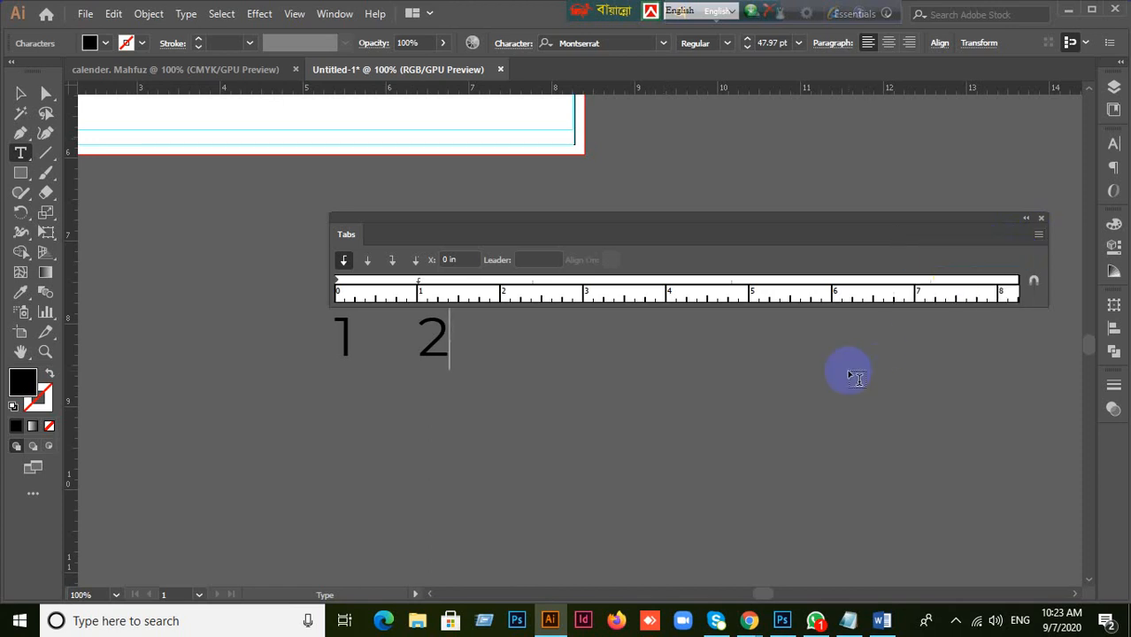
key("Tab")
type("3")
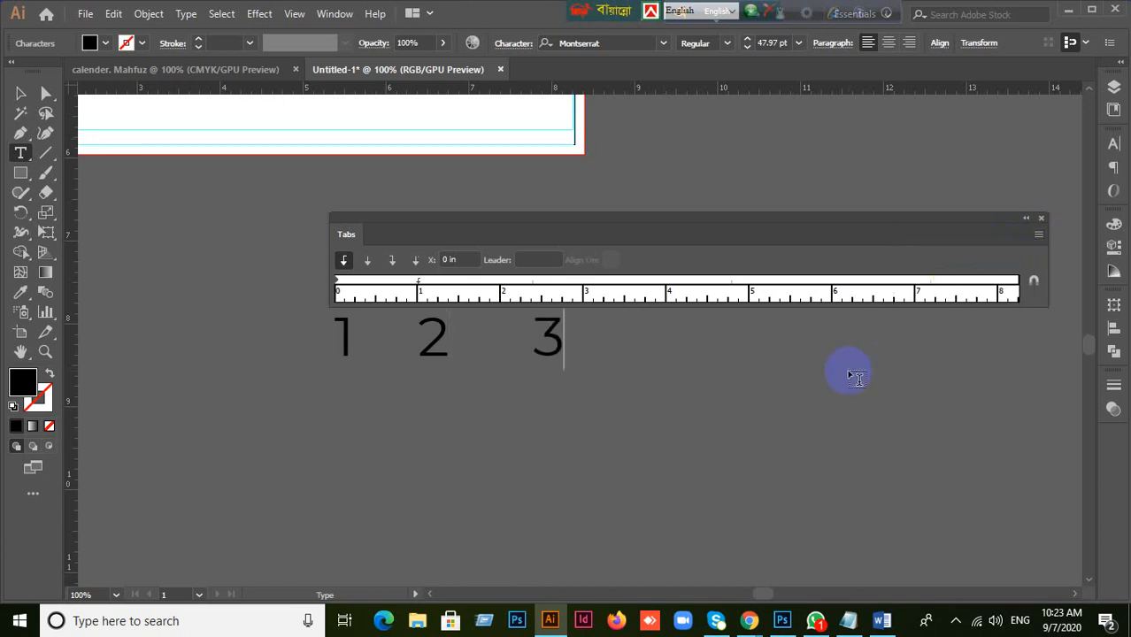
- Delete the 2 and 3 from the row, and try again to repeat the tab stop
key("Tab")
key("BackSpace")
key("BackSpace")
key("BackSpace")
key("BackSpace")
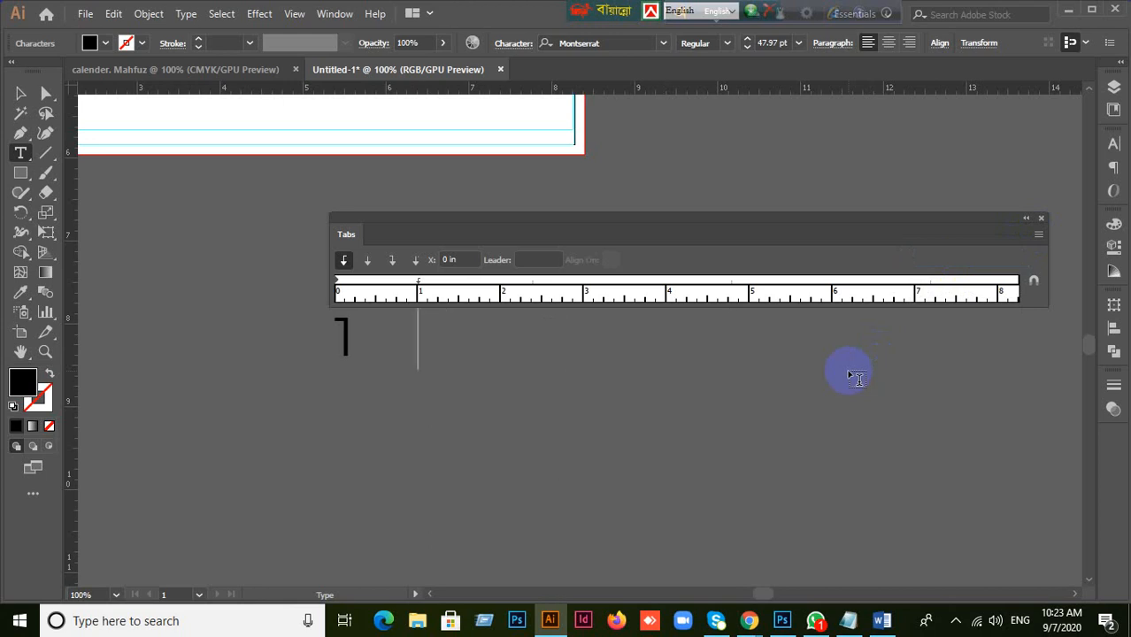
key("BackSpace")
key("ctrl+z")
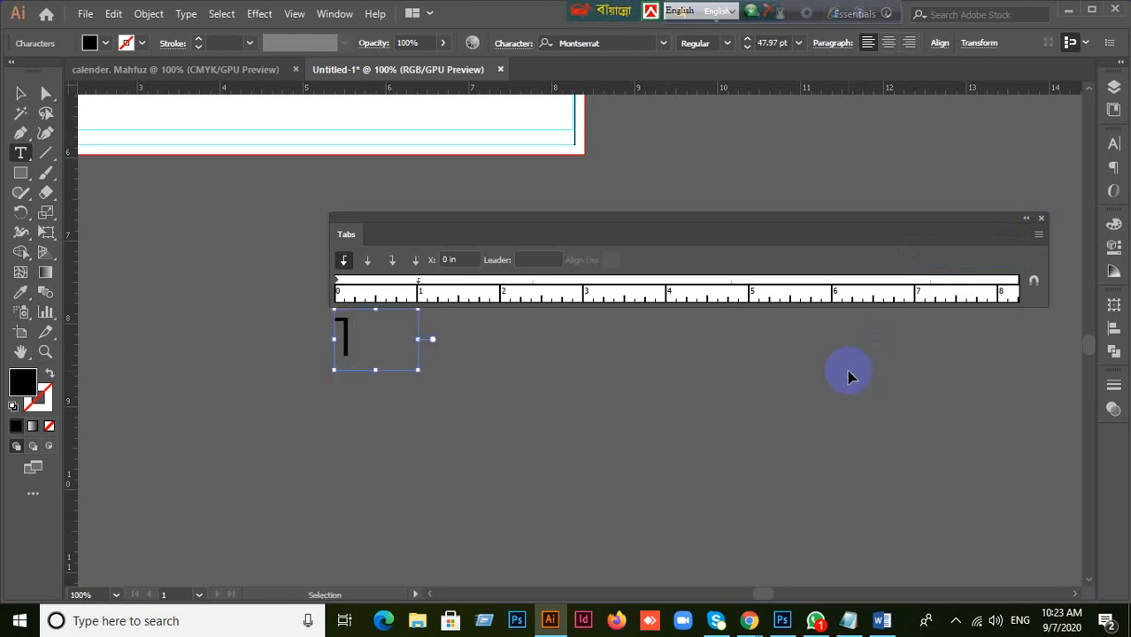
left_click(1037, 235)
left_click(969, 263)
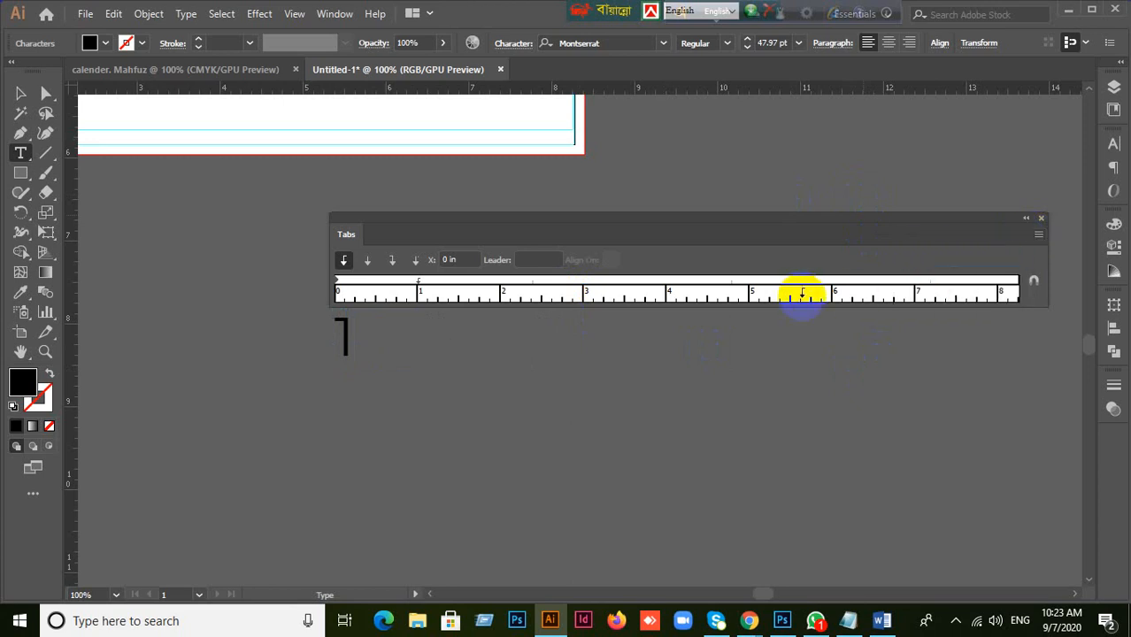
- Select the remaining text object containing the 1 below the artboard and delete it
left_click(17, 97)
left_click(329, 305)
left_click(352, 343)
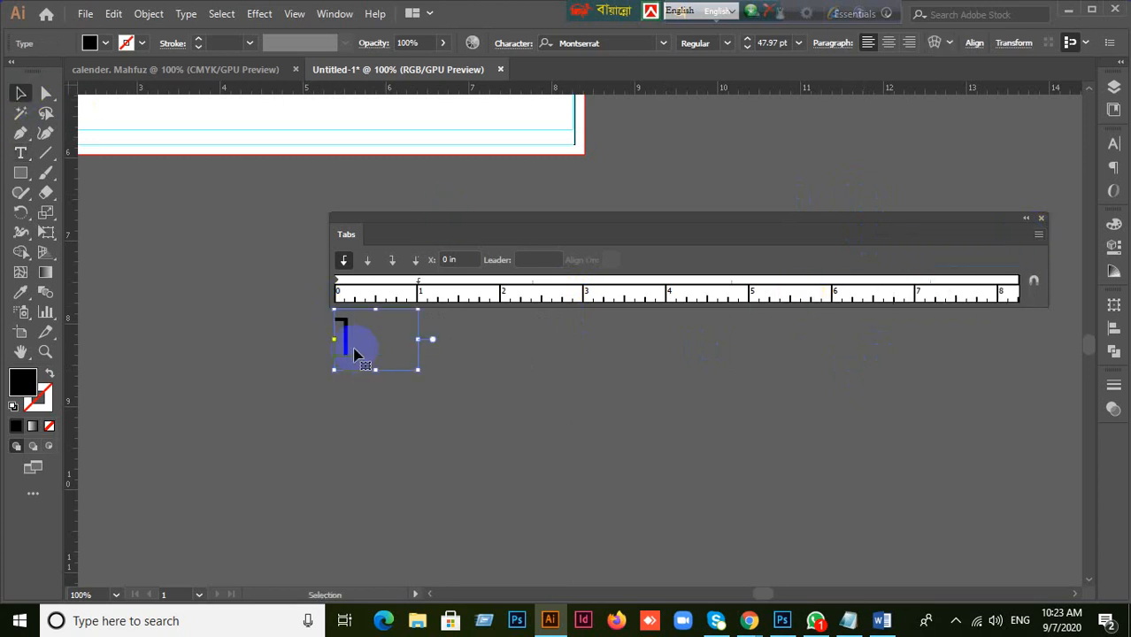
left_click(527, 405)
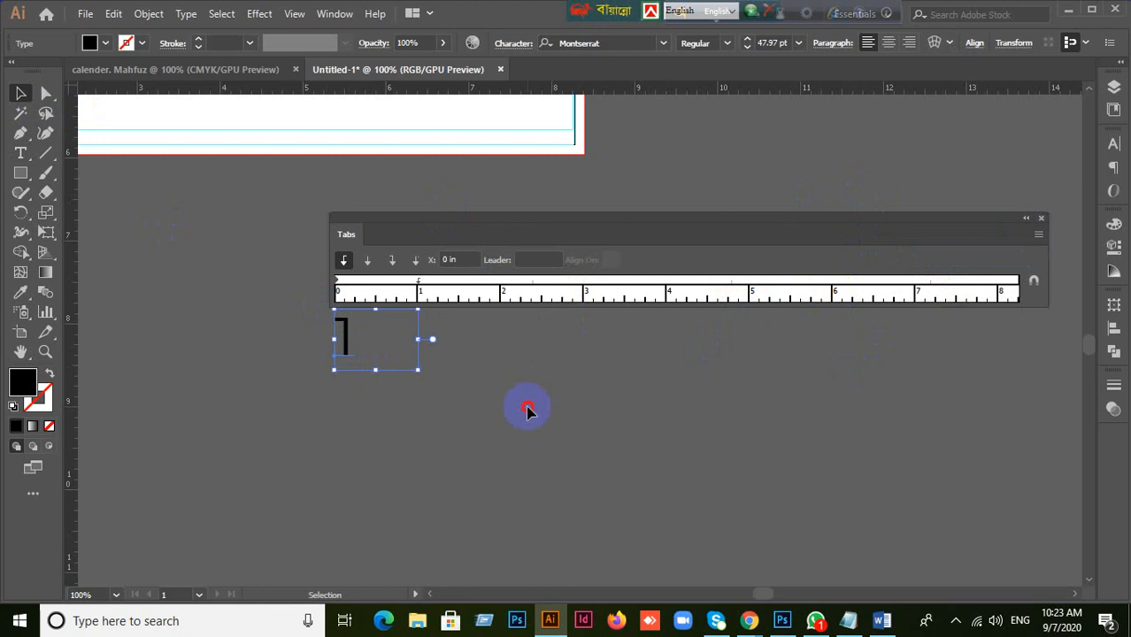
left_click_drag(284, 320, 440, 402)
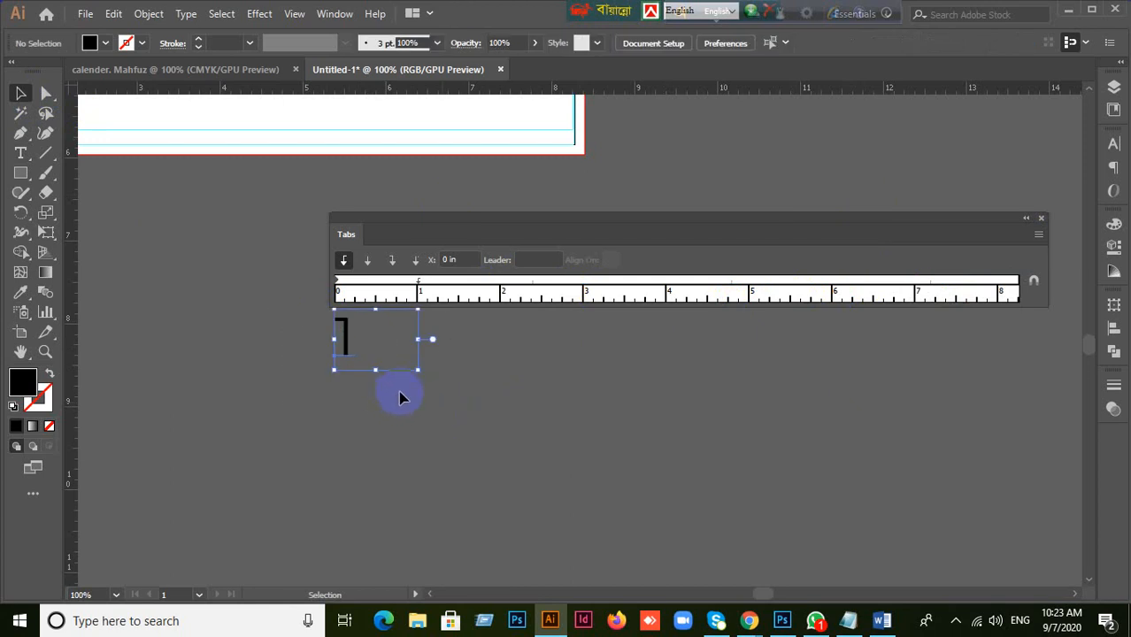
scroll(398, 390, "down", 1)
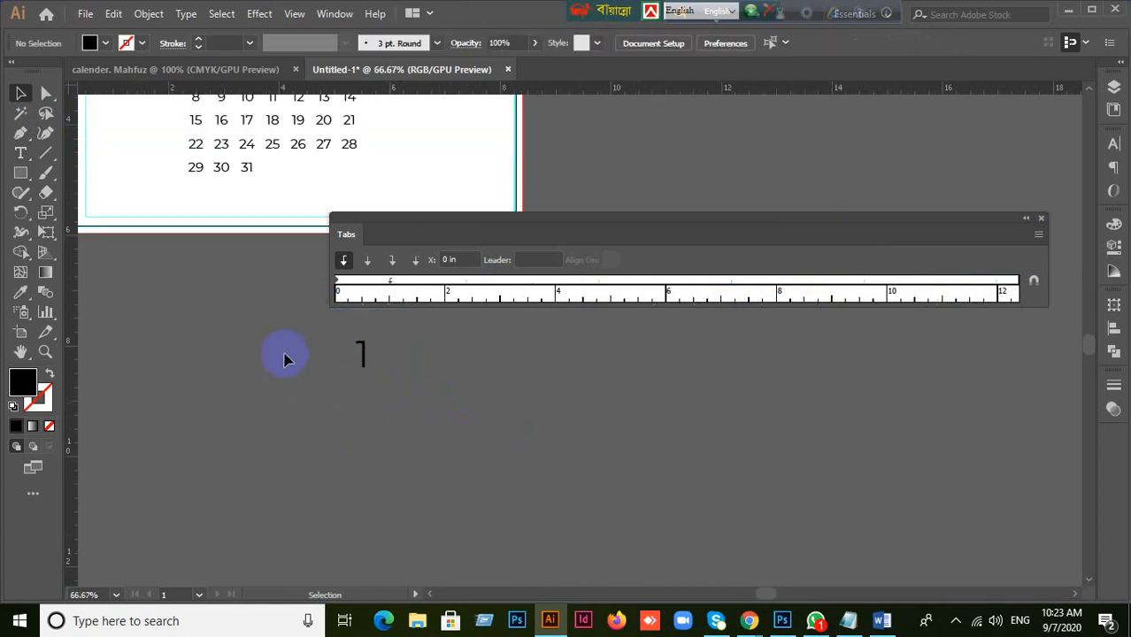
left_click_drag(284, 354, 507, 437)
key("Delete")
- Move the Tabs panel out of the way and add a point text reading NAME in the empty area below the artboard
scroll(507, 441, "up", 1)
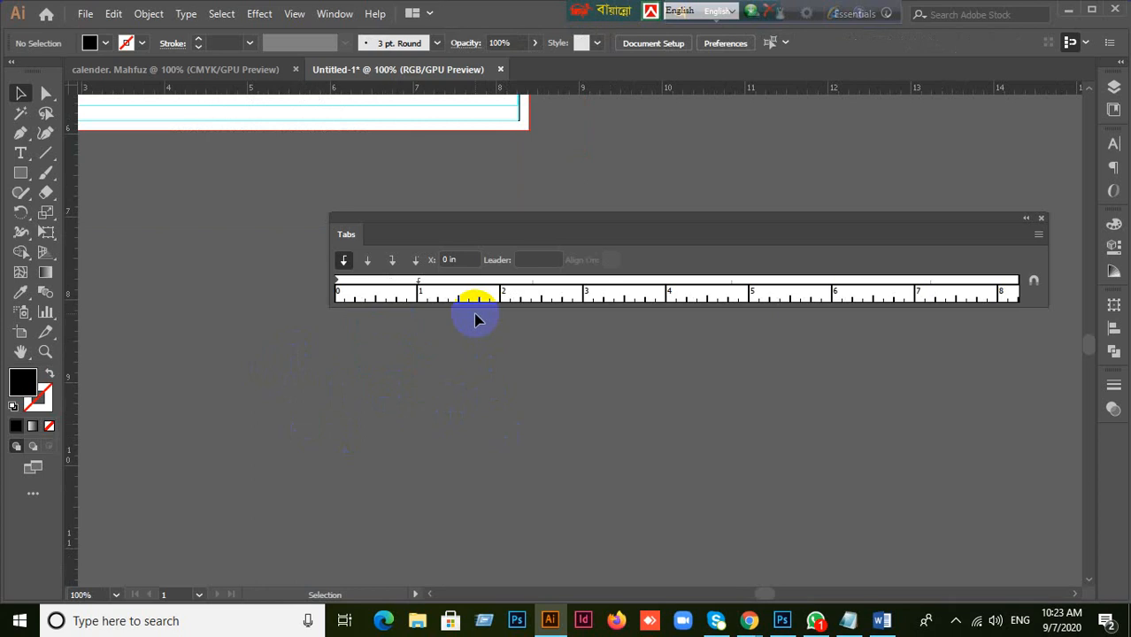
left_click_drag(488, 222, 421, 138)
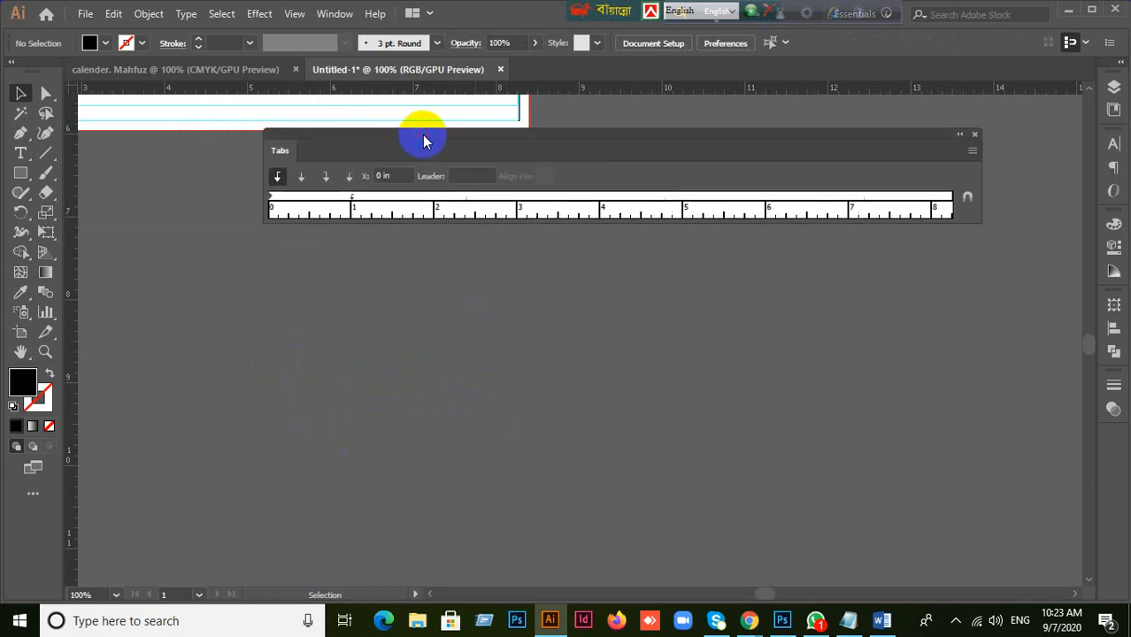
left_click(20, 154)
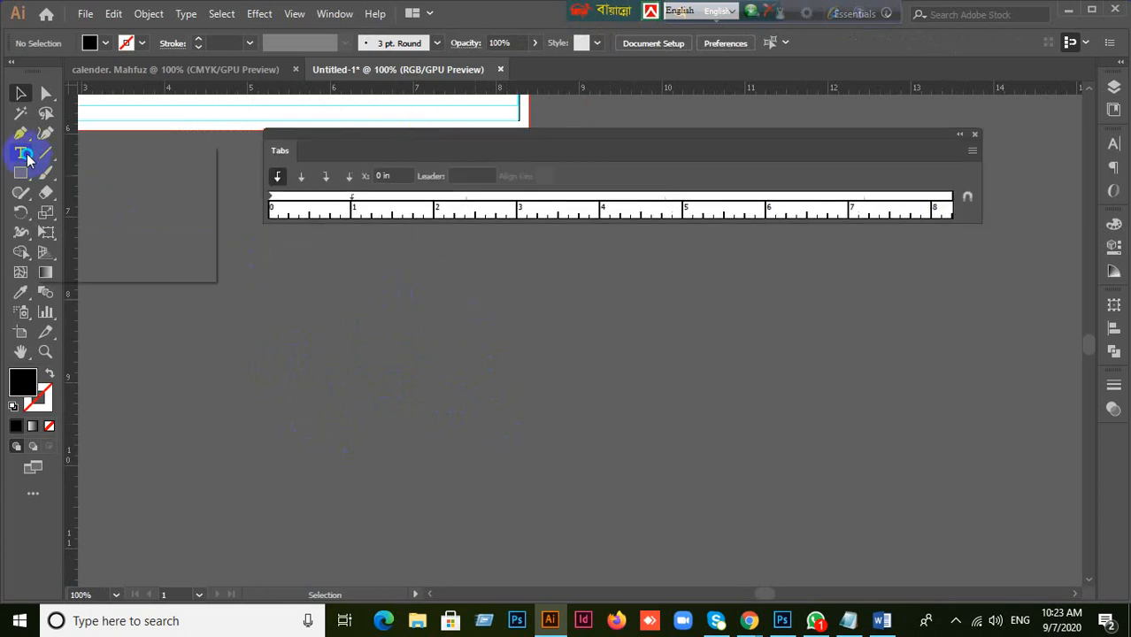
left_click(410, 338)
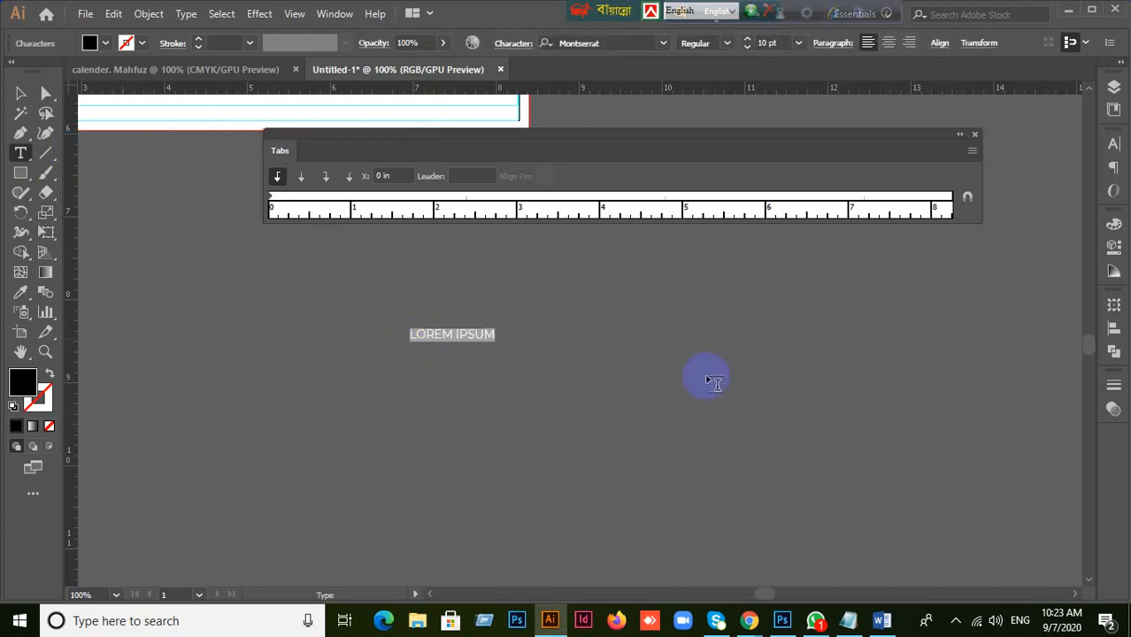
key("BackSpace")
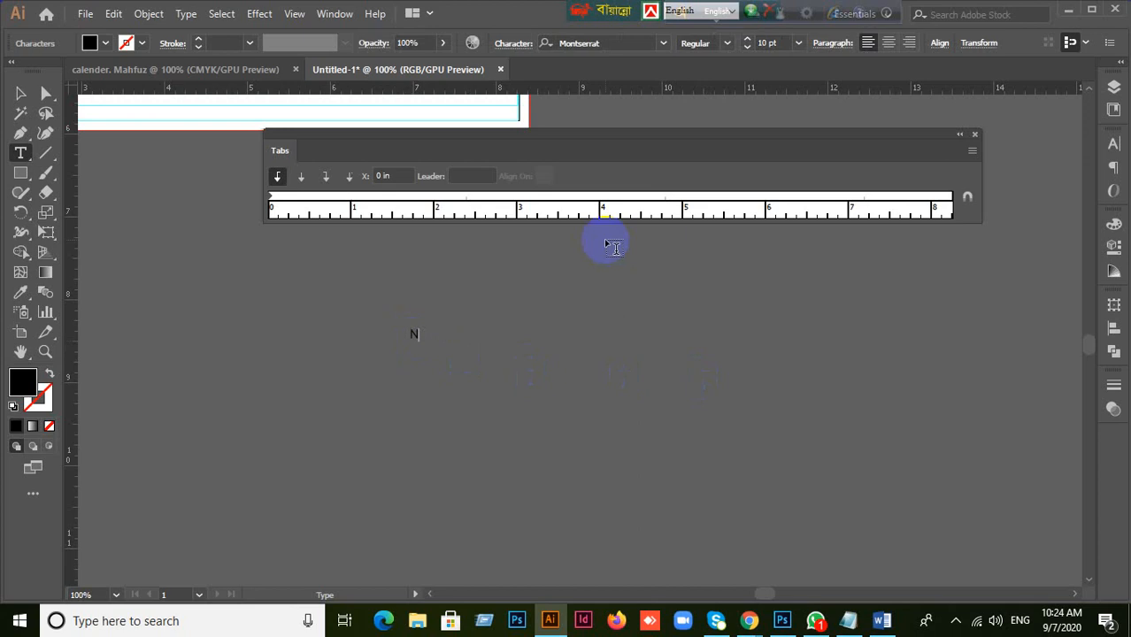
type("AME")
left_click(18, 92)
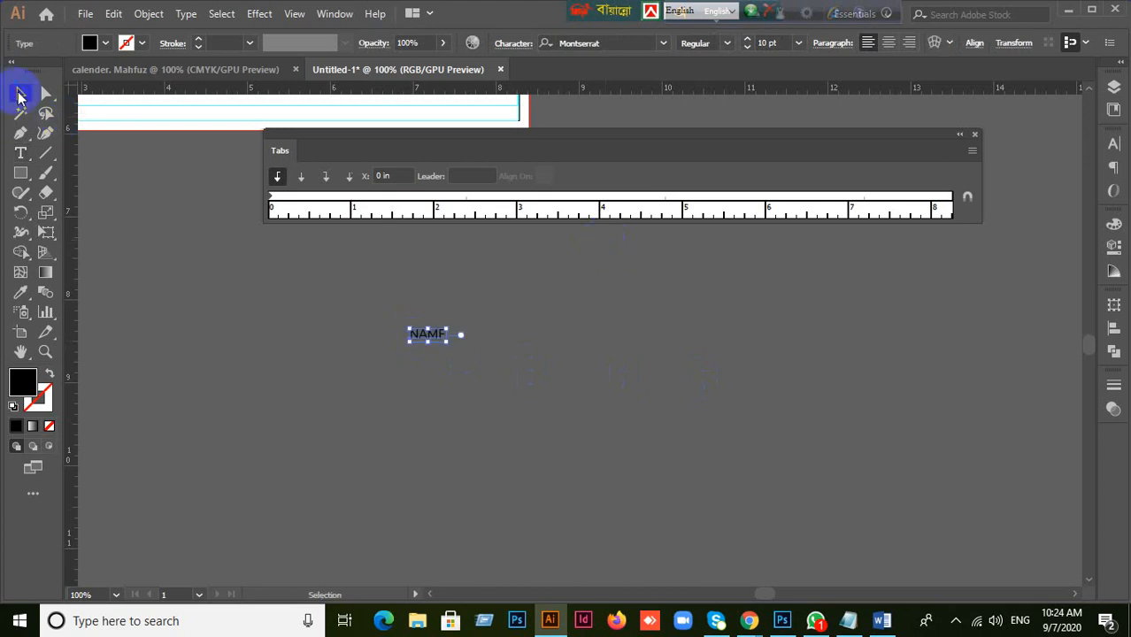
- Scale the NAME text up to about 44 pt, reposition it slightly higher and keep it selected
left_click_drag(449, 345, 573, 435)
left_click_drag(527, 363, 505, 305)
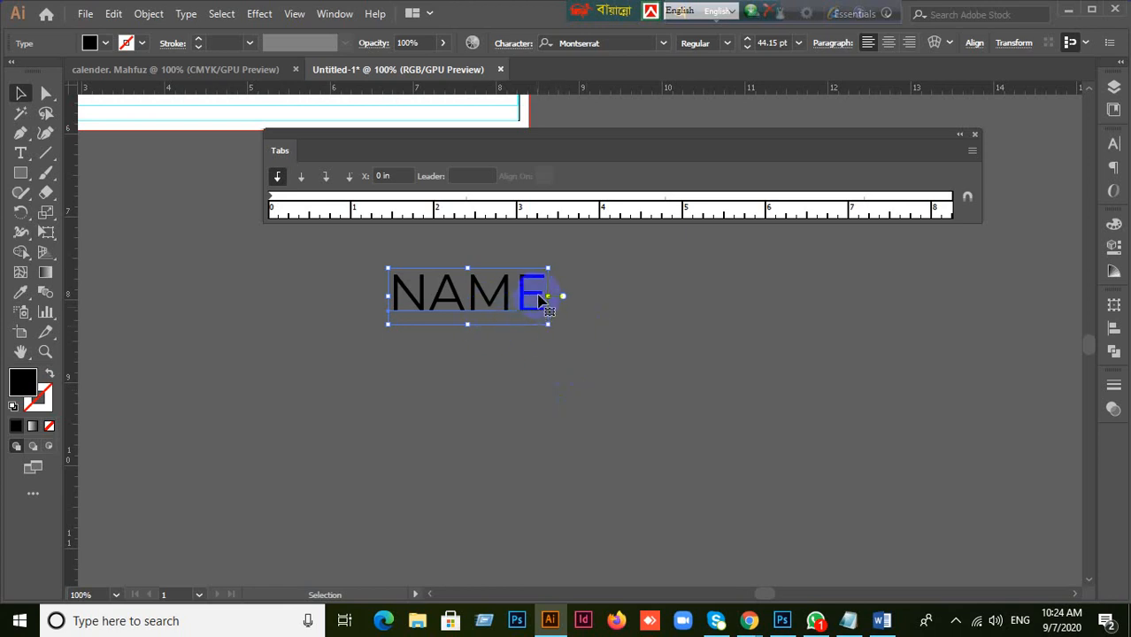
key("t")
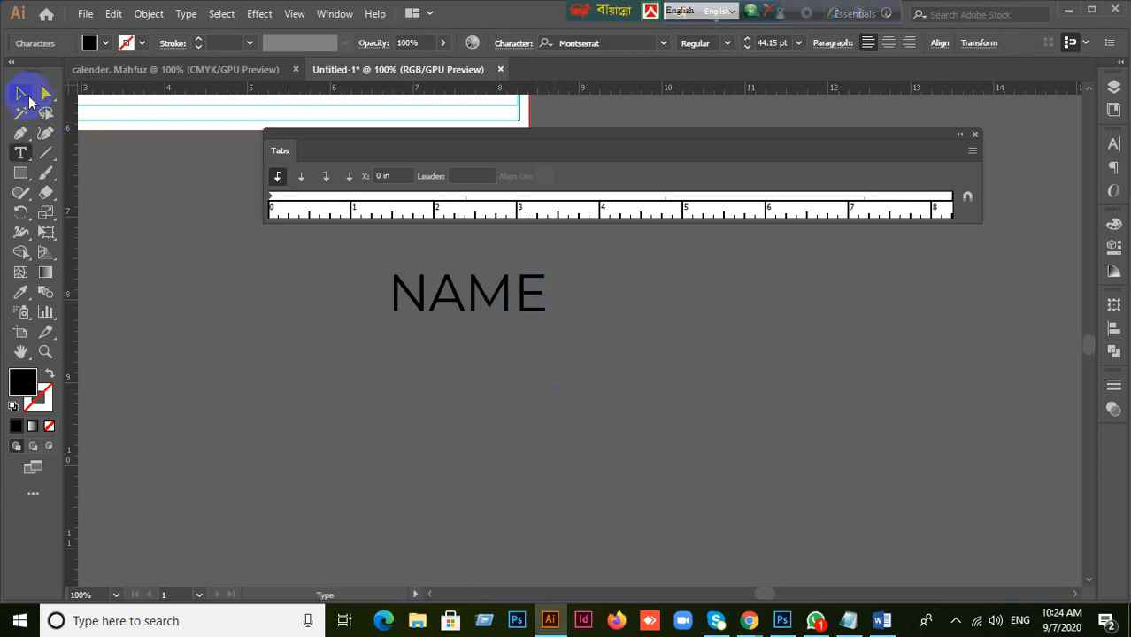
left_click(22, 94)
left_click(459, 314)
- Collapse and close the Tabs panel so that it no longer covers the calendar
scroll(560, 355, "down", 1)
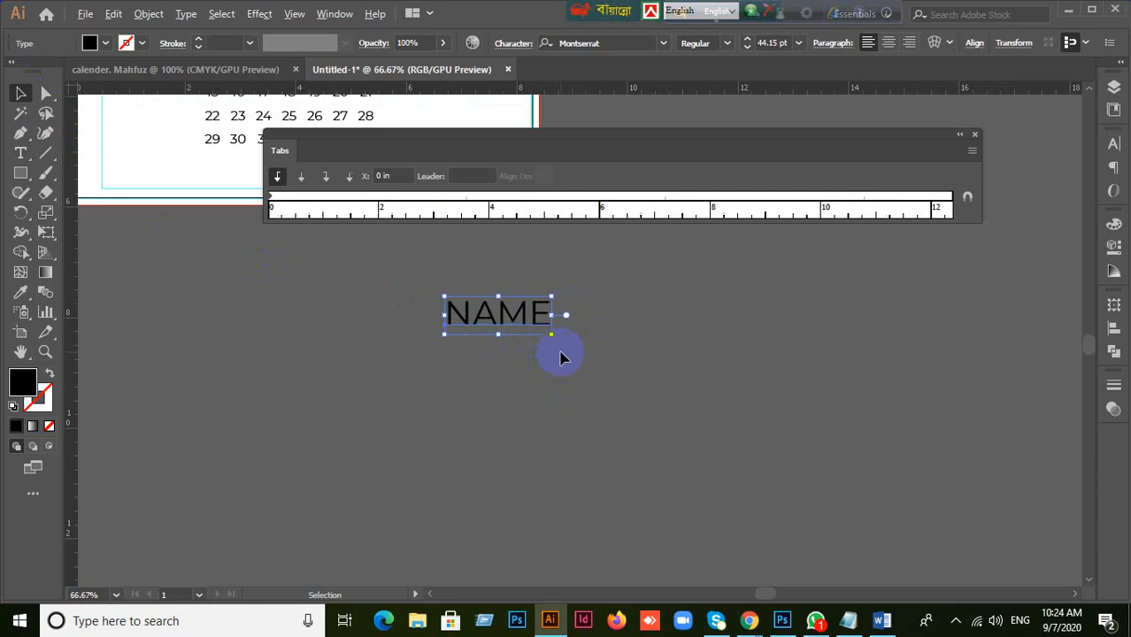
scroll(545, 356, "up", 1)
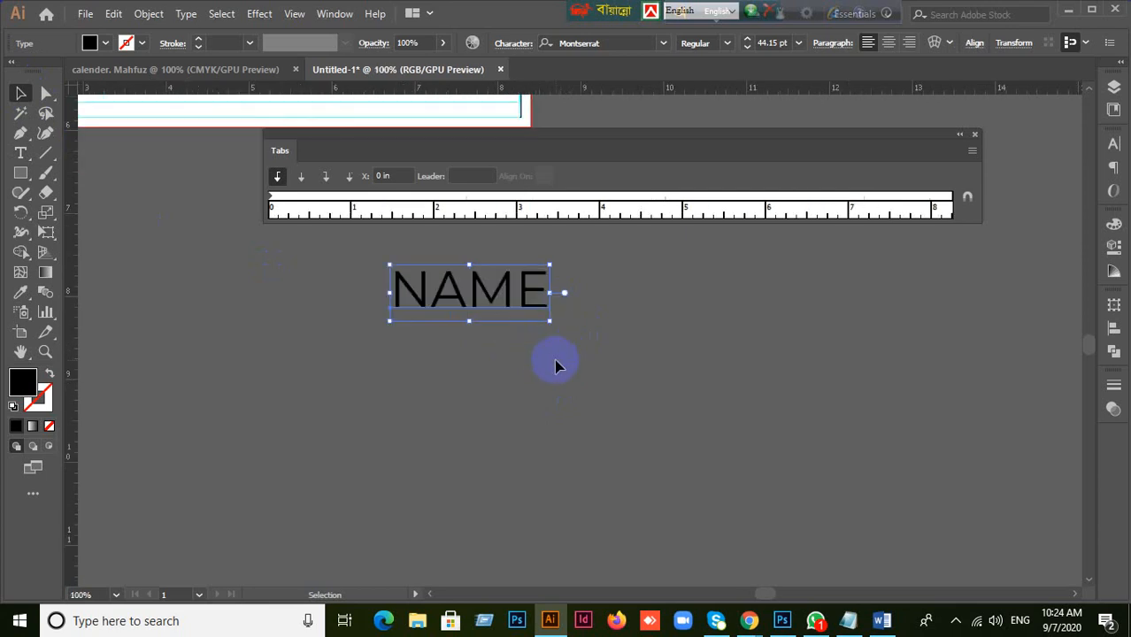
scroll(182, 172, "up", 4)
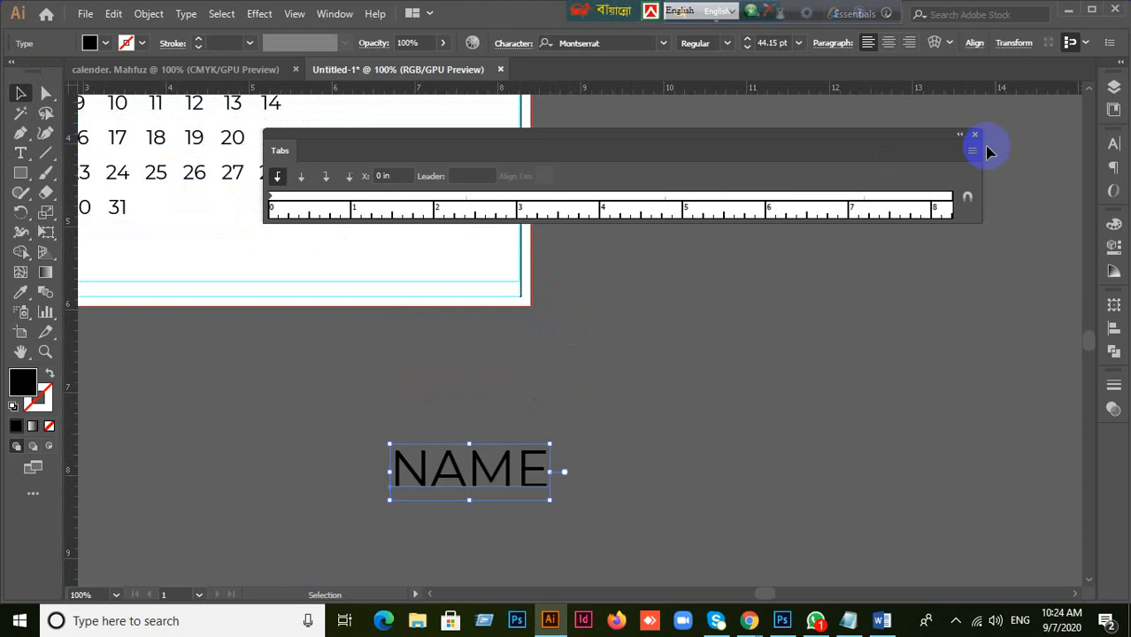
left_click(960, 135)
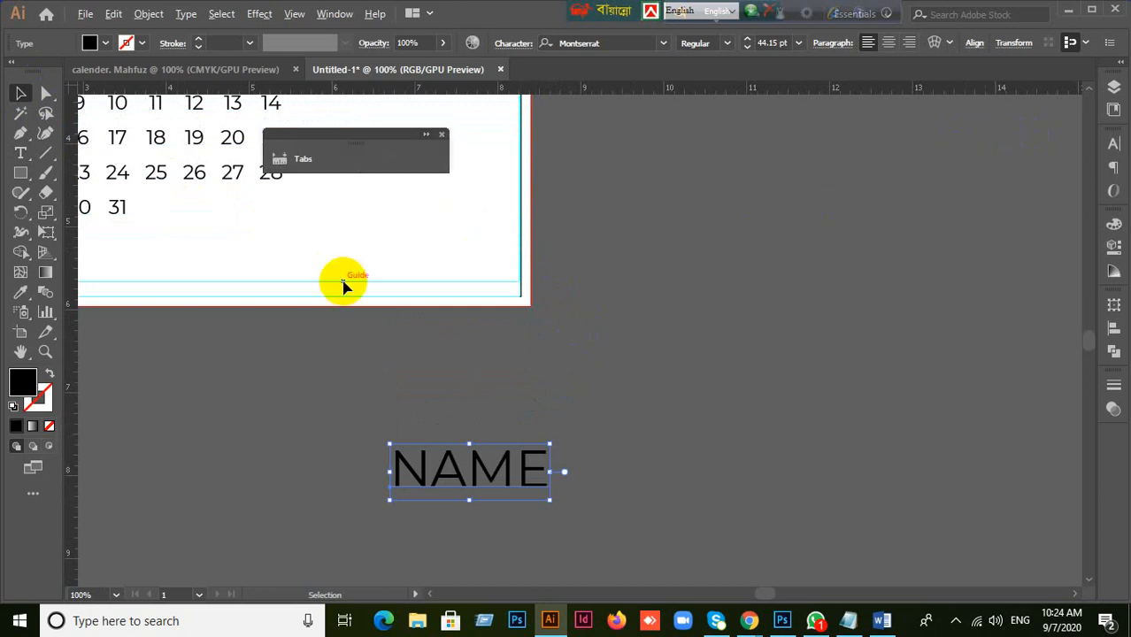
scroll(343, 285, "down", 1)
left_click(442, 134)
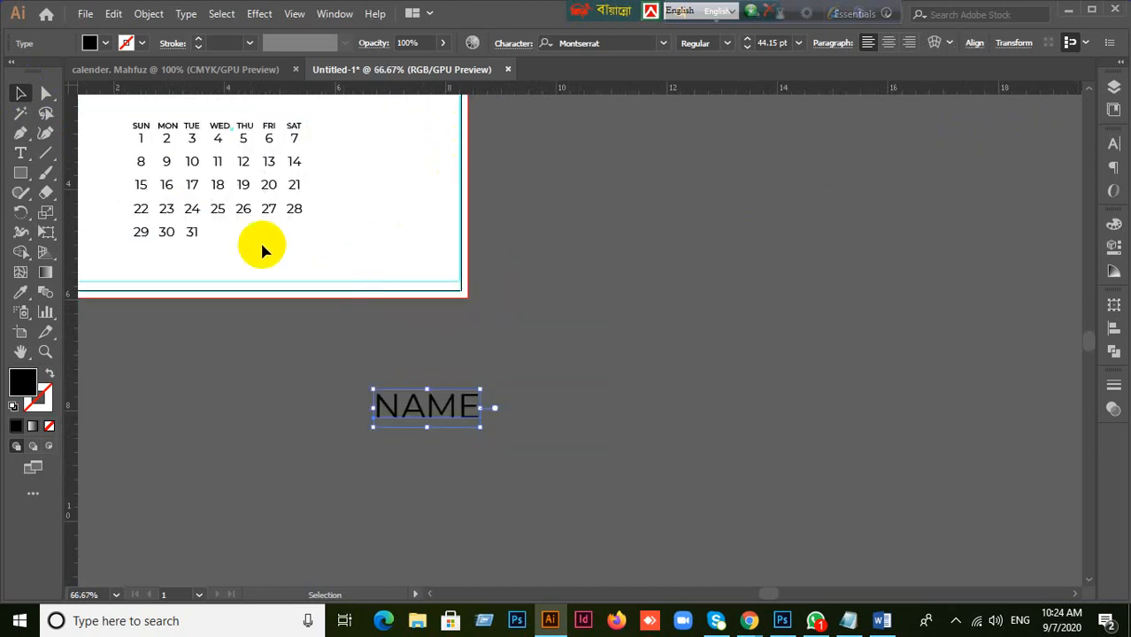
- Select the calendar date text and try drawing a rectangle over all its filled rows, undoing the shape
scroll(145, 181, "up", 1)
left_click_drag(216, 215, 406, 316)
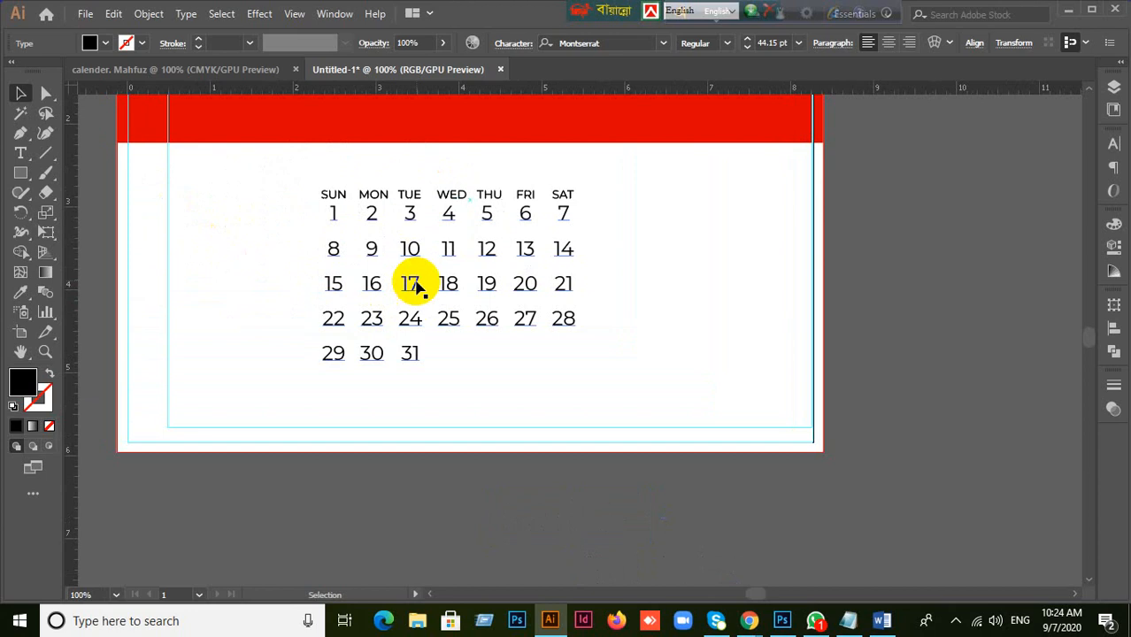
left_click(416, 287)
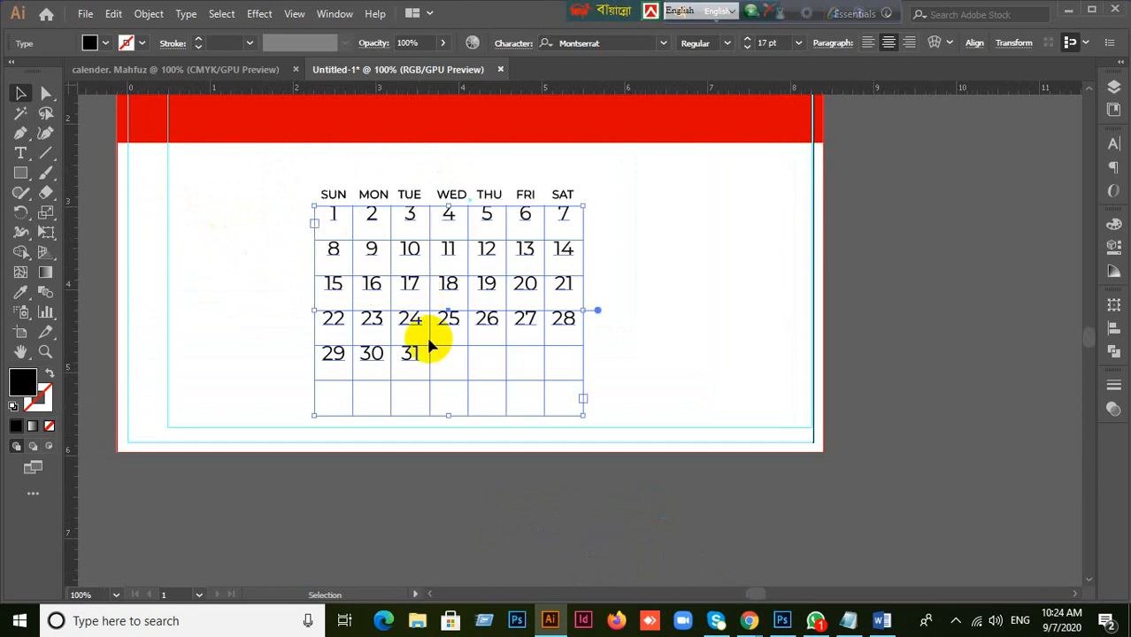
left_click(21, 175)
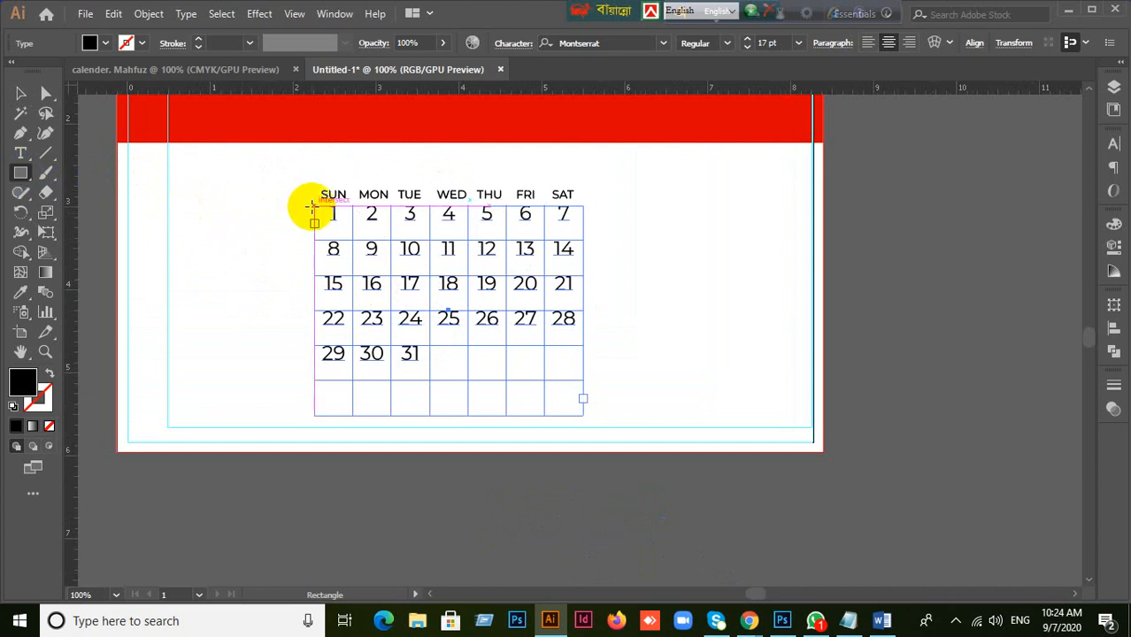
left_click_drag(313, 206, 584, 382)
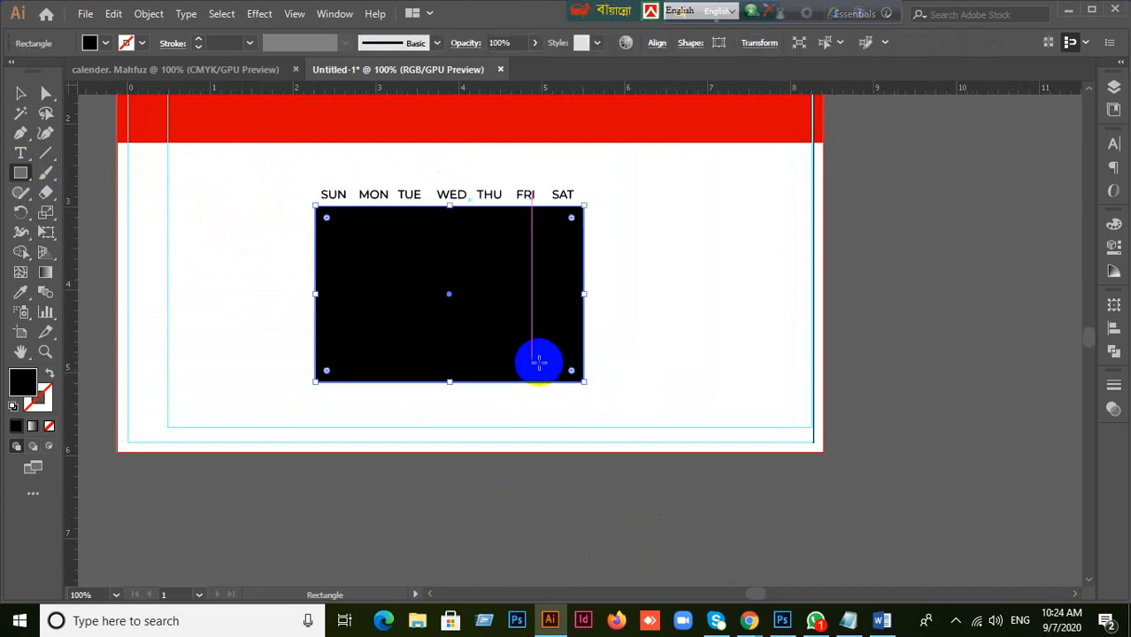
key("ctrl+z")
left_click(19, 92)
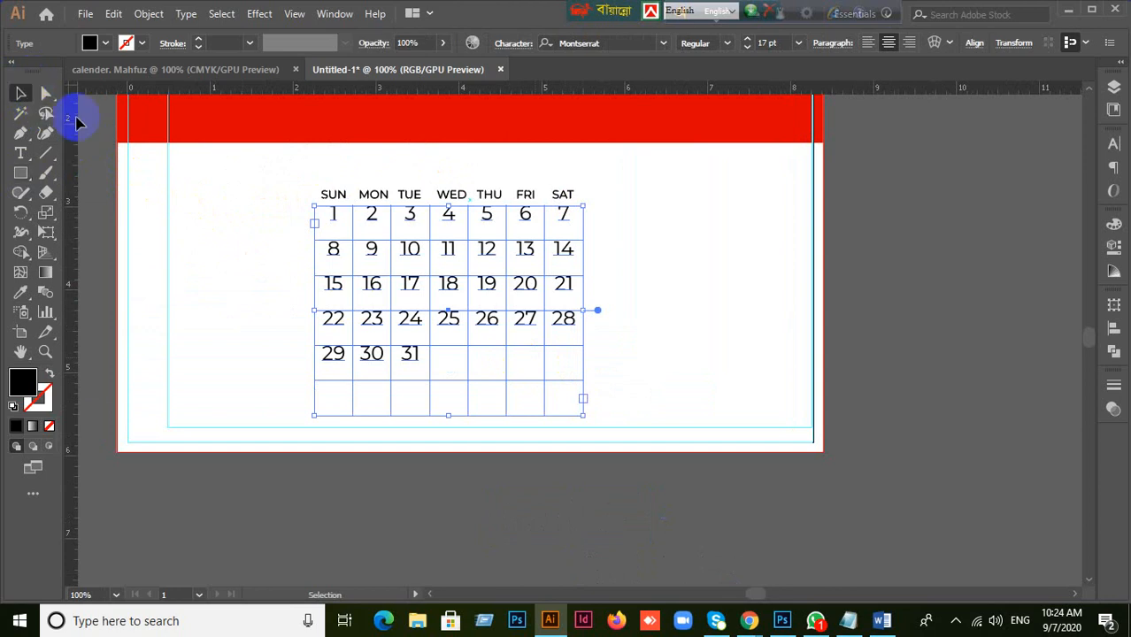
- Reselect the date text and try drawing smaller rectangles over the Sunday to Tuesday columns, undoing each one
scroll(575, 349, "up", 1)
left_click(680, 331)
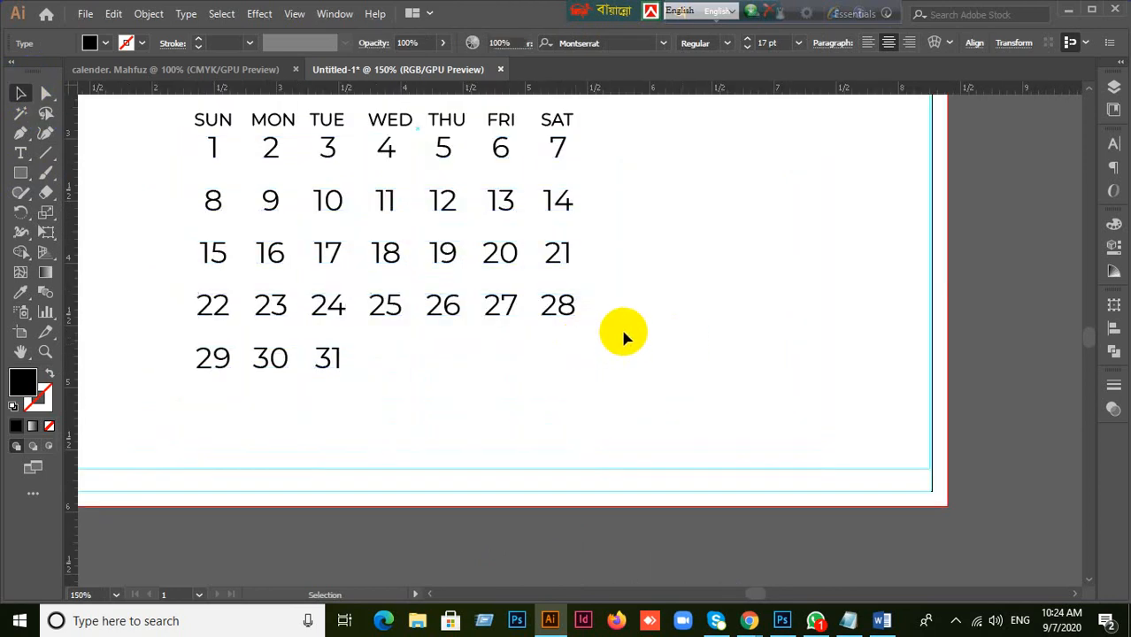
left_click(513, 306)
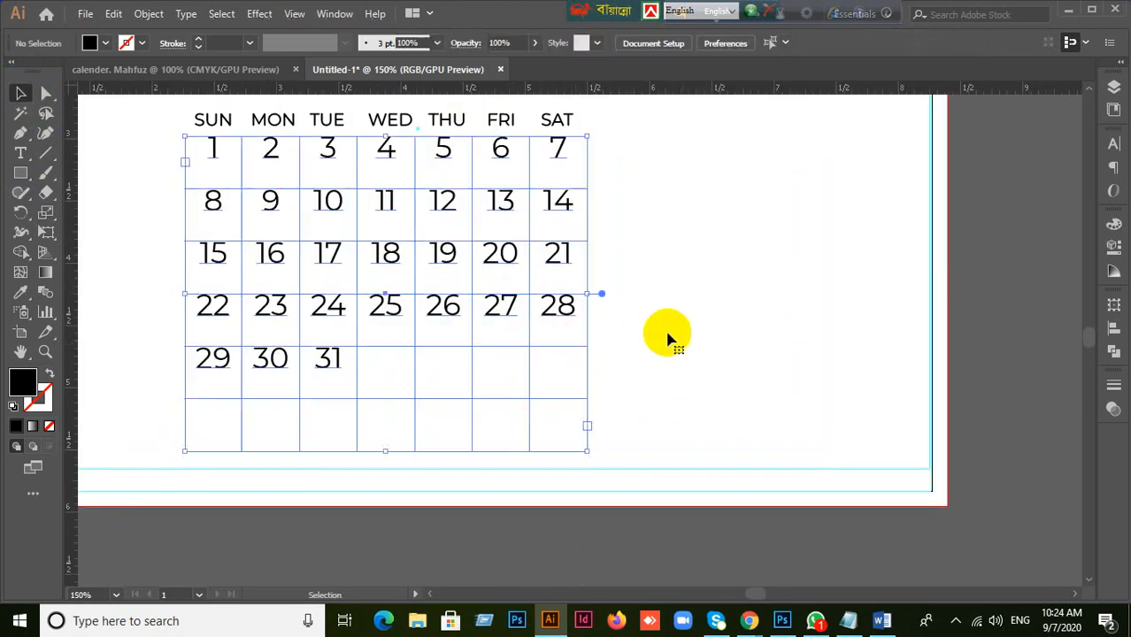
left_click(21, 173)
left_click_drag(184, 138, 335, 278)
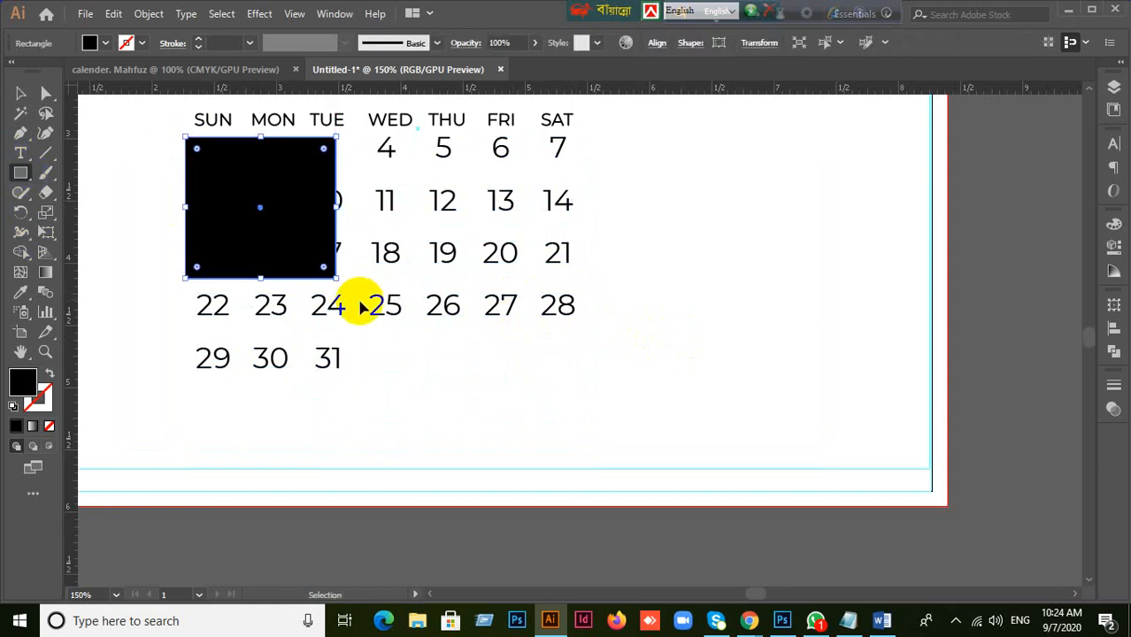
key("ctrl+z")
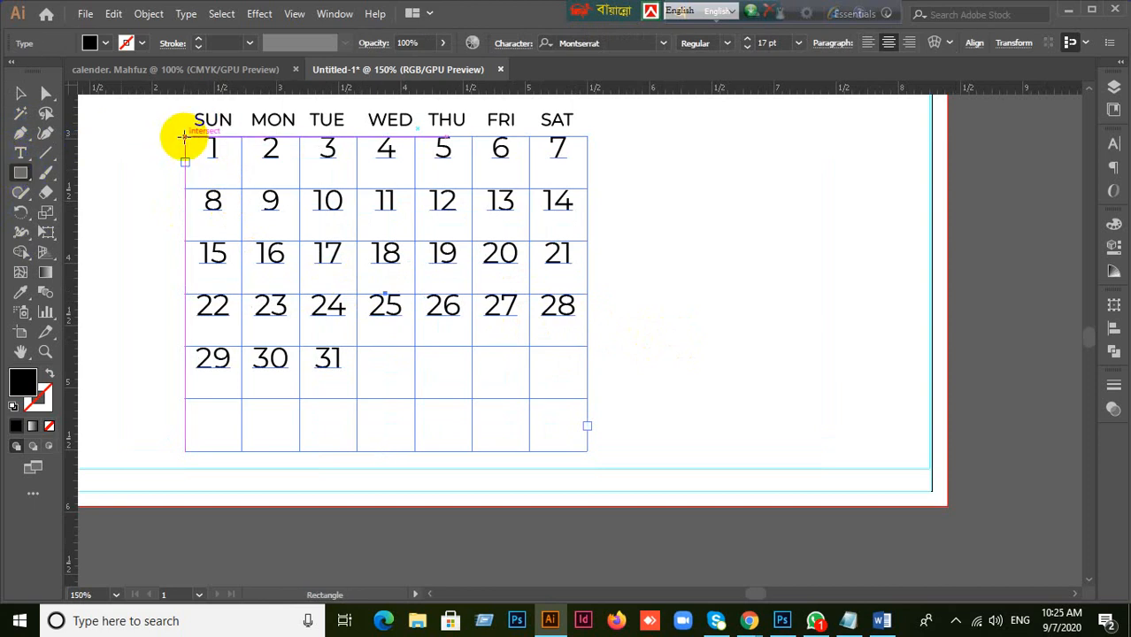
left_click_drag(184, 138, 356, 313)
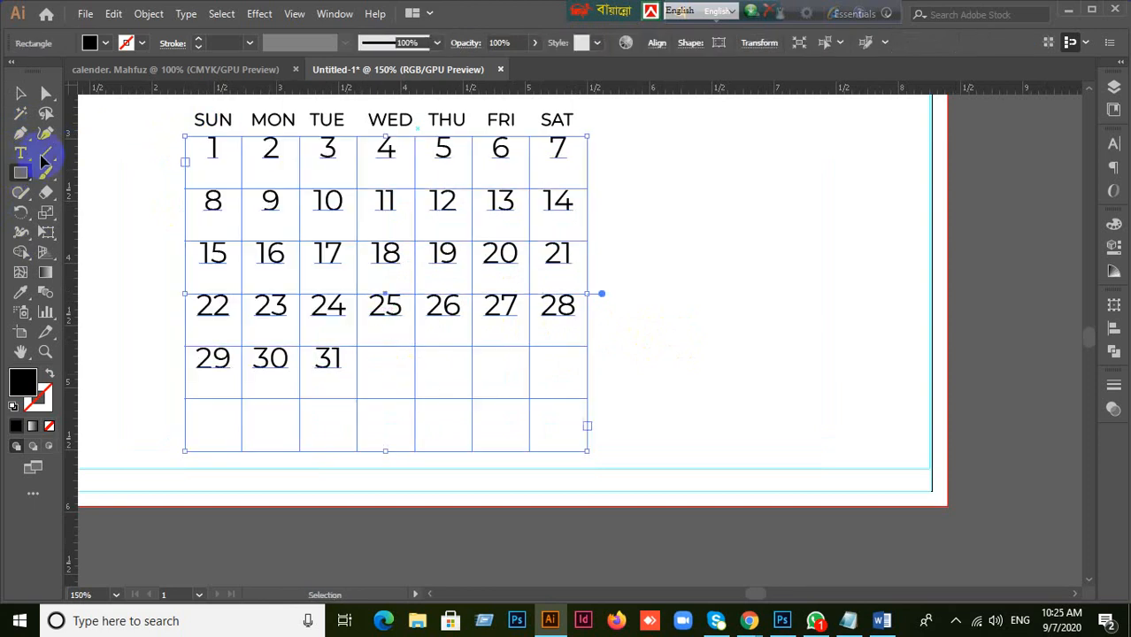
left_click(20, 93)
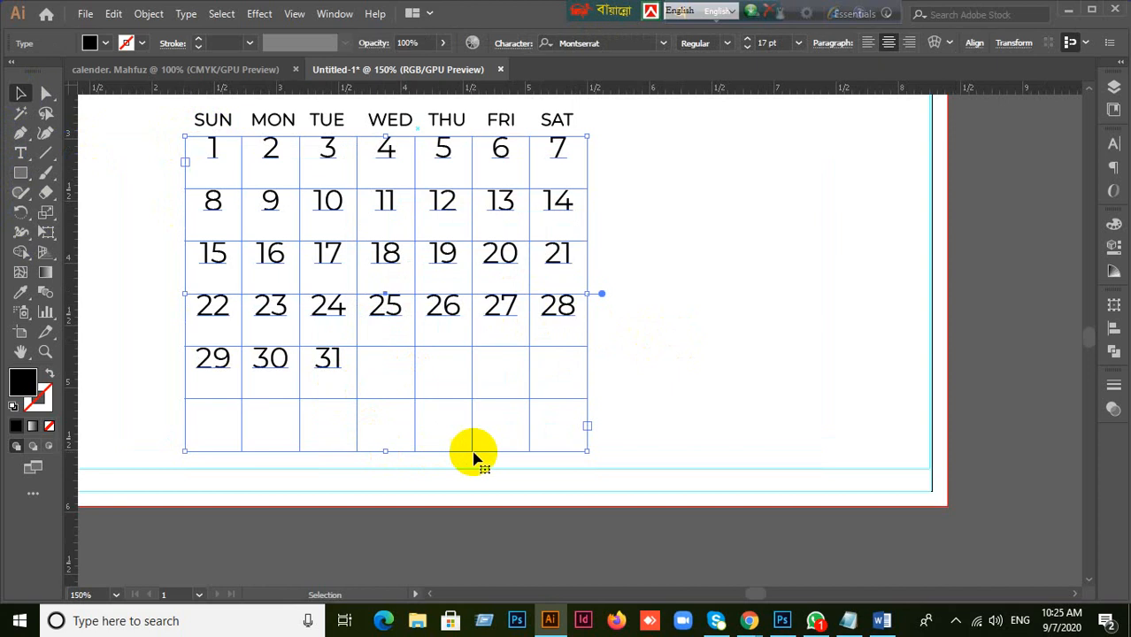
- Try another rectangle from the first date cell across to the Saturday column, undo it and deselect the date text
right_click(471, 381)
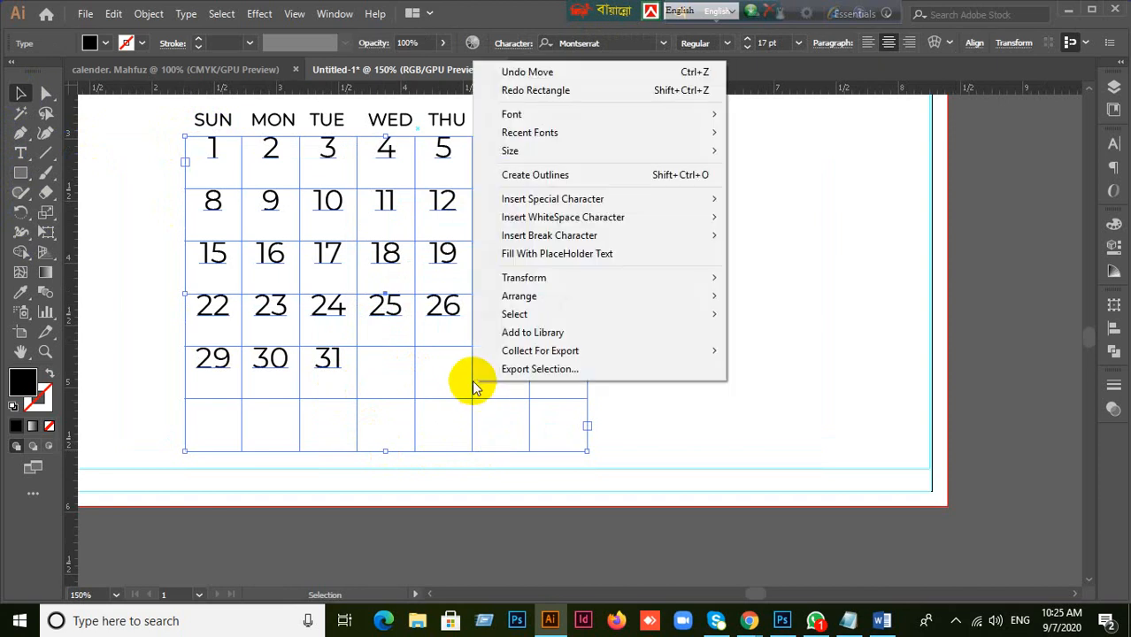
left_click(361, 467)
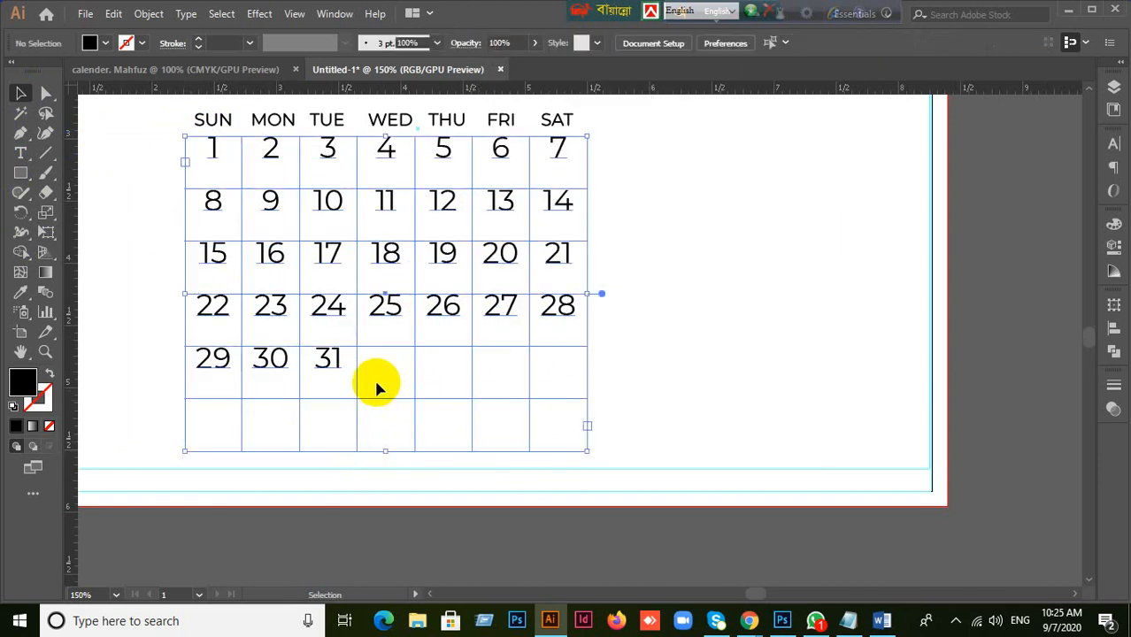
left_click(21, 174)
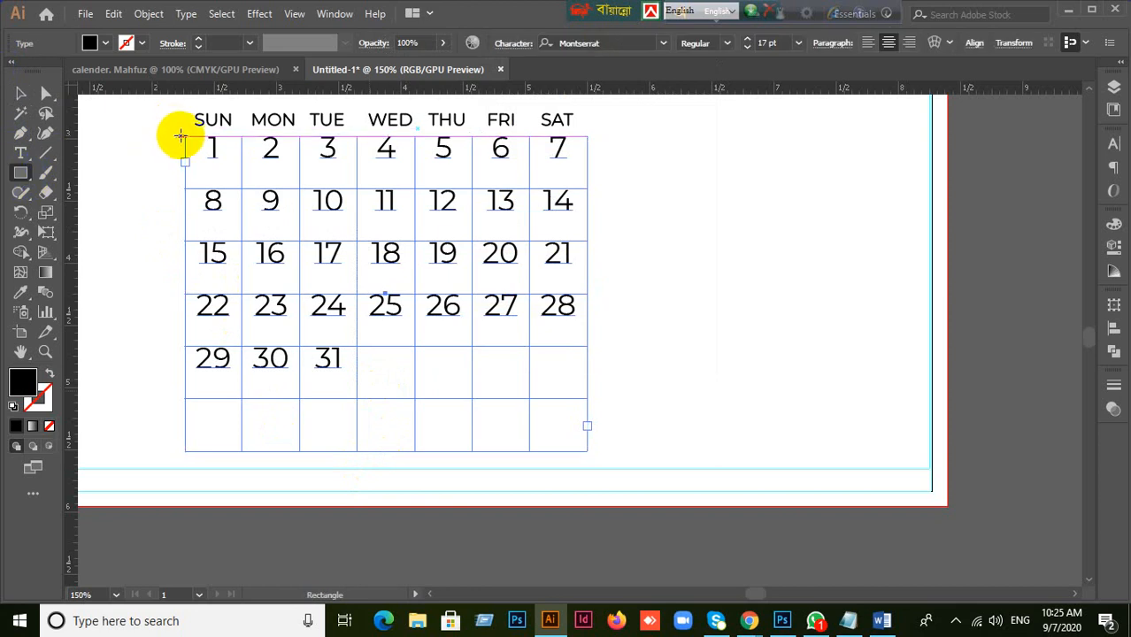
left_click_drag(184, 137, 574, 394)
key("ctrl+z")
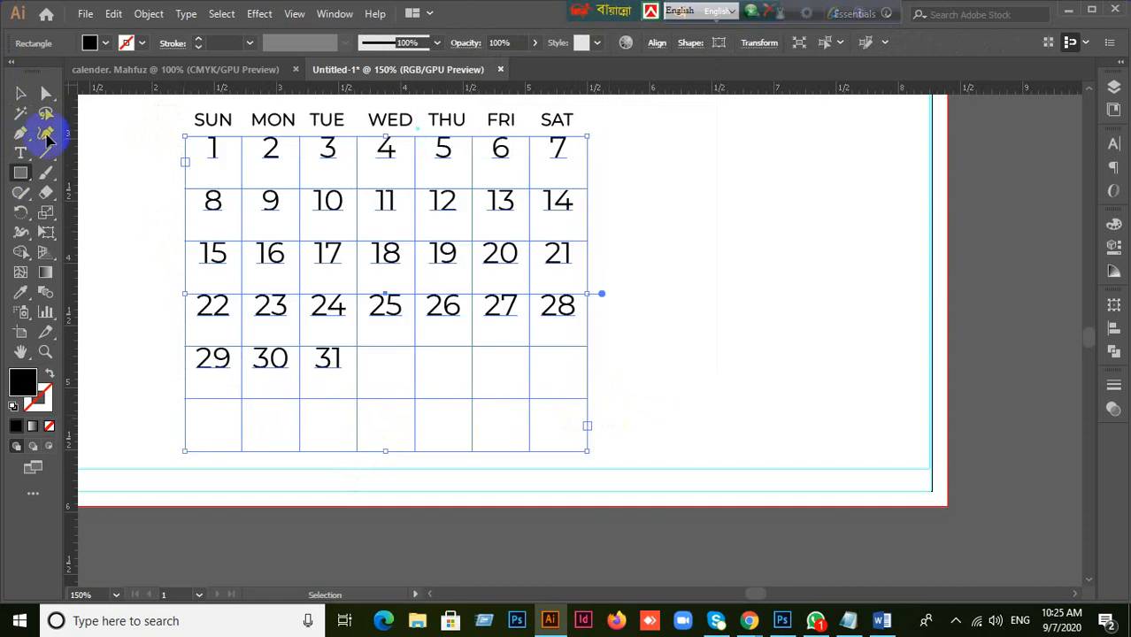
left_click(20, 94)
left_click(747, 322)
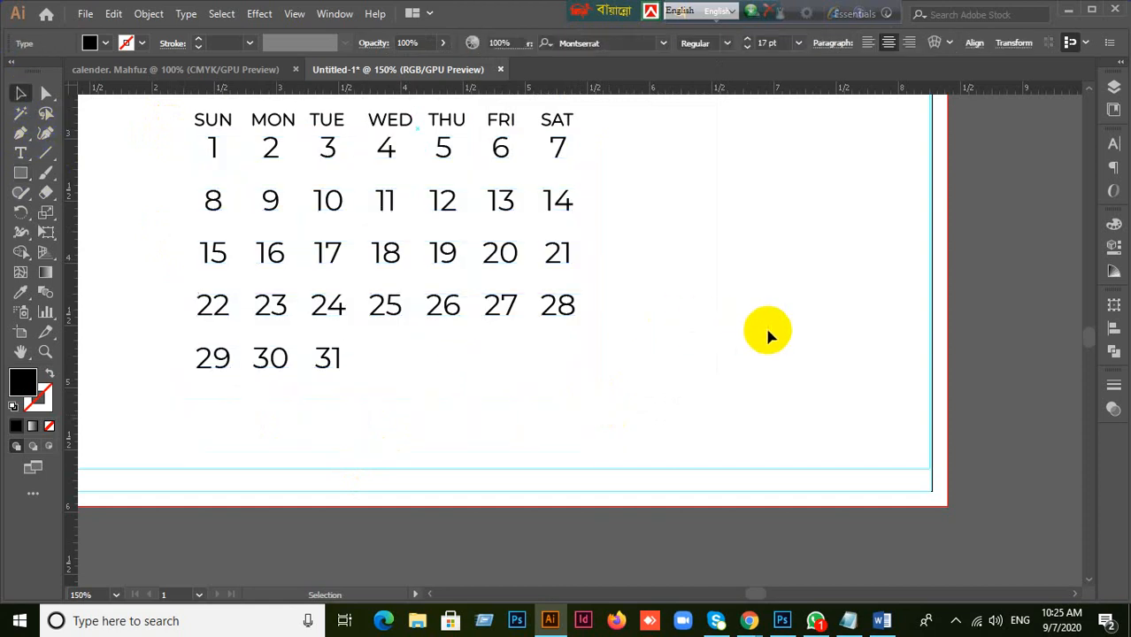
- Draw a black rectangle across the full width of the date grid, from above the 1 down past the row of 29 to 31
left_click_drag(797, 314, 763, 310)
left_click_drag(744, 206, 806, 166)
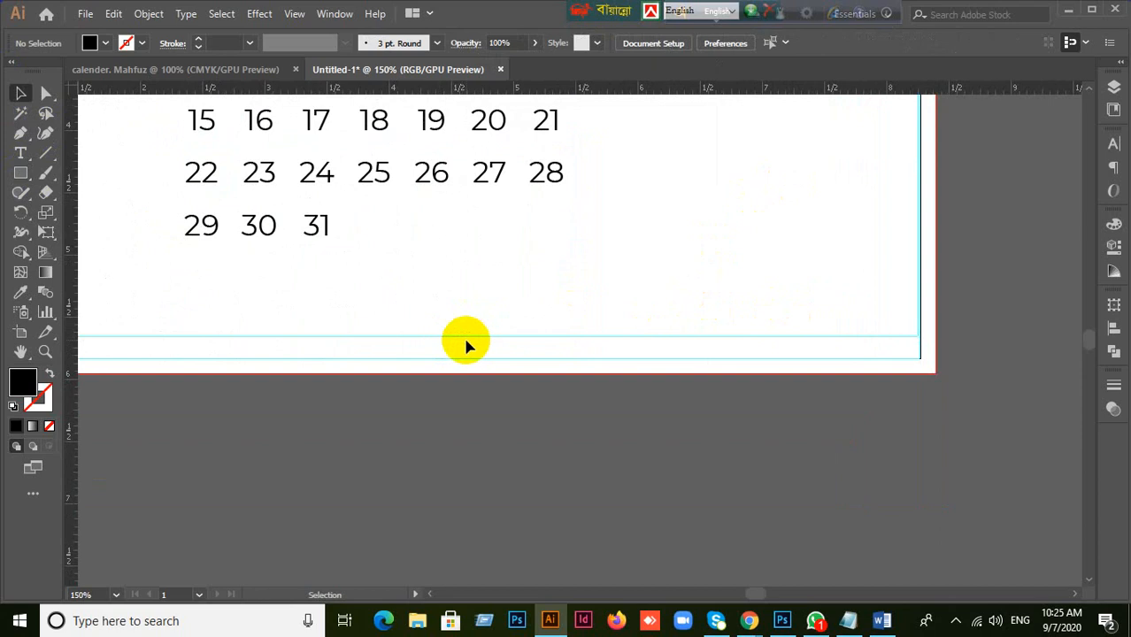
left_click_drag(472, 339, 413, 445)
left_click_drag(633, 295, 735, 388)
left_click(531, 374)
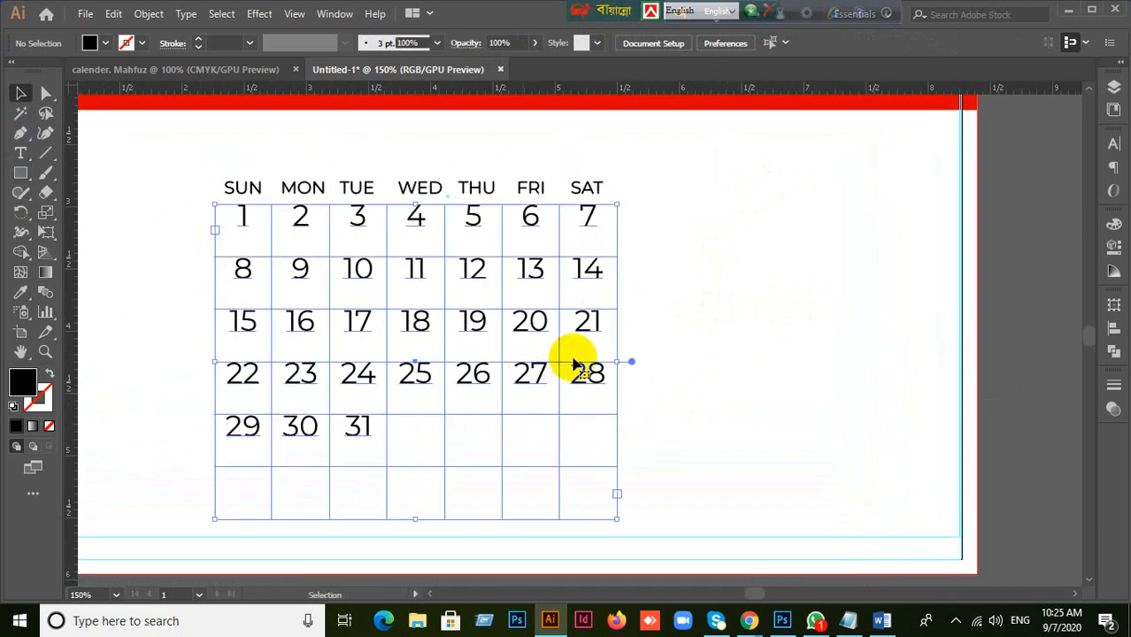
left_click(21, 173)
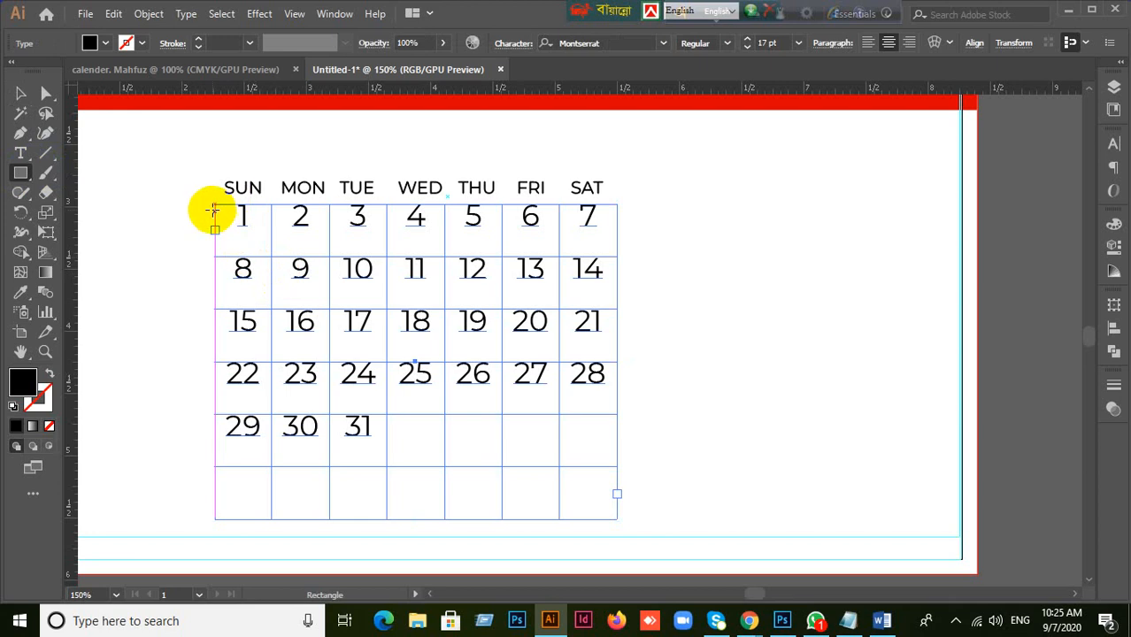
left_click_drag(215, 205, 615, 448)
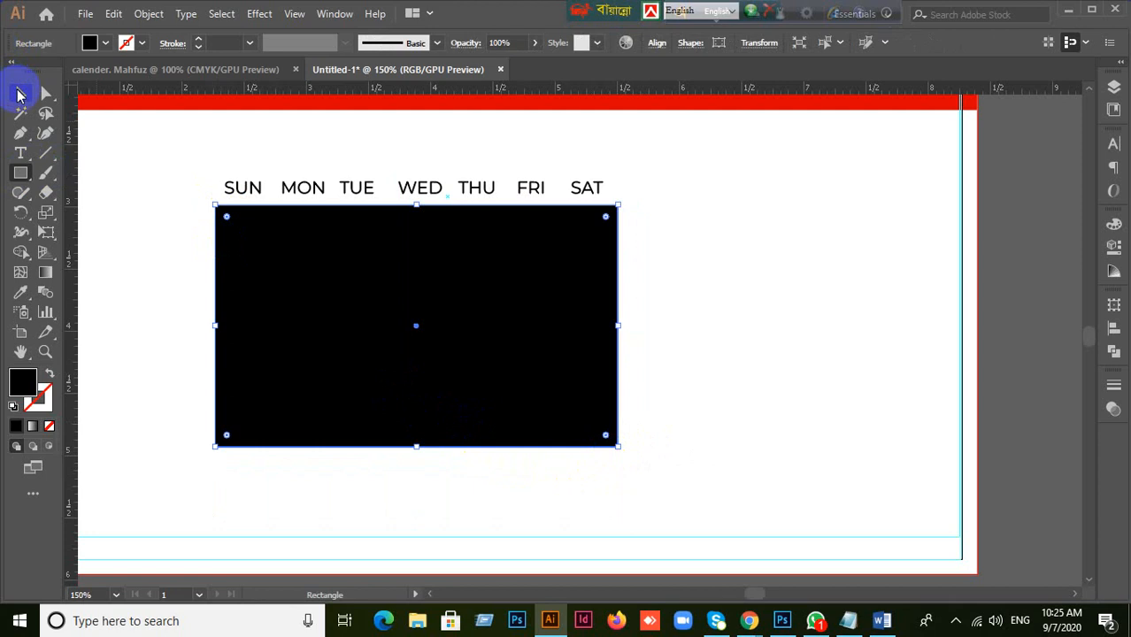
- Split the black rectangle over the dates into a grid of 5 rows and 6 columns, with the preview on
left_click(21, 94)
left_click(148, 14)
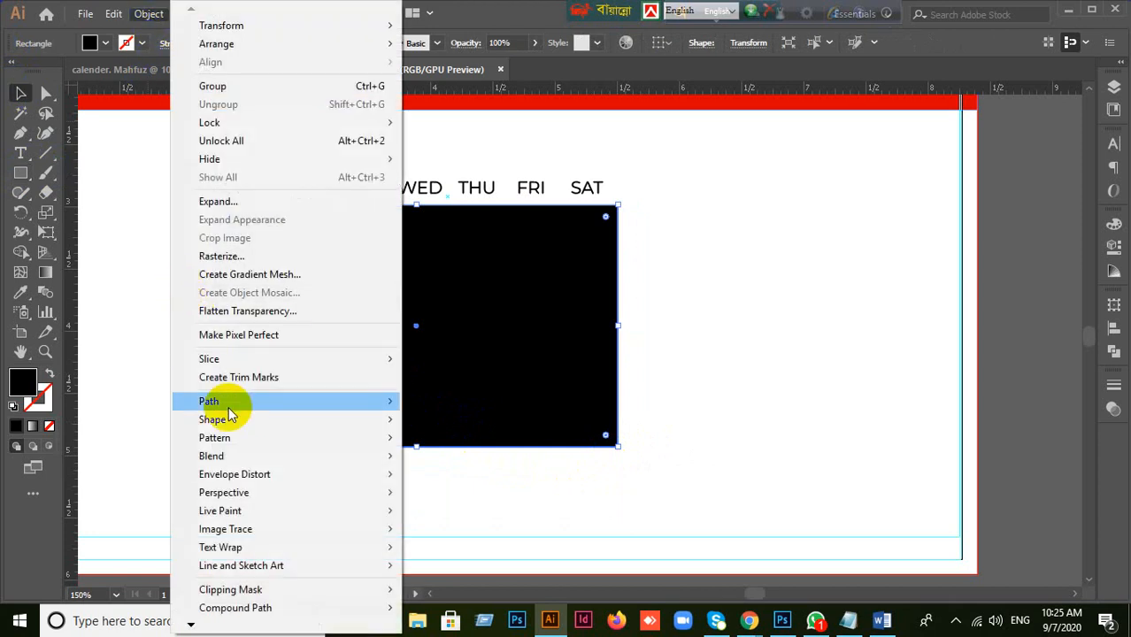
mouse_move(228, 407)
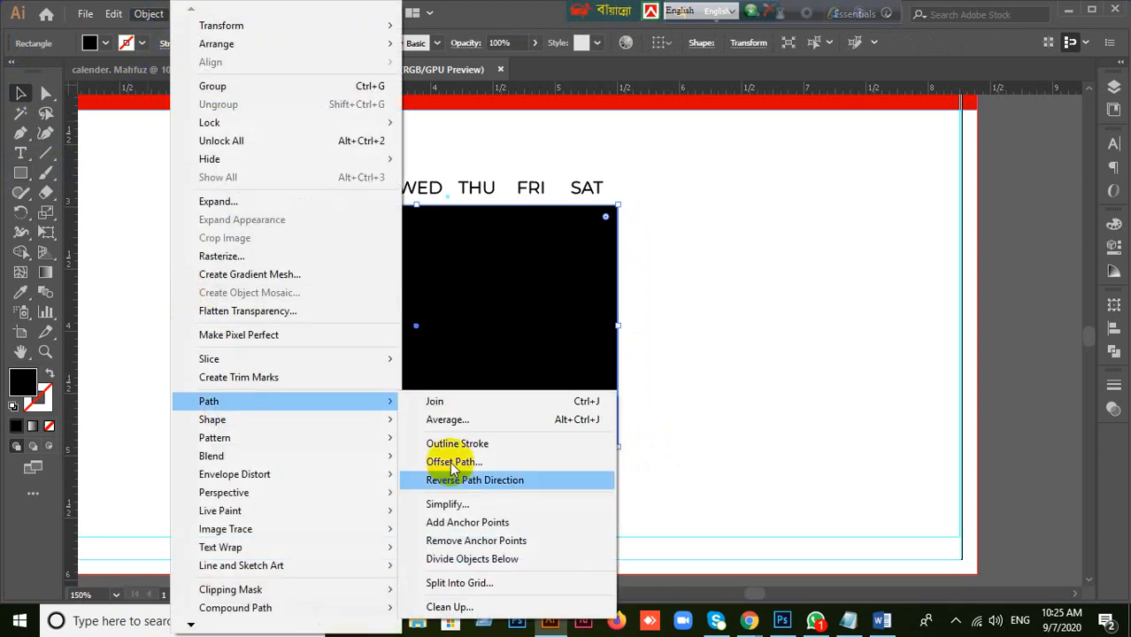
left_click(484, 583)
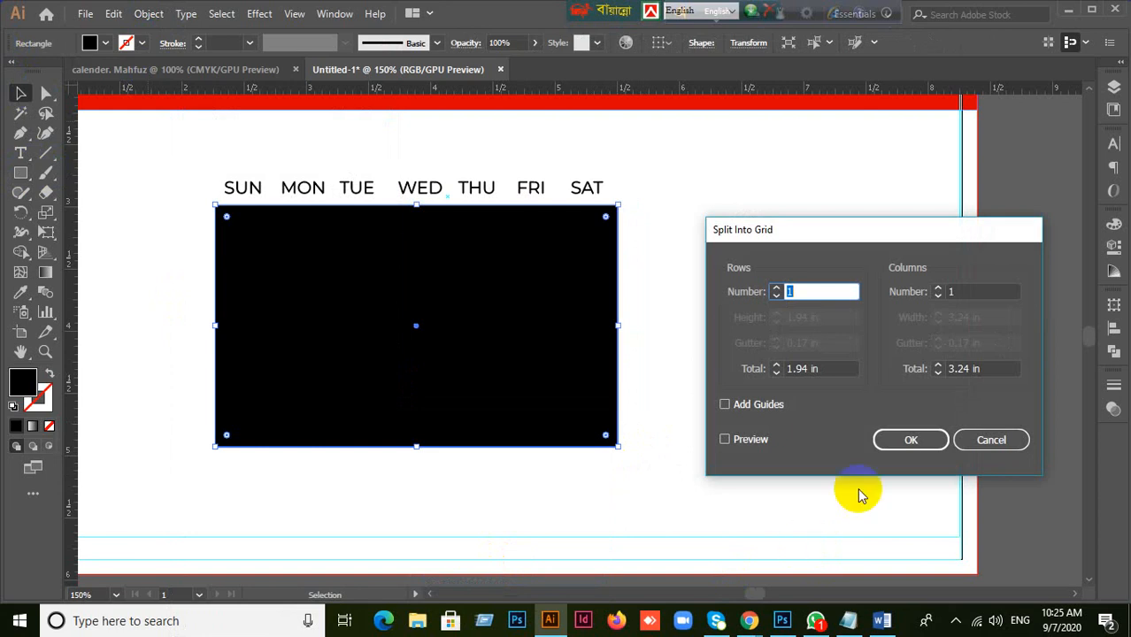
left_click(802, 289)
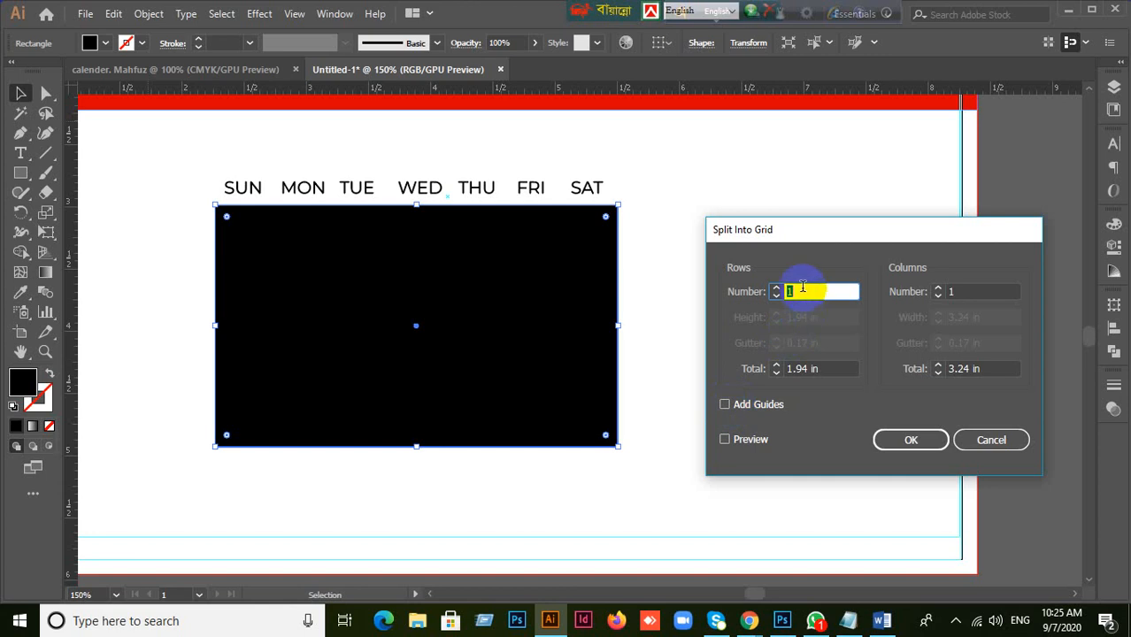
type("6")
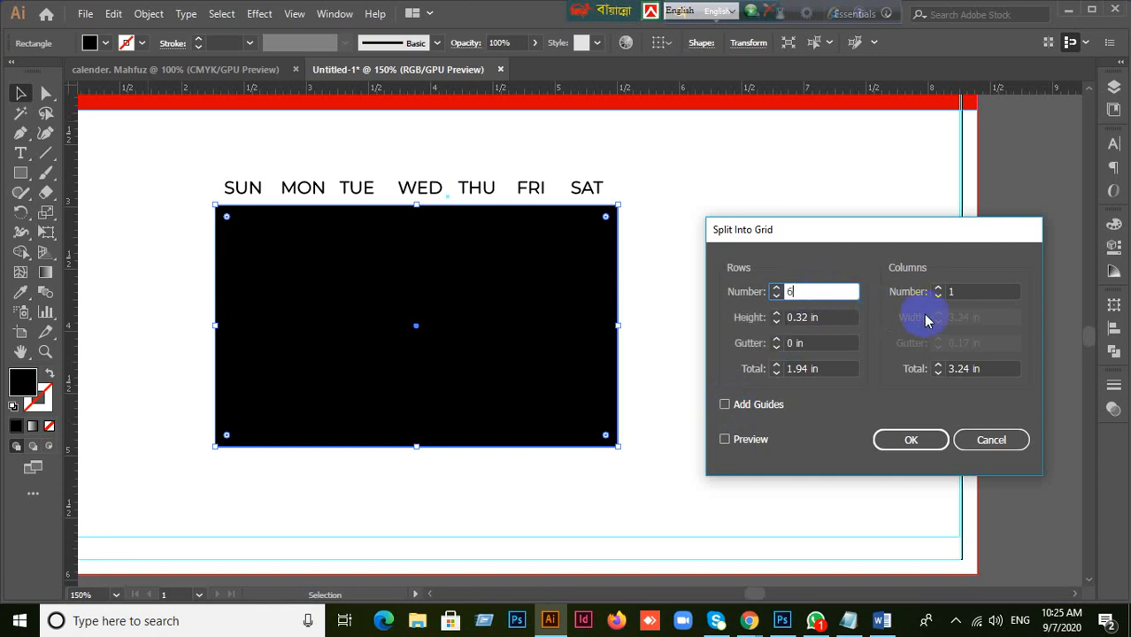
key("BackSpace")
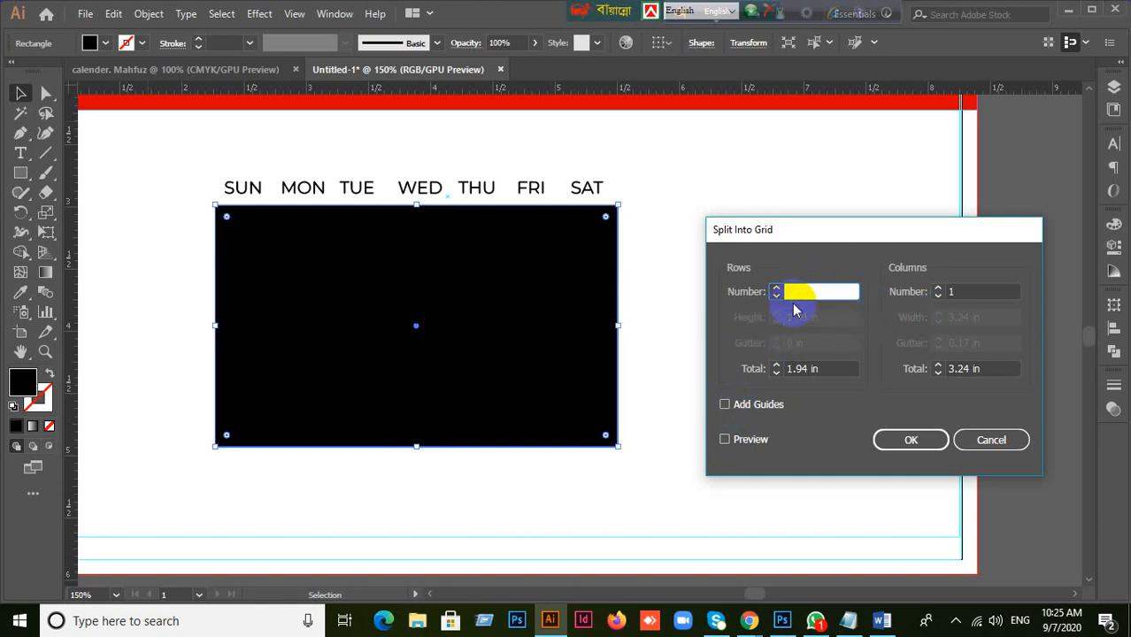
type("5")
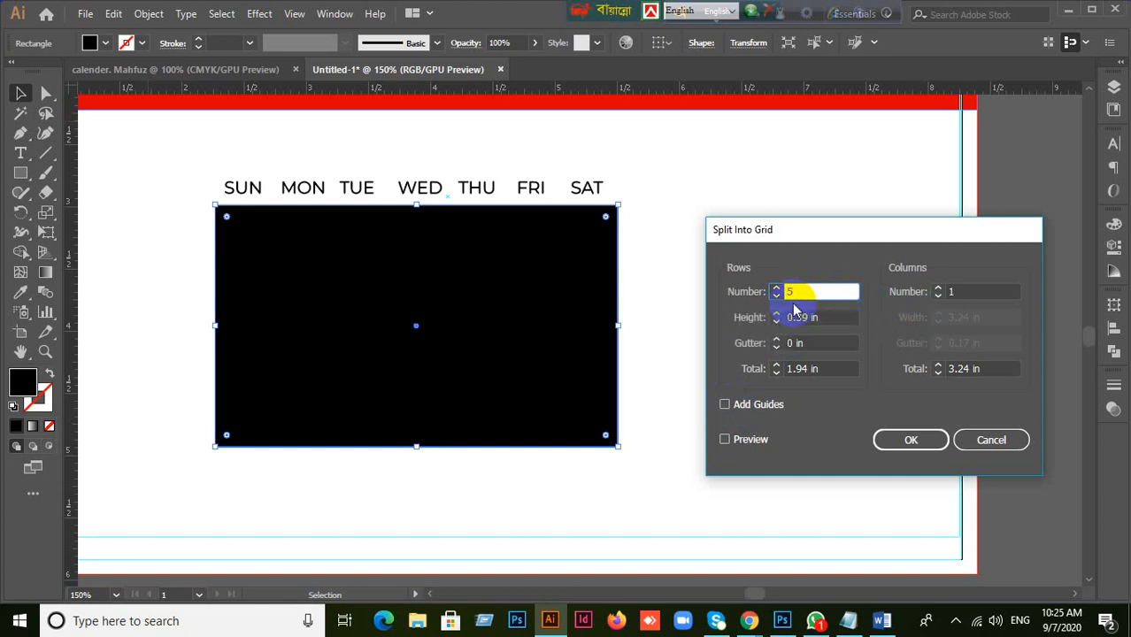
left_click(957, 293)
type("6")
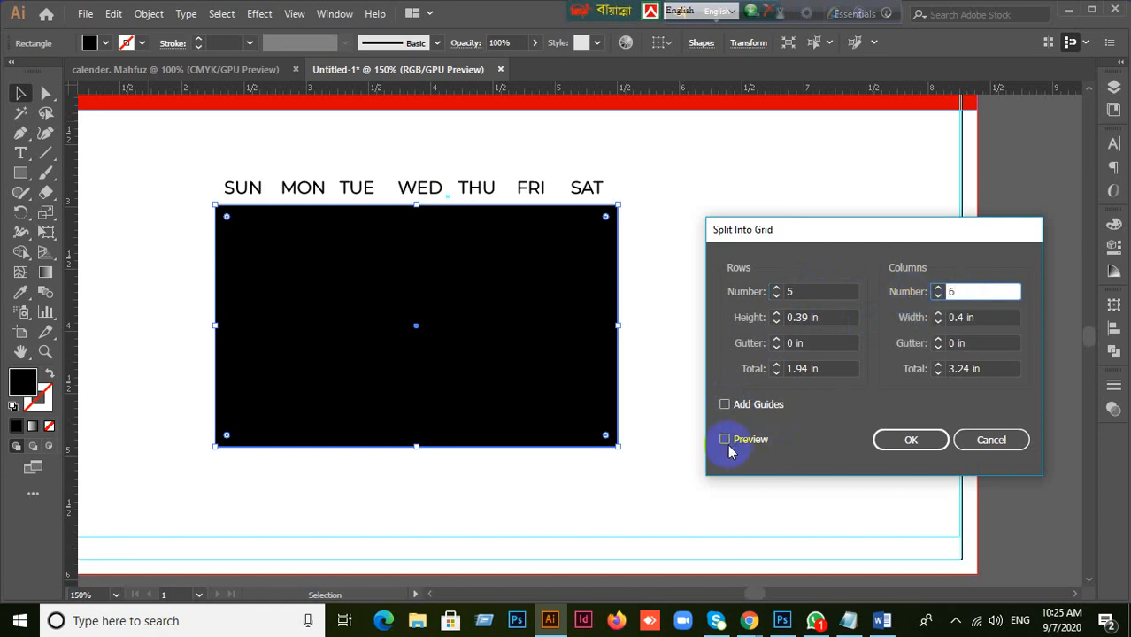
left_click(724, 440)
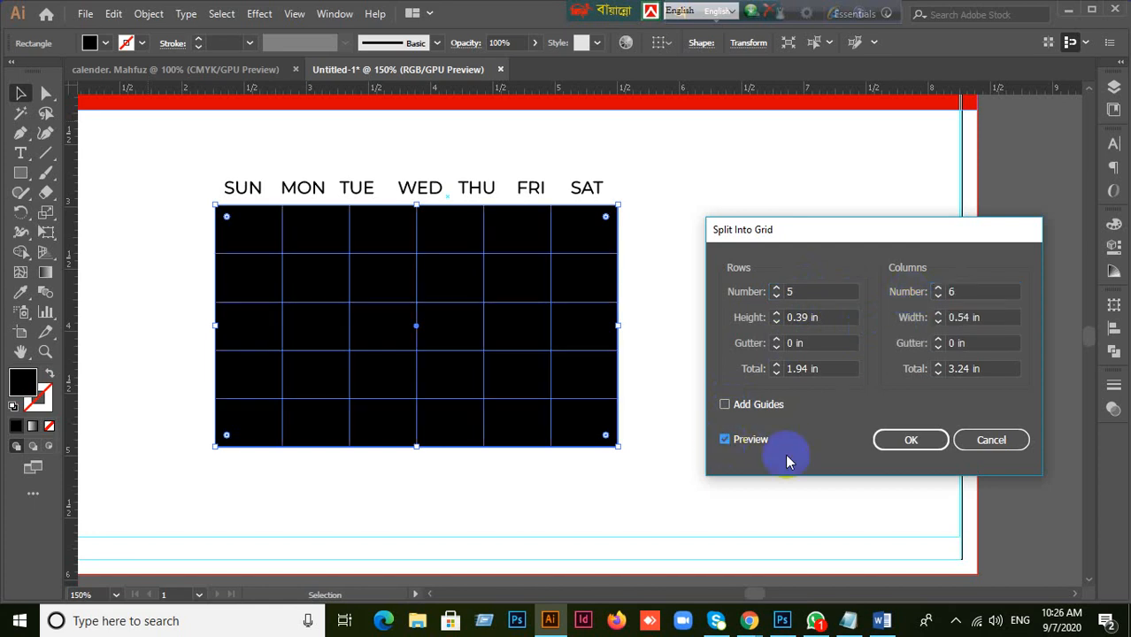
left_click(927, 451)
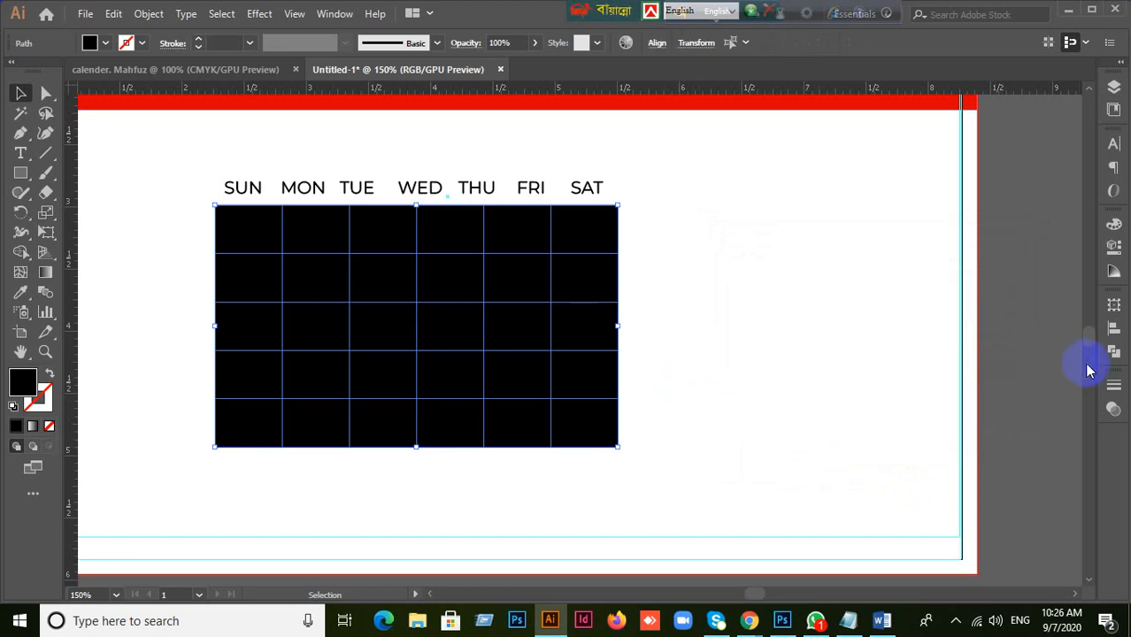
- Lower the opacity of the selected grid cells to 78% so the dates show through
left_click(1114, 407)
left_click(1044, 403)
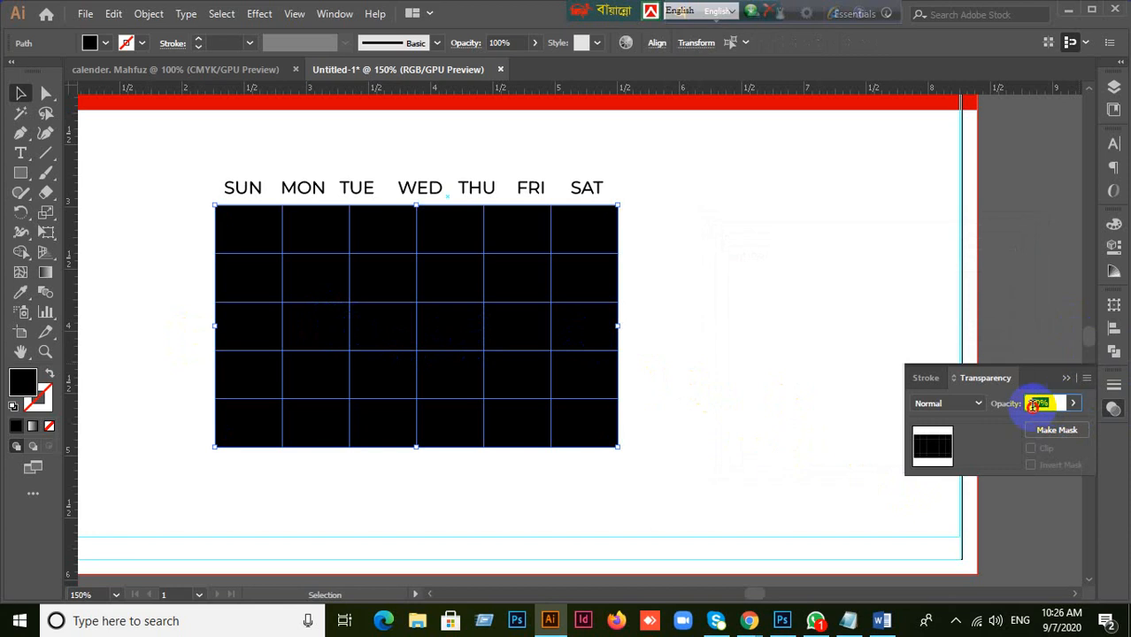
type("97")
key("Return")
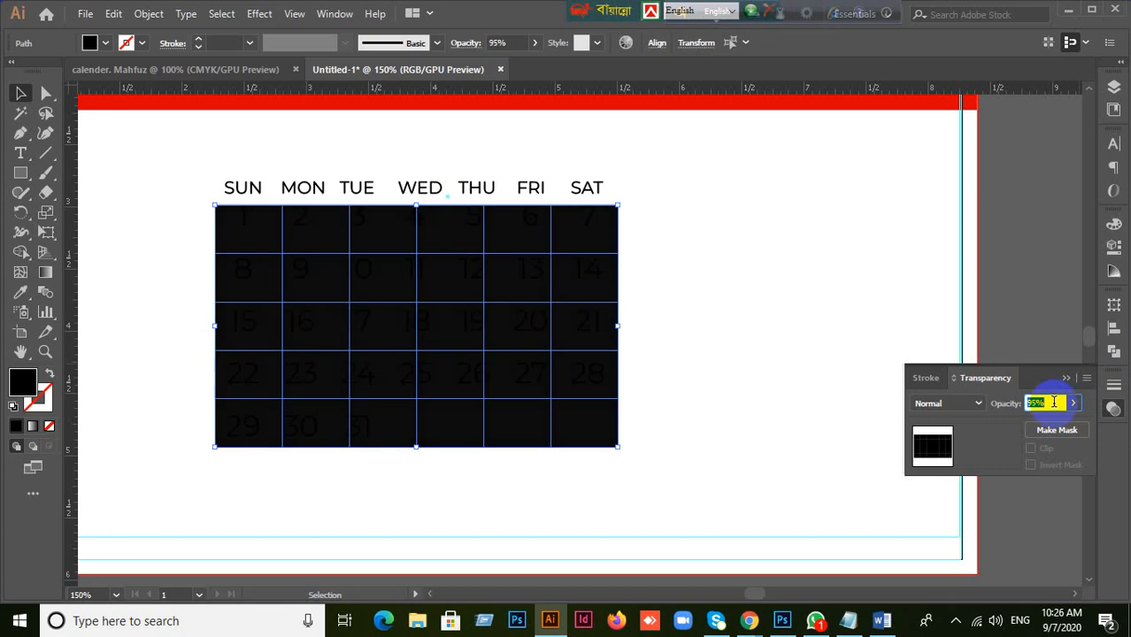
scroll(1054, 403, "down", 20)
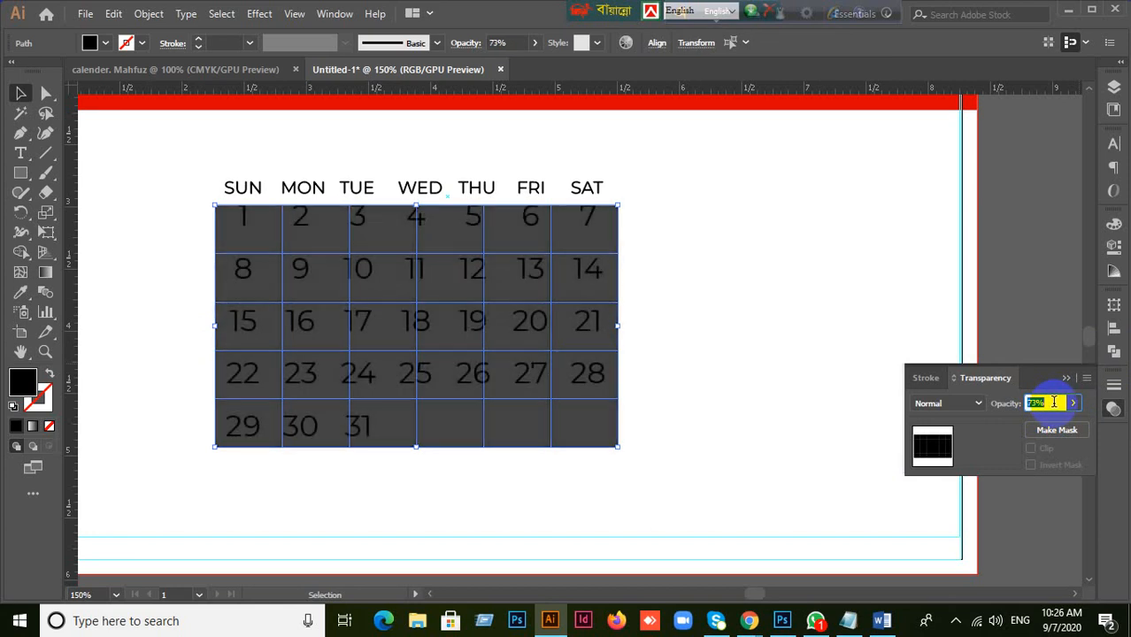
scroll(1054, 403, "up", 5)
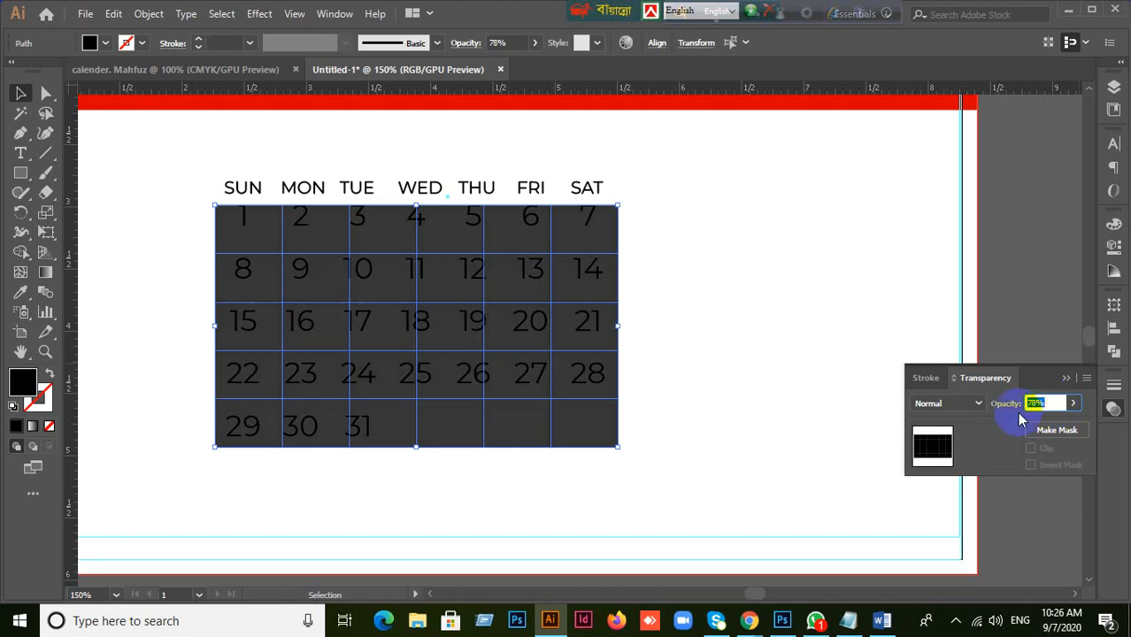
- Try shifting the whole grid slightly over the dates, first up and next to the right, and undo the moves
left_click_drag(586, 437, 593, 434)
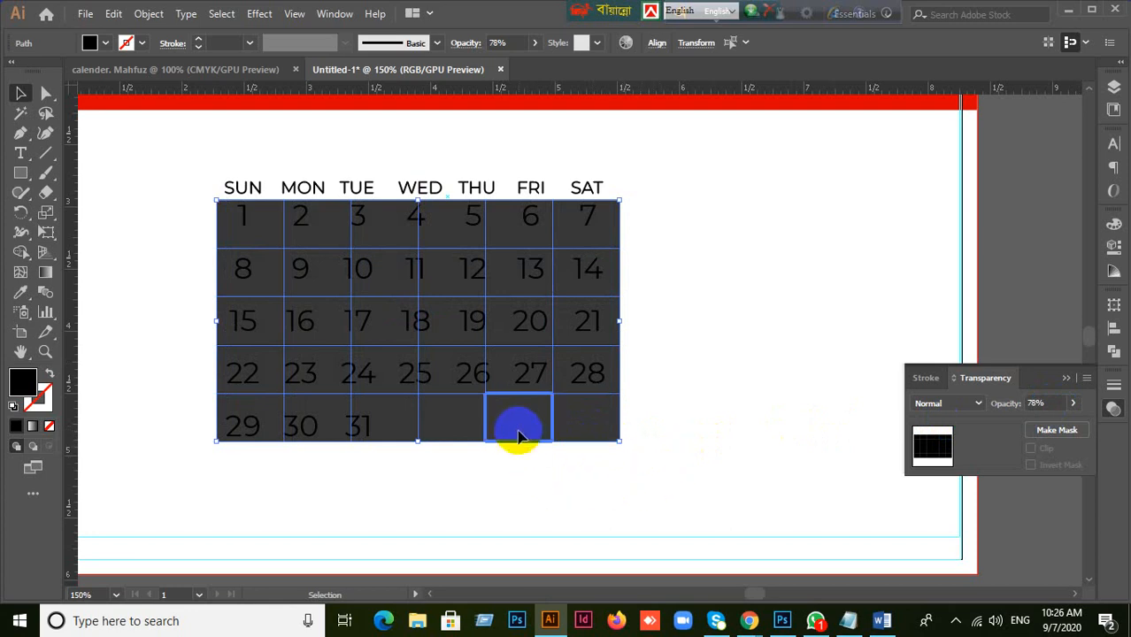
left_click(737, 443)
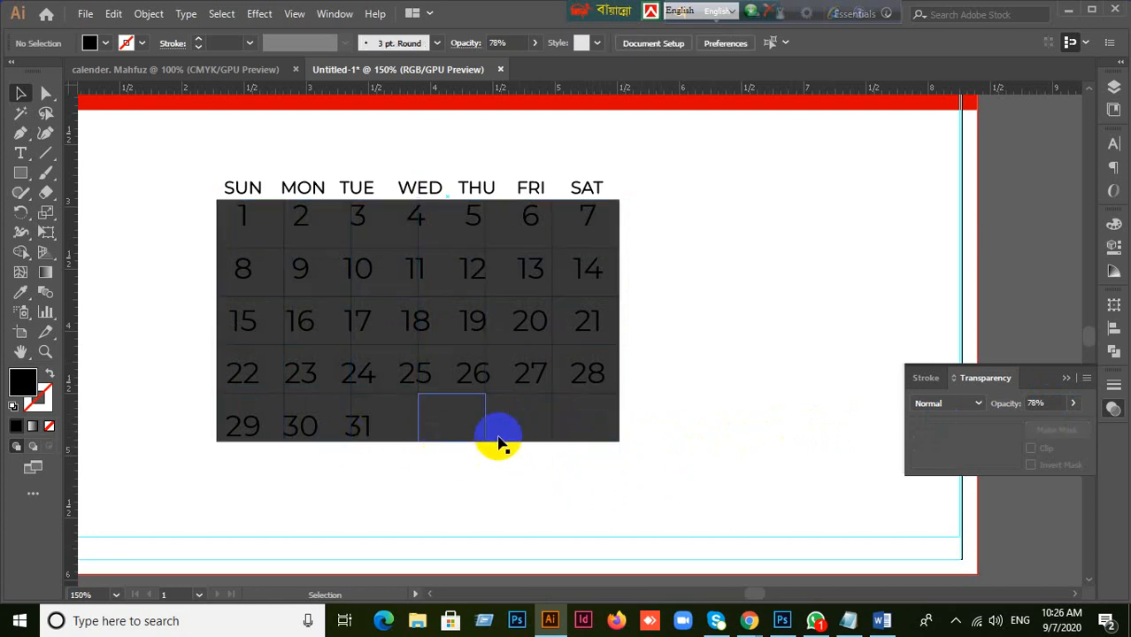
left_click(649, 464)
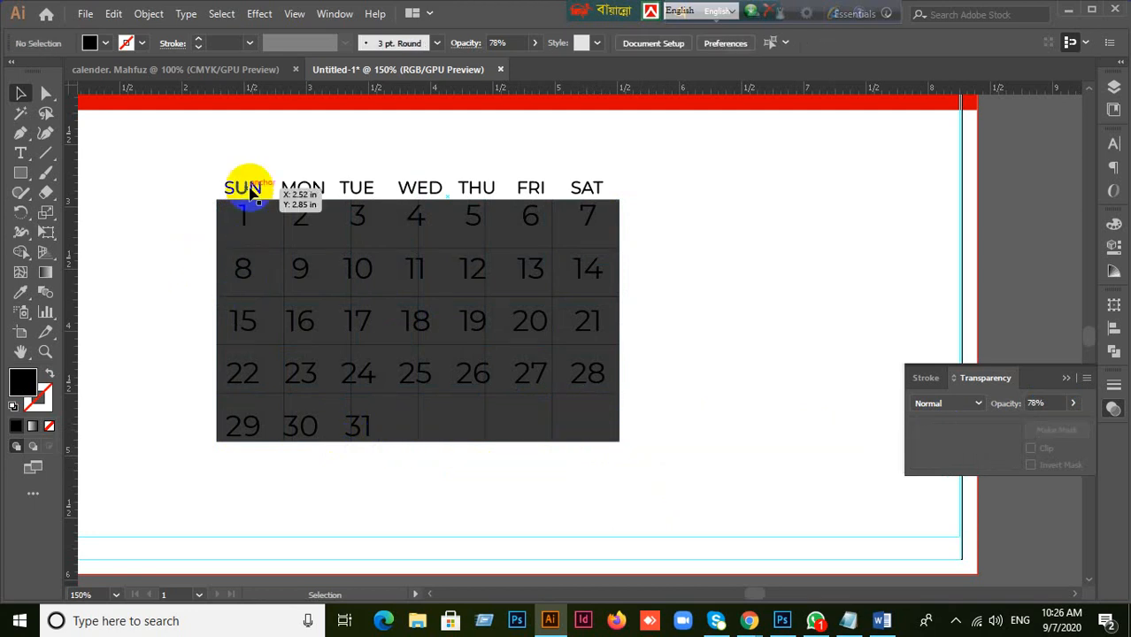
left_click_drag(251, 190, 613, 441)
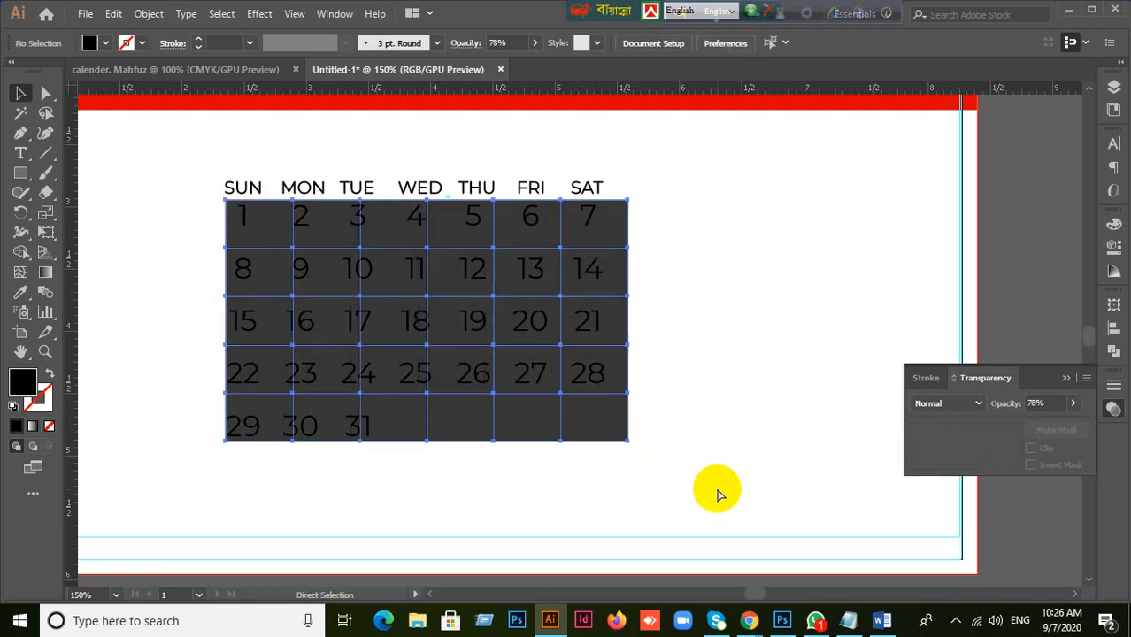
key("ctrl+z")
key("ctrl+z")
key("ctrl+z")
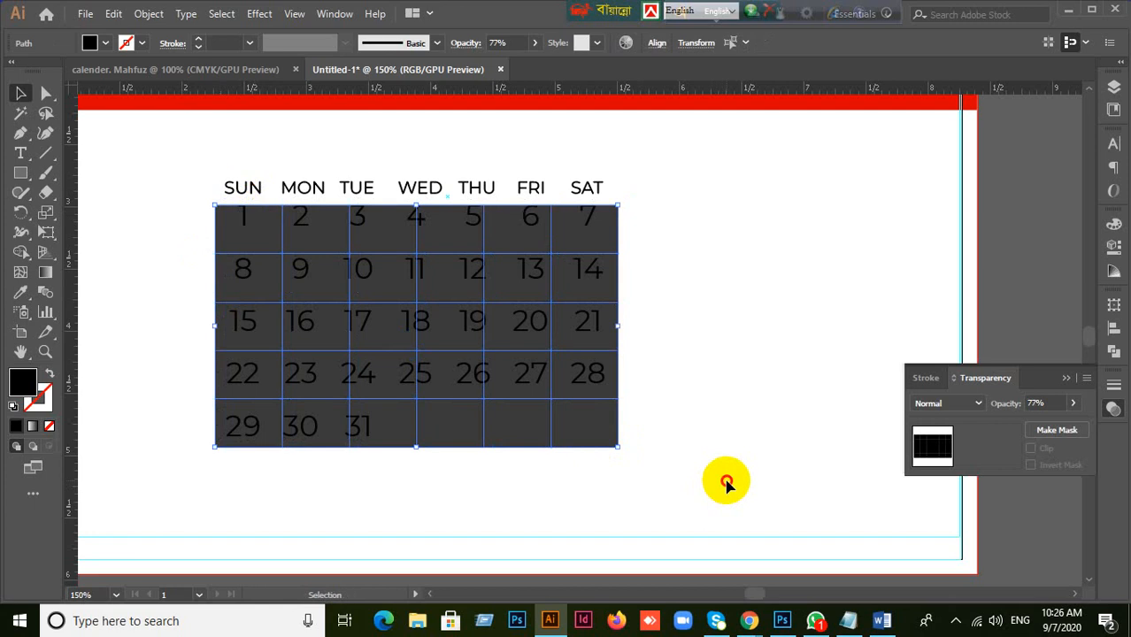
left_click(726, 481)
key("ctrl+z")
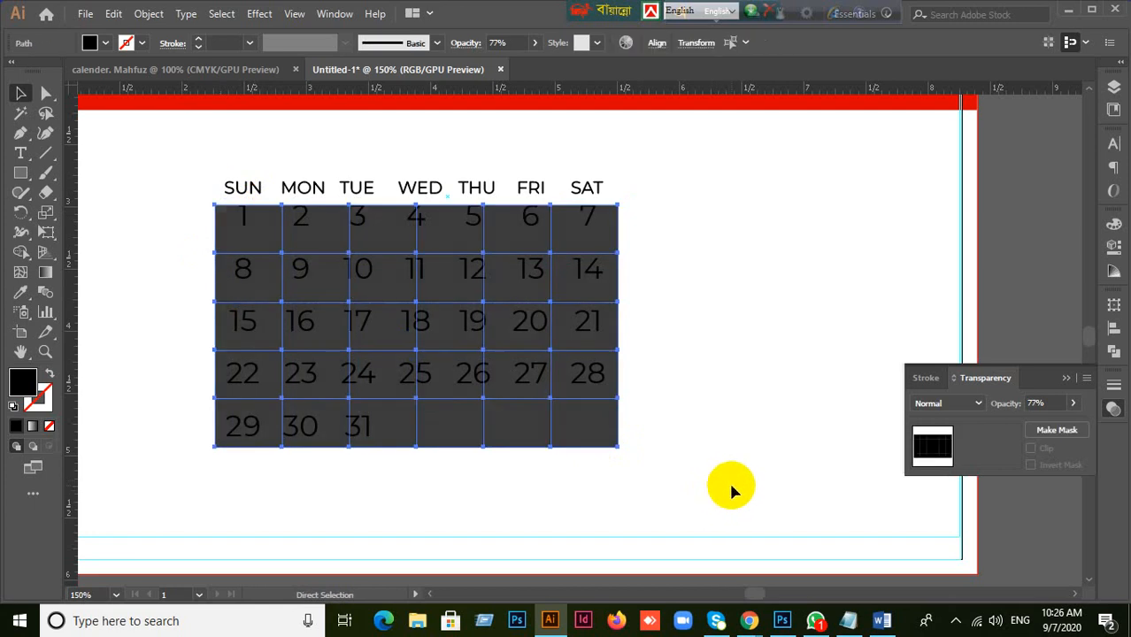
- Shift the last cell of the grid's bottom row slightly to the right and select that row's empty cells
left_click(721, 487)
left_click_drag(569, 434, 572, 434)
left_click(711, 486)
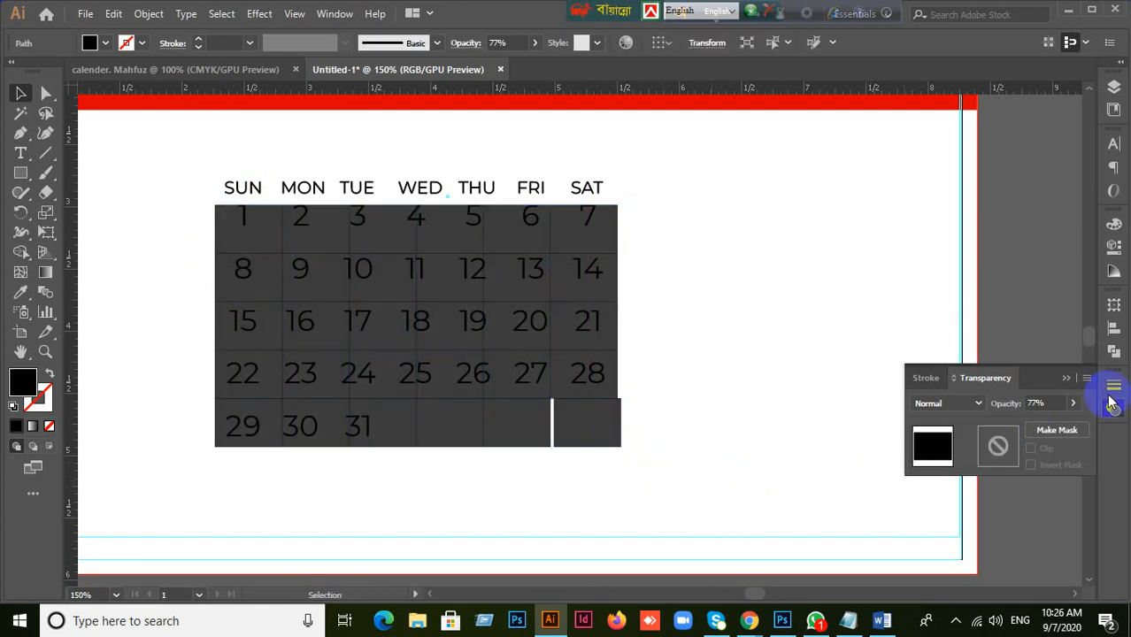
left_click(1066, 378)
left_click_drag(442, 471, 587, 432)
- Draw a black square about 0.58 in wide beside the artboard, place a copy against its right edge and delete the copy
left_click_drag(740, 449, 346, 427)
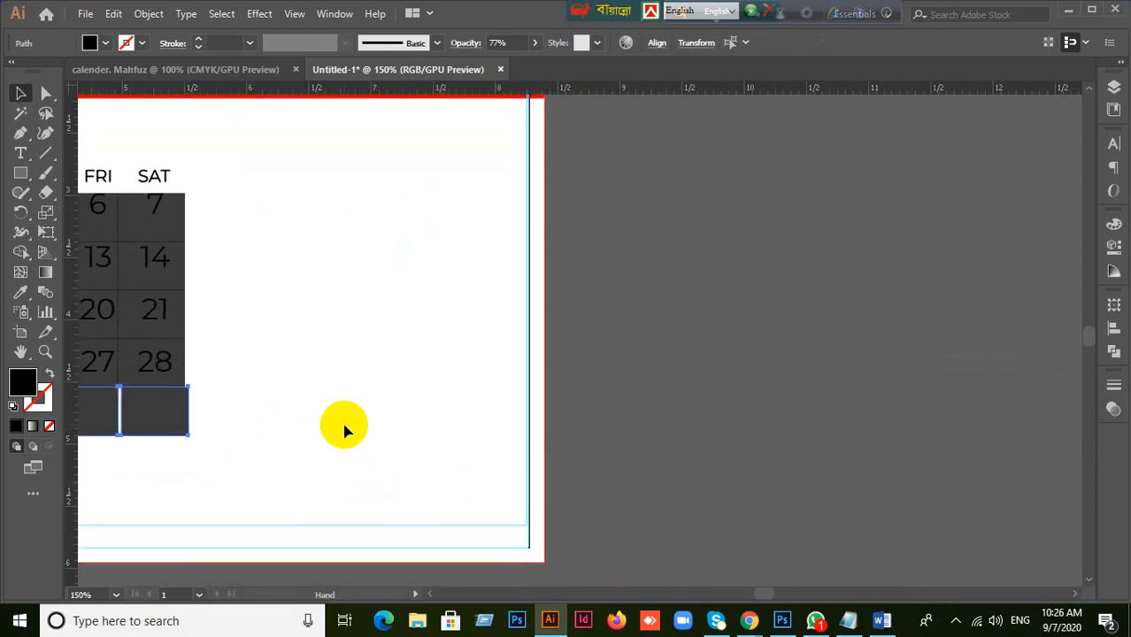
left_click(25, 175)
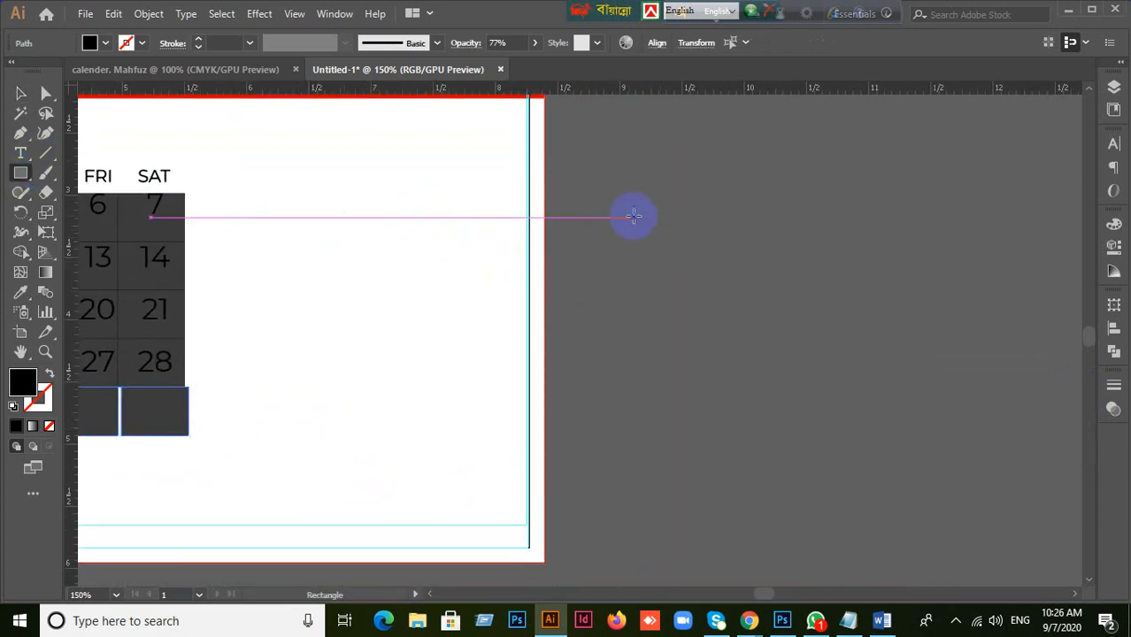
left_click_drag(608, 217, 579, 287)
left_click(20, 94)
left_click_drag(513, 268, 599, 278)
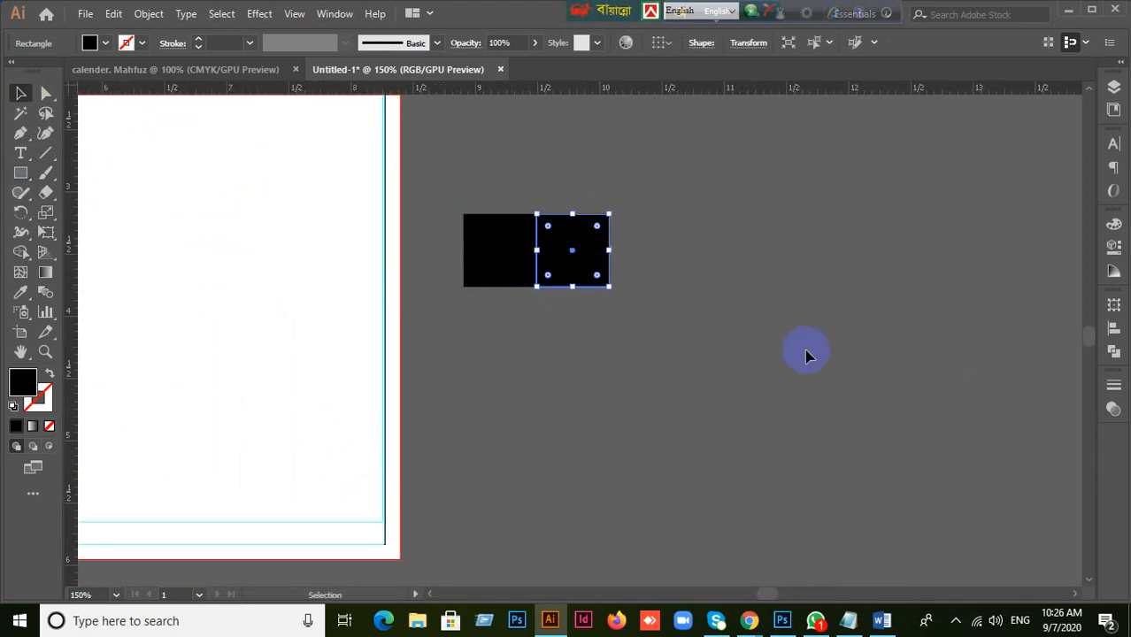
key("Delete")
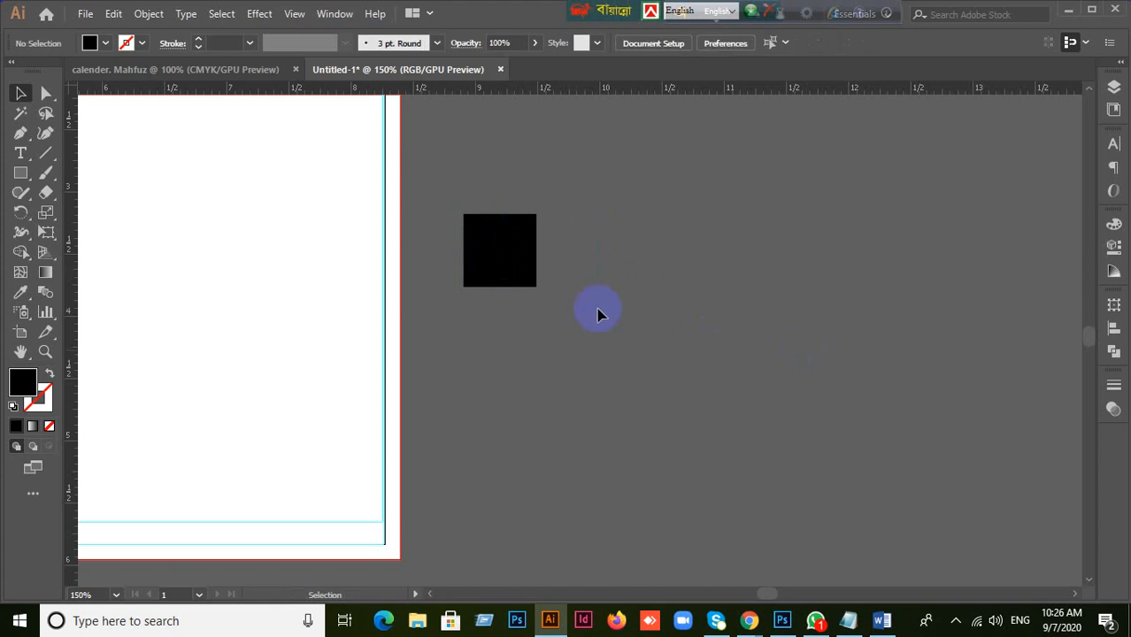
- Set the width and height of the black square beside the artboard to 0.5 in
left_click(499, 279)
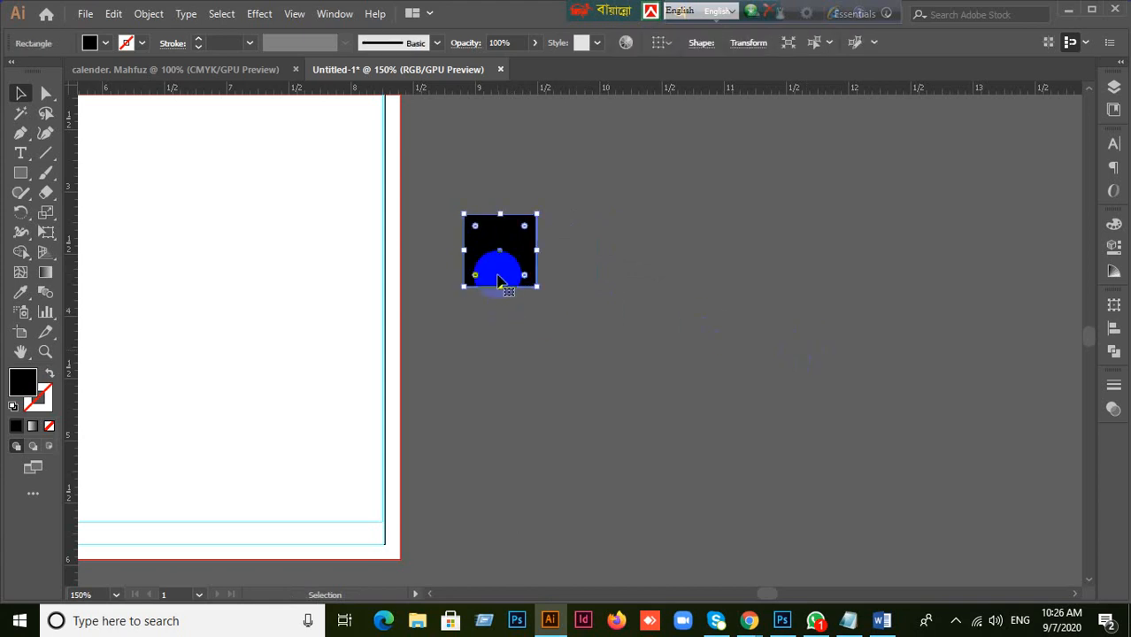
left_click(577, 350)
left_click(510, 273)
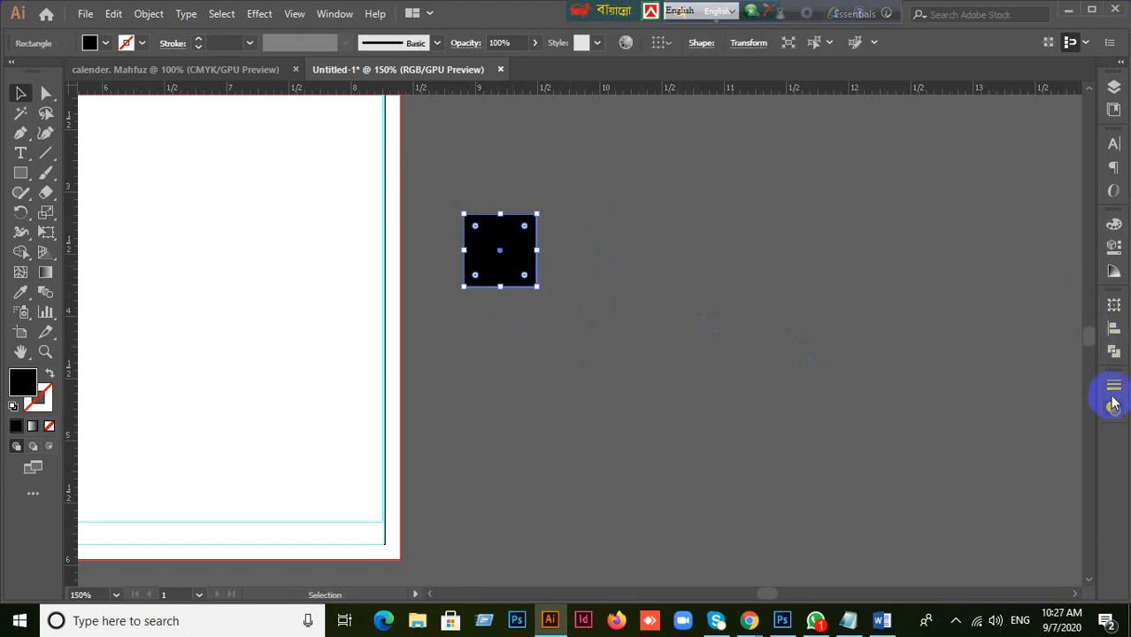
left_click(1112, 311)
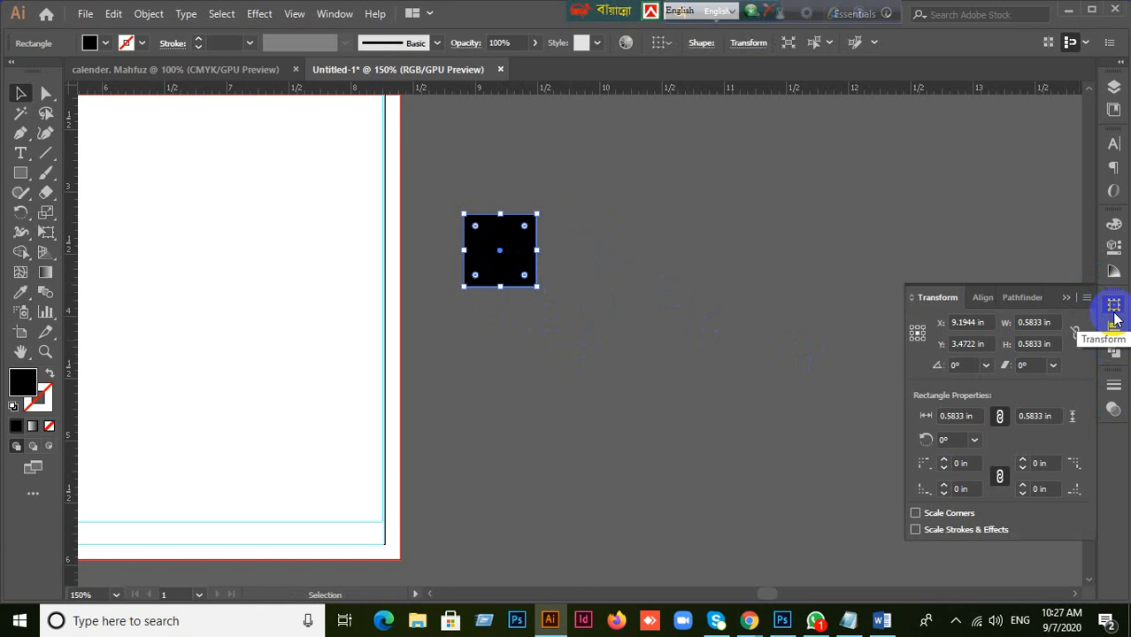
left_click(1044, 323)
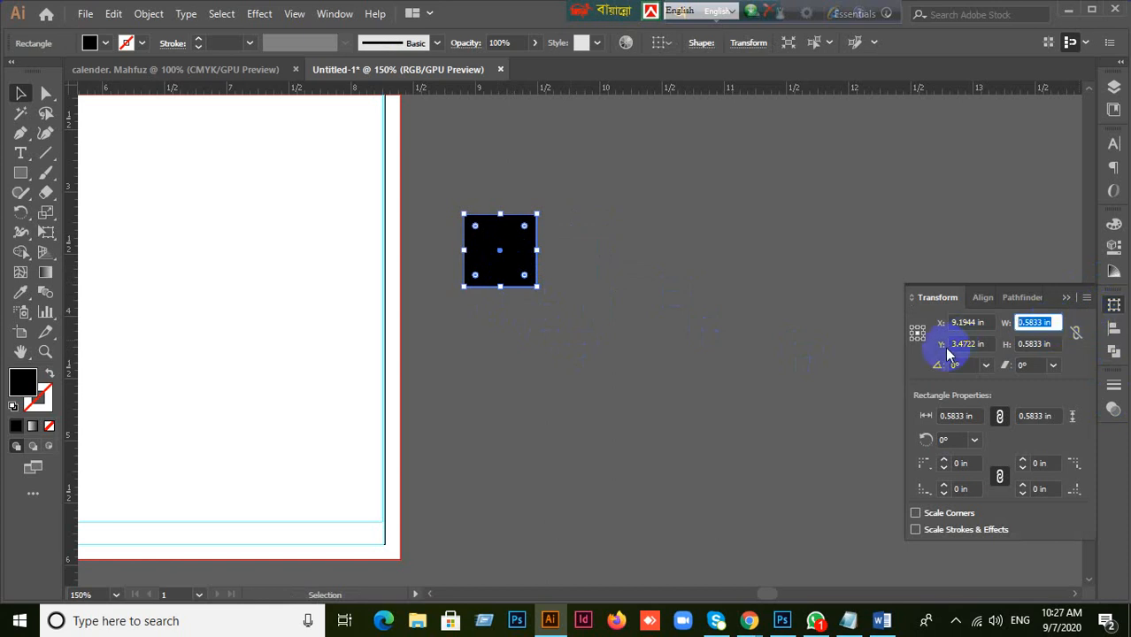
type("0.5")
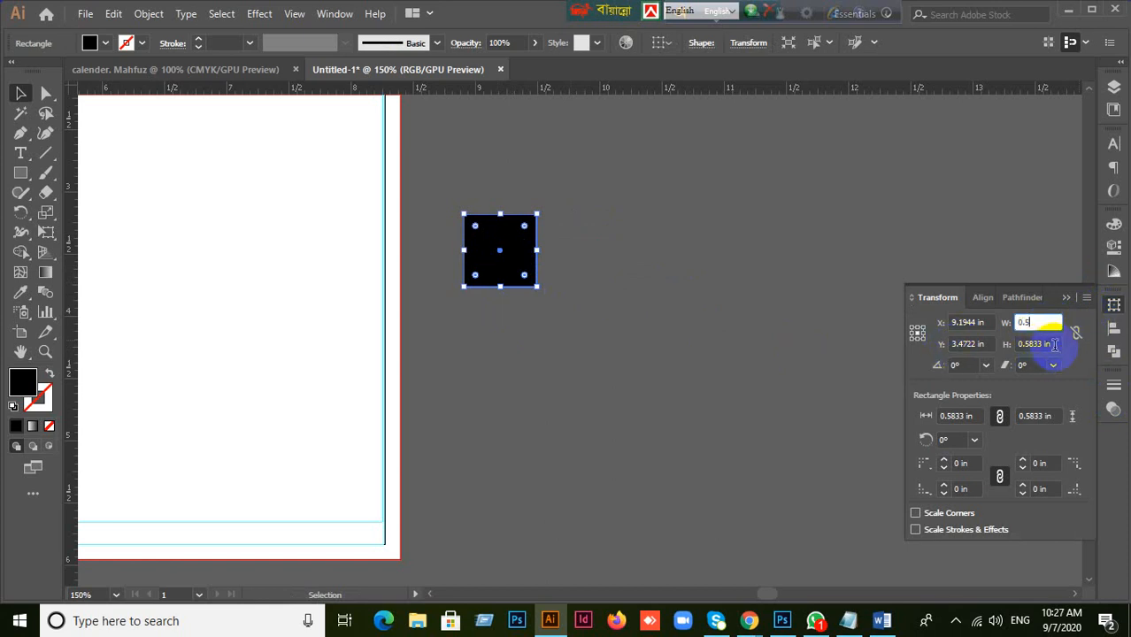
key("Tab")
type("0.")
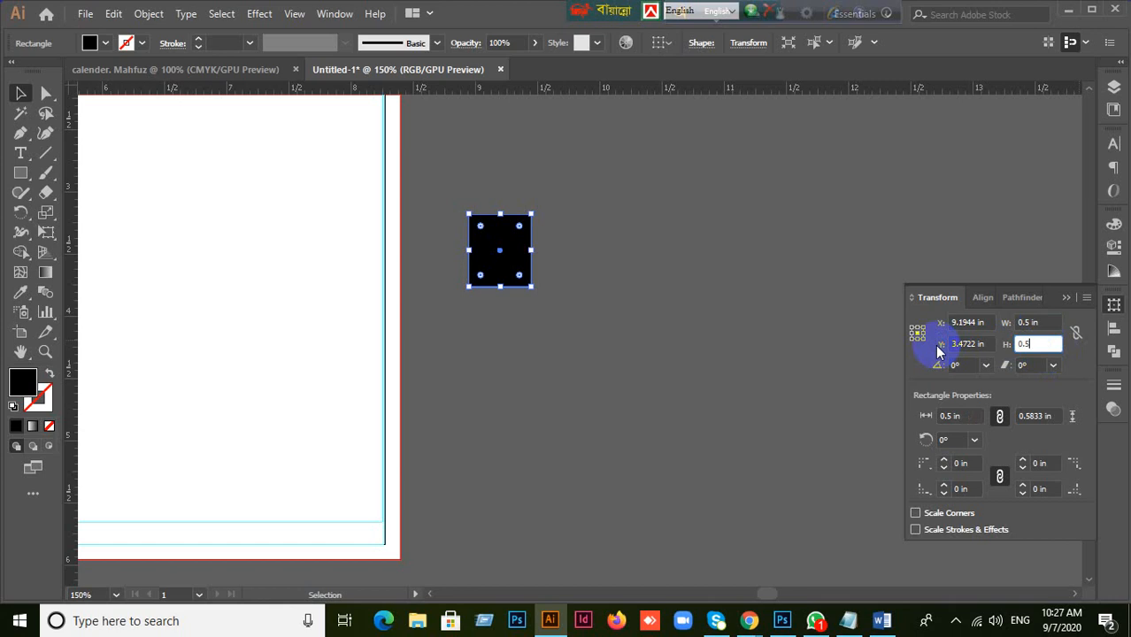
key("Return")
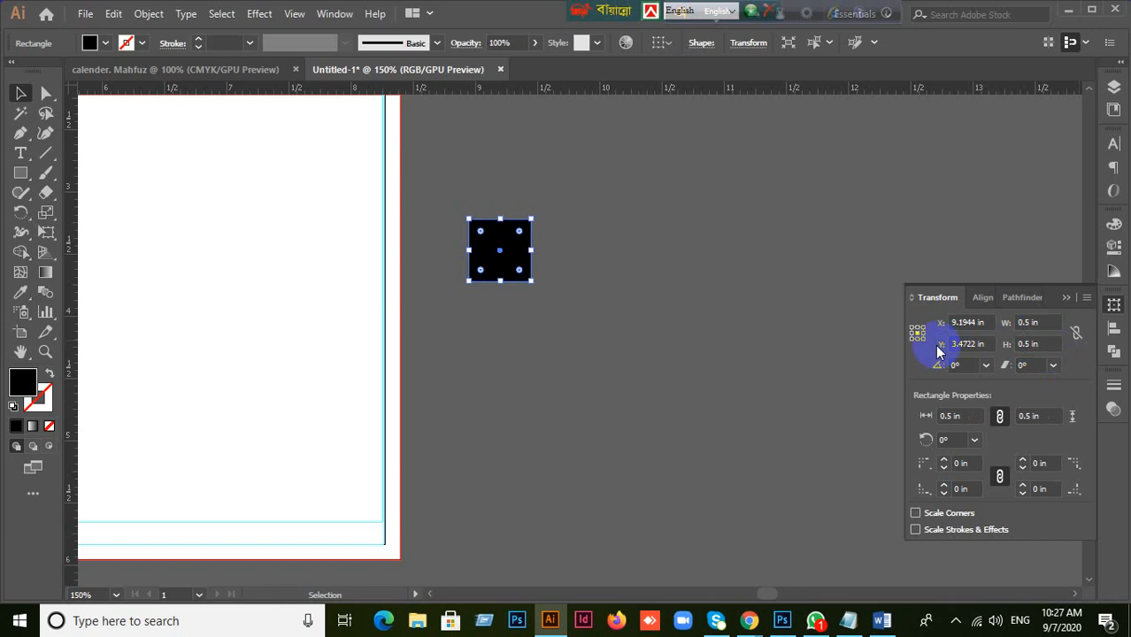
scroll(478, 385, "down", 2)
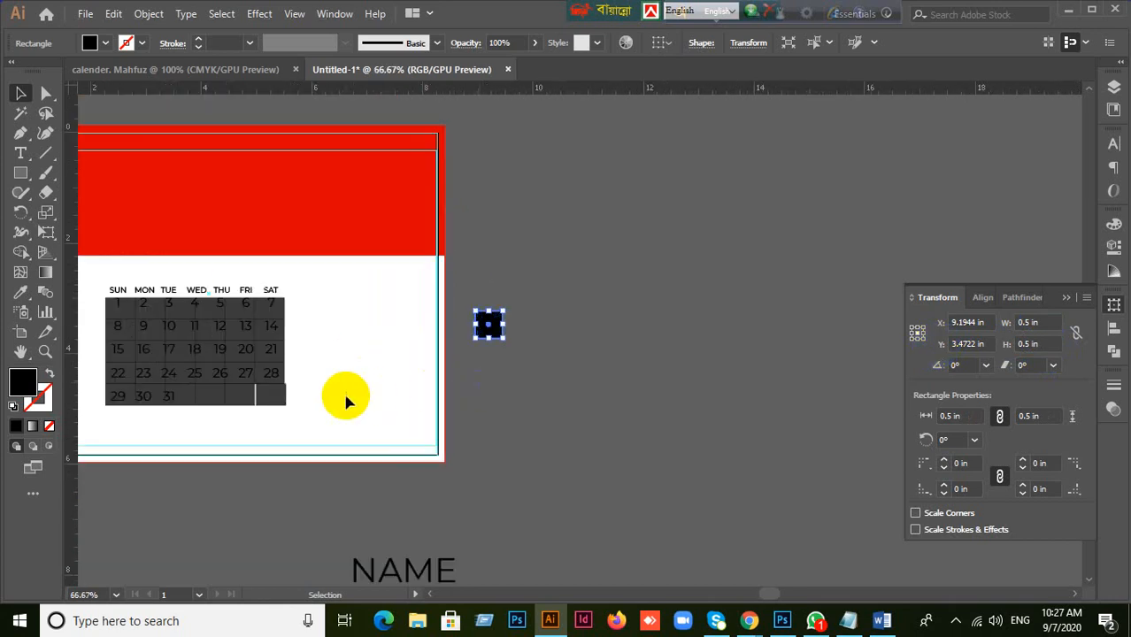
left_click_drag(344, 397, 609, 358)
scroll(473, 370, "up", 2)
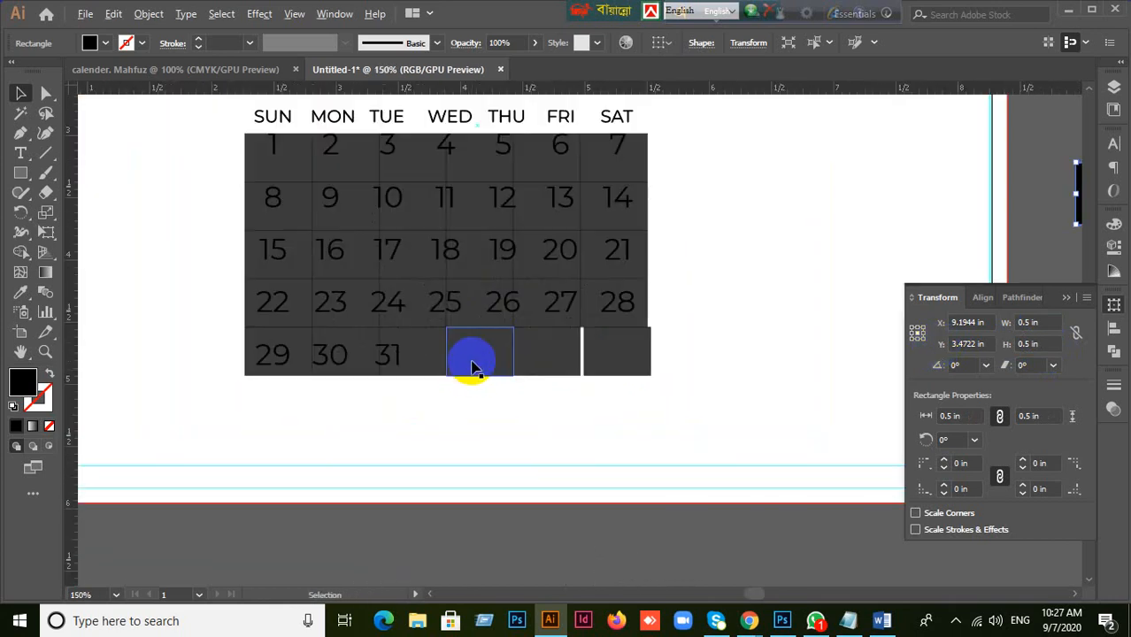
scroll(459, 378, "down", 1)
scroll(370, 319, "up", 4)
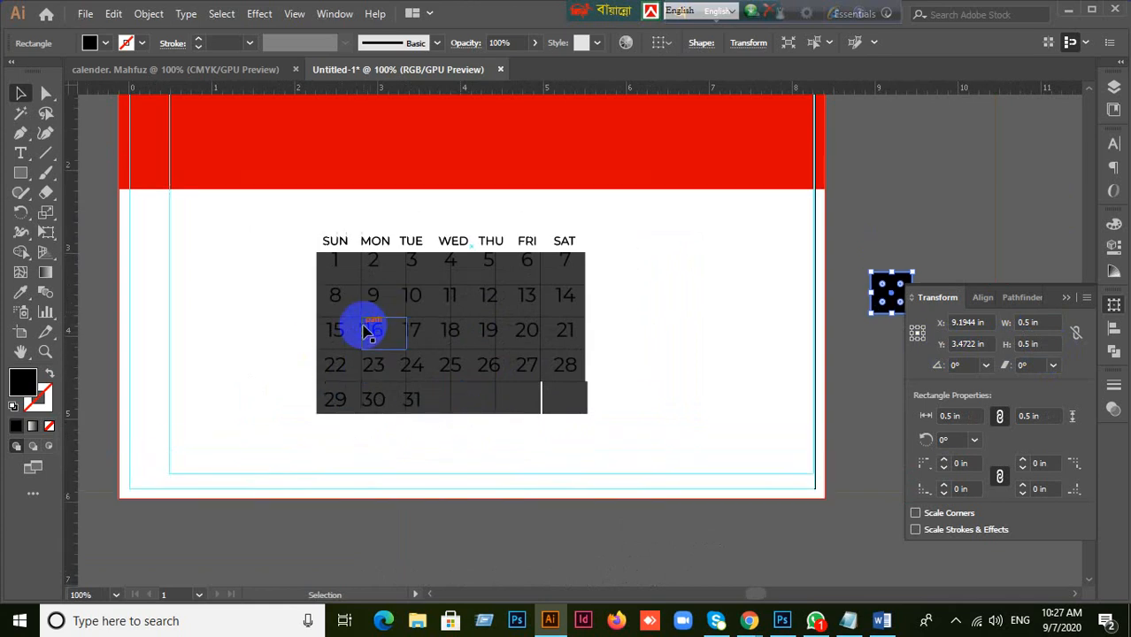
- Shift the last cell of the date grid's bottom row slightly to the left, over its neighbouring cell
scroll(850, 257, "down", 1)
scroll(838, 284, "down", 2)
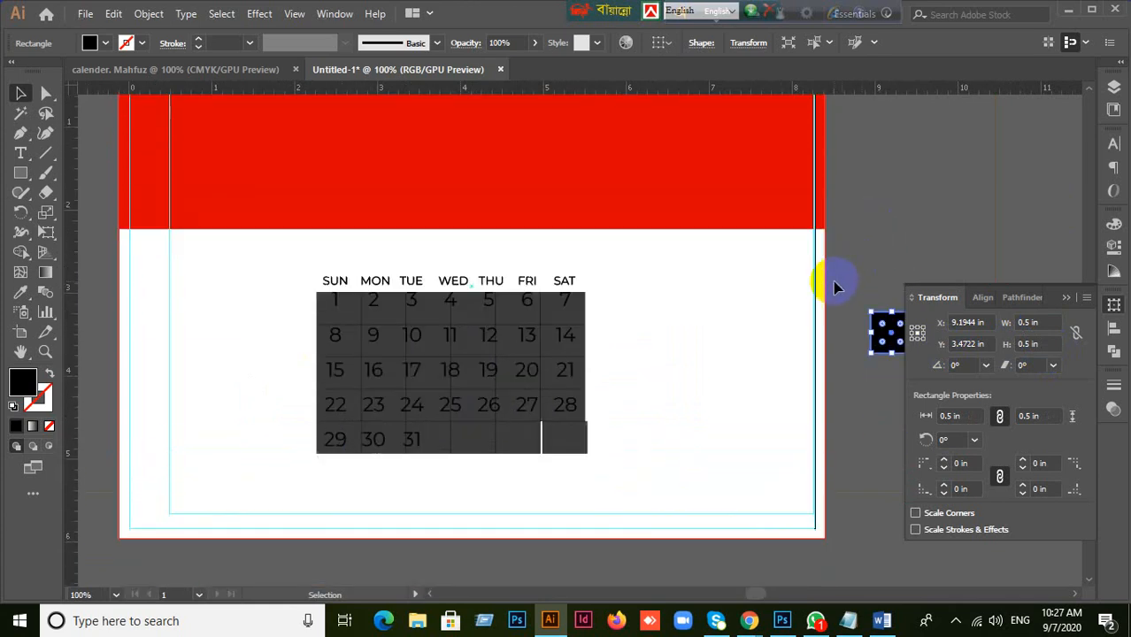
left_click_drag(857, 409, 649, 361)
left_click_drag(376, 384, 368, 385)
left_click(691, 397)
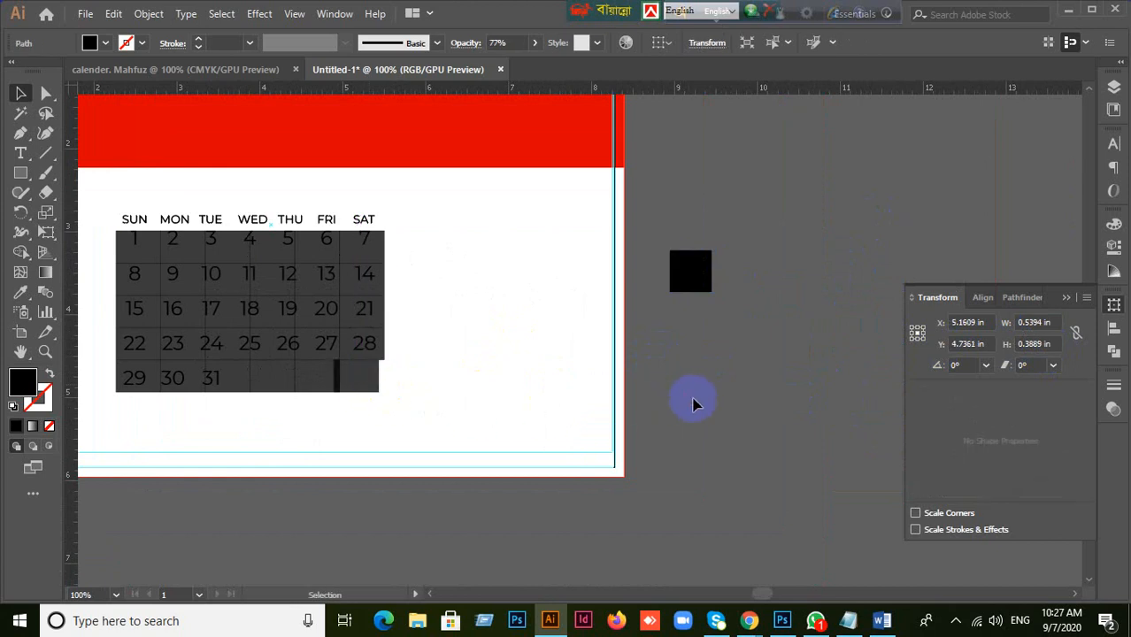
- Place a copy of the 0.5 in square against its right edge, nudge it right and back, and delete the copy
scroll(500, 372, "up", 1)
left_click_drag(785, 323, 689, 348)
left_click(686, 272)
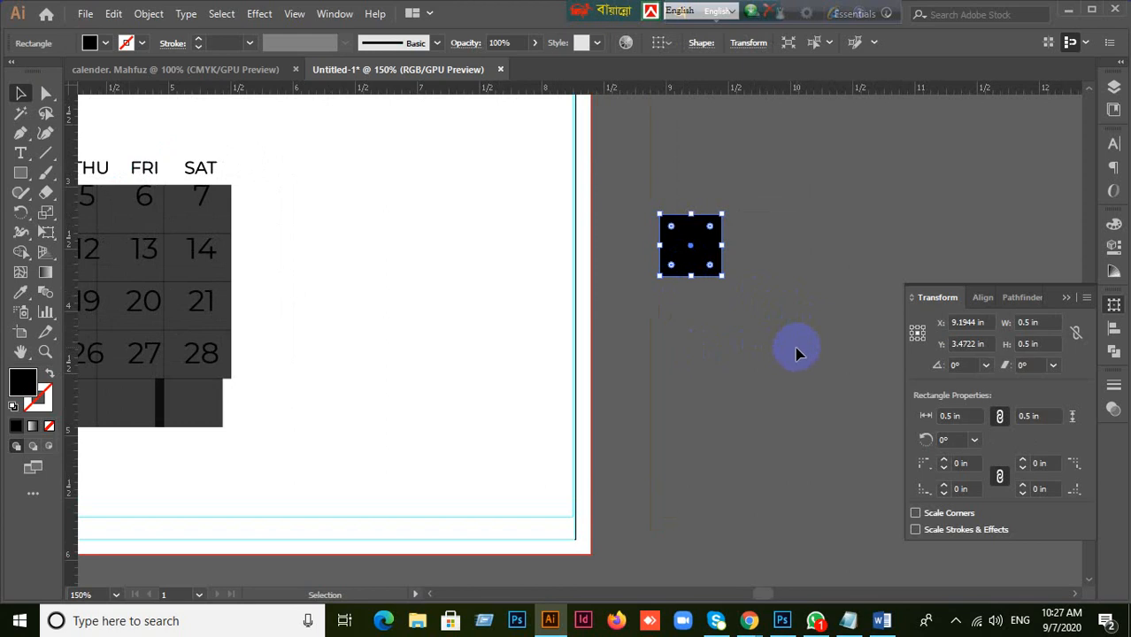
left_click(659, 297)
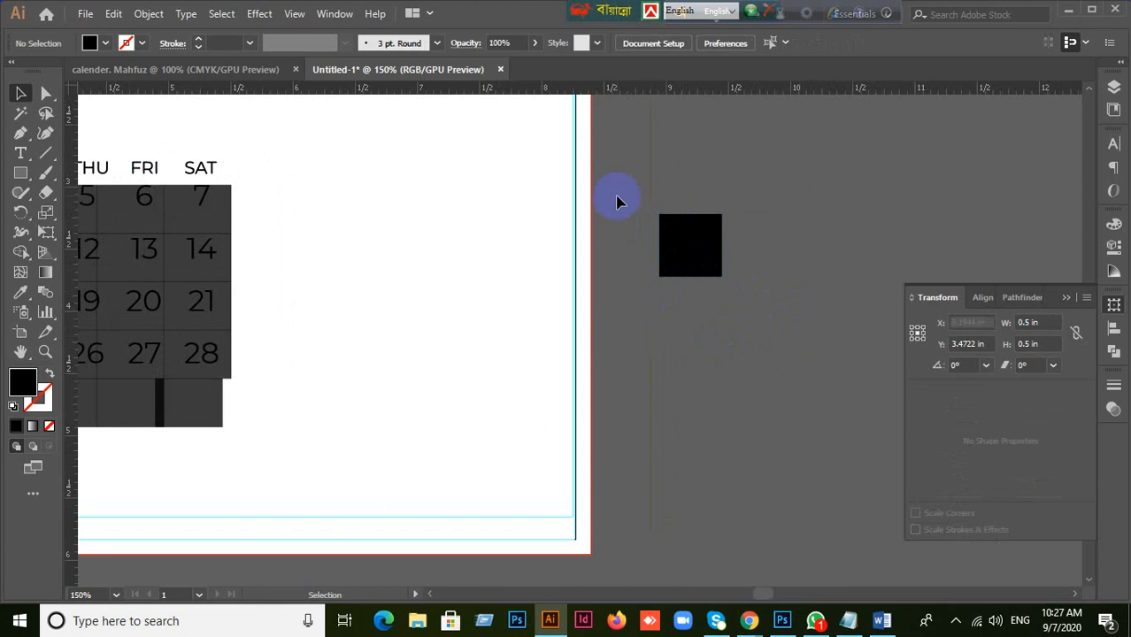
left_click_drag(617, 196, 765, 319)
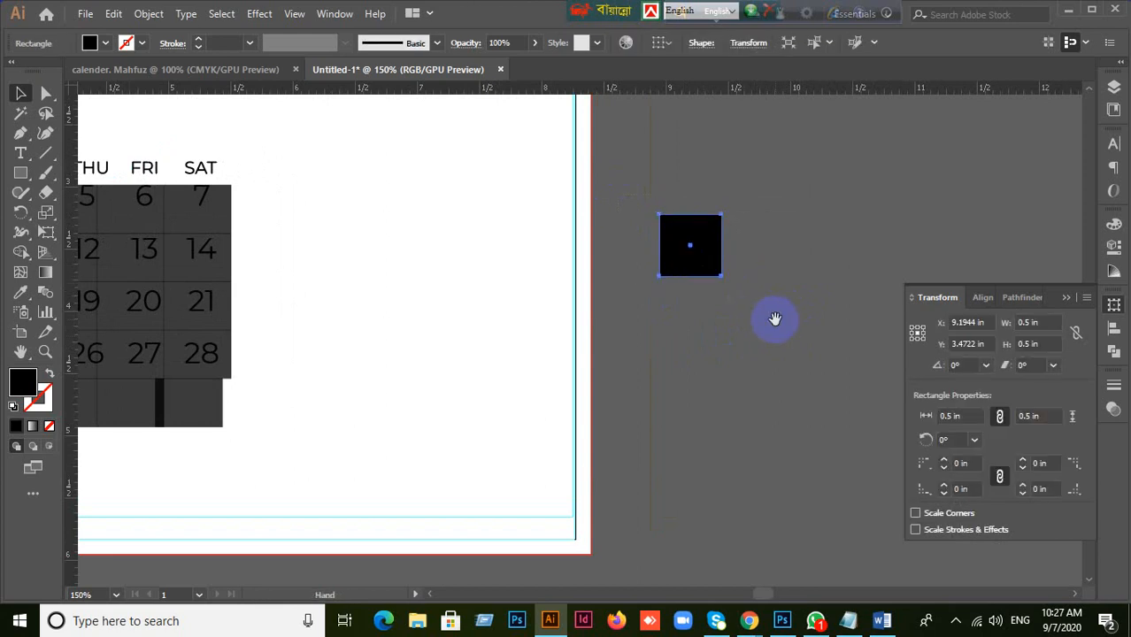
left_click_drag(775, 326, 505, 311)
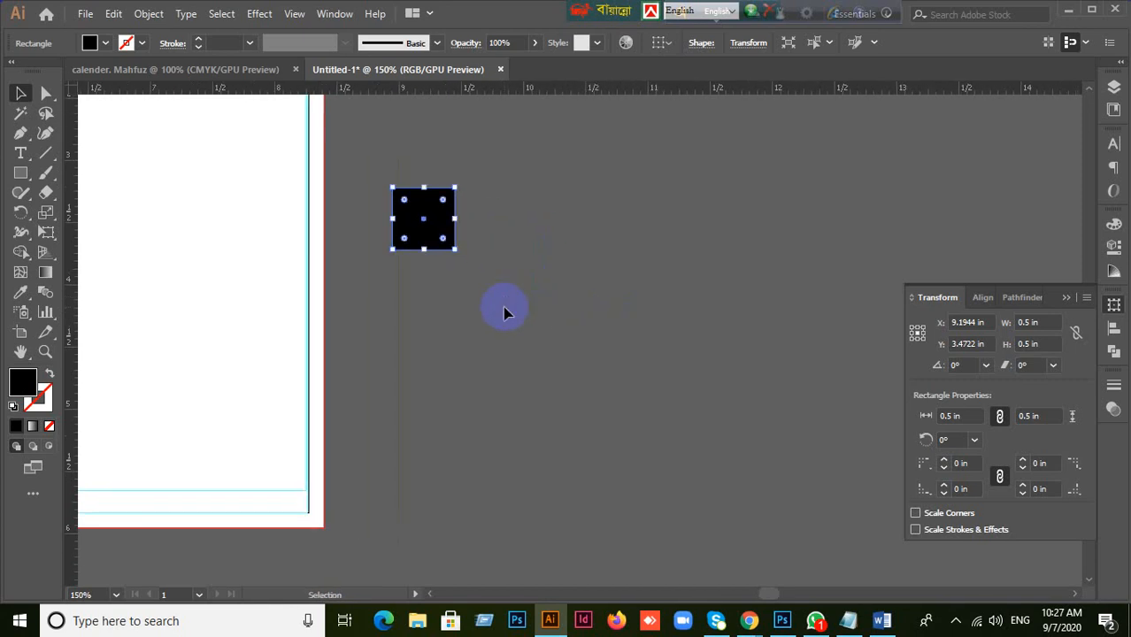
left_click_drag(433, 220, 501, 221)
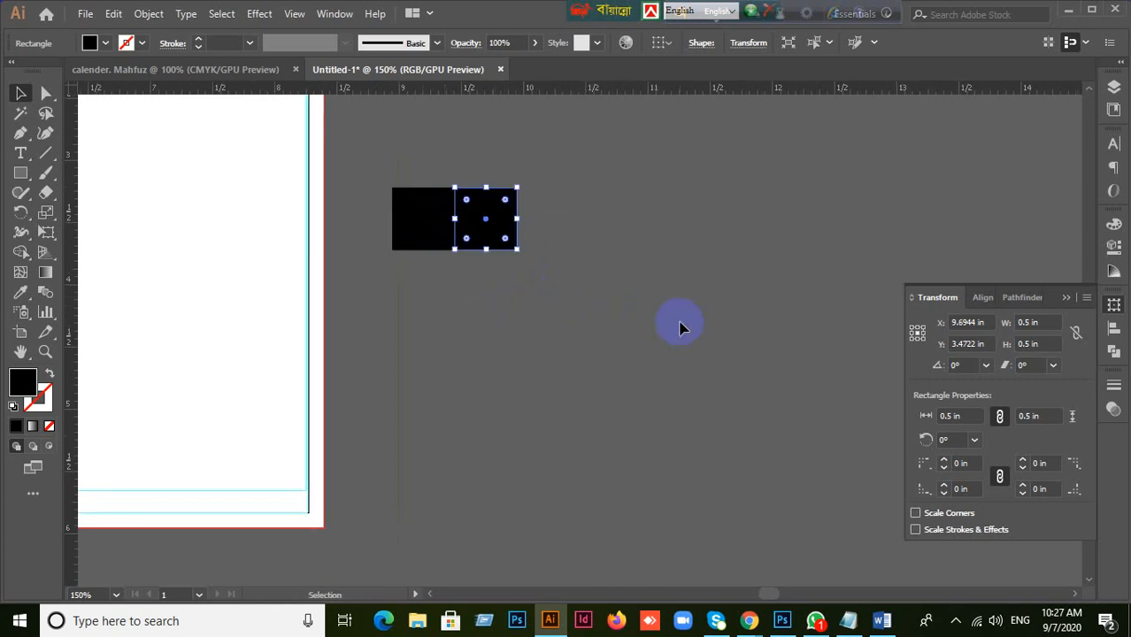
key("Right")
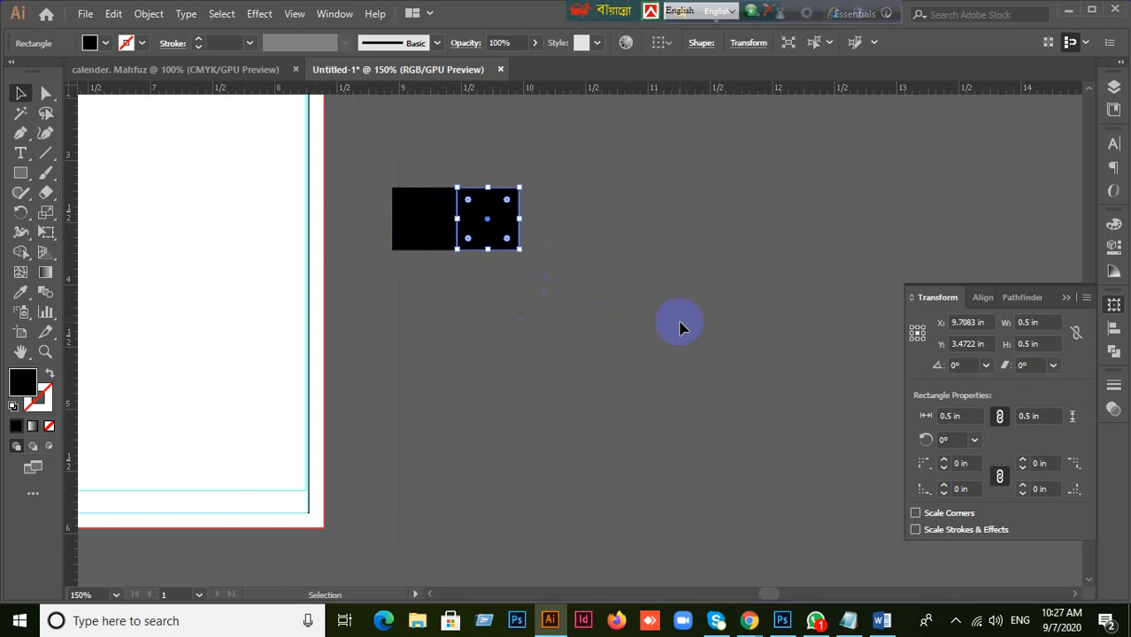
key("Left")
left_click(582, 263)
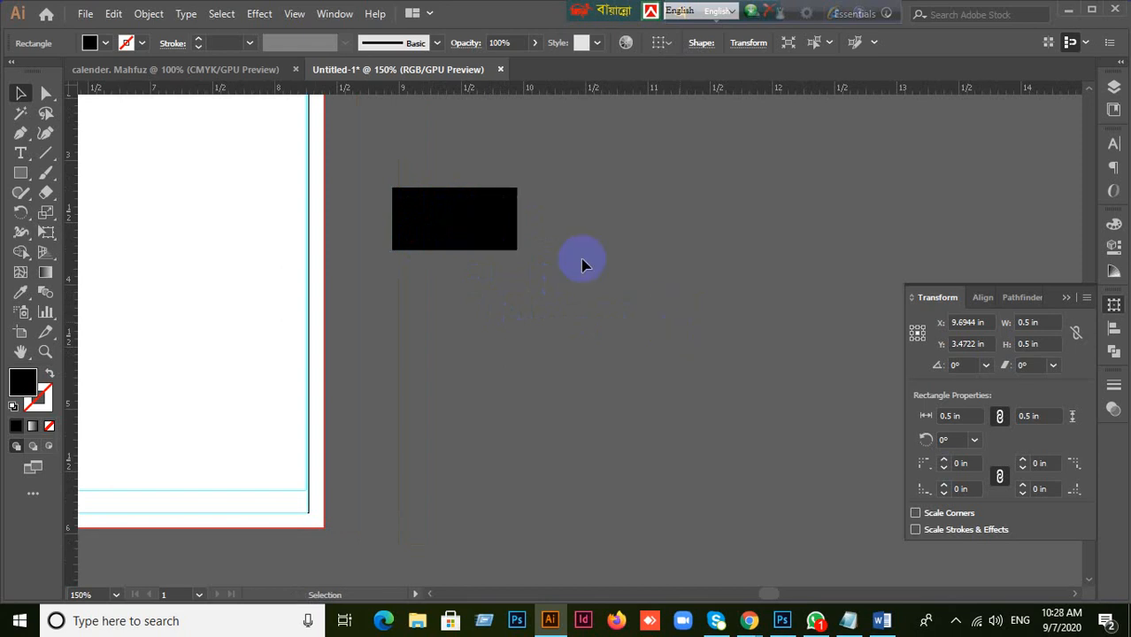
key("Delete")
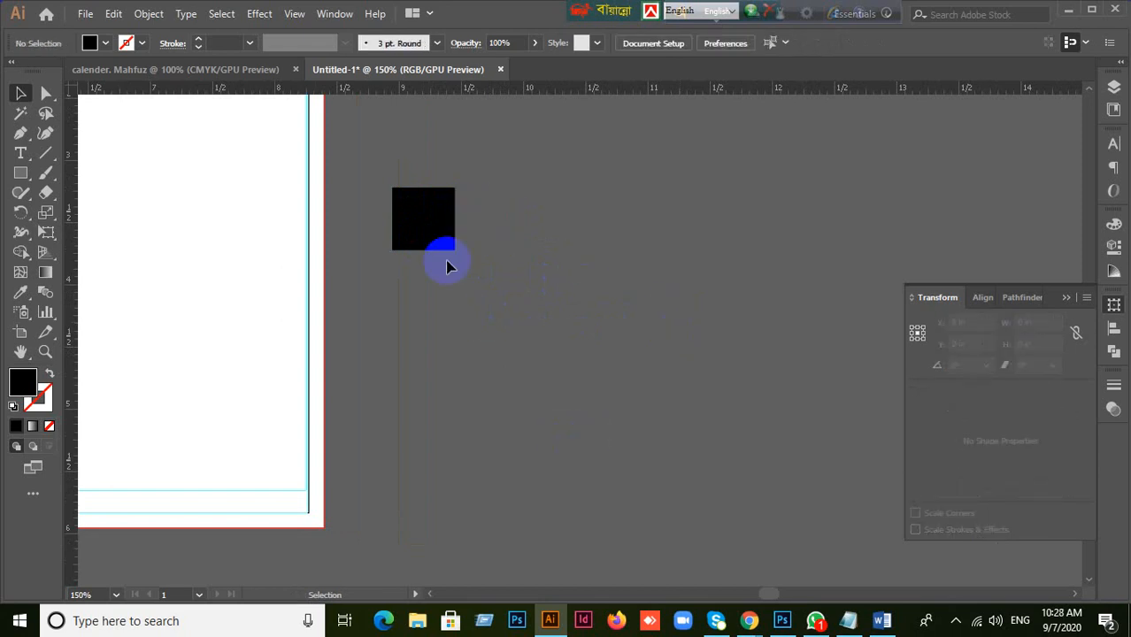
- Select the black square beside the artboard and set the keyboard increment in the preferences to 0.5 in
left_click(427, 221)
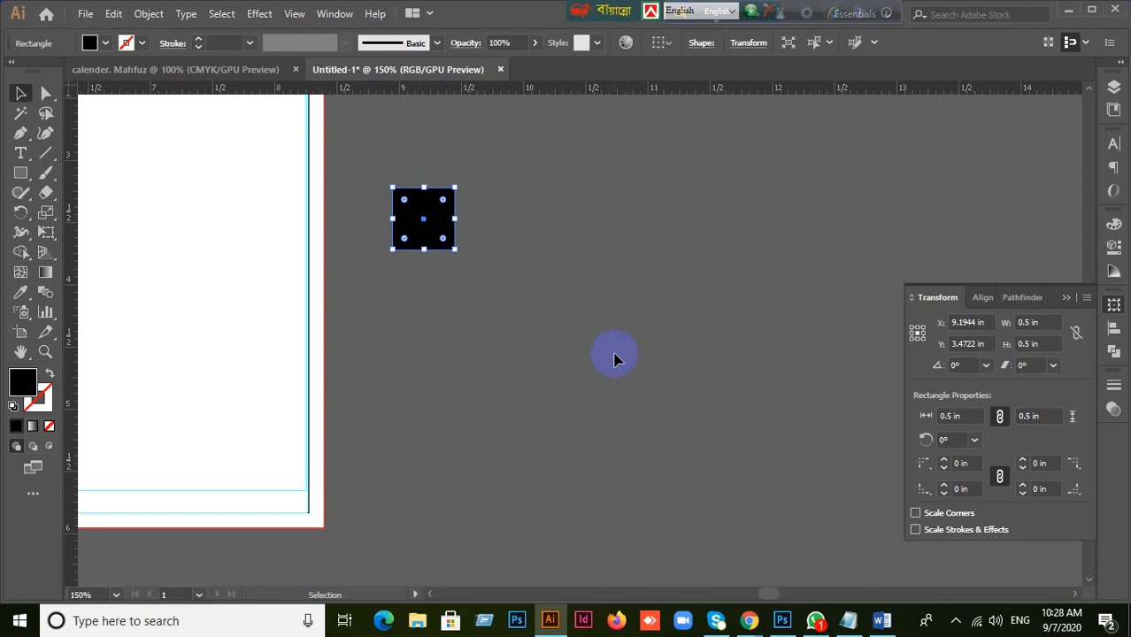
key("Return")
left_click(651, 434)
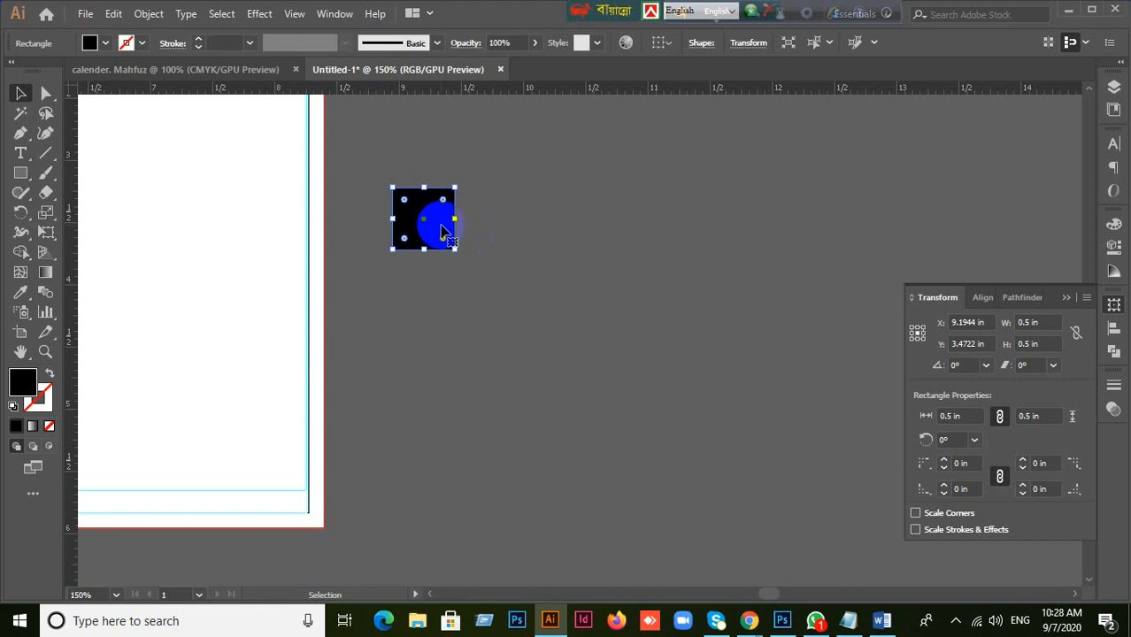
key("a")
key("ctrl+k")
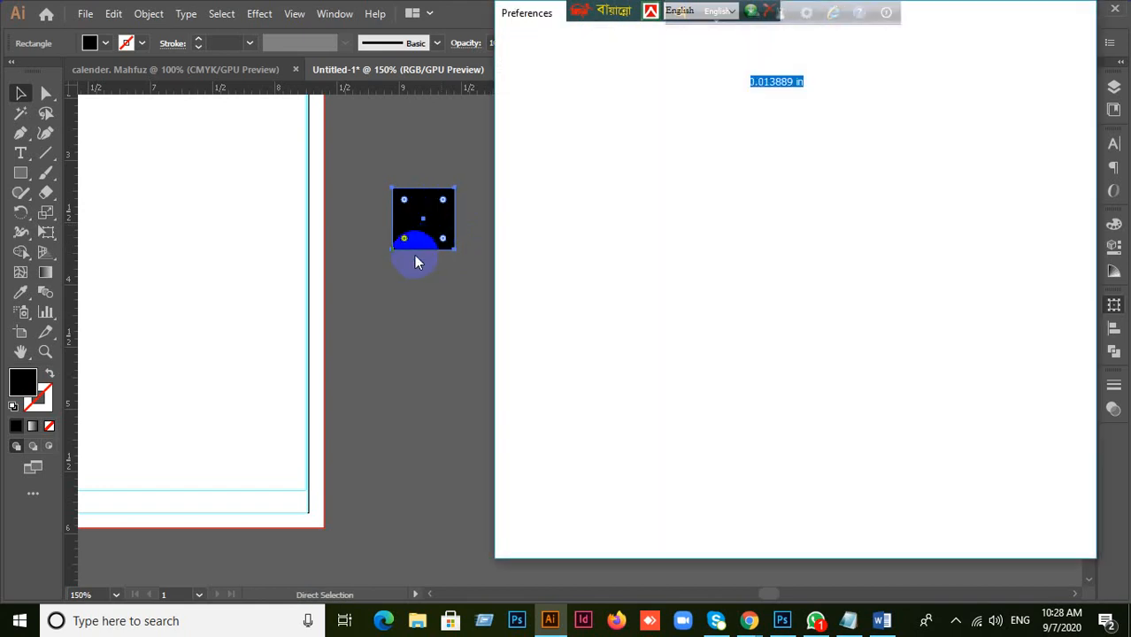
left_click_drag(1007, 13, 987, 76)
type("0.5")
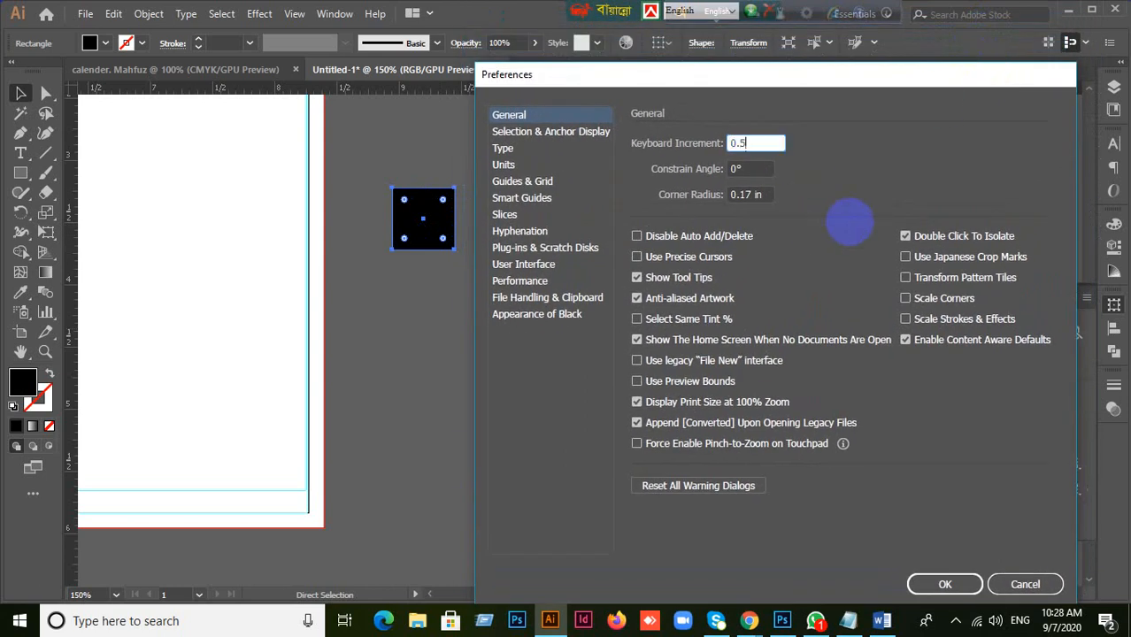
left_click(951, 584)
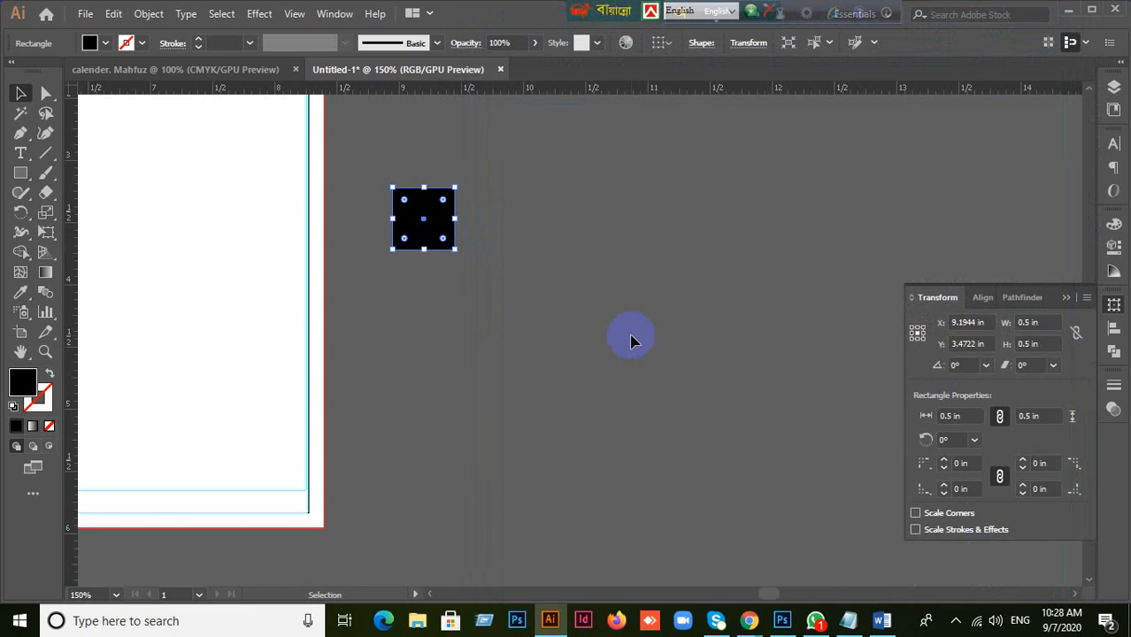
- Duplicate the square eight times to the right in 0.5 in steps, forming an edge-to-edge row of nine
key("ctrl+d")
key("ctrl+d")
key("ctrl+d")
key("ctrl+d")
key("ctrl+d")
key("ctrl+d")
key("ctrl+d")
key("ctrl+d")
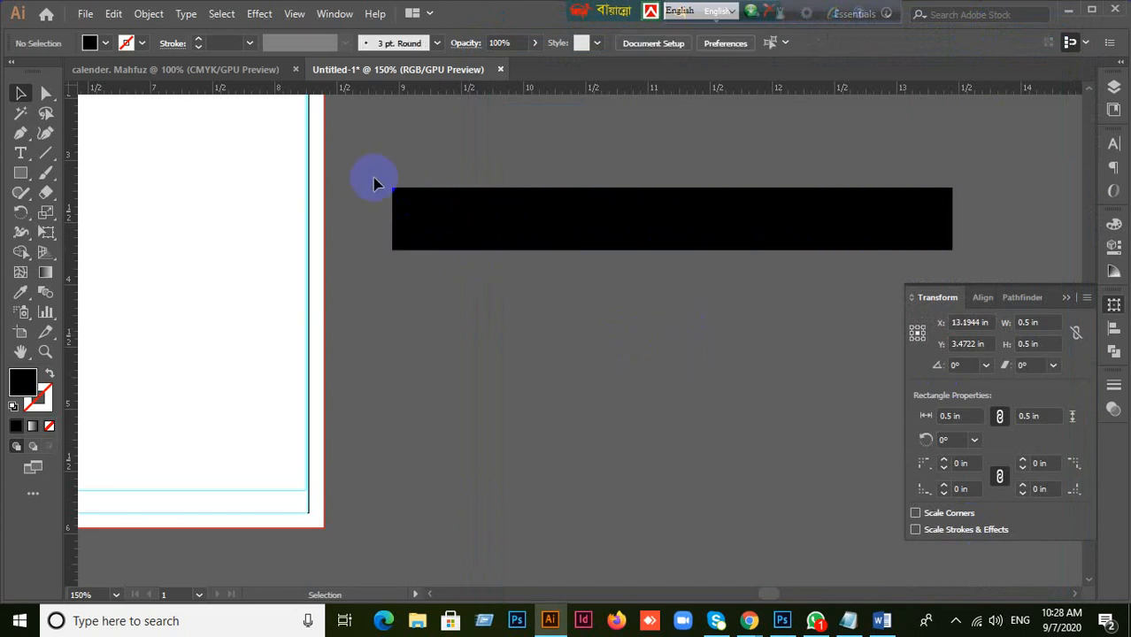
- Select the whole row of nine squares and duplicate it downward four times to make a five-row grid
left_click_drag(373, 182, 974, 278)
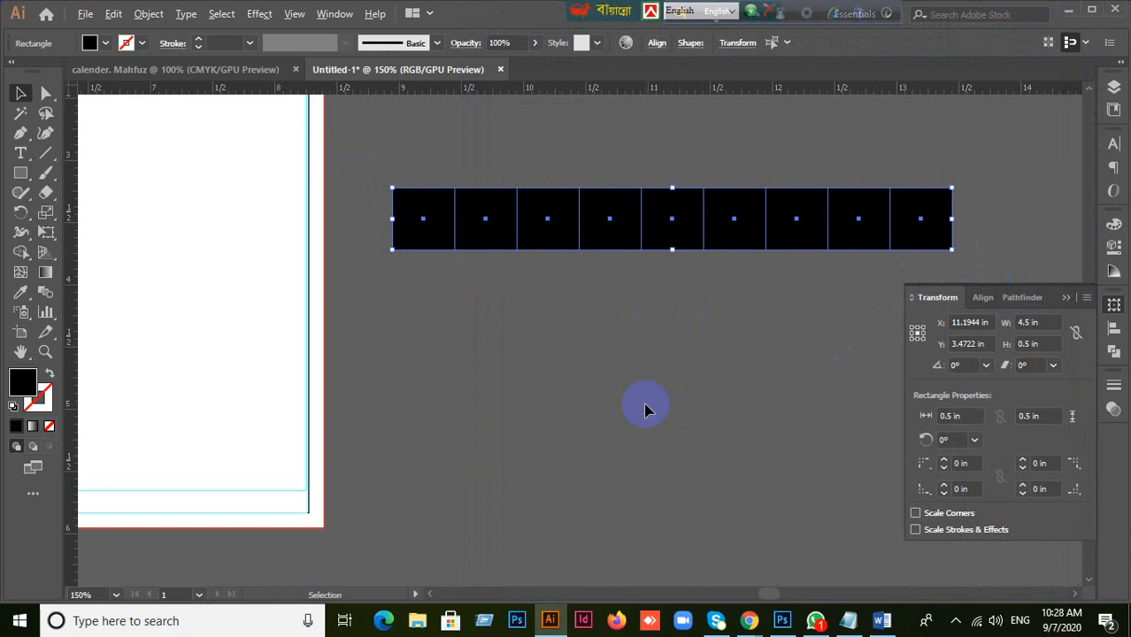
key("alt+Down")
key("alt+Down")
key("alt+Down")
key("alt+Down")
scroll(646, 407, "down", 1)
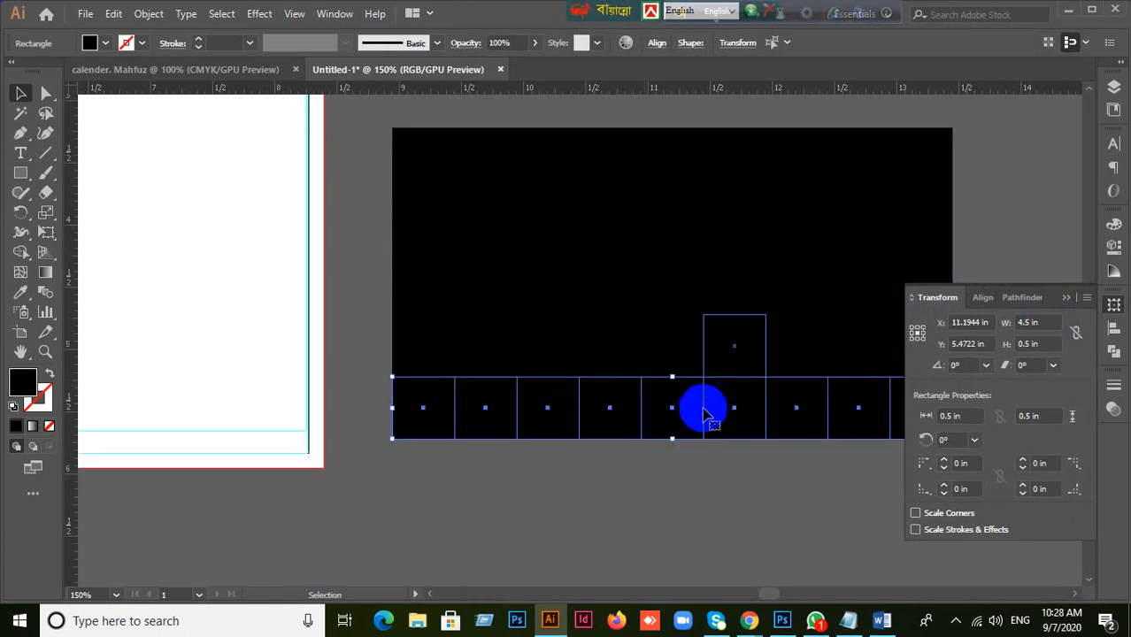
- Select individual squares in the black grid's top row to check them, and collapse the transform settings
left_click(639, 539)
left_click(417, 161)
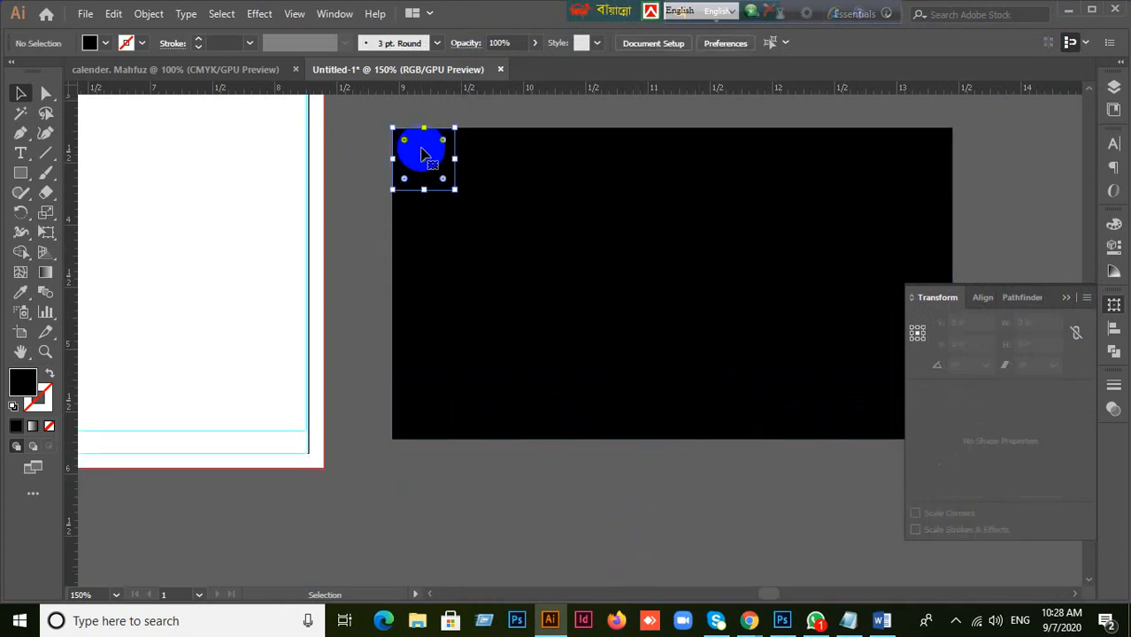
left_click(465, 162)
left_click(379, 158)
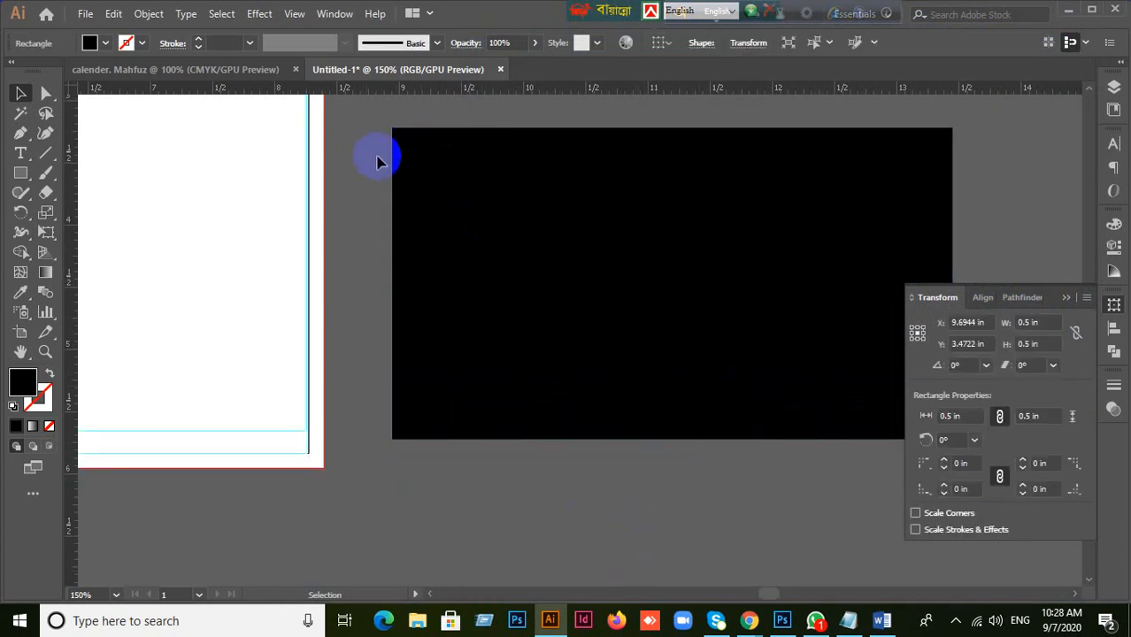
left_click(401, 159)
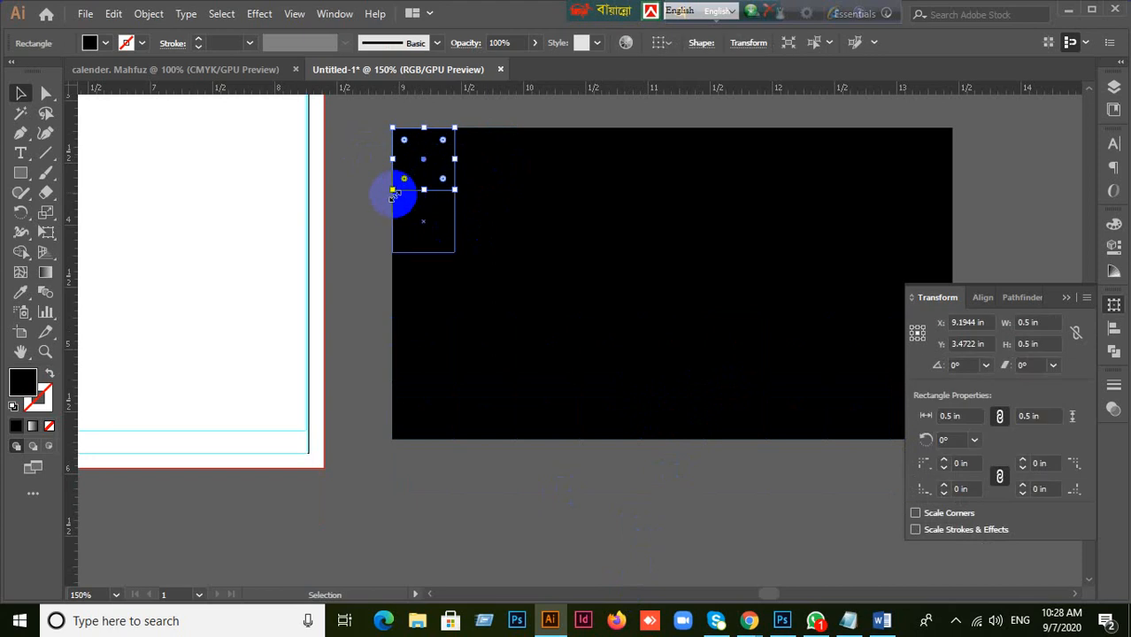
left_click(1066, 297)
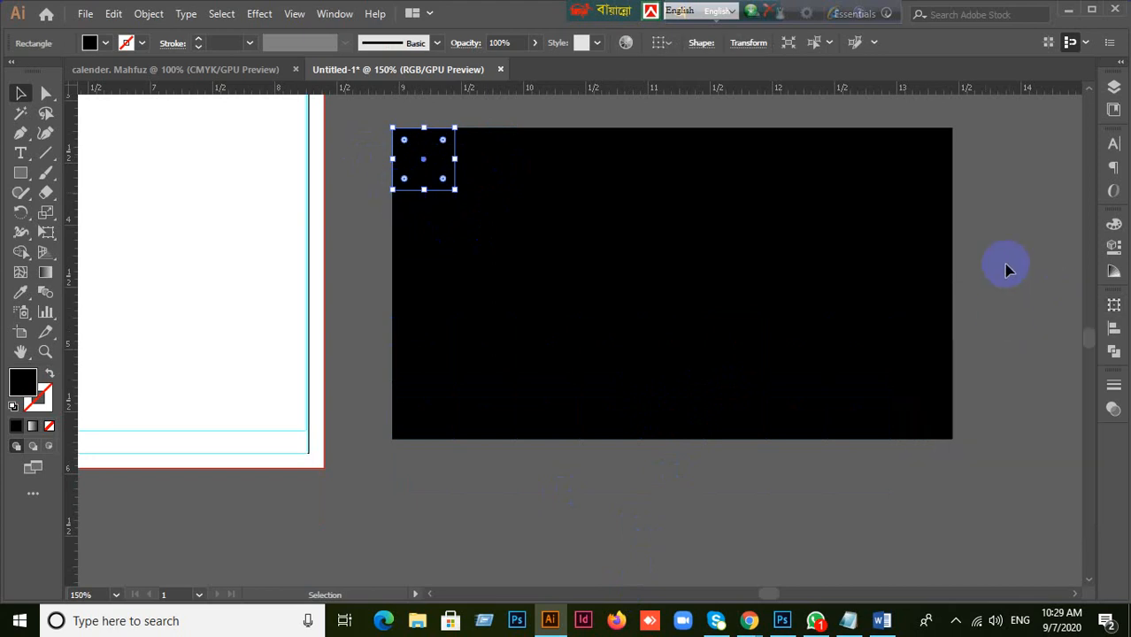
- Convert all squares of the black grid to guides and undo the conversion
left_click(1030, 212)
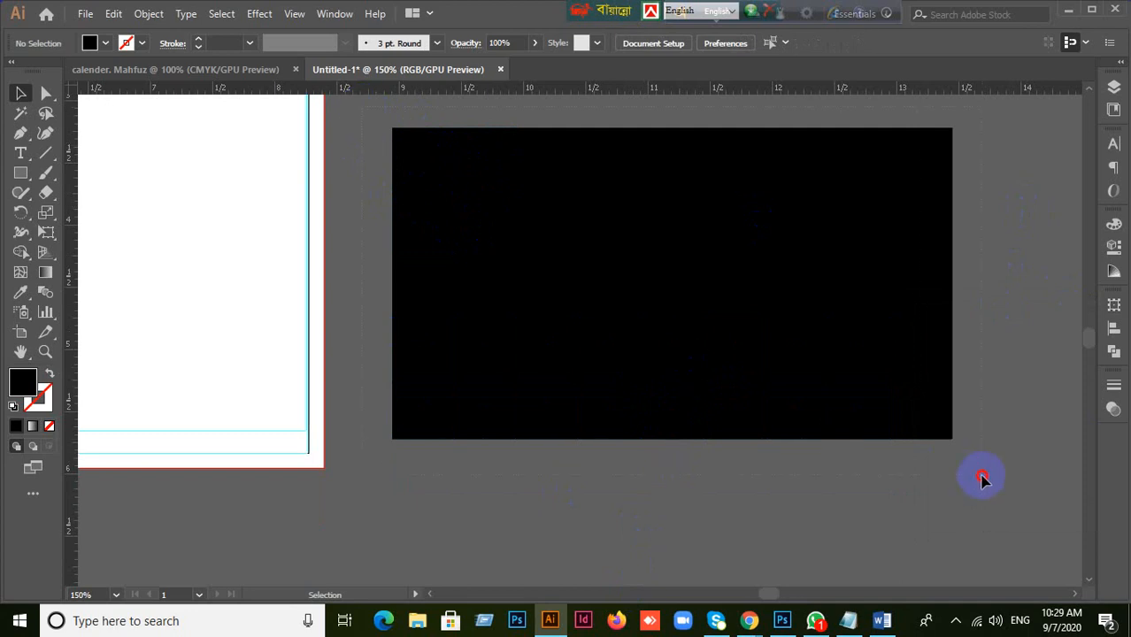
key("ctrl+a")
right_click(591, 353)
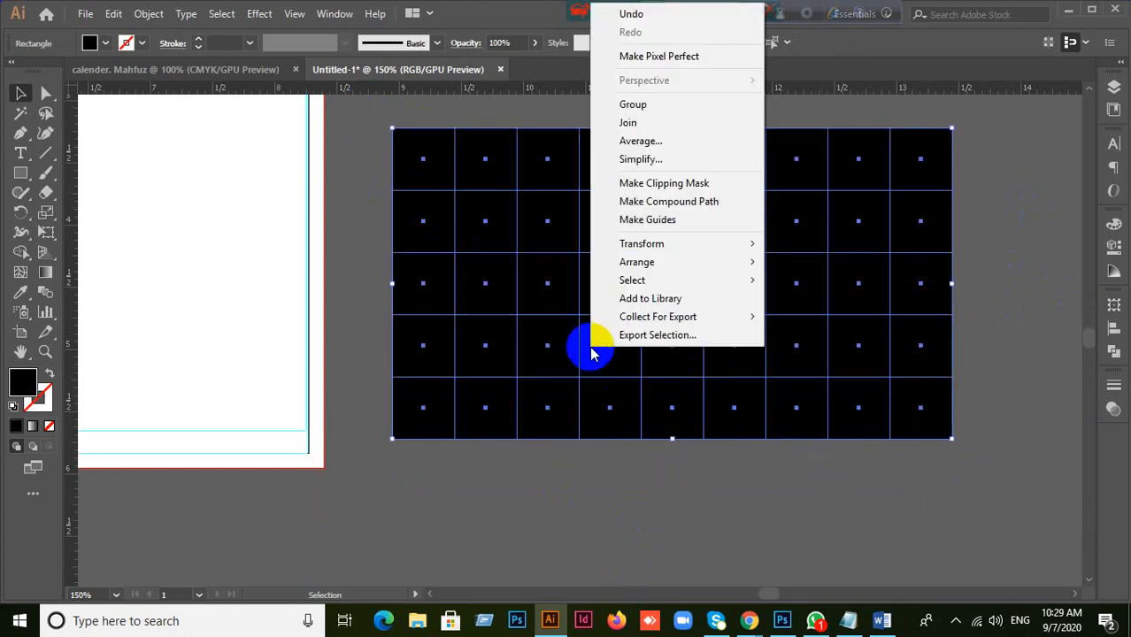
left_click(652, 228)
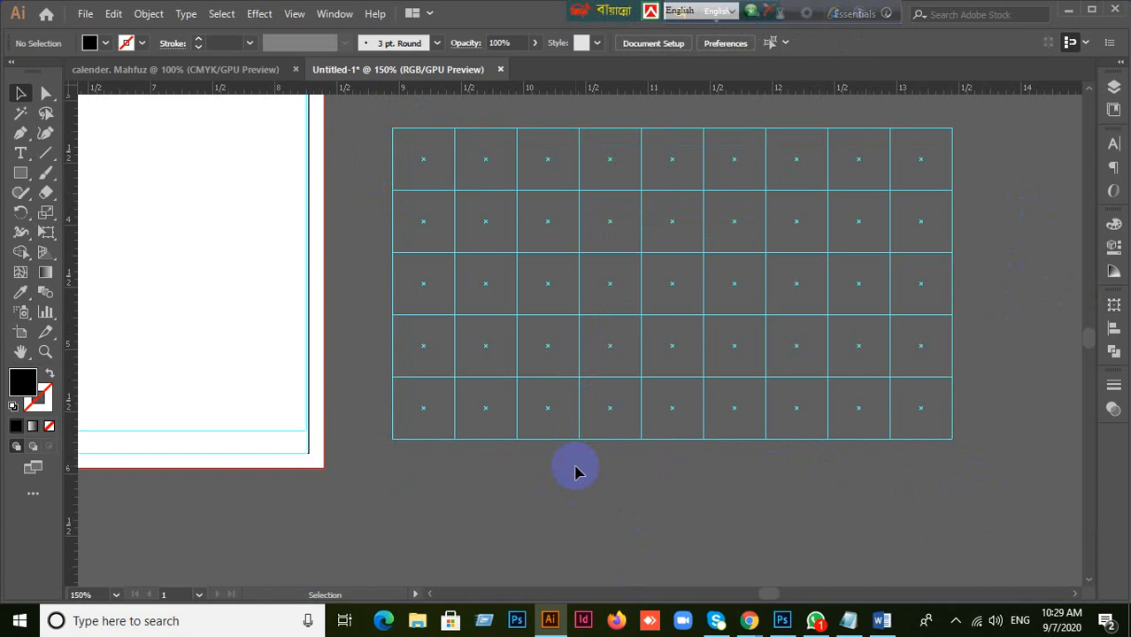
key("ctrl+z")
- Place a copy of the whole black grid farther up and to the right of the original
scroll(573, 415, "down", 2)
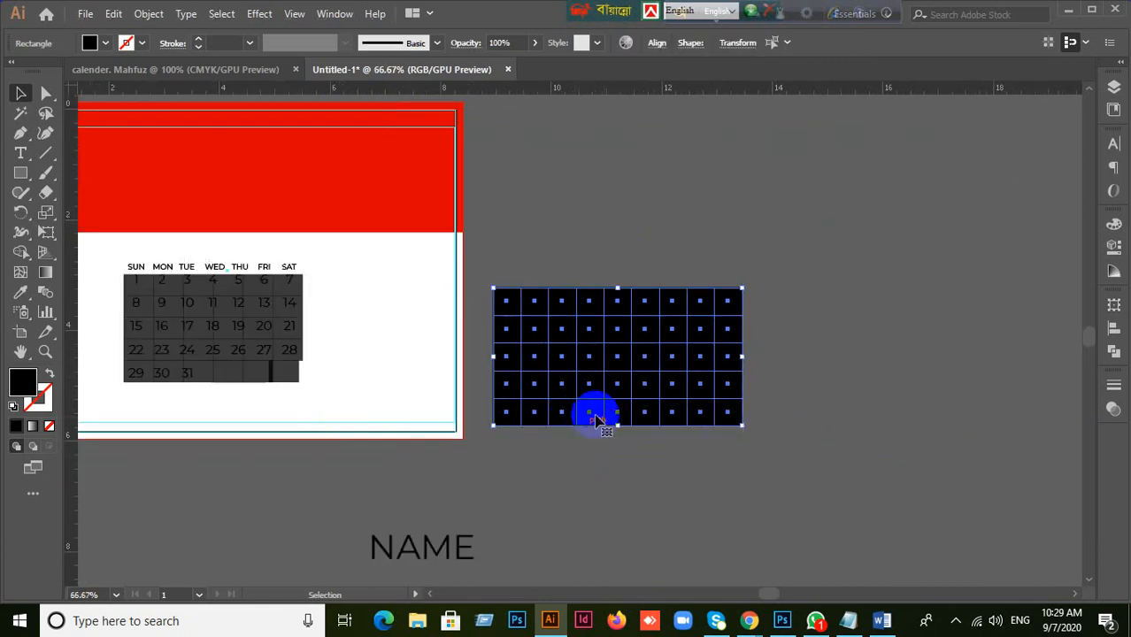
left_click_drag(643, 379, 880, 225)
scroll(727, 465, "up", 1)
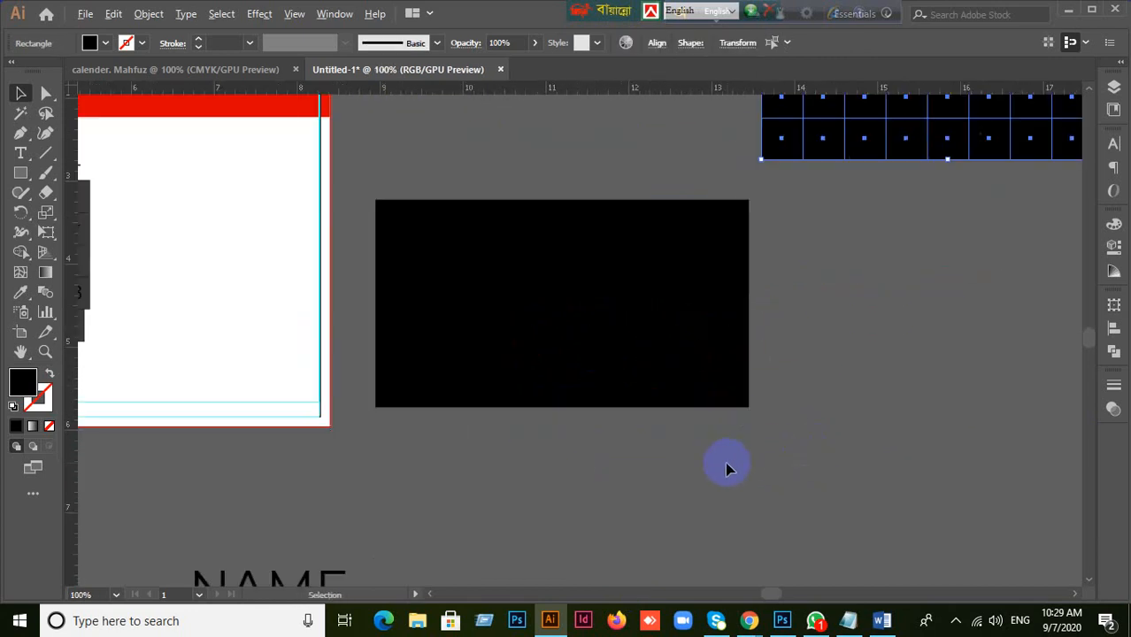
- Select all squares of the original grid beside the artboard and convert them to guides
left_click_drag(363, 212, 777, 452)
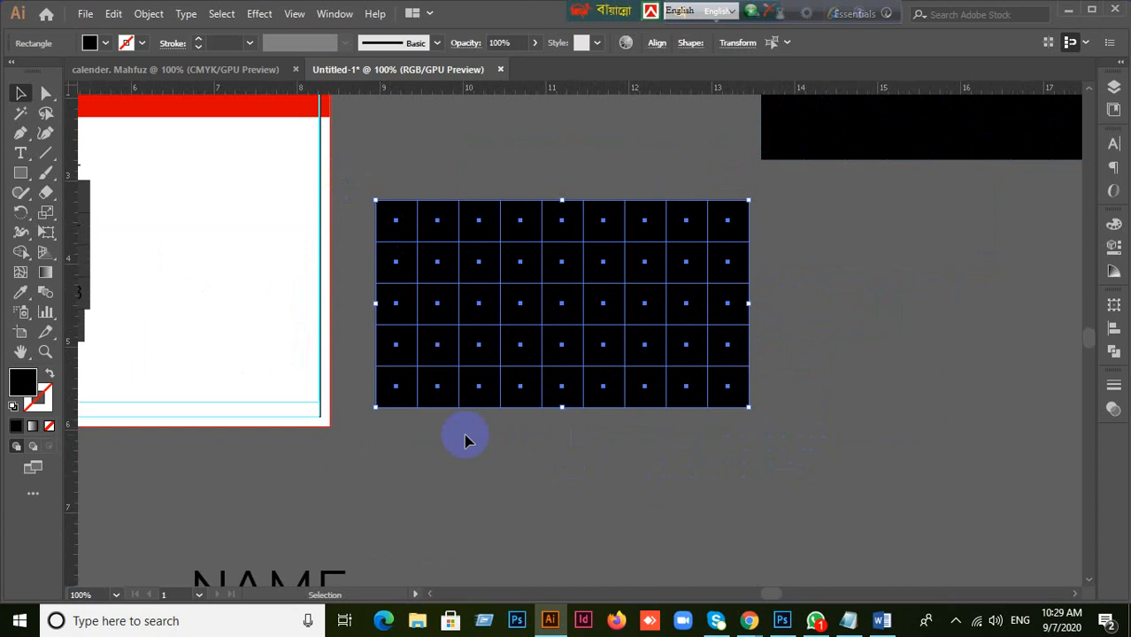
right_click(426, 341)
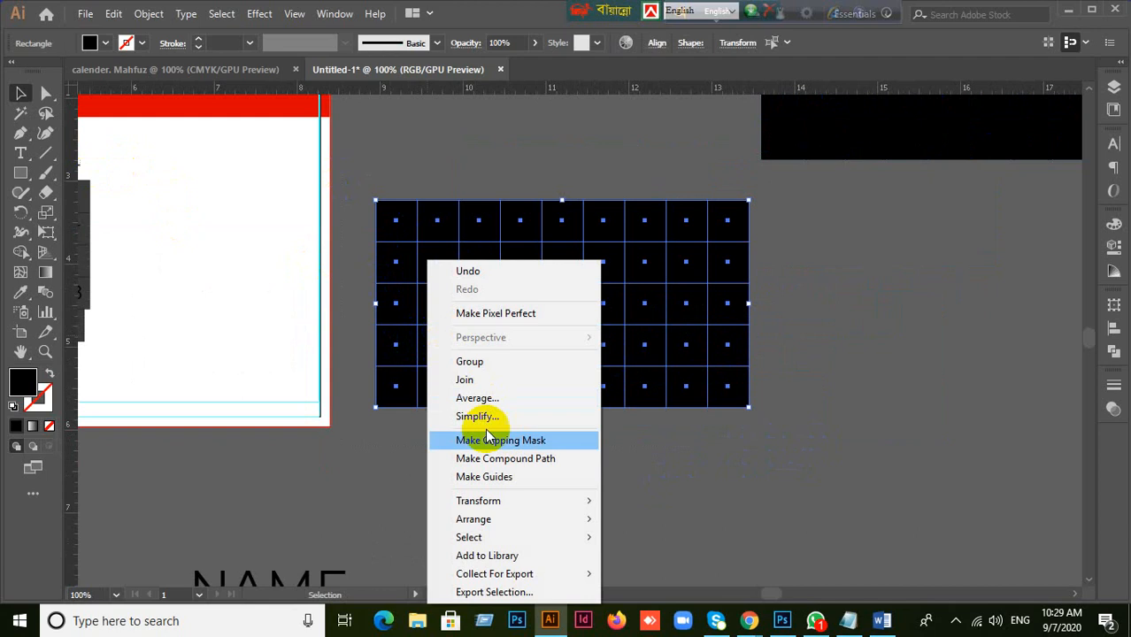
left_click(488, 473)
left_click(705, 409)
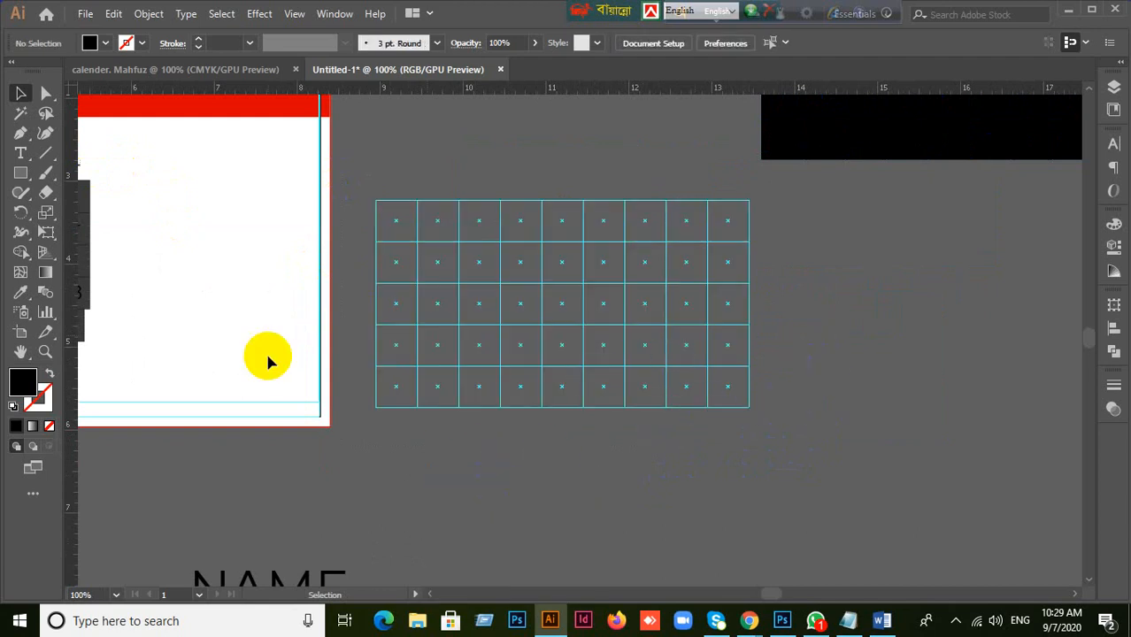
- Try placing a text object in the first cell of the guide grid and delete its placeholder text
left_click_drag(16, 158, 53, 156)
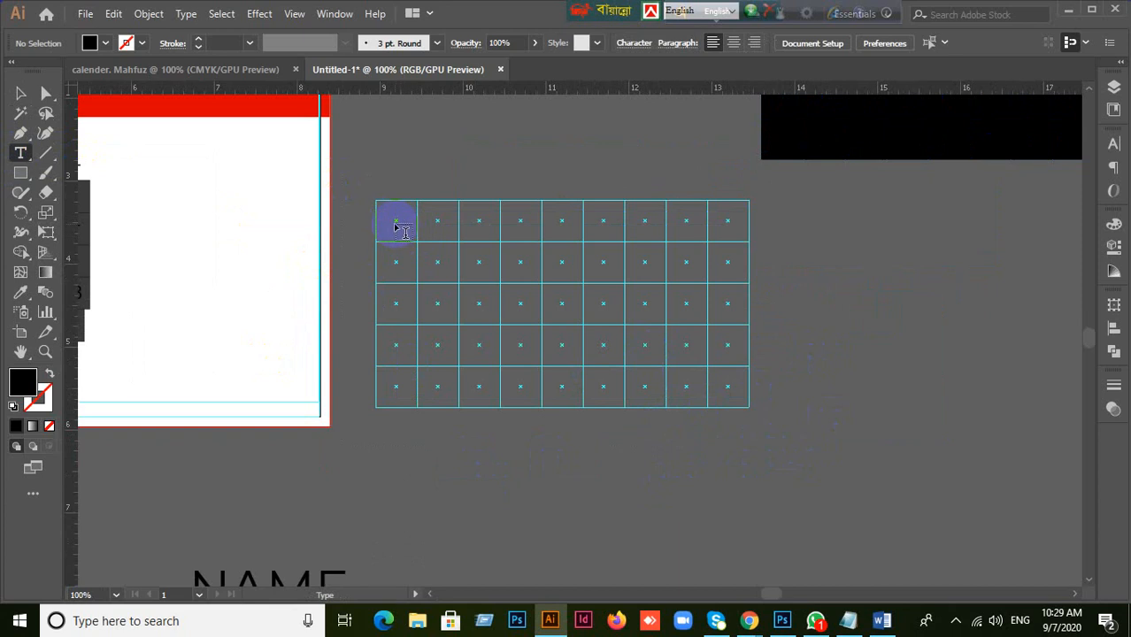
left_click(389, 219)
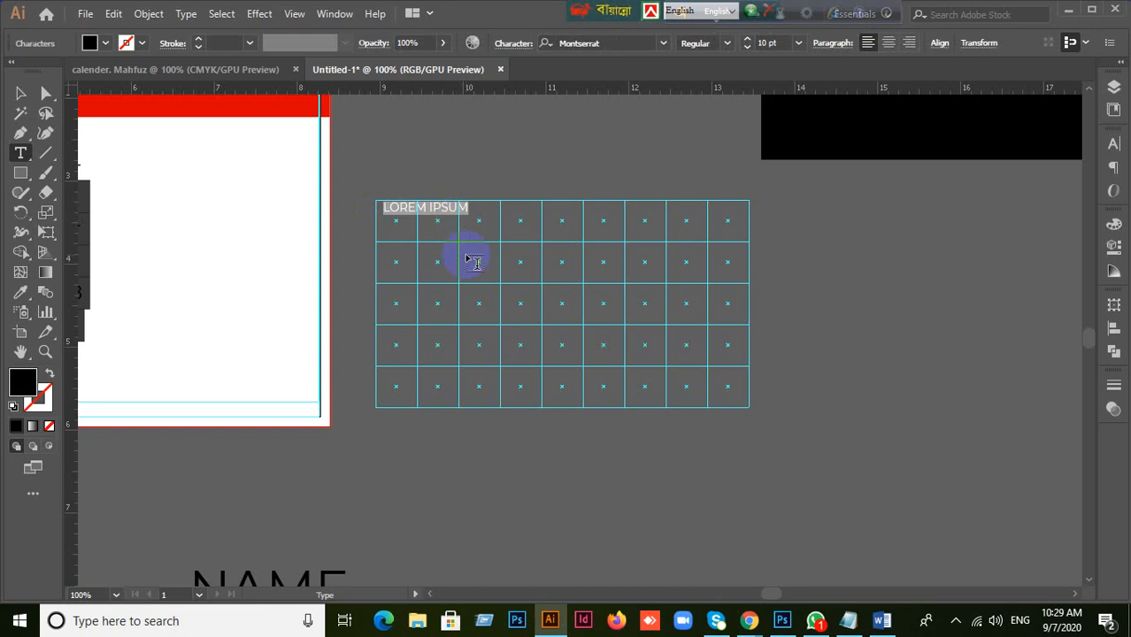
key("BackSpace")
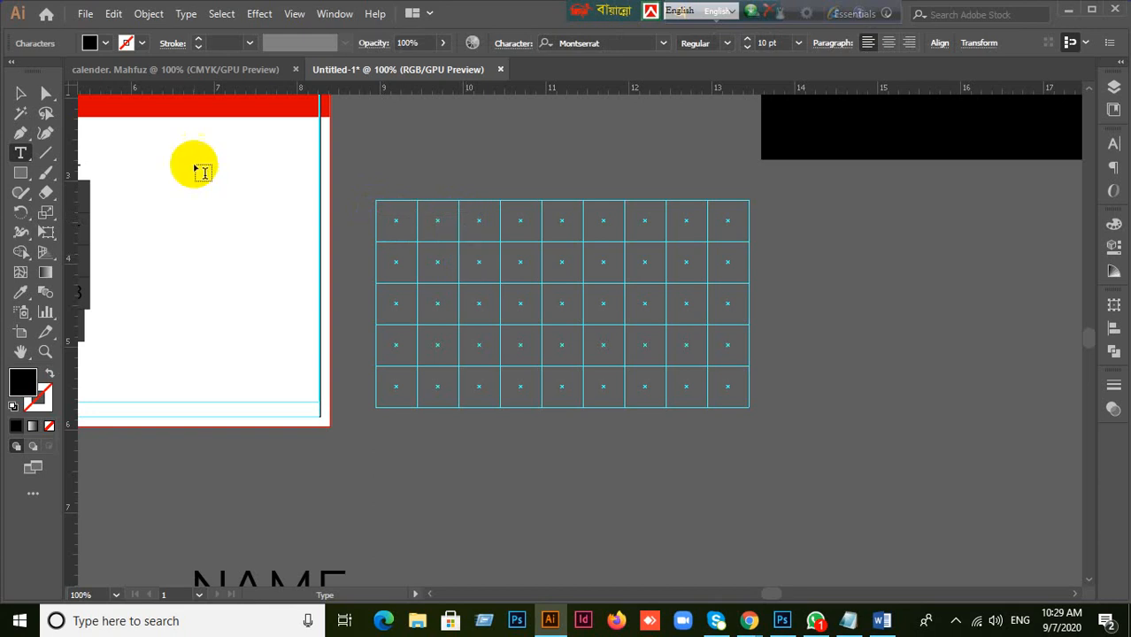
left_click(20, 93)
key("Delete")
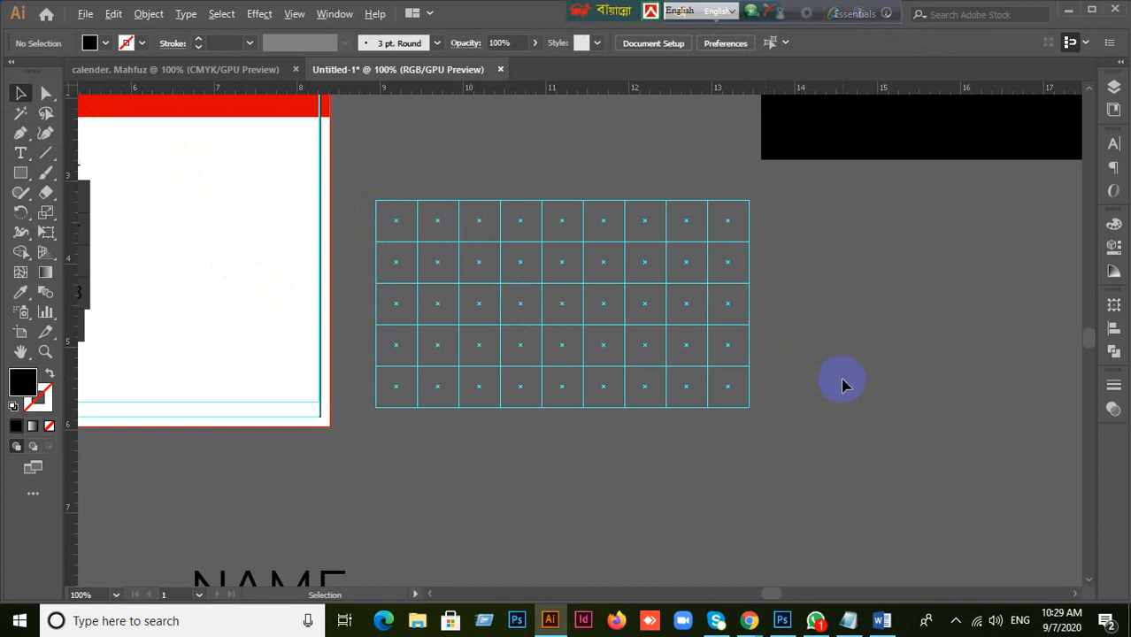
scroll(842, 383, "up", 1)
scroll(839, 383, "down", 2)
scroll(835, 383, "up", 1)
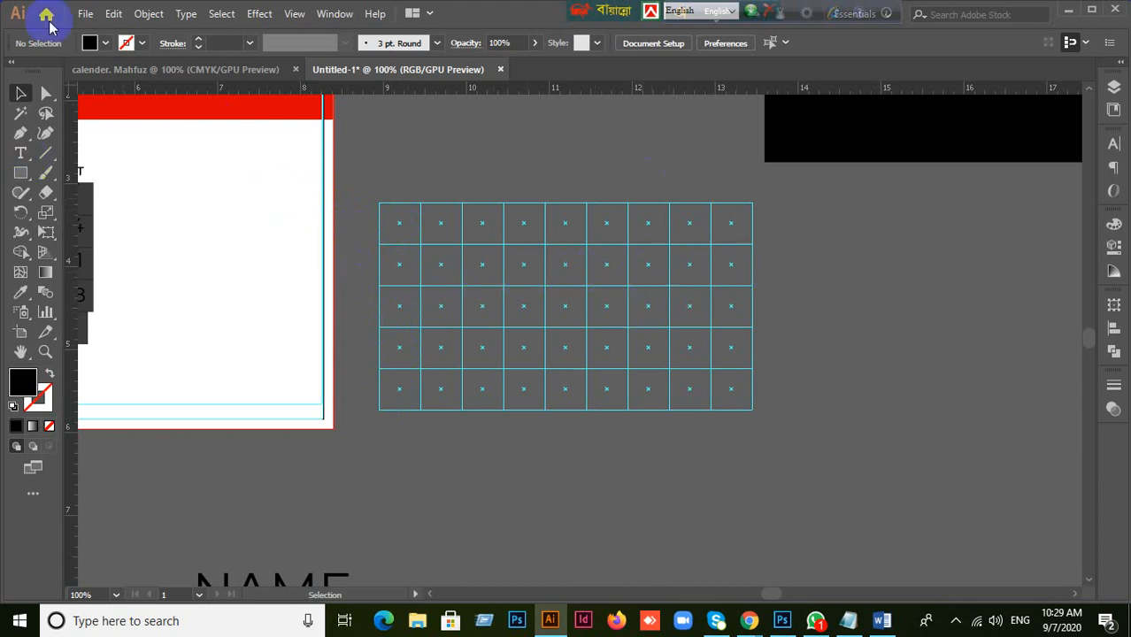
- Draw a 4.5 by 2.5 in area text frame covering the whole guide grid and delete its placeholder text
right_click(23, 155)
left_click(68, 153)
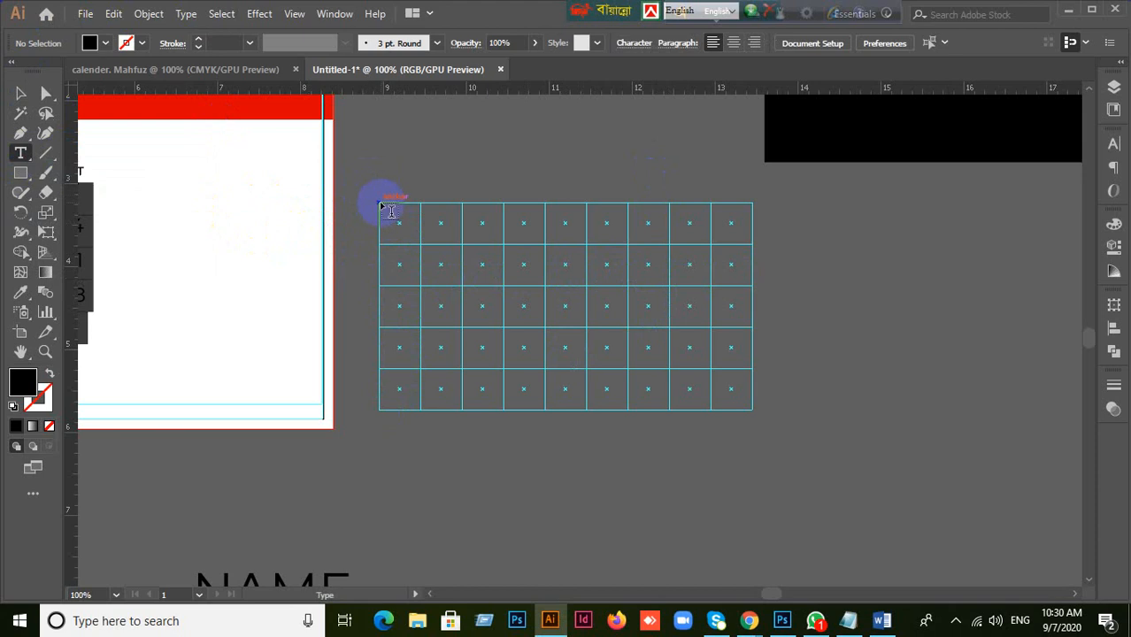
left_click_drag(381, 204, 752, 413)
key("BackSpace")
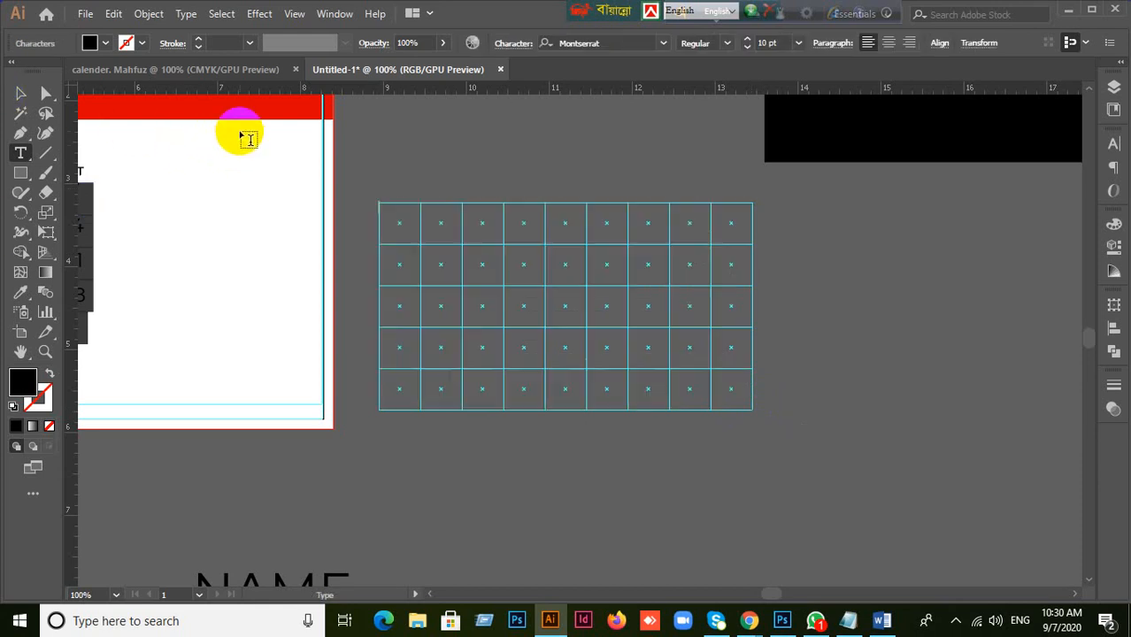
left_click(20, 92)
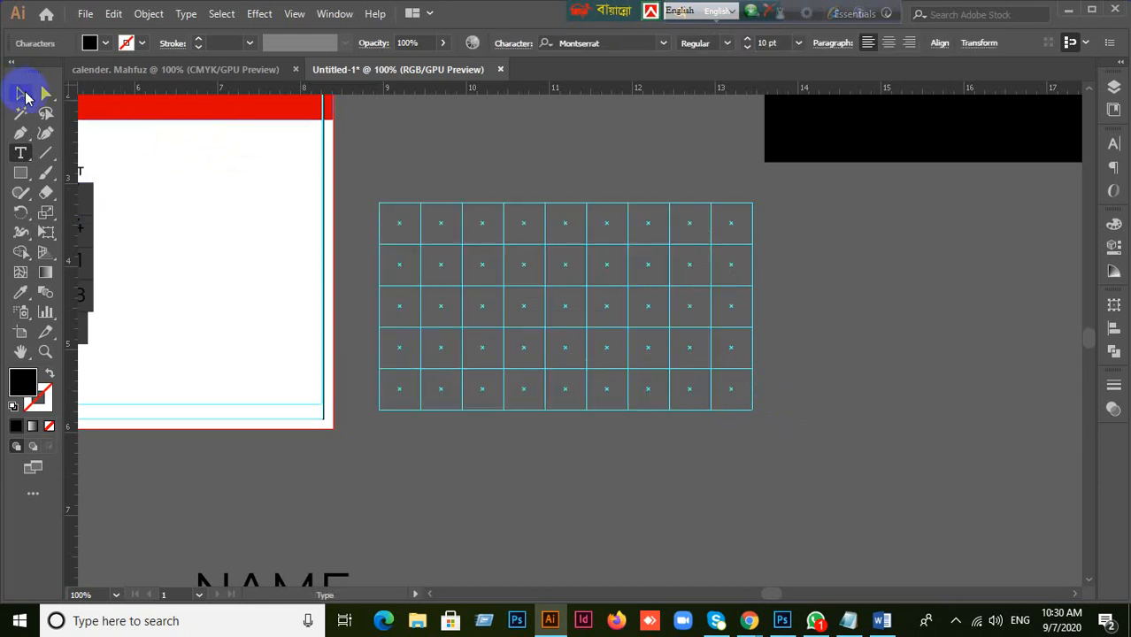
- Try splitting the empty text frame into 6 rows and 9 columns in Area Type Options with the preview on
left_click(148, 13)
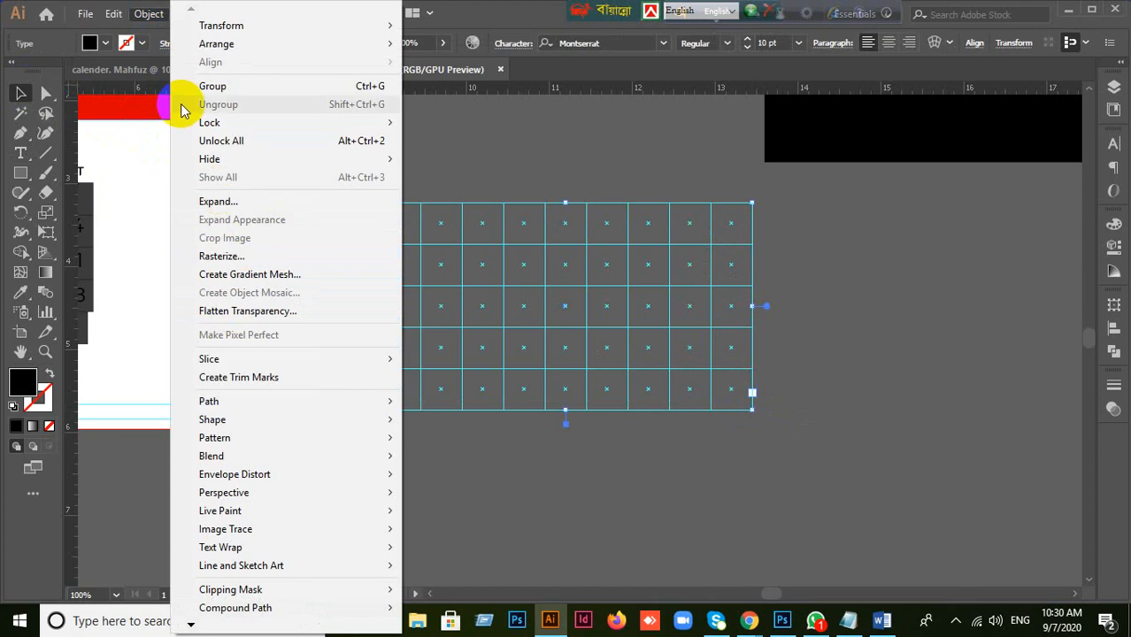
left_click(498, 9)
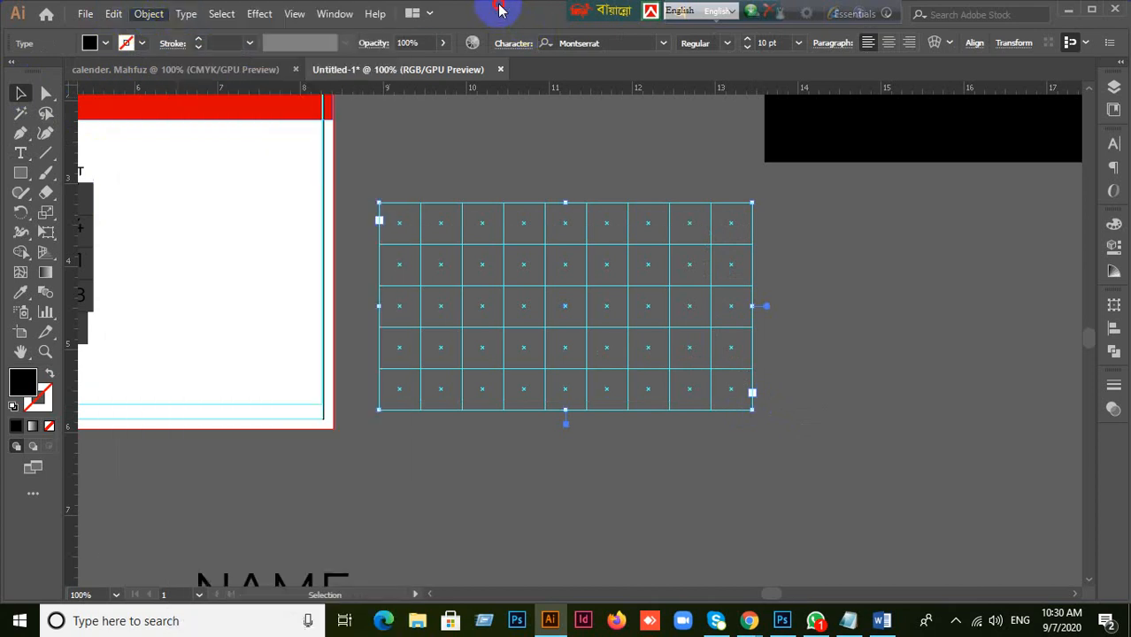
left_click(190, 15)
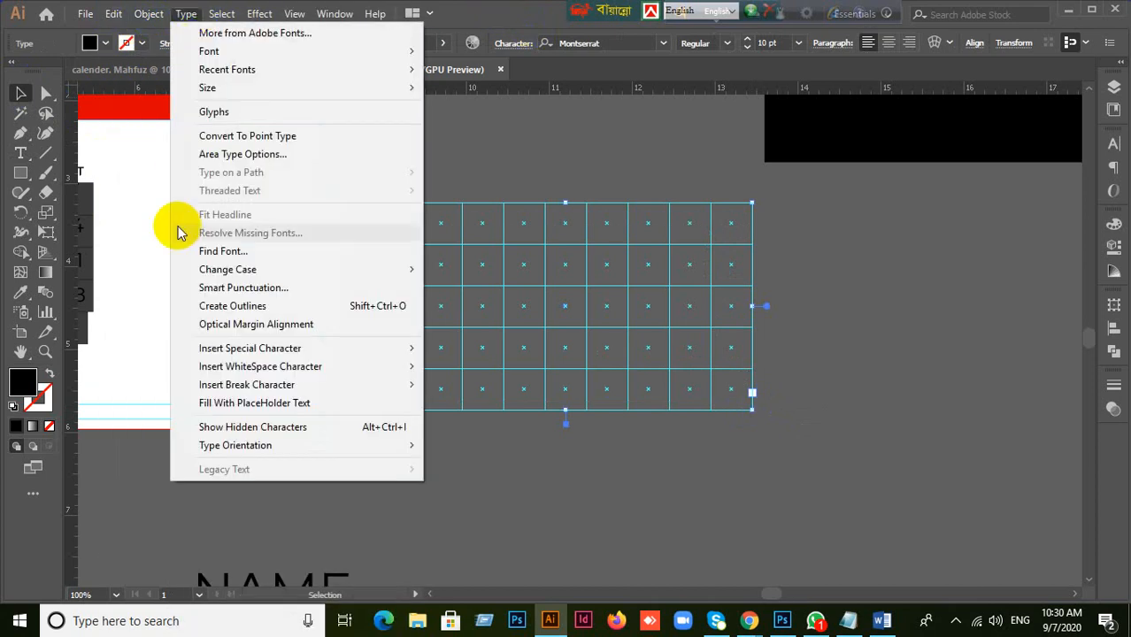
left_click(237, 155)
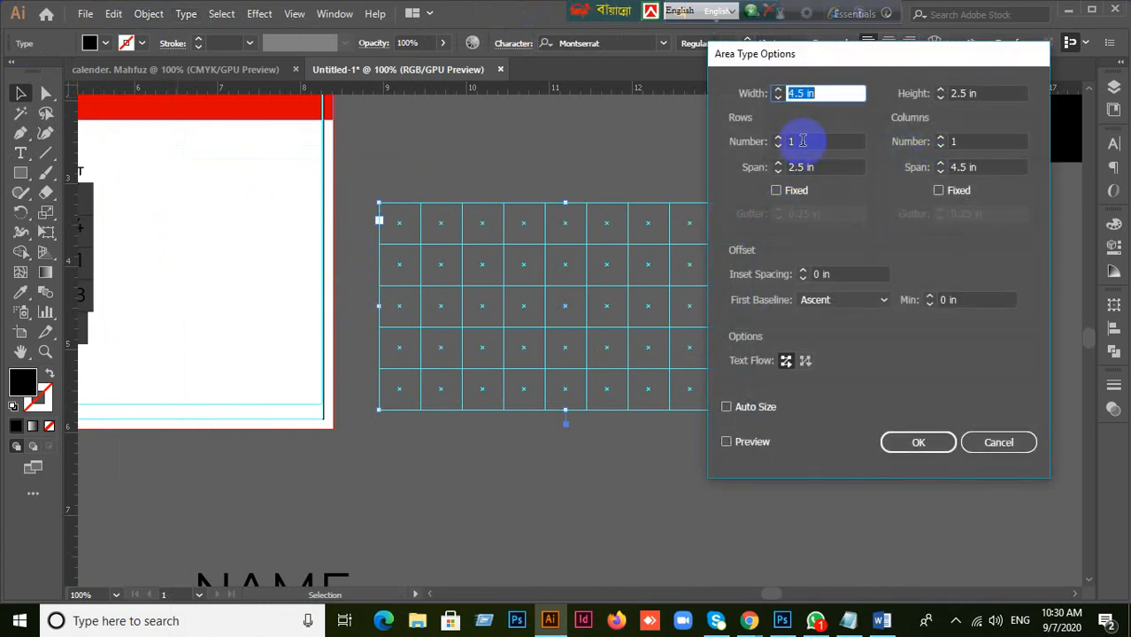
left_click(802, 142)
type("6")
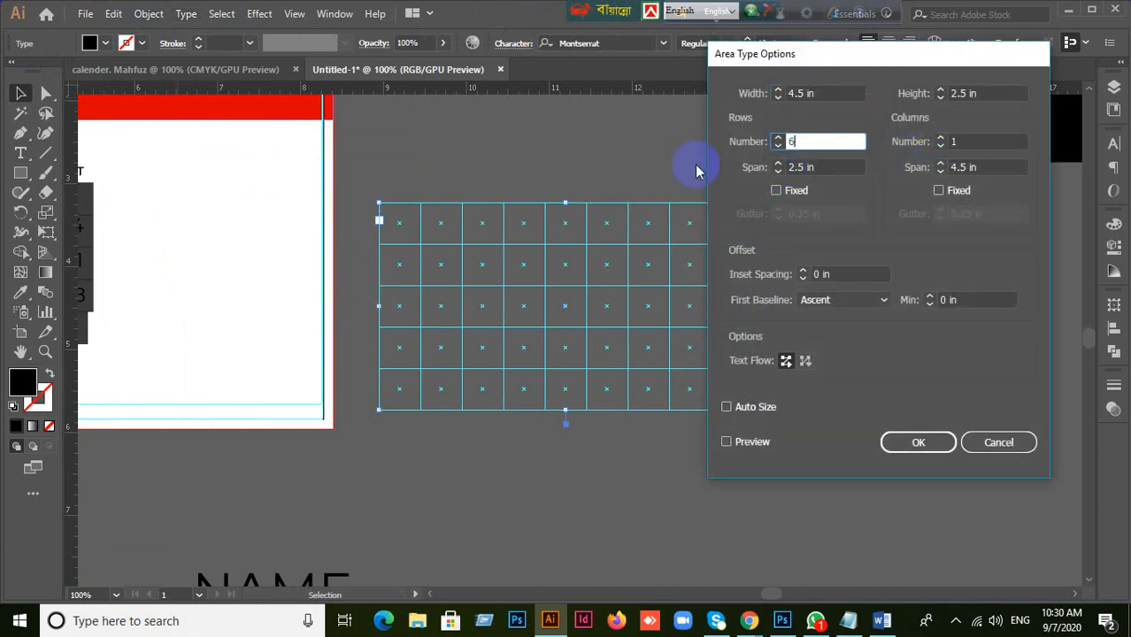
left_click(968, 140)
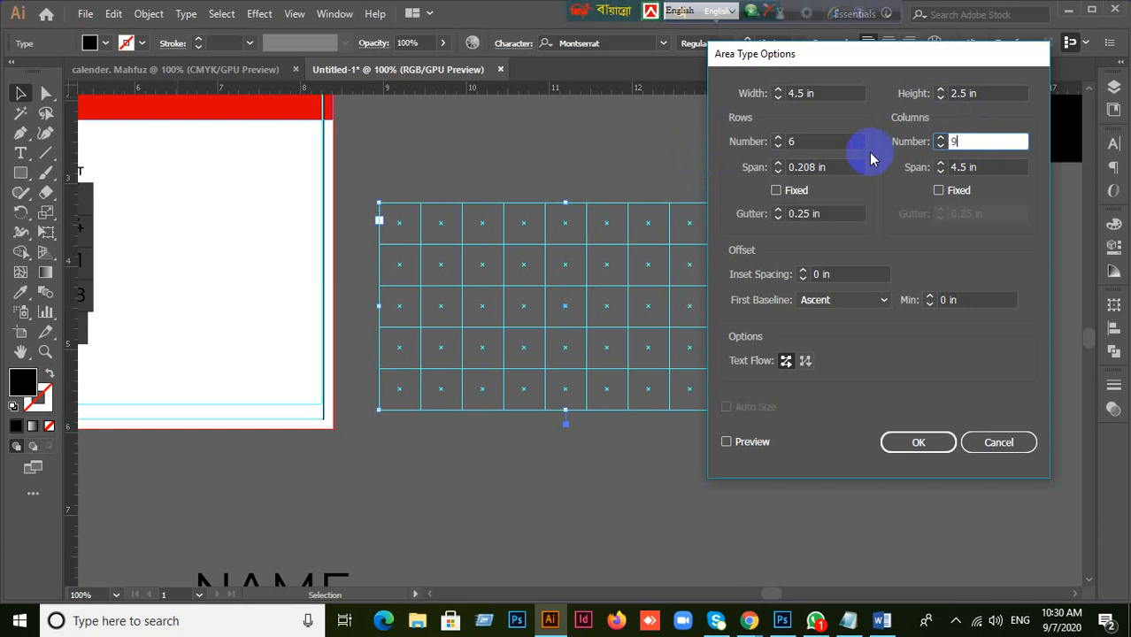
left_click(726, 443)
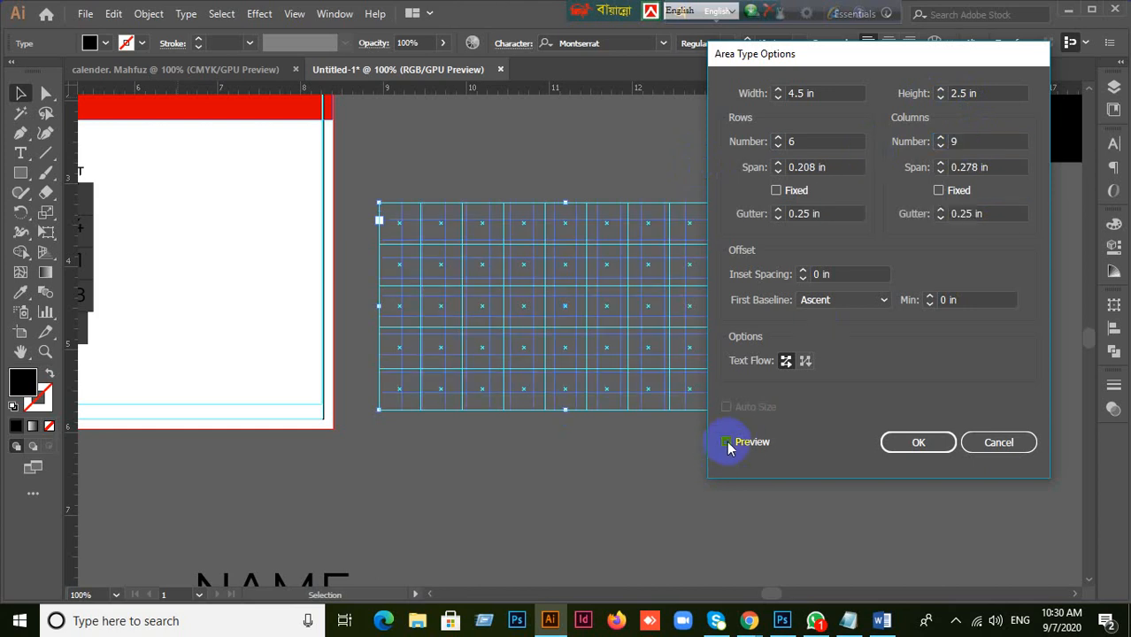
- Try a 0 in gutter for both the rows and the columns of the text frame, and cancel the area type changes
left_click(825, 213)
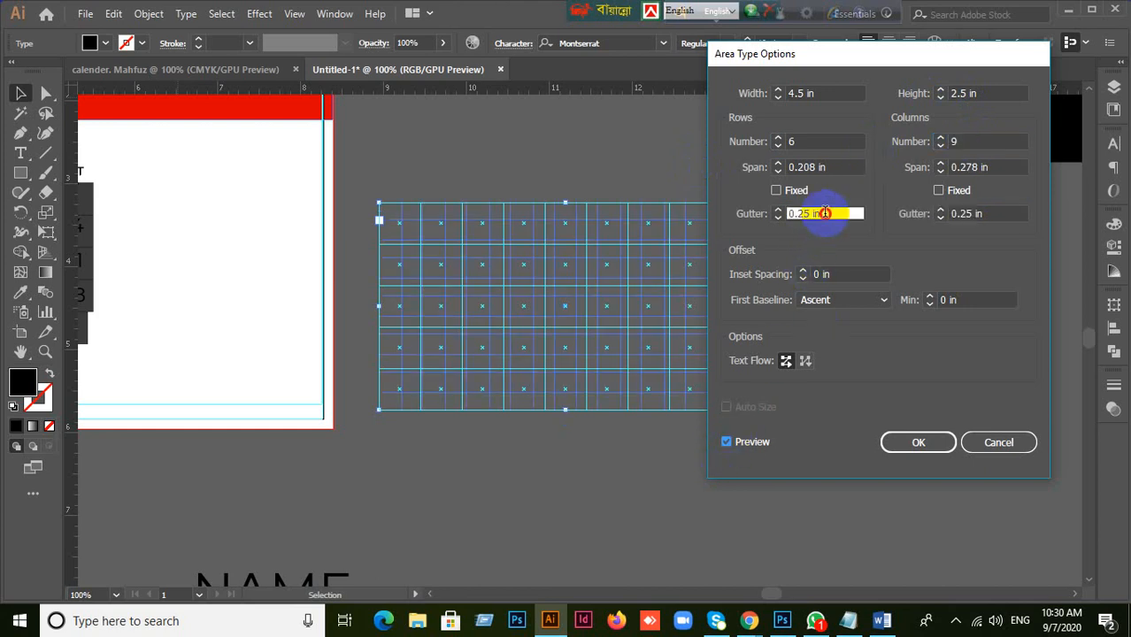
type("0")
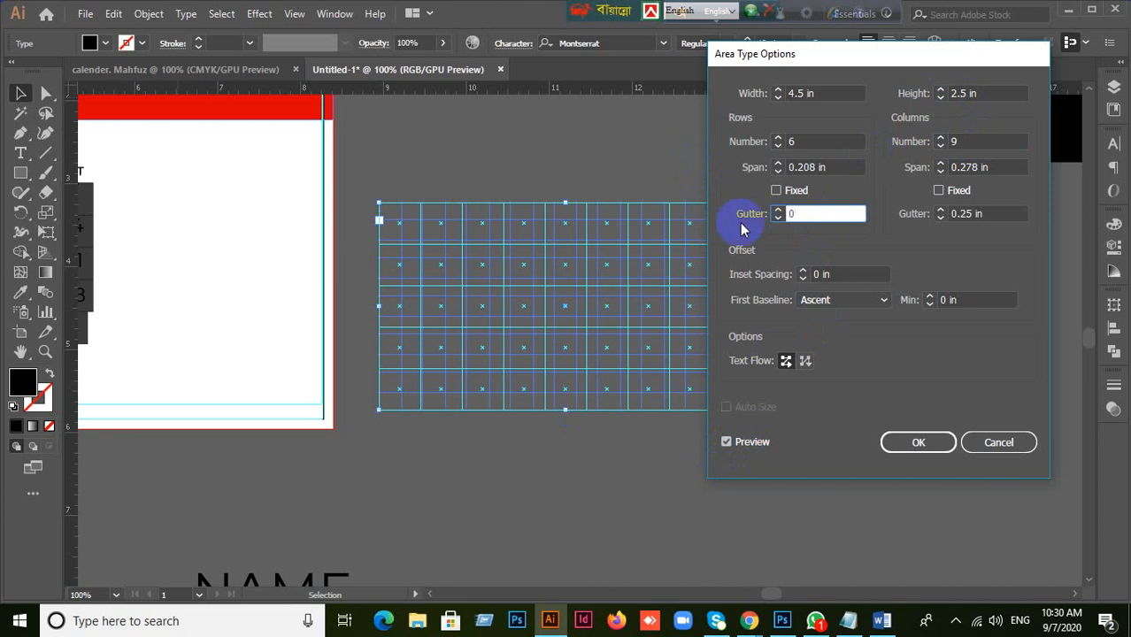
left_click(973, 214)
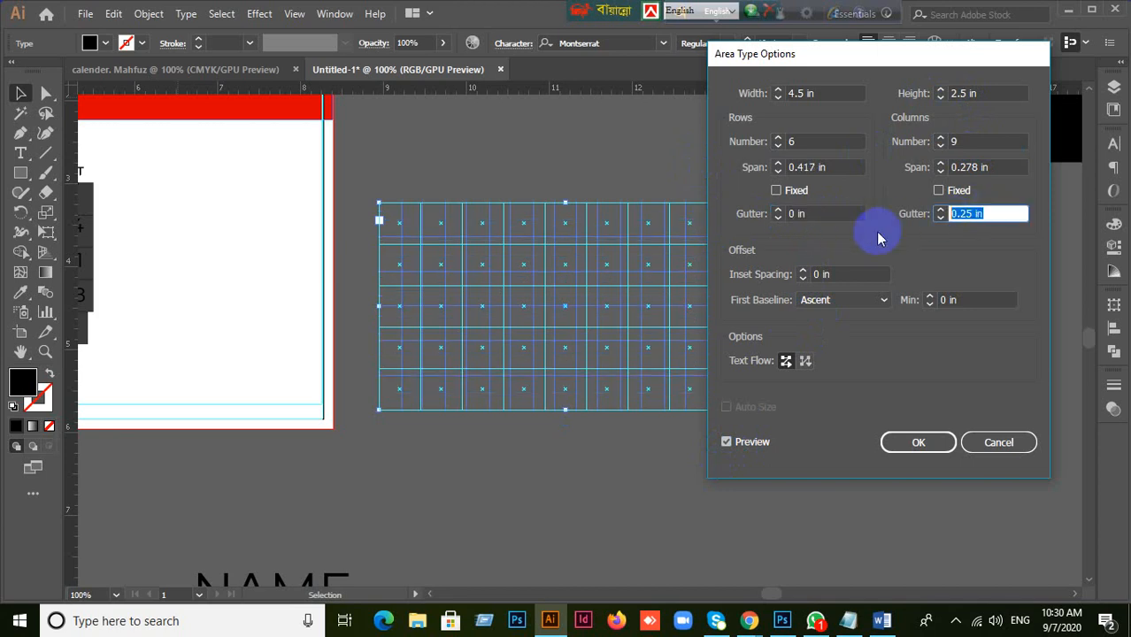
type("0")
left_click(726, 442)
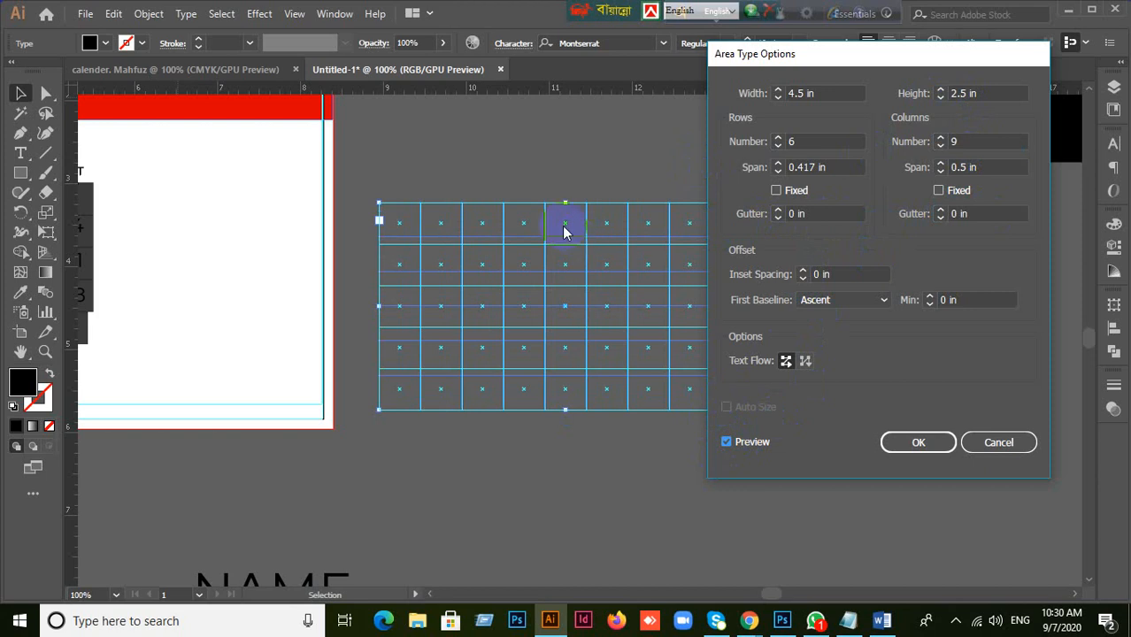
left_click(991, 442)
- Delete the dark squares in the calendar's last date row from behind the 31 through the Saturday column
scroll(708, 474, "down", 2)
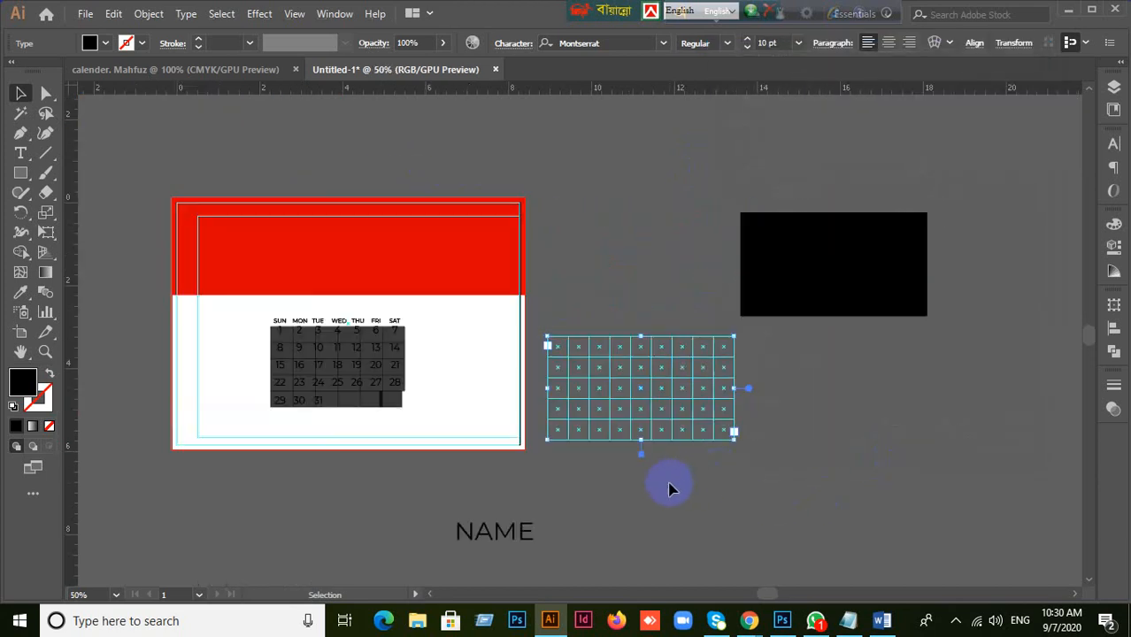
scroll(669, 487, "up", 1)
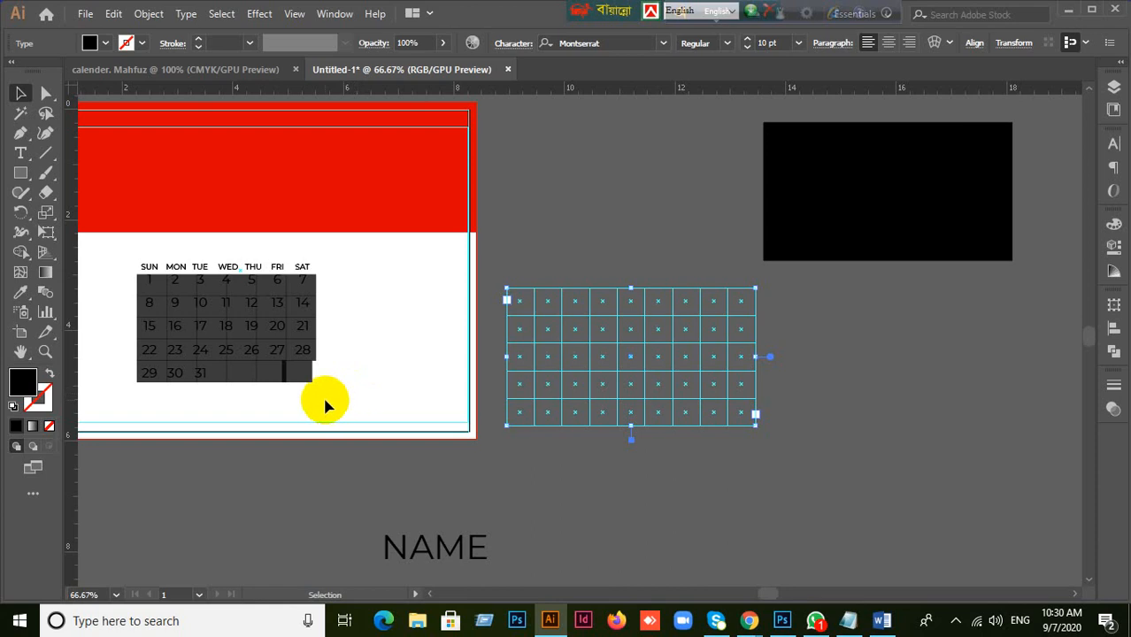
scroll(319, 396, "up", 2)
left_click_drag(265, 409, 635, 409)
left_click(542, 347)
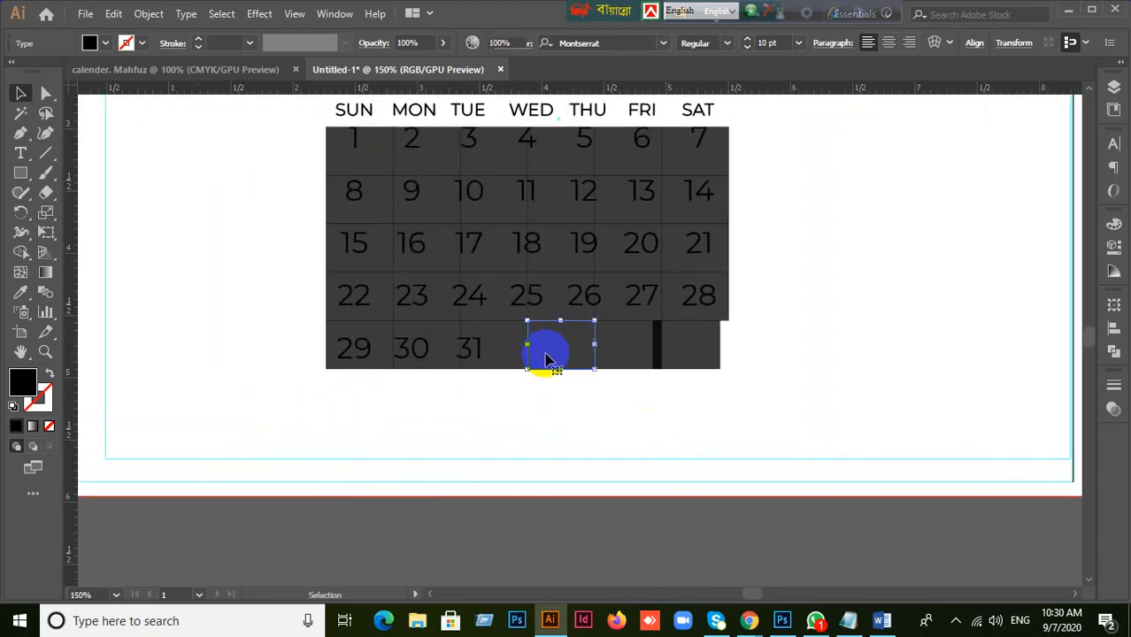
key("Delete")
left_click(511, 356)
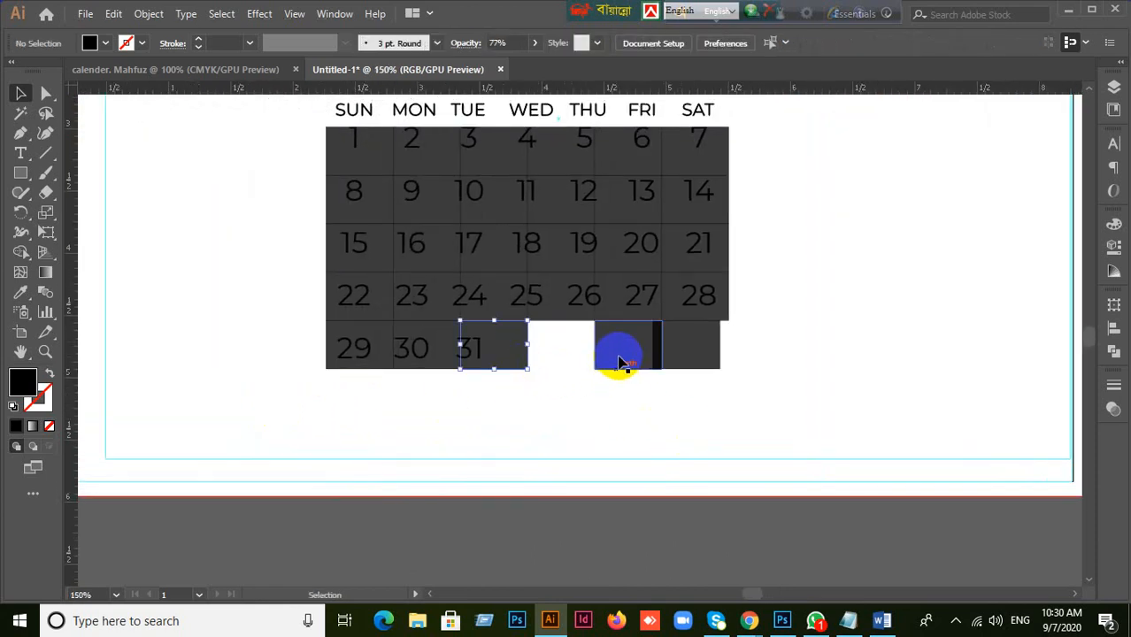
key("Delete")
left_click(619, 359)
left_click(686, 363)
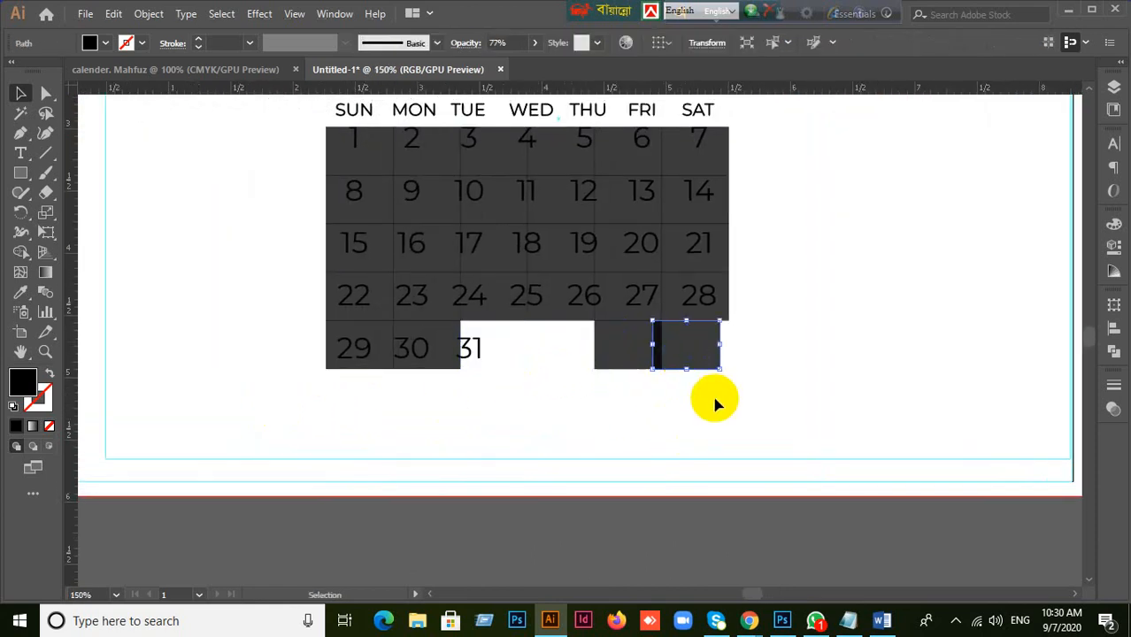
key("Delete")
left_click(630, 347)
key("Delete")
left_click(618, 302)
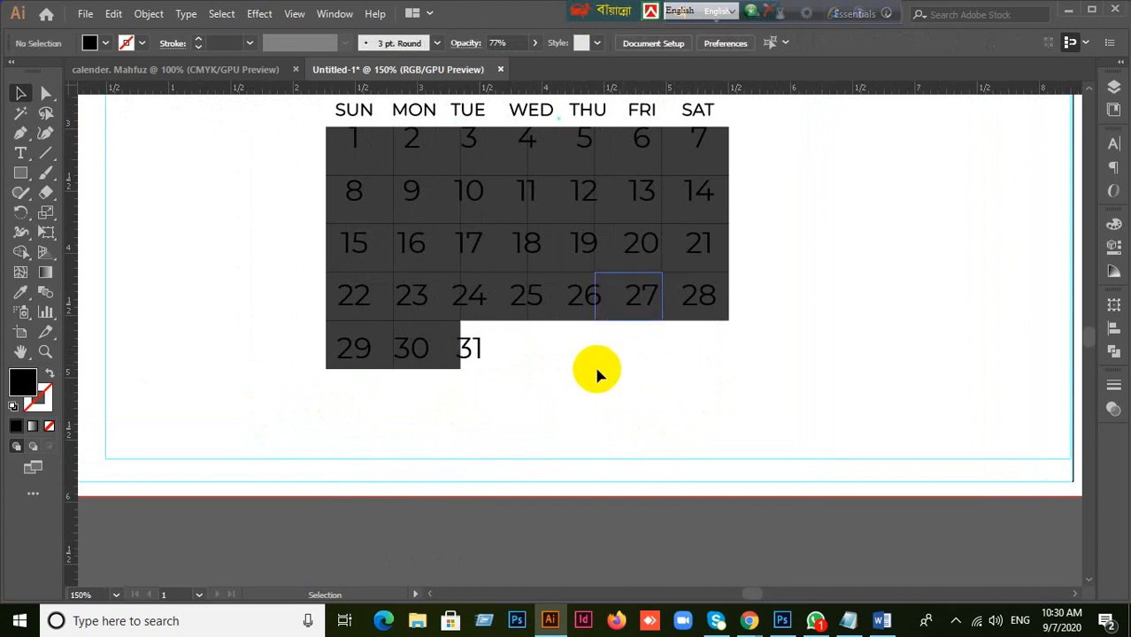
- Delete the dark squares behind the Sunday dates 1, 8, 15, 22 and 29
left_click(355, 194)
left_click(335, 157)
key("Delete")
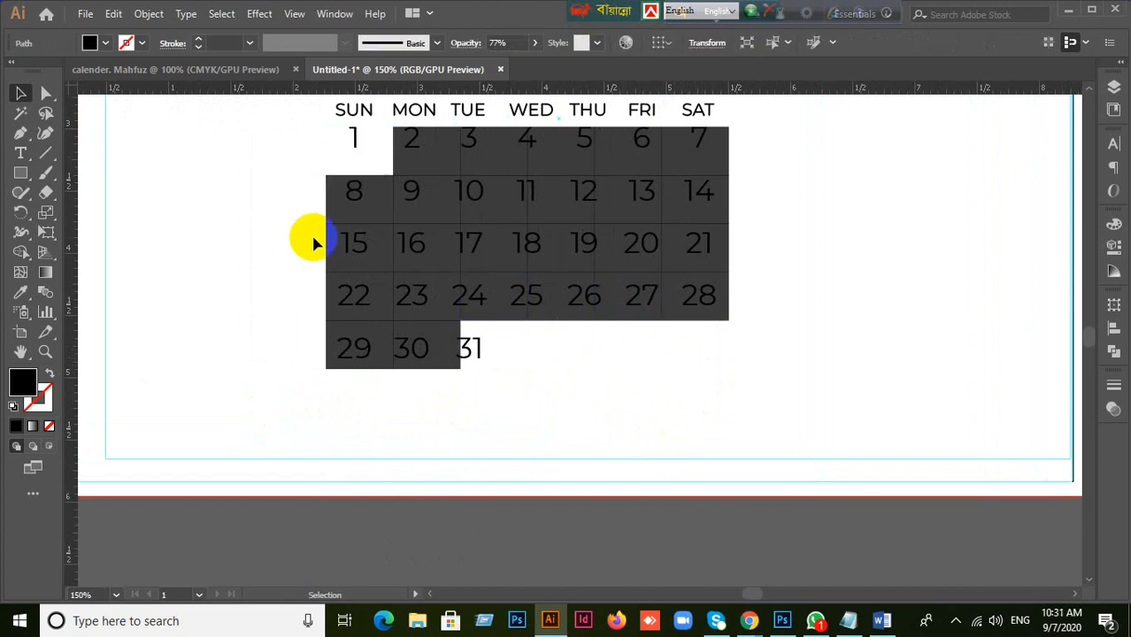
left_click(361, 196)
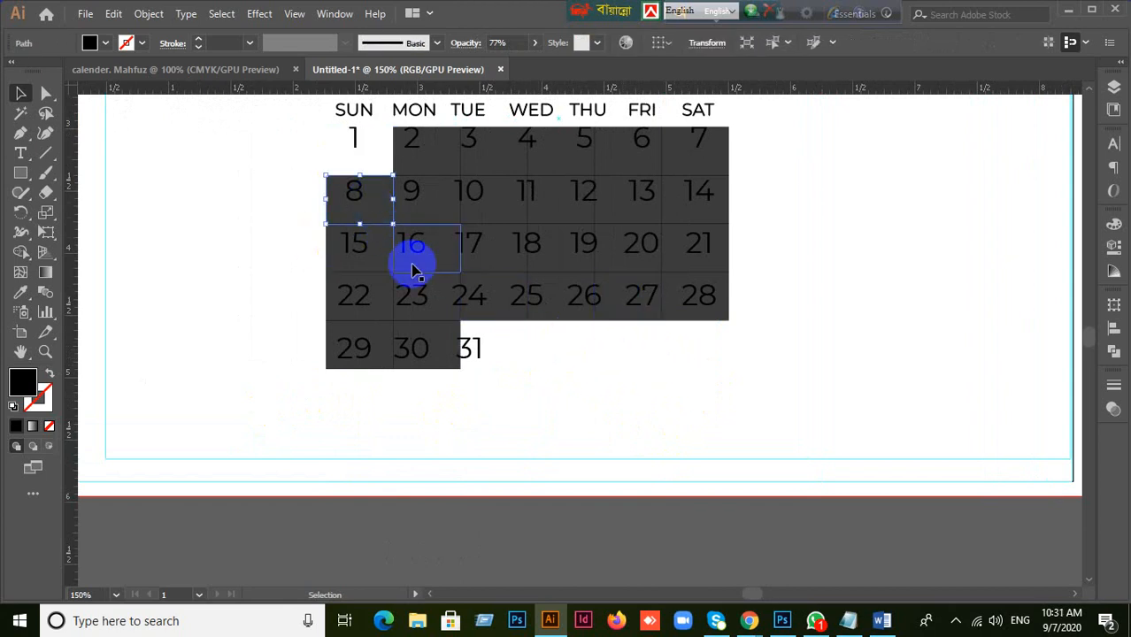
key("Delete")
left_click(383, 261)
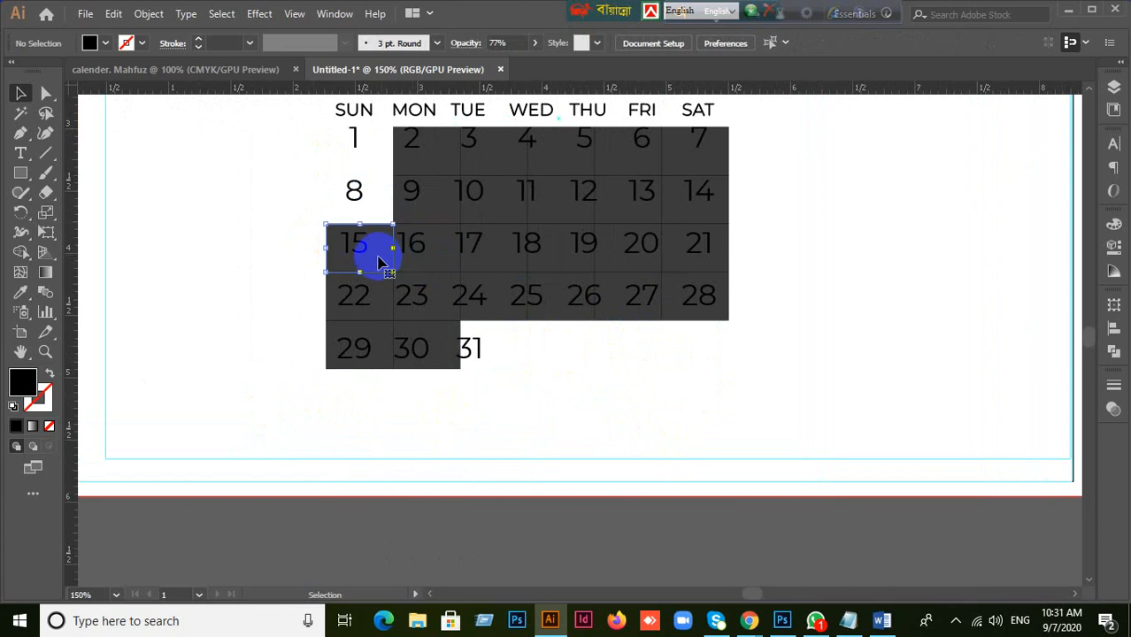
key("Delete")
left_click(376, 295)
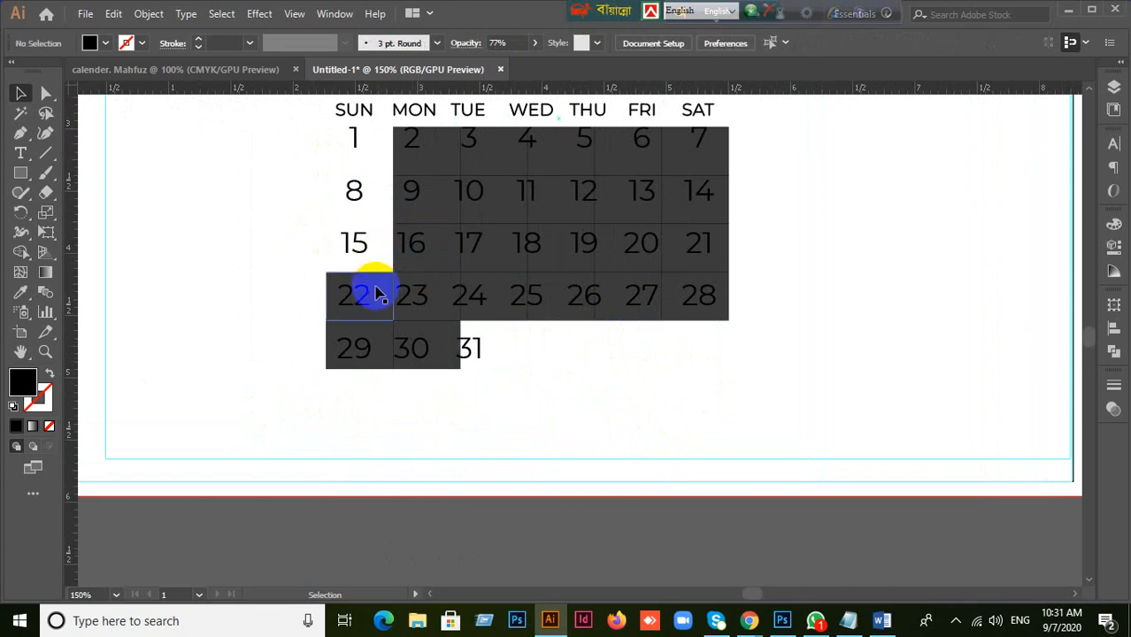
scroll(462, 399, "up", 1)
key("Delete")
left_click(461, 404)
left_click(366, 404)
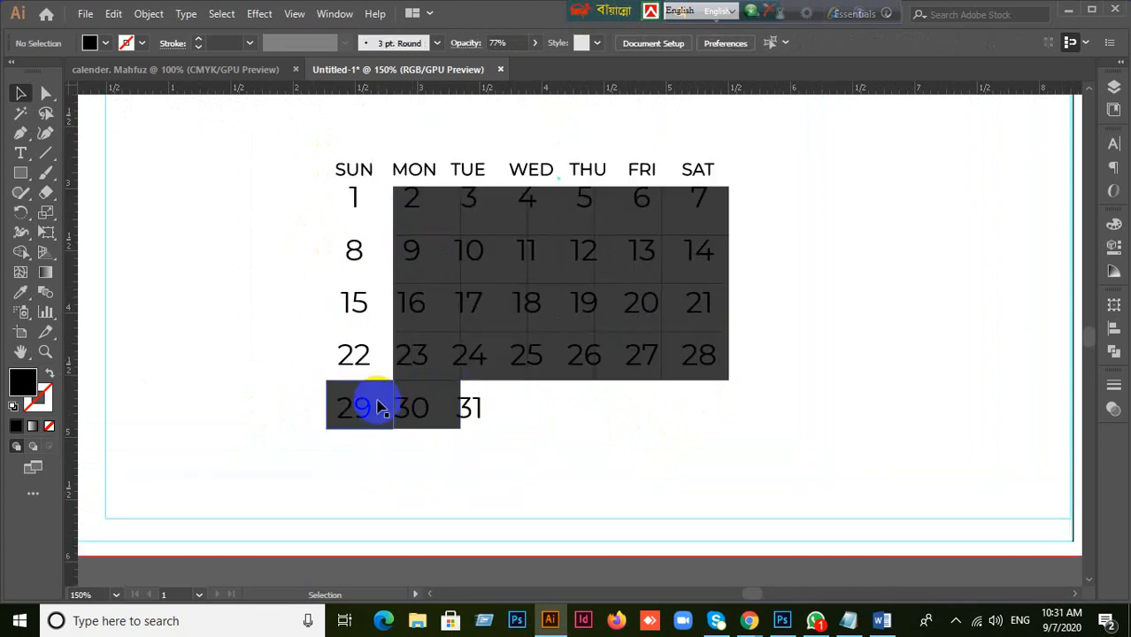
key("Delete")
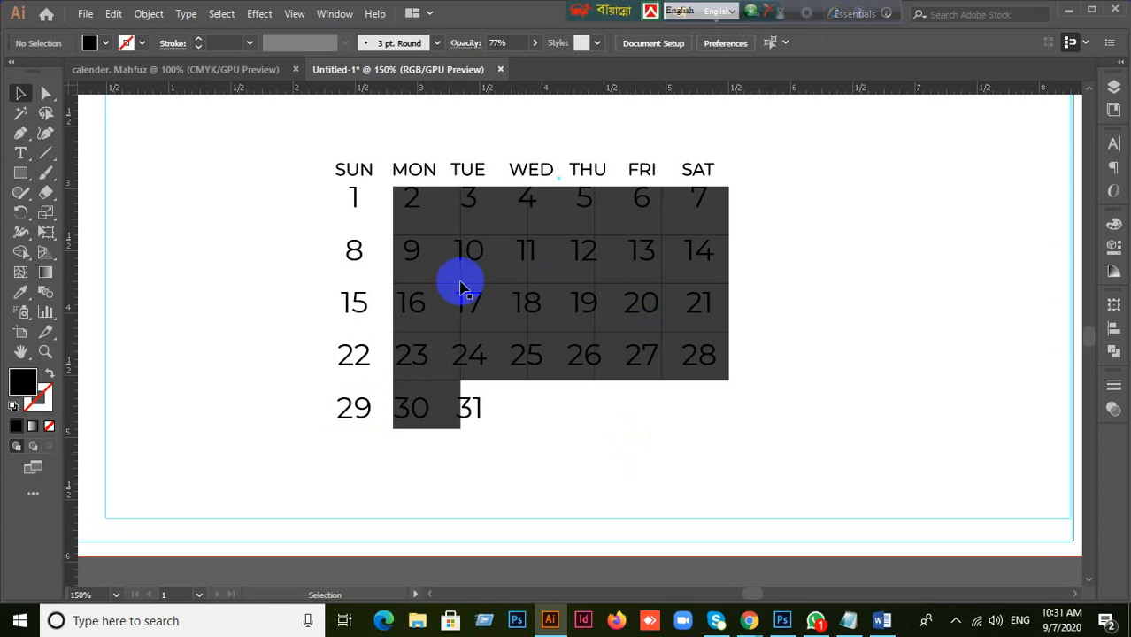
- Delete the dark squares behind the Monday dates 2, 9, 16, 23 and 30
left_click(433, 268)
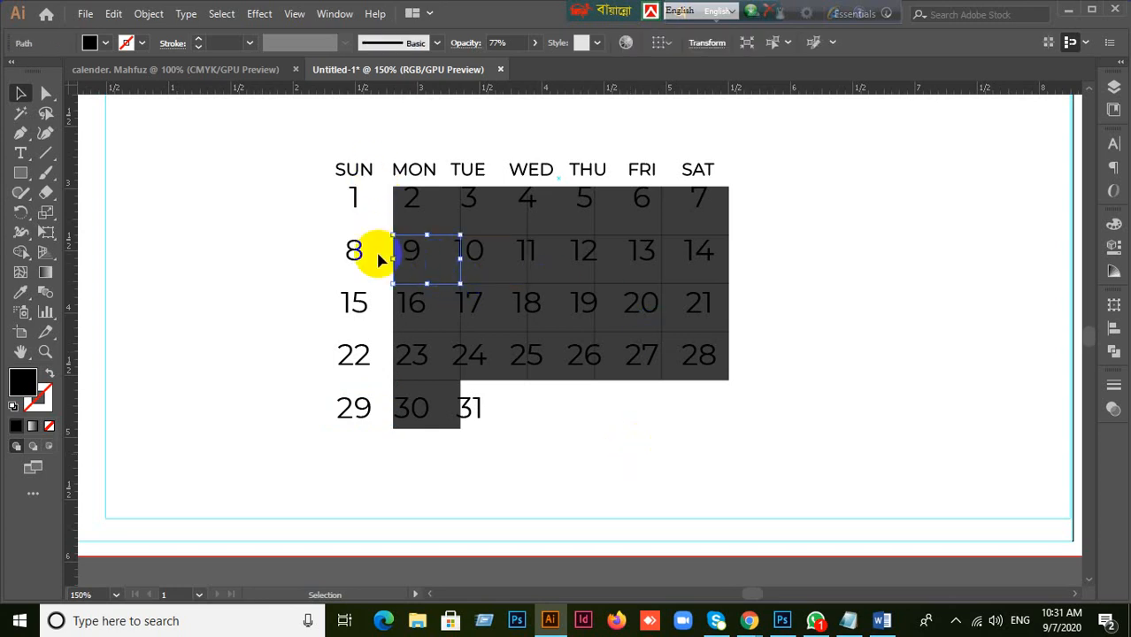
key("Delete")
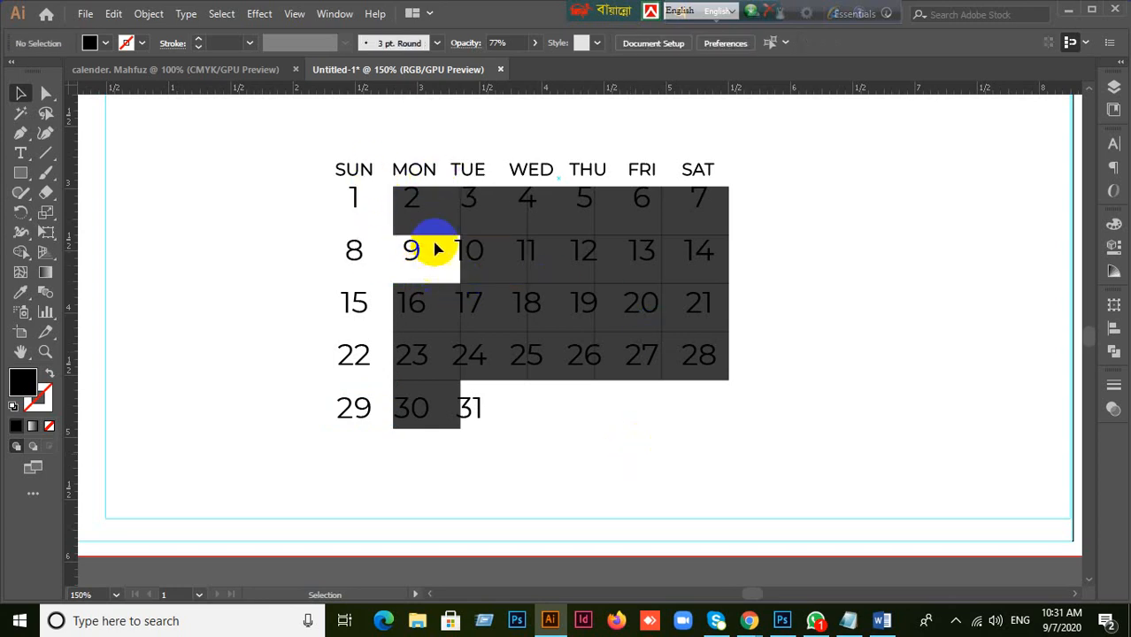
left_click(424, 212)
key("Delete")
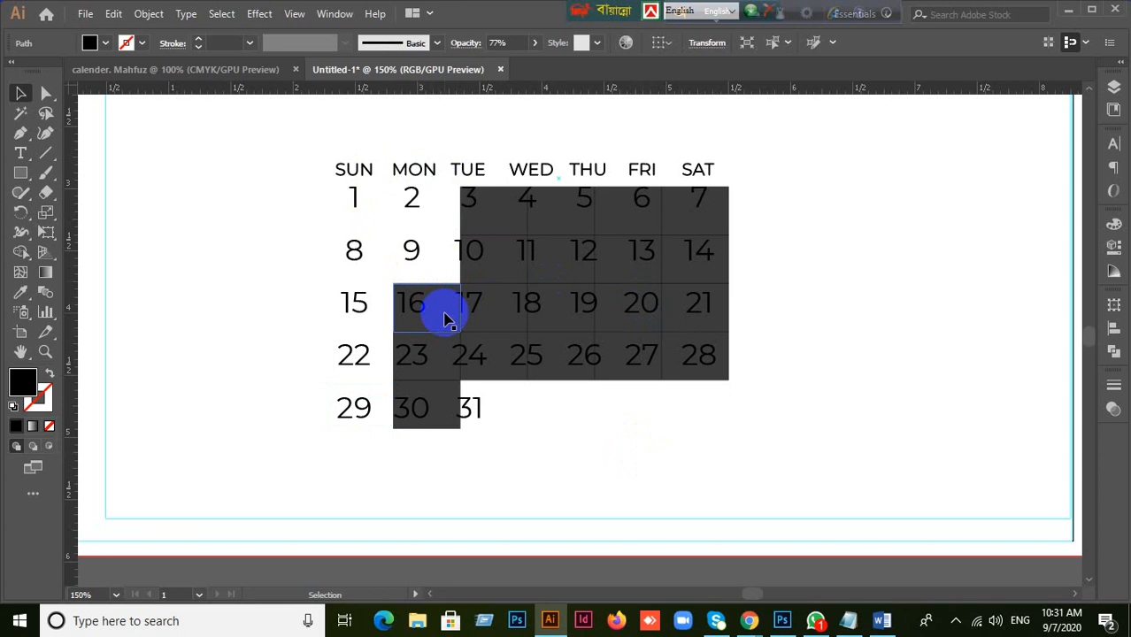
key("Delete")
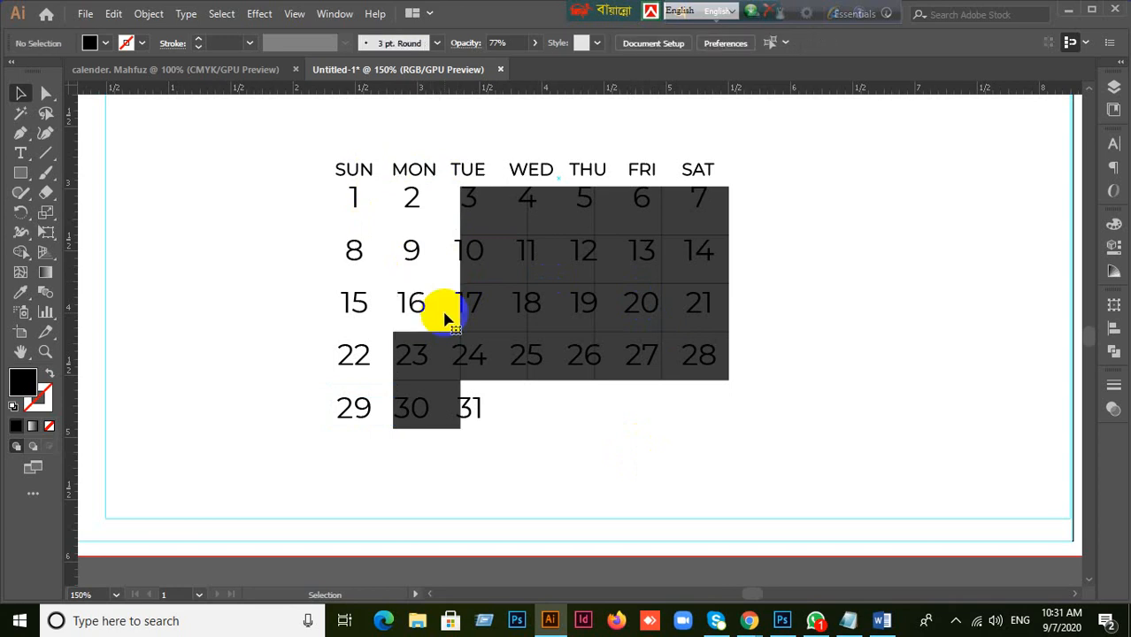
left_click(445, 353)
key("Delete")
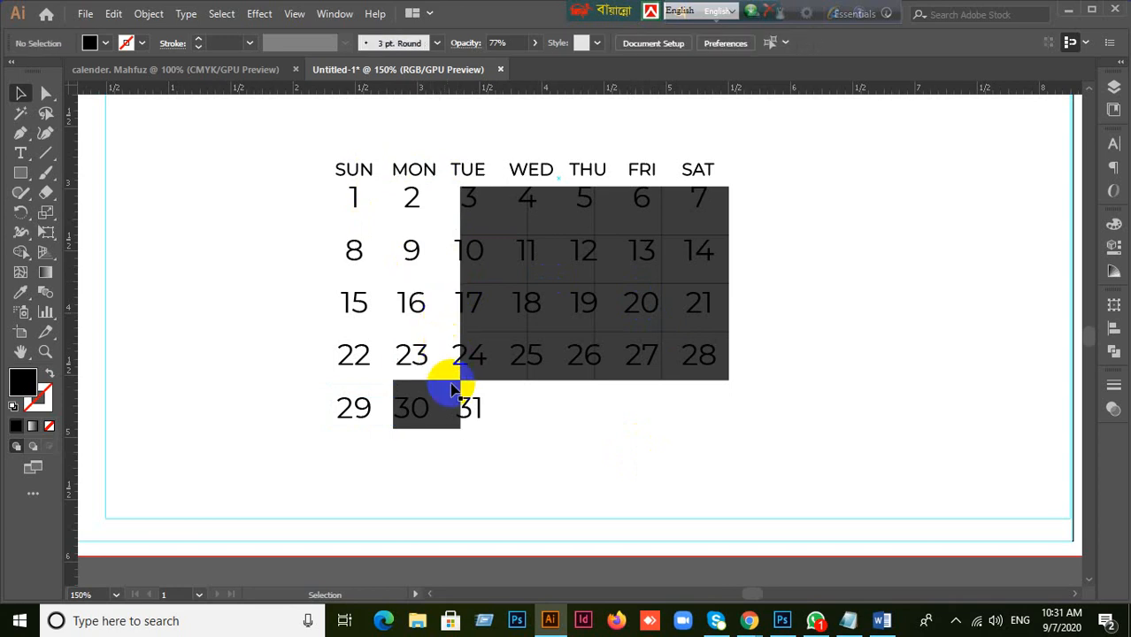
left_click(453, 402)
key("Delete")
- Delete the dark square behind date 24 and select the one behind date 17
left_click(480, 353)
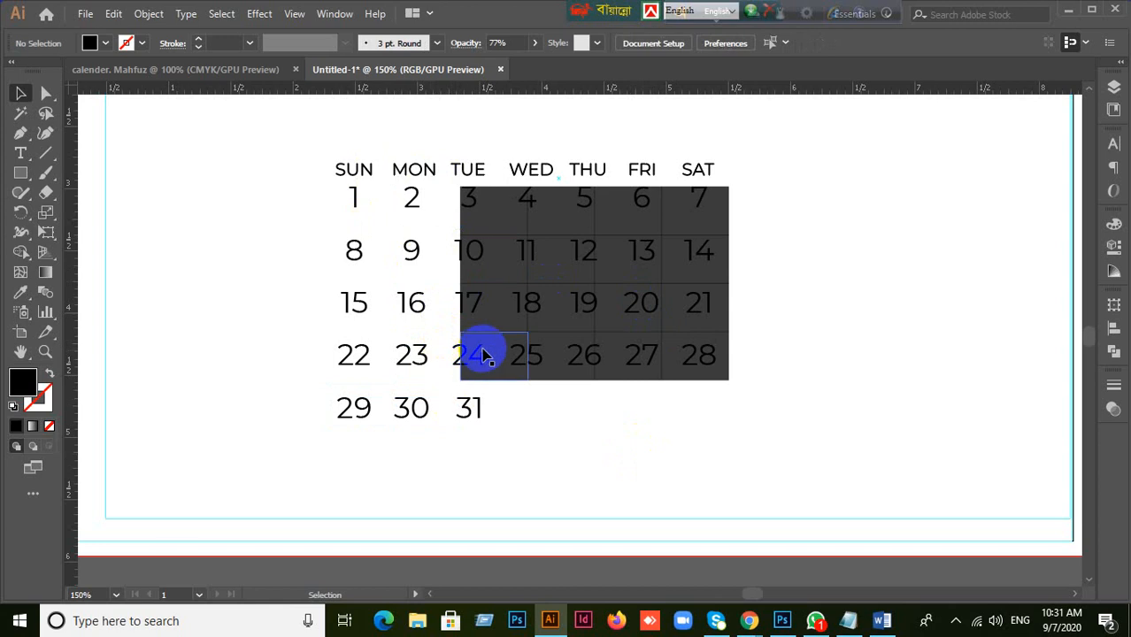
key("Delete")
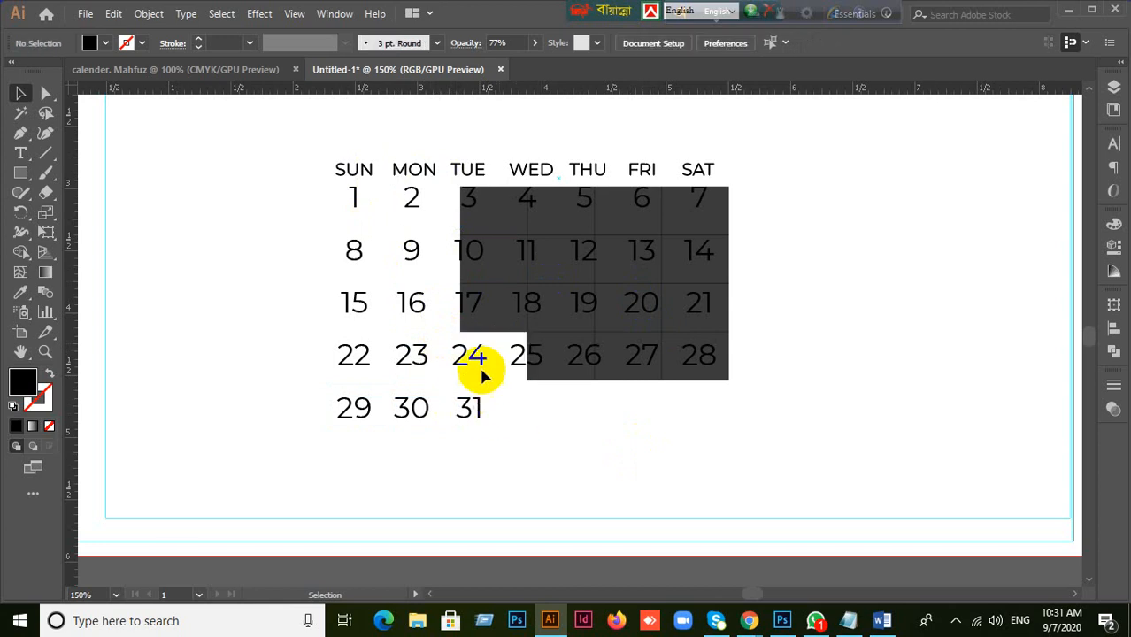
left_click(494, 321)
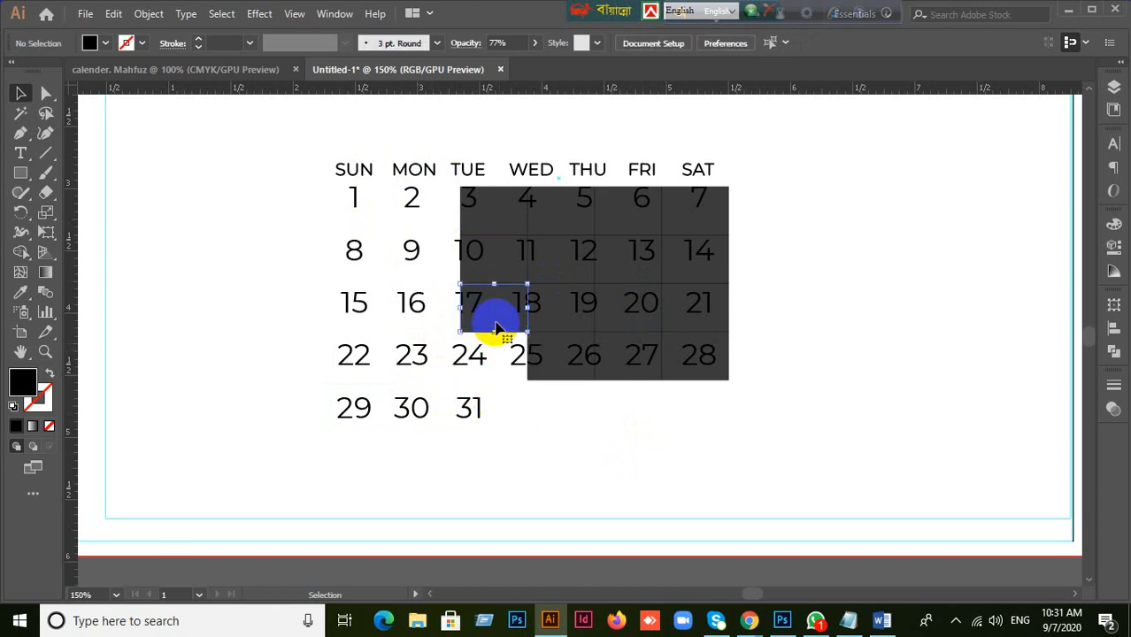
left_click(1069, 15)
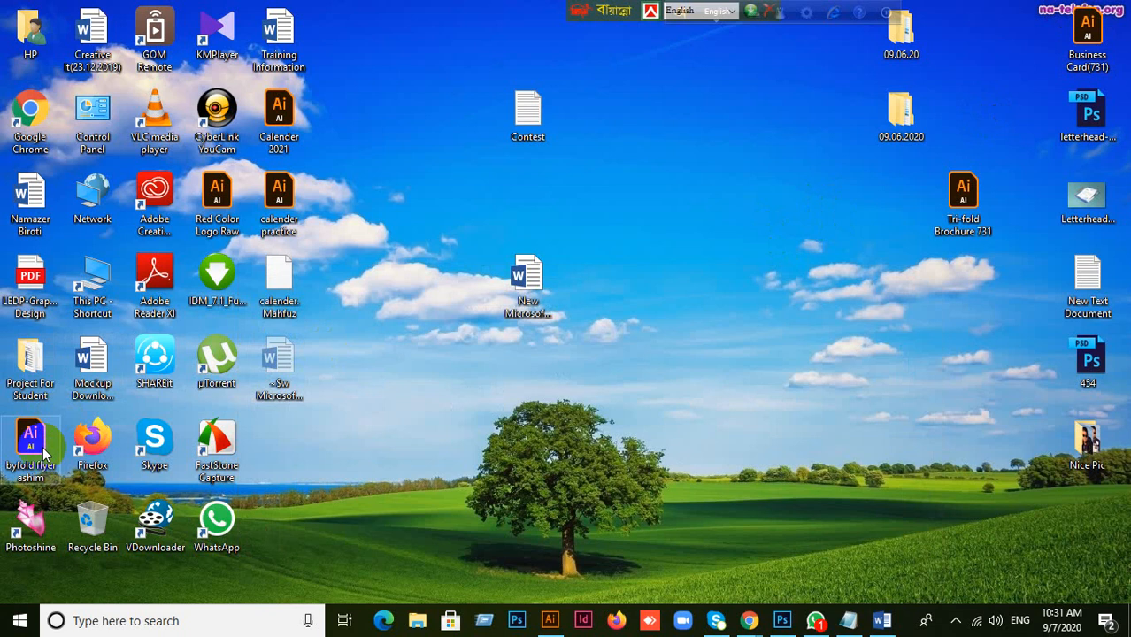
left_click(16, 622)
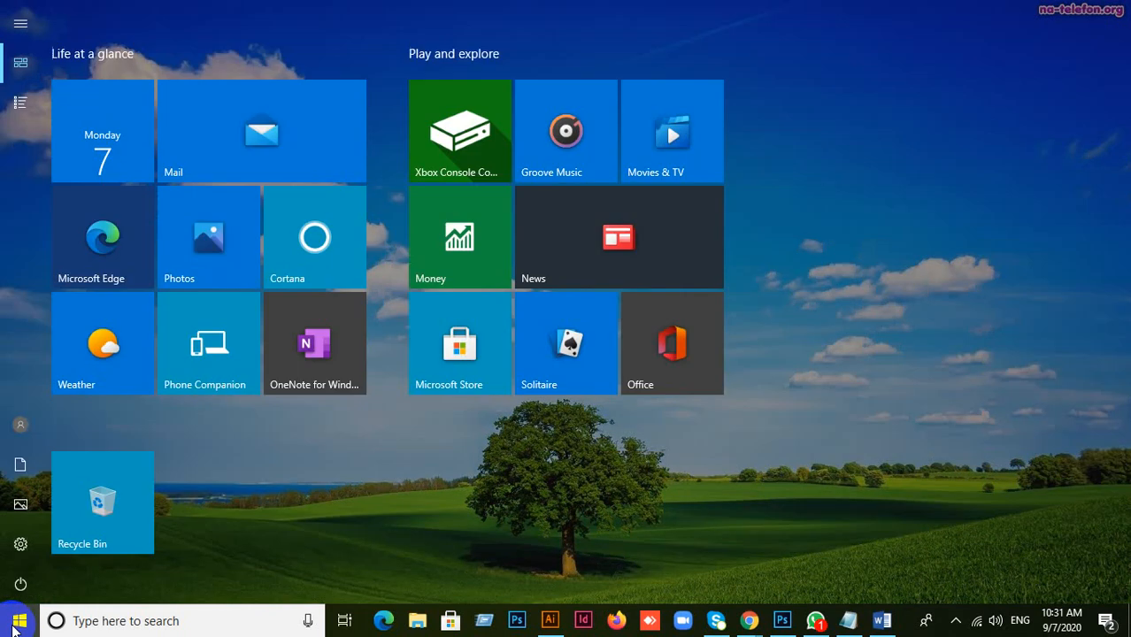
left_click(20, 105)
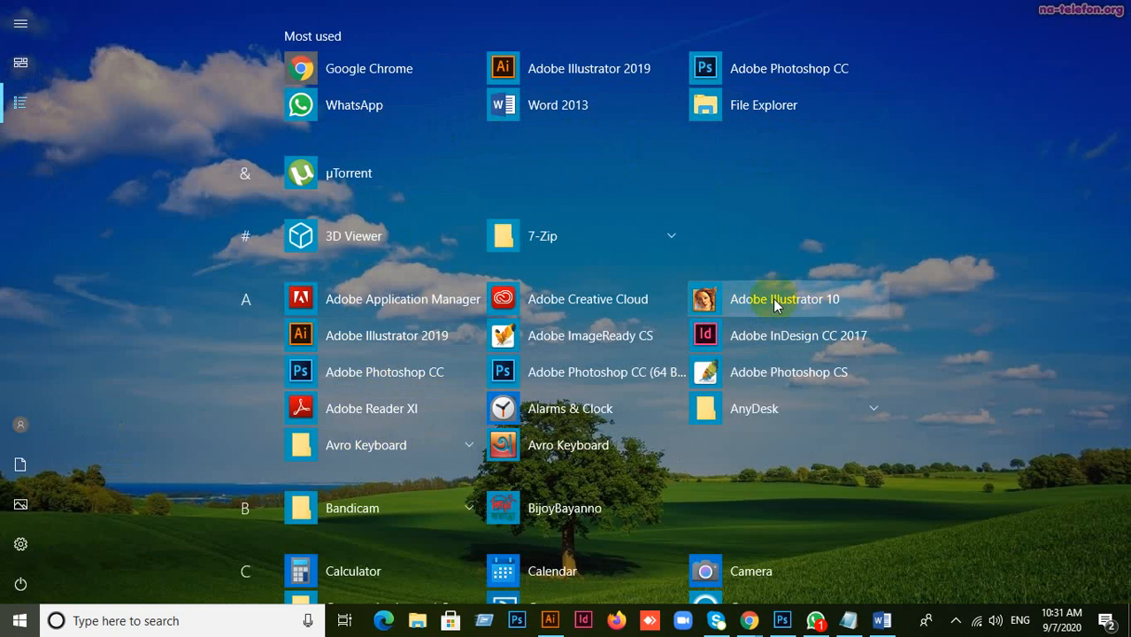
left_click(16, 624)
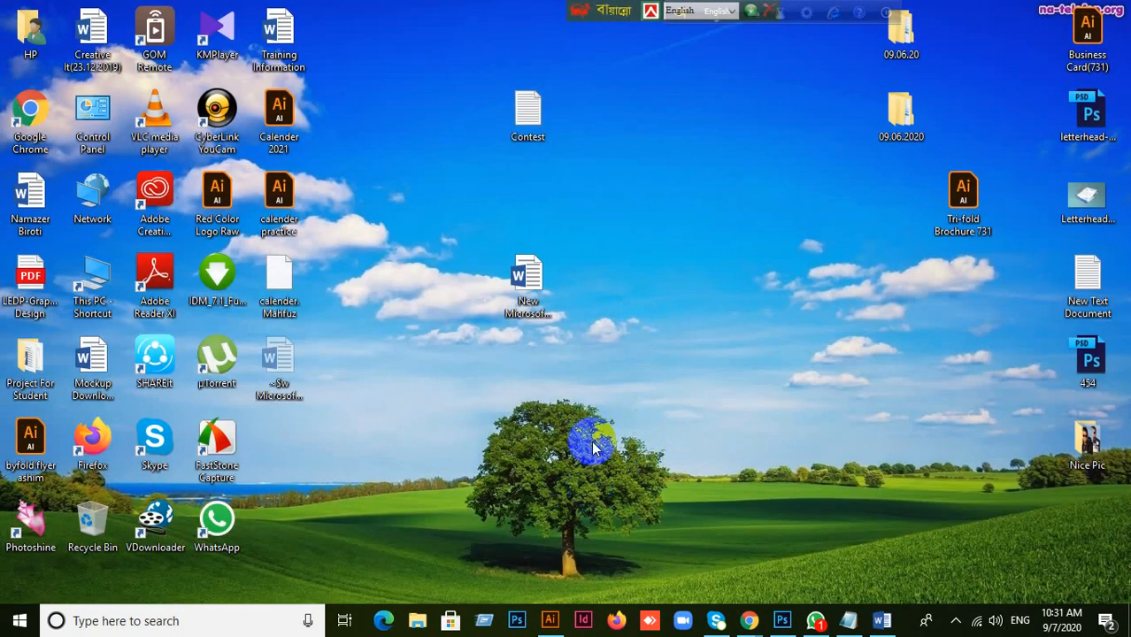
left_click(546, 617)
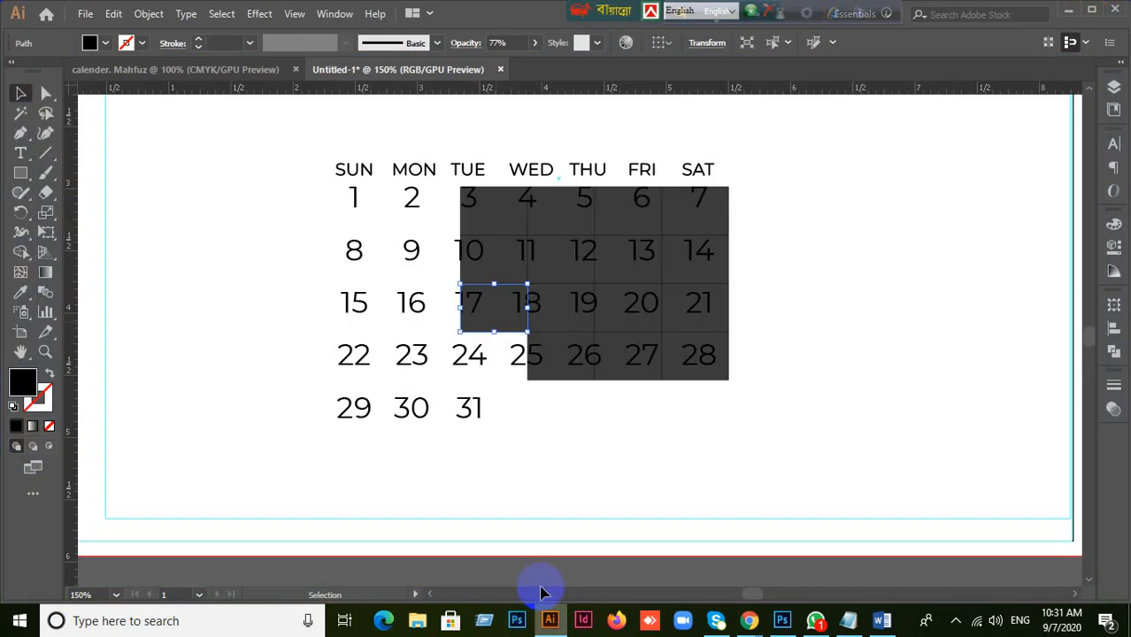
left_click(186, 14)
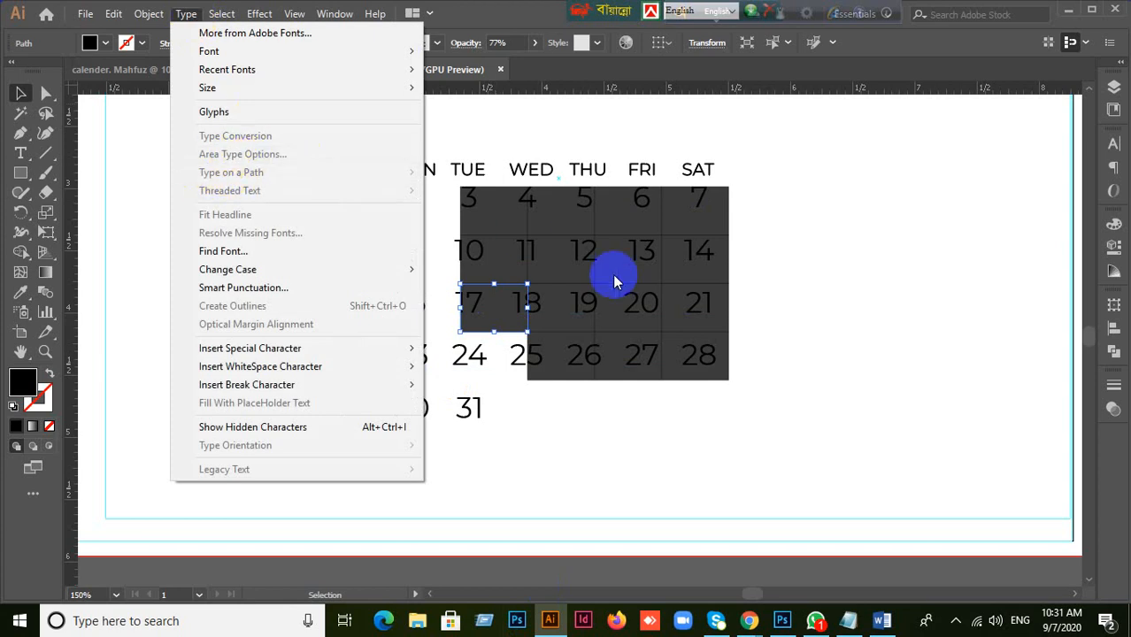
left_click(794, 380)
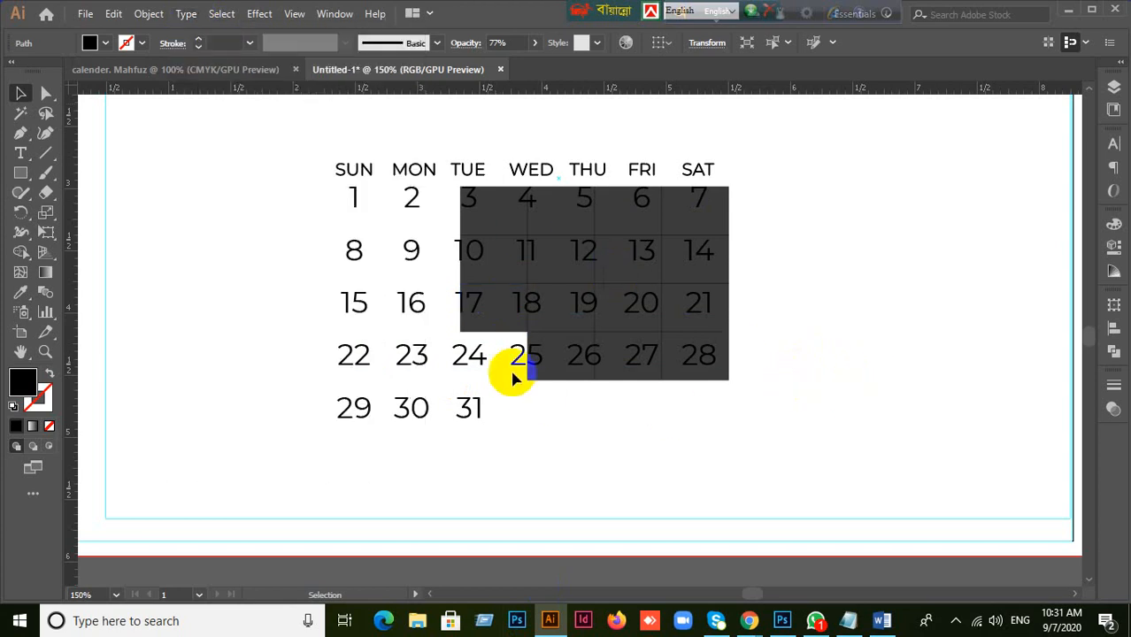
- Delete the dark squares behind the Tuesday dates 17, 10 and 3
left_click(505, 302)
key("Delete")
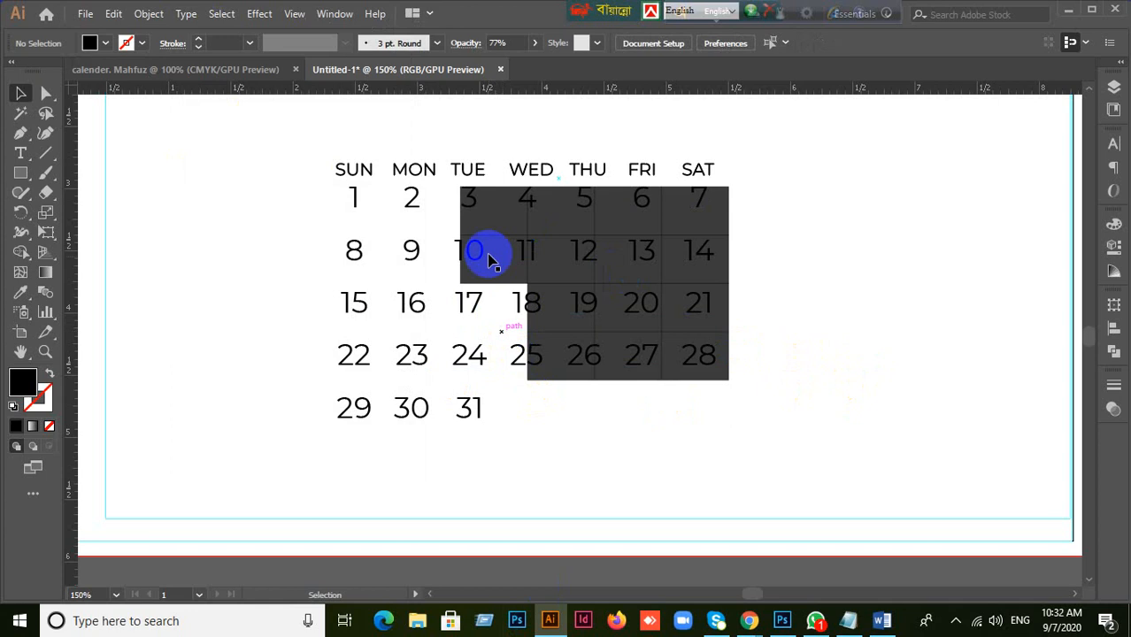
left_click(492, 259)
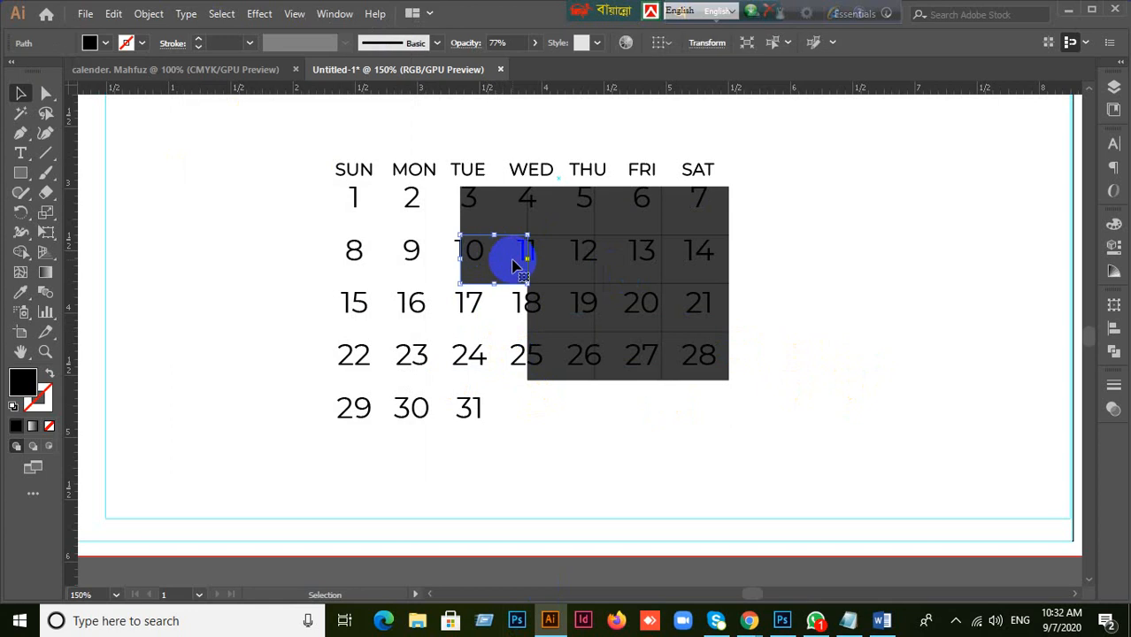
key("Delete")
left_click(501, 218)
key("Delete")
- Delete the four dark squares spanning the Wednesday and Thursday dates, from the 4–5 row down to the 25–26 row
left_click(567, 221)
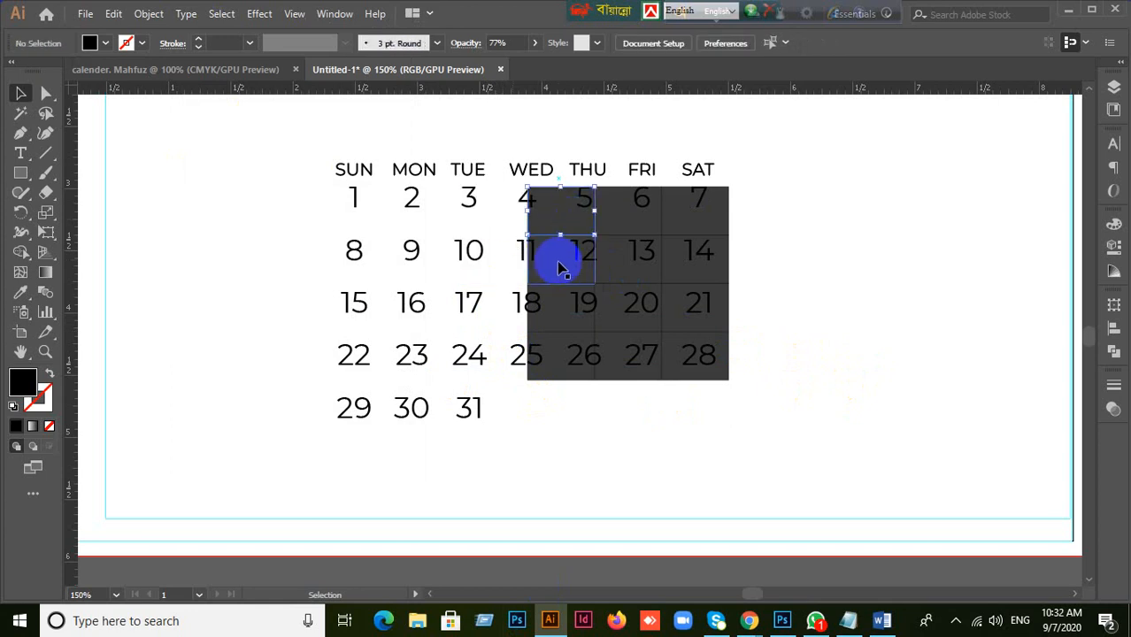
key("Delete")
left_click(557, 258)
key("Delete")
left_click(579, 311)
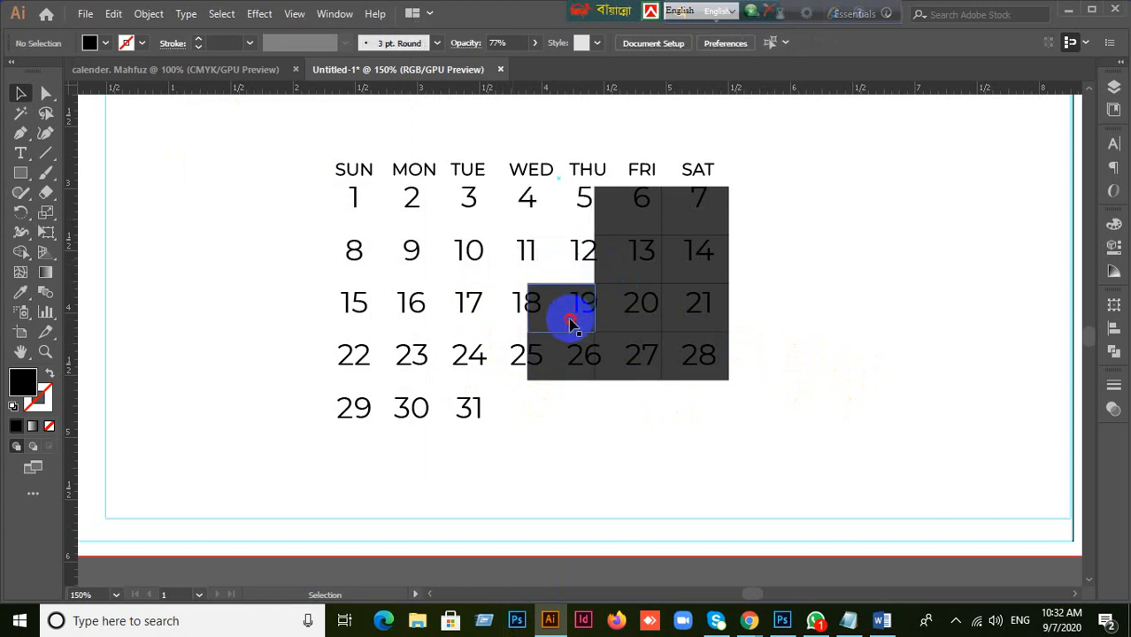
key("Delete")
left_click(550, 362)
key("Delete")
- Delete the dark squares behind the Friday dates 27, 20, 13 and 6
left_click(637, 365)
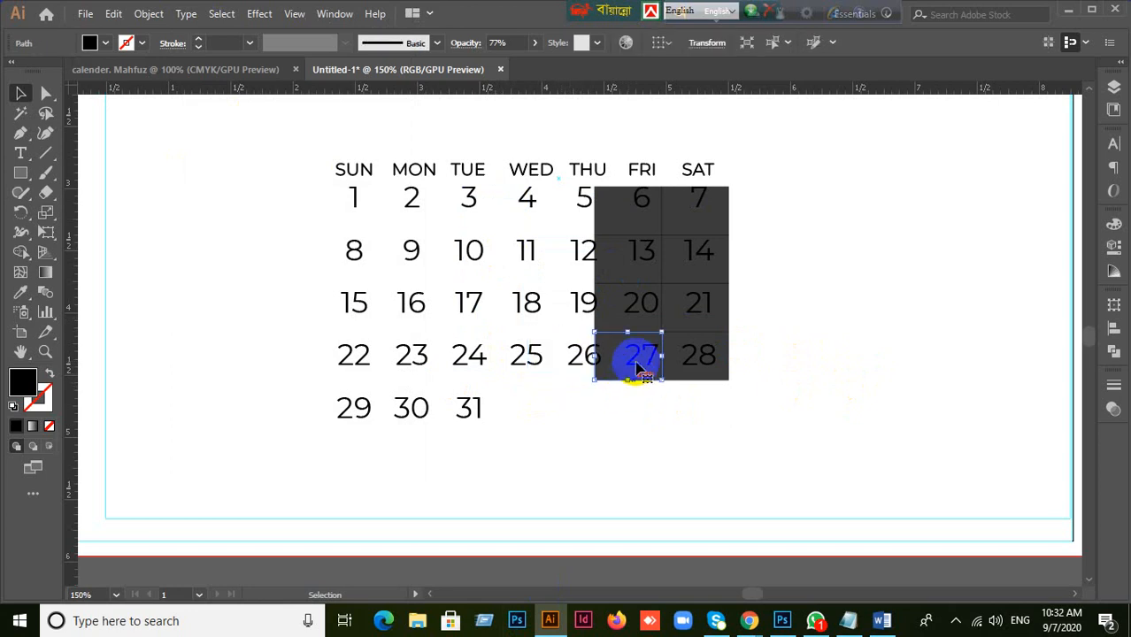
key("Delete")
left_click(617, 316)
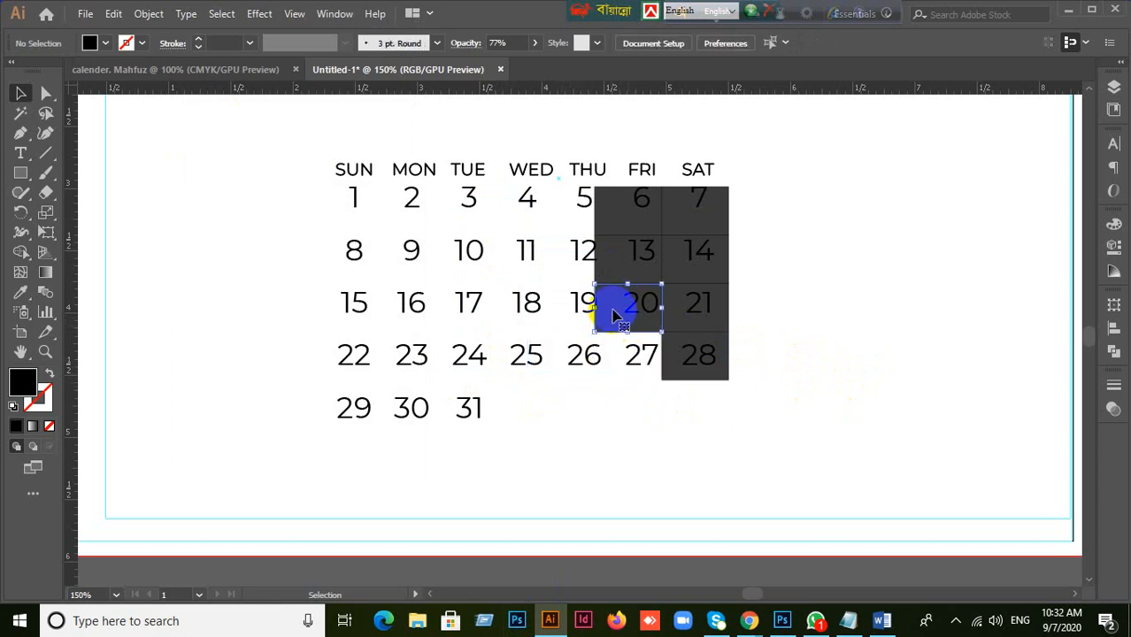
key("Delete")
left_click(619, 258)
key("Delete")
left_click(629, 223)
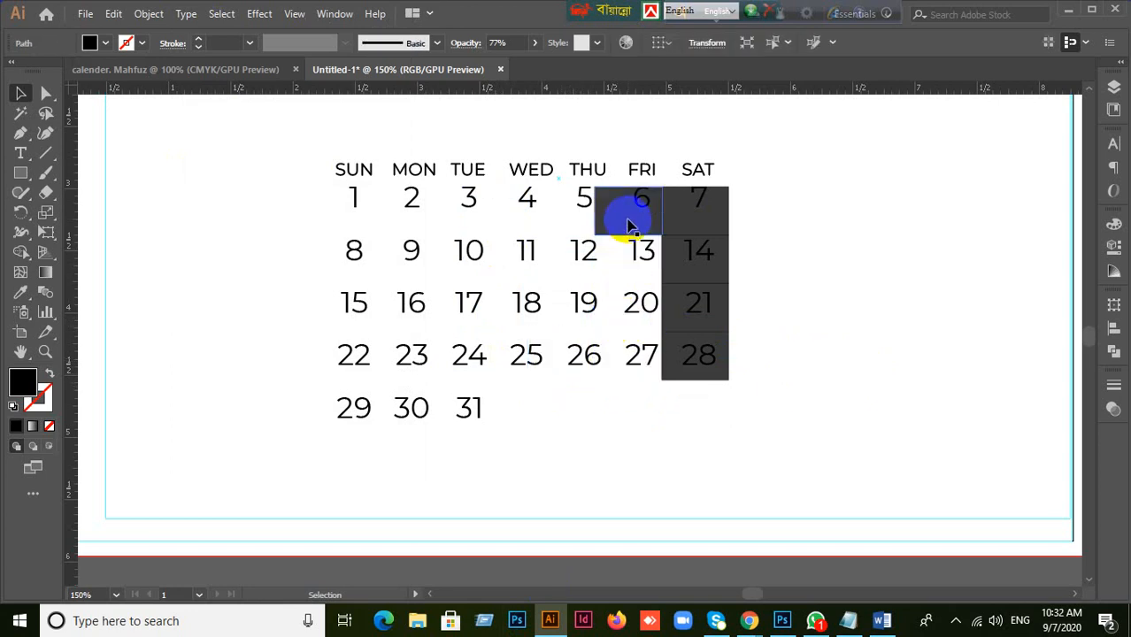
key("Delete")
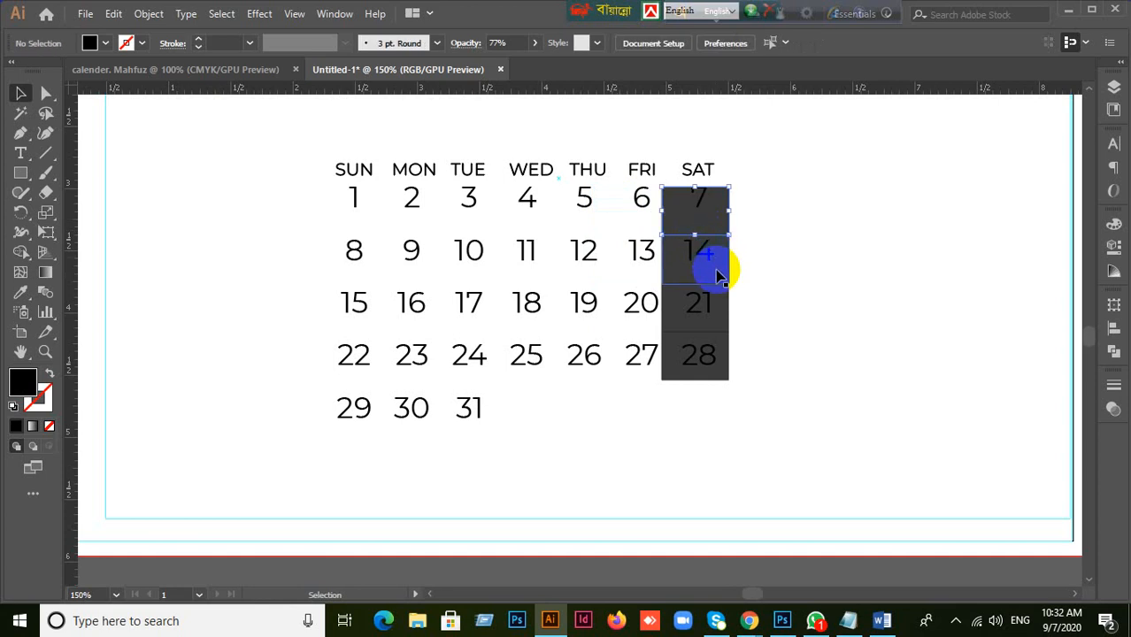
- Delete the dark squares behind the Saturday dates 14, 7, 21 and 28
left_click(719, 276)
key("Delete")
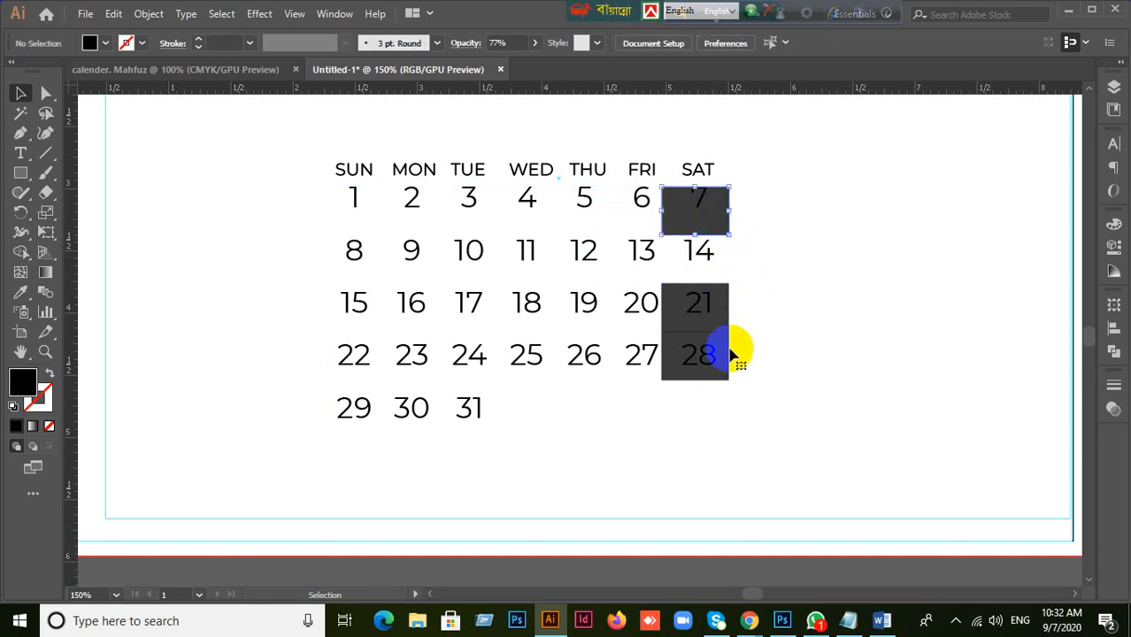
key("Delete")
left_click(727, 316)
key("Delete")
left_click(725, 372)
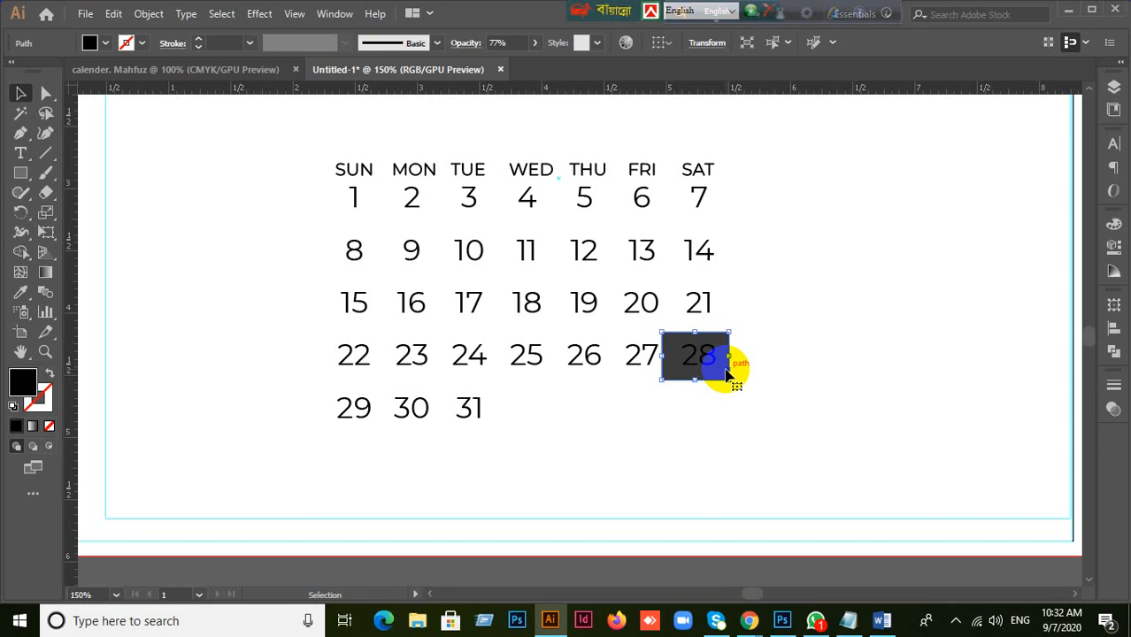
key("Delete")
- Examine the cleared date grid, the empty type grid beside the artboard and the NAME text below it
scroll(747, 391, "down", 1)
left_click_drag(827, 421, 666, 377)
left_click_drag(928, 477, 712, 452)
scroll(763, 454, "down", 1)
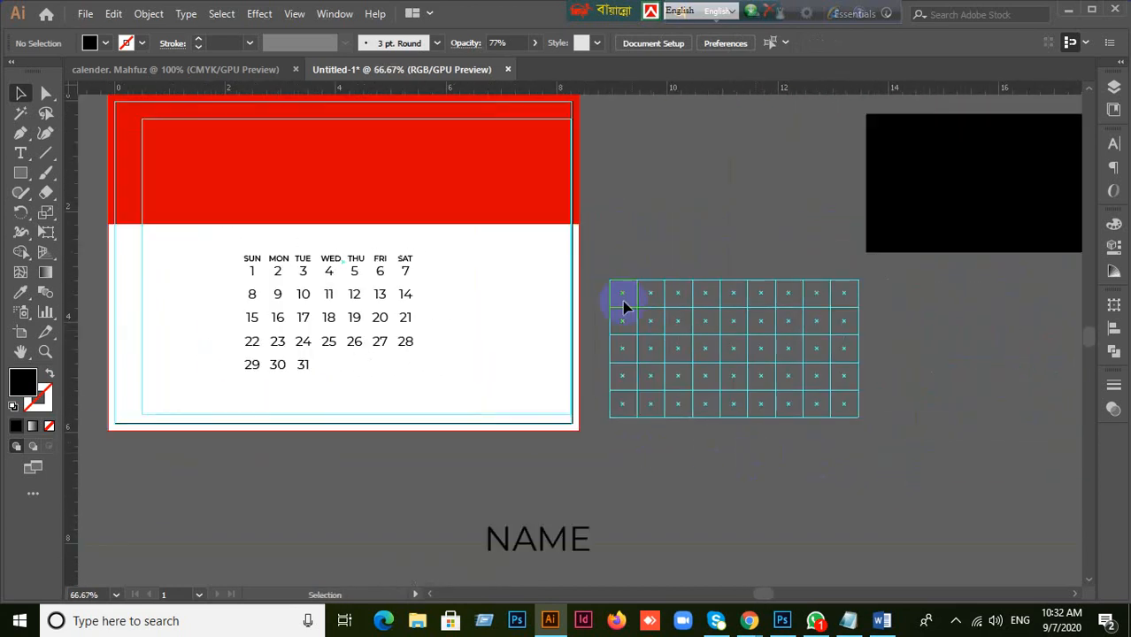
scroll(641, 453, "down", 3)
scroll(642, 457, "up", 2)
left_click(494, 522)
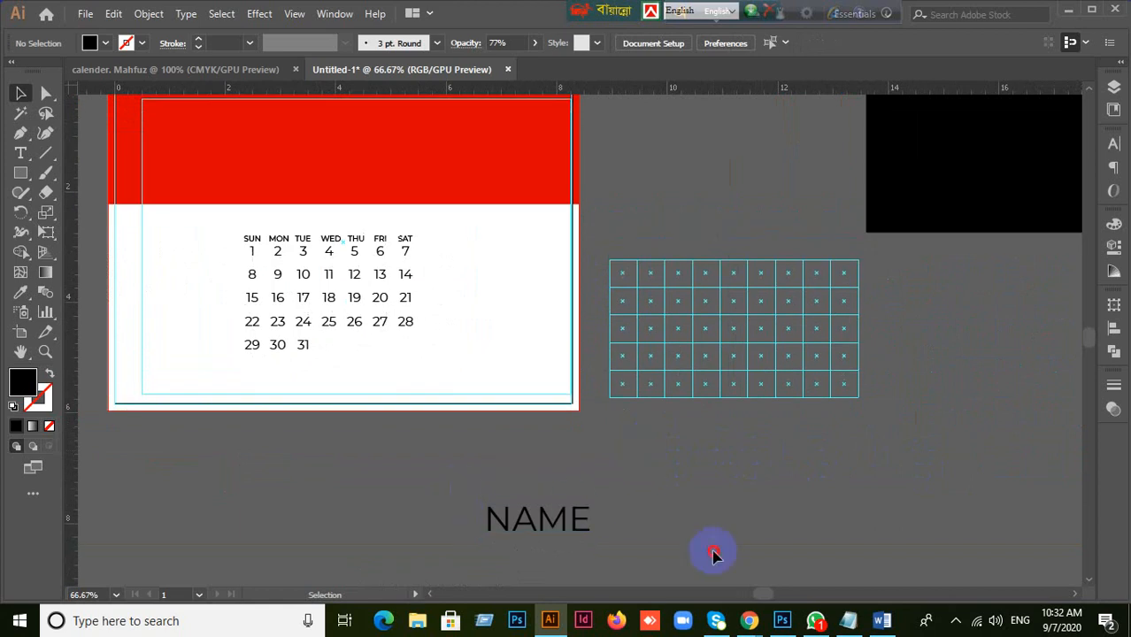
scroll(674, 517, "down", 2)
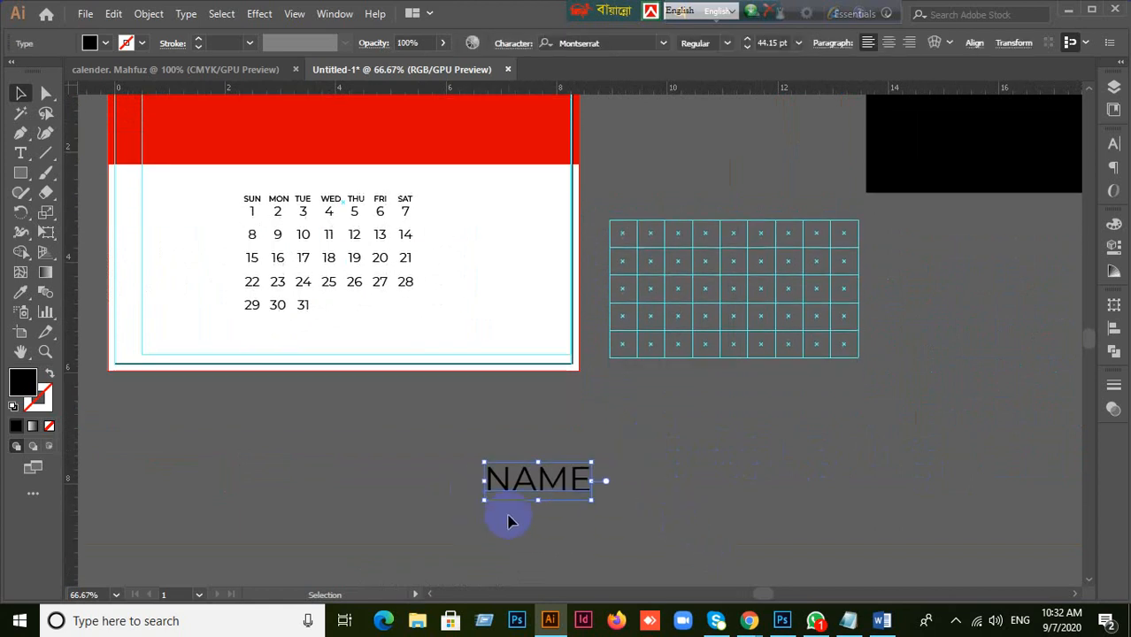
scroll(378, 256, "up", 2)
scroll(456, 352, "down", 1)
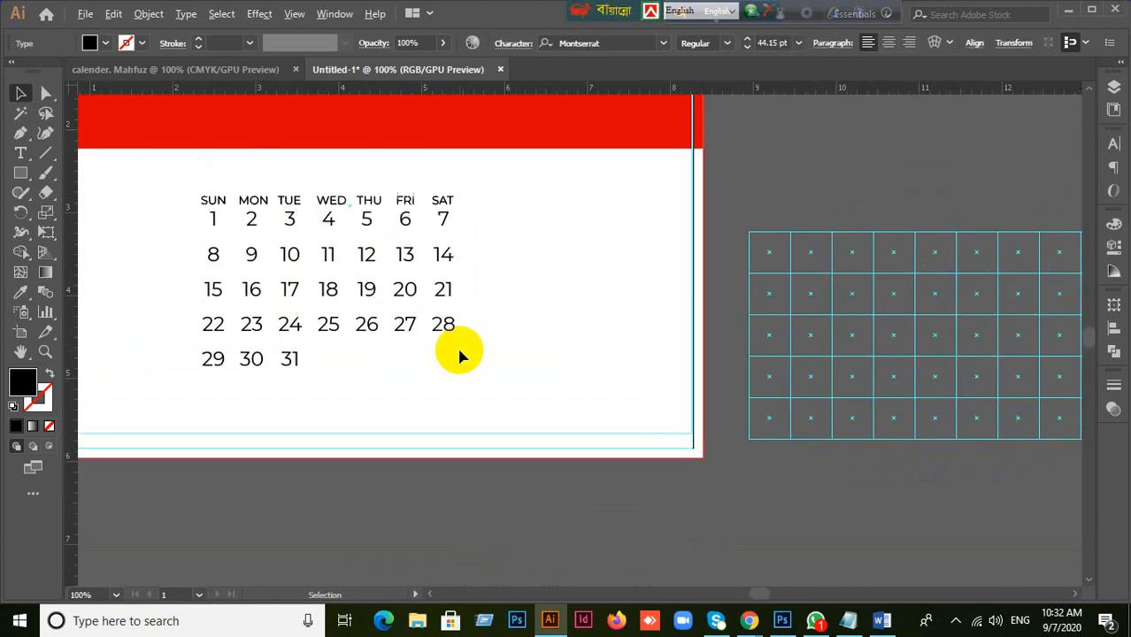
left_click(404, 329)
left_click(811, 460)
scroll(789, 479, "down", 2)
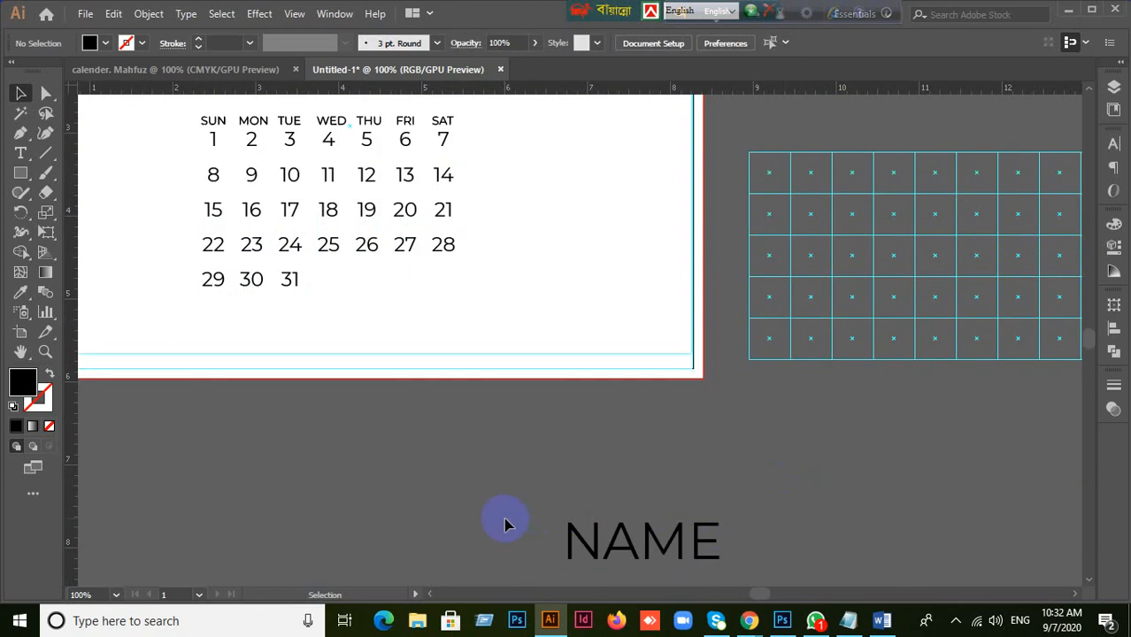
left_click_drag(507, 520, 867, 539)
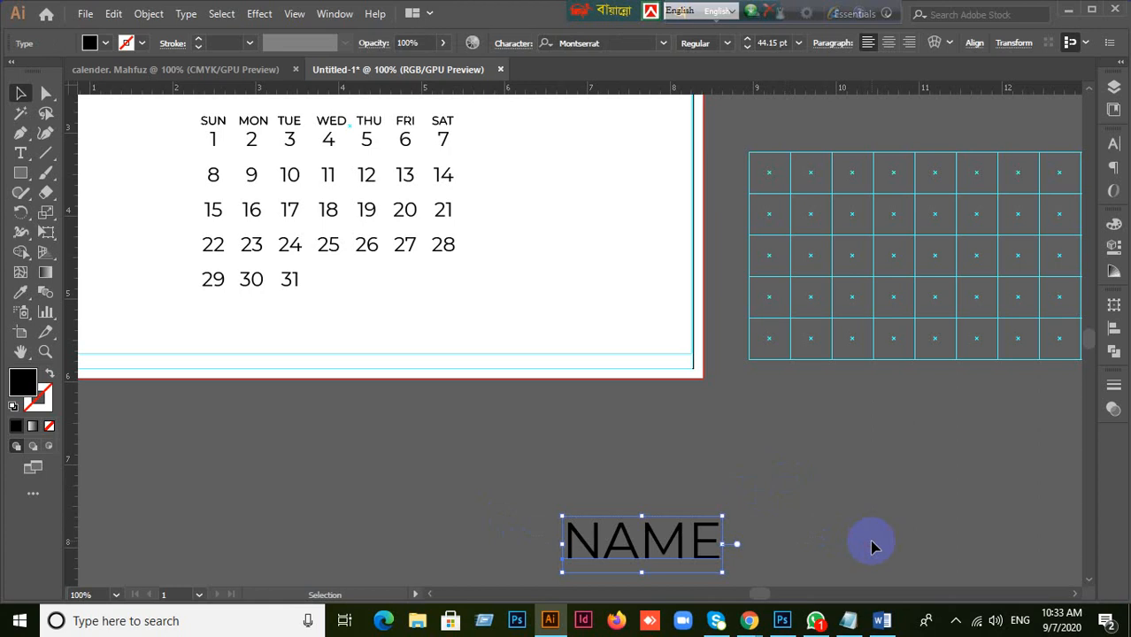
- Switch to WhatsApp and open the chat in which the file calender practice.ai was received
left_click(1074, 18)
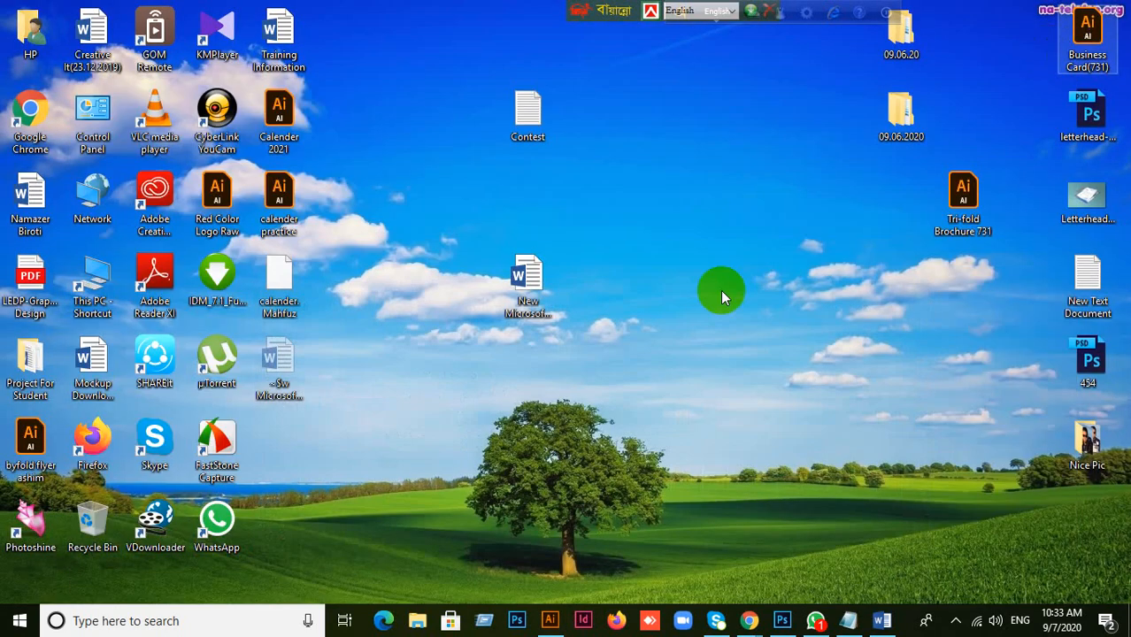
left_click(946, 208)
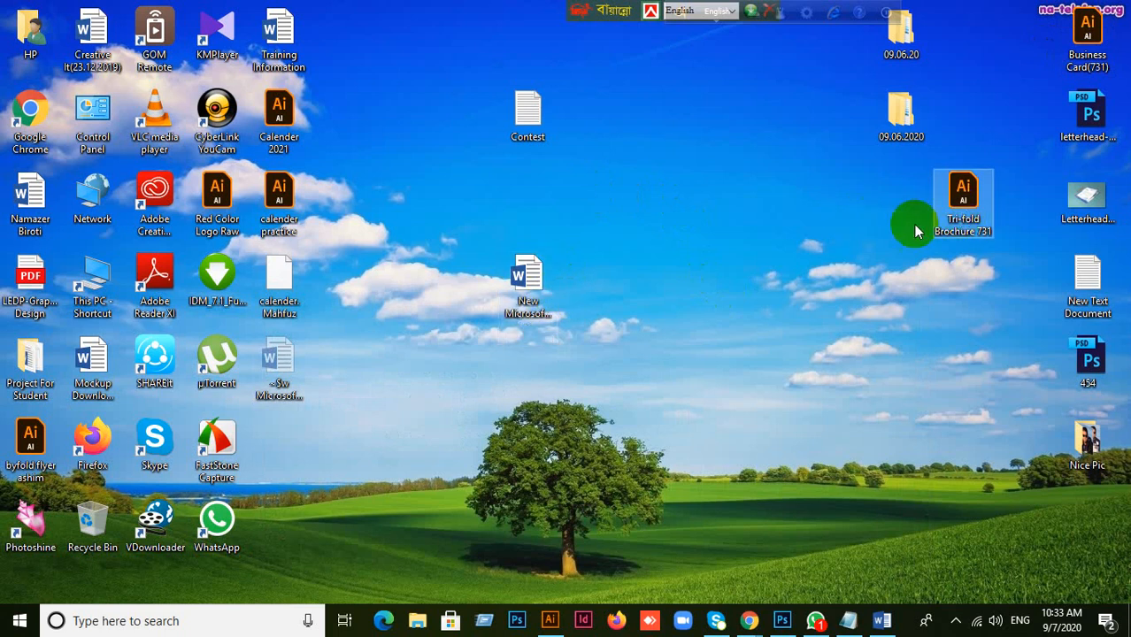
left_click(731, 241)
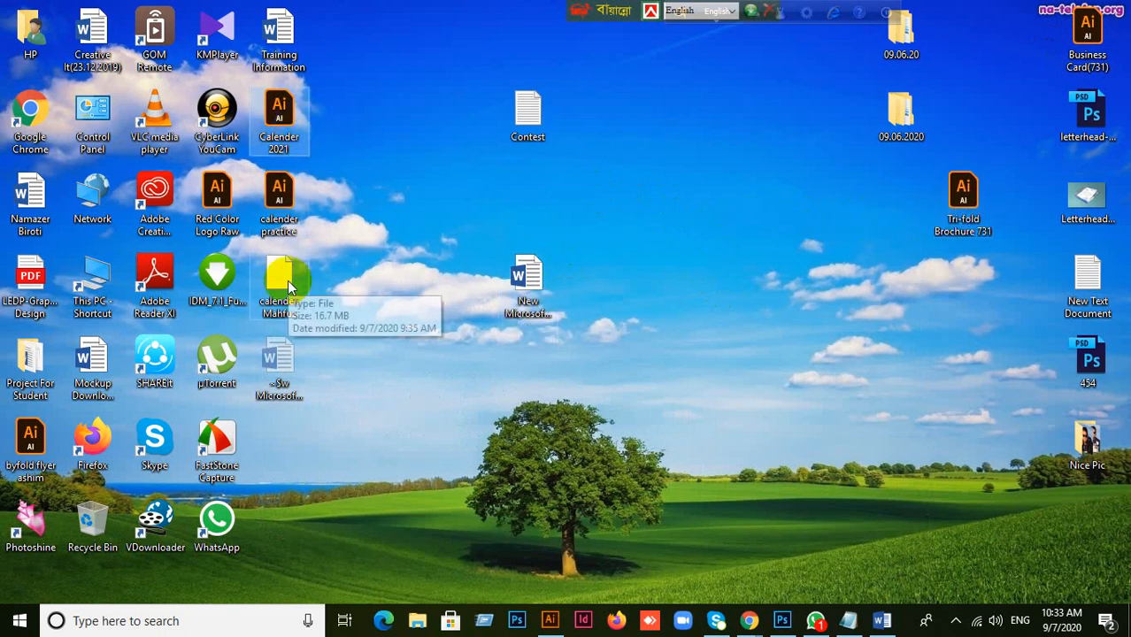
left_click(815, 620)
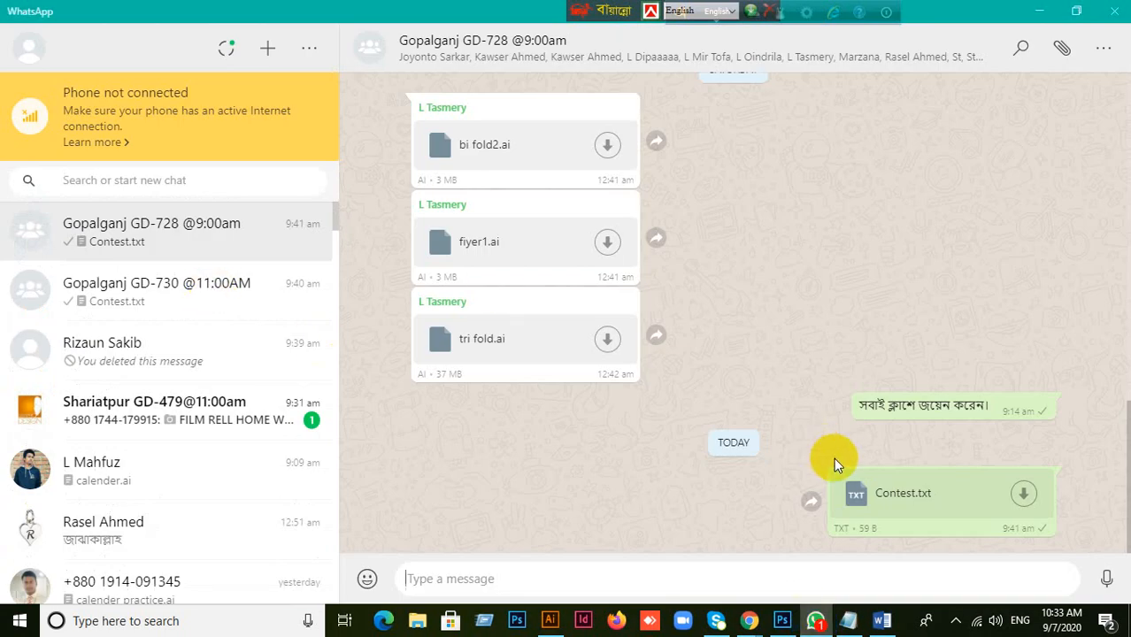
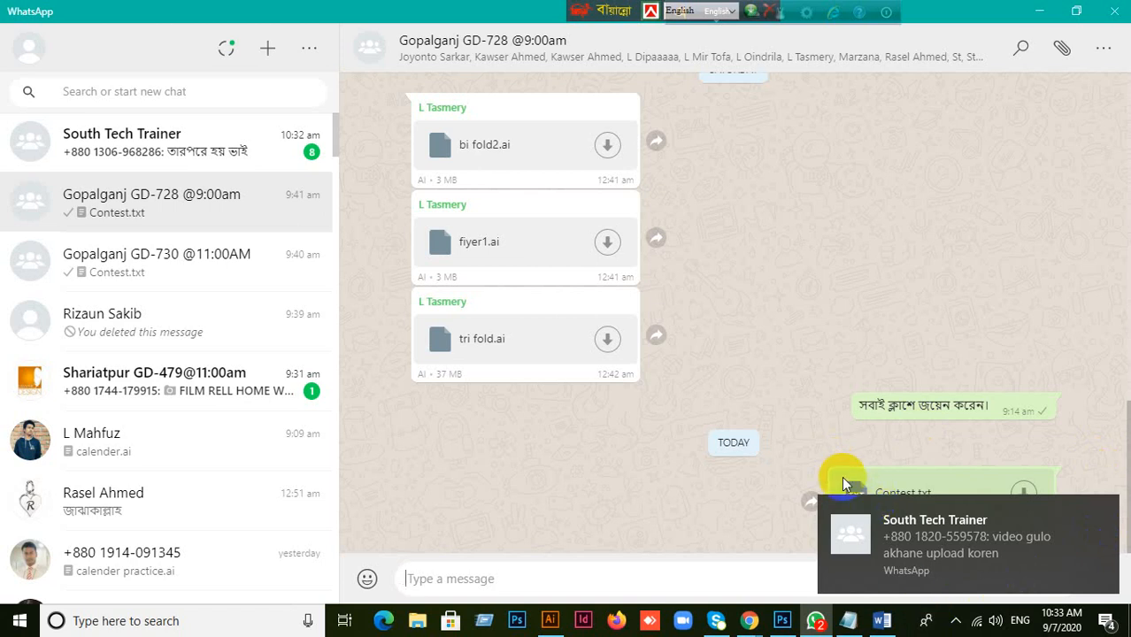
left_click(815, 623)
left_click(816, 623)
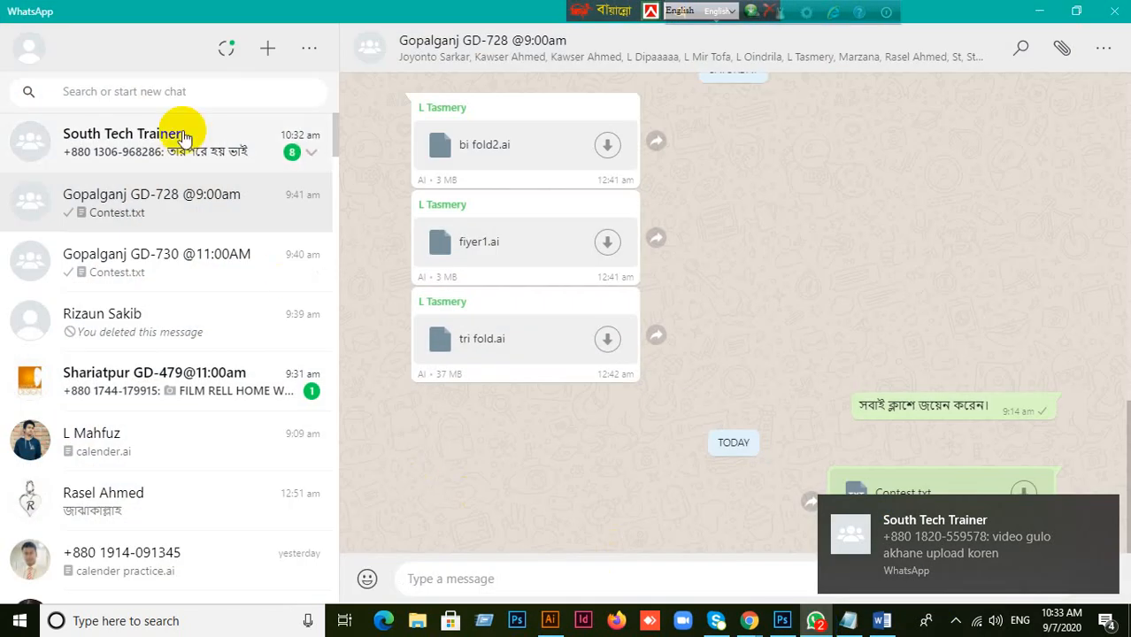
left_click(228, 219)
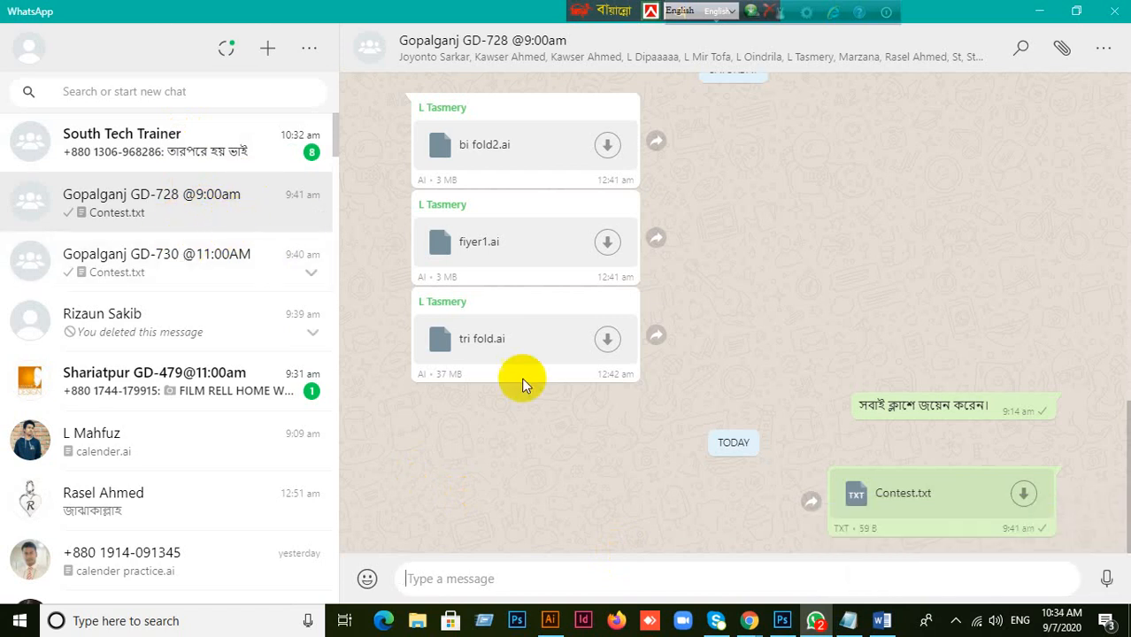
scroll(262, 460, "down", 2)
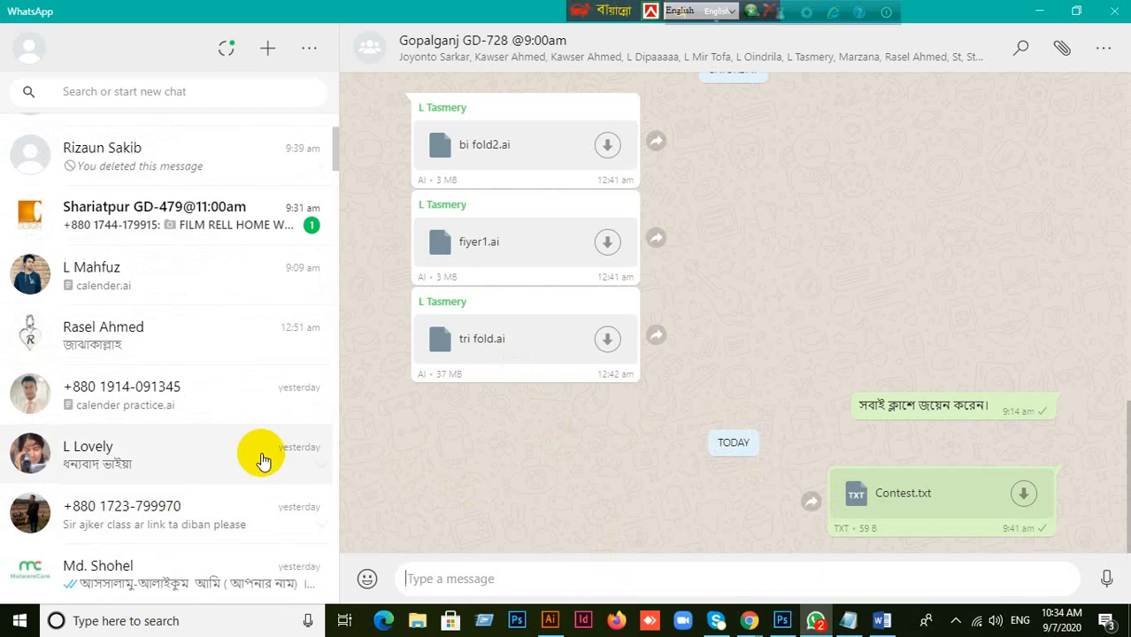
left_click(284, 407)
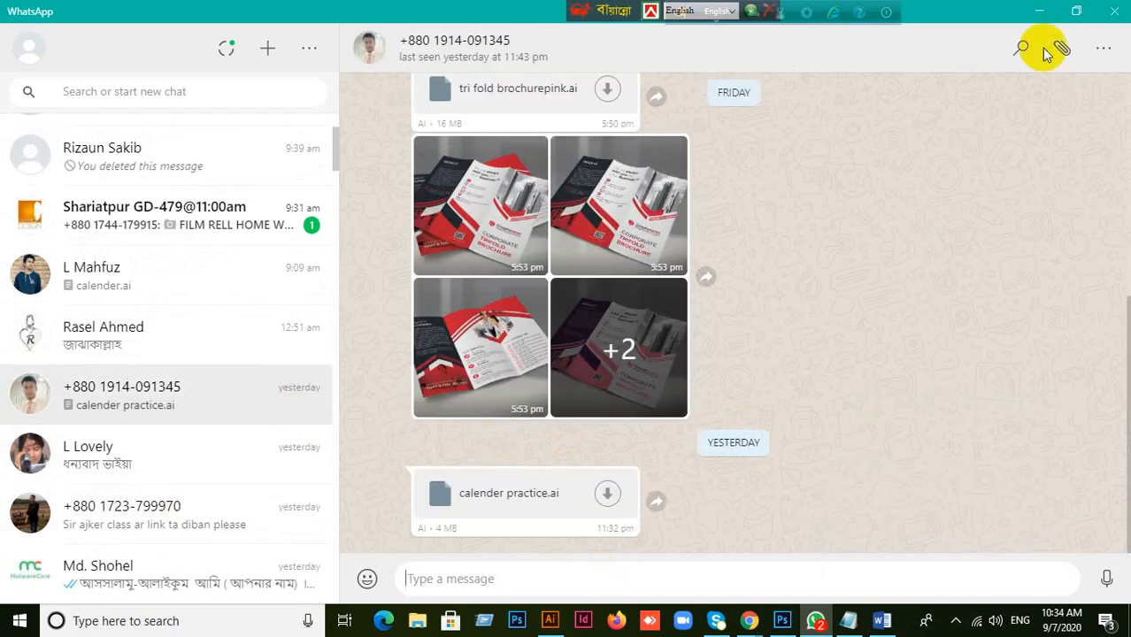
- Open the calender practice file from the desktop in Illustrator
left_click(1040, 11)
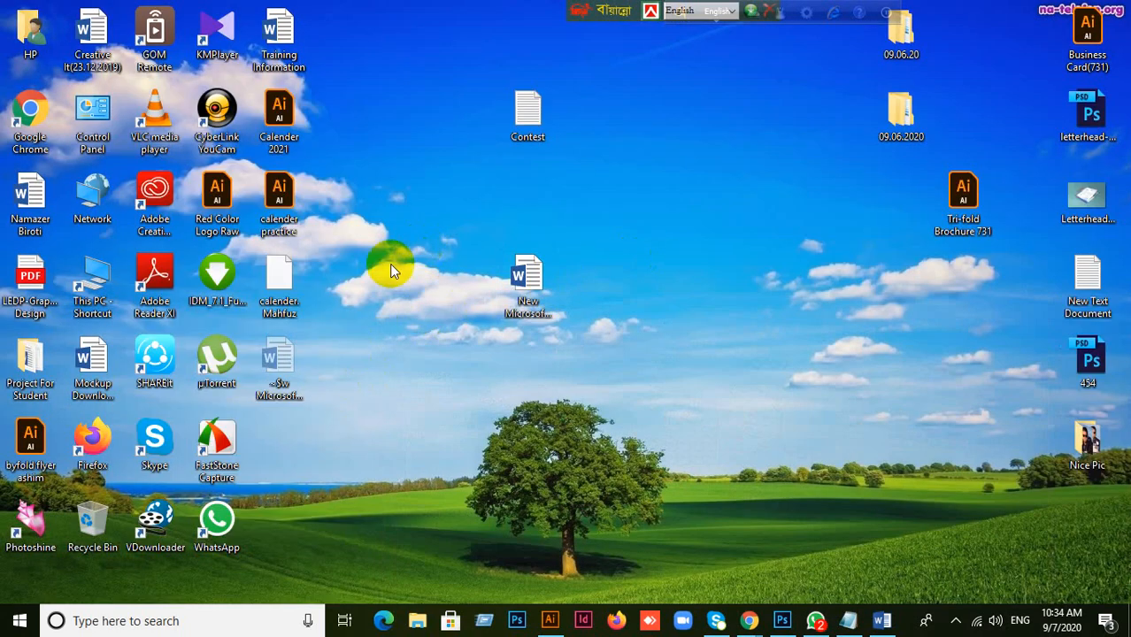
left_click_drag(278, 197, 528, 7)
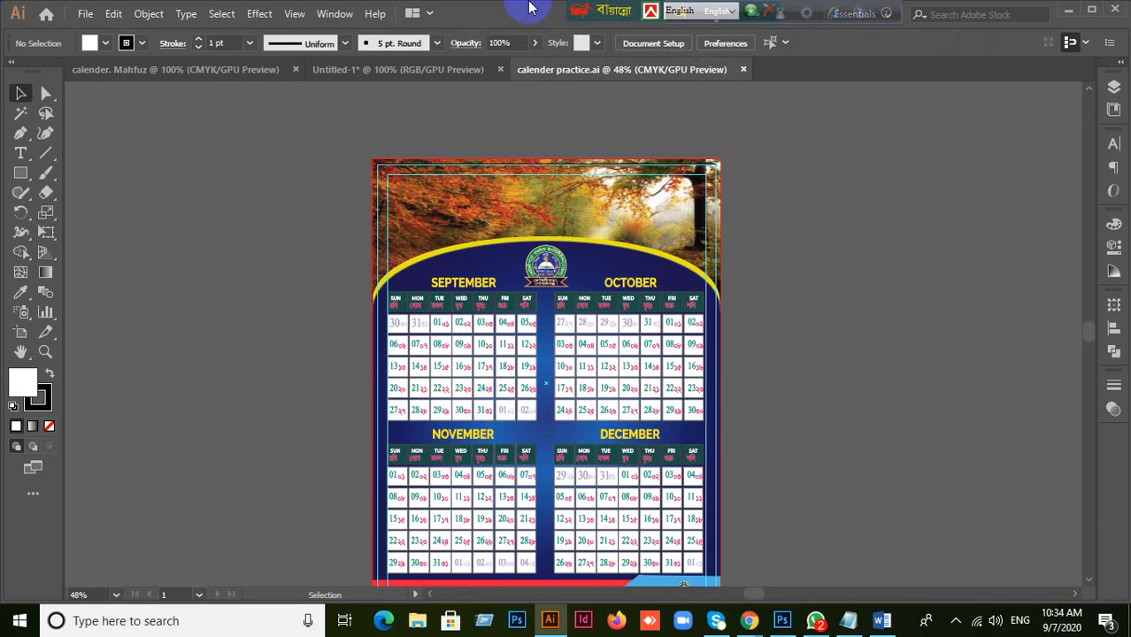
scroll(498, 494, "up", 1)
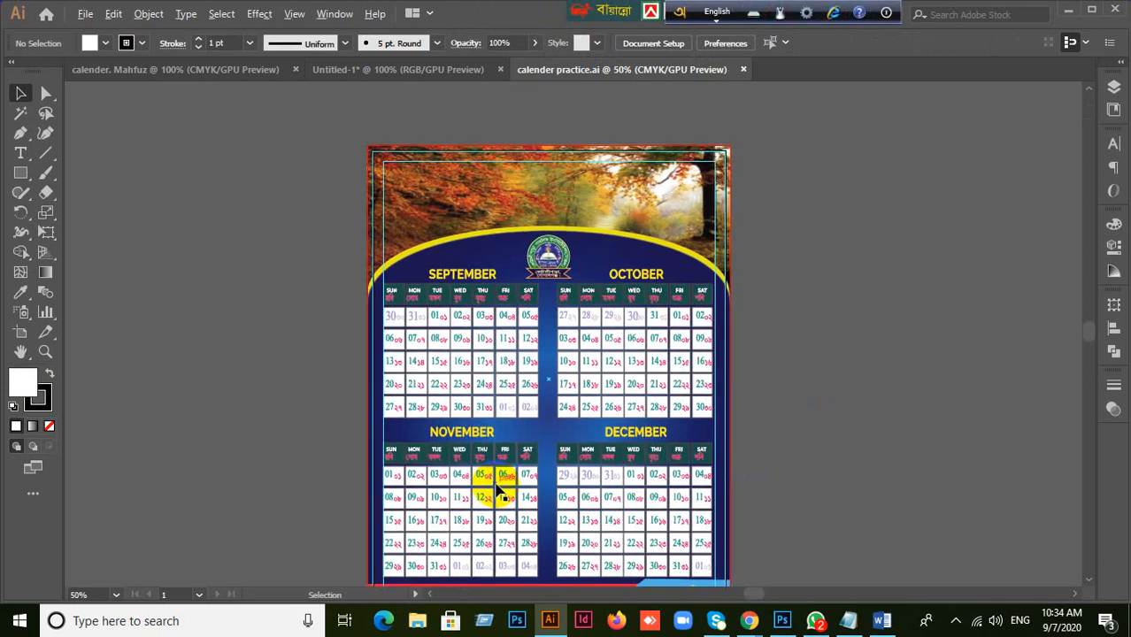
- Inspect the September date cells in the practice calendar, with their English and Bangla numerals
scroll(498, 494, "up", 2)
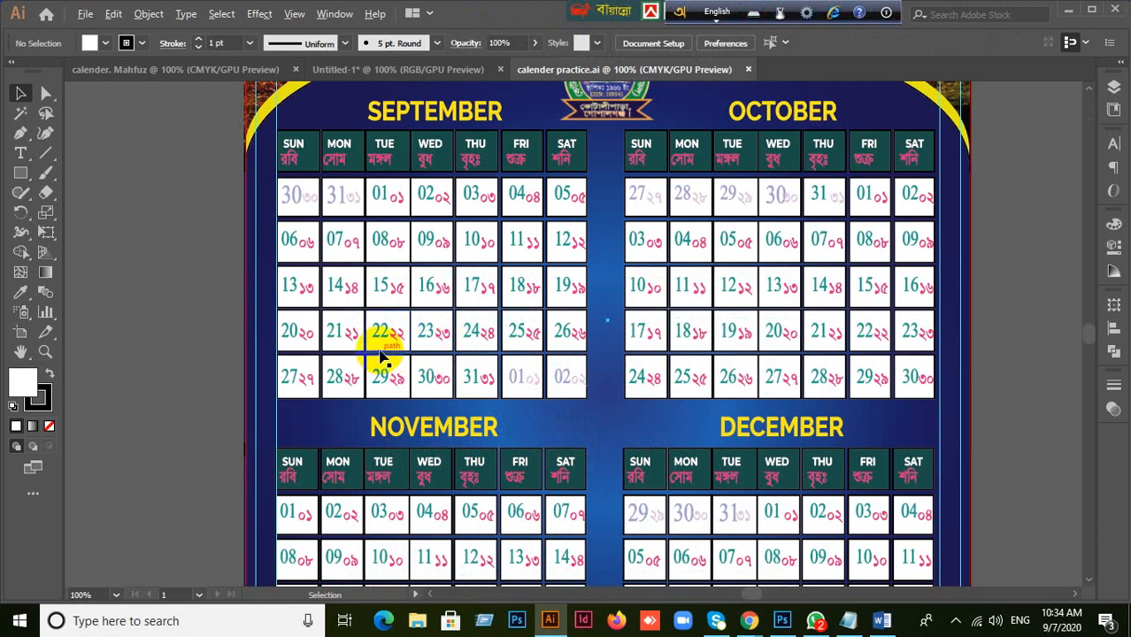
scroll(383, 358, "up", 1)
scroll(454, 372, "up", 1)
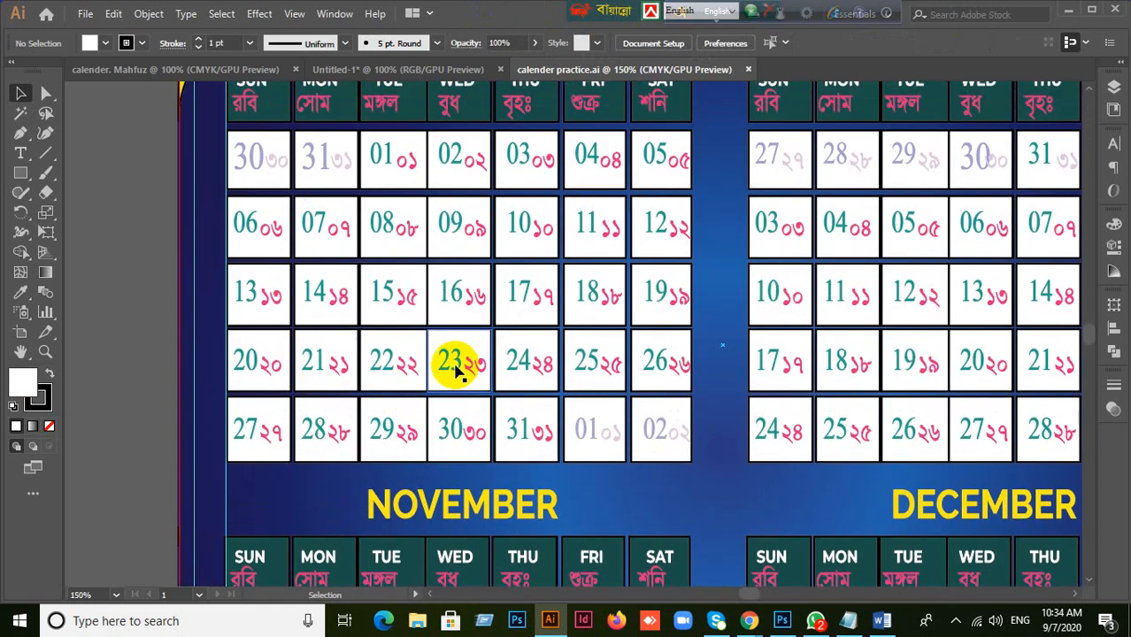
scroll(454, 373, "up", 1)
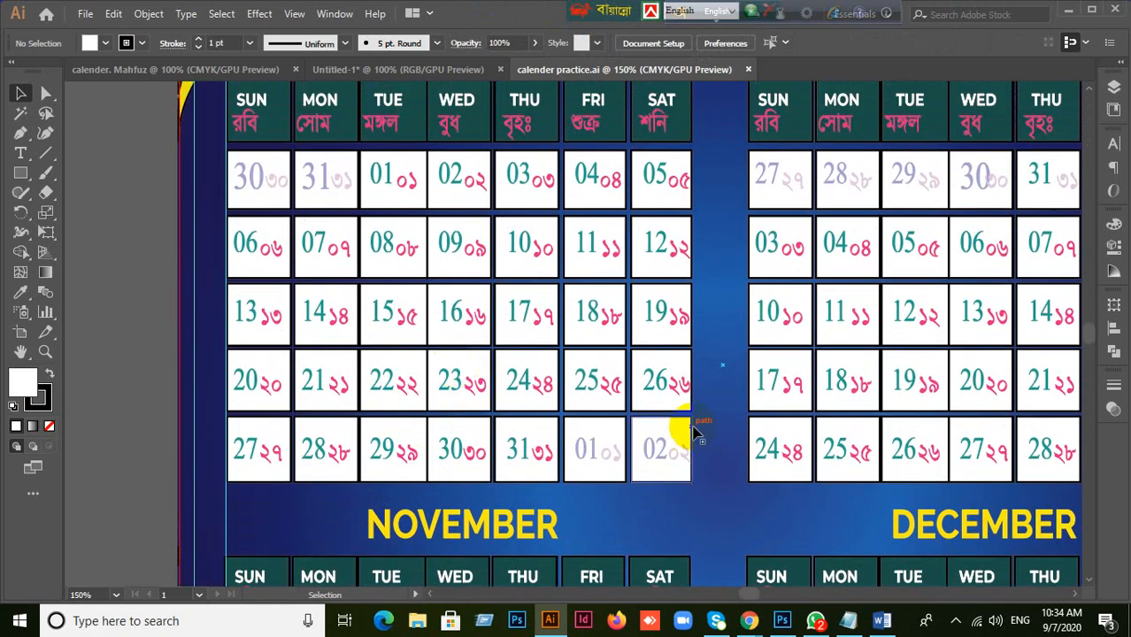
- Check the Google Meet call in Chrome and return to the practice calendar in Illustrator
mouse_move(749, 620)
left_click(642, 549)
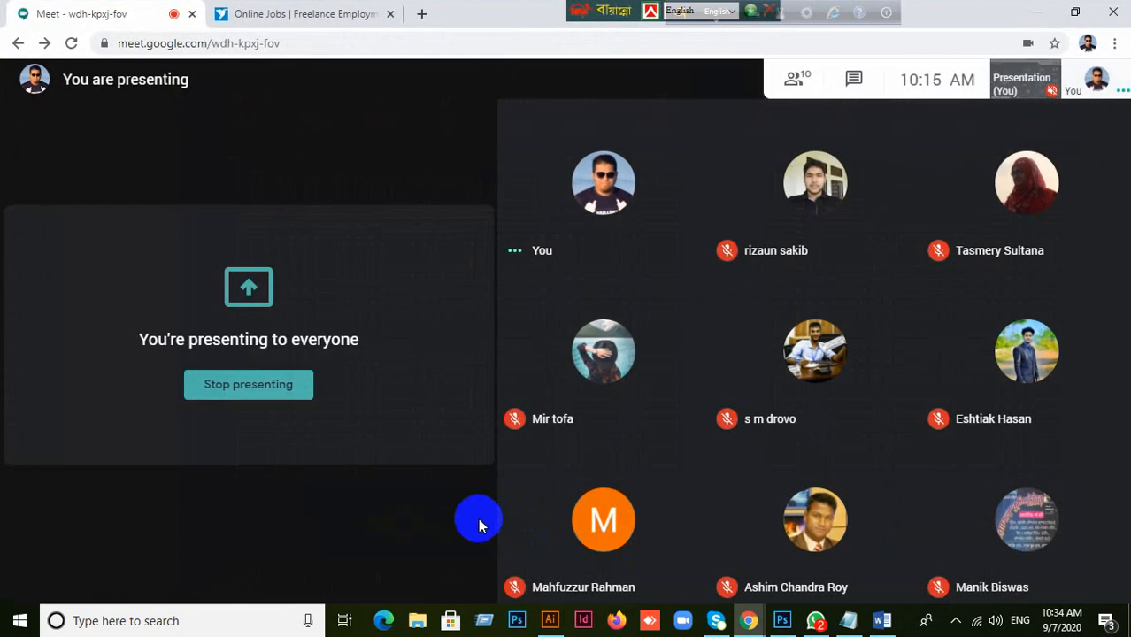
left_click(549, 627)
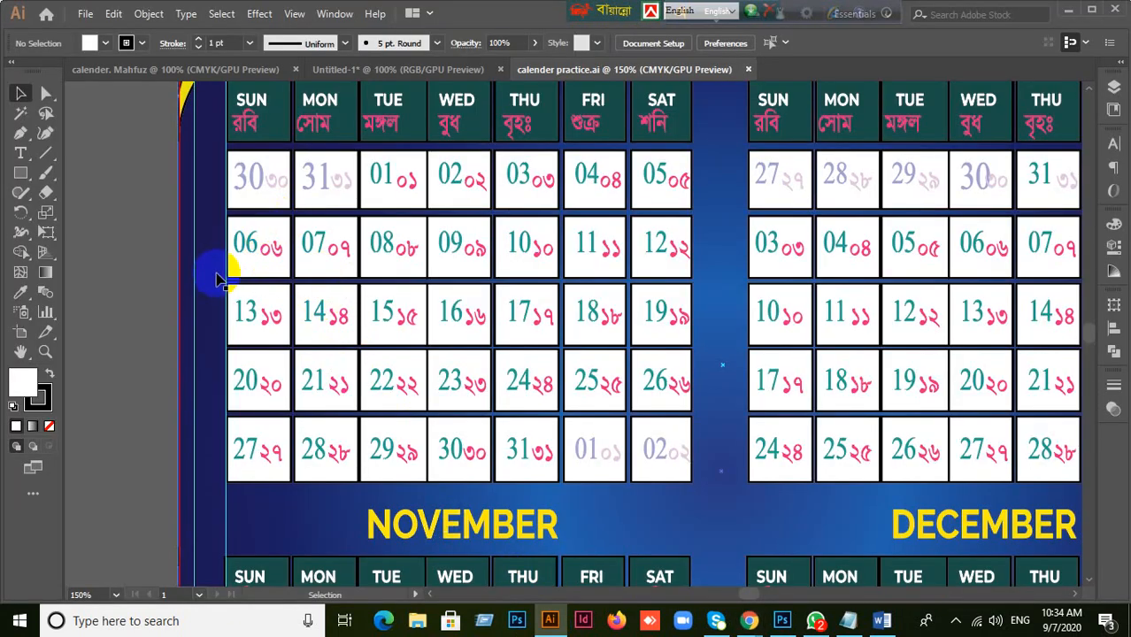
- Examine the September and October grids up close, checking the date group and the gradient background behind it
scroll(217, 265, "up", 1, "alt")
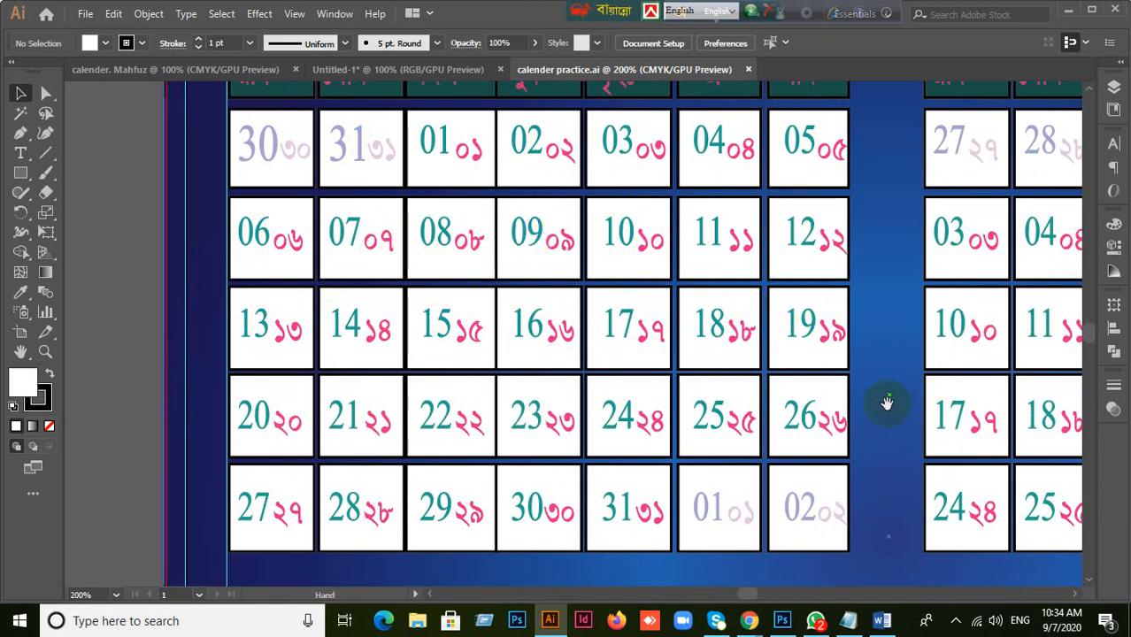
left_click_drag(883, 403, 813, 406)
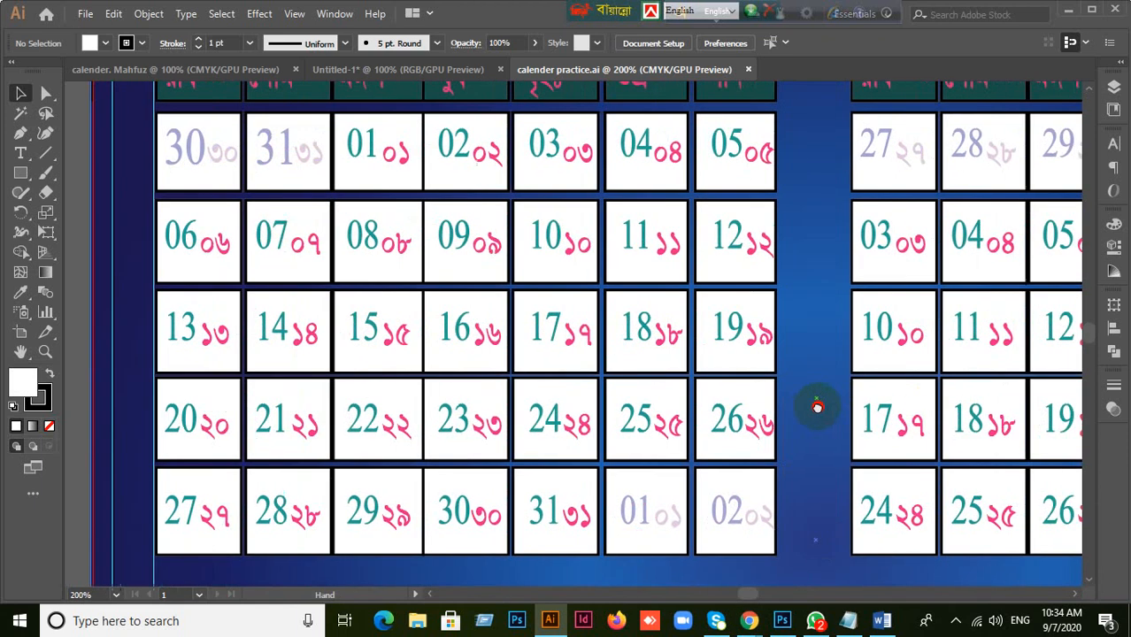
left_click(522, 252)
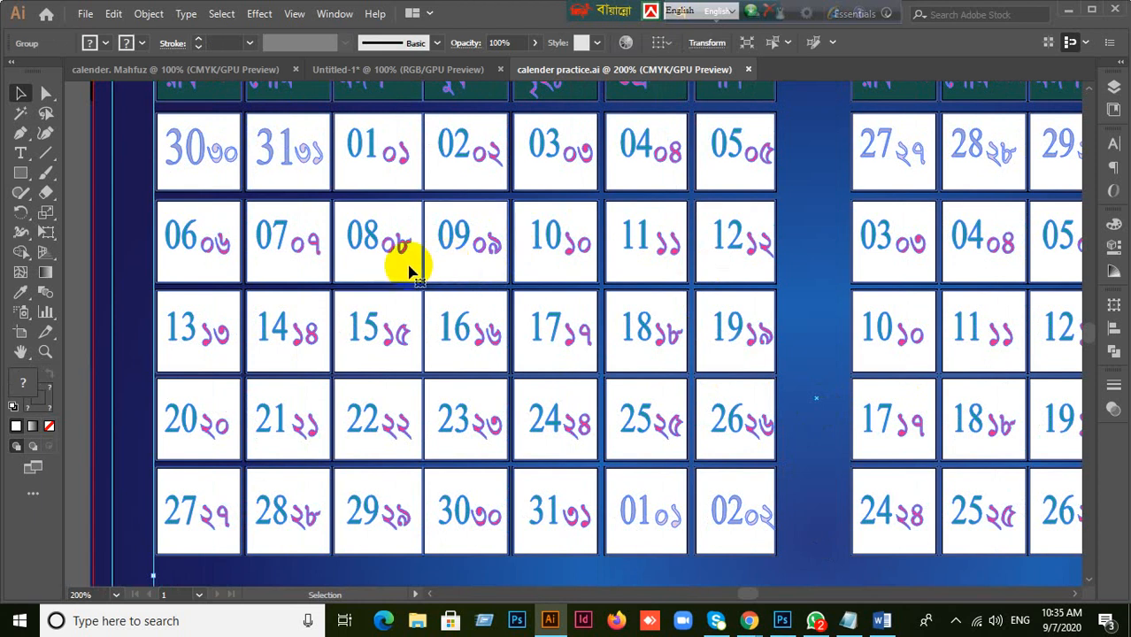
left_click(800, 305)
left_click_drag(800, 255, 870, 361)
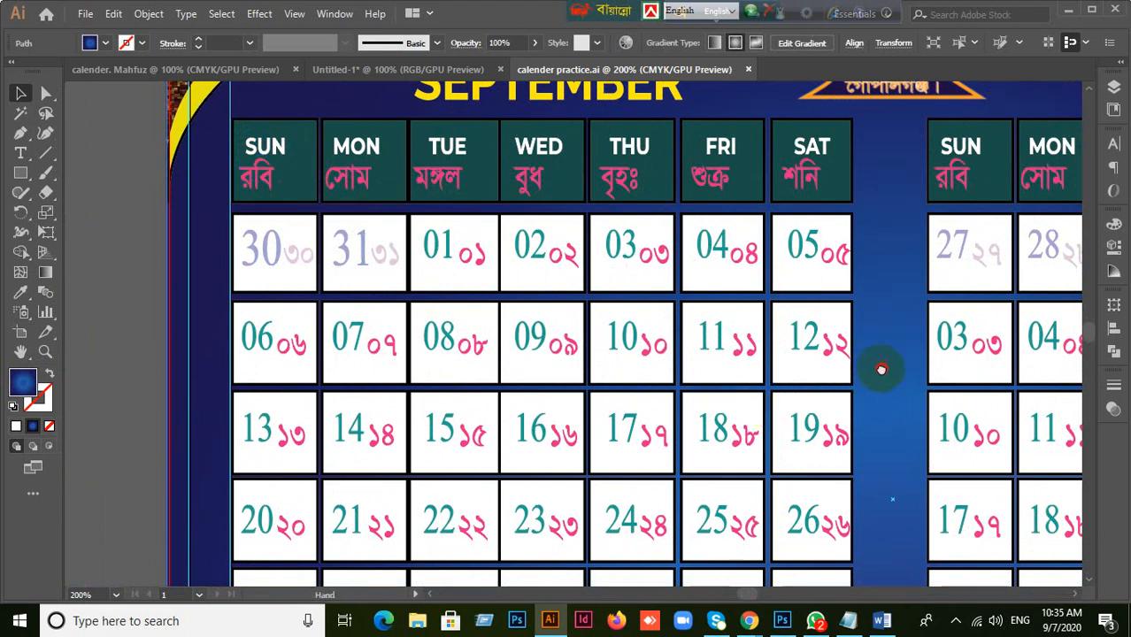
left_click_drag(878, 369, 591, 435)
left_click_drag(808, 341, 408, 299)
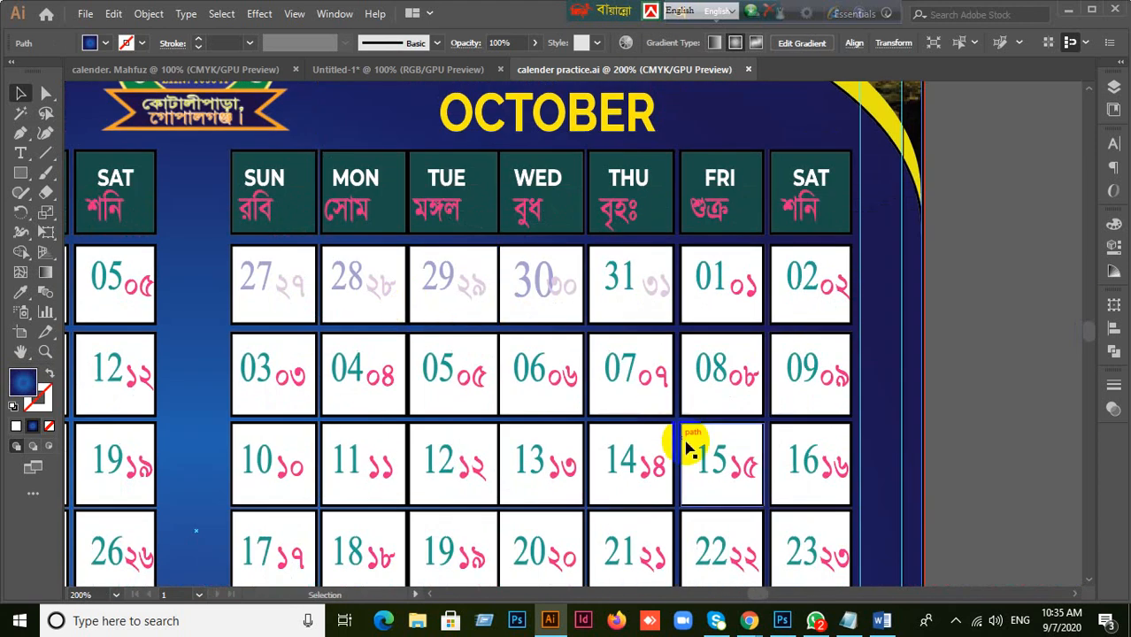
left_click_drag(713, 467, 696, 349)
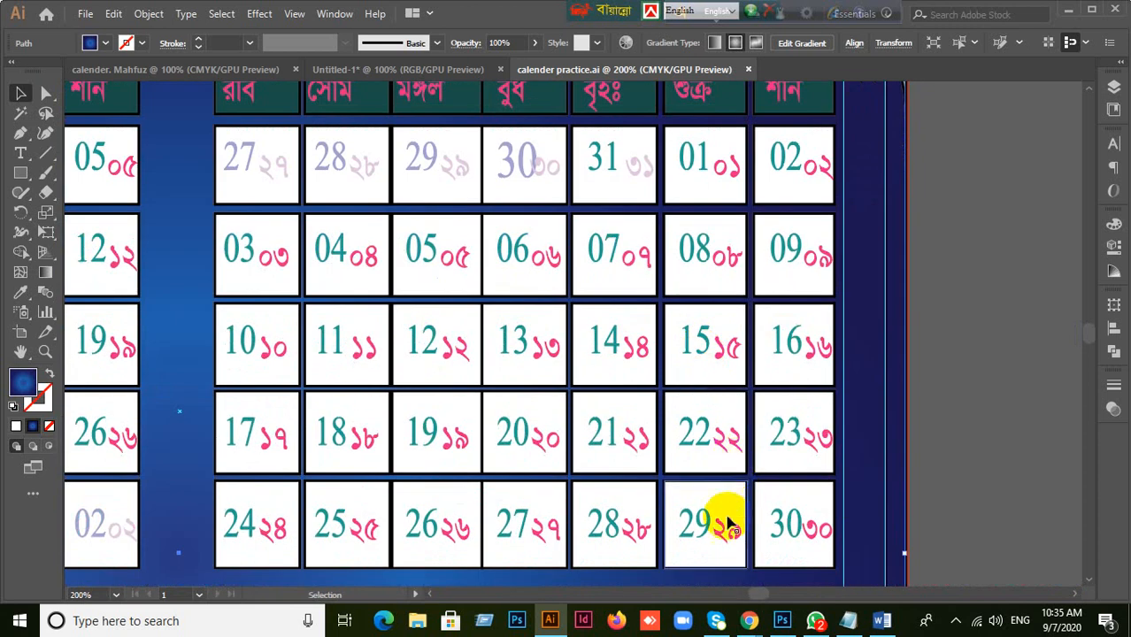
left_click_drag(660, 535, 677, 463)
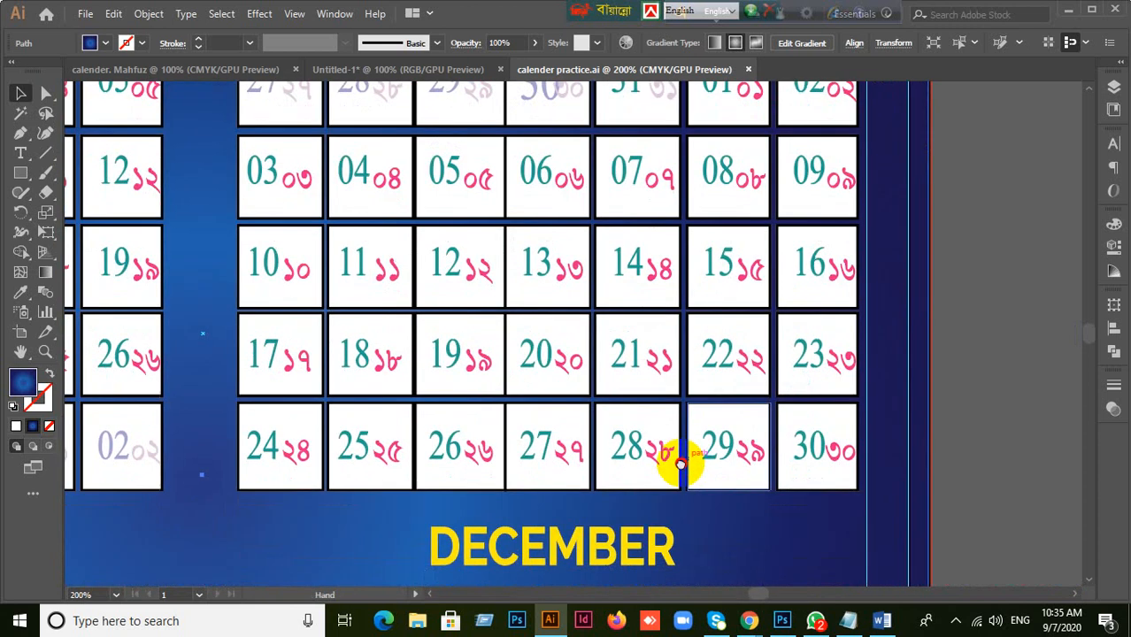
- Examine the November and December grids, including the faded neighbouring-month dates and the bilingual day headers
left_click_drag(644, 542, 795, 273)
left_click_drag(626, 487, 782, 239)
left_click_drag(603, 480, 754, 228)
left_click_drag(566, 354, 778, 497)
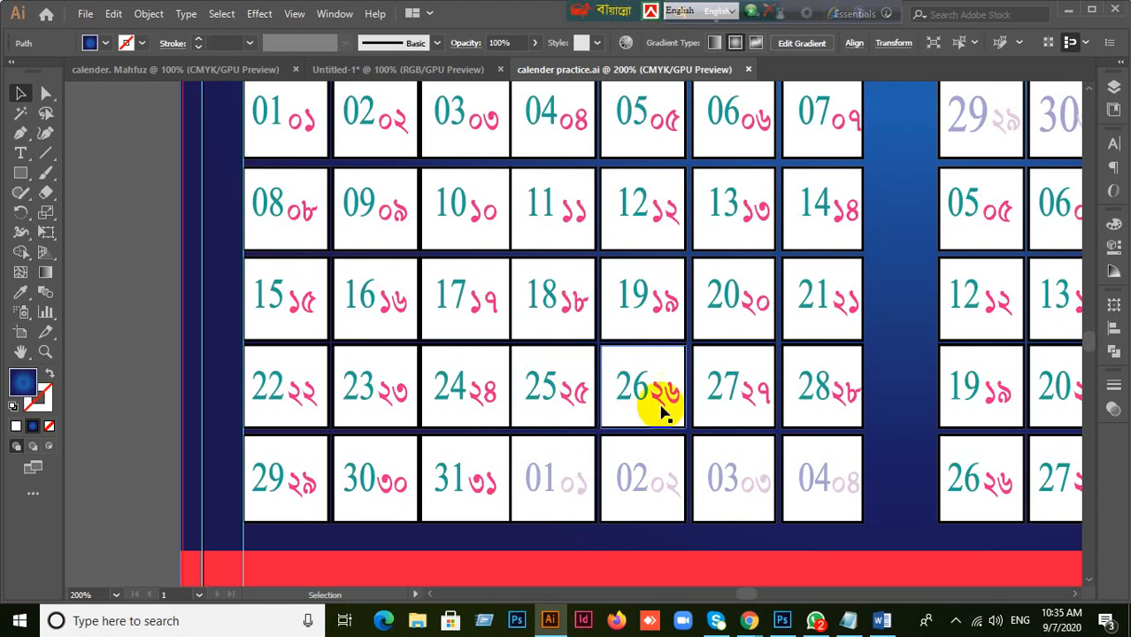
scroll(661, 404, "up", 3)
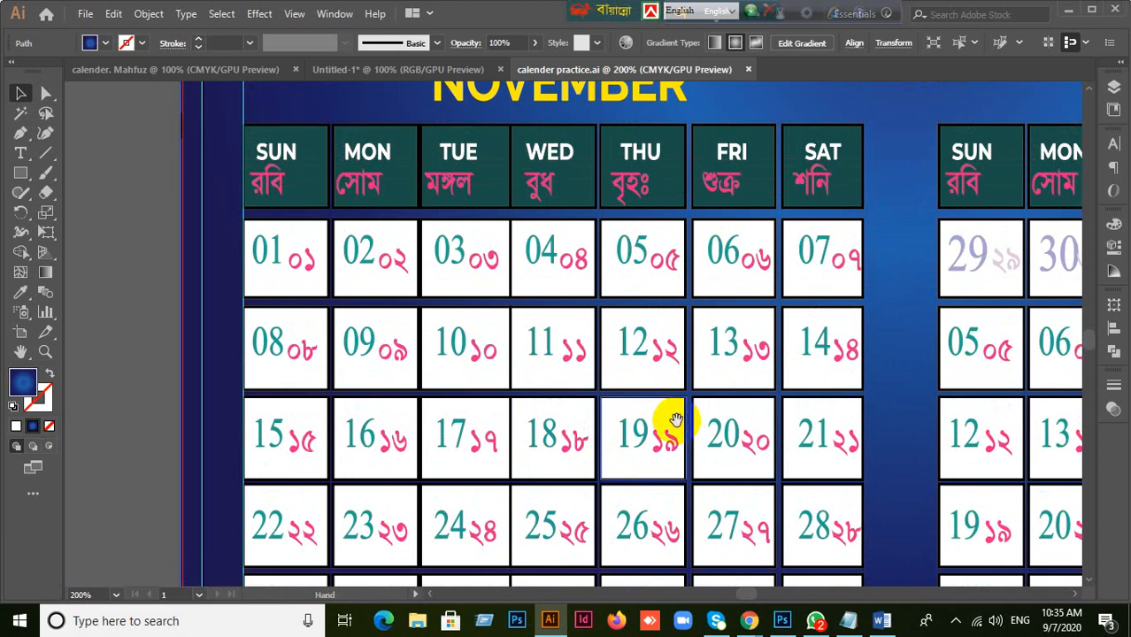
left_click_drag(677, 423, 418, 473)
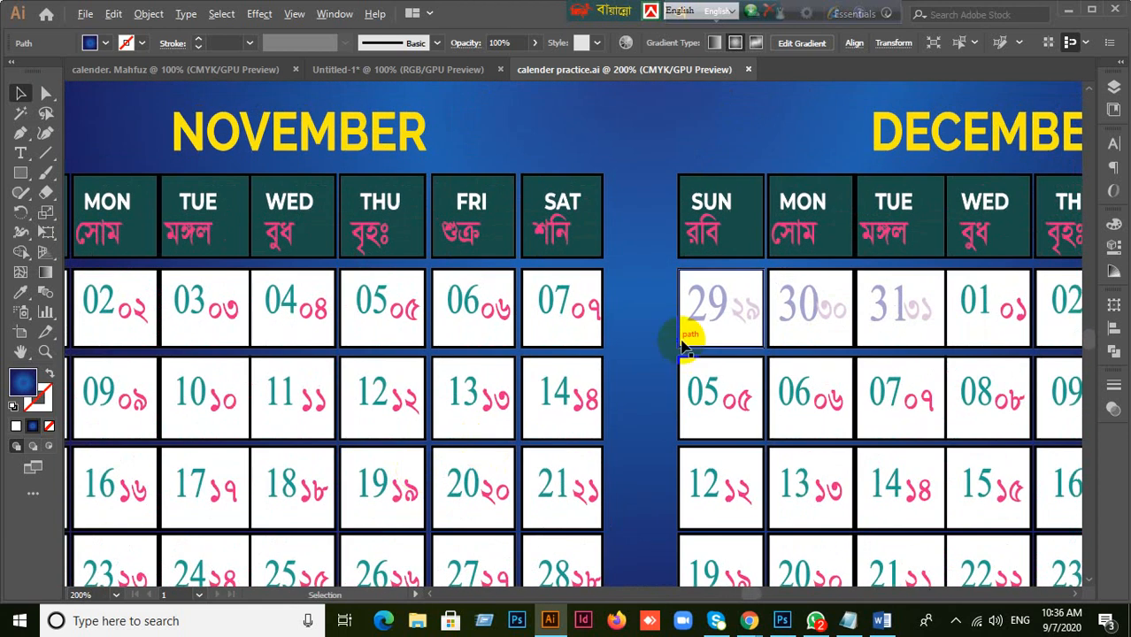
scroll(685, 345, "down", 3)
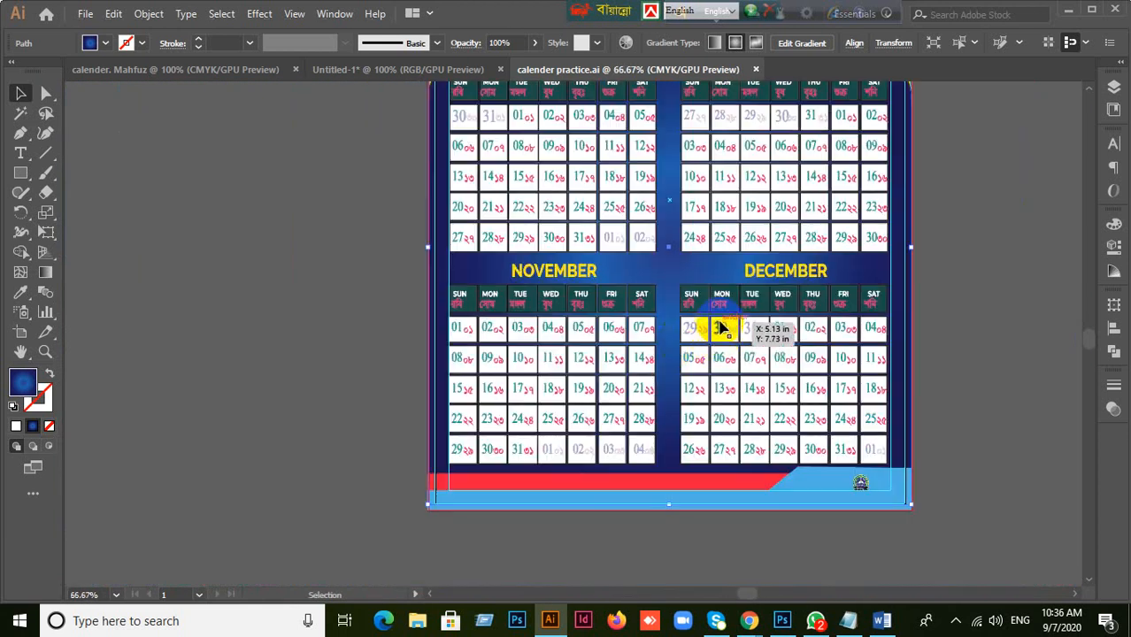
scroll(646, 353, "up", 3)
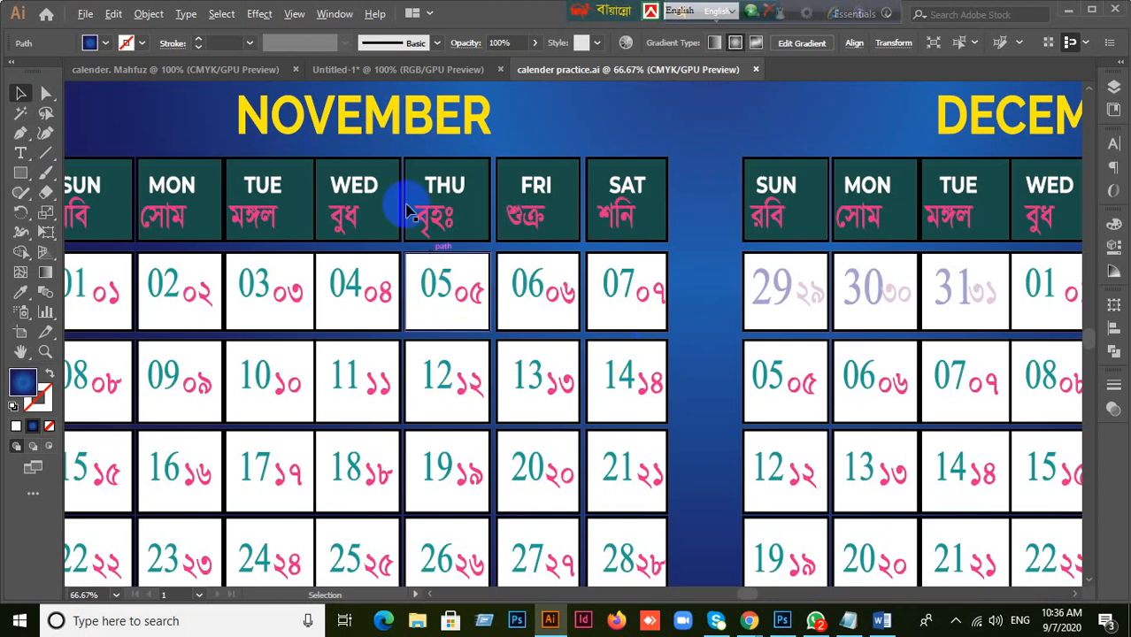
scroll(429, 277, "down", 2)
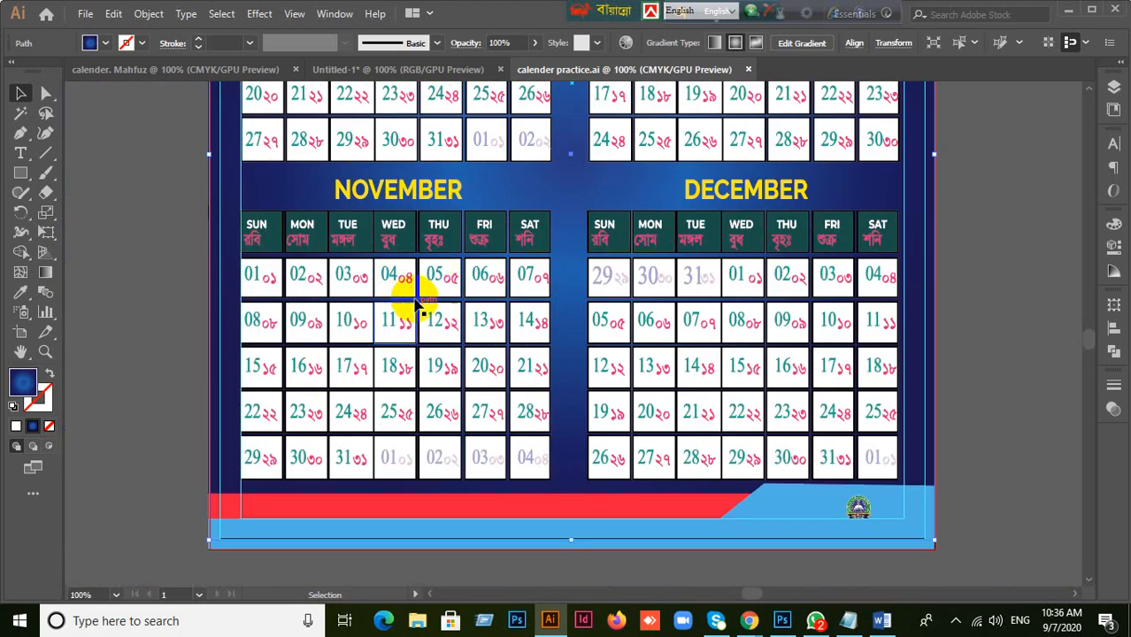
scroll(411, 266, "up", 2)
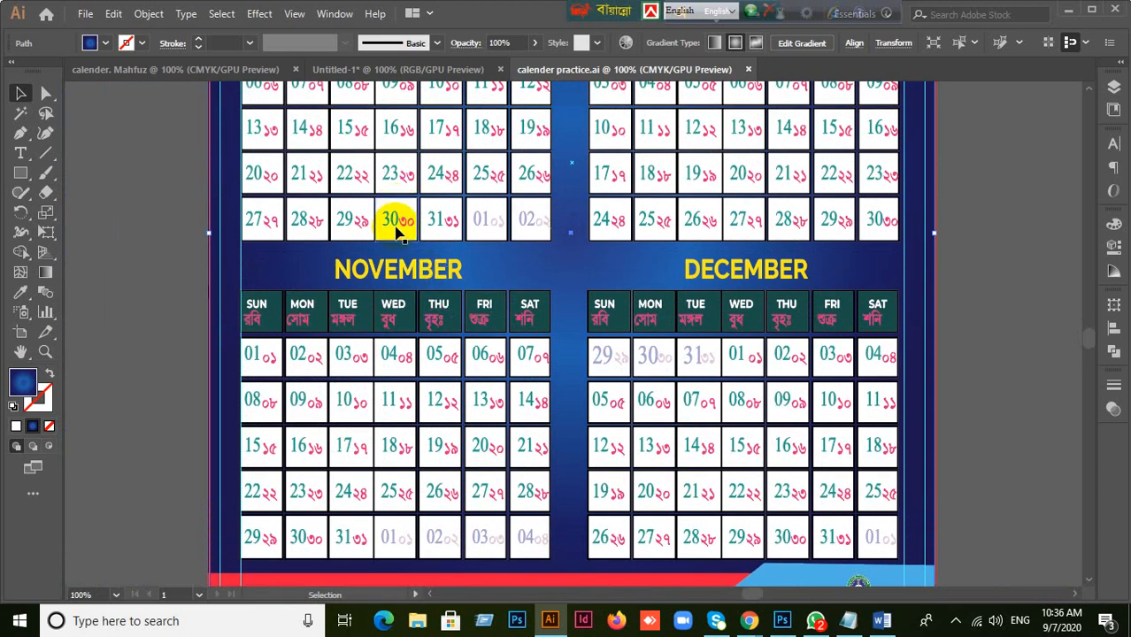
- Review the upper half of the calendar, from the autumn photo and yellow arch to October's first date row
scroll(394, 241, "up", 3)
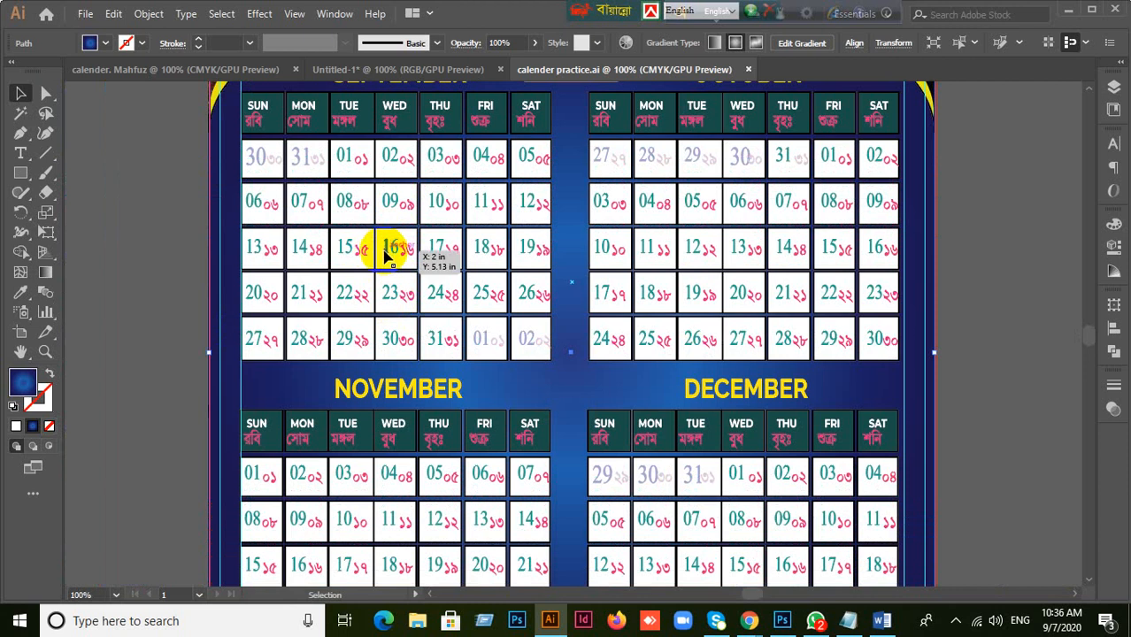
scroll(381, 247, "up", 3)
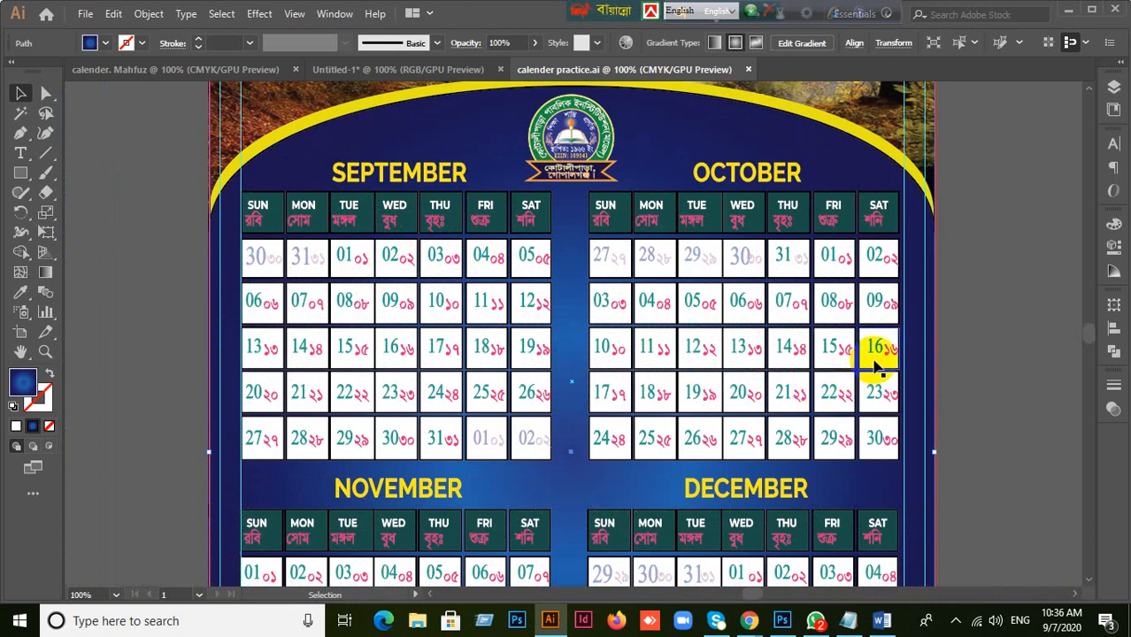
left_click_drag(982, 386, 825, 389)
scroll(765, 273, "up", 5)
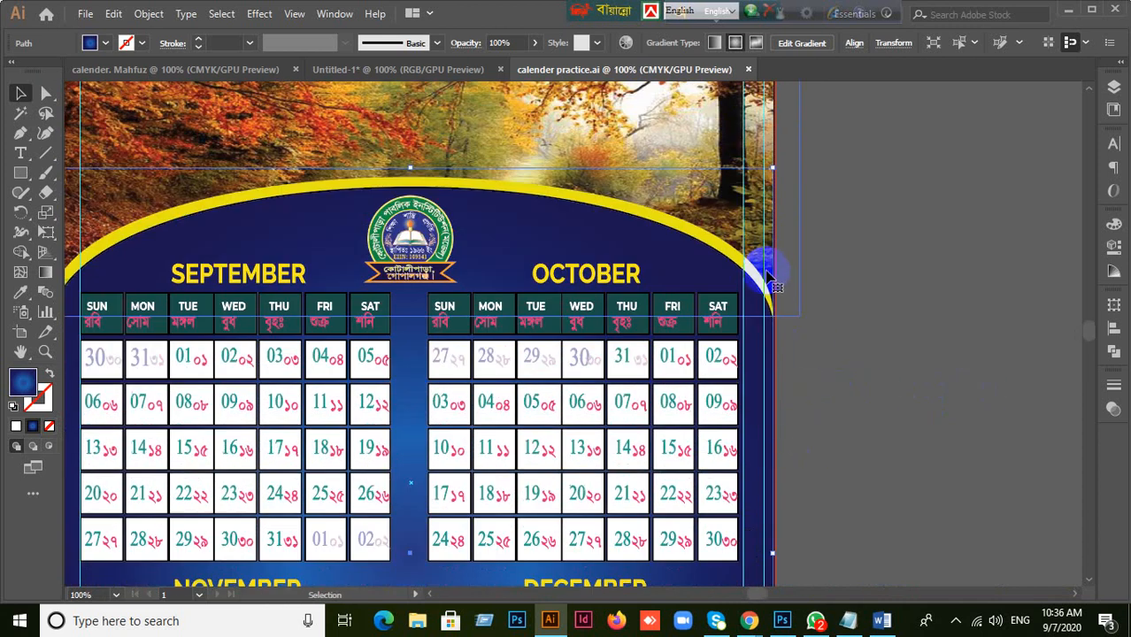
scroll(850, 353, "down", 5)
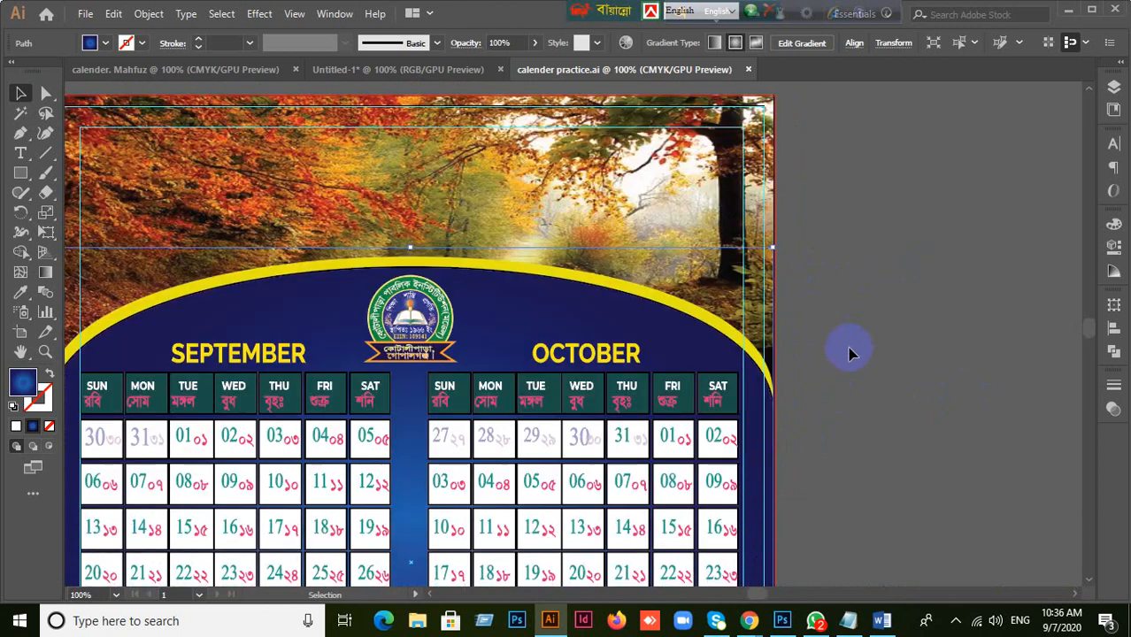
scroll(580, 308, "up", 1)
scroll(580, 308, "up", 1)
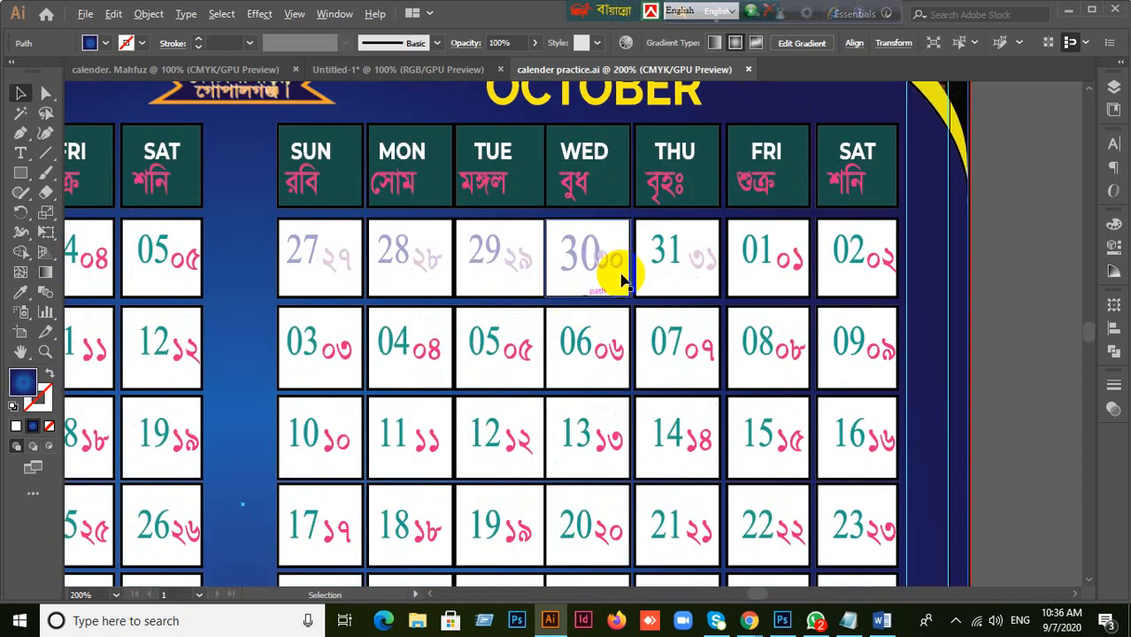
- Simplify the paths of the grouped day names and dates, and clear the selection
right_click(669, 193)
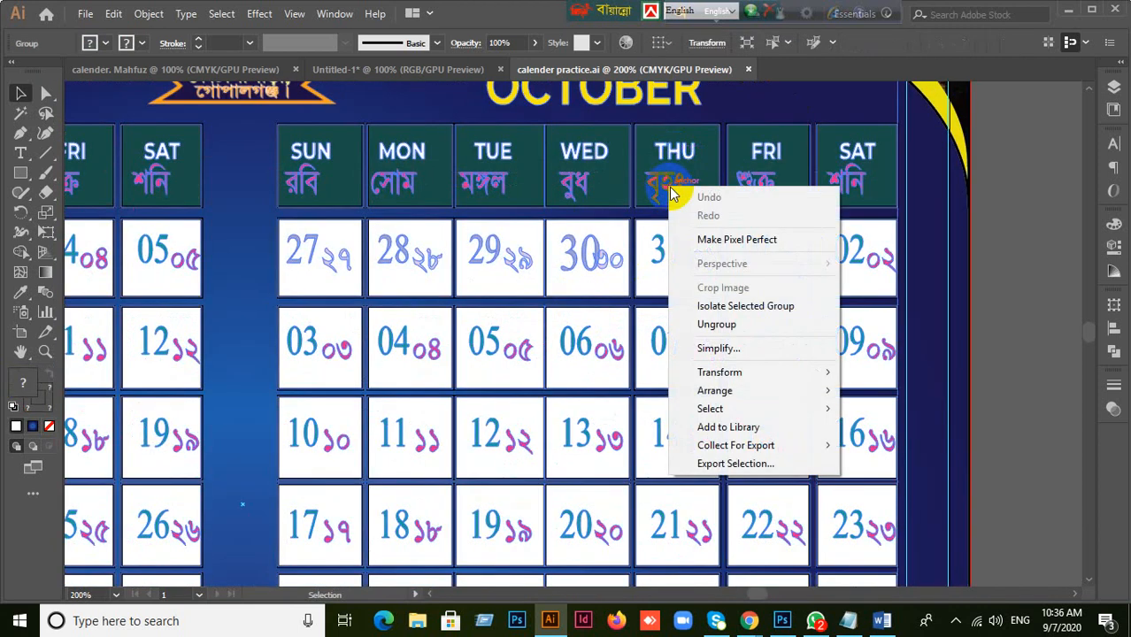
left_click(717, 352)
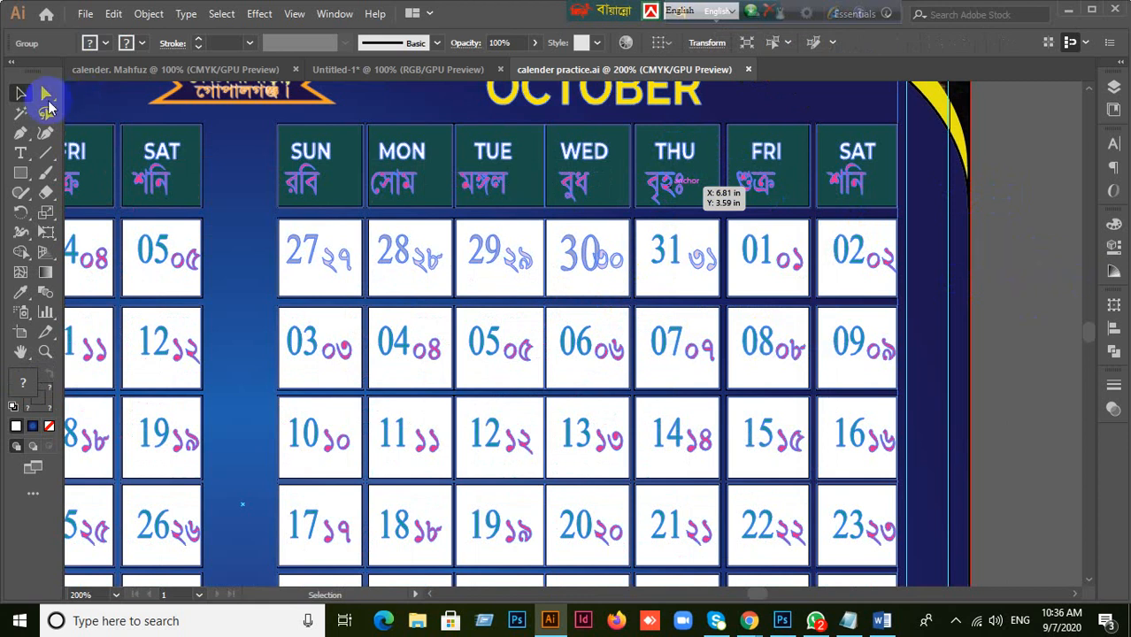
left_click(1006, 217)
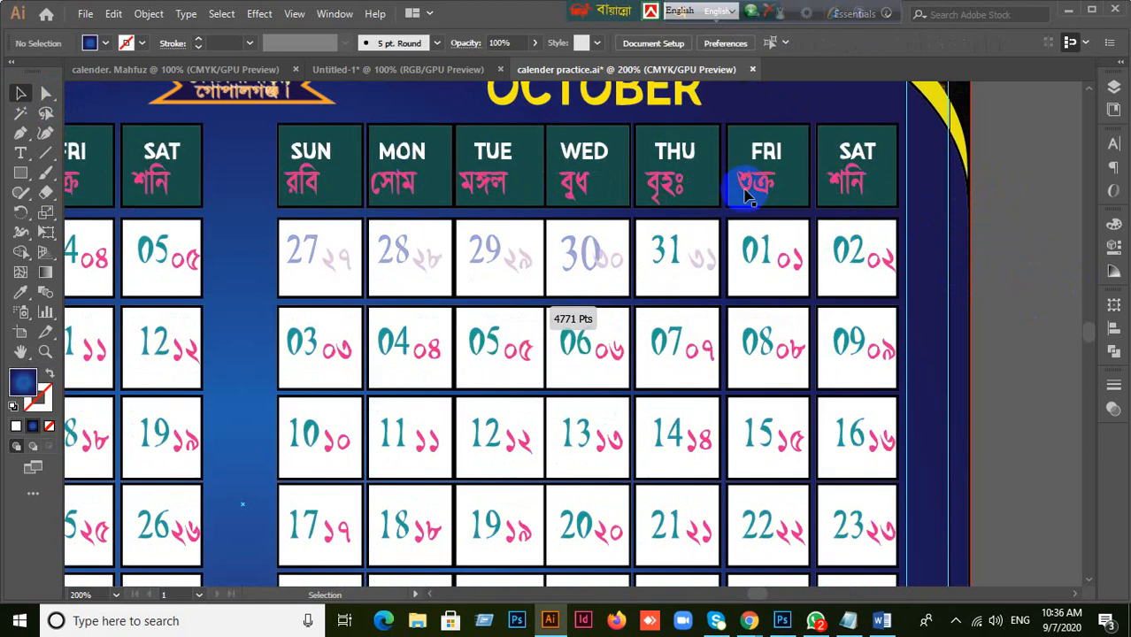
- Ungroup the calendar's day names and dates two levels down
right_click(668, 181)
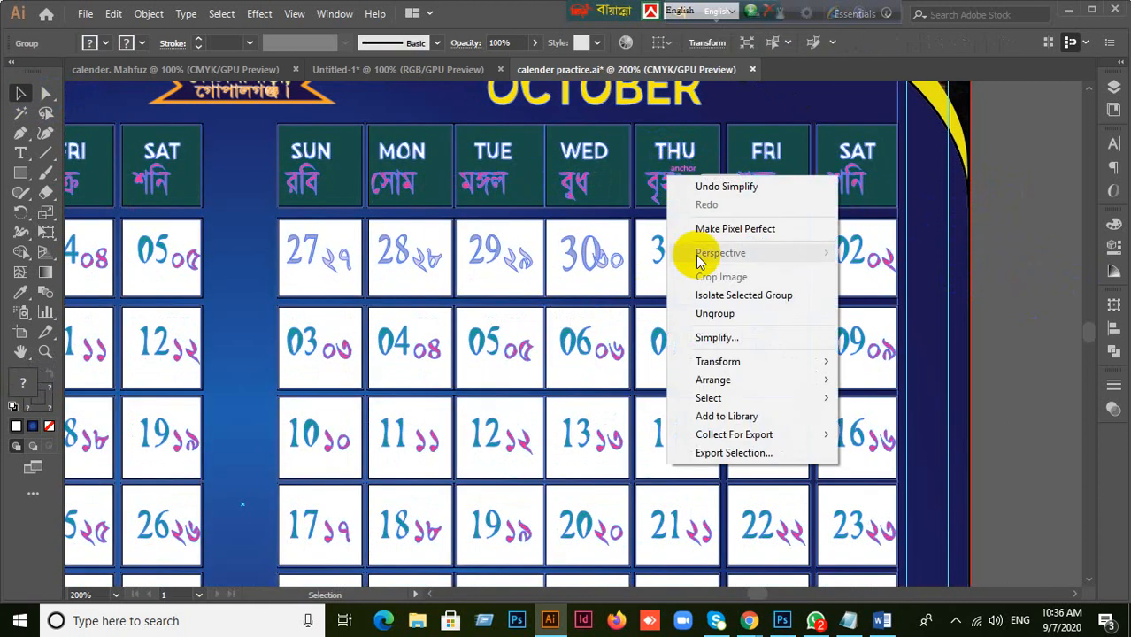
left_click(715, 315)
left_click(668, 158)
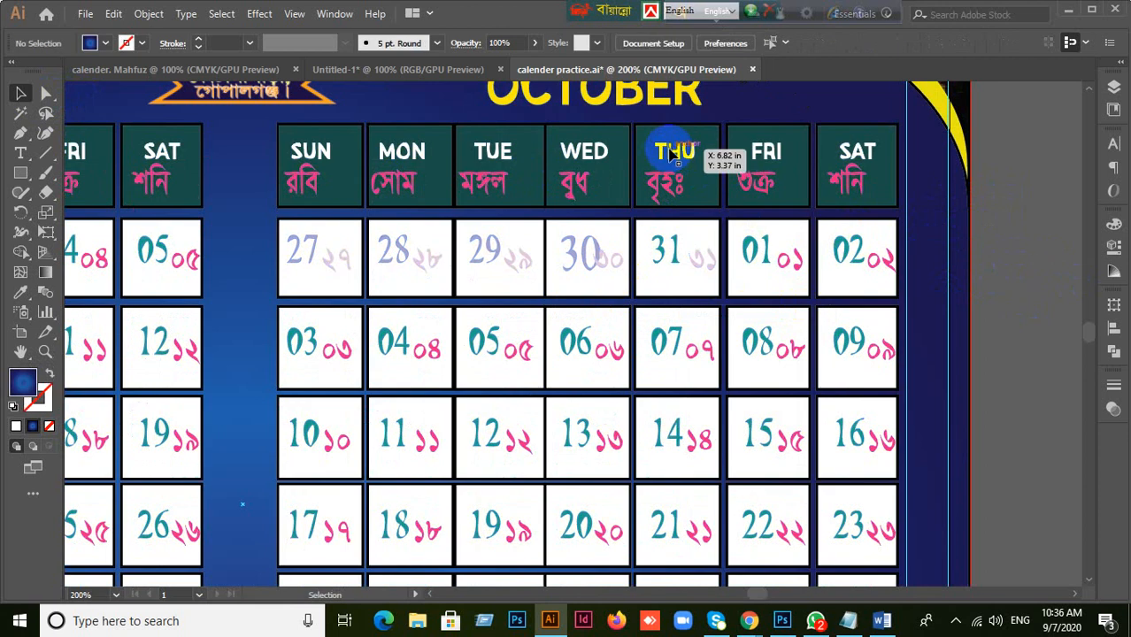
right_click(669, 183)
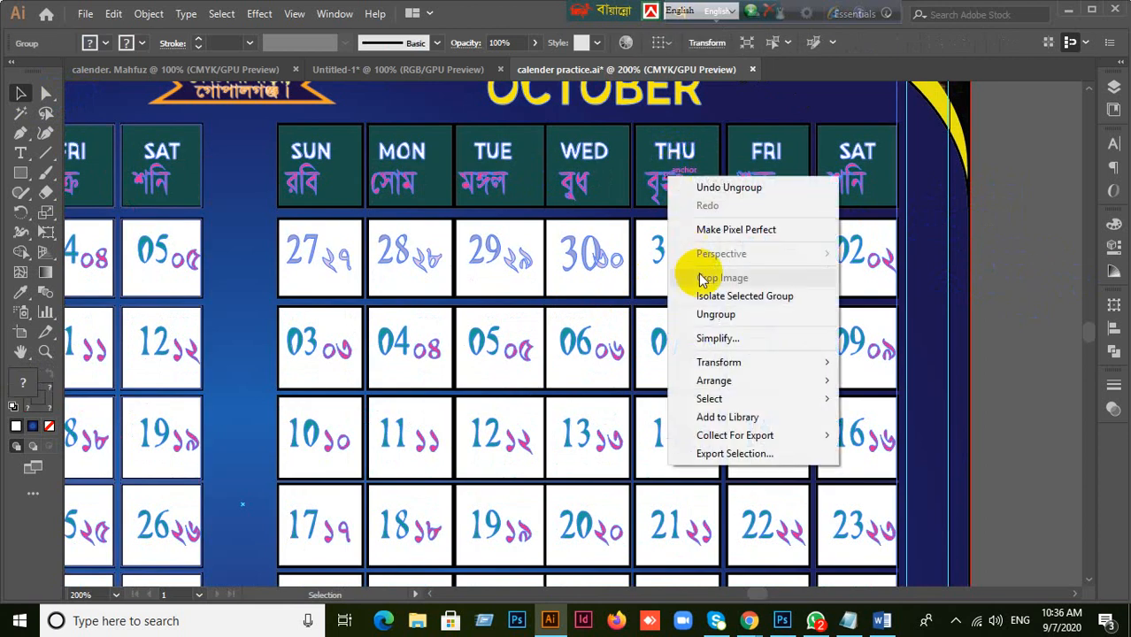
left_click(708, 315)
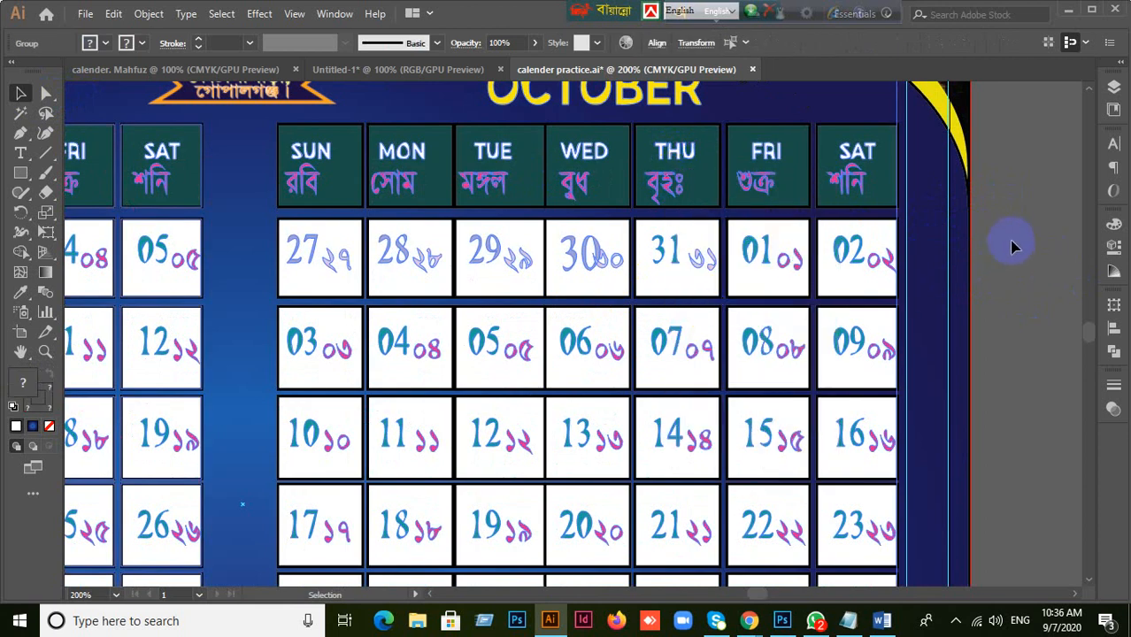
- Try shifting October's Bangla day names and numerals slightly right, apart from the English ones, and undo the move
left_click(670, 147)
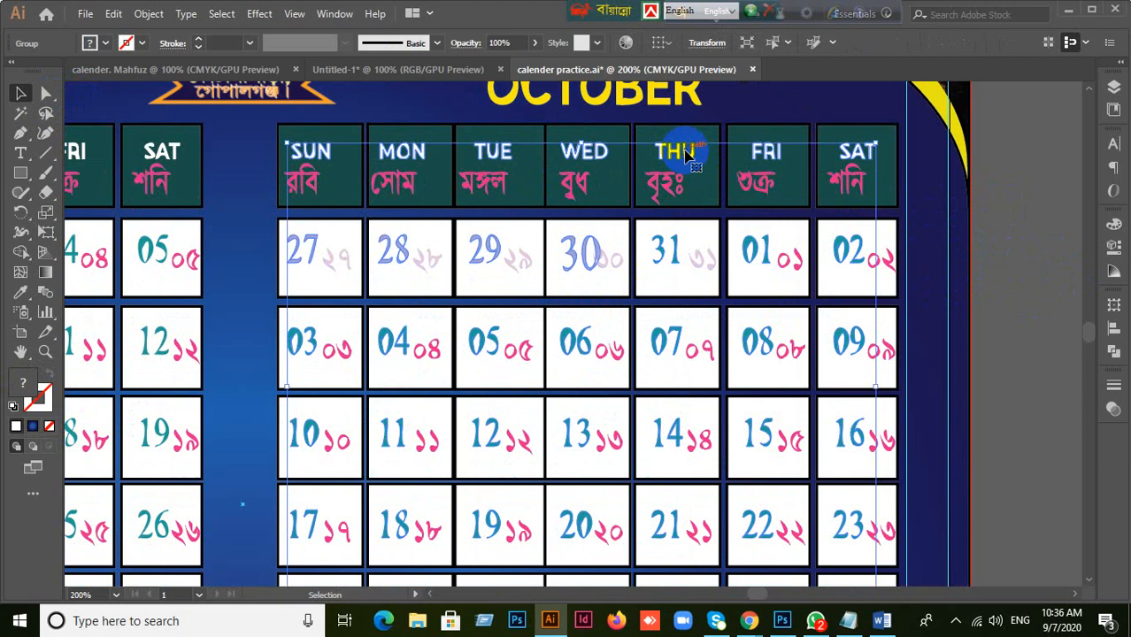
left_click_drag(688, 155, 681, 188)
left_click(669, 181)
left_click(680, 152)
left_click(670, 183)
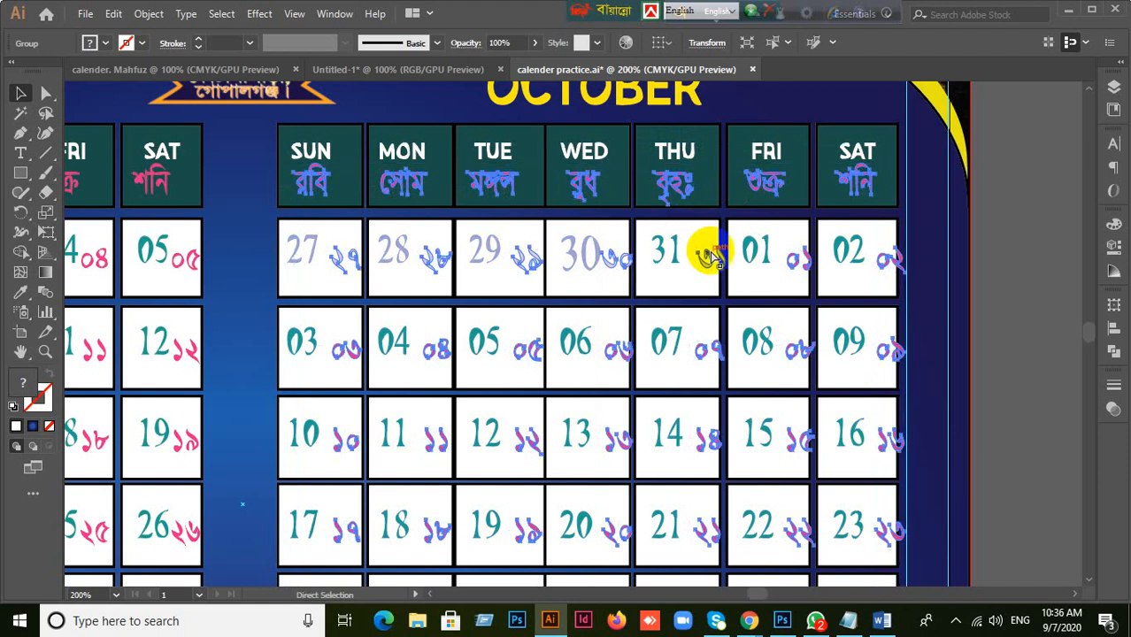
key("ctrl+z")
left_click(1022, 270)
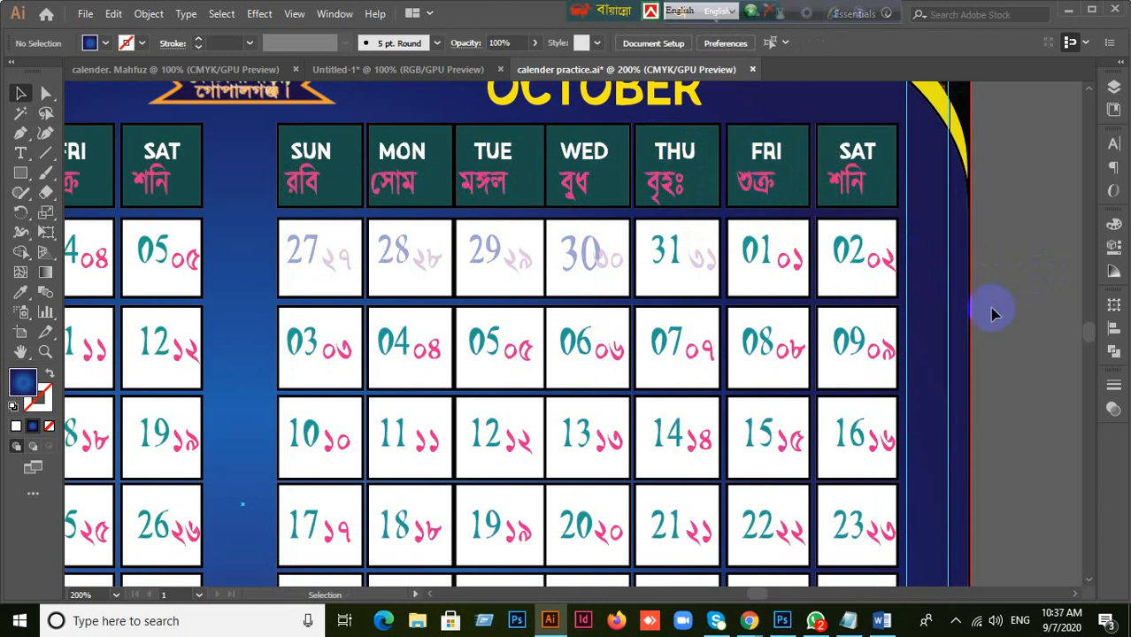
- View the overall calendar layout with all four months and the red and blue footer
scroll(992, 310, "down", 1)
scroll(992, 310, "down", 3)
left_click_drag(997, 310, 677, 254)
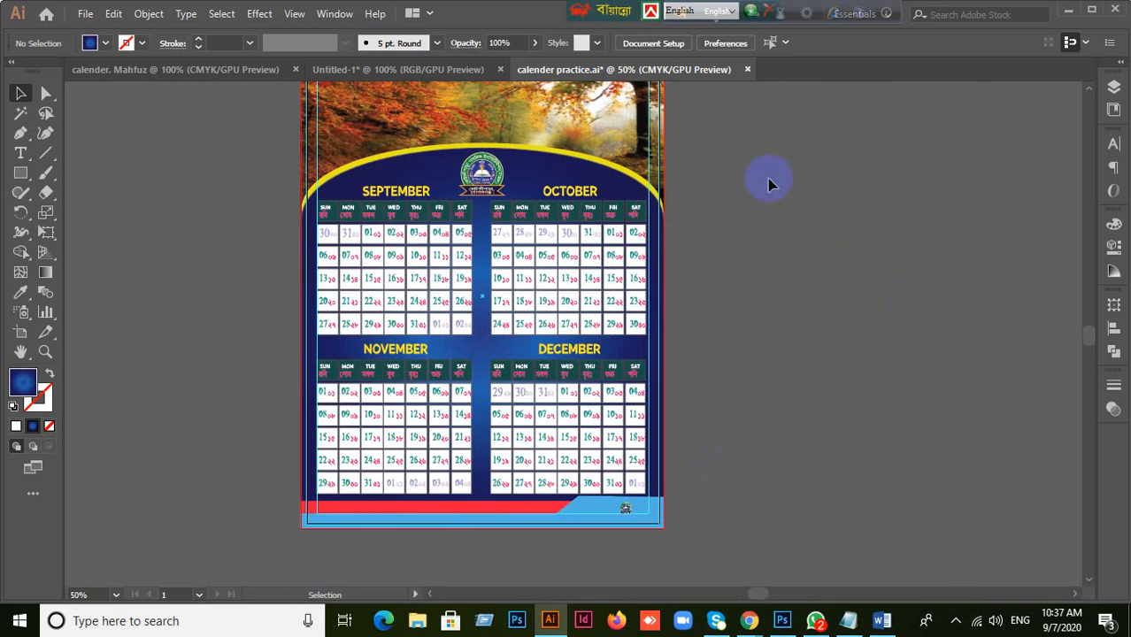
scroll(768, 184, "up", 1)
scroll(768, 184, "down", 2)
scroll(768, 185, "up", 1)
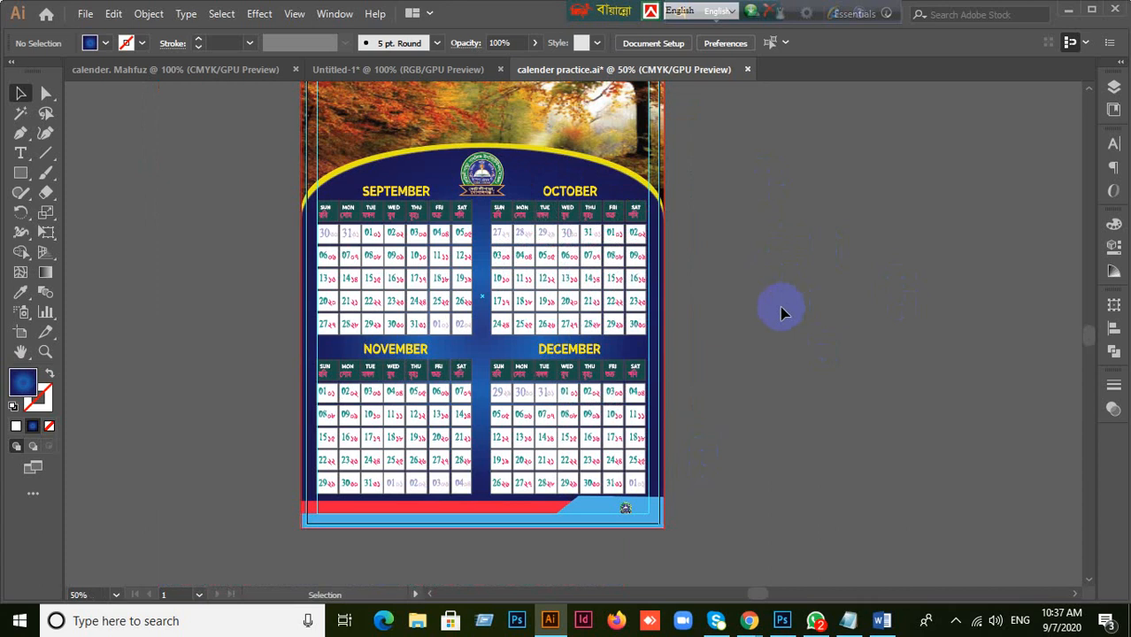
scroll(626, 254, "up", 2)
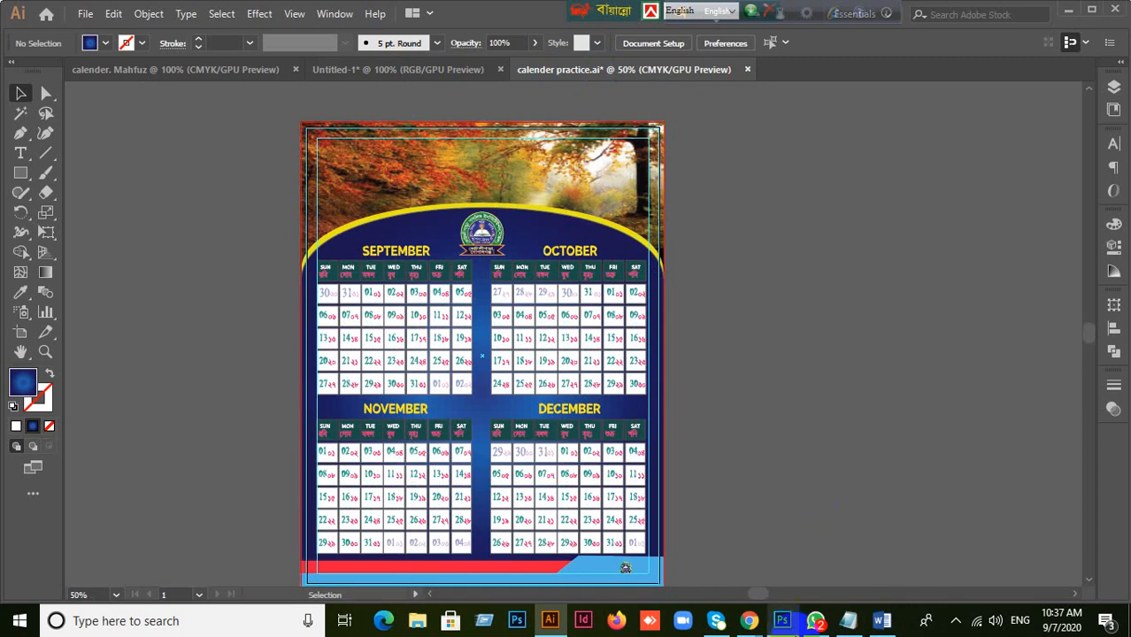
left_click(814, 620)
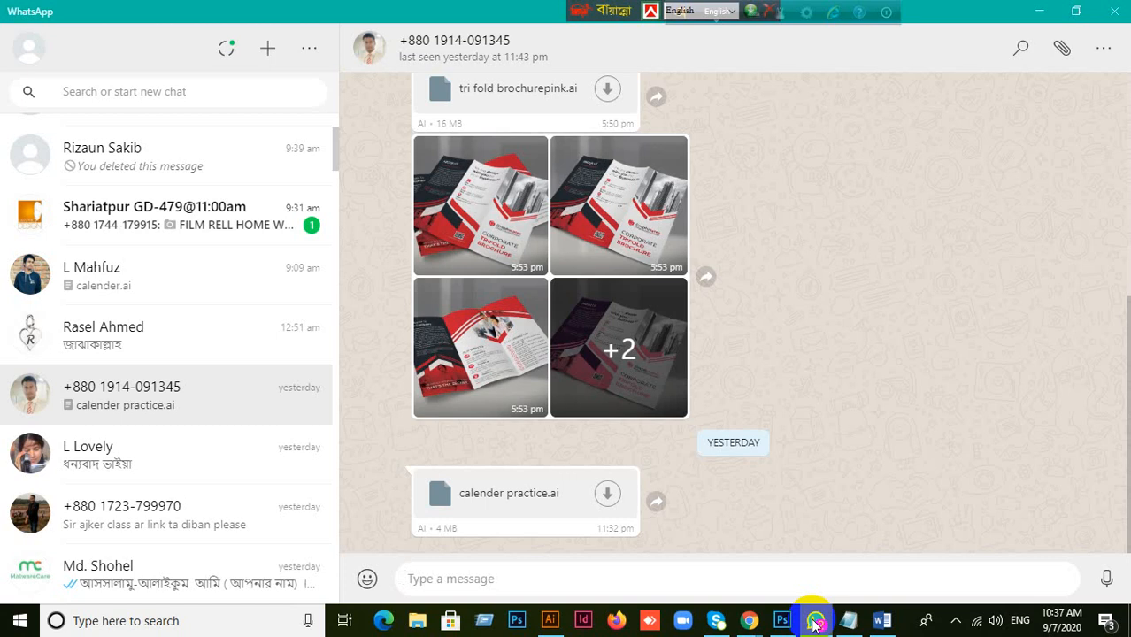
left_click(814, 621)
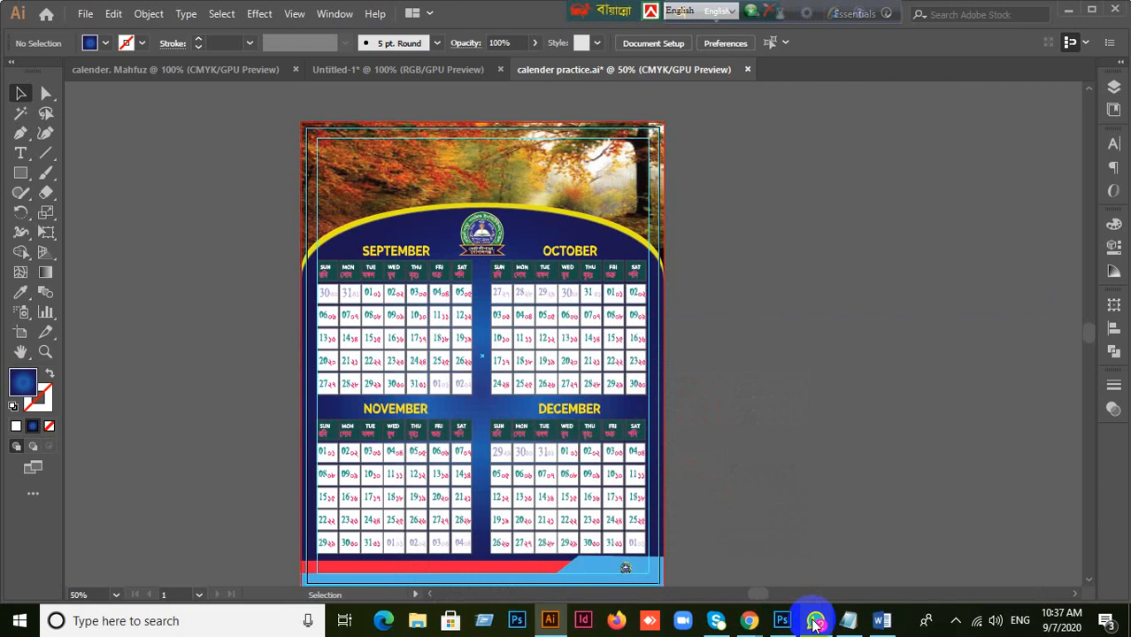
- Switch to Chrome and open the "business card and flyer" contest from the Freelancer contest listing
mouse_move(749, 620)
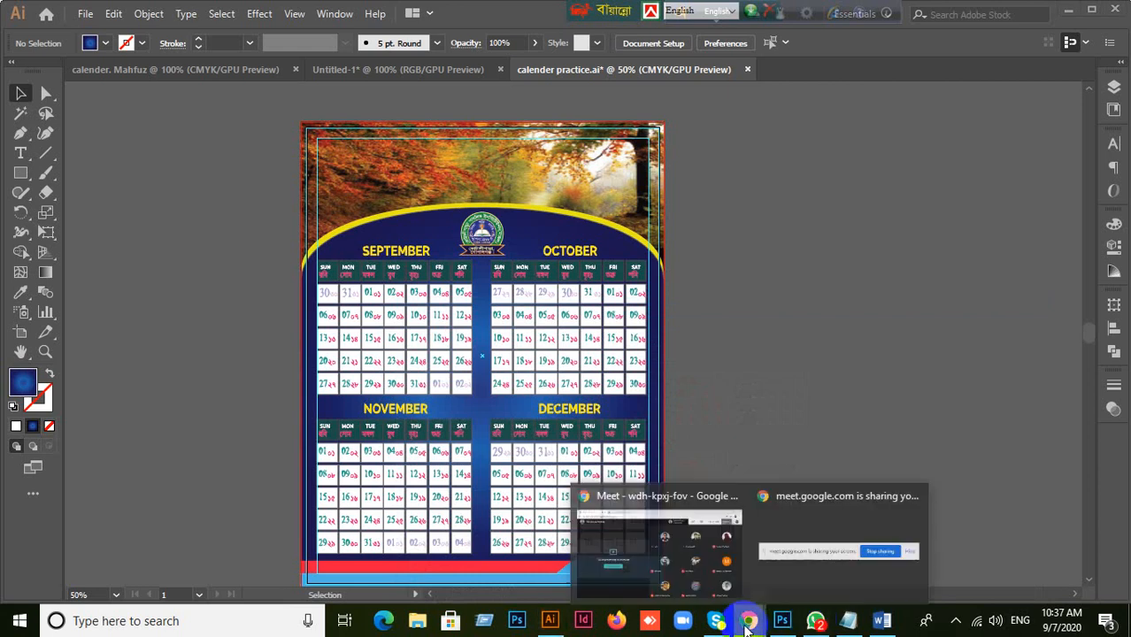
left_click(631, 538)
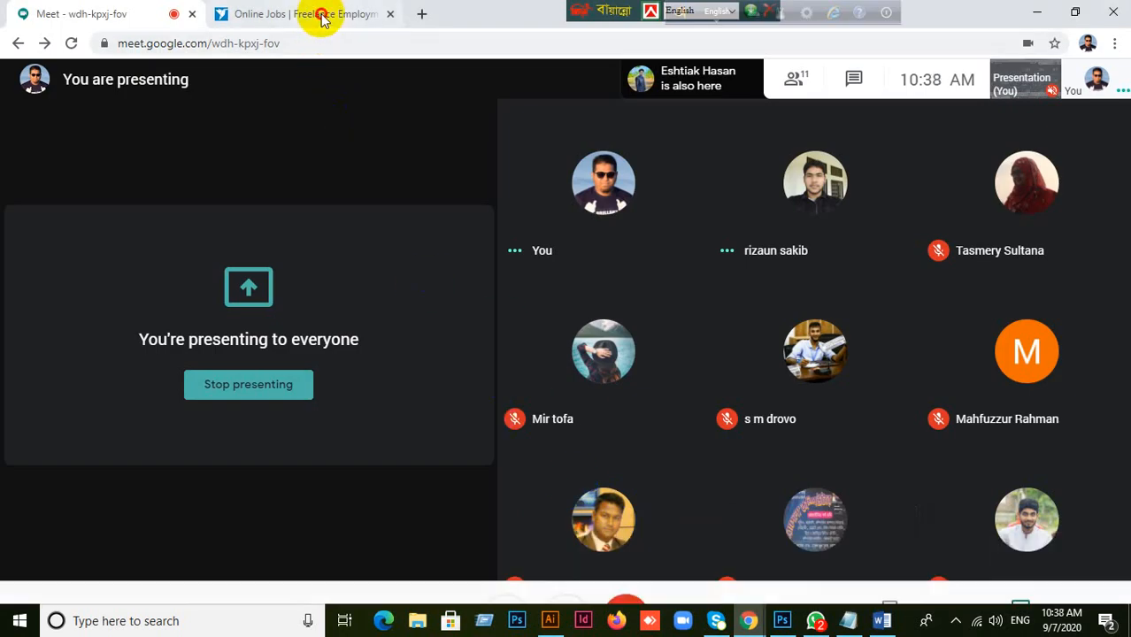
left_click(323, 15)
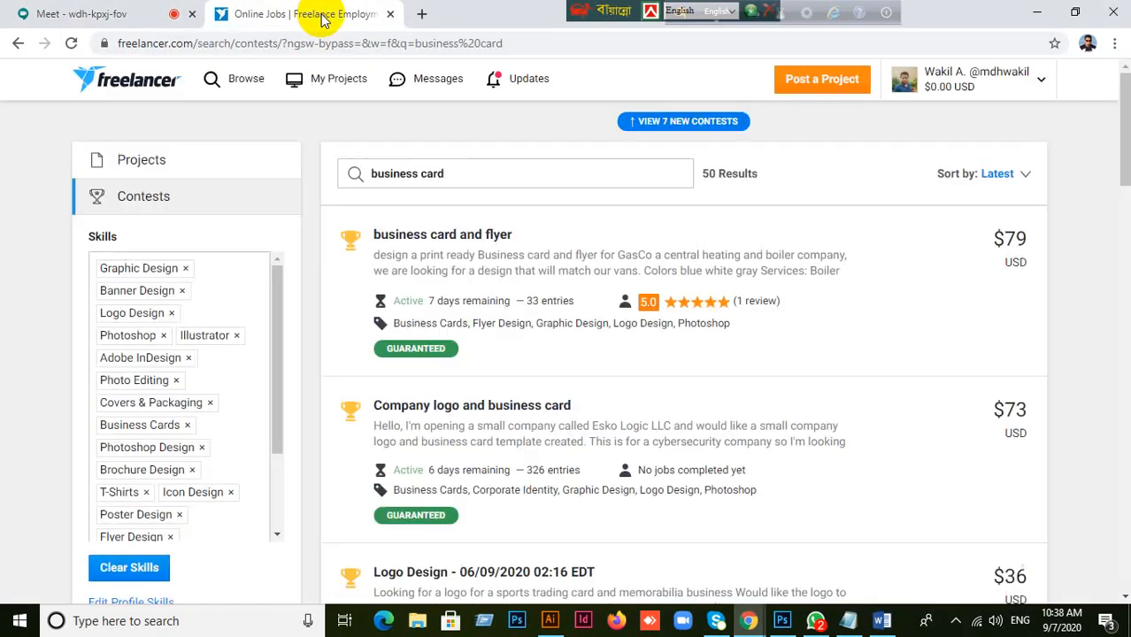
left_click(460, 243)
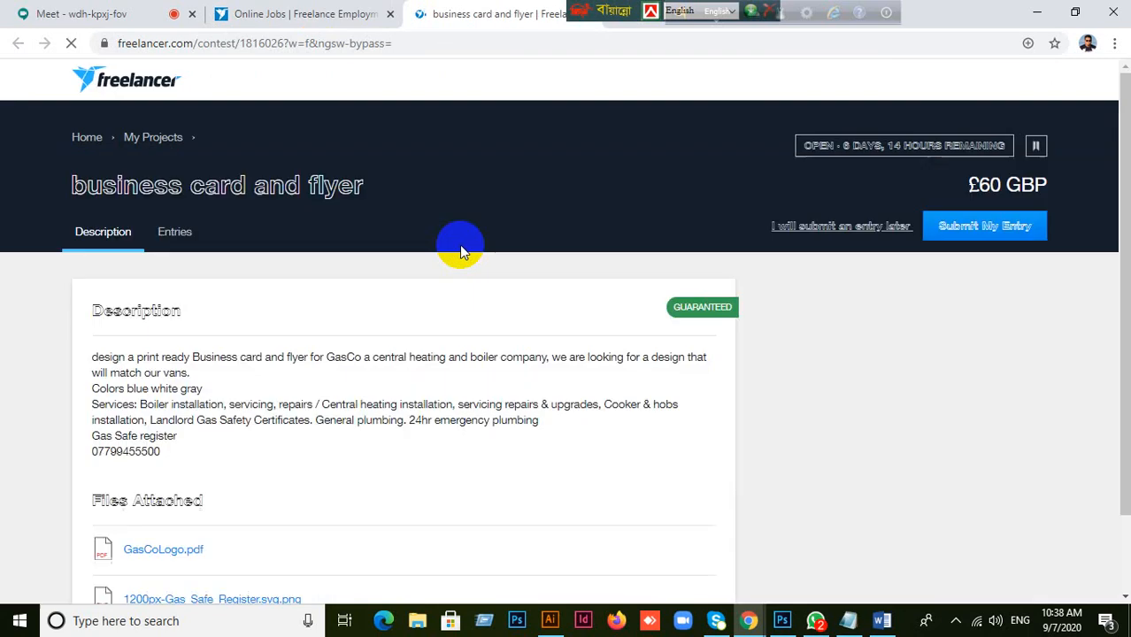
- Read the contest's description, attached files, supported submission file types and recommended skills
scroll(437, 412, "down", 5)
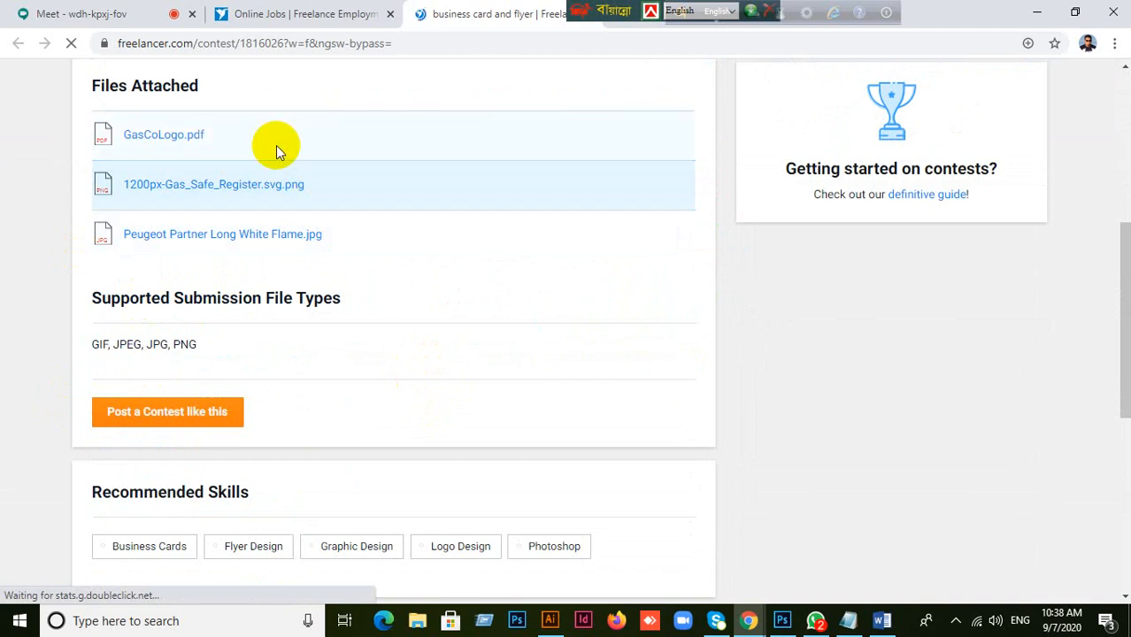
scroll(398, 327, "up", 1)
scroll(416, 344, "up", 5)
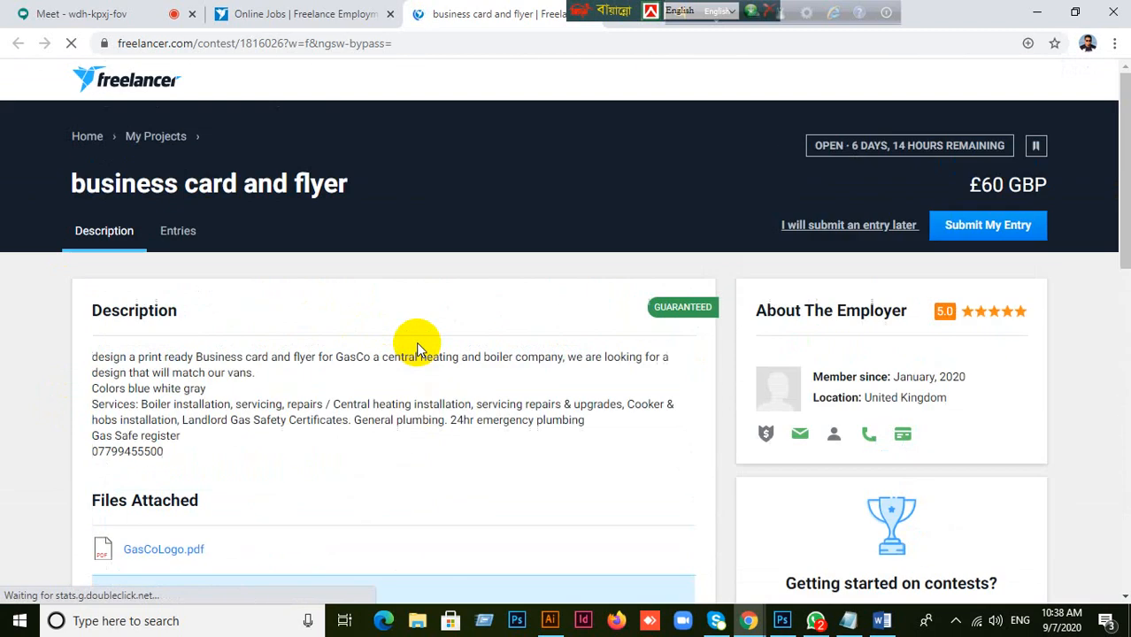
scroll(416, 345, "down", 3)
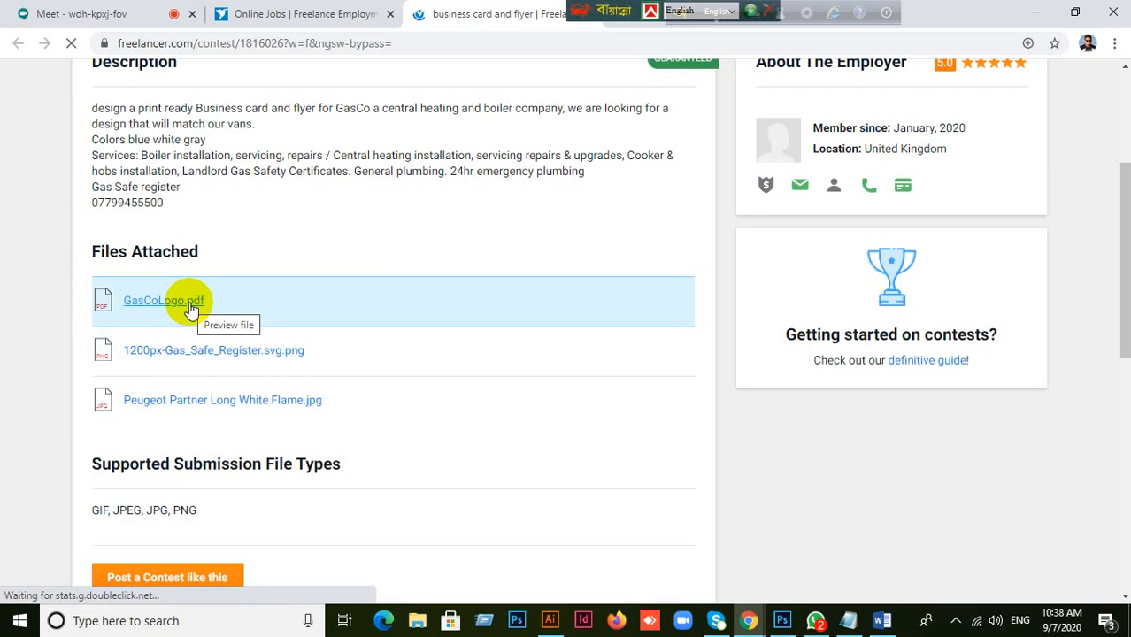
scroll(321, 255, "up", 2)
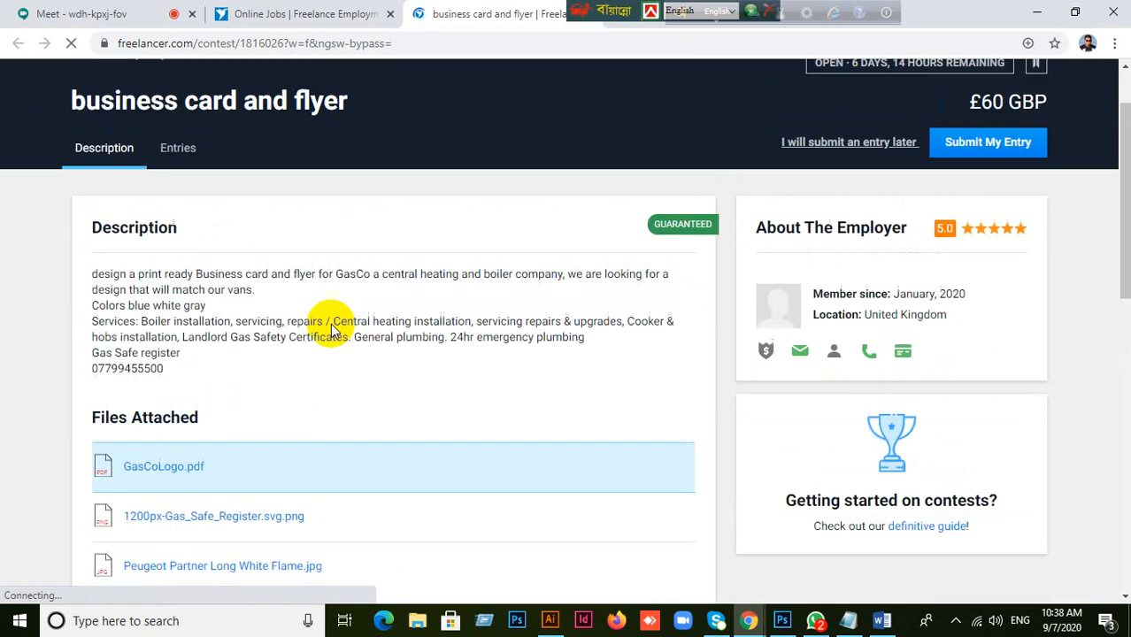
left_click(180, 150)
left_click(113, 151)
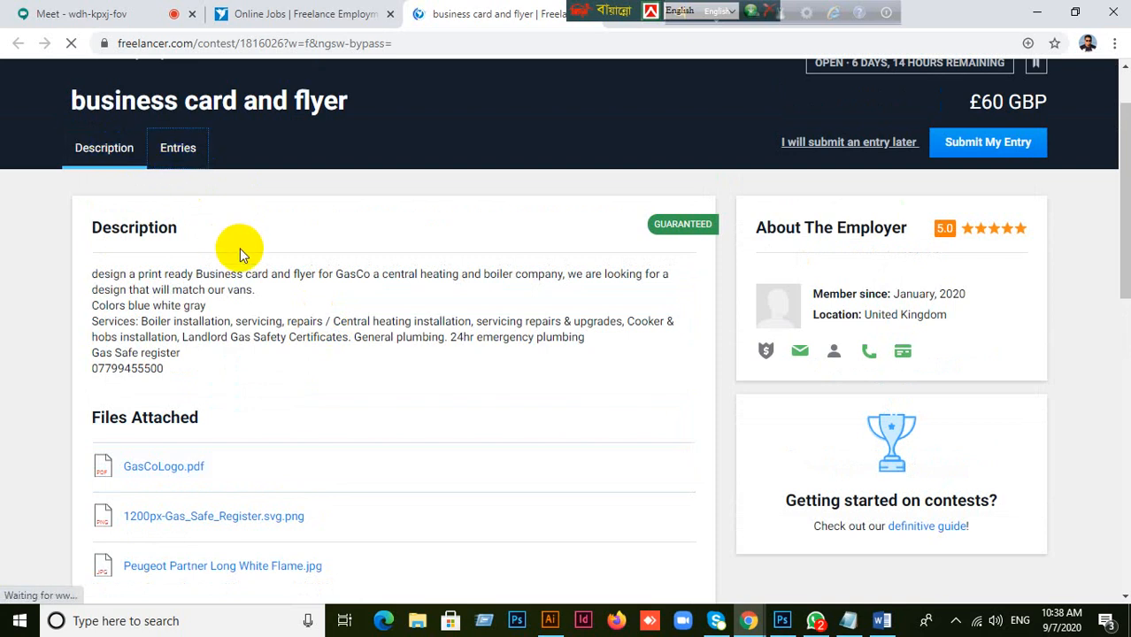
scroll(186, 443, "down", 1)
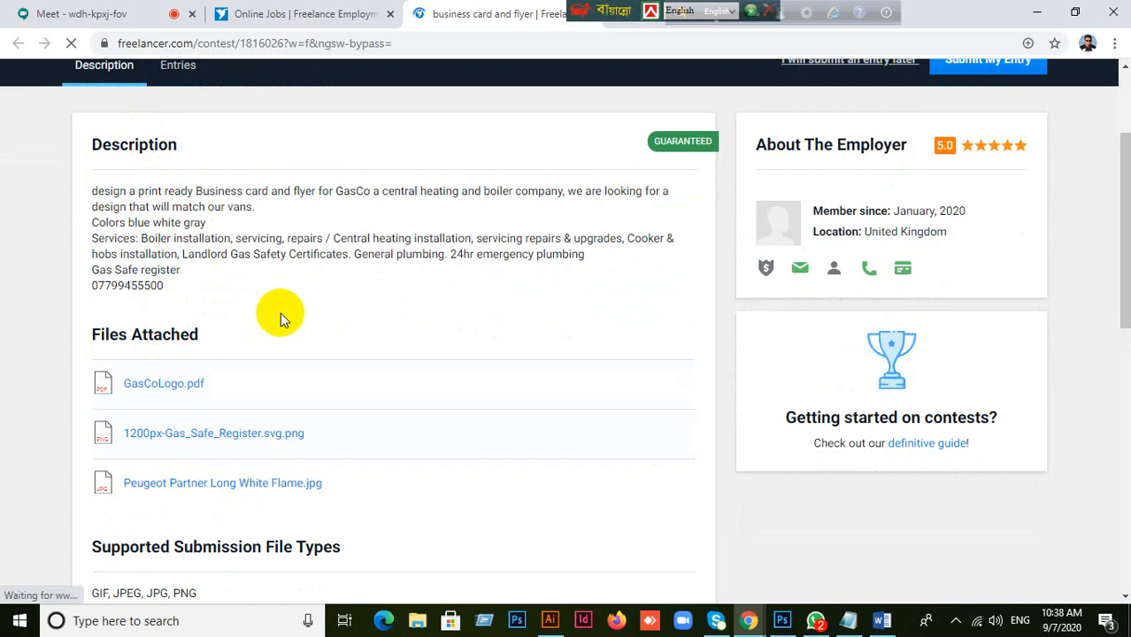
- Stop the contest page from loading and try to preview the attached GasCoLogo.pdf
right_click(180, 390)
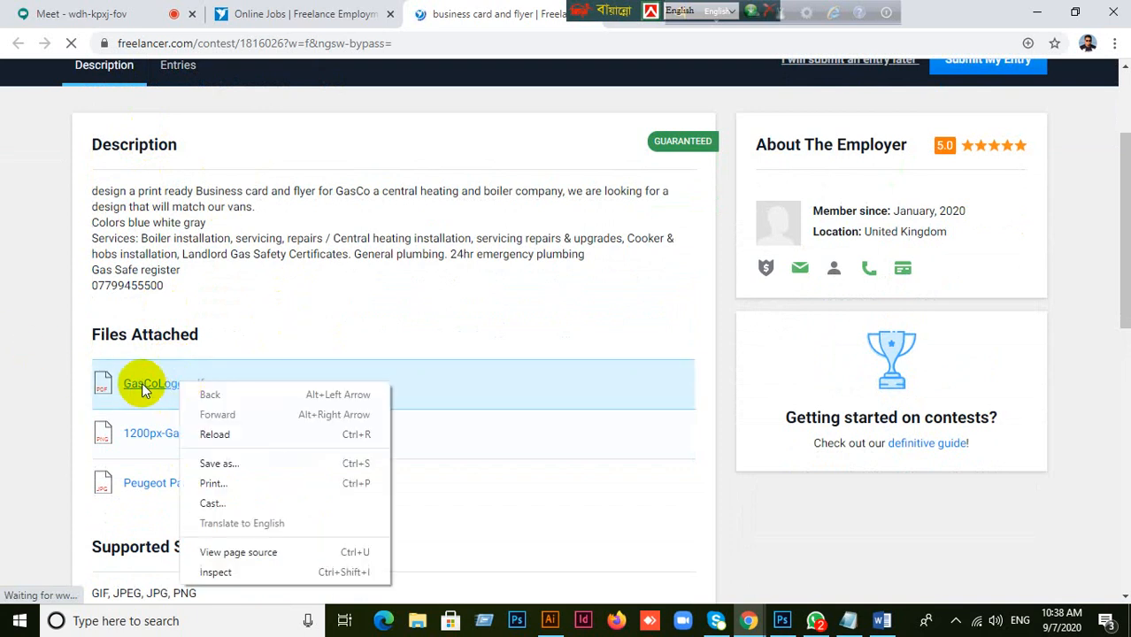
left_click(144, 392)
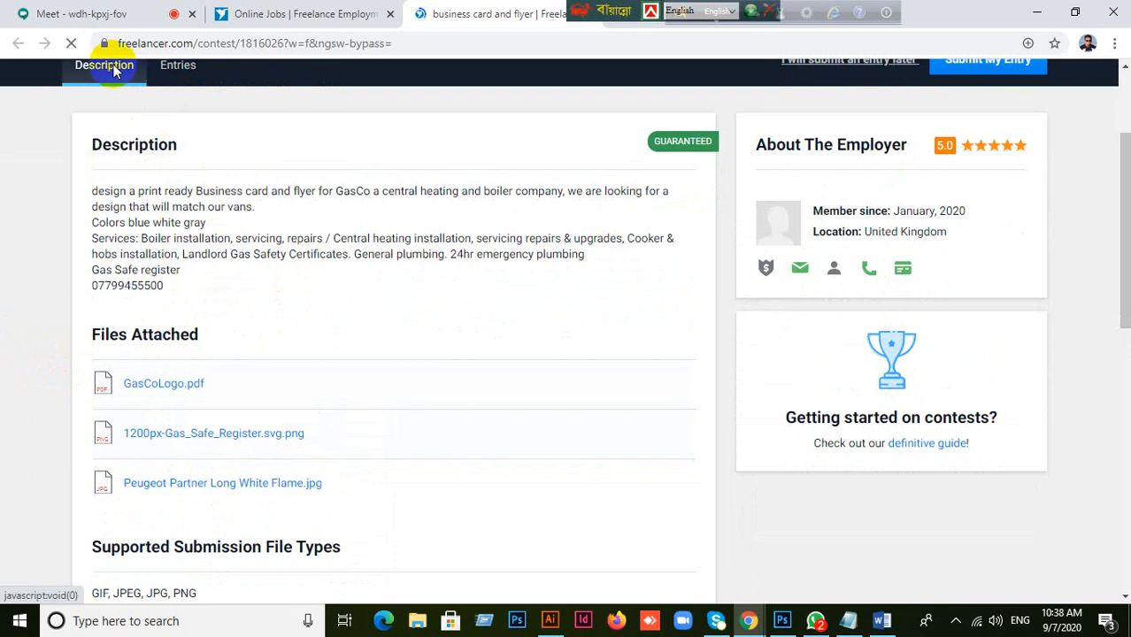
left_click(71, 44)
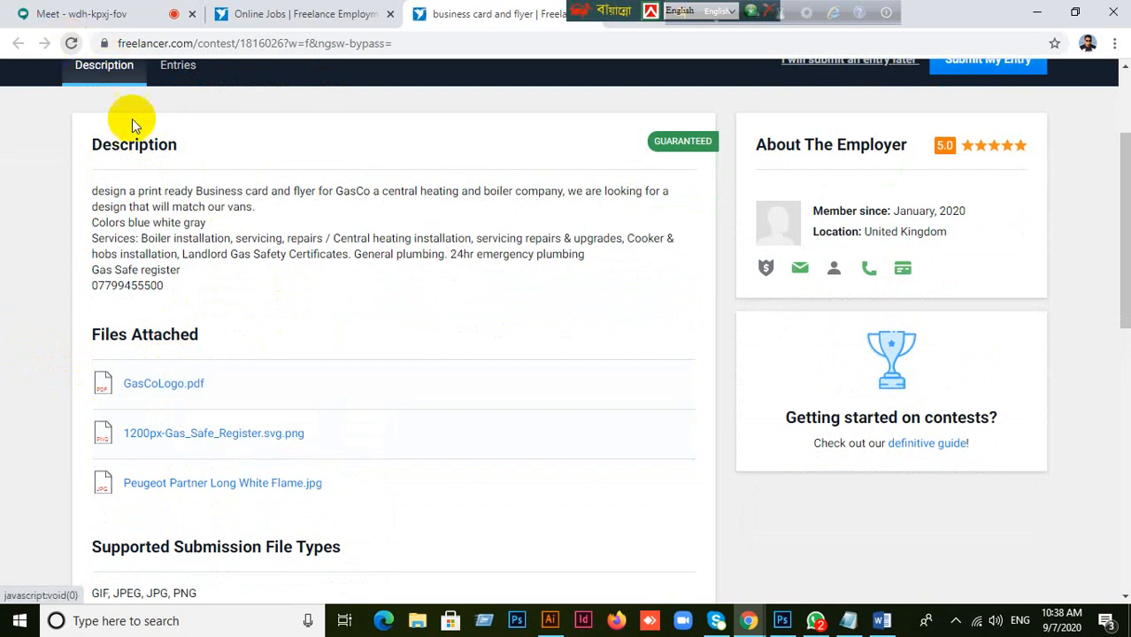
left_click(158, 386)
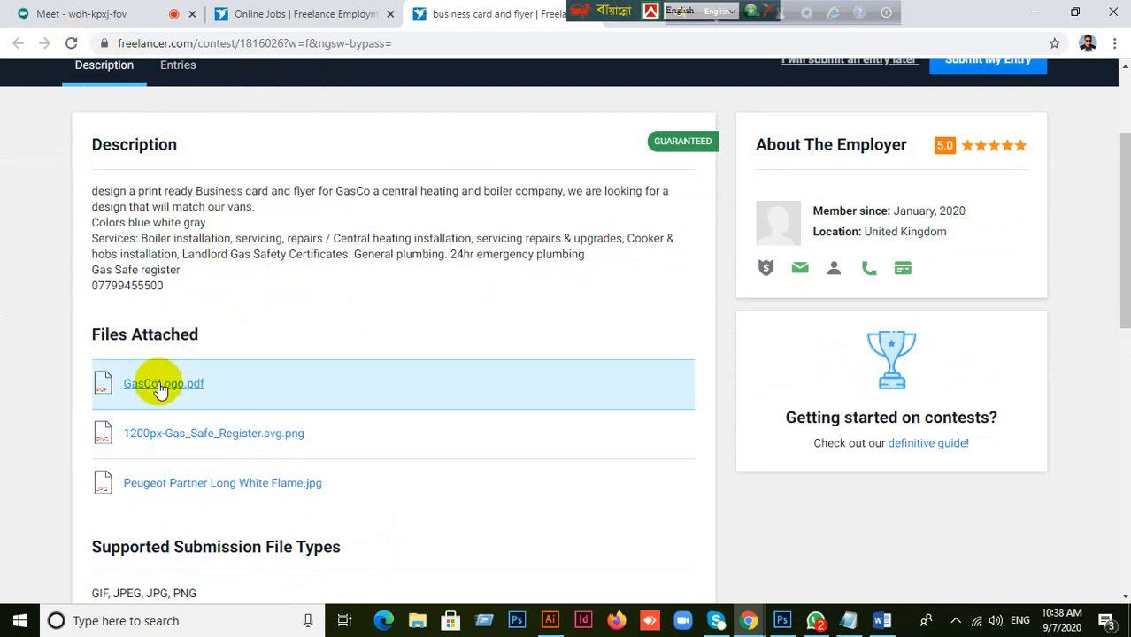
double_click(158, 386)
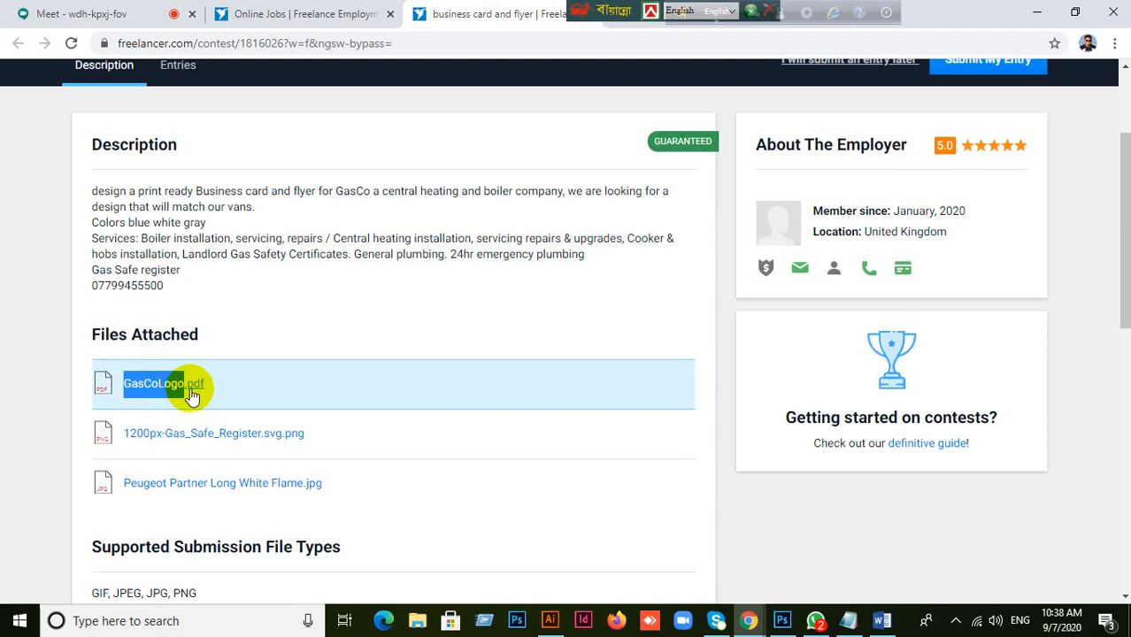
left_click(195, 394)
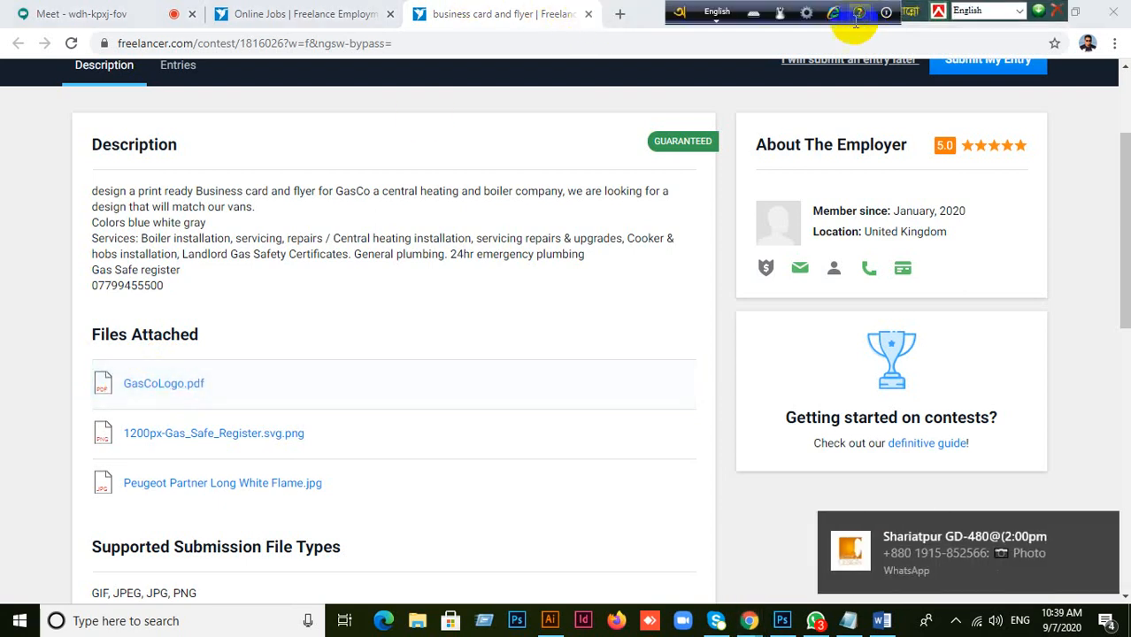
- Close and reopen the "business card and flyer" contest, and open the preview of its attached GasCoLogo.pdf
left_click(588, 13)
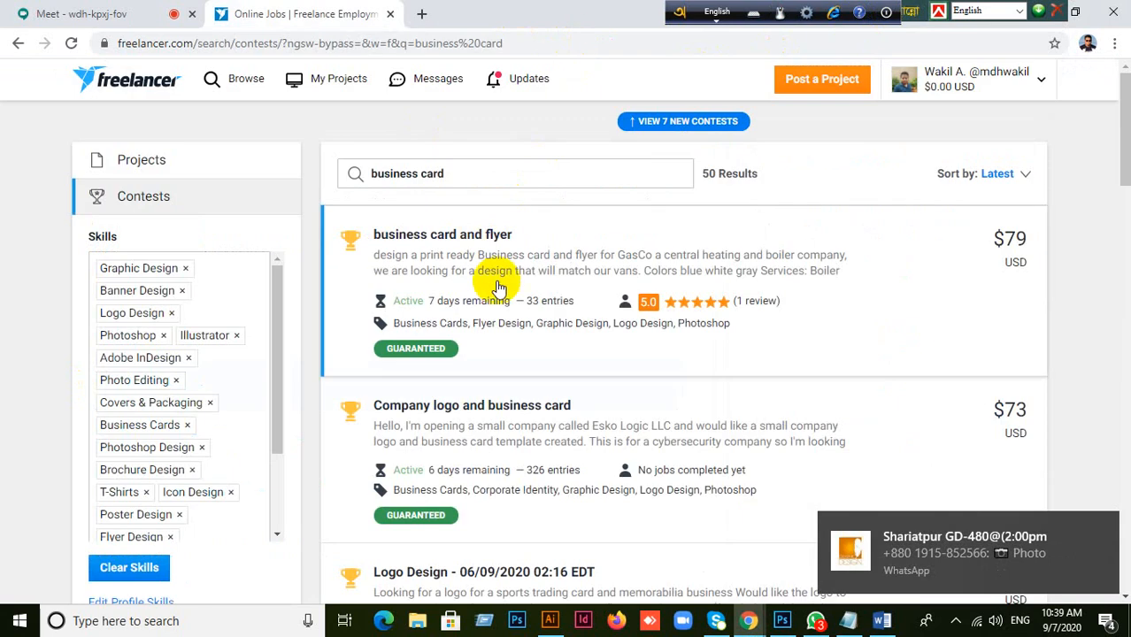
left_click(573, 260)
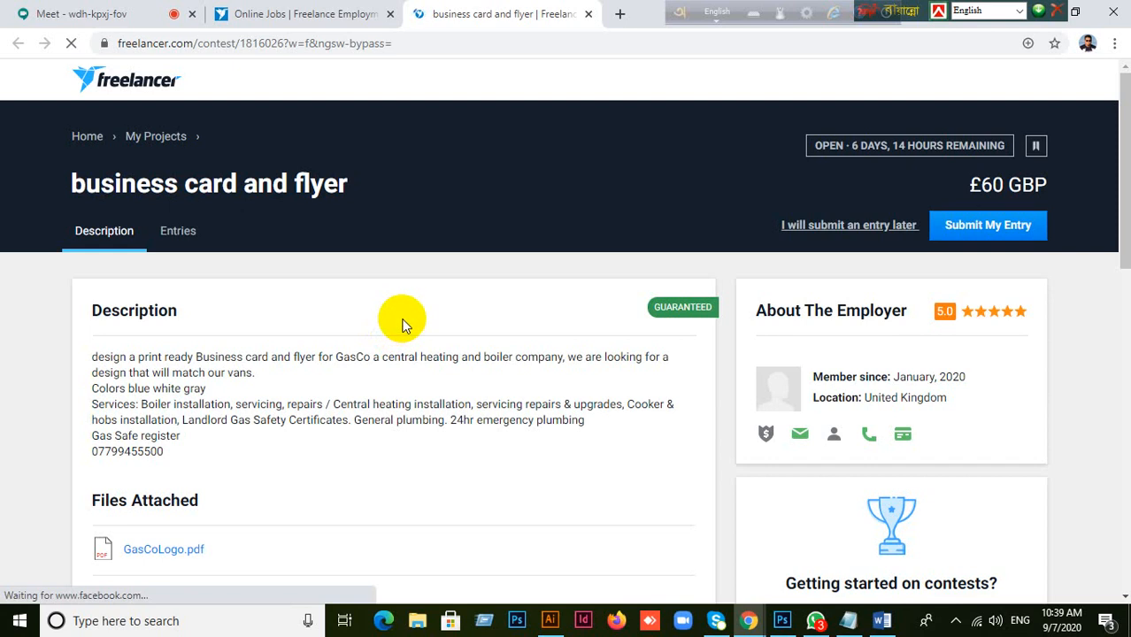
scroll(402, 325, "down", 2)
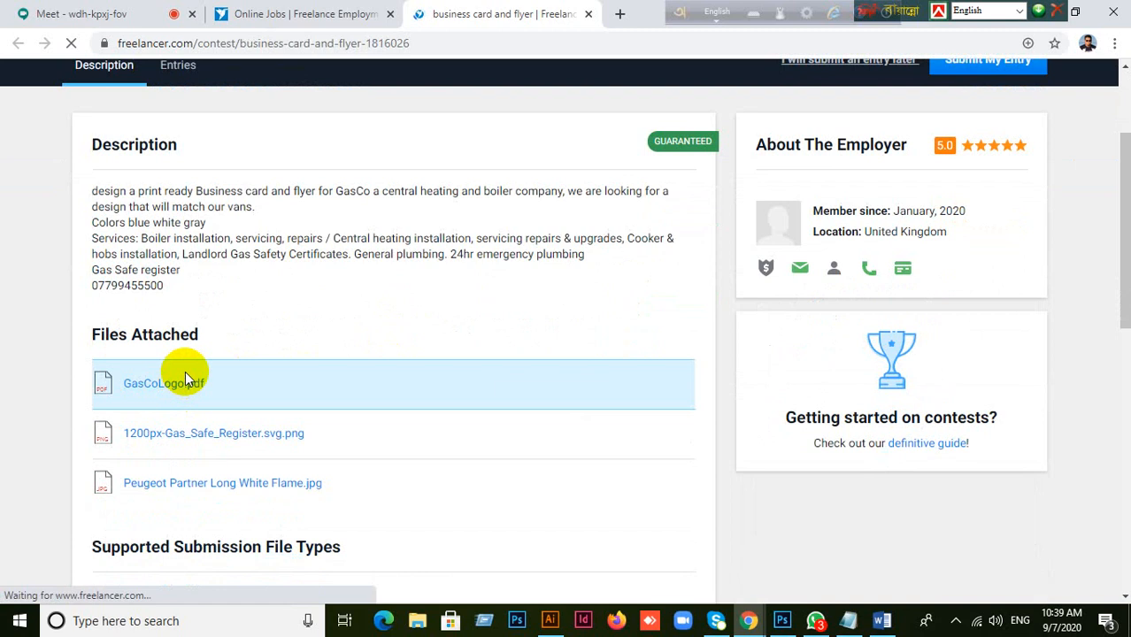
left_click(185, 373)
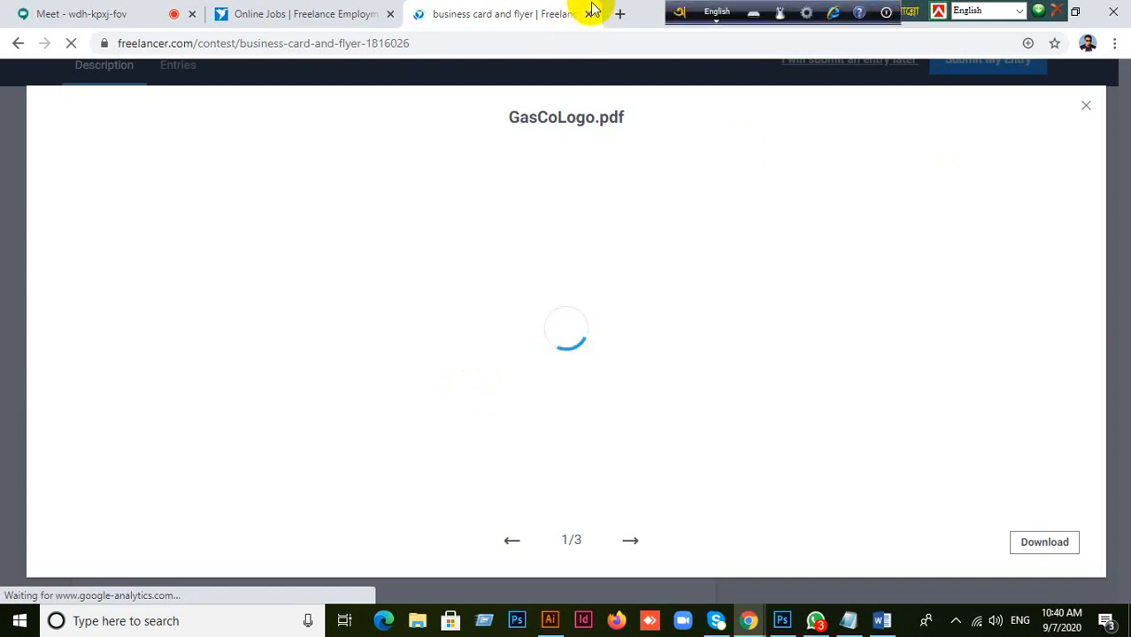
- Move the two floating language toolbars so that they no longer cover the open browser tabs
left_click_drag(679, 11, 145, 6)
left_click_drag(867, 10, 259, 7)
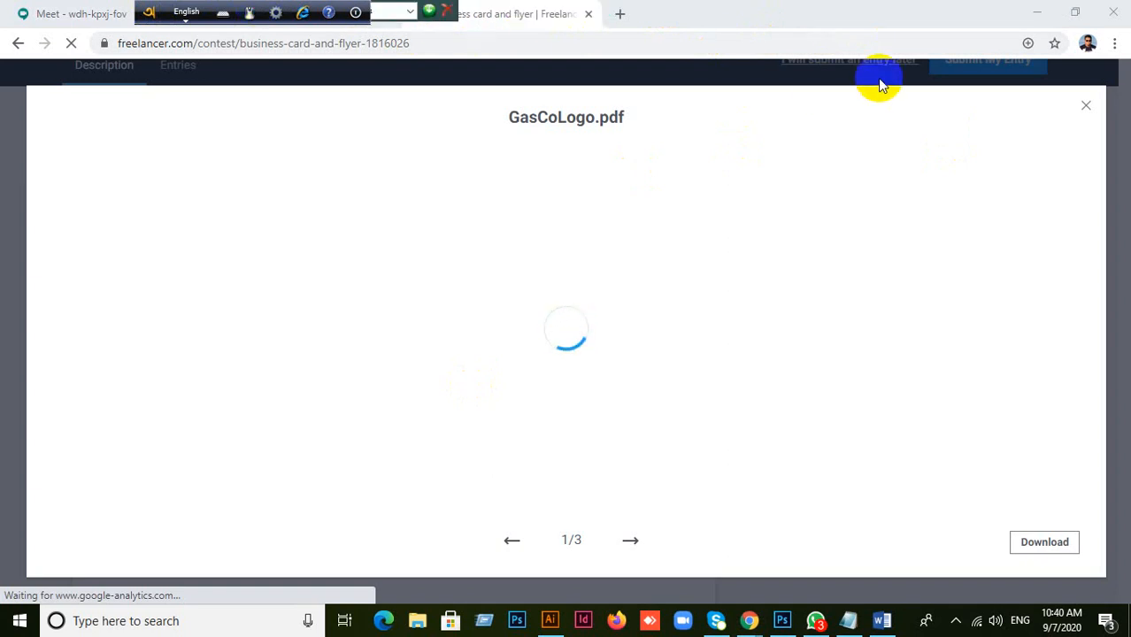
left_click_drag(151, 11, 714, 7)
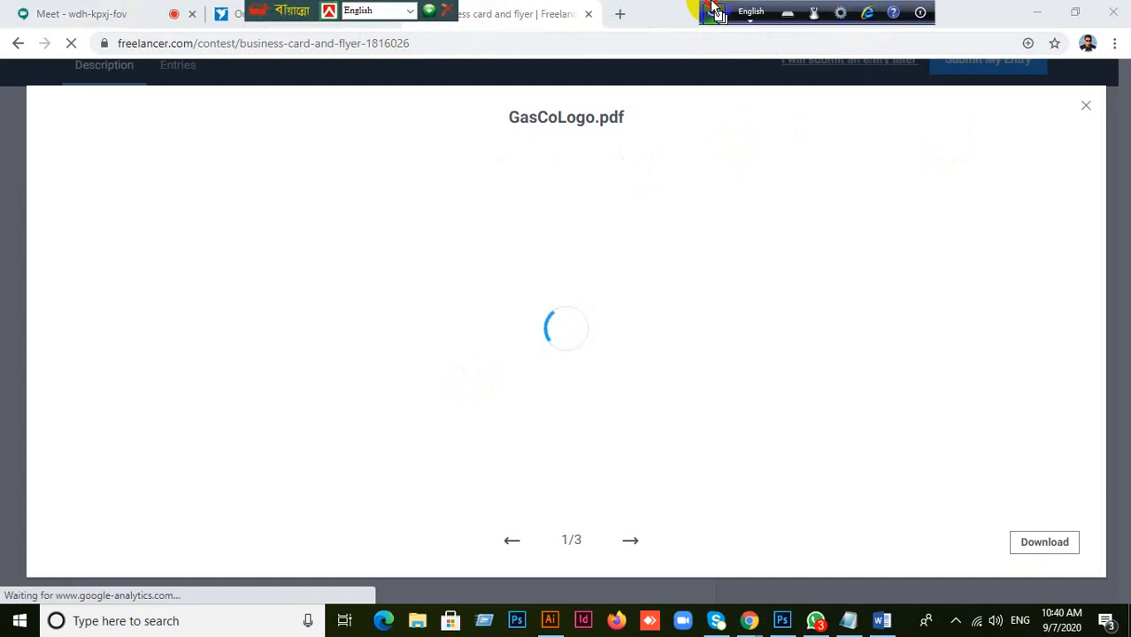
left_click_drag(260, 8, 652, 9)
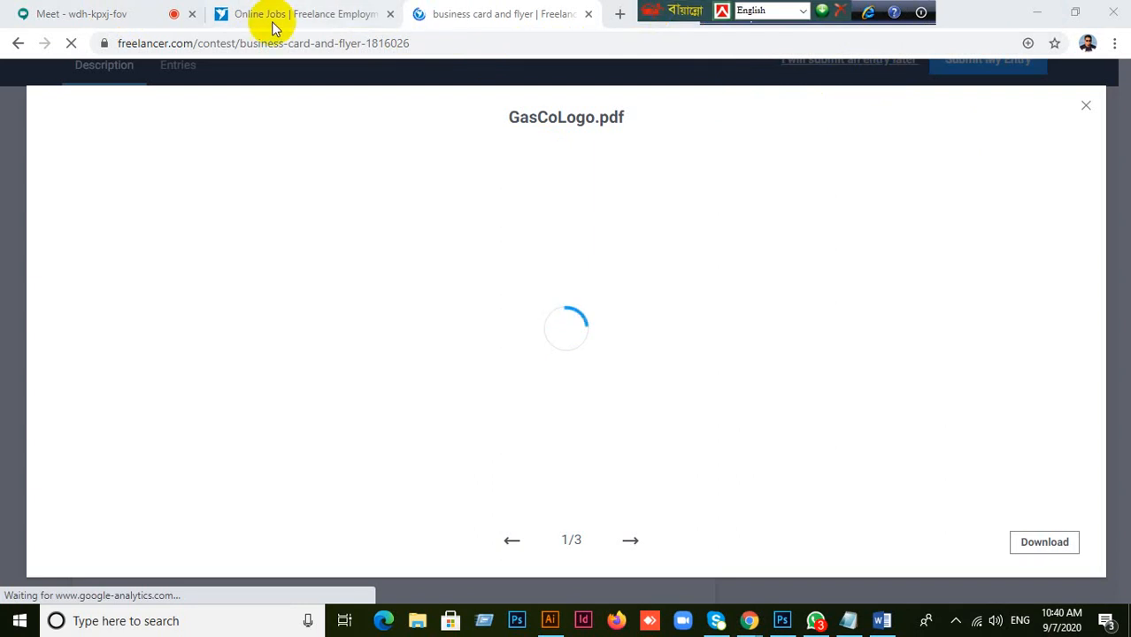
left_click(267, 18)
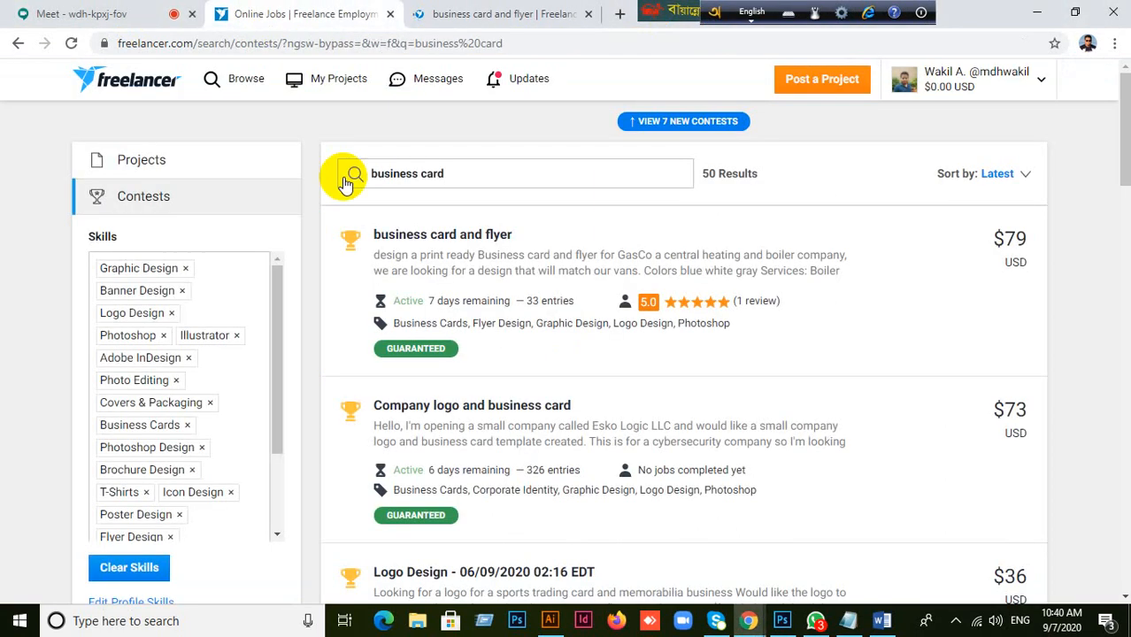
left_click(481, 12)
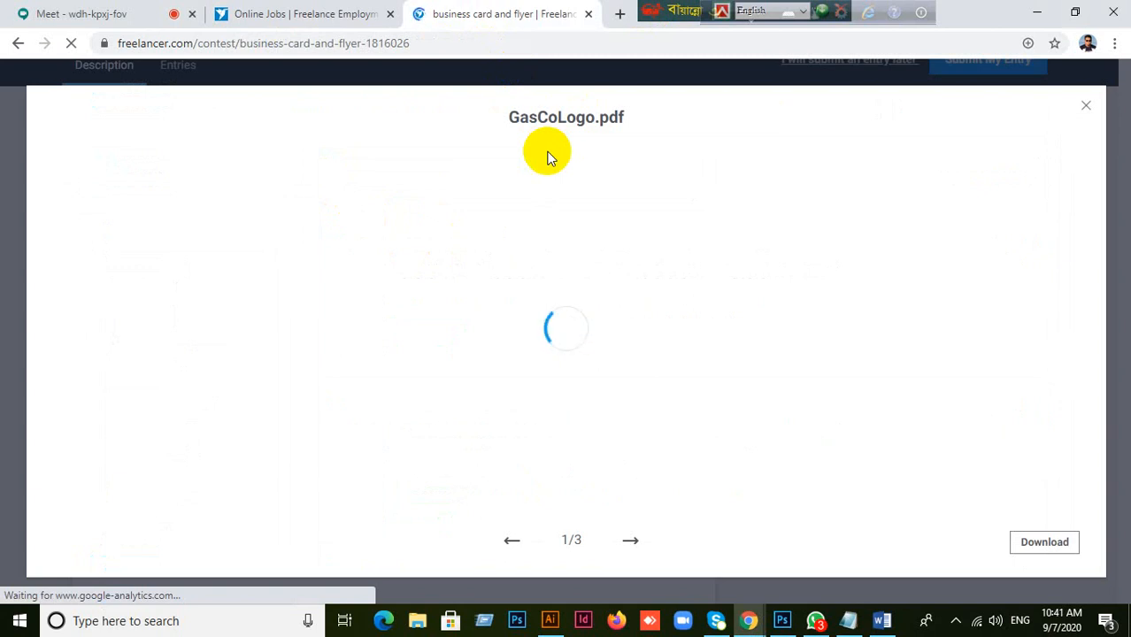
left_click(299, 13)
left_click(451, 14)
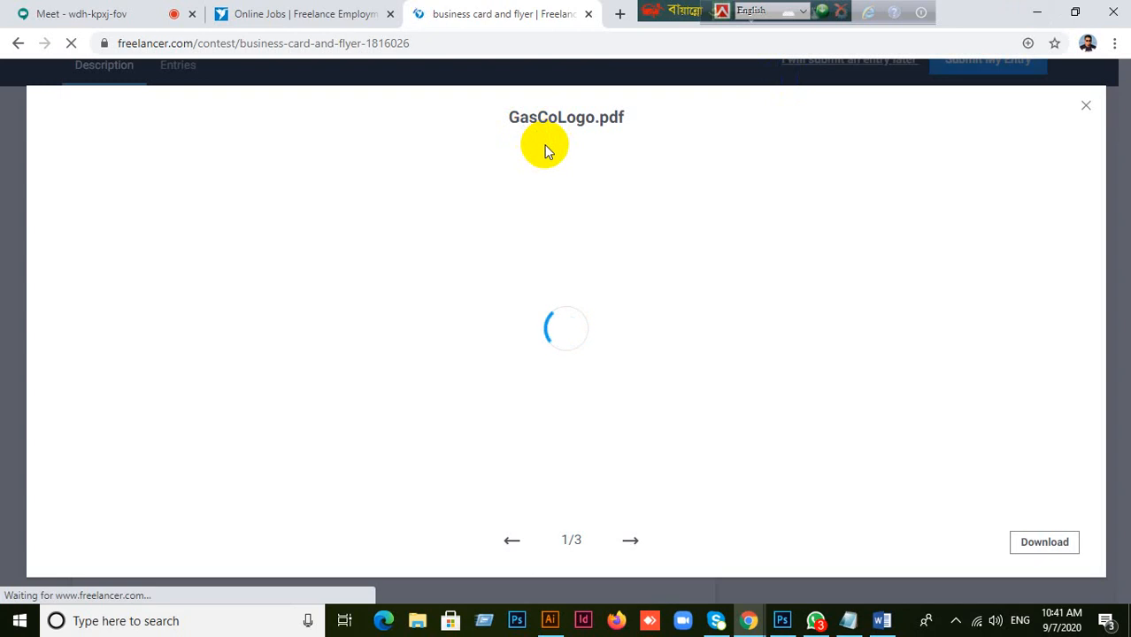
left_click(309, 19)
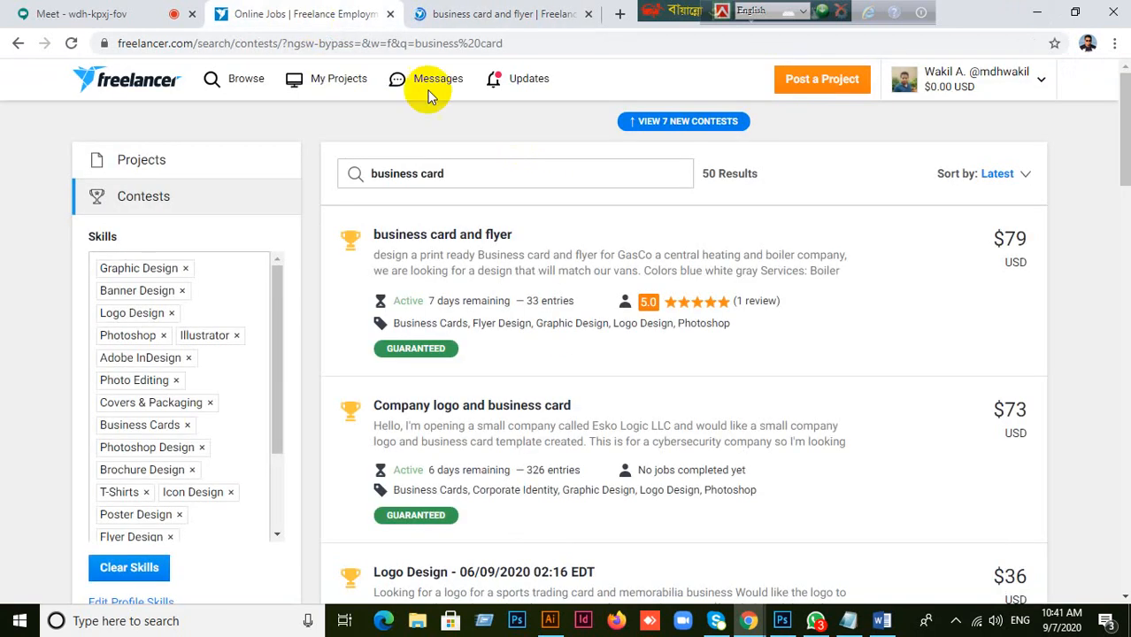
left_click(546, 16)
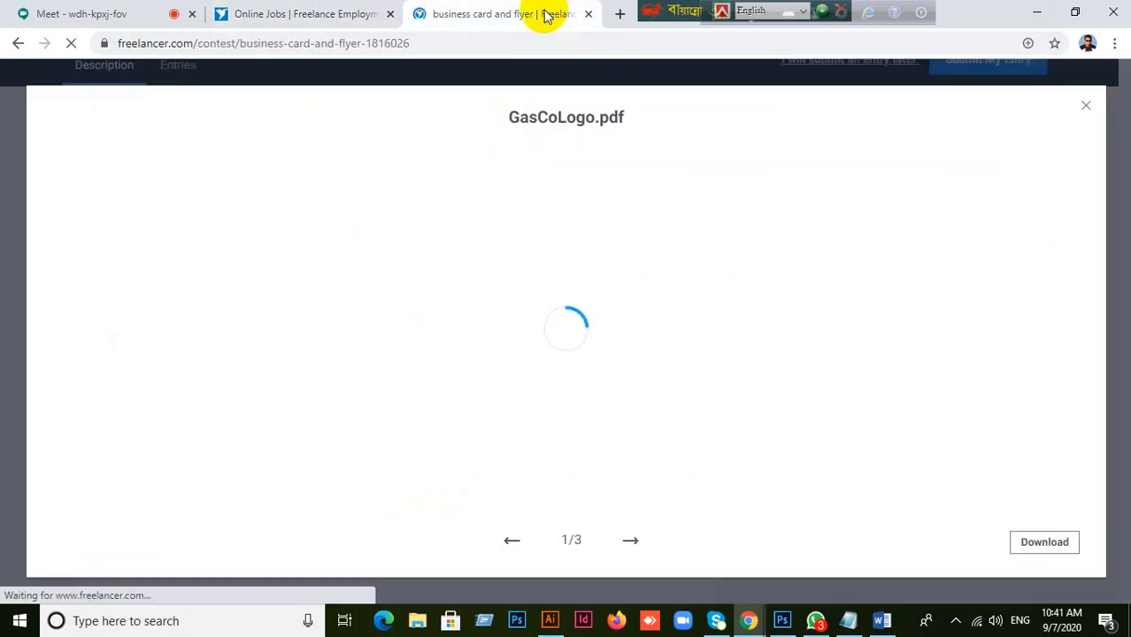
- Reload the contest page, return to its attached files and stop the remaining page load
left_click(73, 46)
left_click(73, 44)
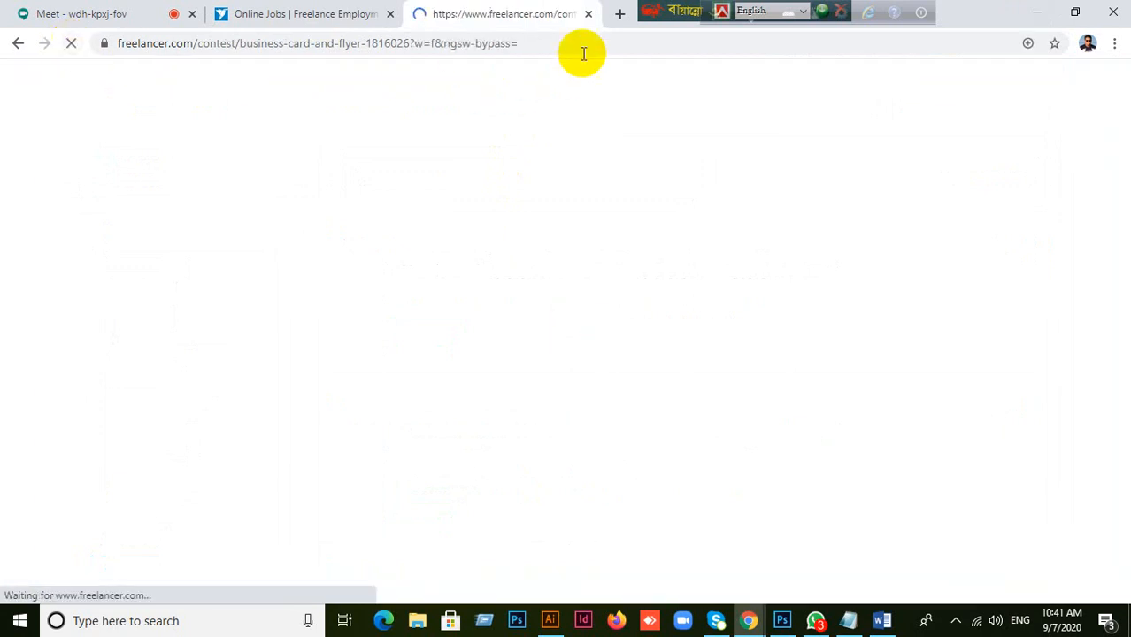
scroll(212, 435, "down", 2)
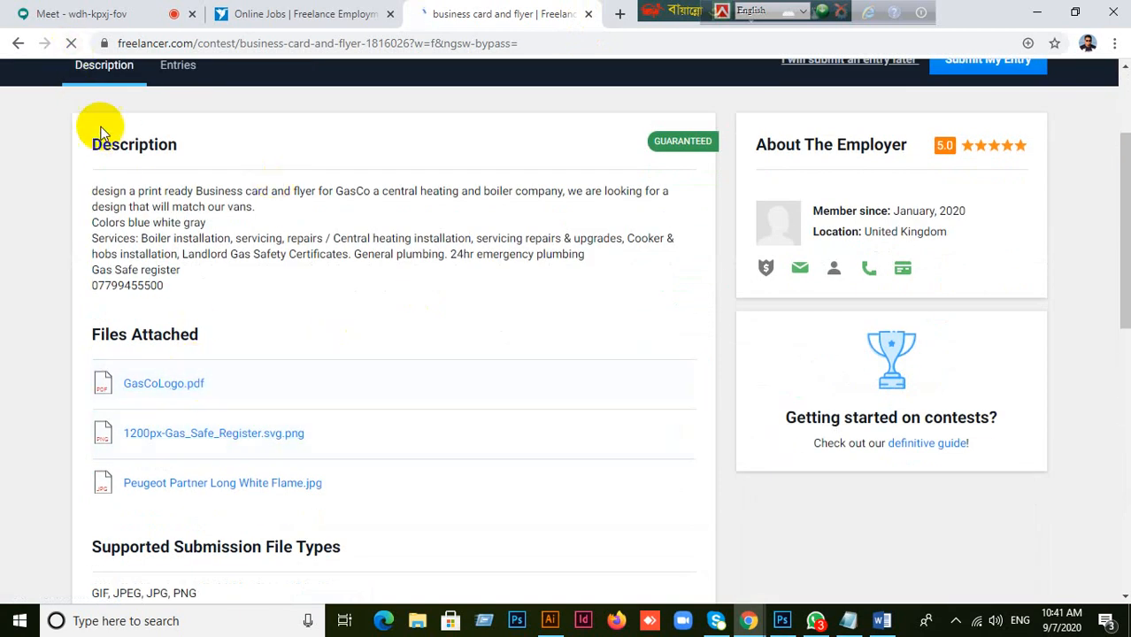
left_click(71, 45)
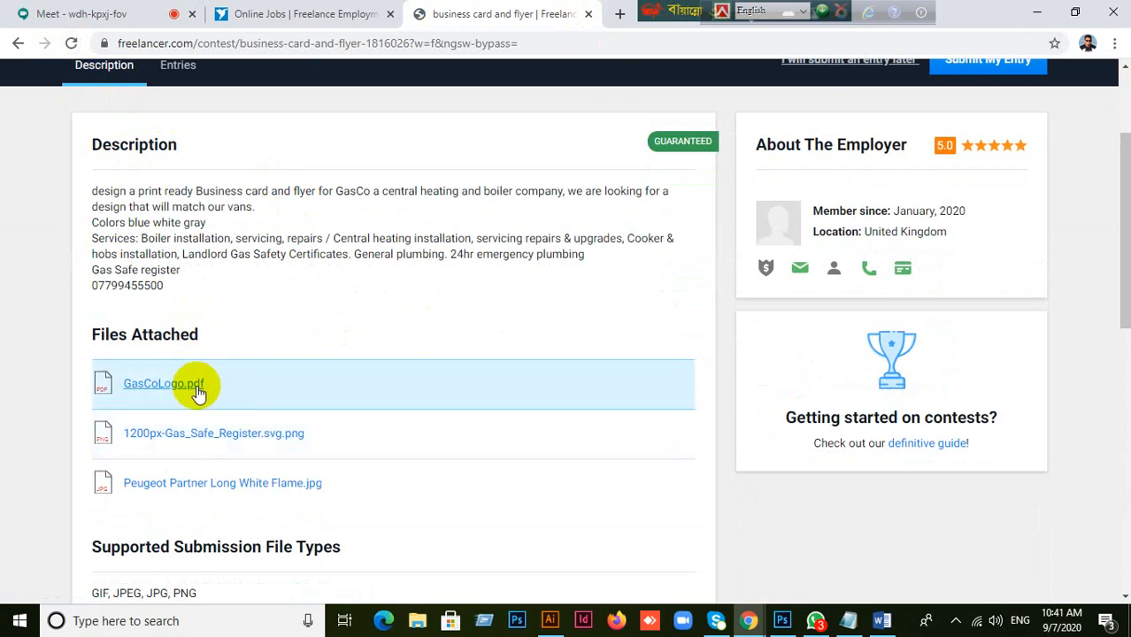
- Close and reopen the "business card and flyer" contest, and return to its attached files after briefly minimising the browser
left_click(589, 14)
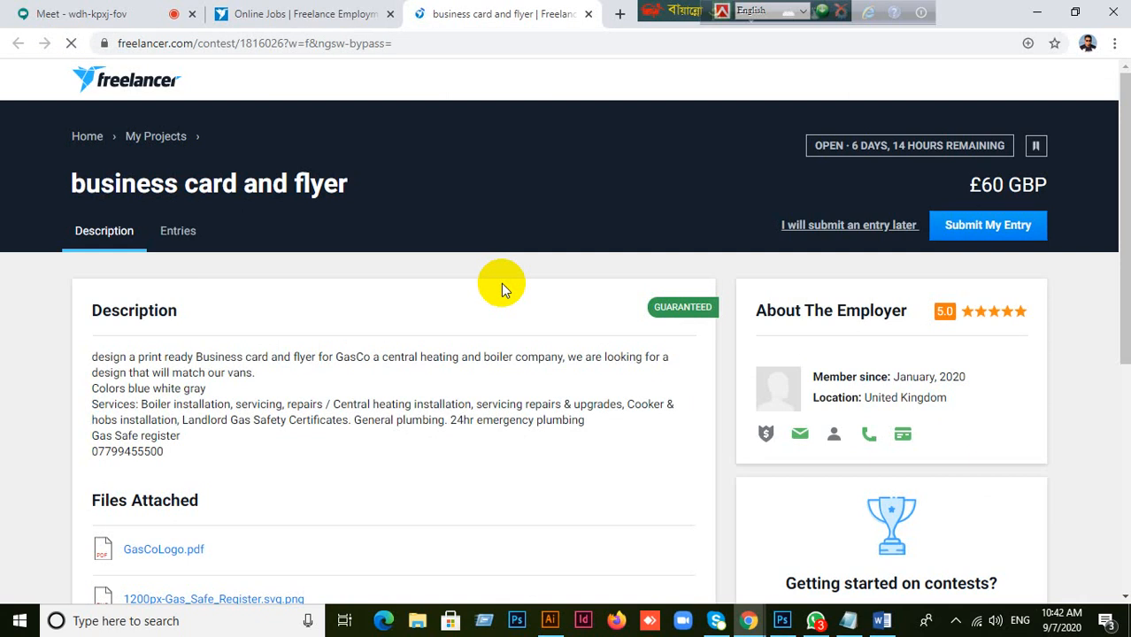
scroll(501, 283, "down", 2)
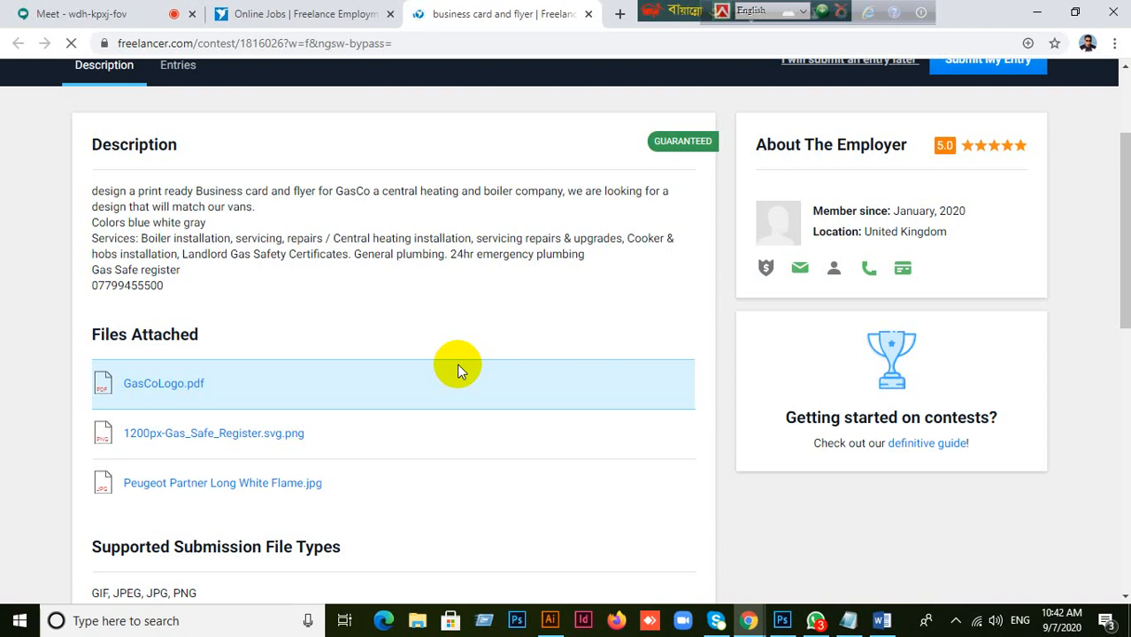
left_click(1035, 12)
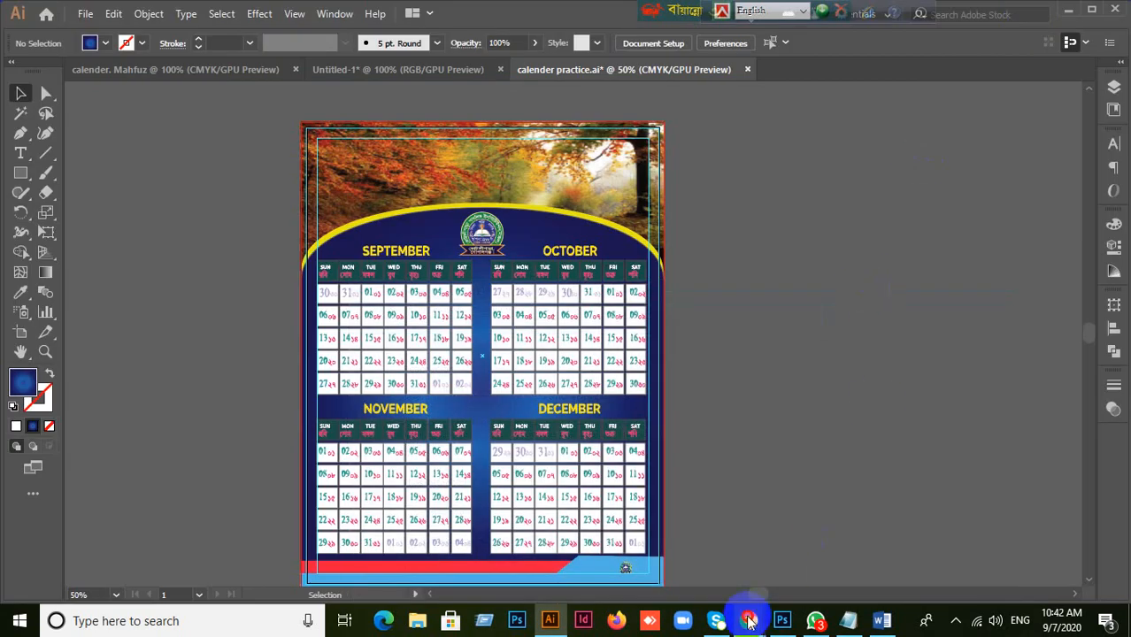
mouse_move(749, 617)
left_click(649, 588)
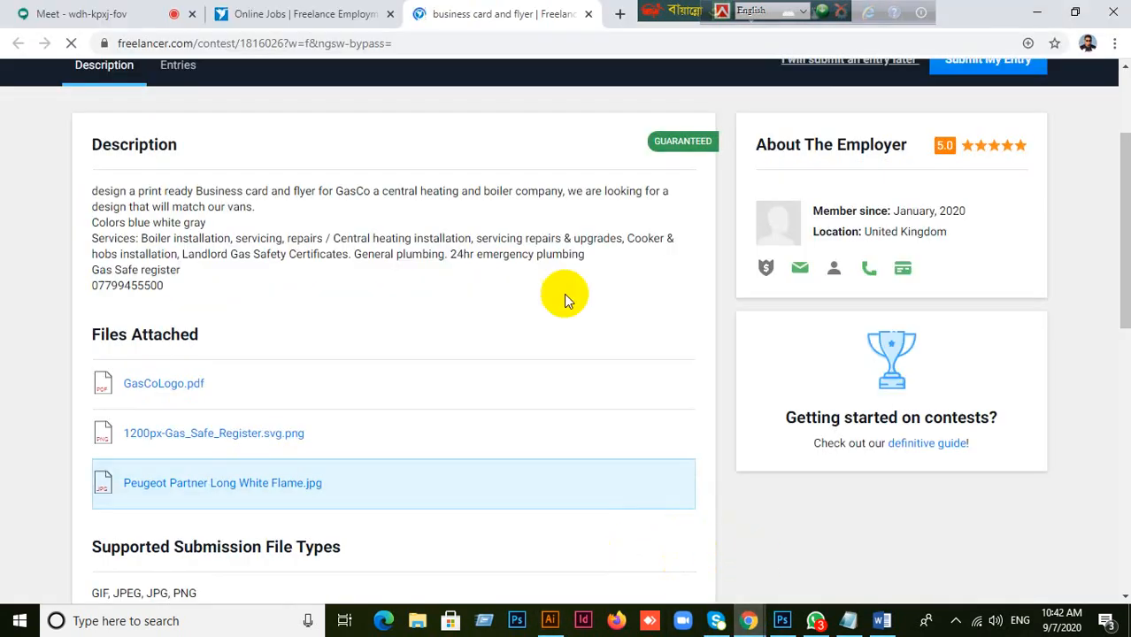
- Check the presentation in the Google Meet call, return to the contest page and try to open its Entries
left_click(36, 12)
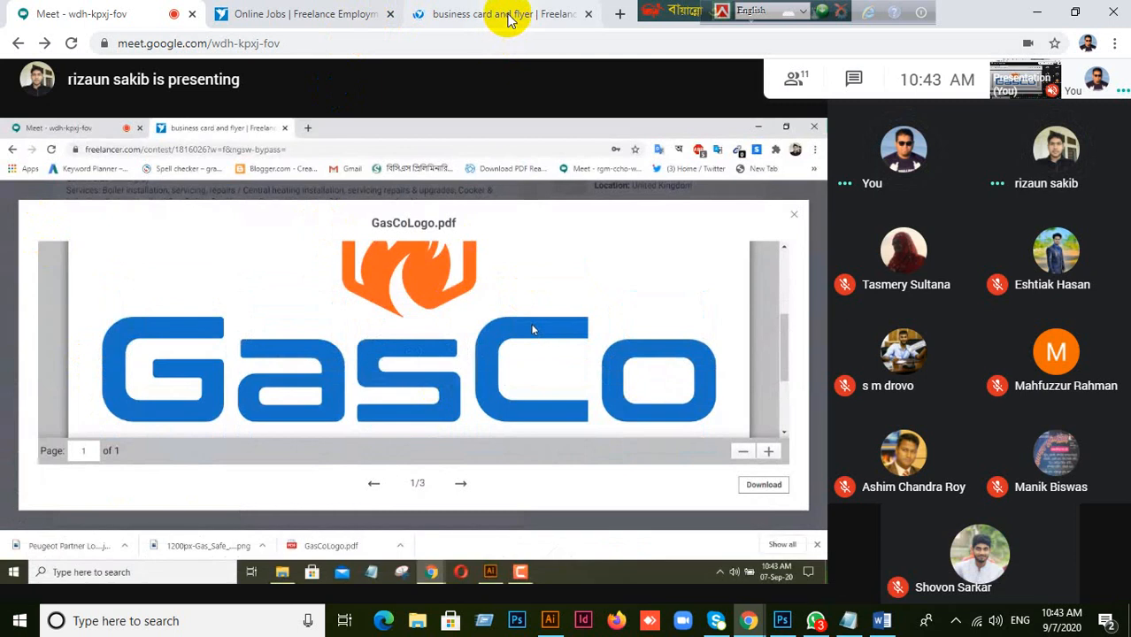
left_click(509, 20)
scroll(354, 177, "up", 3)
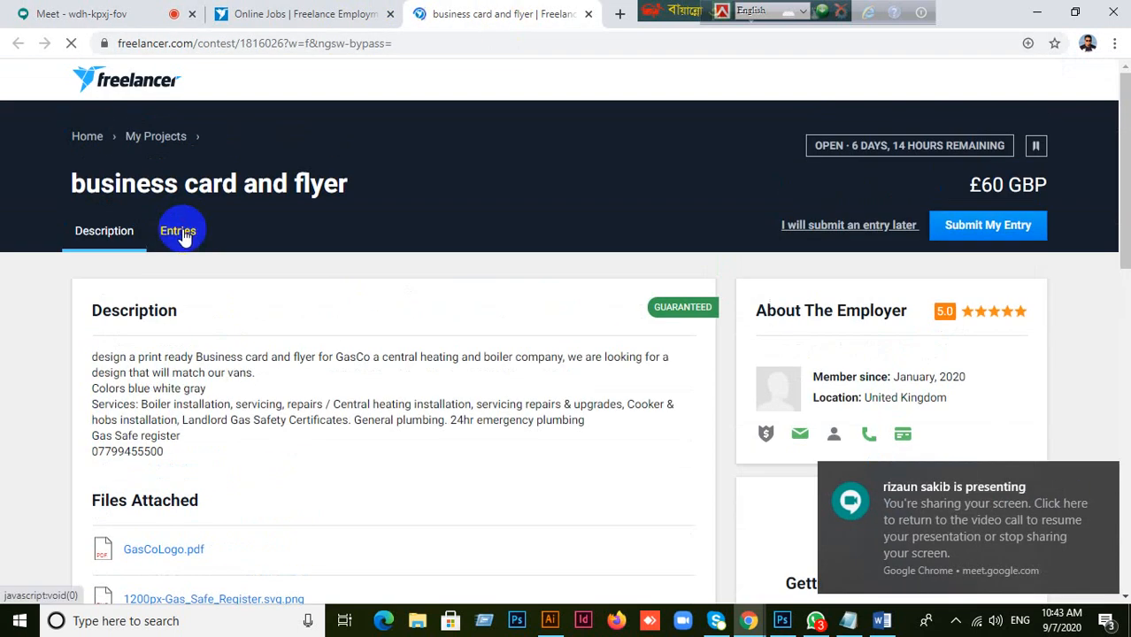
left_click(182, 238)
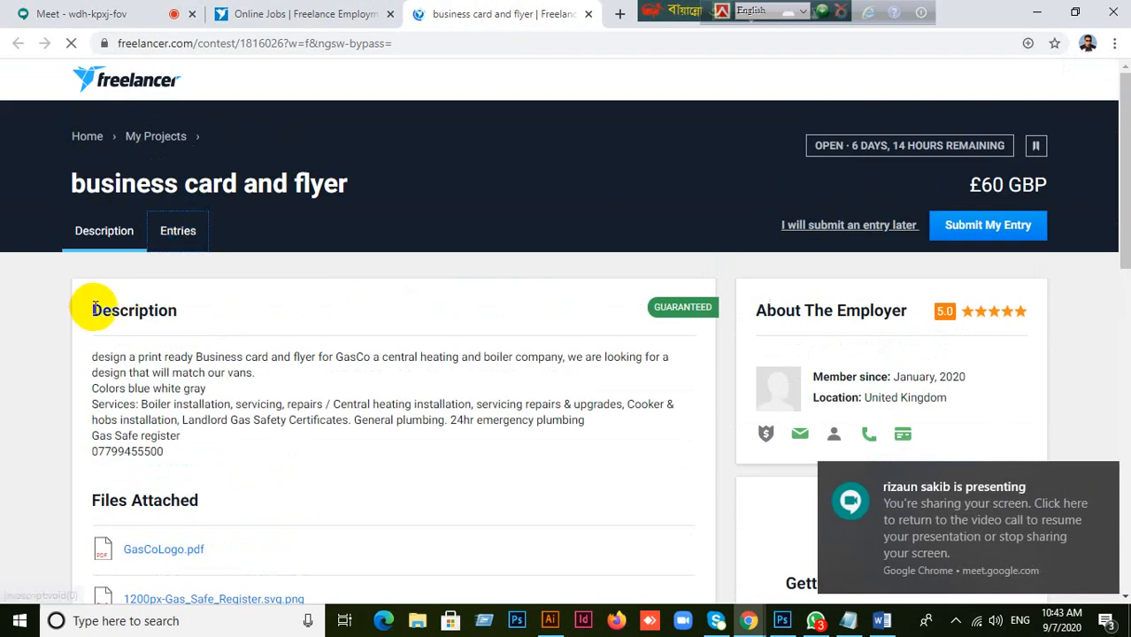
- Reopen the "business card and flyer" contest from the business card search results, and close the newly opened page
left_click(589, 15)
left_click(442, 248)
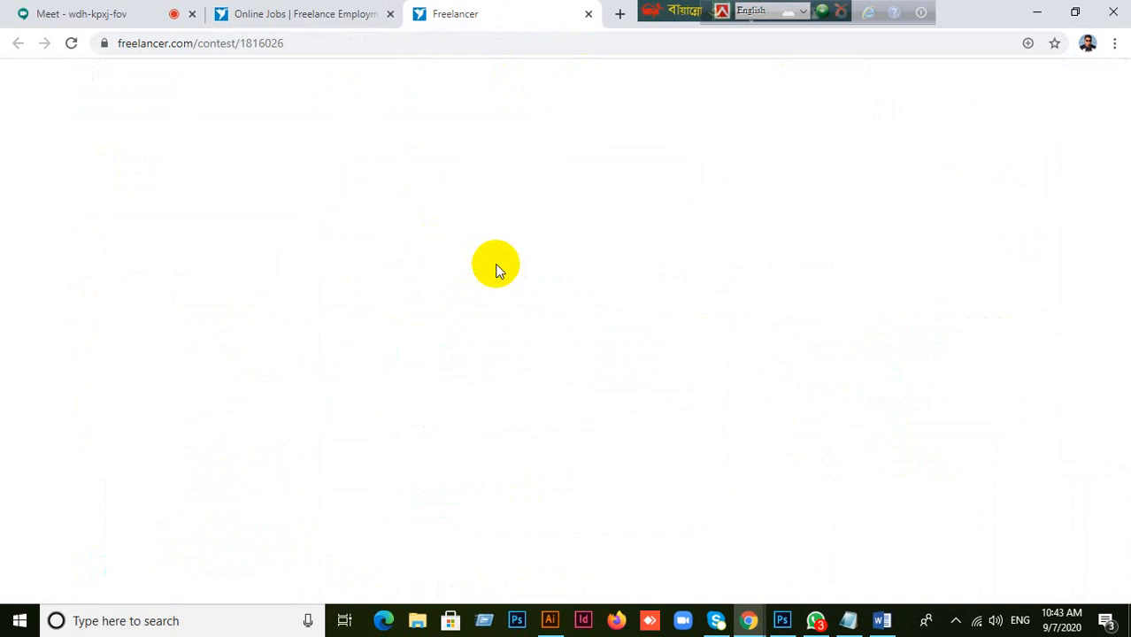
left_click(260, 12)
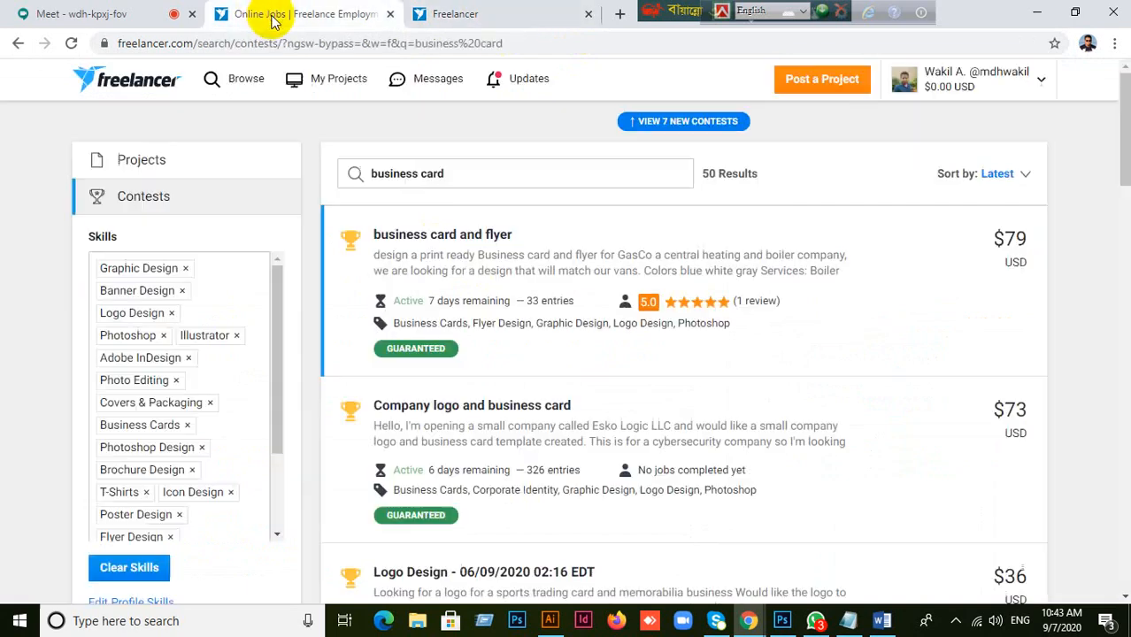
left_click(491, 15)
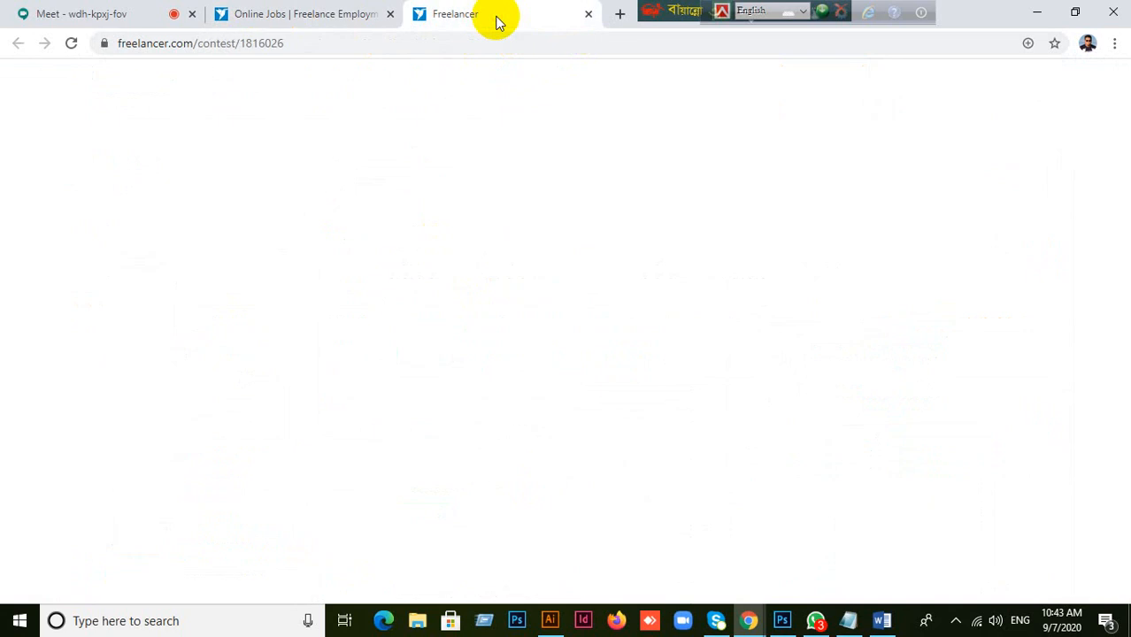
left_click(588, 14)
- Move the floating language toolbar clear of the browser tabs, and try reopening and reloading the contest before closing it
left_click_drag(655, 15, 917, 14)
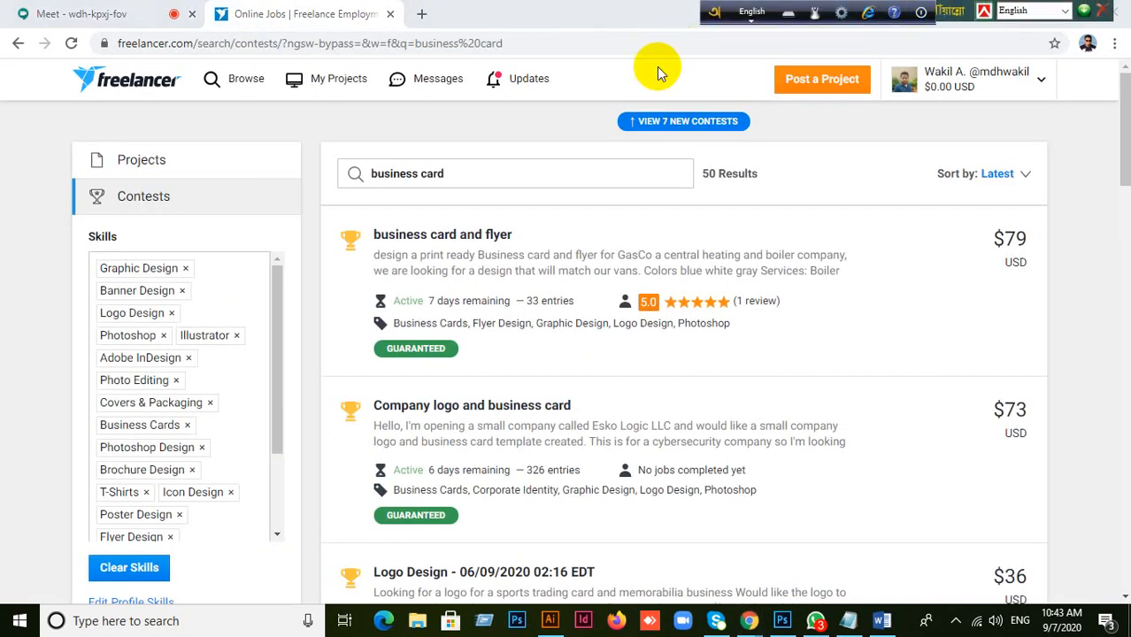
left_click(311, 16)
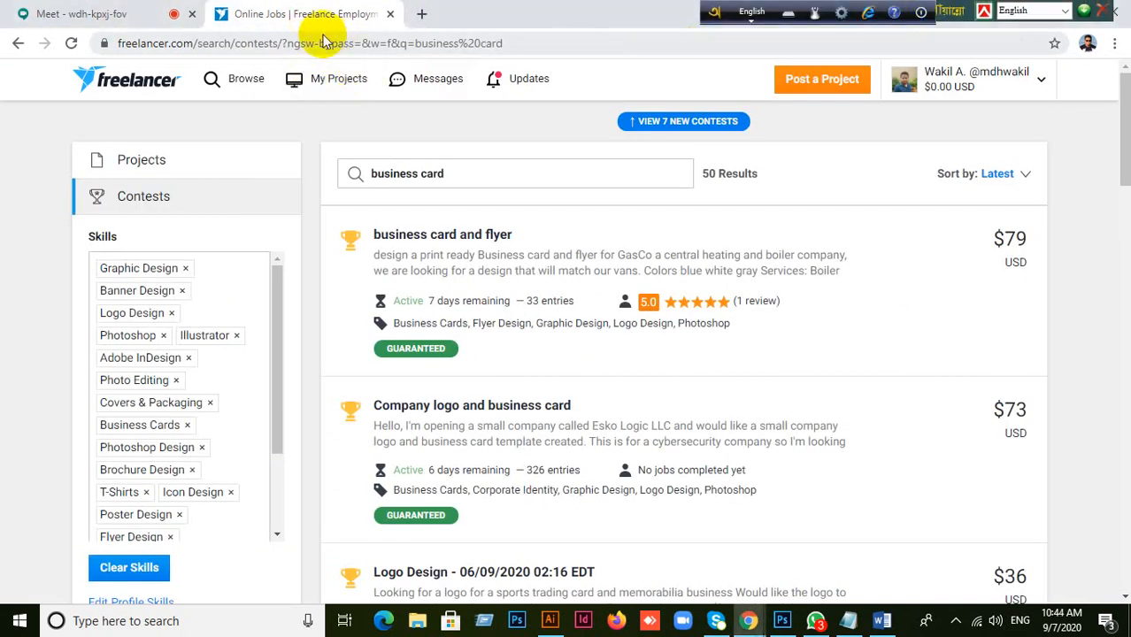
left_click(442, 254)
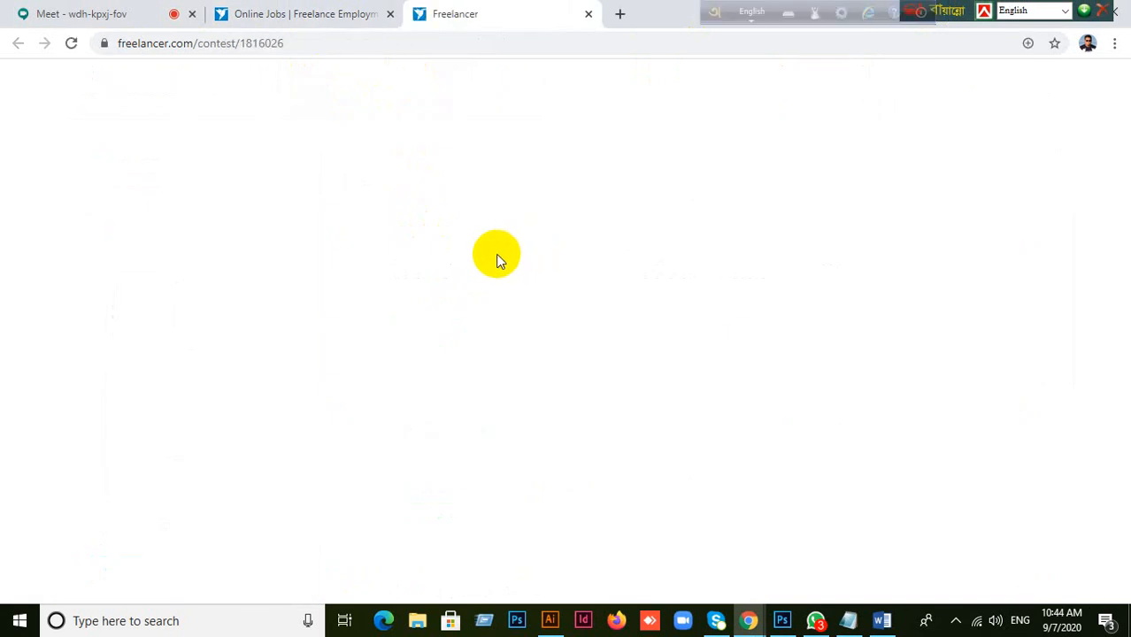
left_click(73, 43)
left_click(314, 13)
left_click(588, 13)
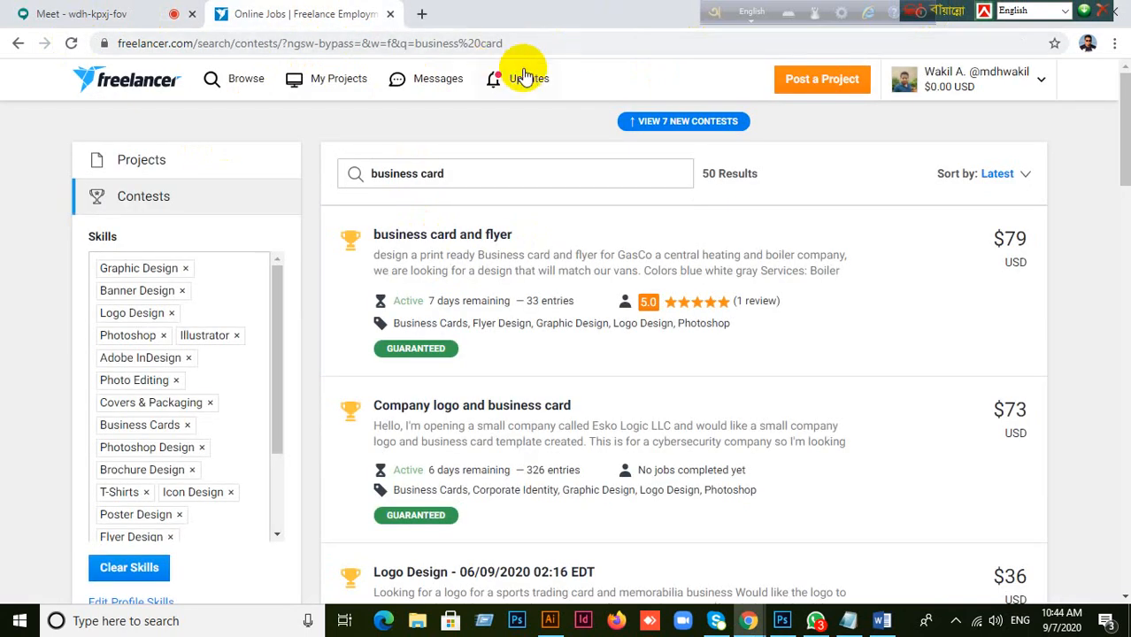
- Open the contest twice more from the search results, and check the Google Meet call while its page loads
left_click(526, 274)
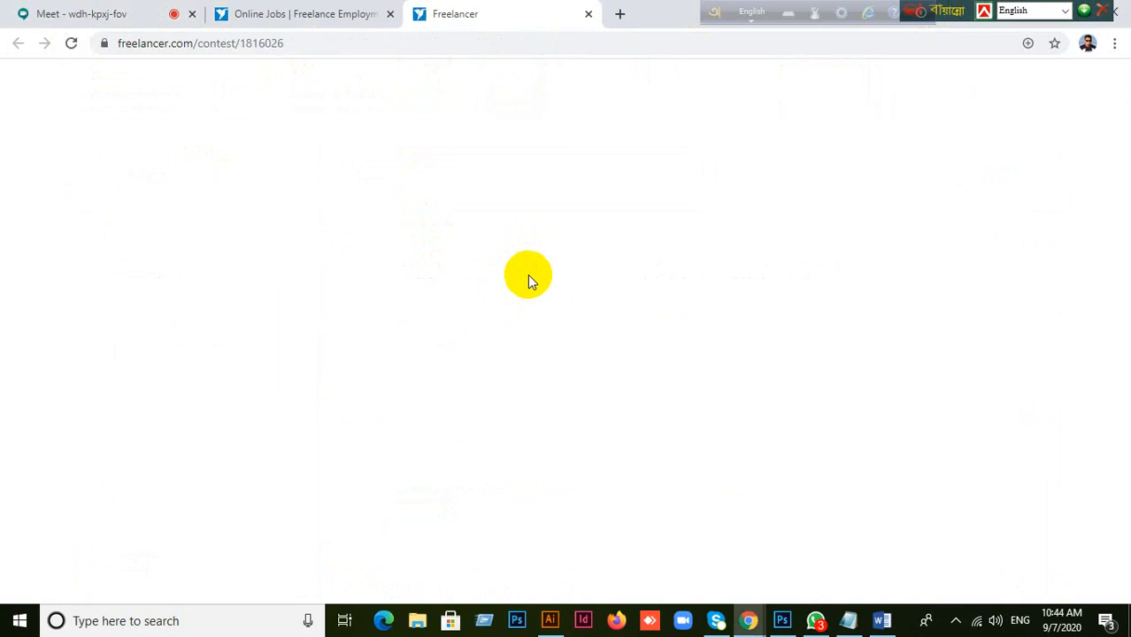
left_click(588, 13)
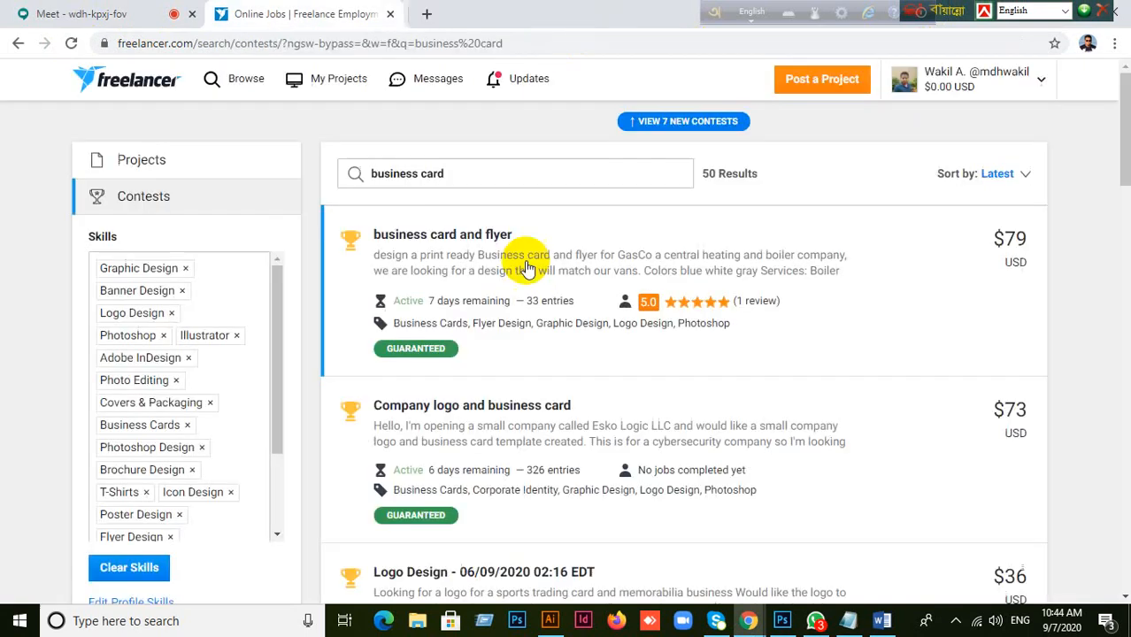
left_click(434, 237)
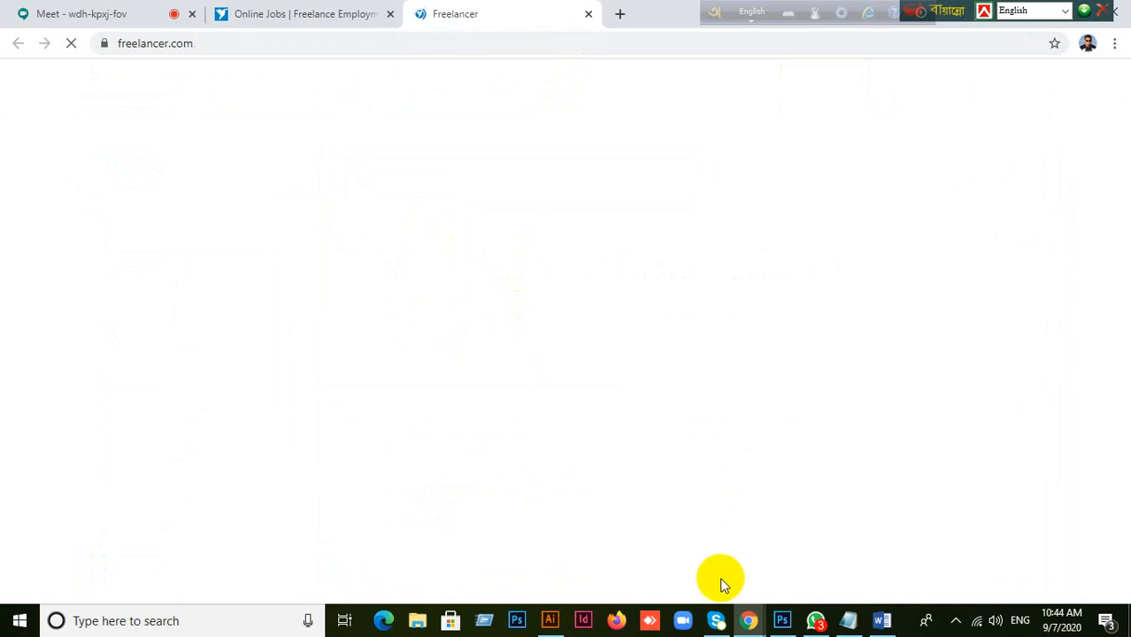
left_click(108, 13)
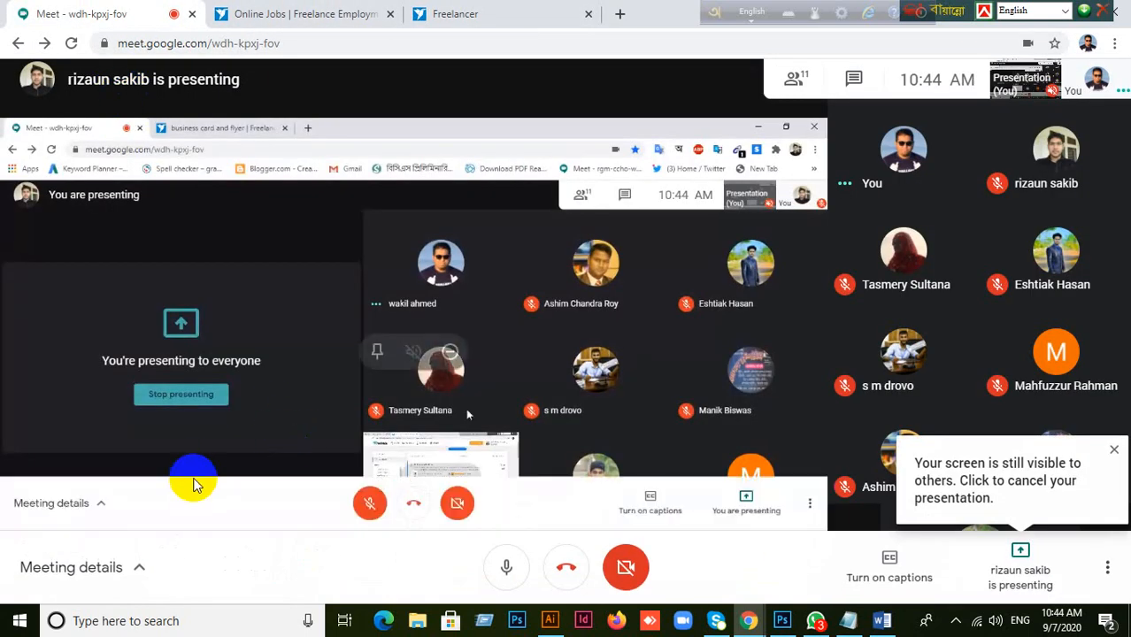
left_click(512, 15)
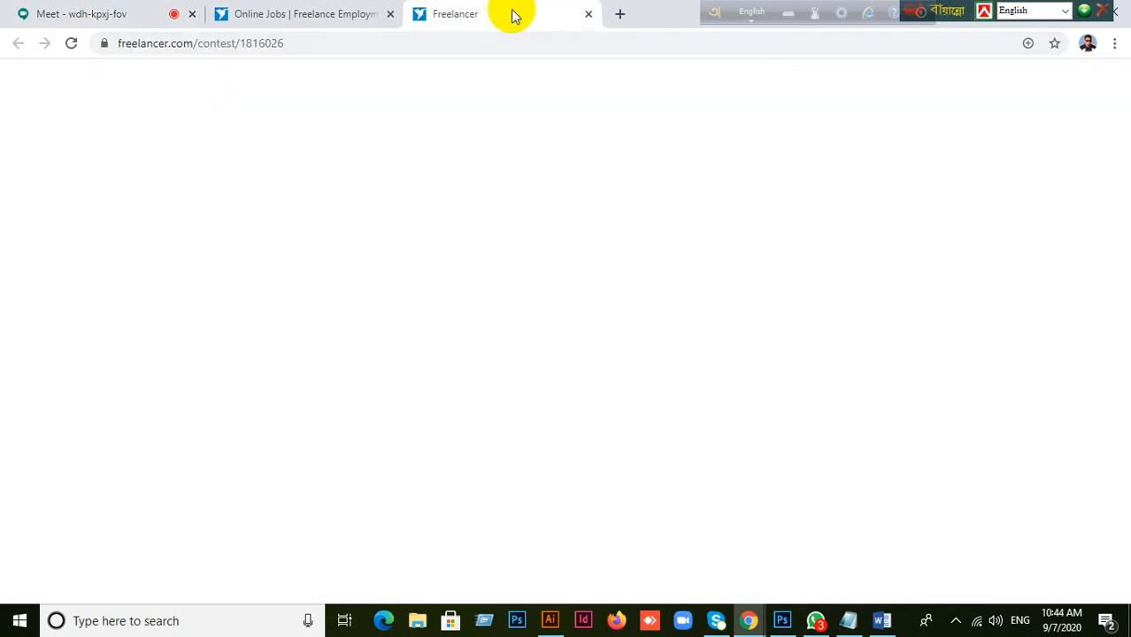
- Close the ended Google Meet page and open the same meeting link in a new browser tab
left_click(46, 18)
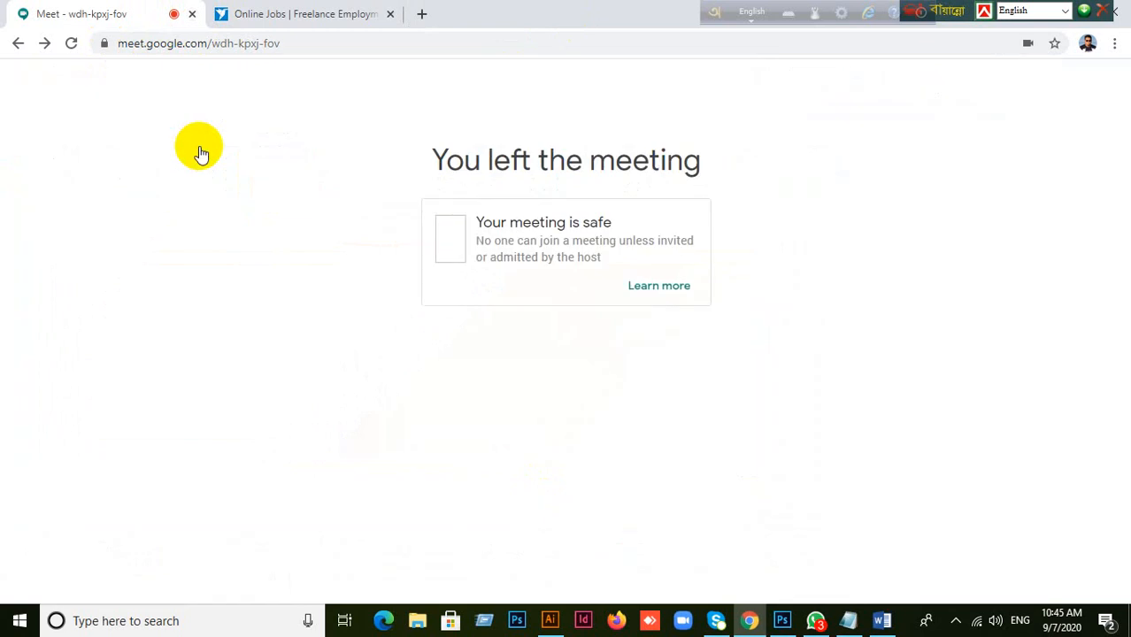
key("ctrl+w")
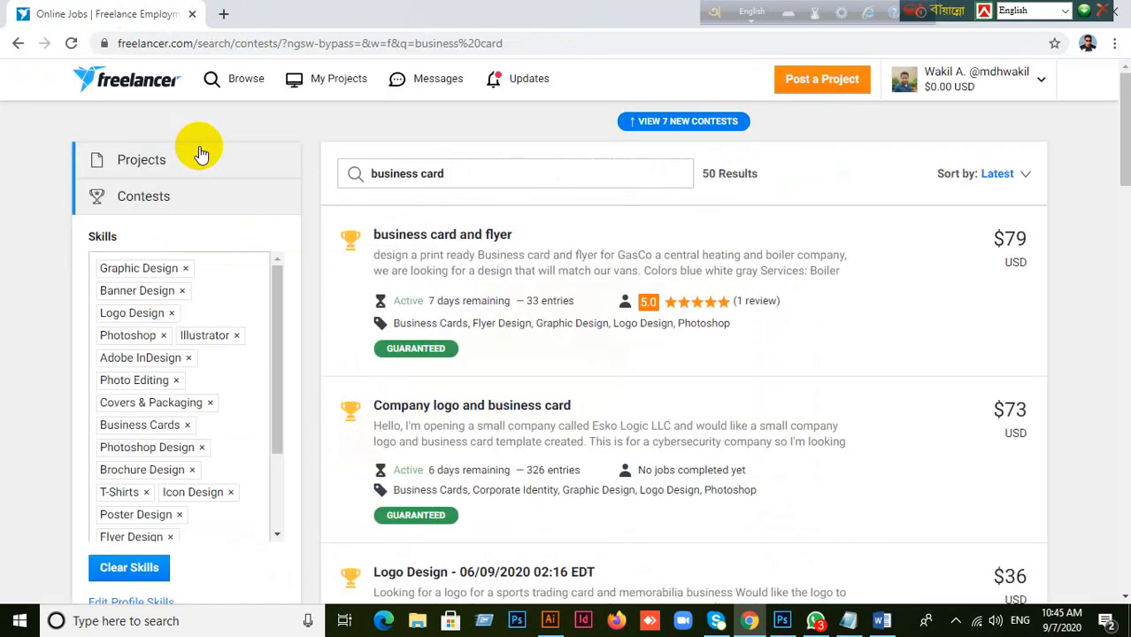
left_click(223, 13)
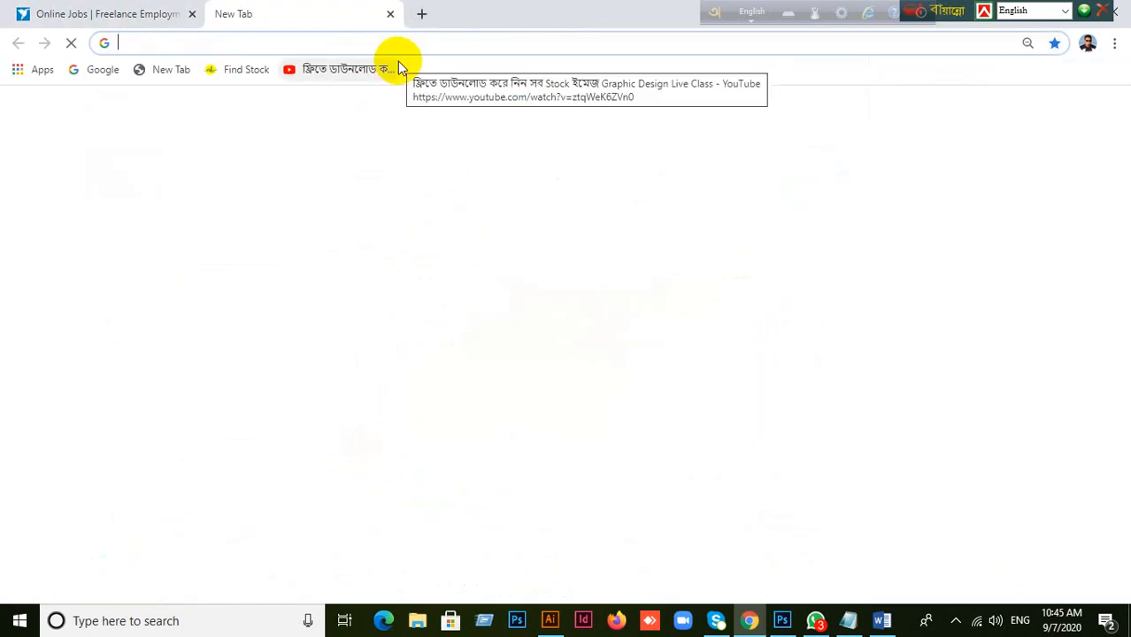
type("m")
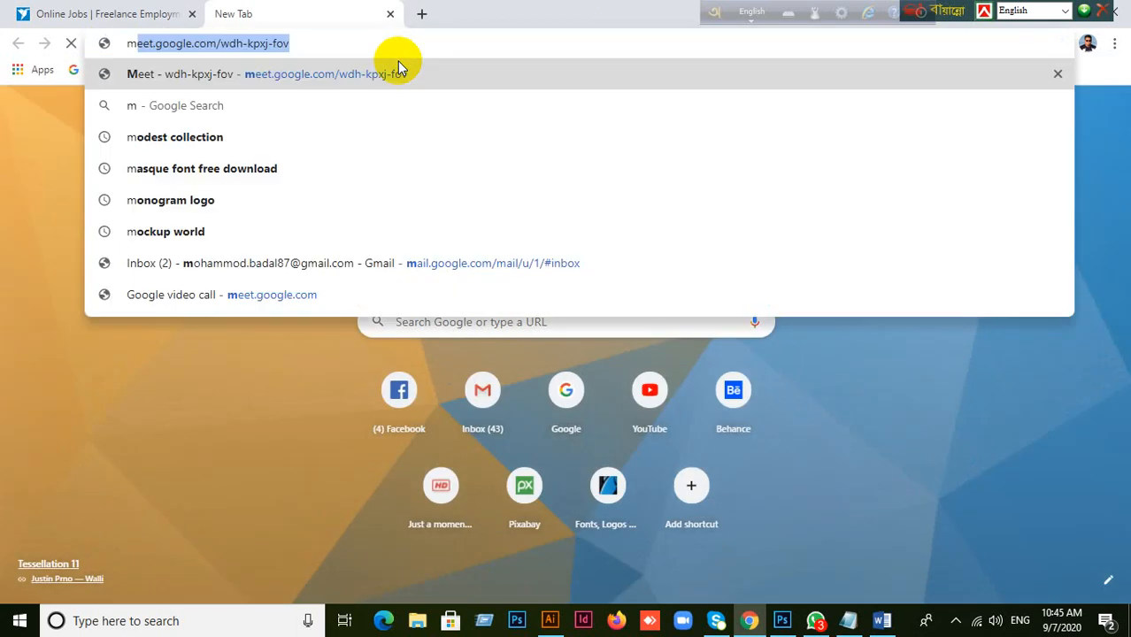
left_click(394, 63)
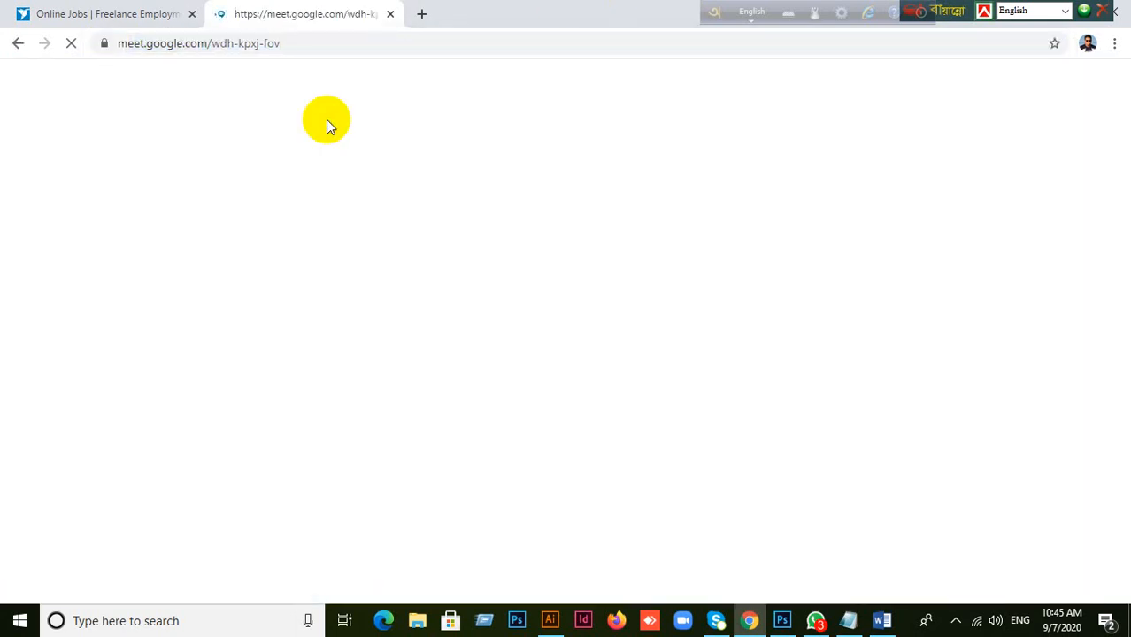
- Move the two floating language toolbars clear of the window controls, and reopen the Google Meet link in a fresh tab
left_click_drag(727, 15, 585, 15)
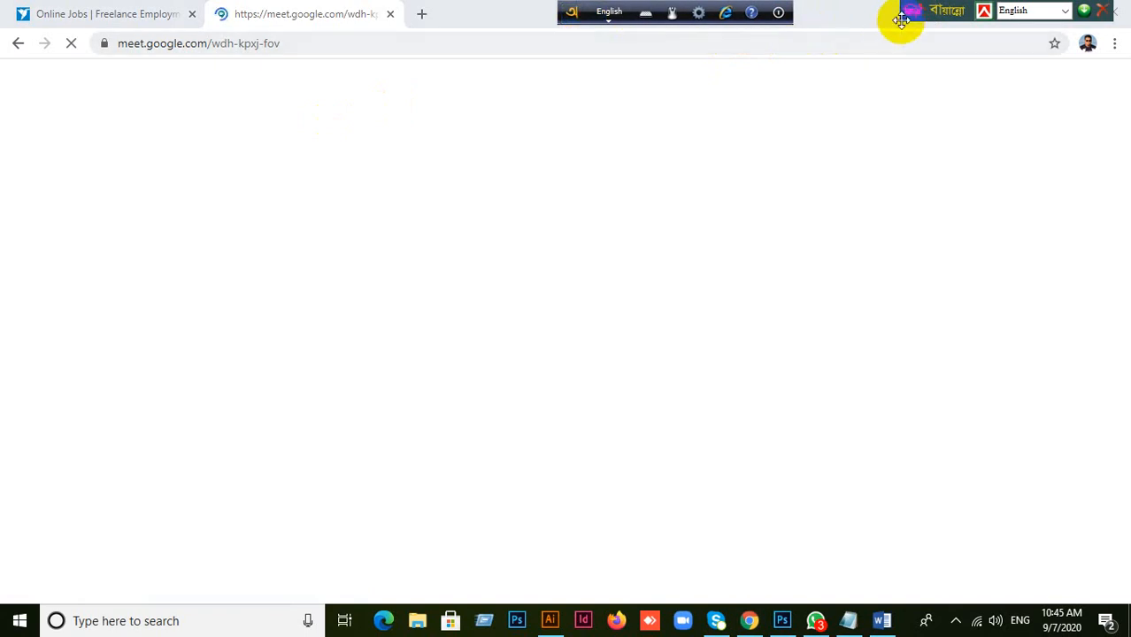
left_click_drag(911, 14, 698, 14)
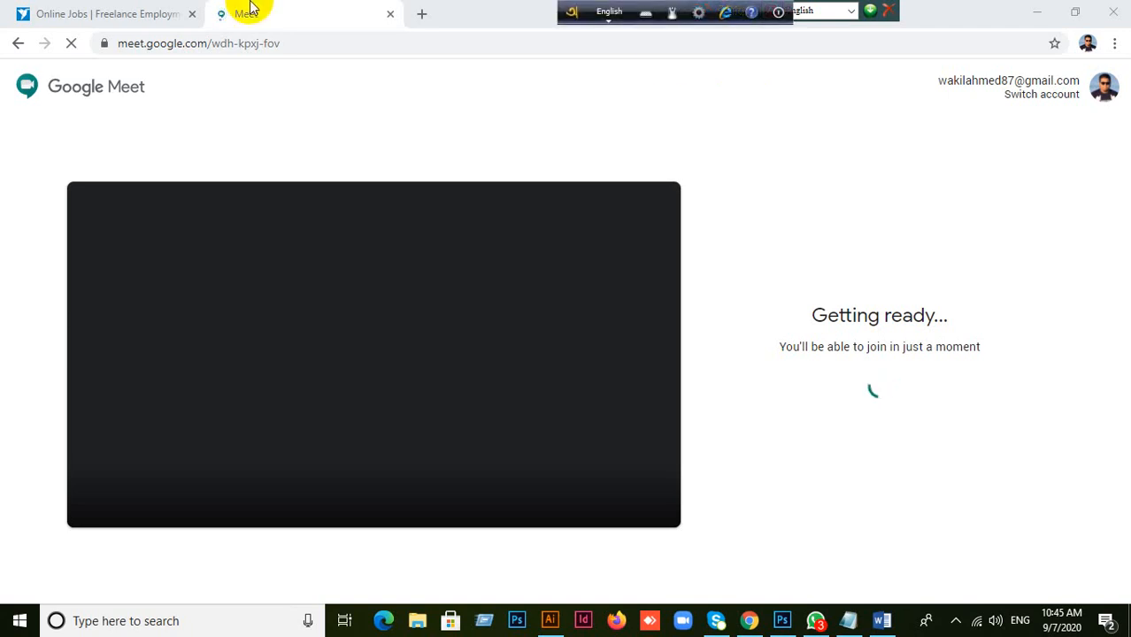
left_click(390, 16)
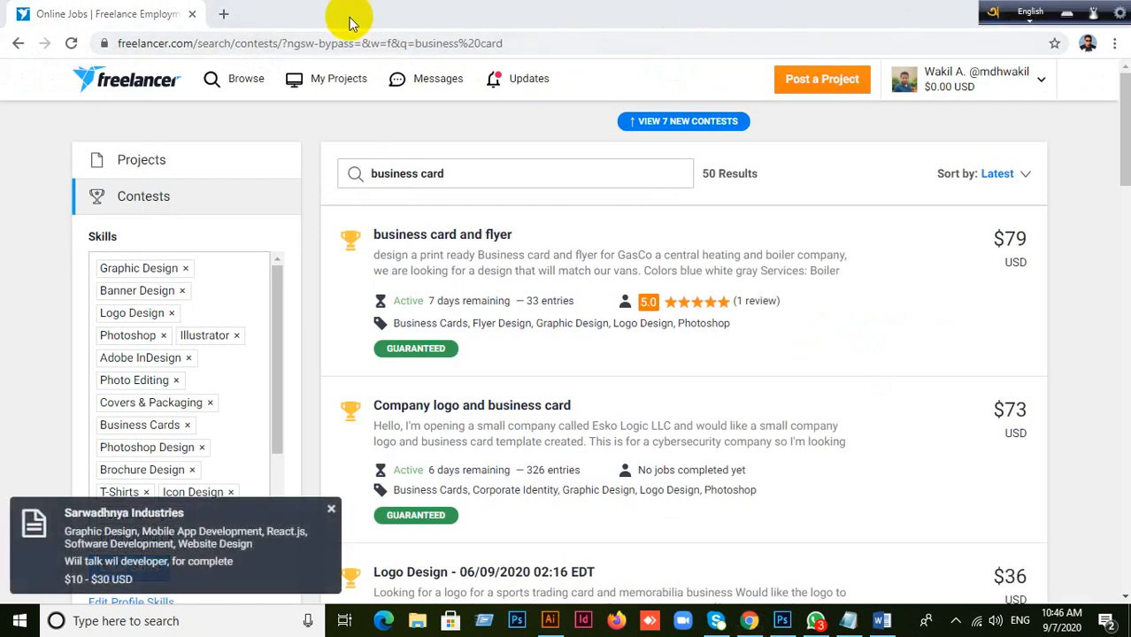
key("ctrl+t")
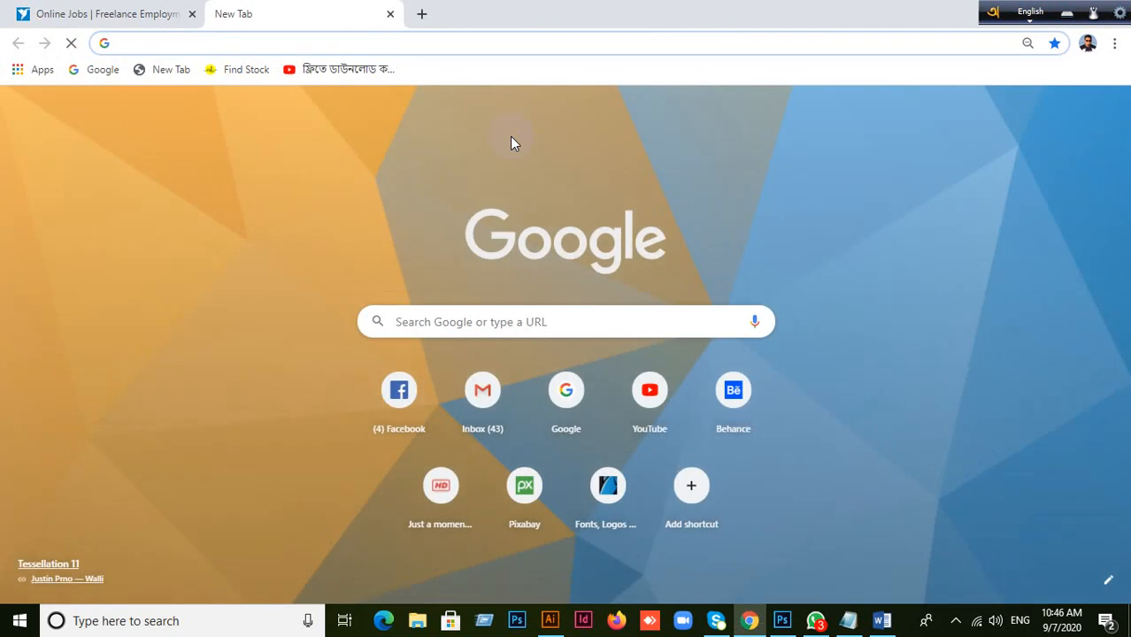
type("m")
key("Return")
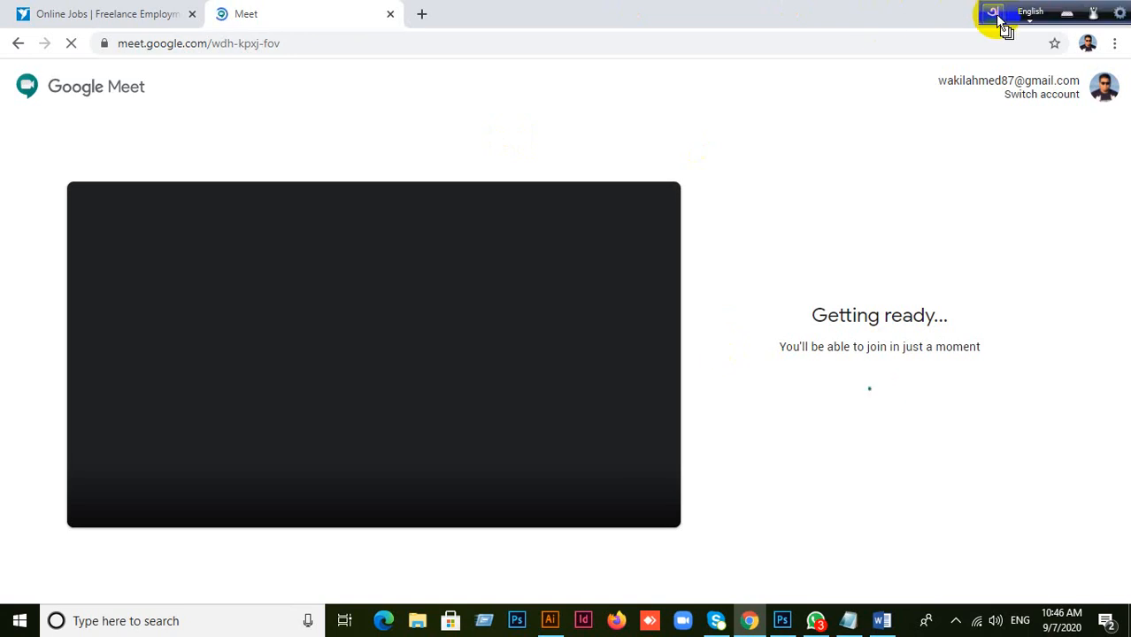
- Uncover the window controls, minimise the browser and Illustrator, and launch FastStone Capture from the desktop
left_click_drag(999, 11, 659, 7)
left_click(1069, 9)
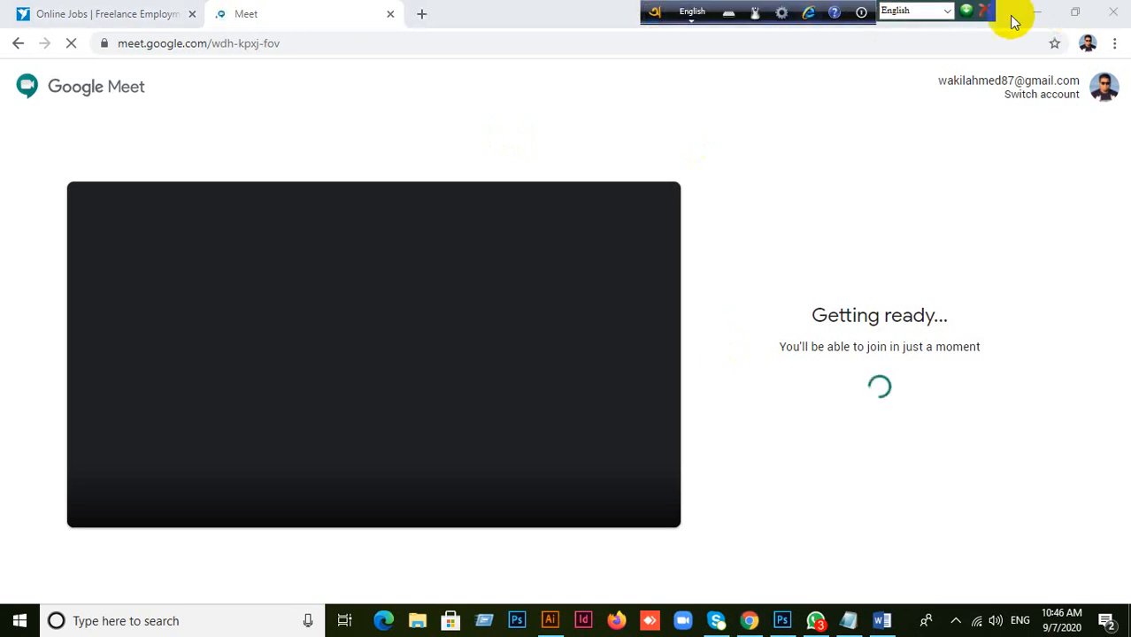
left_click(1041, 14)
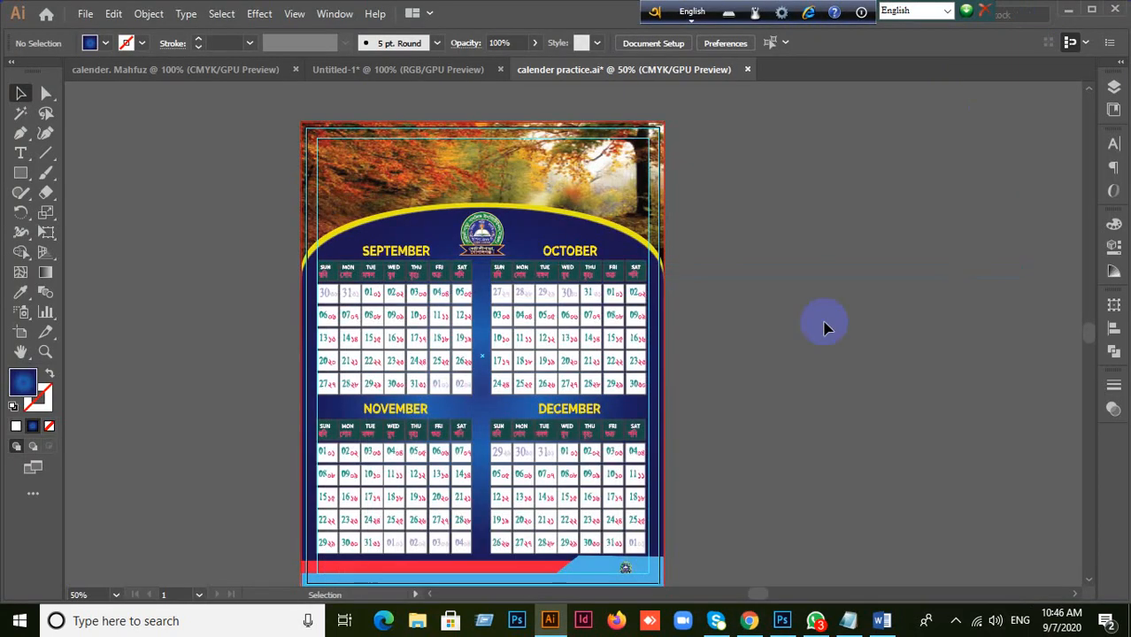
left_click(1069, 12)
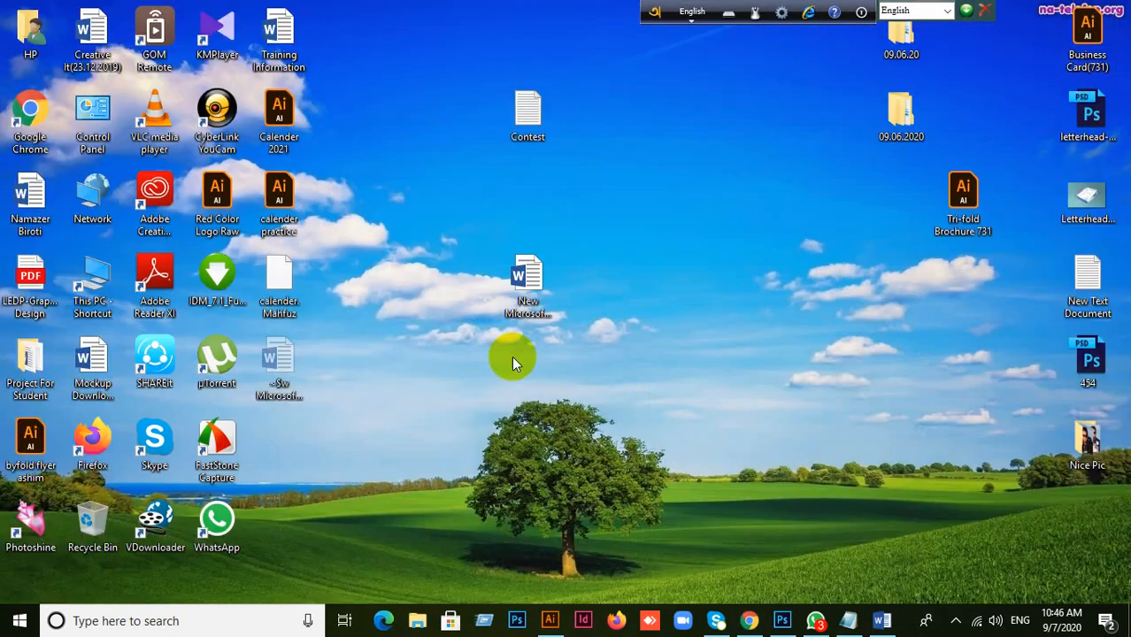
double_click(217, 442)
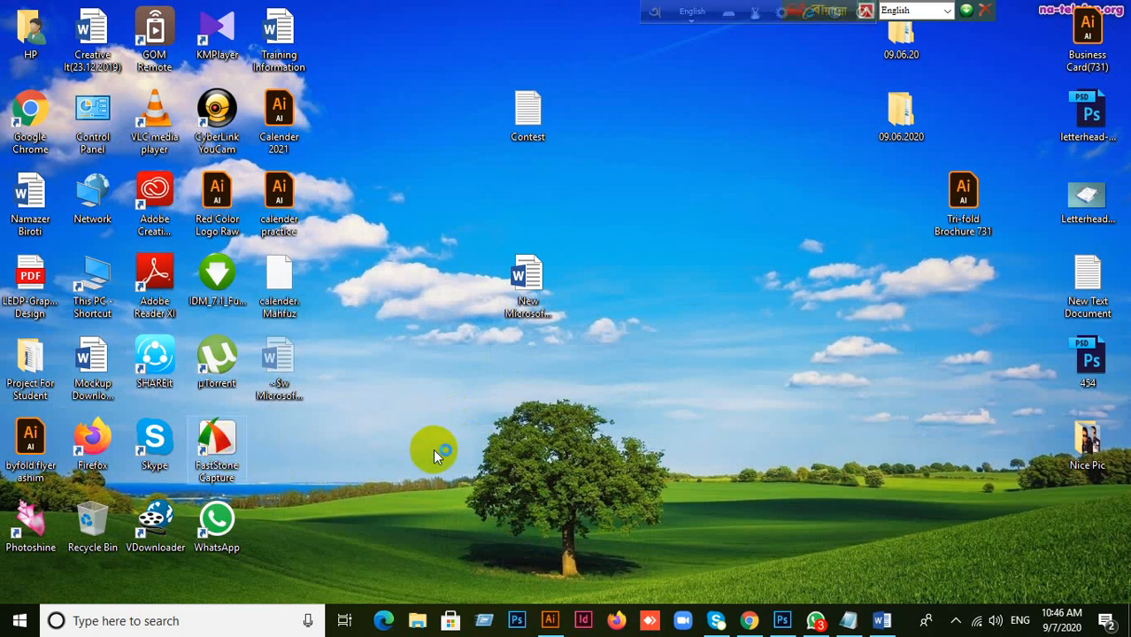